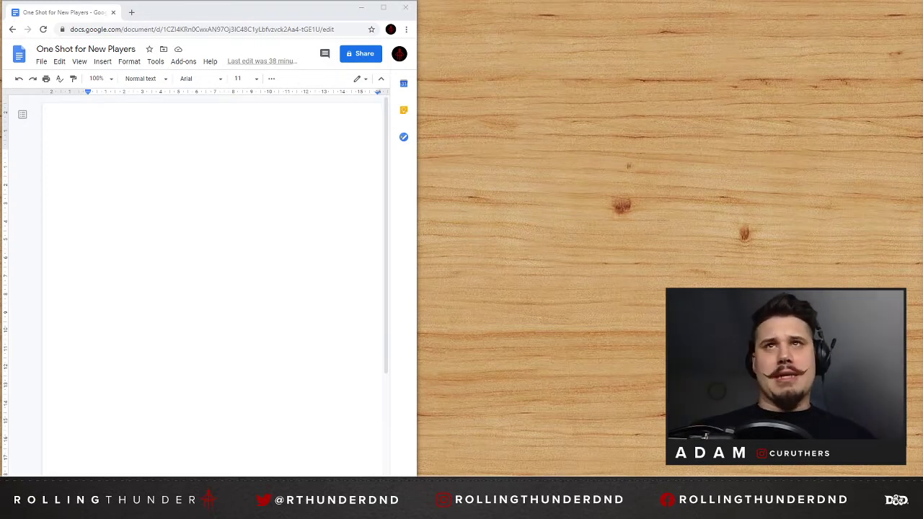
drag(922, 7, 754, 6)
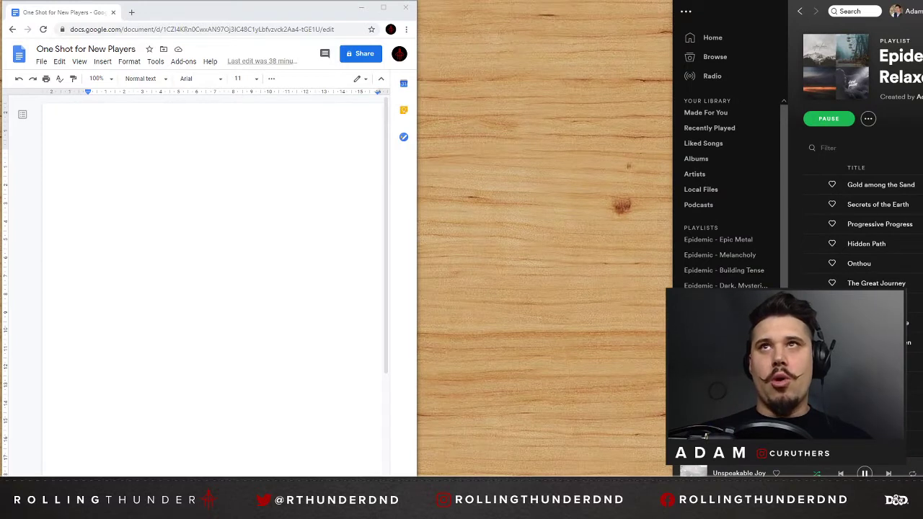
drag(708, 11, 922, 11)
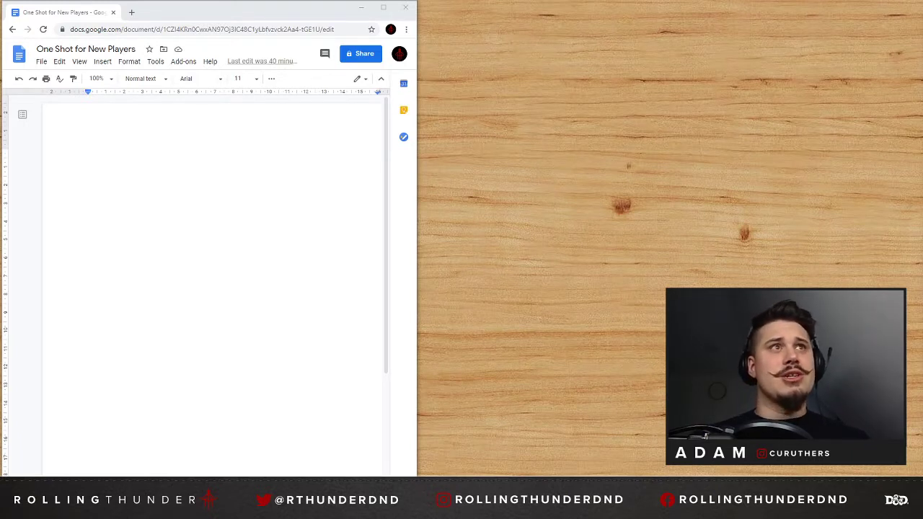
Begin the blank document with the line "Who?" and enter "Barbarian lvl 2" beneath it.
click(91, 154)
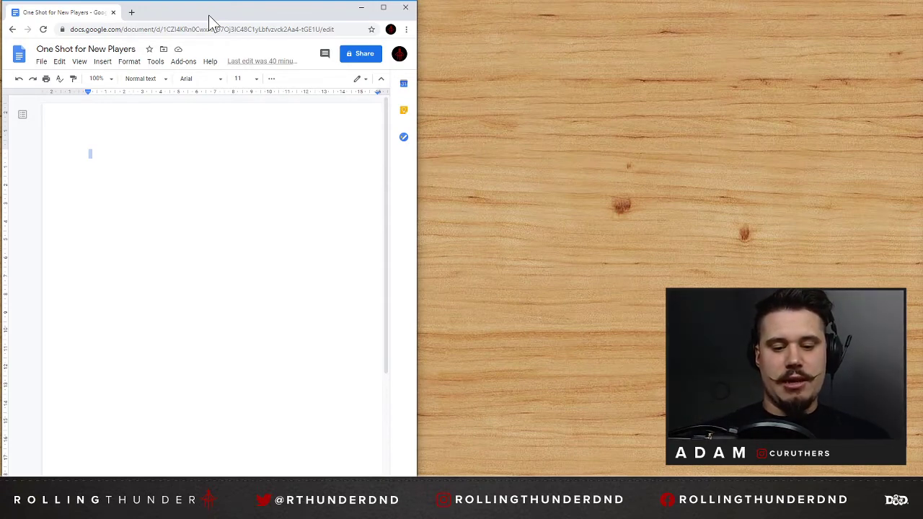
text(Who? )
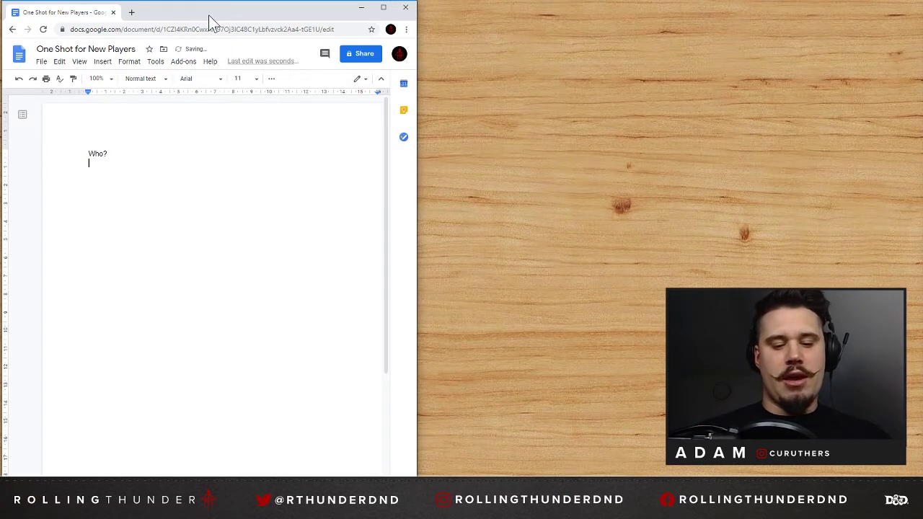
text(Barbar)
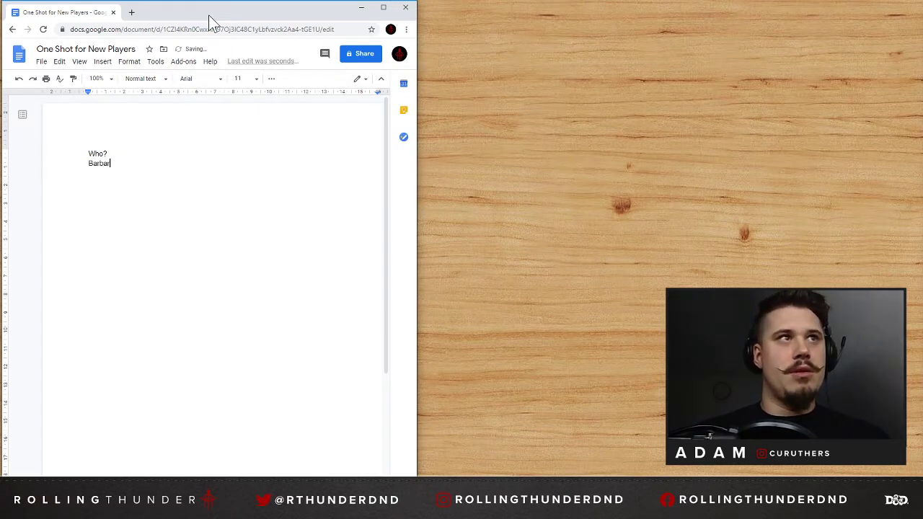
text(ian )
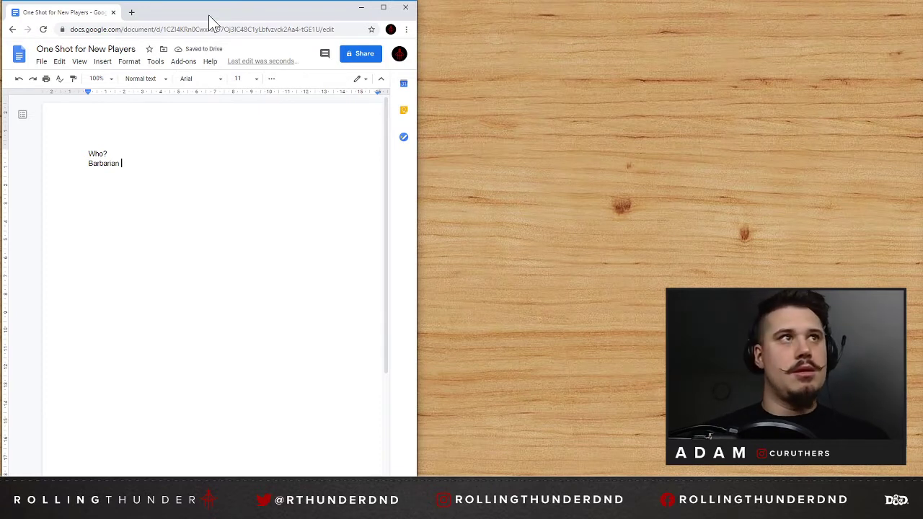
text(lvl 2)
key(Return)
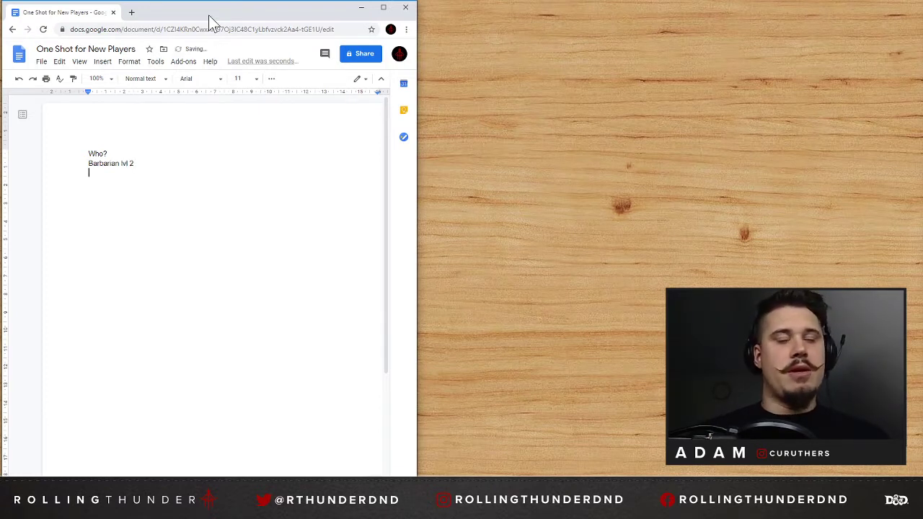
Add "Cleric" without a level on the line below the Barbarian entry.
text(Cleric )
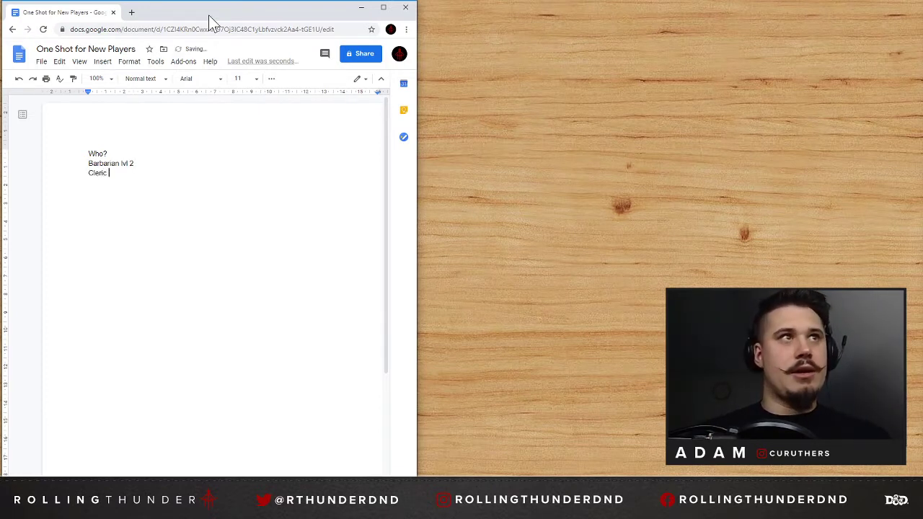
text(Lvl)
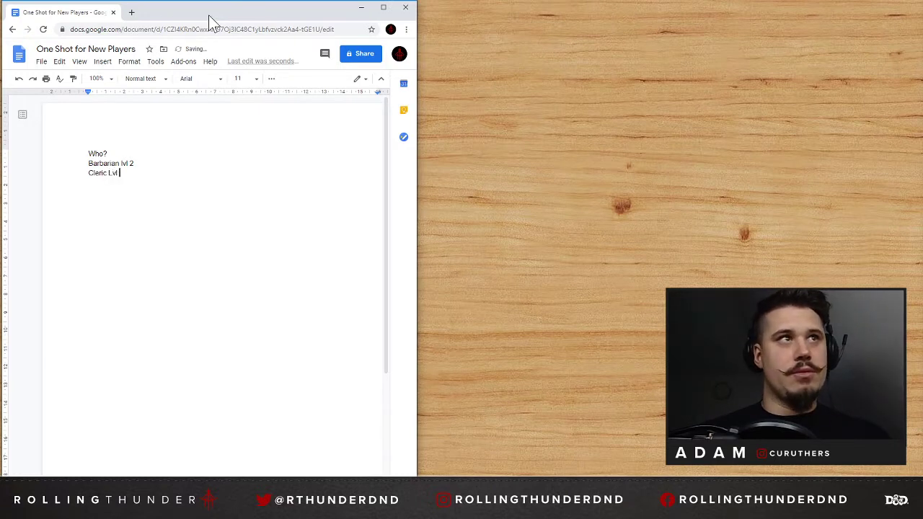
key(BackSpace)
key(BackSpace)
key(BackSpace)
Remove the level text from the Barbarian line so that only the class name is left.
key(Up)
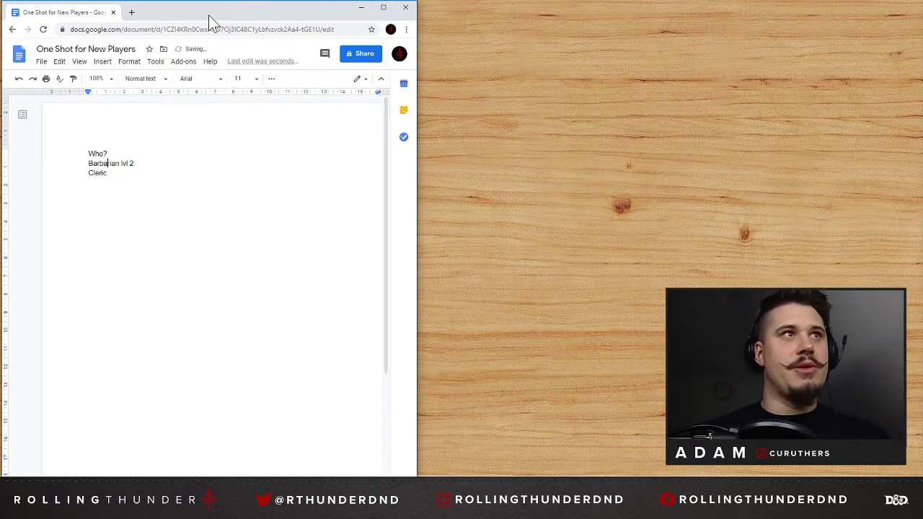
key(Right)
key(Right)
key(Right)
key(Right)
key(Delete)
key(Delete)
key(Delete)
key(Delete)
key(Delete)
key(Delete)
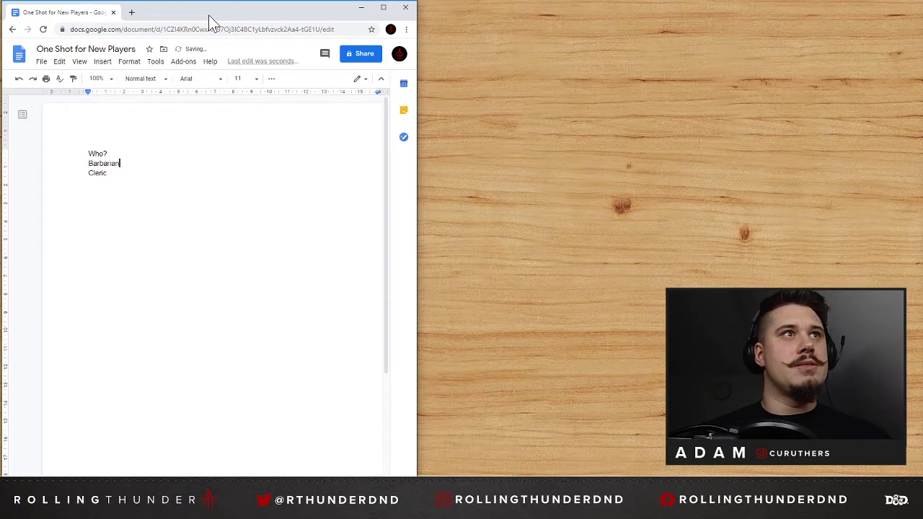
Add "Rogue" and "Fighter" on separate lines below Cleric.
key(Down)
key(Return)
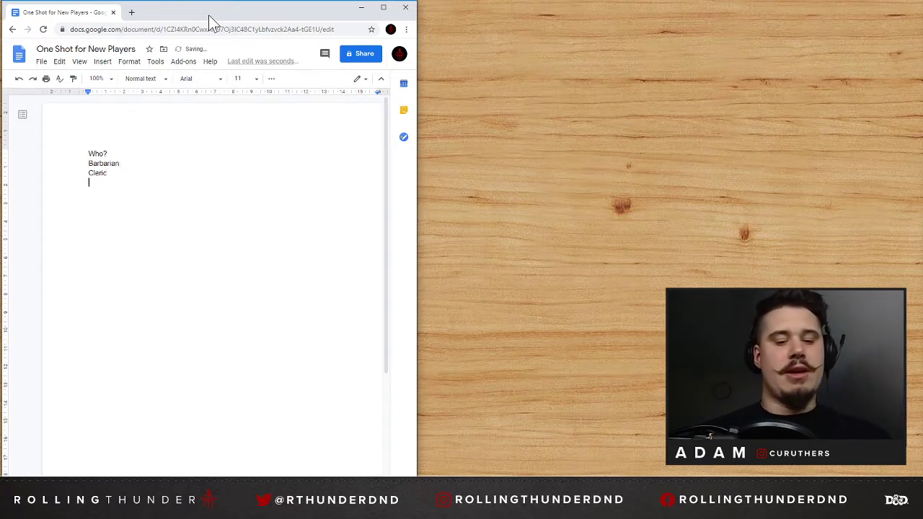
text(Rogue)
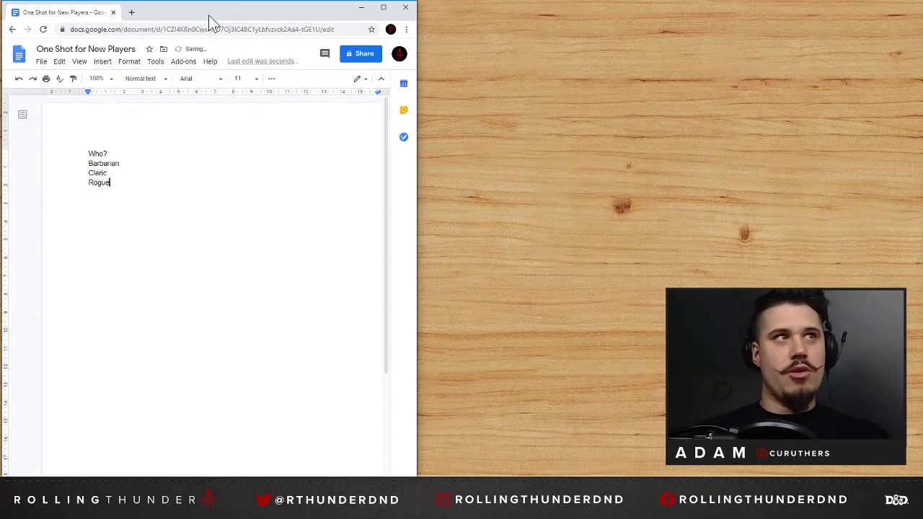
key(Return)
text(Fighter)
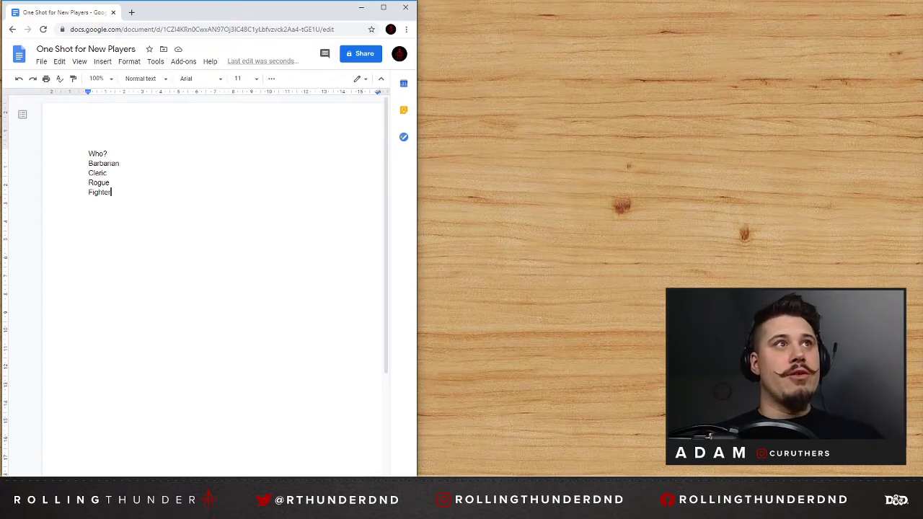
Append "- DV" to the Cleric entry in the class list.
click(108, 173)
double_click(121, 164)
click(107, 173)
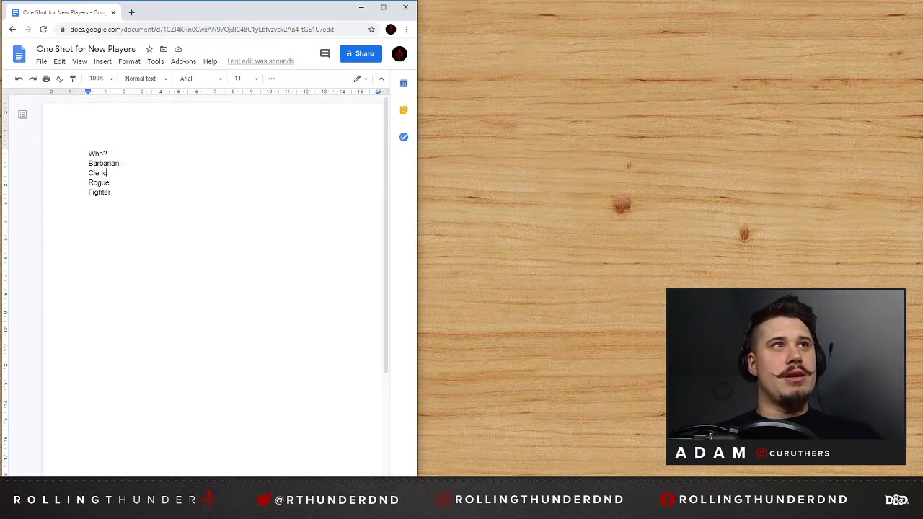
click(109, 183)
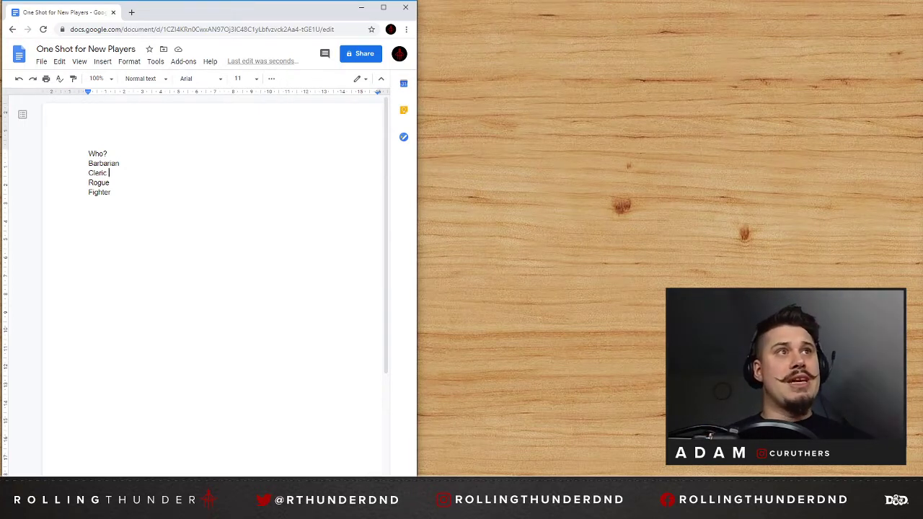
text(- DV)
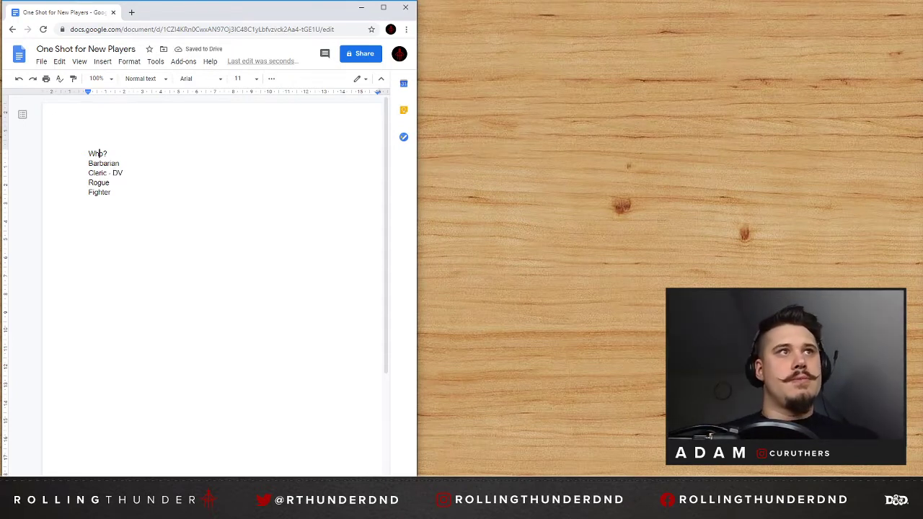
Make the "Who?" line bold and return to the end of the Fighter line.
triple_click(100, 154)
key(ctrl+b)
click(113, 193)
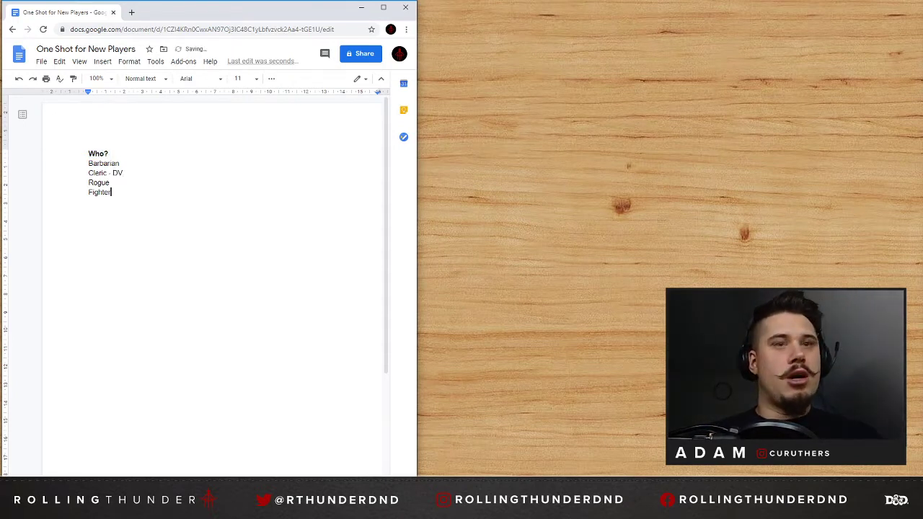
Add a bold "Why?" heading below the class list, separated by a blank line.
key(Return)
text(What?)
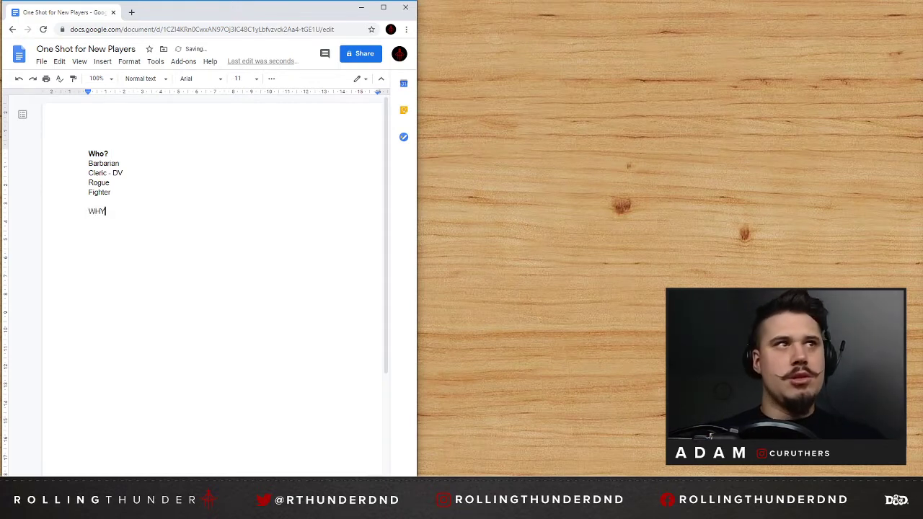
key(BackSpace)
key(BackSpace)
key(BackSpace)
key(BackSpace)
text(hy?)
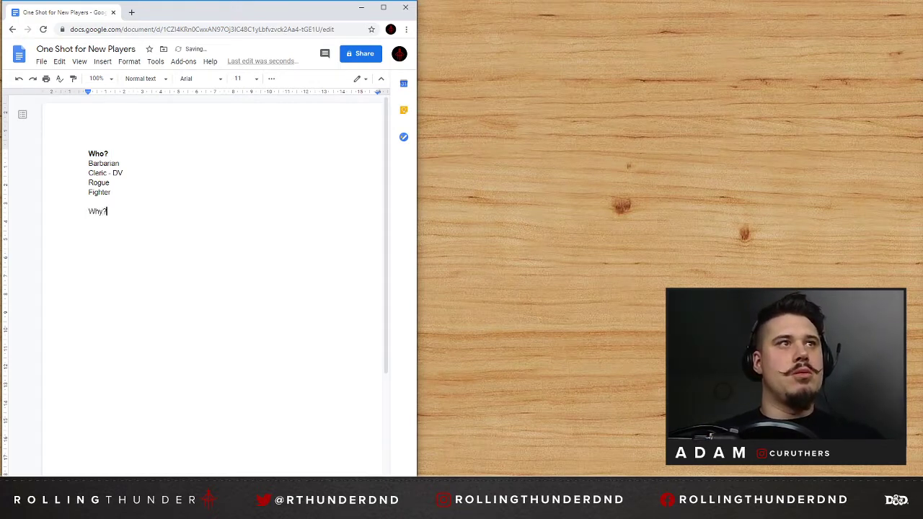
key(shift+Home)
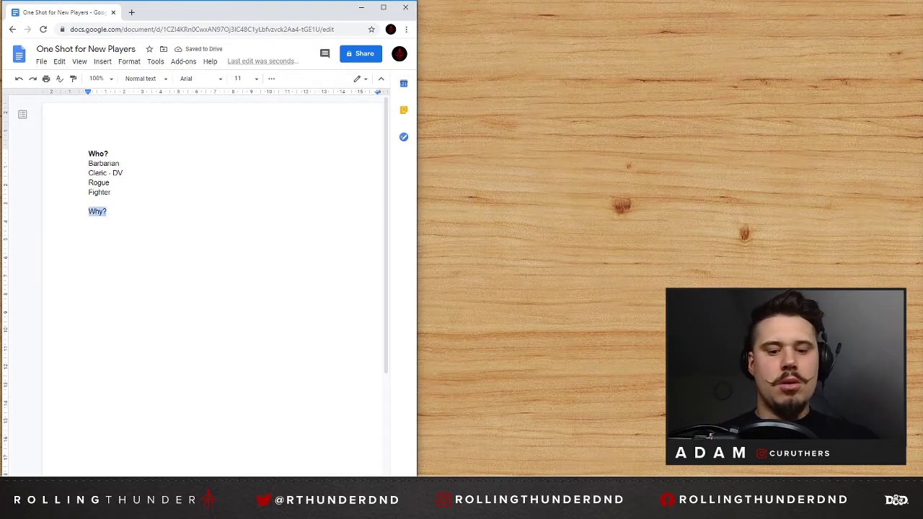
key(ctrl+b)
key(End)
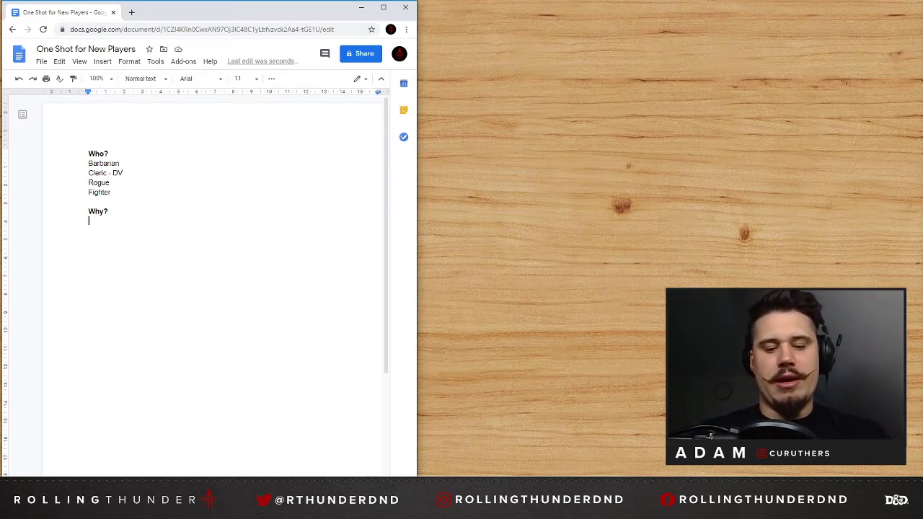
Write "Town Hall - Answered a post for X quest = money" under the "Why?" heading.
text(Town Hal)
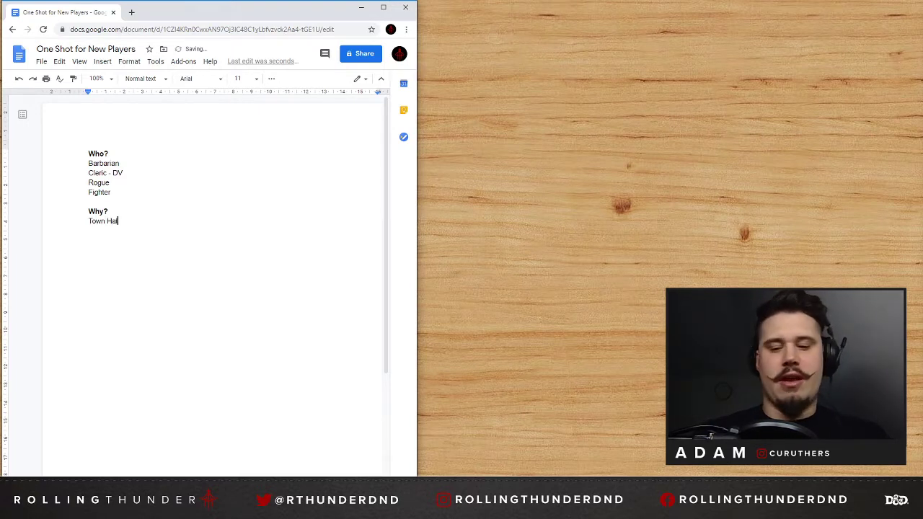
text(l - Answer)
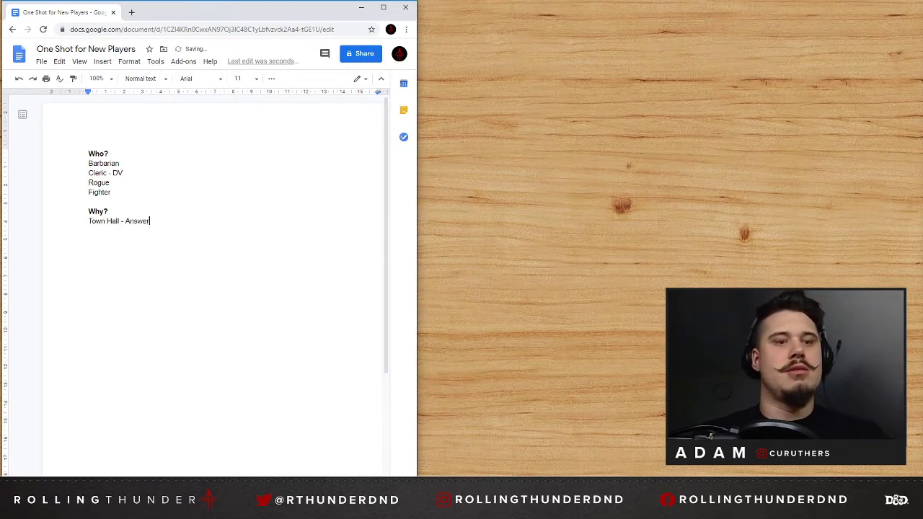
text(ed a post )
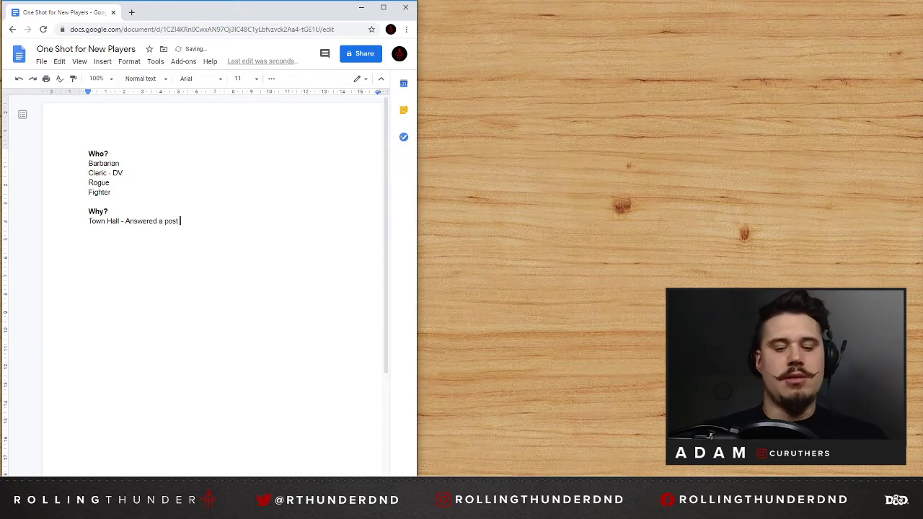
text(for X qu)
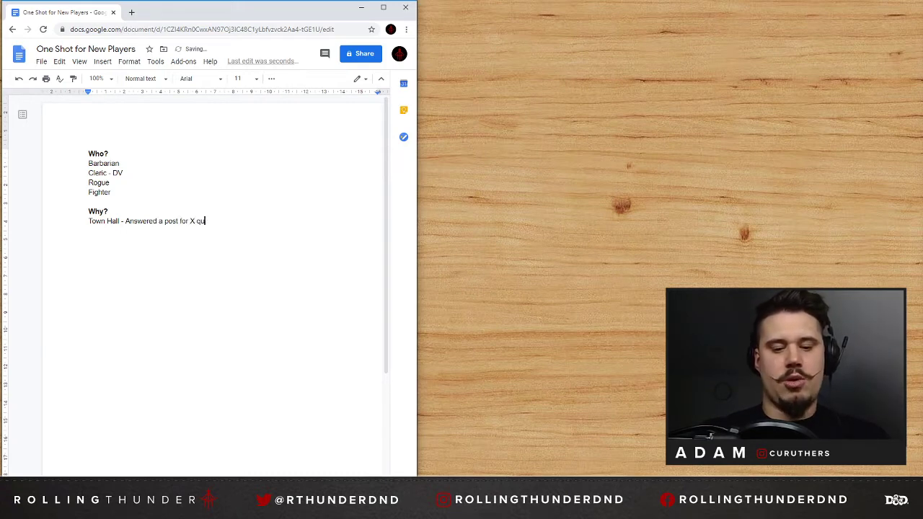
text(est = money)
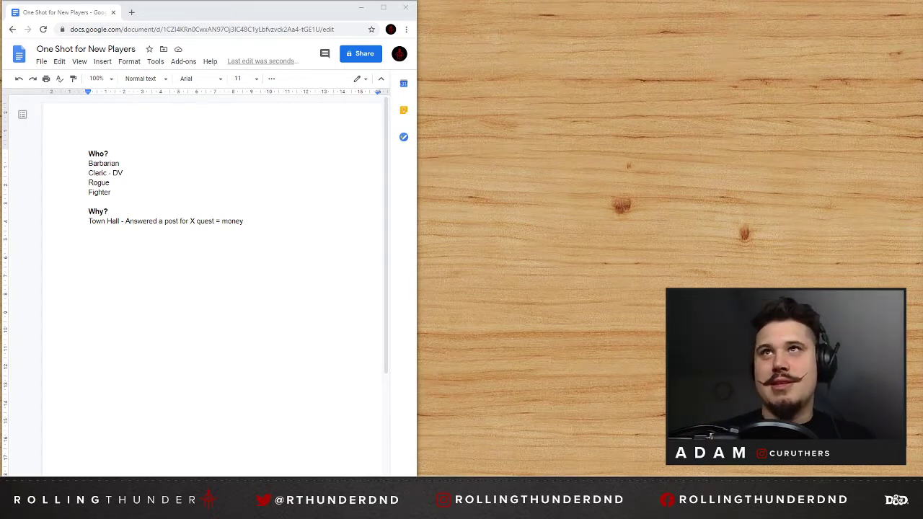
drag(922, 6, 849, 9)
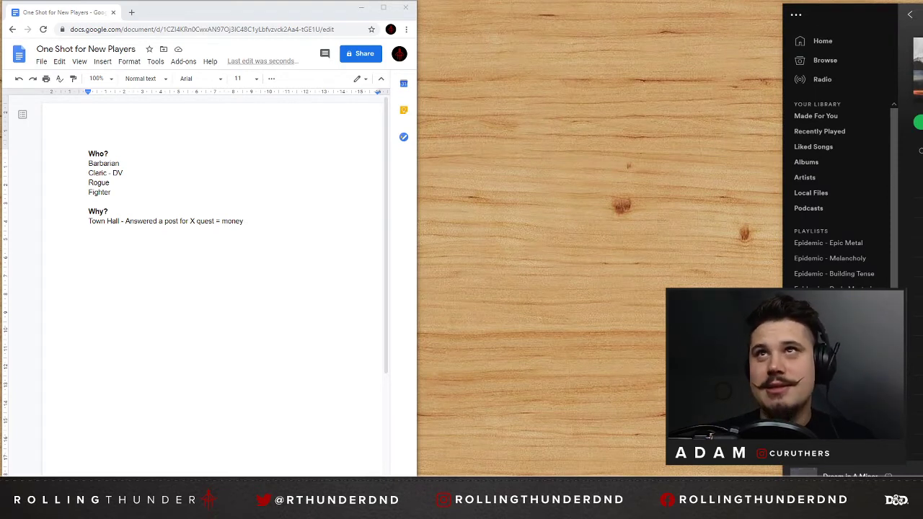
drag(875, 19, 922, 19)
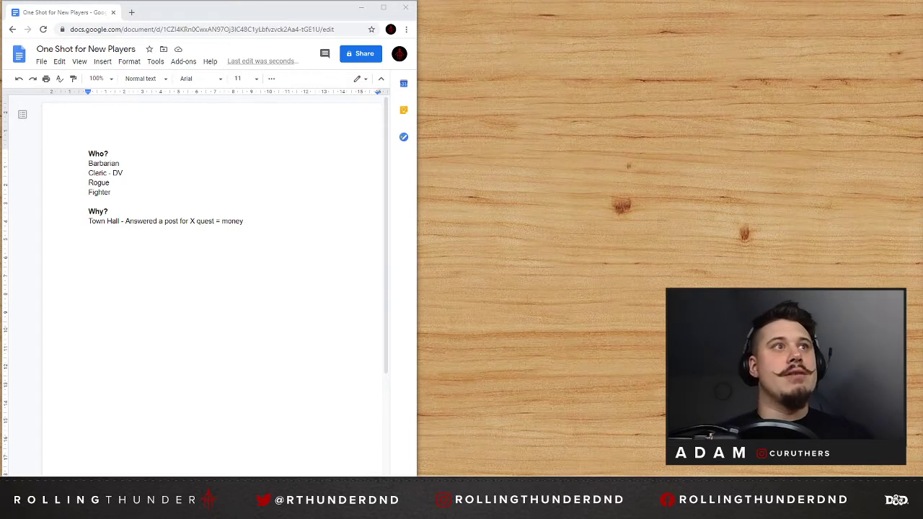
Add the line "NPC - Quest Giver" below the Town Hall entry.
double_click(246, 222)
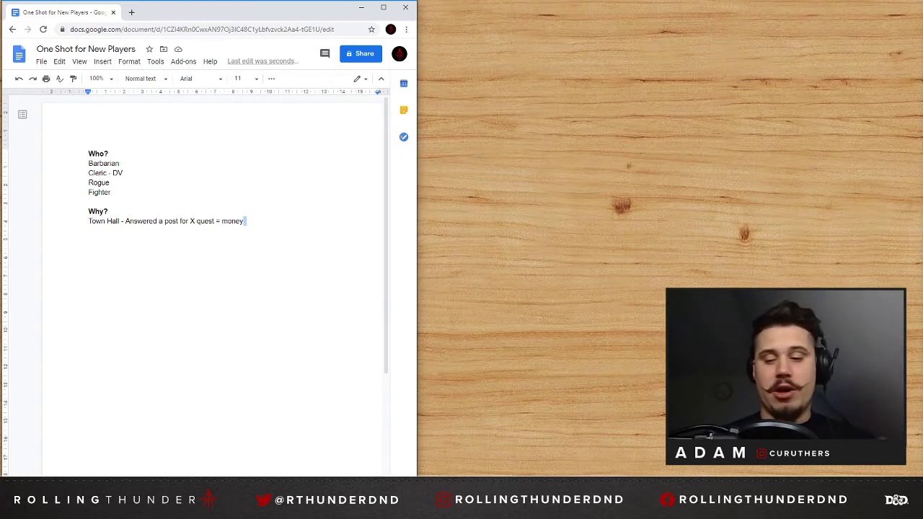
key(Return)
text(NPC )
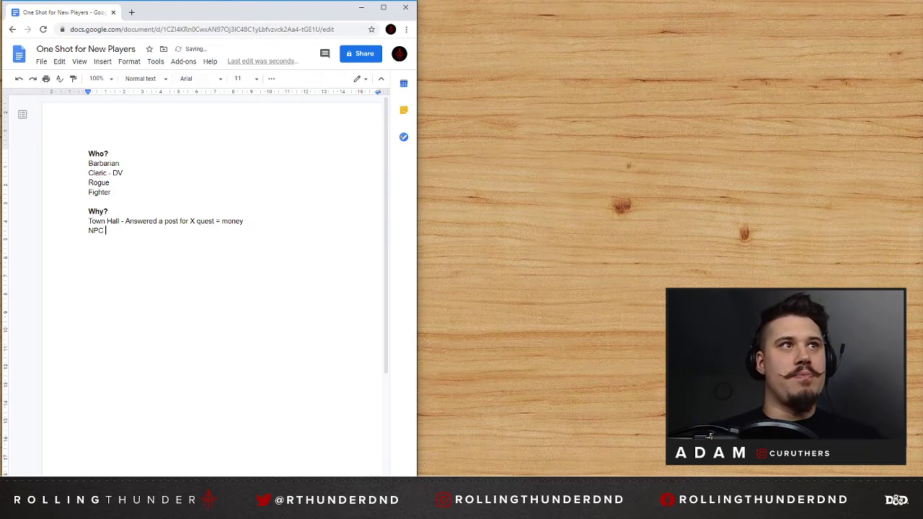
text(- Quest)
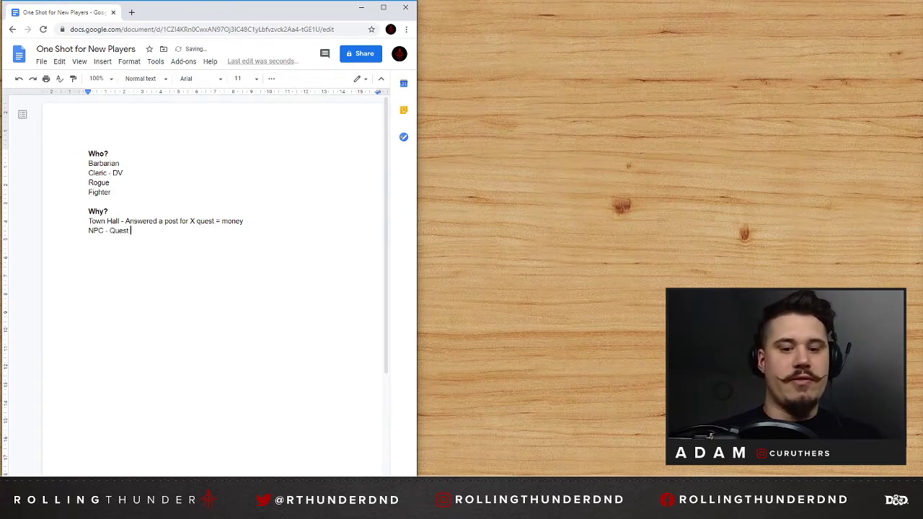
text( Giver)
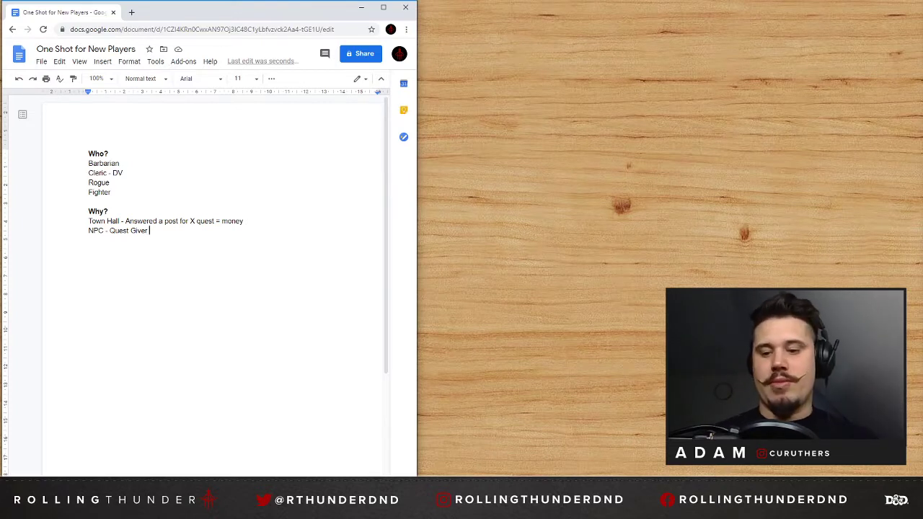
Add a bold "Quest?" heading below the NPC line, separated by a blank line.
key(Return)
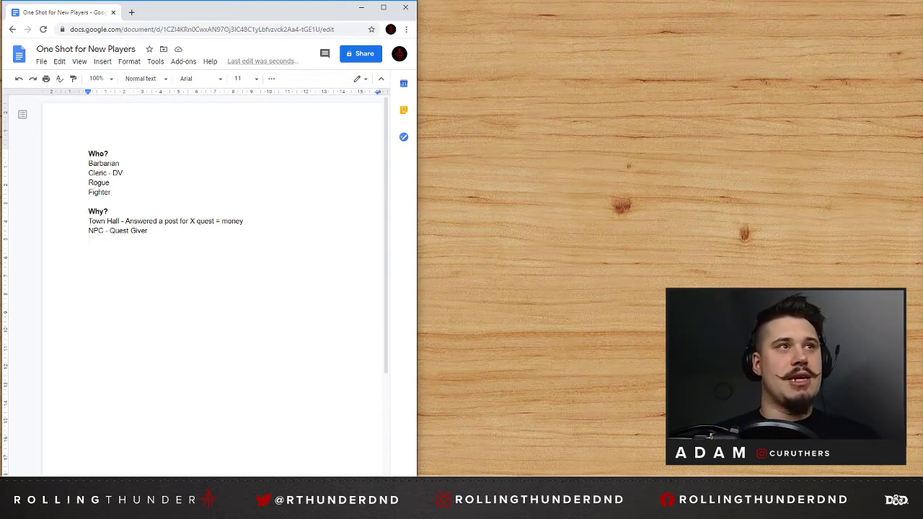
key(Return)
key(Return)
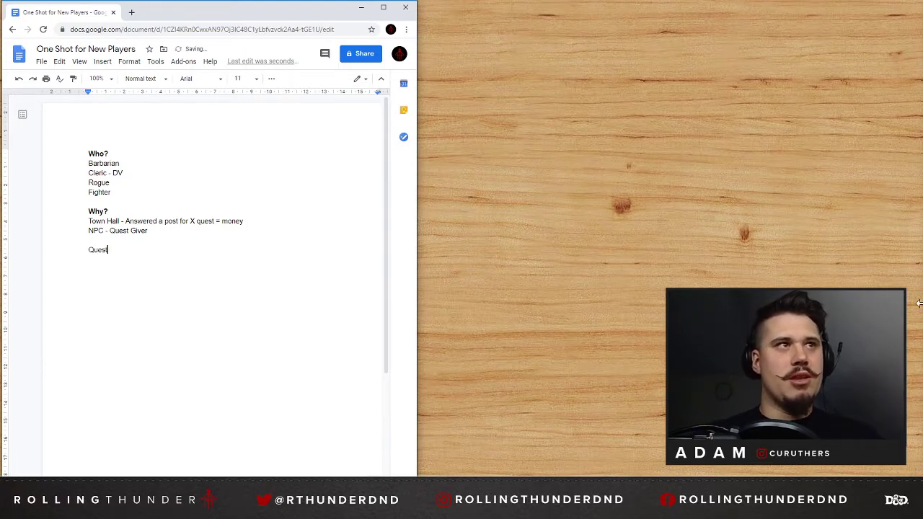
key(shift+Home)
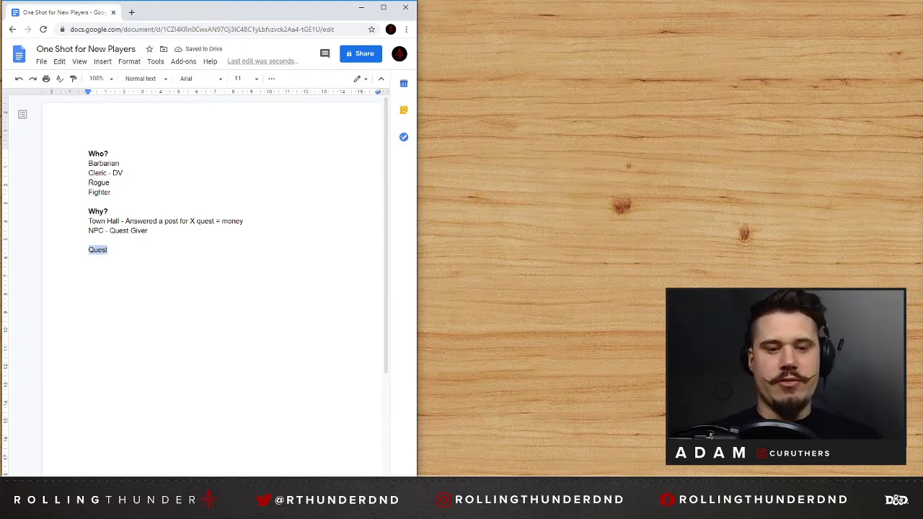
key(ctrl+b)
key(End)
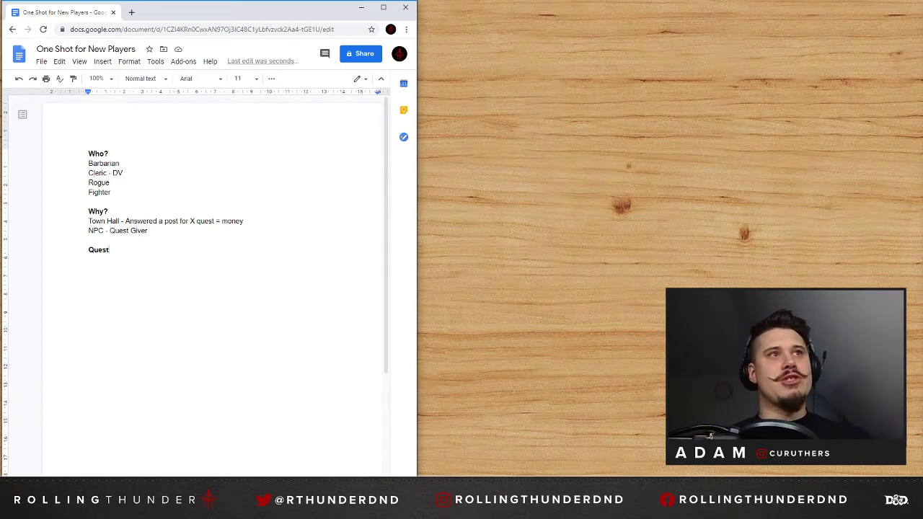
key(Return)
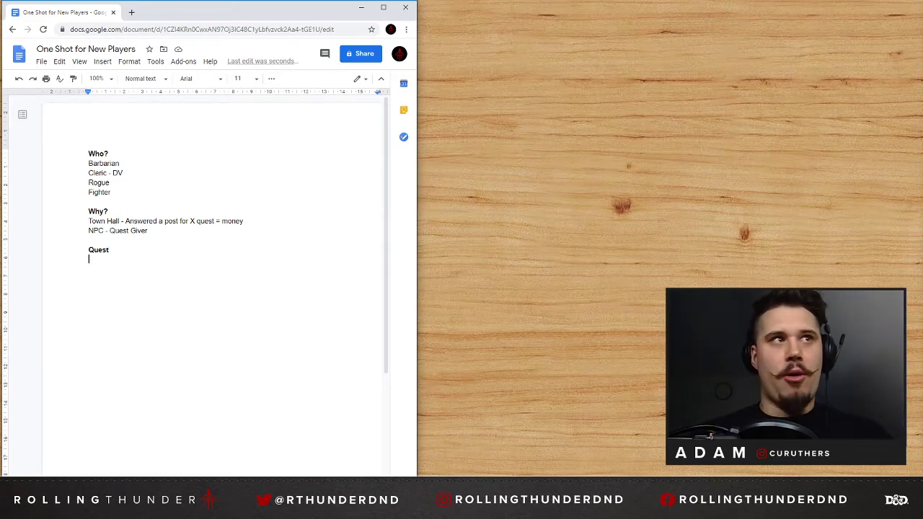
text(?)
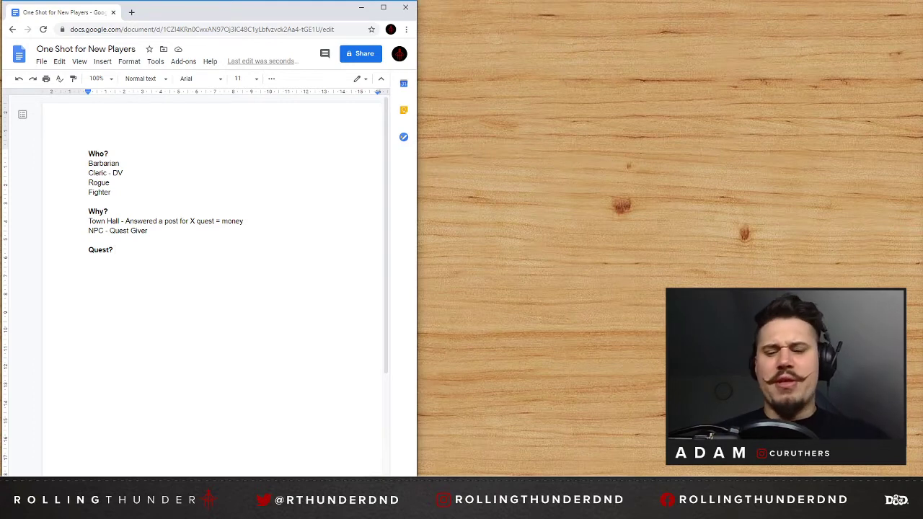
Write "Ruin near town?" in regular, non-bold text under the "Quest?" heading.
key(Return)
text(rU)
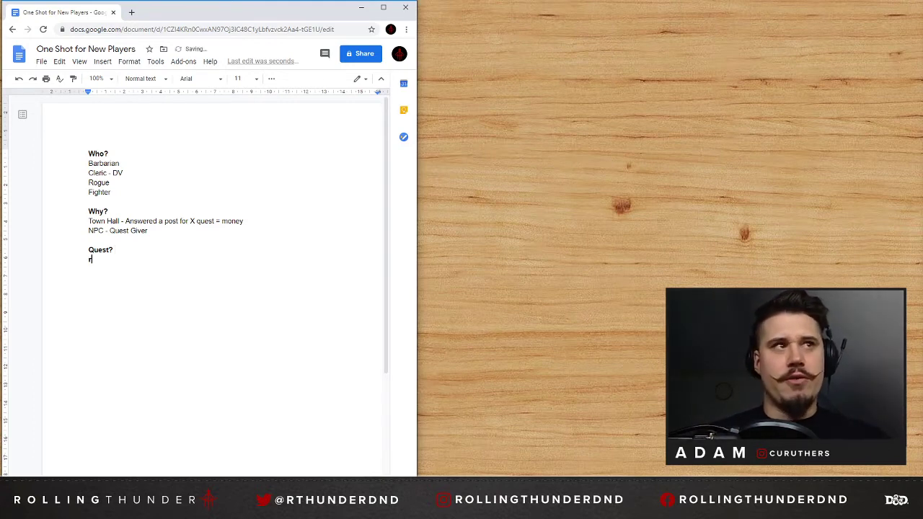
key(BackSpace)
key(BackSpace)
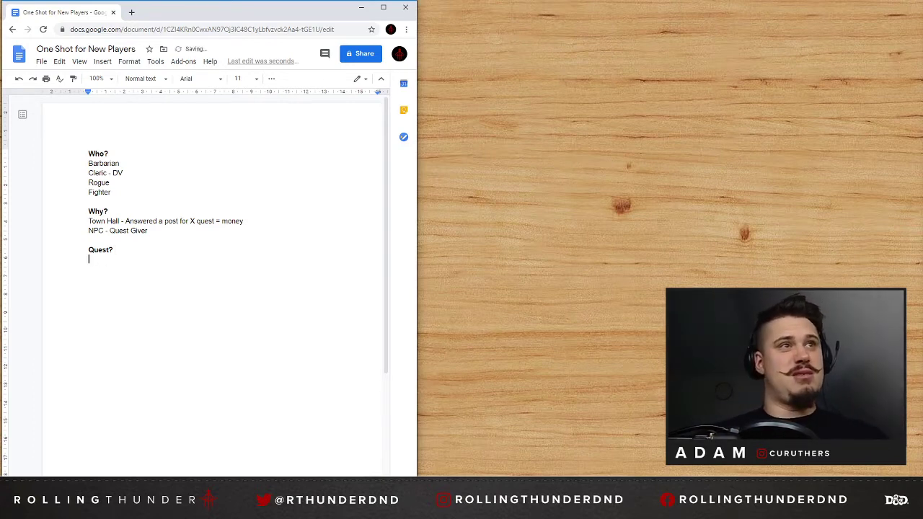
text(Ruin?)
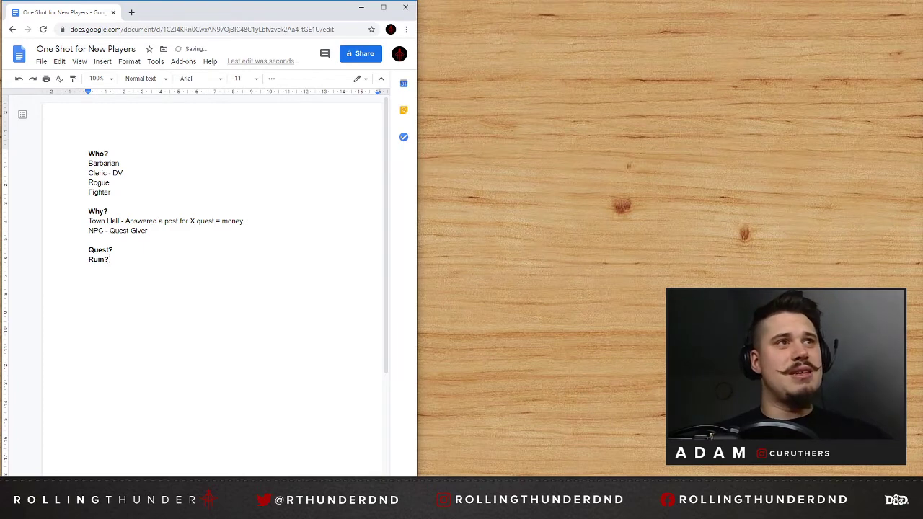
key(shift+Home)
key(ctrl+b)
key(Right)
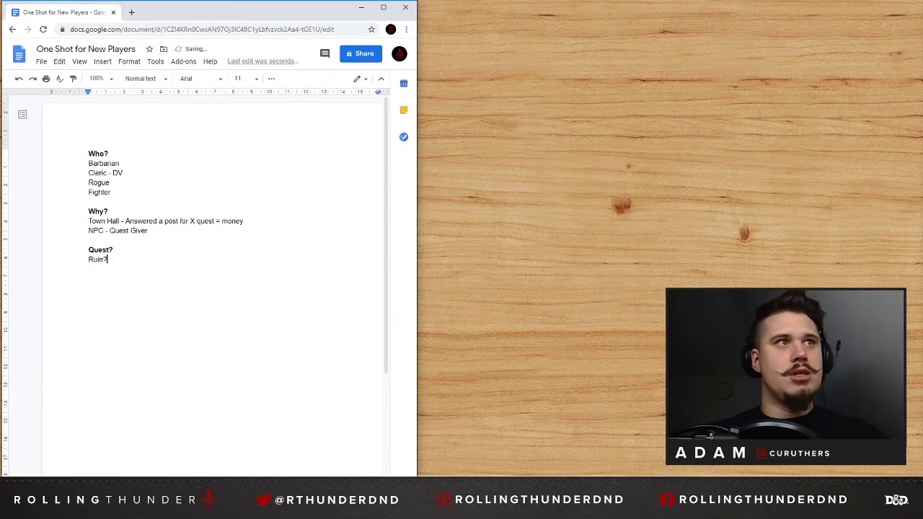
key(BackSpace)
text(near )
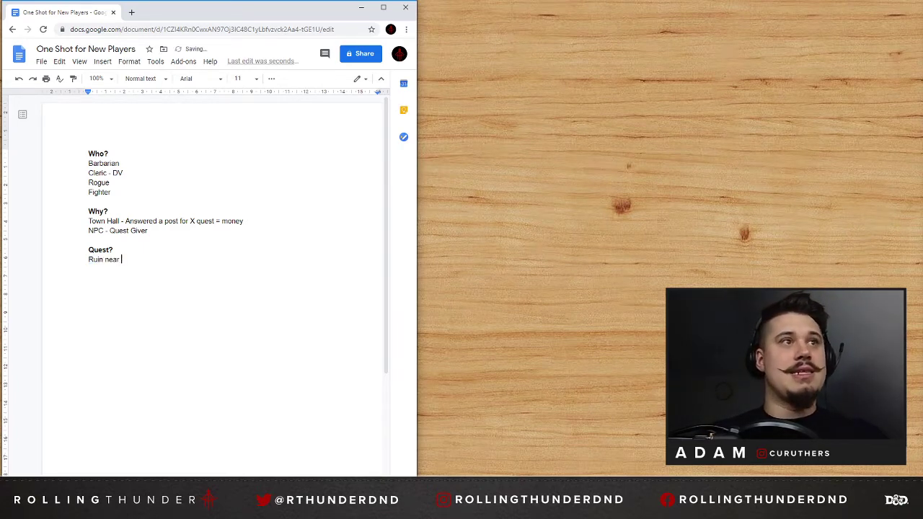
text(town?)
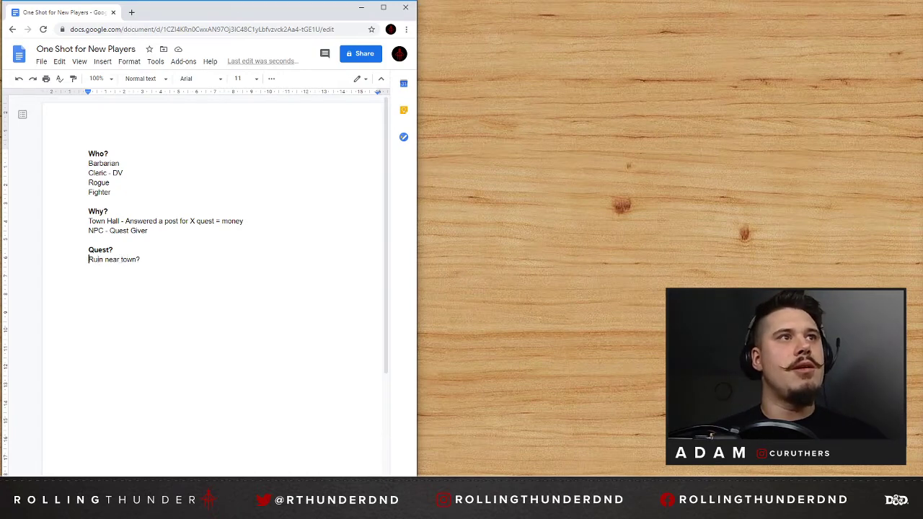
Insert "Eleven" at the start of the ruin line and make "ruin" lowercase.
text(Eleven)
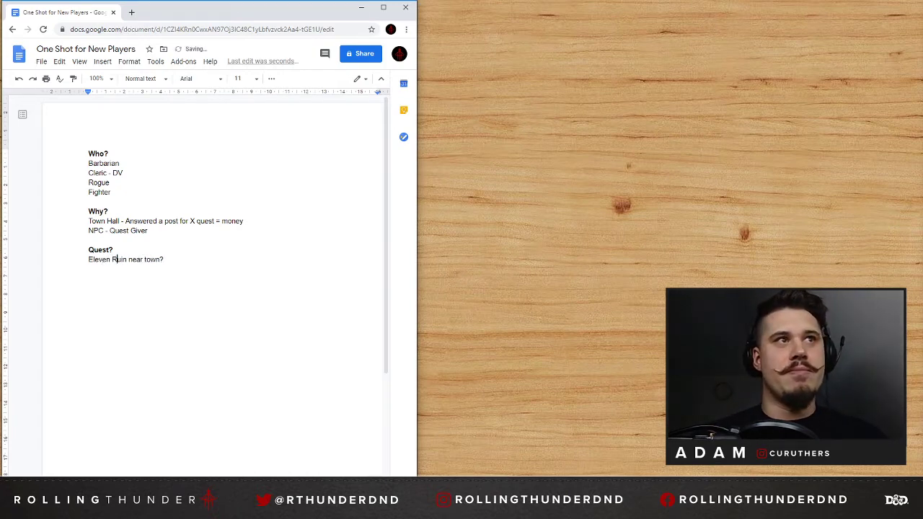
key(BackSpace)
text(R=)
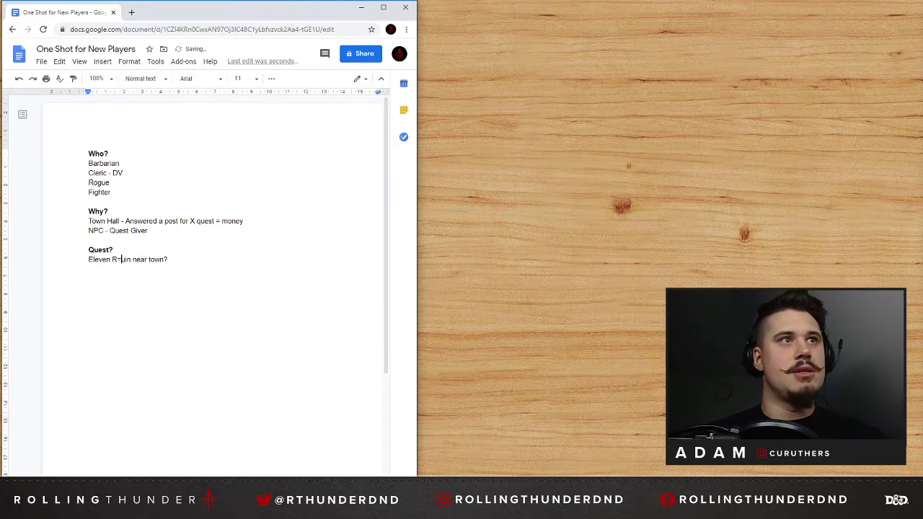
key(BackSpace)
key(BackSpace)
text(r)
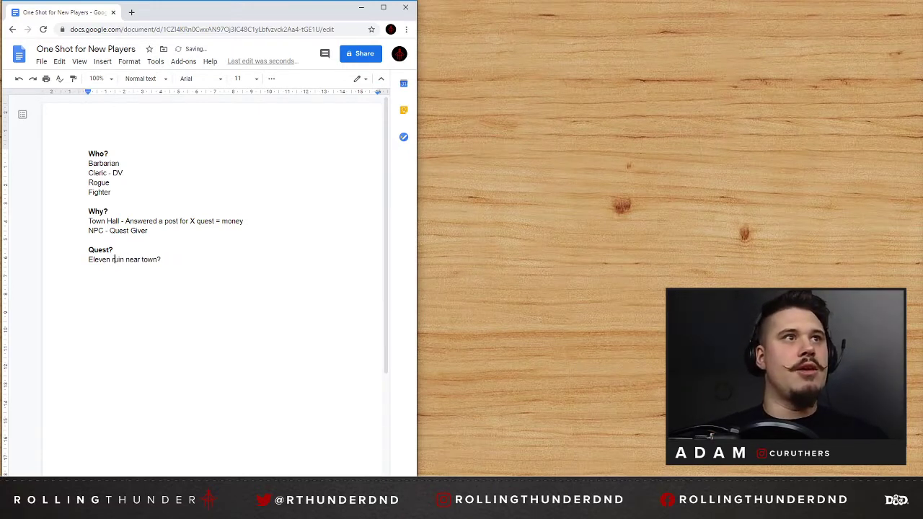
Add the line "Bandits inside - causing trouble get rid of them!" below the ruin entry.
key(End)
text(I)
key(BackSpace)
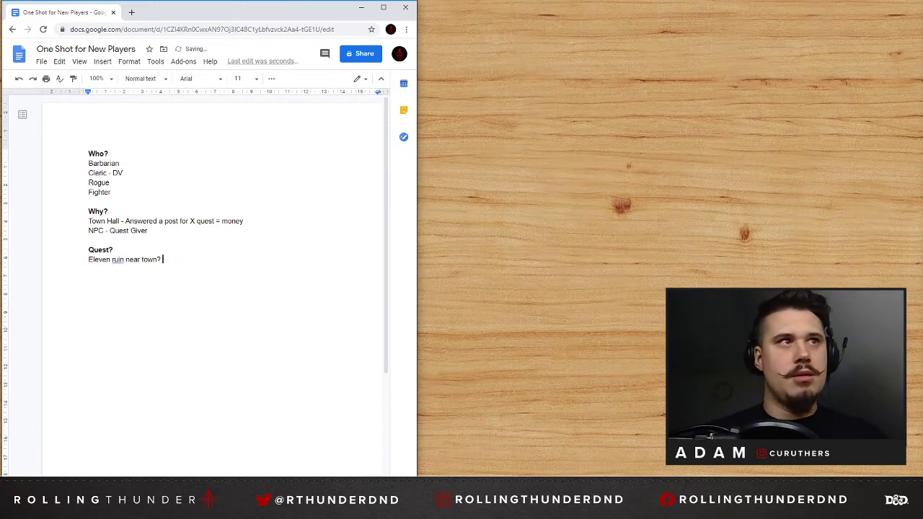
key(BackSpace)
text(Bandi)
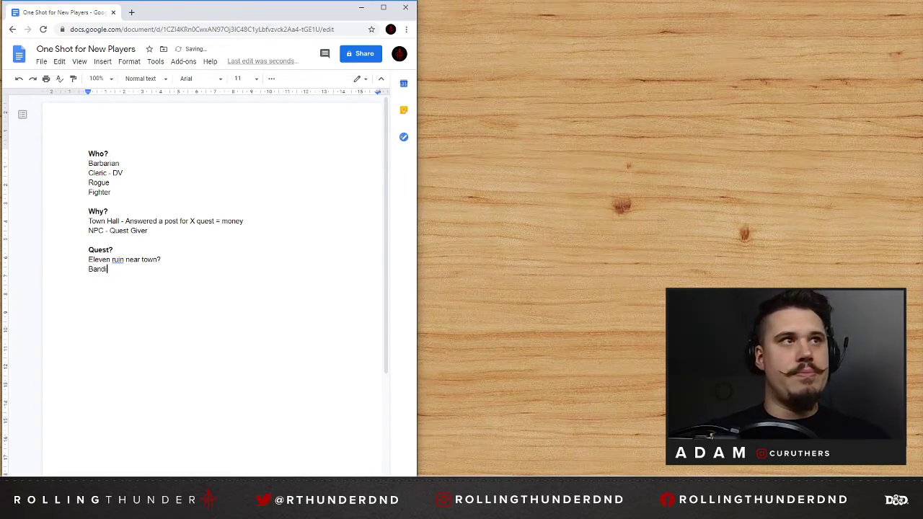
text(ts inside - )
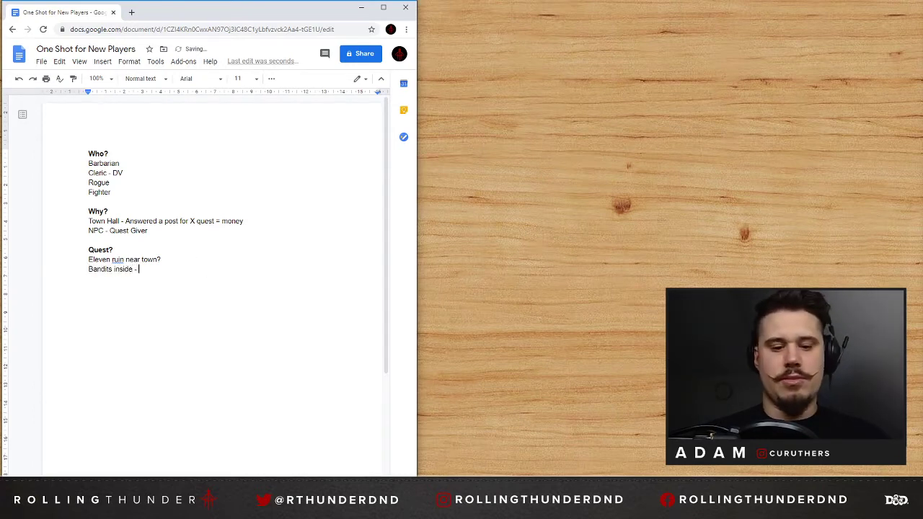
text(causing trouble -)
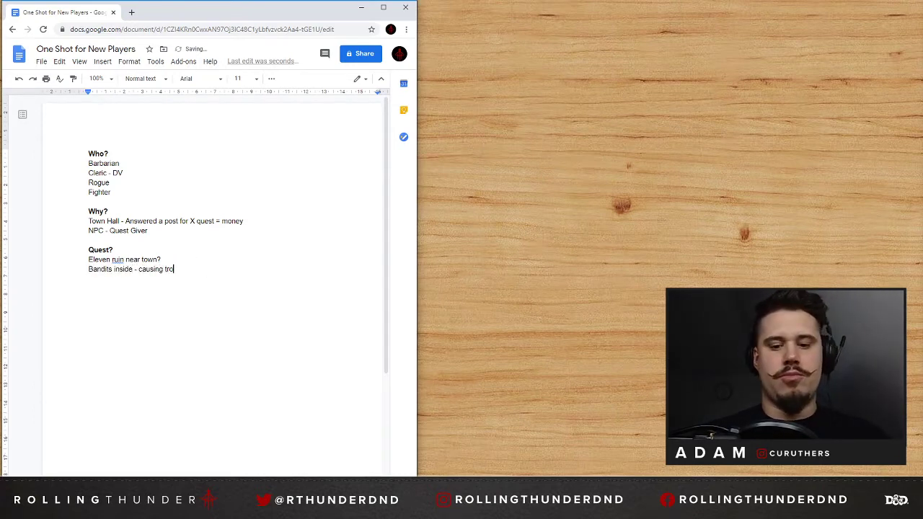
key(BackSpace)
key(BackSpace)
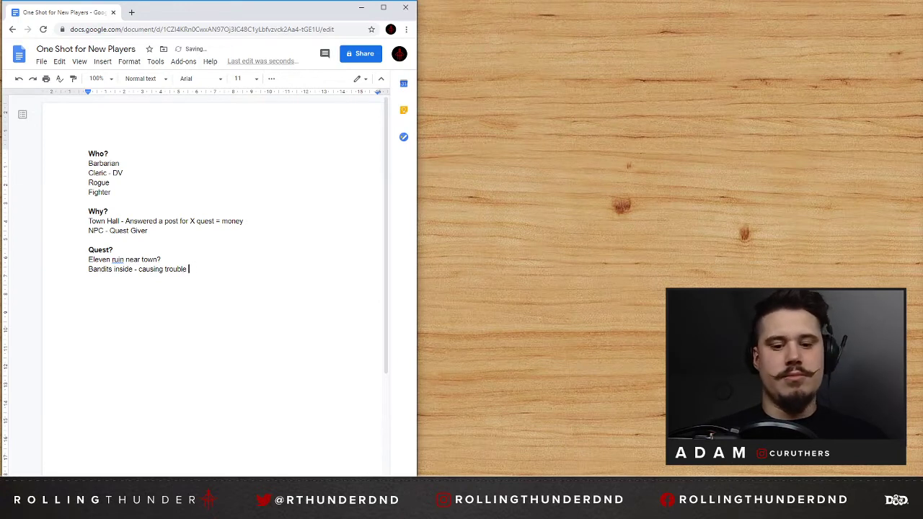
text(get rid of them!)
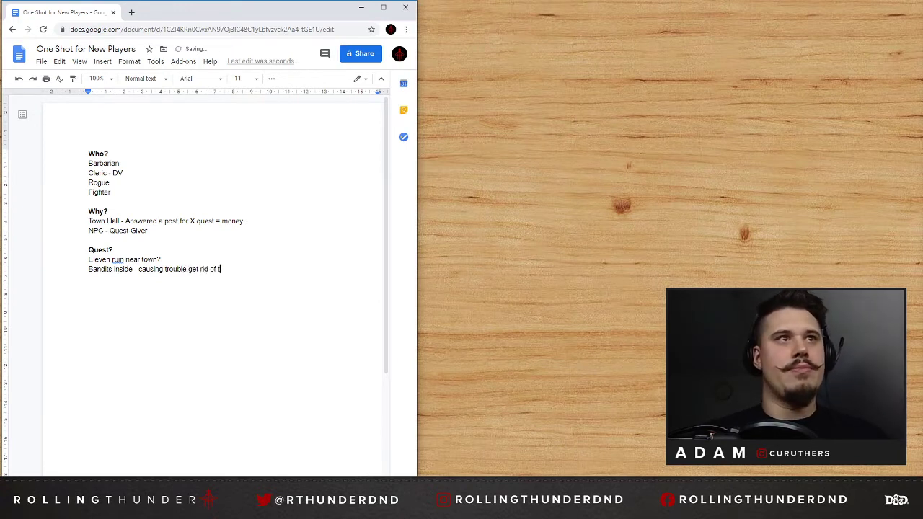
Add a bold "Basic Premise" heading below the bandits line, separated by a blank line.
key(Return)
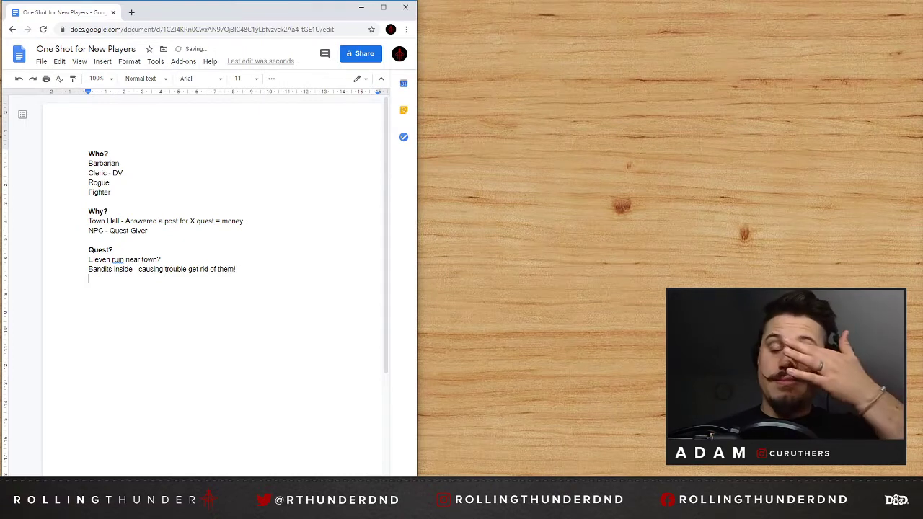
key(Return)
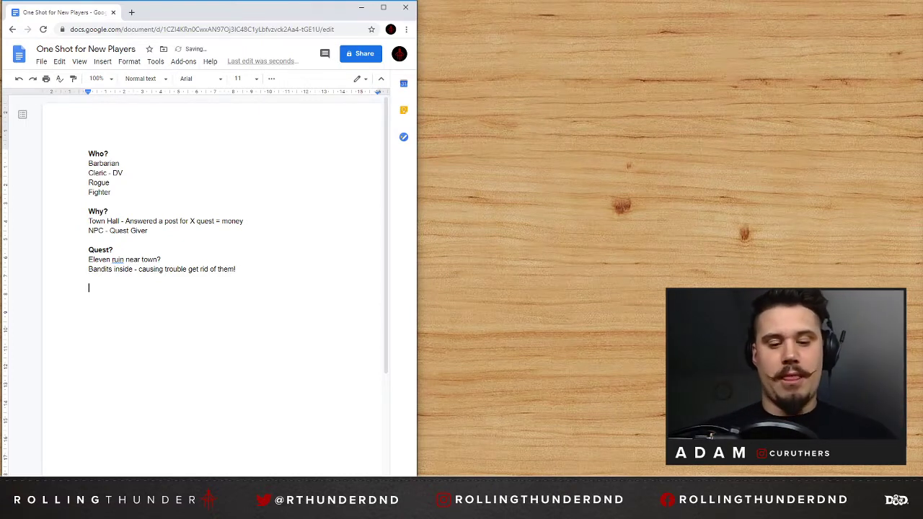
text(Basic )
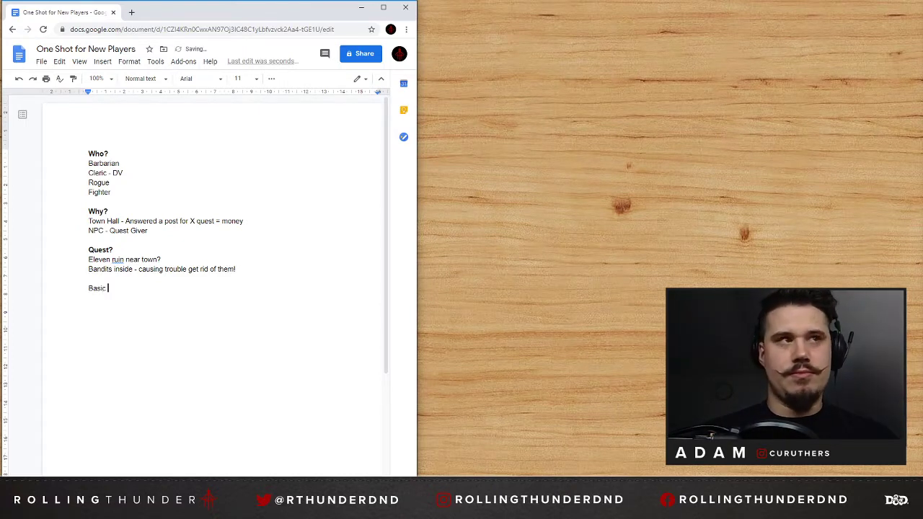
text(Premise)
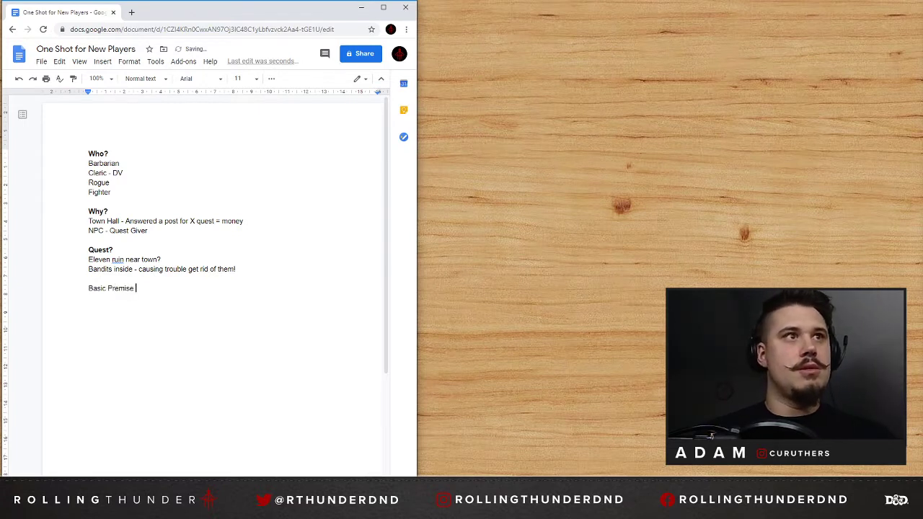
key(shift+Home)
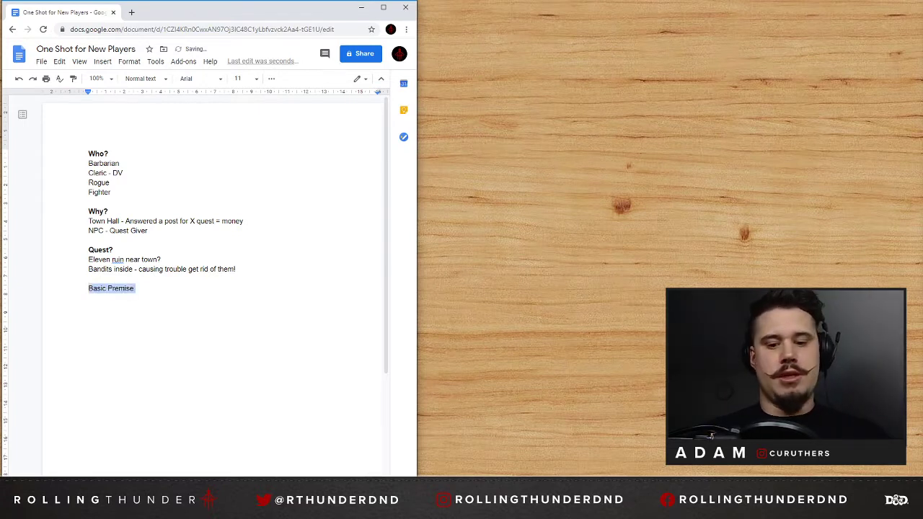
key(ctrl+b)
key(End)
Write "Dunegon run / Gauntlet" below the "Basic Premise" heading, leaving a blank line between them.
key(Return)
key(Return)
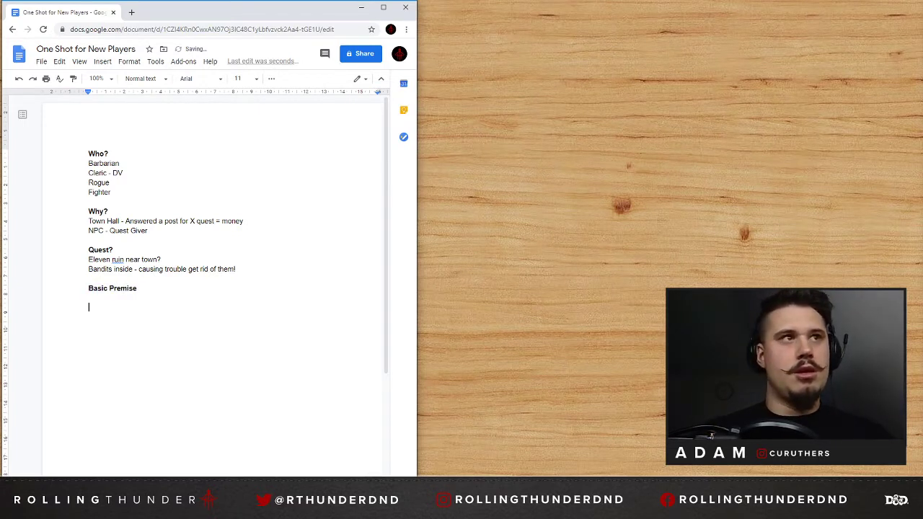
text(Dunegon )
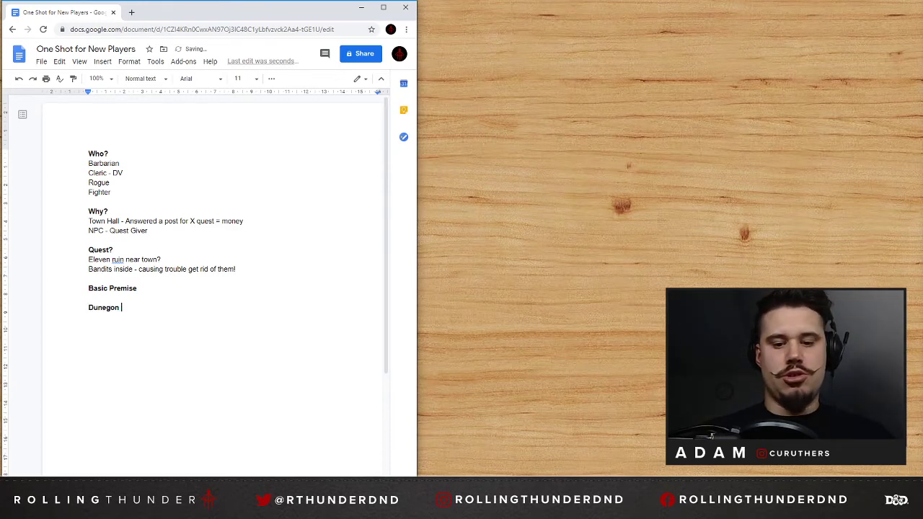
text(run / Gaul)
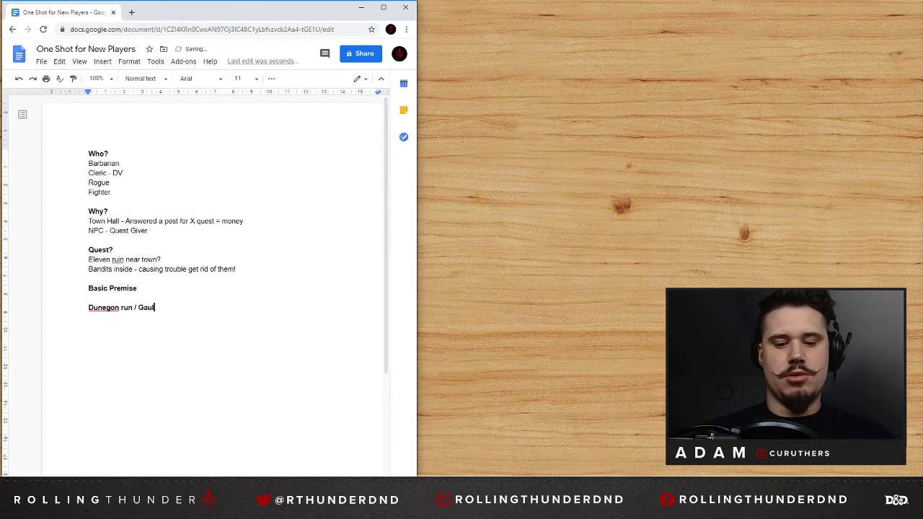
key(BackSpace)
text(n)
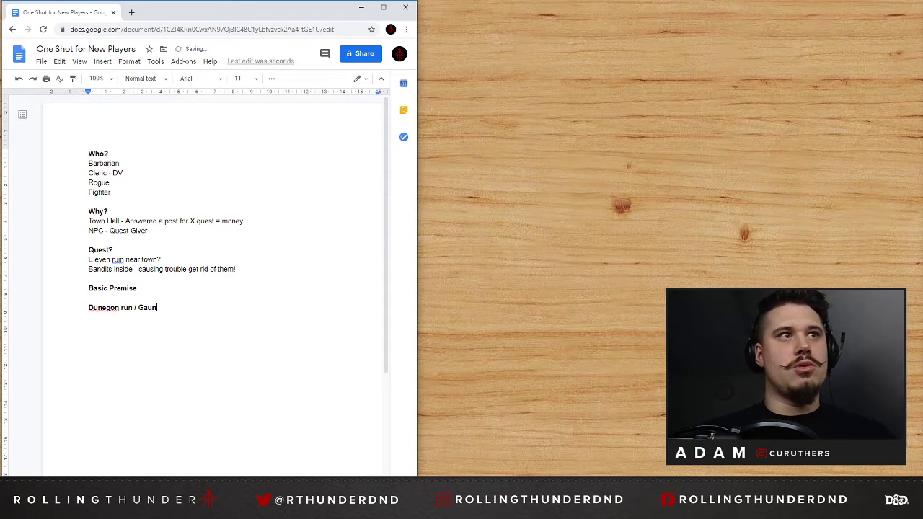
text(tlet)
Correct the misspelled "Dunegon" to "Dungeon" and remove the bold formatting from that line.
right_click(99, 309)
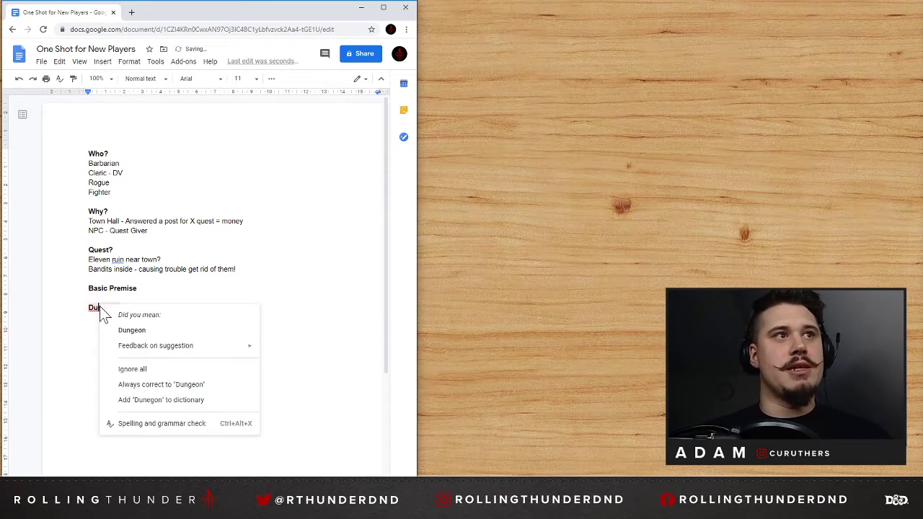
click(127, 327)
key(shift+Home)
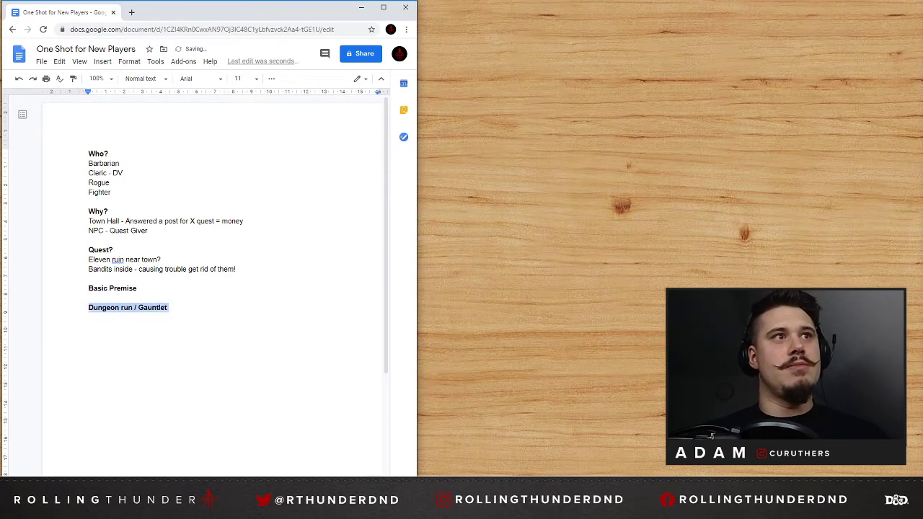
key(shift+Left)
key(Right)
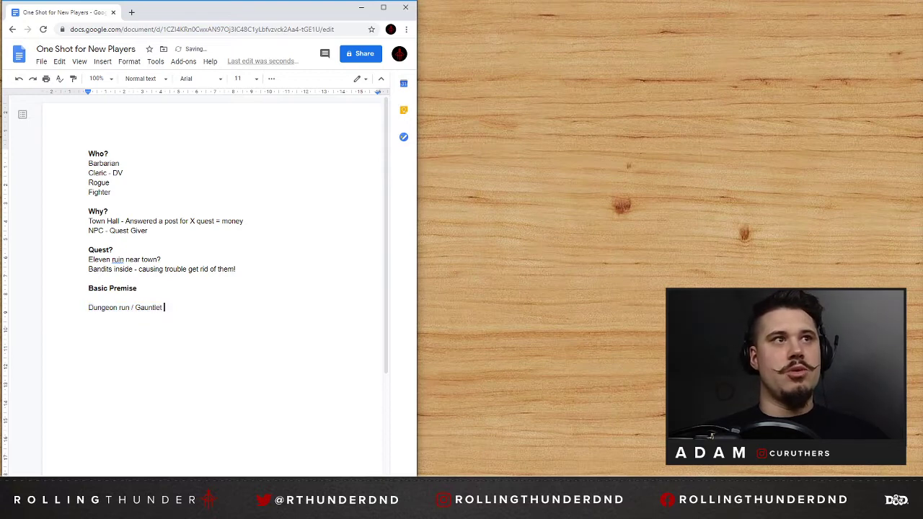
Start a new line reading "Hit main points - " below "Dungeon run / Gauntlet", correcting the misspelled "poinst".
key(Return)
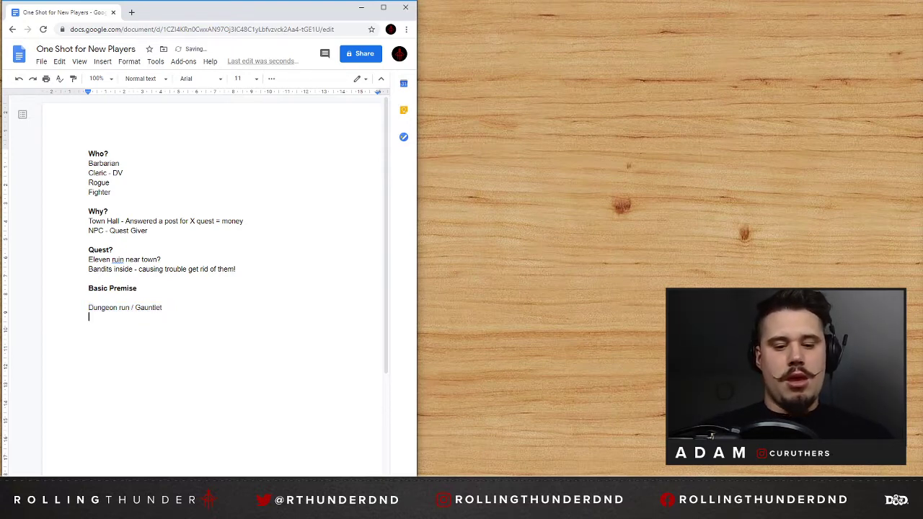
text(Hit main)
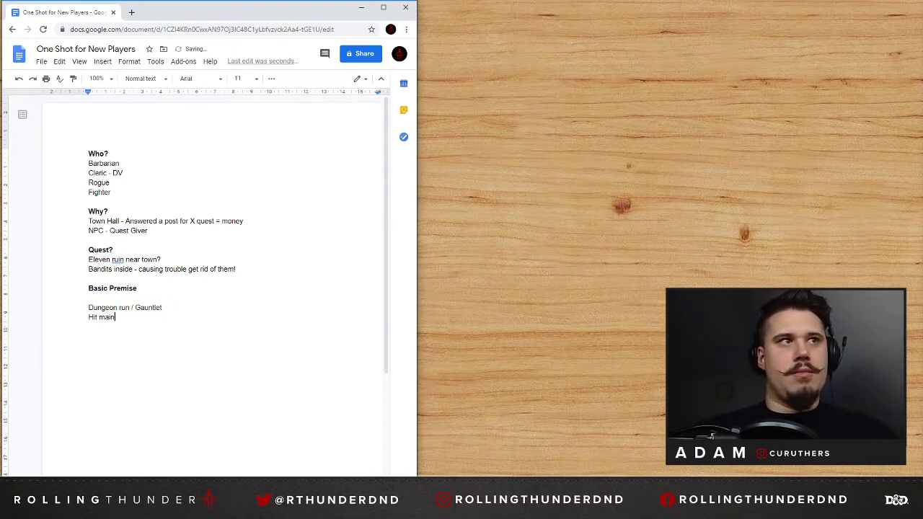
text( poinst)
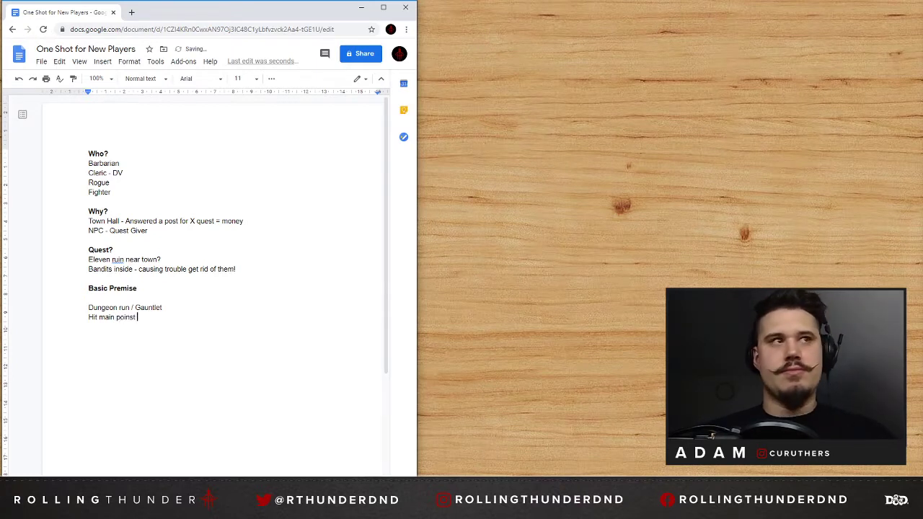
key(BackSpace)
key(BackSpace)
key(BackSpace)
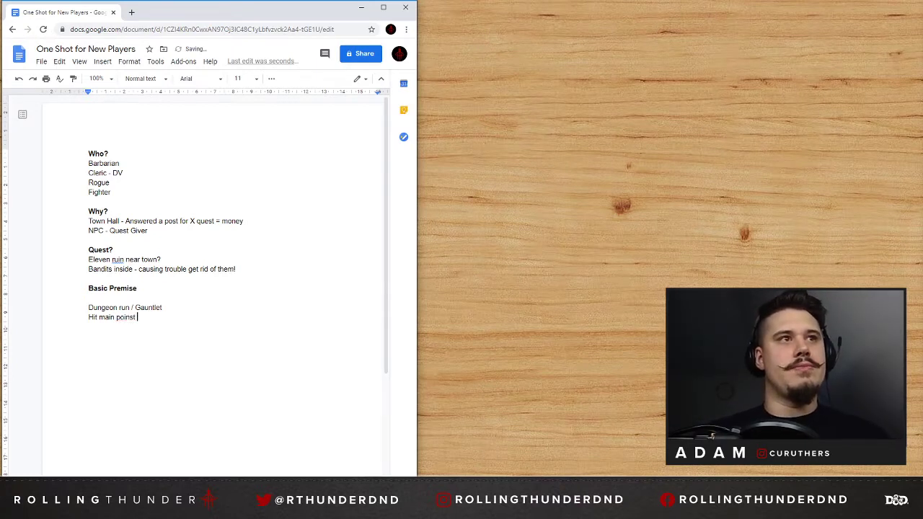
text(ts - )
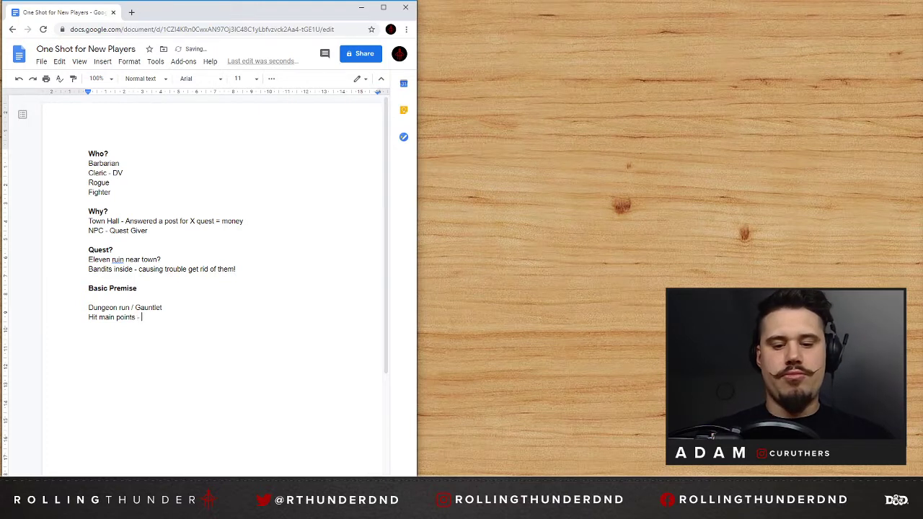
text(trap, puzzle,)
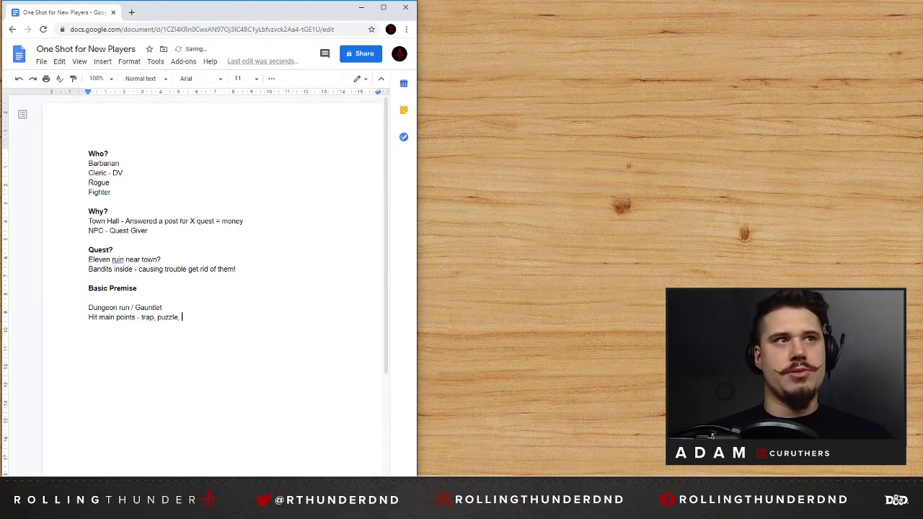
Complete the "Hit main points" line with "trap, puzzle (optional), Combat x2/3".
key(BackSpace)
key(BackSpace)
text((optional)
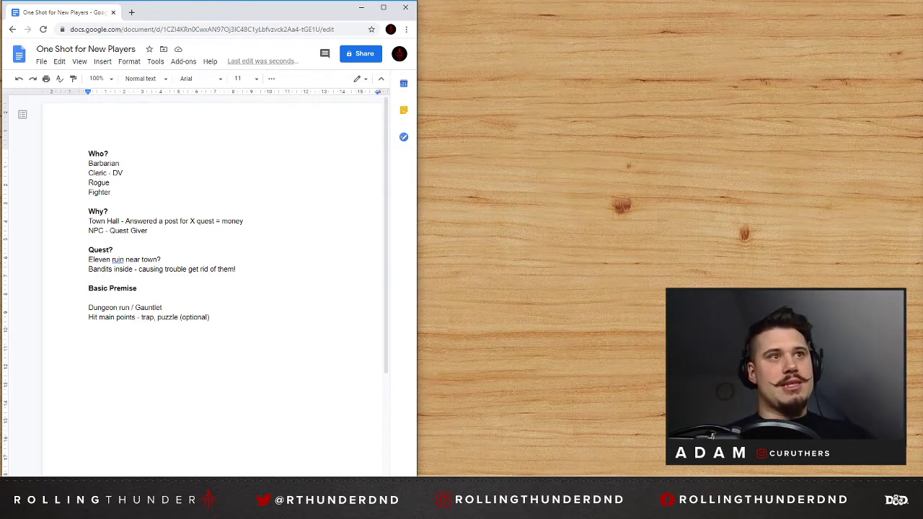
key(BackSpace)
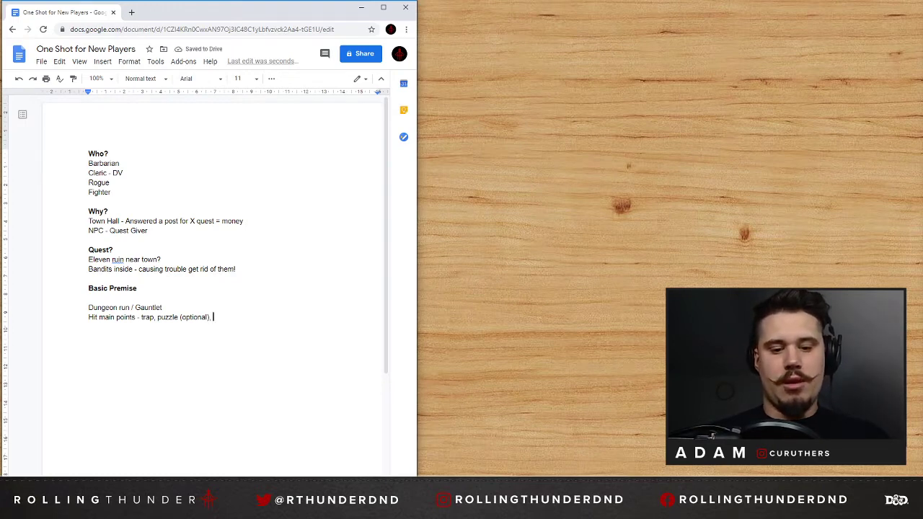
text(Combat x2/3)
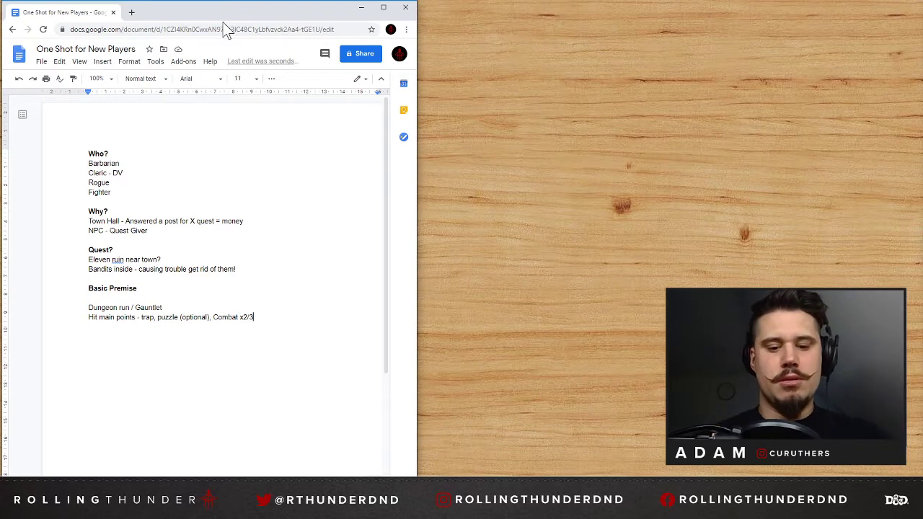
Open a new browser window beside the document and search Google for "barbarian 5e".
key(ctrl+n)
drag(262, 20, 681, 21)
text(barba)
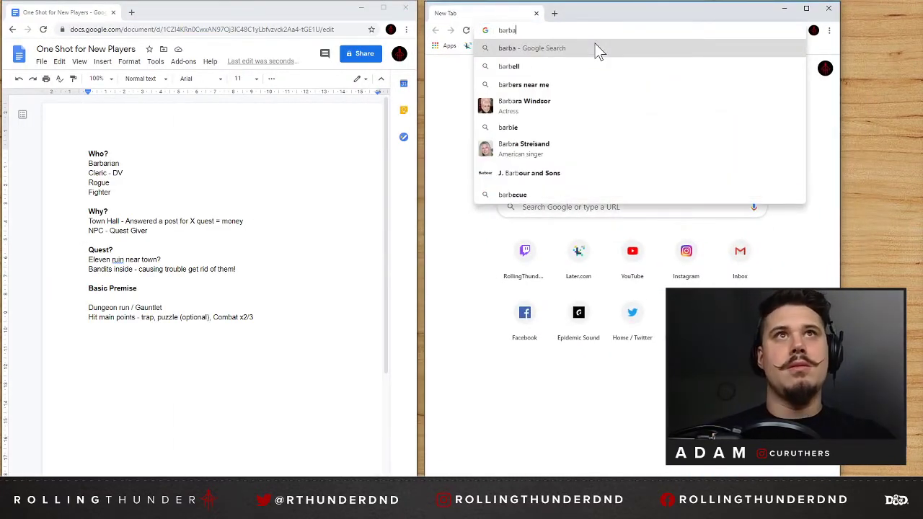
text(rian )
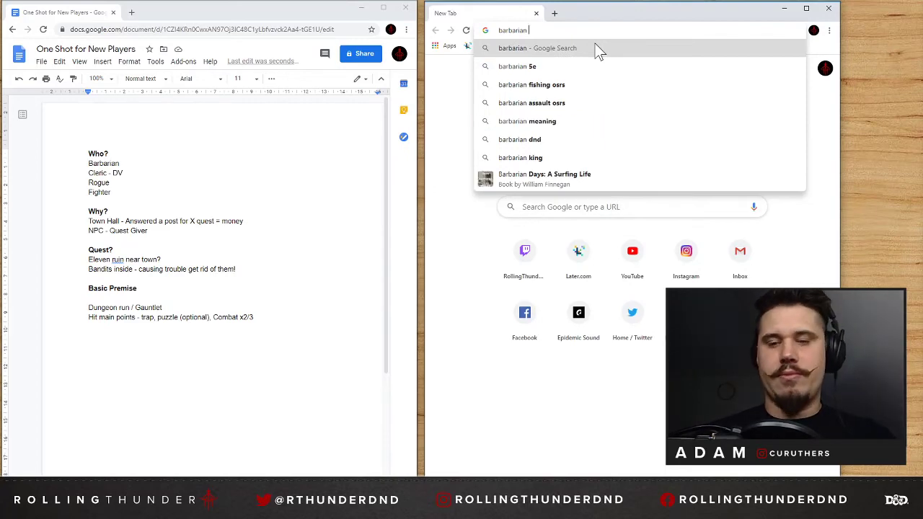
text(5e)
key(Return)
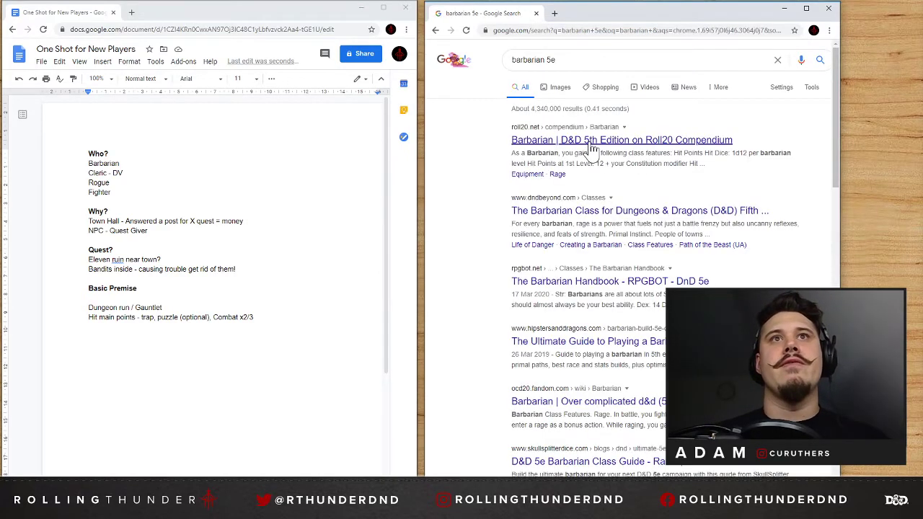
Open the Roll20 Compendium barbarian page, widen its window and read the class table, Rage rules and low-level features.
click(566, 143)
drag(833, 234, 916, 230)
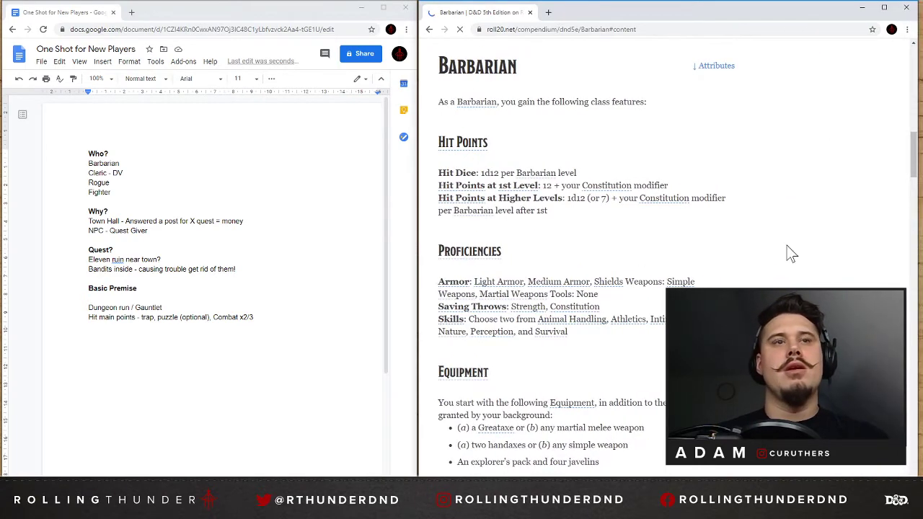
scroll(727, 242, down, 5)
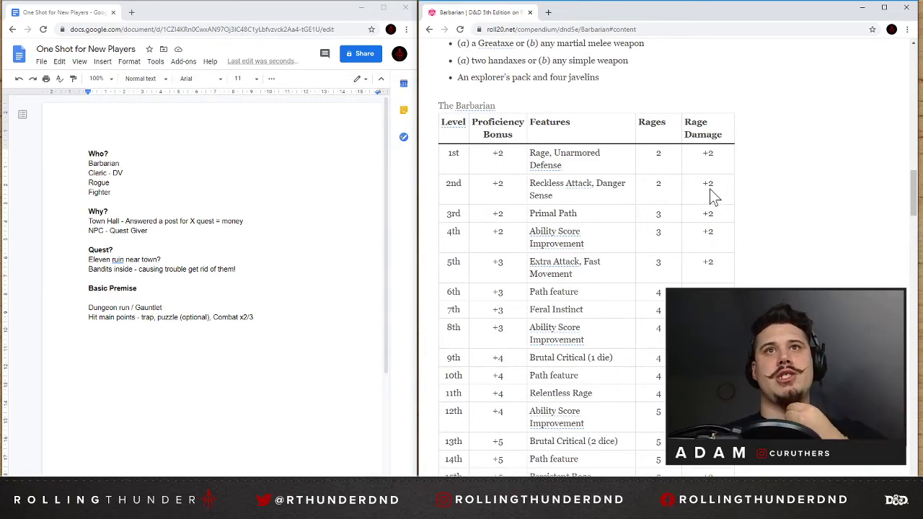
scroll(711, 196, down, 12)
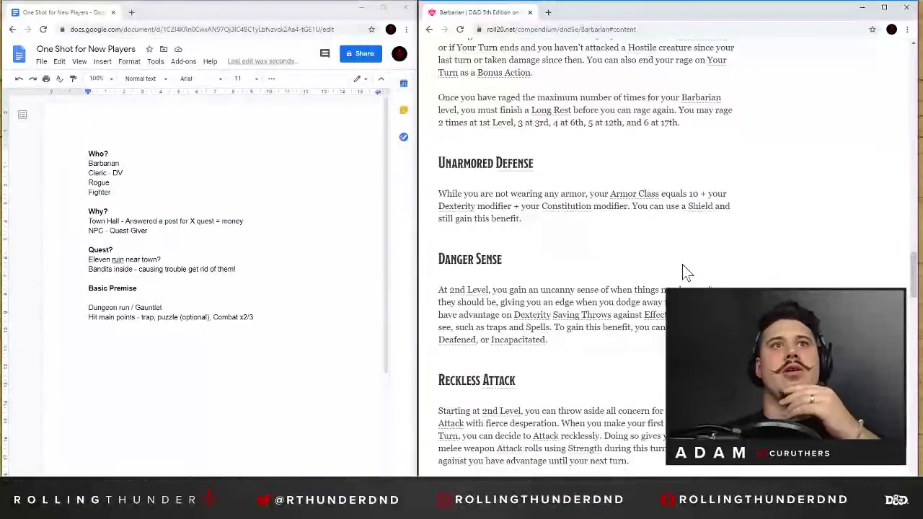
scroll(682, 265, down, 3)
scroll(682, 264, up, 6)
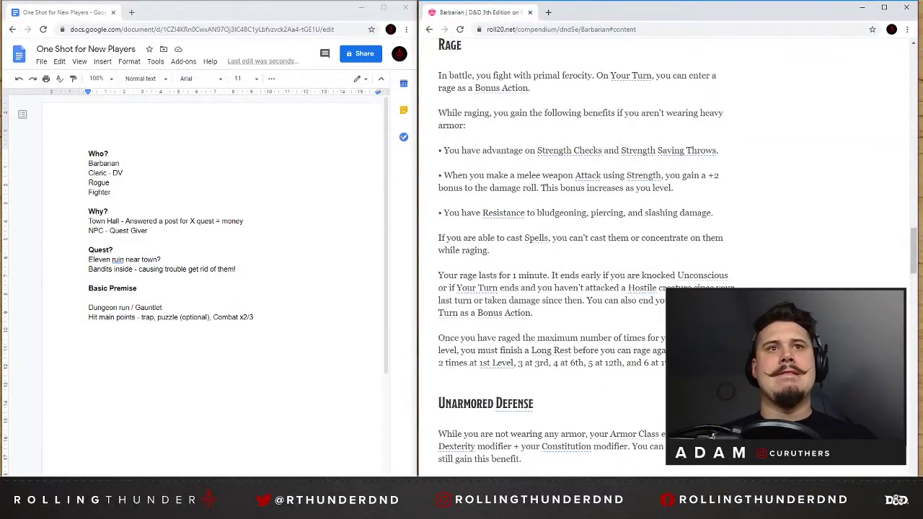
drag(494, 351, 626, 352)
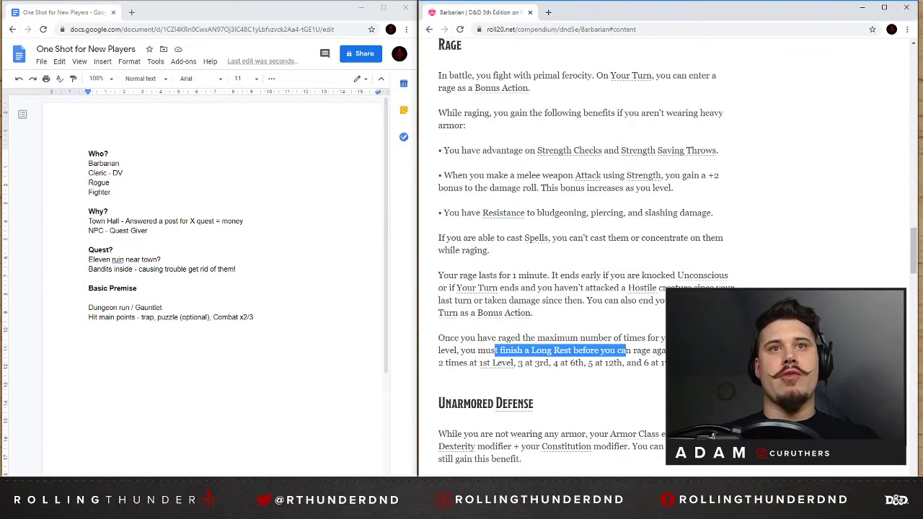
click(626, 351)
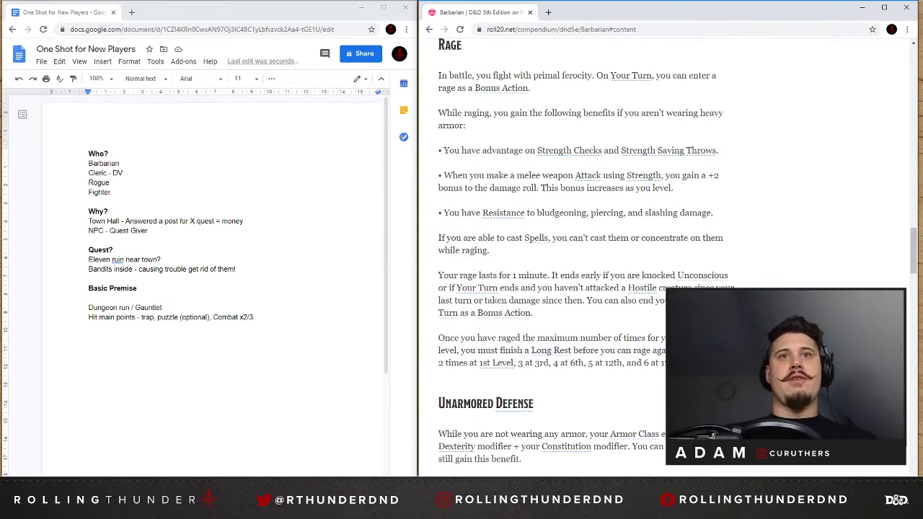
scroll(762, 270, down, 4)
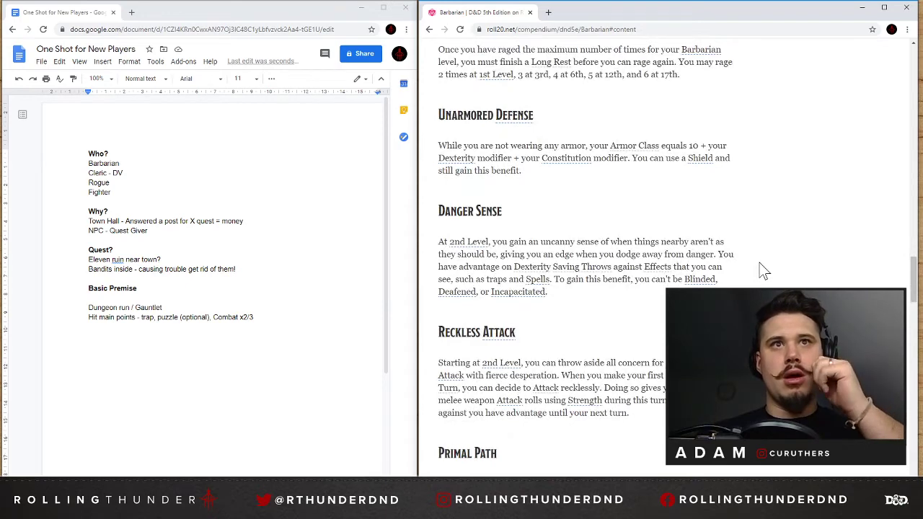
Search for "fighter 5e" in a new tab and read the Roll20 Compendium page's class table, fighting styles and low-level features.
click(547, 12)
text(fighter)
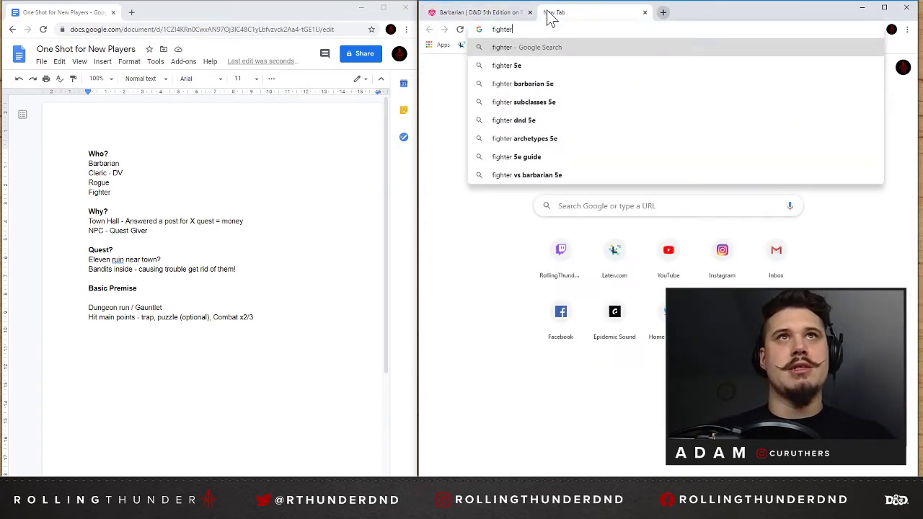
key(Down)
key(Return)
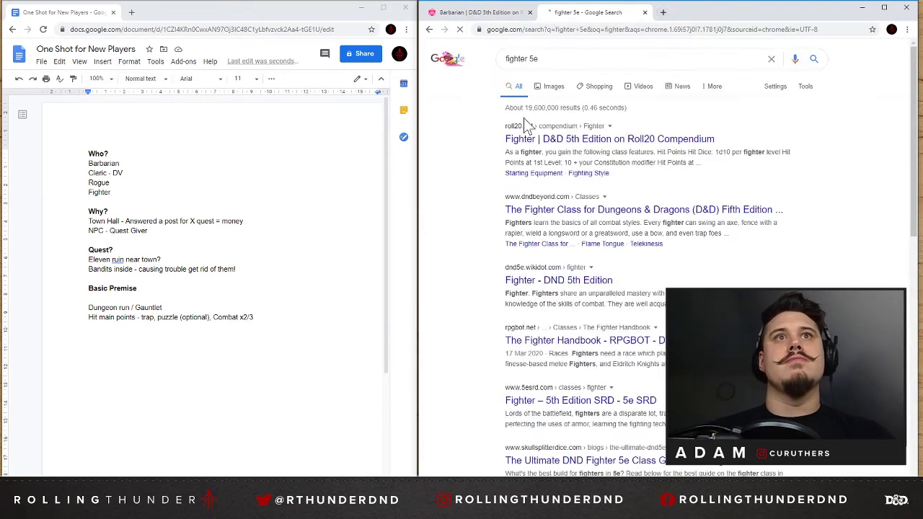
click(537, 140)
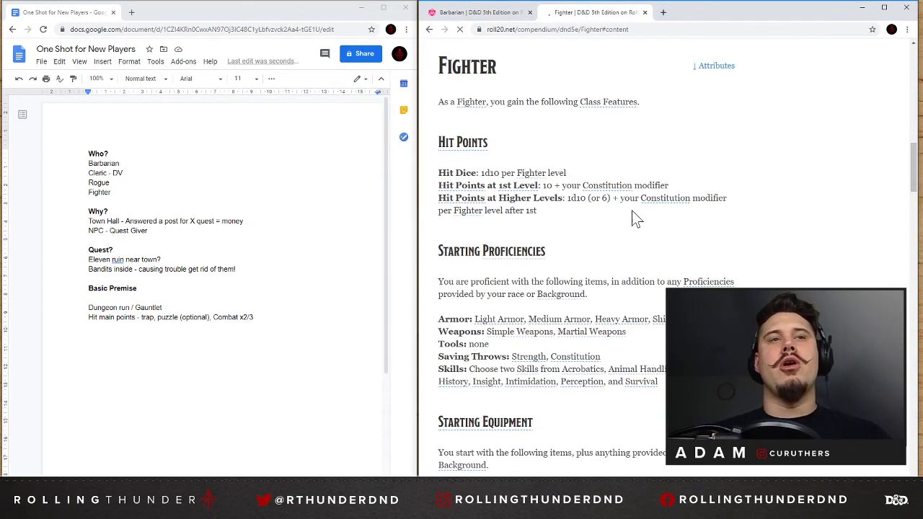
scroll(631, 211, down, 8)
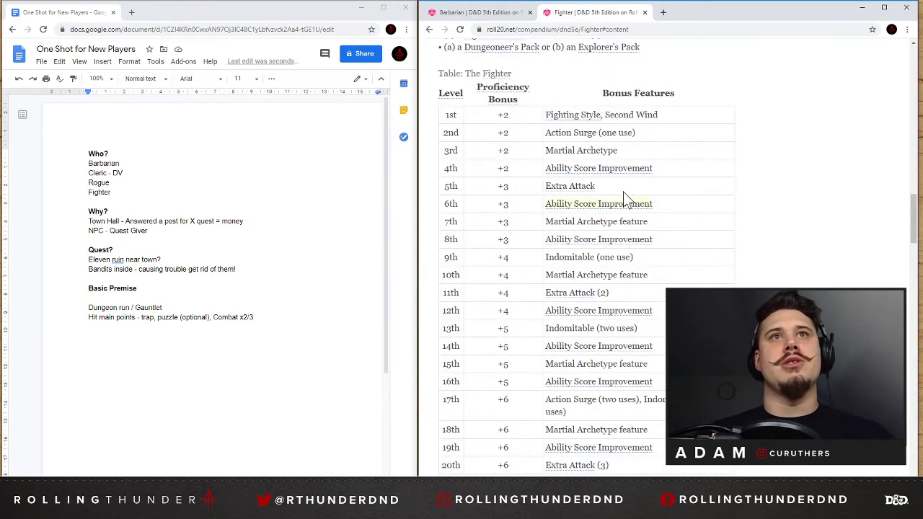
scroll(606, 187, down, 5)
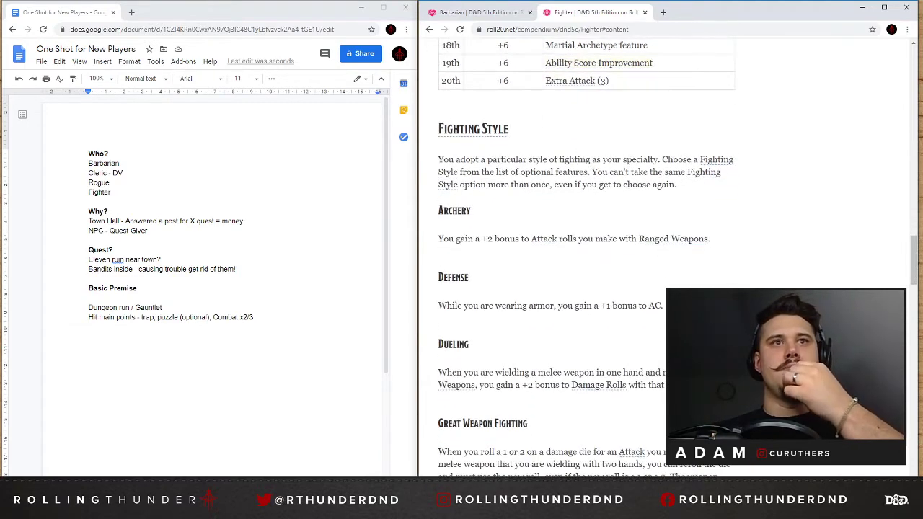
scroll(586, 170, down, 2)
scroll(588, 177, down, 3)
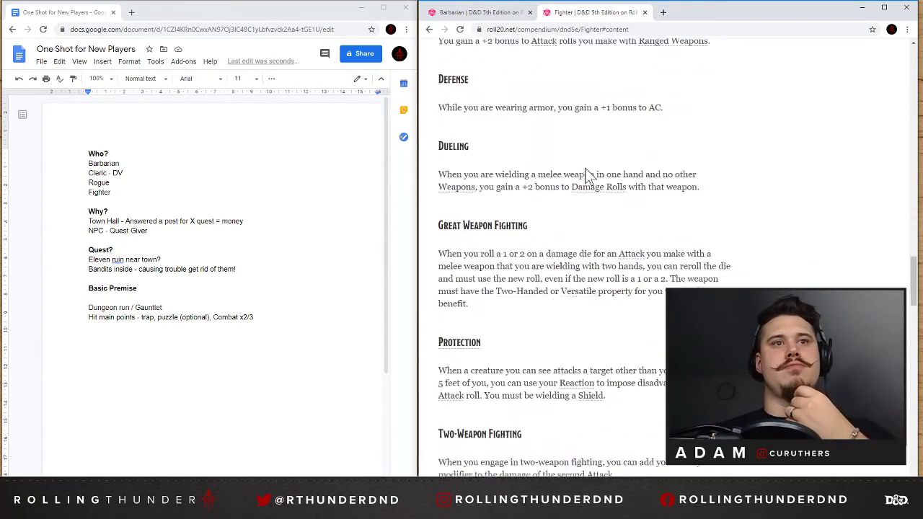
scroll(585, 177, down, 4)
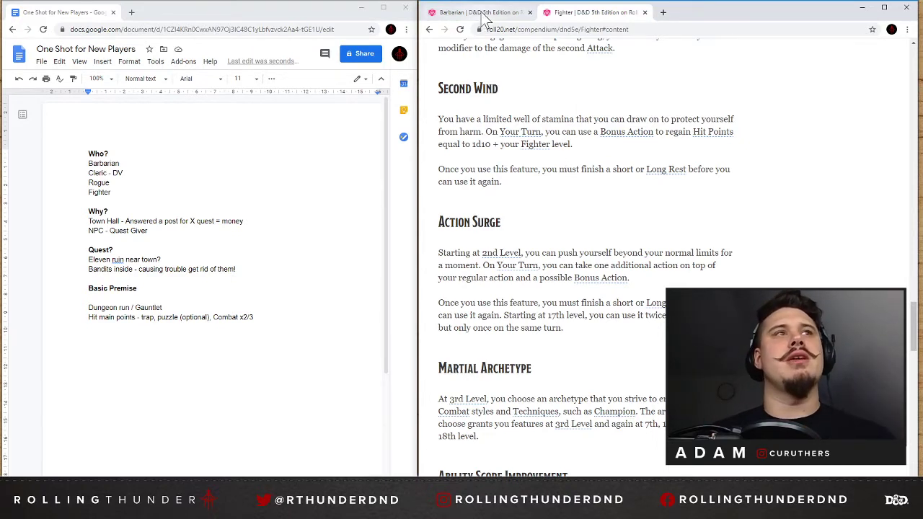
Search for "rogue 5e" in another tab and read the Roll20 Compendium page's class table and low-level features.
click(661, 12)
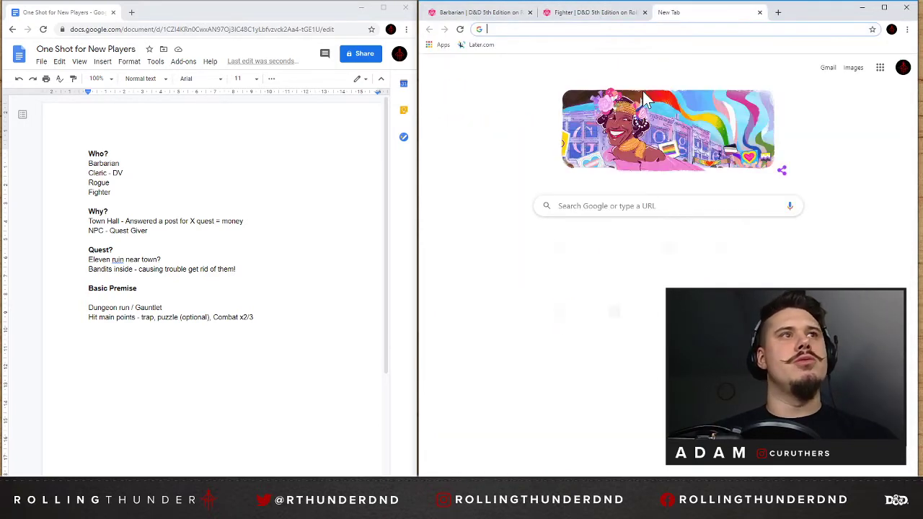
text(rogue)
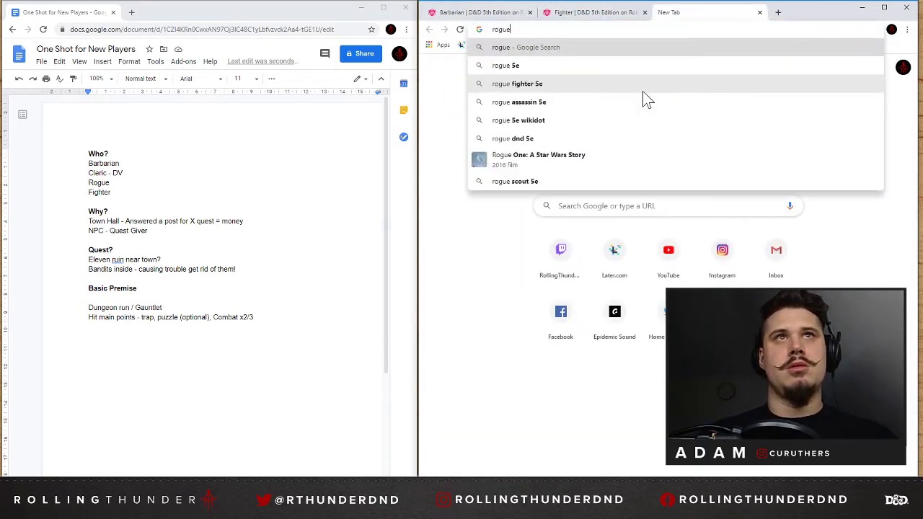
key(Down)
key(Return)
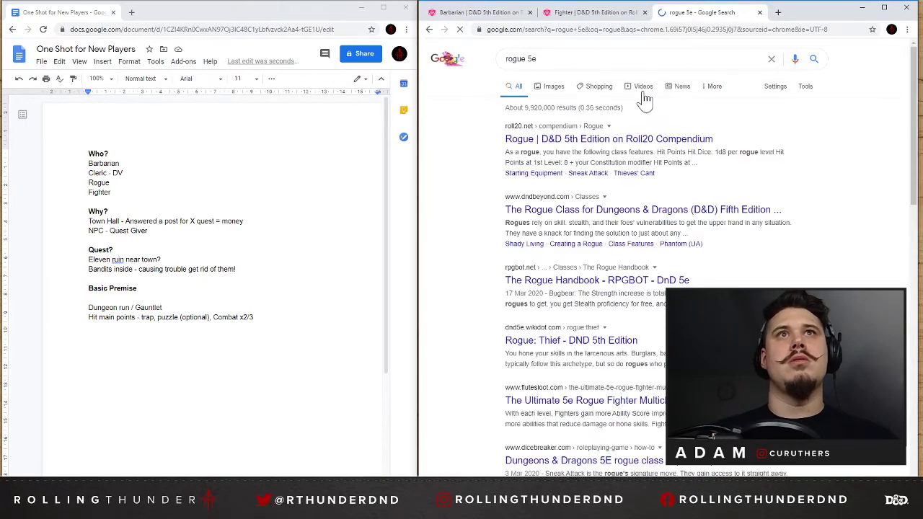
click(598, 139)
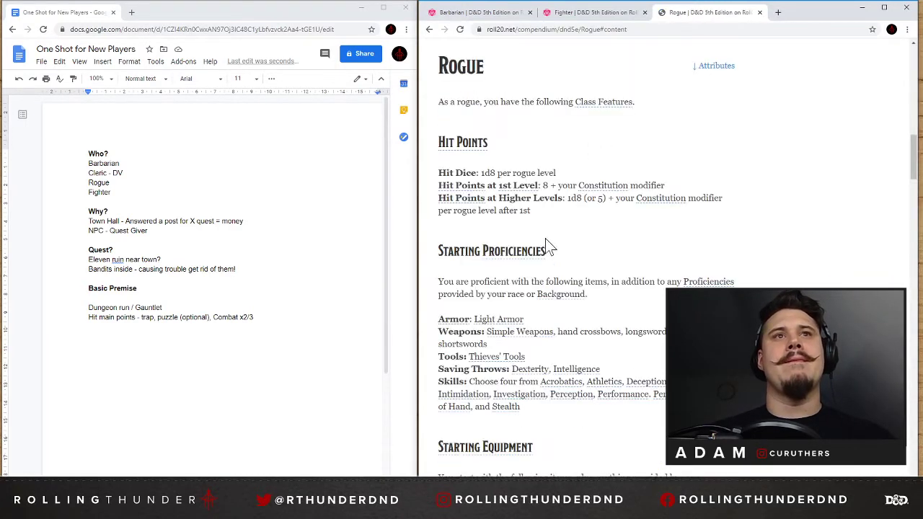
scroll(550, 238, down, 4)
scroll(550, 237, down, 3)
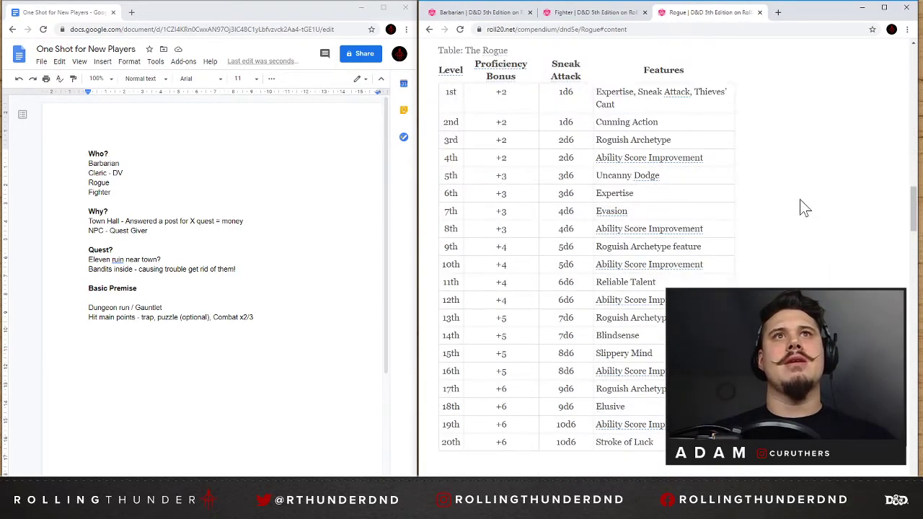
scroll(805, 207, down, 10)
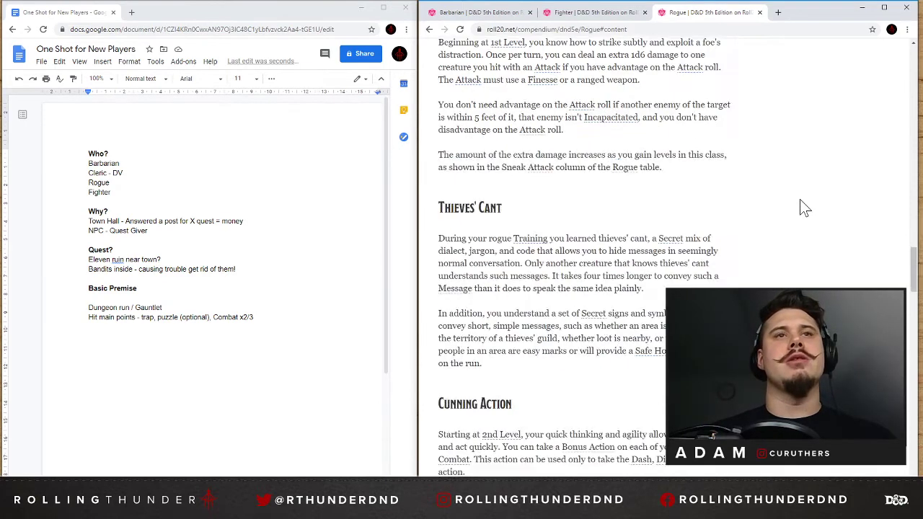
scroll(805, 207, down, 3)
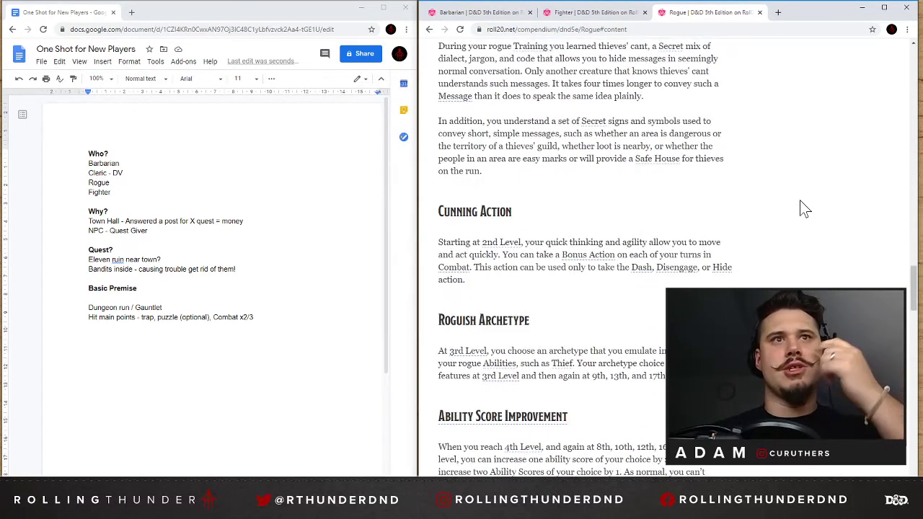
scroll(796, 199, up, 3)
Search for "cleric 5e" in another tab and read the Roll20 Compendium page's starting equipment and class table.
click(779, 12)
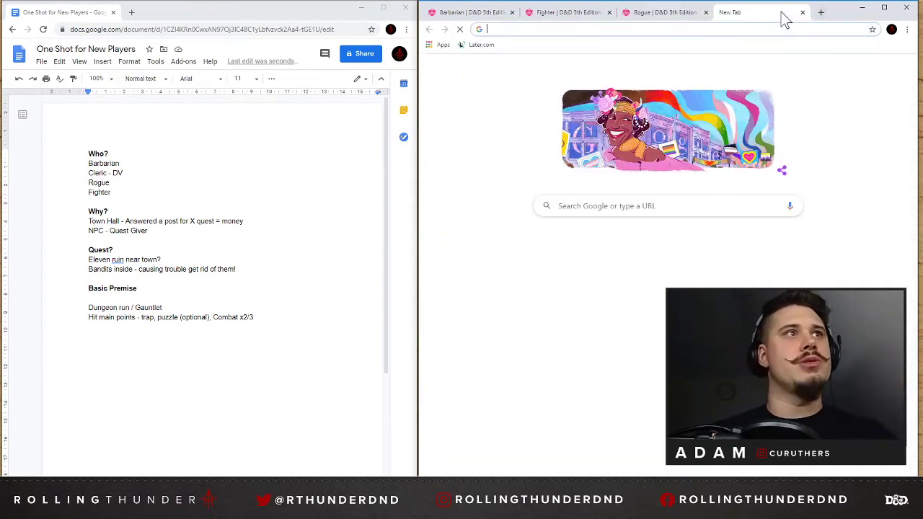
text(cleric 5e)
key(Return)
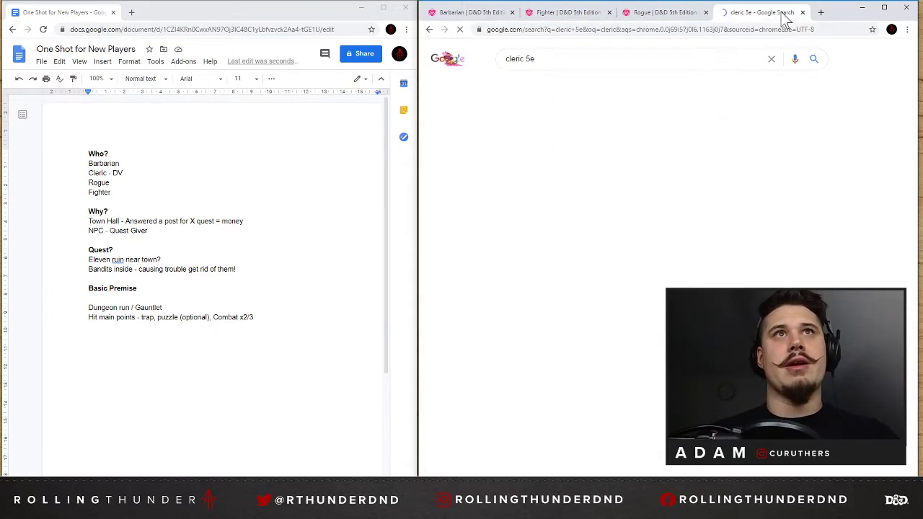
click(589, 152)
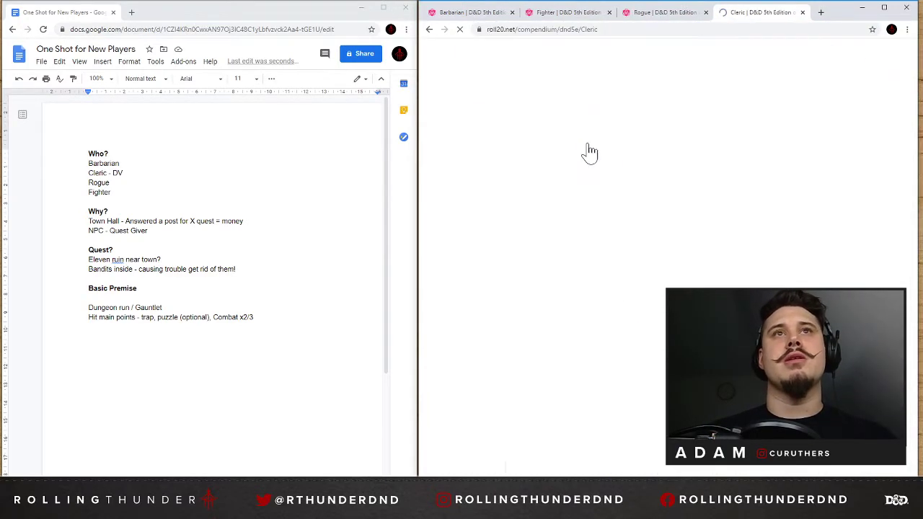
click(603, 160)
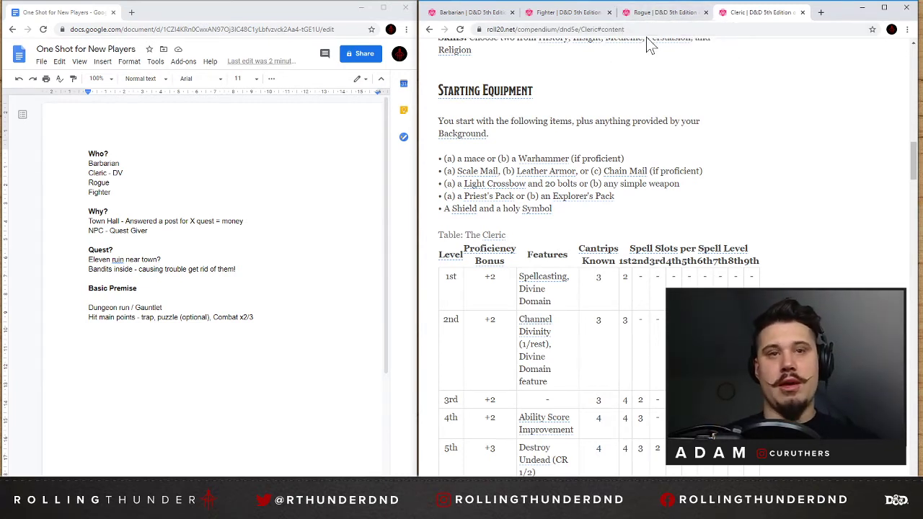
In the main points line, change the combat count to x3 and append "Social, Treasure".
click(255, 317)
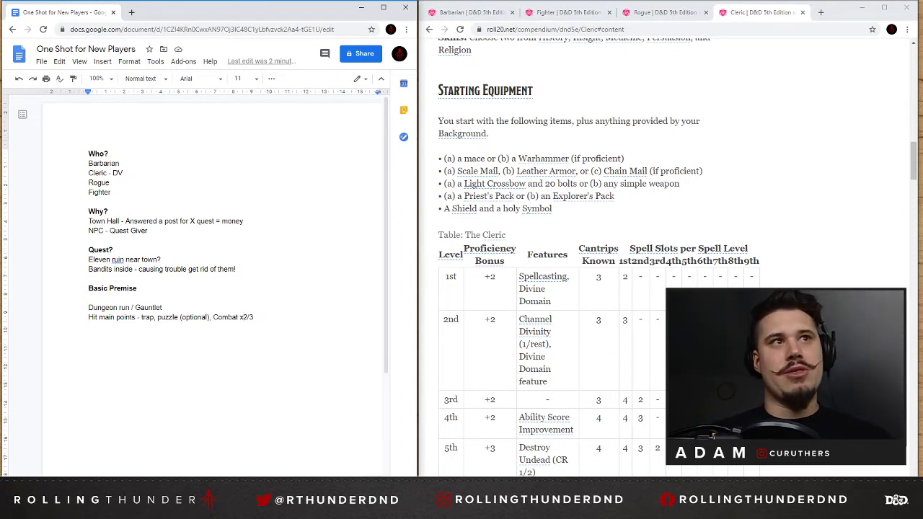
key(BackSpace)
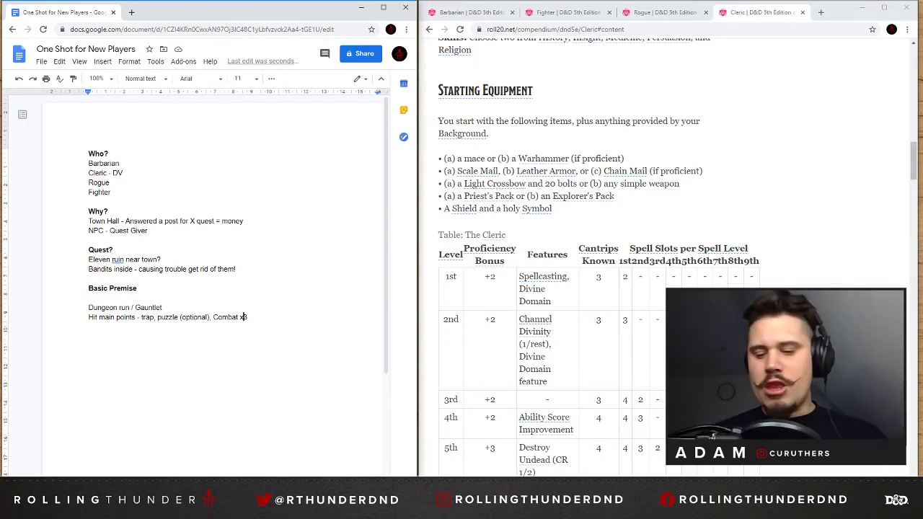
text(,)
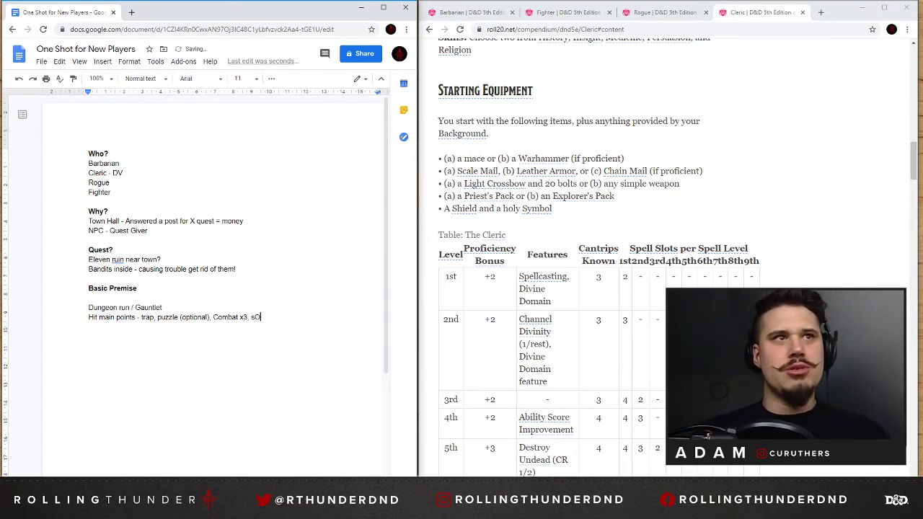
text(Socia)
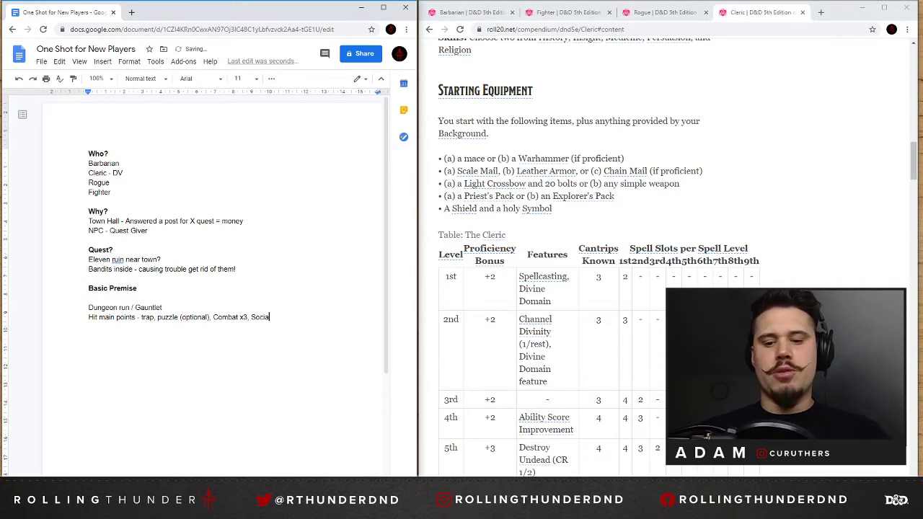
text(l?)
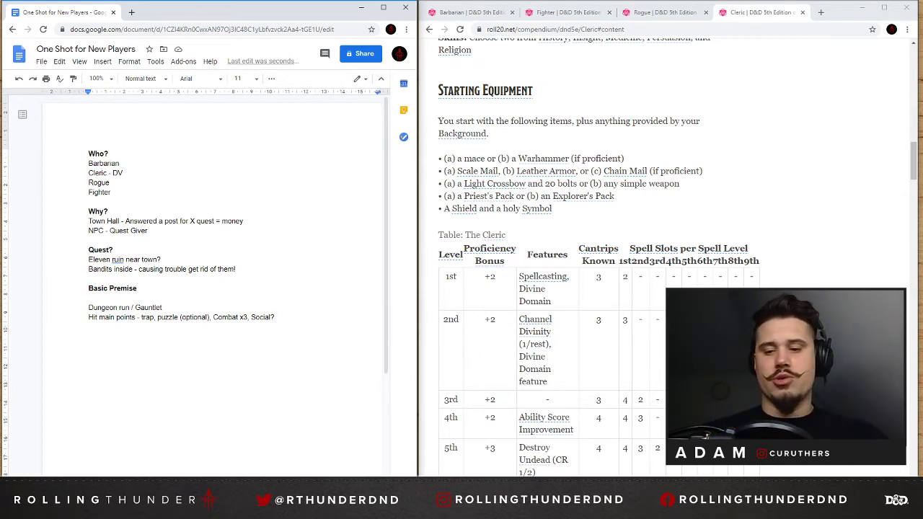
key(BackSpace)
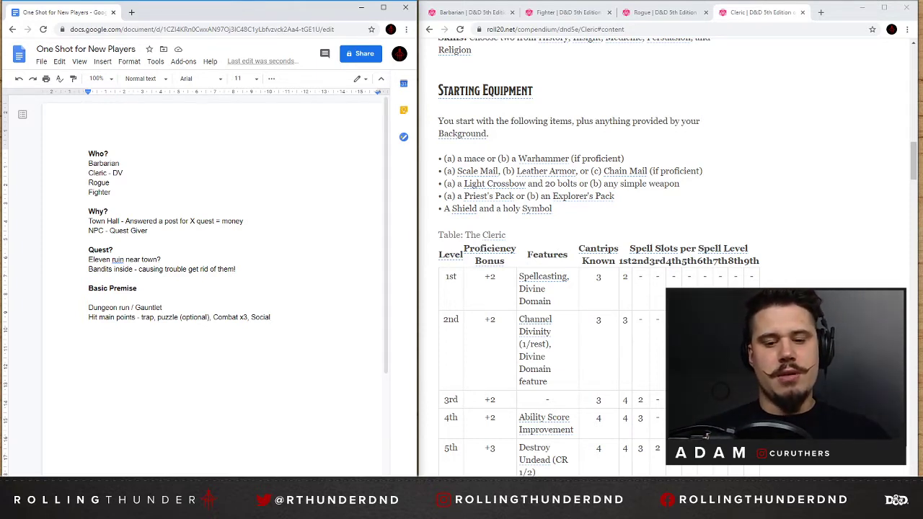
text(, Treasure)
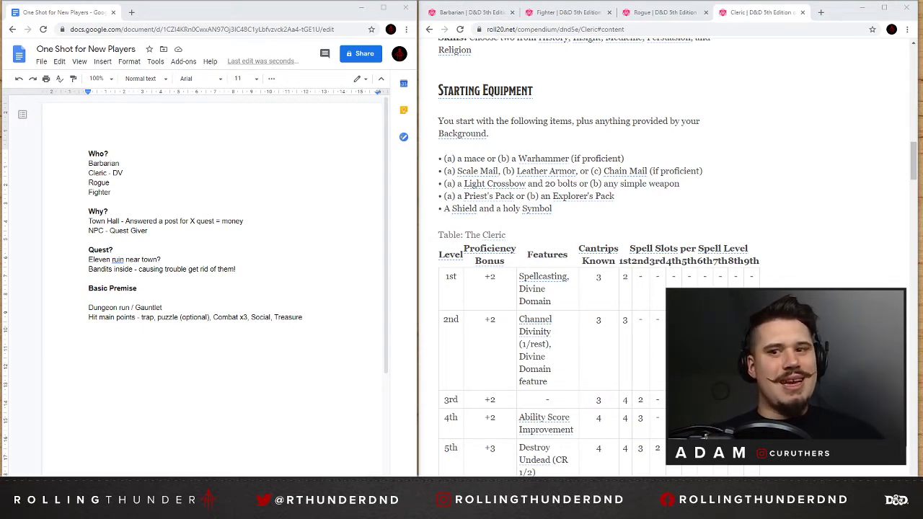
Remove the blank line under the Basic Premise heading and correct the ruin's description to "Elven" in the Quest section.
double_click(316, 319)
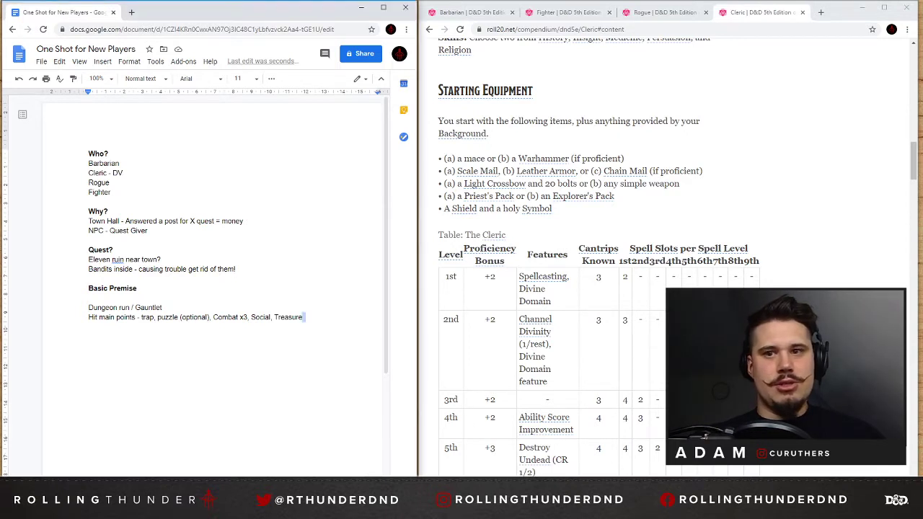
key(alt+Tab)
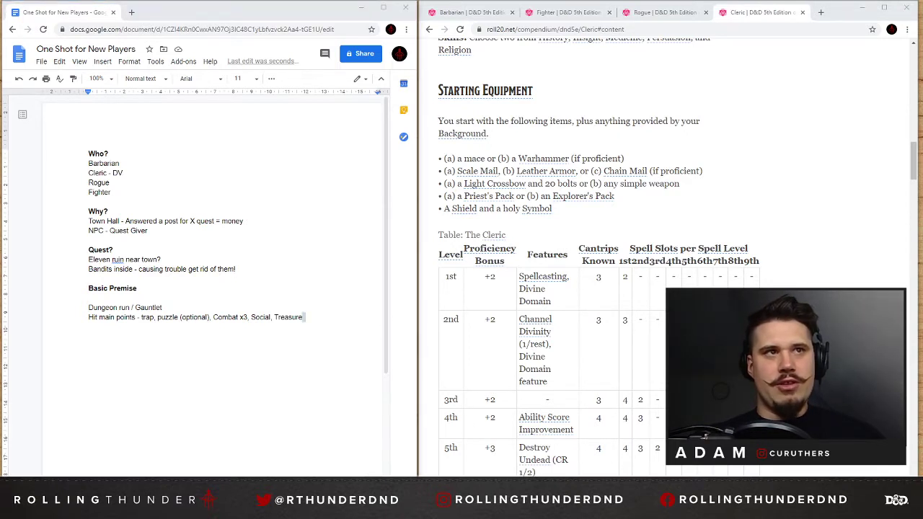
key(alt+Tab)
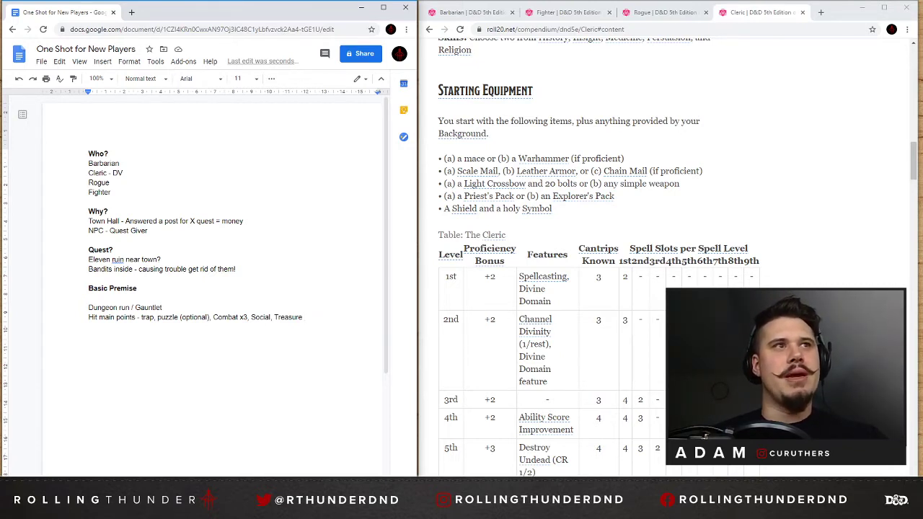
key(Delete)
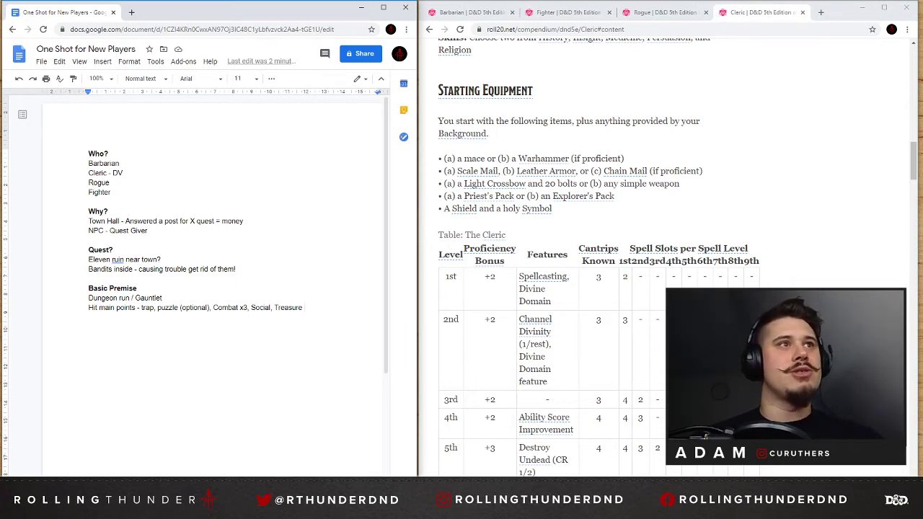
key(Return)
key(Return)
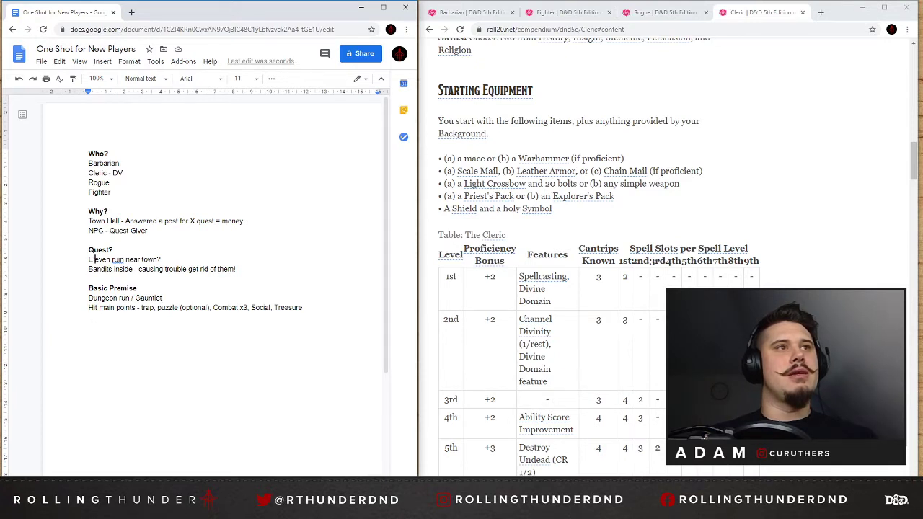
key(Delete)
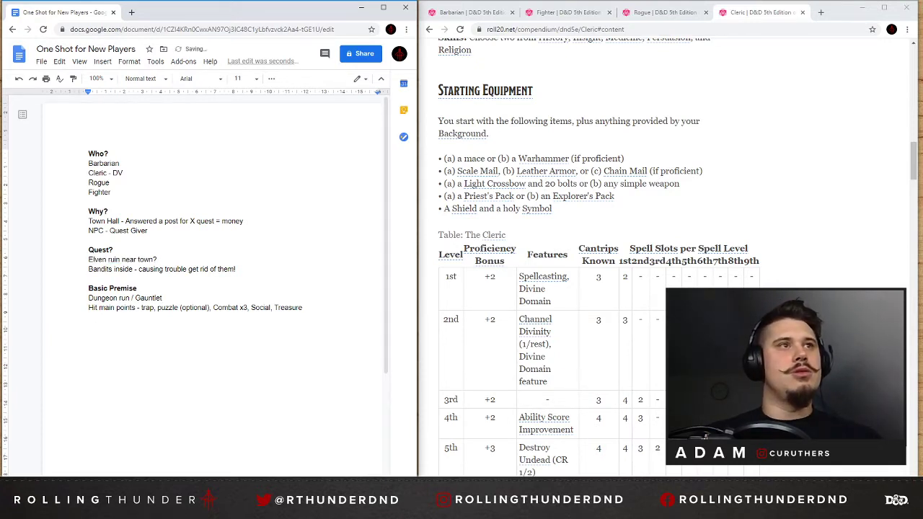
Add the bold heading "THE BAD GUYS" below the Basic Premise notes, separated by blank lines.
click(237, 269)
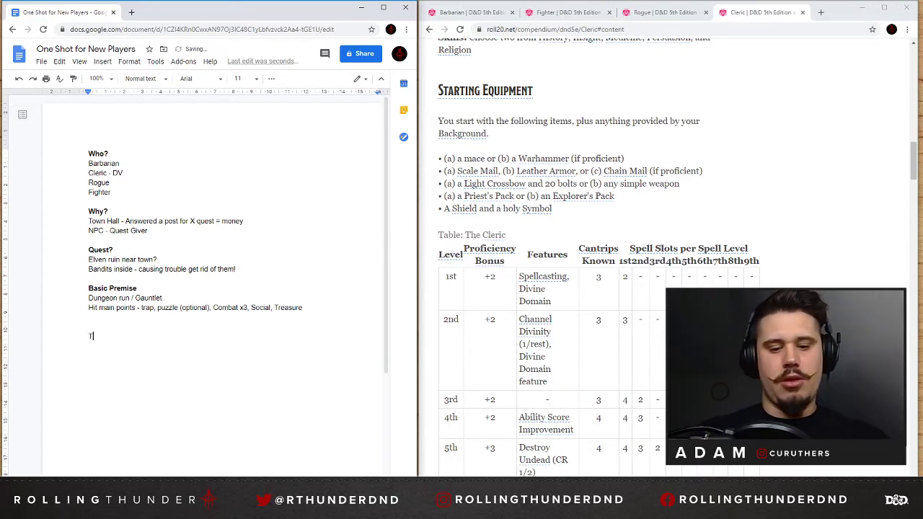
text(THE BAD GUYS)
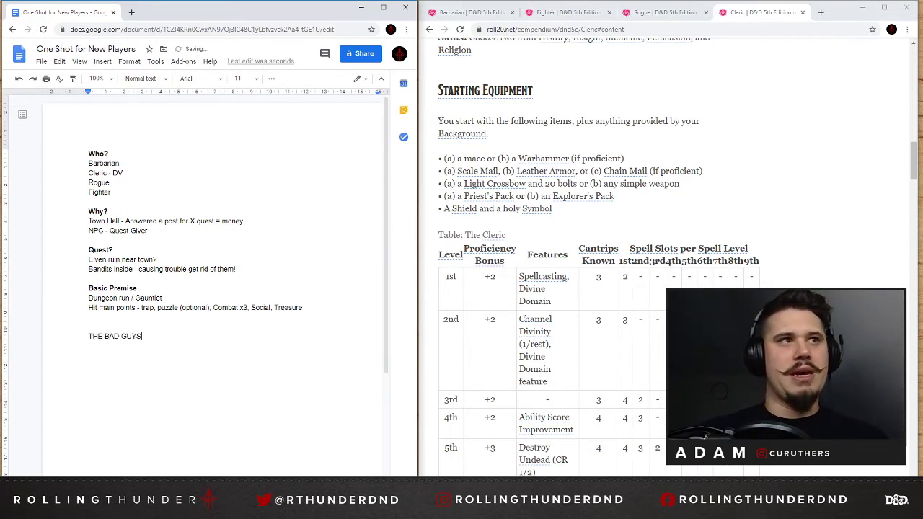
key(shift+Home)
key(ctrl+b)
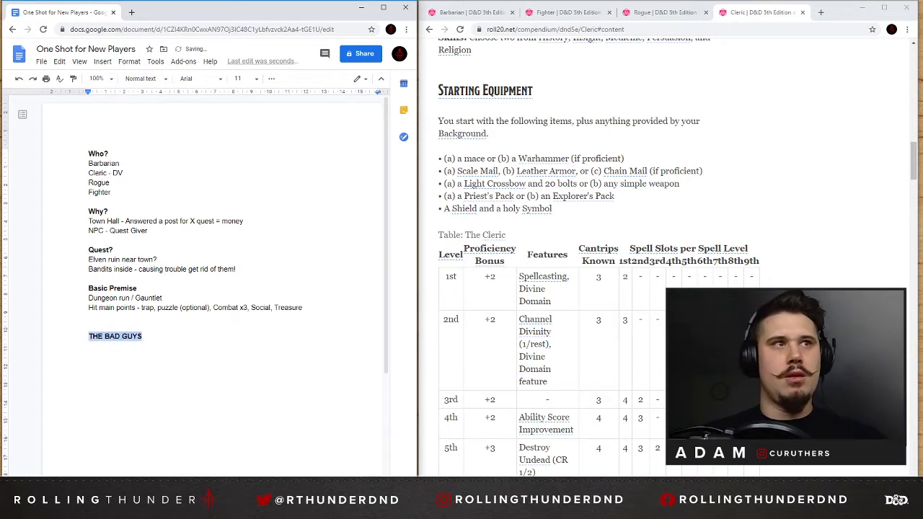
key(End)
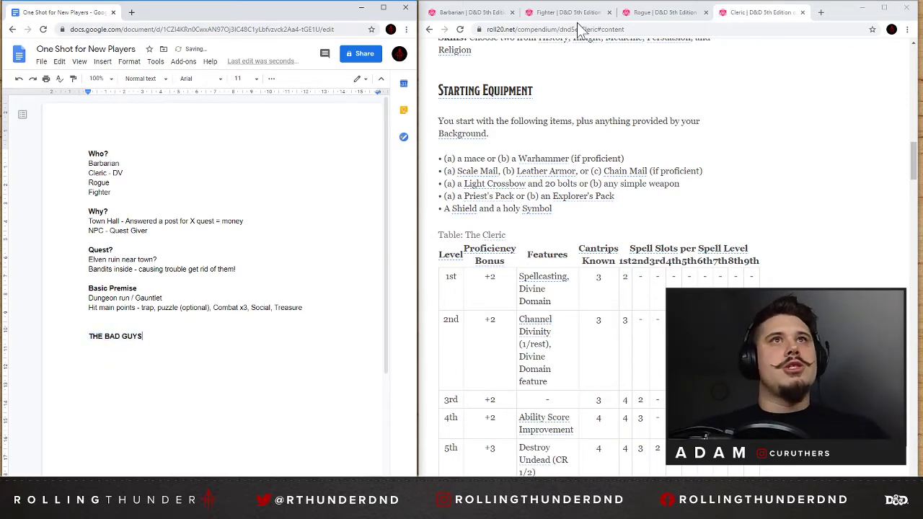
Search Google for "kobold fight club" in a new browser tab and open the Kobold Fight Club encounter builder.
click(821, 13)
text(kobo)
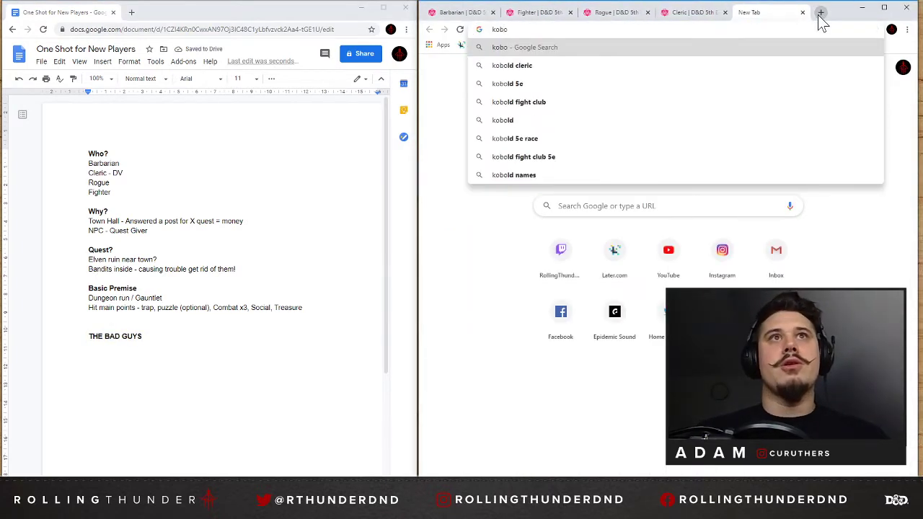
key(Down)
key(Down)
key(Down)
key(Return)
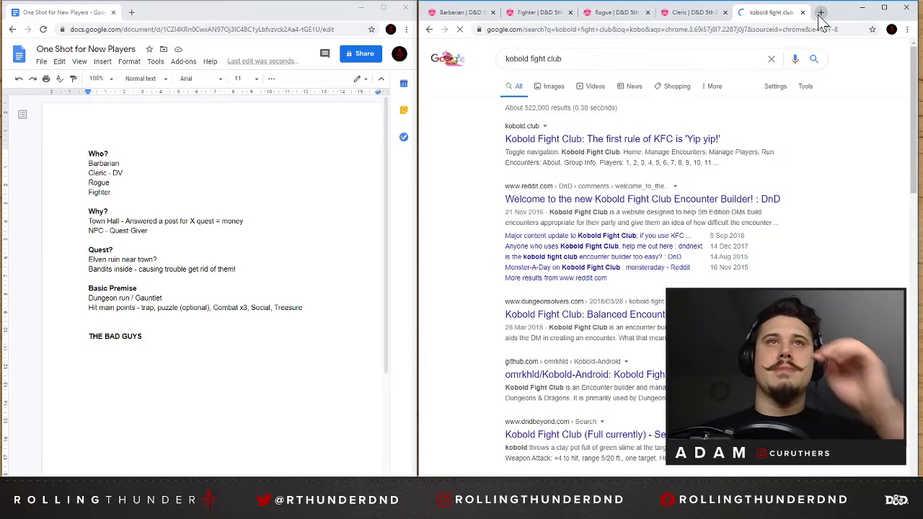
click(615, 138)
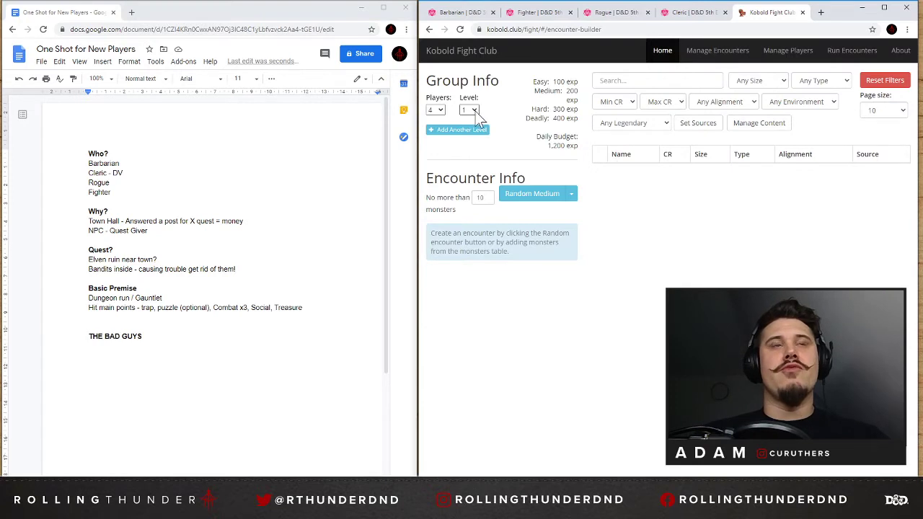
Set the party level to 2 in the encounter builder's group info.
click(470, 111)
click(468, 137)
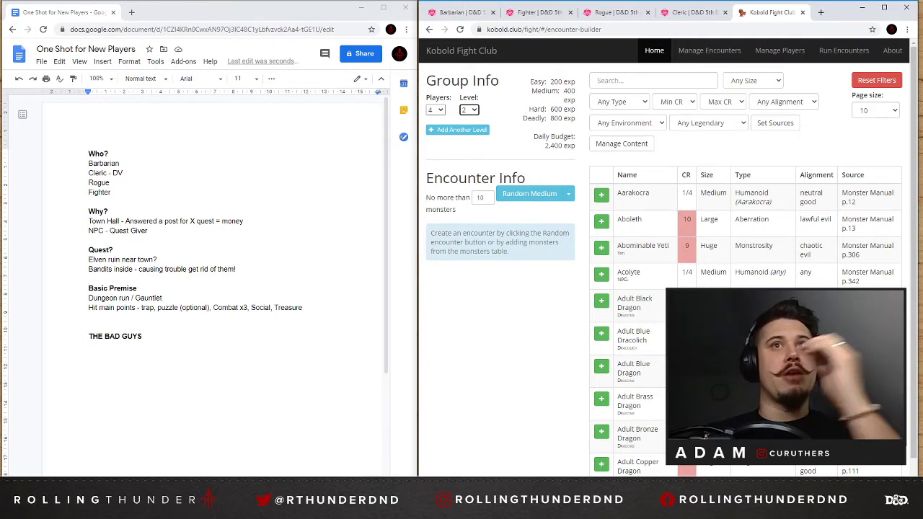
Generate a random medium encounter, check its total and adjusted XP, and remove all its monsters.
click(537, 193)
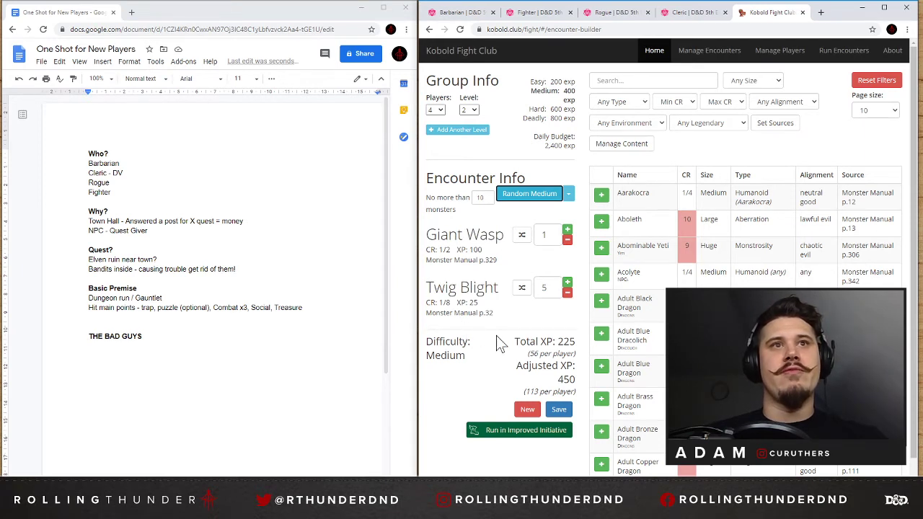
click(479, 362)
drag(520, 342, 574, 379)
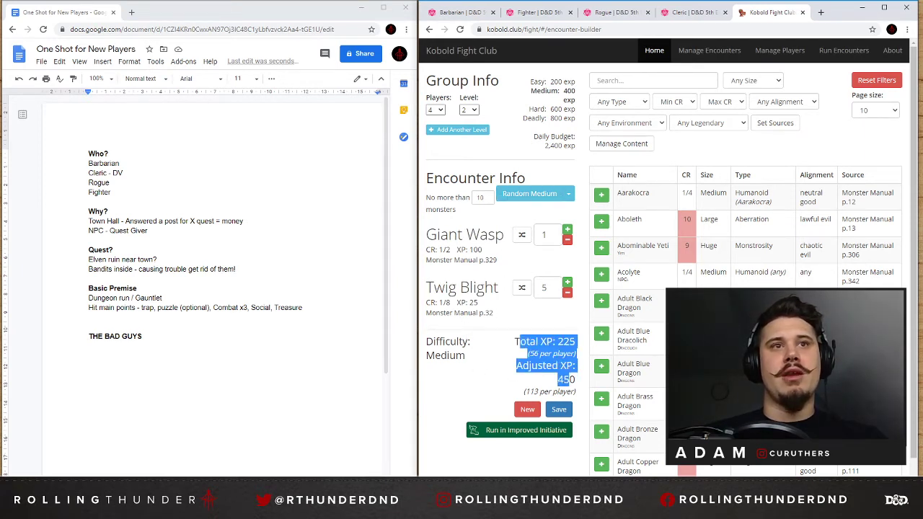
click(469, 349)
drag(514, 341, 555, 366)
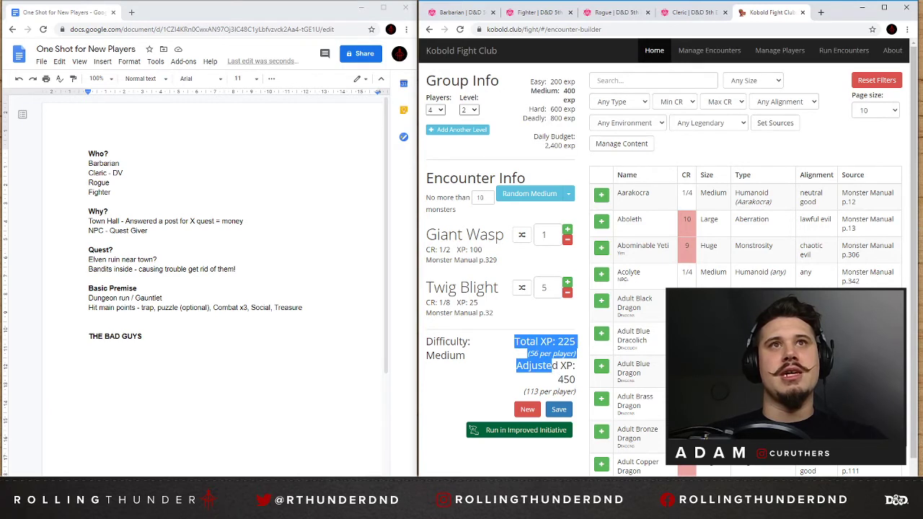
click(478, 366)
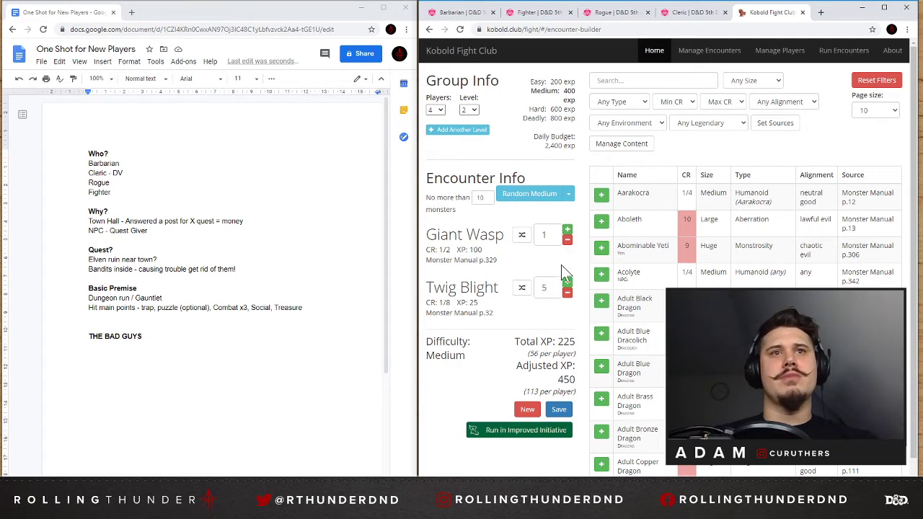
click(568, 293)
click(567, 293)
click(568, 294)
click(567, 294)
click(567, 293)
click(568, 239)
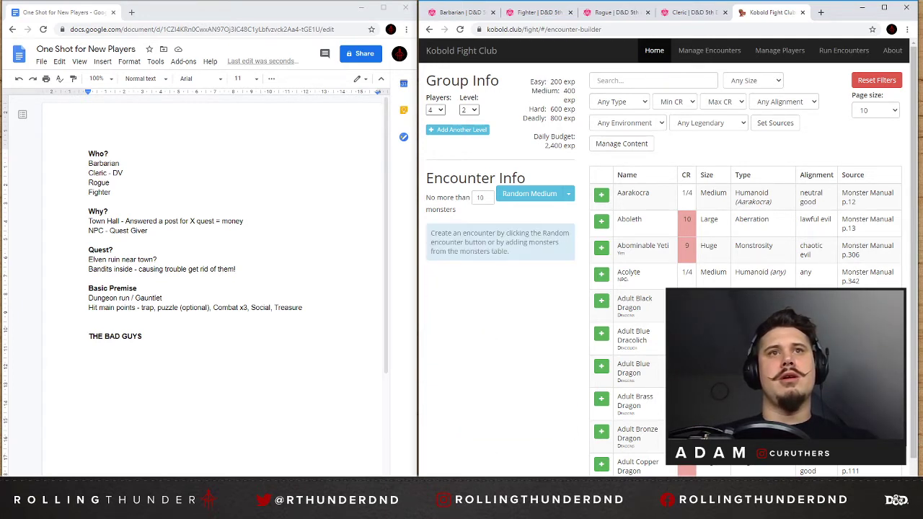
Filter the monster list to the Humanoid type and look through the matching creatures for bandits.
click(737, 82)
click(781, 78)
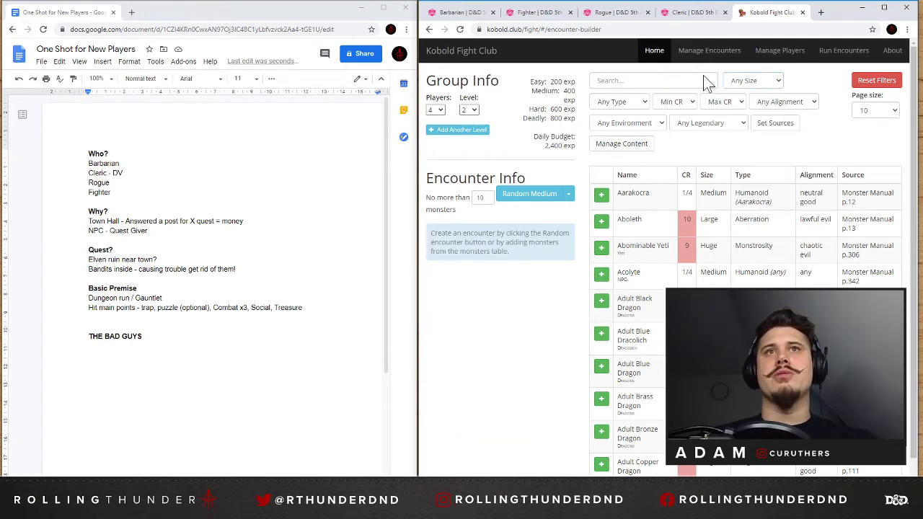
click(624, 101)
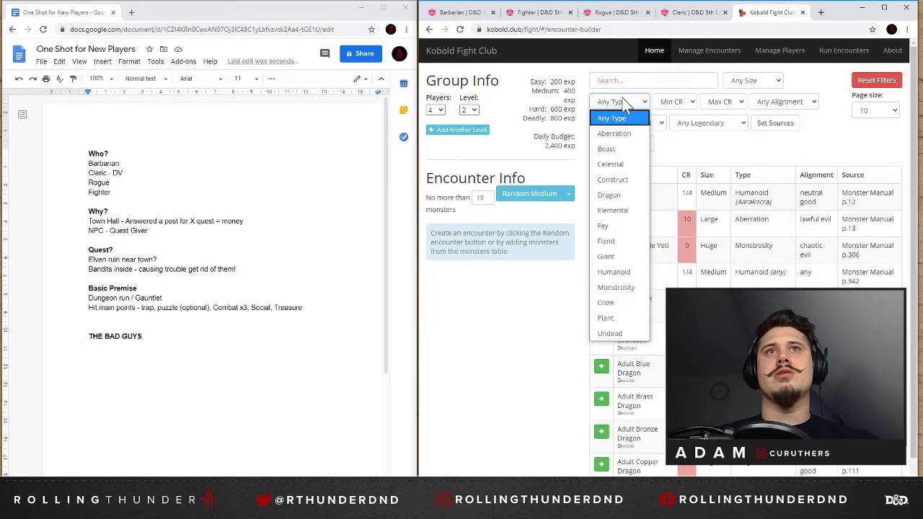
click(628, 272)
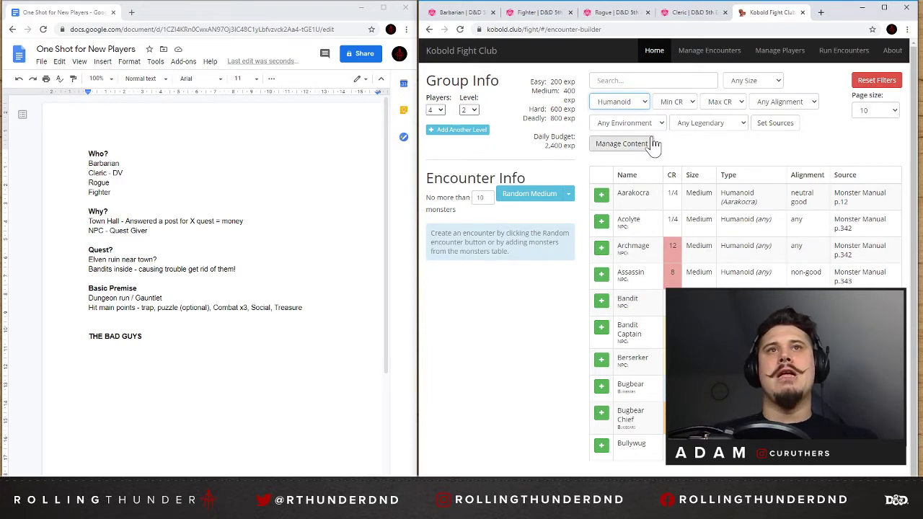
click(664, 102)
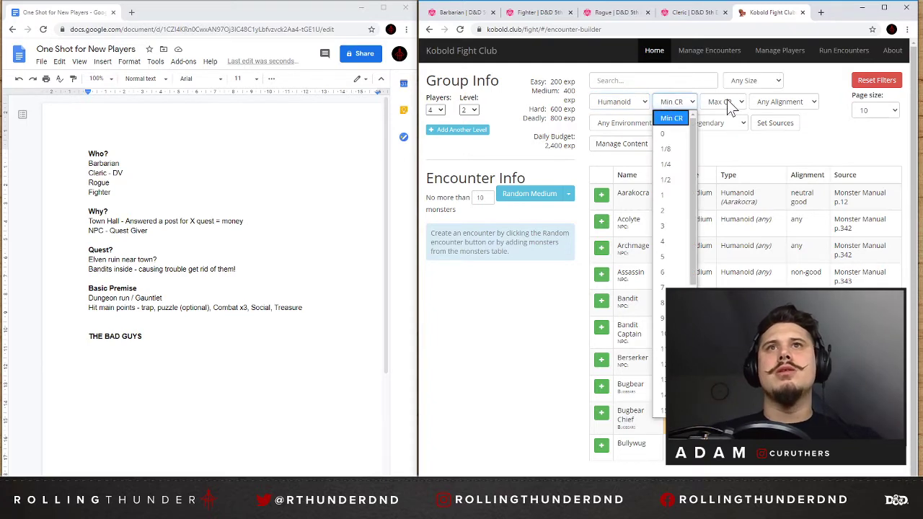
scroll(680, 249, down, 1)
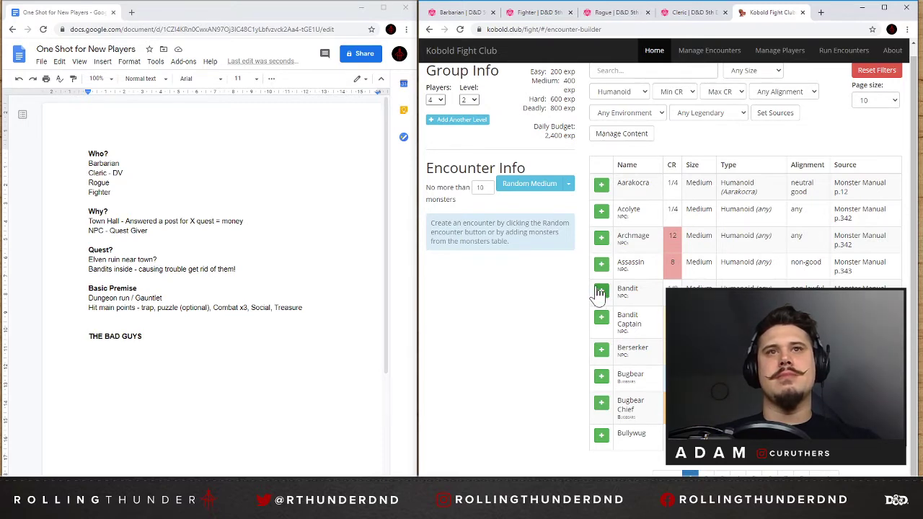
Filter the humanoid list by "ban", try one Bandit Captain in the encounter, and remove it.
scroll(577, 265, up, 1)
click(597, 80)
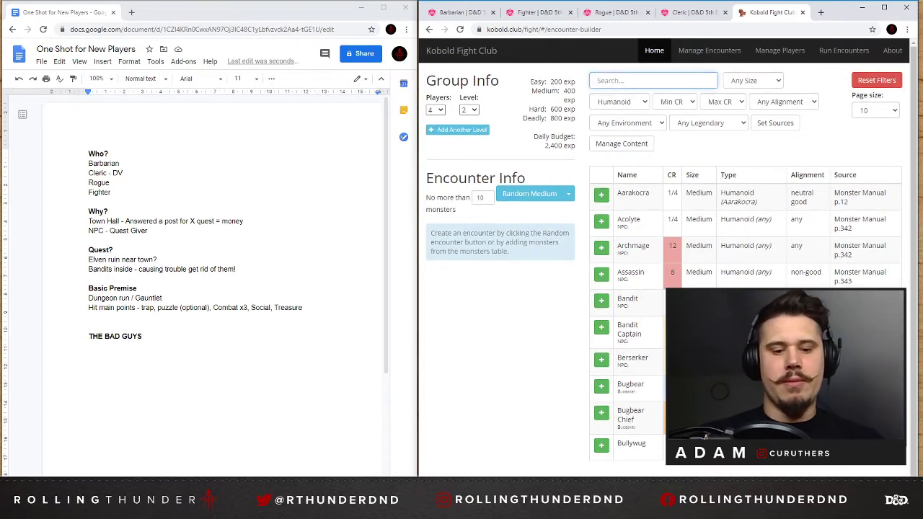
text(ban)
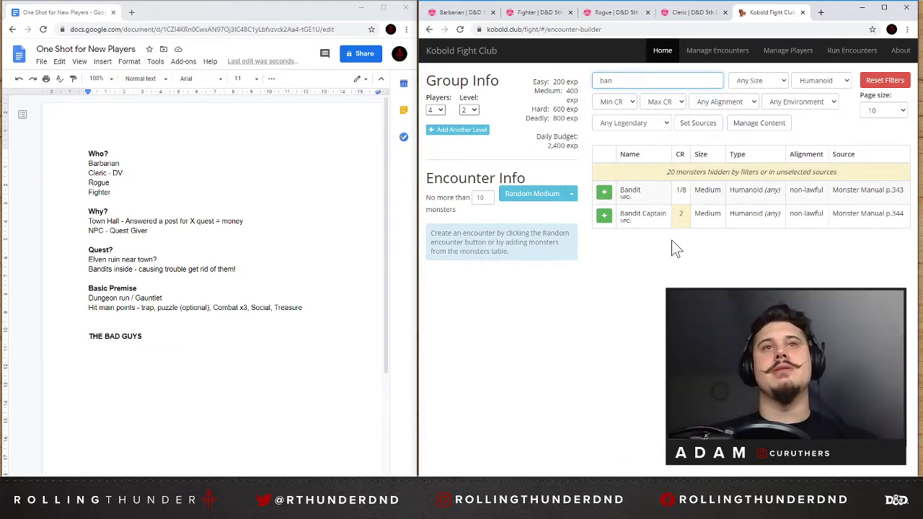
click(604, 217)
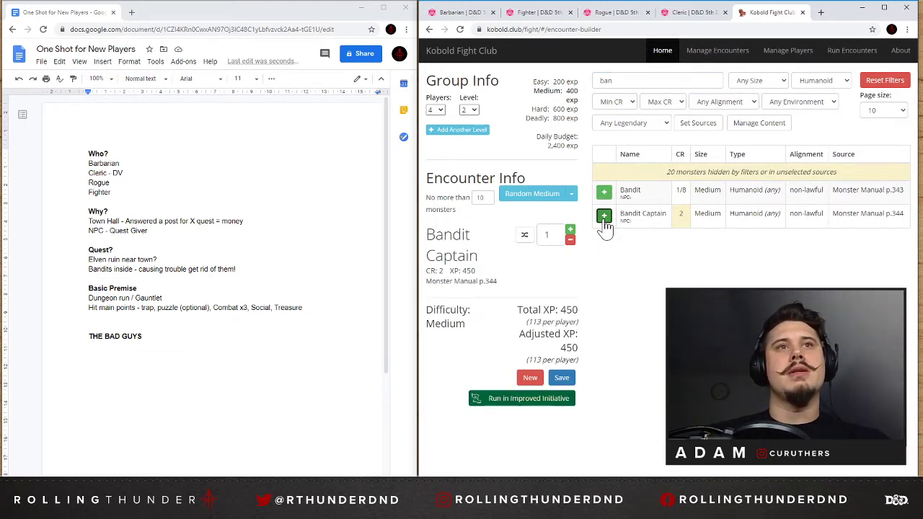
click(571, 240)
Search the humanoid monsters for "mage" and clear the search.
double_click(606, 80)
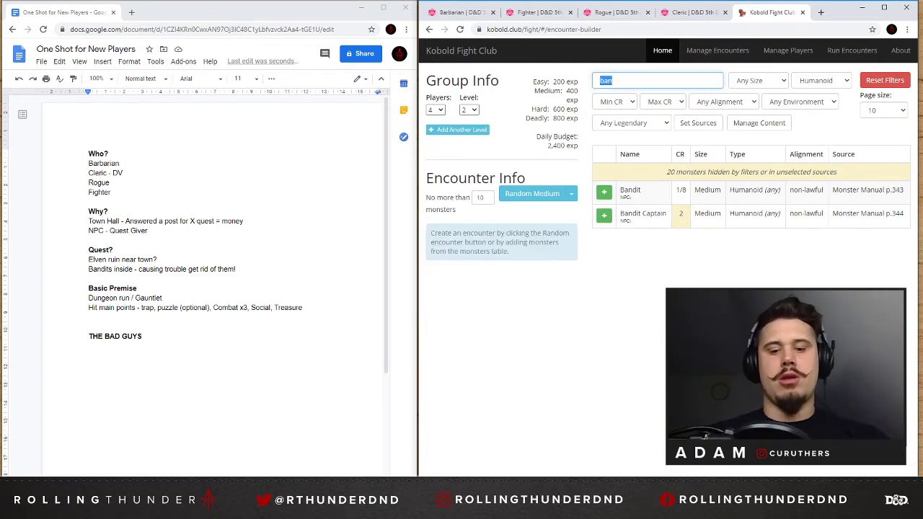
text(mage)
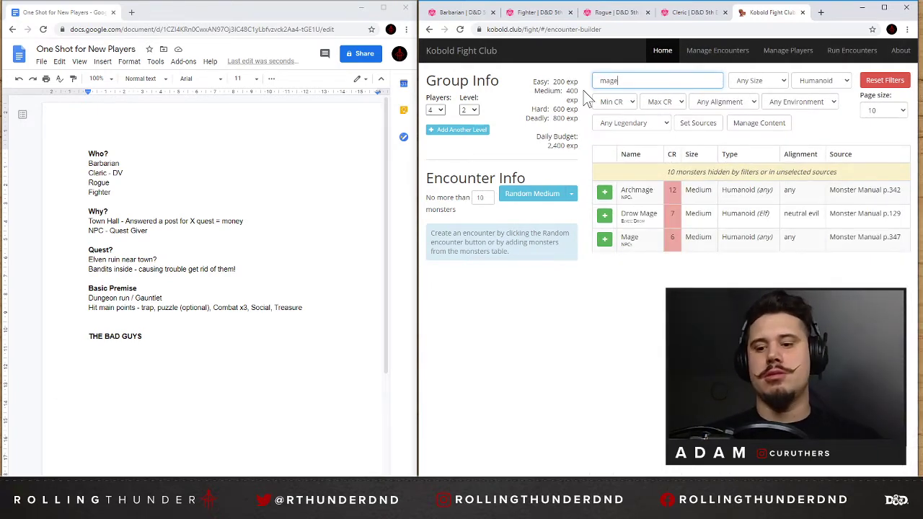
key(BackSpace)
key(BackSpace)
key(BackSpace)
key(BackSpace)
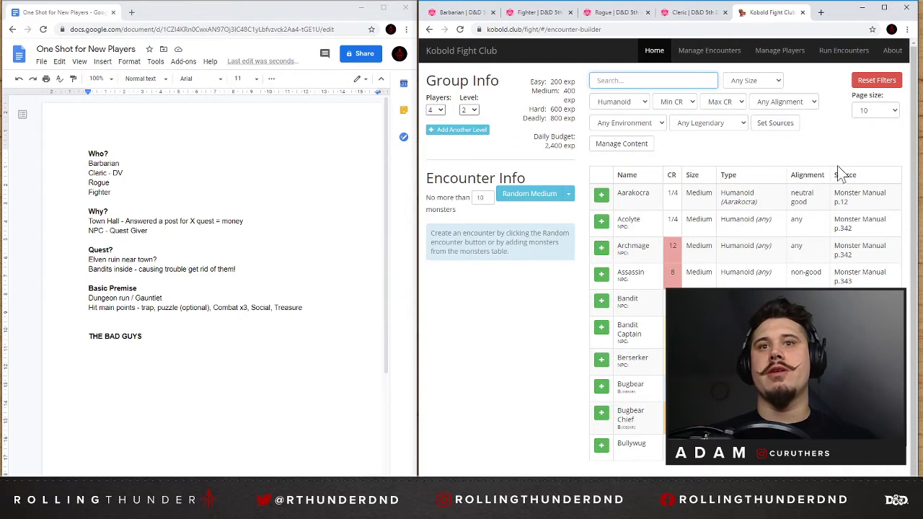
Limit the humanoid list to a maximum CR of 3 and sort it by ascending CR.
click(720, 108)
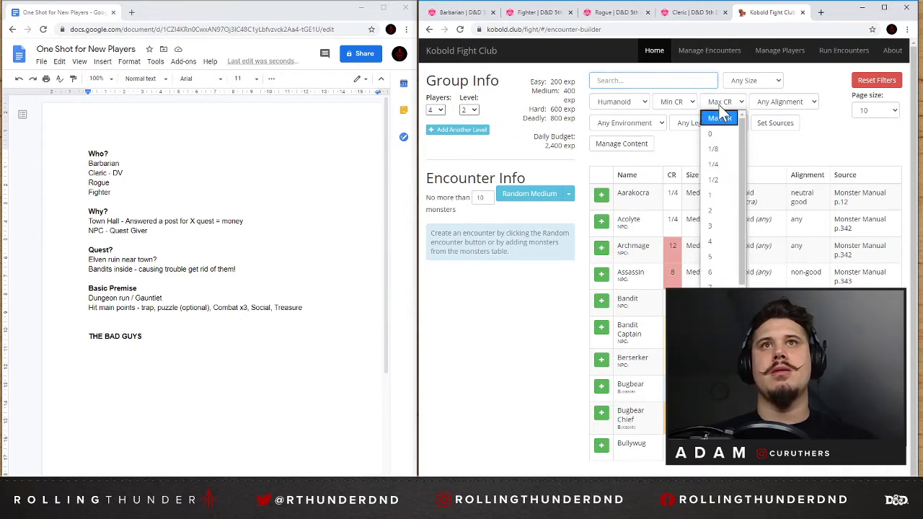
click(719, 219)
click(718, 110)
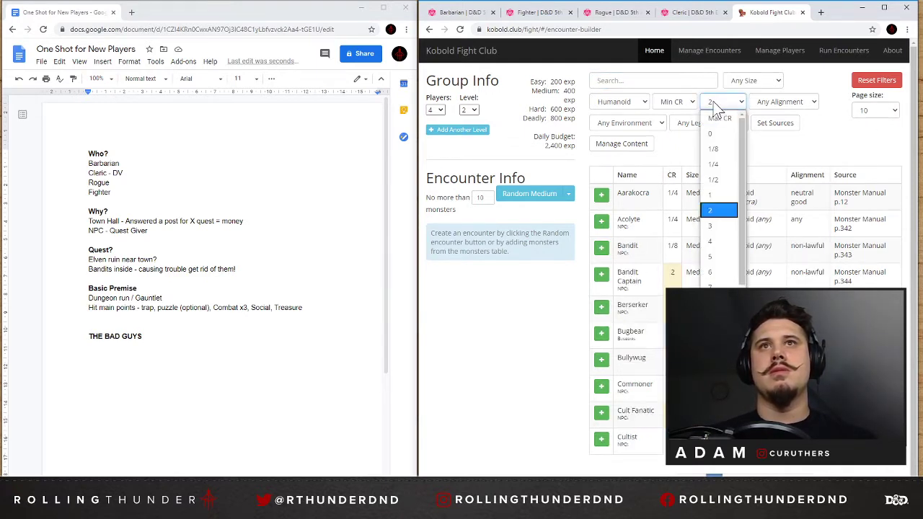
click(718, 228)
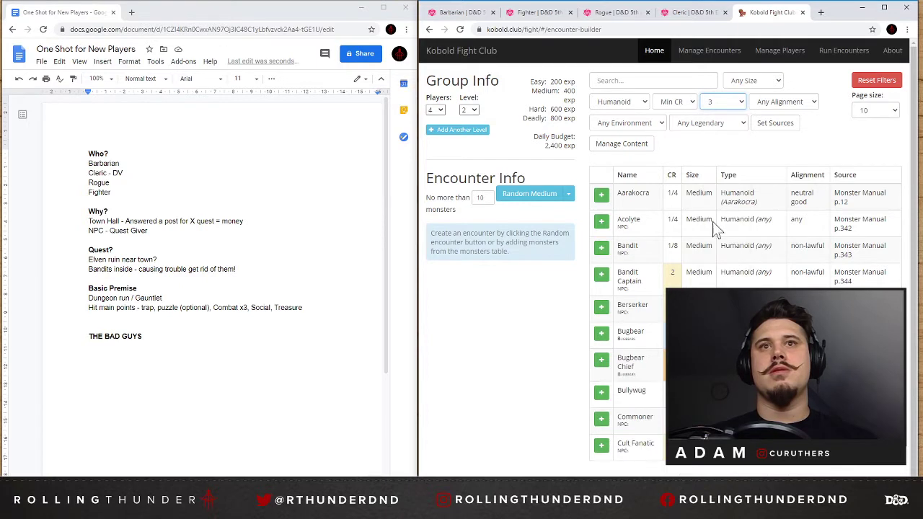
click(667, 174)
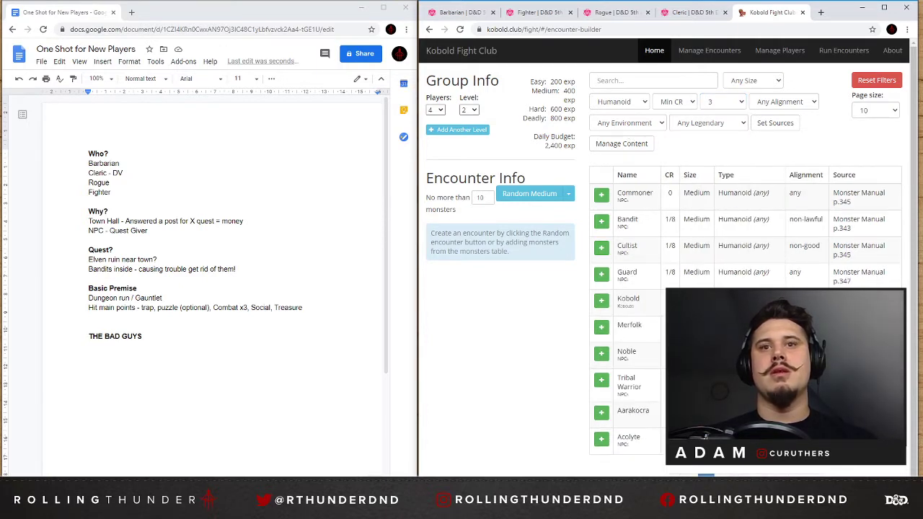
Look through the humanoids by rising CR, try one Bugbear Chief in the encounter, and remove it.
click(723, 472)
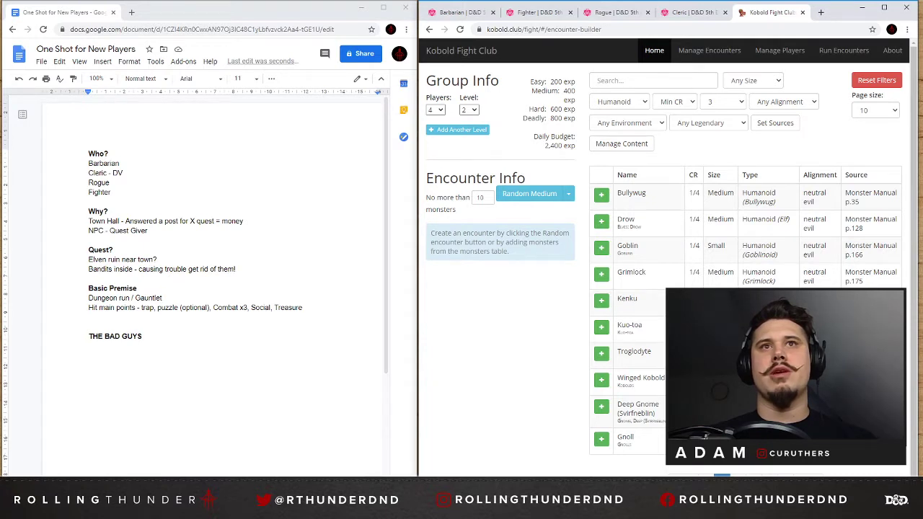
click(738, 474)
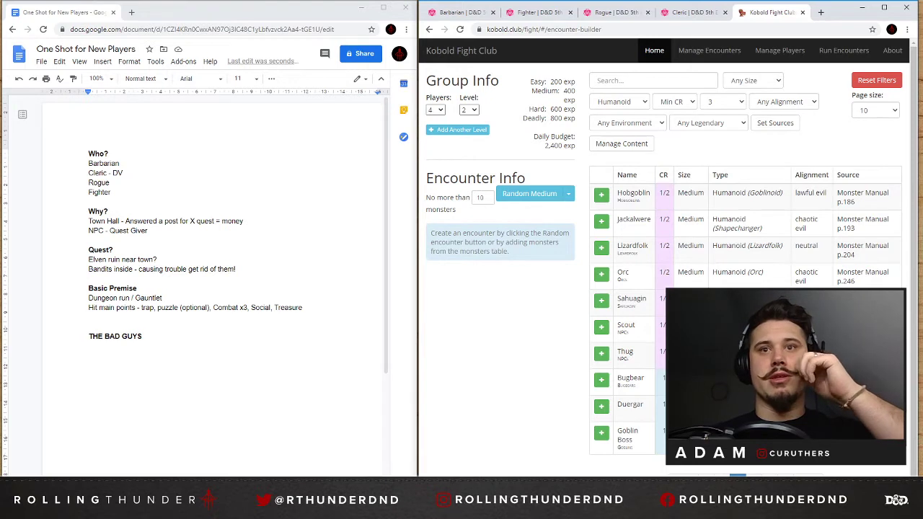
click(753, 474)
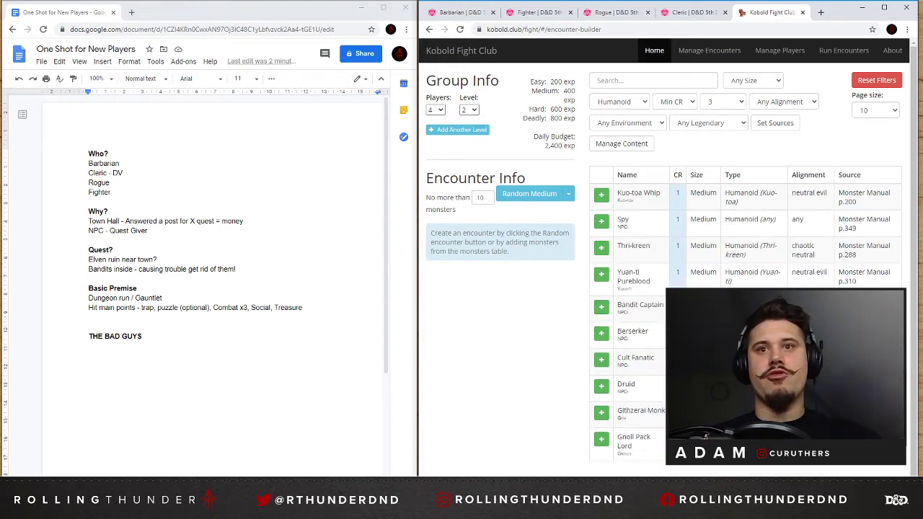
click(763, 477)
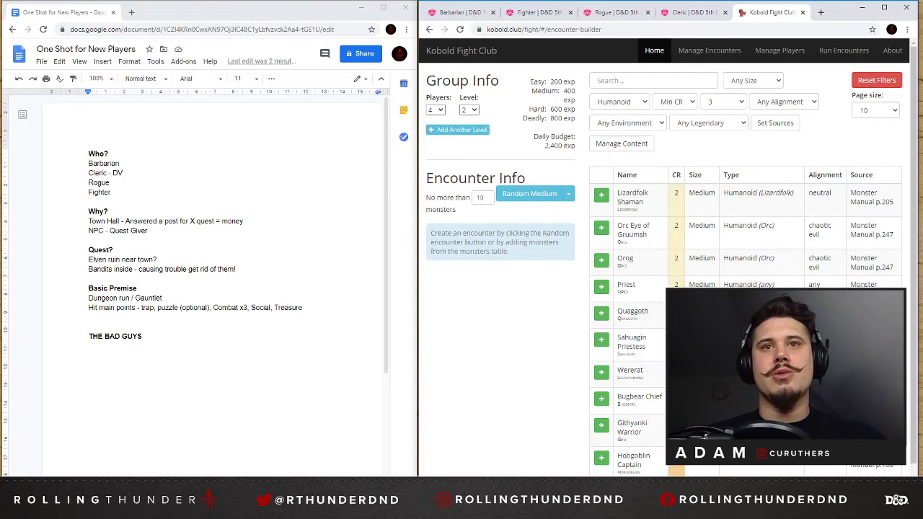
click(601, 398)
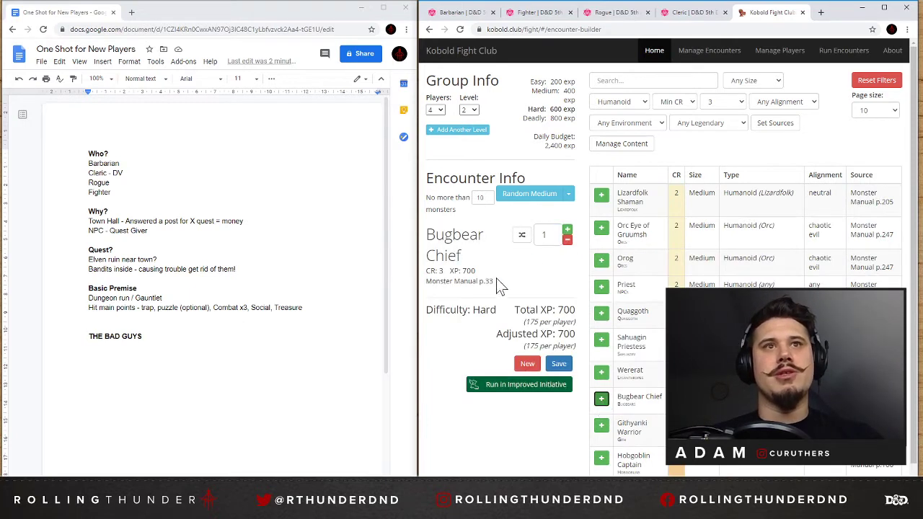
click(567, 239)
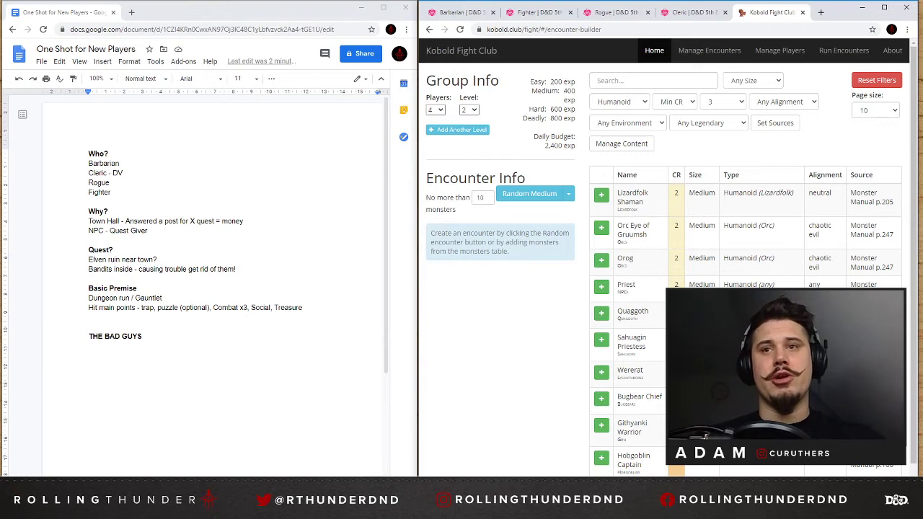
Check the last page of CR 3 humanoids and review the list again from the lowest CR.
scroll(778, 433, down, 1)
click(783, 475)
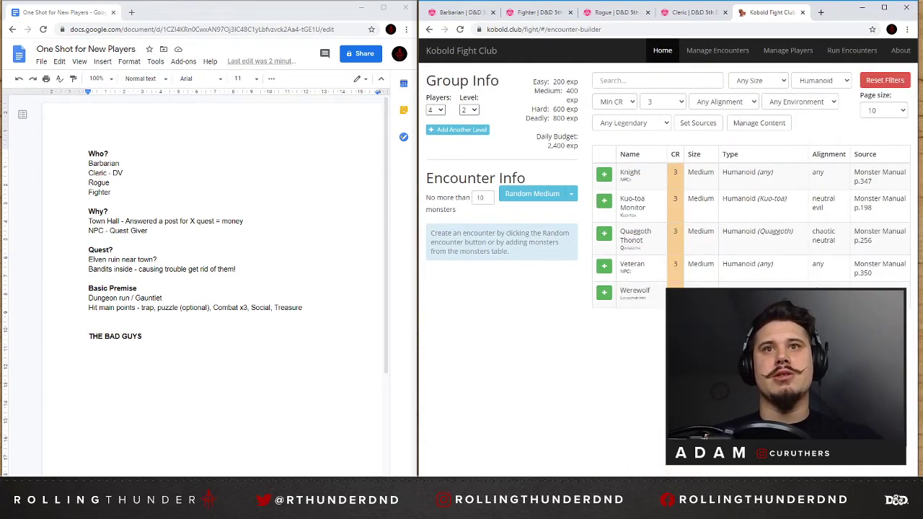
click(711, 333)
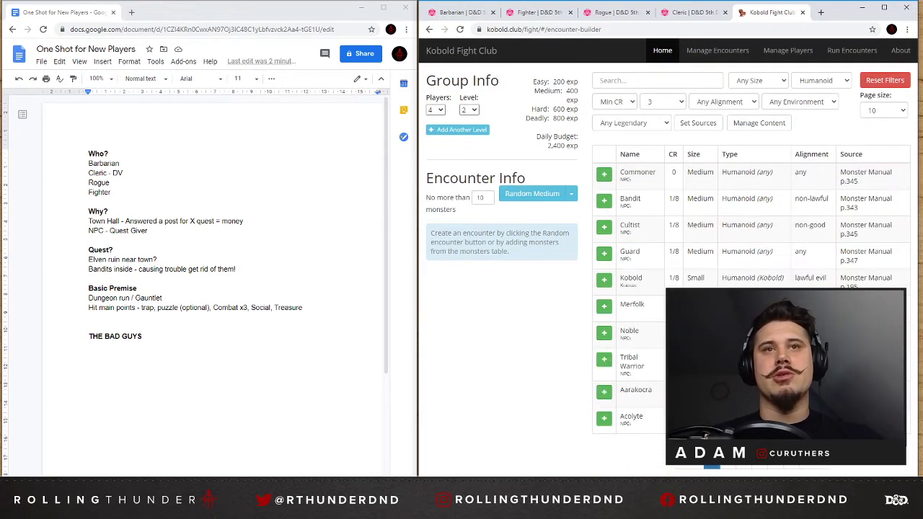
click(727, 467)
click(742, 467)
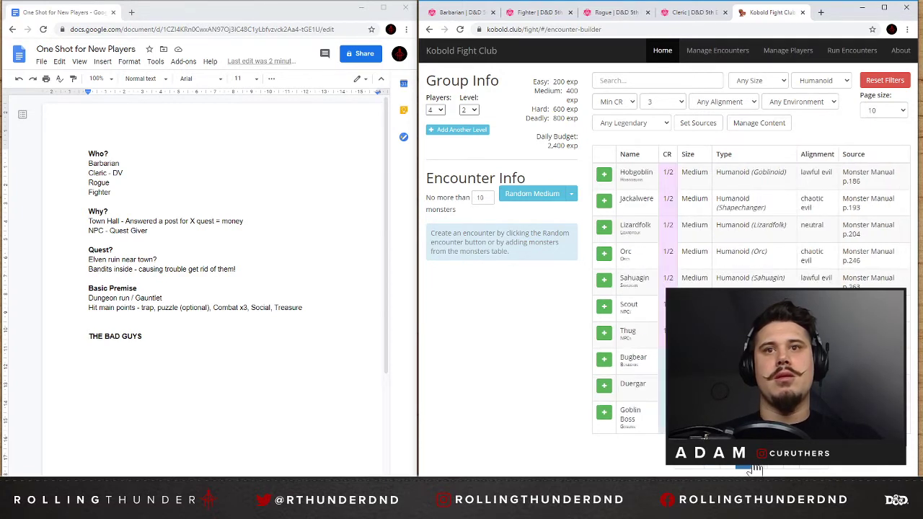
click(758, 467)
Remove the maximum CR limit, search the humanoids for "wiz", and clear the search.
click(663, 104)
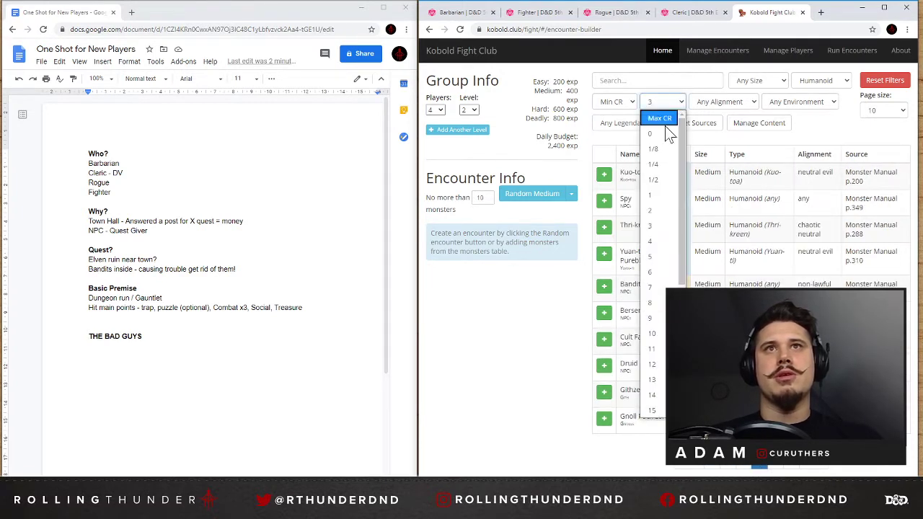
click(664, 120)
click(657, 81)
text(wiz)
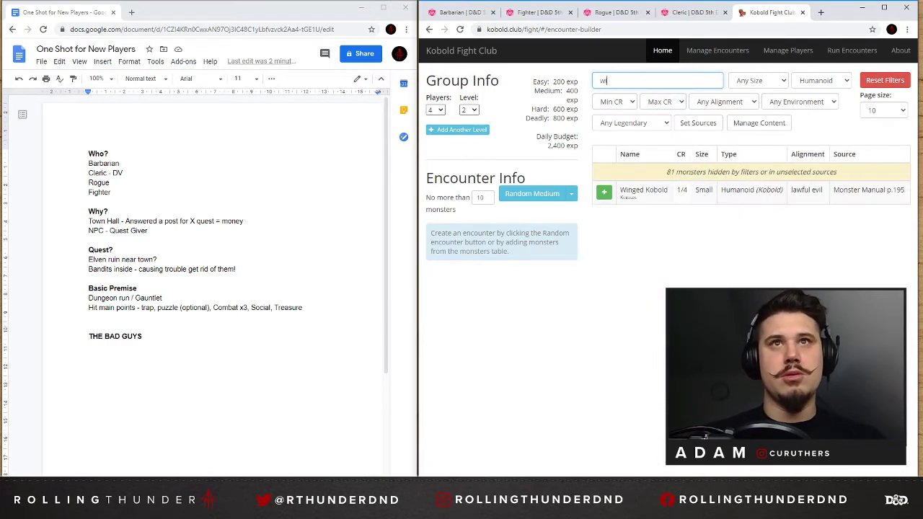
key(BackSpace)
key(BackSpace)
key(BackSpace)
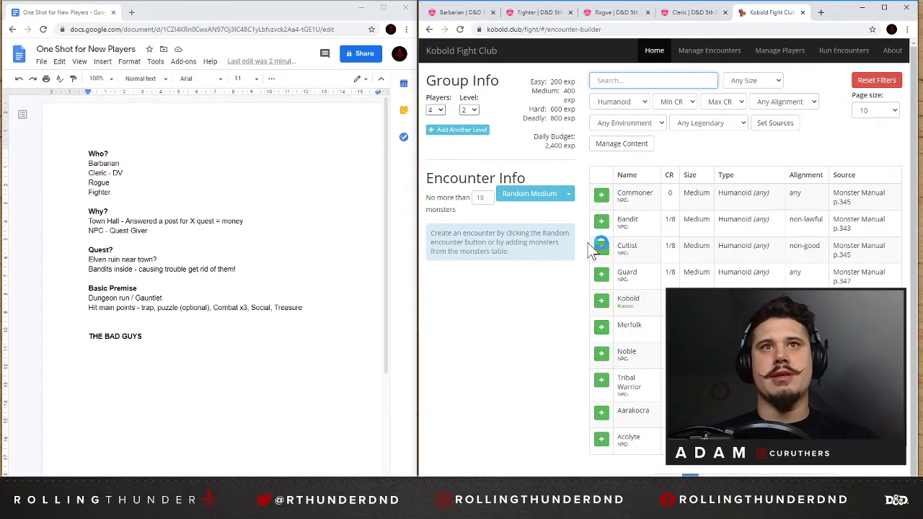
Add four Bandits to the encounter and filter the monster list by "ban".
click(602, 222)
click(601, 223)
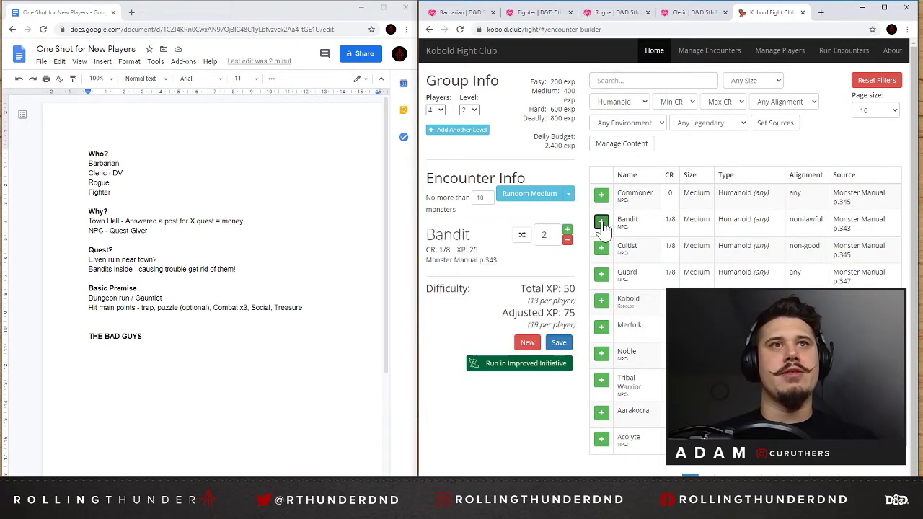
click(601, 222)
click(601, 222)
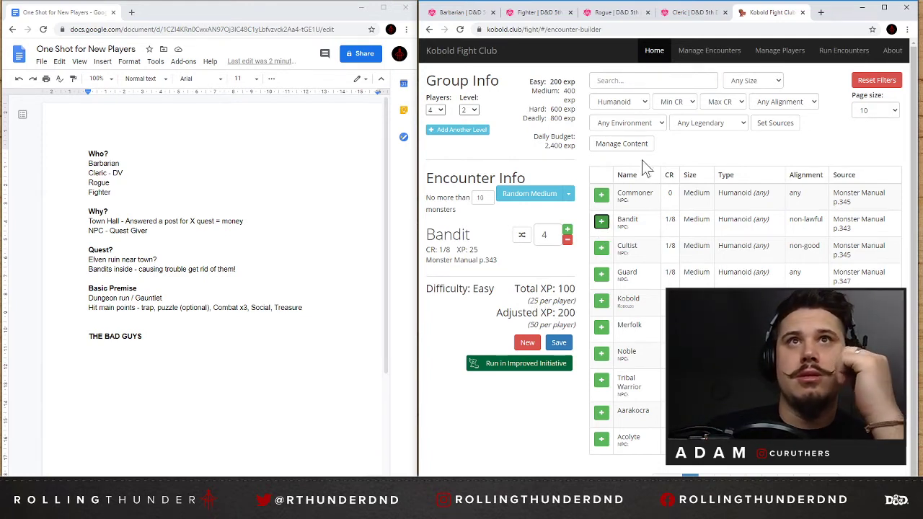
click(634, 80)
text(ban)
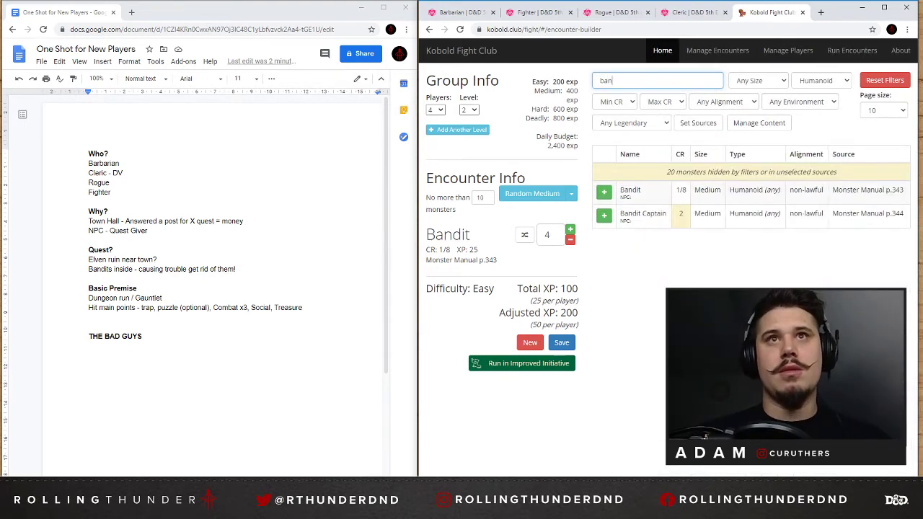
Try a Bandit Captain with fewer Bandits and on its own, and empty the encounter.
click(604, 216)
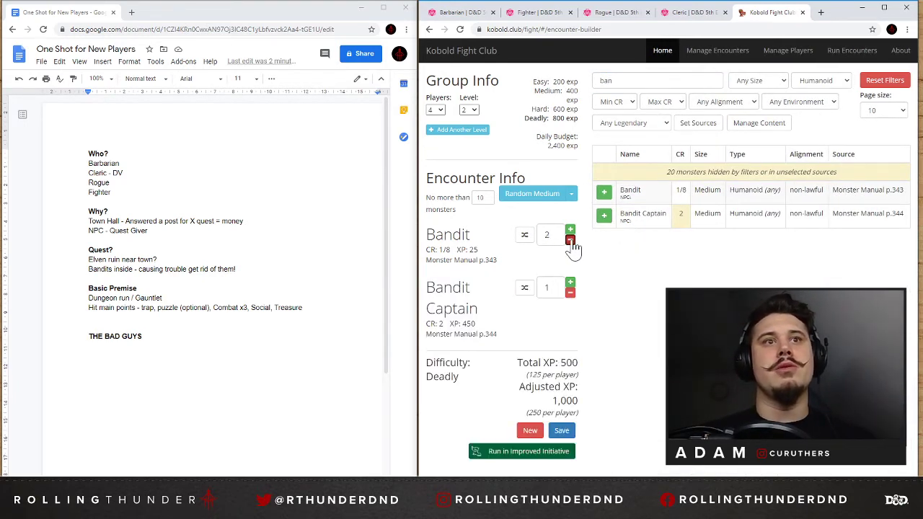
click(570, 241)
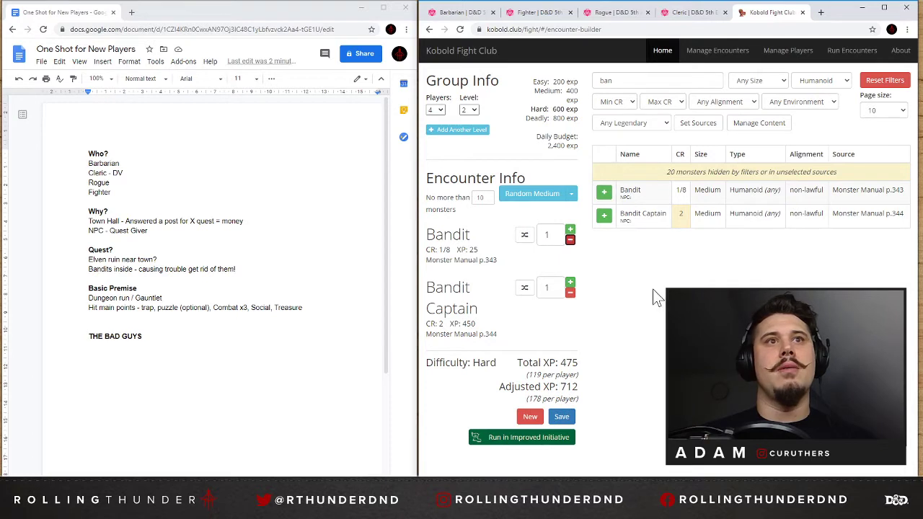
click(570, 292)
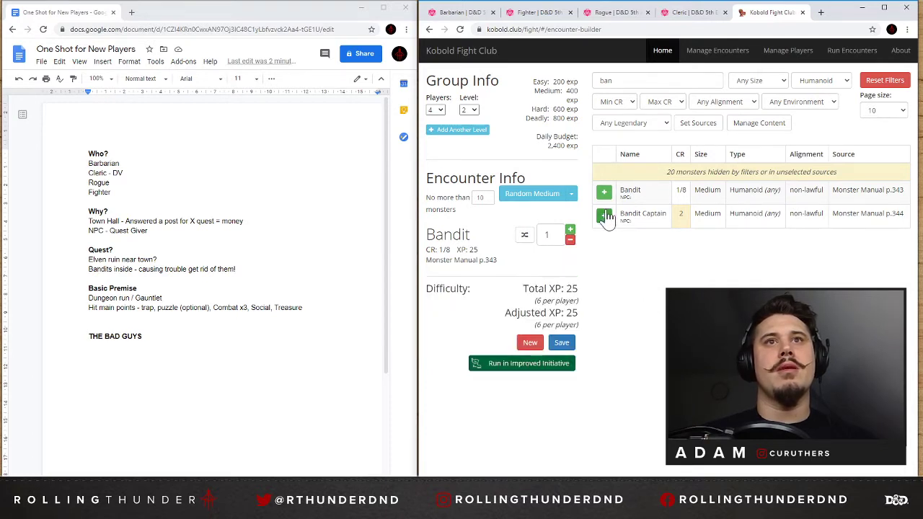
click(569, 240)
click(598, 214)
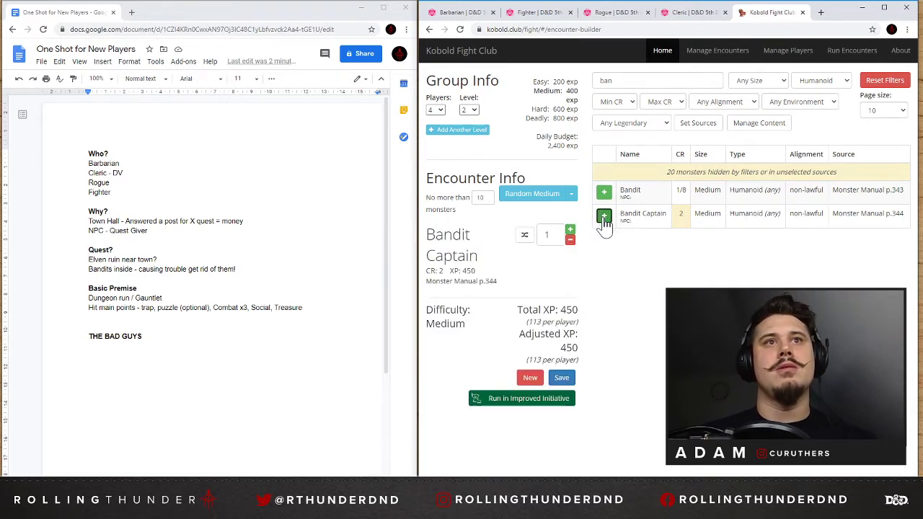
click(570, 240)
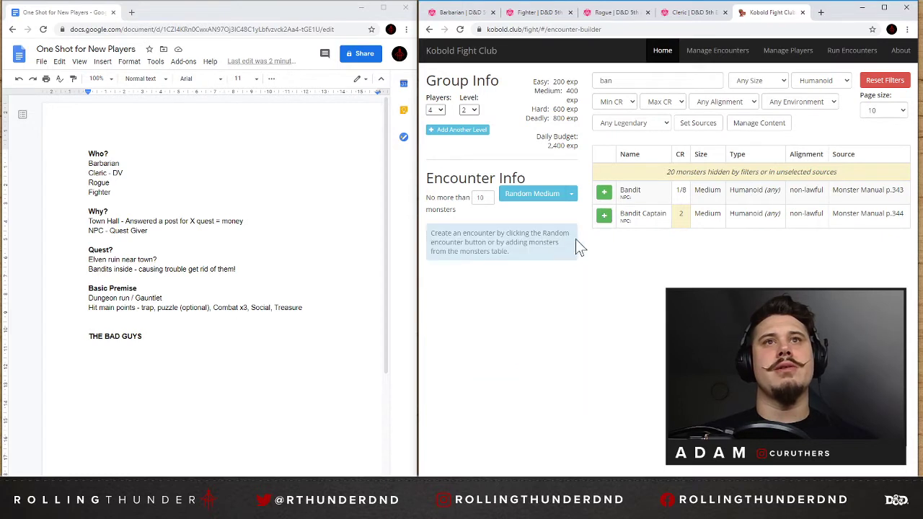
Add four Bandits to the empty encounter.
click(604, 193)
click(605, 193)
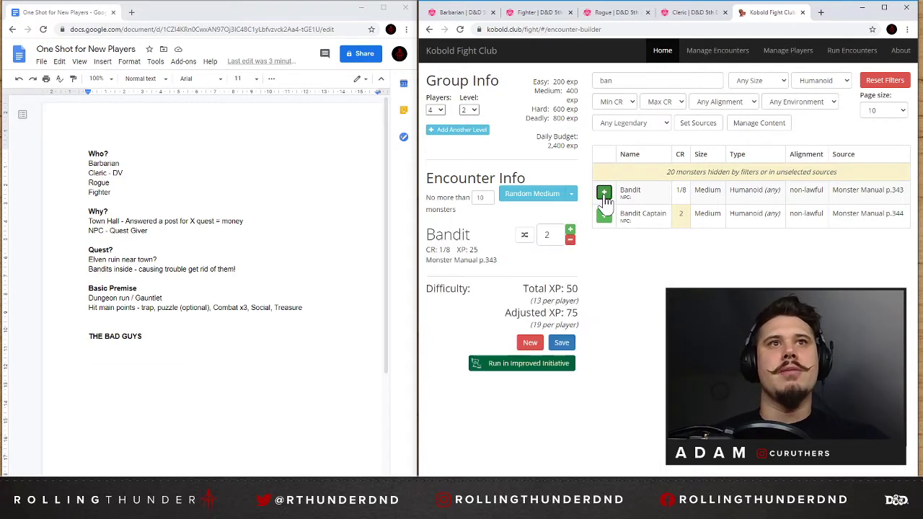
click(604, 193)
click(604, 194)
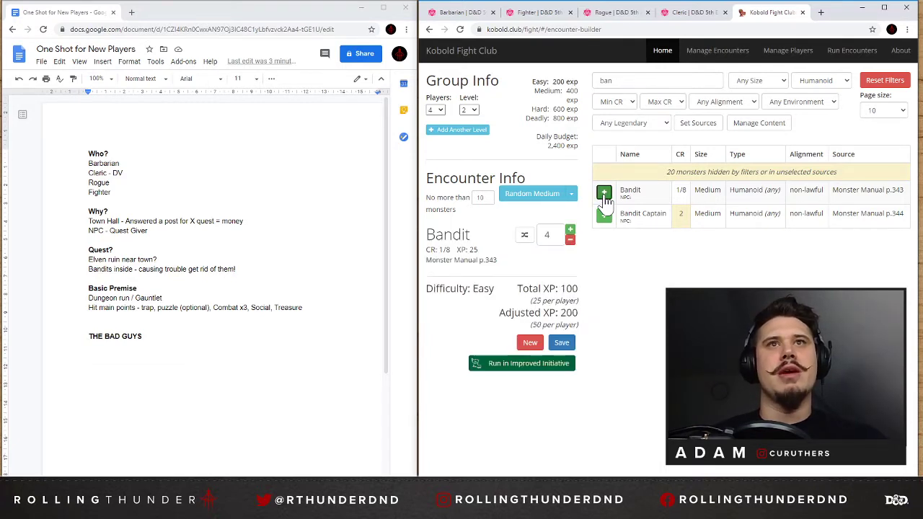
Switch to the One Shot for New Players document and add a non-bold "Encounter 1" line under THE BAD GUYS.
click(167, 333)
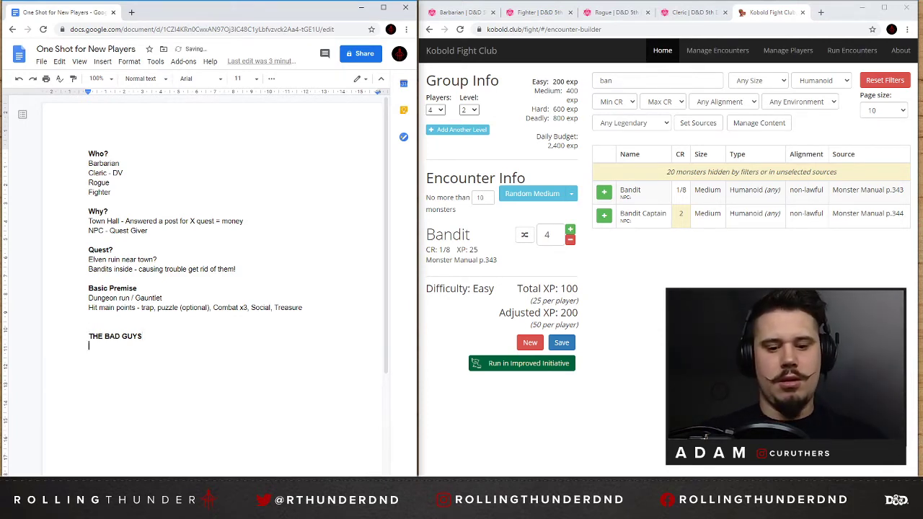
text(Encounter 1)
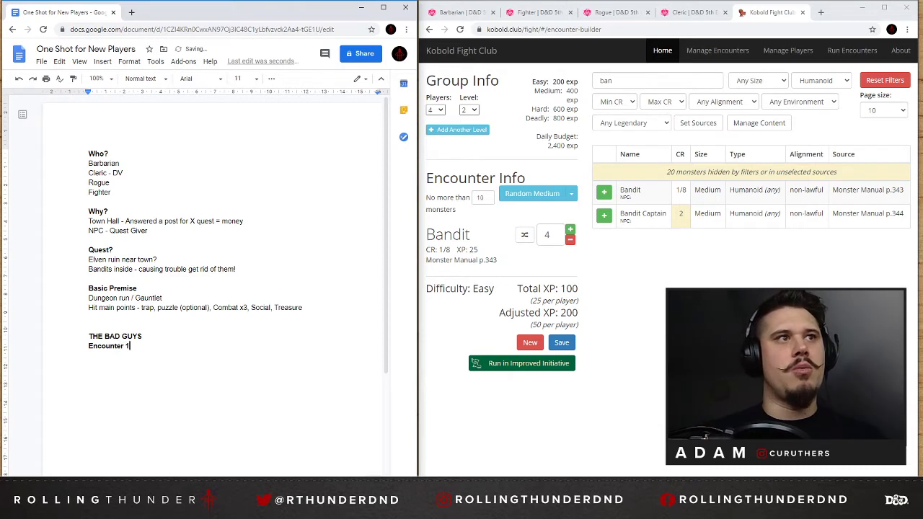
key(shift+Left)
key(shift+Left)
key(shift+Left)
key(shift+Left)
key(shift+Left)
key(shift+Left)
key(shift+Left)
key(shift+Left)
key(ctrl+b)
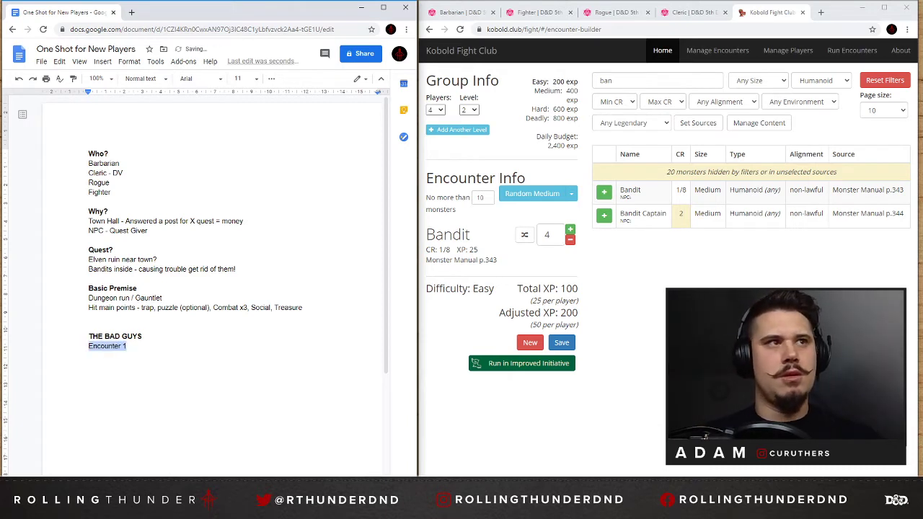
Complete the line as "Encounter 1: 4 bandits" and duplicate it twice below, numbering the first copy as Encounter 2.
key(Right)
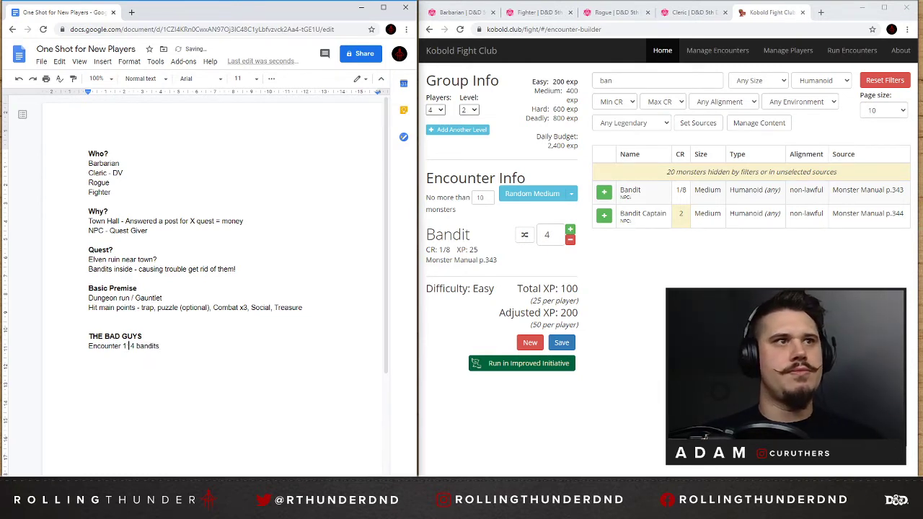
key(shift+Home)
key(shift+Down)
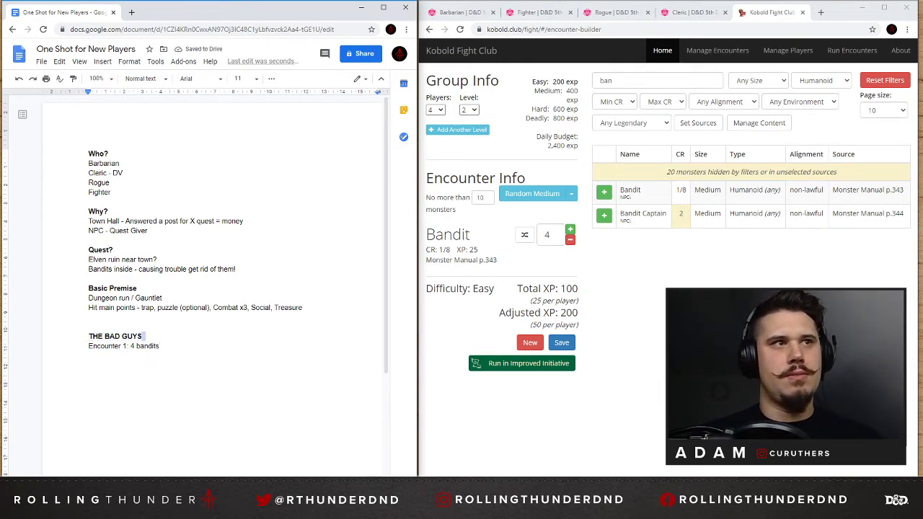
key(shift+End)
key(ctrl+c)
key(ctrl+v)
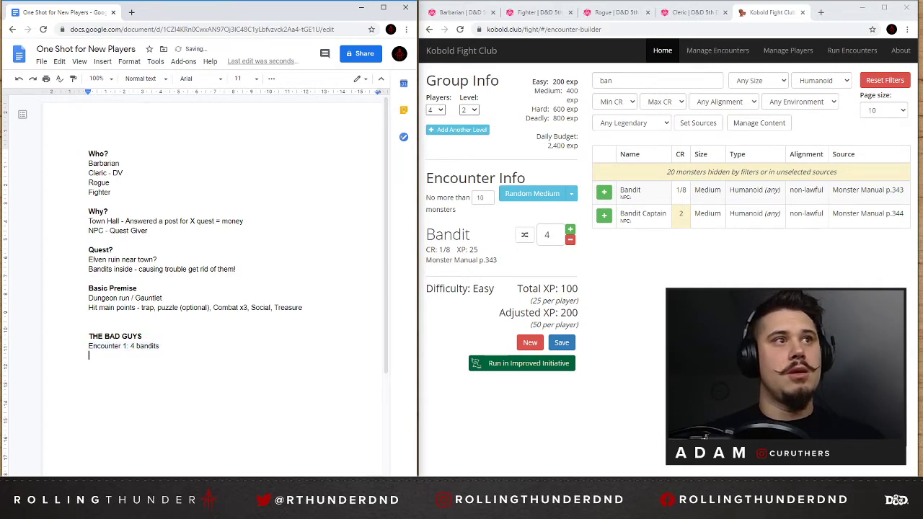
key(ctrl+v)
key(ctrl+v)
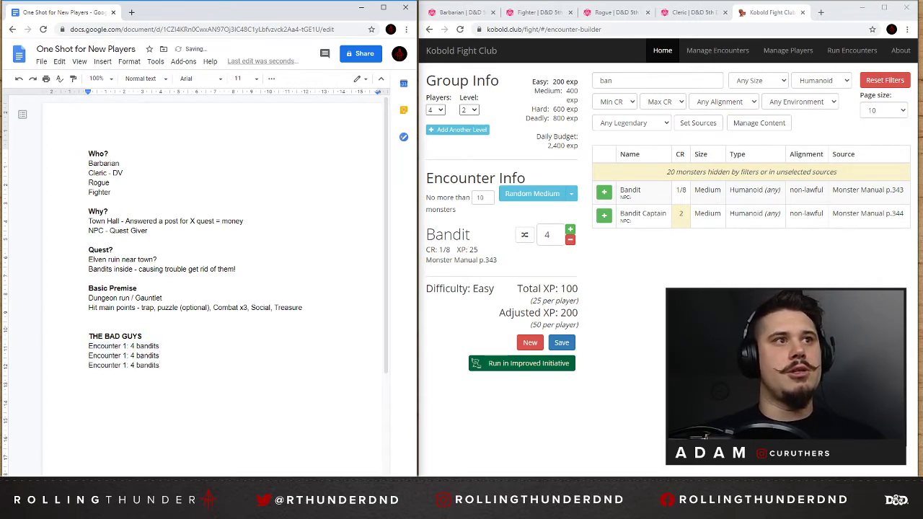
text(2)
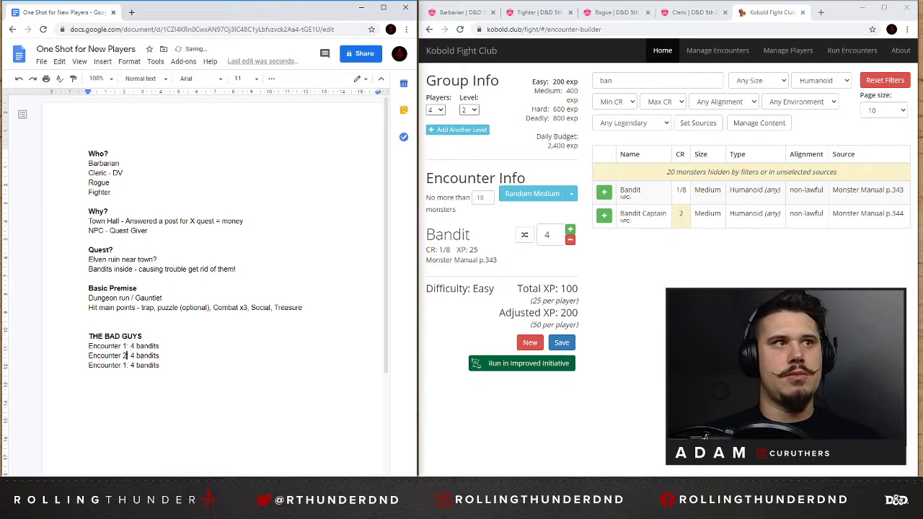
In Kobold Fight Club, change the encounter to one Bandit and one Bandit Captain.
click(571, 239)
click(570, 239)
click(604, 215)
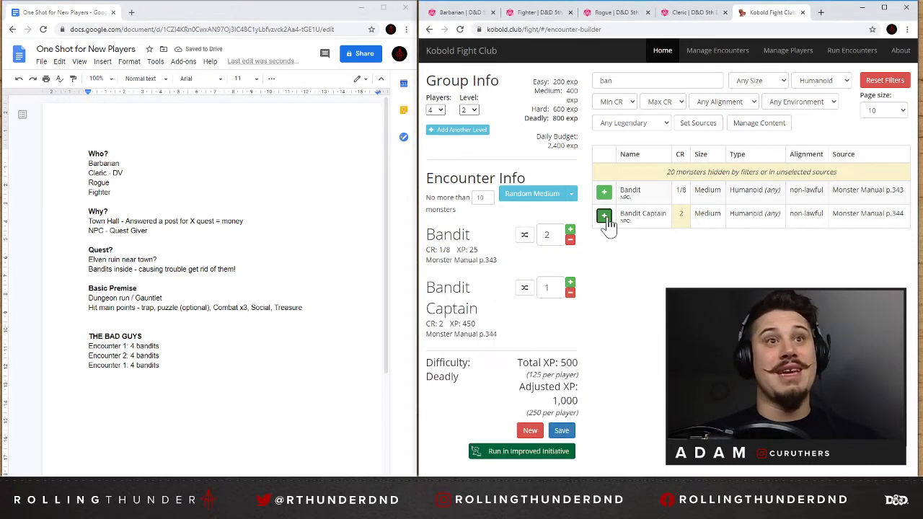
click(570, 240)
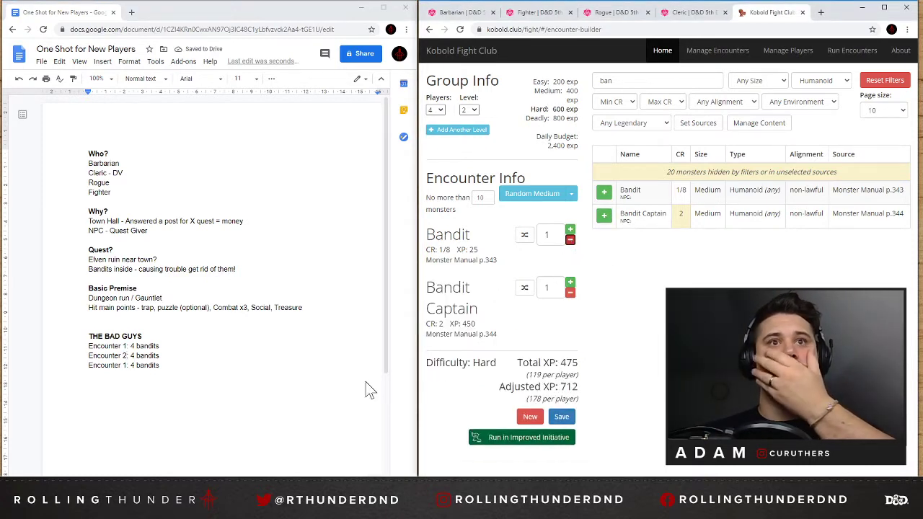
In the document, change Encounter 2 to "1 bandits, 1 bandit captain" and the third encounter line's text to "3 bandits,".
double_click(131, 355)
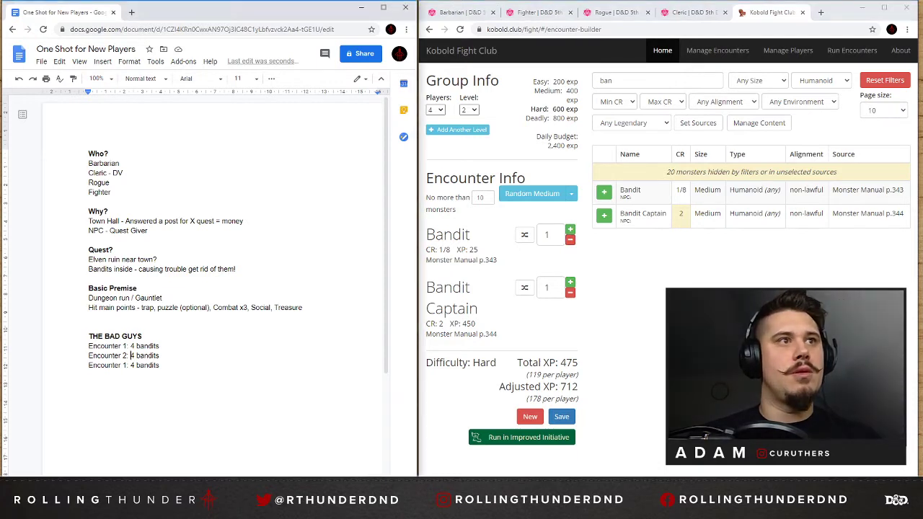
text(1)
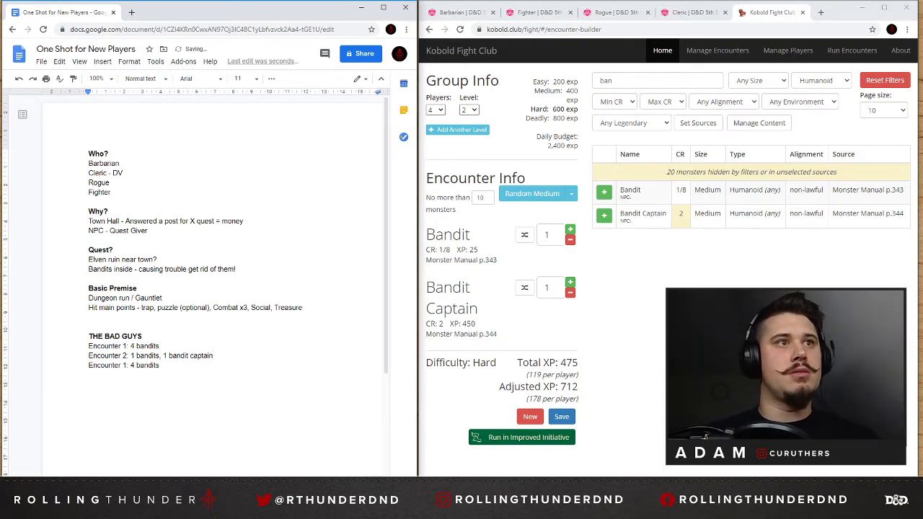
key(shift+Left)
key(shift+Left)
key(shift+Left)
key(shift+Left)
key(shift+Left)
key(shift+Left)
key(shift+Left)
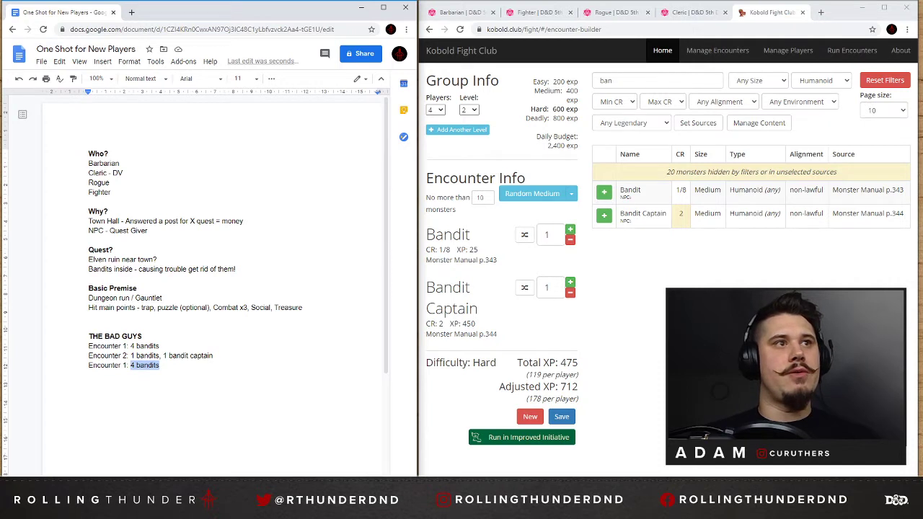
key(Left)
key(Delete)
key(Delete)
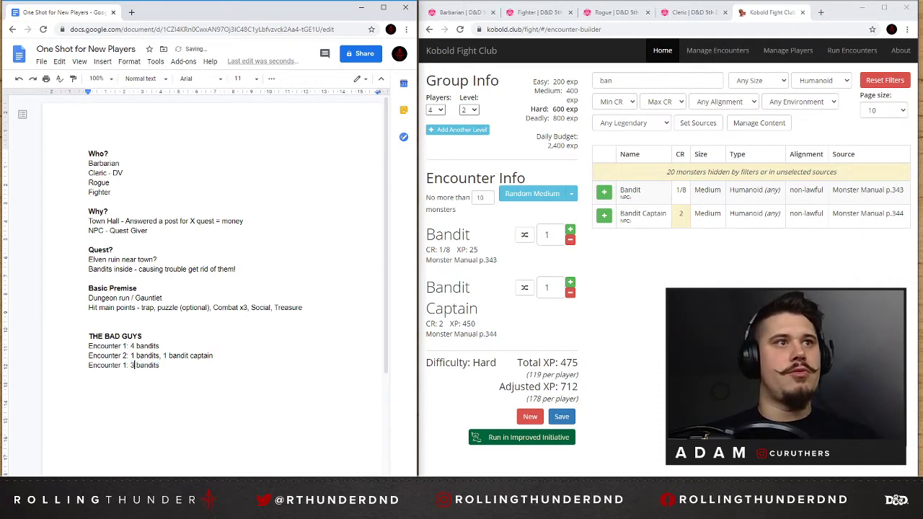
text(,)
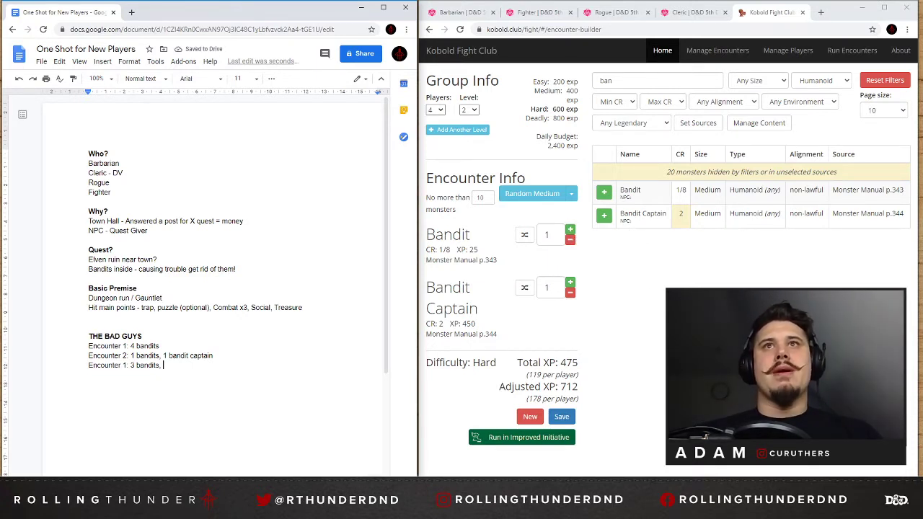
Clear the name search in Kobold Fight Club and browse further pages of the Humanoid monster list for another enemy.
double_click(607, 81)
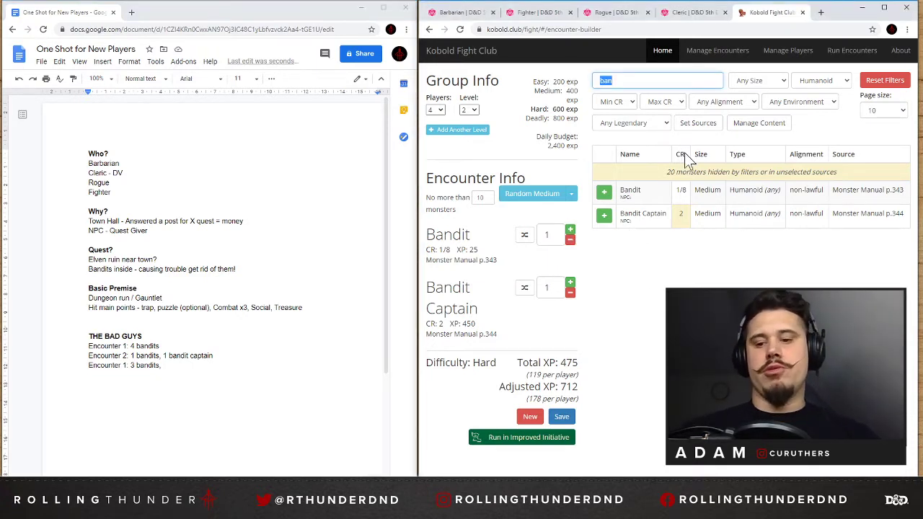
key(BackSpace)
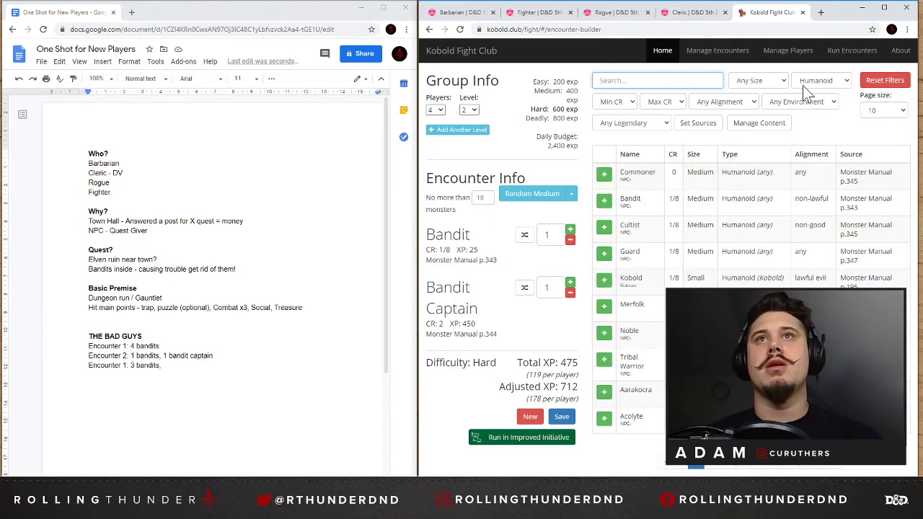
click(718, 102)
click(880, 110)
click(747, 83)
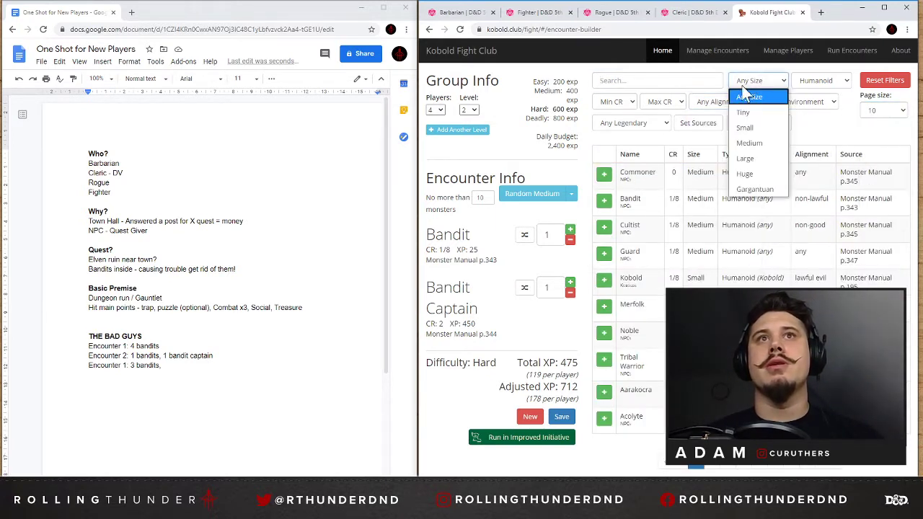
click(650, 124)
click(792, 124)
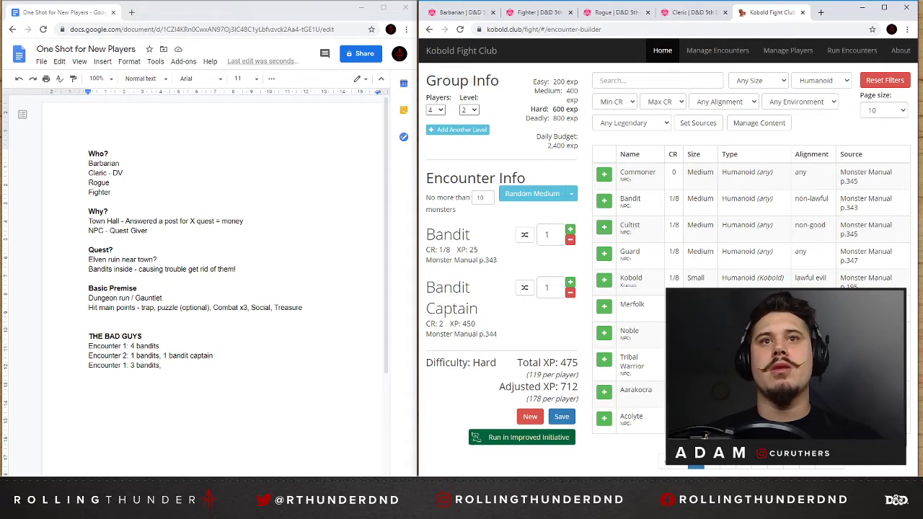
click(835, 470)
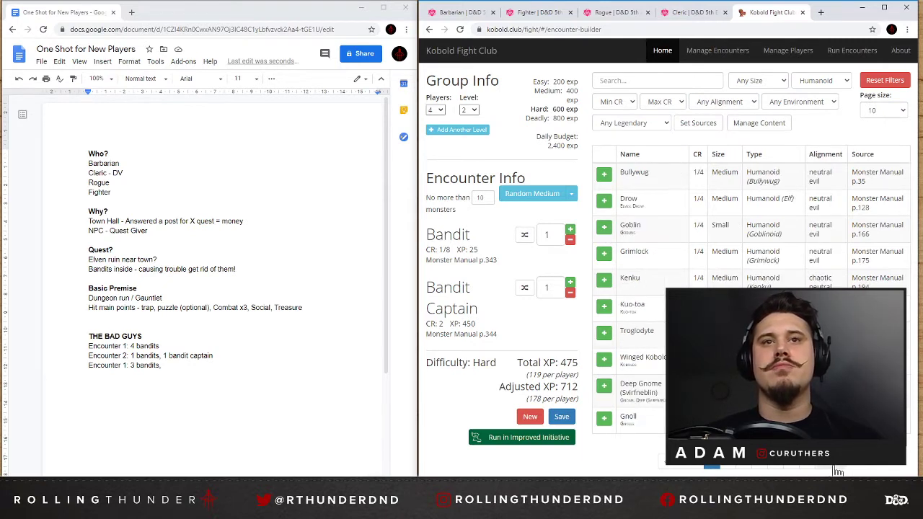
Search the web for "spellcasting bandit" and "spellcasting bandit 5e", and return to Kobold Fight Club.
click(820, 13)
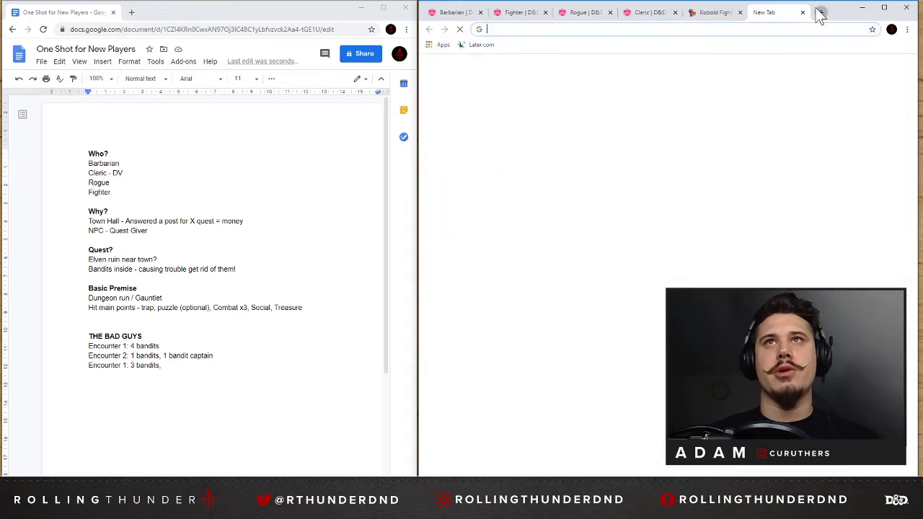
text(spellcasti)
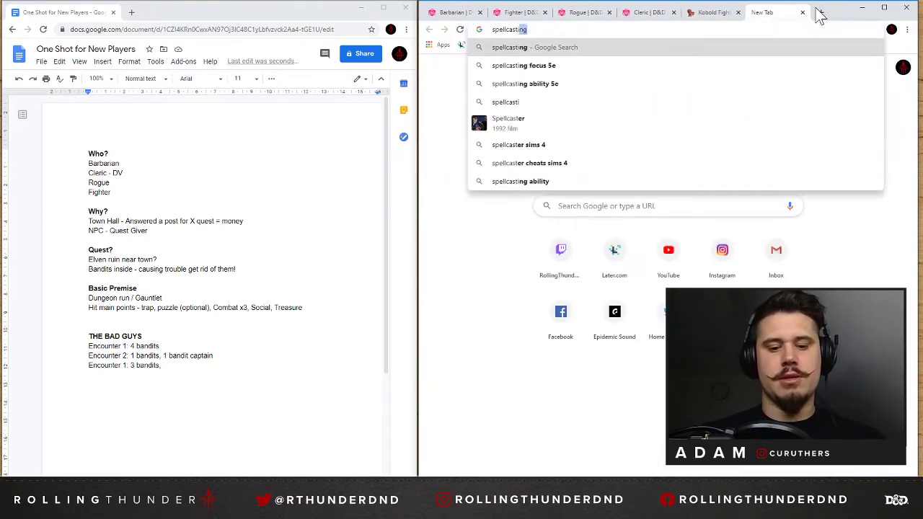
text(ng bandit)
key(Return)
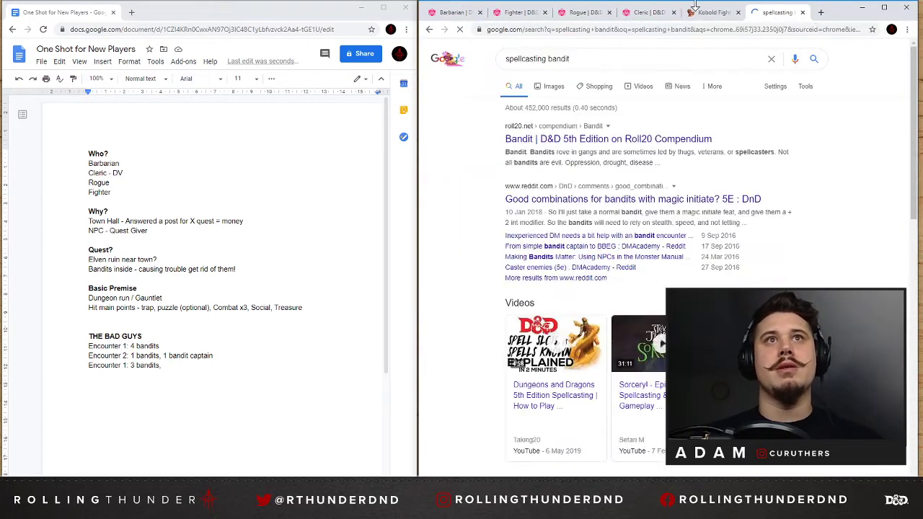
click(613, 59)
text(5e)
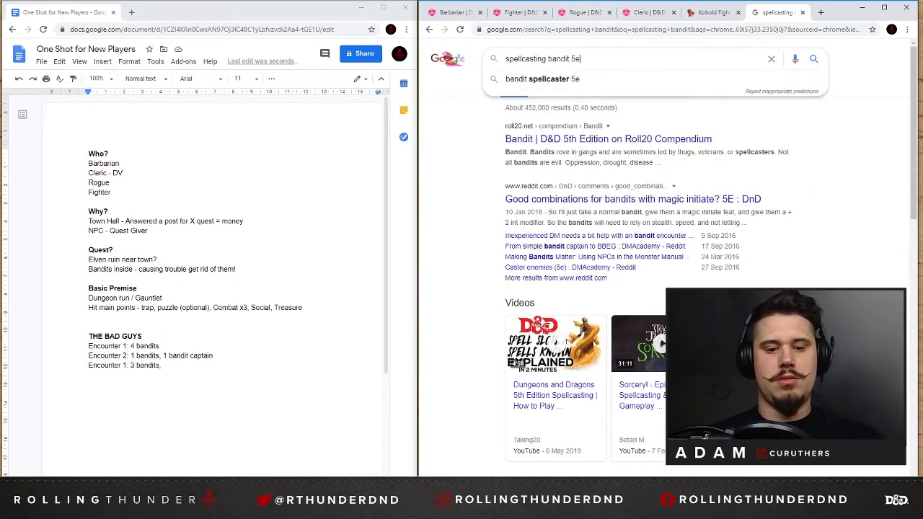
key(Return)
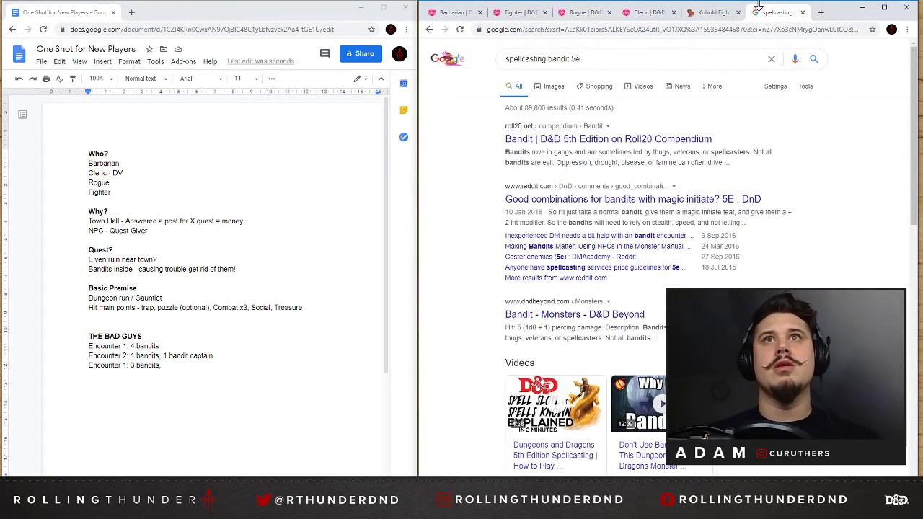
click(710, 13)
click(803, 13)
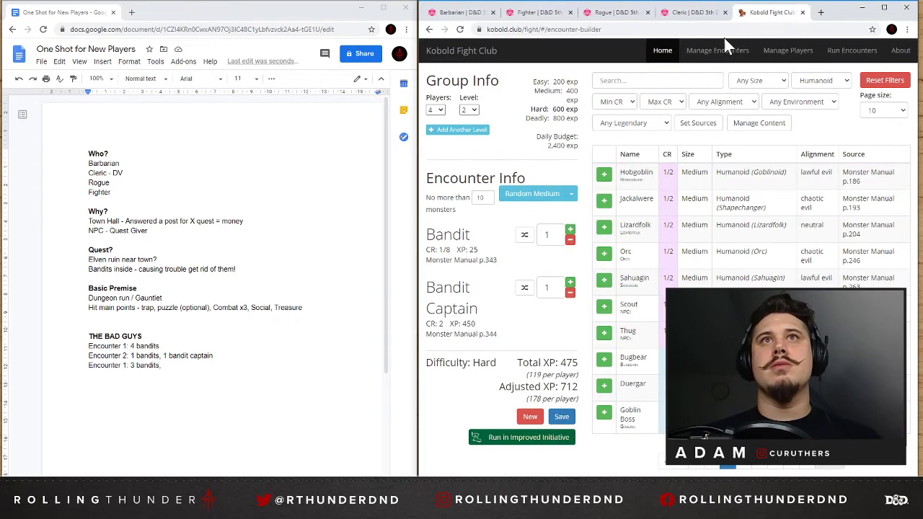
click(634, 80)
text(gla)
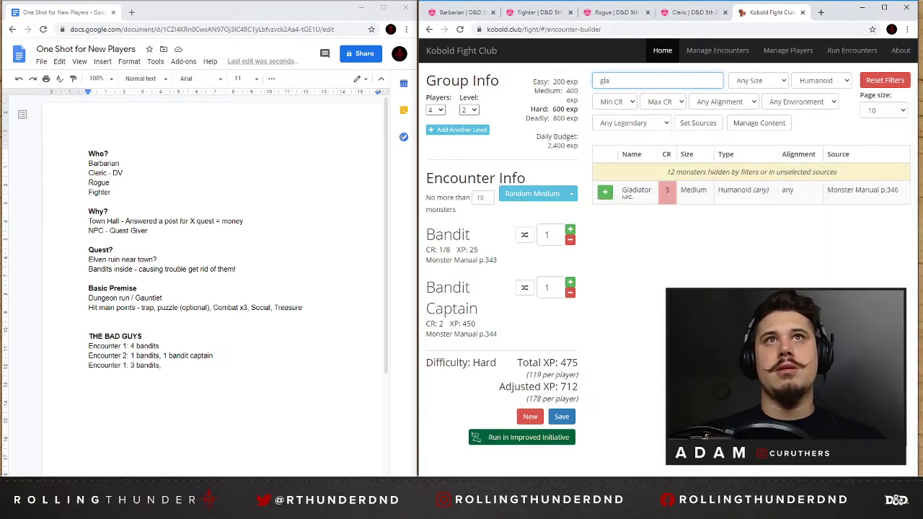
key(BackSpace)
key(BackSpace)
key(BackSpace)
Search the web for "glassstaff 5e" and refine the search to "glassstaff 5e stat block".
click(821, 12)
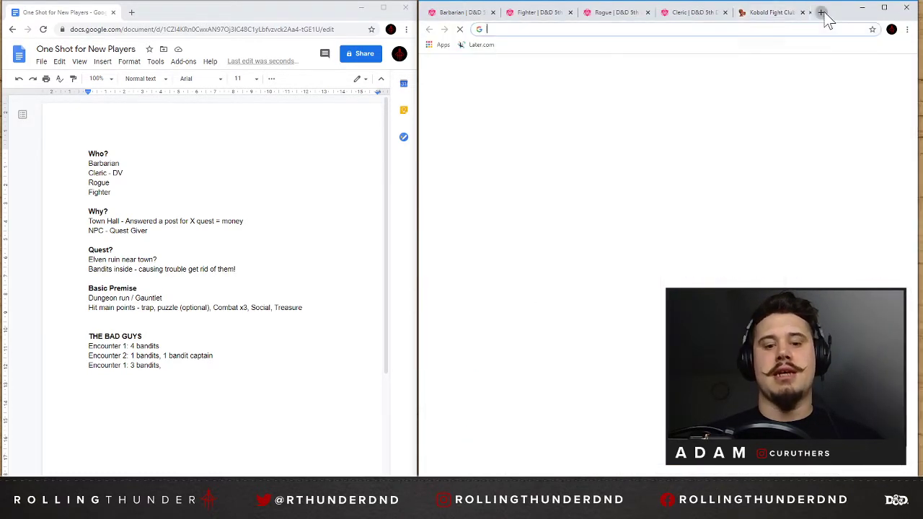
text(glassstaff)
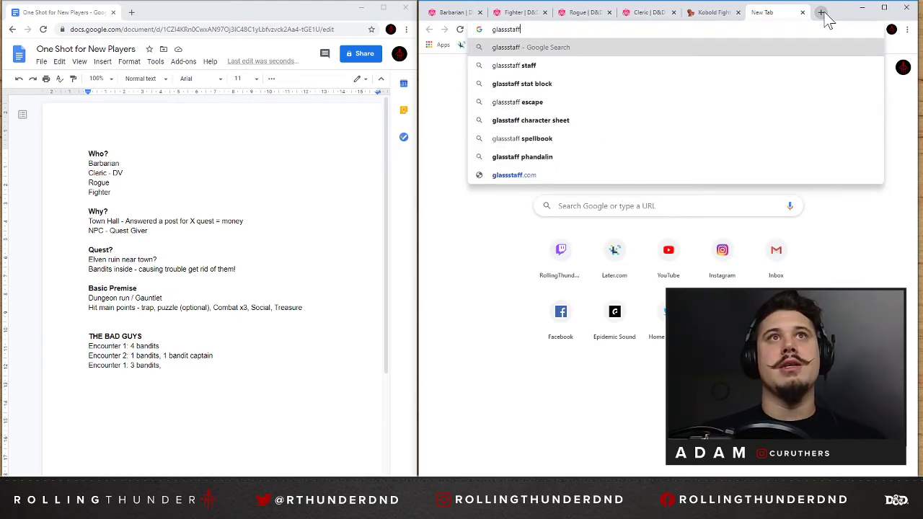
text( 5e)
key(Return)
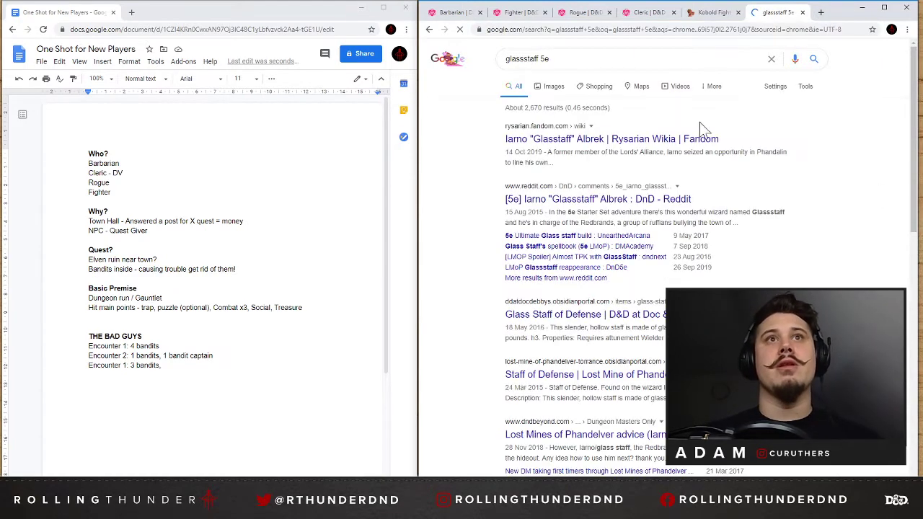
click(606, 60)
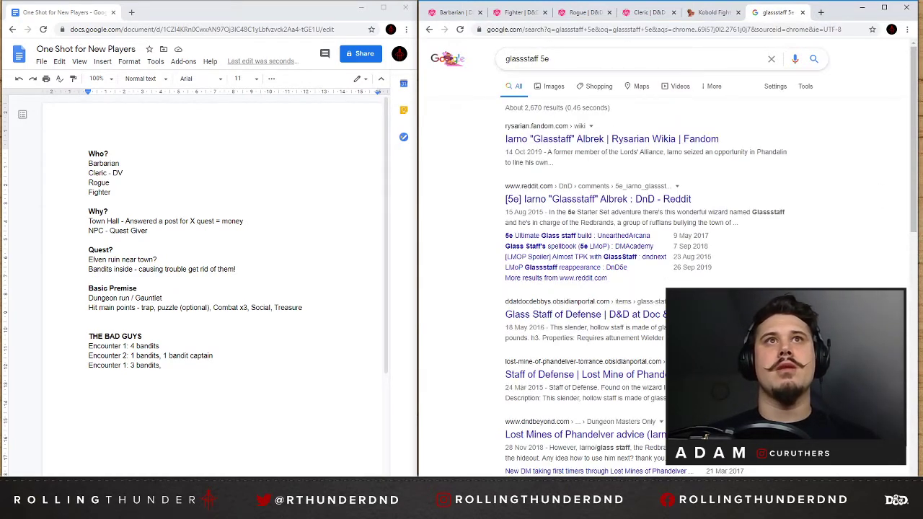
text(stat block)
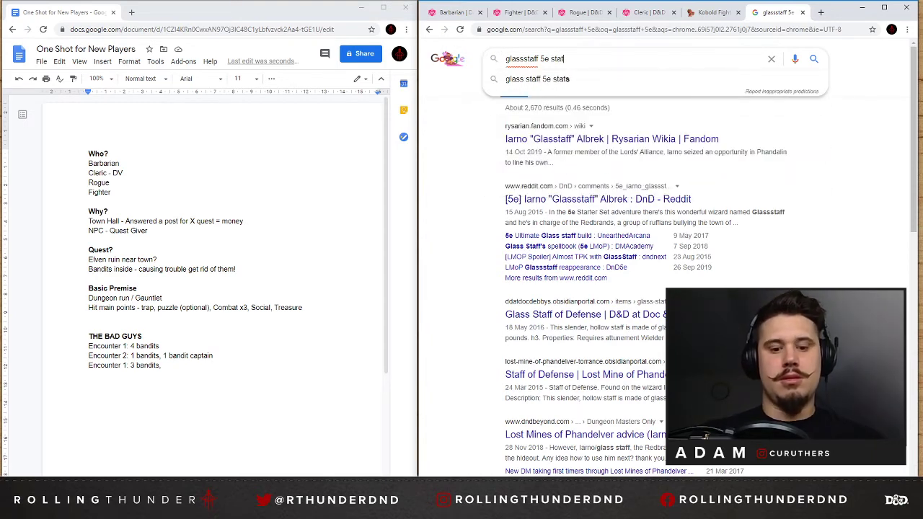
key(Return)
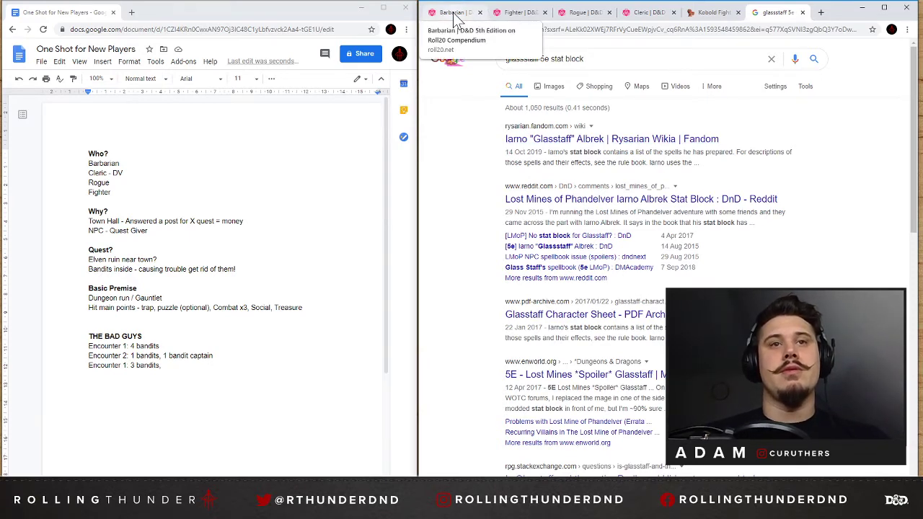
Switch to the Roll20 games list and open the details page of The Lost Mines of Phandelver.
click(821, 12)
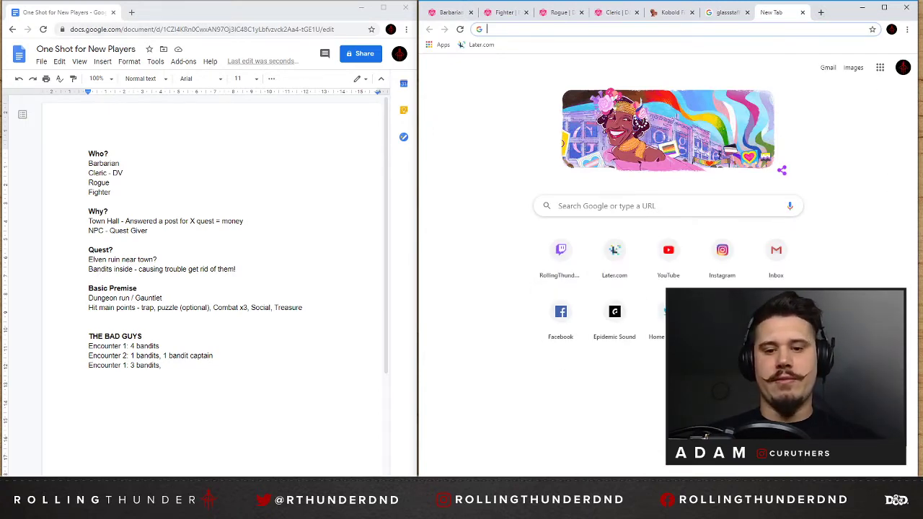
key(alt+Tab)
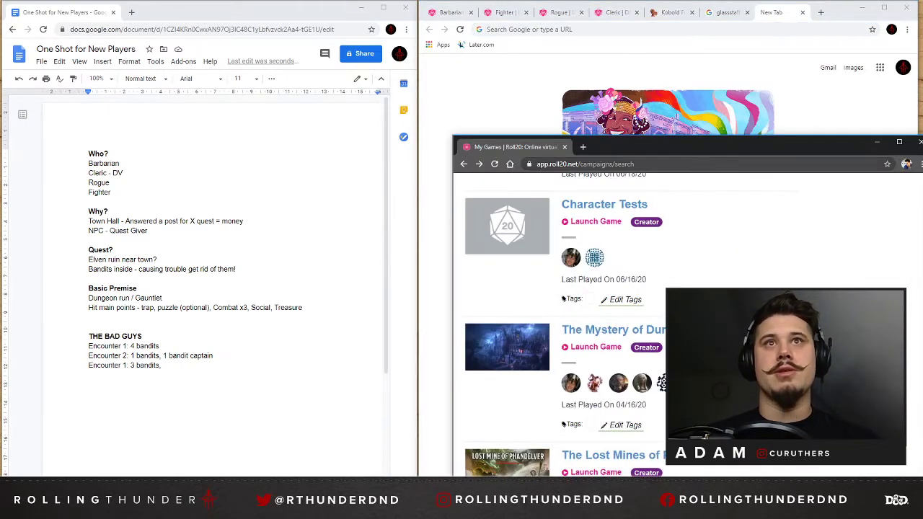
drag(651, 144, 612, 62)
scroll(625, 330, down, 3)
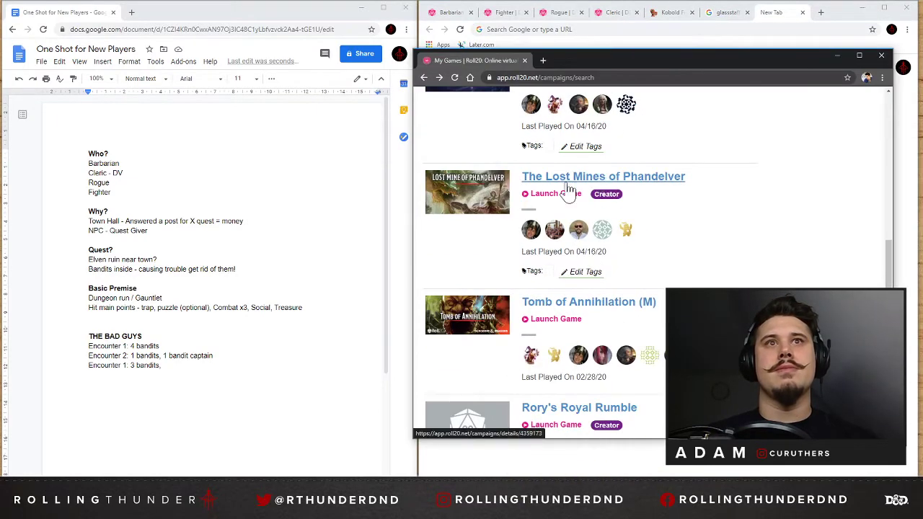
click(567, 180)
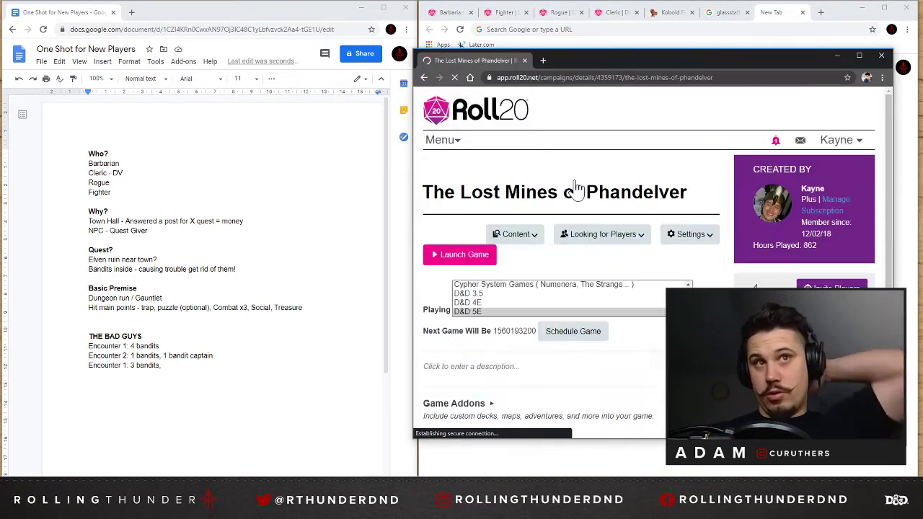
scroll(497, 332, down, 2)
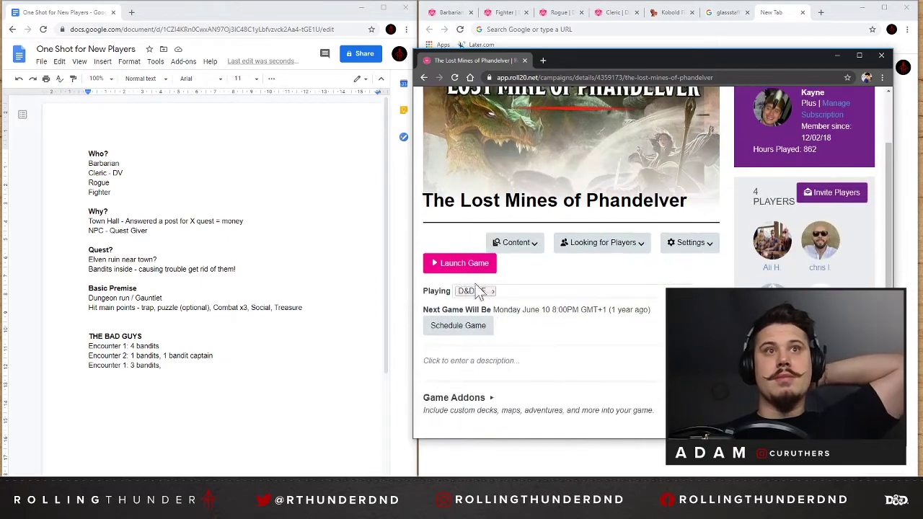
Launch The Lost Mines of Phandelver game and open Glassstaff from the Redbrand Hideout enemies in the journal.
click(466, 268)
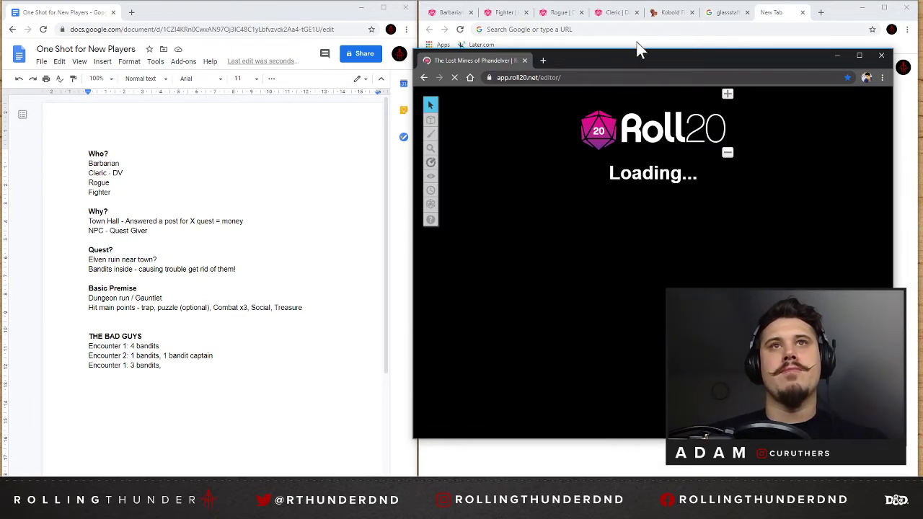
drag(617, 63, 641, 63)
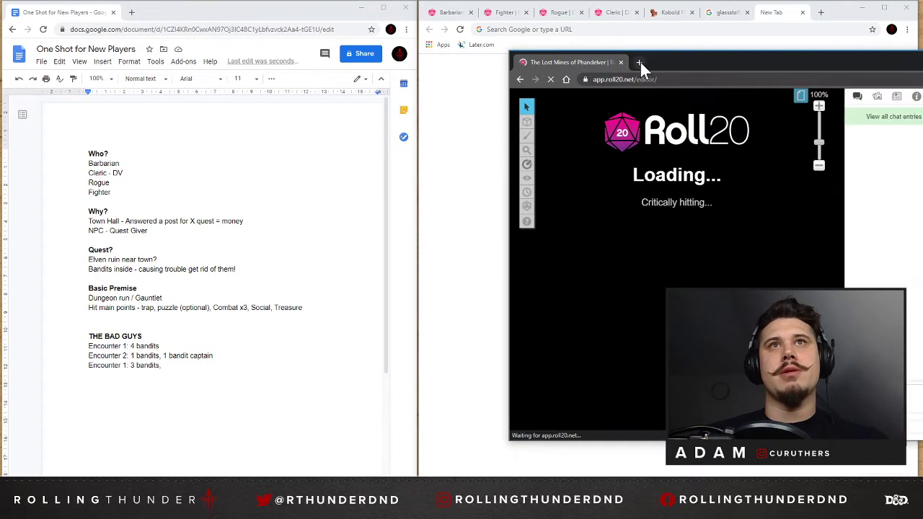
click(802, 100)
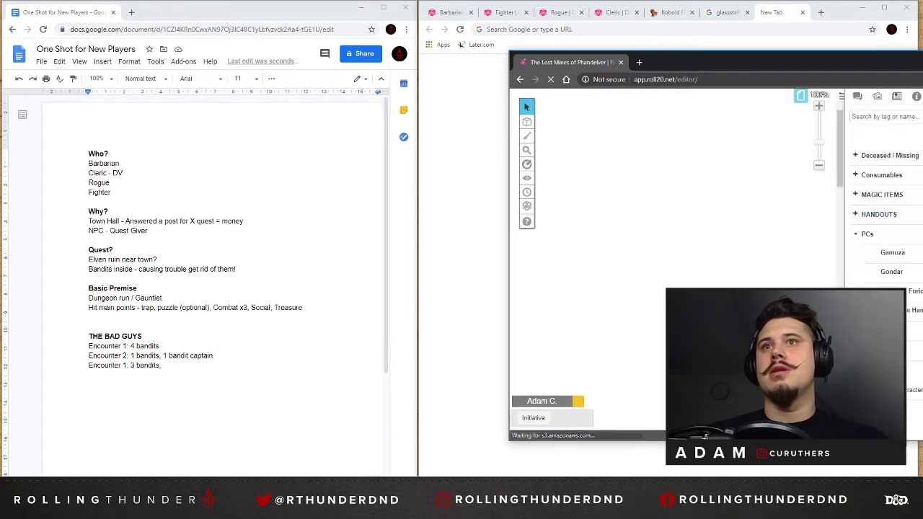
click(860, 234)
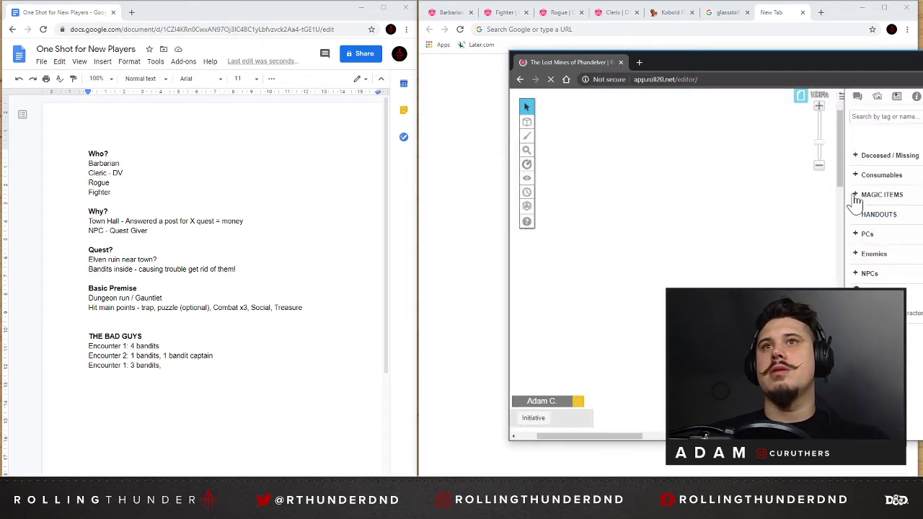
click(858, 254)
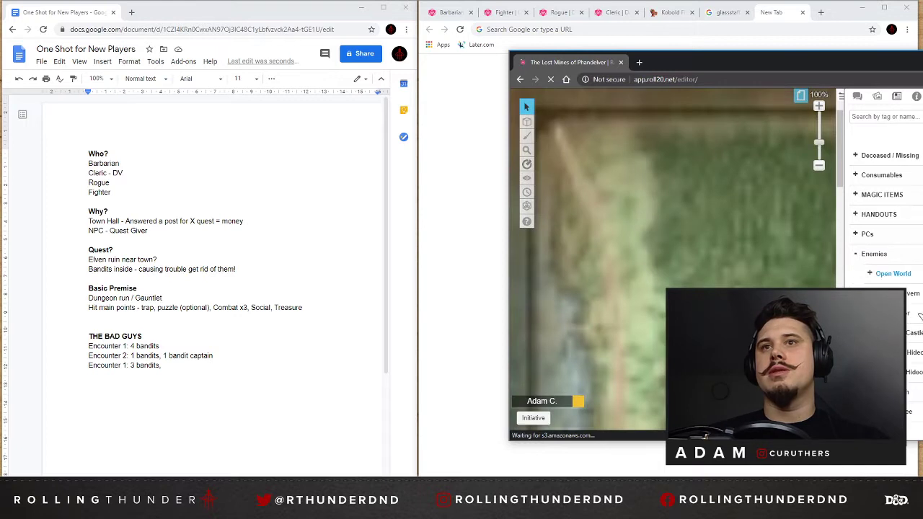
click(914, 351)
scroll(914, 351, down, 2)
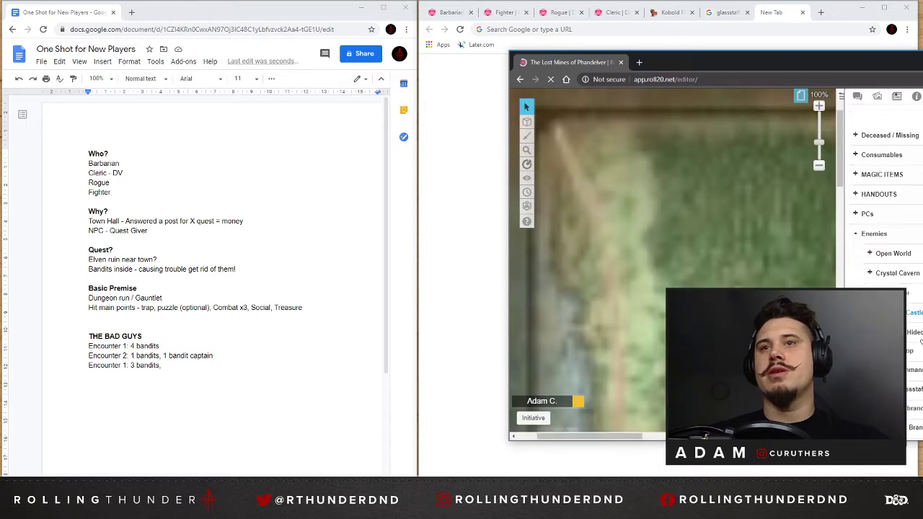
click(912, 312)
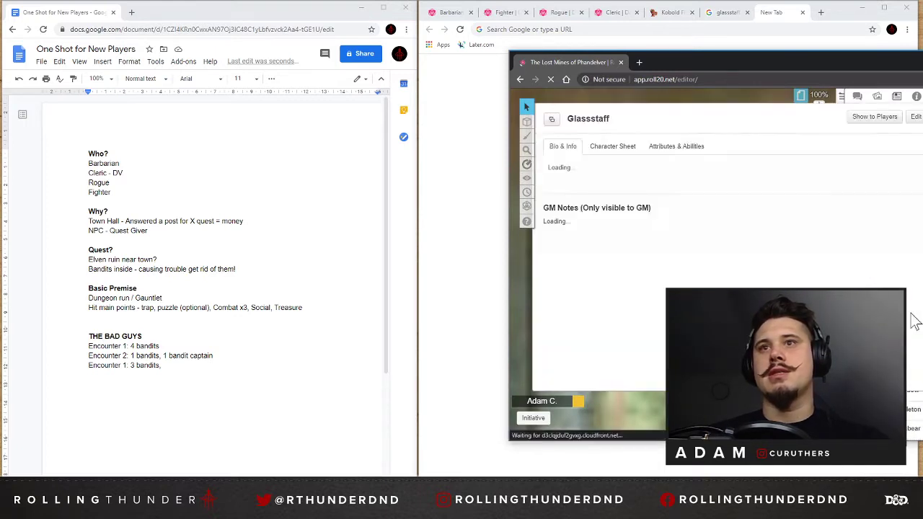
Examine Glassstaff's character sheet, including the stats, actions and spell lists.
click(613, 146)
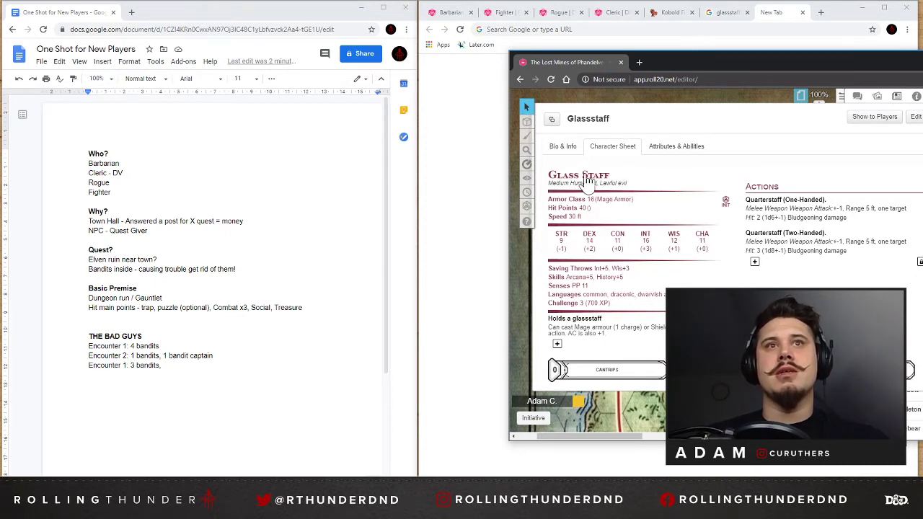
scroll(829, 277, down, 5)
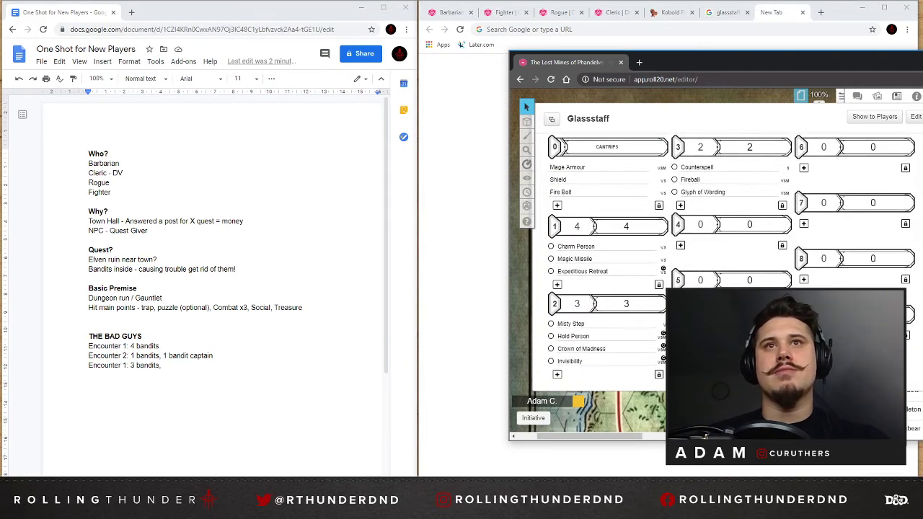
scroll(721, 252, up, 3)
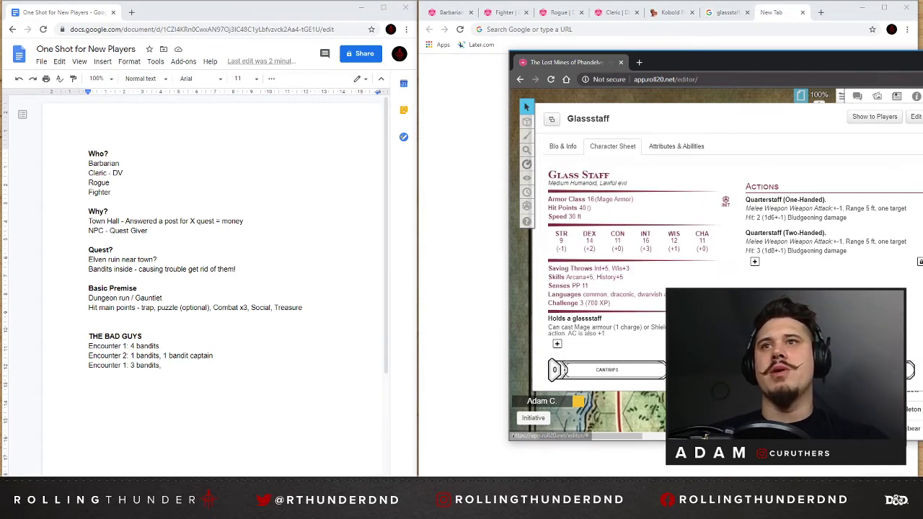
Close Glassstaff's sheet, exit the Roll20 game and move its window away from the main browser window.
click(922, 117)
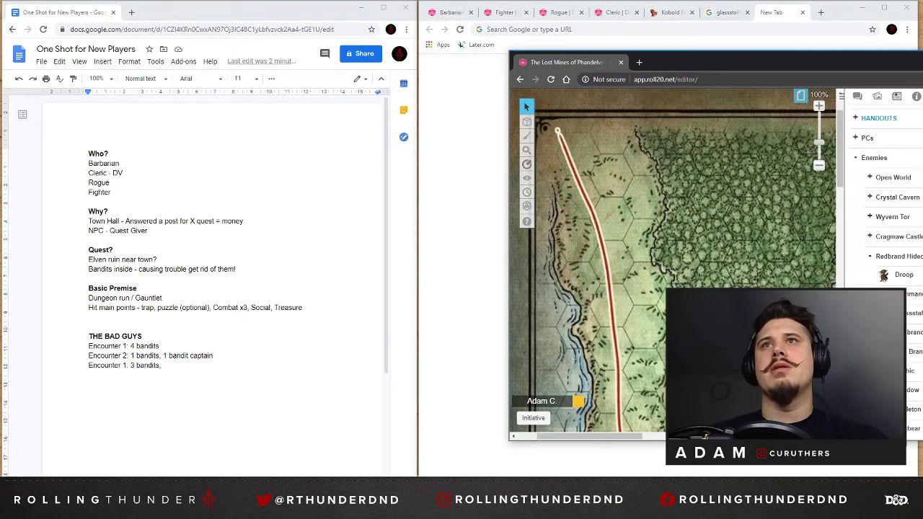
scroll(890, 180, up, 1)
click(922, 95)
click(866, 120)
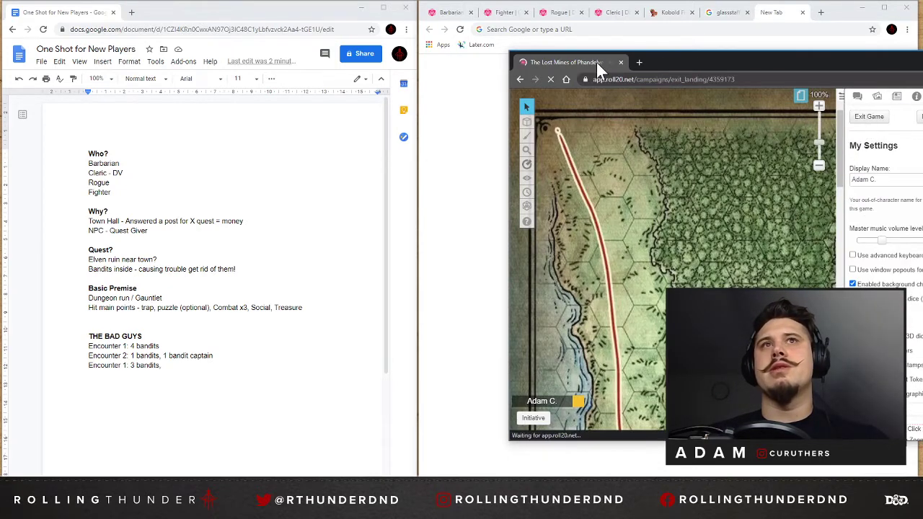
drag(660, 63, 659, 203)
drag(660, 251, 715, 87)
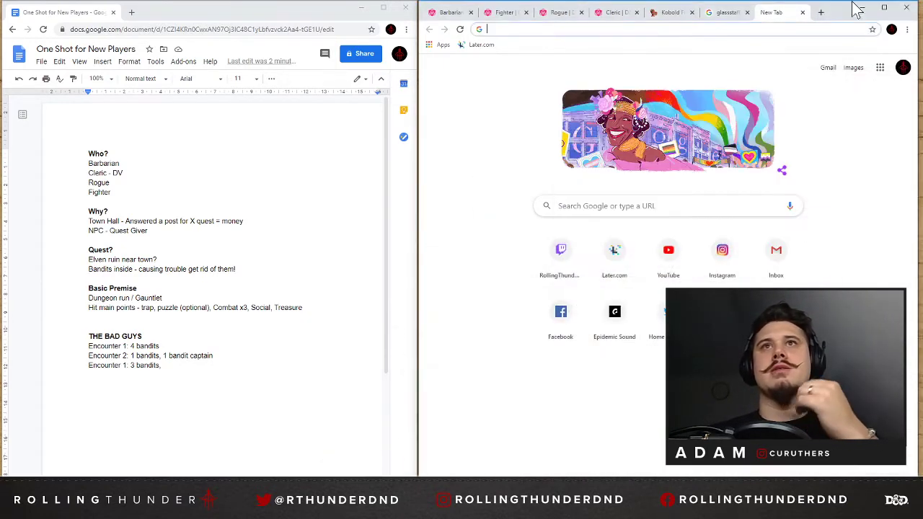
Read the Reddit thread on the Iarno Albrek stat block from the Glassstaff search, and return to the results.
click(723, 13)
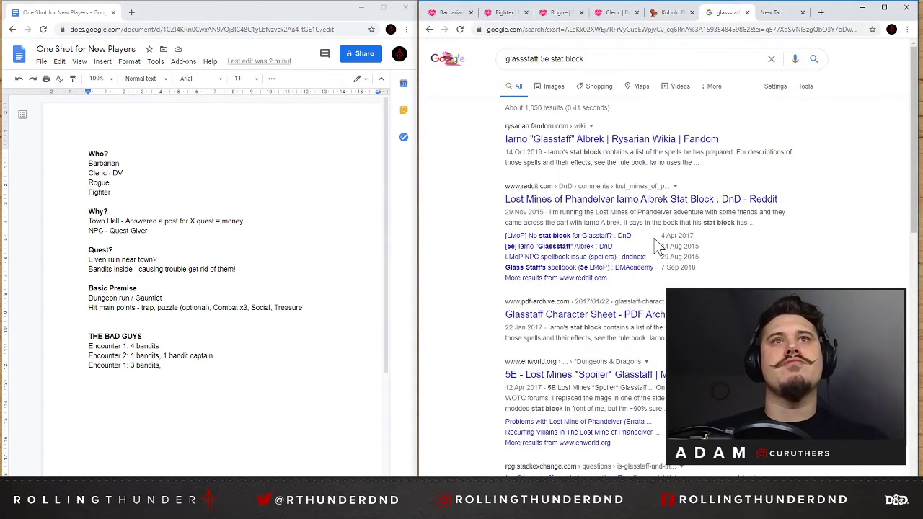
click(648, 204)
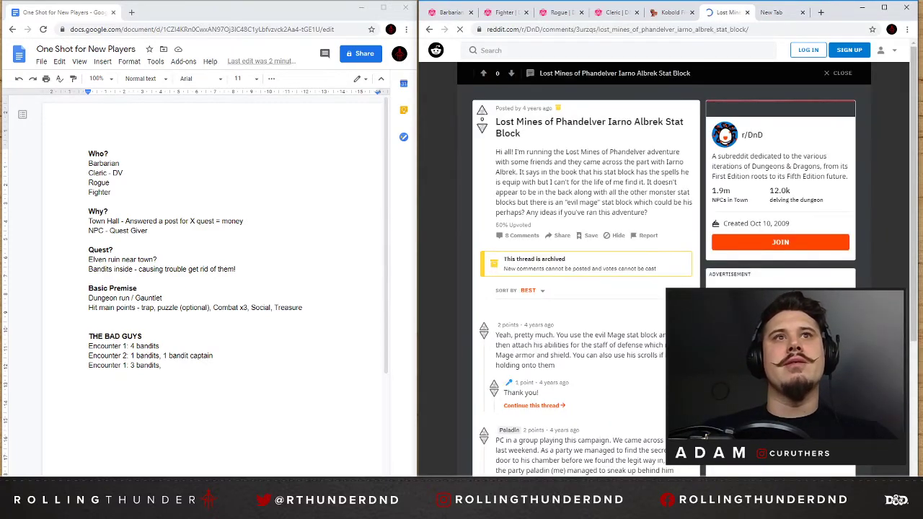
scroll(550, 147, down, 3)
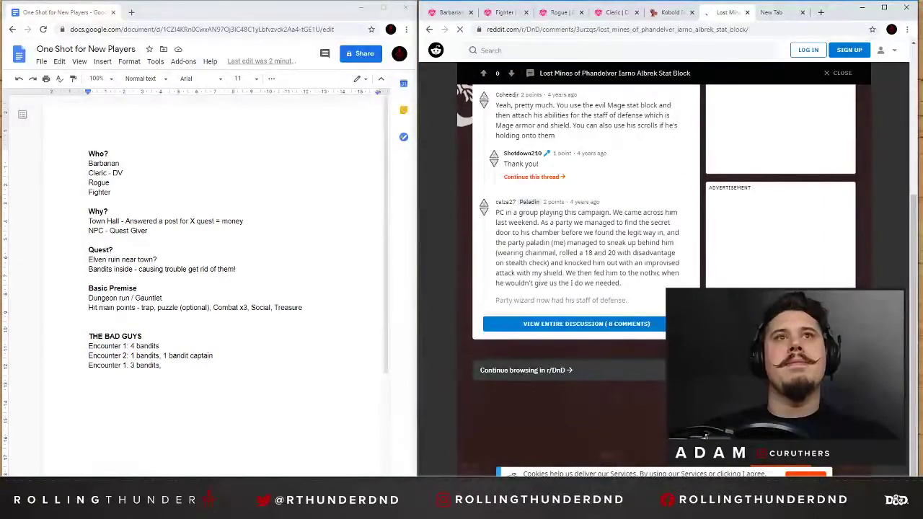
click(770, 18)
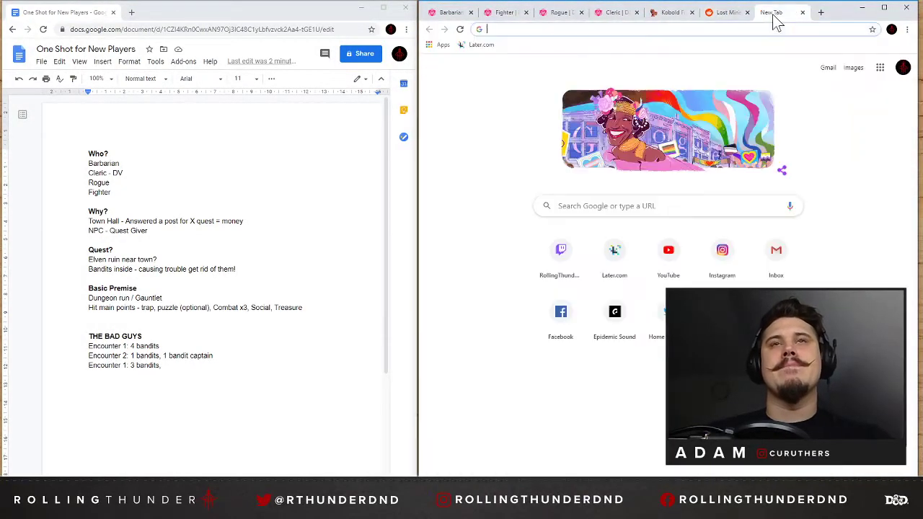
click(714, 15)
click(429, 29)
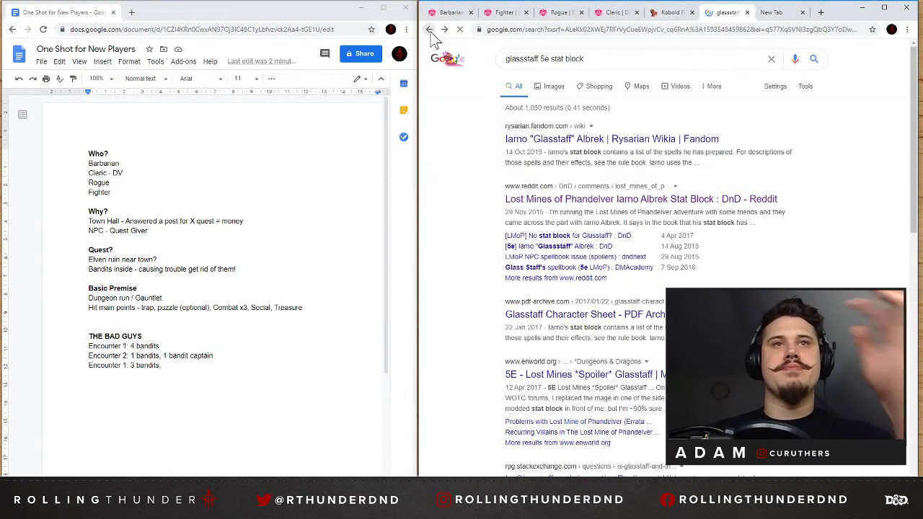
Try to open Glasstaff Character Sheet.pdf on PDF Archive, close the advertising tab and return to the search results.
click(636, 317)
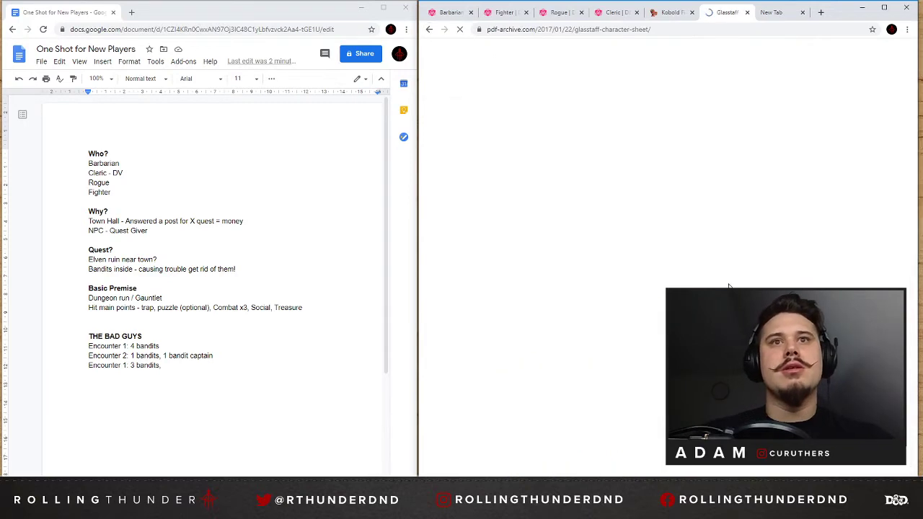
scroll(667, 224, down, 1)
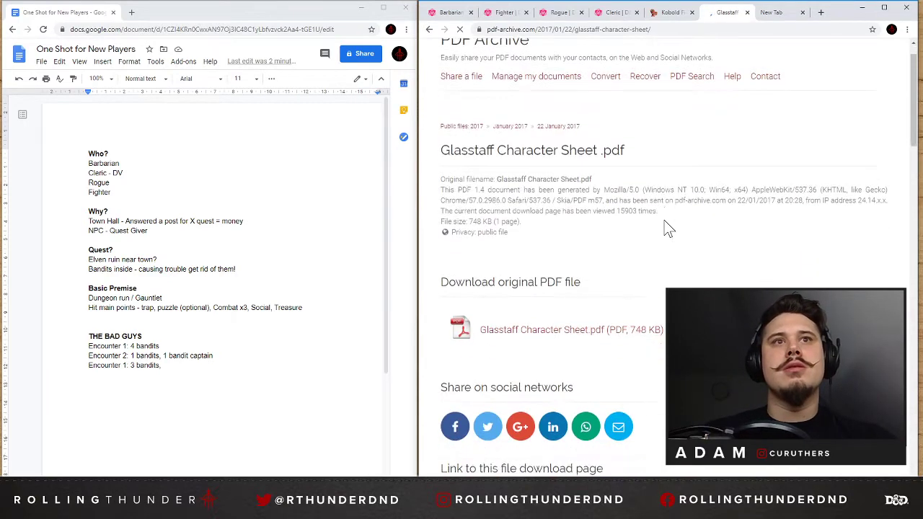
click(535, 322)
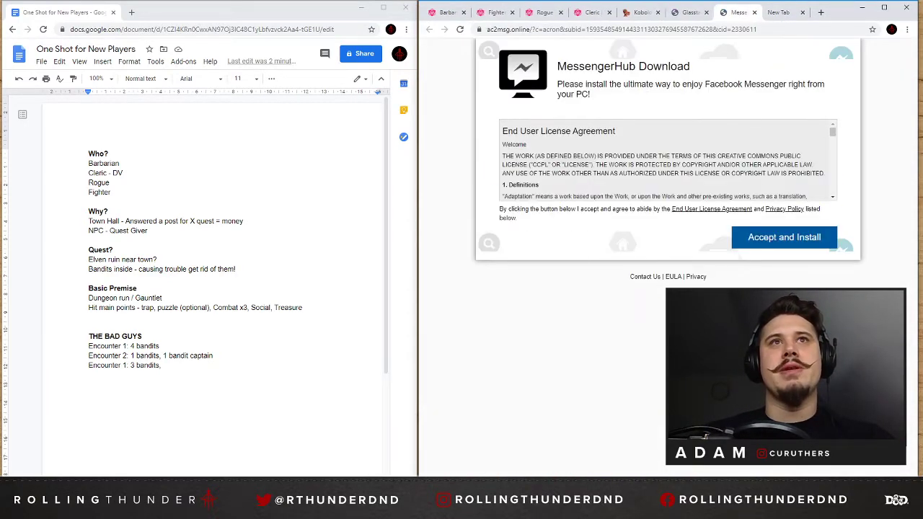
click(754, 12)
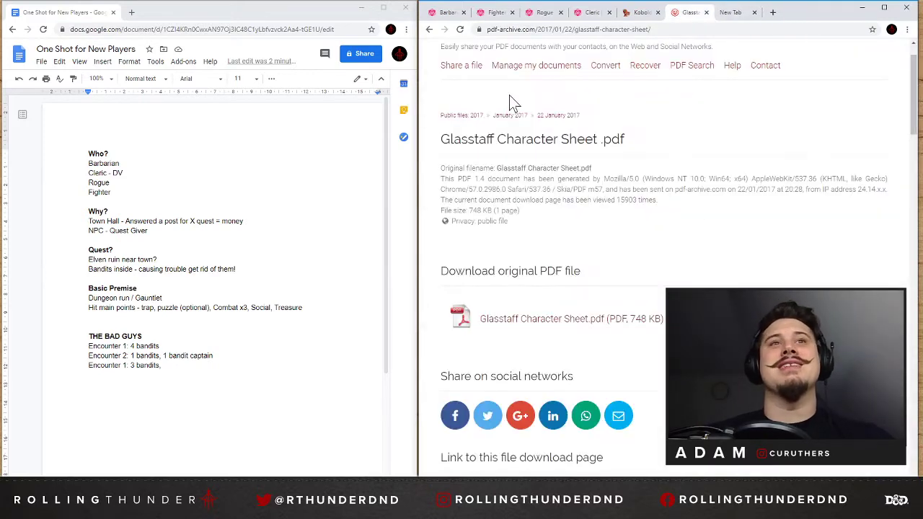
click(428, 29)
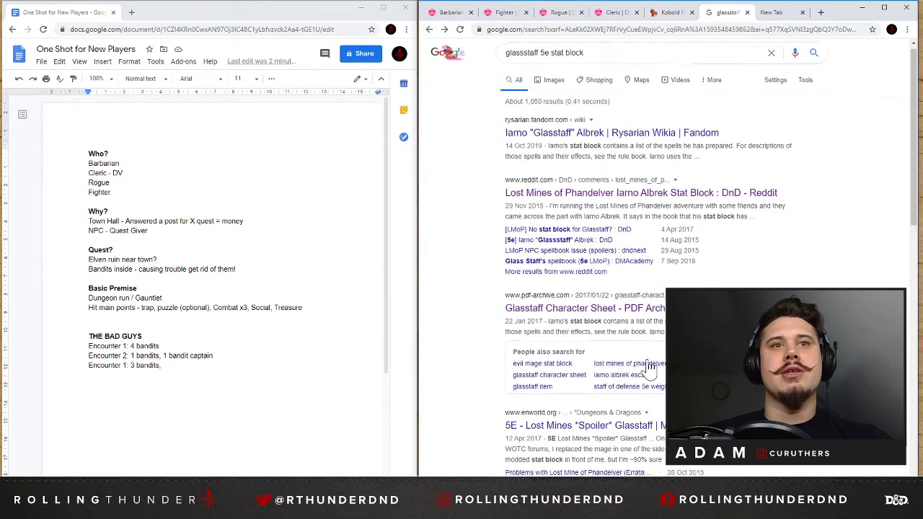
Switch the "glassstaff 5e stat block" search to images and preview the Iarno Albrek card and the Glasstaff Character Sheet.
scroll(670, 260, down, 3)
click(519, 440)
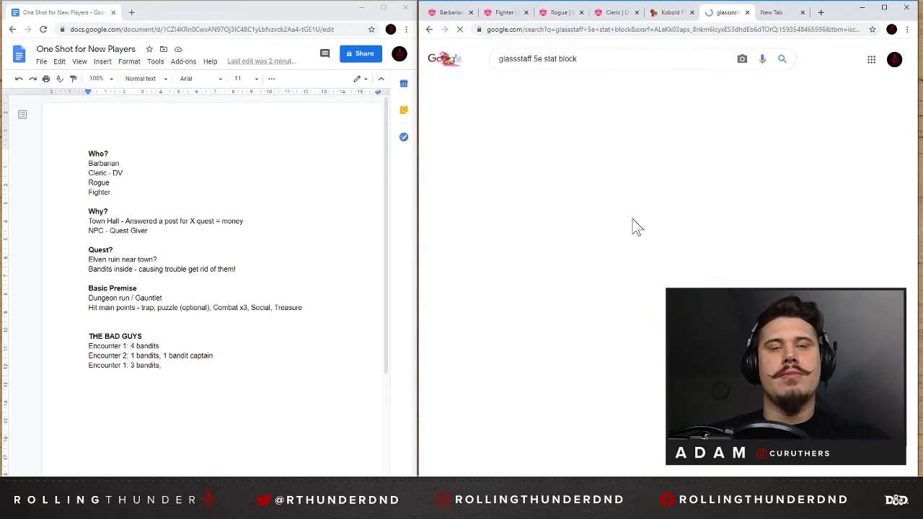
click(458, 183)
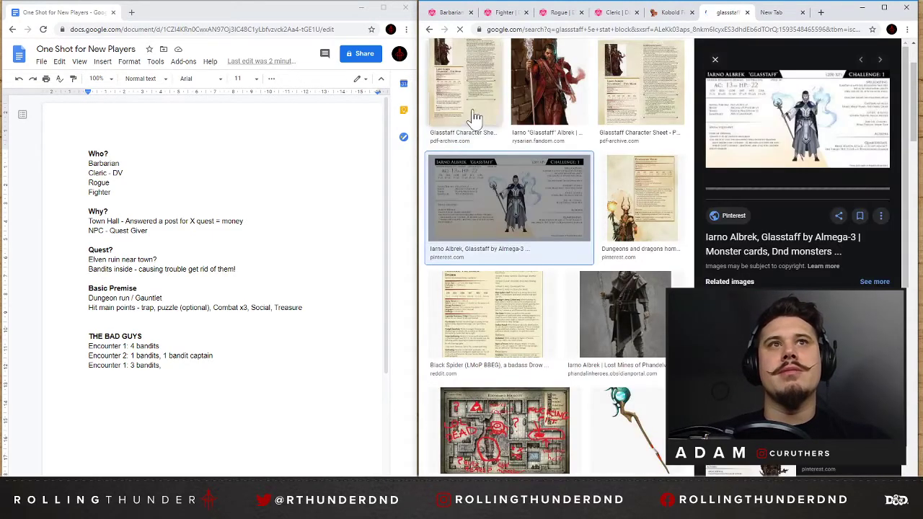
click(464, 113)
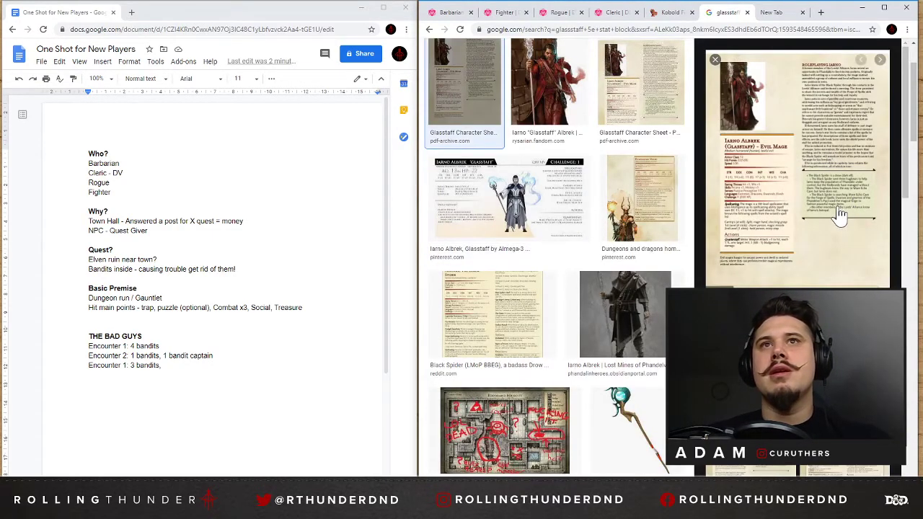
Return to Kobold Fight Club and search the Humanoid monsters for "evil mage" and "mage".
click(673, 13)
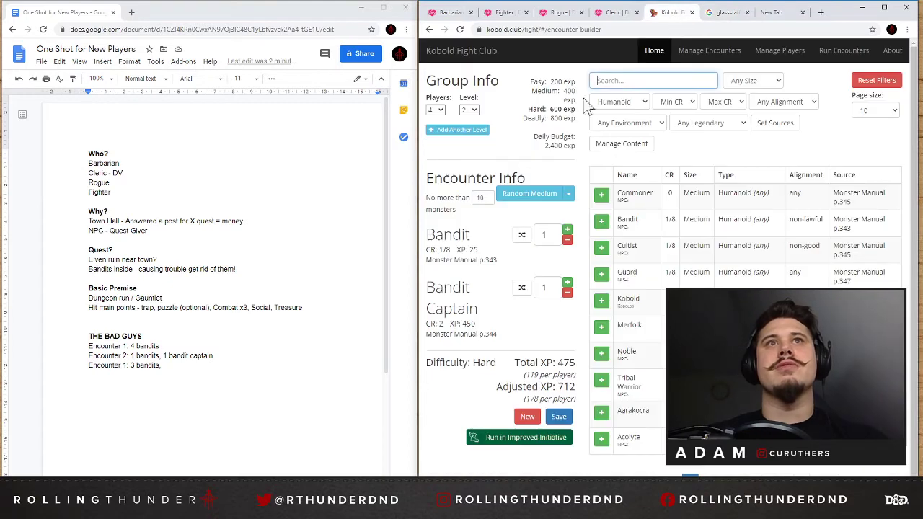
text(evil)
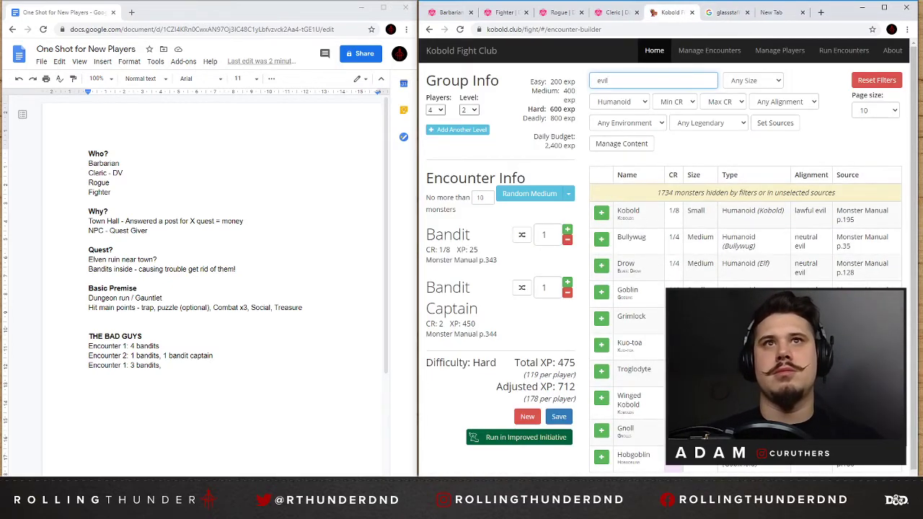
text( mage)
key(ctrl+a)
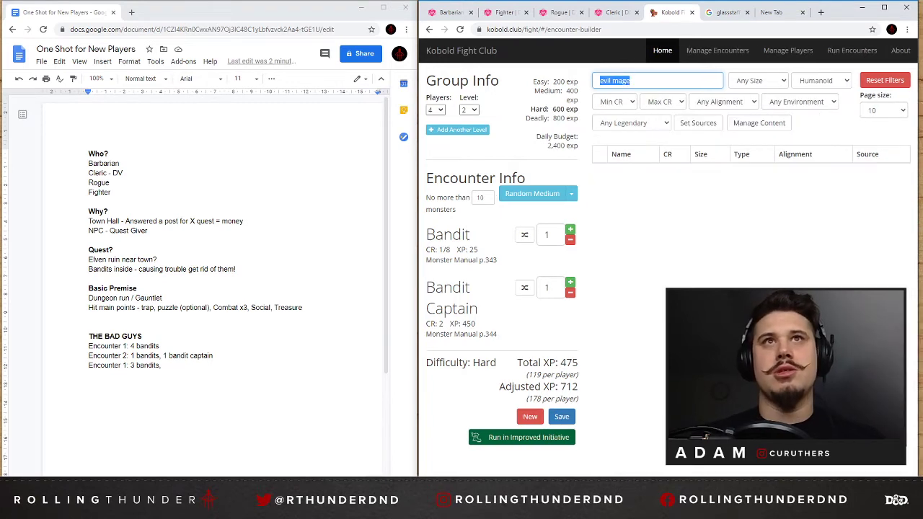
text(mage)
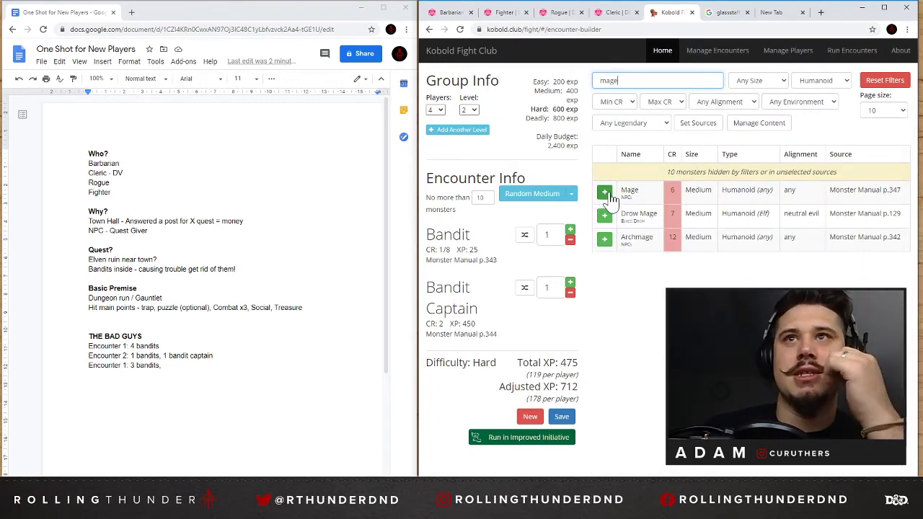
Set the monster type filter to Any Type and search the monsters for "evil" and "wiz".
click(815, 83)
click(814, 97)
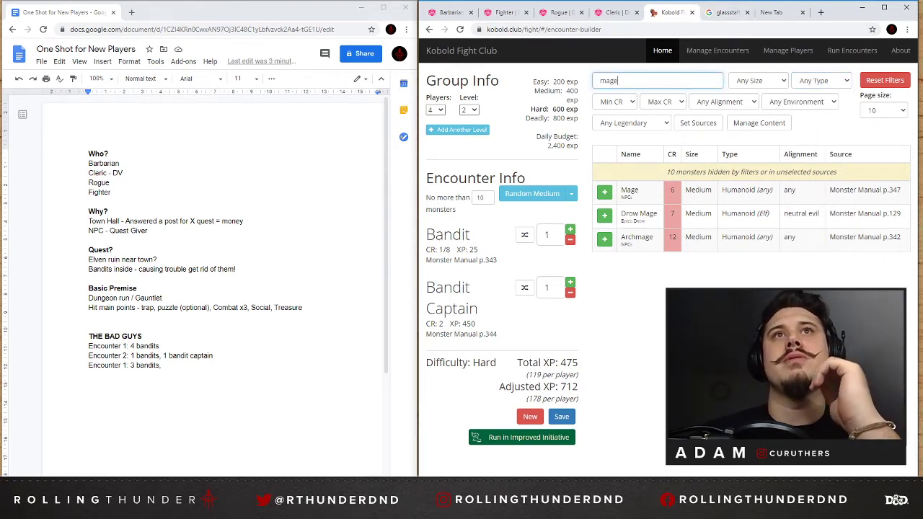
double_click(609, 81)
text(evil)
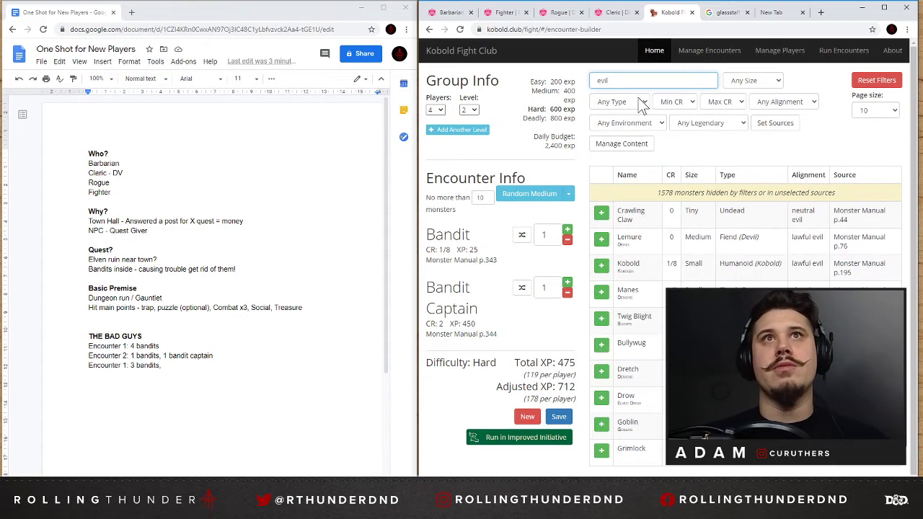
text( wiz)
key(ctrl+a)
text(wiz)
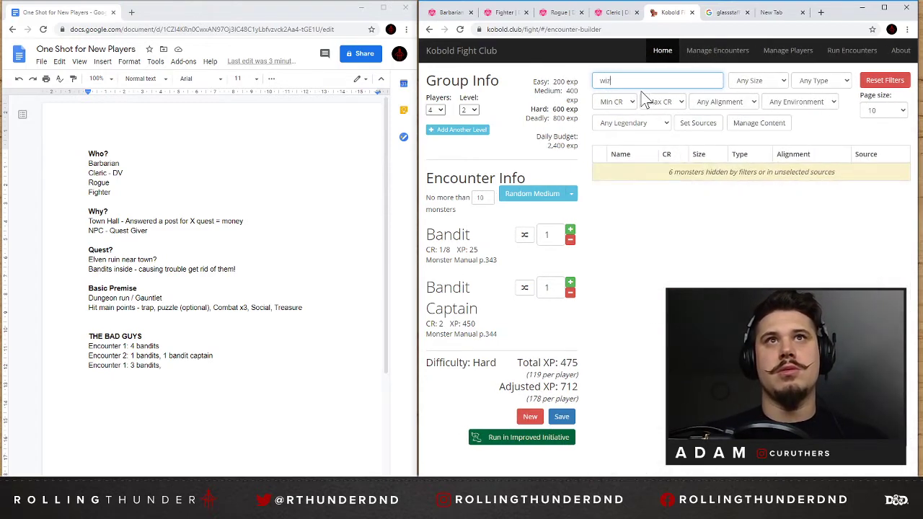
Replace the monster search text with "mag".
key(BackSpace)
key(BackSpace)
key(BackSpace)
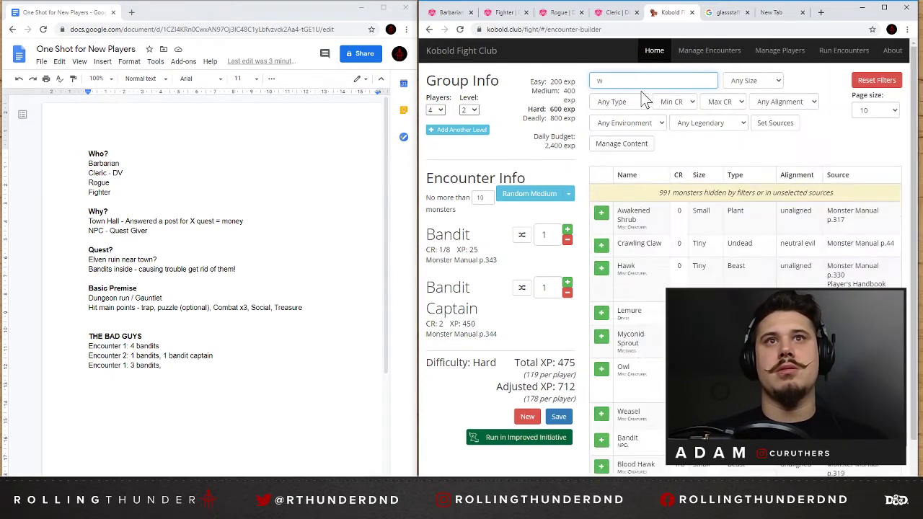
text(mag)
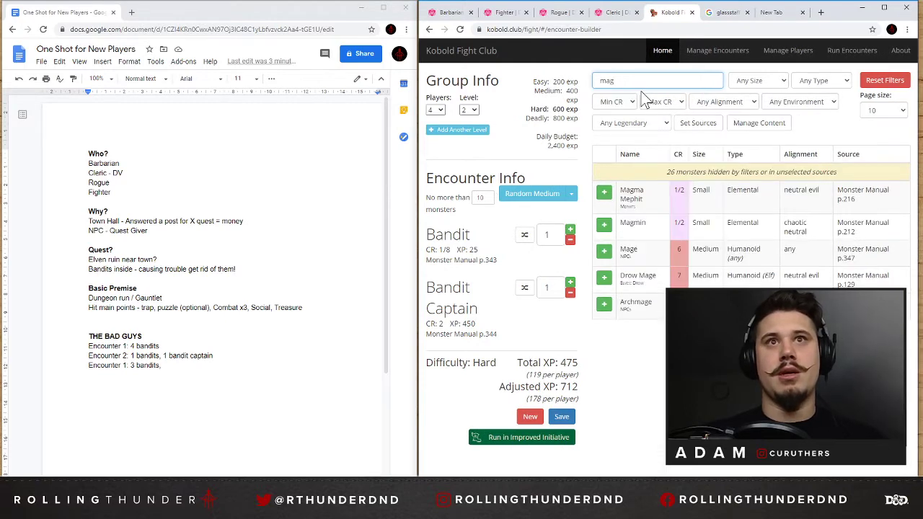
Clear the monster search text and return to the glassstaff image results to view the Glasstaff Character Sheet preview.
key(ctrl+a)
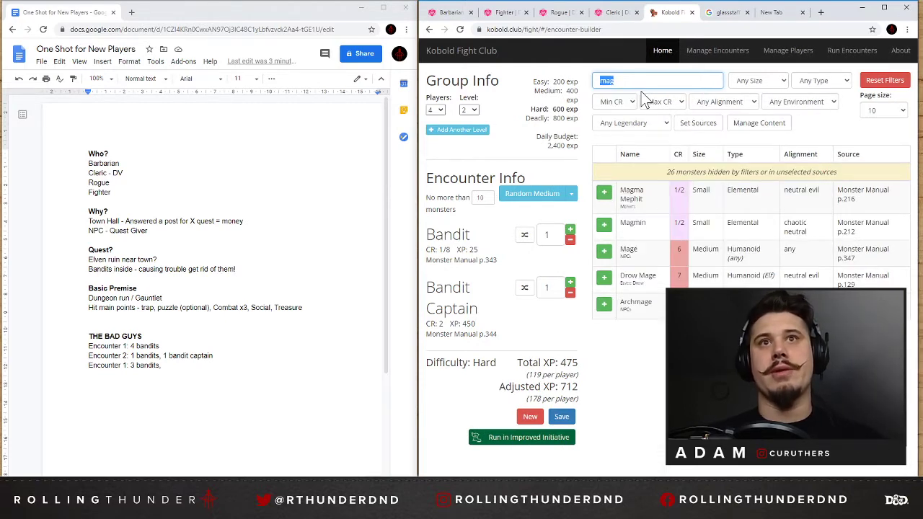
key(BackSpace)
click(742, 14)
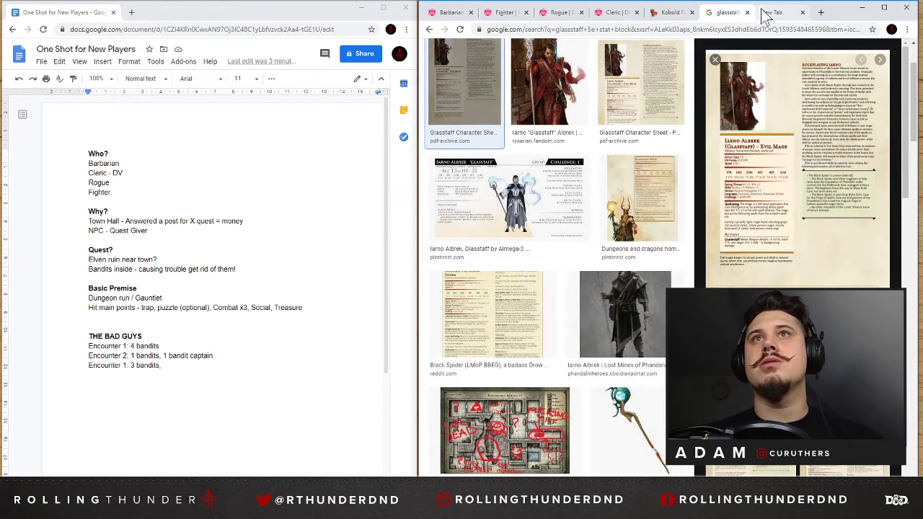
scroll(796, 166, down, 2)
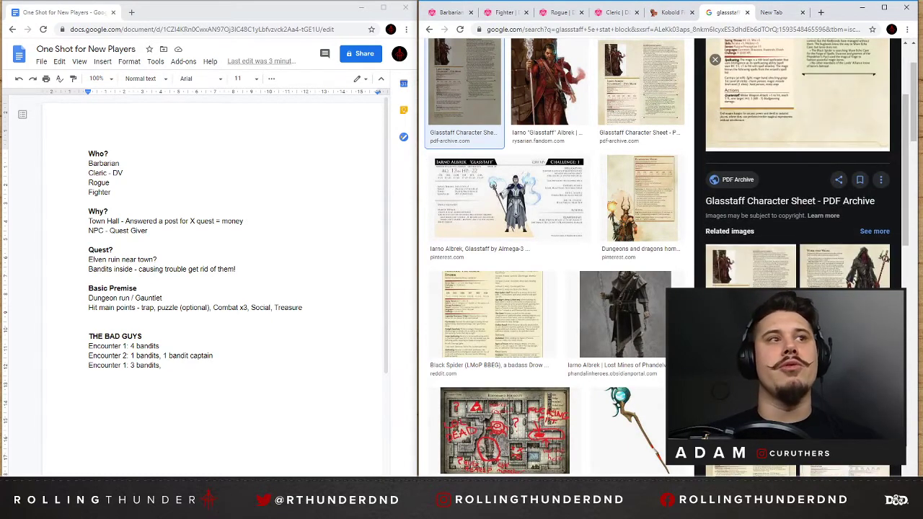
Bring up the Barbarian reference page and complete the third encounter line in the outline with "1 mage (boss)".
click(165, 366)
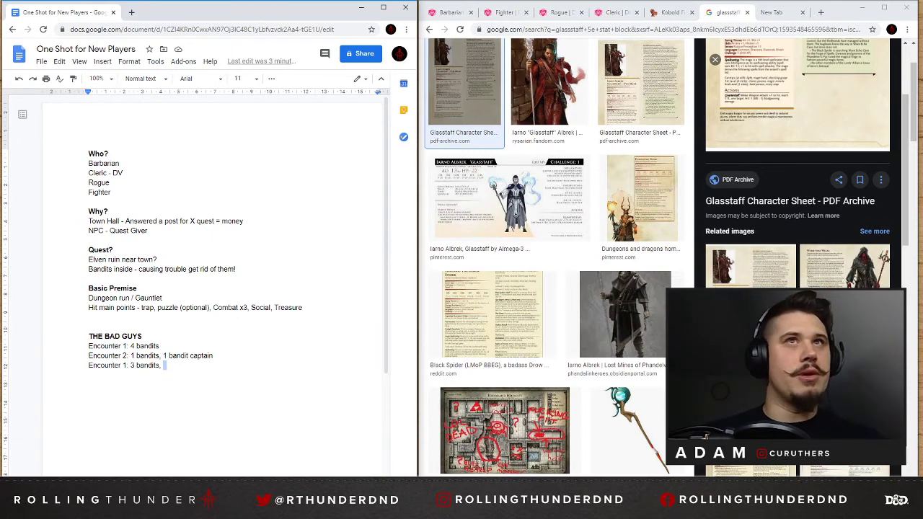
click(453, 13)
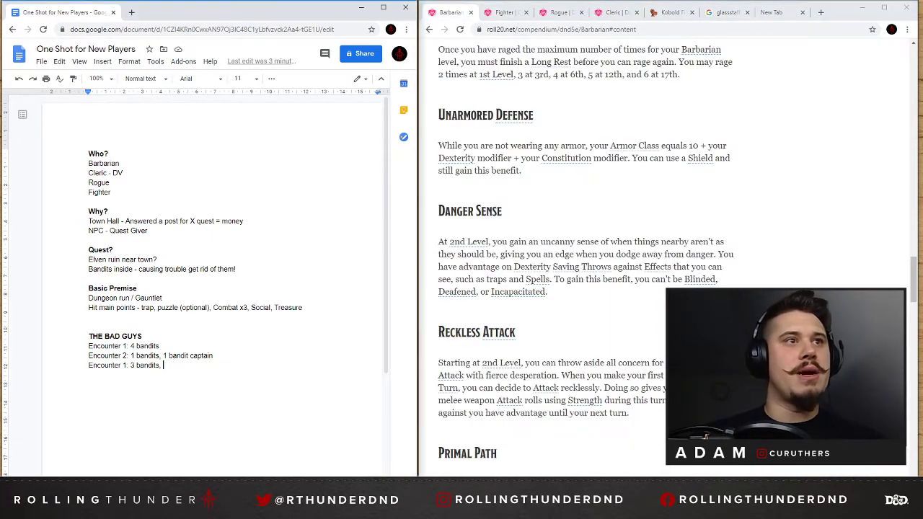
text(1)
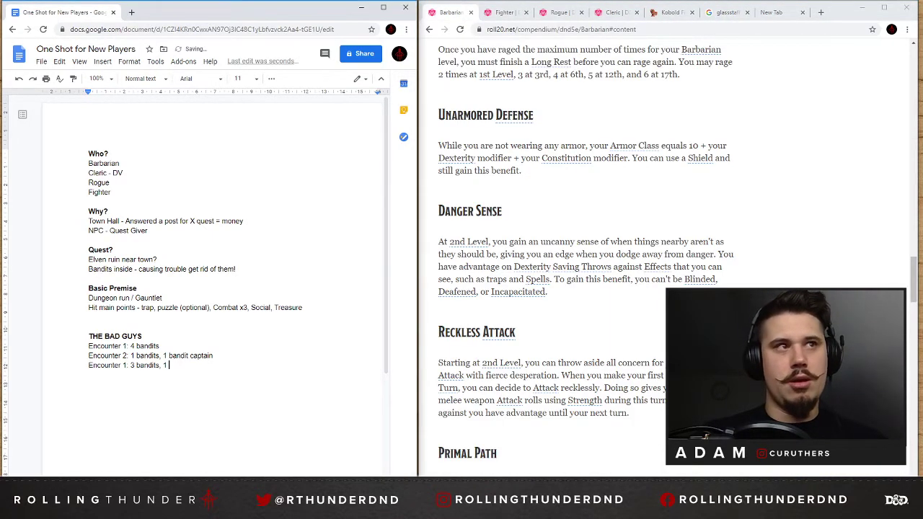
text( mage (b)
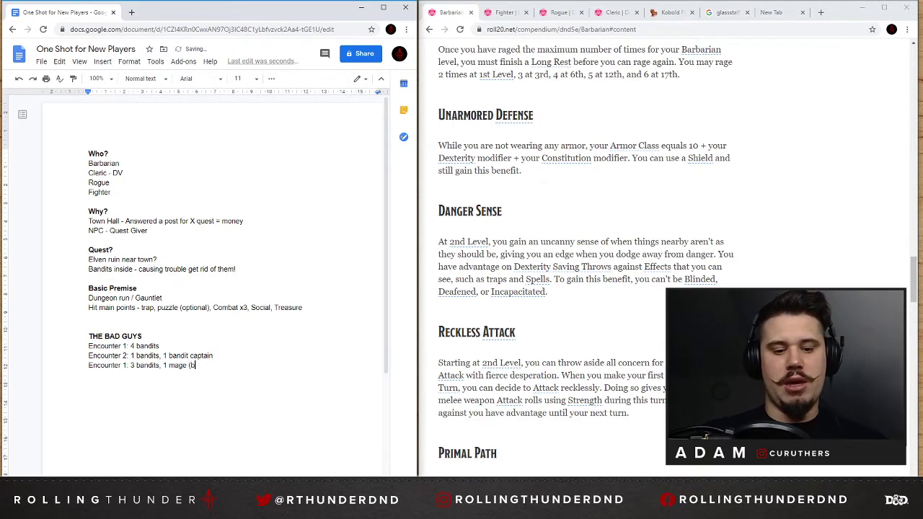
text(oss)
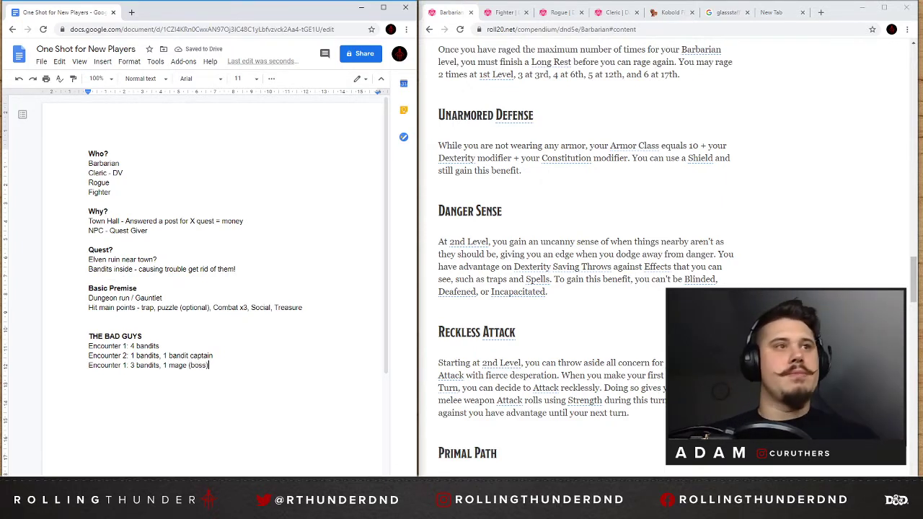
Add a bold "Agenda -" heading below the encounter list, separated by a blank line.
key(Return)
key(Return)
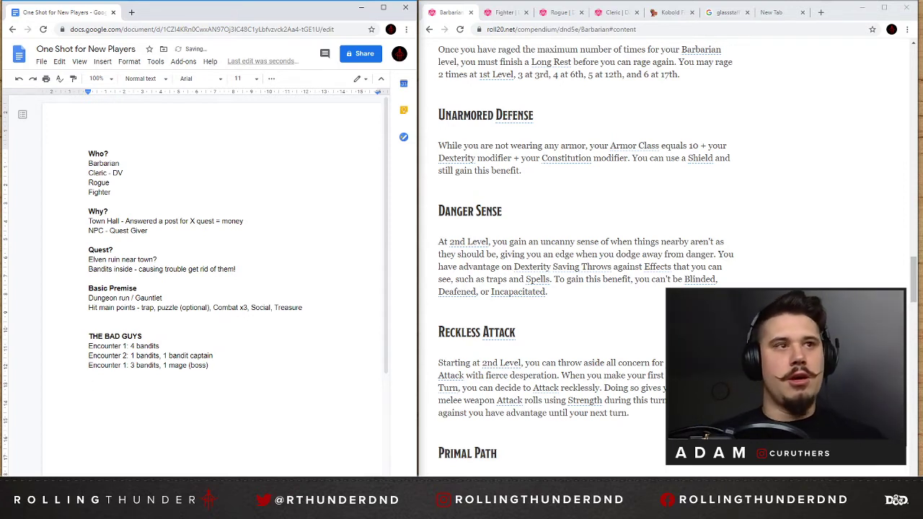
key(Return)
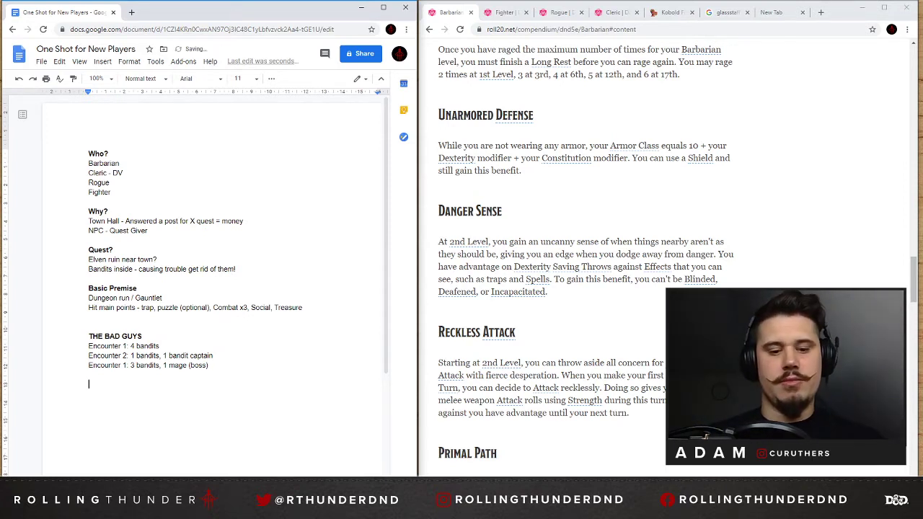
text(Agenda -)
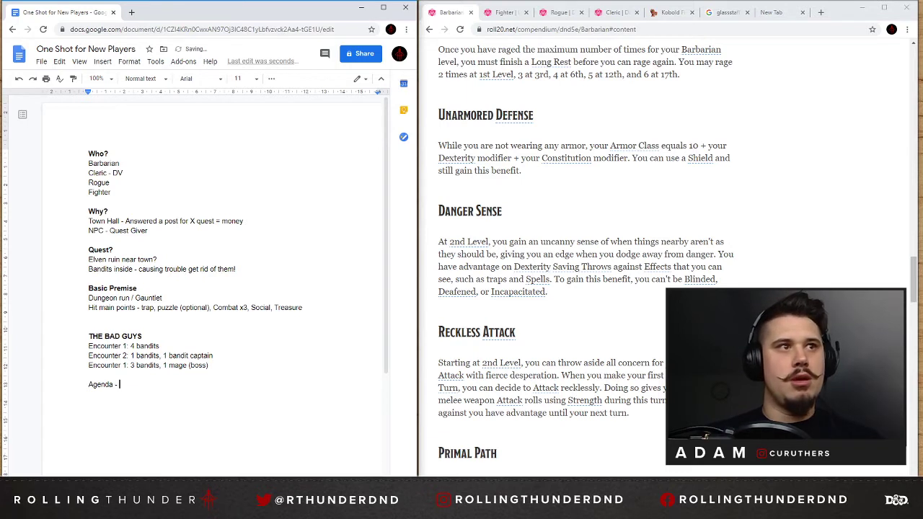
key(ctrl+shift+Left)
key(ctrl+shift+Left)
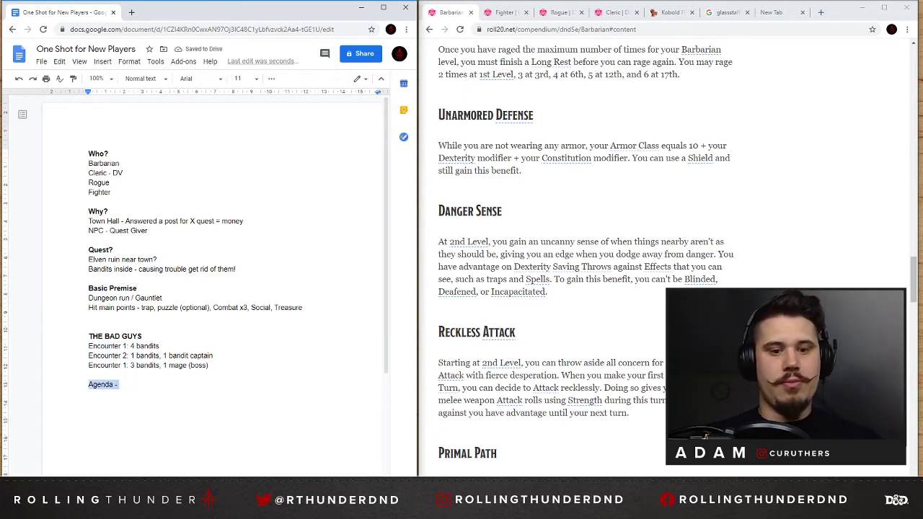
key(ctrl+b)
key(Right)
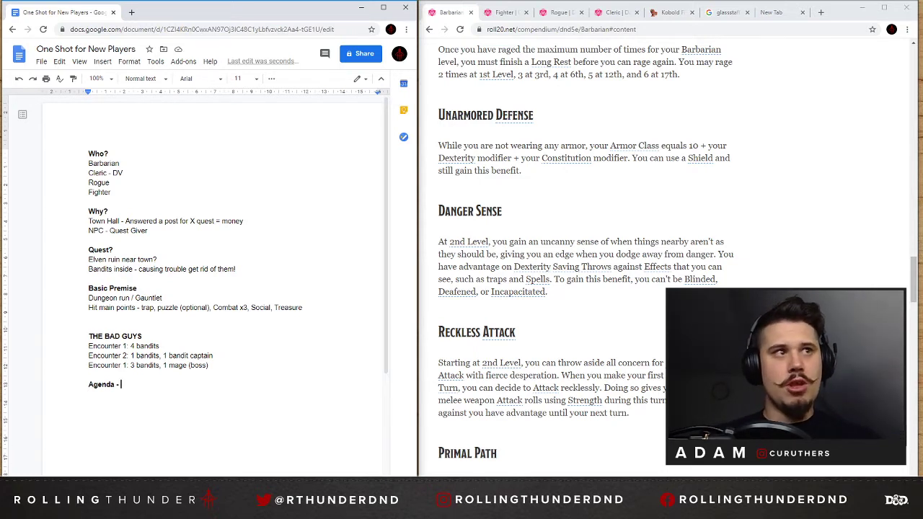
Add the first agenda item "1 - Money! Raiding local area" in regular, non-bold text.
key(Return)
text(1)
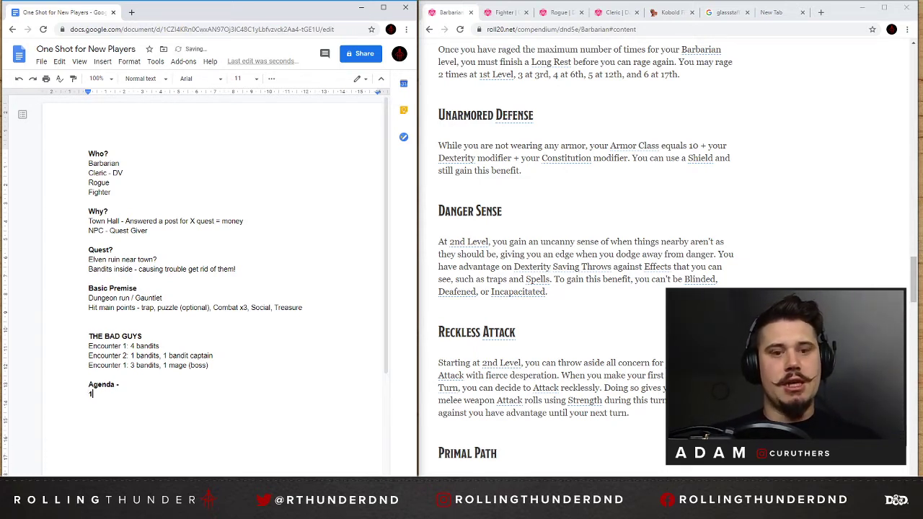
text( - Money!)
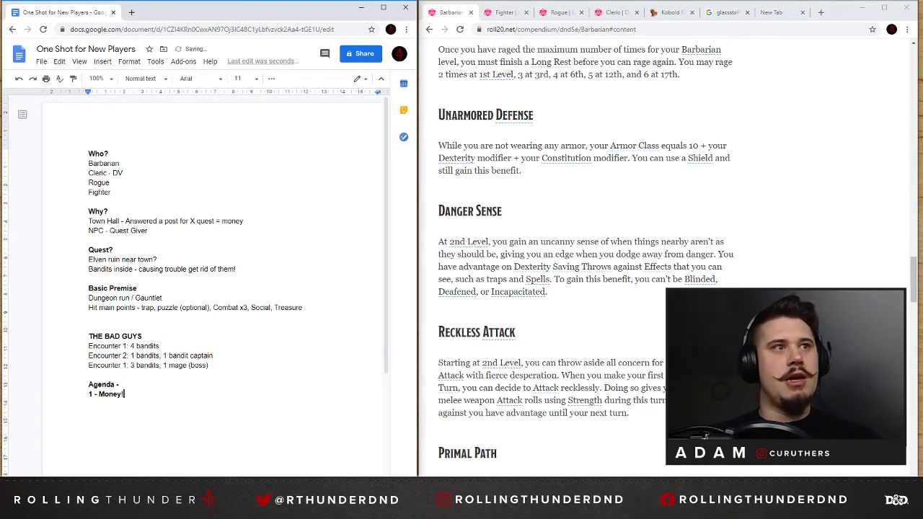
key(shift+Home)
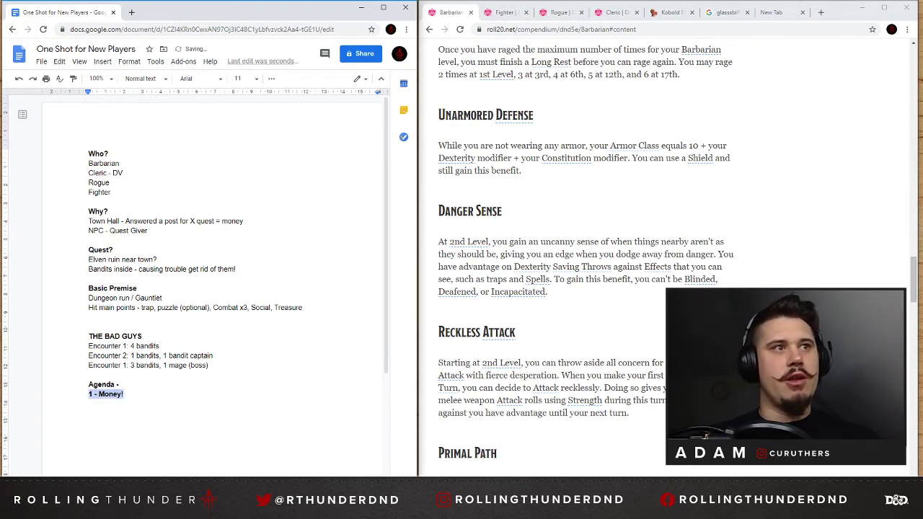
key(ctrl+b)
key(Right)
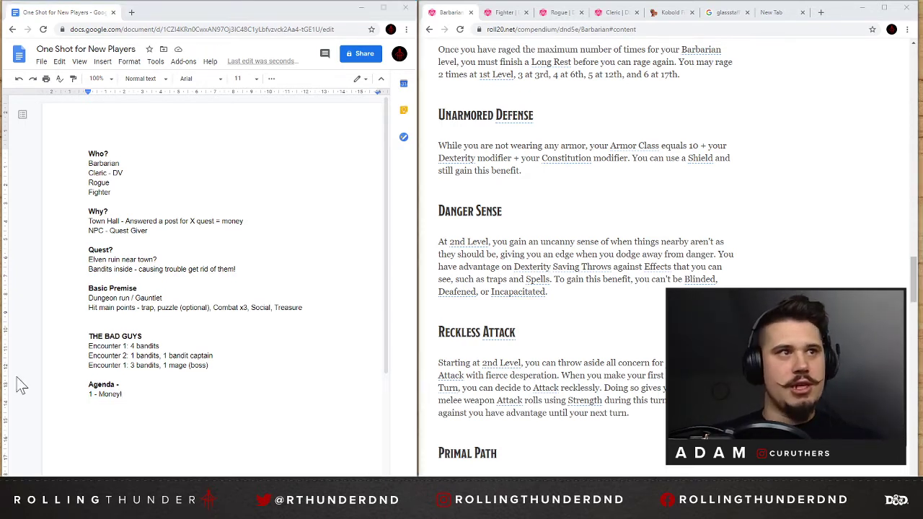
key(alt+Tab)
text(Raiding )
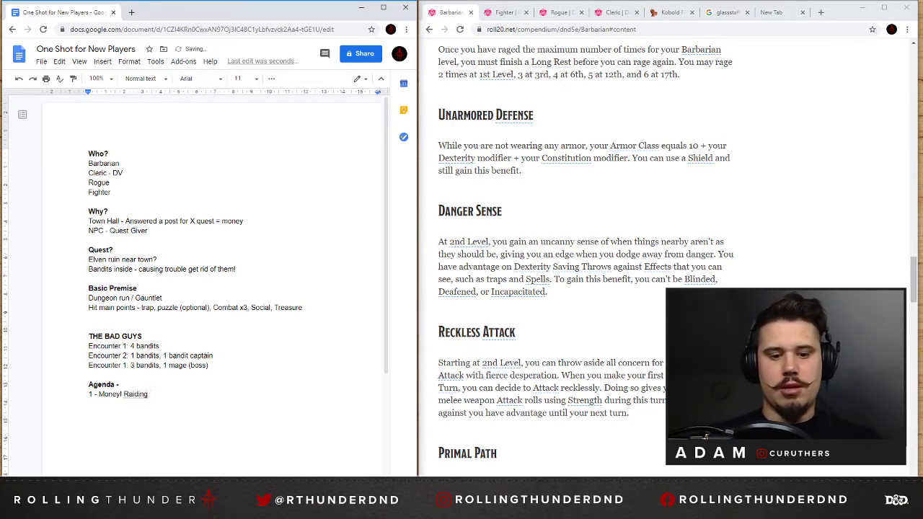
text(local area )
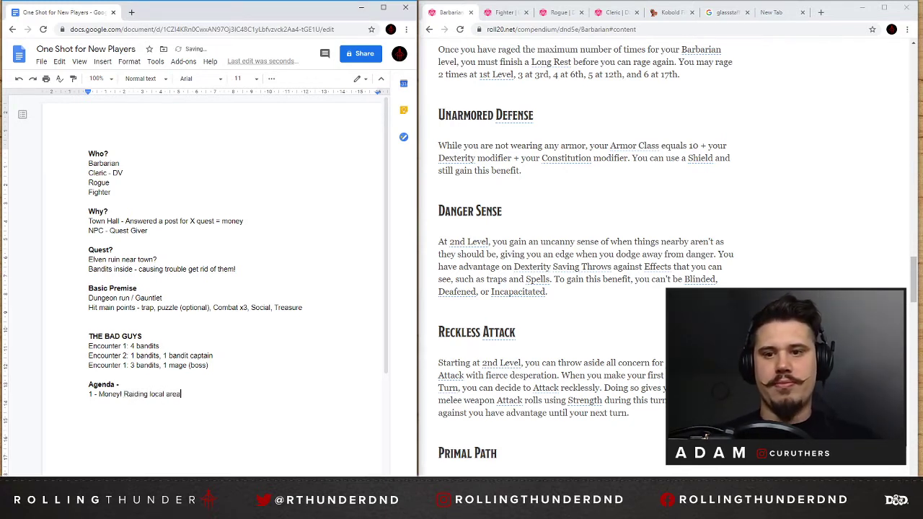
text(2)
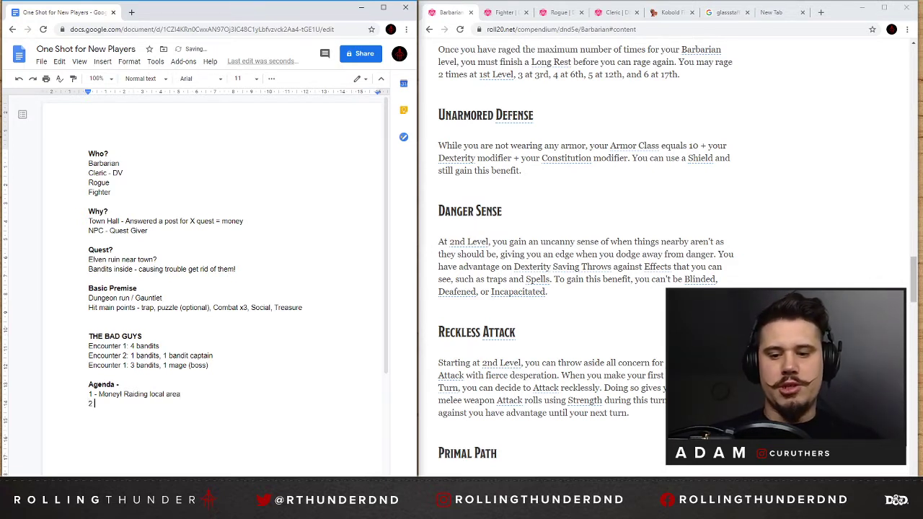
text( - Mage )
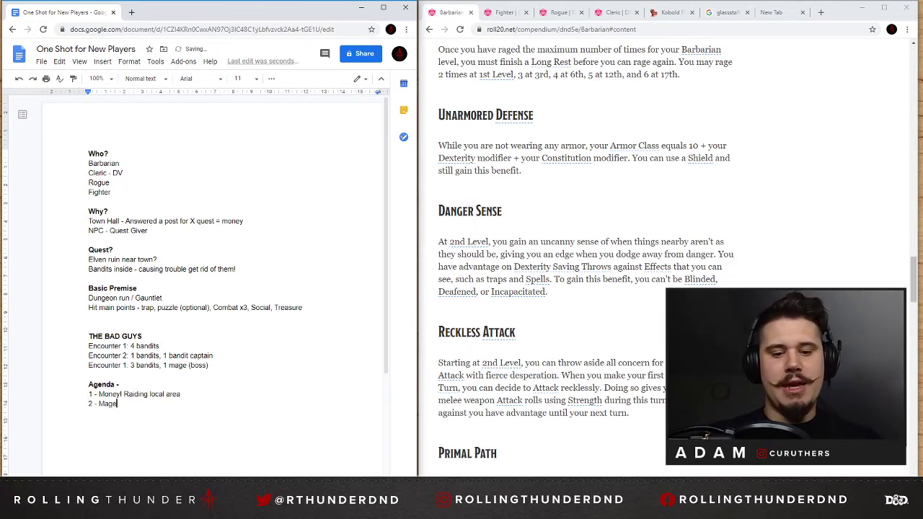
text(trying to)
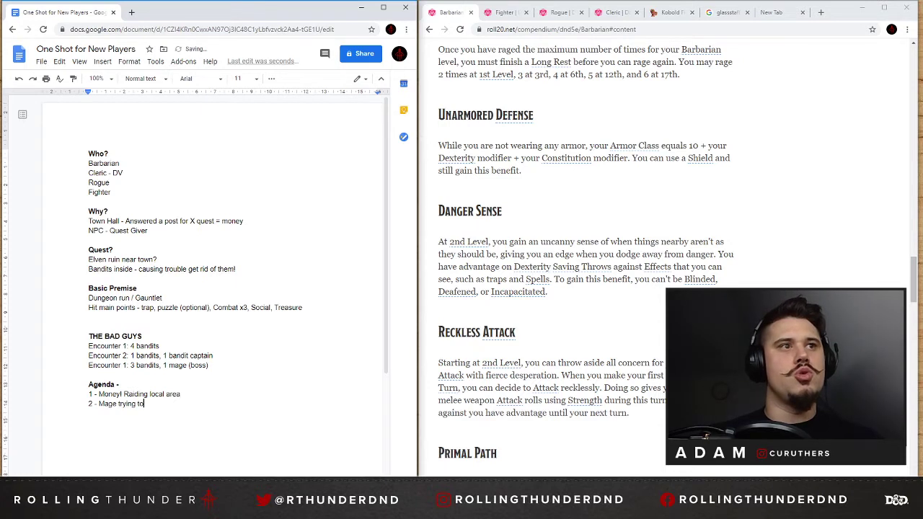
text( unlock hid)
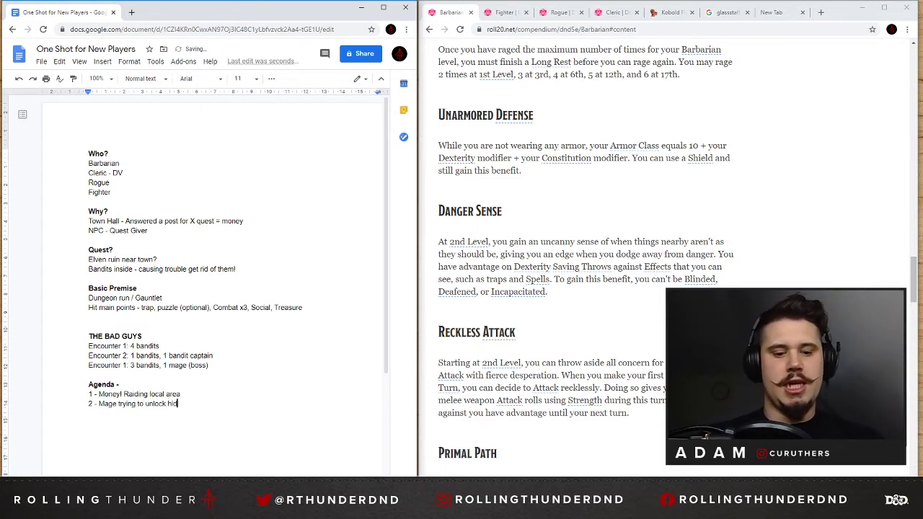
text(den secret of riuon)
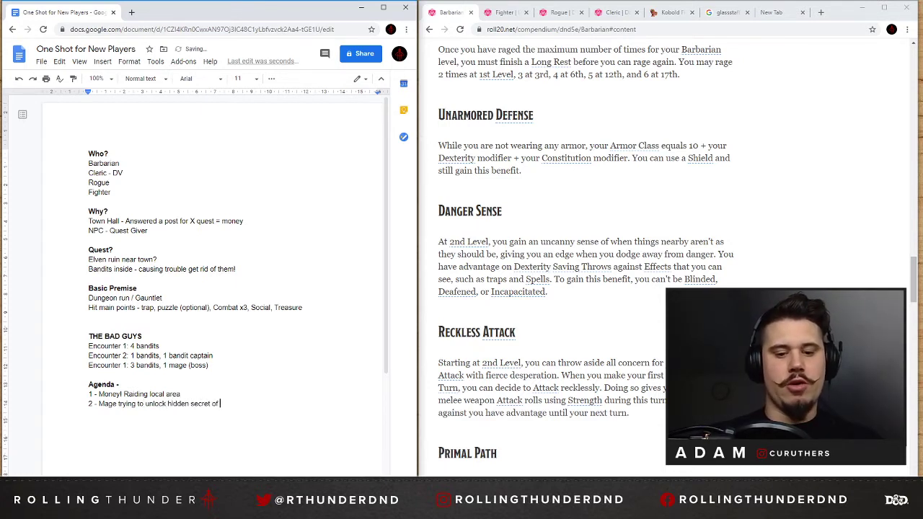
Add the second agenda item "2 - Mage trying to unlock hidden secret of ruins.".
key(BackSpace)
key(BackSpace)
key(BackSpace)
key(BackSpace)
text(uins)
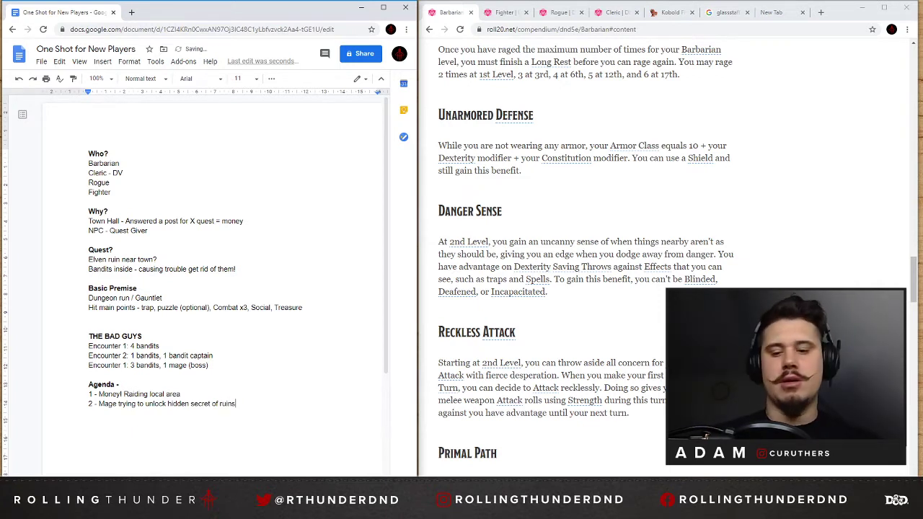
text(.)
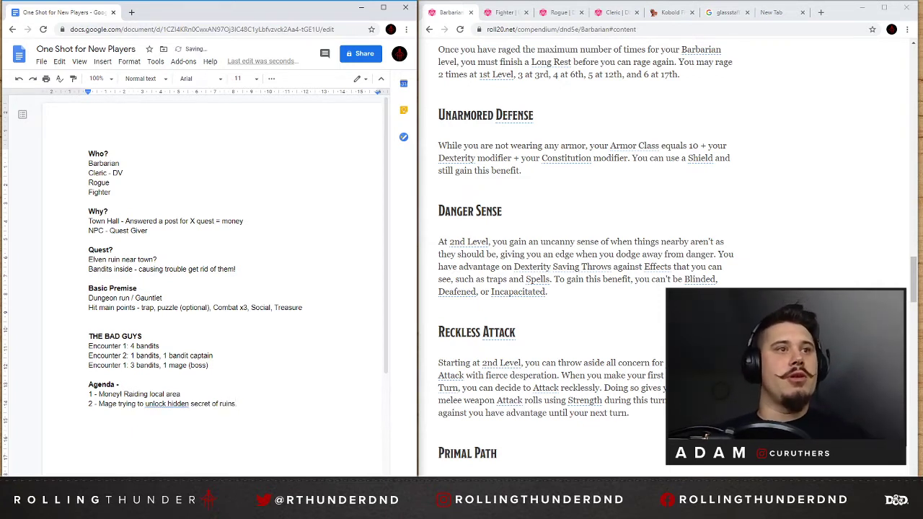
Correct the flagged wording in the second agenda item to "unlock the hidden".
click(183, 403)
click(182, 394)
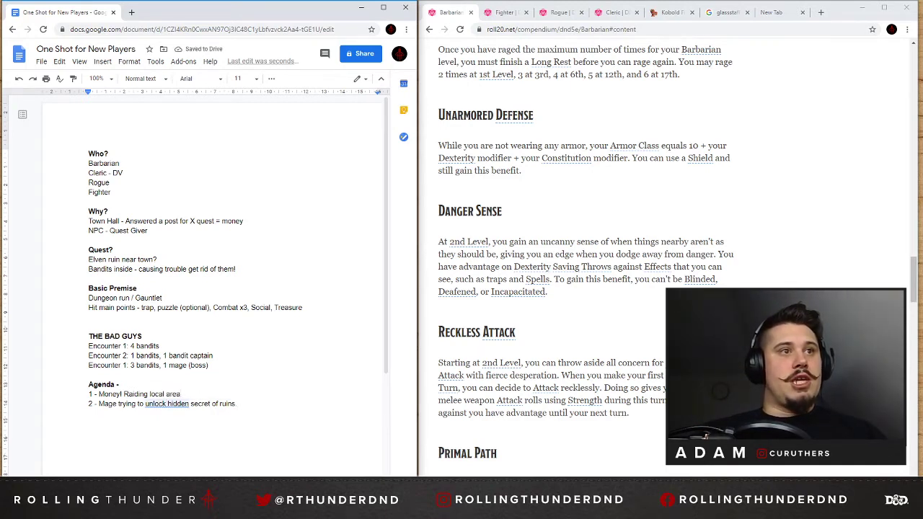
click(173, 403)
click(170, 386)
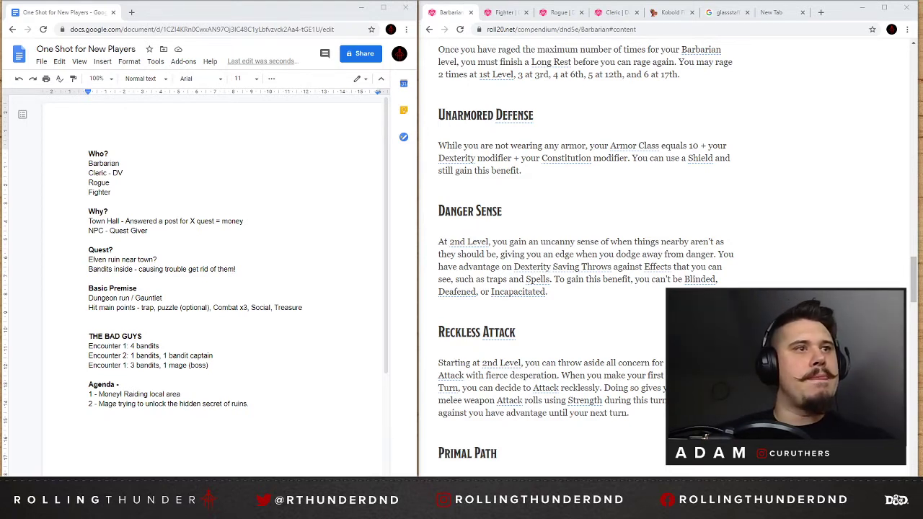
Extend the first agenda item with ". Treasure Horde at the end".
click(250, 404)
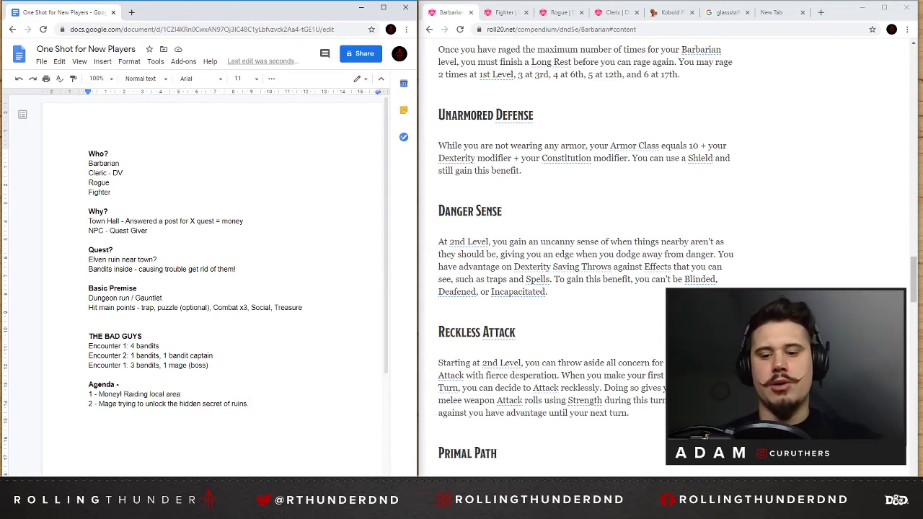
text(. Treasure)
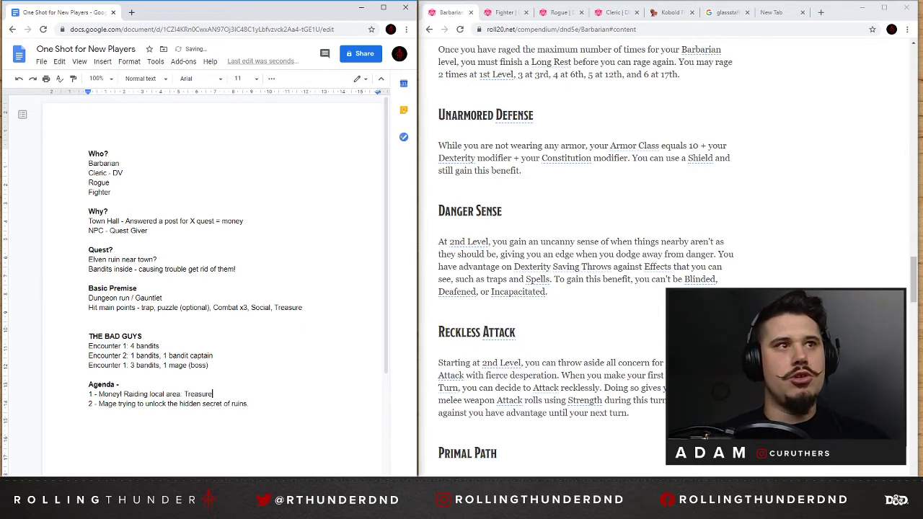
text( Horse at)
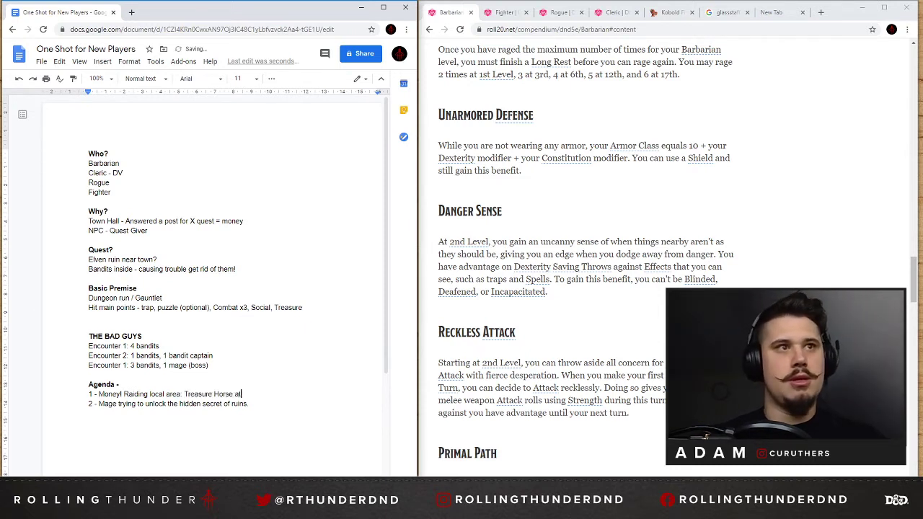
key(BackSpace)
key(BackSpace)
key(BackSpace)
key(BackSpace)
key(BackSpace)
text(de )
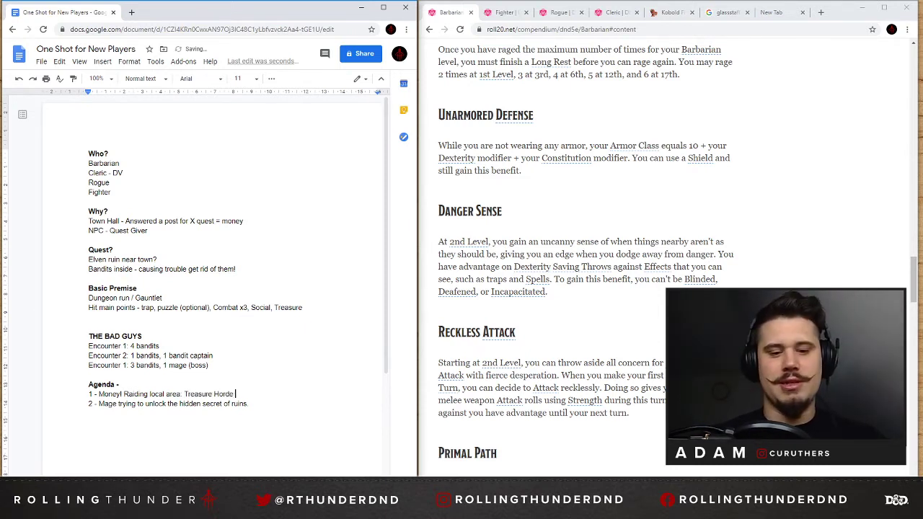
text(at the end)
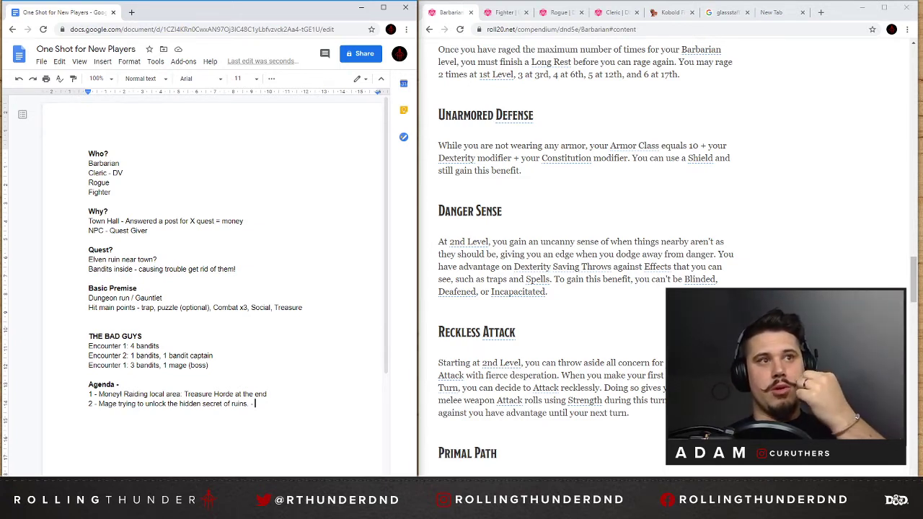
Extend the second agenda item with "Key hidden in puzzle room 1".
text(Ke)
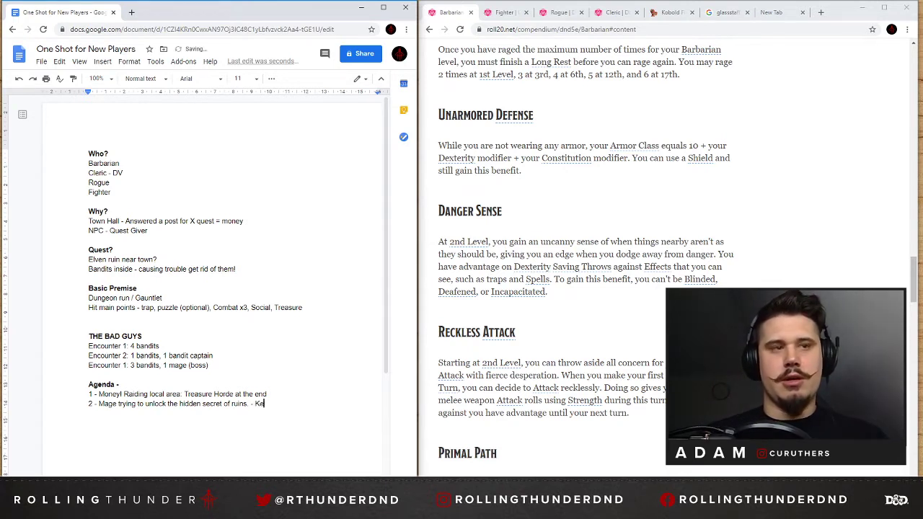
text(y hidden in)
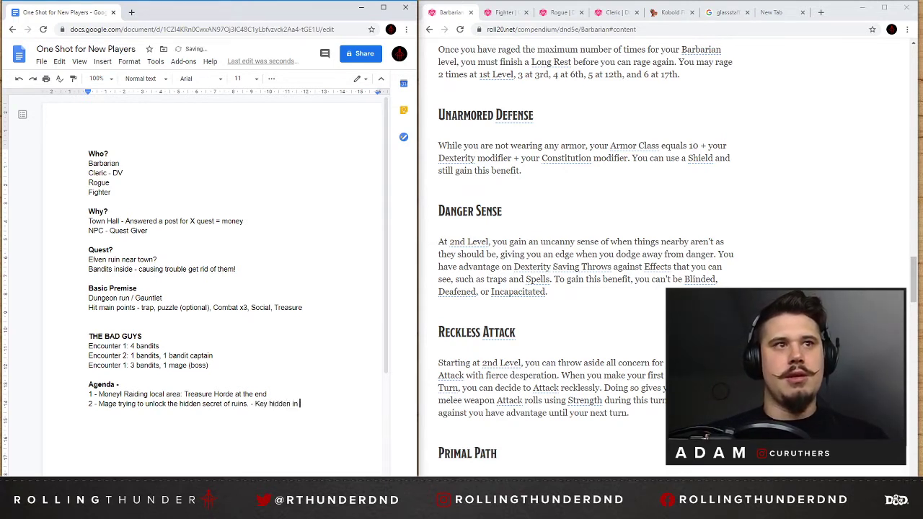
text( puzzle room)
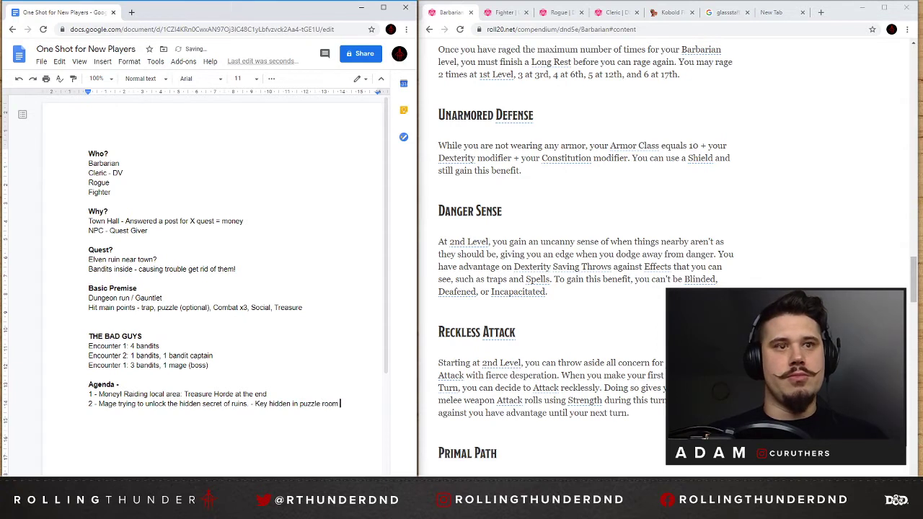
text( 1)
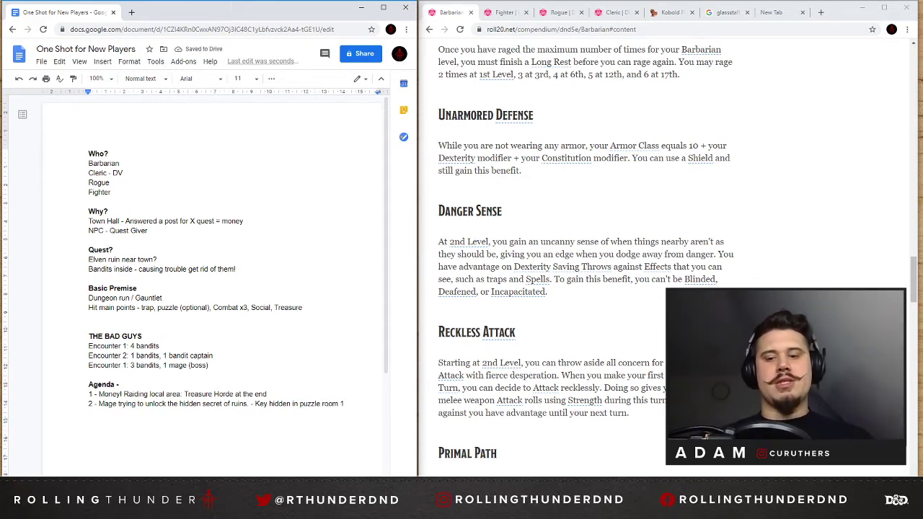
Add an indented line "What's the secret?" under the second agenda item, accepting the suggested apostrophe correction.
key(Return)
key(Tab)
text(What)
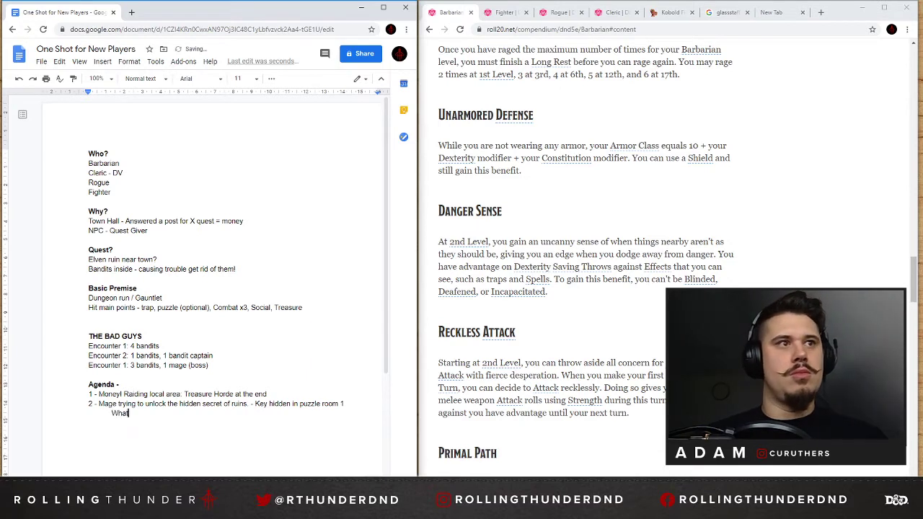
text(s inside)
key(BackSpace)
key(BackSpace)
key(BackSpace)
key(BackSpace)
key(BackSpace)
key(BackSpace)
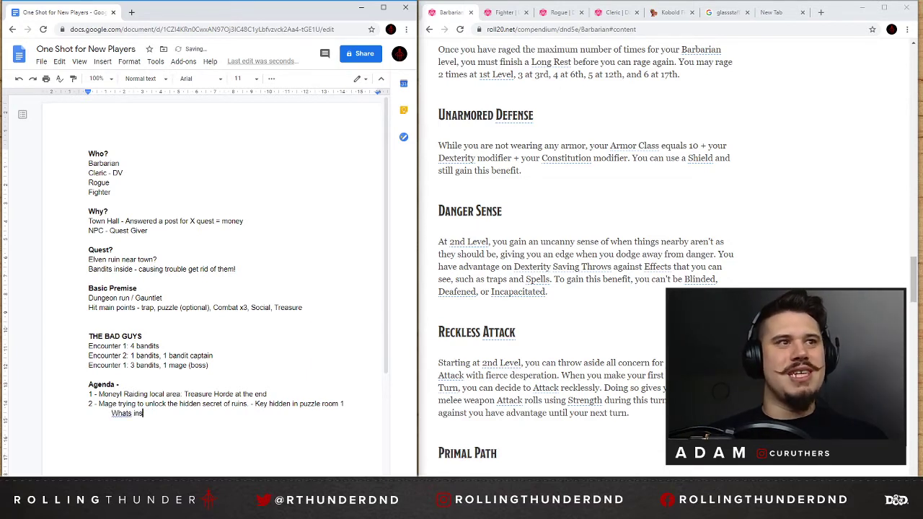
text(the secret?)
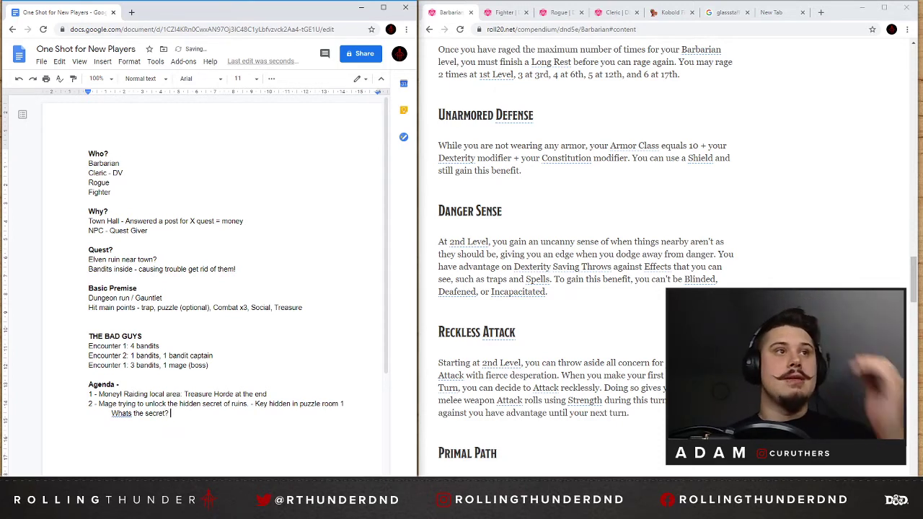
click(122, 413)
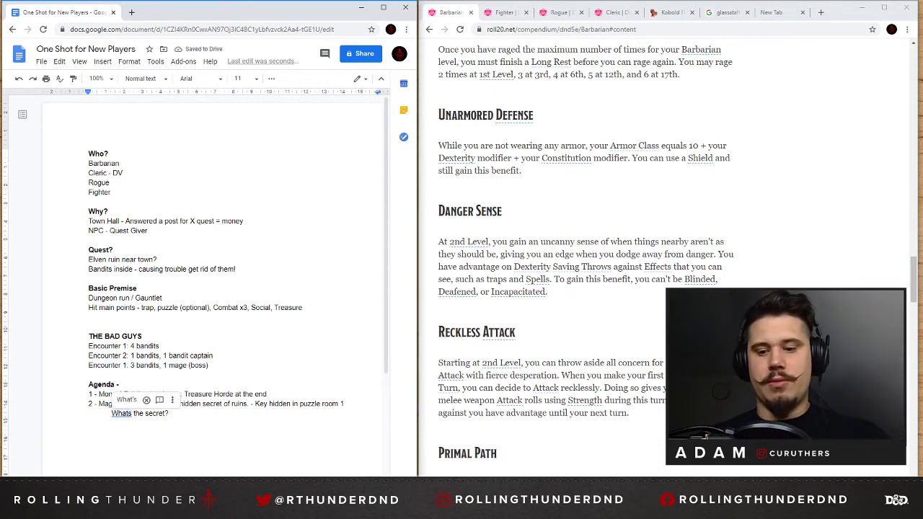
click(127, 399)
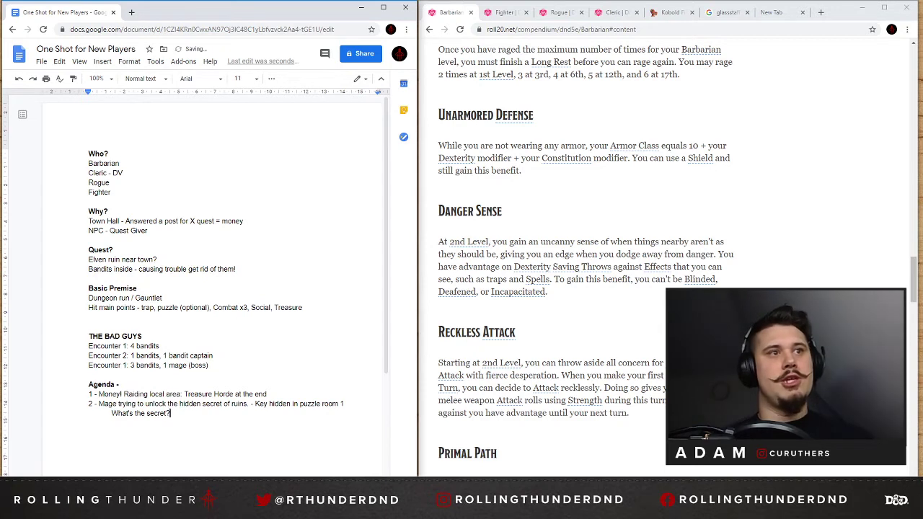
Make the "What's the secret?" line and the agenda item numbers 1 and 2 bold.
drag(170, 413, 111, 413)
key(ctrl+b)
click(90, 404)
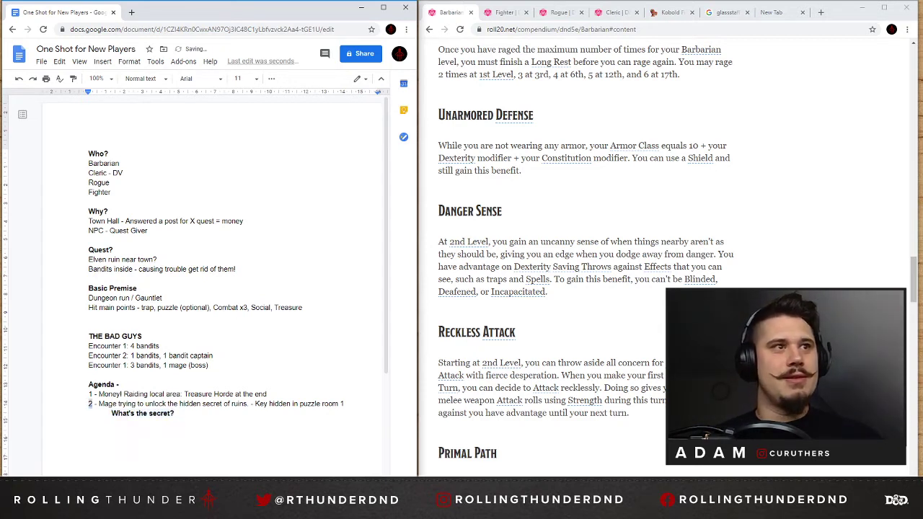
double_click(90, 394)
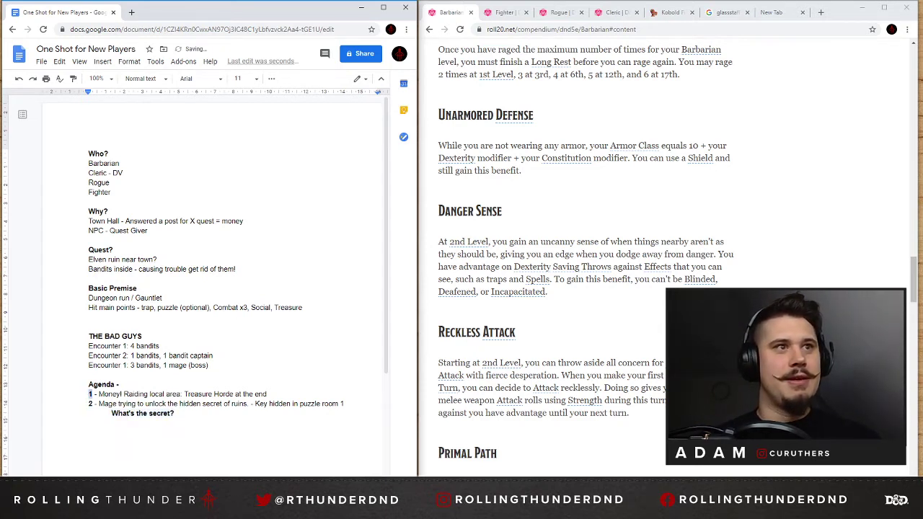
click(176, 413)
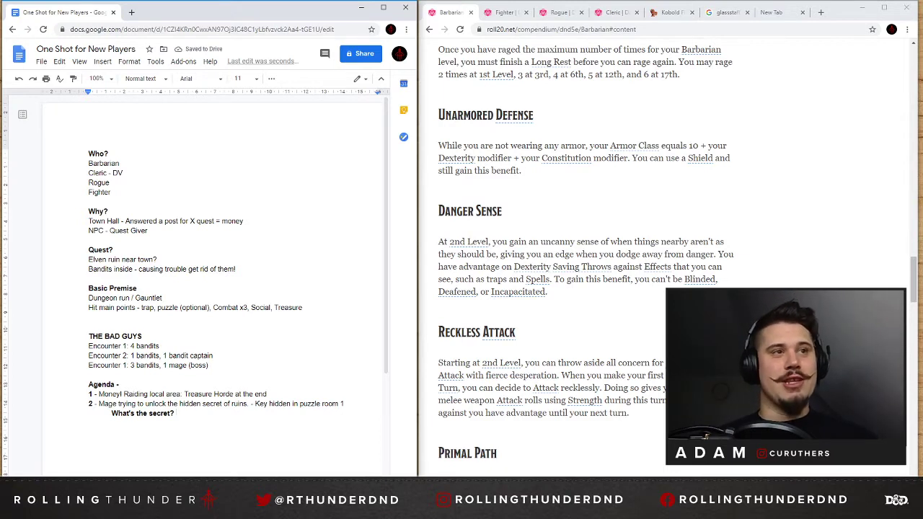
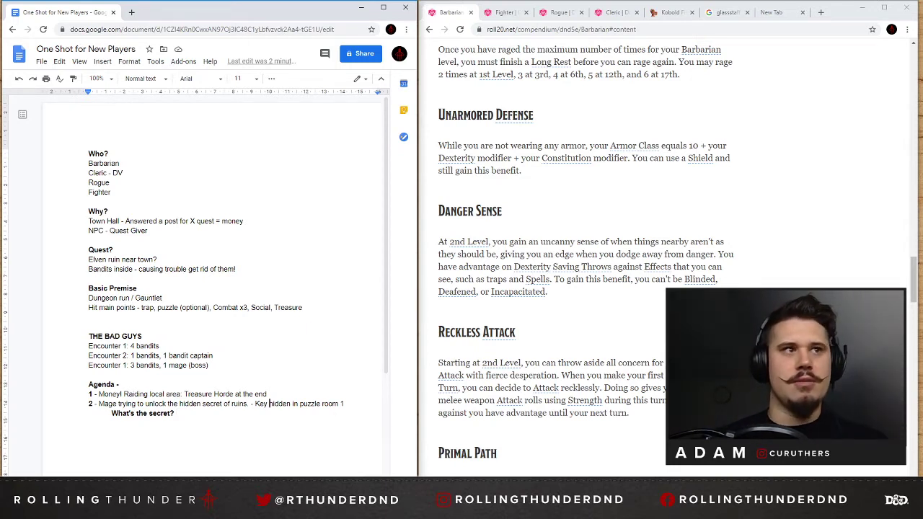
Add an indented line "Key = stone shape of some kind with symbols" directly under the second agenda item.
click(345, 404)
key(Return)
key(Tab)
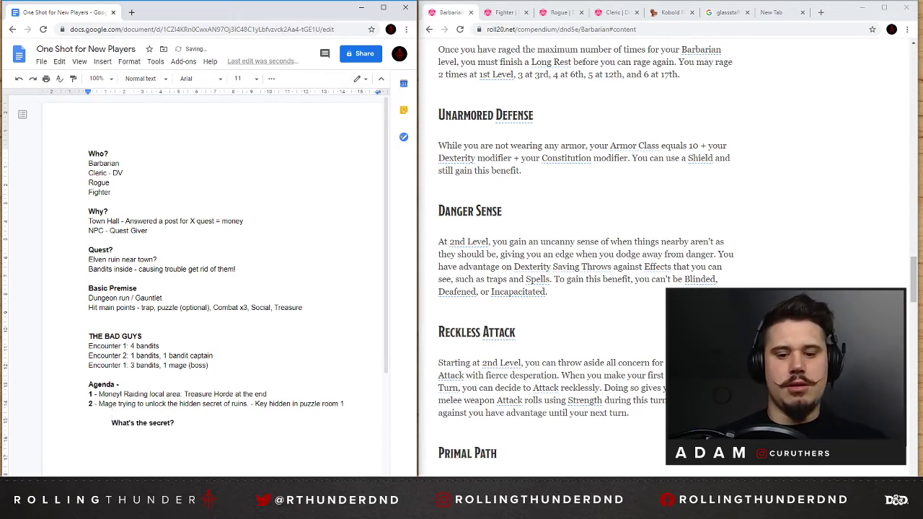
text(Key = sto)
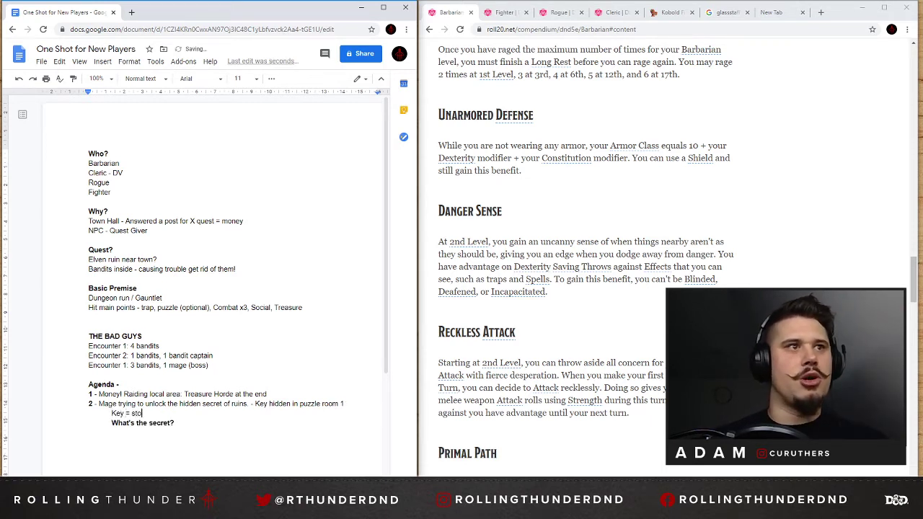
text(ne shape)
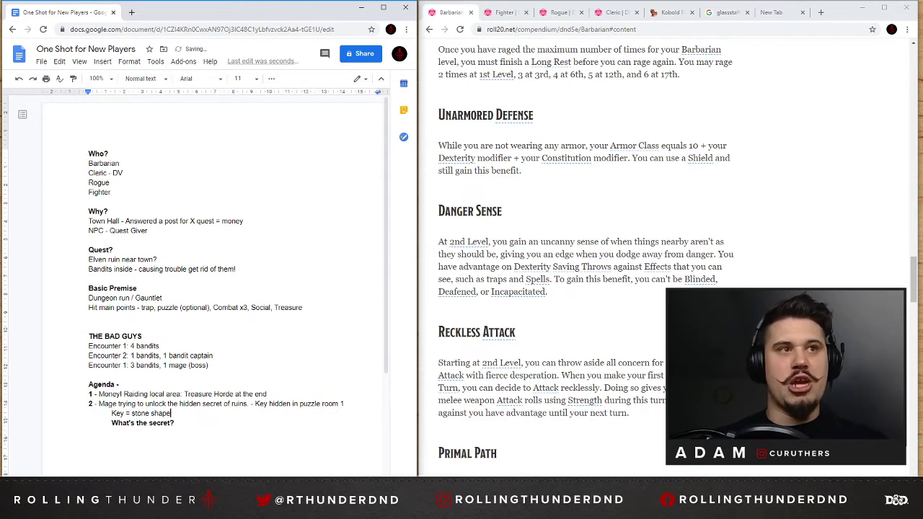
text( of )
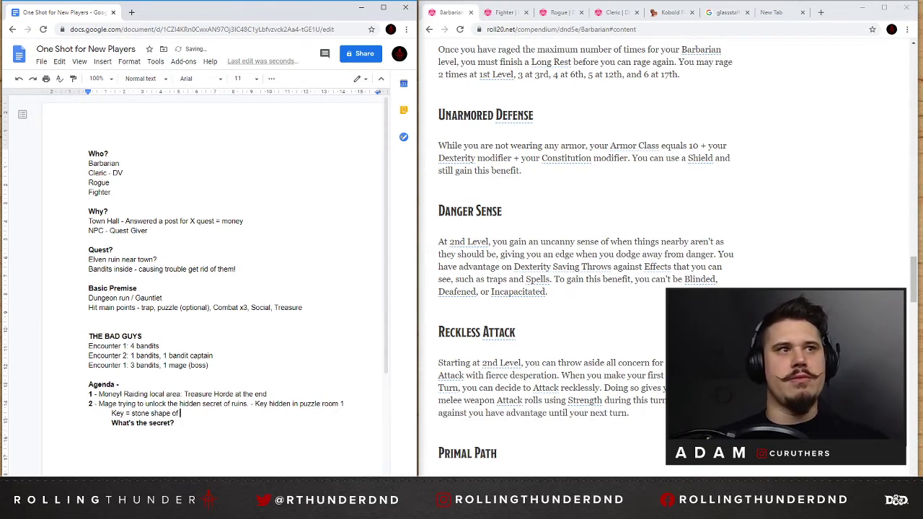
text(some kind)
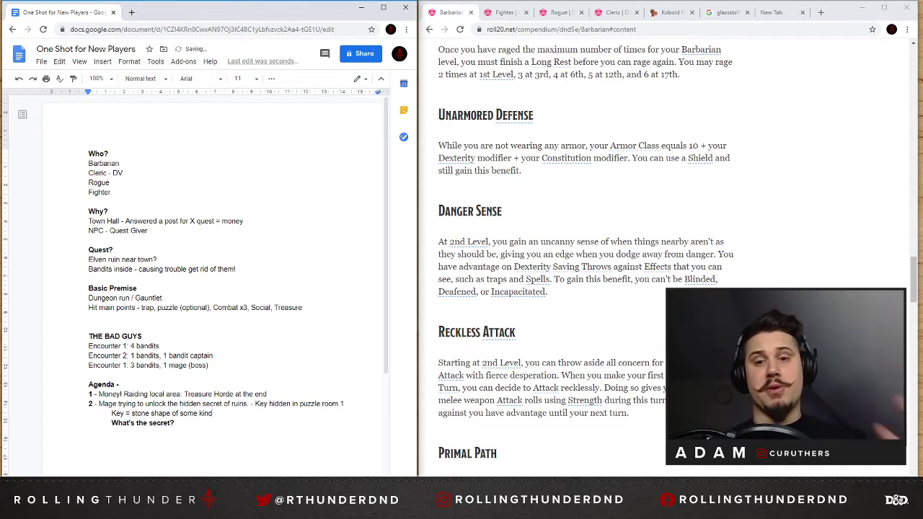
text( wi)
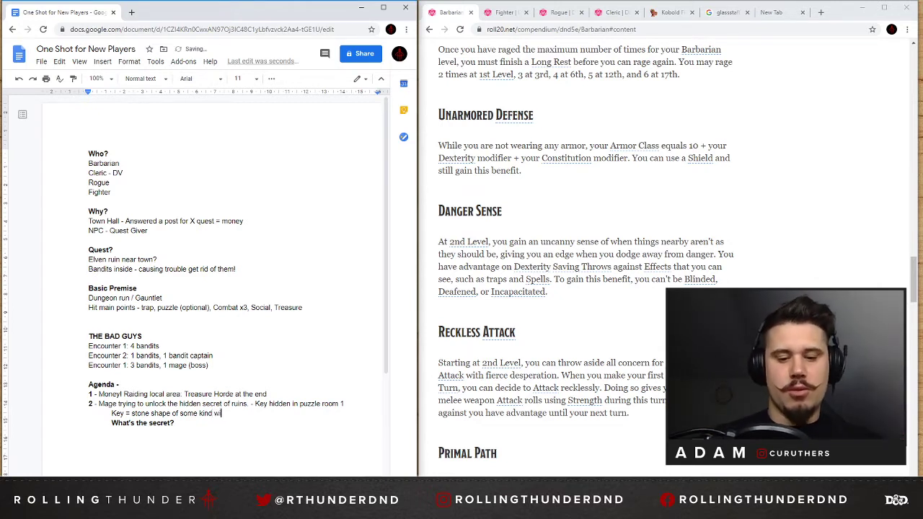
text(th symbols)
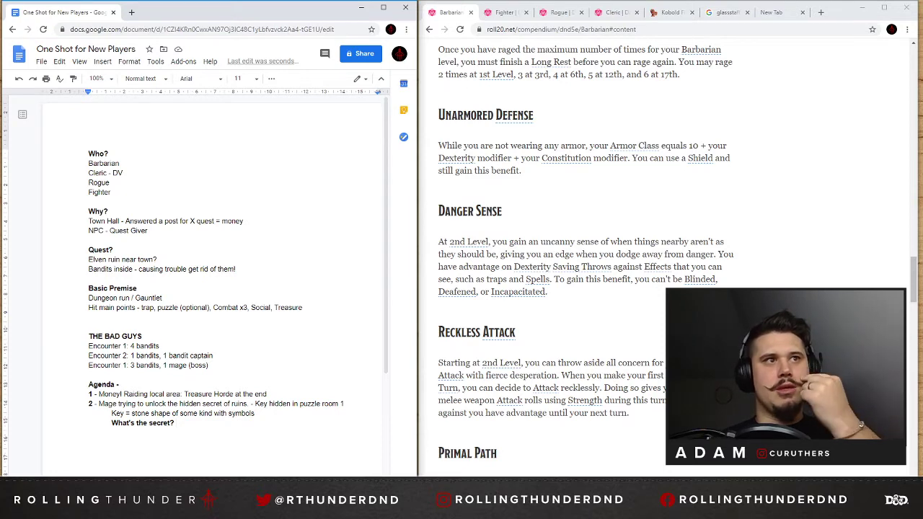
Add a bold heading "The Gang" below the "What's the secret?" line, separated by a blank line.
scroll(217, 289, down, 2)
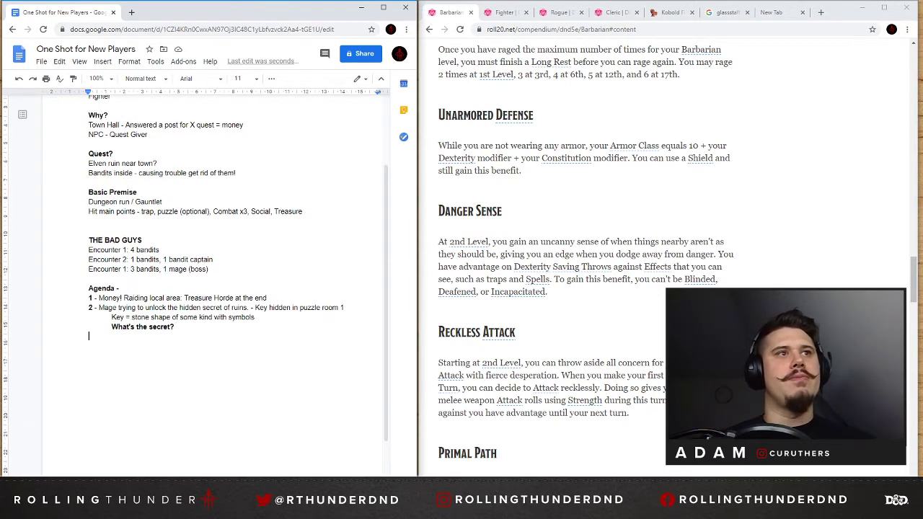
key(Return)
key(Return)
text(The )
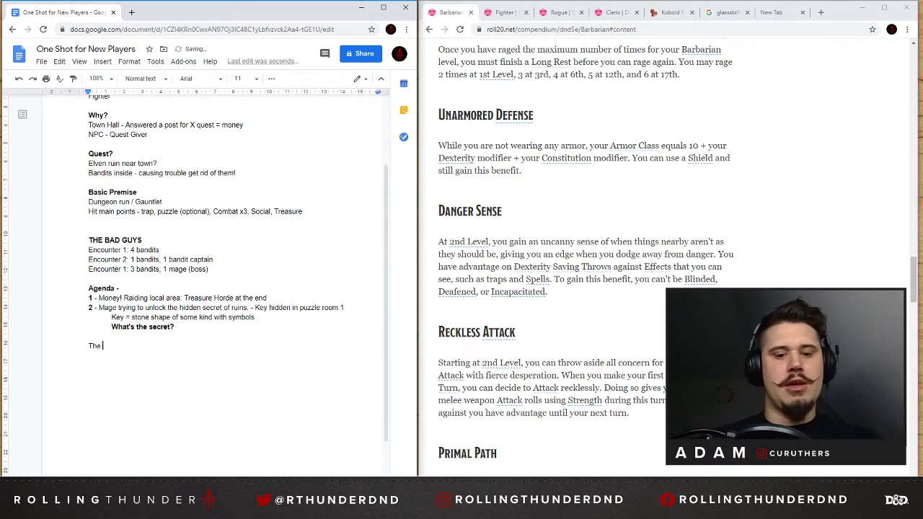
text(Gang)
key(shift+Home)
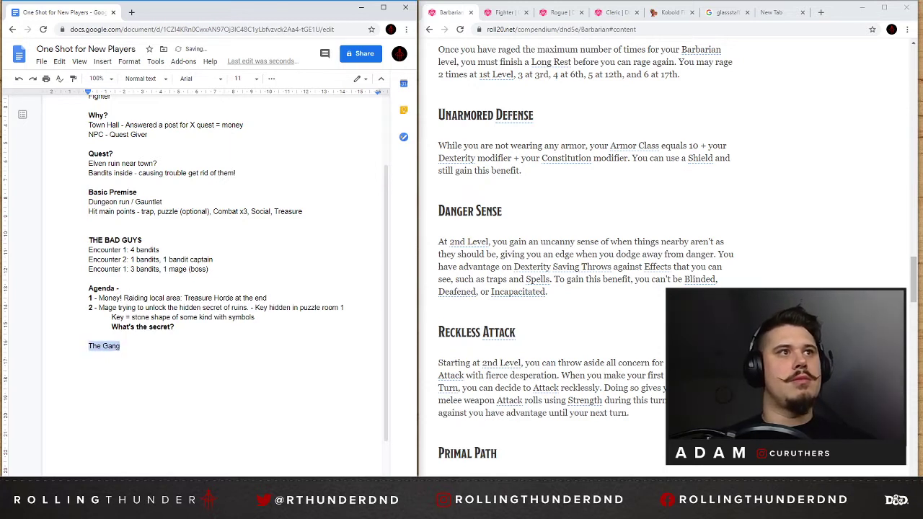
text(Encounter 1: 4 bandits)
key(ctrl+z)
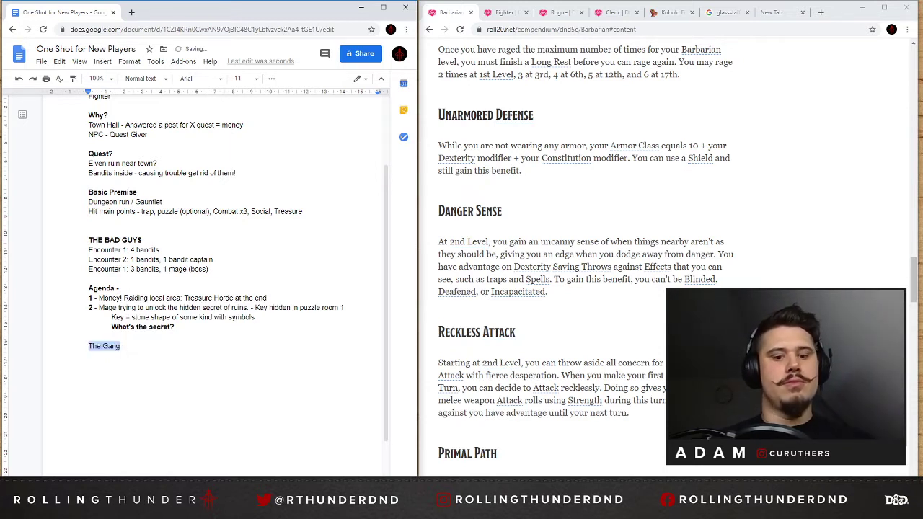
key(Right)
key(shift+Home)
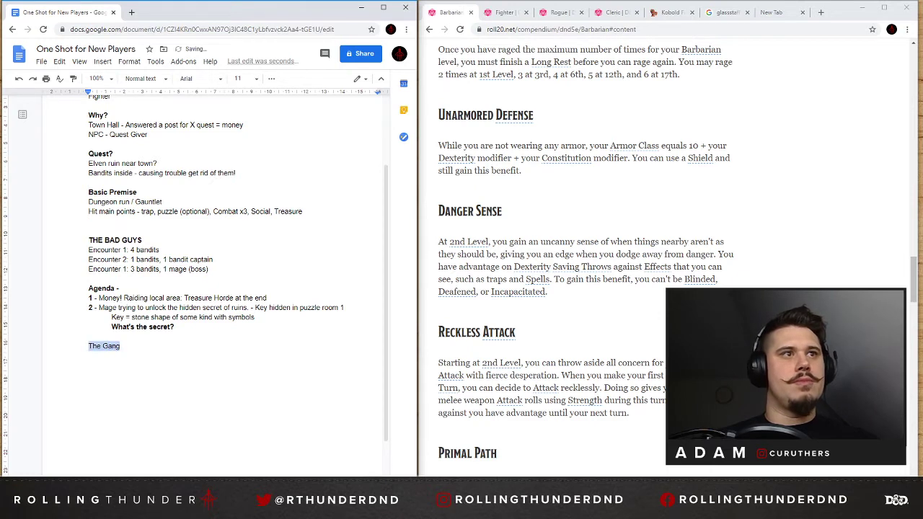
key(Right)
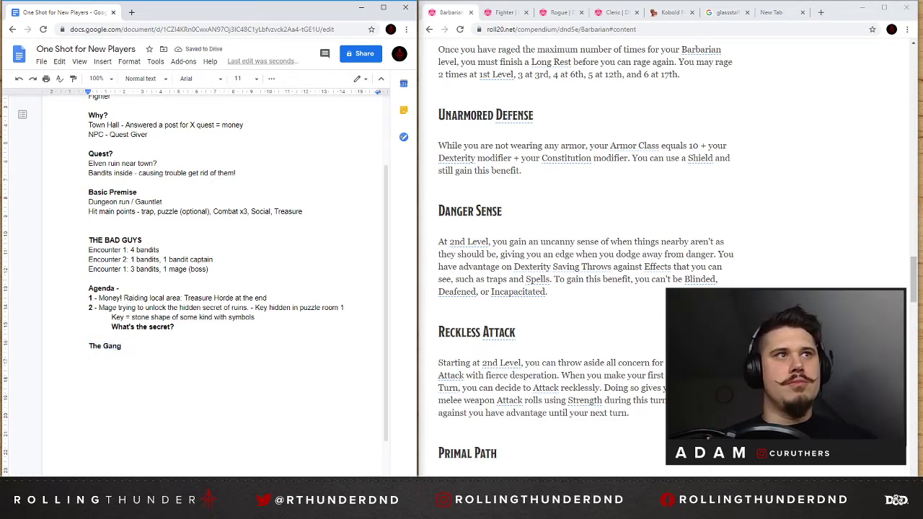
Start a bold entry "Mage -" below the "The Gang" heading, leaving a blank line between them.
key(Return)
text(Mage -)
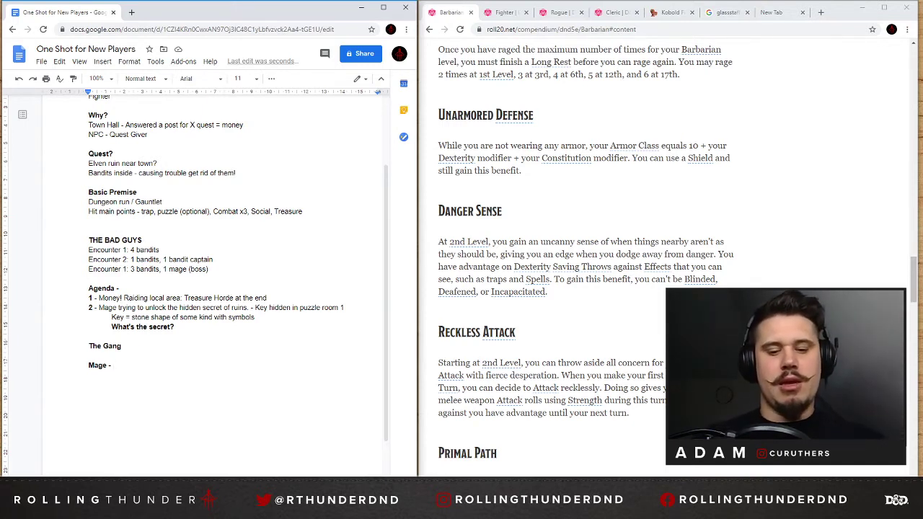
text(H)
key(BackSpace)
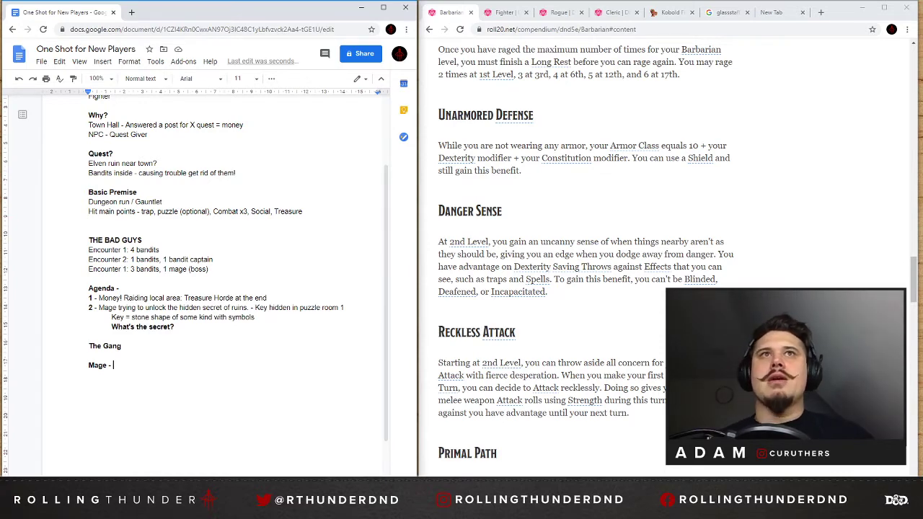
Search the web for "dnd races" in the empty browser tab and open the D&D Beyond races page.
click(777, 13)
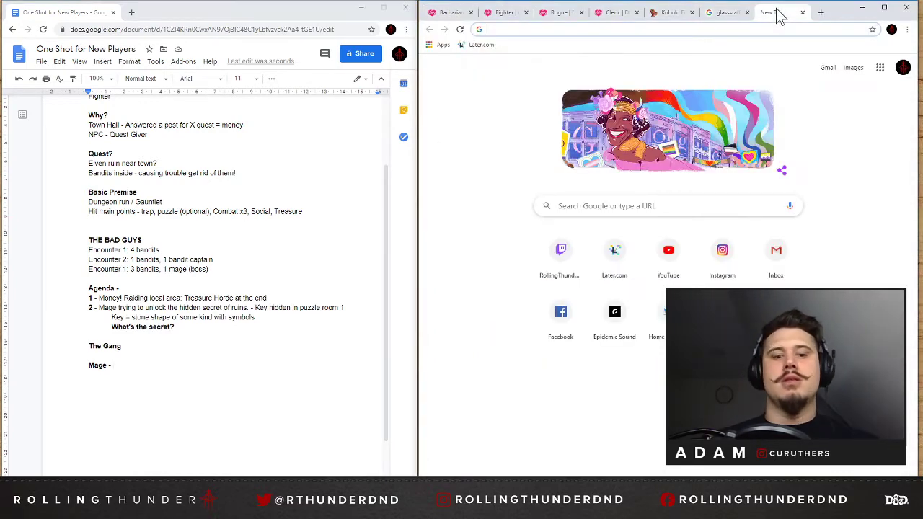
text(dnd races)
key(Return)
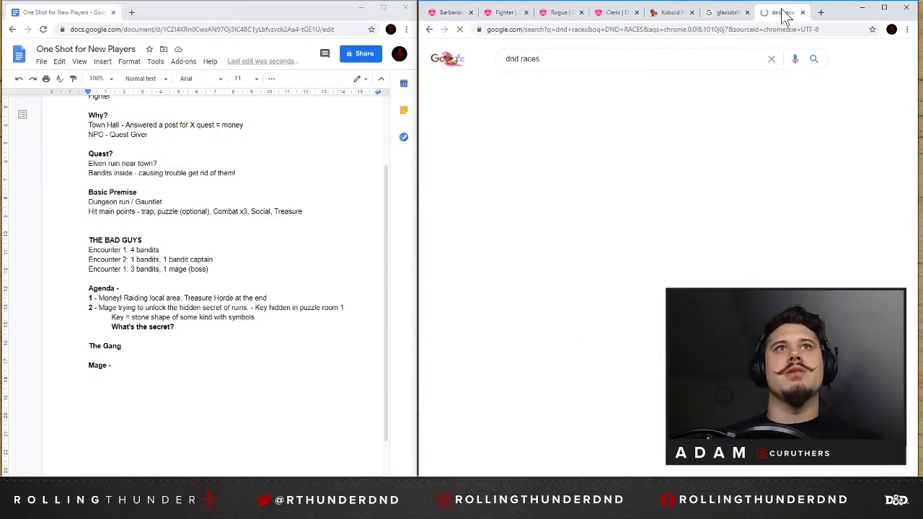
click(554, 173)
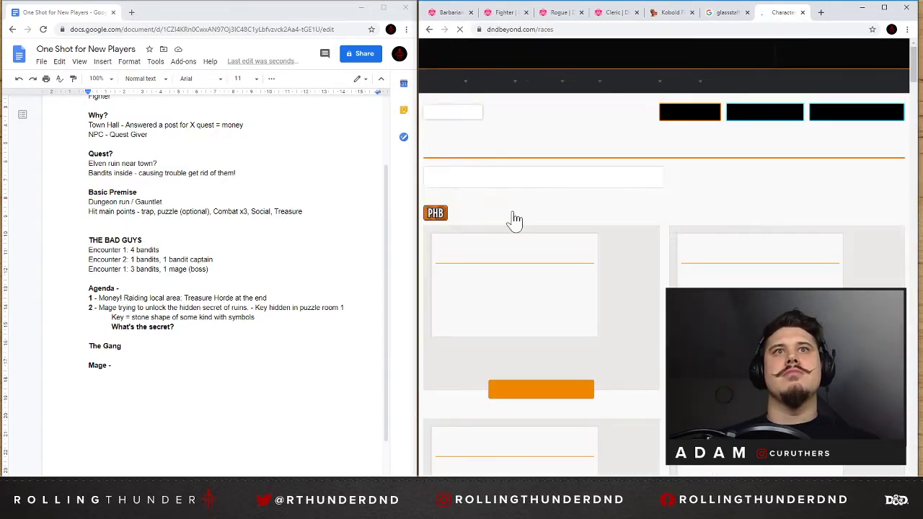
Look through the D&D Beyond character races, from the Basic Rules to the supplement books, for a race for the mage.
scroll(652, 223, down, 4)
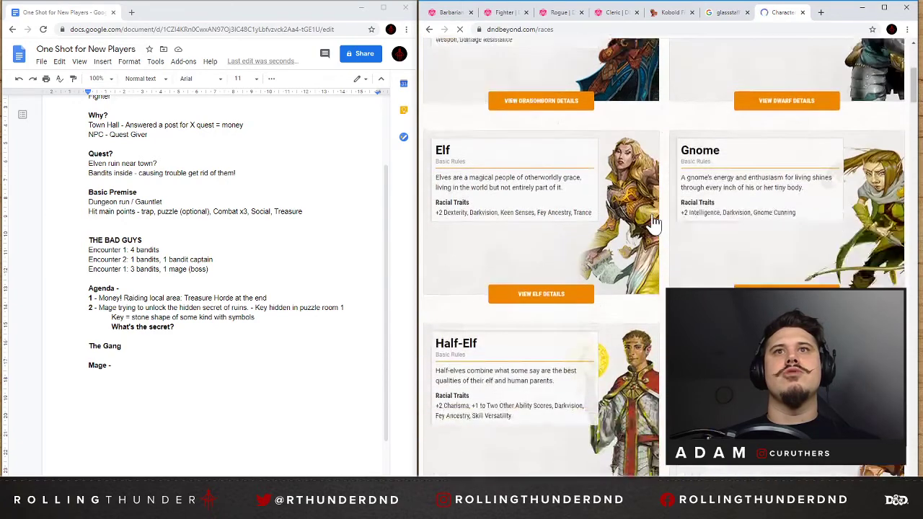
scroll(652, 223, down, 4)
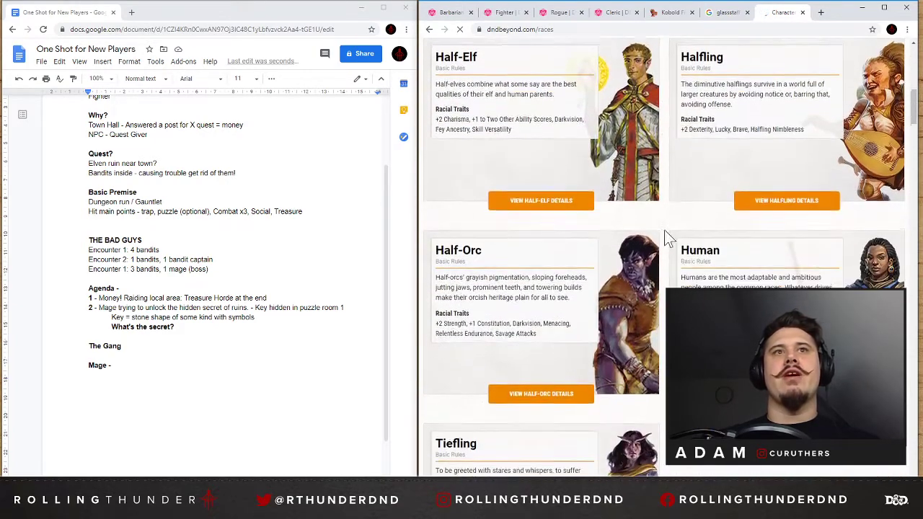
scroll(668, 234, down, 6)
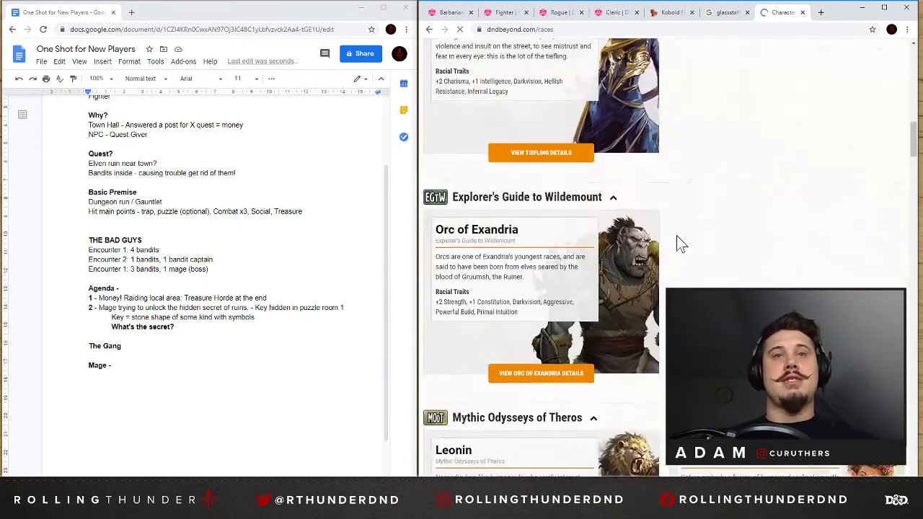
scroll(681, 244, down, 2)
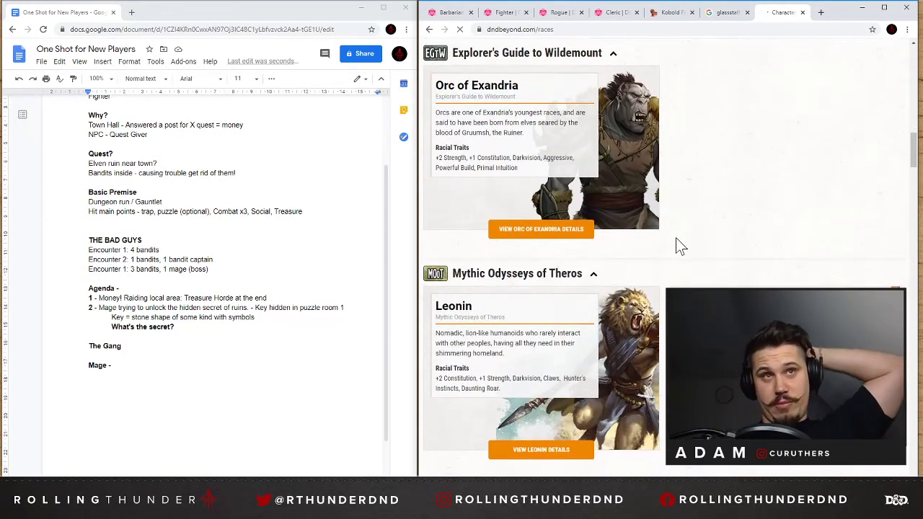
scroll(676, 240, down, 1)
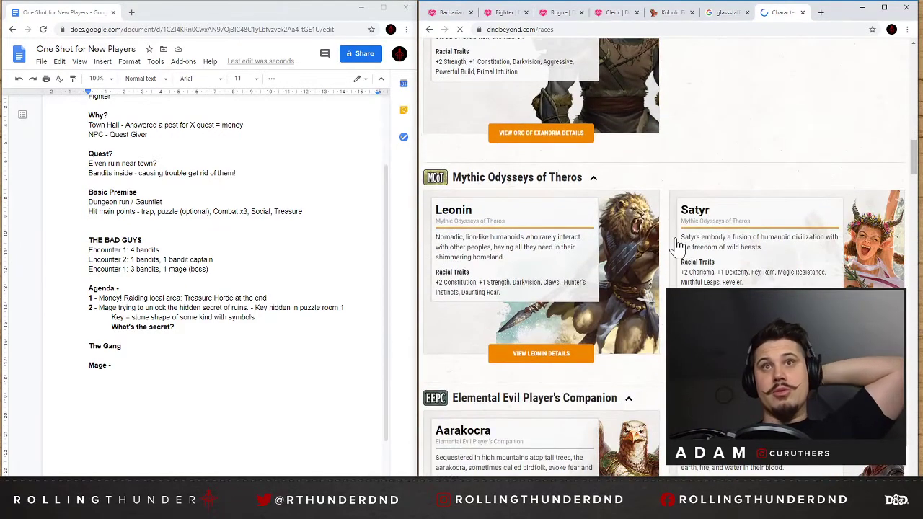
scroll(677, 247, down, 3)
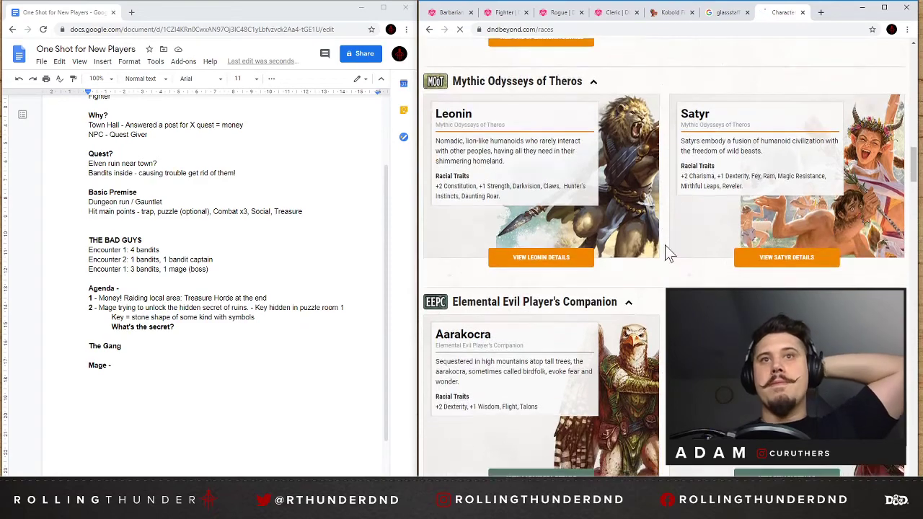
scroll(669, 253, down, 5)
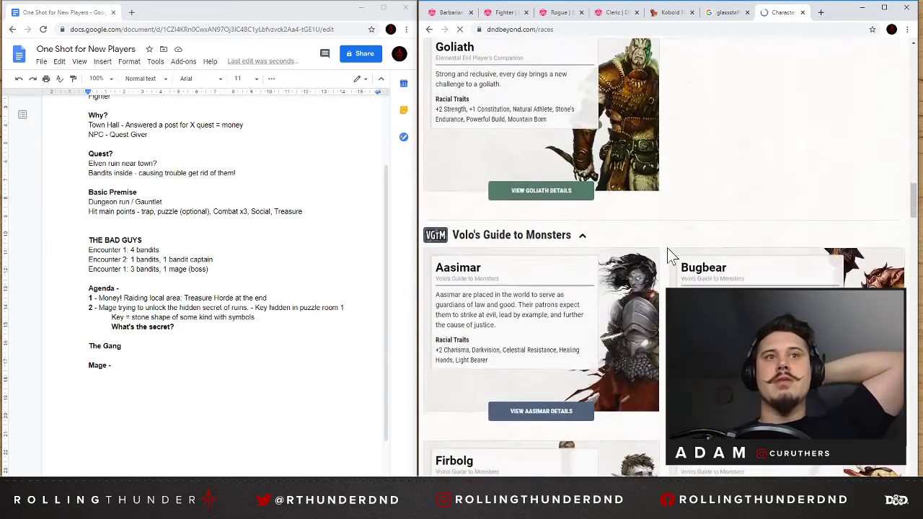
scroll(667, 247, down, 6)
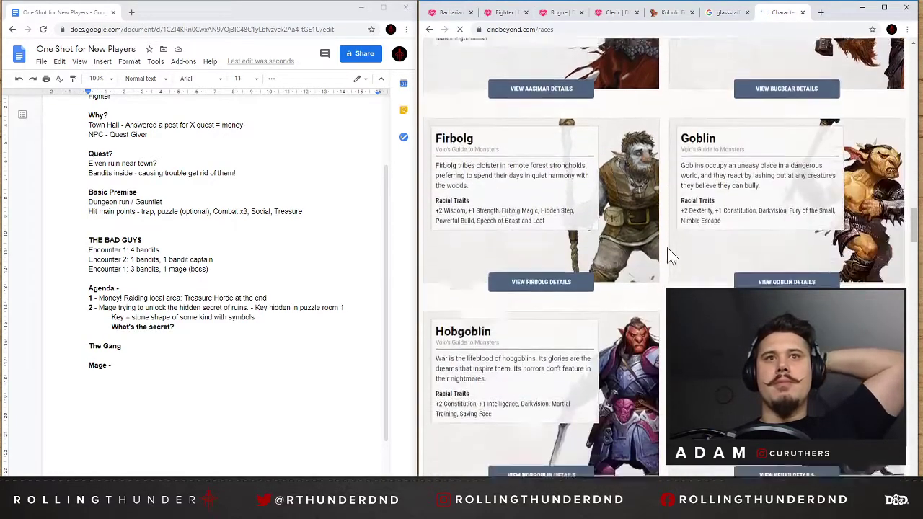
scroll(666, 247, down, 1)
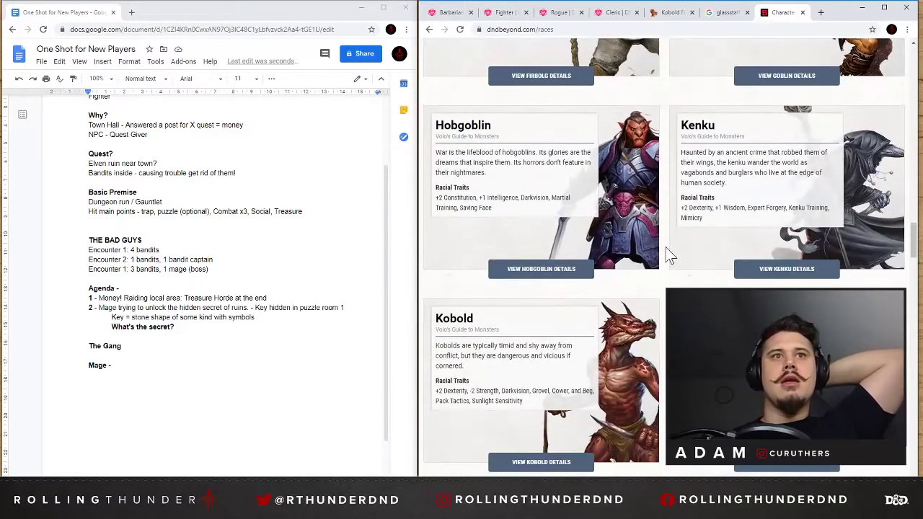
scroll(668, 253, down, 3)
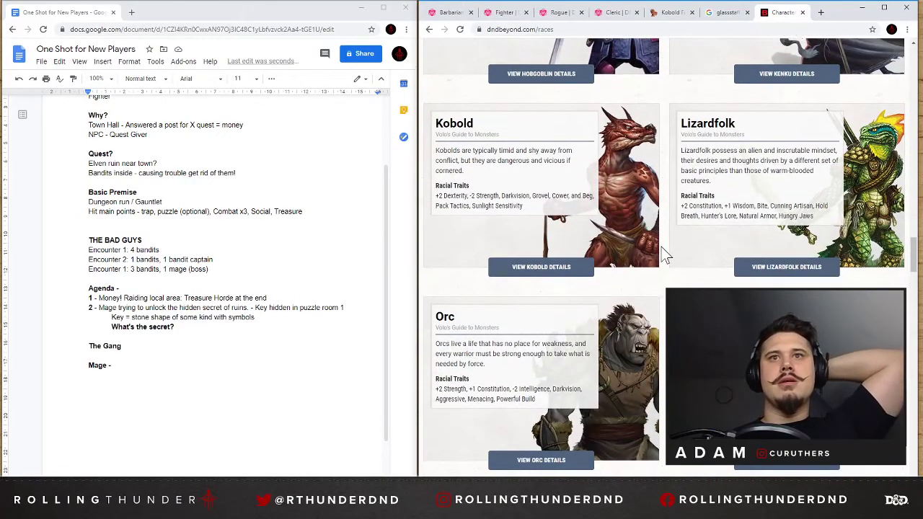
scroll(667, 253, down, 5)
scroll(656, 252, down, 2)
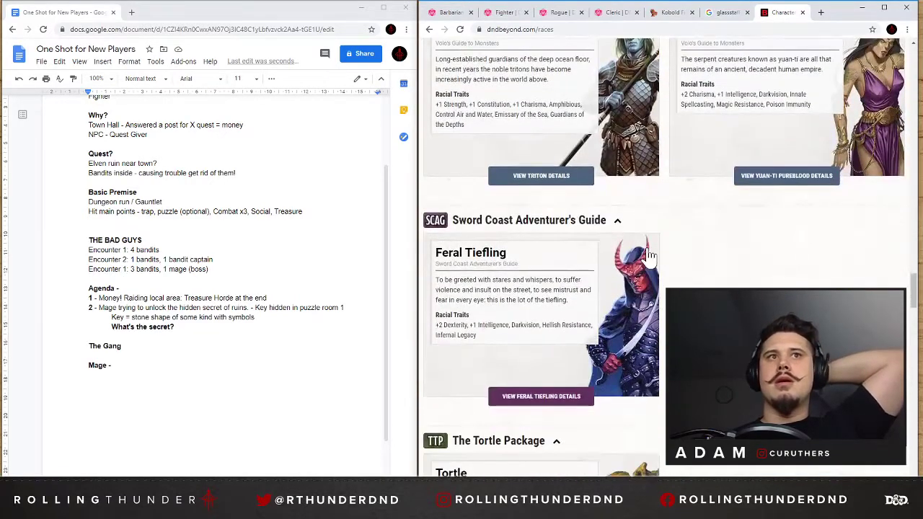
scroll(660, 252, down, 5)
Complete the "Mage -" entry in the one-shot document with the race "Tiefling".
double_click(115, 365)
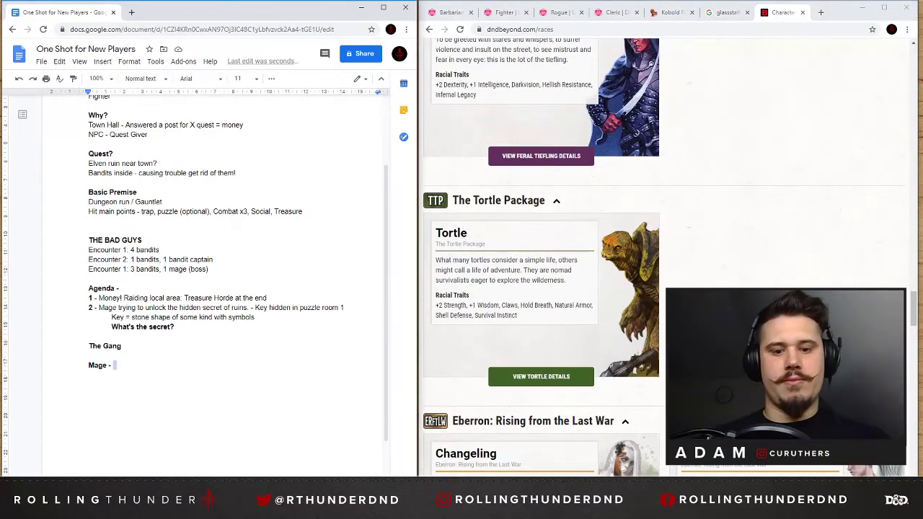
text(Tiefling)
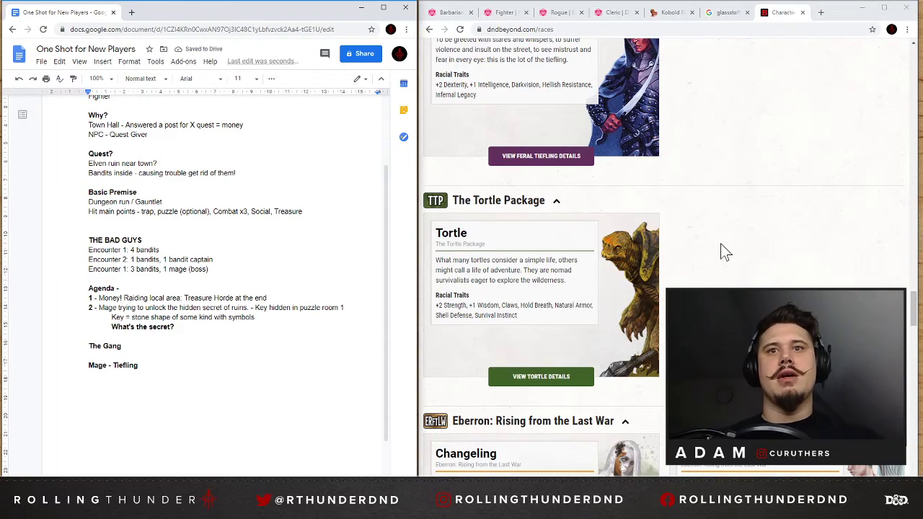
Return to the Basic Rules races on D&D Beyond and open the Tiefling details page.
scroll(721, 243, up, 10)
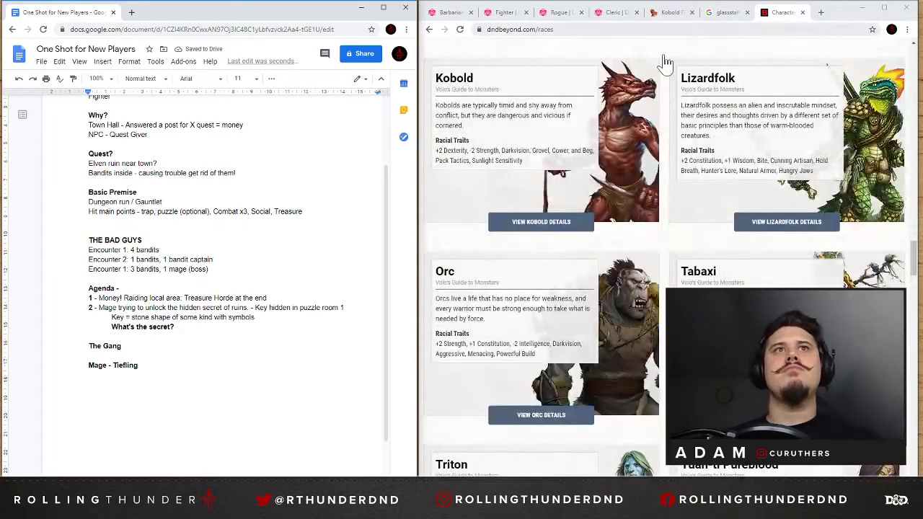
scroll(654, 209, up, 7)
scroll(654, 209, up, 10)
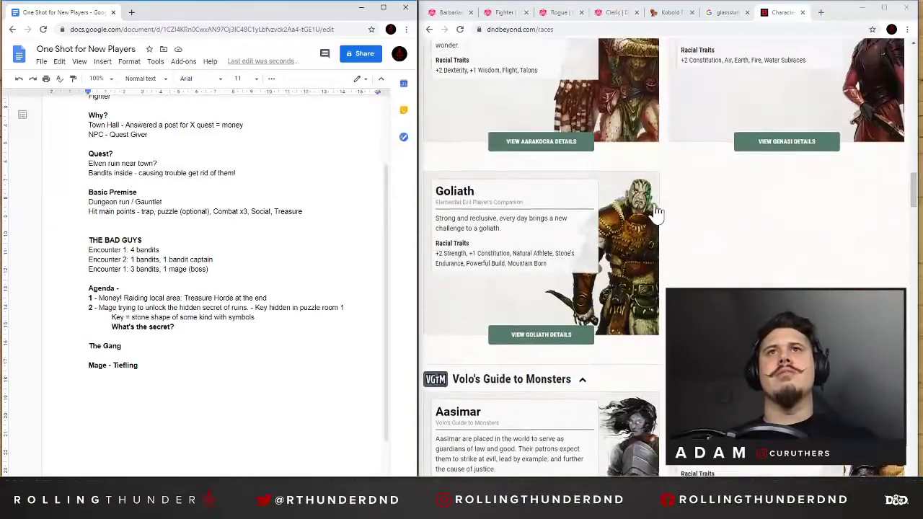
scroll(717, 201, up, 10)
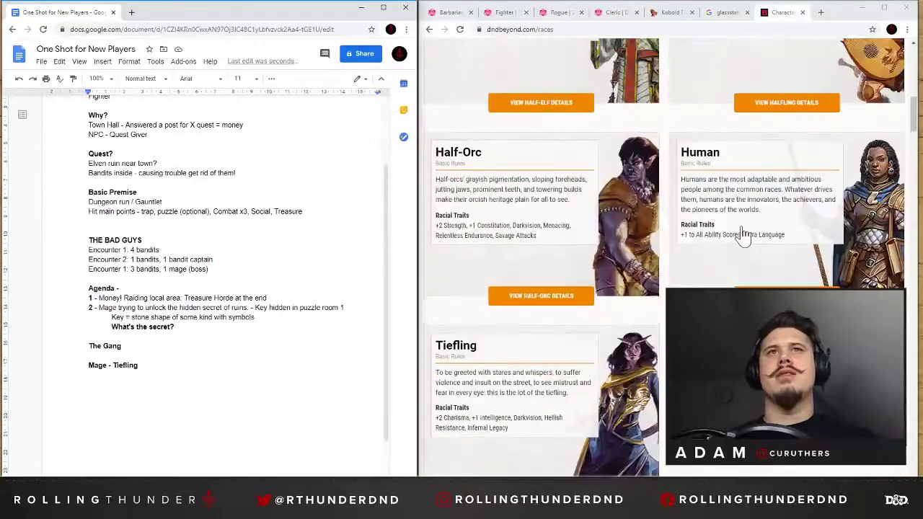
scroll(577, 360, down, 2)
click(535, 394)
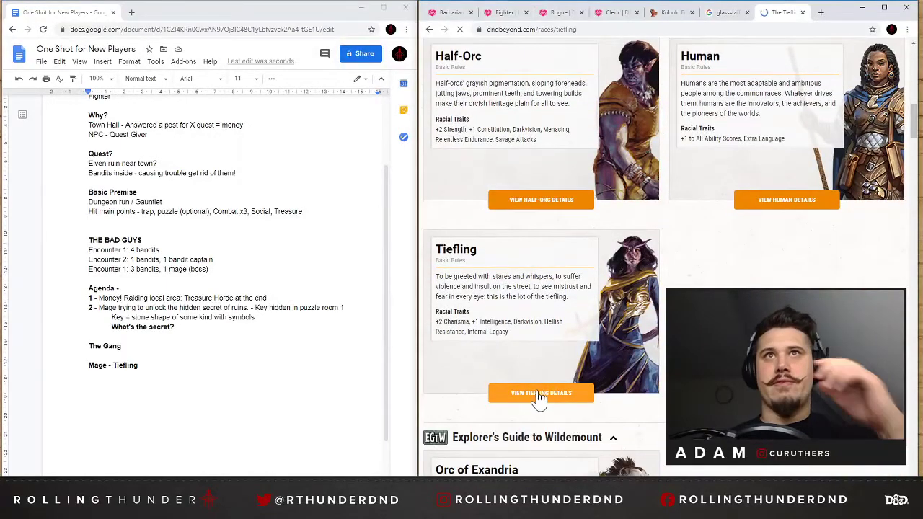
Go to the Tiefling Names section of the race details and pick the male infernal name "Amnon".
scroll(537, 391, down, 6)
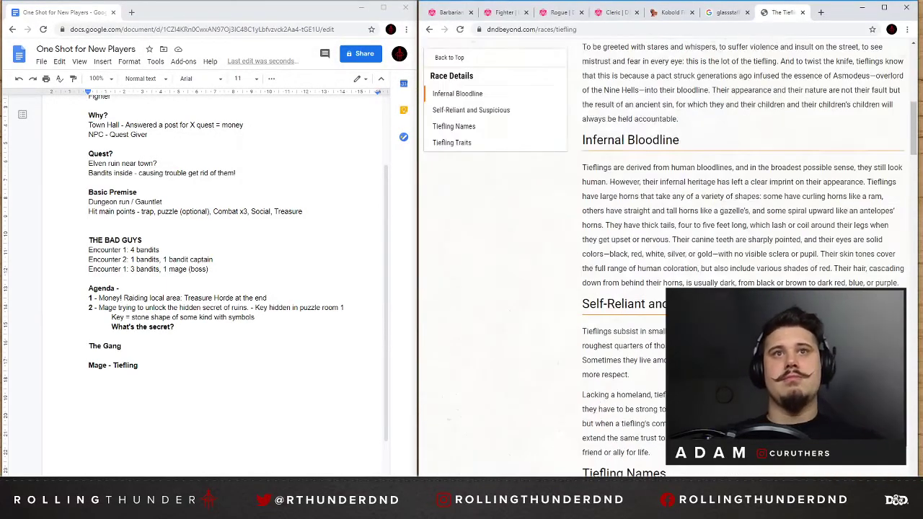
click(454, 126)
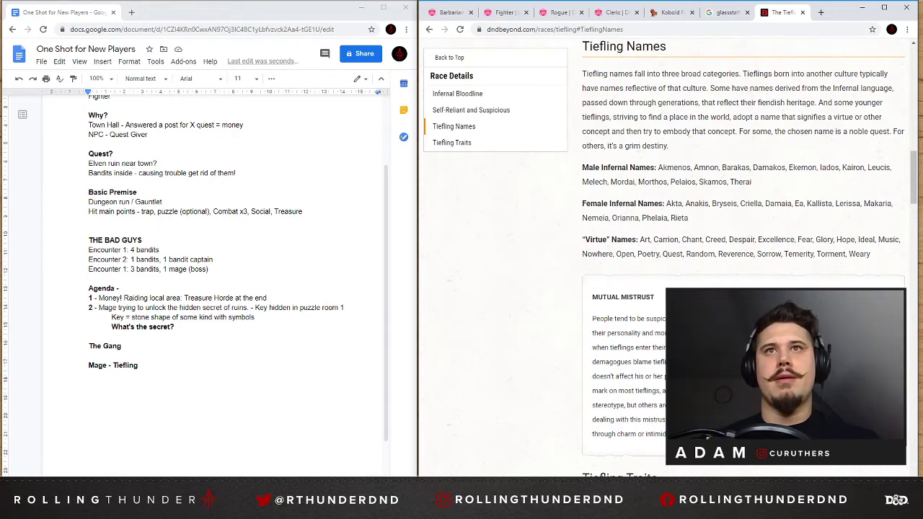
double_click(706, 167)
key(ctrl+c)
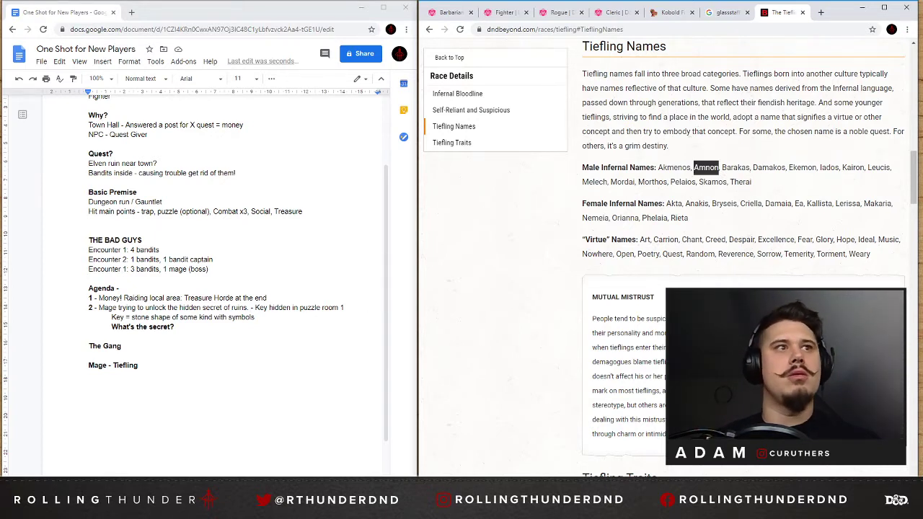
double_click(91, 357)
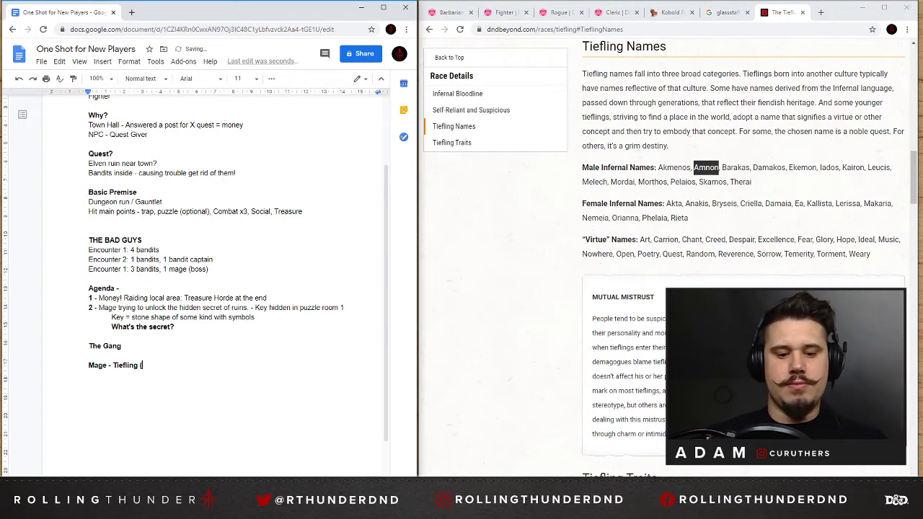
text(()
key(ctrl+v)
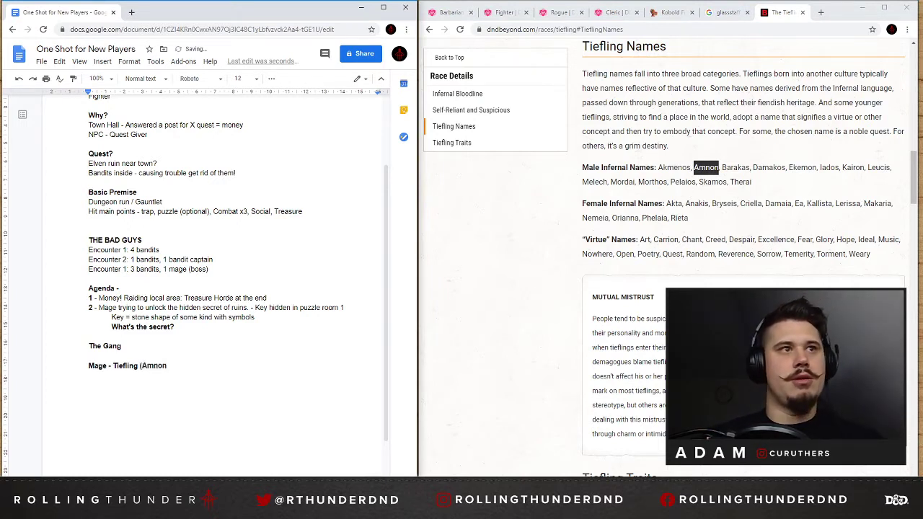
drag(169, 366, 90, 365)
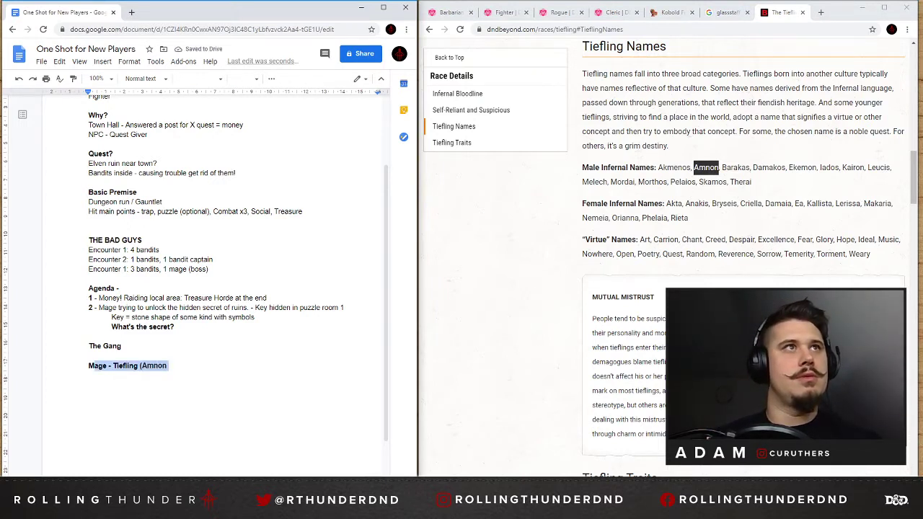
click(170, 366)
key(BackSpace)
key(BackSpace)
key(BackSpace)
key(BackSpace)
key(BackSpace)
key(BackSpace)
key(BackSpace)
key(BackSpace)
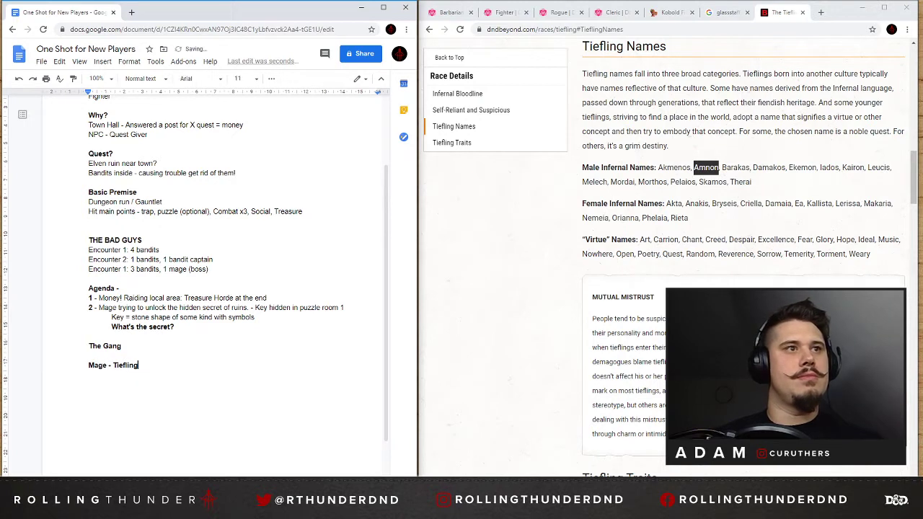
Add the mage's name "(Amnon Dustwalker)" after "Tiefling" in the Mage entry of the one-shot document.
text((Amnon)
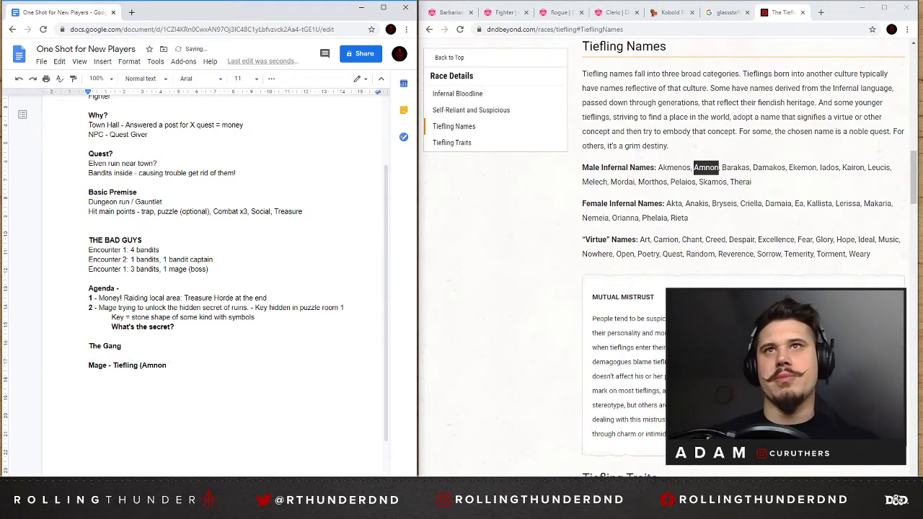
text( The)
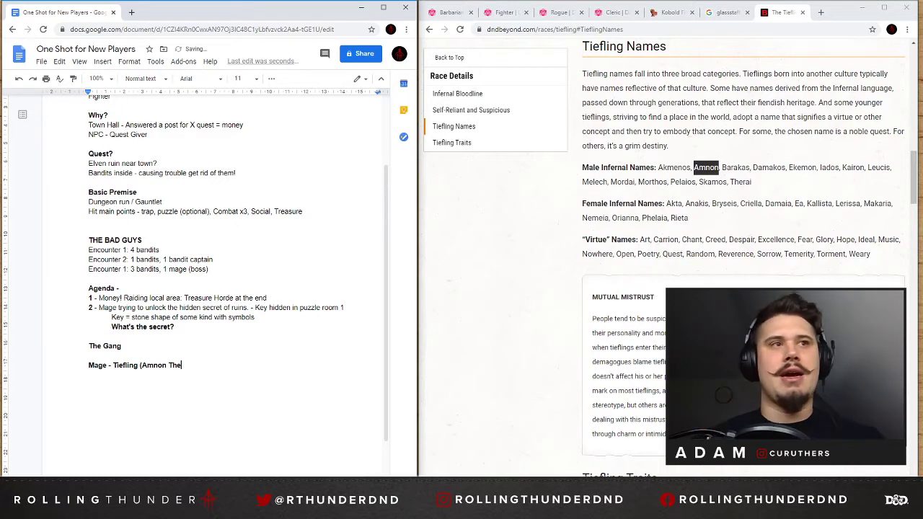
key(BackSpace)
key(BackSpace)
key(BackSpace)
text(Du)
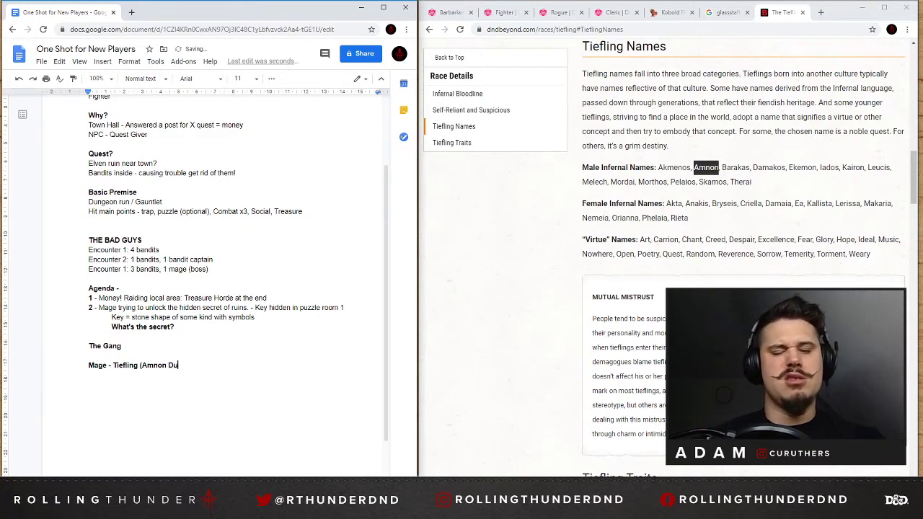
text(st)
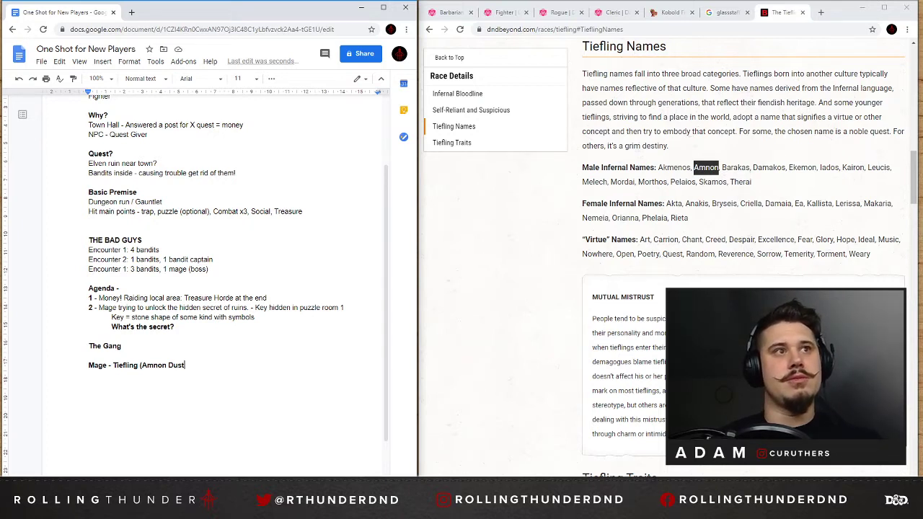
text(walker)
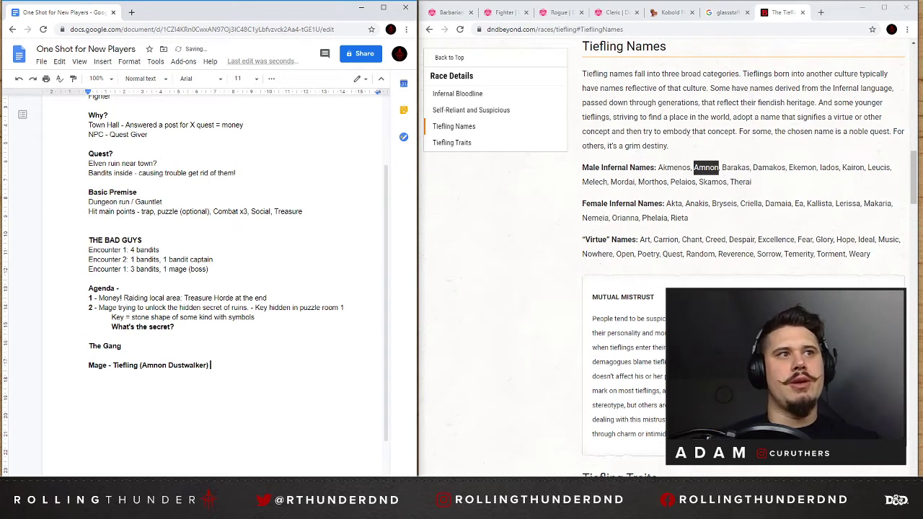
Remove the bold formatting from "Tiefling (Amnon Dustwalker)", leaving the "Mage -" label bold.
drag(211, 368, 113, 365)
key(ctrl+b)
key(Right)
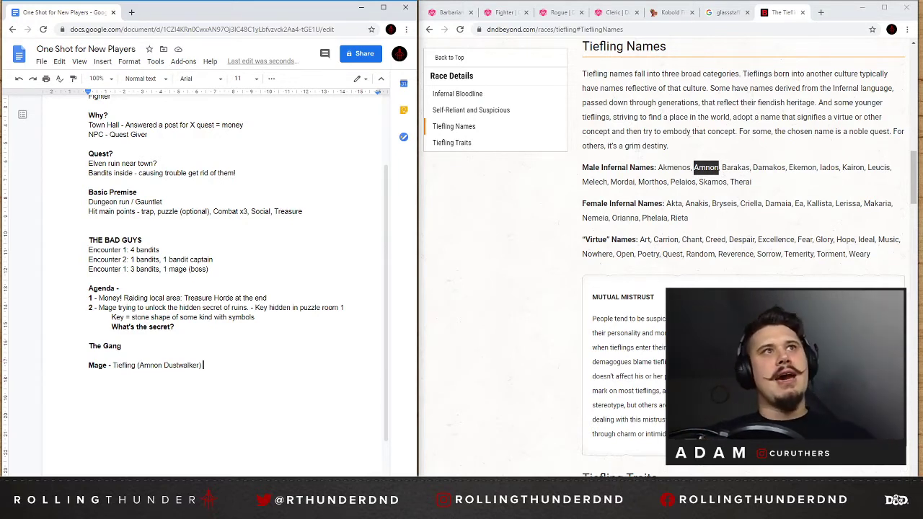
Complete the Mage entry with the motive "he wants access to this secret in the ruins.".
text(he wan)
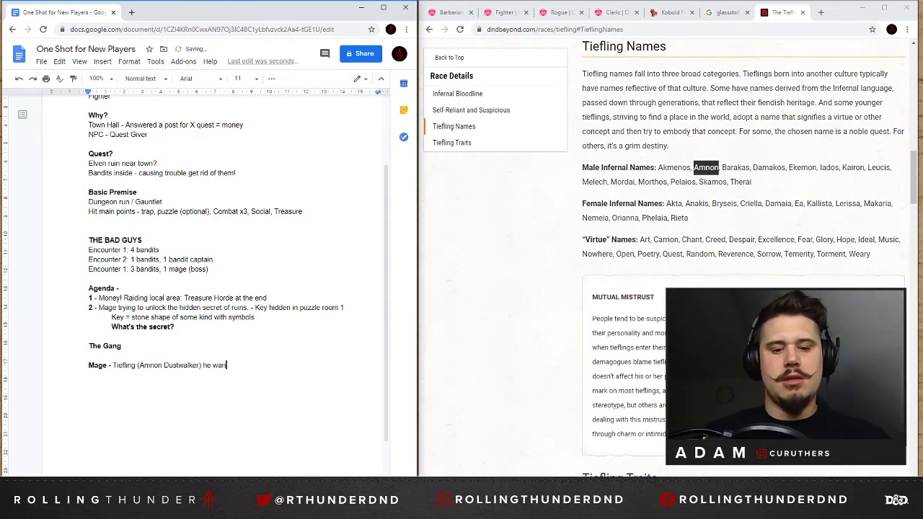
text(ts access to thiks)
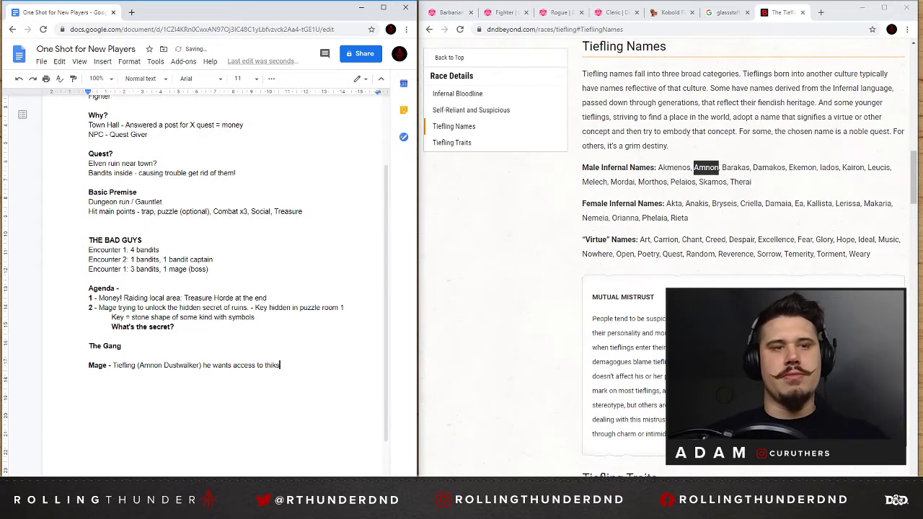
key(BackSpace)
key(BackSpace)
key(BackSpace)
text(is secret)
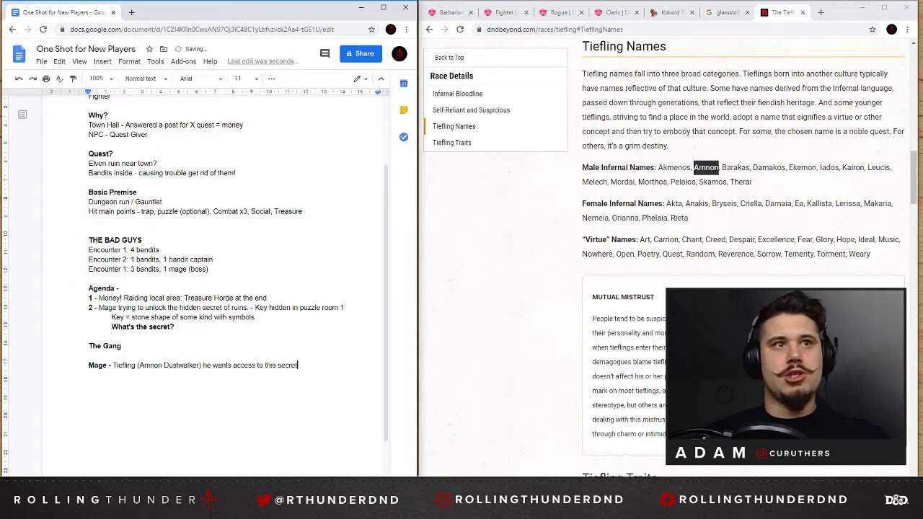
key(BackSpace)
key(BackSpace)
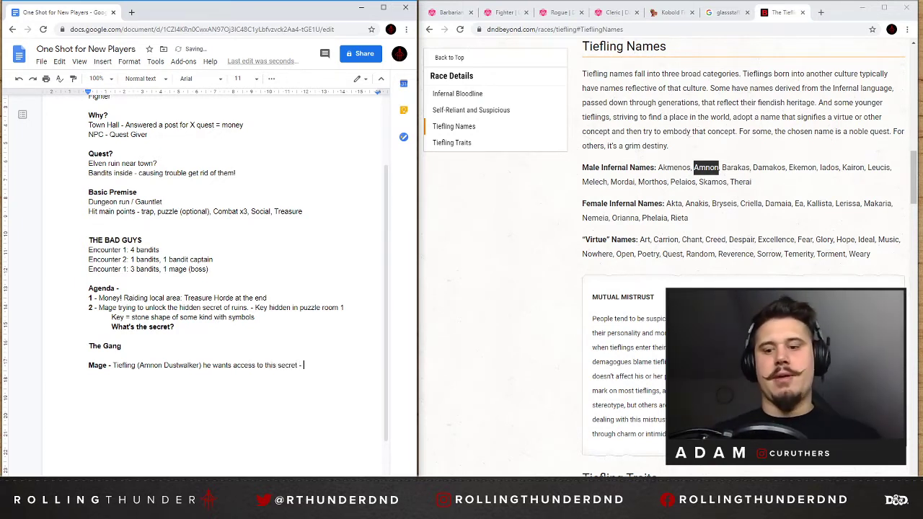
key(BackSpace)
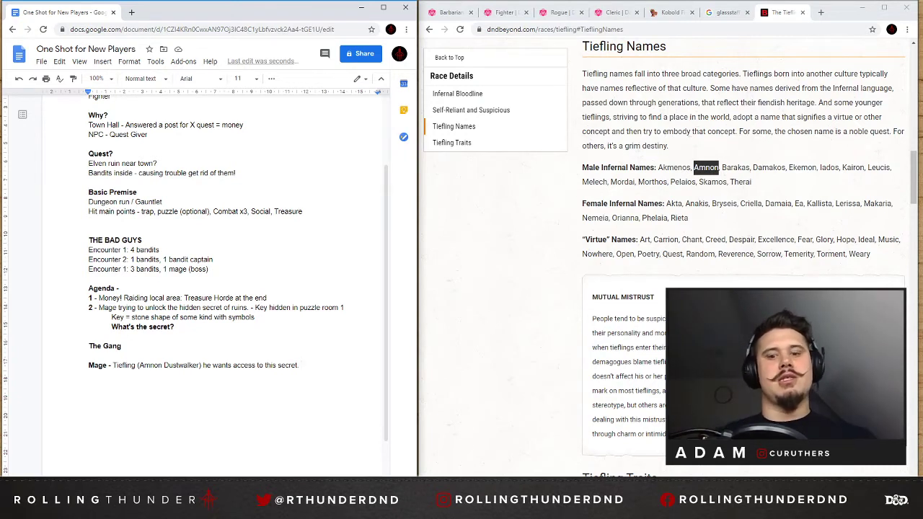
key(BackSpace)
key(BackSpace)
key(BackSpace)
text(t in )
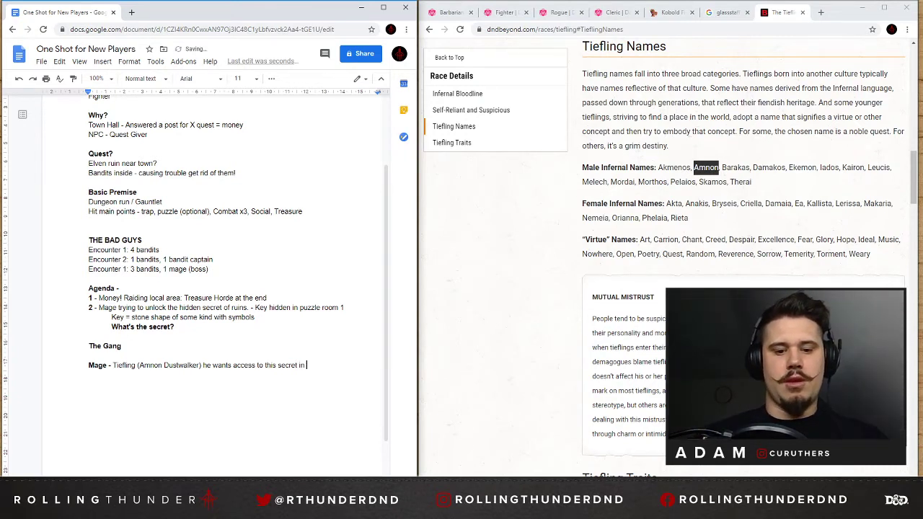
text(the ruins.)
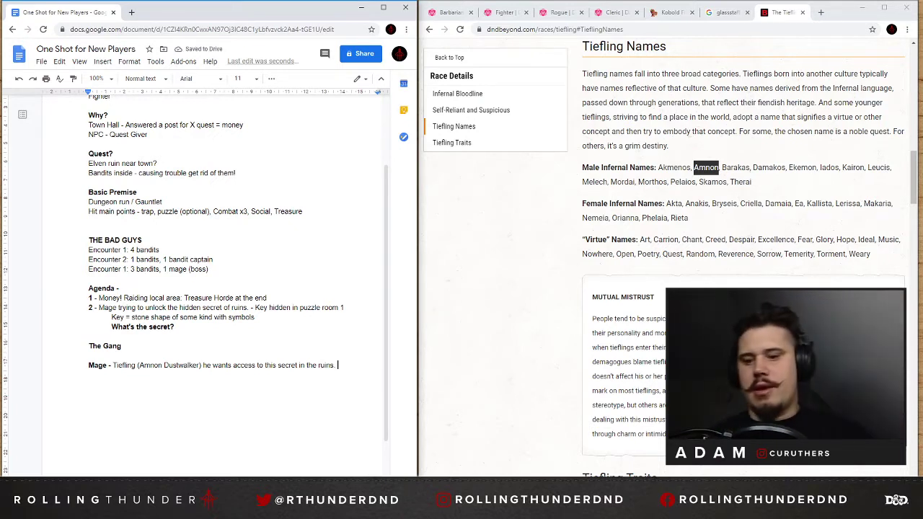
Add the line "8 Bandits" in bold below the Mage entry.
key(Return)
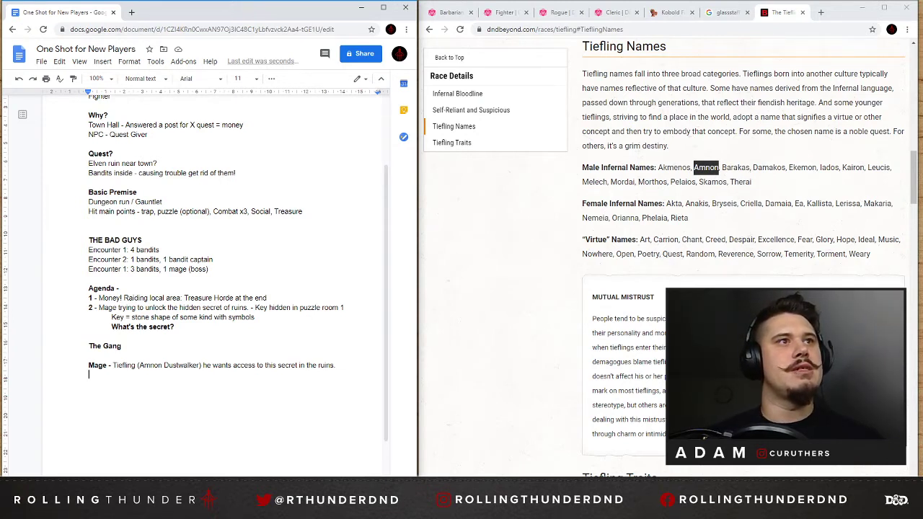
text(8 Bandits)
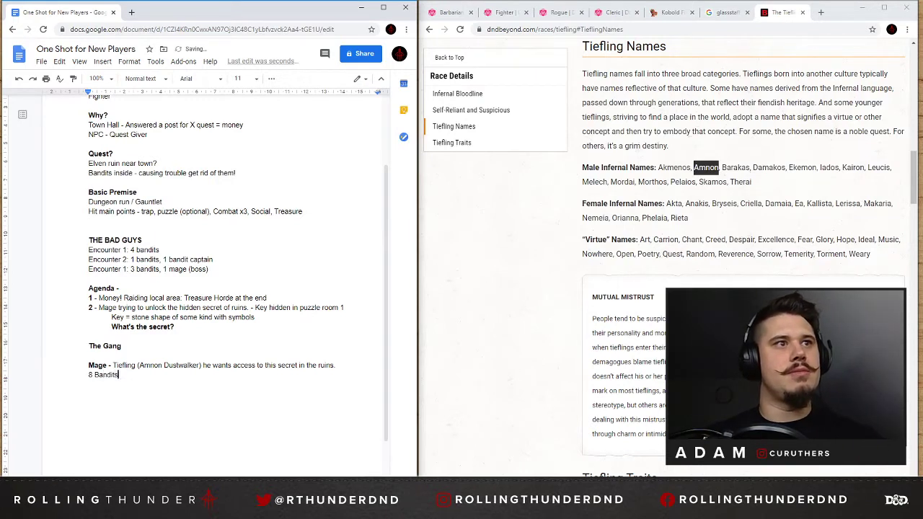
key(shift+Home)
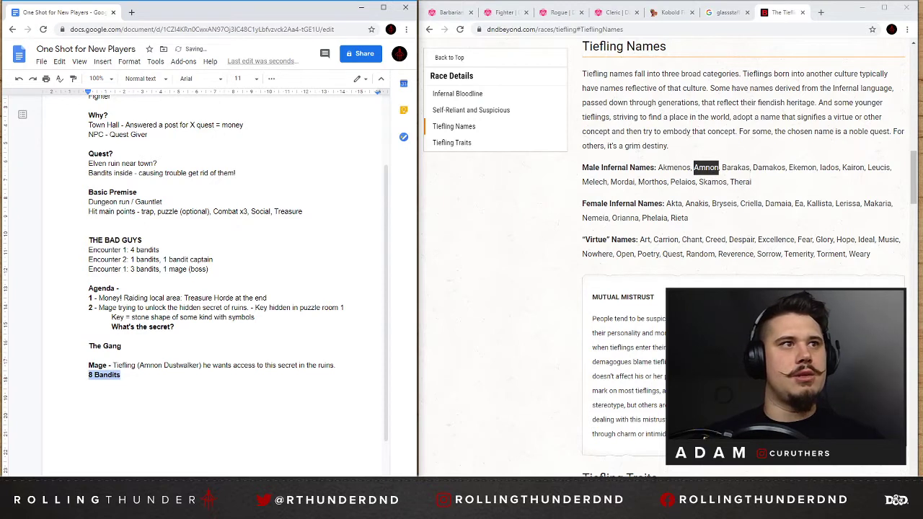
Insert a bold "Bandit Captain -" entry between the Mage entry and the "8 Bandits" line.
key(Left)
key(Return)
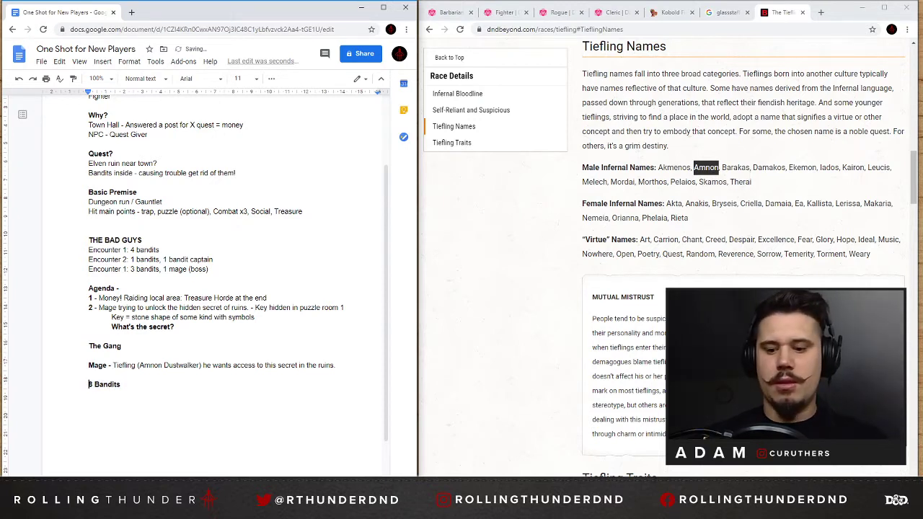
text(Bandit C)
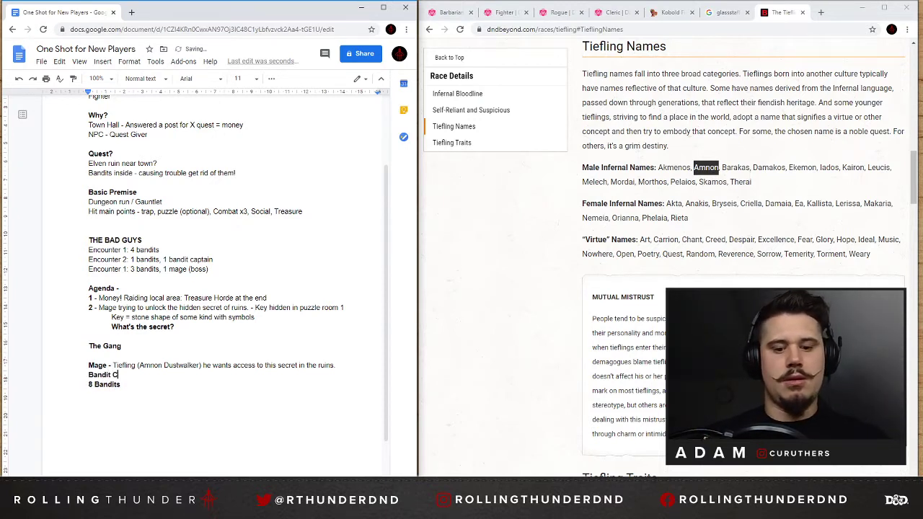
text(apat)
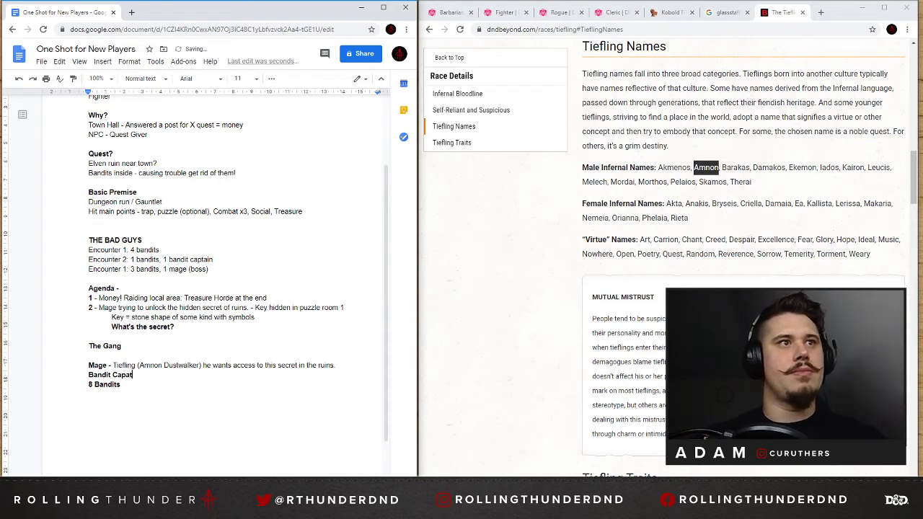
text(intain -)
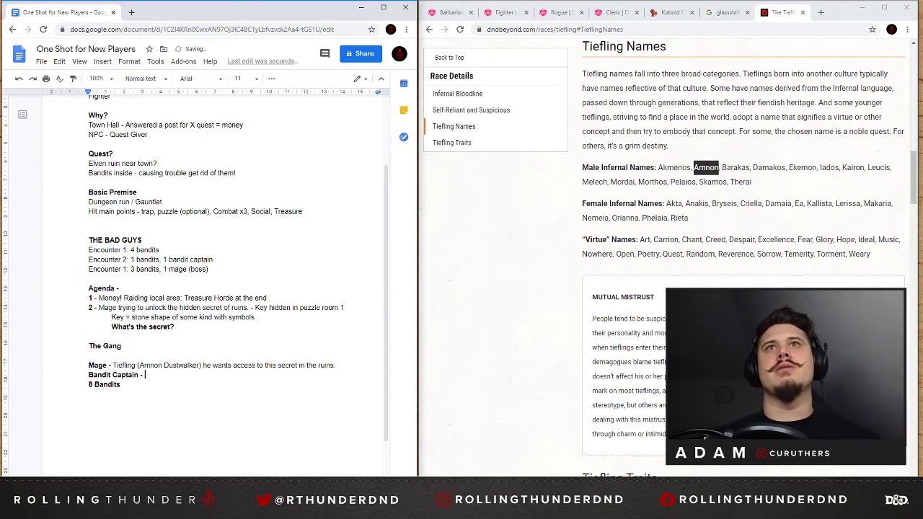
Return to the D&D Beyond races list and look through the Elemental Evil and Volo's Guide races for the bandit captain.
click(429, 29)
click(429, 29)
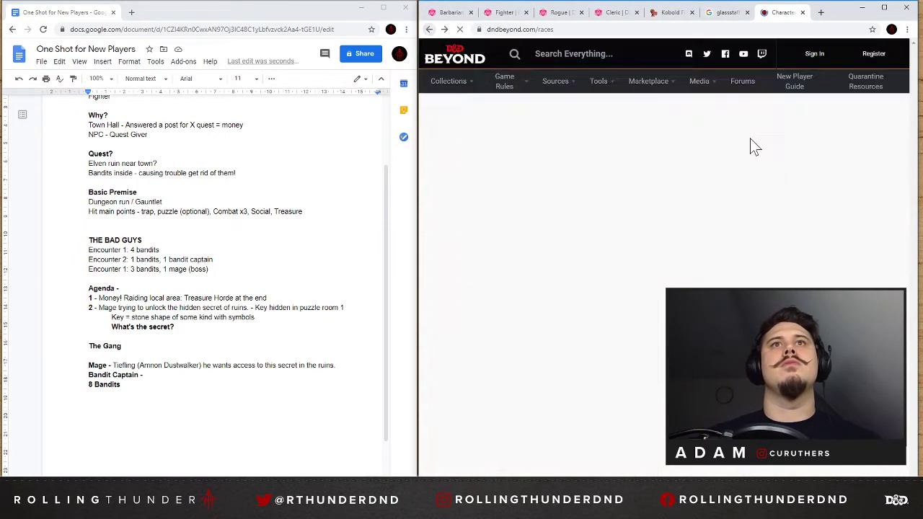
scroll(716, 231, down, 6)
scroll(717, 230, down, 10)
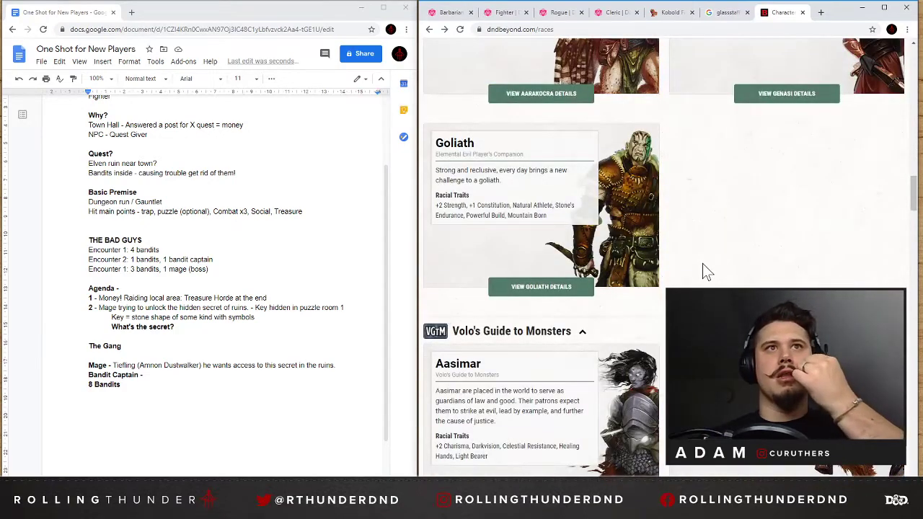
scroll(706, 270, down, 3)
scroll(704, 265, down, 1)
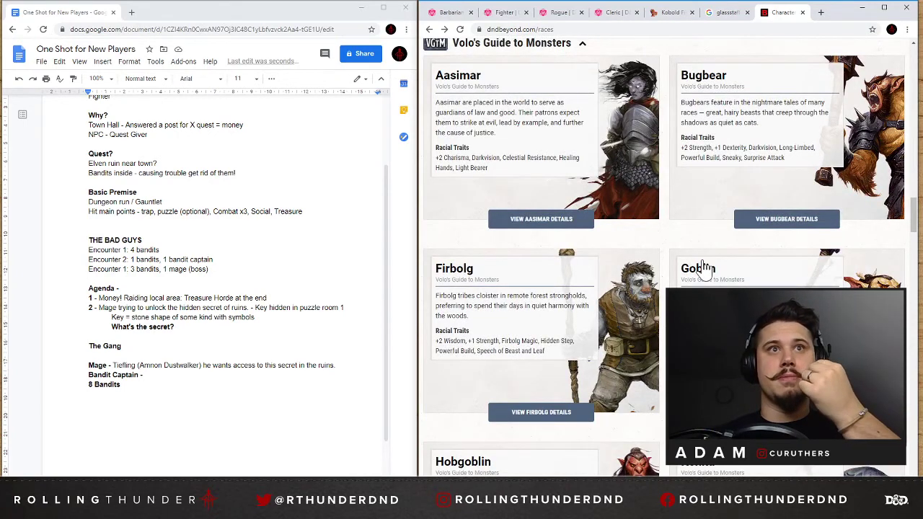
scroll(704, 267, down, 5)
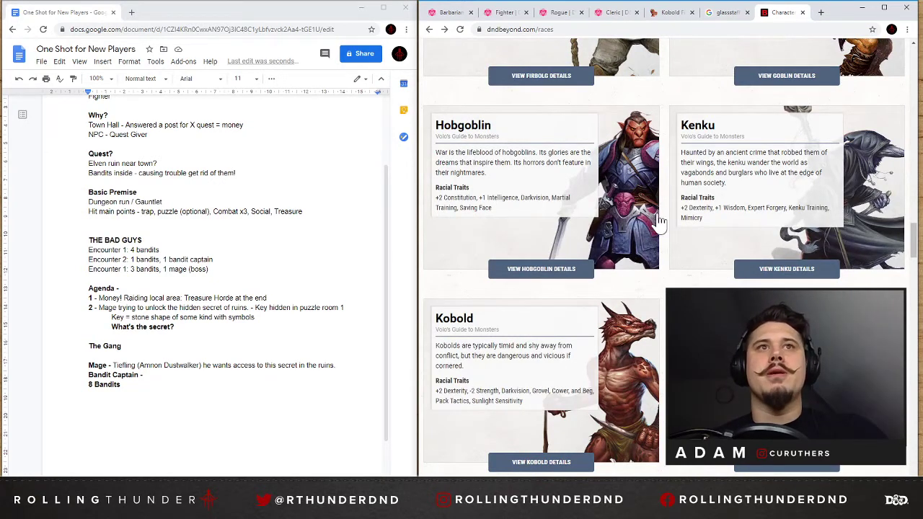
Switch to Kobold Fight Club and search its monster list for "hob".
click(617, 13)
click(559, 14)
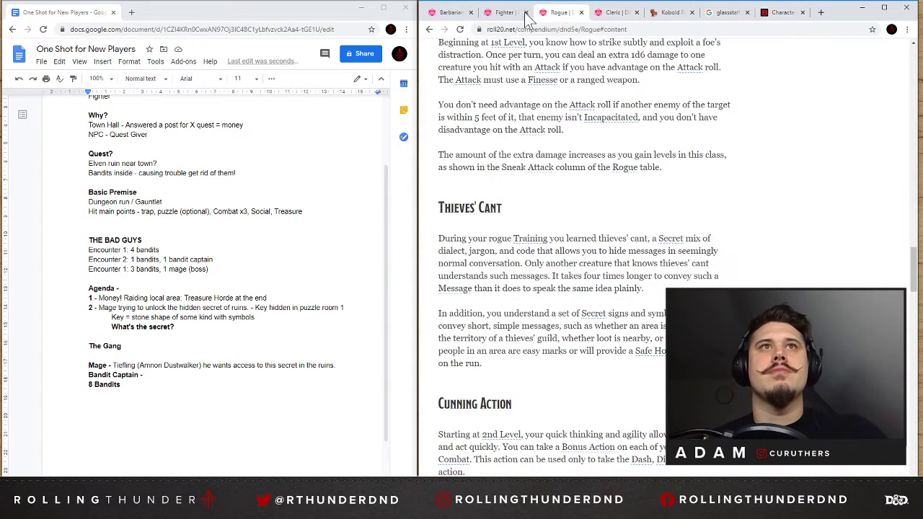
click(497, 15)
click(676, 16)
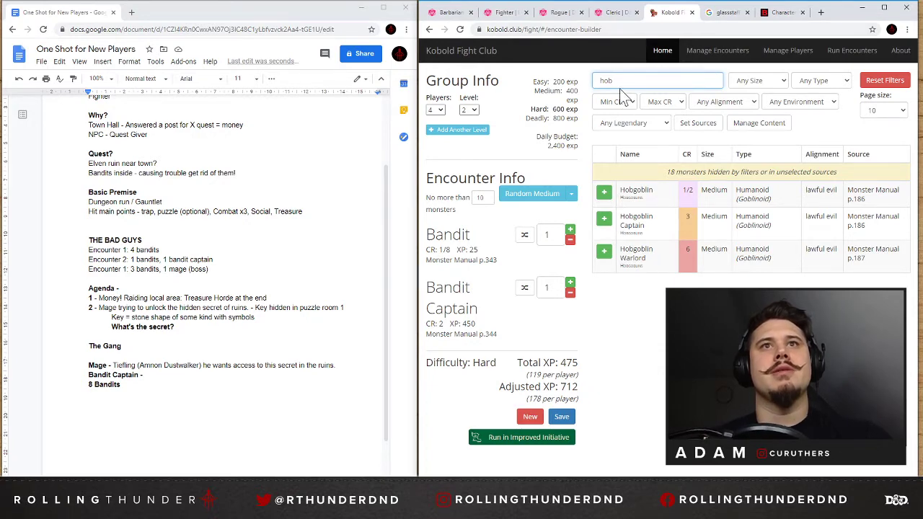
click(708, 19)
Return to the D&D Beyond races list and look through the remaining sourcebook races, from Volo's Guide to One Grung Above, for the bandit captain.
click(779, 12)
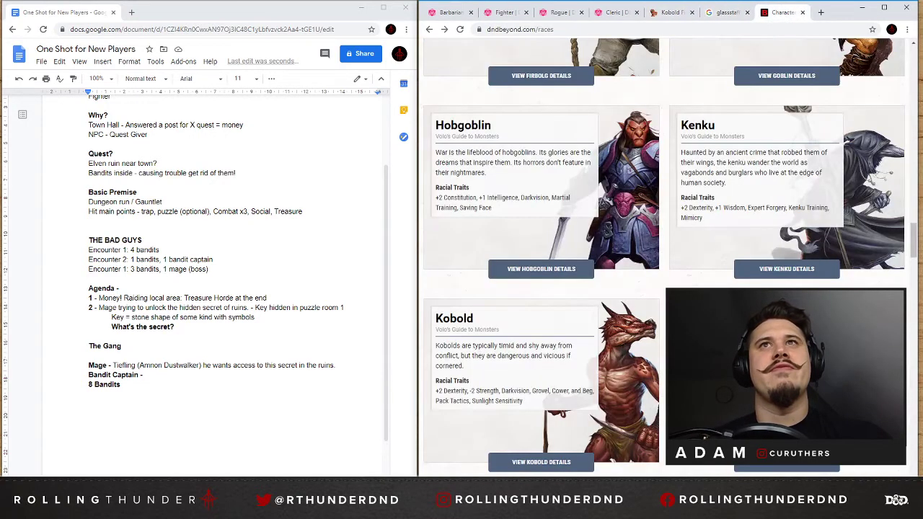
scroll(609, 224, down, 3)
scroll(606, 236, down, 3)
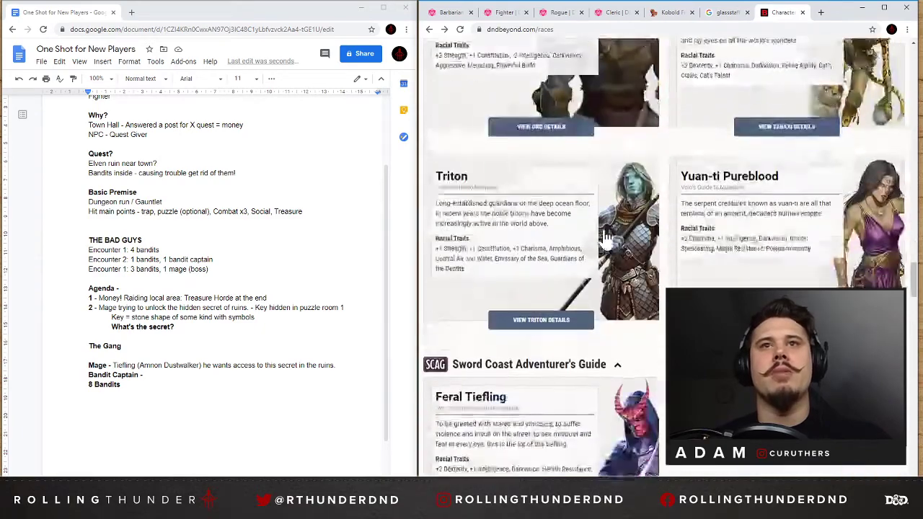
scroll(605, 236, down, 3)
scroll(606, 236, down, 10)
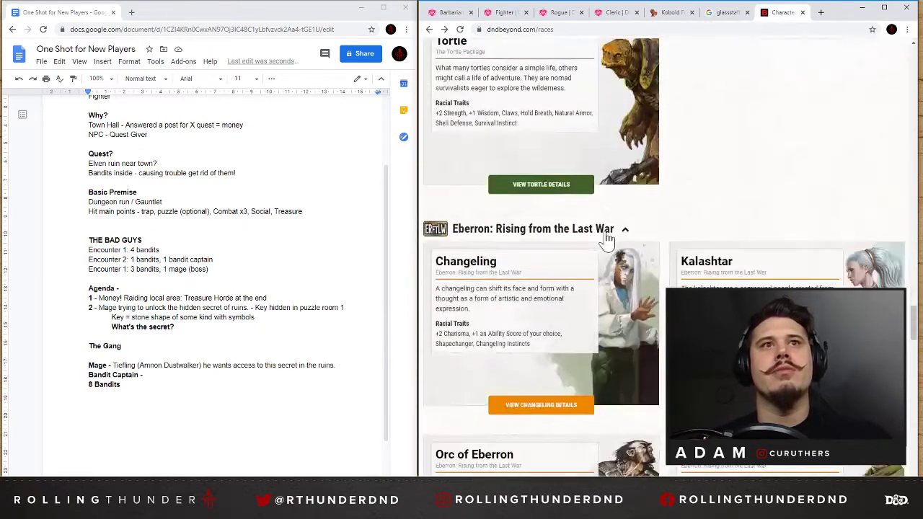
scroll(608, 240, down, 1)
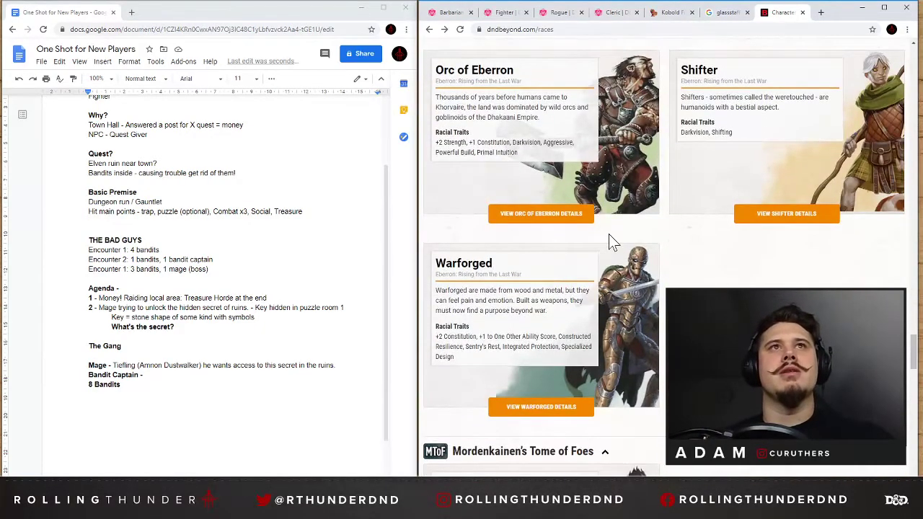
scroll(611, 238, down, 8)
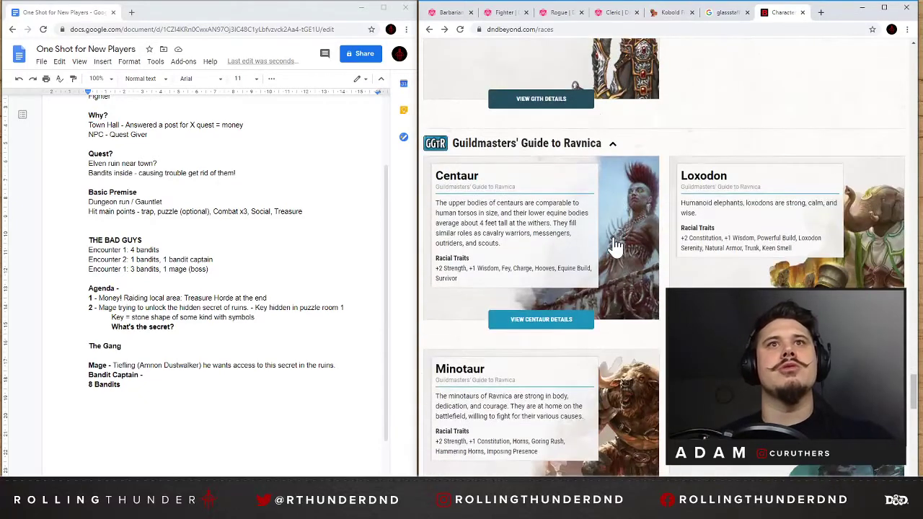
scroll(617, 246, down, 4)
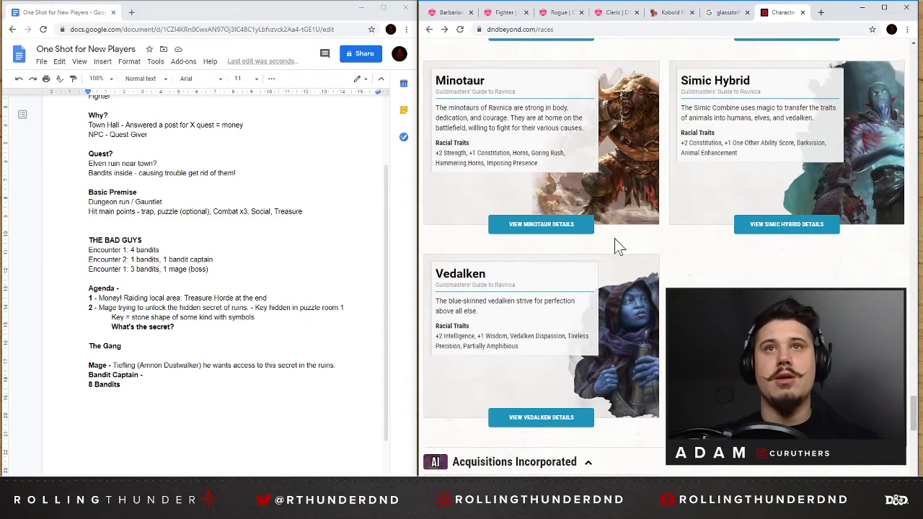
scroll(649, 245, down, 5)
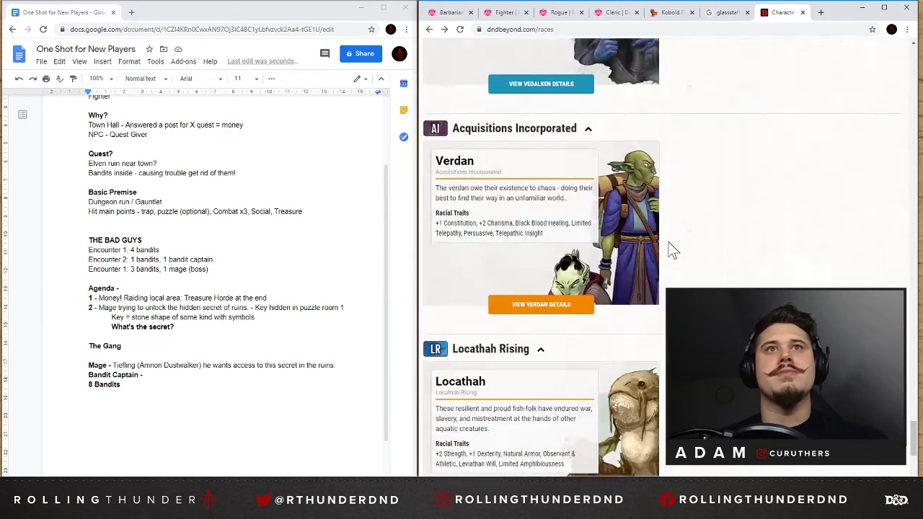
scroll(744, 253, down, 3)
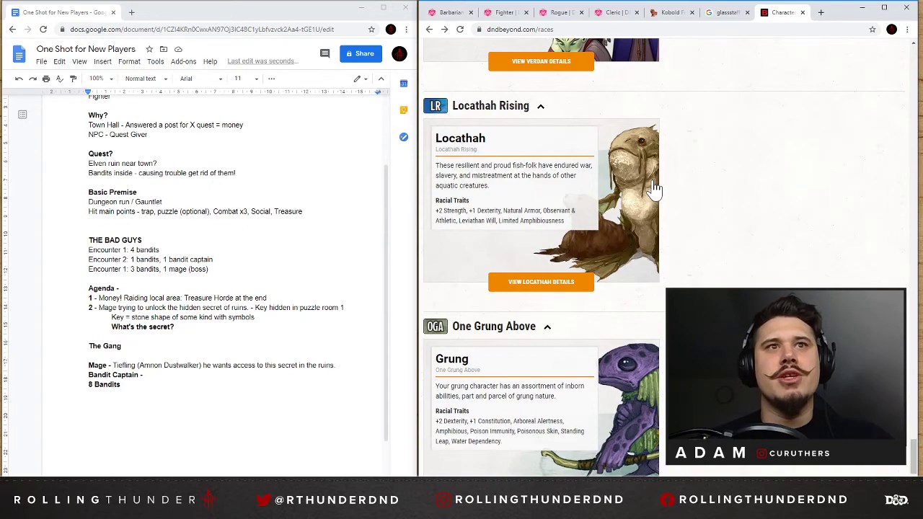
scroll(663, 195, down, 3)
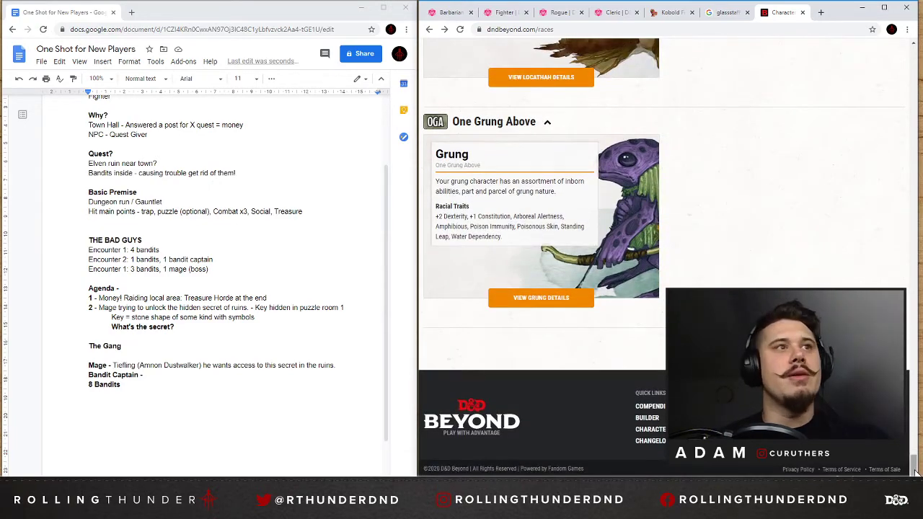
Go back to the Elemental Evil races and enter "Goliath" in regular weight as the Bandit Captain's race in the document.
drag(914, 471, 914, 162)
scroll(659, 221, down, 7)
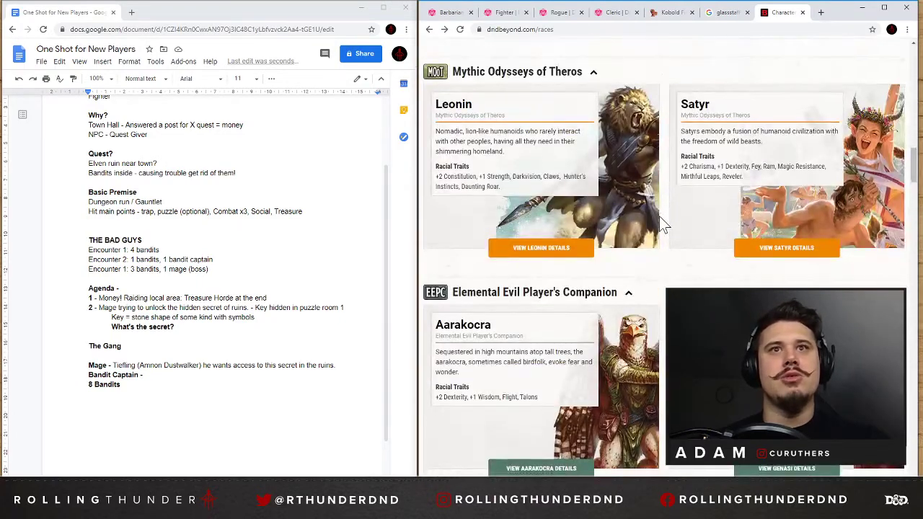
click(146, 375)
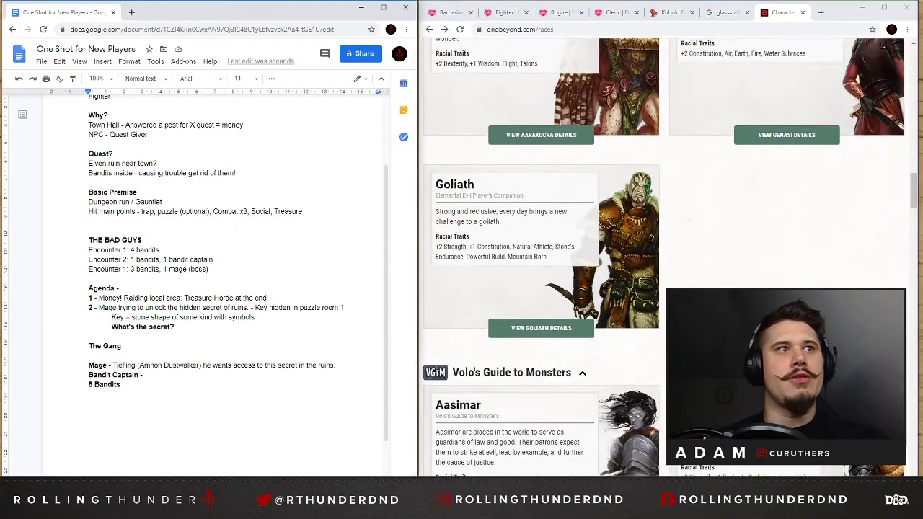
text(Goliath)
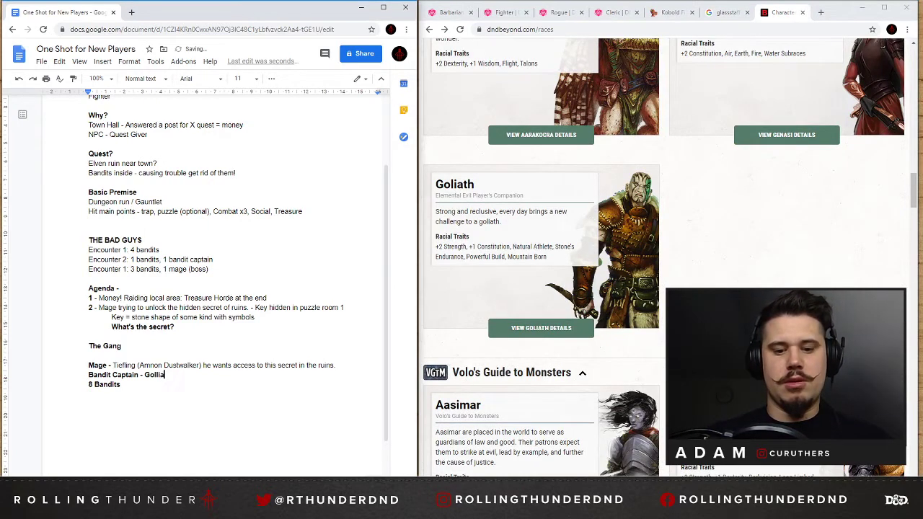
double_click(156, 375)
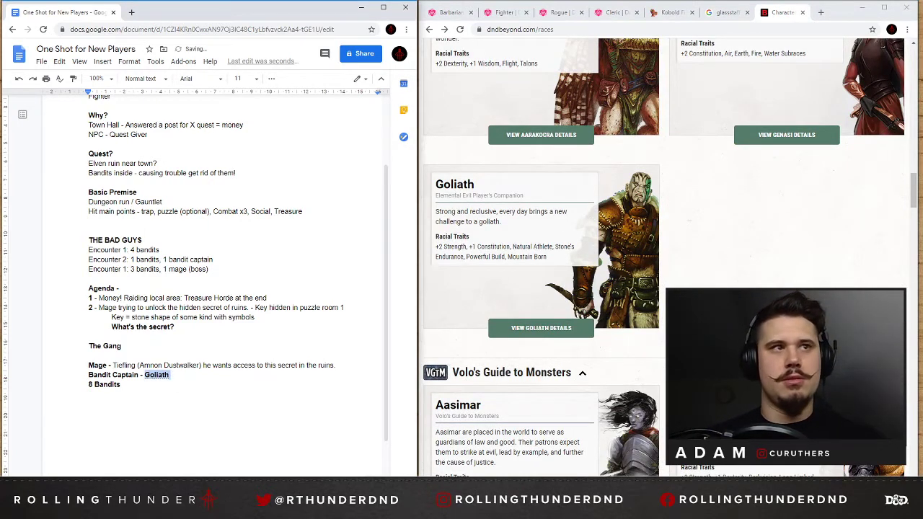
Open the Goliath race details and read through the Goliath traits and the Goliath Names section.
click(542, 328)
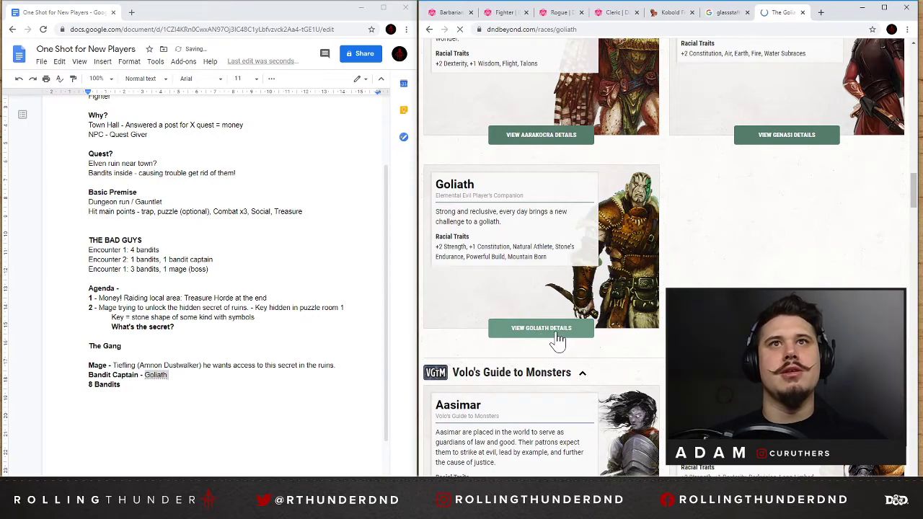
scroll(735, 281, down, 15)
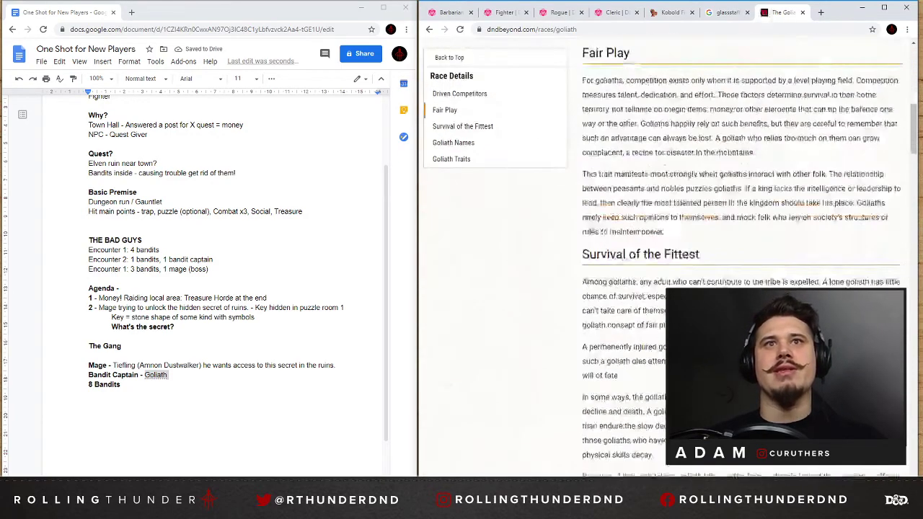
scroll(692, 284, down, 5)
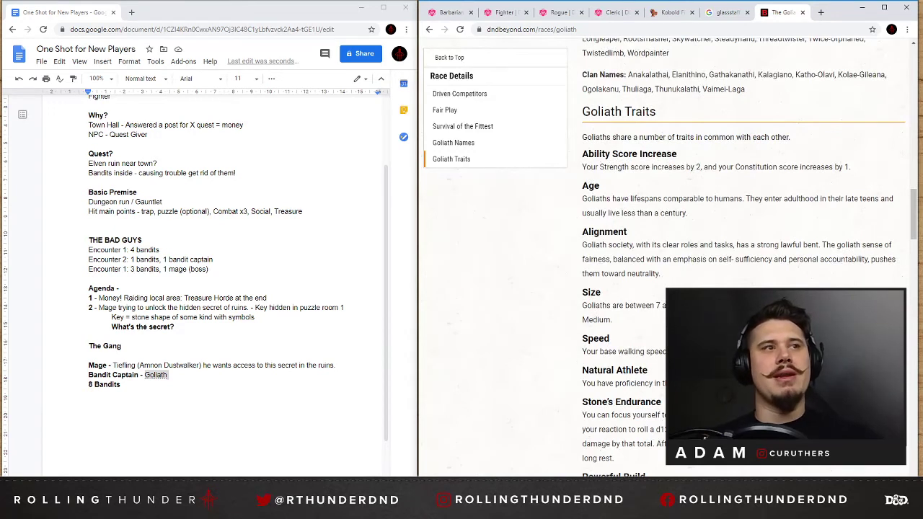
double_click(171, 375)
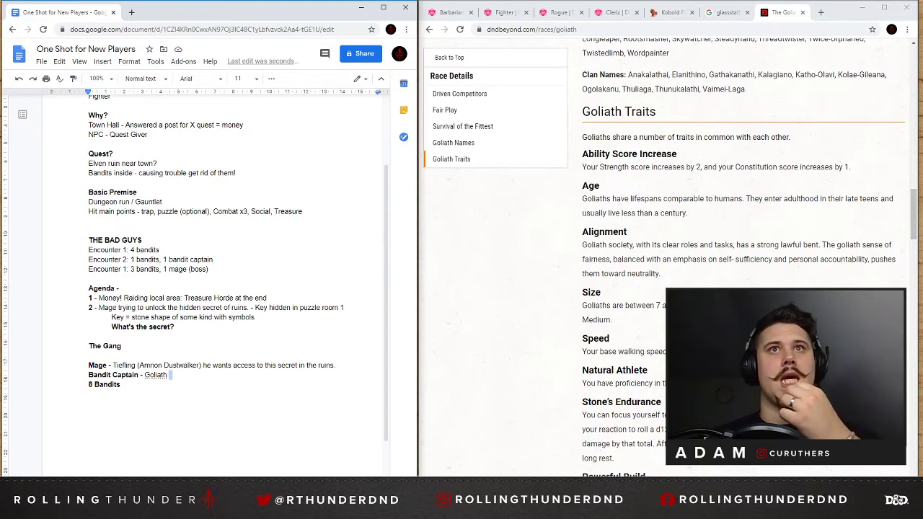
scroll(553, 274, down, 5)
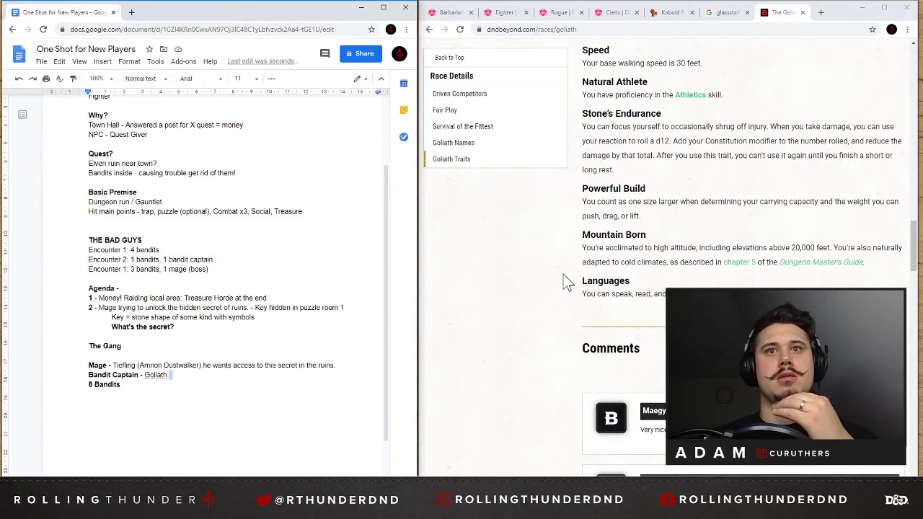
scroll(565, 281, up, 3)
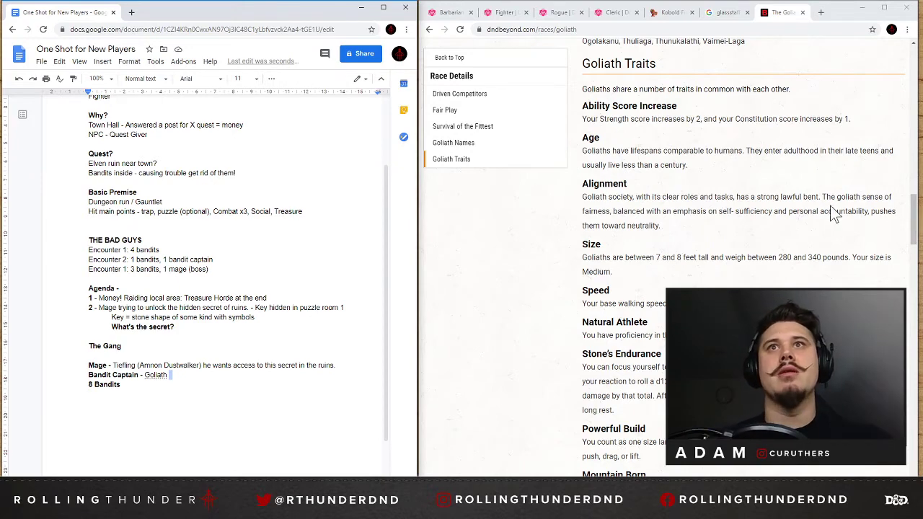
scroll(504, 175, down, 1)
click(470, 143)
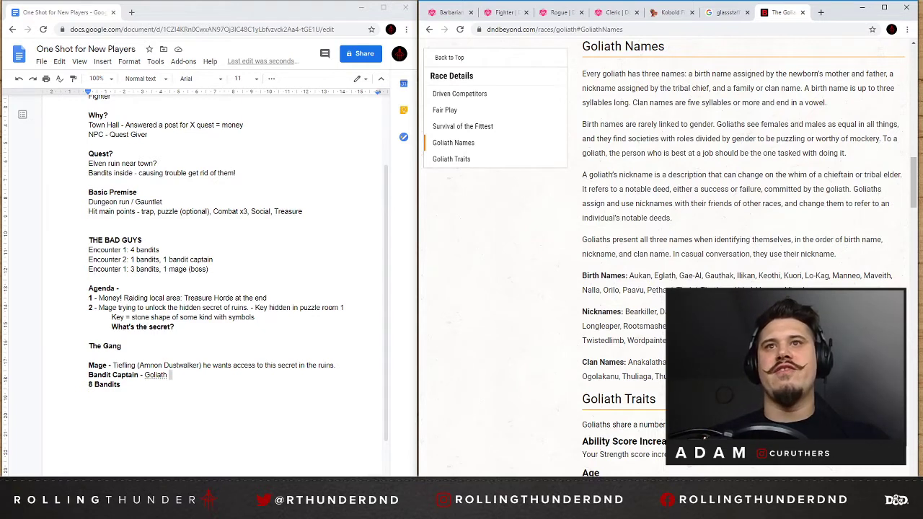
Add "(Nalla Horncarver, F)" after Goliath in the Bandit Captain entry and insert ", M" after Amnon Dustwalker in the Mage entry.
double_click(123, 384)
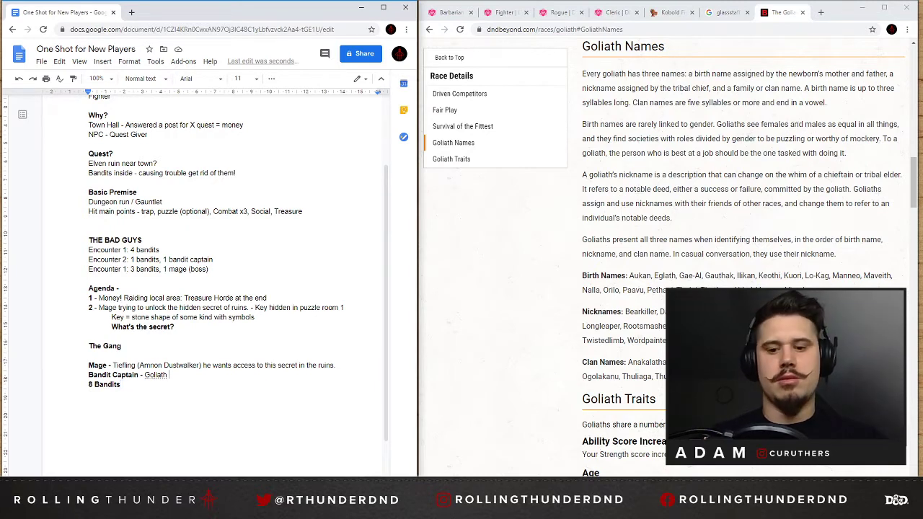
text(()
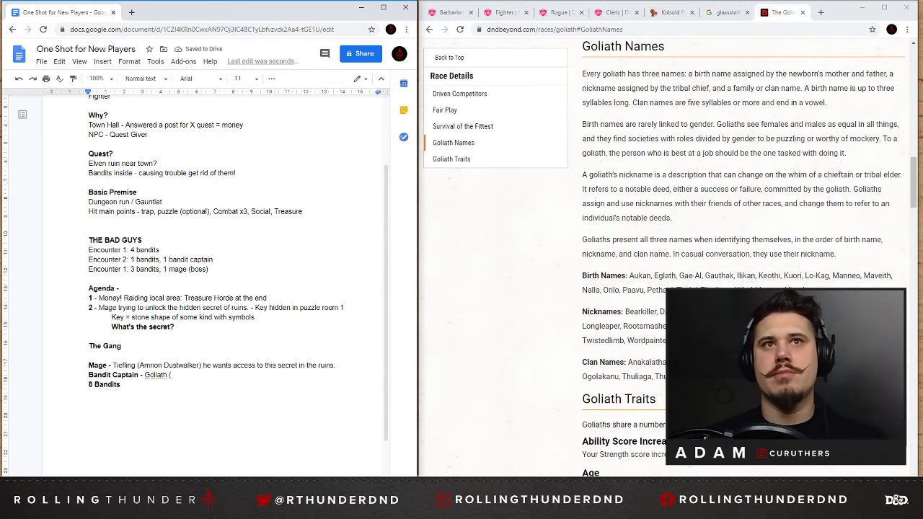
text(Nalla Horncarver)
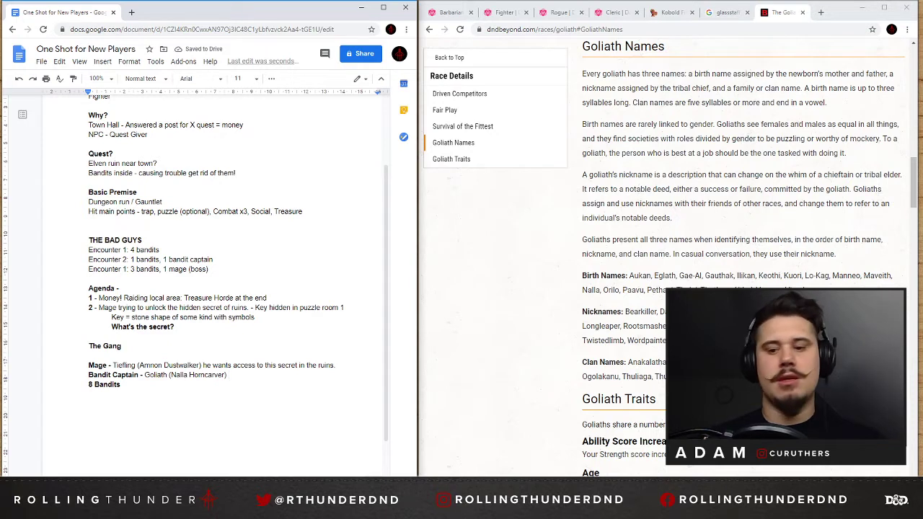
text(, F)
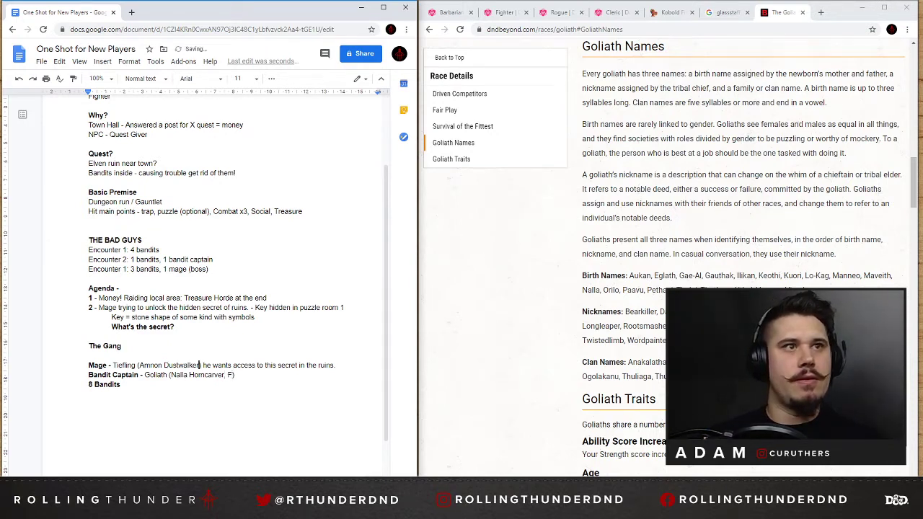
text(, M)
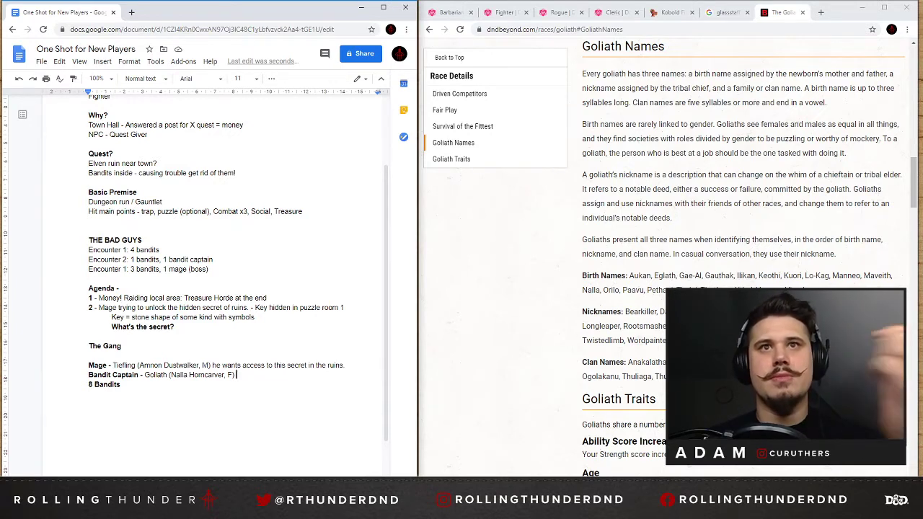
Review the Goliath names and traits, and add "Blind Devotion to Amnon" at the end of the Bandit Captain entry.
scroll(743, 252, down, 2)
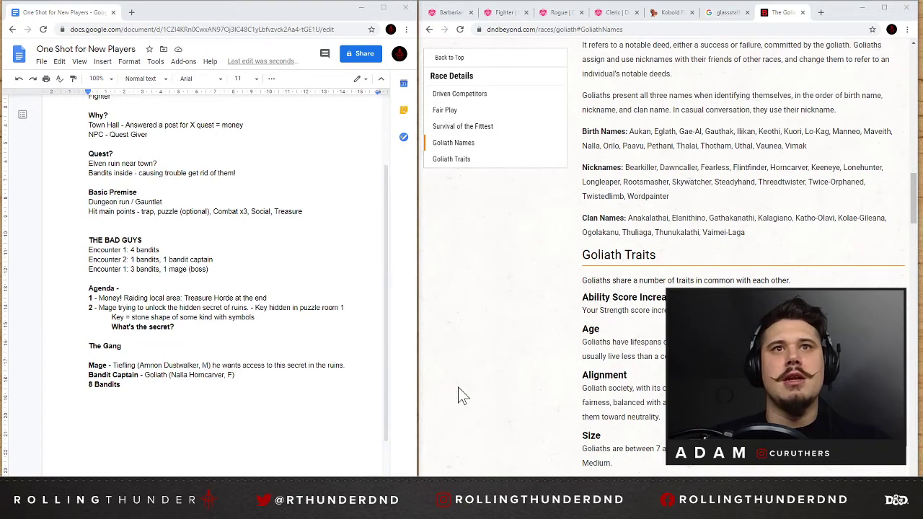
scroll(462, 393, down, 2)
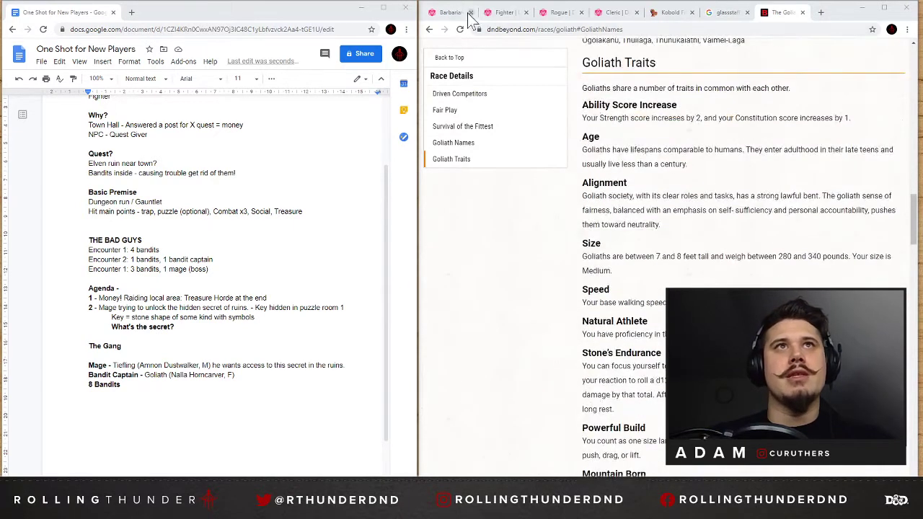
double_click(140, 387)
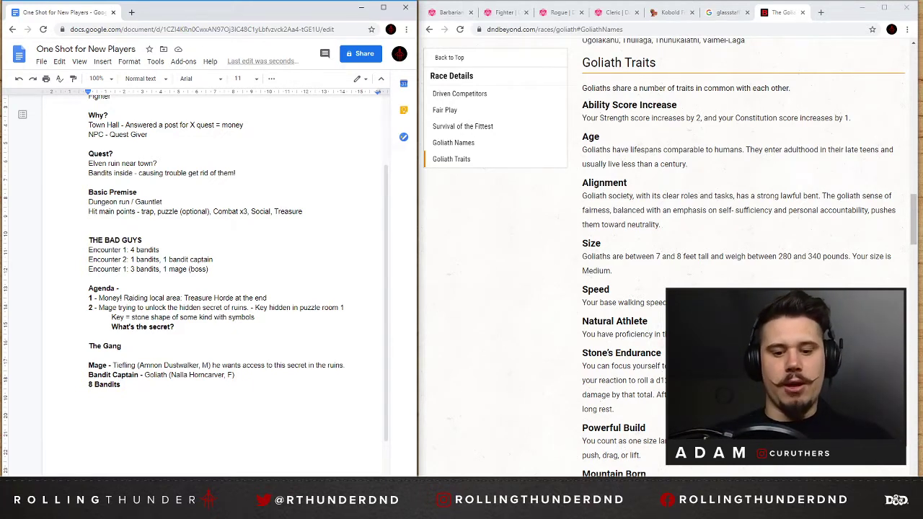
text(Blind Devotion to Amnon)
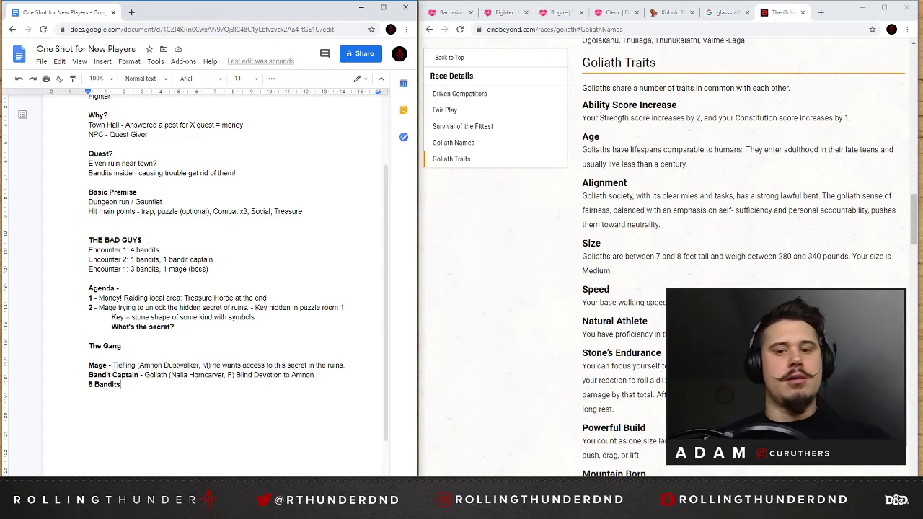
Extend the "8 Bandits" line with a dash and the race "Human", checking the Goliath page and the Roll20 Fighter page for reference.
text(-)
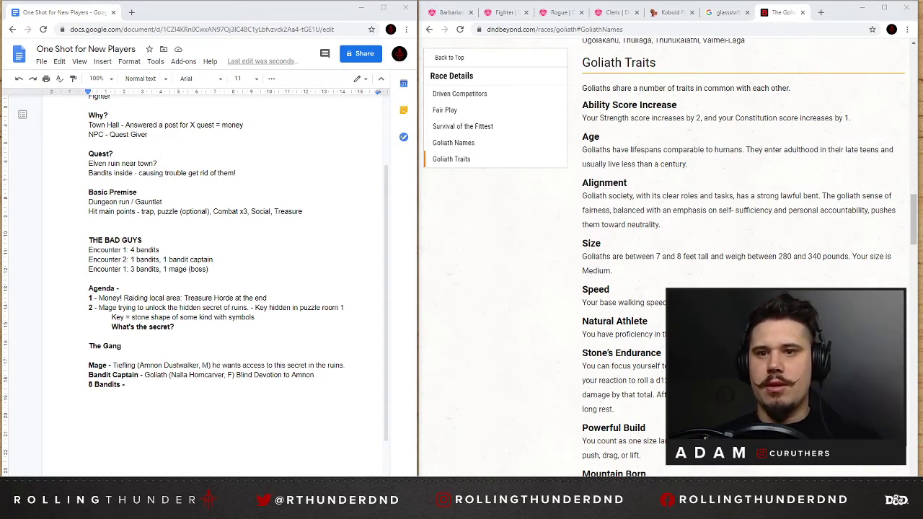
double_click(129, 384)
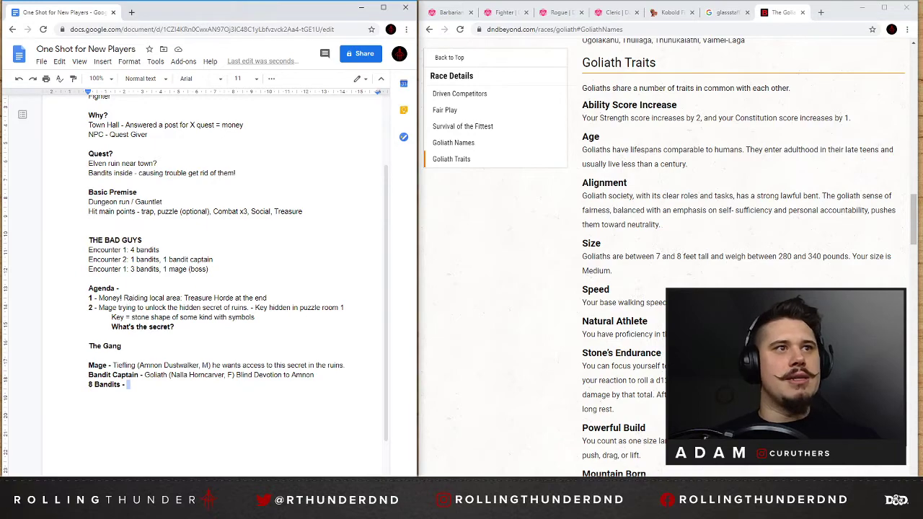
click(128, 384)
scroll(638, 252, up, 8)
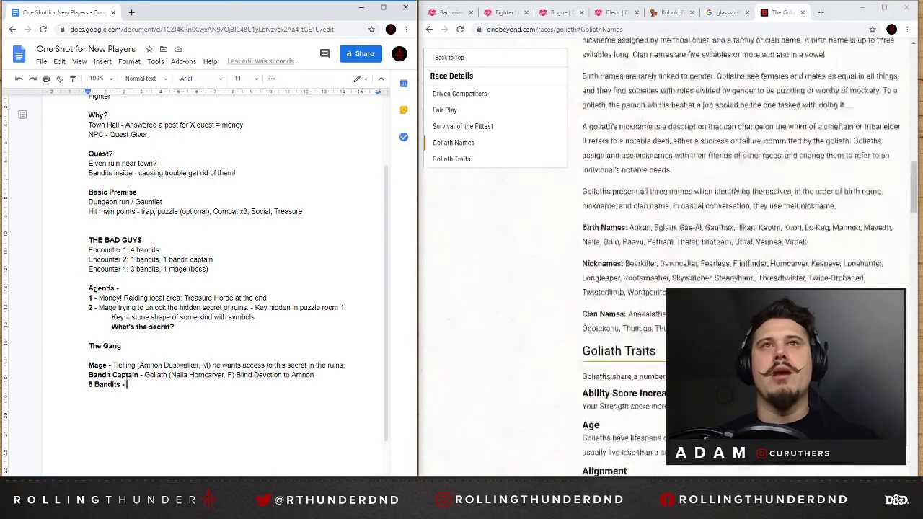
scroll(658, 55, up, 5)
click(506, 15)
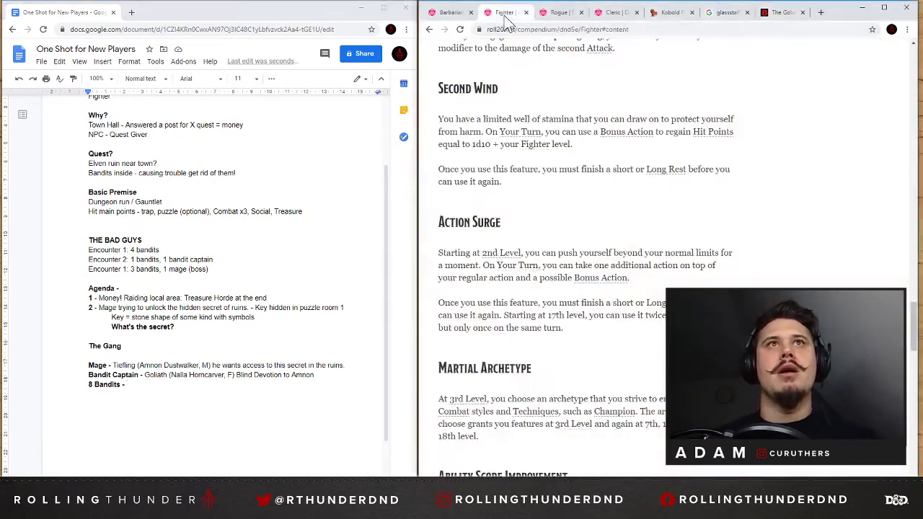
double_click(129, 385)
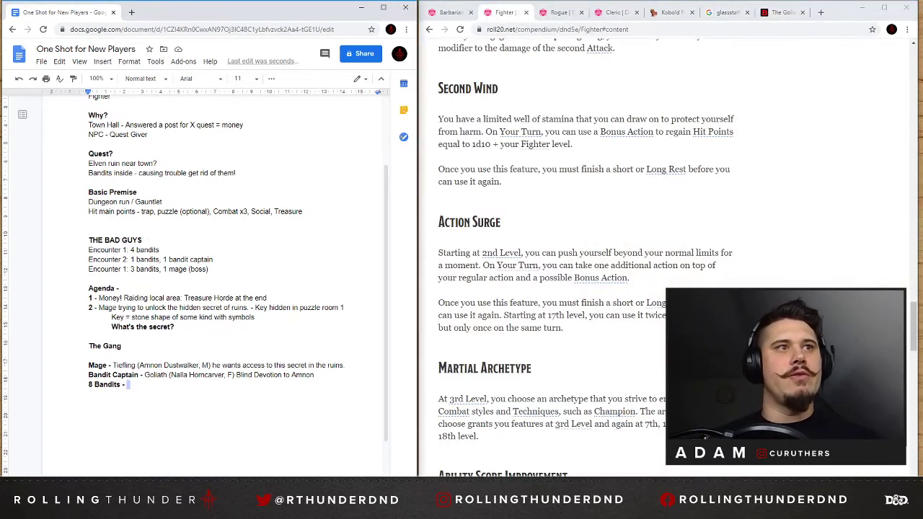
text(Human)
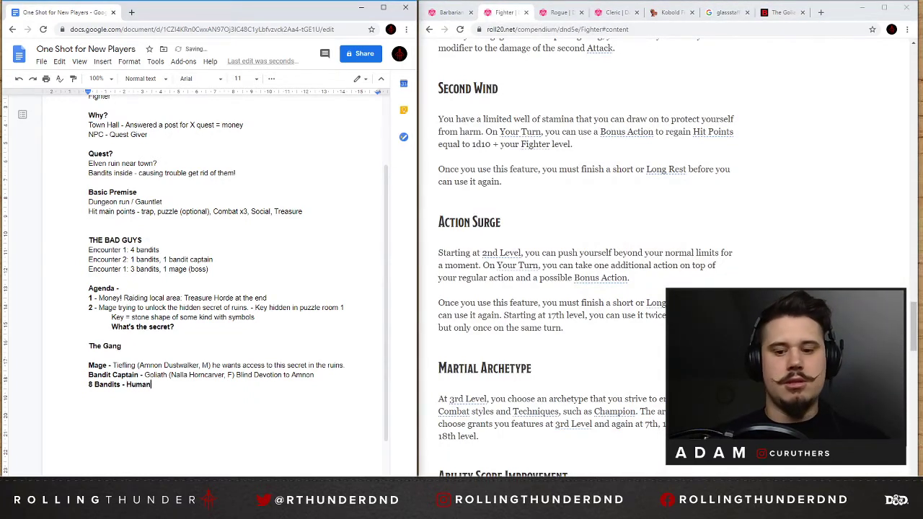
Replace "Human" with "4 Human," in the "8 Bandits" line.
key(BackSpace)
key(BackSpace)
key(BackSpace)
key(BackSpace)
key(BackSpace)
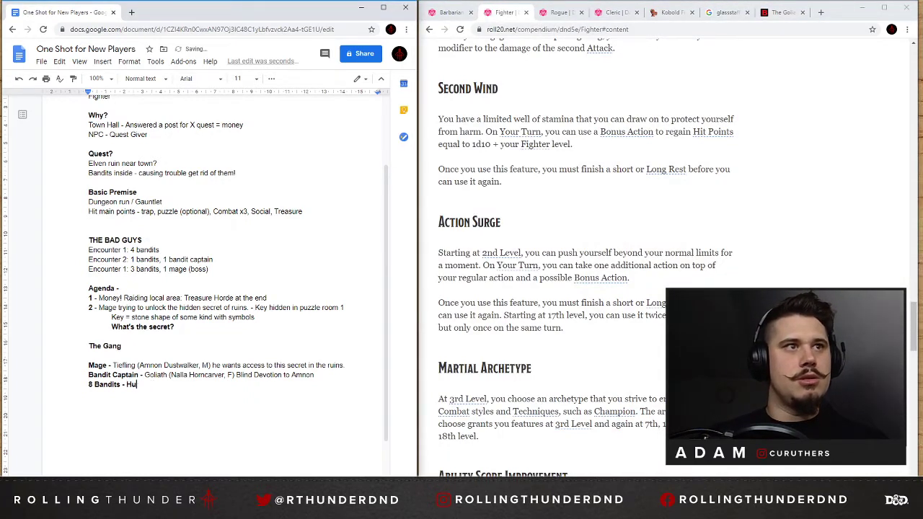
key(BackSpace)
key(BackSpace)
text(4 human,)
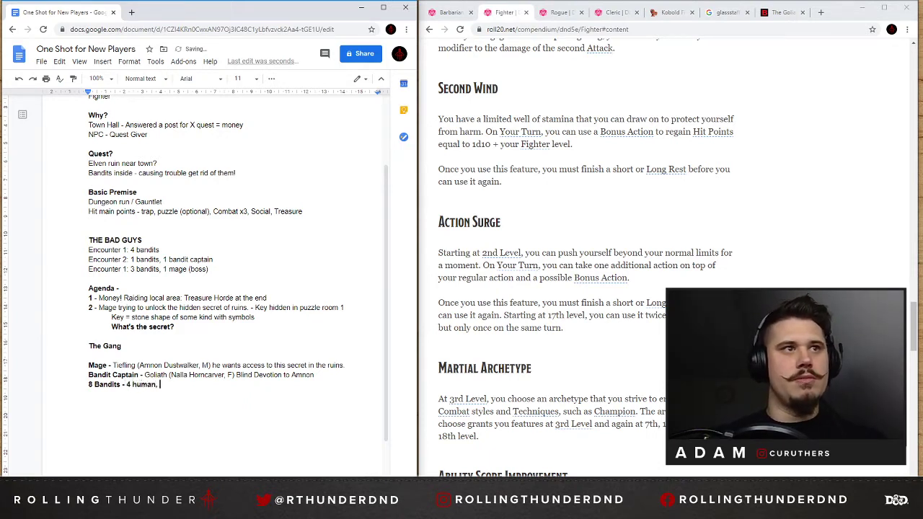
key(Left)
key(Left)
key(Left)
key(Left)
key(Left)
key(Left)
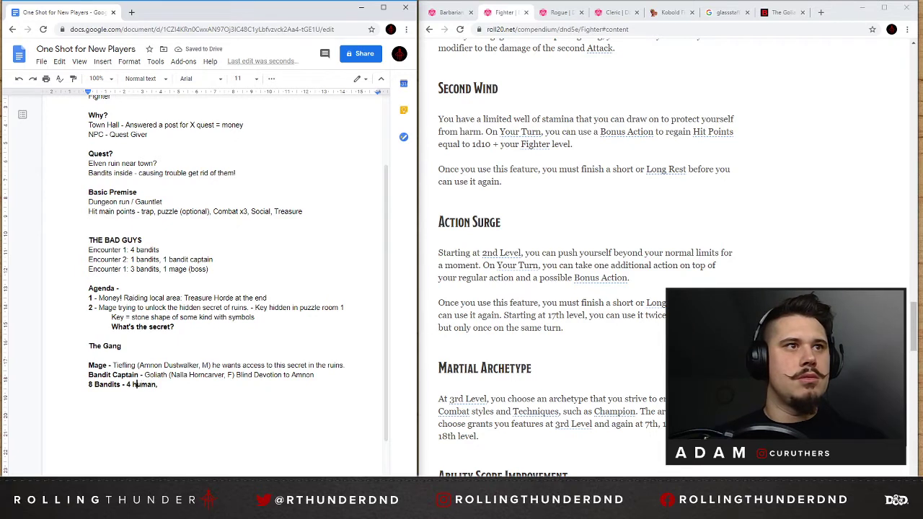
key(BackSpace)
text(H)
key(End)
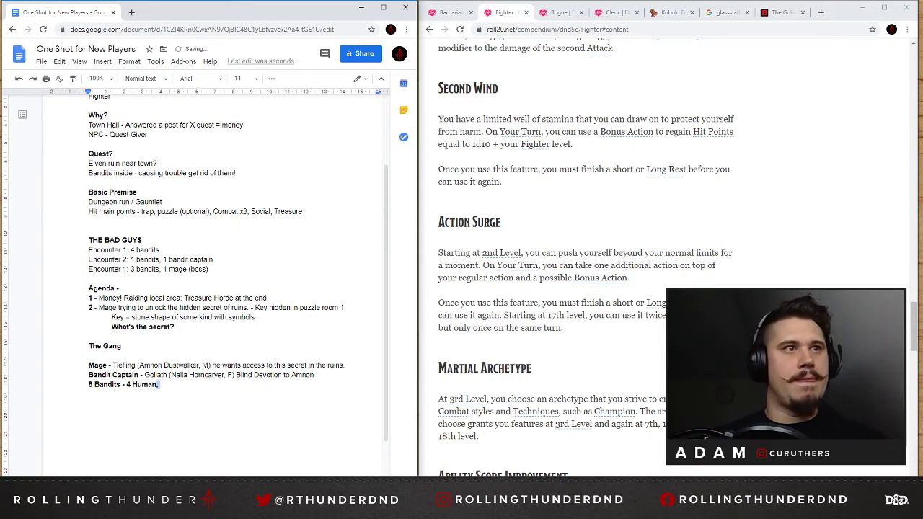
Remove the bold formatting from "4 Human," so only the "8 Bandits -" label stays bold.
key(ctrl+shift+Left)
key(ctrl+shift+Left)
key(ctrl+shift+Left)
key(shift+Right)
key(ctrl+b)
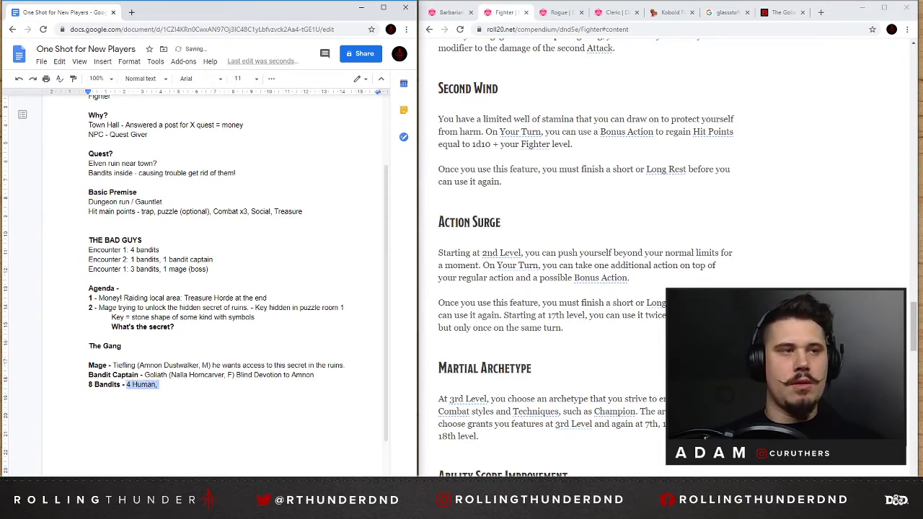
key(Right)
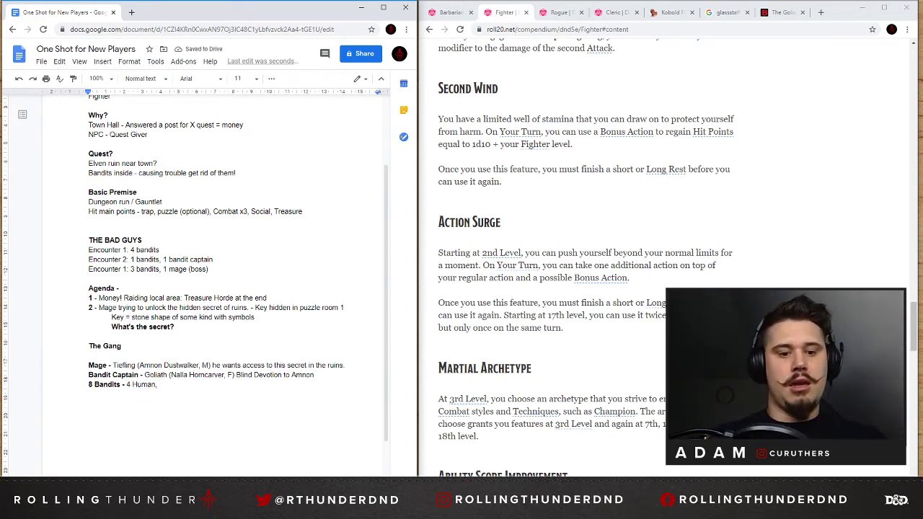
text(Tiefling,)
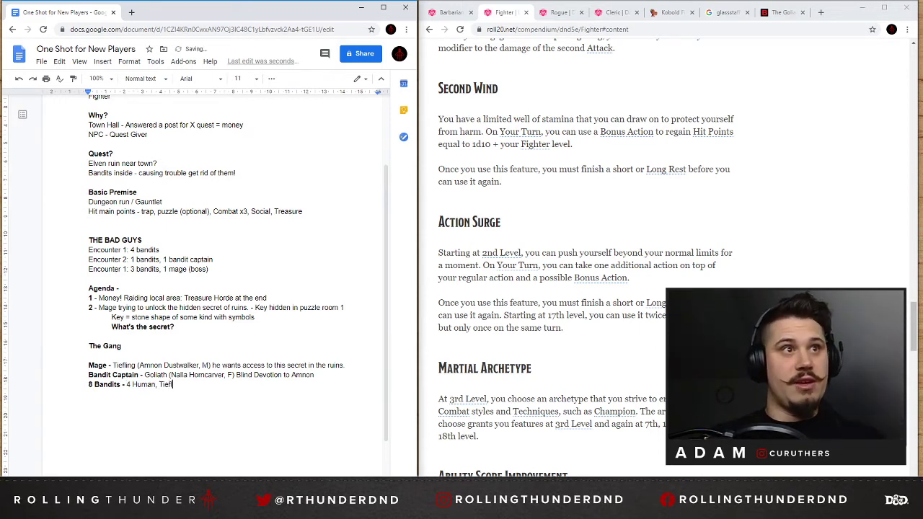
key(BackSpace)
key(BackSpace)
key(BackSpace)
key(BackSpace)
key(BackSpace)
key(BackSpace)
key(BackSpace)
key(BackSpace)
key(BackSpace)
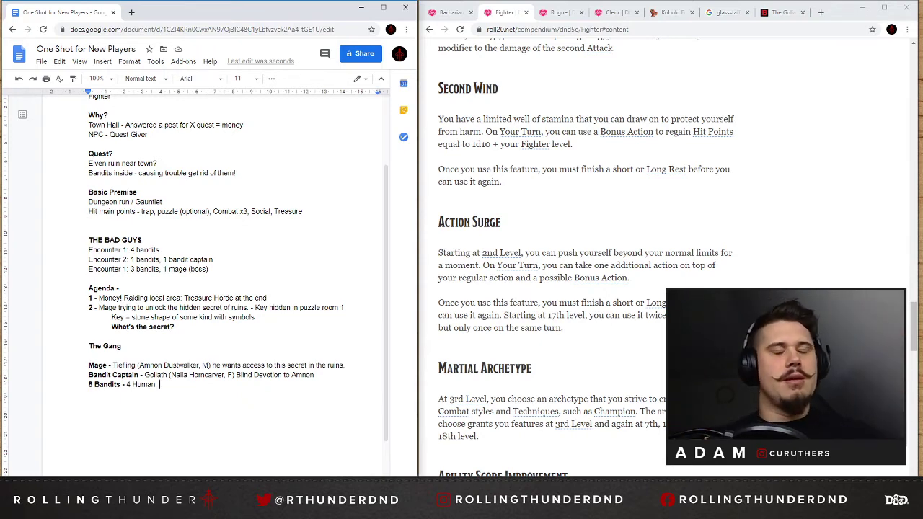
Return to the D&D Beyond races list, browse the basic races, and add "Half-Elf," after "4 Human," in the "8 Bandits" line.
click(773, 12)
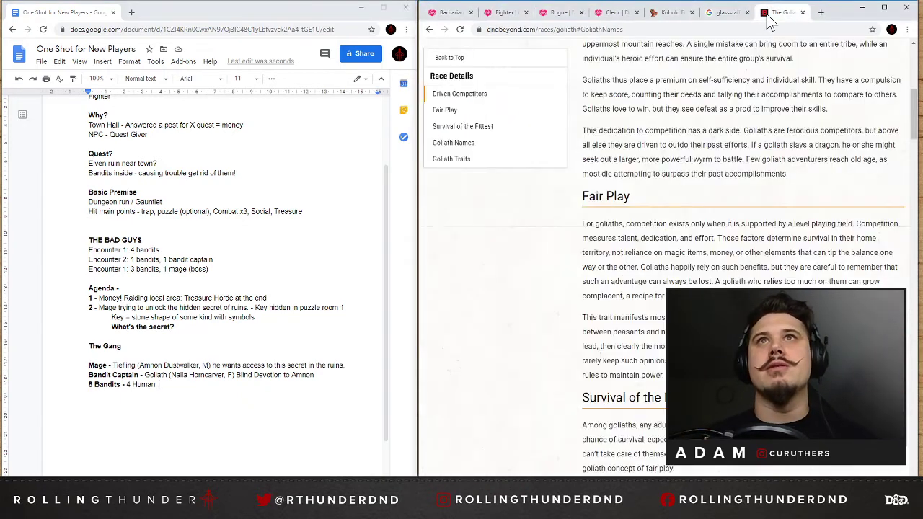
click(429, 30)
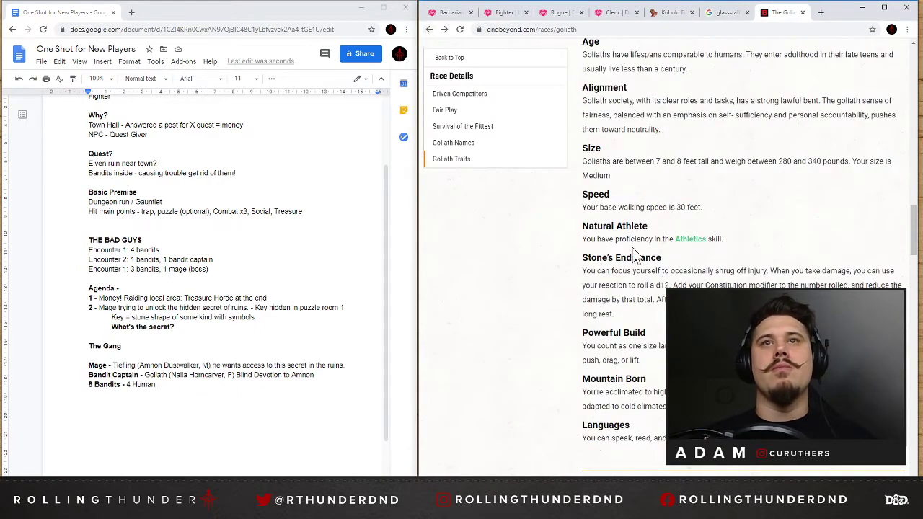
click(430, 30)
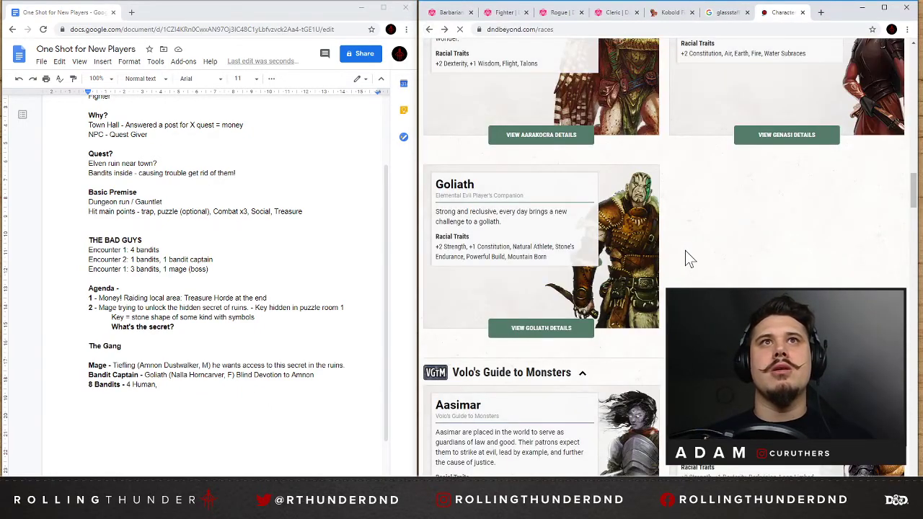
scroll(685, 250, up, 15)
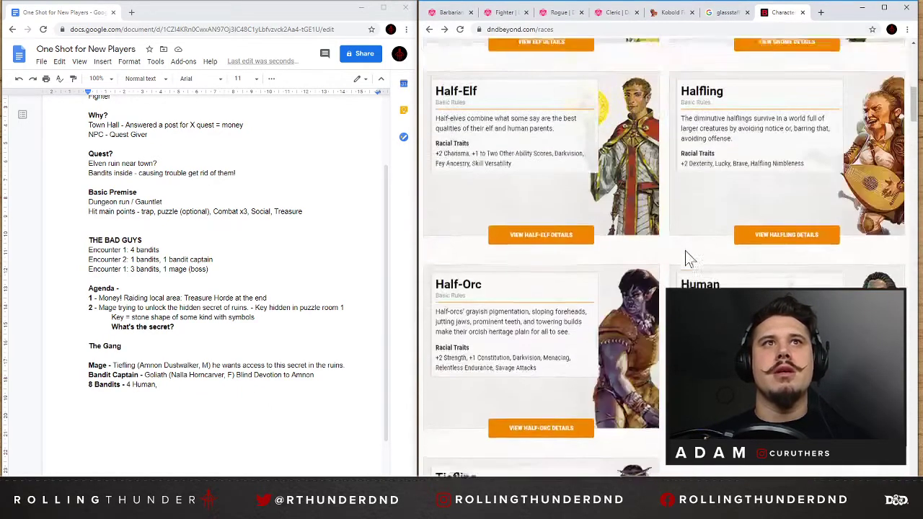
scroll(681, 251, up, 3)
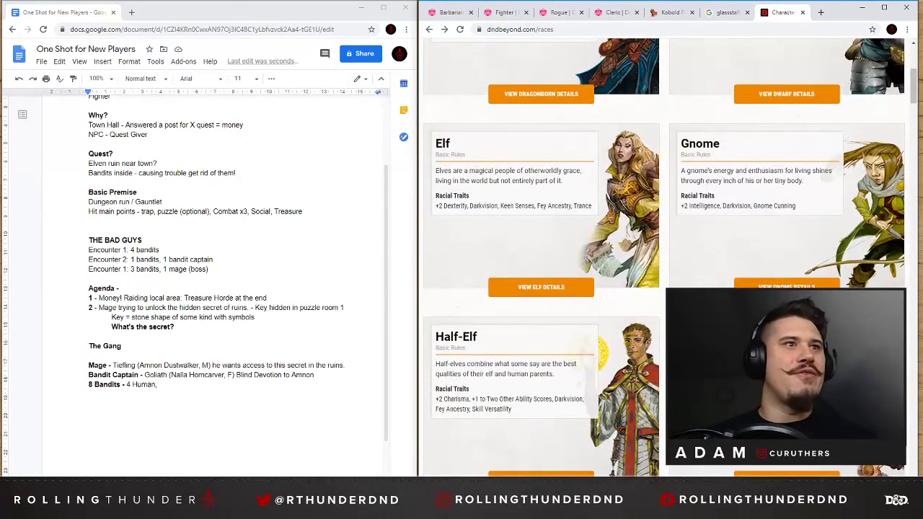
double_click(162, 384)
text(Half-Elf)
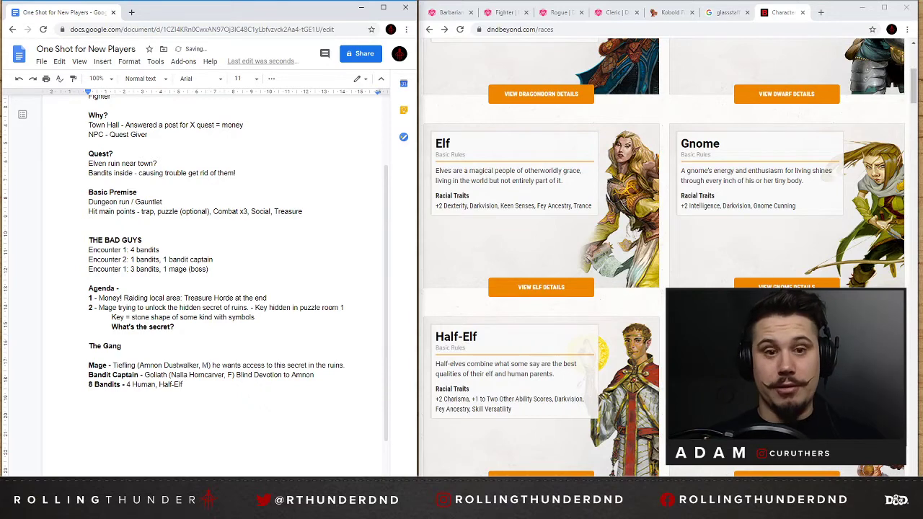
text(,)
Check the Player's Handbook races and add "2 Dwarves," after Half-Elf in the "8 Bandits" line.
scroll(682, 193, up, 1)
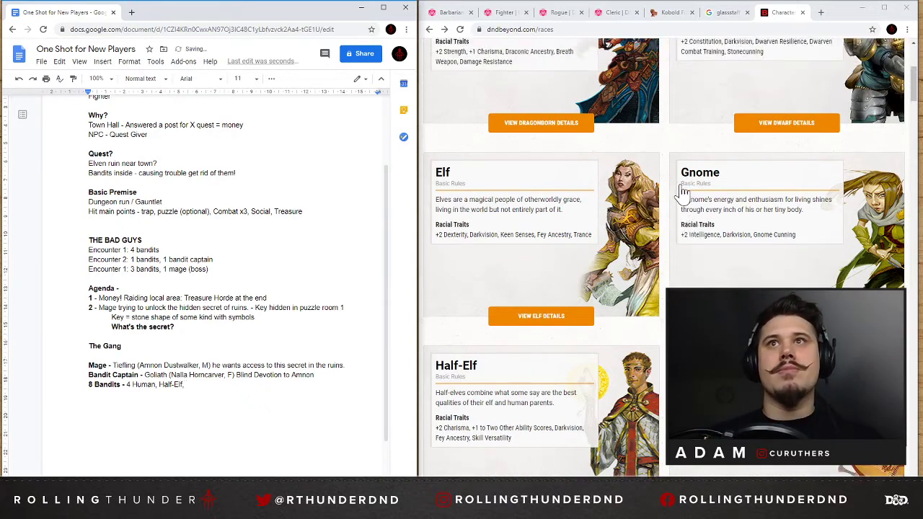
scroll(682, 193, up, 4)
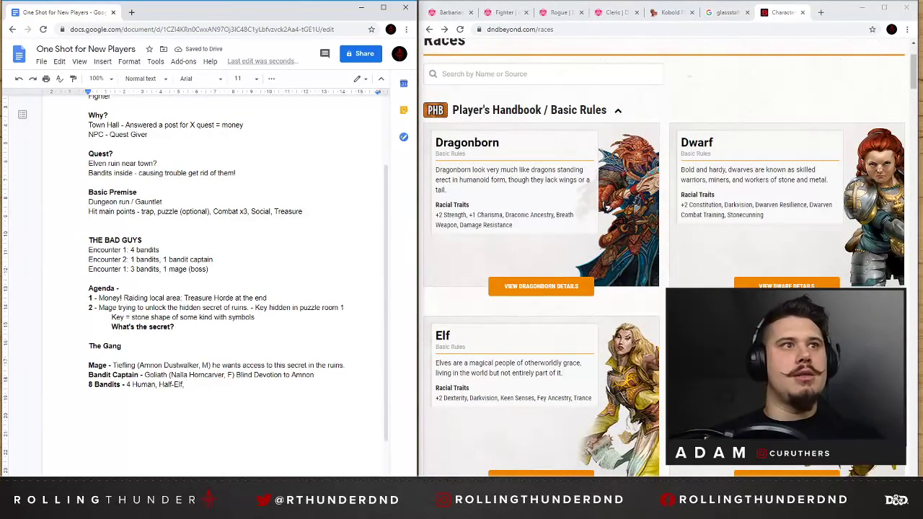
text(SD)
key(BackSpace)
key(BackSpace)
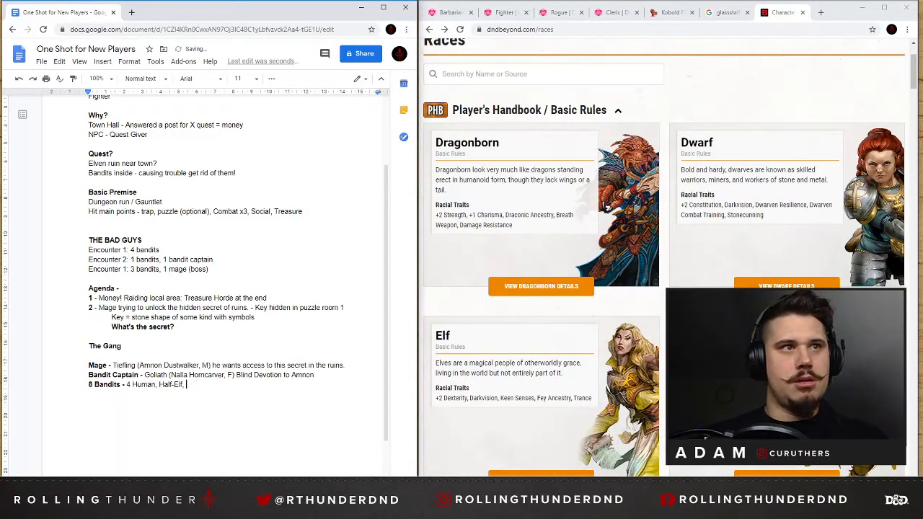
text(2)
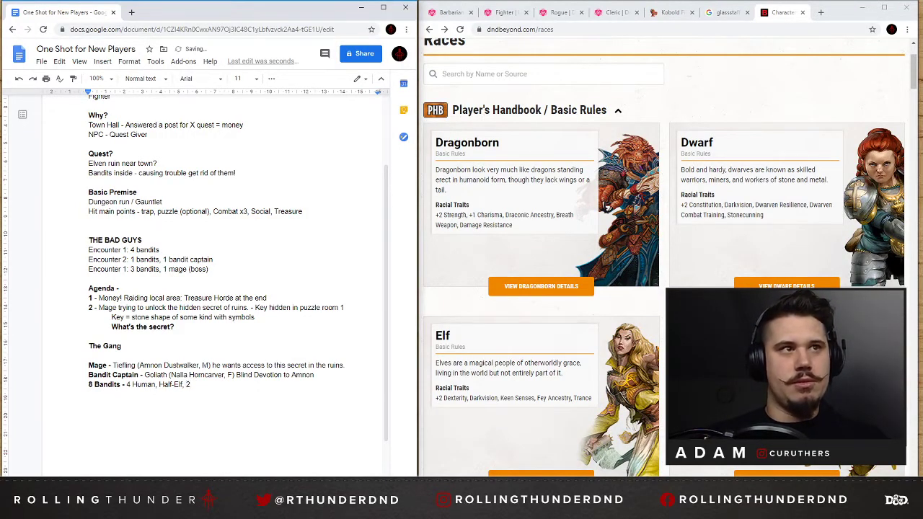
text( Dwarfves)
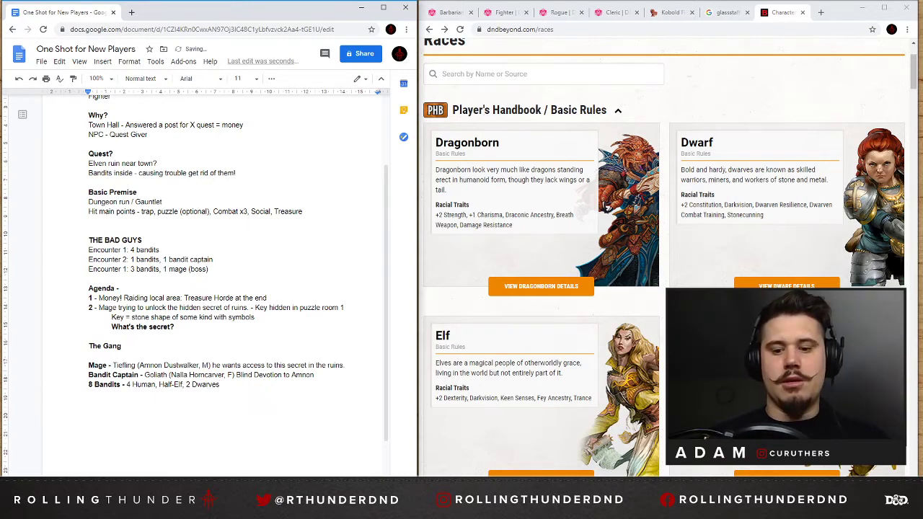
text(,)
Browse further races, insert "2" before Half-Elf in the "8 Bandits" line, and remove the trailing comma after "2 Dwarves".
scroll(541, 259, down, 6)
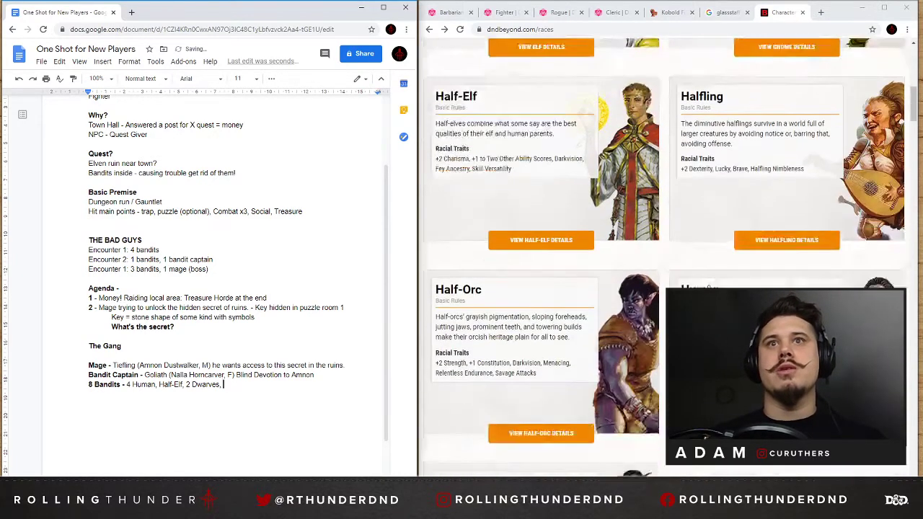
scroll(642, 322, down, 2)
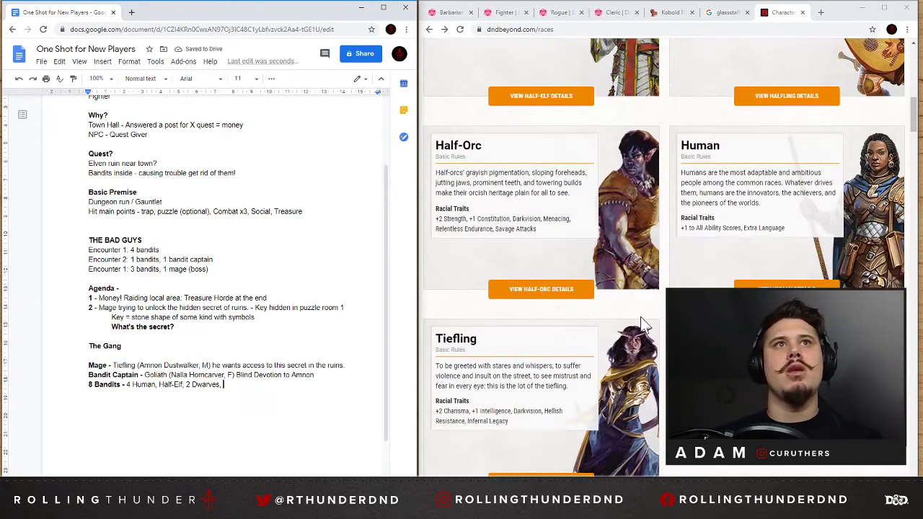
scroll(644, 324, down, 5)
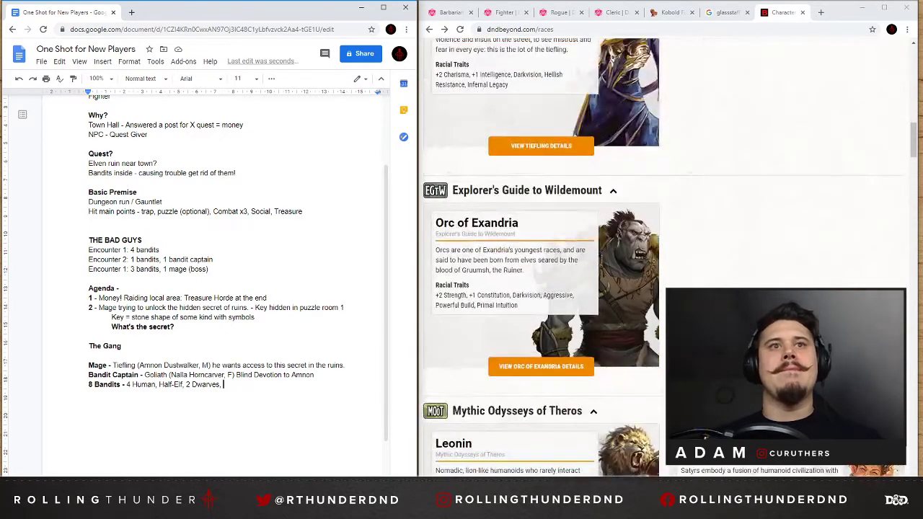
scroll(663, 324, down, 1)
scroll(663, 325, up, 1)
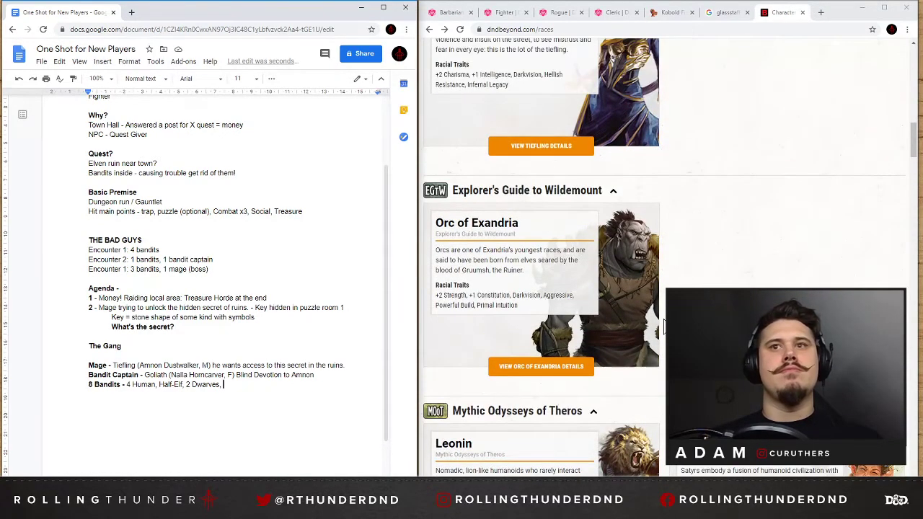
scroll(663, 326, down, 4)
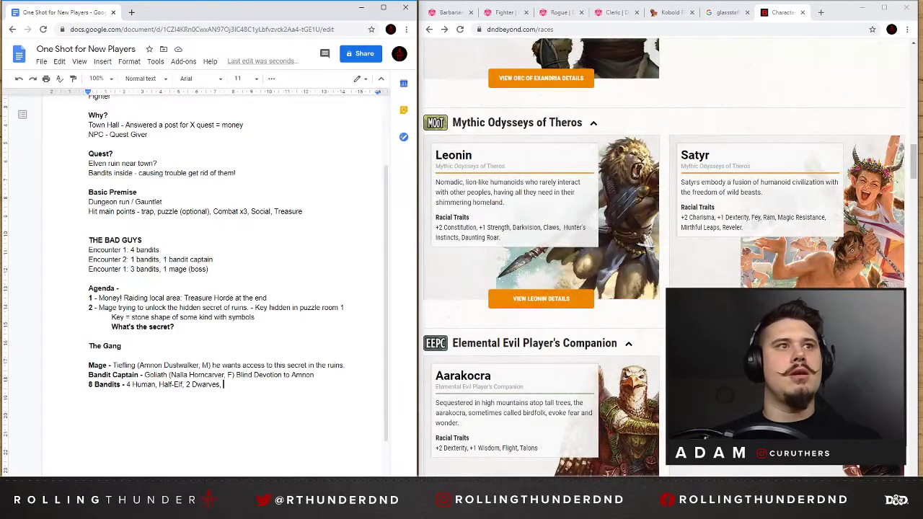
click(159, 384)
text(2)
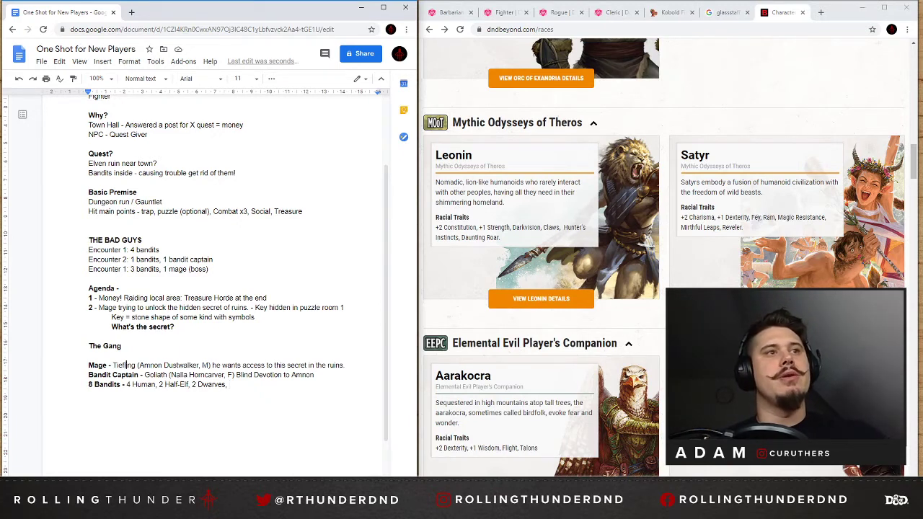
double_click(125, 365)
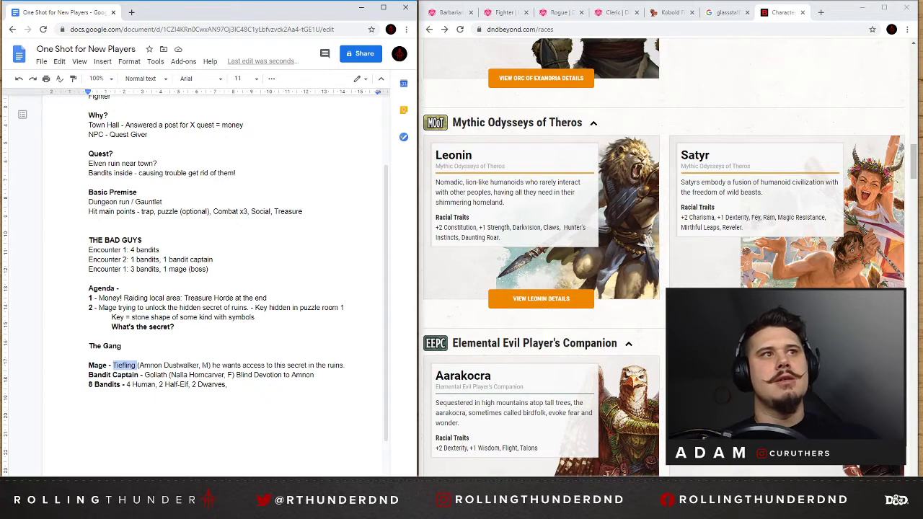
click(230, 385)
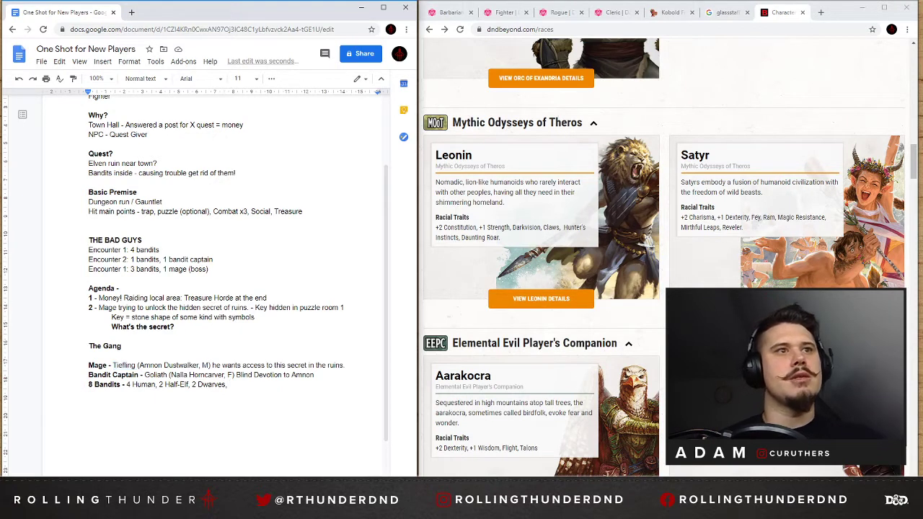
key(BackSpace)
key(BackSpace)
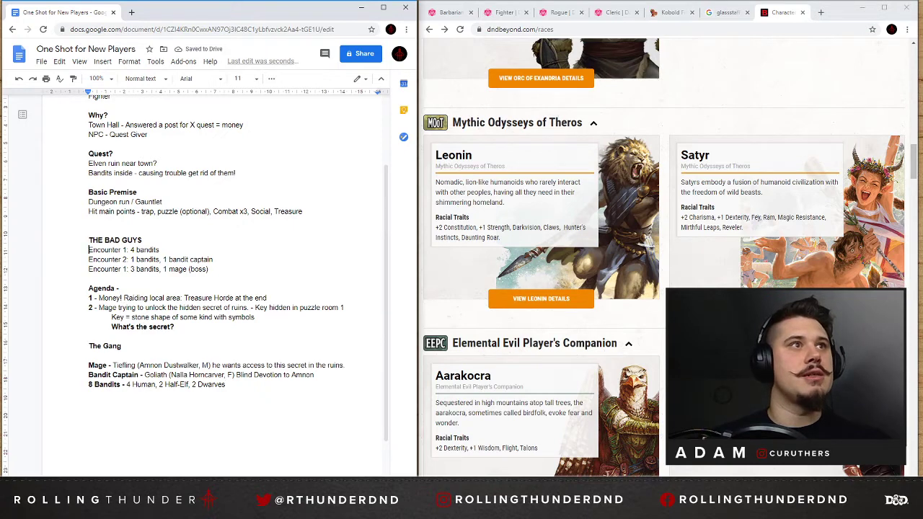
Insert a blank line below the "THE BAD GUYS" heading and set the heading's font size to 14.
key(Return)
drag(146, 240, 88, 240)
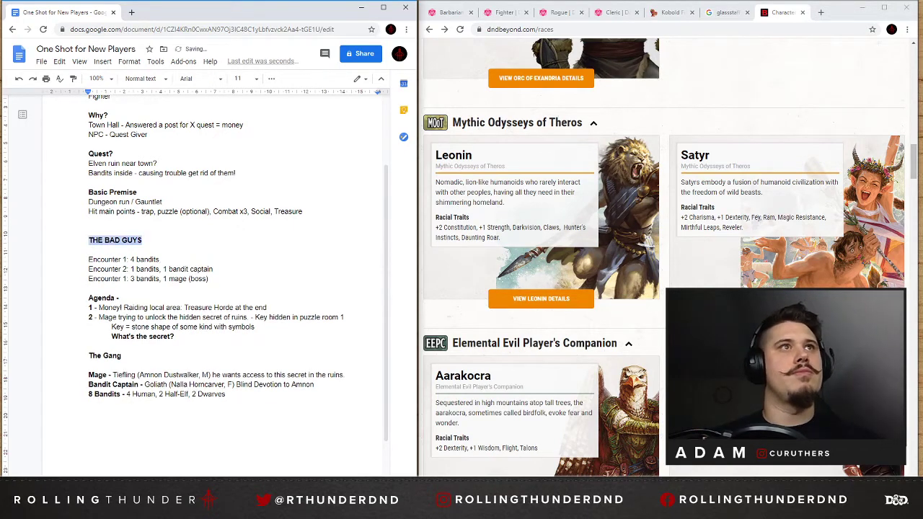
click(246, 78)
click(243, 172)
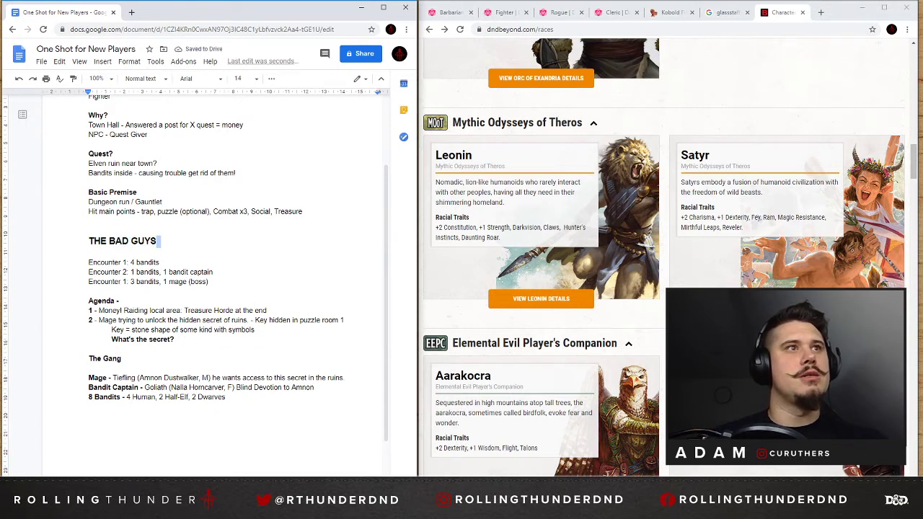
Bring up the Kobold Fight Club encounter builder for reference and start a new paragraph after a blank line below the "8 Bandits" entry.
click(165, 397)
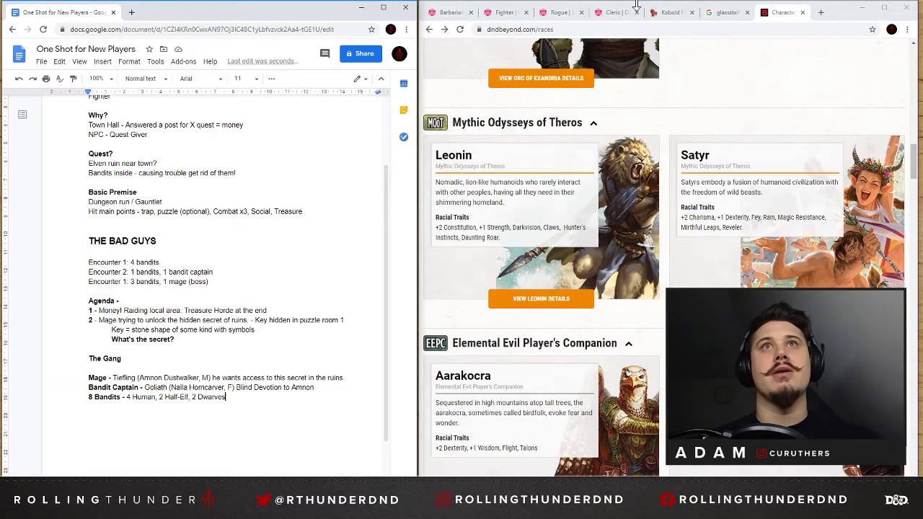
click(667, 12)
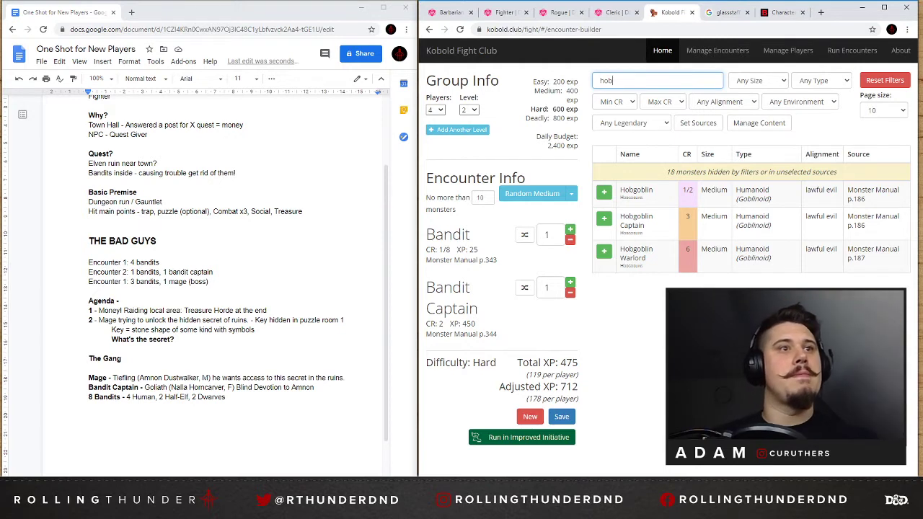
click(190, 397)
key(Return)
key(Return)
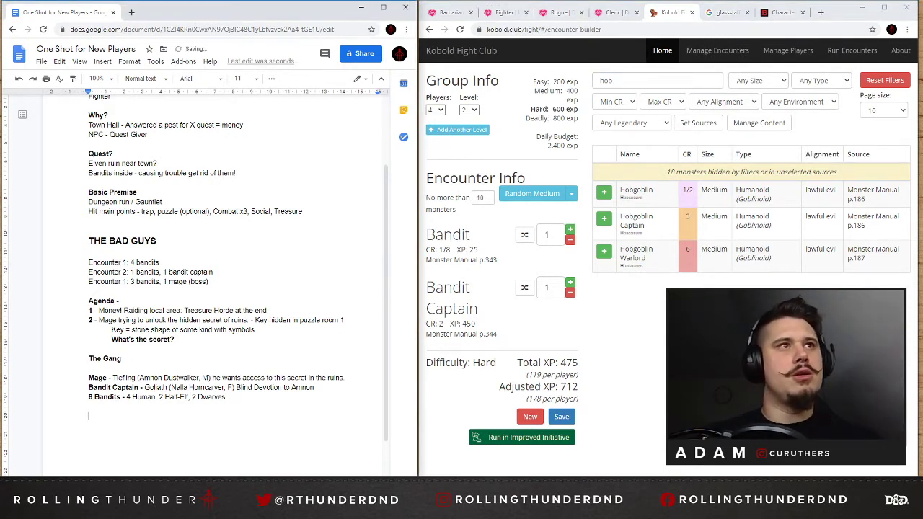
Review the notes on the ruin quest, the villains' agenda and the eight bandits to prepare the dungeon section.
scroll(216, 289, up, 2)
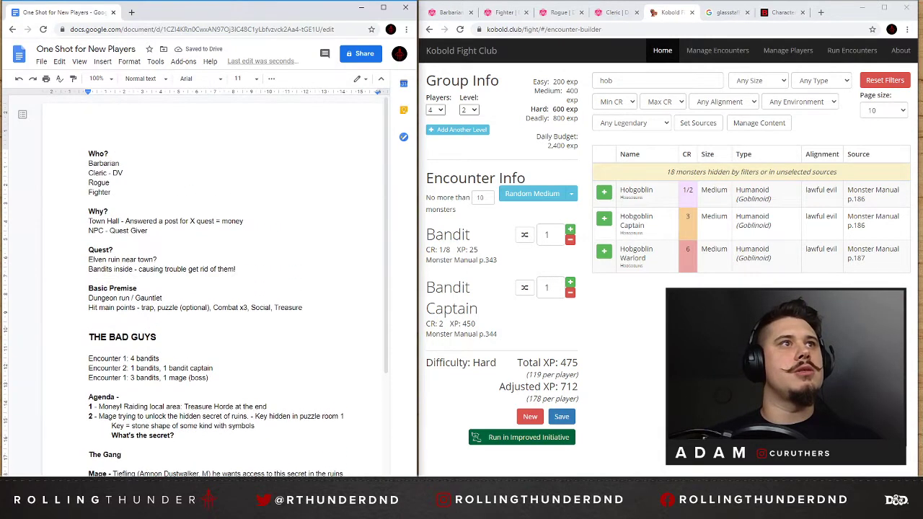
triple_click(123, 338)
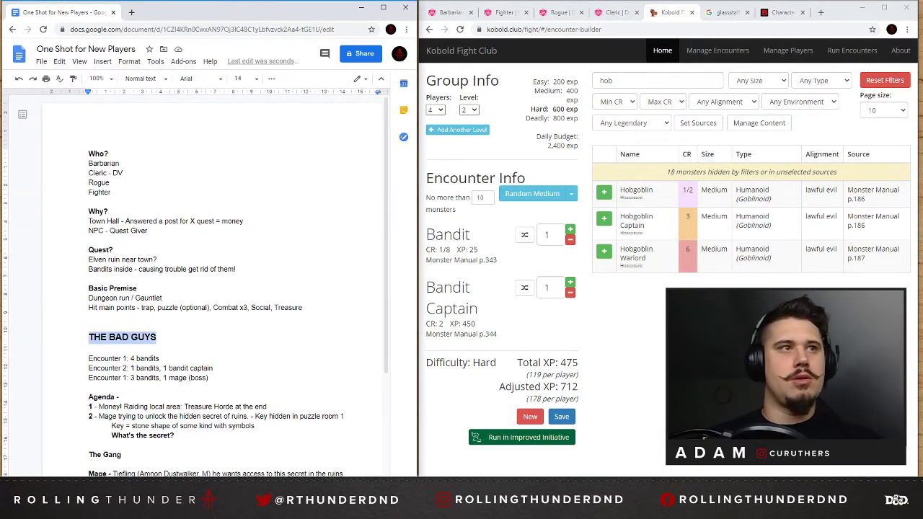
scroll(195, 288, down, 2)
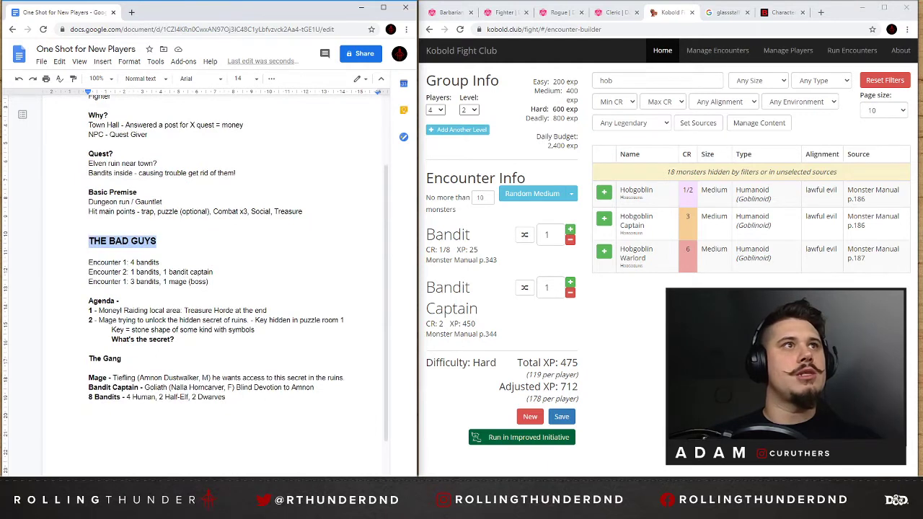
drag(115, 164, 149, 164)
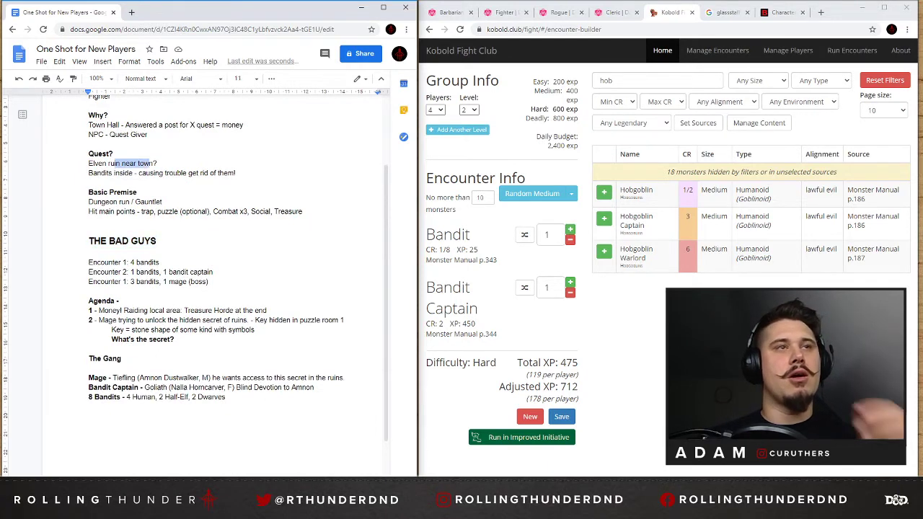
drag(154, 311, 202, 310)
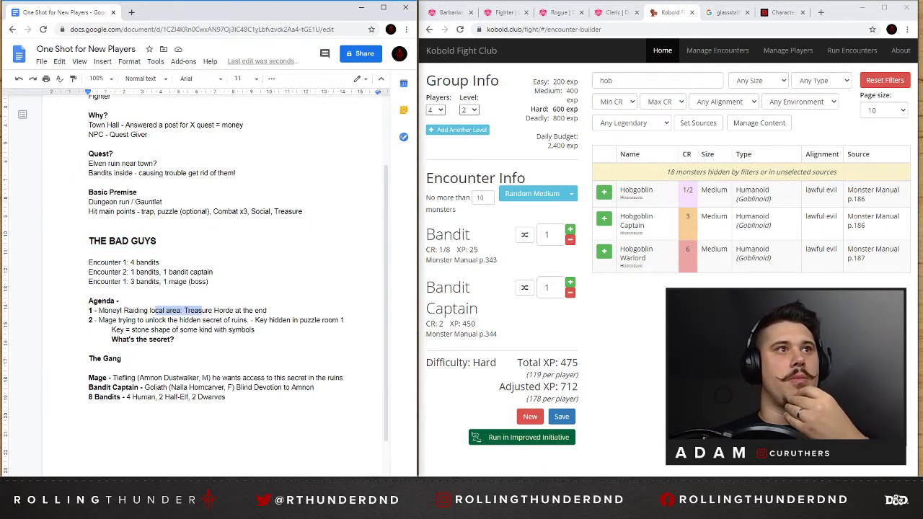
drag(108, 320, 288, 320)
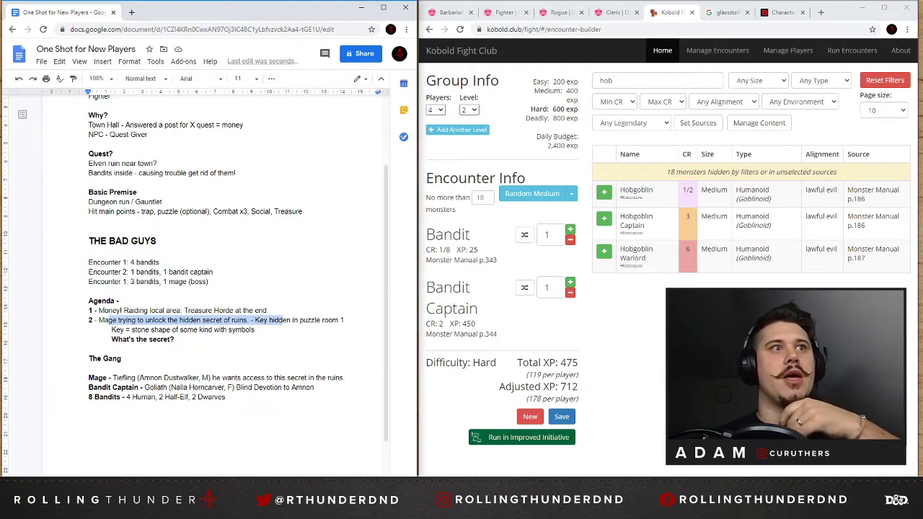
drag(124, 302, 201, 320)
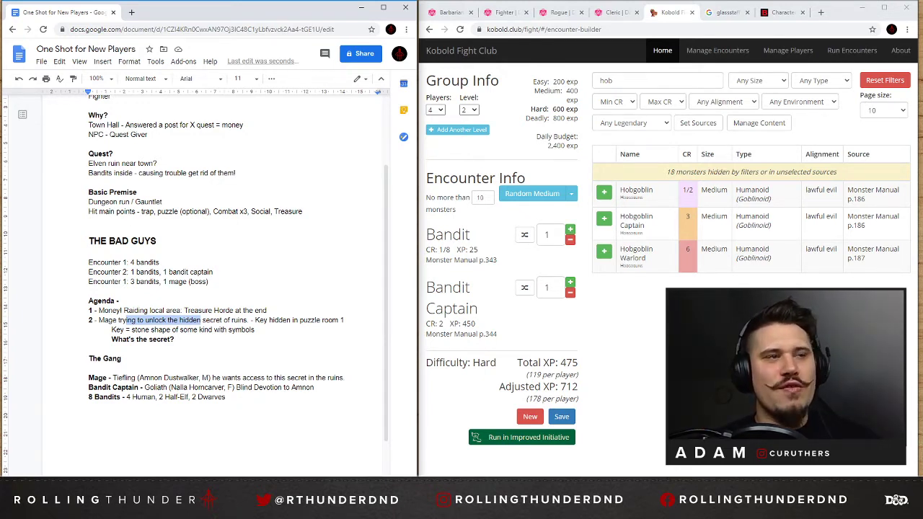
drag(125, 398, 152, 397)
click(148, 398)
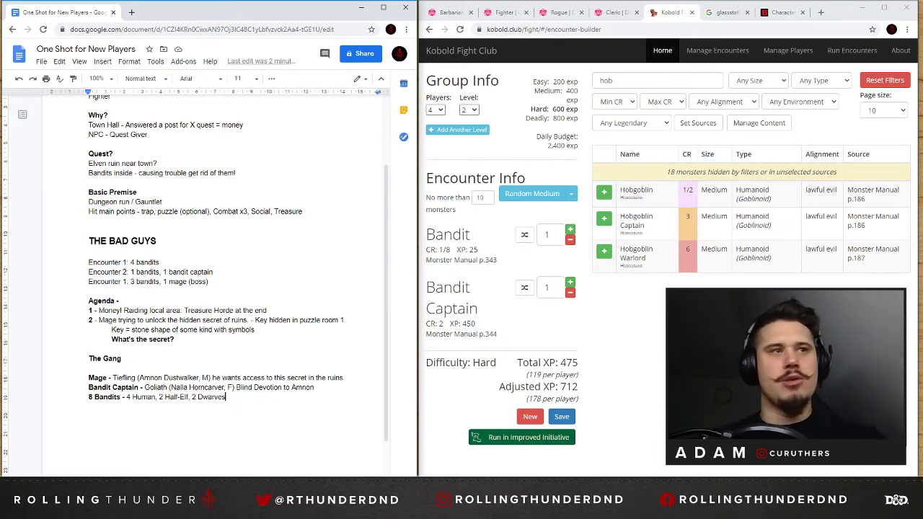
Add a "THE DUNGEON" heading line after a blank line below the "8 Bandits" entry.
key(Return)
key(Return)
text(TEH DU)
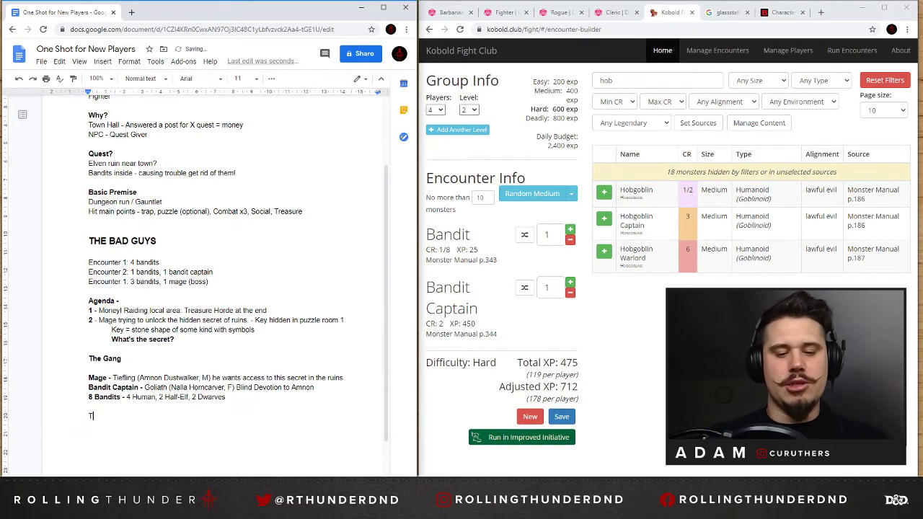
key(BackSpace)
key(BackSpace)
key(BackSpace)
key(BackSpace)
key(BackSpace)
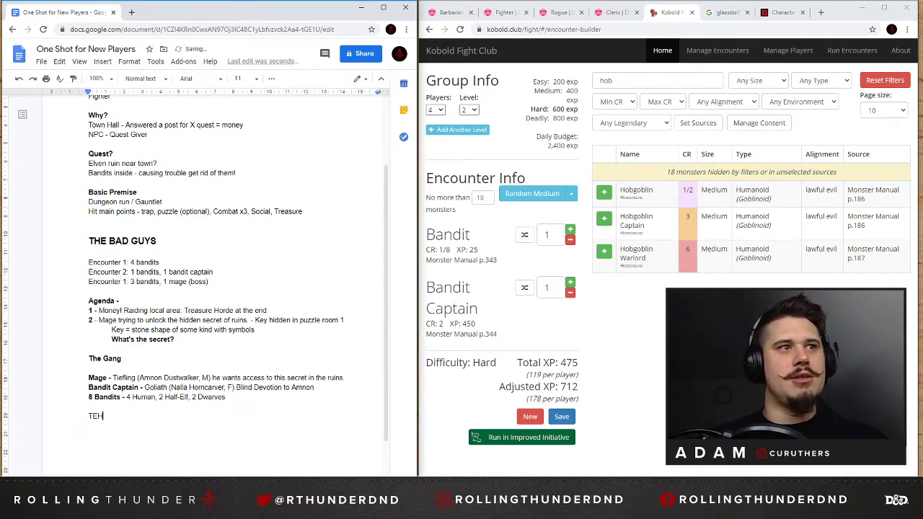
text(DUNGEON)
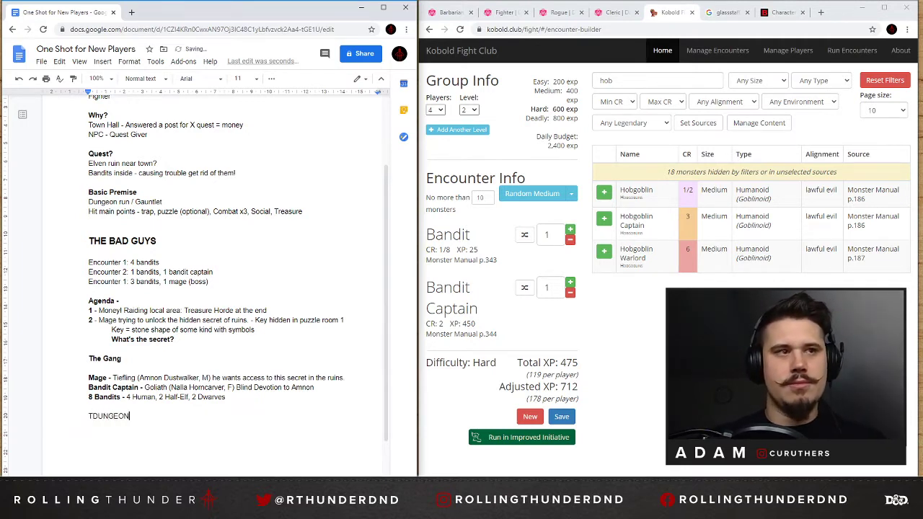
key(Home)
key(Right)
text(HE)
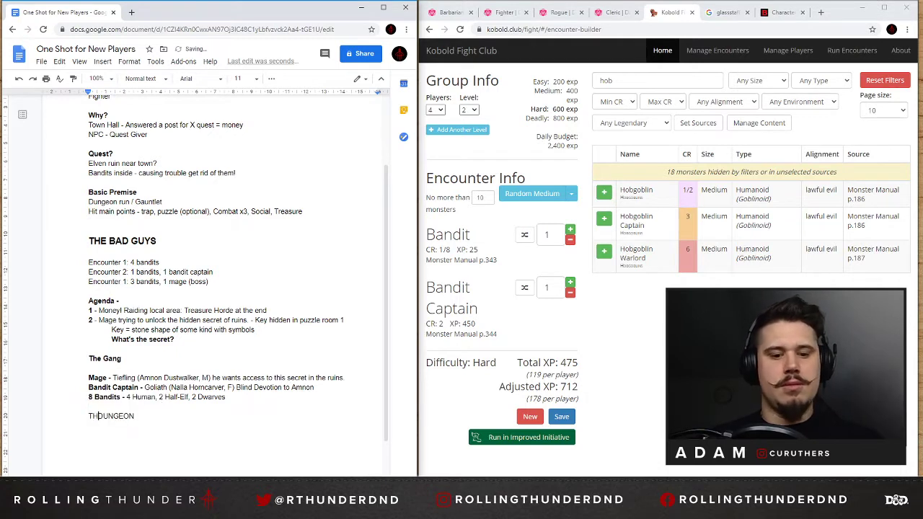
Make the "THE DUNGEON" heading bold and set its font size to 14.
key(End)
key(shift+Home)
key(ctrl+b)
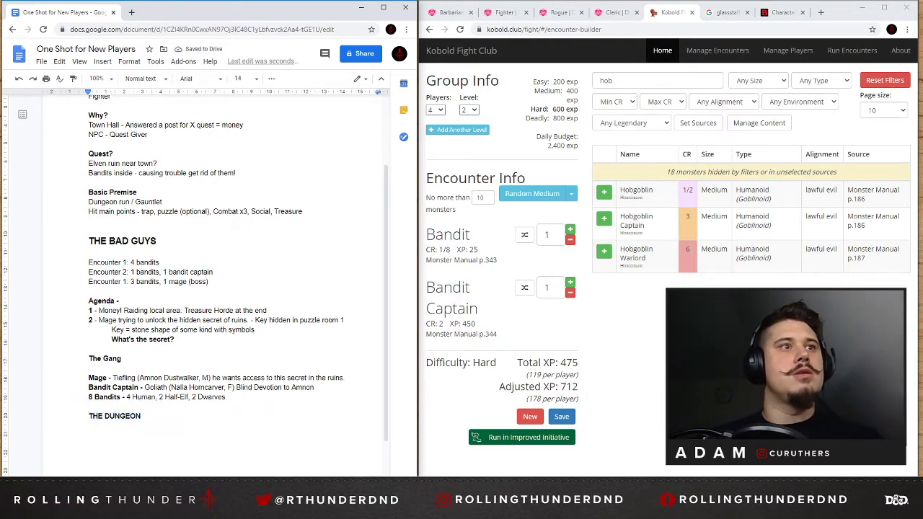
key(ctrl+shift+period)
key(ctrl+shift+period)
click(256, 78)
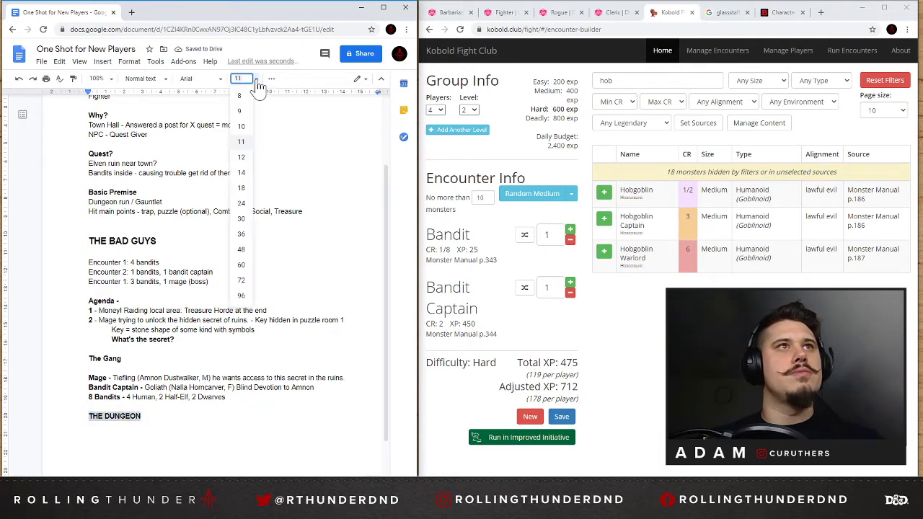
click(244, 180)
click(156, 416)
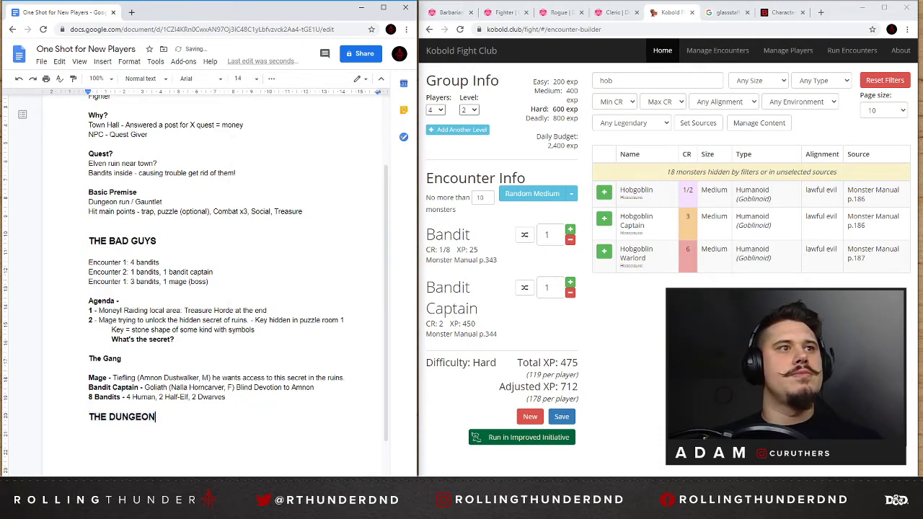
Insert extra space above the "THE DUNGEON" heading and start a new paragraph after a blank line below it.
key(Return)
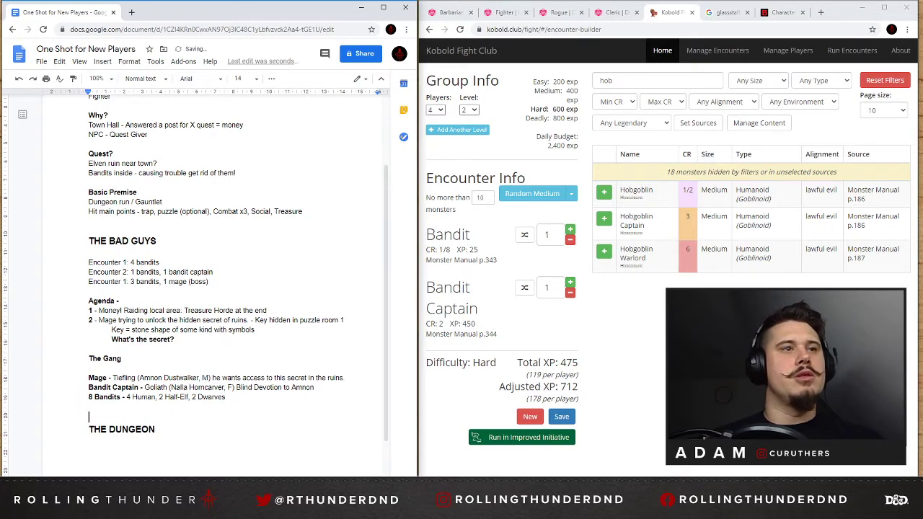
key(Down)
key(End)
key(Return)
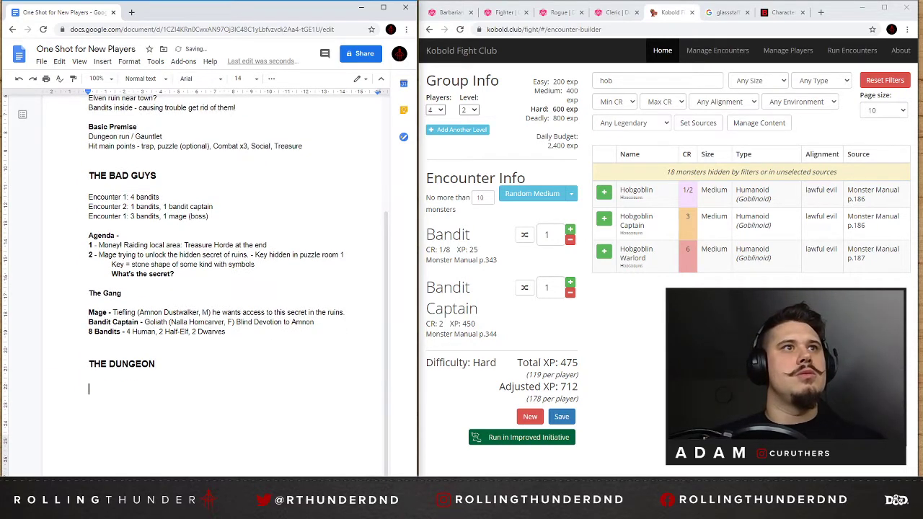
Copy the three encounter lines from the "THE BAD GUYS" section to below the "THE DUNGEON" heading and select the copy.
drag(209, 217, 88, 196)
key(ctrl+c)
click(90, 388)
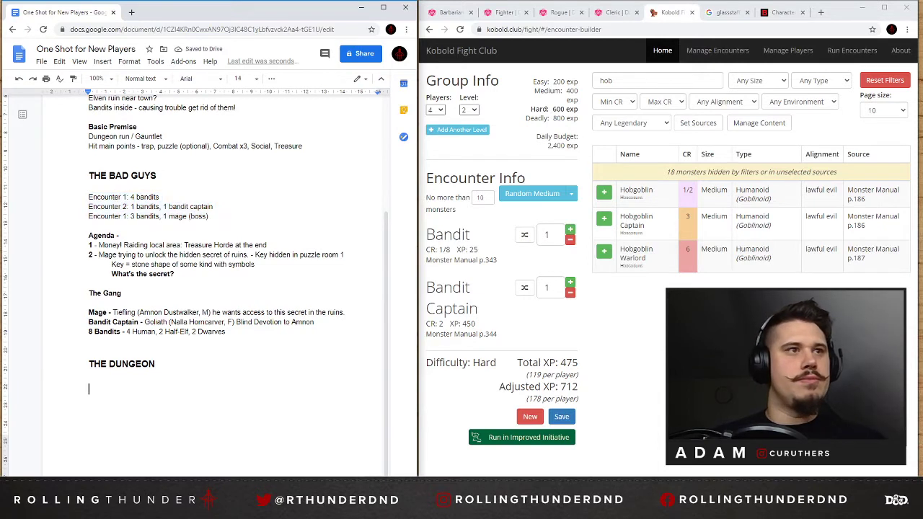
key(ctrl+v)
drag(209, 408, 88, 389)
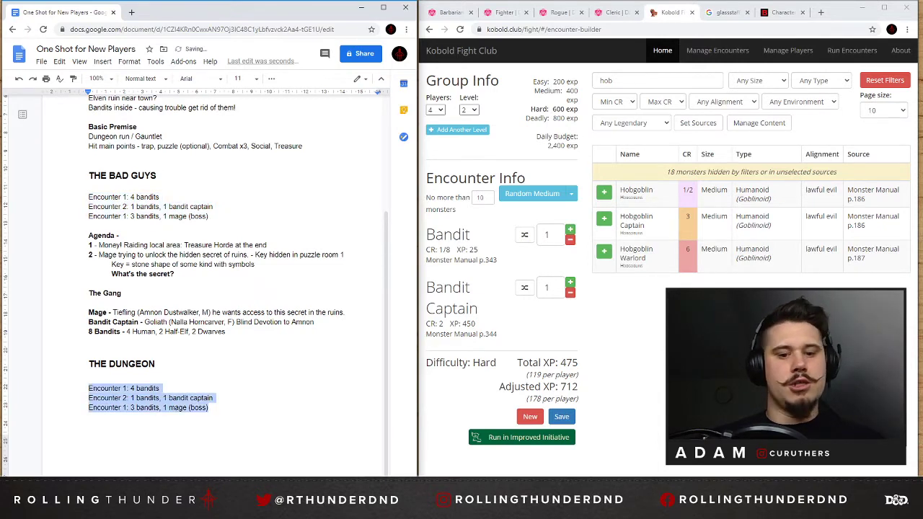
Write "1 - 2 Traps, 1 easy low PP" below the "THE DUNGEON" heading in place of the selected lines.
text(1 - )
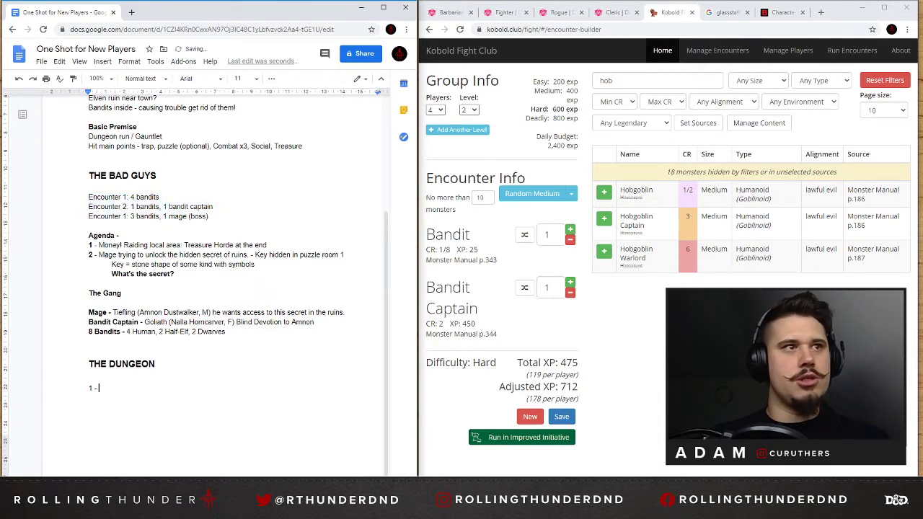
text(2 Traps)
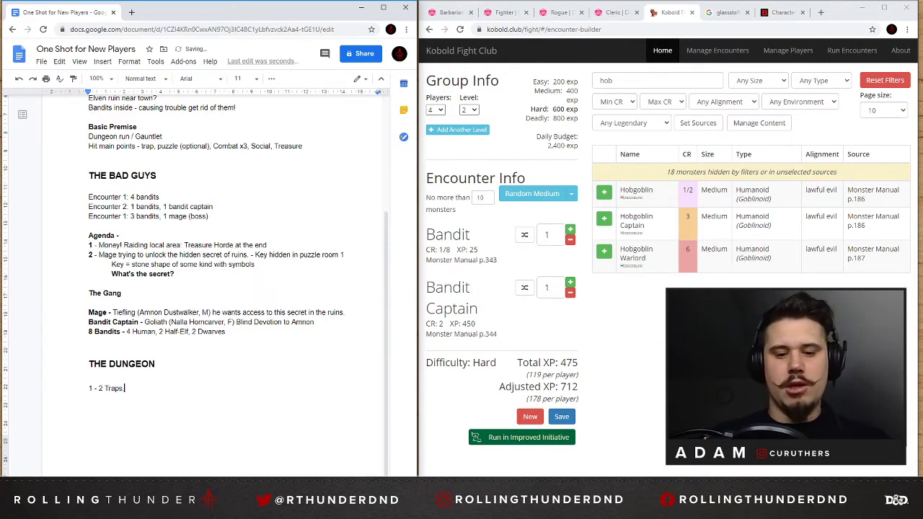
text(, 1 easy )
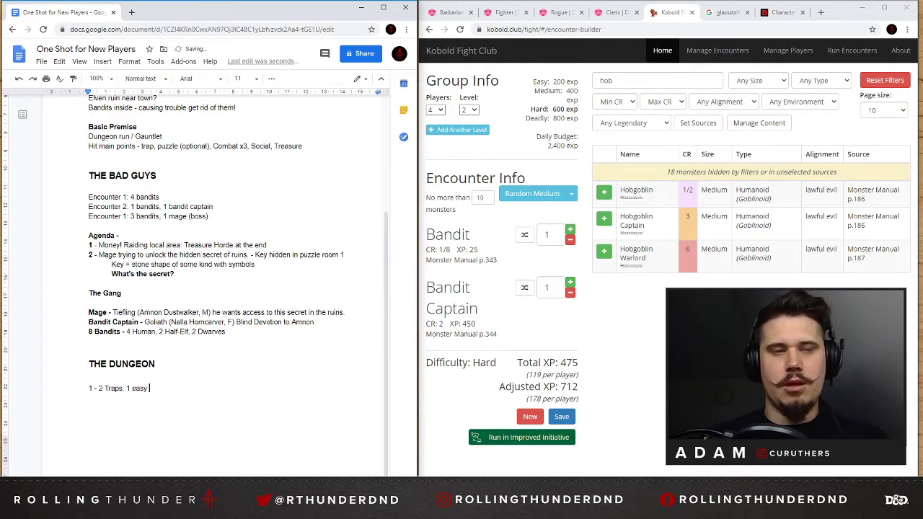
text(low PP)
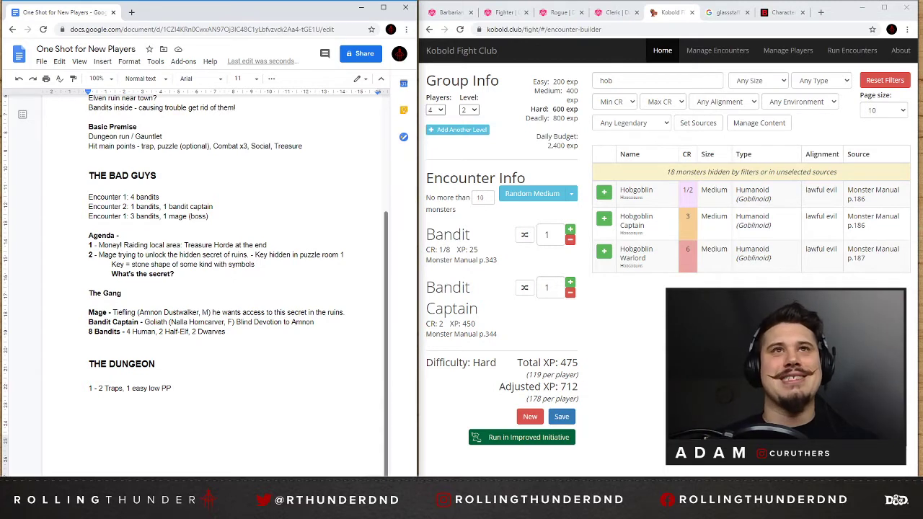
click(821, 13)
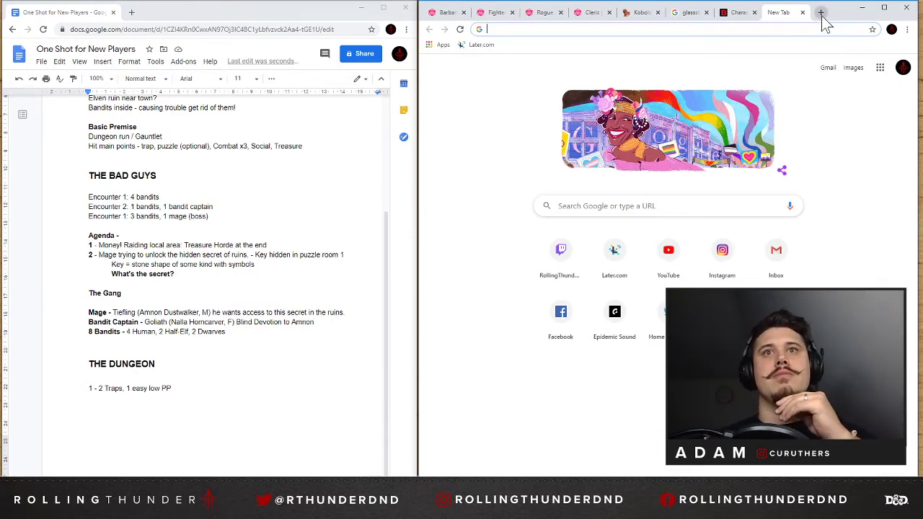
click(723, 256)
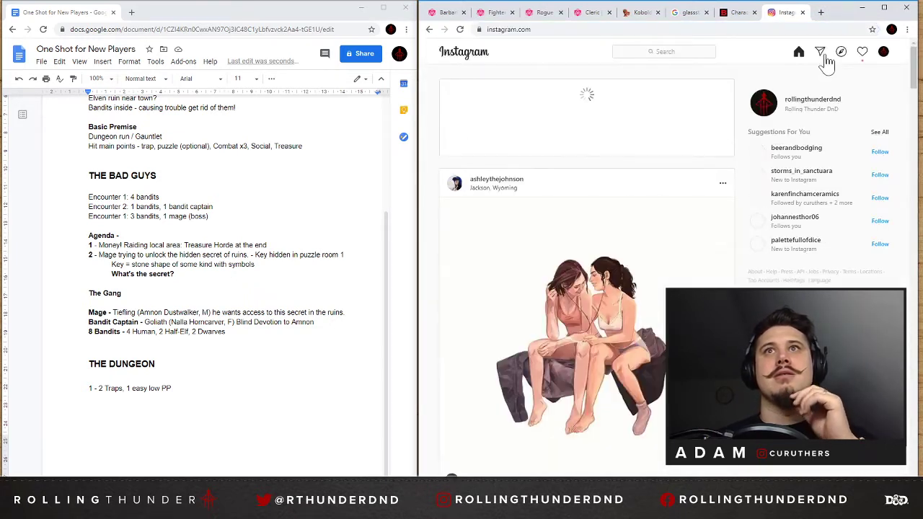
click(735, 12)
click(802, 12)
click(821, 13)
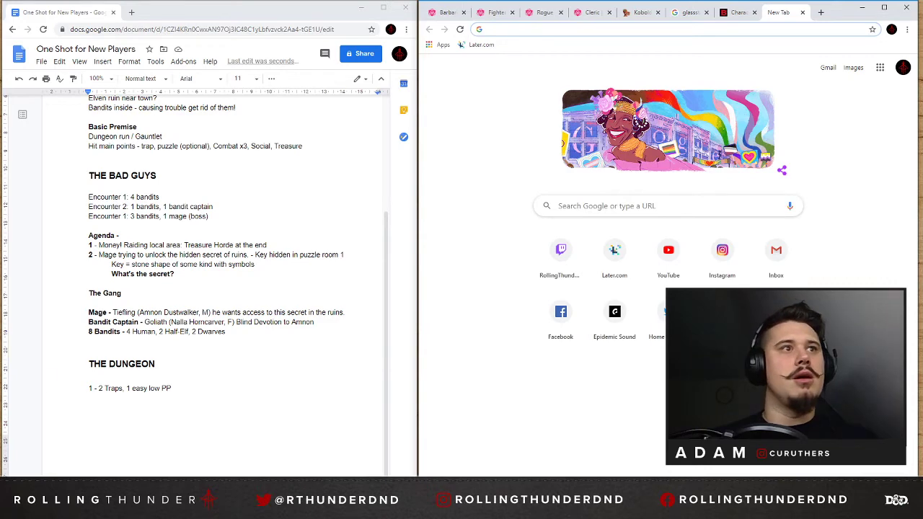
Capture a snip of the blank document area below the traps line and bring it up in Snip & Sketch.
key(super+shift+s)
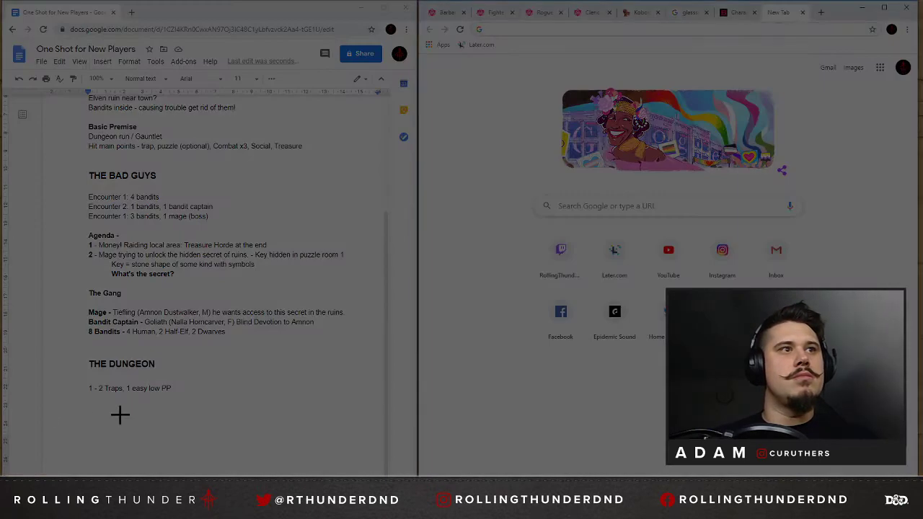
drag(57, 405, 352, 470)
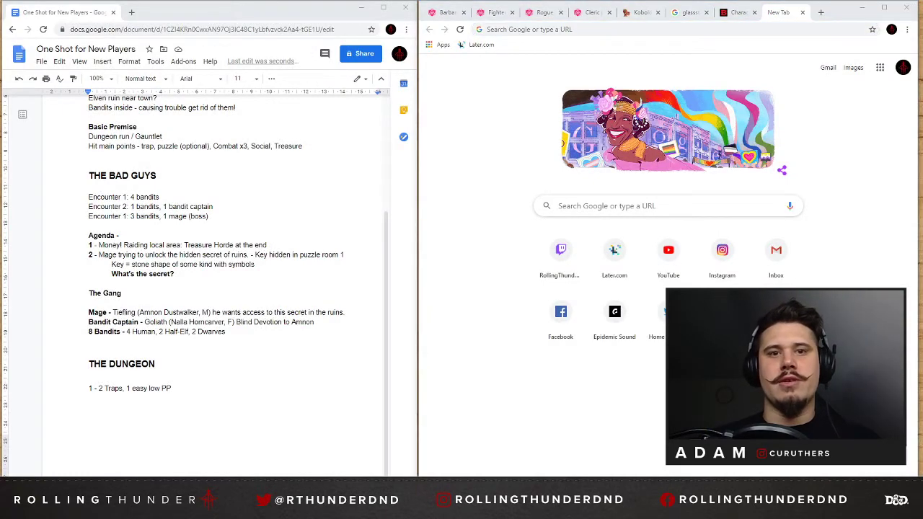
mouse_move(714, 472)
mouse_down()
mouse_move(713, 117)
mouse_move(774, 2)
mouse_move(721, 37)
mouse_up()
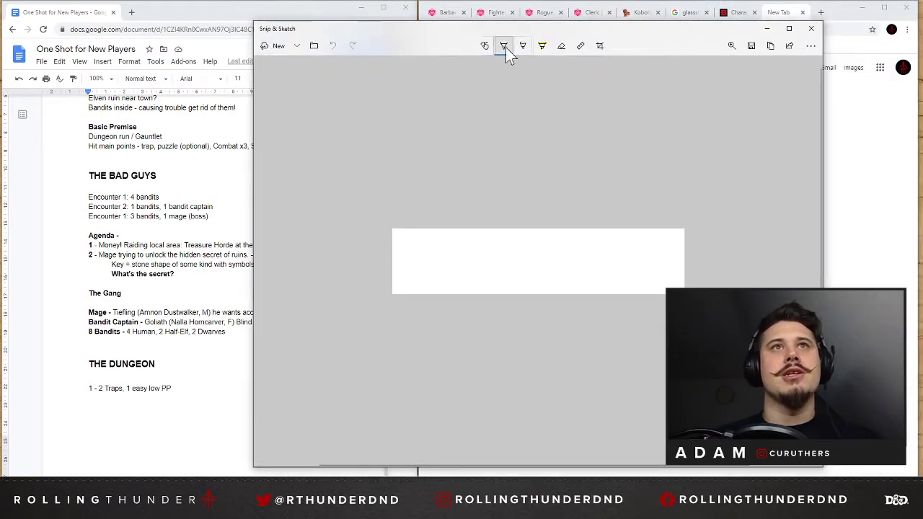
Sketch a black side view of a pit trap with floor on both sides, two walls and spikes between them.
click(504, 46)
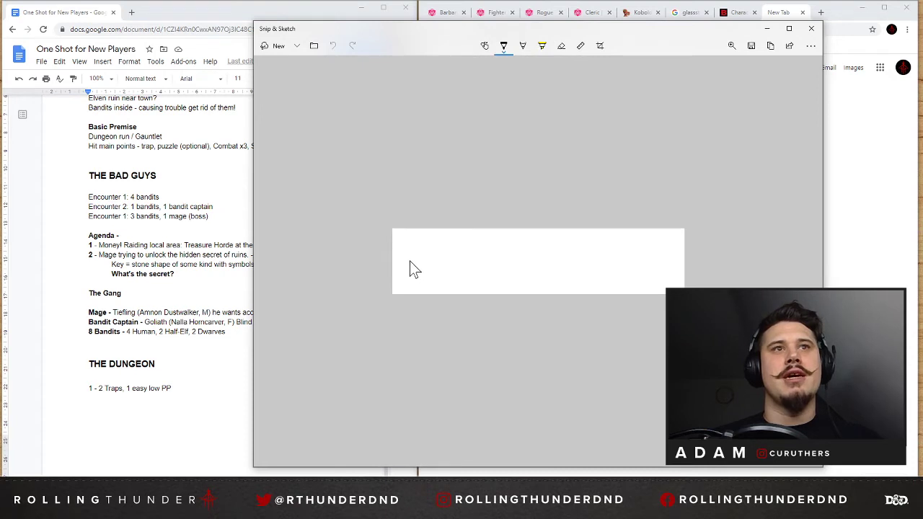
drag(409, 261, 493, 261)
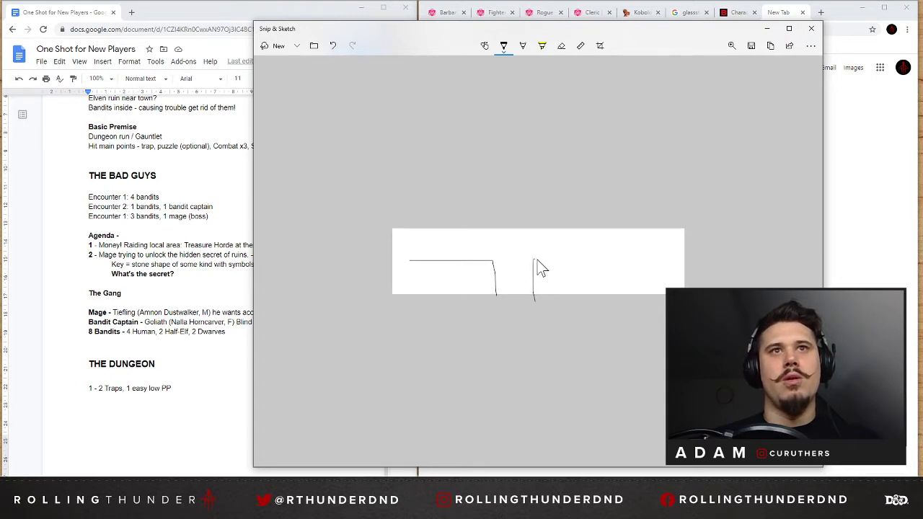
drag(535, 260, 568, 260)
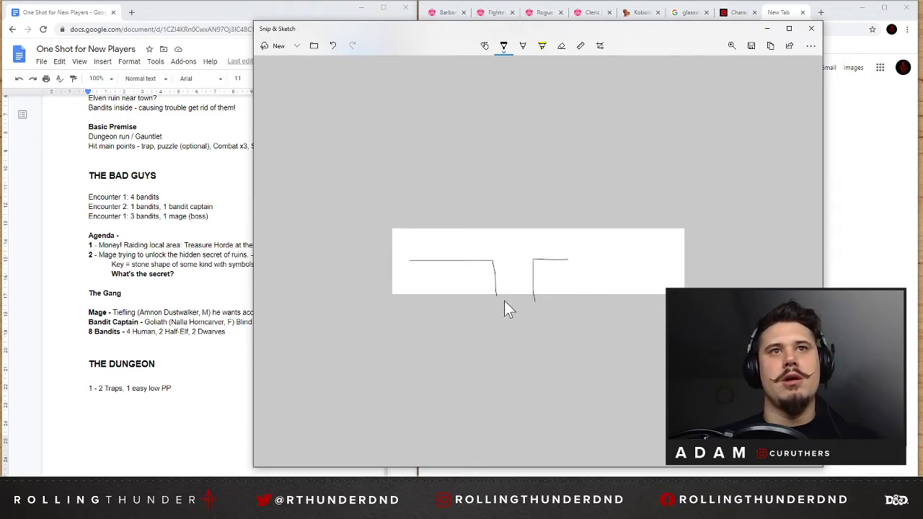
drag(509, 291, 516, 292)
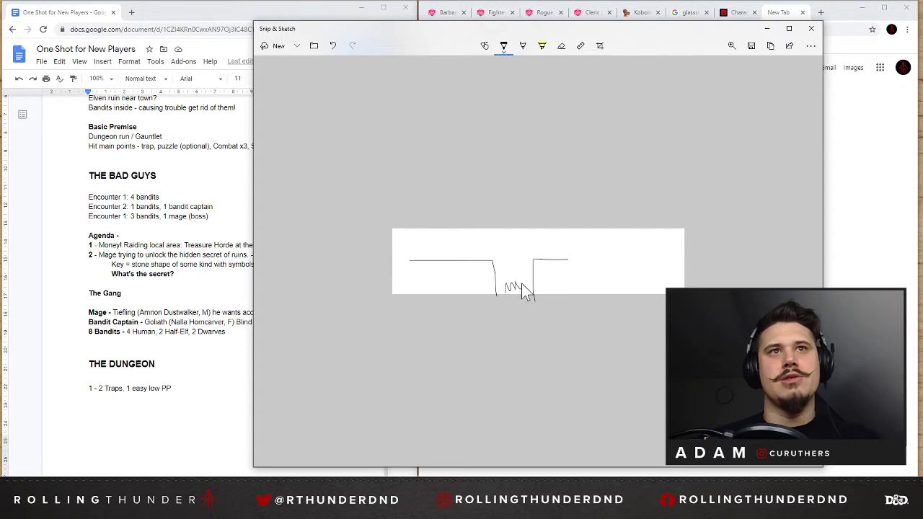
Switch the pen colour to red and draw a curved arrow leaping over the pit from one edge to the other.
click(505, 46)
click(466, 115)
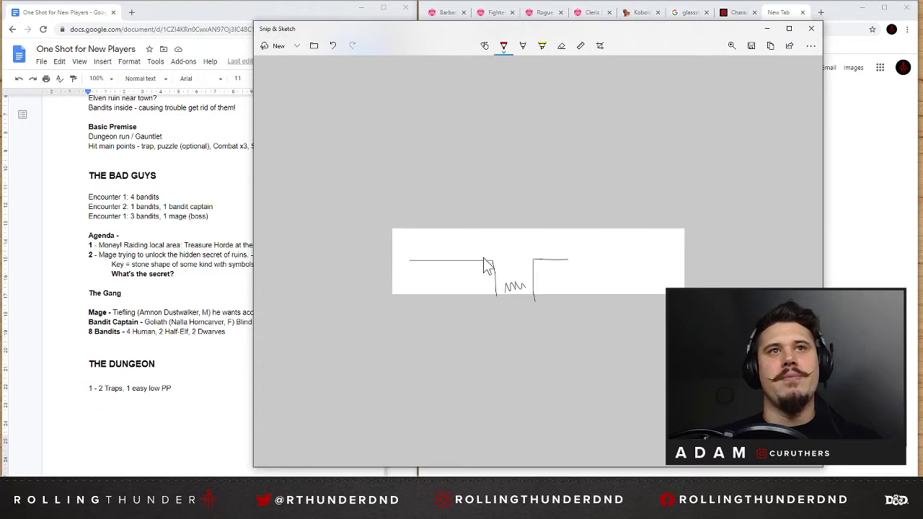
mouse_move(483, 257)
mouse_down()
mouse_move(500, 249)
mouse_move(533, 254)
mouse_up()
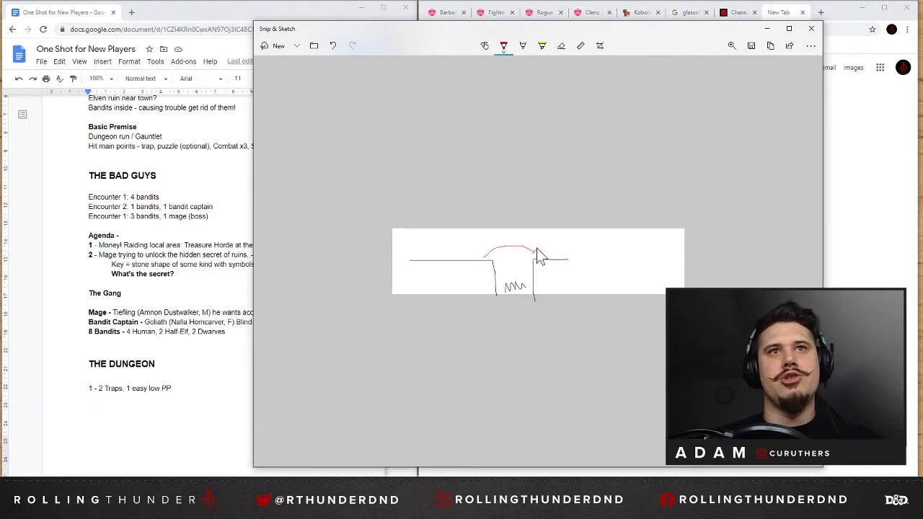
Switch the pen to black and sketch a second covered pit with spikes just beyond the first, then extend the floor line past it.
click(503, 46)
click(443, 90)
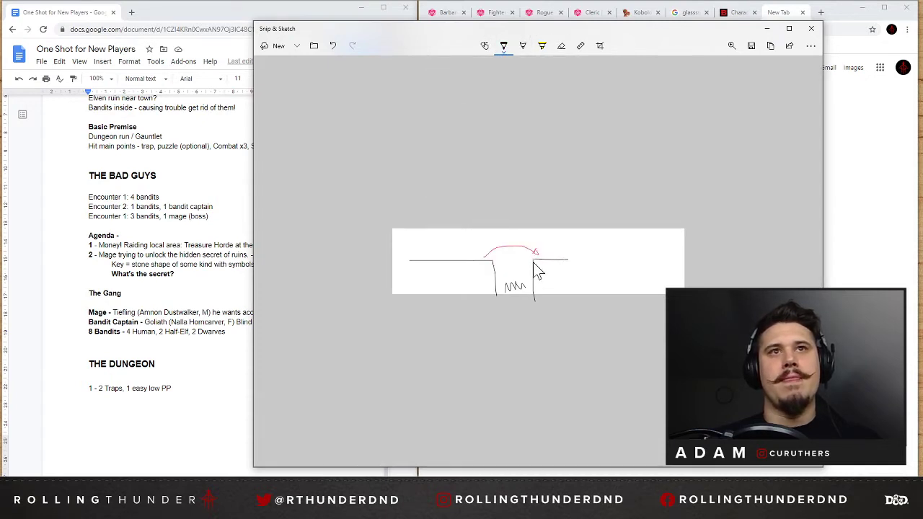
drag(534, 274, 547, 282)
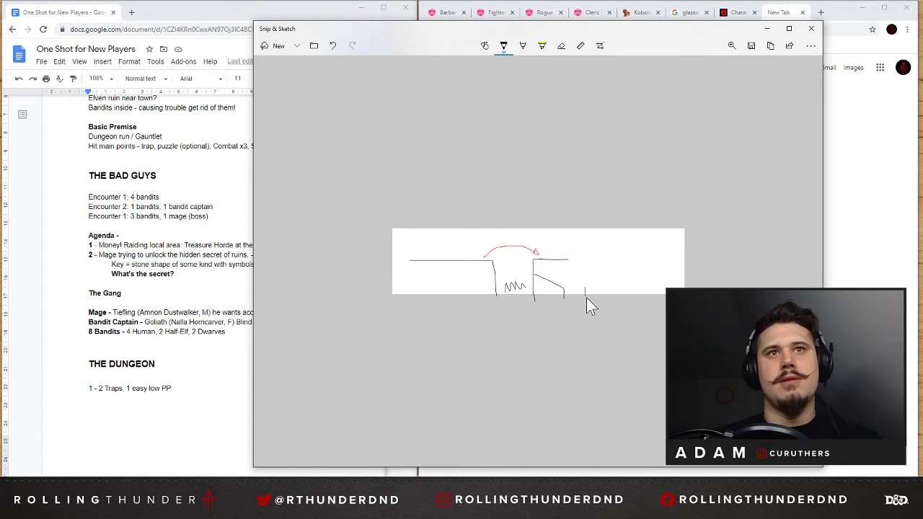
mouse_move(586, 300)
mouse_down()
mouse_move(585, 273)
mouse_move(569, 260)
mouse_up()
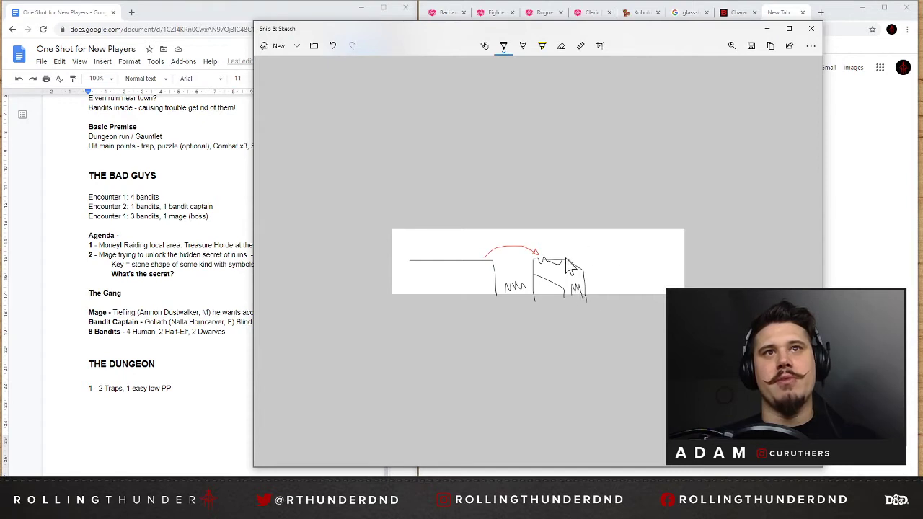
drag(575, 261, 634, 262)
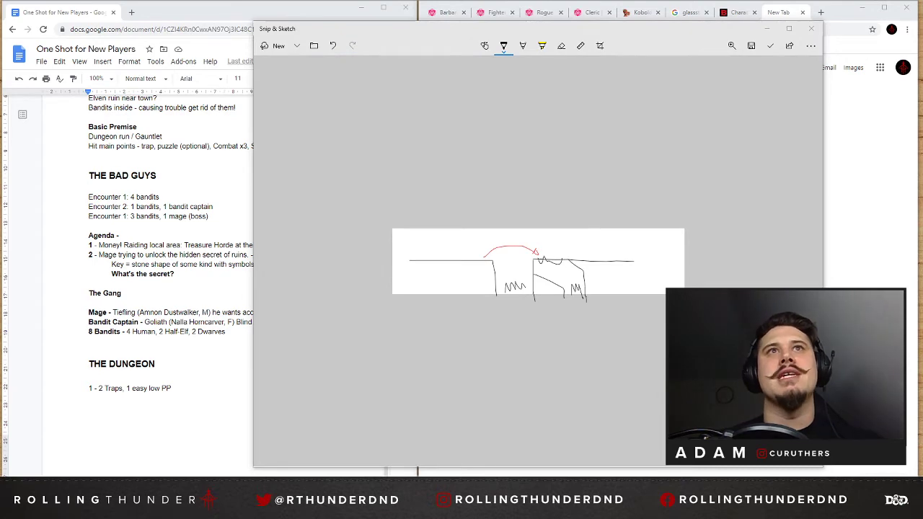
Switch to the Roll20 compendium and look over the Rogue's features, starting equipment and proficiencies, glancing at the Fighter and Barbarian pages.
click(542, 15)
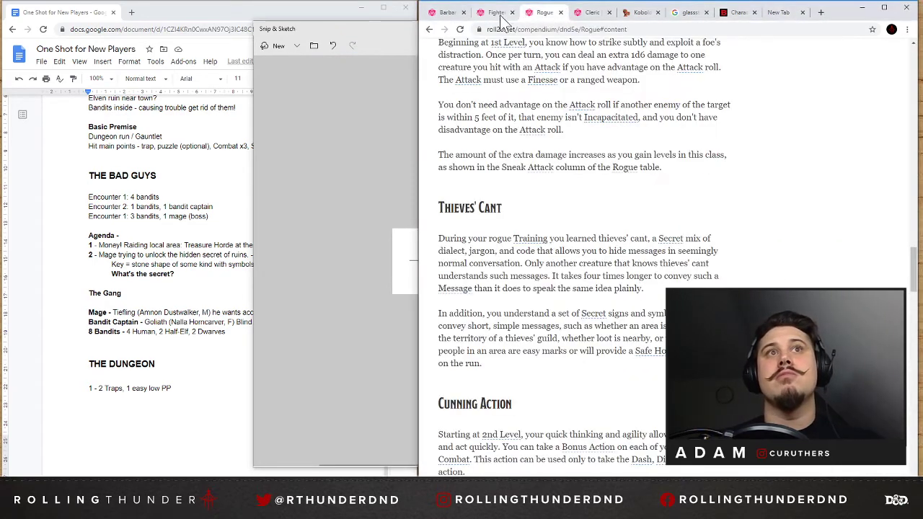
click(496, 13)
click(447, 13)
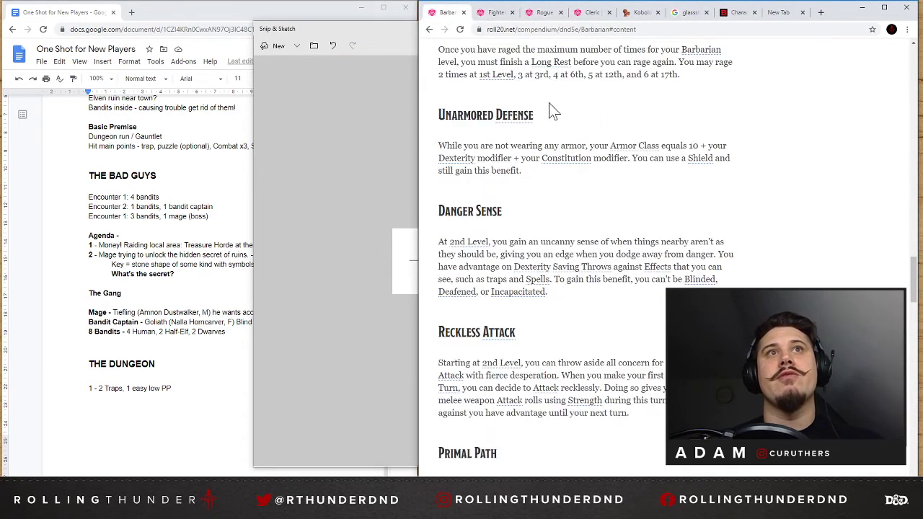
click(545, 13)
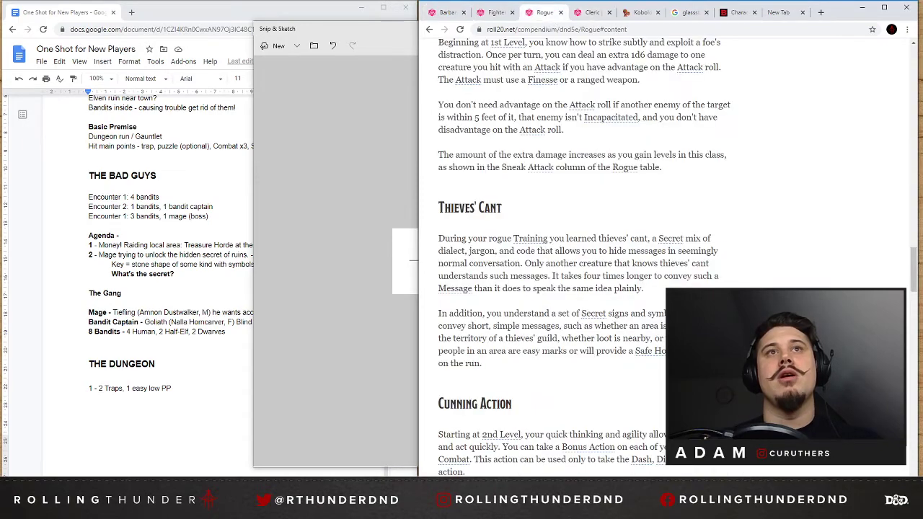
scroll(656, 181, up, 10)
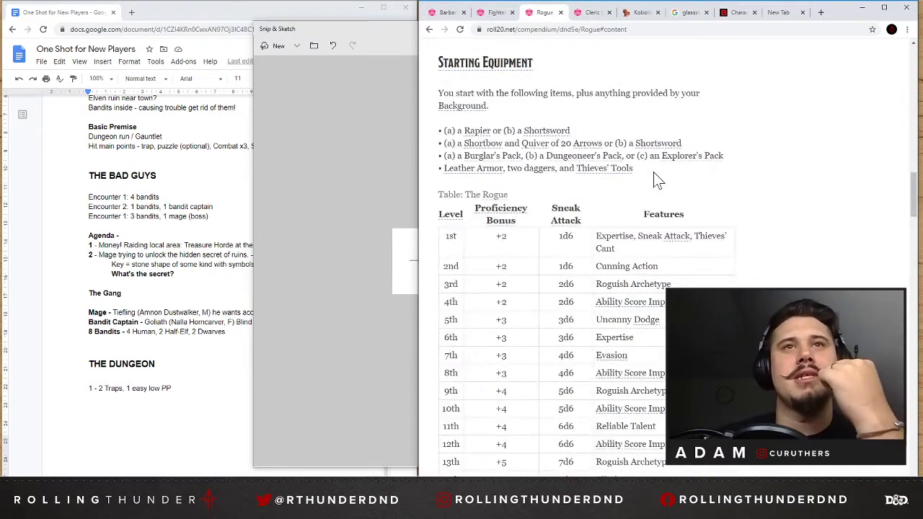
scroll(658, 180, up, 4)
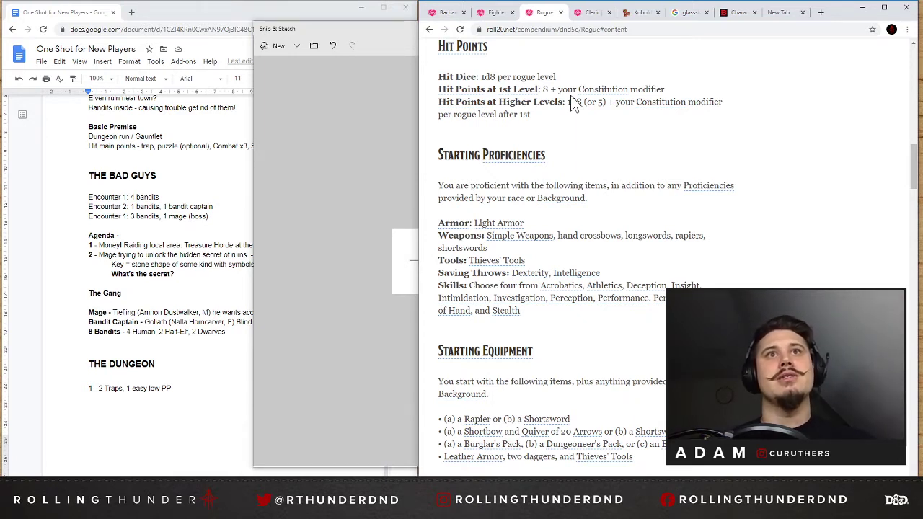
click(348, 149)
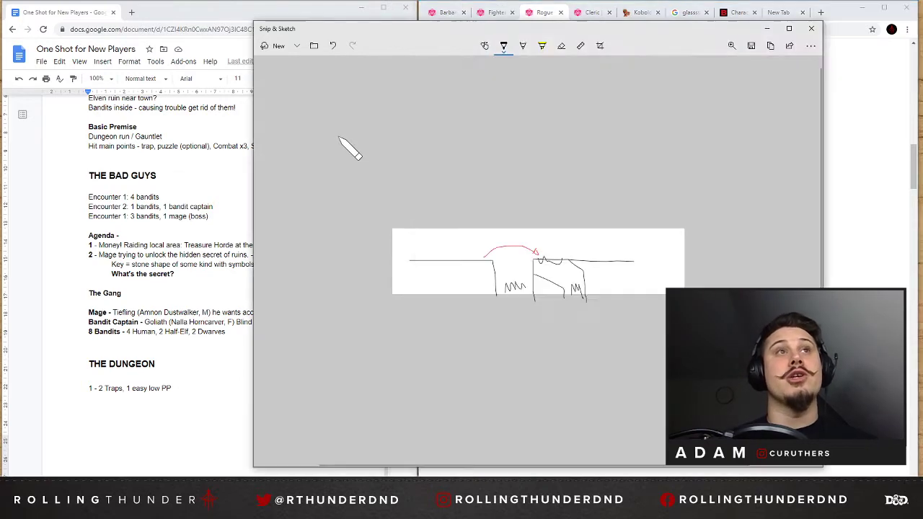
Check the Cleric, Fighter and Barbarian class pages in the Roll20 compendium for traits relevant to traps.
click(840, 21)
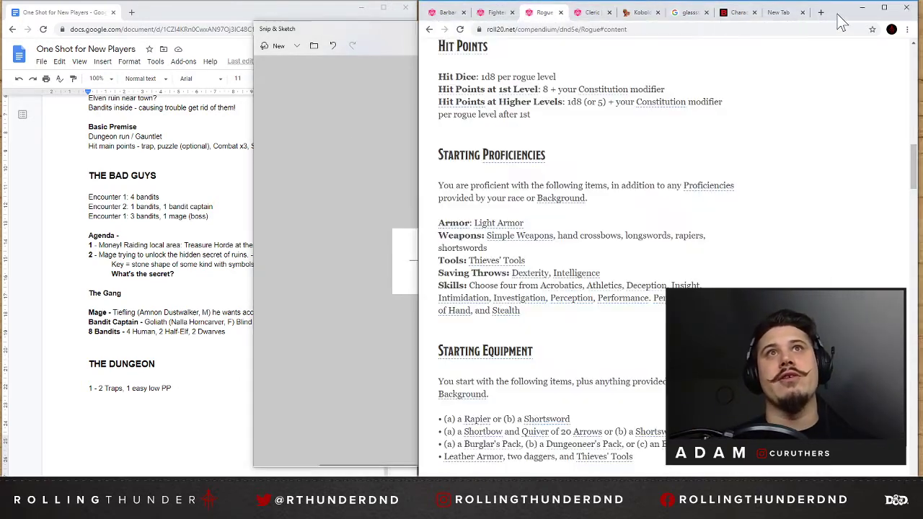
click(588, 13)
scroll(604, 202, up, 5)
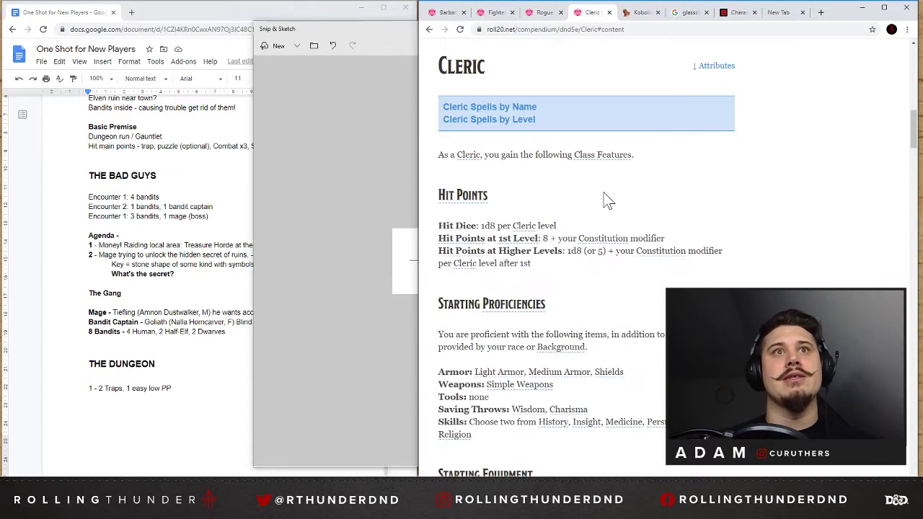
click(496, 12)
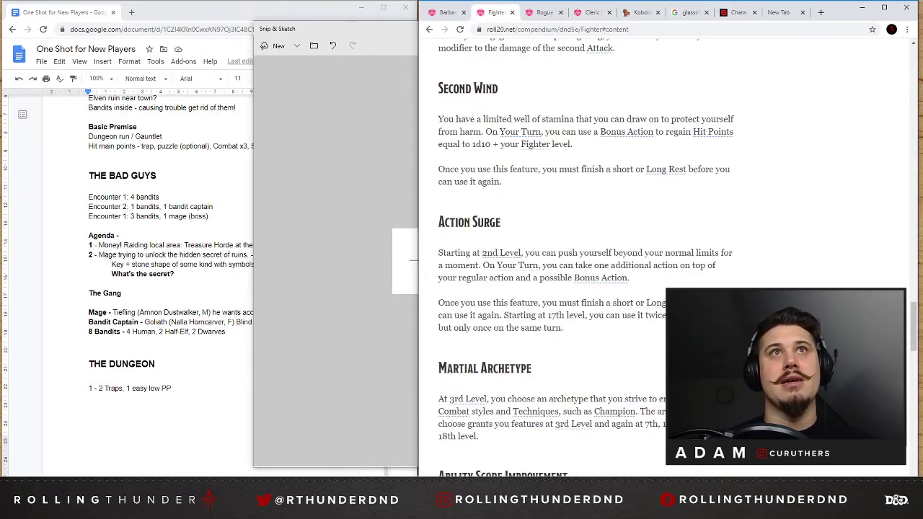
scroll(602, 148, up, 10)
click(448, 13)
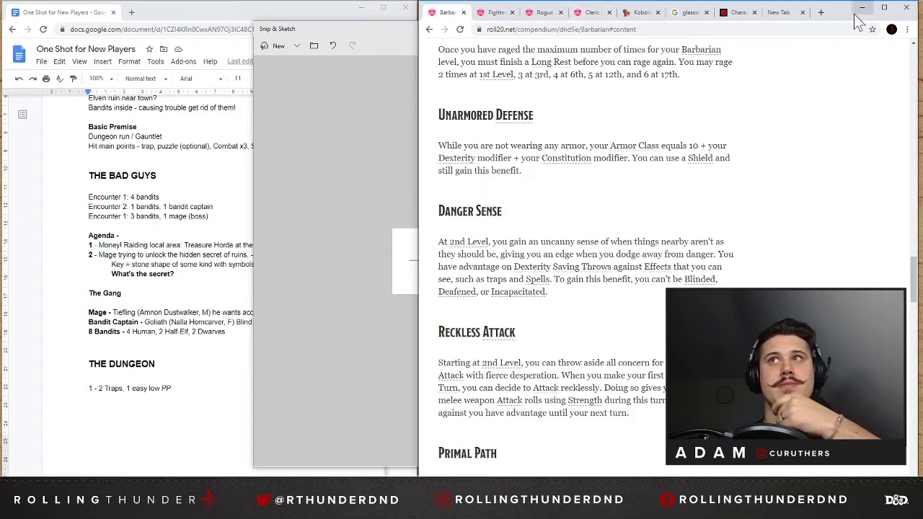
Close the pit sketch and append ", second trap - fake spike pit" to the traps line in the Google Docs outline.
click(366, 198)
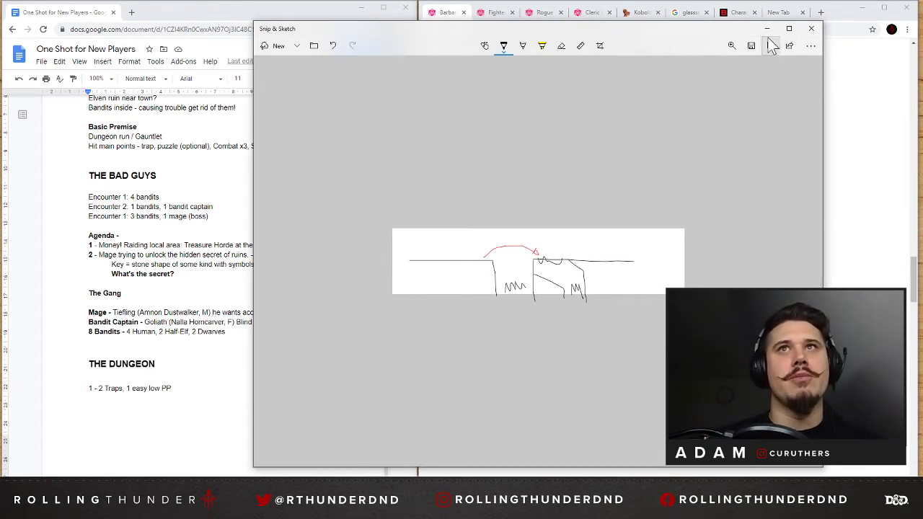
click(811, 28)
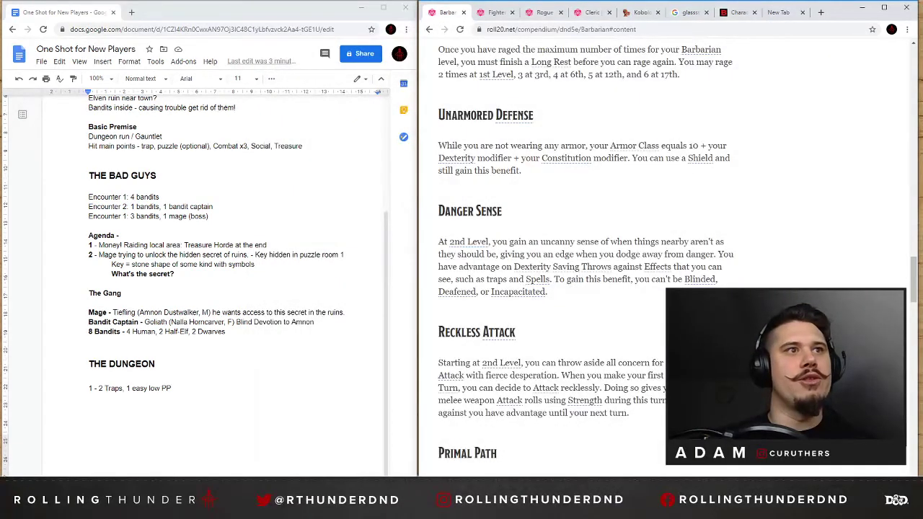
double_click(176, 388)
text(, second tra)
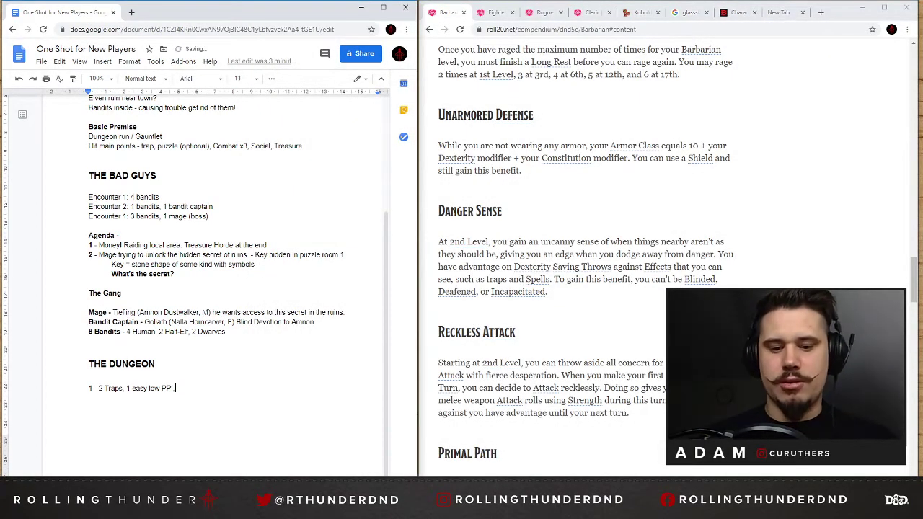
text(p - )
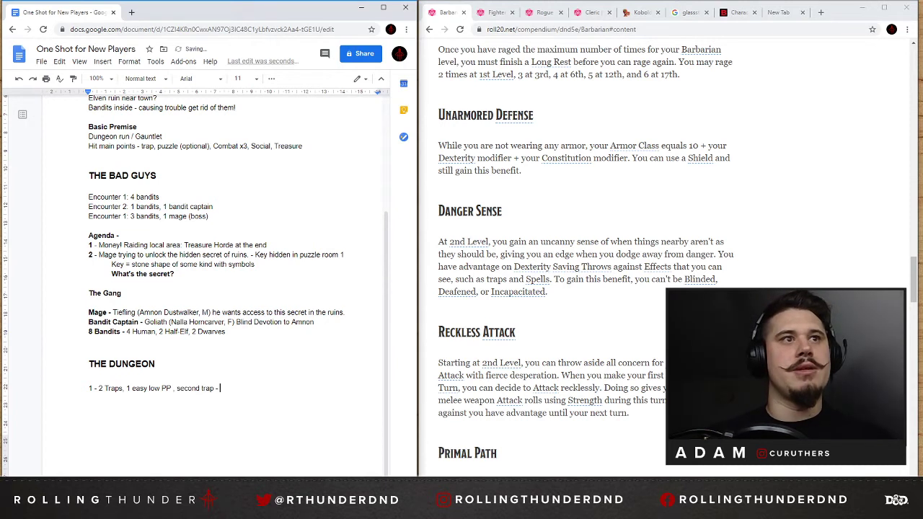
text(fake spi)
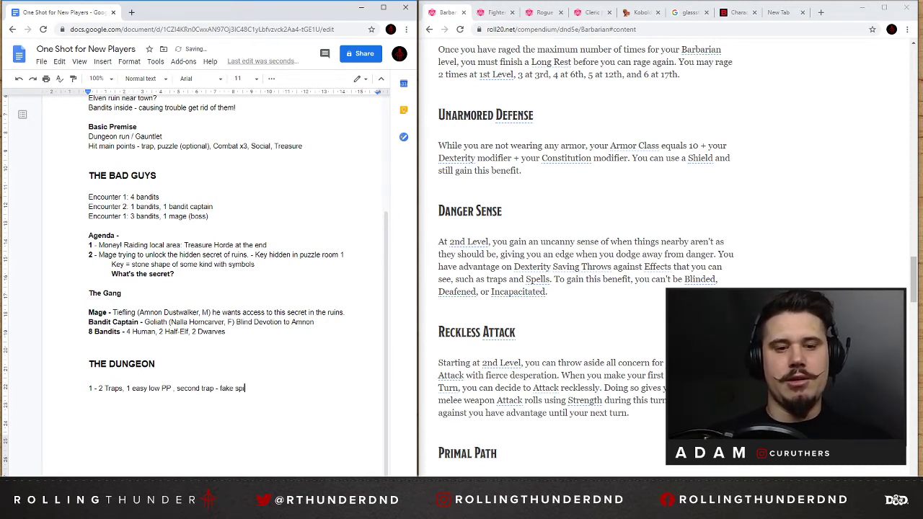
text(ke pit)
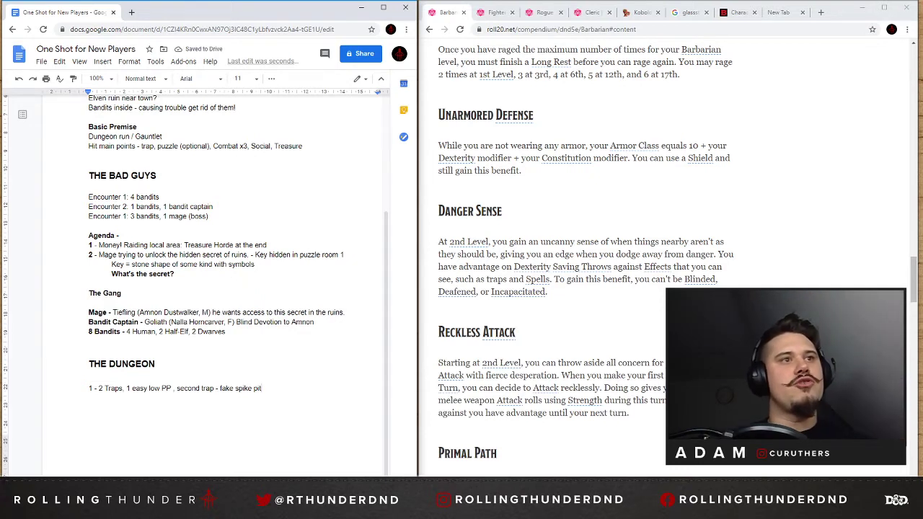
Put the second trap on its own line and add "(pit - previously been activated - skeleton with gear)" after "1 easy low PP".
click(177, 388)
key(Return)
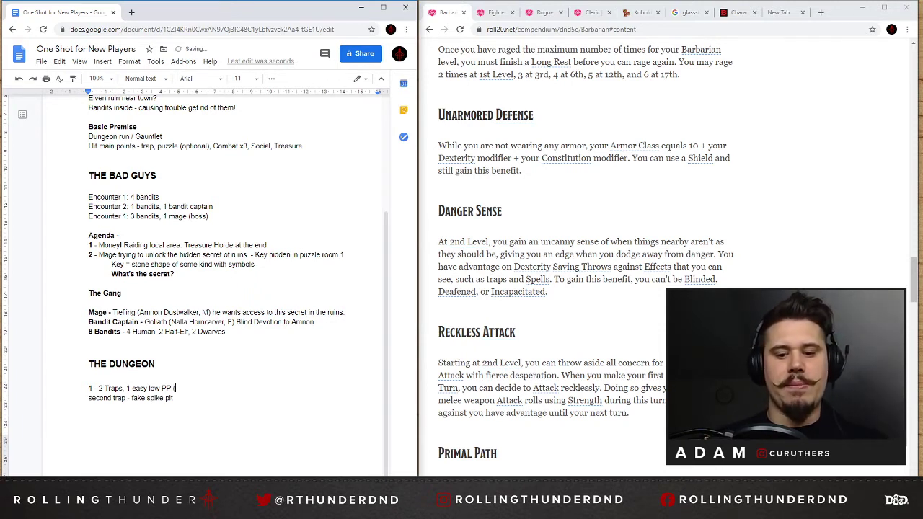
text(pit))
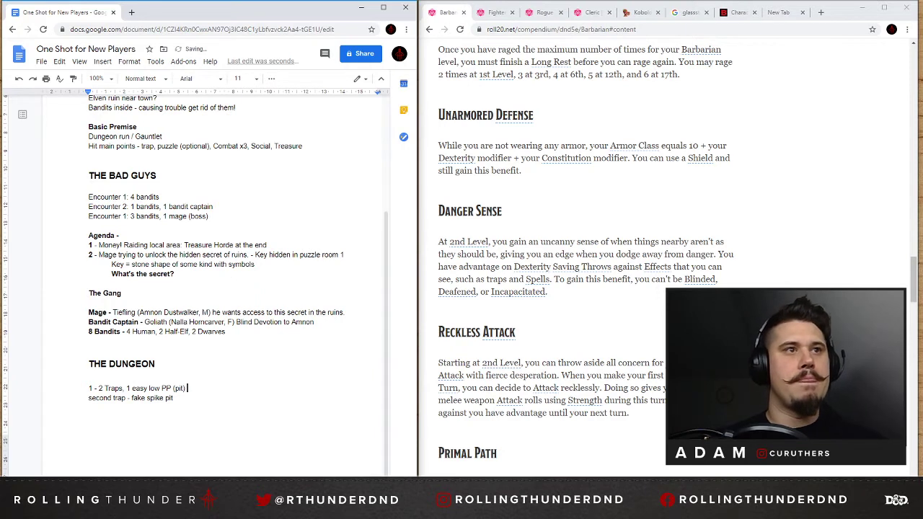
key(BackSpace)
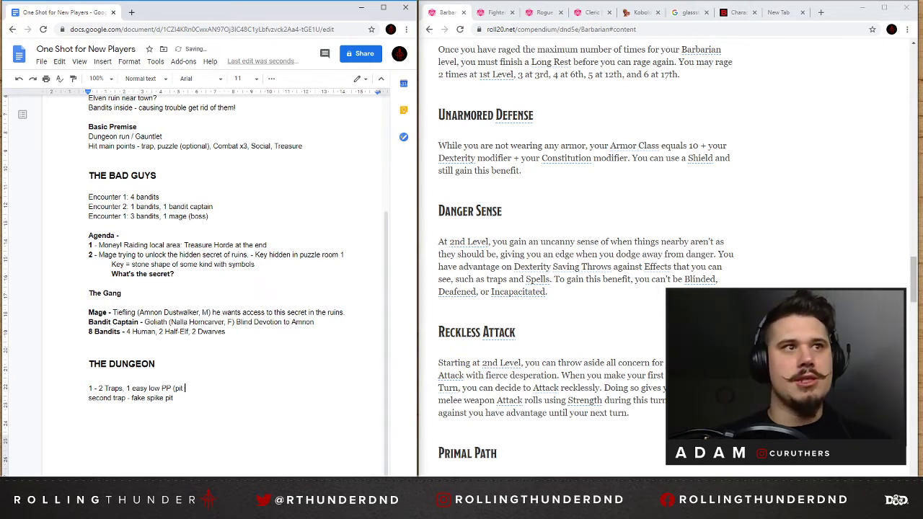
text(- previous)
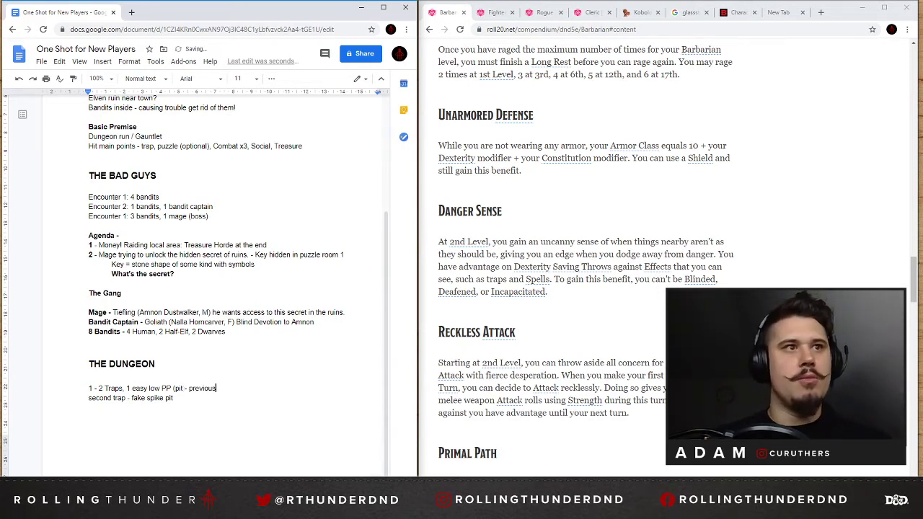
text(ly been ac)
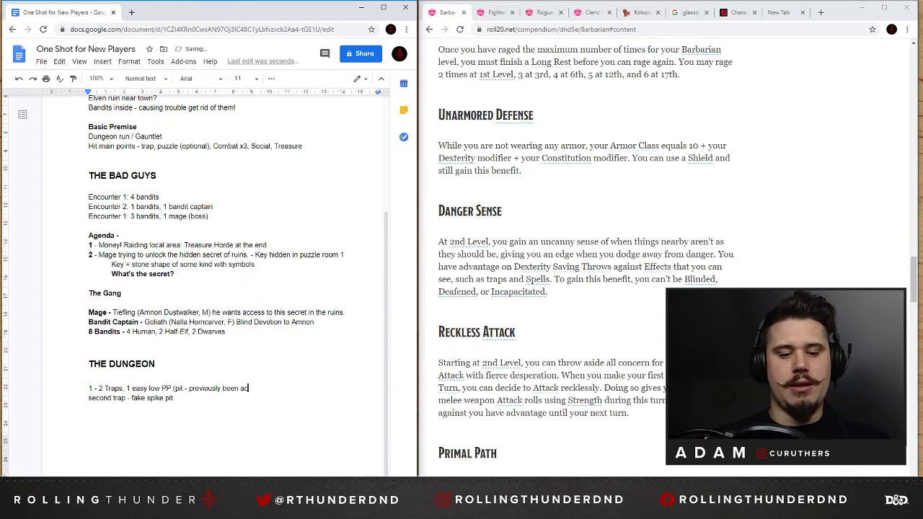
text(tivated - )
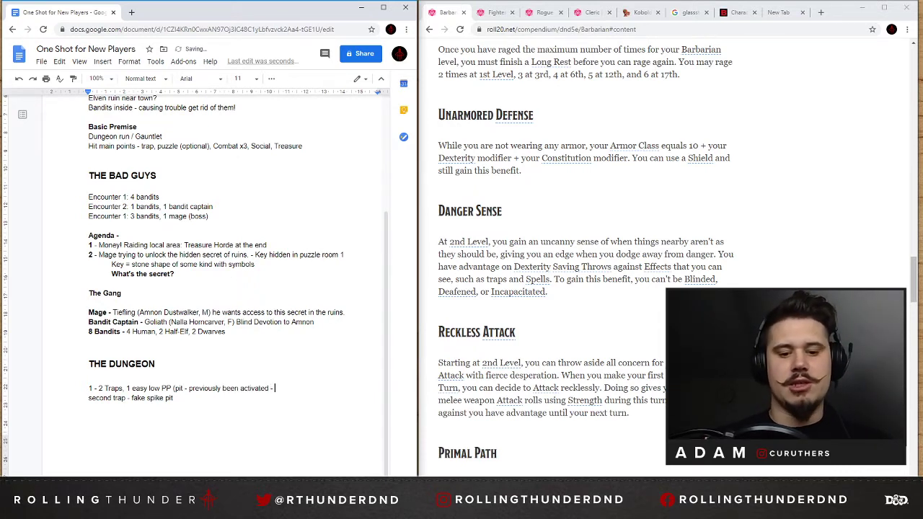
text(skel)
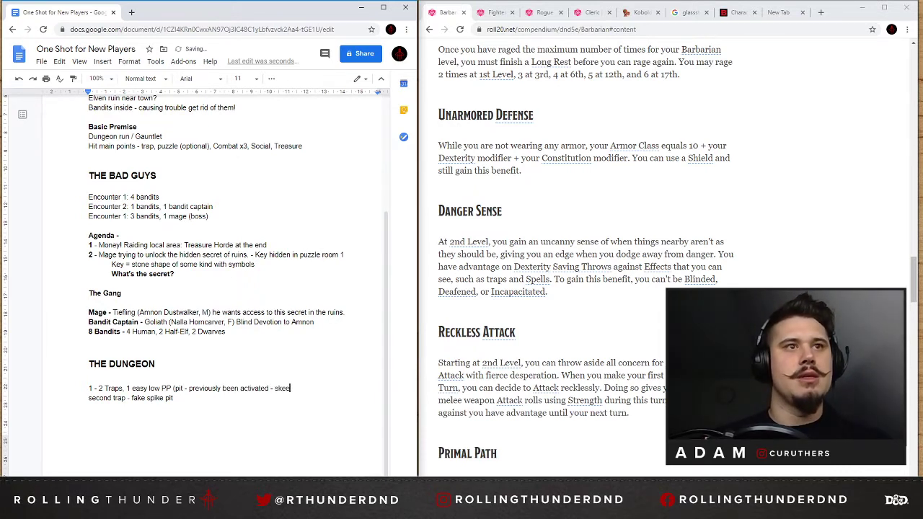
text(eton )
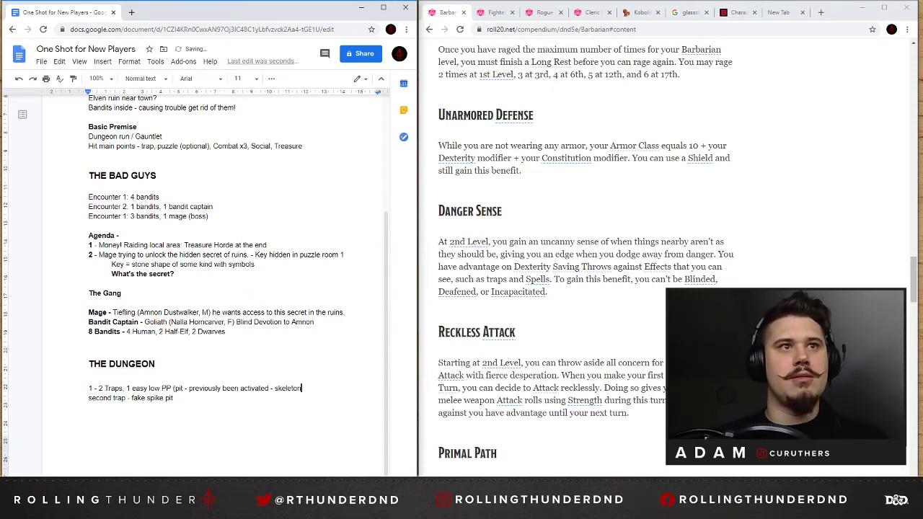
text(with gear)
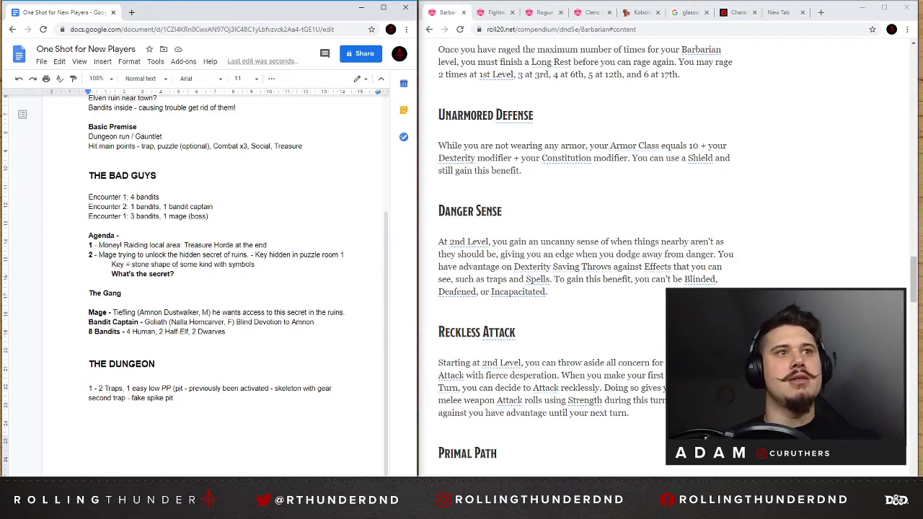
text())
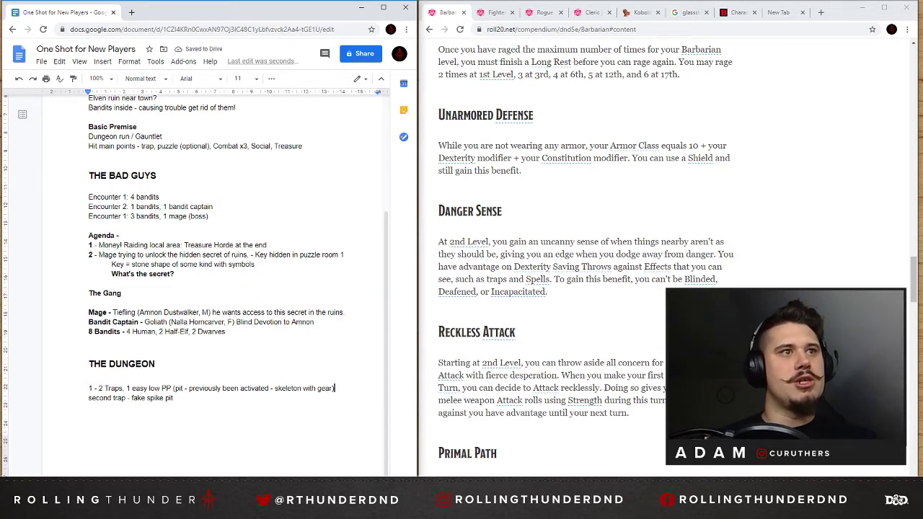
Move the "1 easy low PP" entry onto its own line and append ", DC13 first trap" to the second trap's line.
click(127, 388)
key(Return)
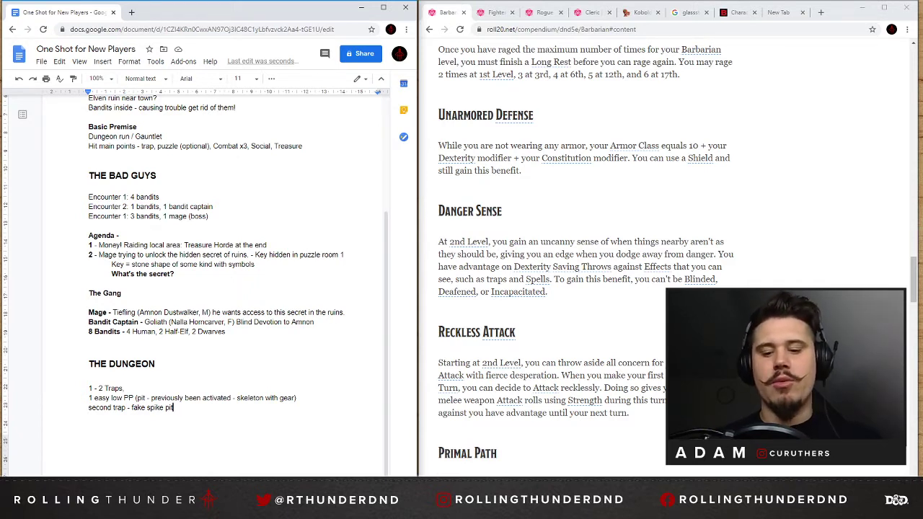
text(, DC)
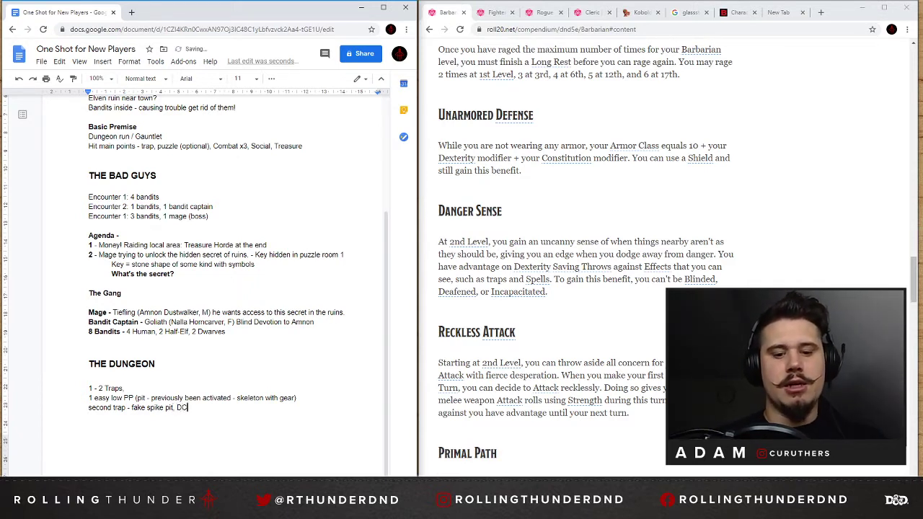
text(13)
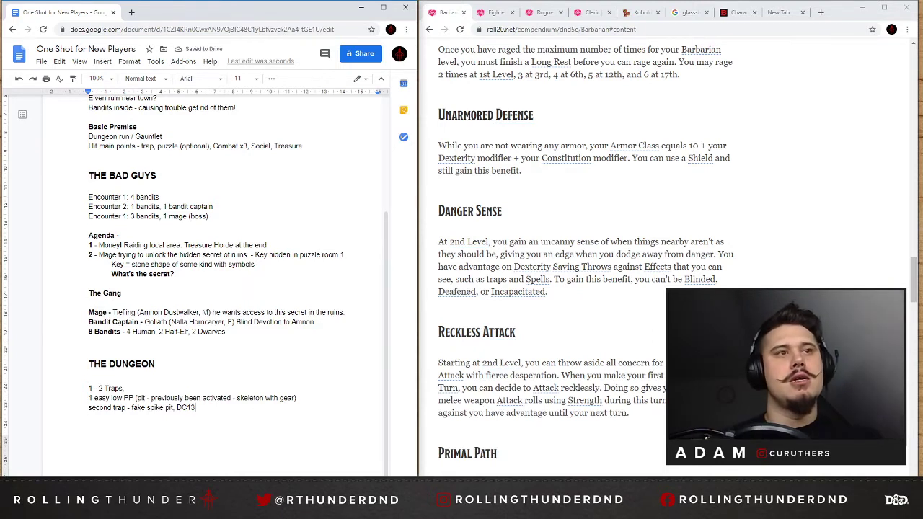
text( first tera)
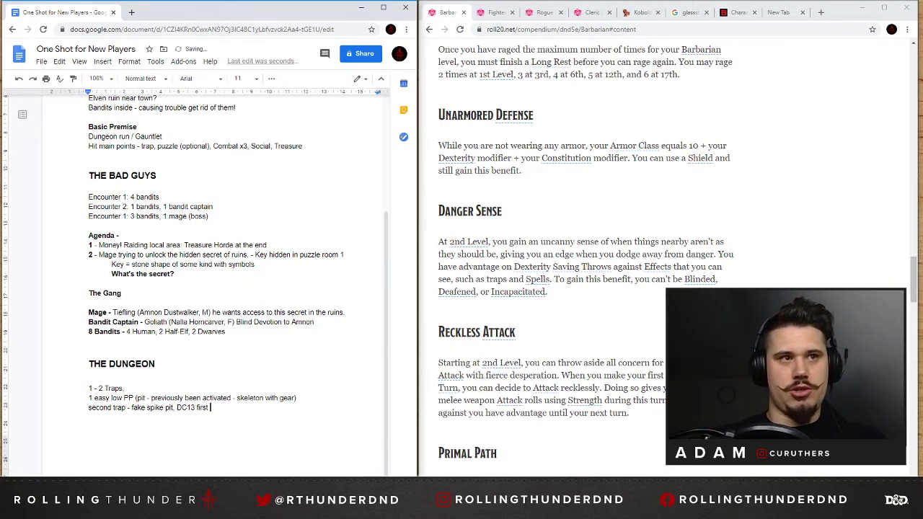
key(BackSpace)
key(BackSpace)
key(BackSpace)
text(rap)
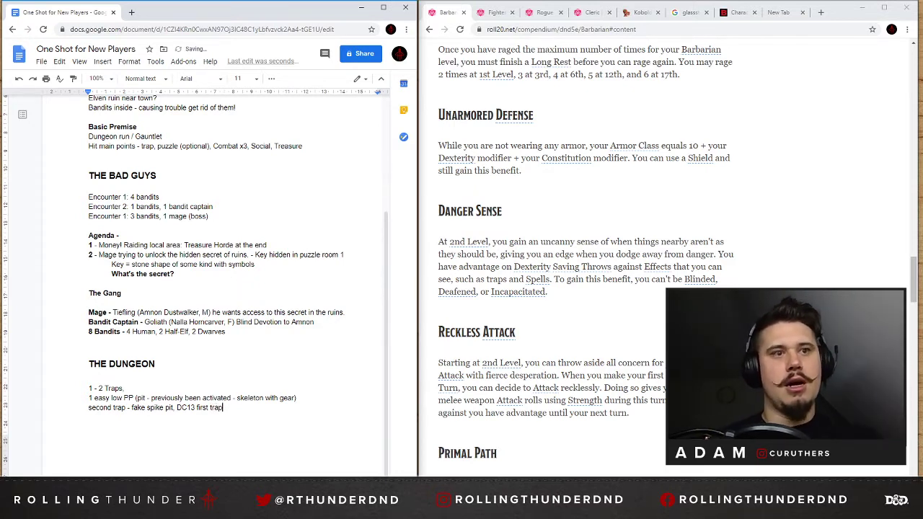
text(, DC)
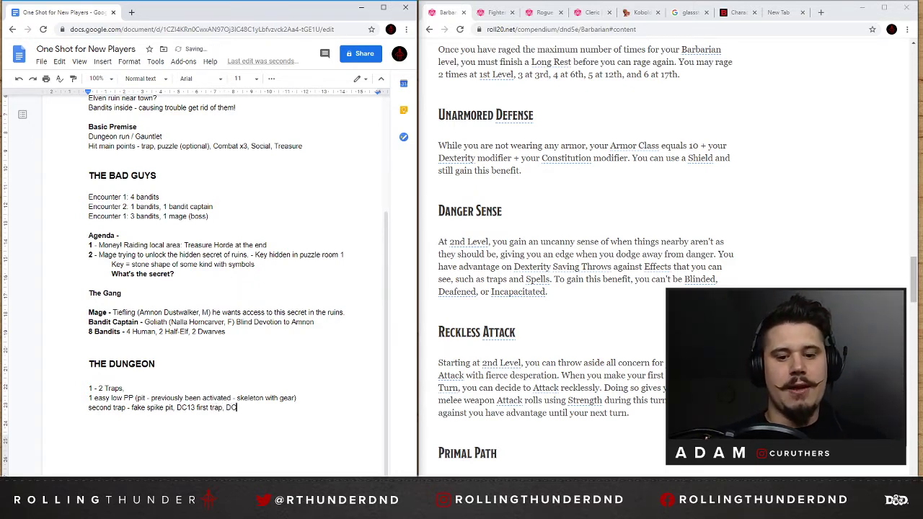
text(15 sec)
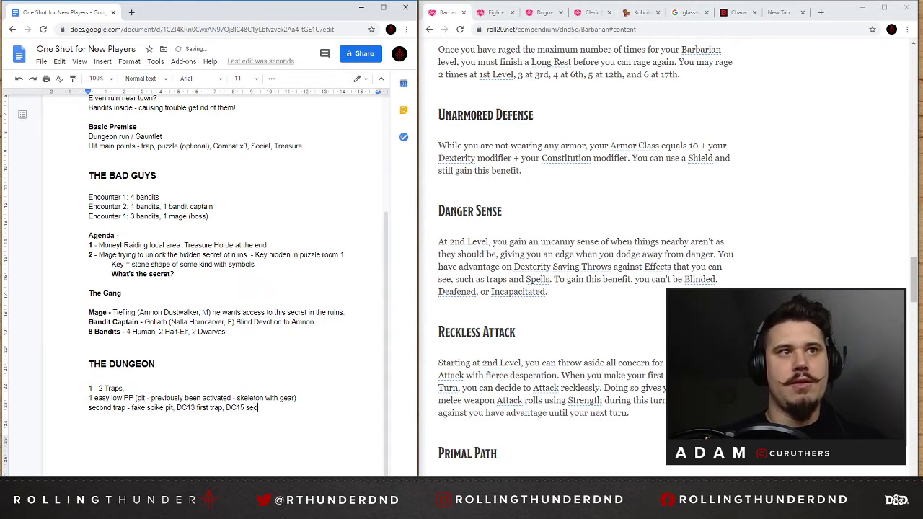
text(ond)
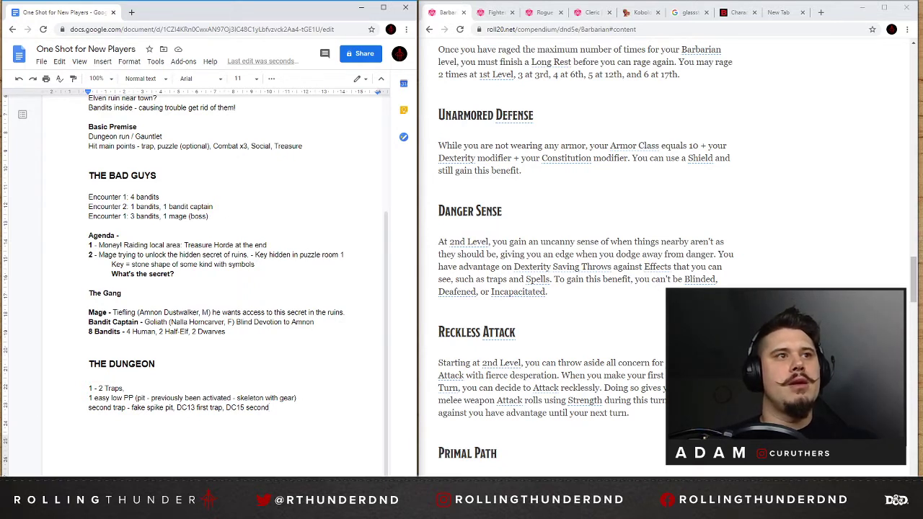
Replace "second trap -" at the start of the fake spike pit line with "2".
key(Home)
key(ctrl+shift+Right)
text(2)
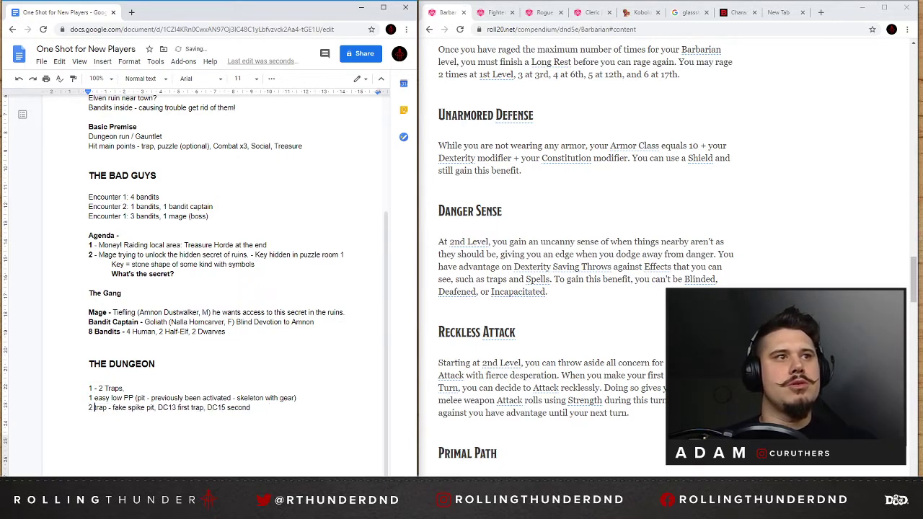
key(ctrl+shift+Right)
key(ctrl+shift+Right)
key(BackSpace)
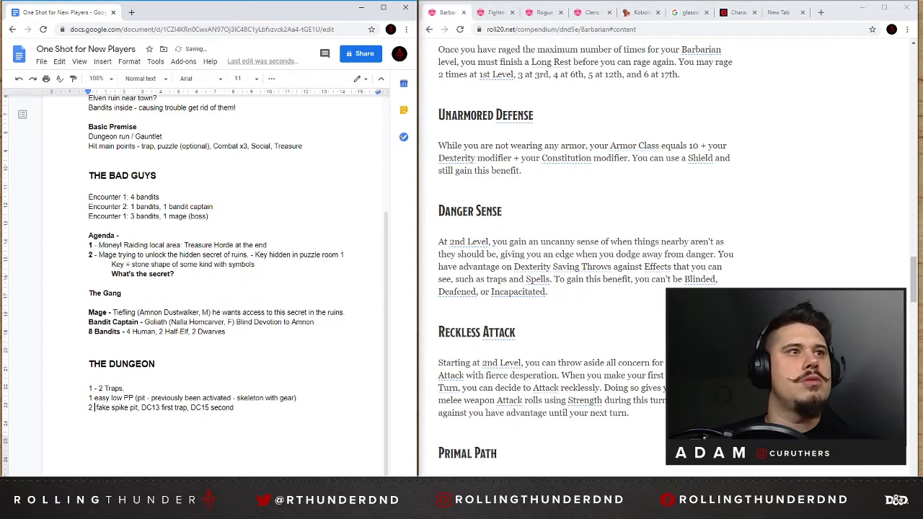
Remove "easy low PP" from the first trap's line and add a dash after the numbers 1 and 2.
key(Up)
key(ctrl+shift+Right)
key(BackSpace)
key(ctrl+shift+Right)
key(ctrl+shift+Right)
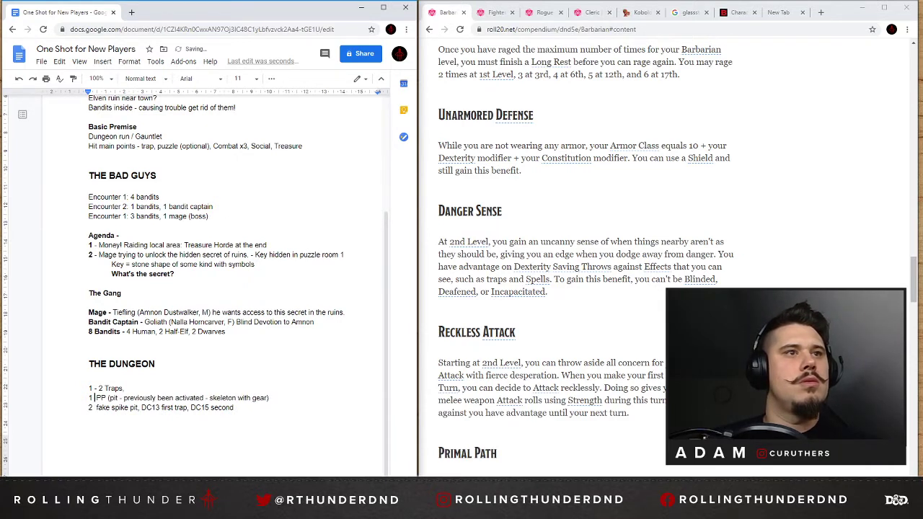
key(BackSpace)
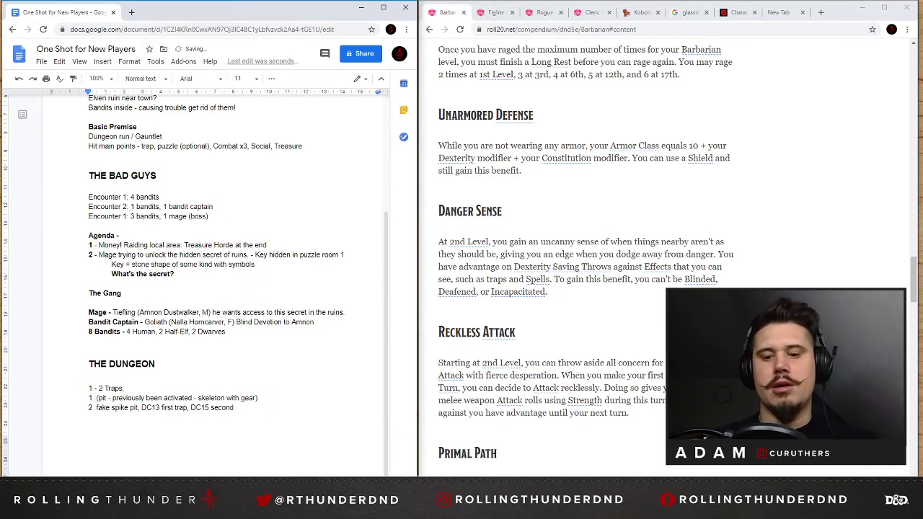
text(-)
key(Down)
text(-)
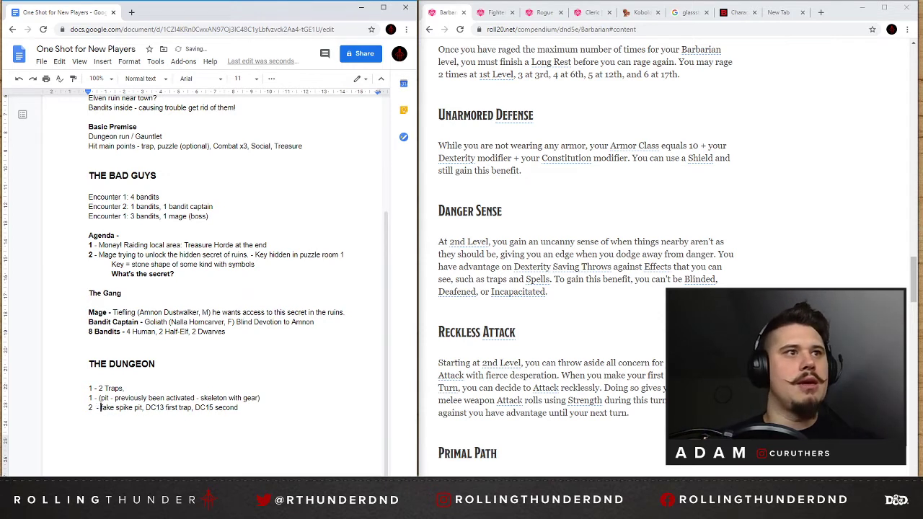
Insert "DC13" before "(pit" in the first trap's line, keeping the opening parenthesis.
key(Up)
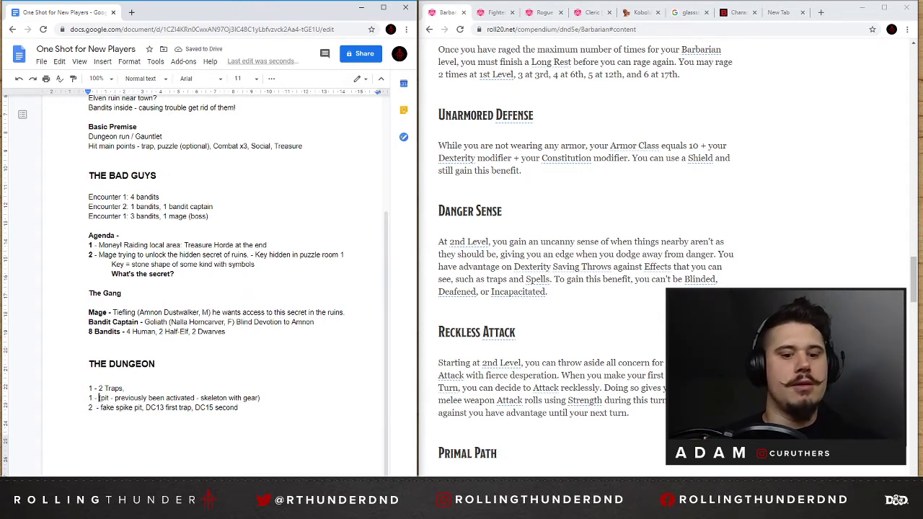
key(Delete)
text(DC13)
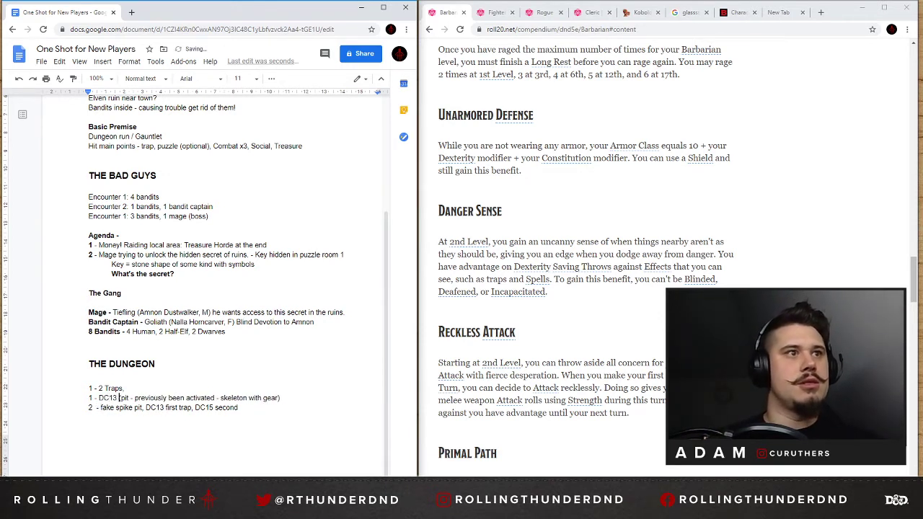
text( ()
Set the first trap's DC to 12 and remove the trailing comma after "1 - 2 Traps".
scroll(532, 58, up, 5)
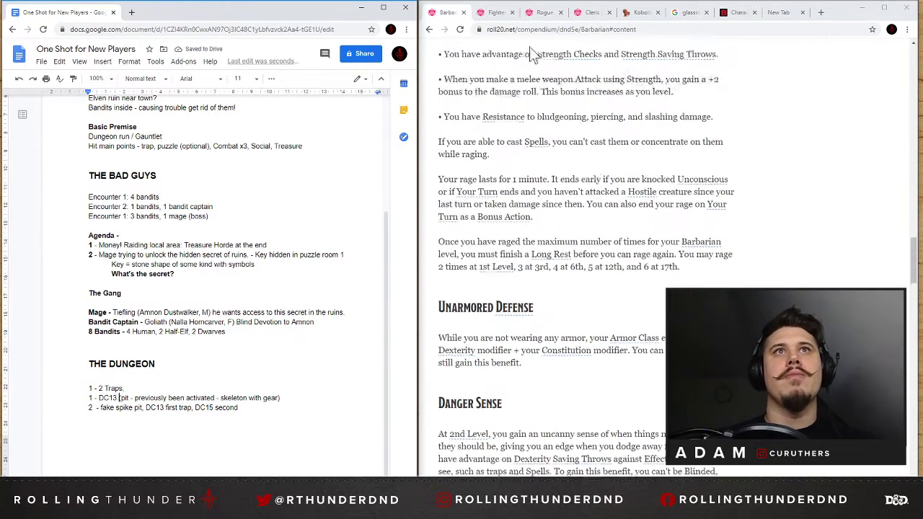
click(542, 12)
click(449, 12)
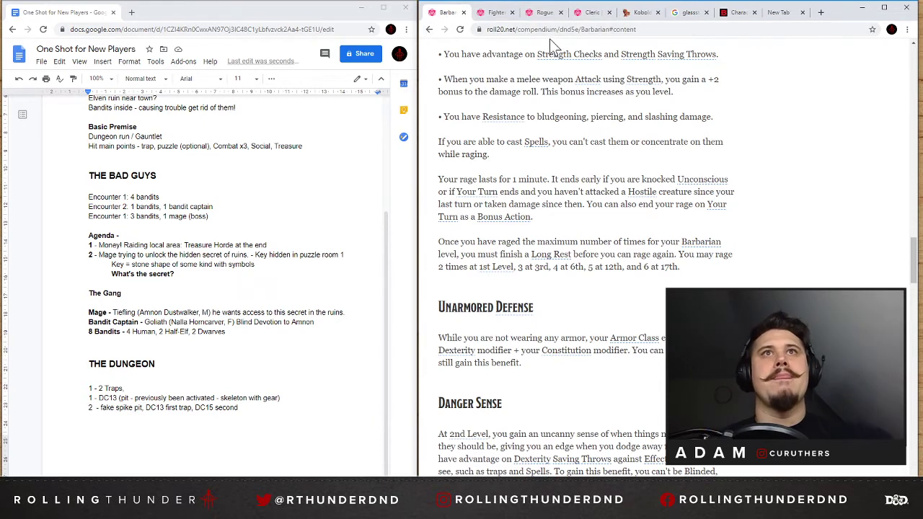
drag(117, 398, 113, 398)
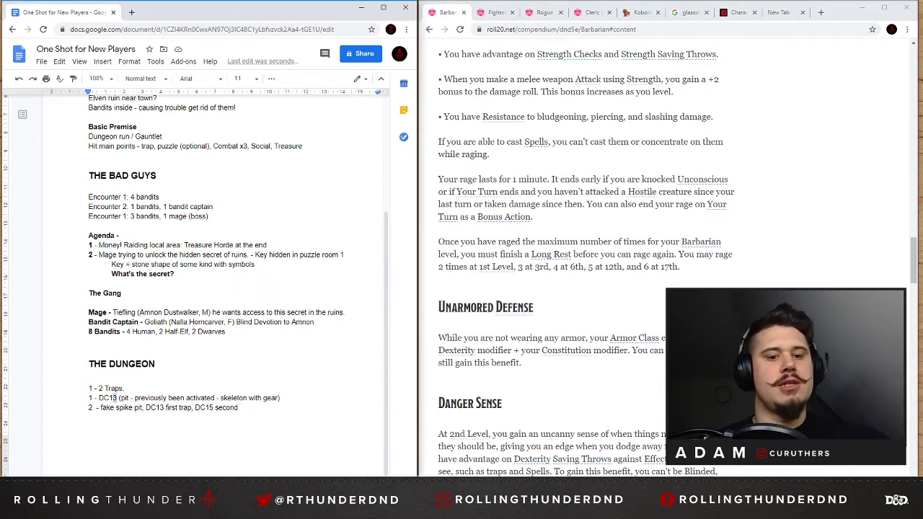
text(2)
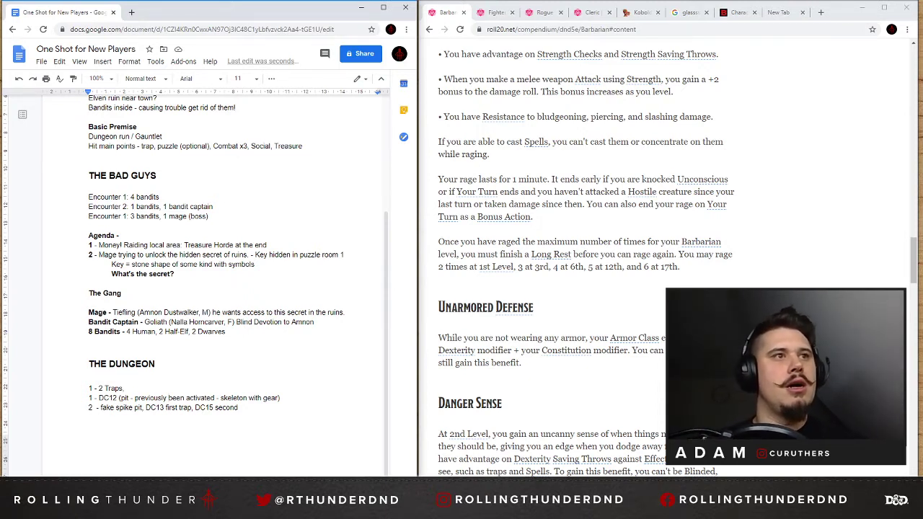
click(127, 387)
key(BackSpace)
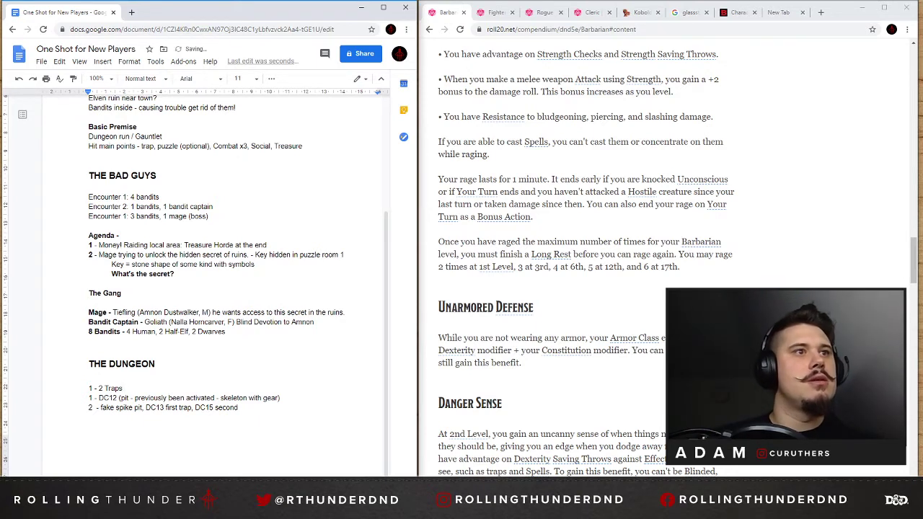
drag(118, 398, 113, 398)
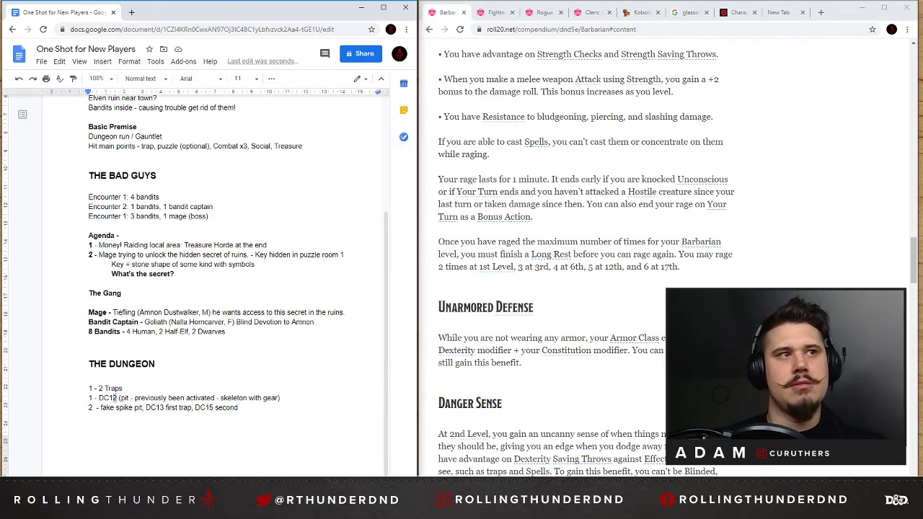
click(149, 398)
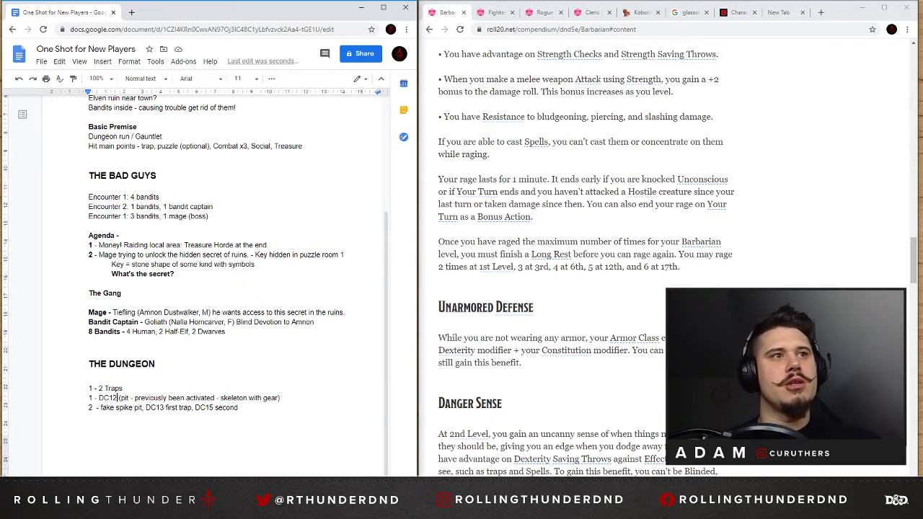
drag(118, 398, 92, 398)
click(103, 398)
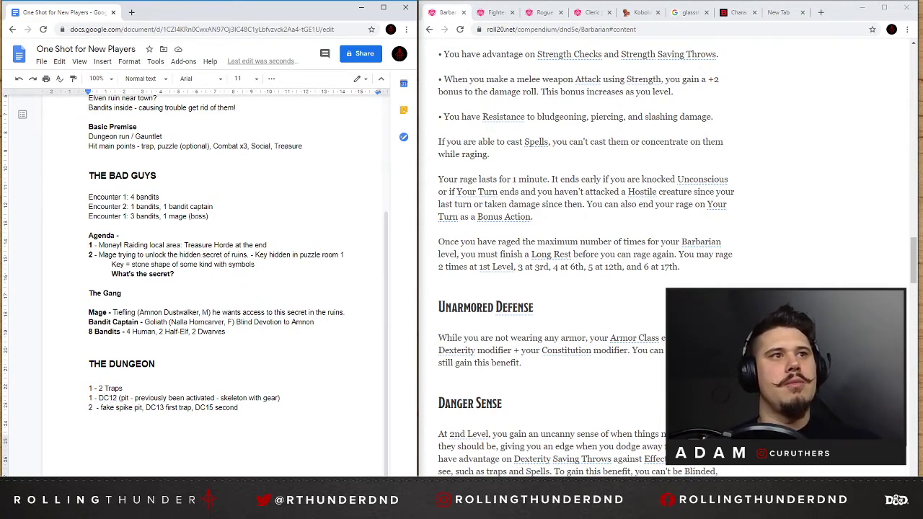
click(160, 407)
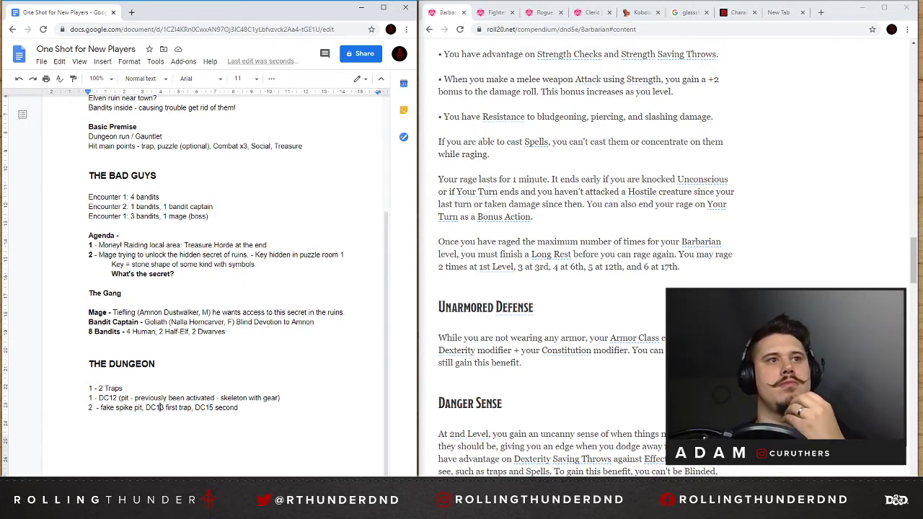
drag(208, 408, 214, 408)
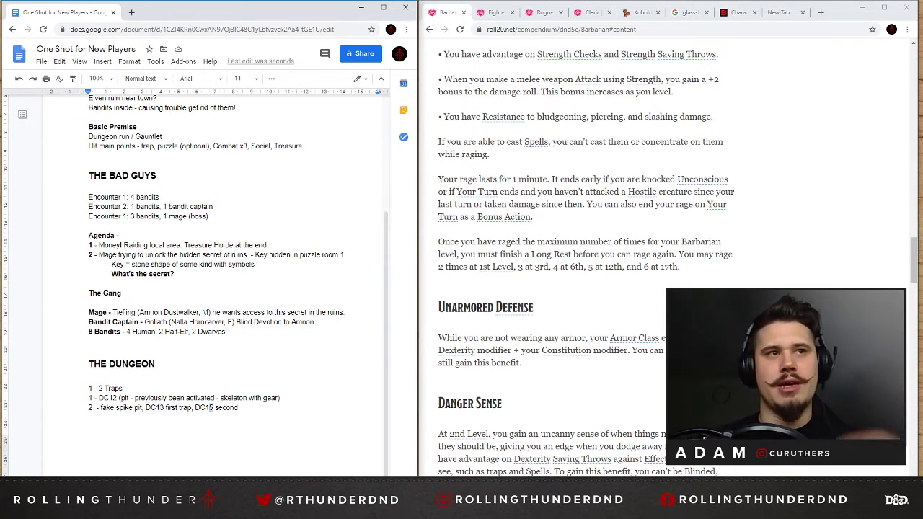
click(239, 408)
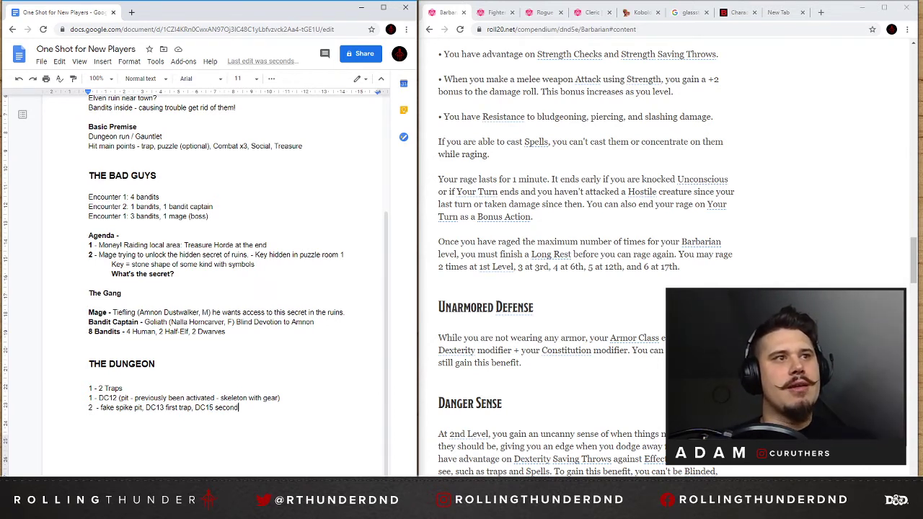
Capitalize "Fake" in the second trap's line and even out the spacing around its dash.
key(Delete)
text(F)
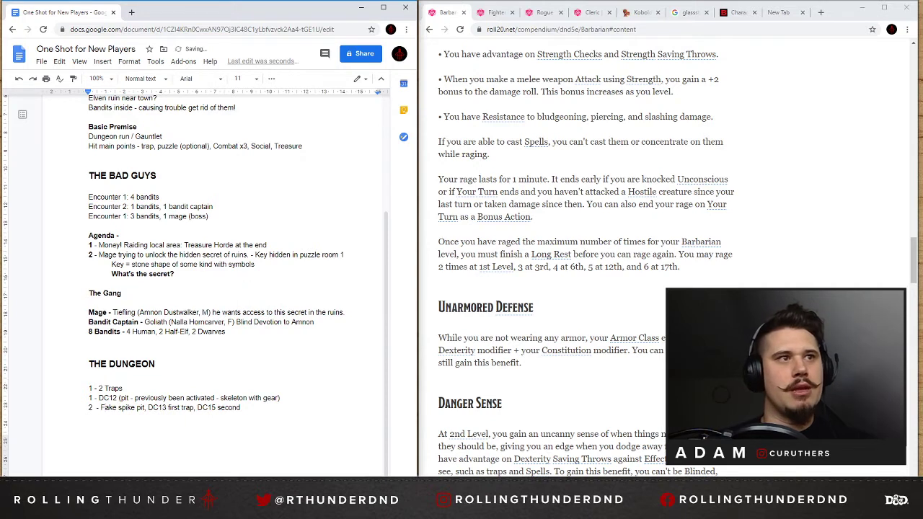
key(Left)
key(BackSpace)
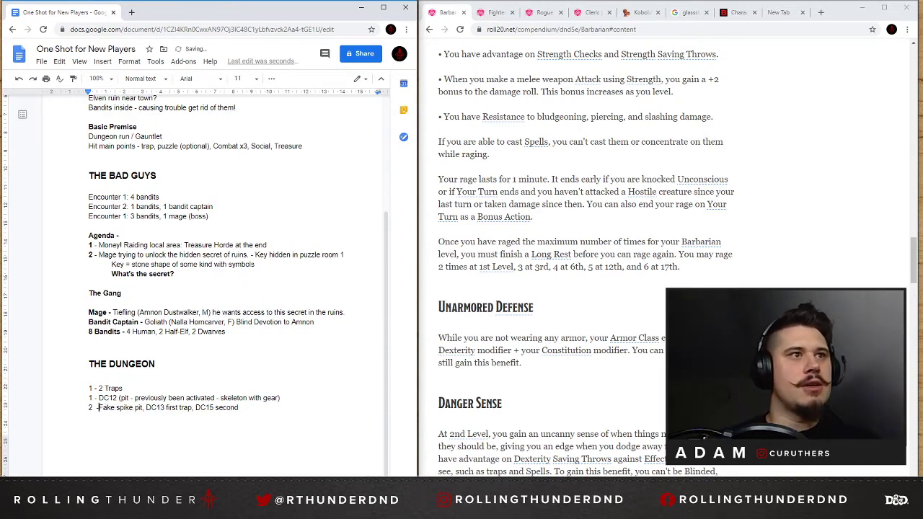
key(Left)
key(BackSpace)
key(Right)
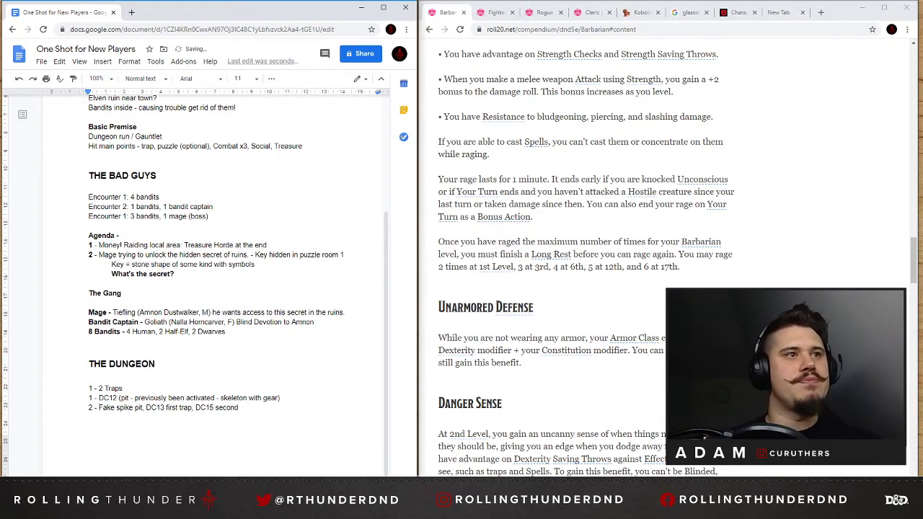
Replace the "1 - 2 Traps" line with a bold "Traps" heading directly above the two numbered traps.
key(shift+Home)
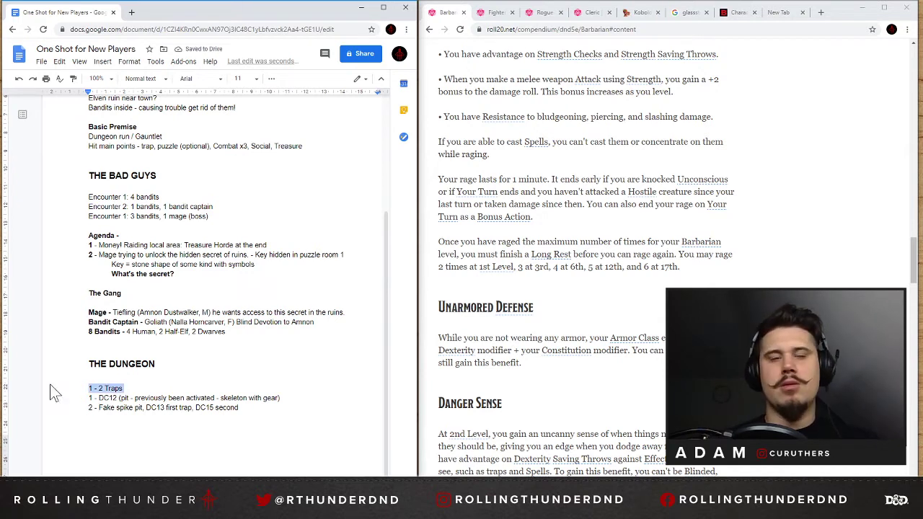
key(Delete)
key(Delete)
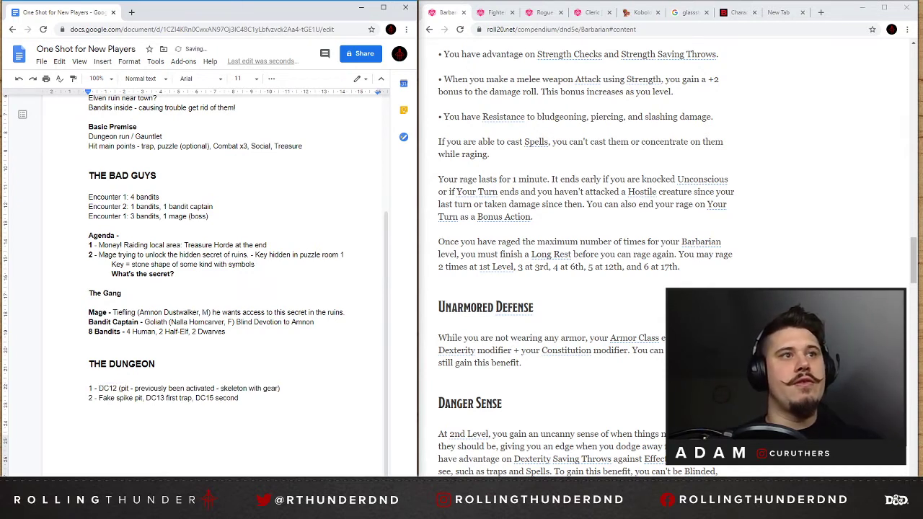
key(Up)
text(T)
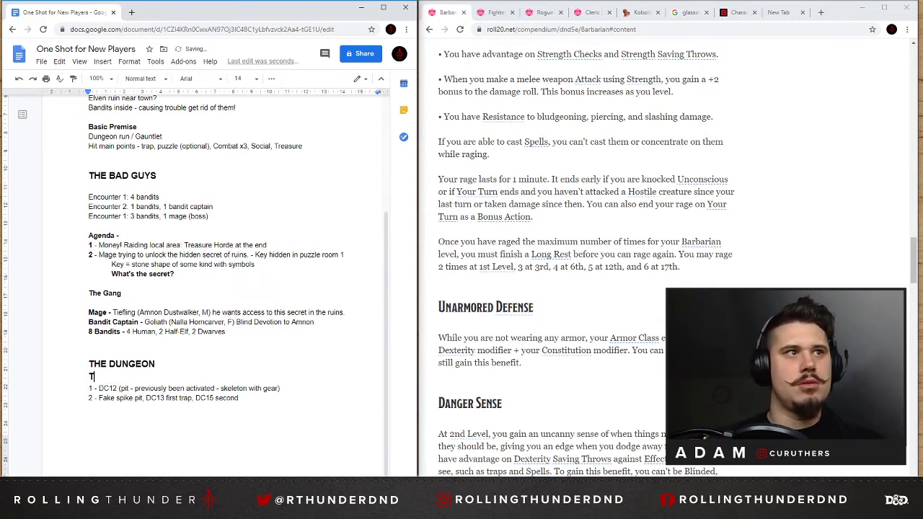
key(BackSpace)
key(Down)
key(Return)
key(Up)
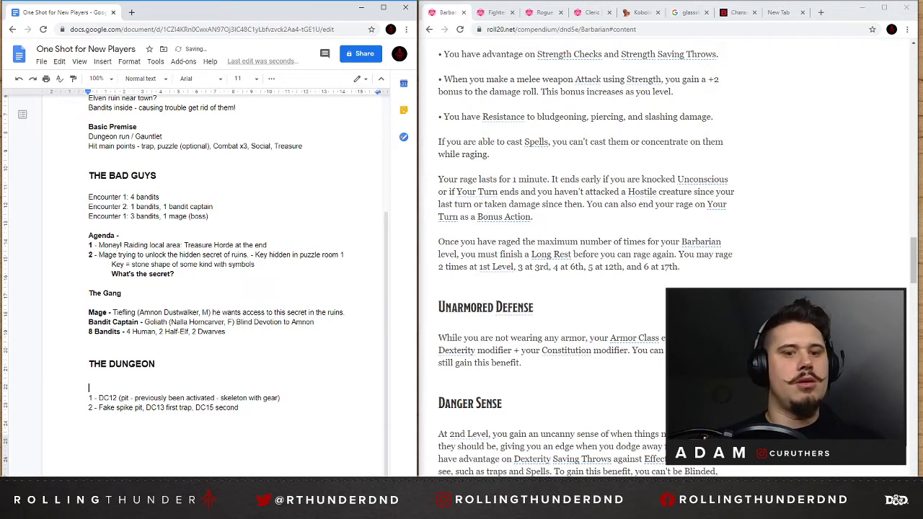
text(Traps)
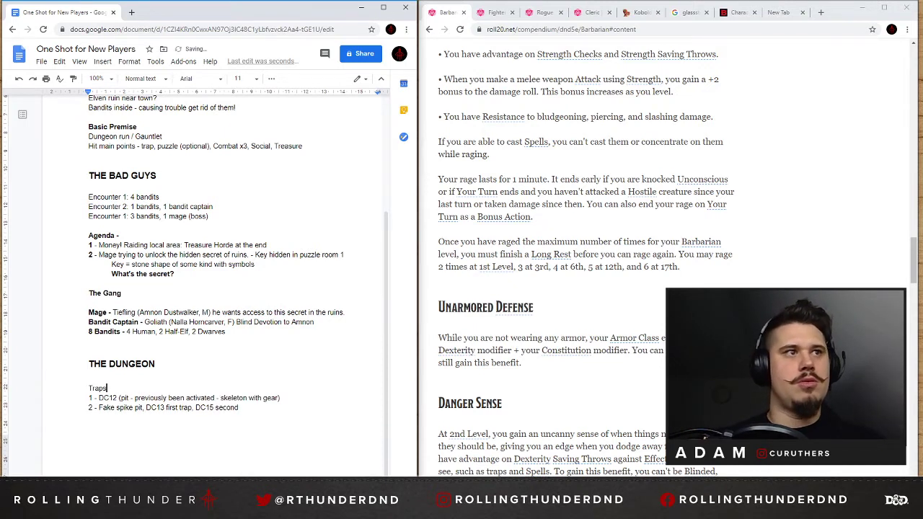
double_click(90, 388)
key(ctrl+b)
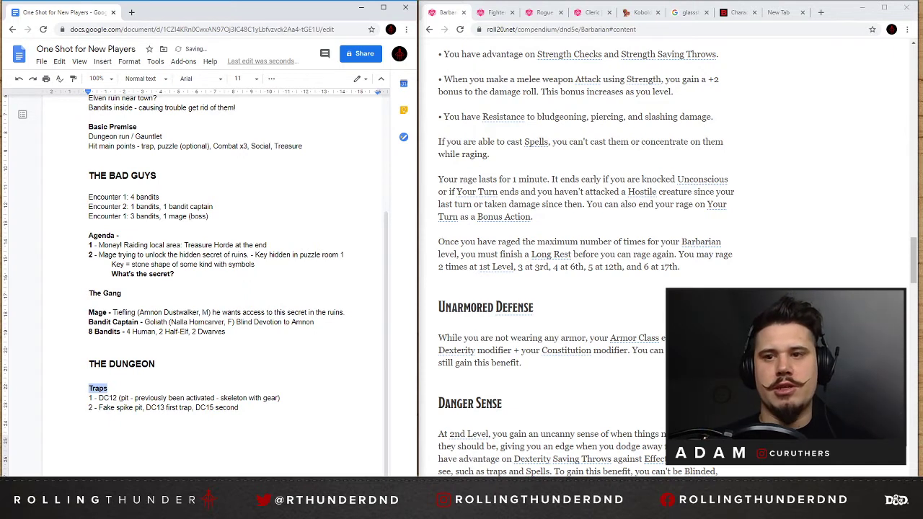
click(89, 376)
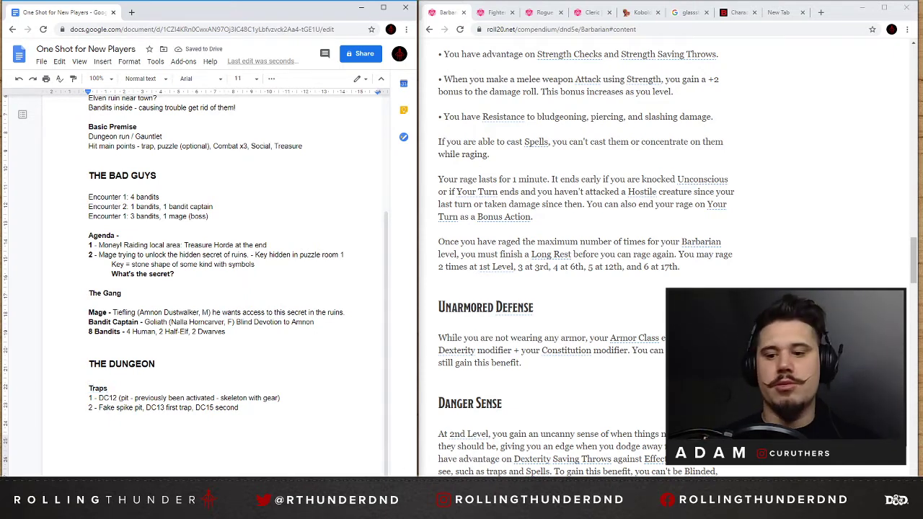
key(BackSpace)
key(BackSpace)
key(BackSpace)
key(ctrl+z)
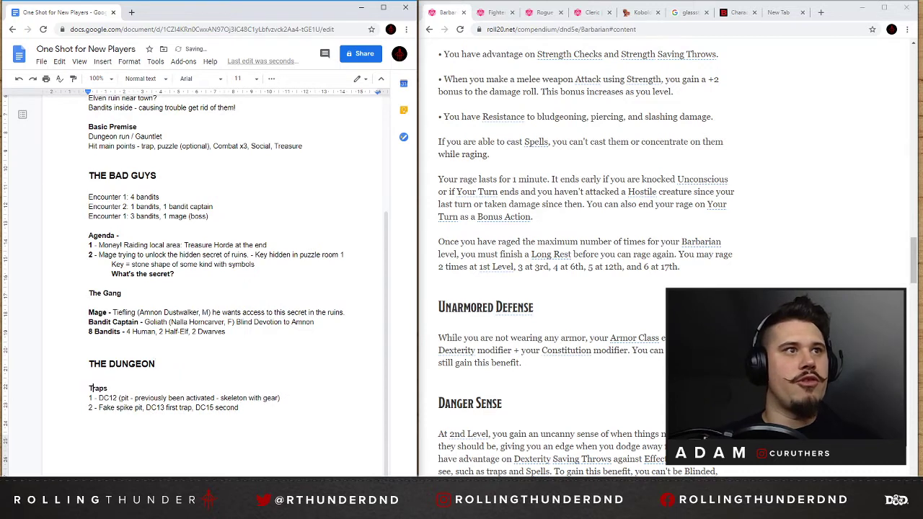
Change the "Traps" heading to "TRAPS" and add "PUZZLE" on a line below the trap list.
double_click(97, 388)
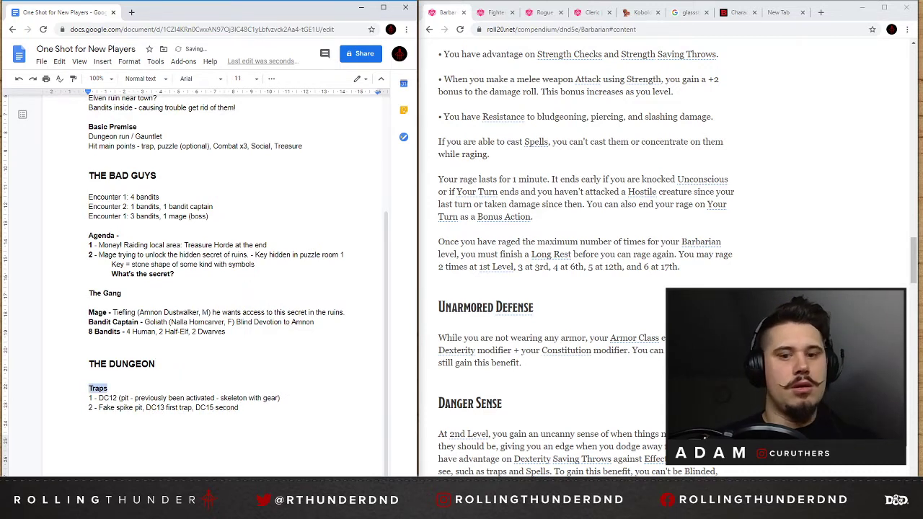
text(TRAPS)
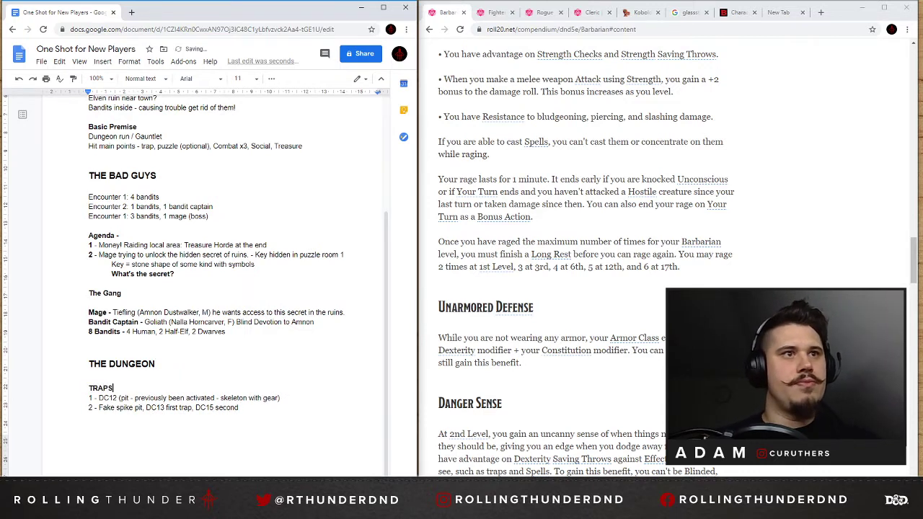
click(282, 434)
text(PUZZLES)
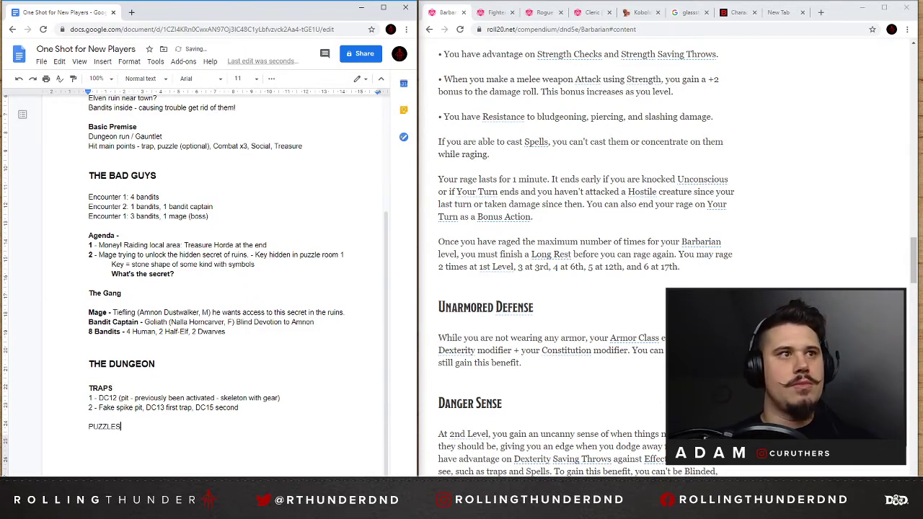
Turn "PUZZLE" into a bold "PUZZLES" heading and start a third numbered line, "3 -", under the traps.
key(shift+Home)
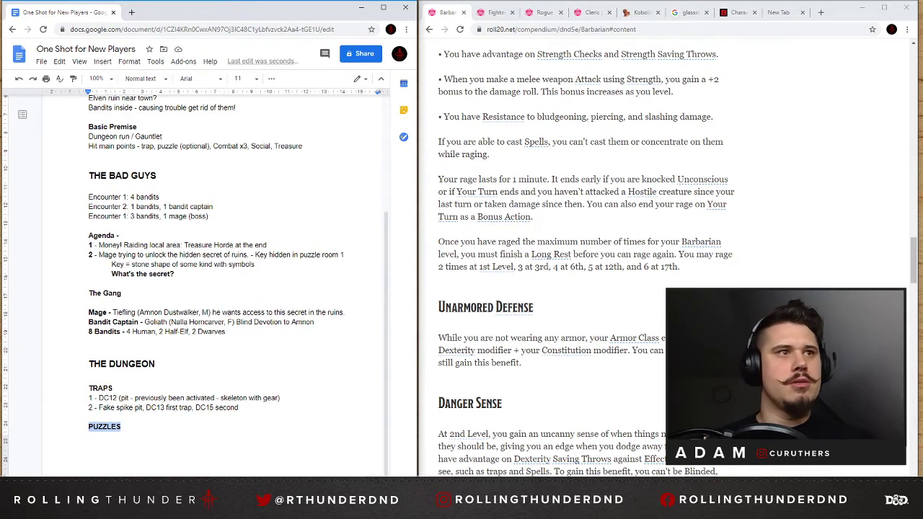
click(239, 407)
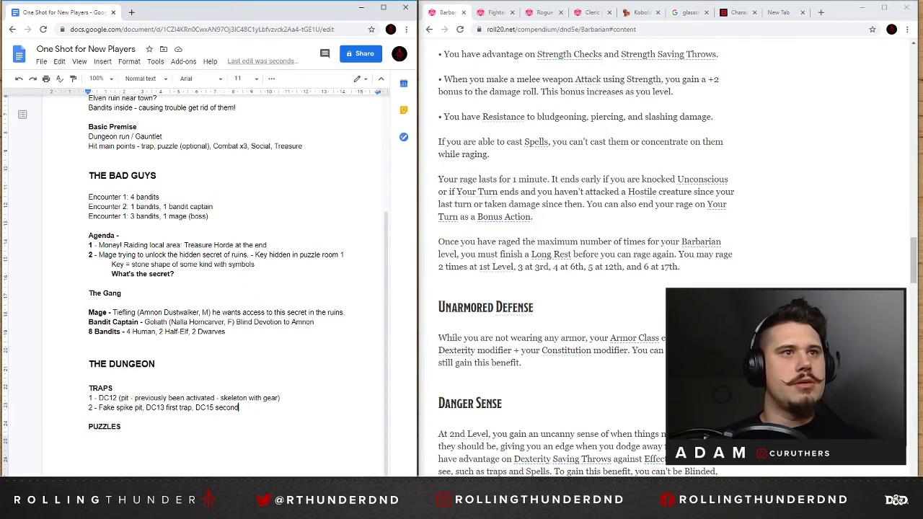
key(Return)
text(3 -)
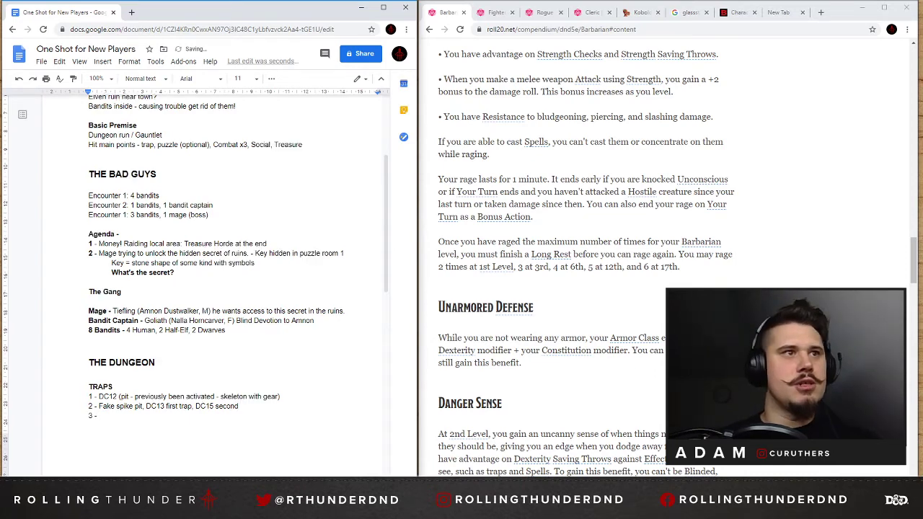
scroll(216, 289, down, 2)
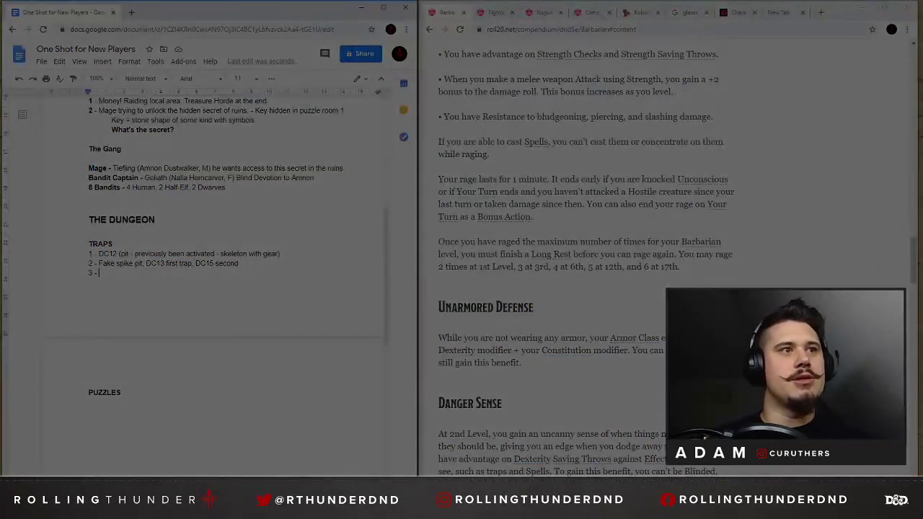
Capture a blank area of the document page and open the snip in Snip & Sketch with the ballpoint pen ready.
drag(69, 395, 383, 473)
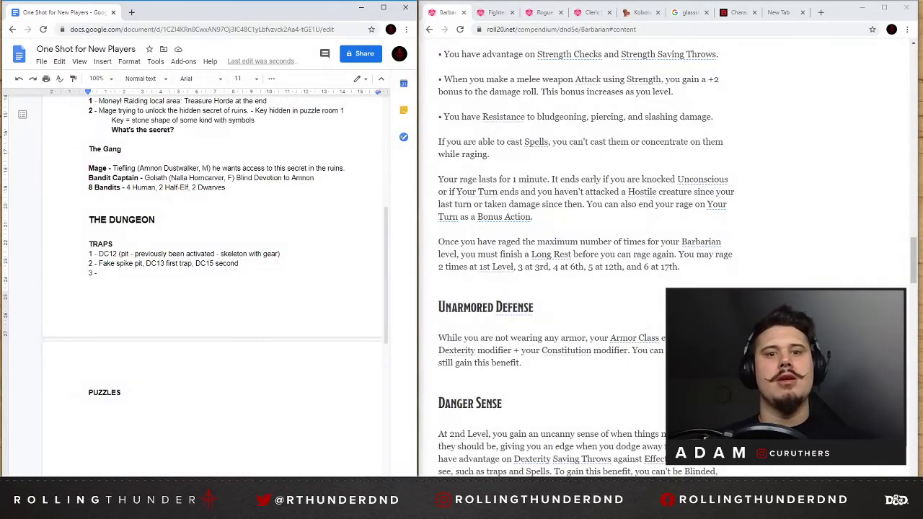
click(865, 454)
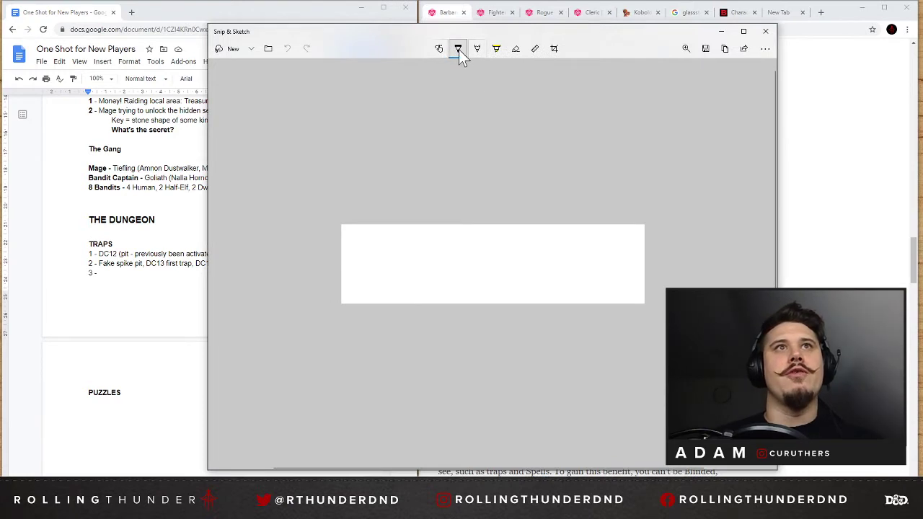
click(459, 49)
click(382, 291)
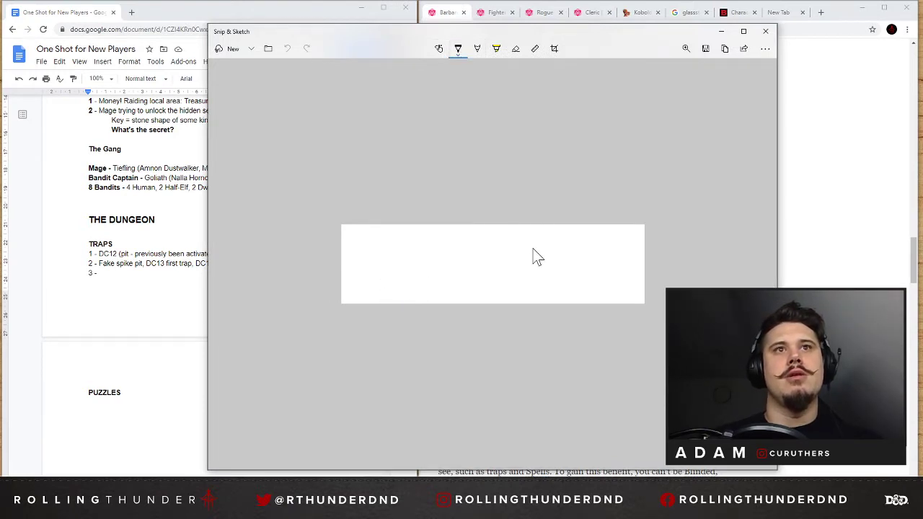
Sketch a side view of the trap: an upright door with a lintel, a square pit before it, and floor on both sides.
drag(534, 244, 534, 282)
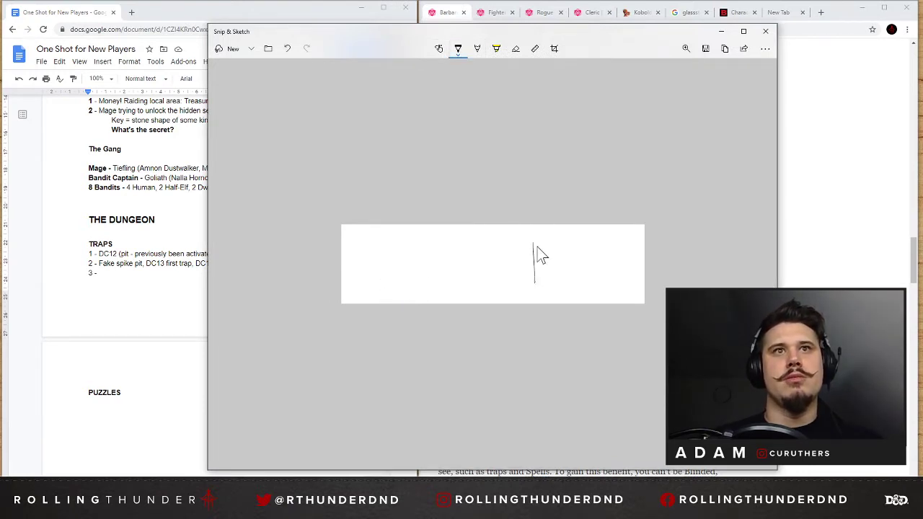
mouse_move(534, 243)
mouse_down()
mouse_move(541, 285)
mouse_move(555, 282)
mouse_up()
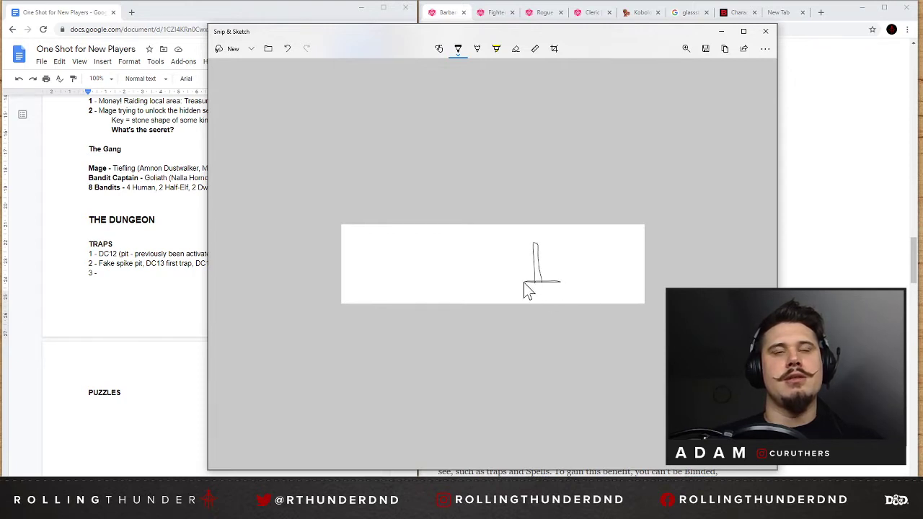
drag(526, 282, 512, 283)
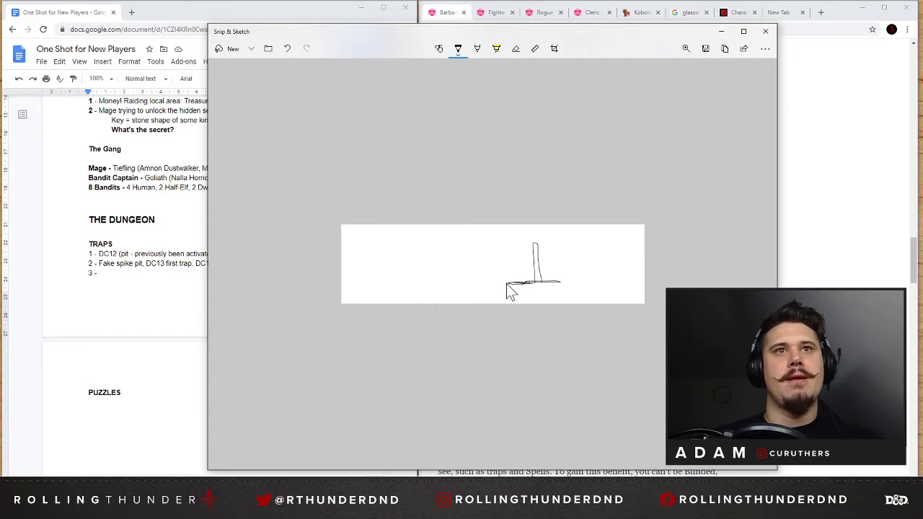
drag(507, 284, 505, 310)
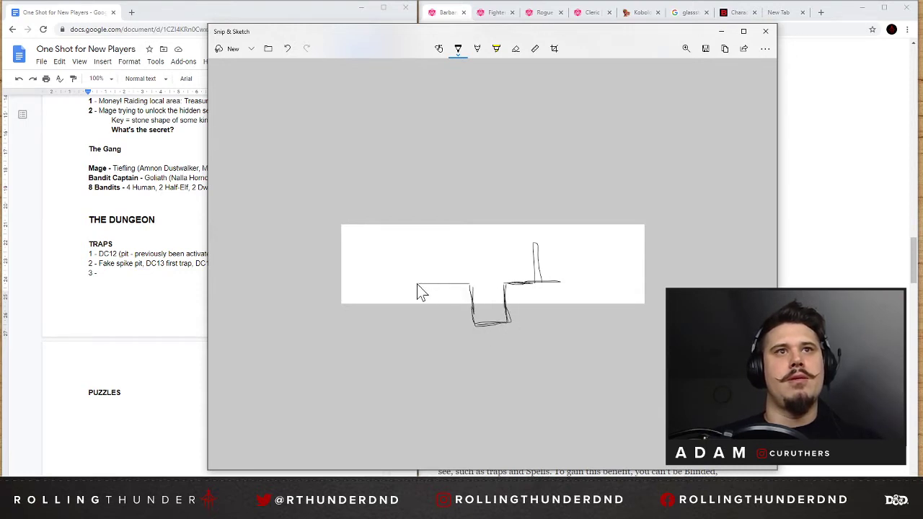
mouse_move(416, 284)
mouse_down()
mouse_move(468, 284)
mouse_move(410, 282)
mouse_move(470, 285)
mouse_up()
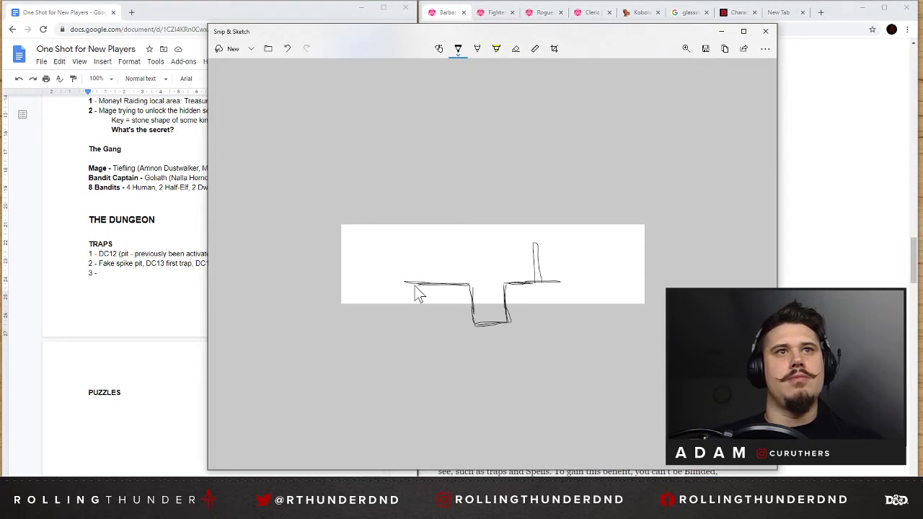
drag(529, 243, 525, 245)
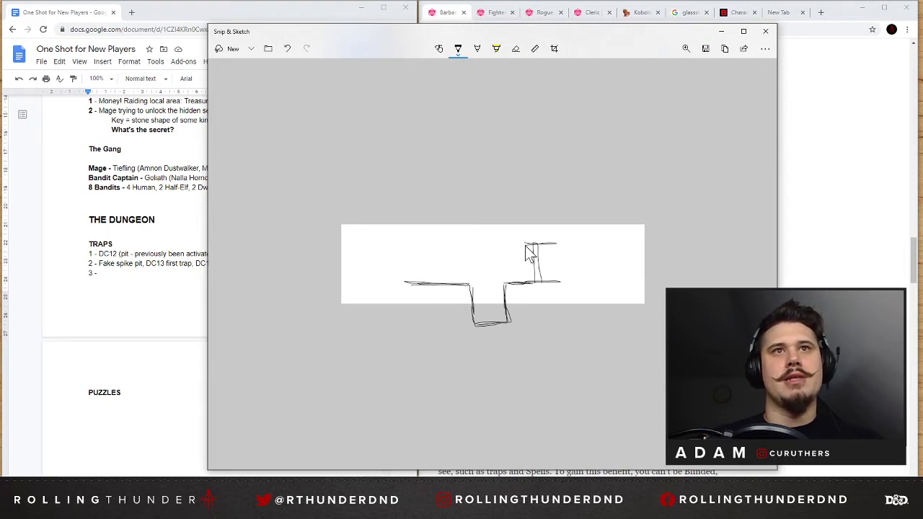
Draw an arrow heading toward the door, retrace the door's outline, and undo the spikes sketched in the pit.
drag(444, 263, 470, 262)
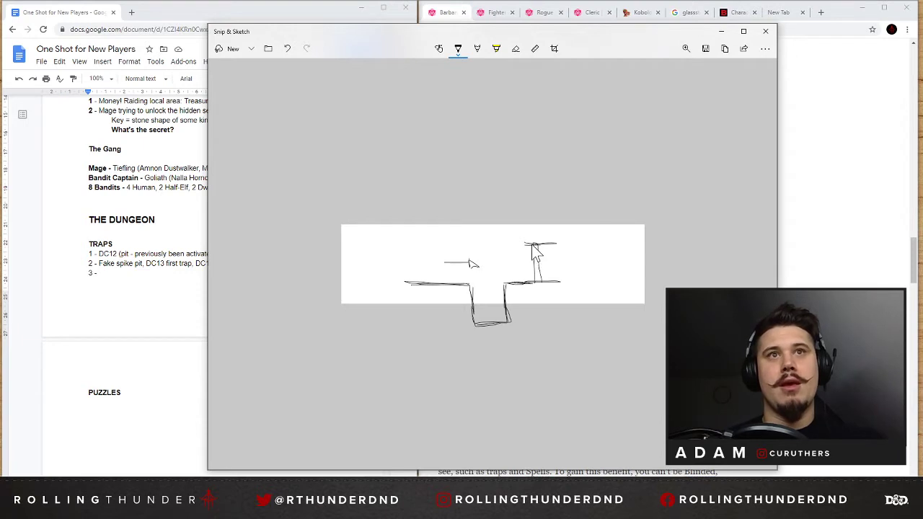
drag(537, 245, 538, 282)
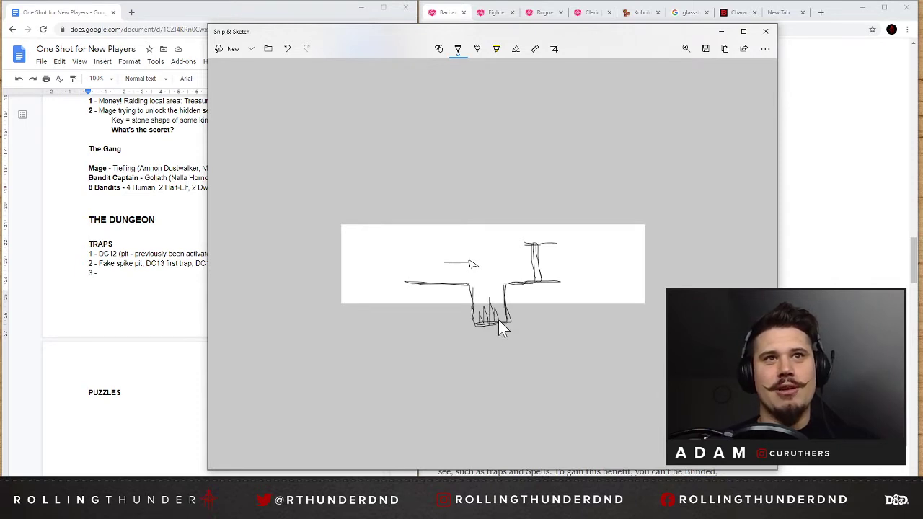
key(ctrl+z)
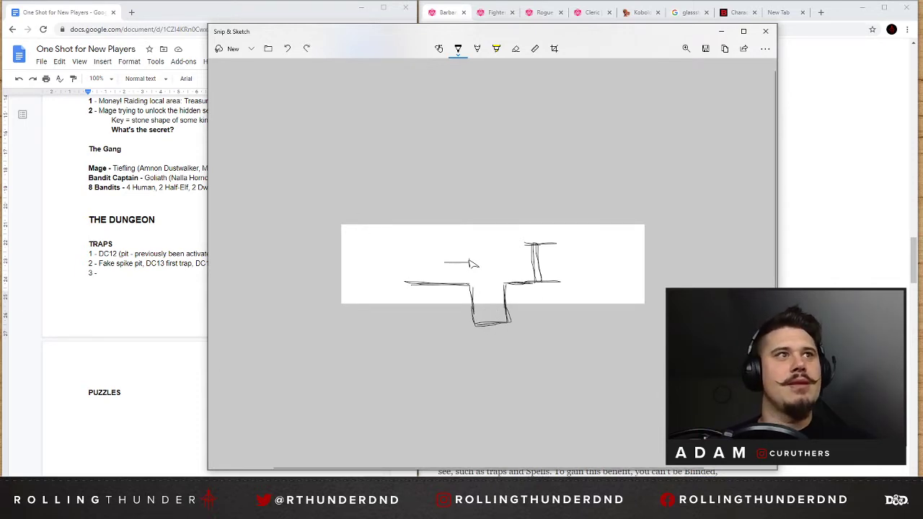
Switch back to the Google Docs outline and fill in the third trap as "Knock Door -".
key(alt+Tab)
text(s)
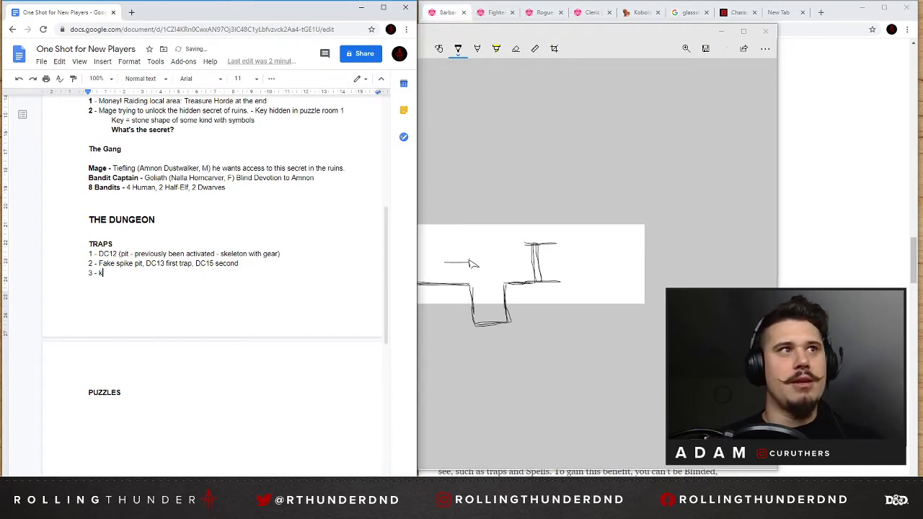
key(BackSpace)
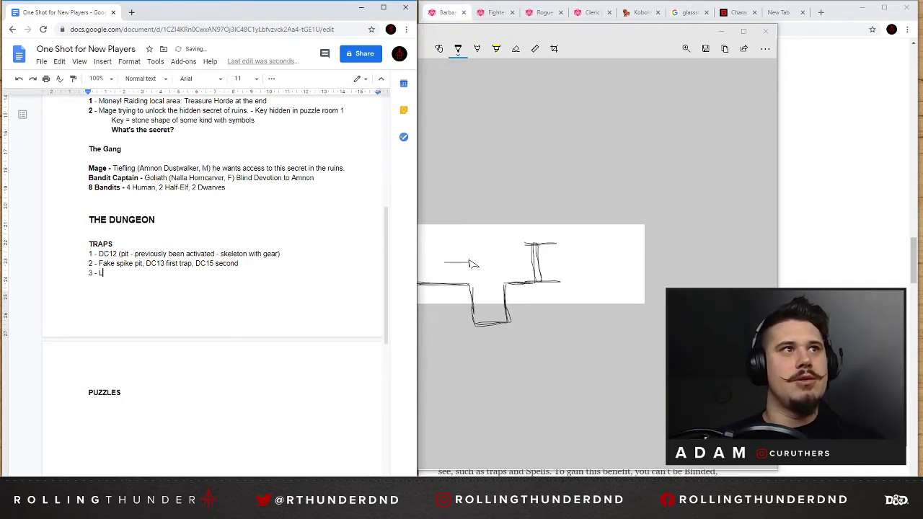
key(BackSpace)
text(Knock Door -)
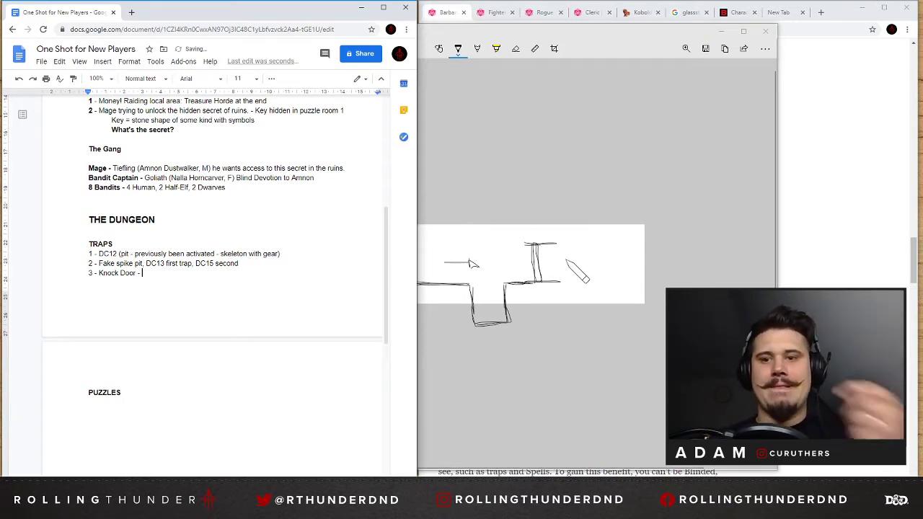
Shrink the Snip & Sketch window and place it clear of the document, and retype the dash after "Knock Door".
double_click(614, 36)
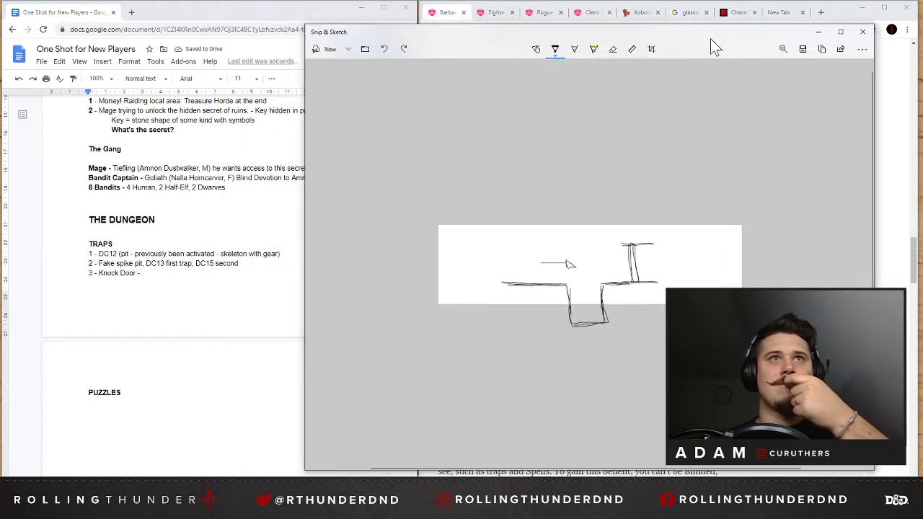
mouse_move(293, 53)
mouse_down()
mouse_move(484, 52)
mouse_move(457, 52)
mouse_move(462, 186)
mouse_move(424, 164)
mouse_up()
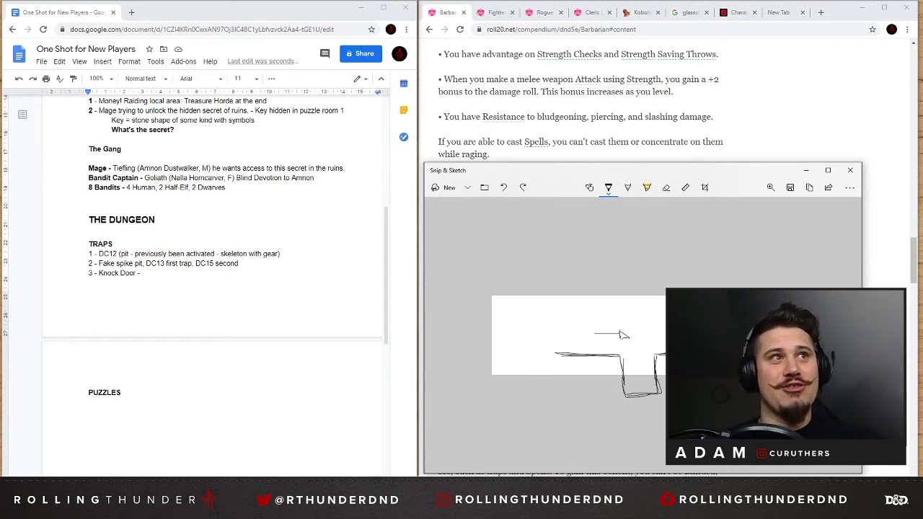
double_click(144, 273)
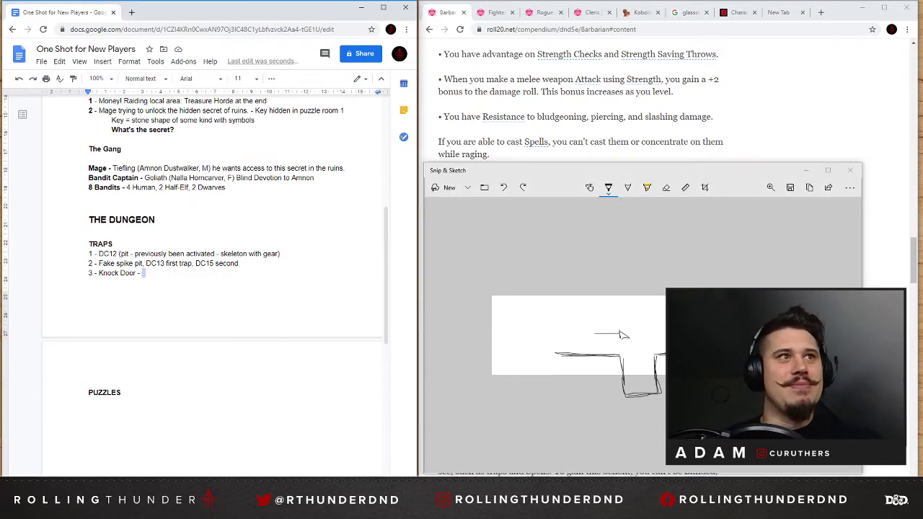
click(143, 274)
double_click(140, 274)
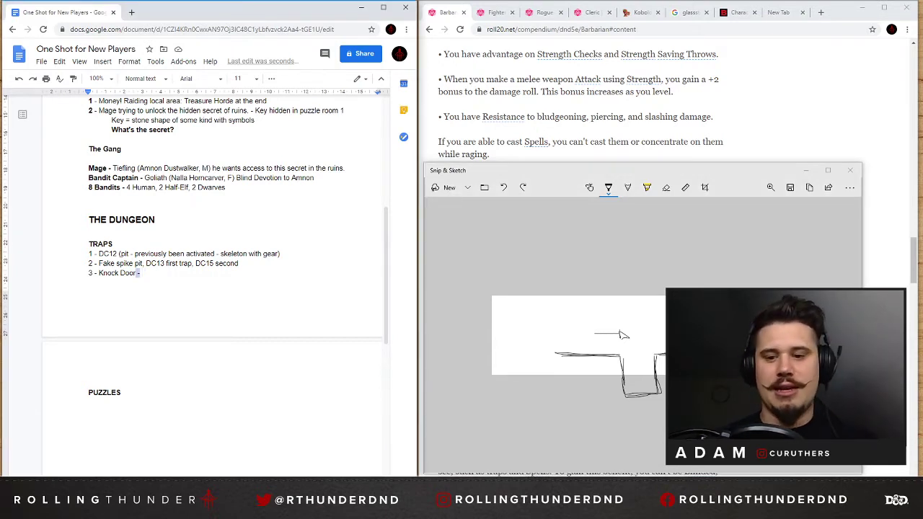
text(-)
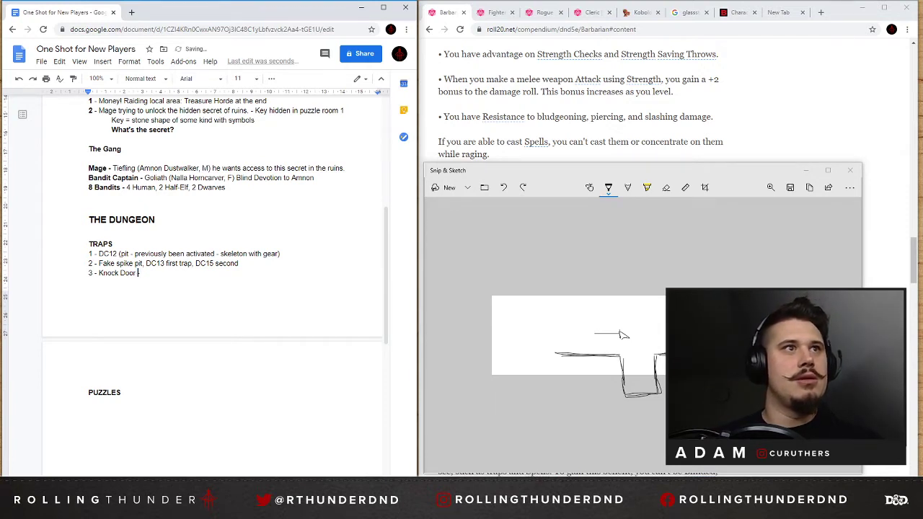
Insert "(10ft + 1d6 Piercing)" after "Fake spike pit" in the second trap's line, keeping a comma before "DC13 first trap".
click(239, 263)
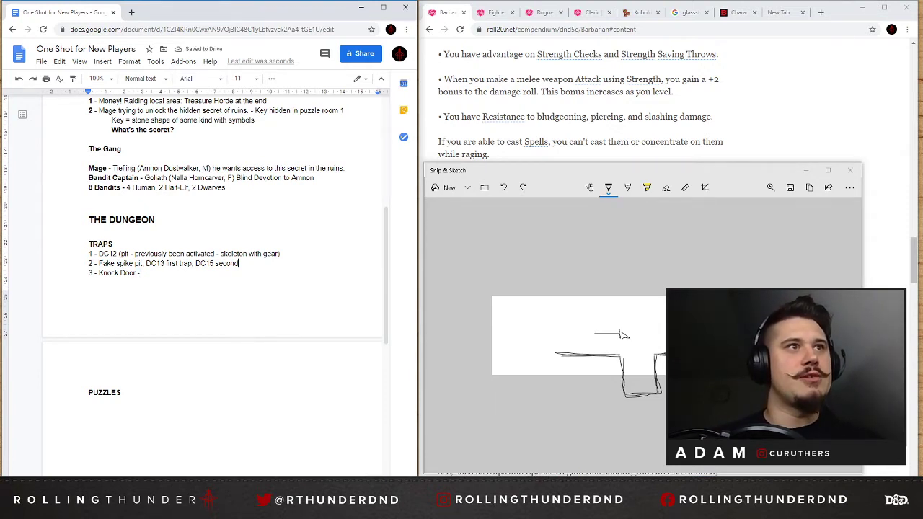
text((10ft)
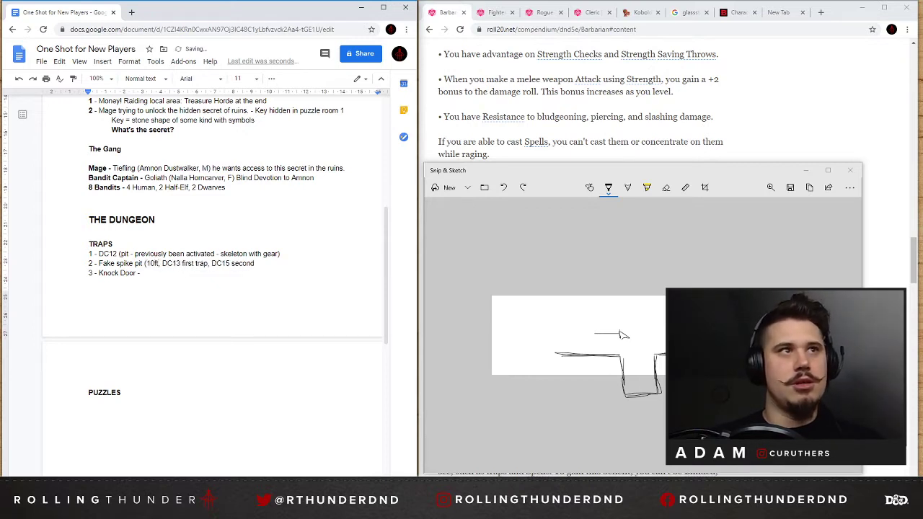
text( + )
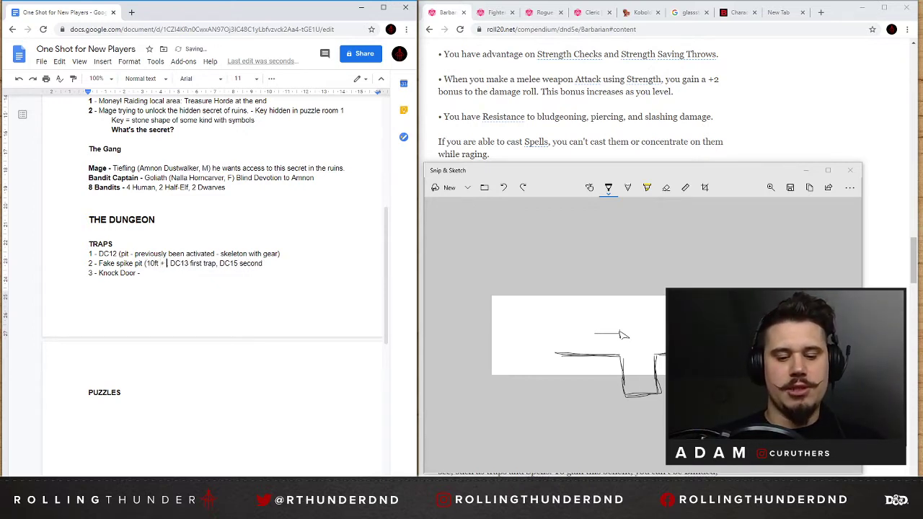
text(1d6)
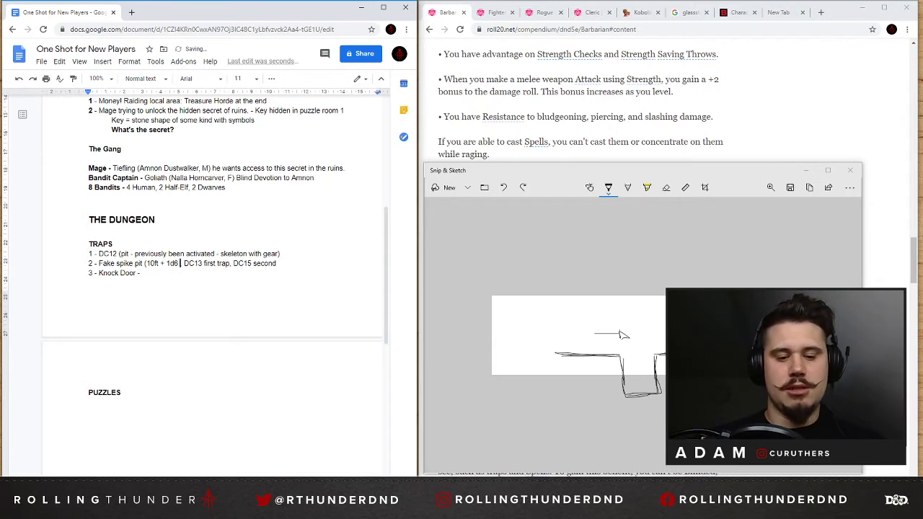
text( F)
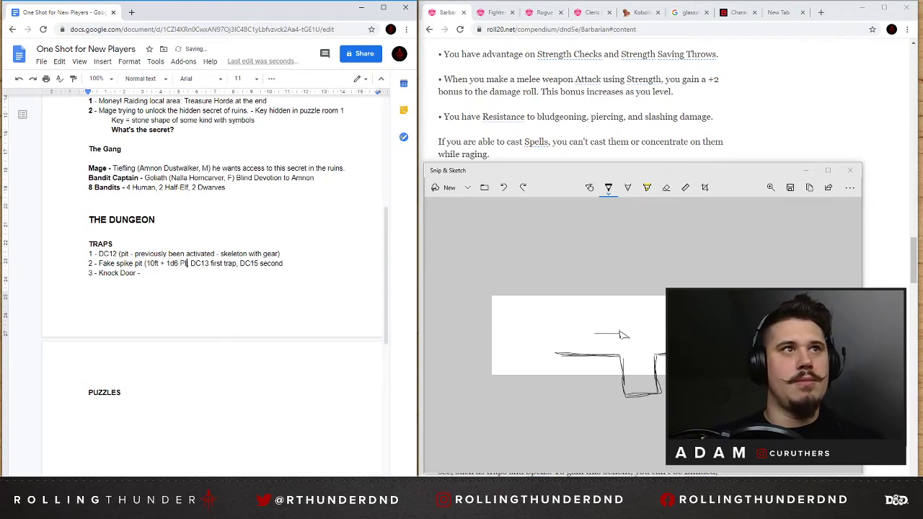
key(BackSpace)
text(Piercing)
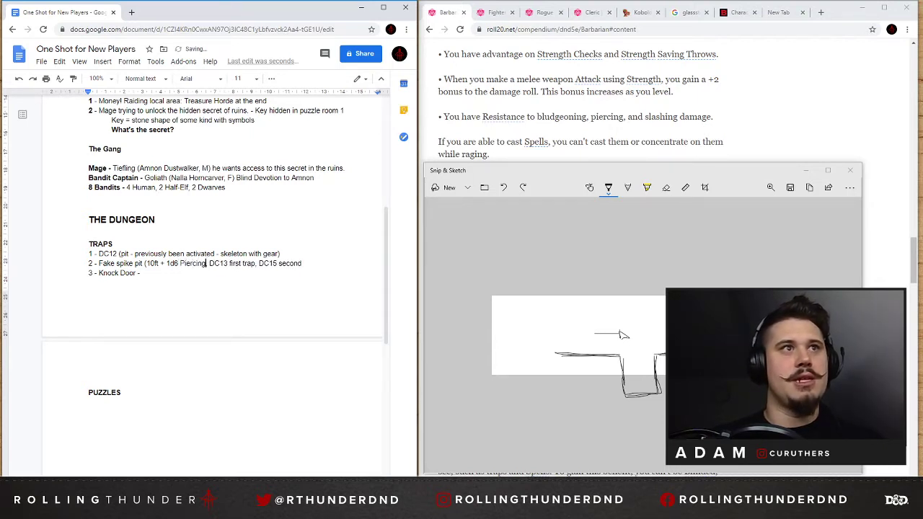
text())
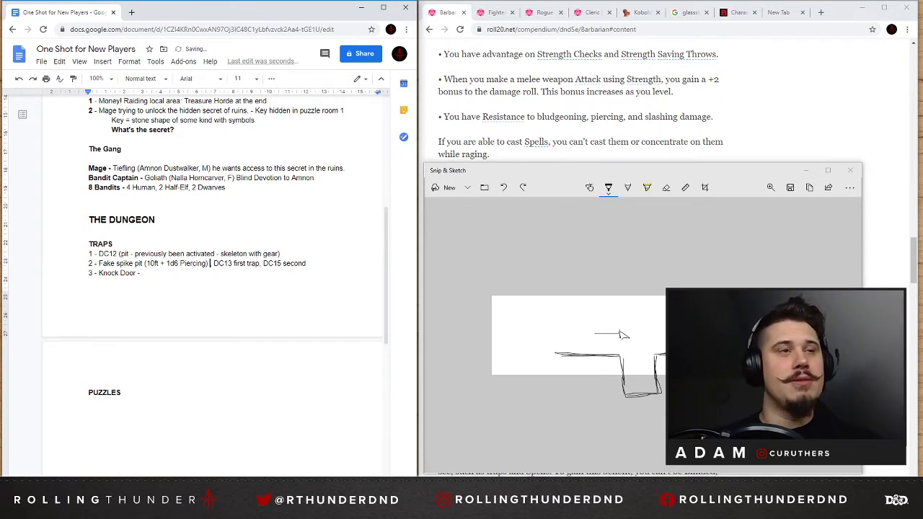
key(BackSpace)
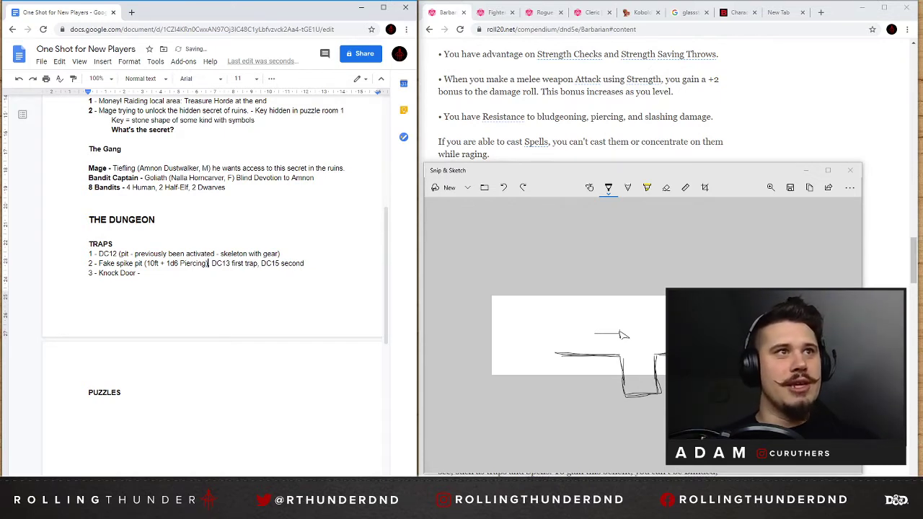
text(,)
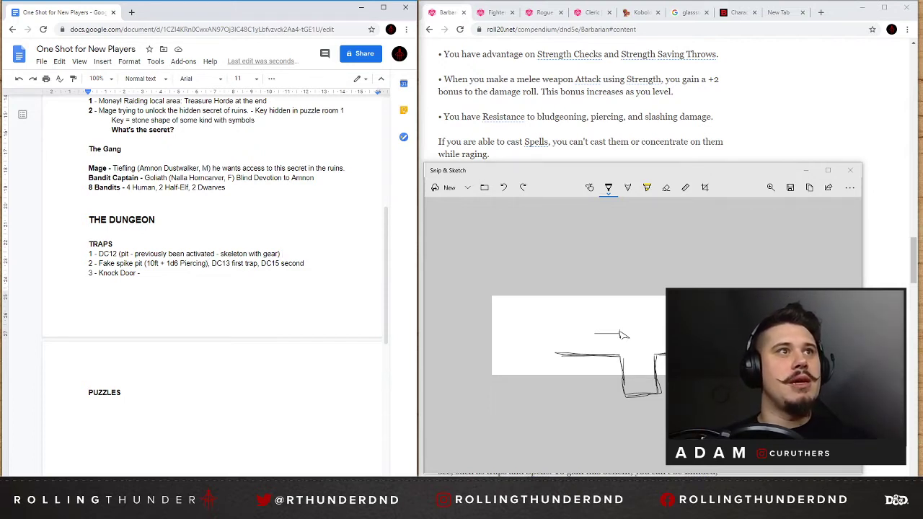
Insert "10ft + spikes" before "pit" inside the parentheses of the first trap's line.
text(()
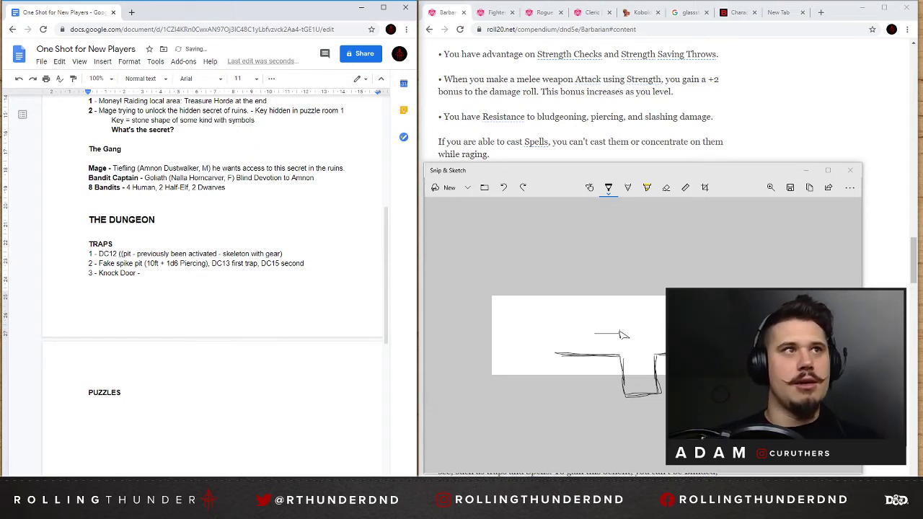
key(BackSpace)
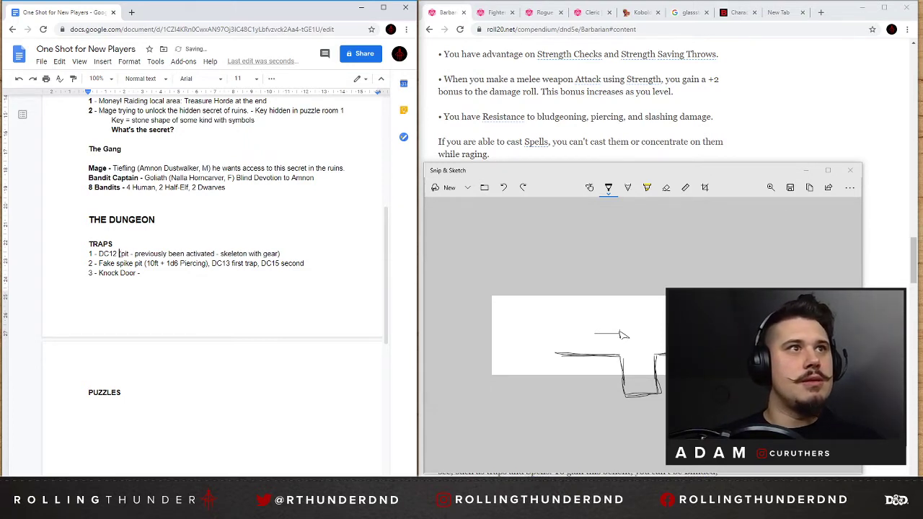
text(10ft )
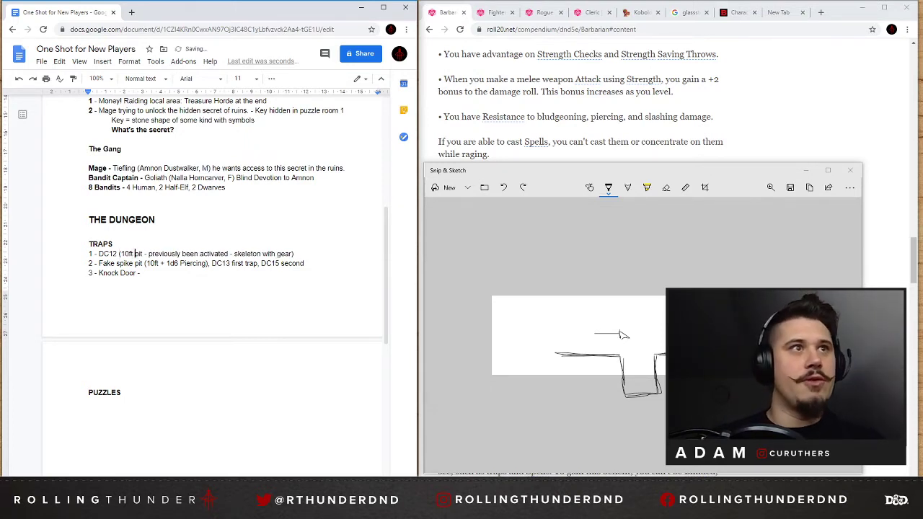
text(+ spikes)
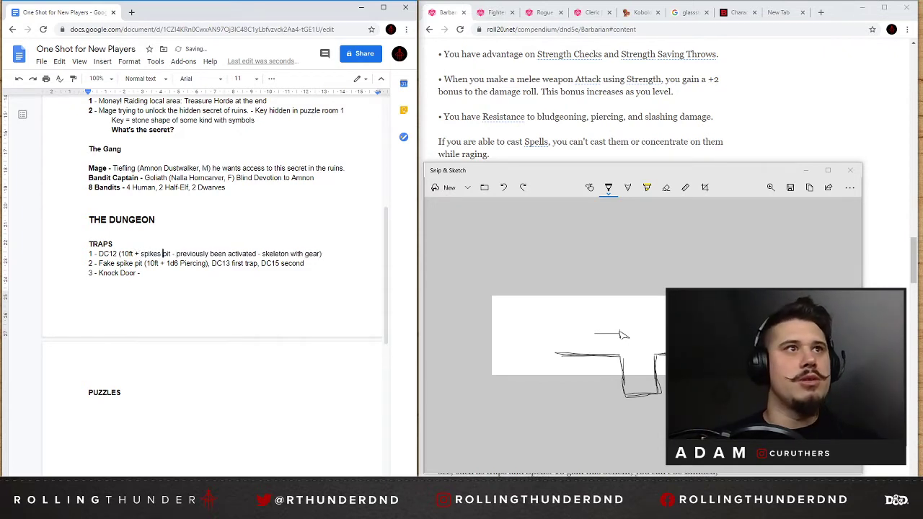
Replace "(10ft + spikes" in the first trap's line with "(10ft + 1d6 Piercing" copied from the second trap's line.
drag(207, 263, 144, 263)
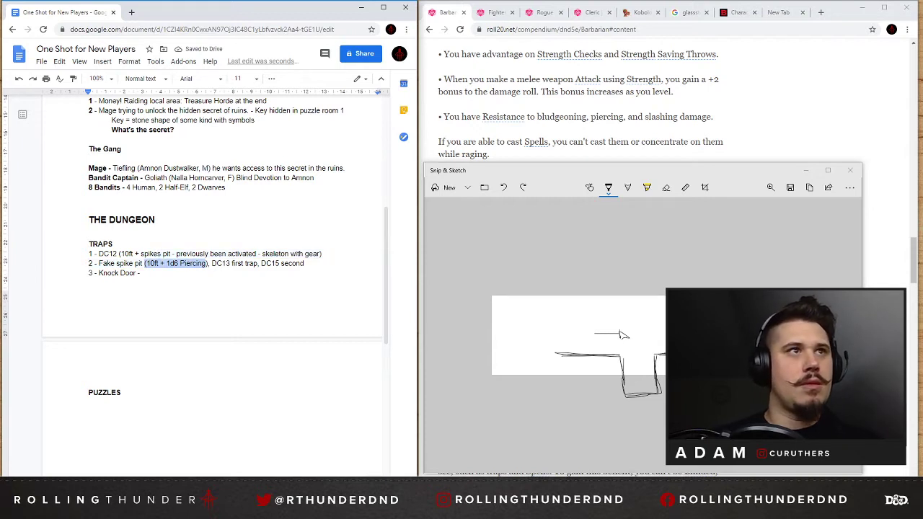
drag(163, 253, 118, 253)
text((10ft + 1d6 Piercing)
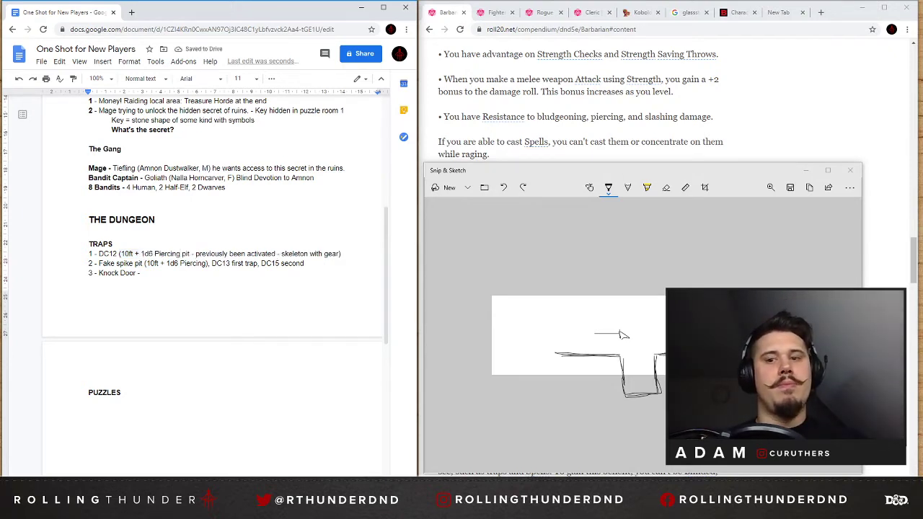
drag(131, 253, 193, 253)
click(134, 253)
click(193, 253)
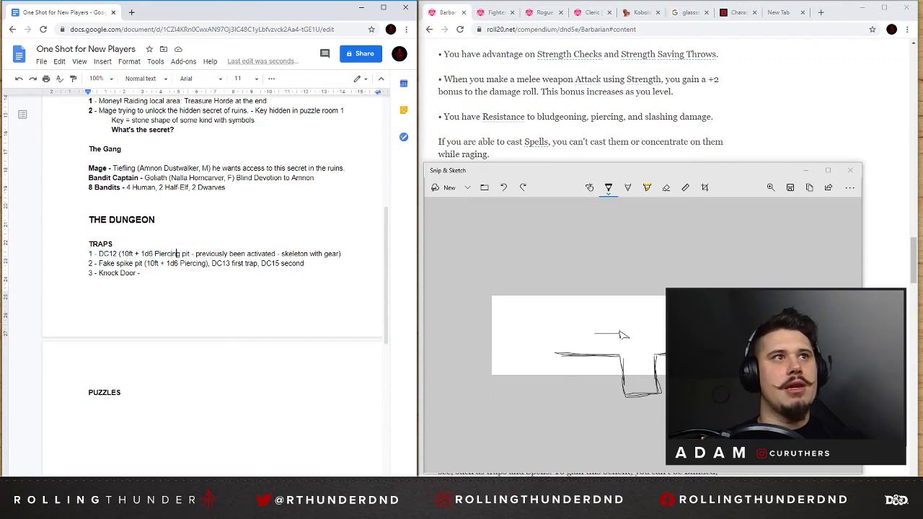
drag(118, 253, 178, 253)
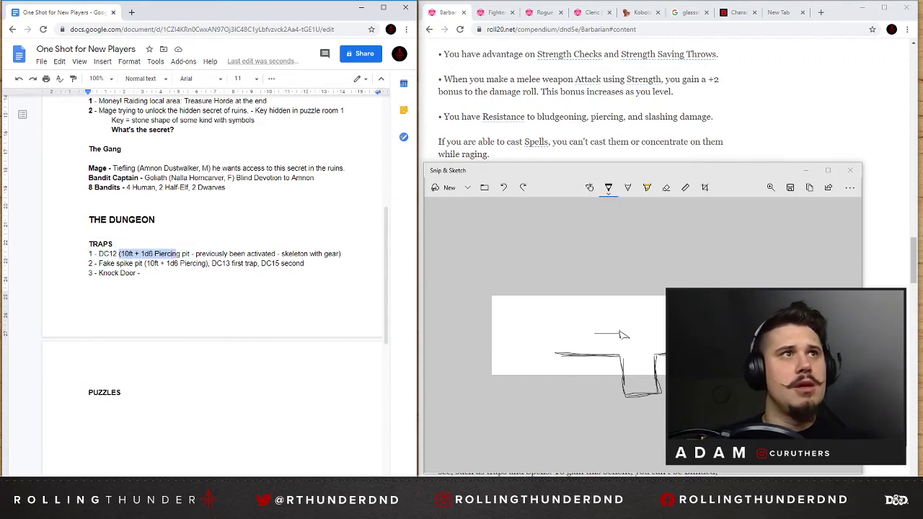
Add "(10ft drop)" after "Knock Door -" in the third trap's line and place the cursor after the PUZZLES heading.
click(144, 272)
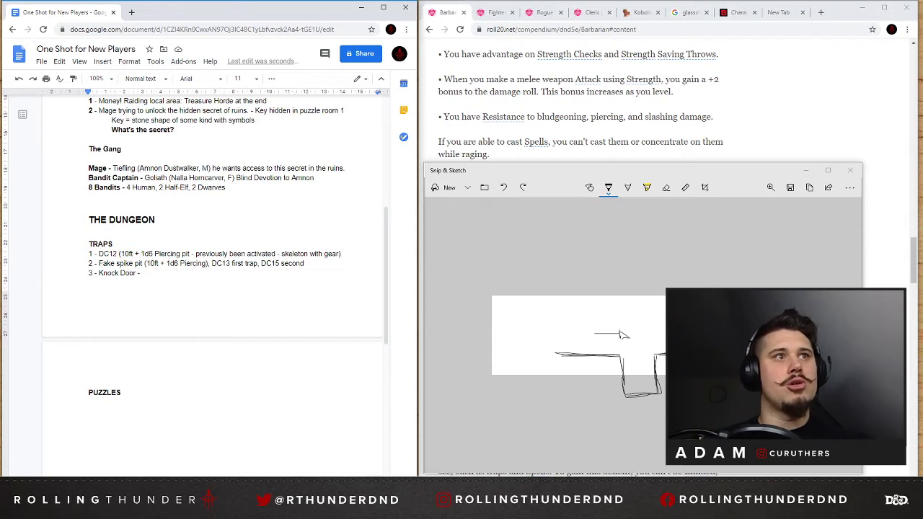
text((10ft drop)
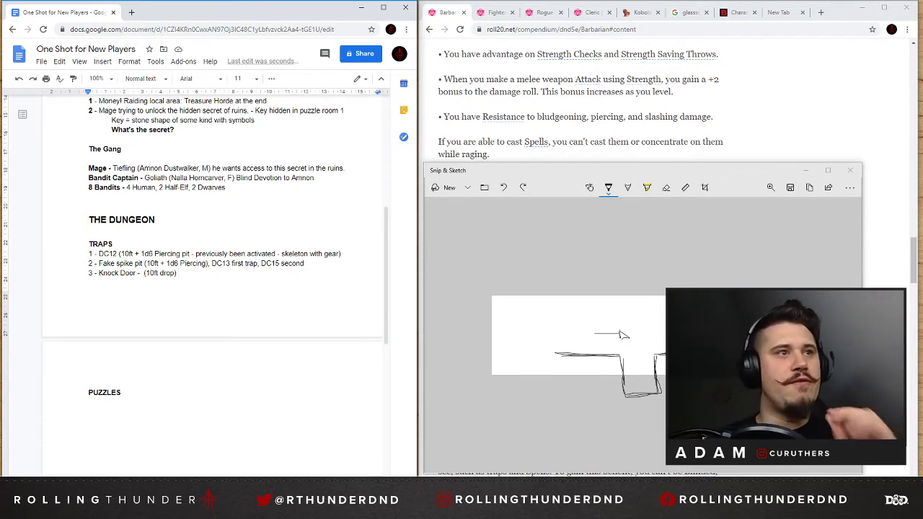
click(121, 393)
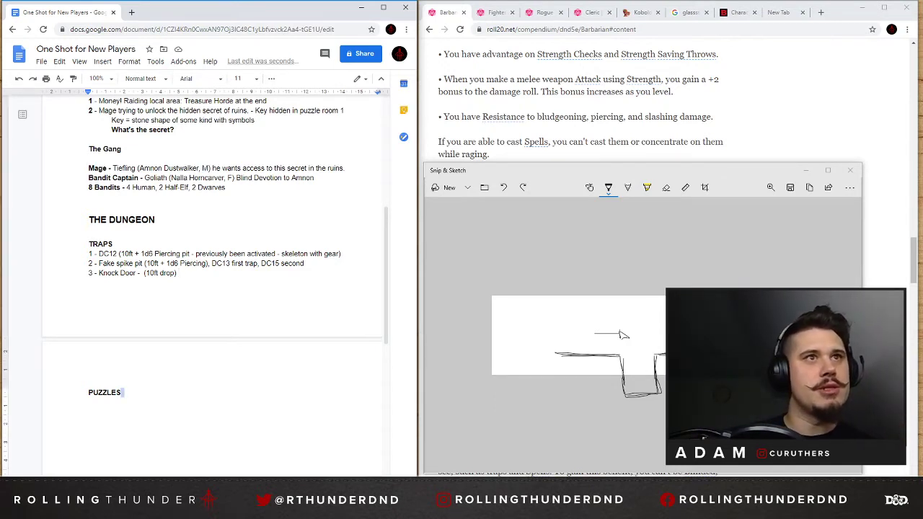
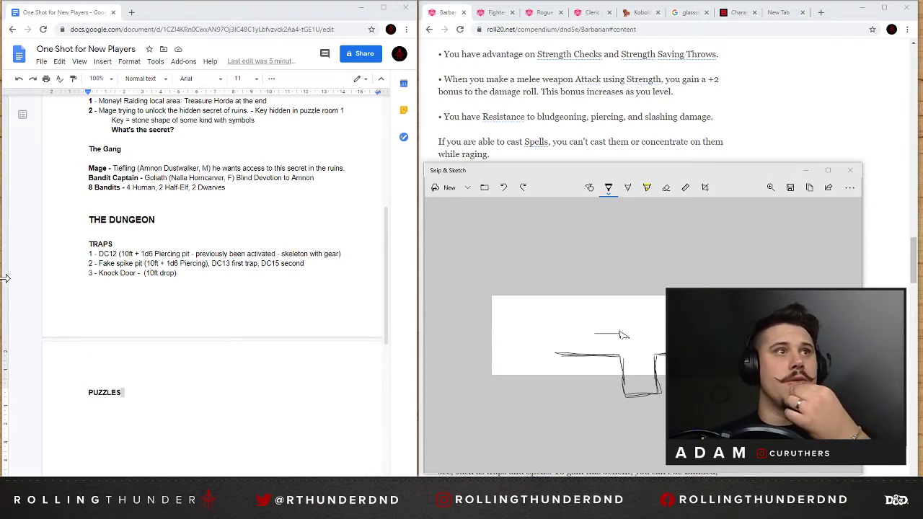
Add "Knock Door" in regular, non-bold text on a new line below the PUZZLES heading, and close the trap sketch.
key(Return)
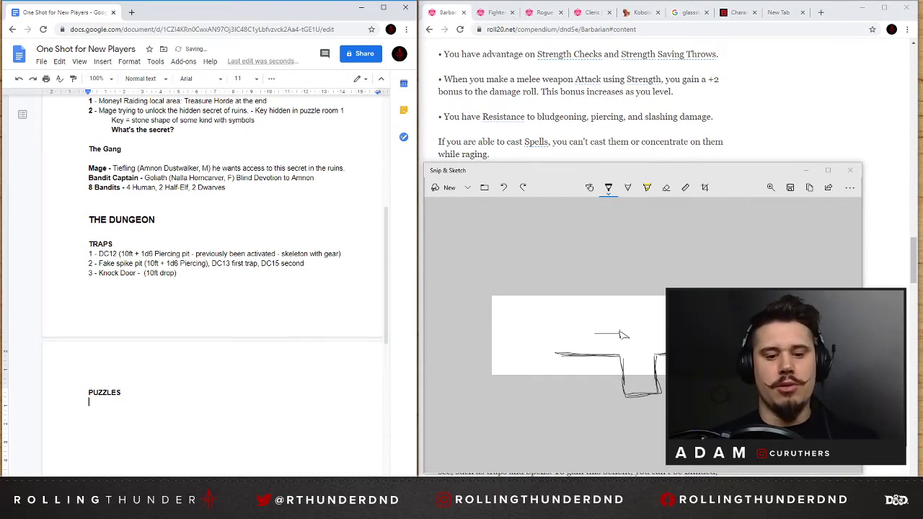
text(Kock)
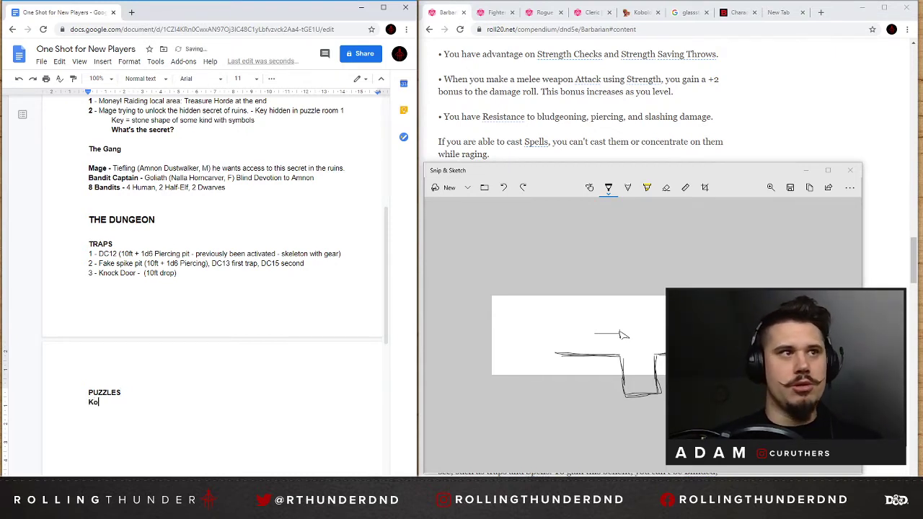
key(BackSpace)
key(BackSpace)
key(BackSpace)
text(nock)
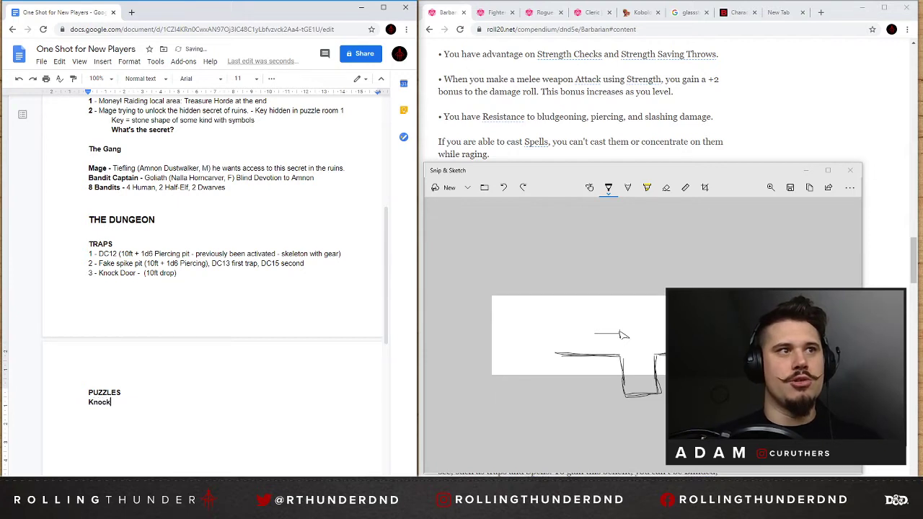
key(ctrl+shift+Left)
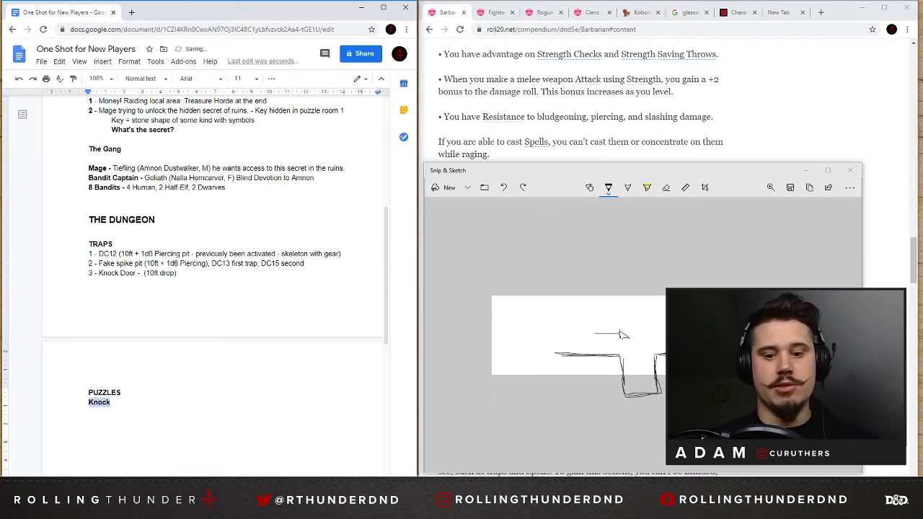
key(ctrl+b)
key(Right)
text(Door)
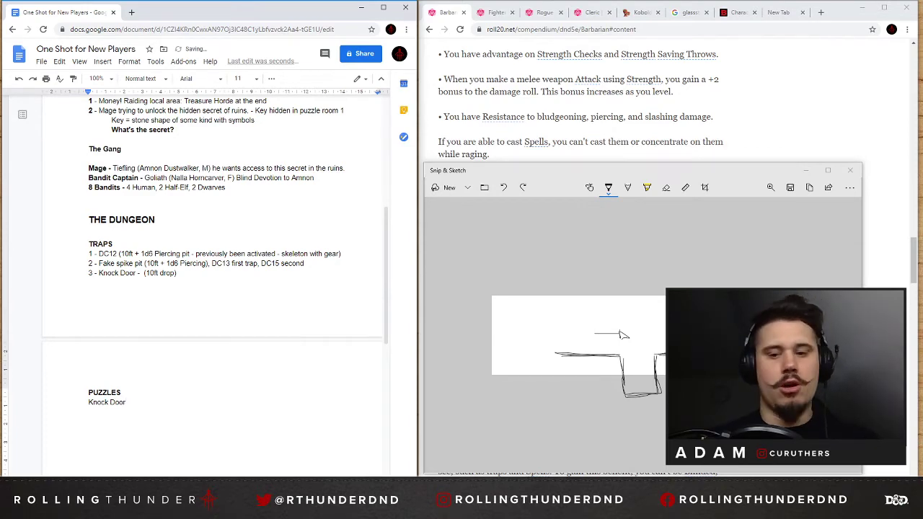
key(Return)
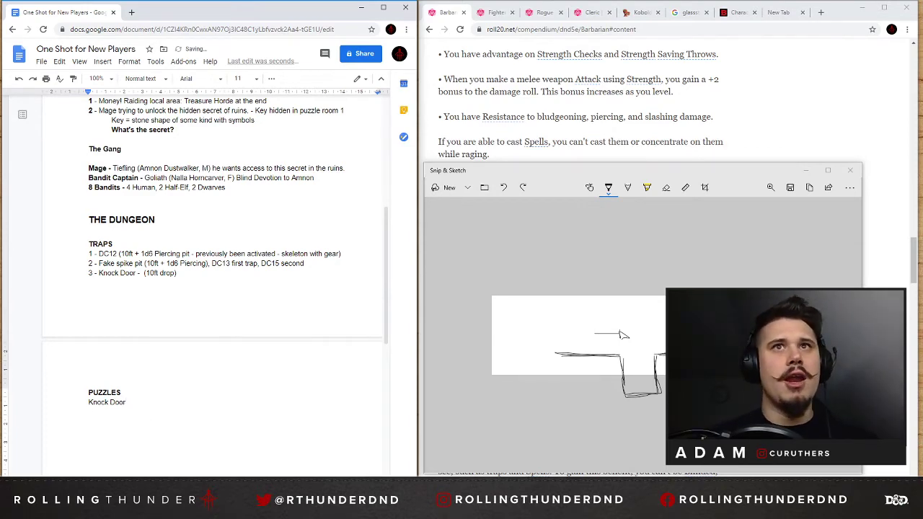
click(850, 170)
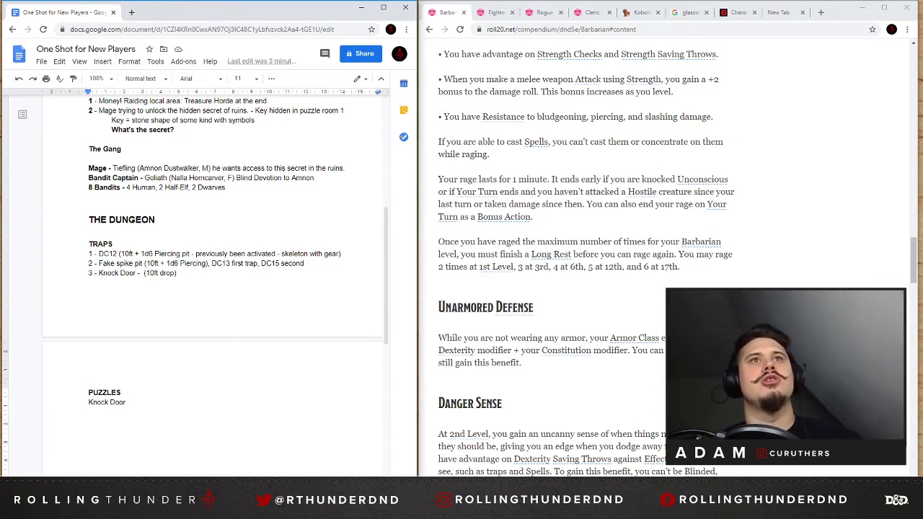
Review the one-shot outline from the party list under "Who?" through the dungeon's traps and puzzles.
scroll(214, 288, up, 5)
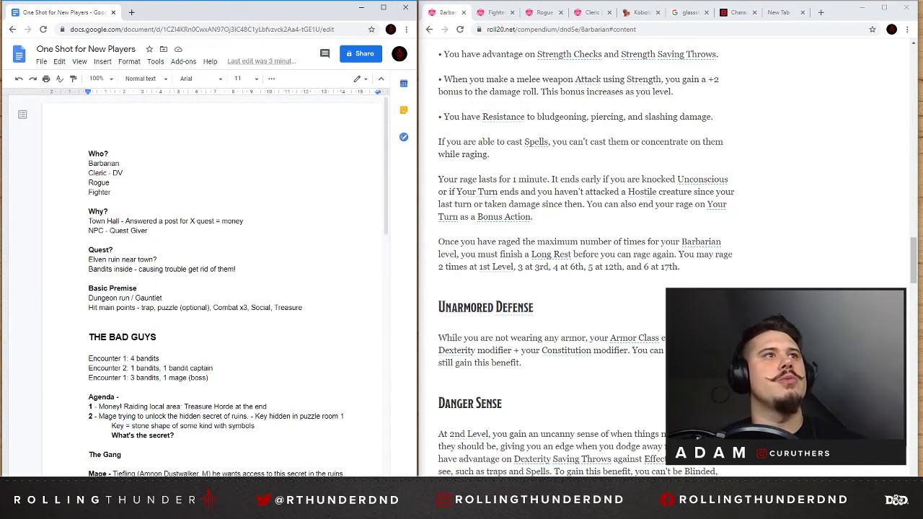
click(110, 183)
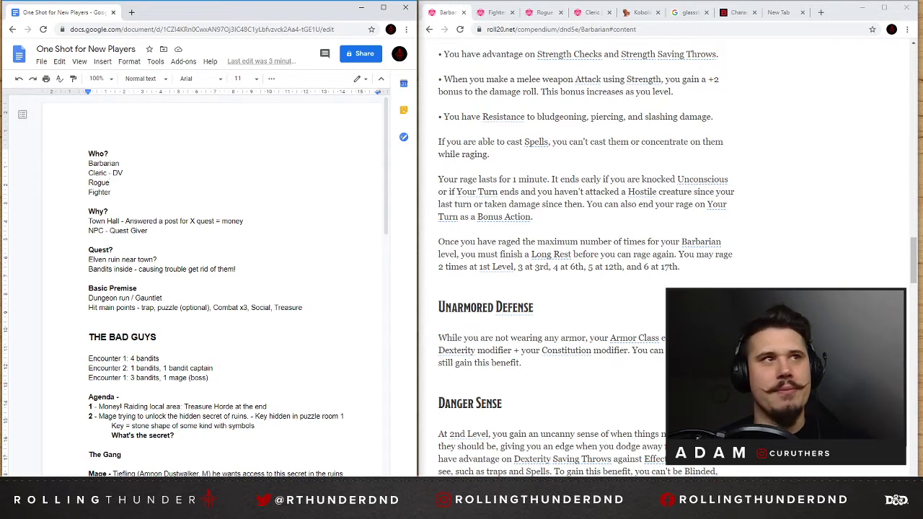
scroll(216, 288, down, 5)
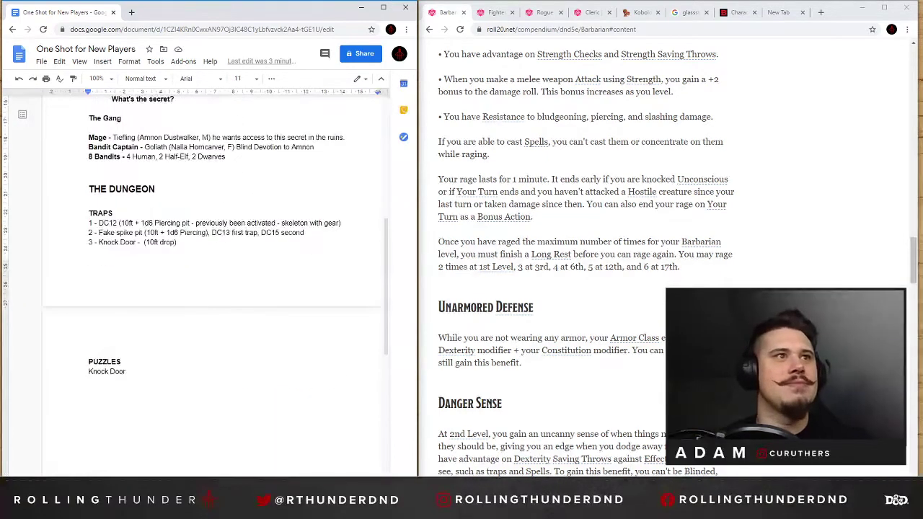
scroll(216, 289, up, 3)
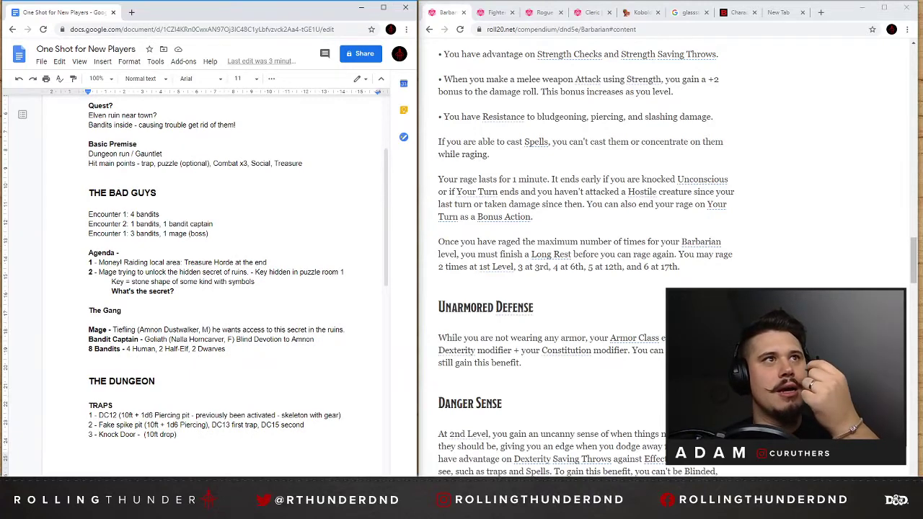
scroll(216, 288, up, 2)
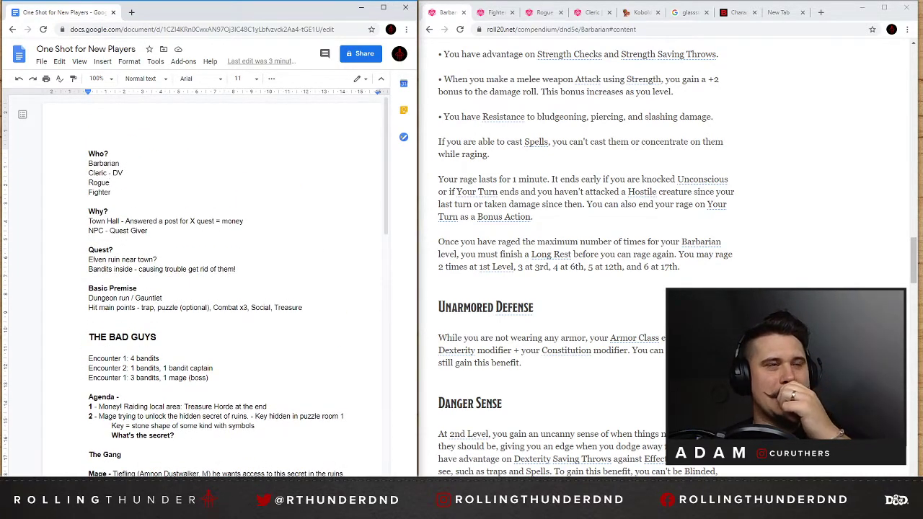
scroll(217, 288, down, 3)
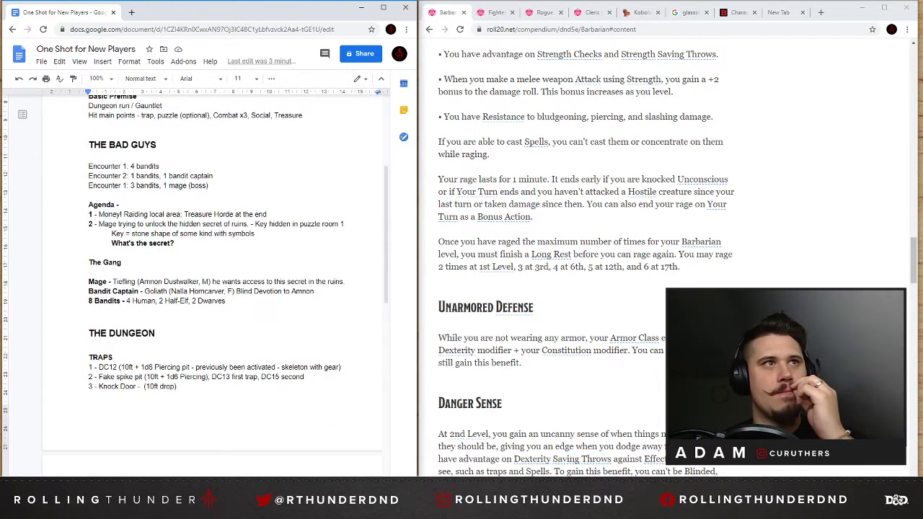
scroll(216, 289, up, 3)
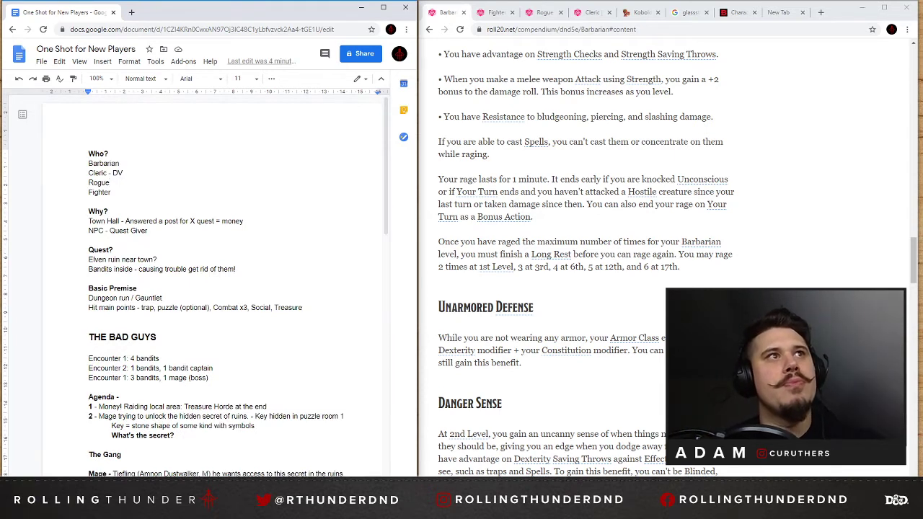
Add "Human" after "Barbarian" in the "Who?" list.
click(120, 163)
text(hUman)
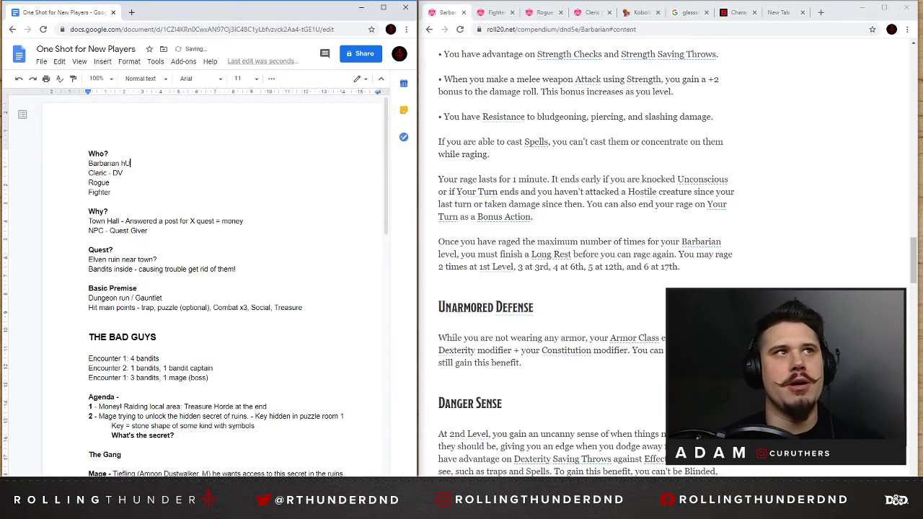
key(BackSpace)
key(BackSpace)
key(BackSpace)
key(BackSpace)
key(BackSpace)
text(Human)
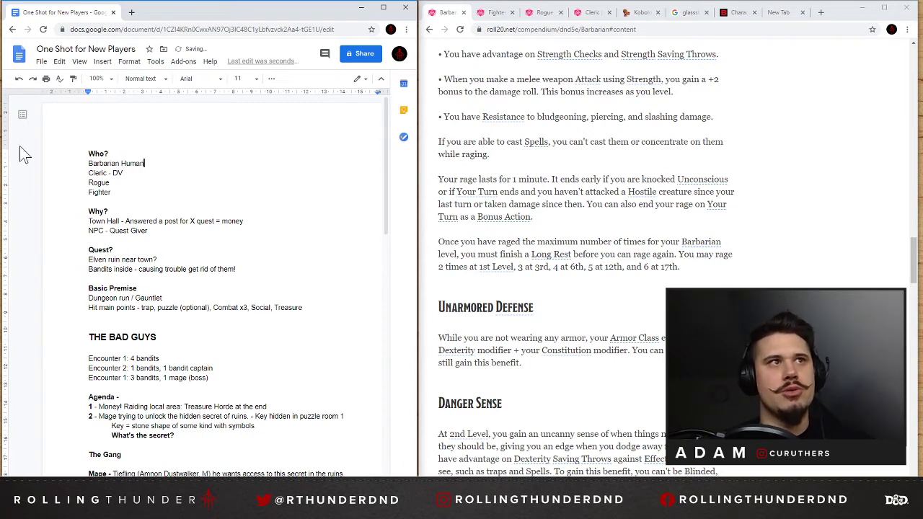
Add dashes after "Rogue" and "Fighter" and between "Barbarian" and "Human" in the "Who?" list.
key(Down)
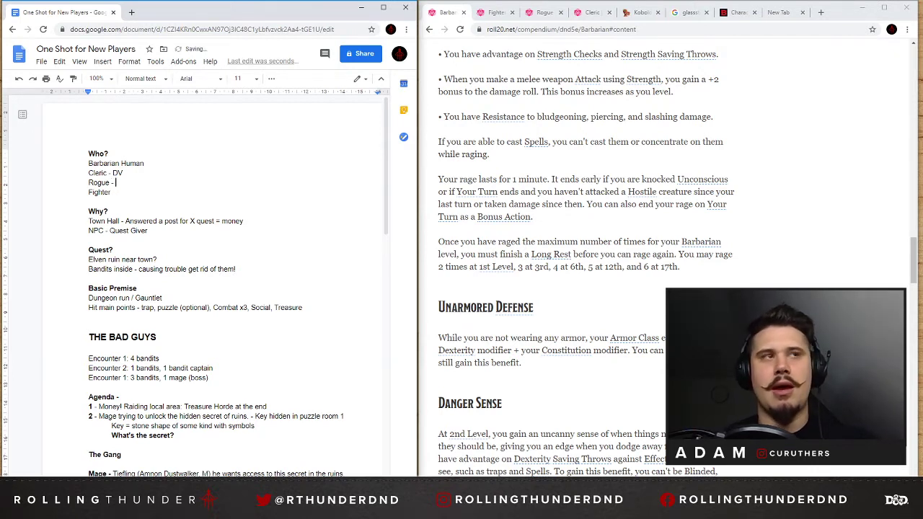
text(-)
key(Down)
text(- )
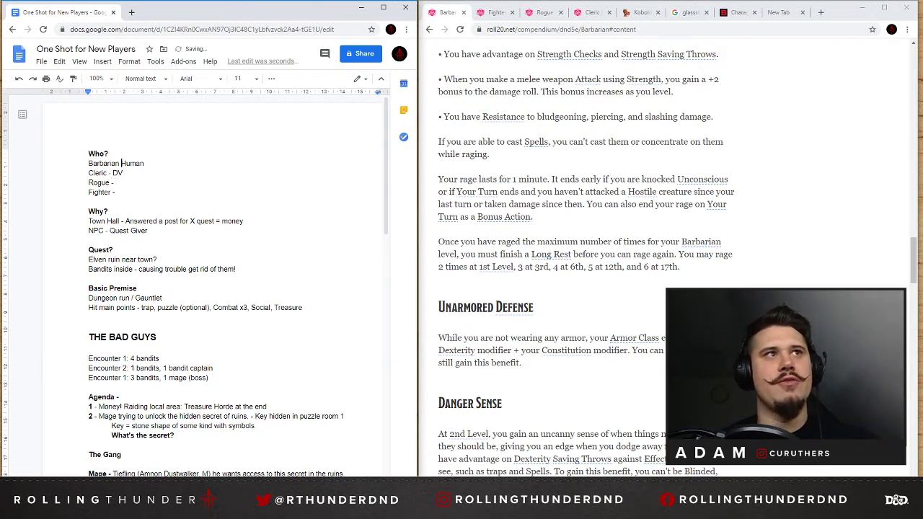
text(-)
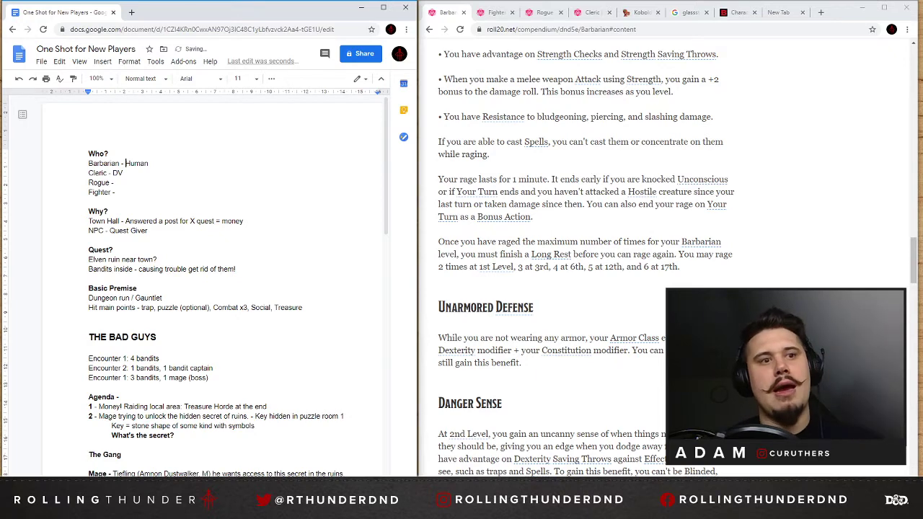
scroll(216, 288, down, 4)
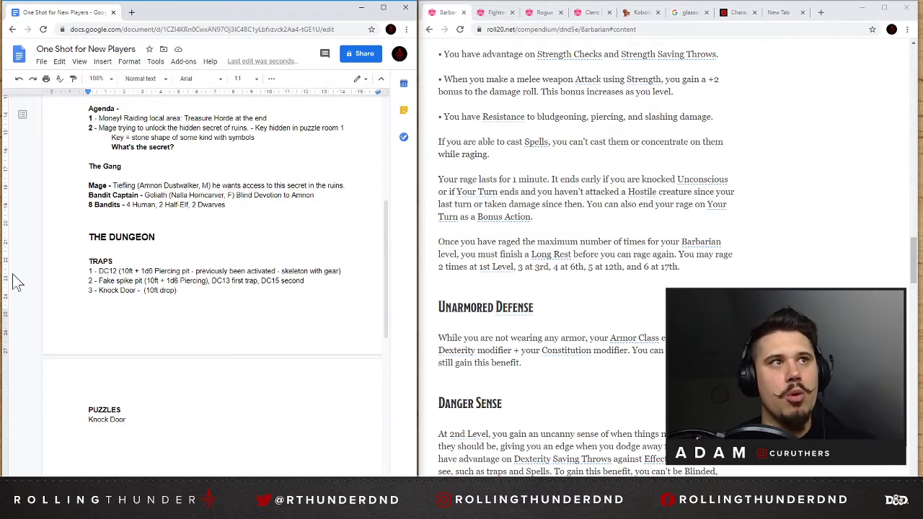
scroll(23, 280, up, 3)
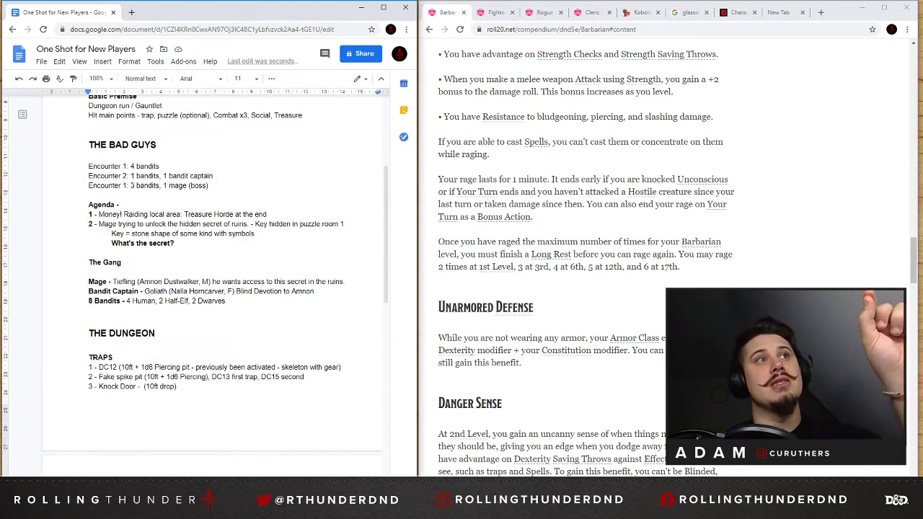
drag(209, 186, 89, 166)
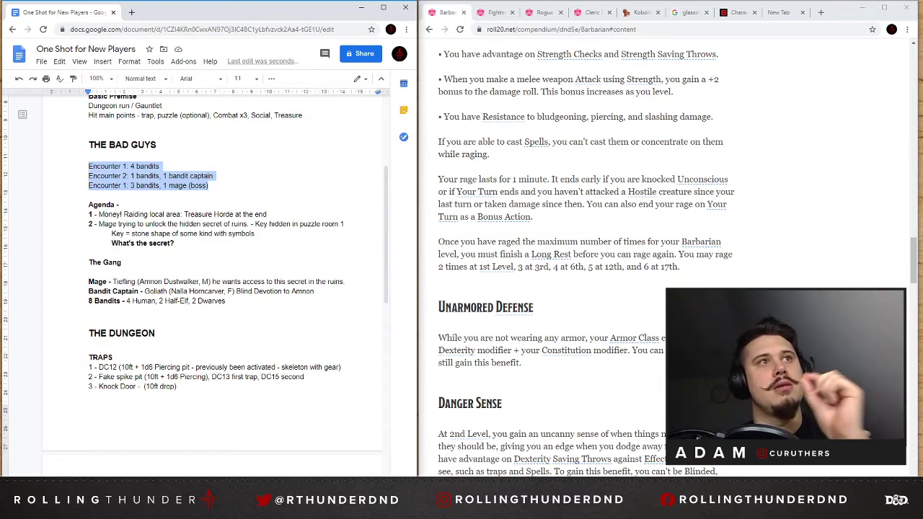
scroll(213, 281, down, 3)
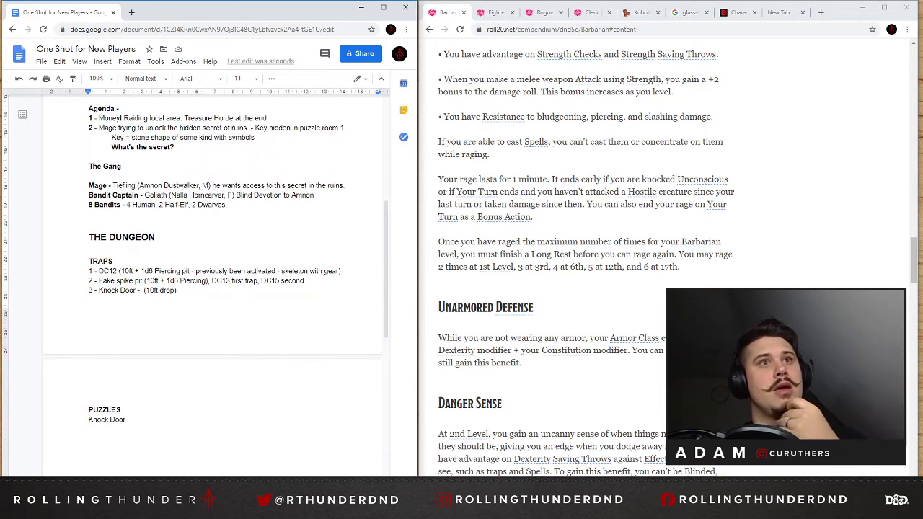
Add a "Language Puzzle" line below "Knock Door" in the PUZZLES section.
drag(134, 419, 88, 420)
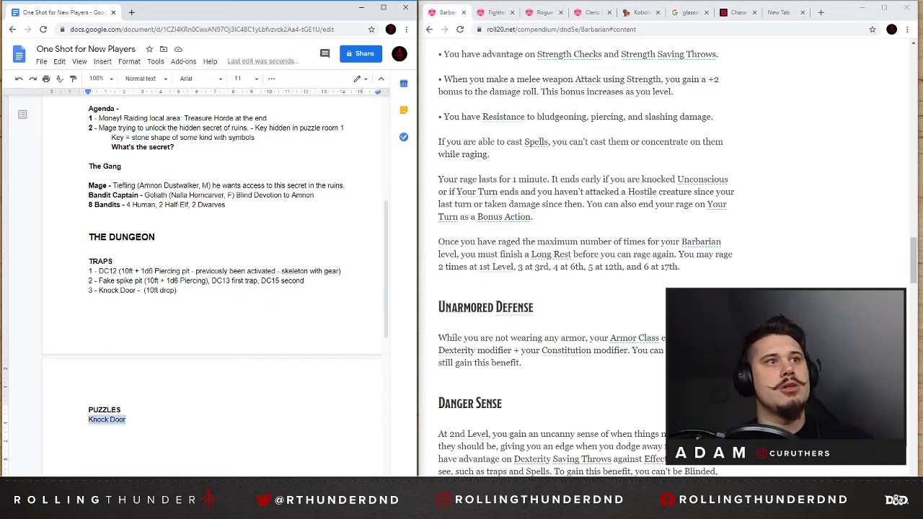
key(Right)
key(Return)
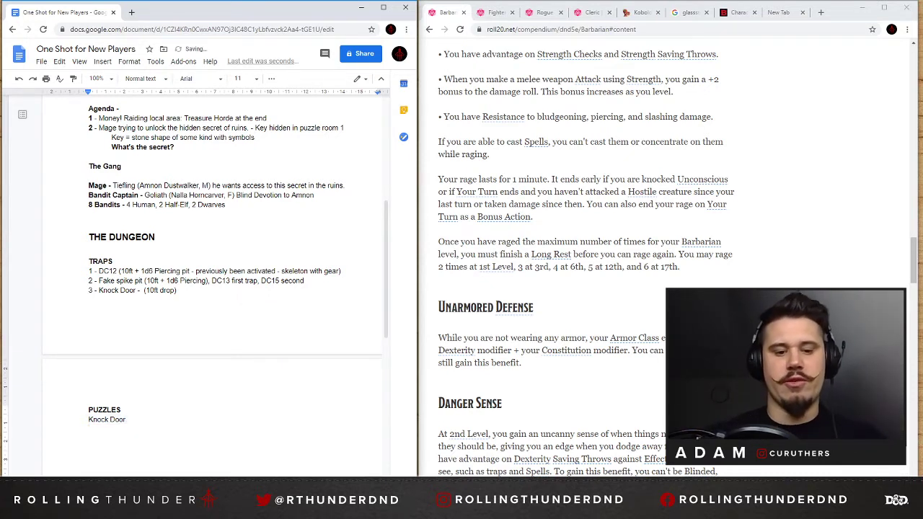
text(Language )
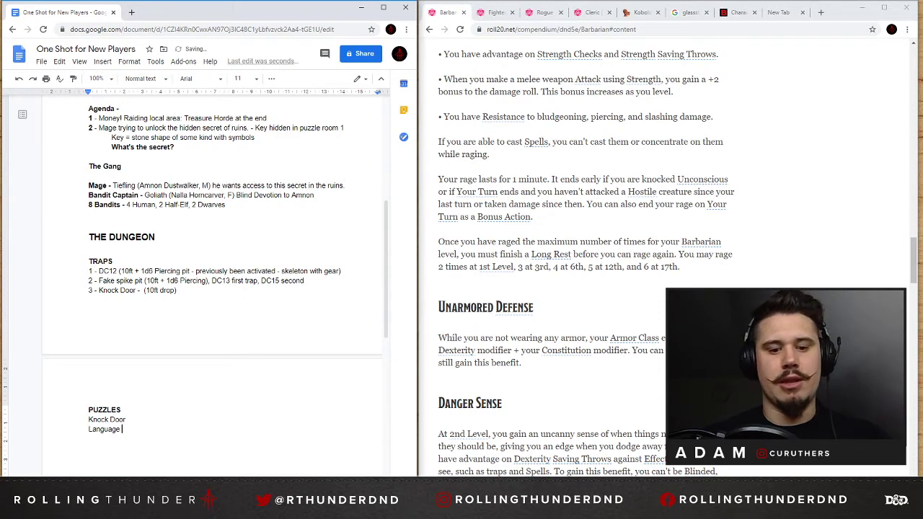
text(Puzzle )
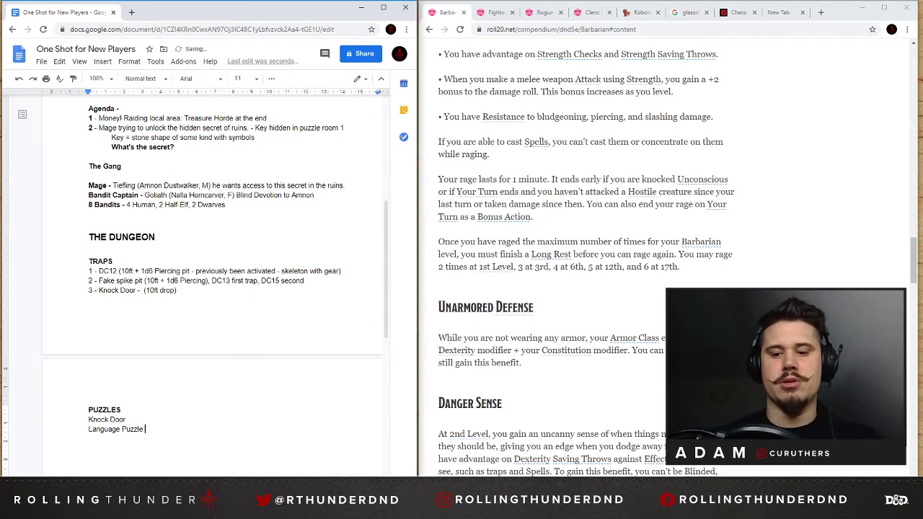
text(>)
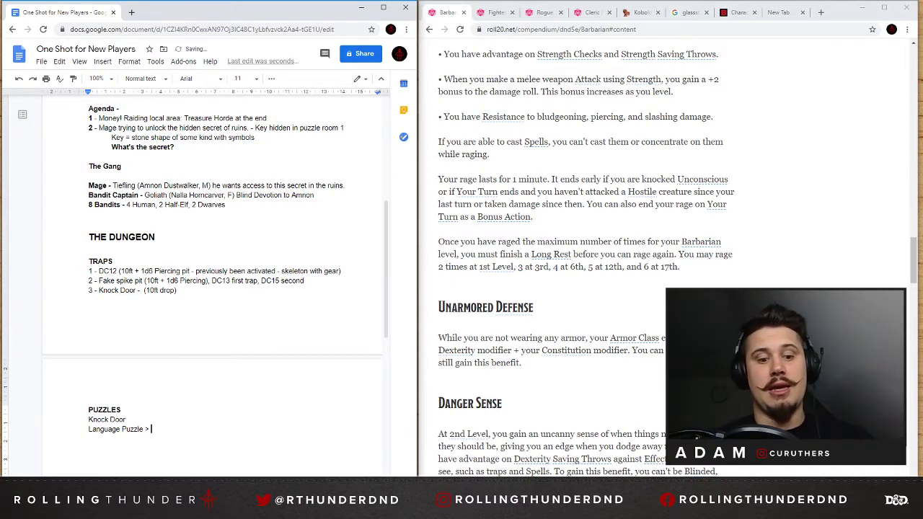
Extend the "Language Puzzle" line with "> Secret Door - speak the password" and select the whole line.
text(Secret d)
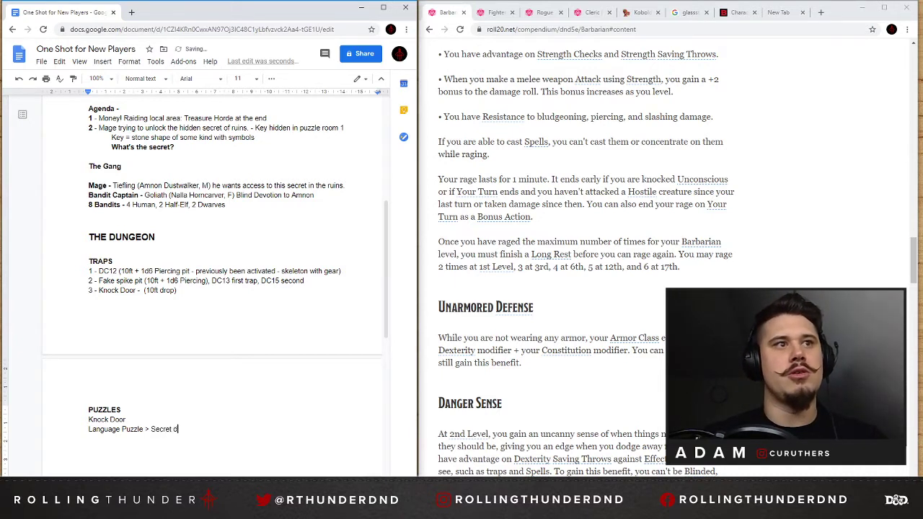
text(oor )
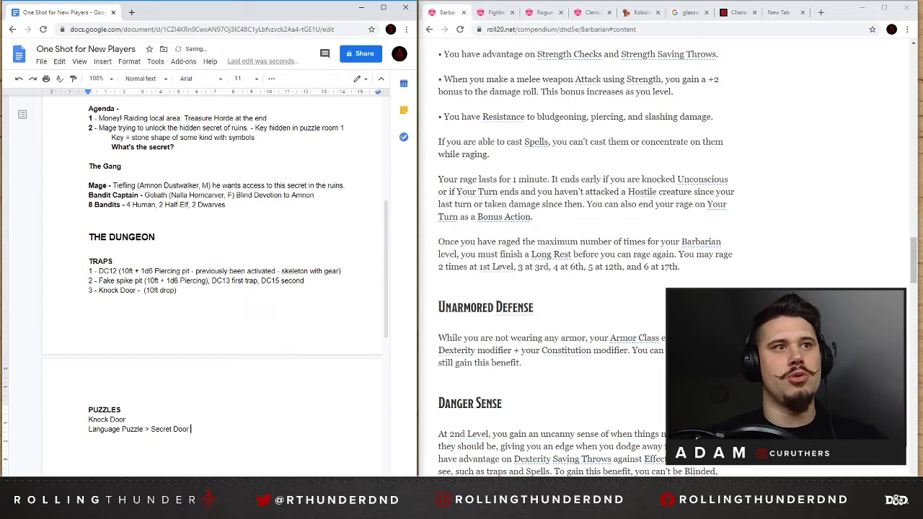
text(- speak)
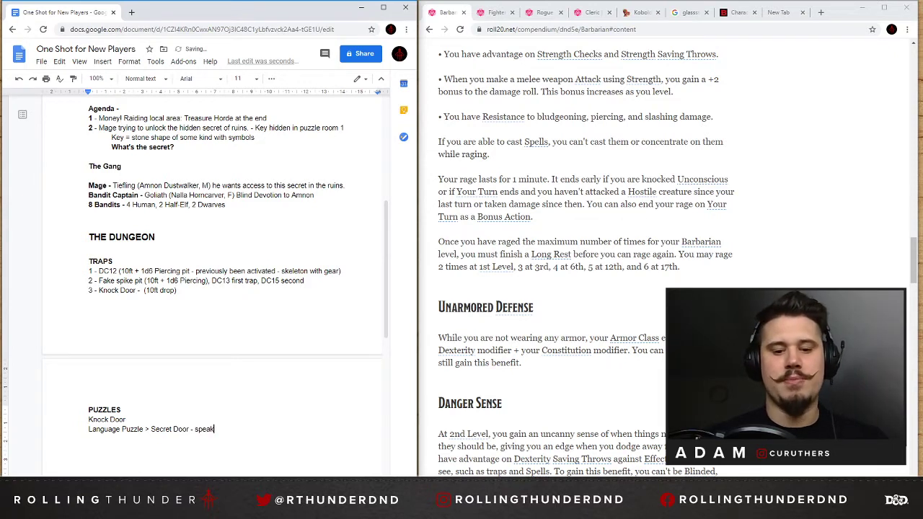
text( the )
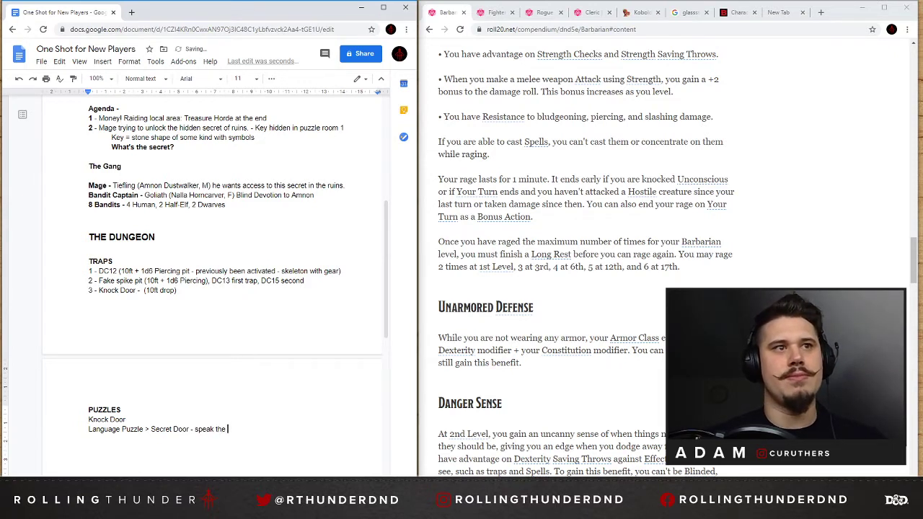
text(password)
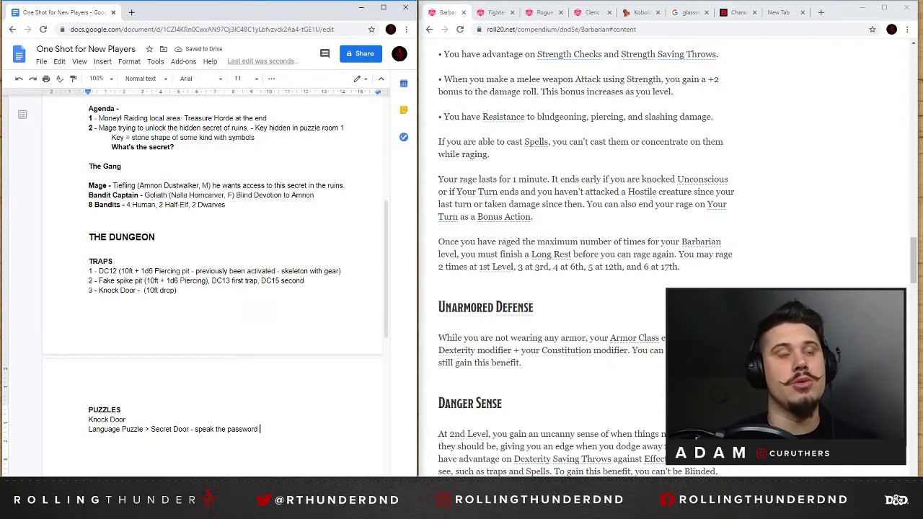
drag(261, 429, 88, 429)
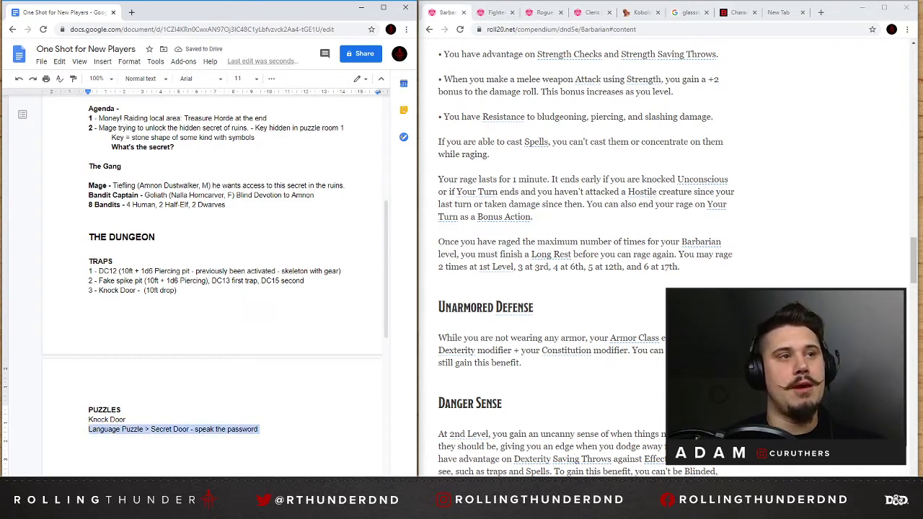
scroll(216, 310, down, 2)
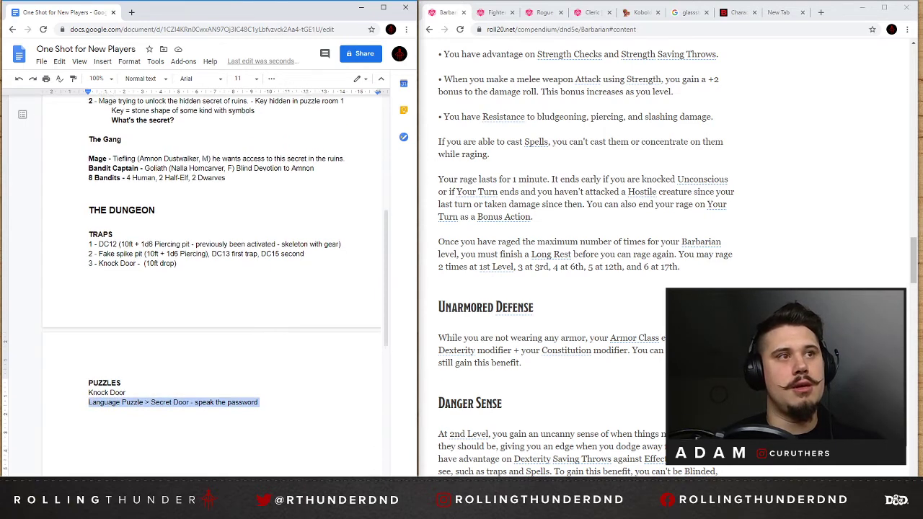
Append "- (Bandit corpse)" to the "Knock Door" line under TRAPS, with a single space after the dash.
click(260, 333)
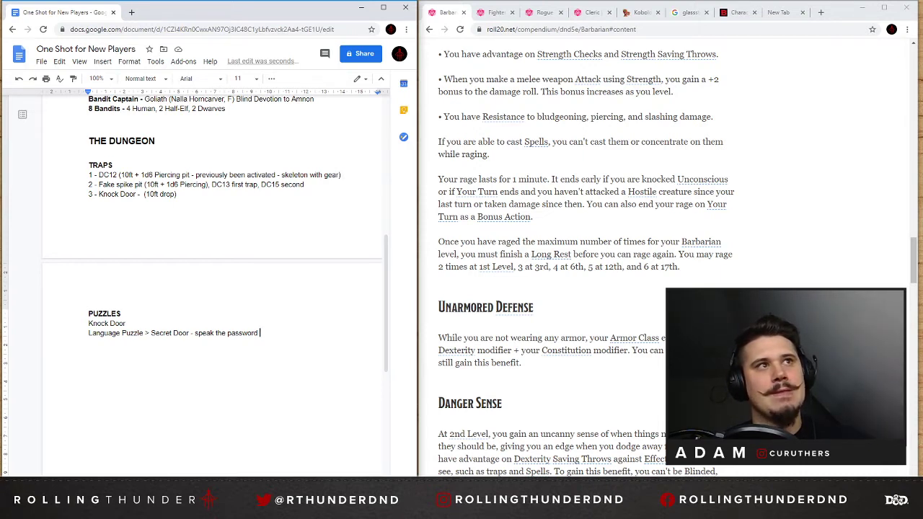
click(179, 194)
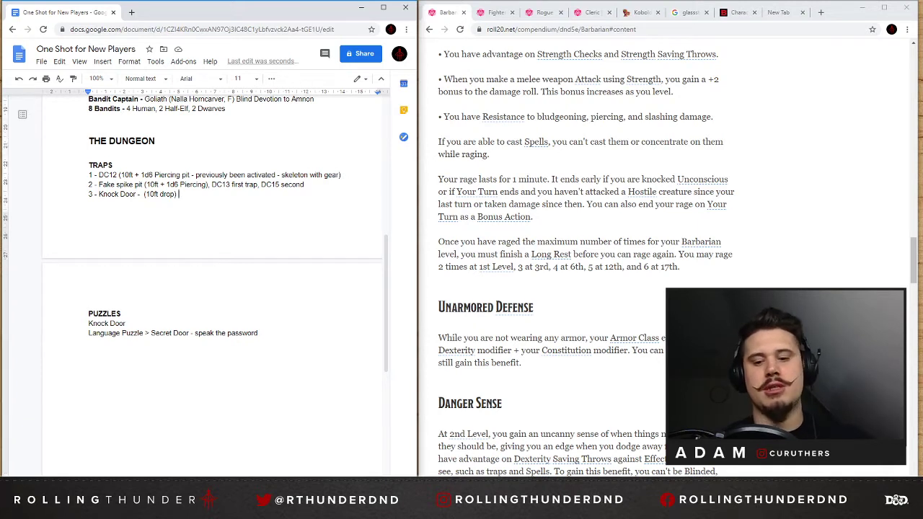
text(-)
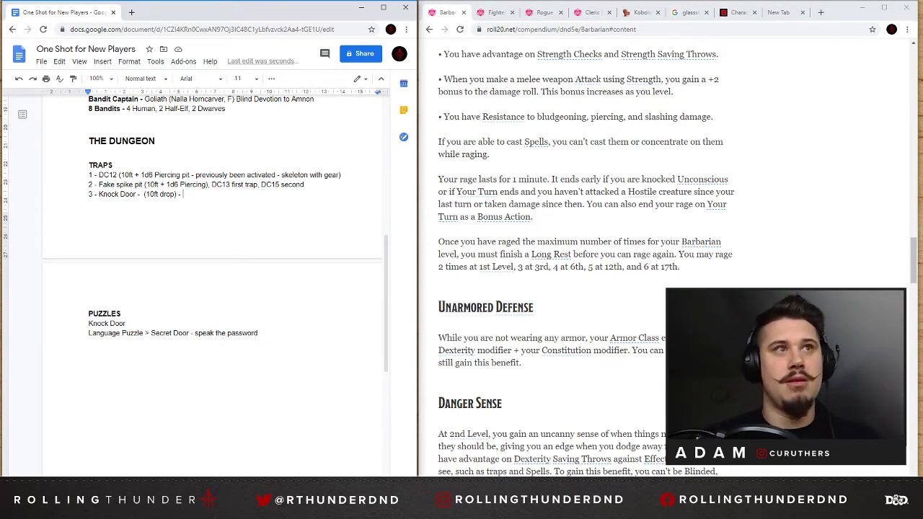
text((Band)
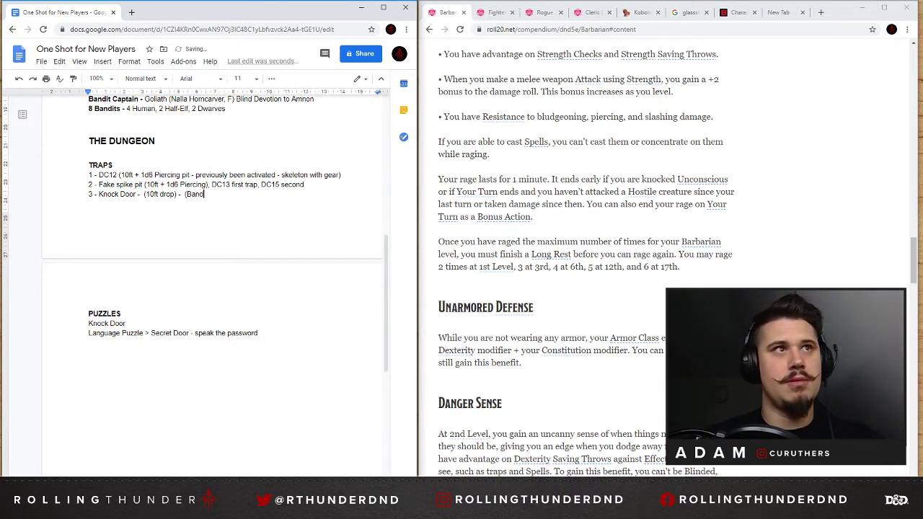
text(it corpse))
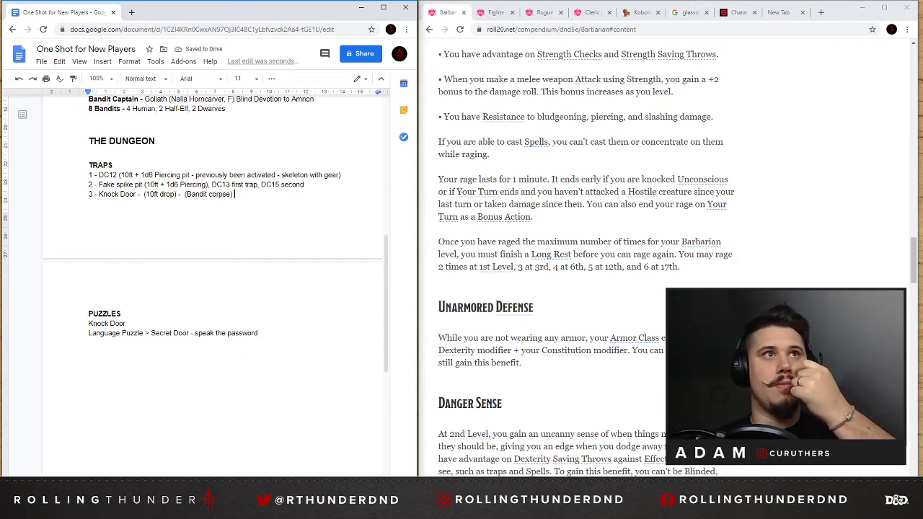
double_click(219, 194)
click(235, 194)
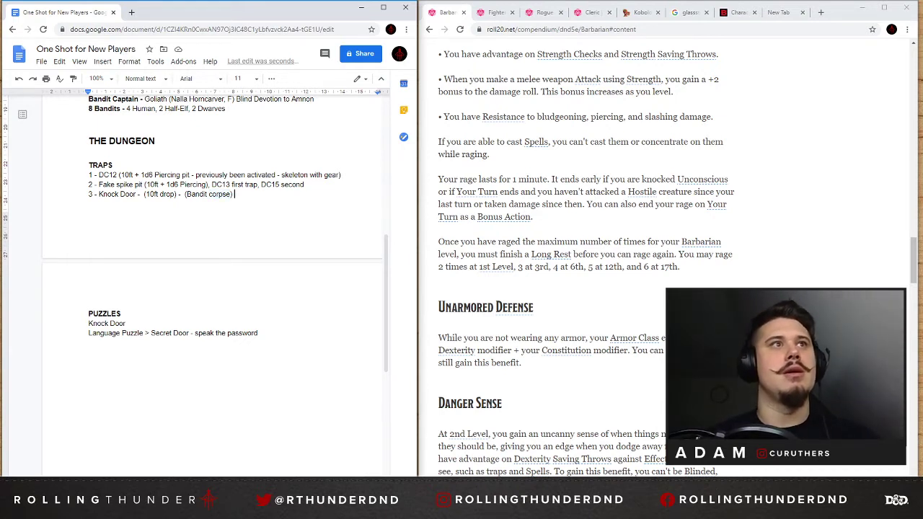
click(180, 193)
key(Delete)
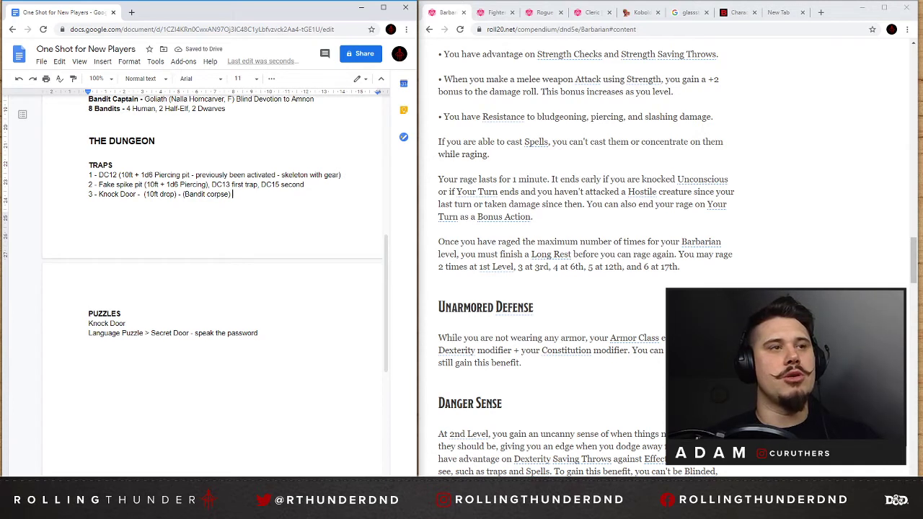
Append get the "key" to the "Language Puzzle" line and add a blank line and a new empty line below it.
click(261, 333)
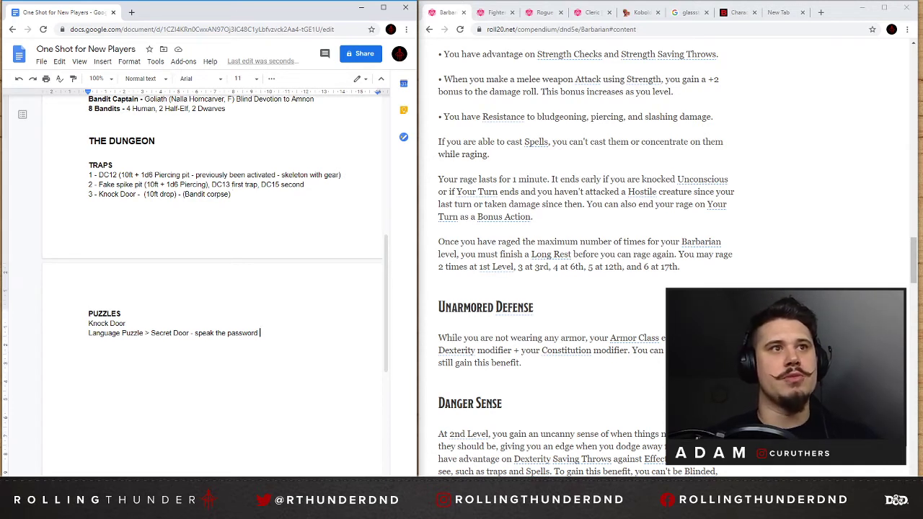
text(get the "key)
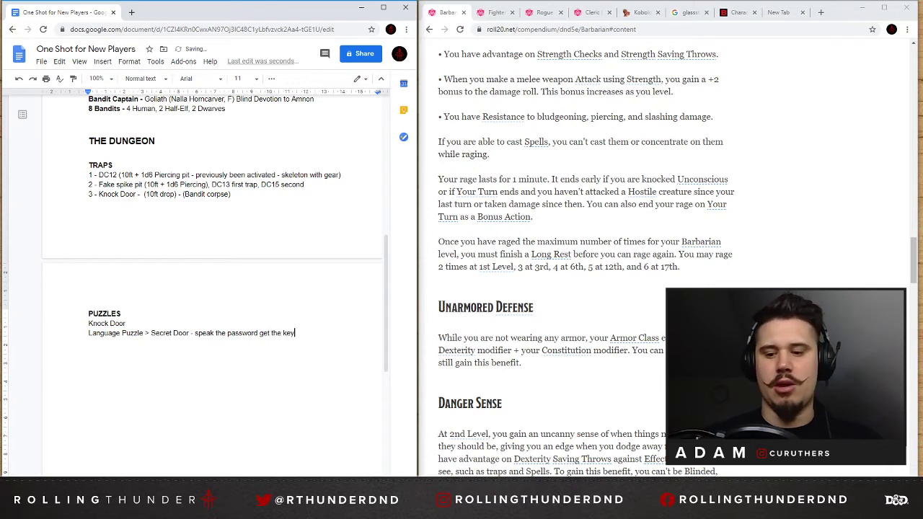
text(")
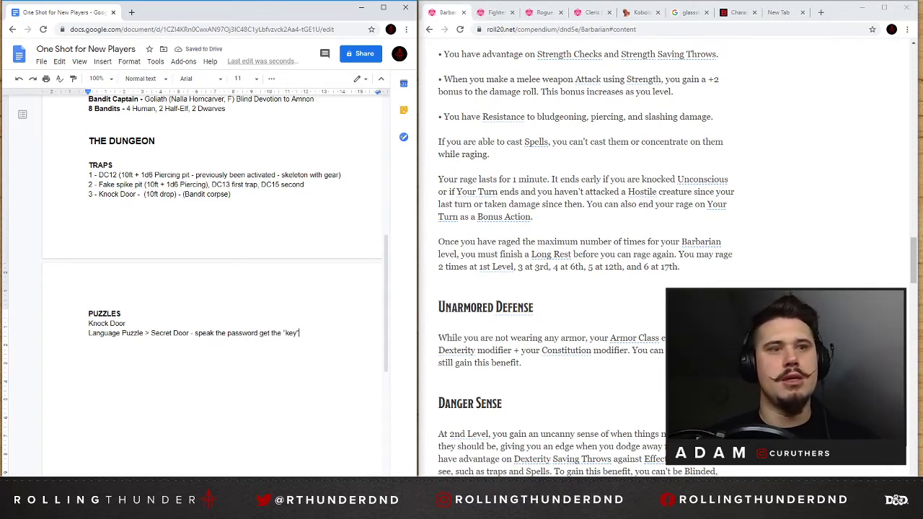
key(Return)
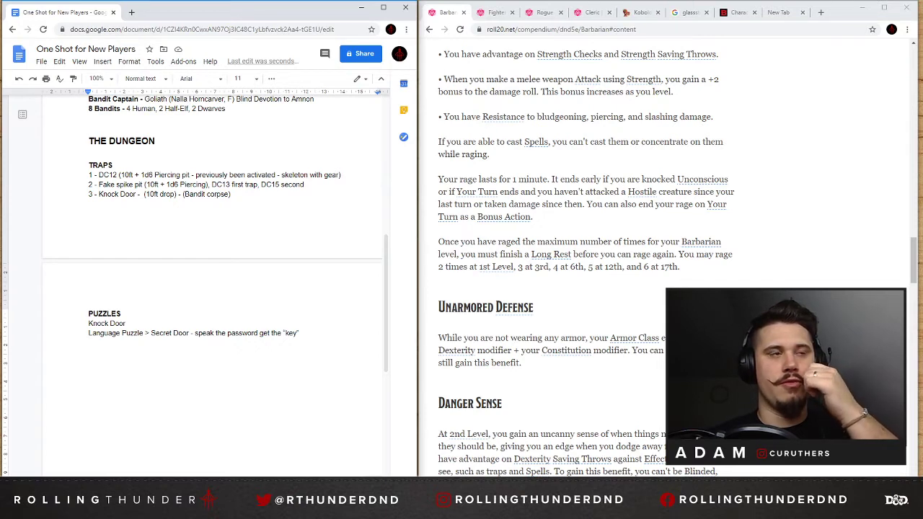
key(Return)
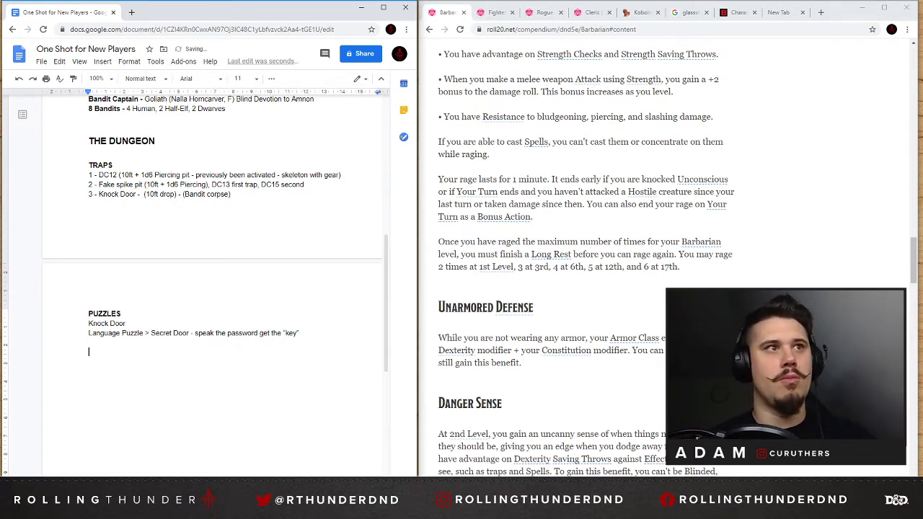
scroll(216, 288, up, 4)
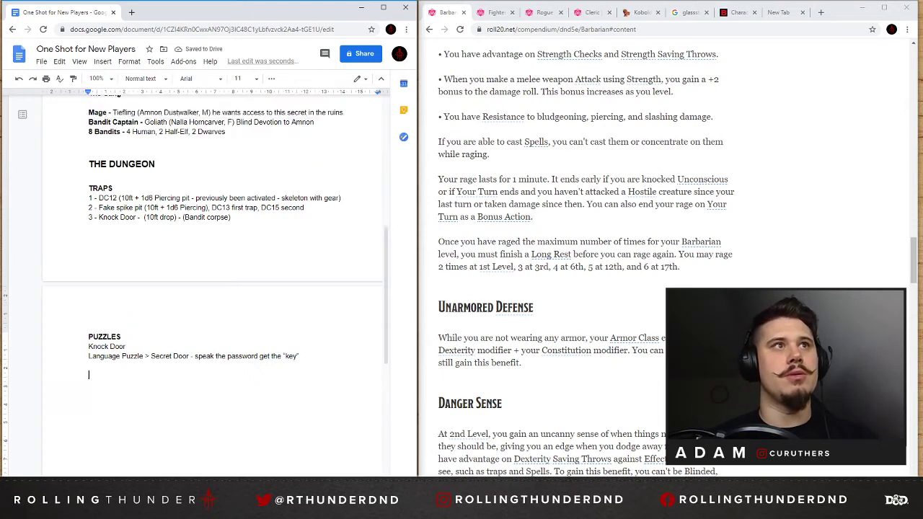
scroll(216, 288, up, 1)
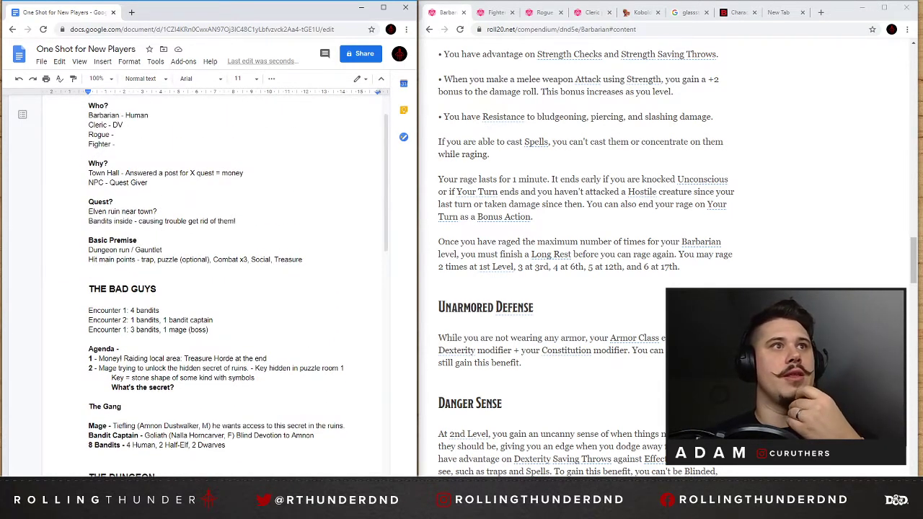
click(169, 259)
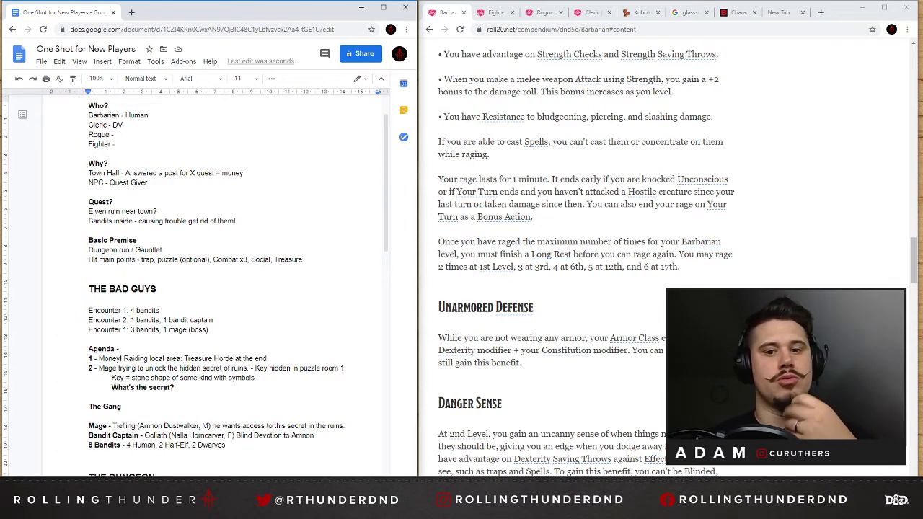
scroll(213, 288, down, 4)
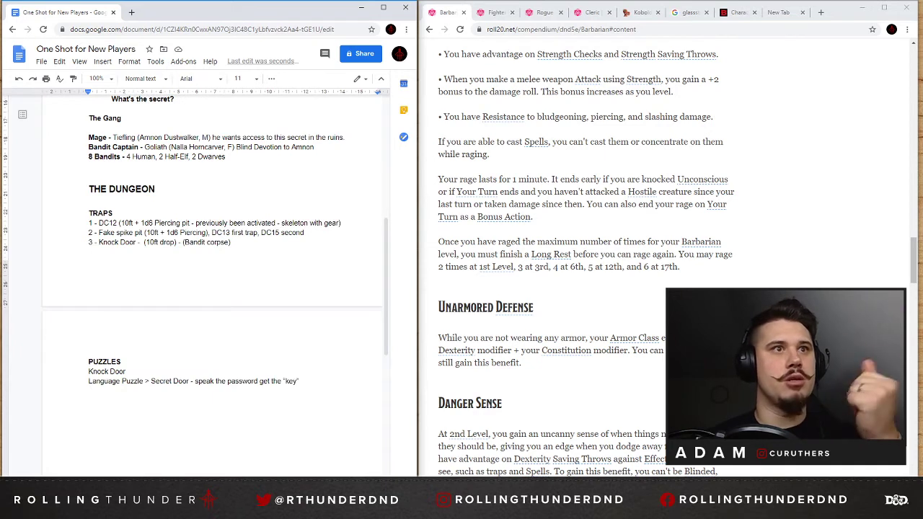
click(89, 400)
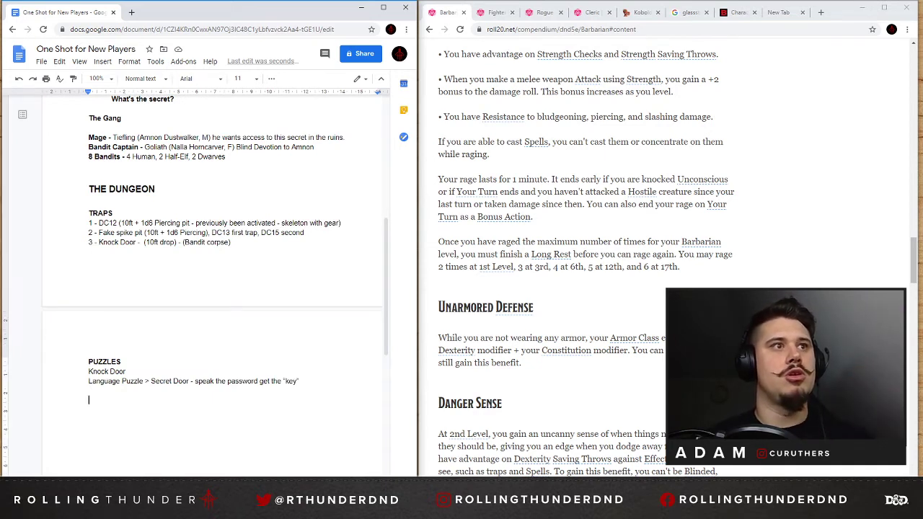
text(Treasure)
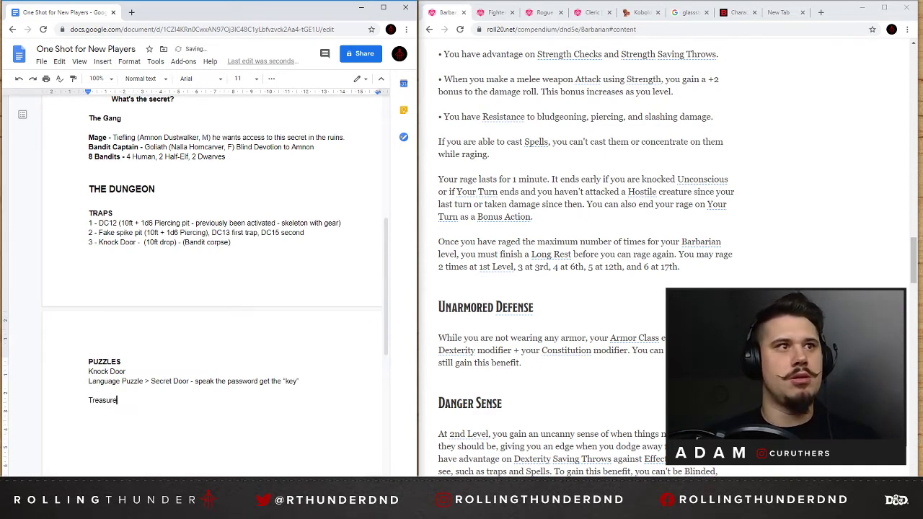
drag(156, 189, 88, 189)
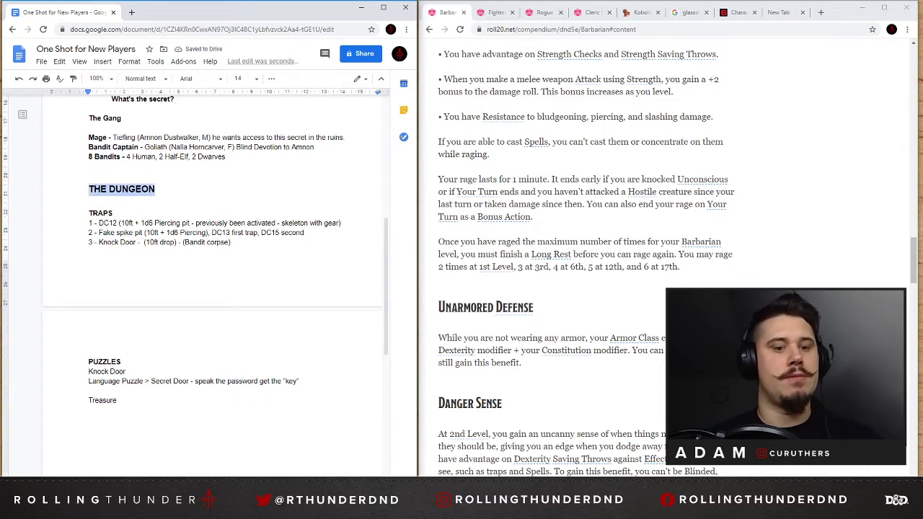
double_click(102, 400)
text(THE DUNGEON)
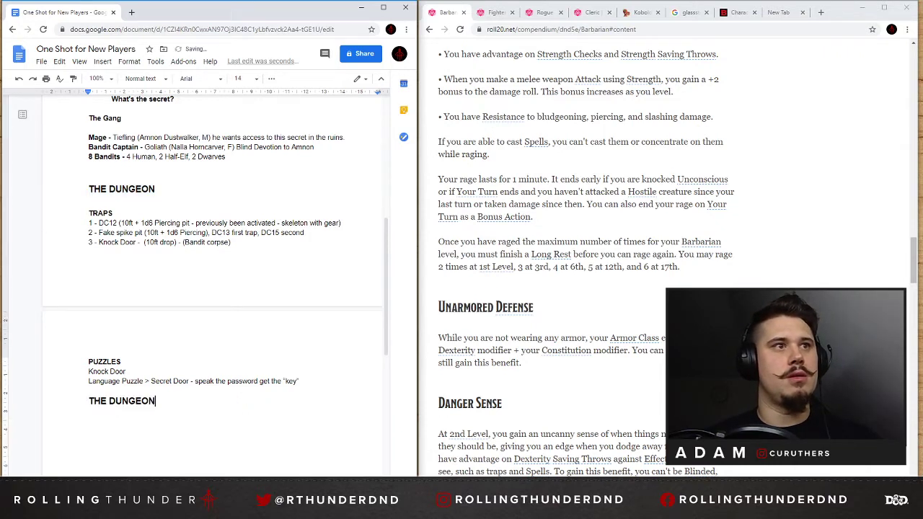
key(ctrl+z)
key(ctrl+z)
Duplicate the PUZZLES heading and its "Knock Door" line below the puzzle list, and change the copied heading to "TREASURE".
drag(125, 371, 89, 361)
key(ctrl+c)
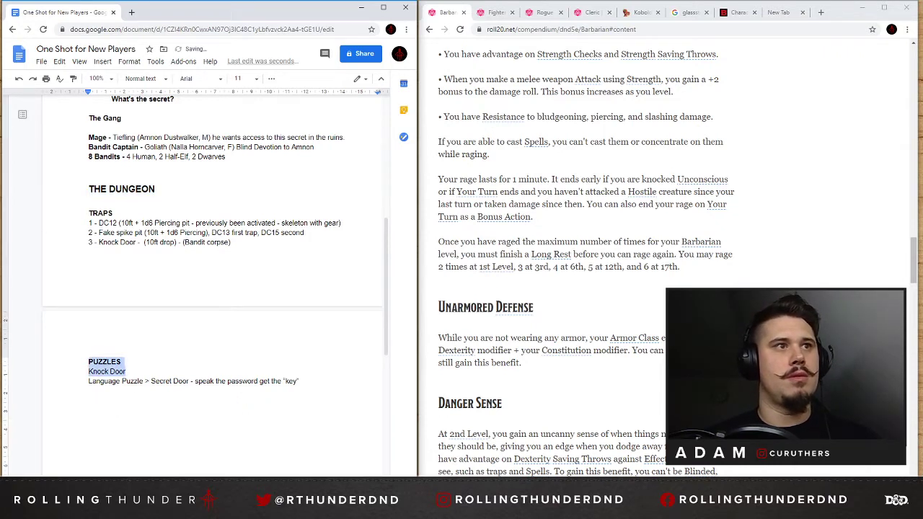
click(91, 410)
key(ctrl+v)
double_click(105, 409)
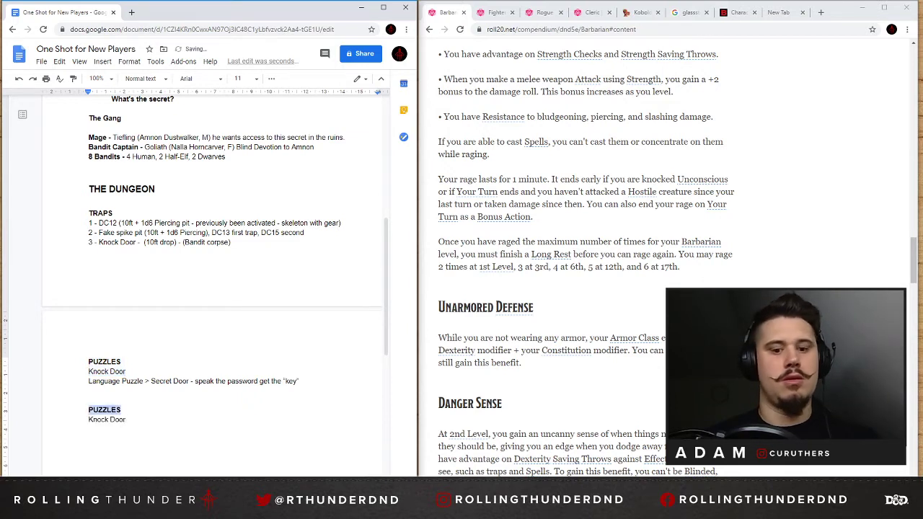
text(treasure)
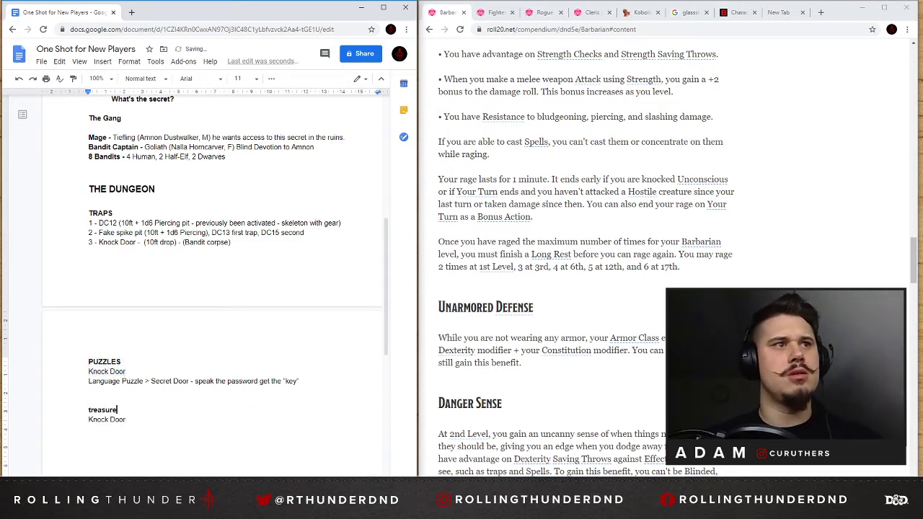
key(ctrl+shift+Left)
text(TREASURE)
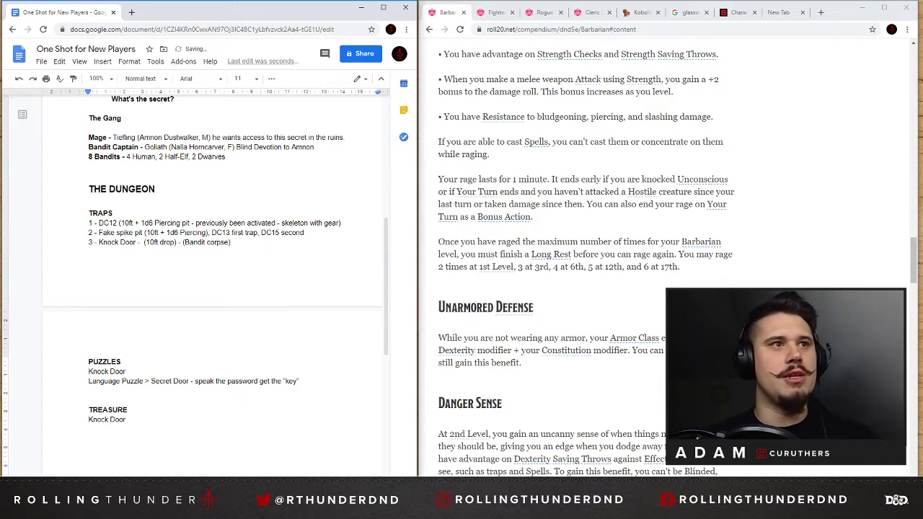
Replace the copied "Knock Door" line under TREASURE with "Stone Key" enclosed in quotation marks.
key(Down)
key(shift+Home)
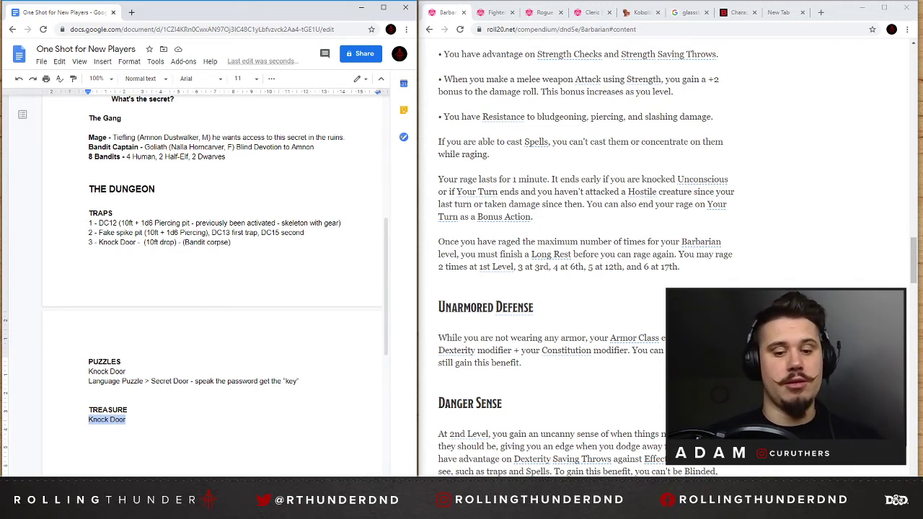
text(Stone Key)
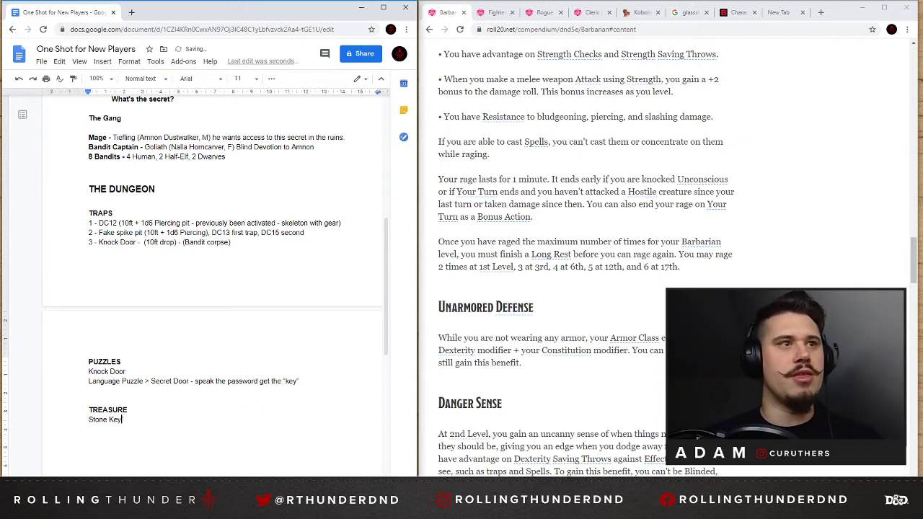
text(")
key(Left)
key(Left)
key(Left)
key(Left)
key(Left)
key(Left)
key(Left)
key(Left)
key(Left)
key(Left)
text(")
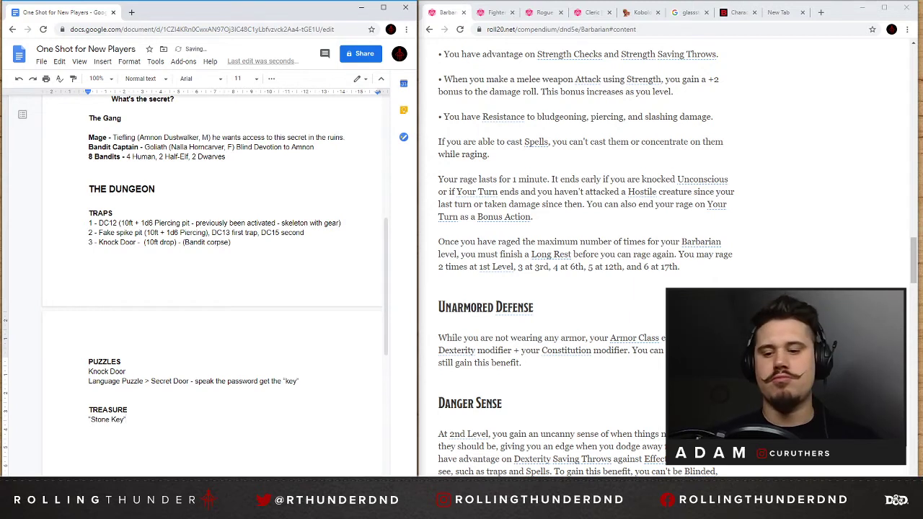
text(Heali)
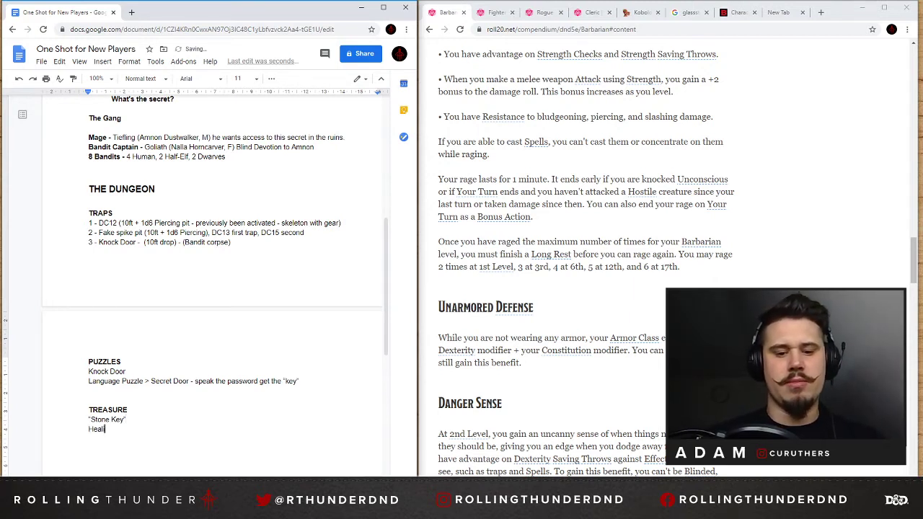
text(ng Potions)
Add the lines Healing Potions and "Fun" Potion, with Fun in quotation marks, to the TREASURE list.
key(Return)
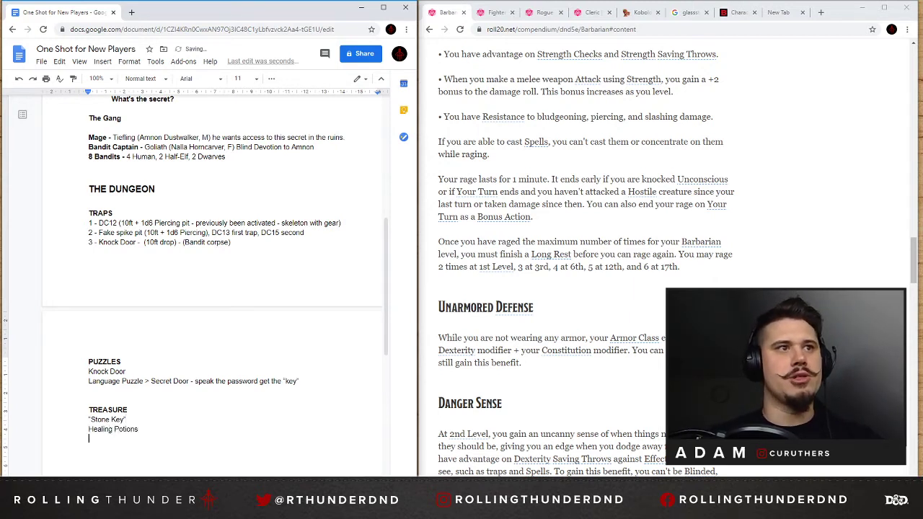
text("FUN)
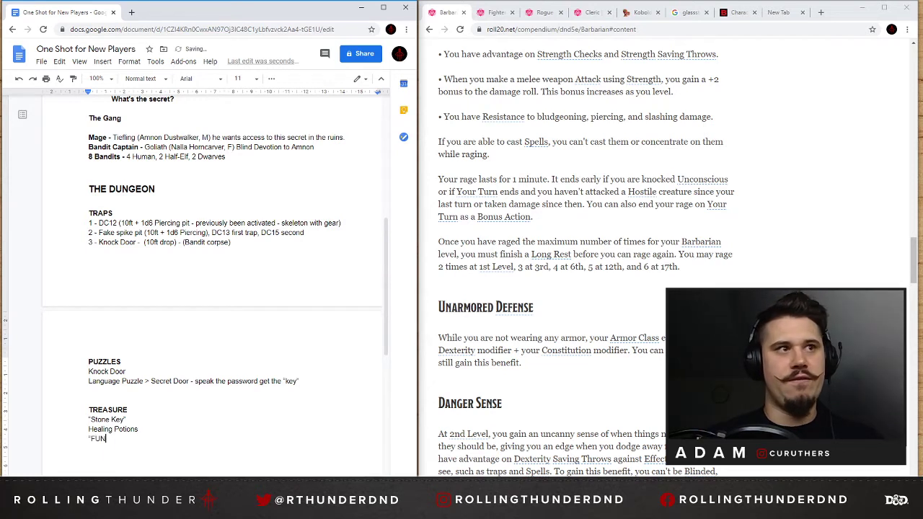
key(BackSpace)
key(BackSpace)
text(un2)
key(BackSpace)
text(" Pot)
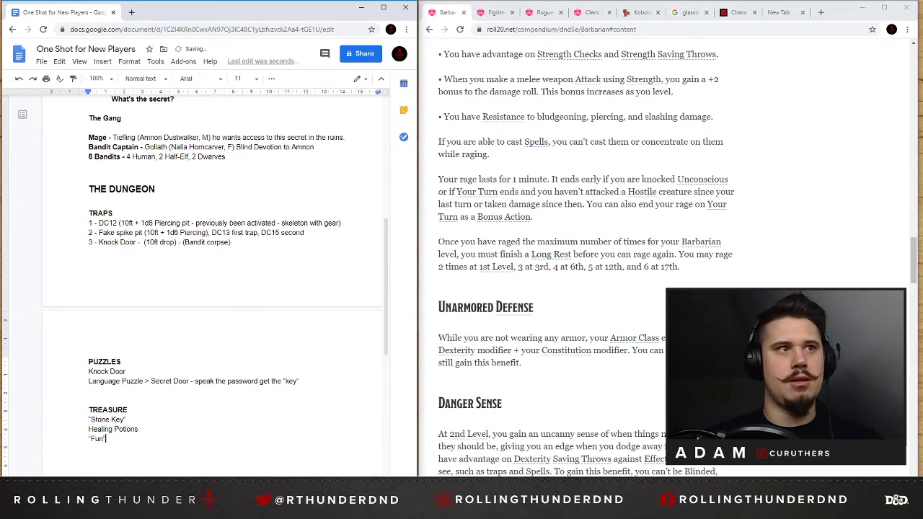
text(ion)
key(Return)
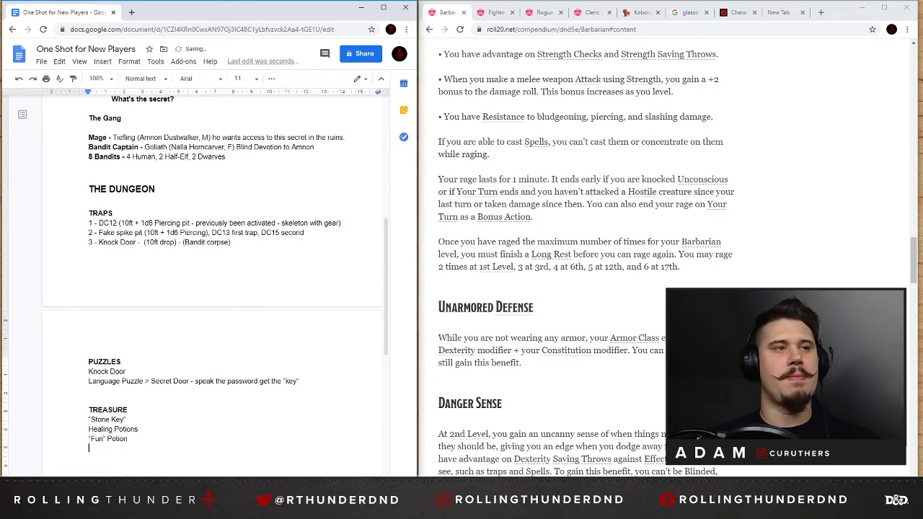
Replace Fun with Random Effect inside the quotation marks of the Potion line under TREASURE, and start a new line below.
scroll(213, 285, down, 2)
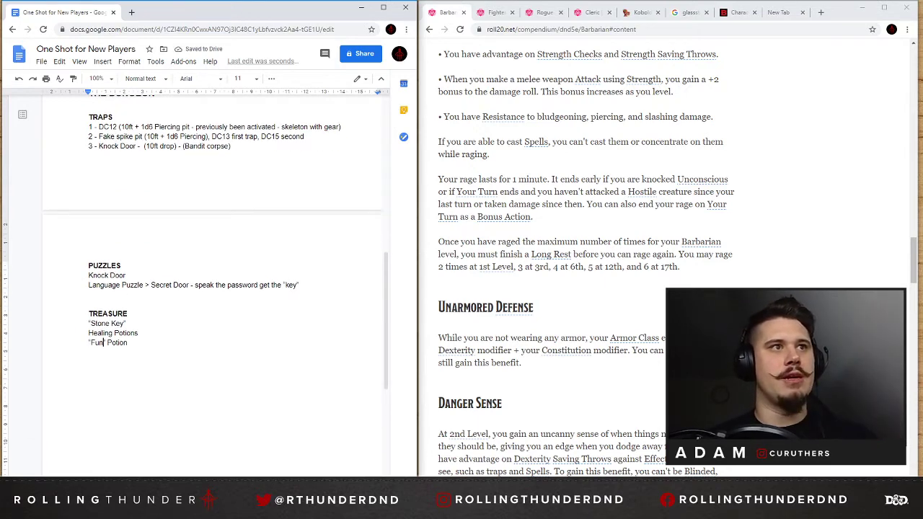
double_click(101, 342)
text(Random)
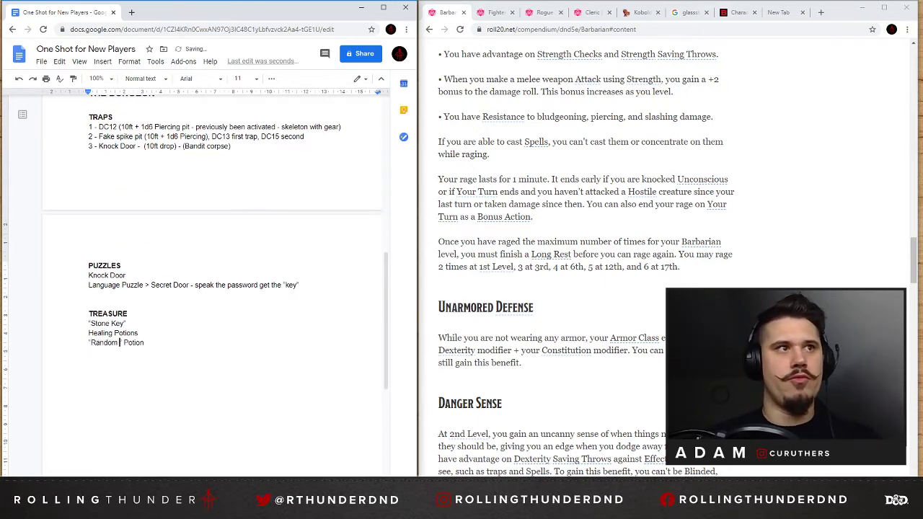
text( Effec)
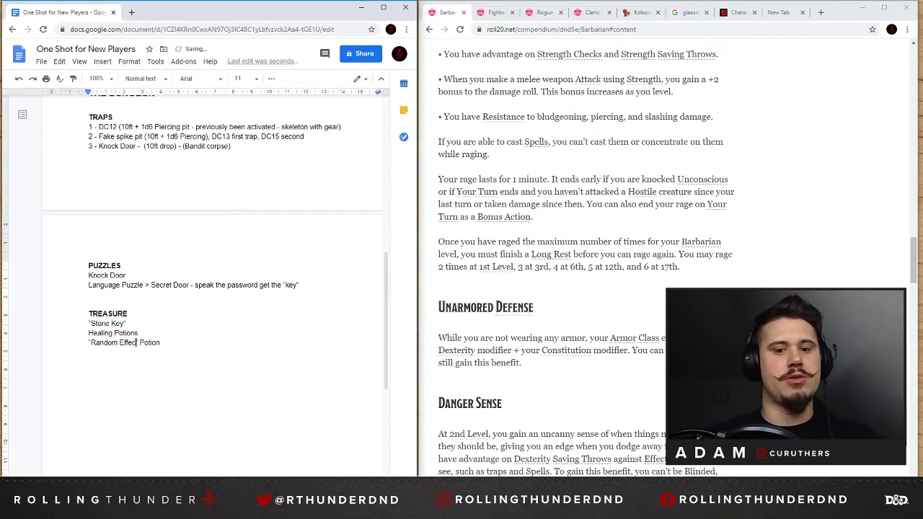
text(t)
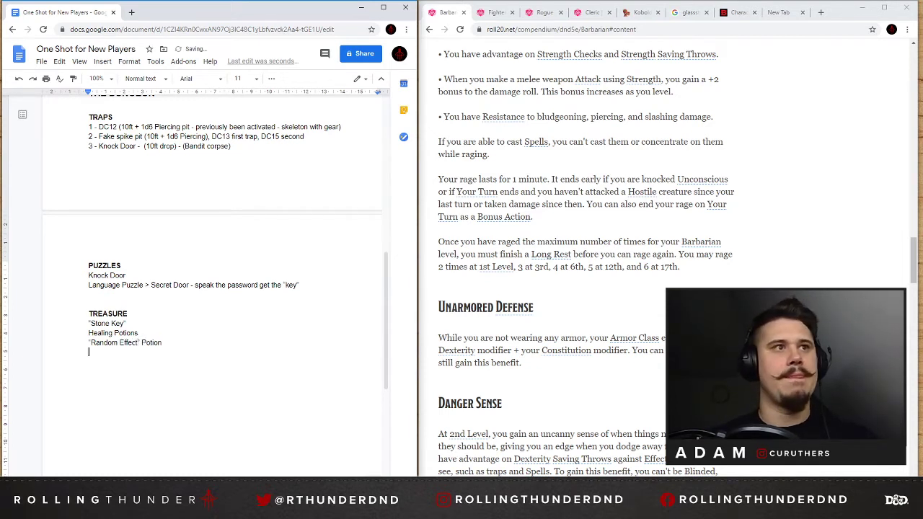
key(Return)
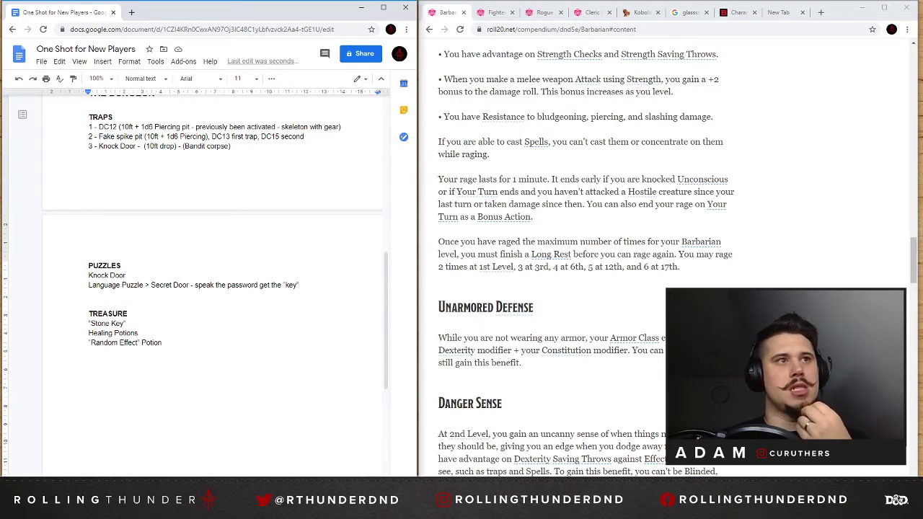
Add Gold to the TREASURE list and start an empty line below it.
text(Gold)
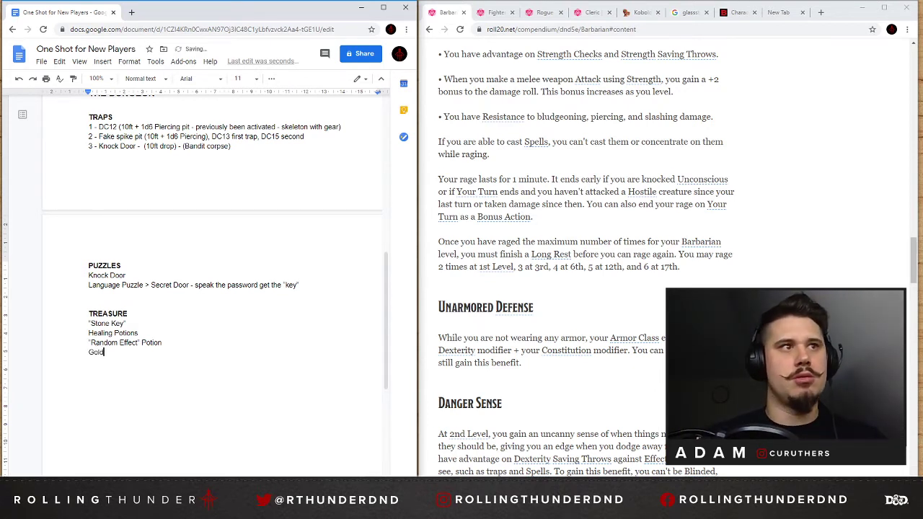
key(Return)
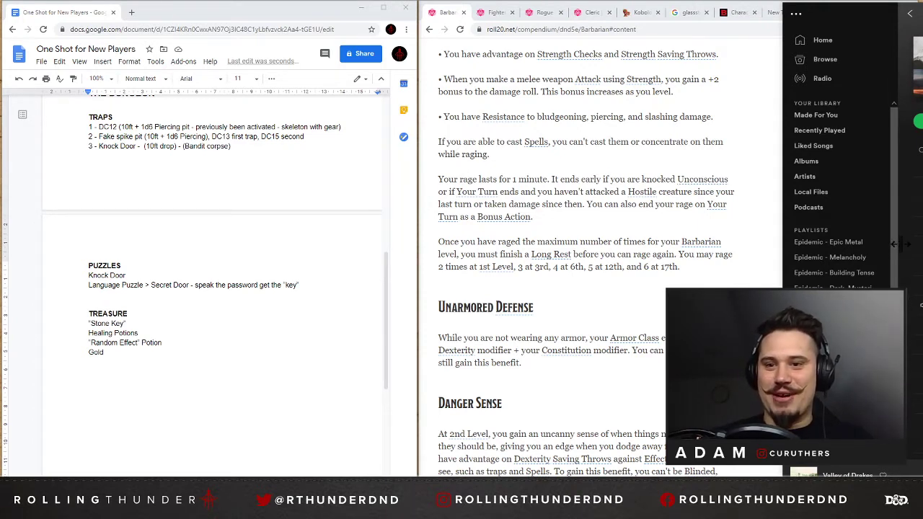
drag(836, 9, 922, 9)
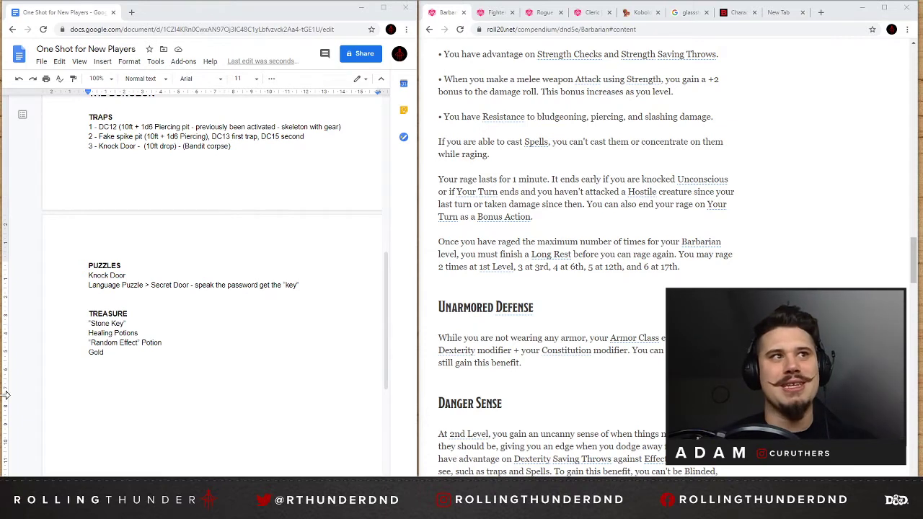
double_click(106, 352)
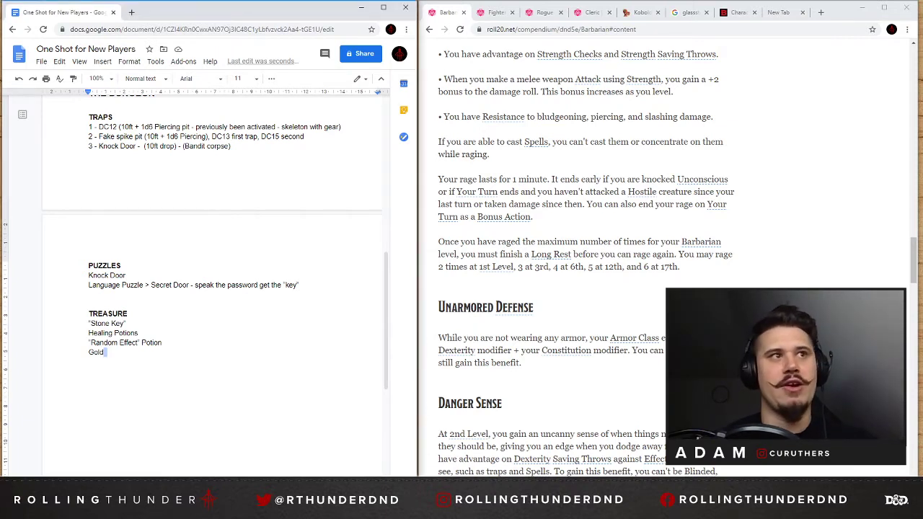
key(Return)
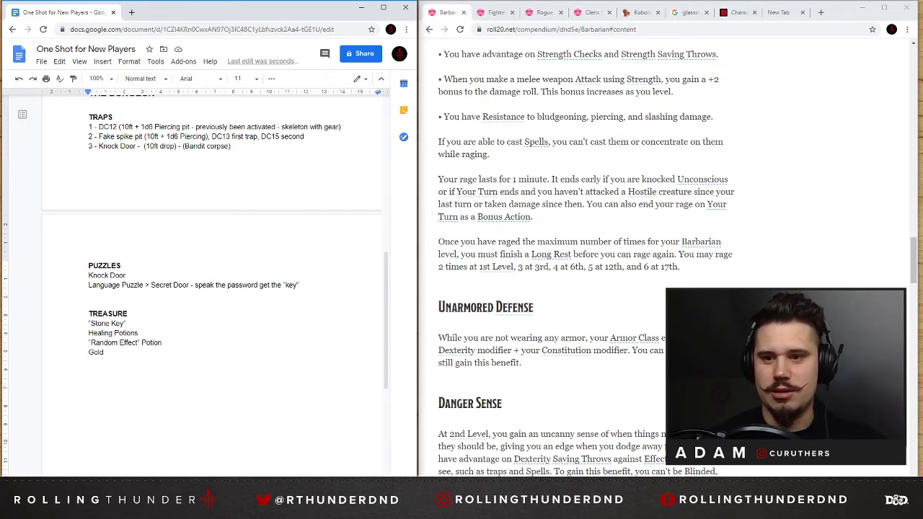
text(Gl)
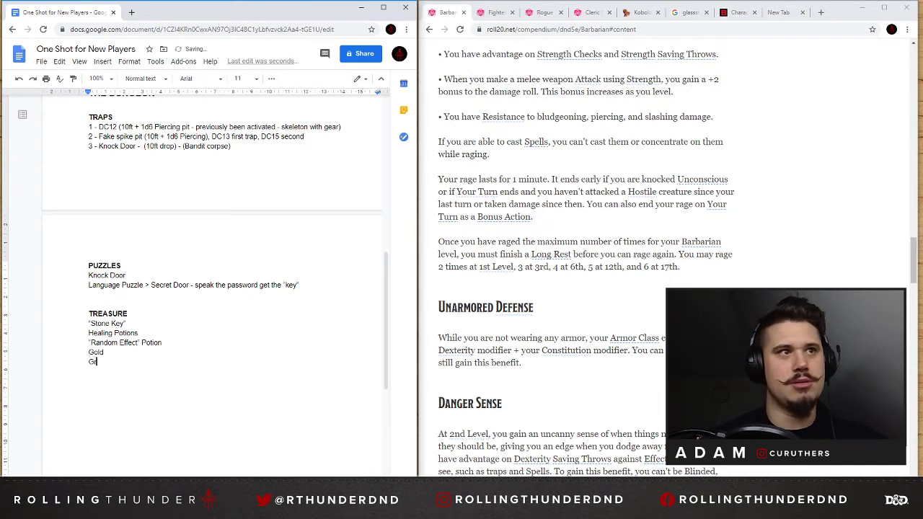
key(BackSpace)
key(BackSpace)
text(Twin)
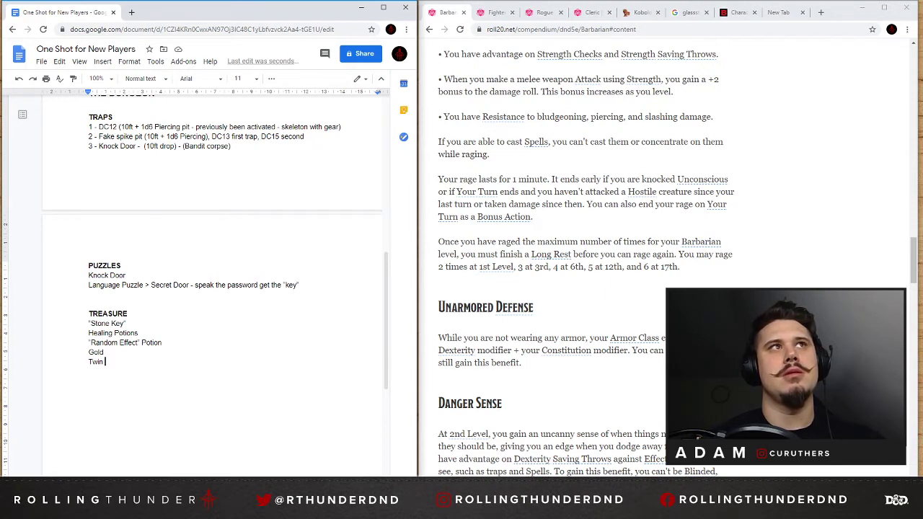
key(BackSpace)
key(BackSpace)
key(BackSpace)
key(BackSpace)
key(BackSpace)
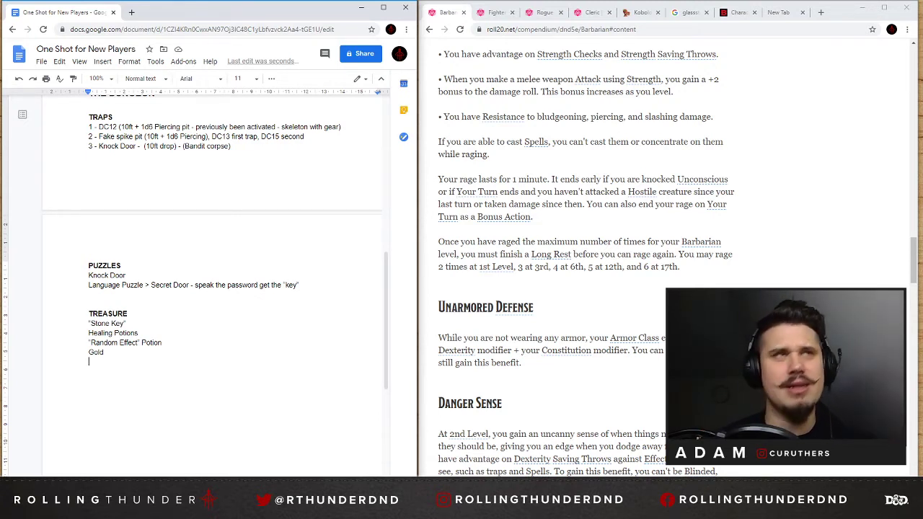
Look through the Cleric class page for its equipment, level table, spellcasting and Life Domain features.
click(591, 15)
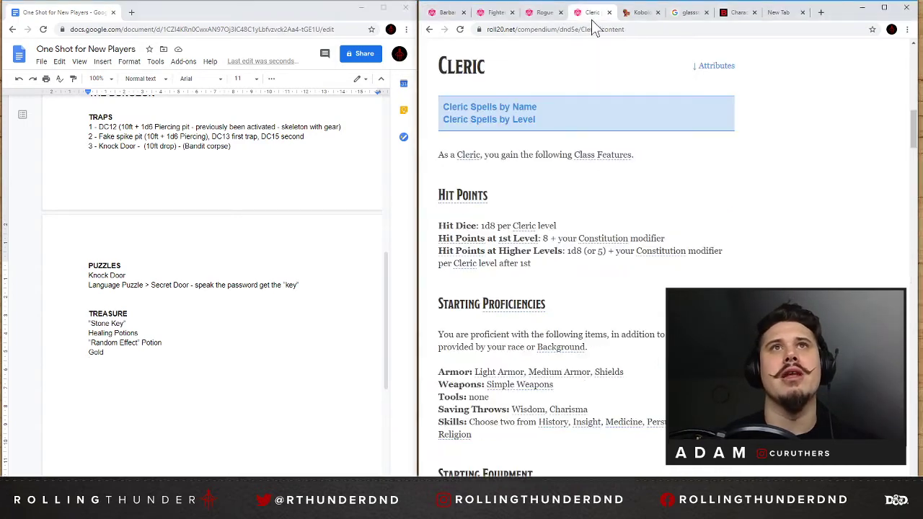
scroll(580, 231, down, 15)
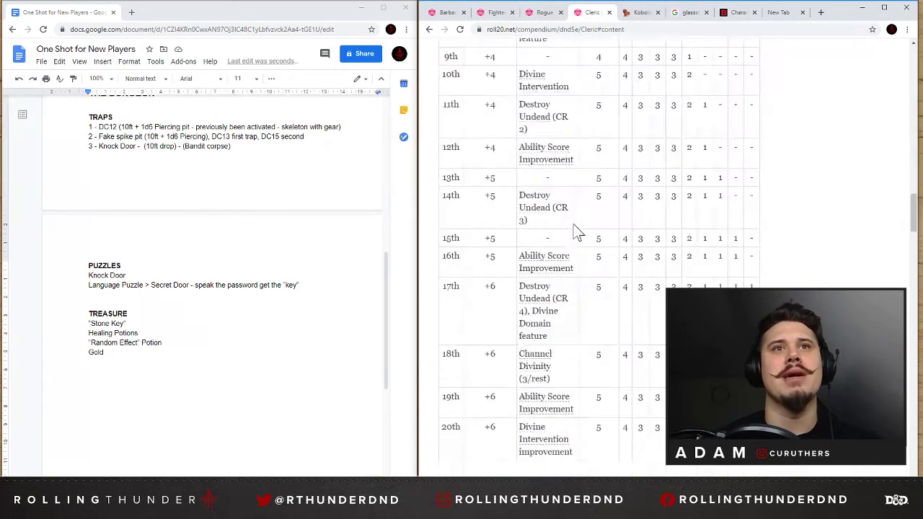
scroll(577, 231, up, 8)
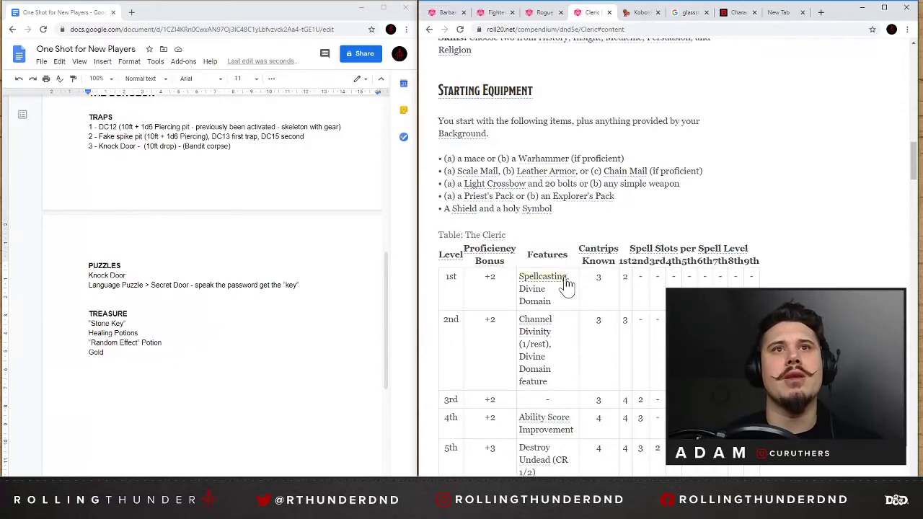
scroll(555, 306, down, 20)
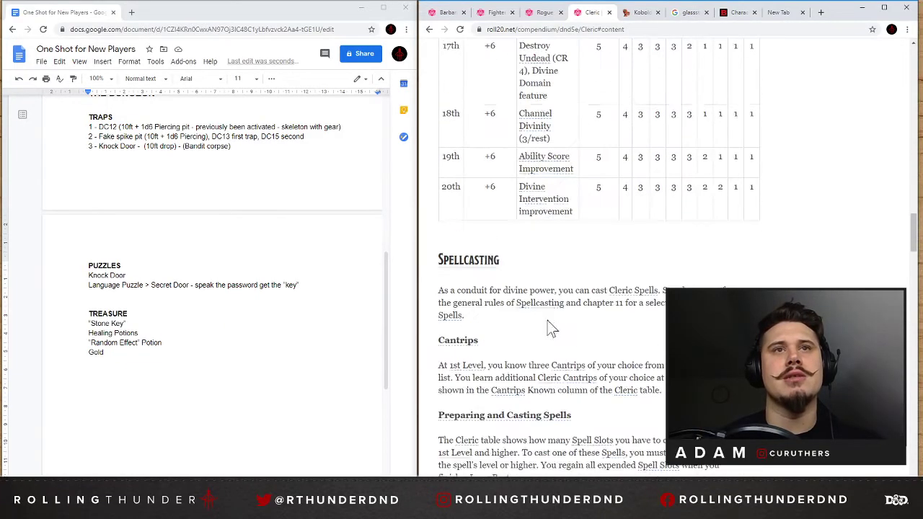
scroll(575, 325, down, 15)
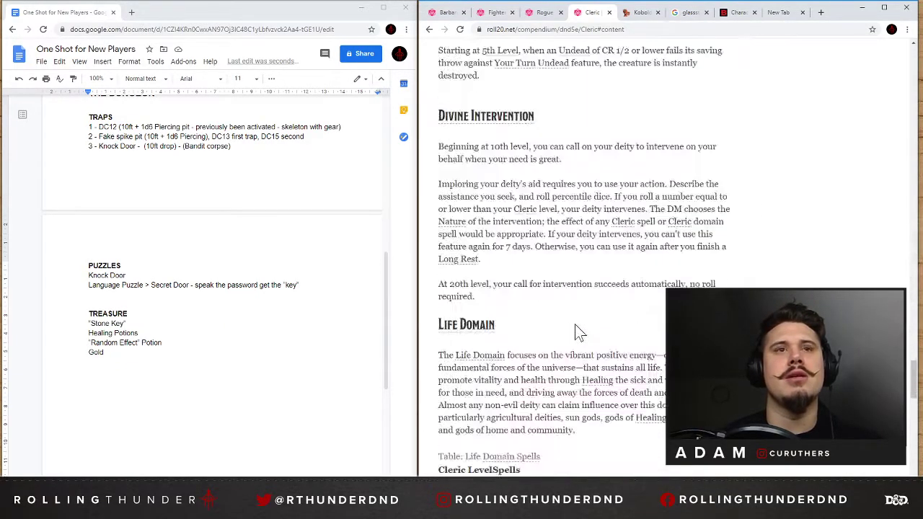
scroll(575, 311, up, 2)
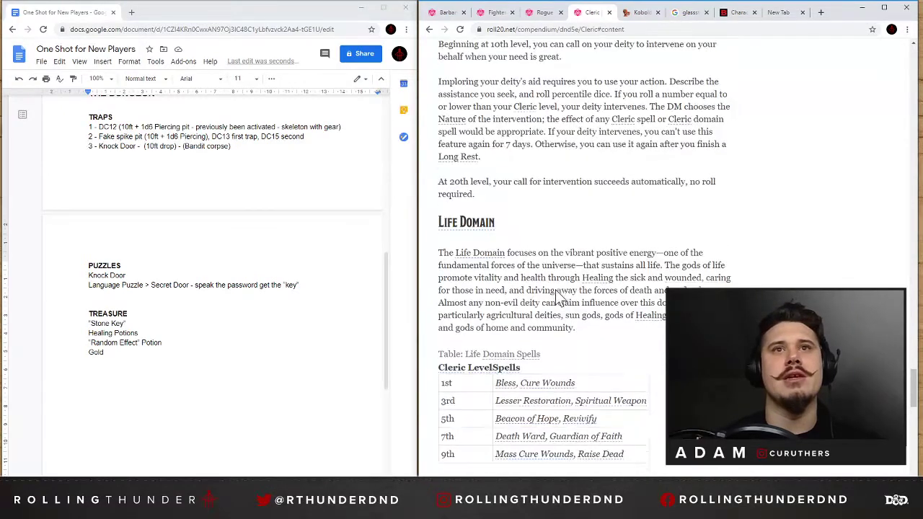
scroll(556, 299, down, 3)
scroll(522, 292, down, 2)
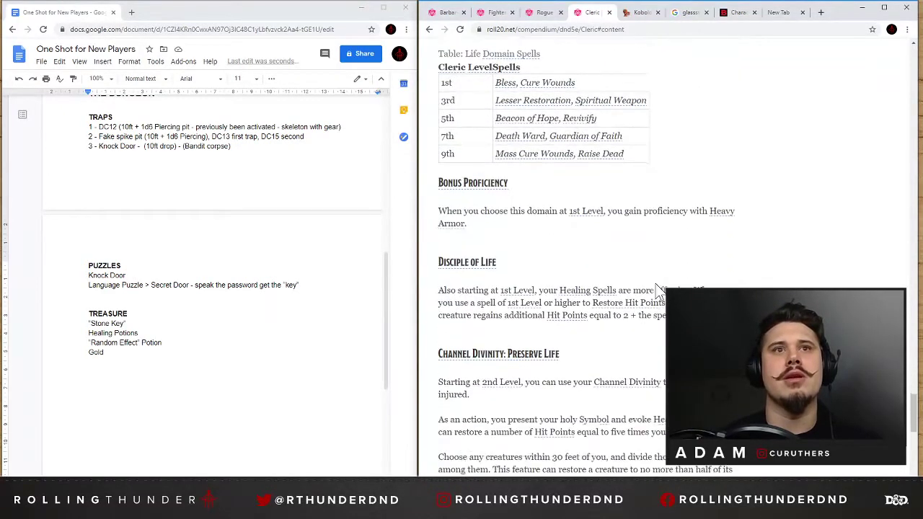
Read the Disciple of Life paragraph about healing spells, highlighting its text.
triple_click(708, 286)
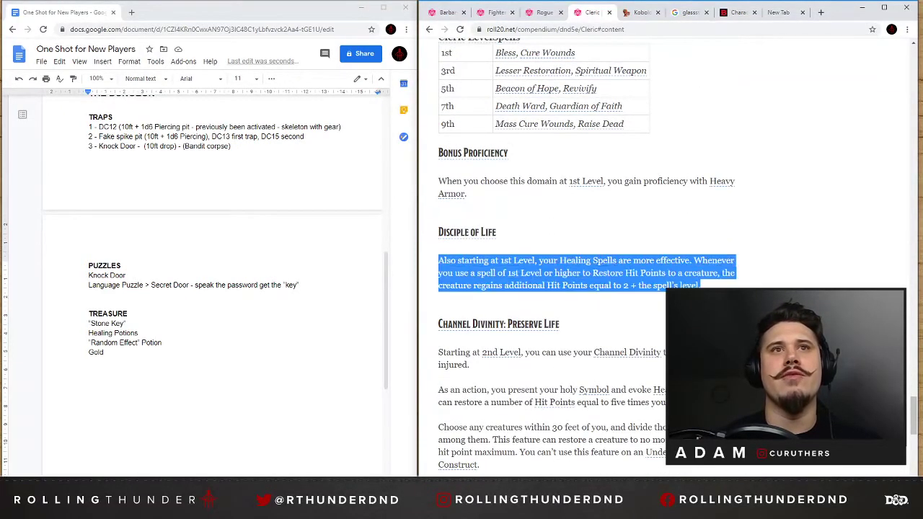
click(712, 286)
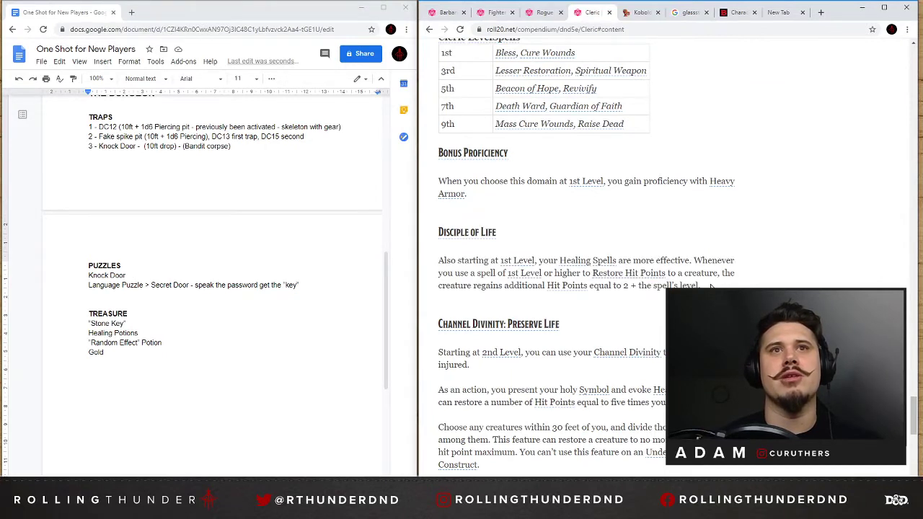
triple_click(706, 285)
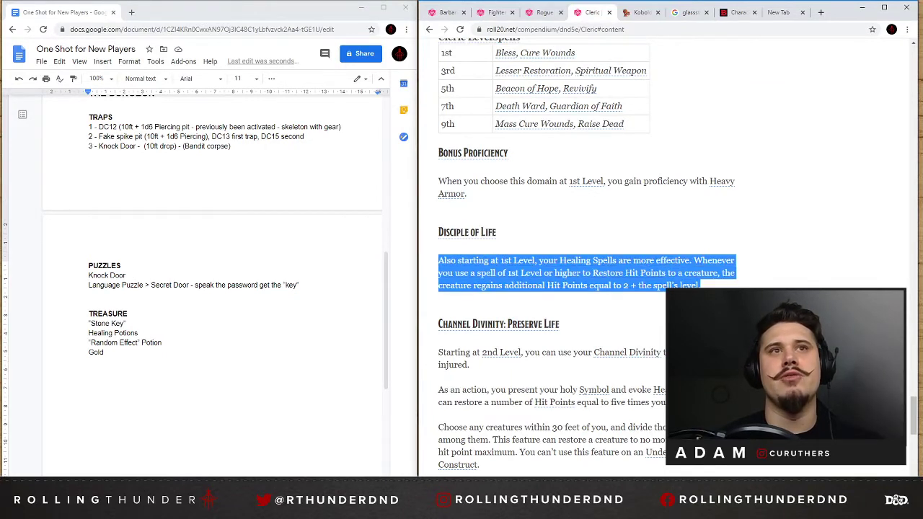
click(560, 251)
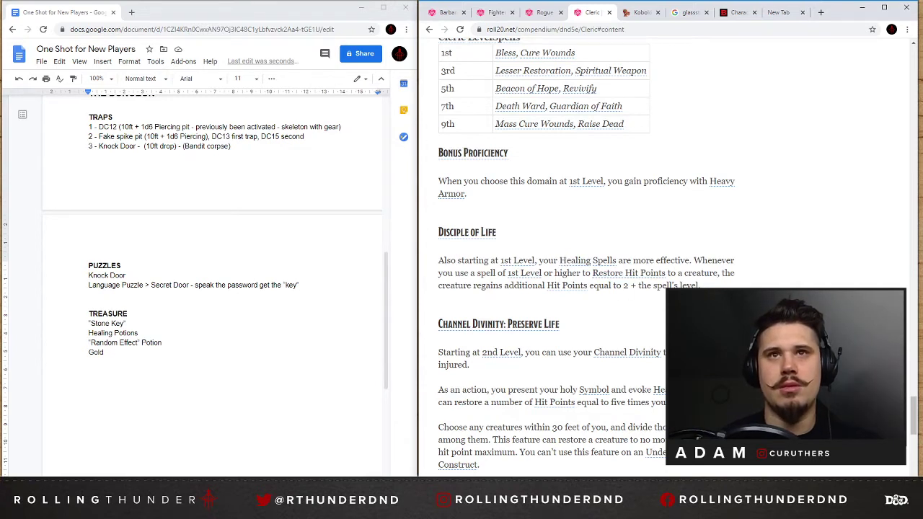
triple_click(703, 286)
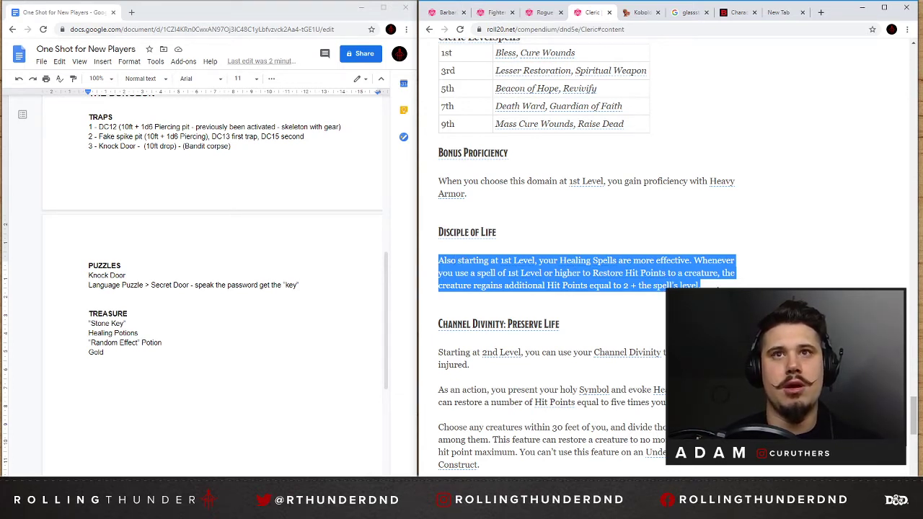
click(704, 286)
drag(702, 286, 439, 261)
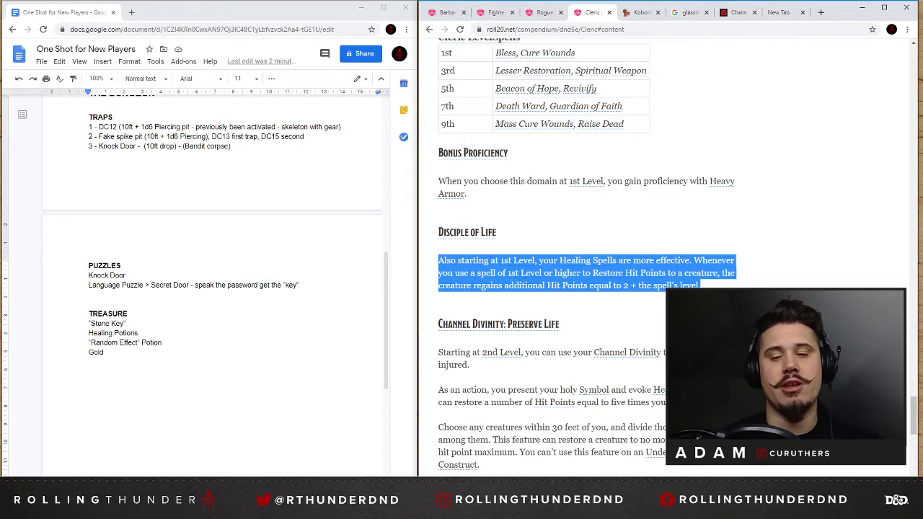
click(757, 324)
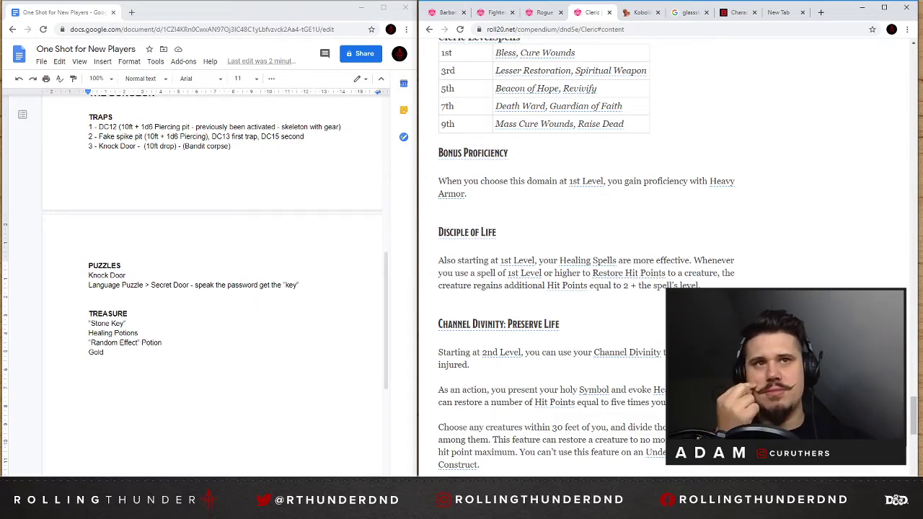
Add the line Cleric "Charm" below Gold in the TREASURE list, with Charm in quotation marks.
double_click(91, 362)
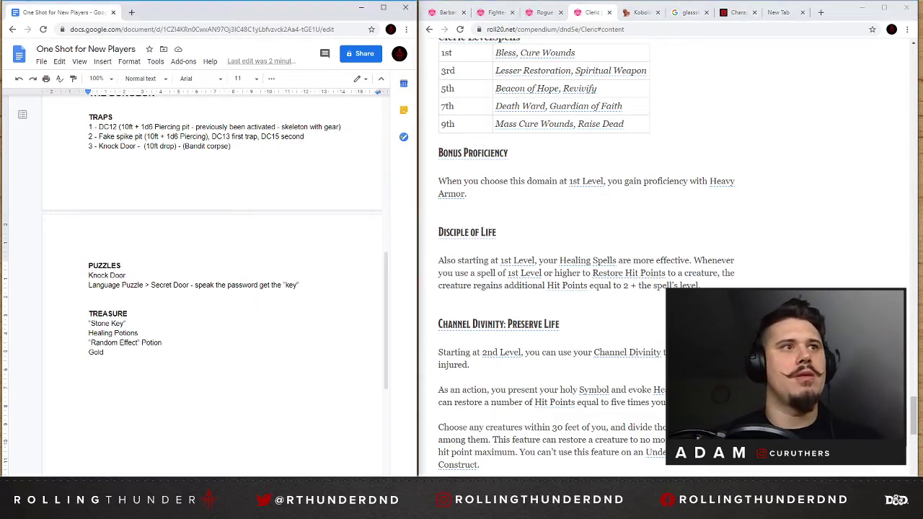
text(Cleric )
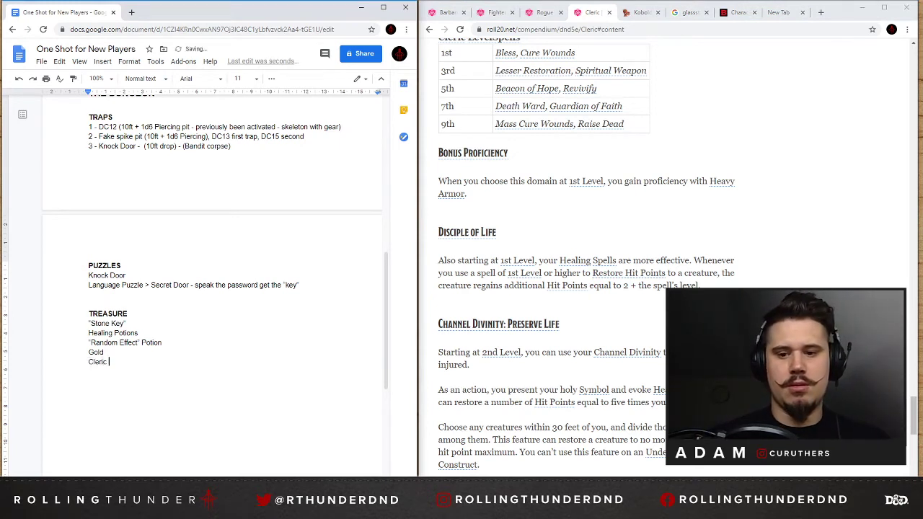
text("Charm)
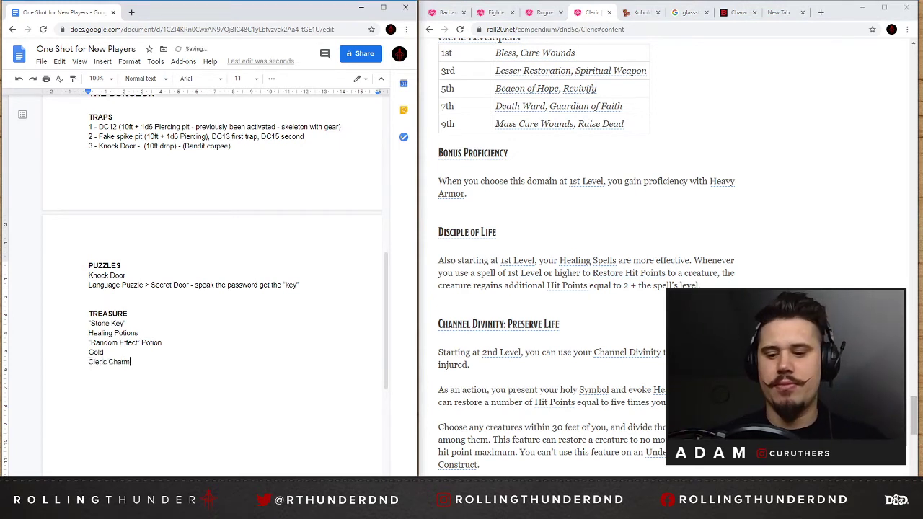
text(")
key(Left)
key(Left)
key(Left)
key(Left)
key(Left)
key(Left)
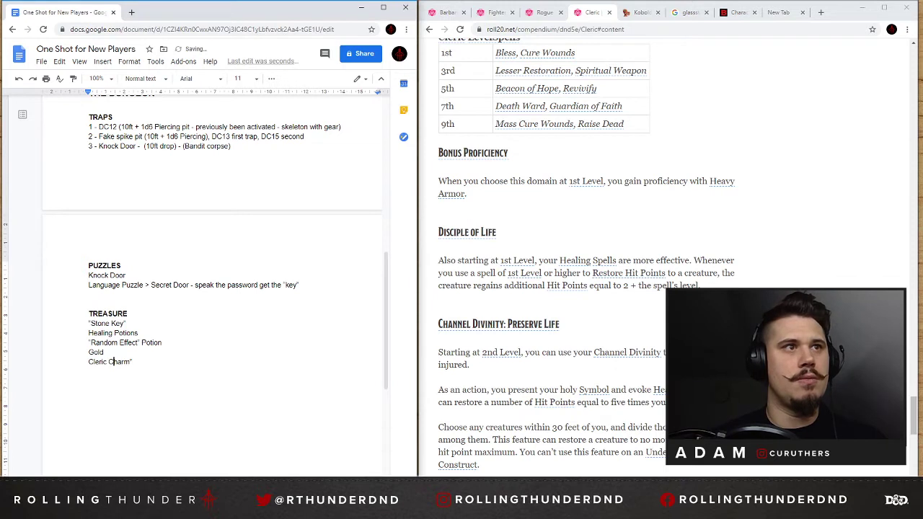
text(")
key(End)
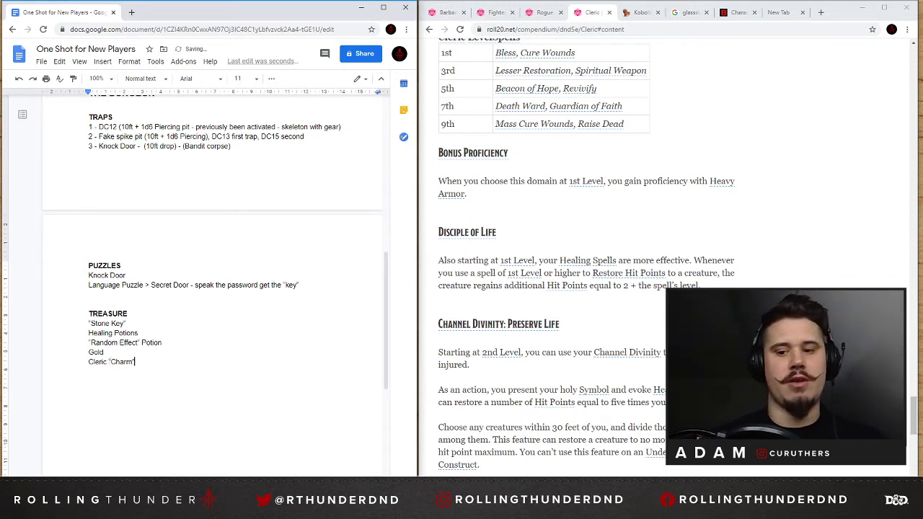
Start a new line with + below the Cleric "Charm" entry and append Spell Storing to that entry.
text(+)
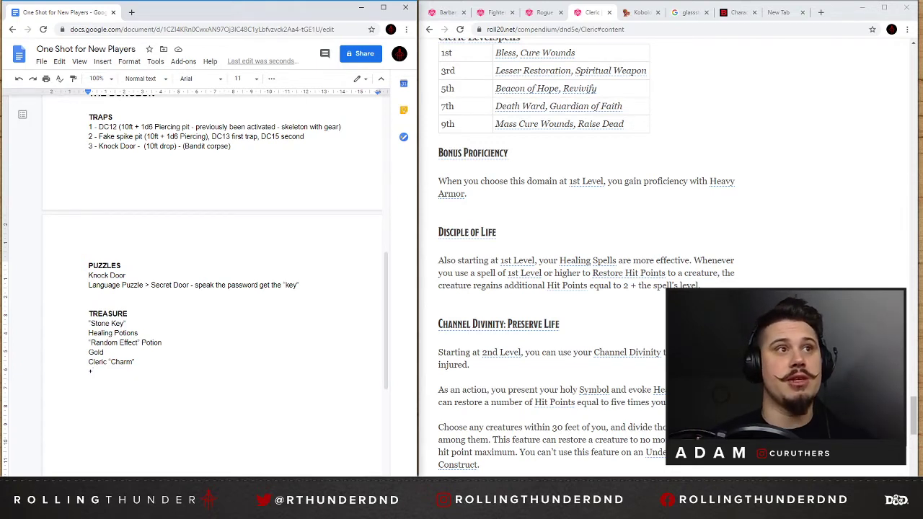
text(S)
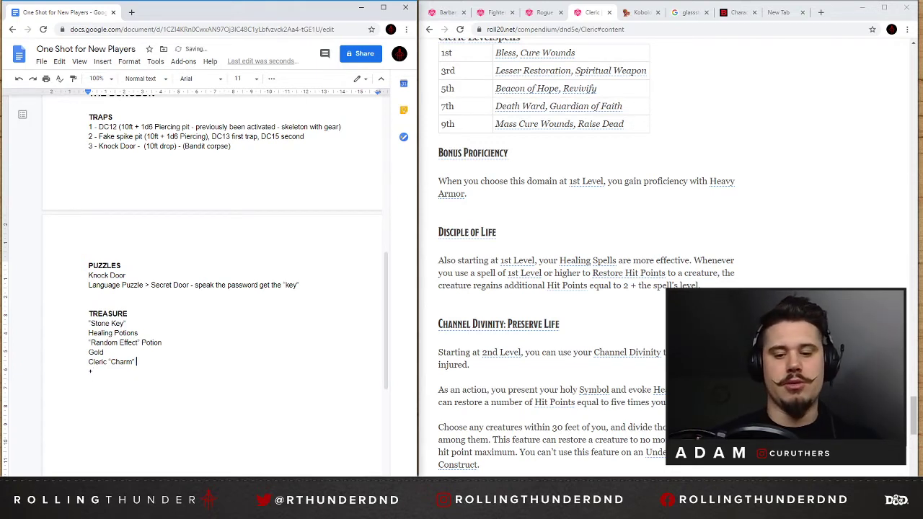
text(L)
key(BackSpace)
key(BackSpace)
key(BackSpace)
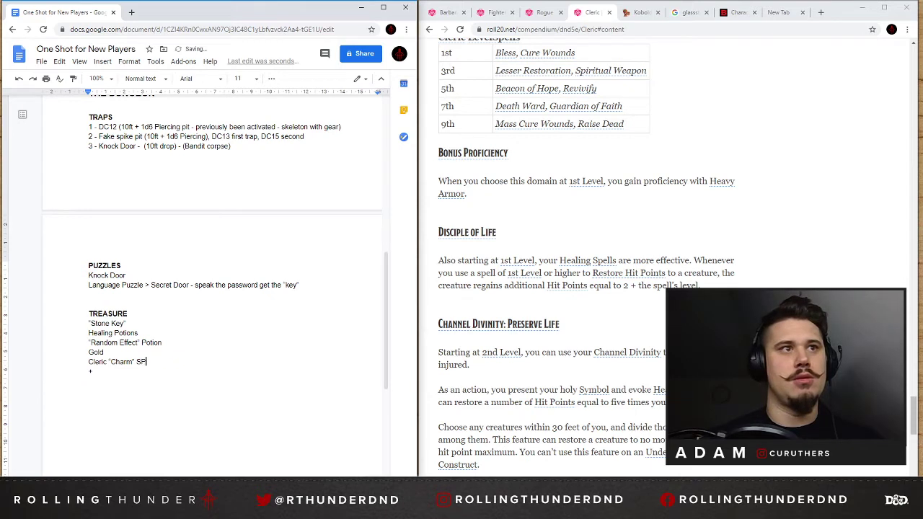
text(pell s)
key(BackSpace)
text(Storin)
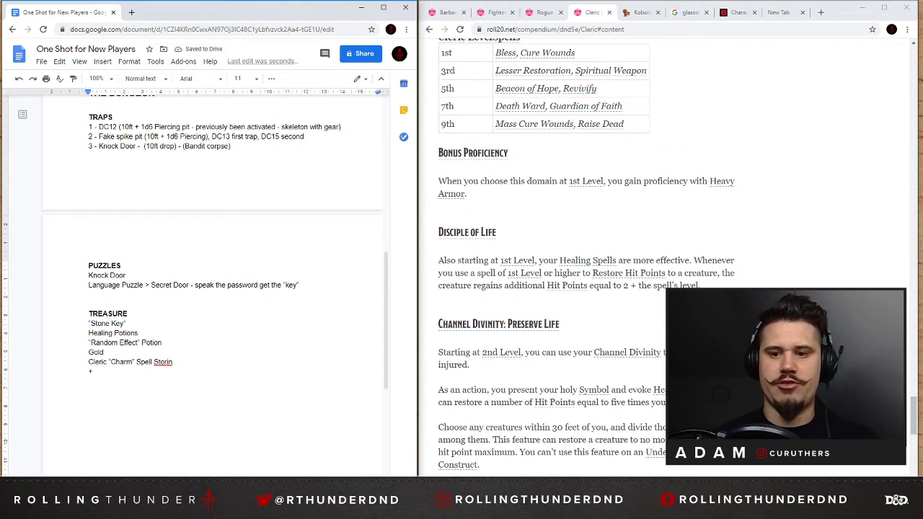
text(g )
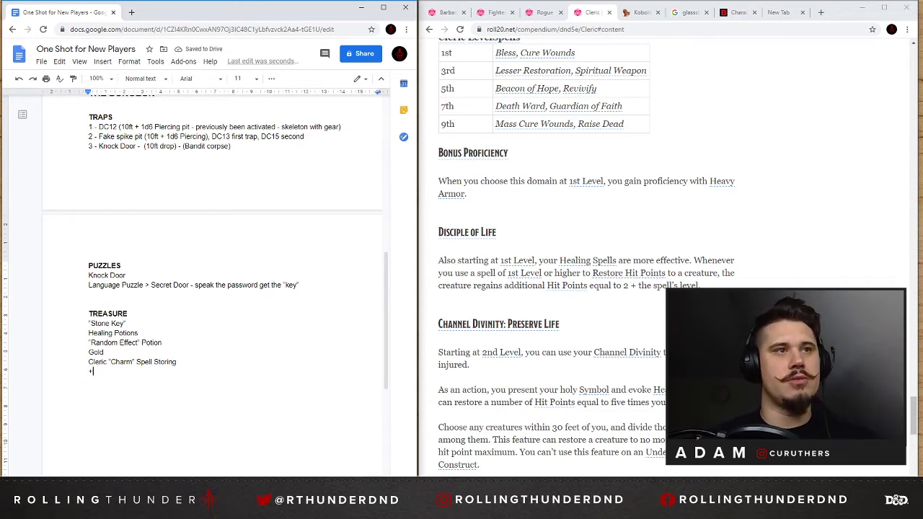
text(- )
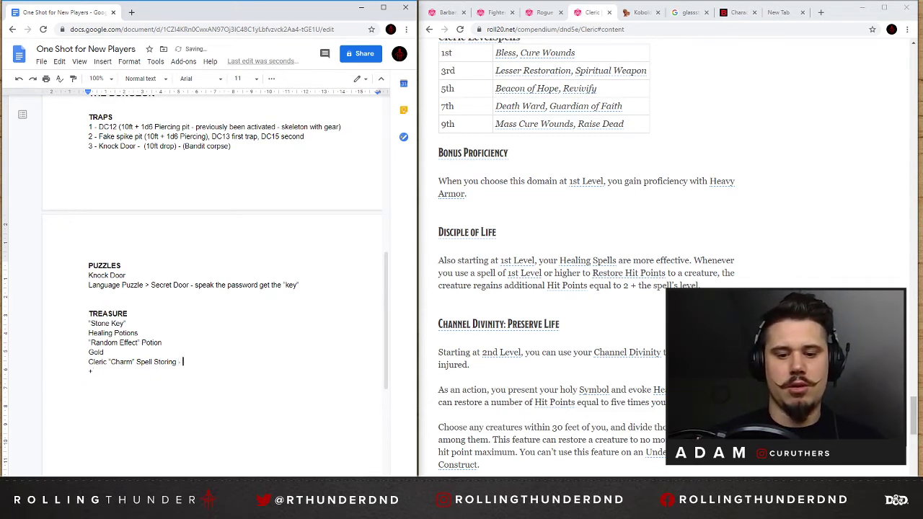
text(Cure WOunds)
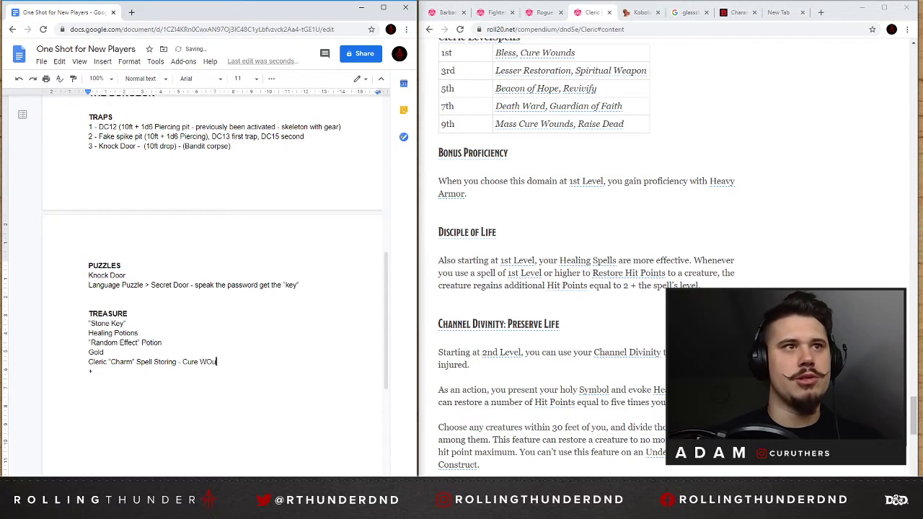
Extend the Cleric "Charm" Spell Storing line with "- Cure Wounds".
key(BackSpace)
key(BackSpace)
key(BackSpace)
key(BackSpace)
key(BackSpace)
text(ounds)
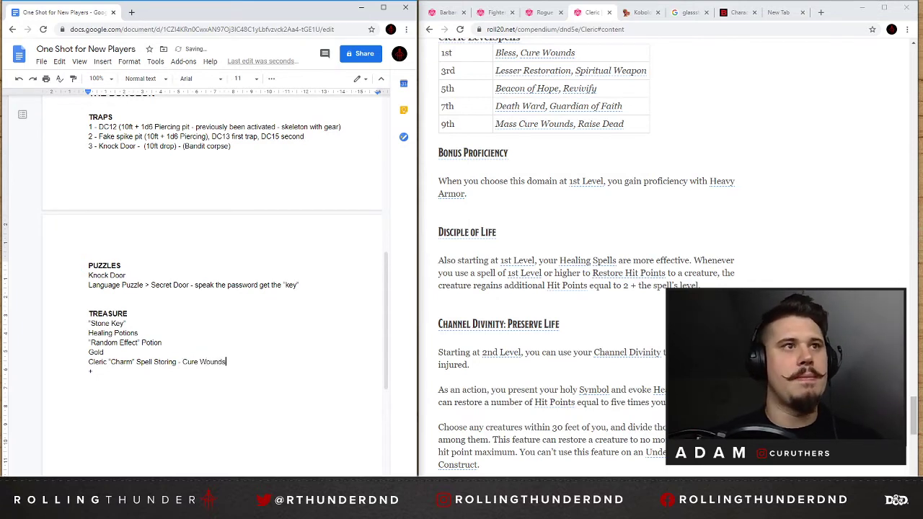
double_click(94, 371)
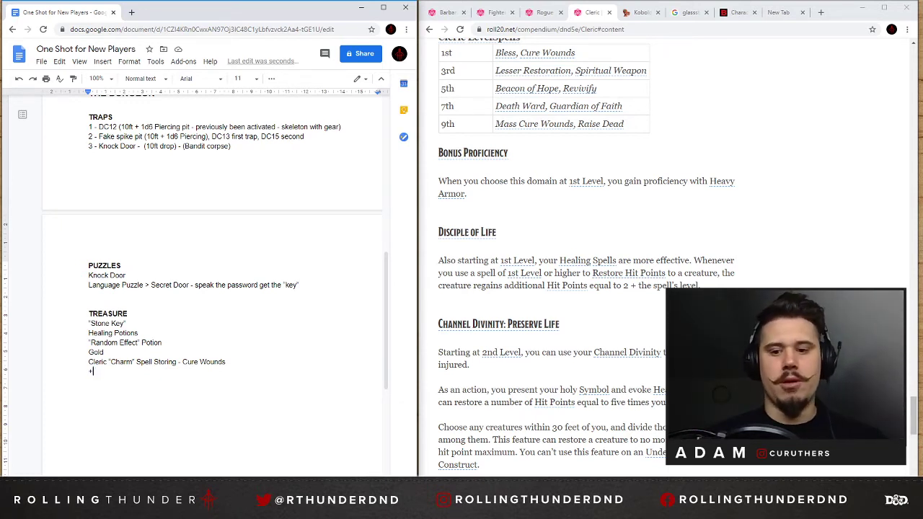
text(Couple of)
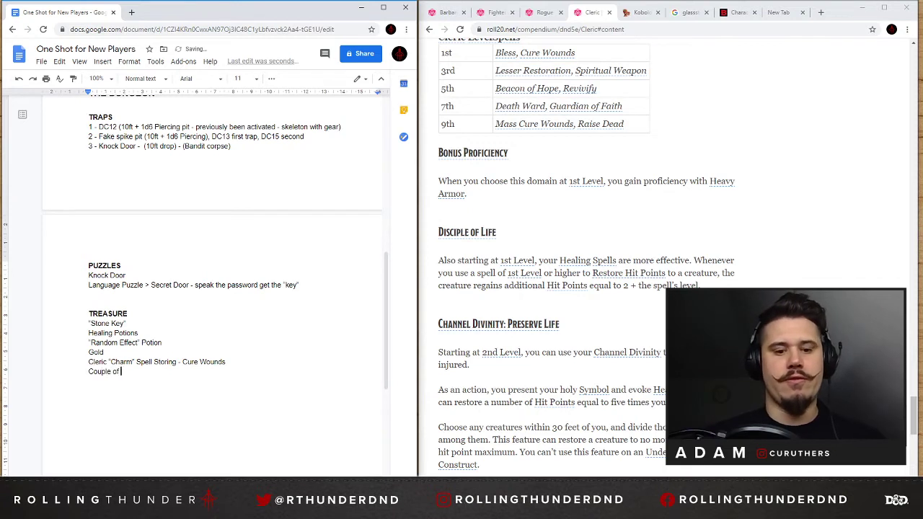
key(BackSpace)
key(BackSpace)
key(BackSpace)
key(BackSpace)
key(BackSpace)
key(BackSpace)
key(BackSpace)
key(BackSpace)
key(BackSpace)
key(BackSpace)
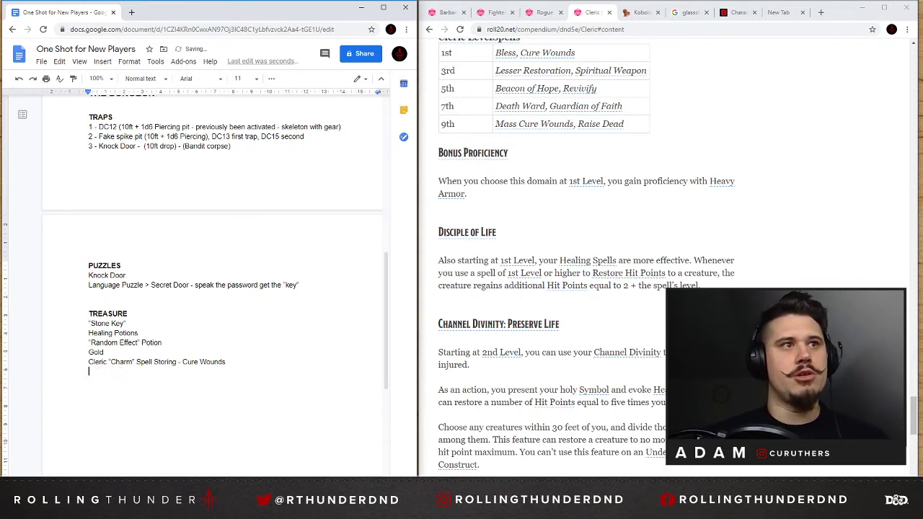
Enter "+1 Shortsword, +1" on the line below the Cleric charm, correcting the spelling of Shortsword.
text(+1 )
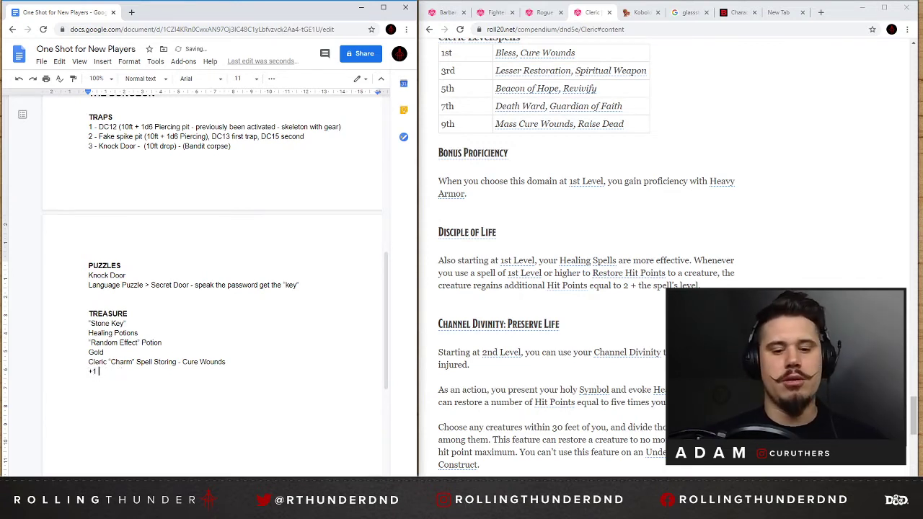
text(Dag)
key(BackSpace)
key(BackSpace)
key(BackSpace)
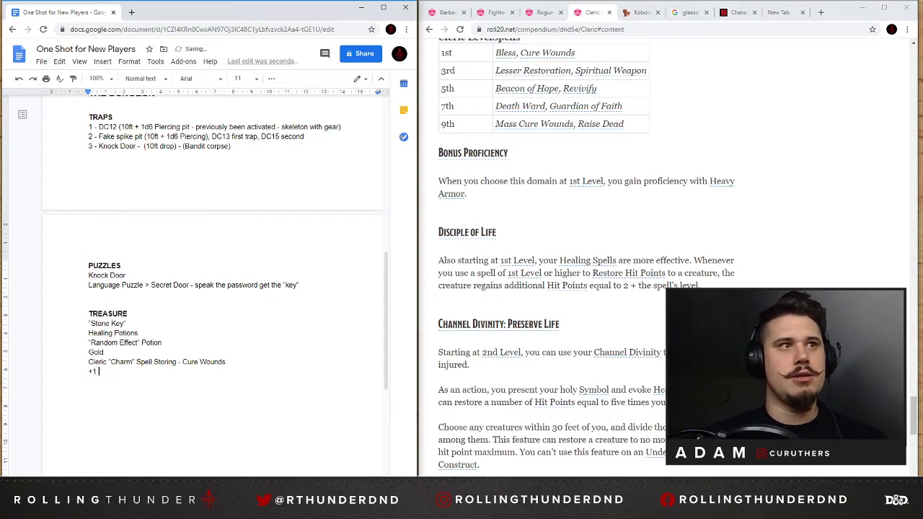
text(Shortswort)
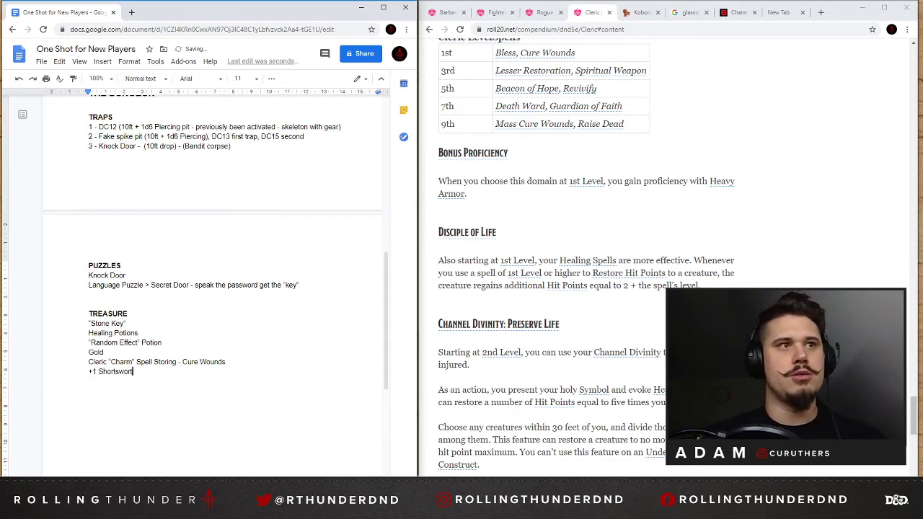
text(d, +)
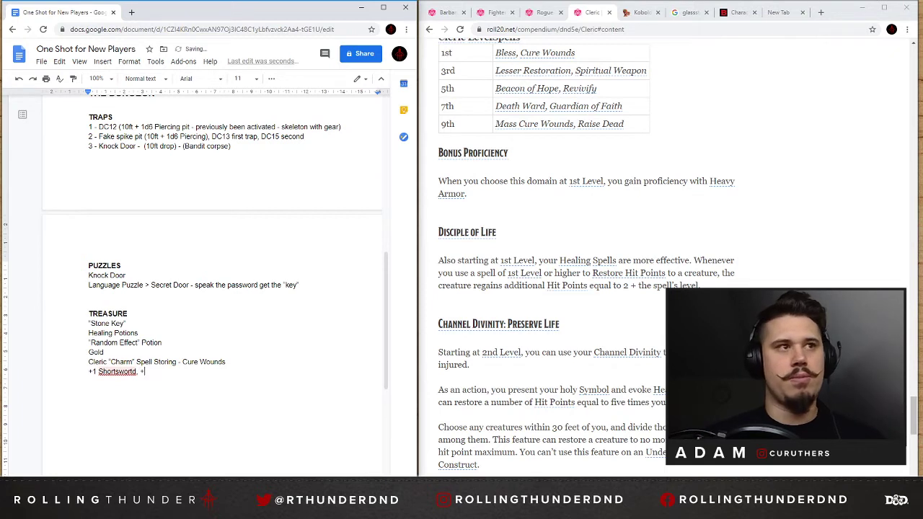
text(1)
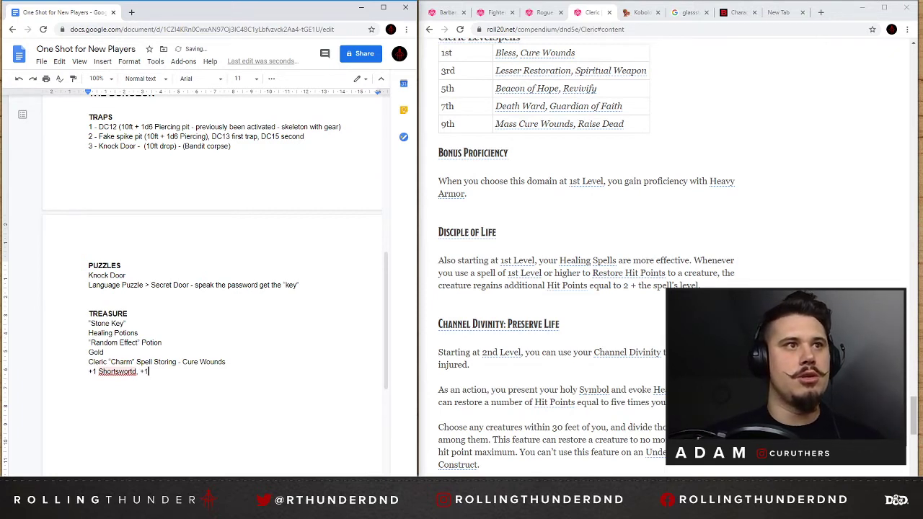
click(133, 372)
key(BackSpace)
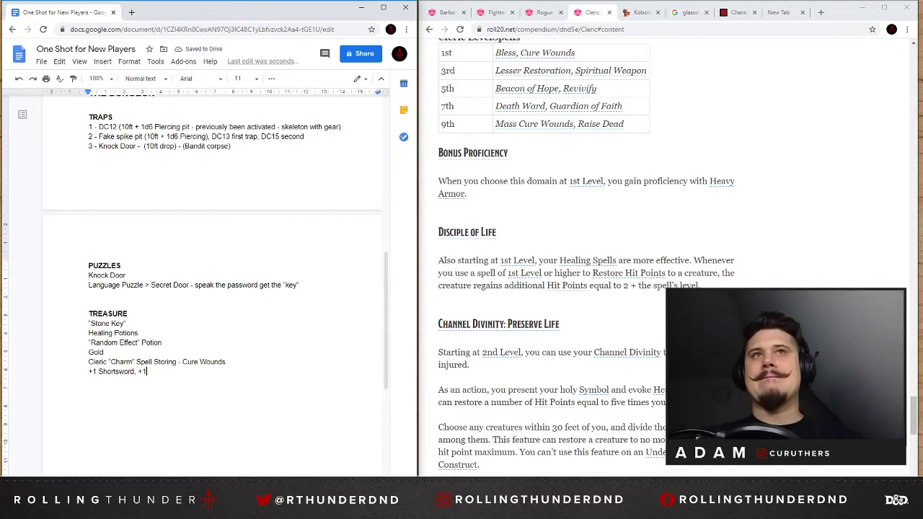
Complete the weapons line in the TREASURE list with Greatsword and +1 Greataxe, separated by a comma.
scroll(614, 209, up, 8)
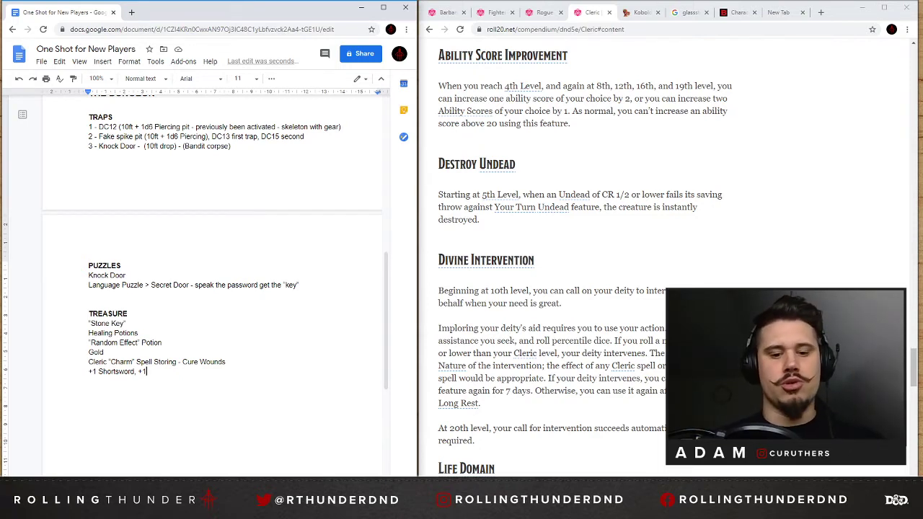
text(Greatsword)
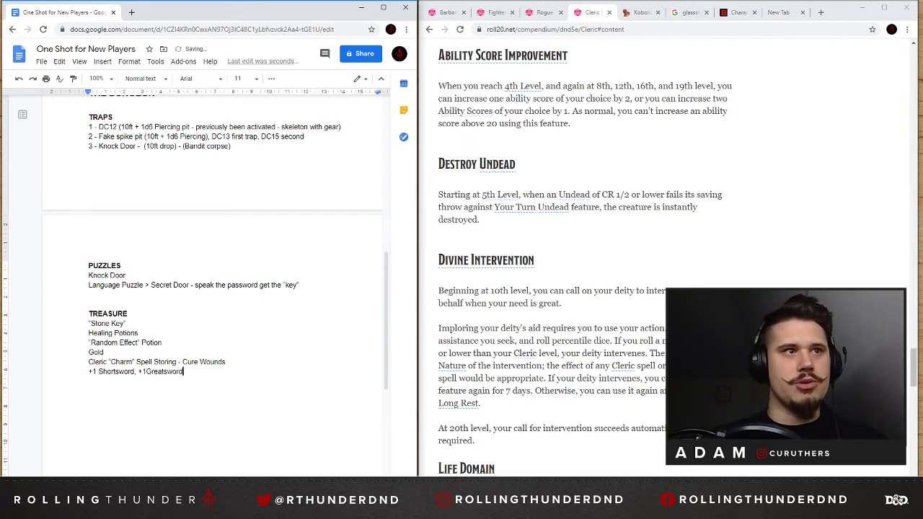
text(, +1 gRE)
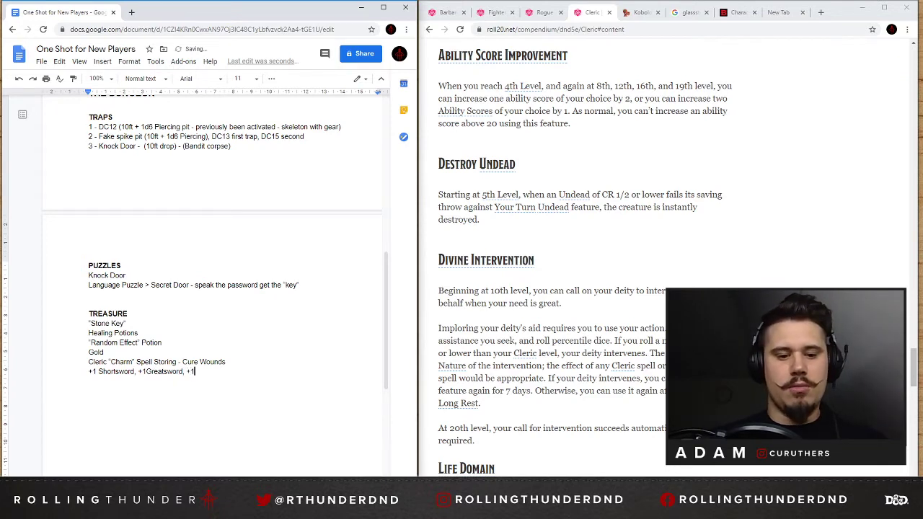
key(BackSpace)
key(BackSpace)
key(BackSpace)
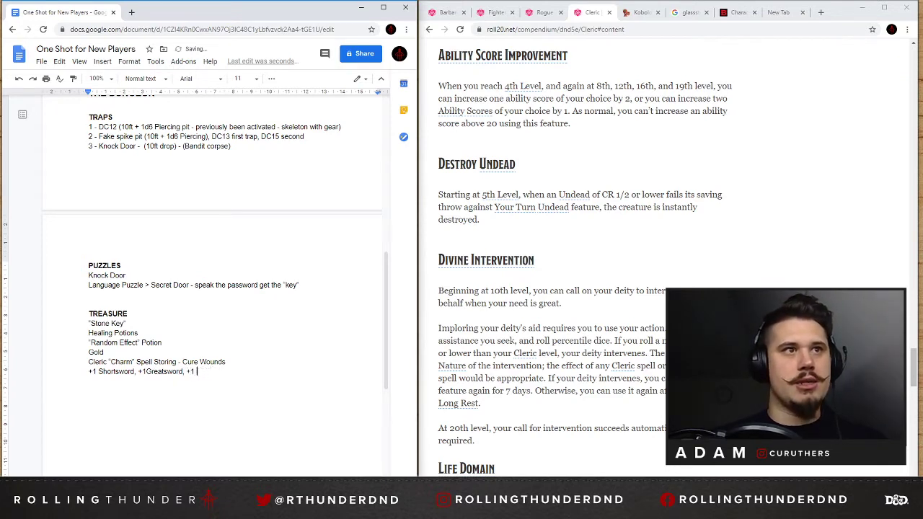
text(Greataxe)
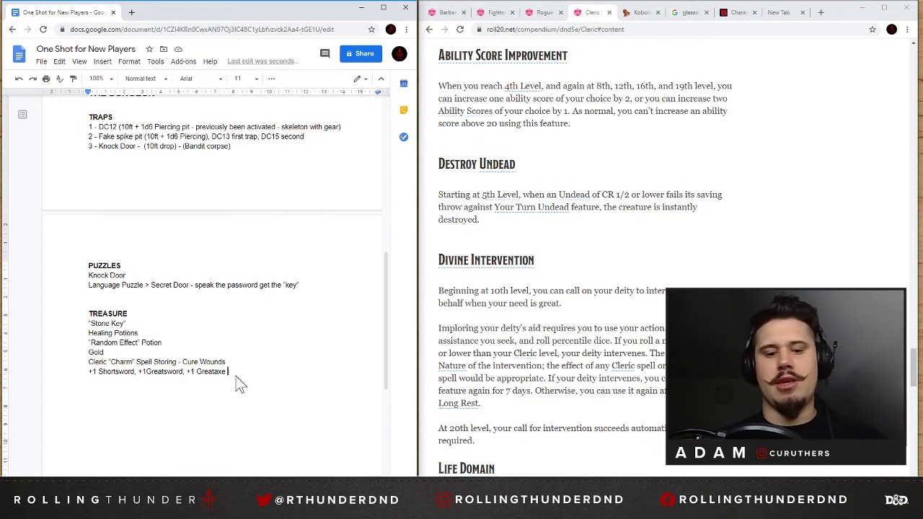
Add the line "Rest of the armory - Gone" below the +1 weapons.
key(Return)
text(Rest)
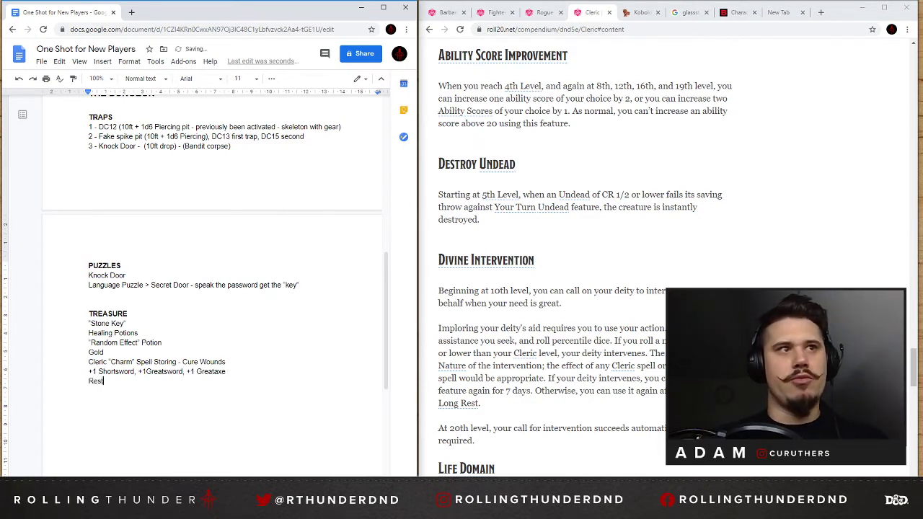
text( of the armo)
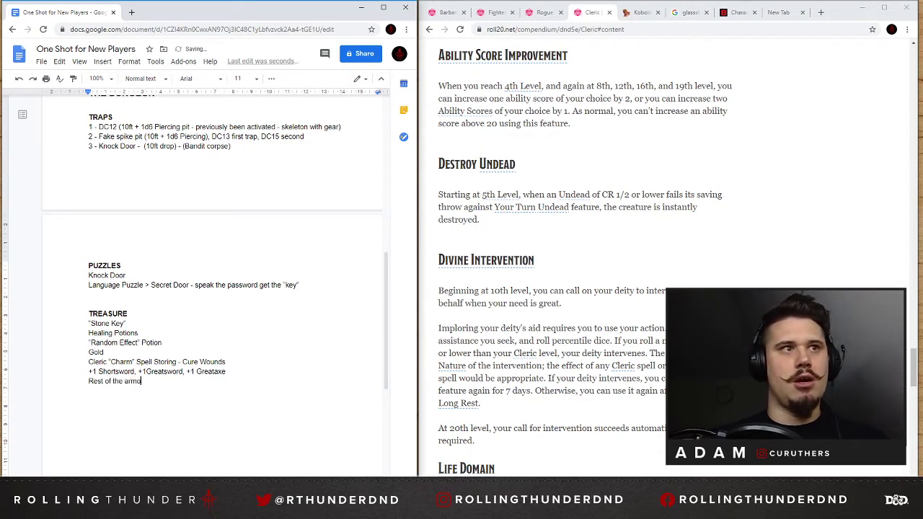
text(ry )
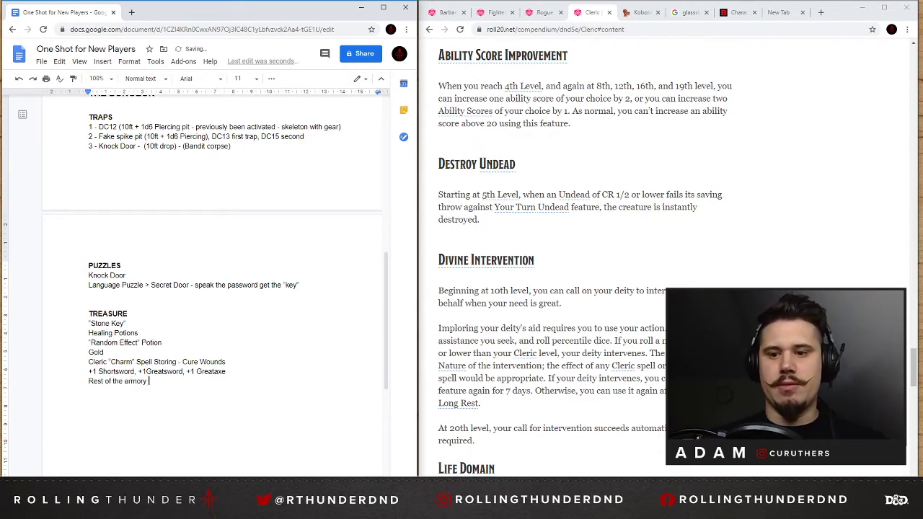
text(- )
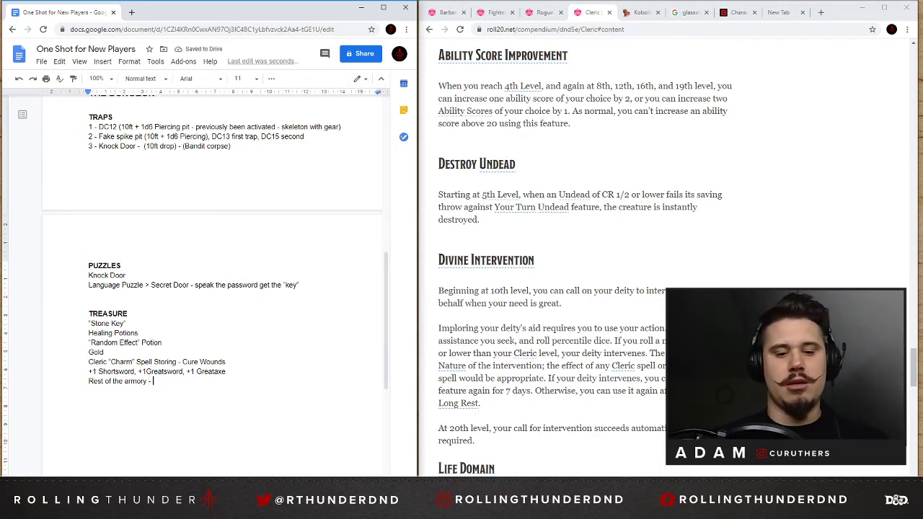
text(pick)
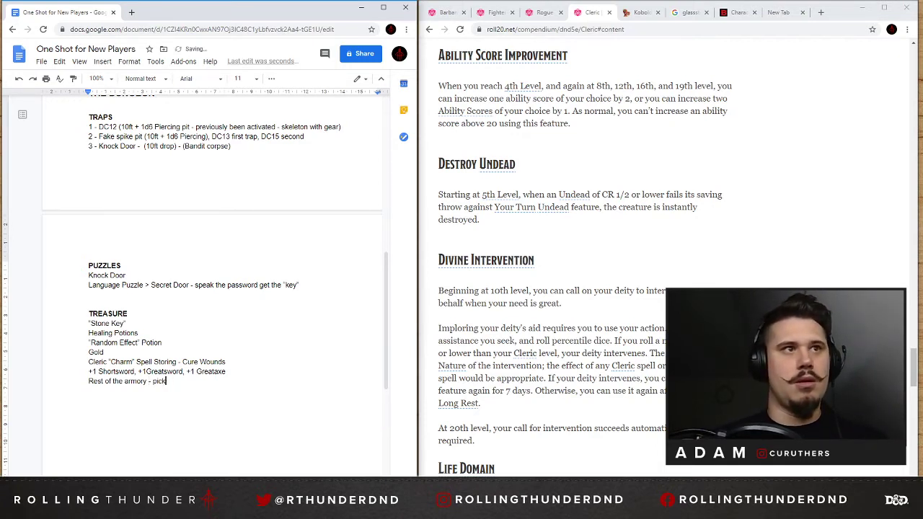
key(BackSpace)
key(BackSpace)
key(BackSpace)
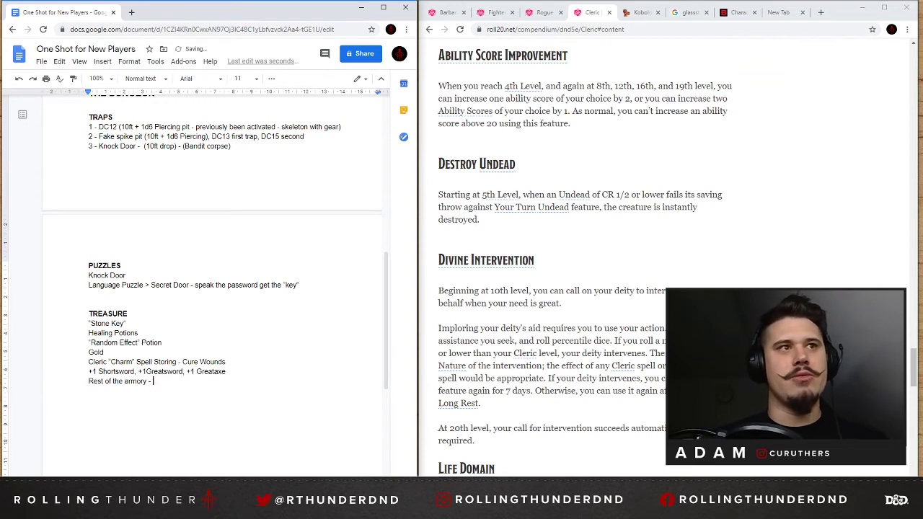
text(Gone)
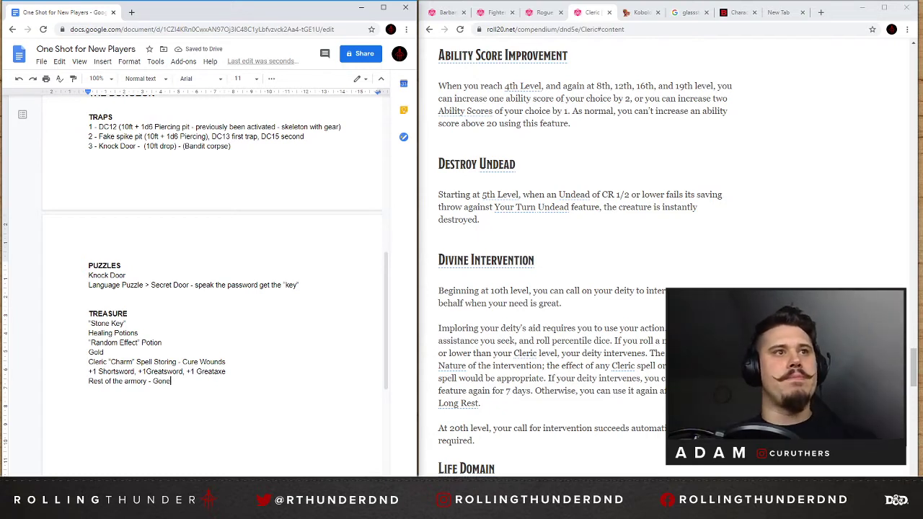
Insert the missing space between +1 and Greatsword in the weapons line.
click(146, 362)
key(BackSpace)
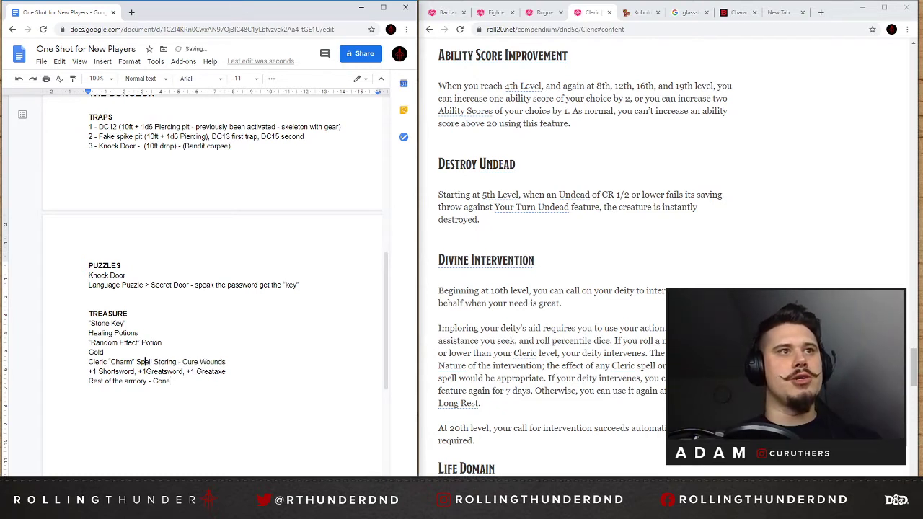
click(145, 371)
Replace the line "Rest of the armory - Gone" with "Large Armory with only a handful of items left.".
click(171, 381)
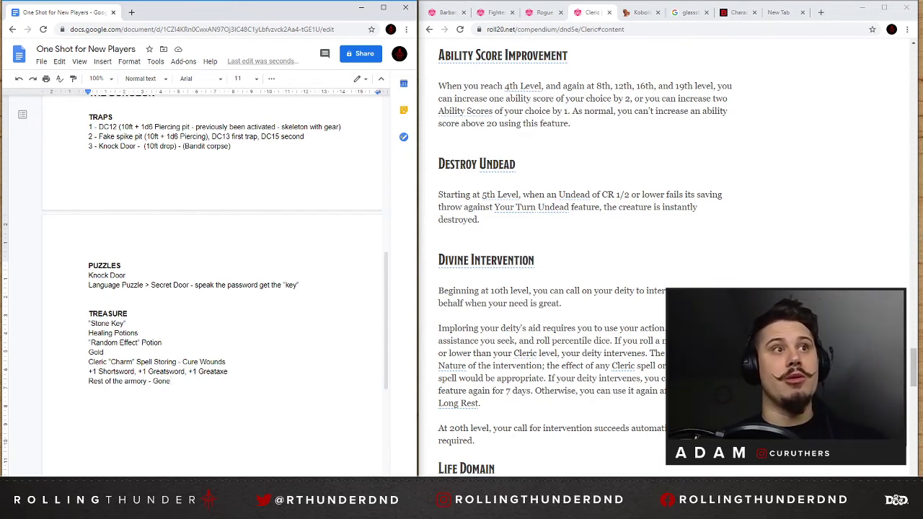
key(shift+Home)
key(shift+Up)
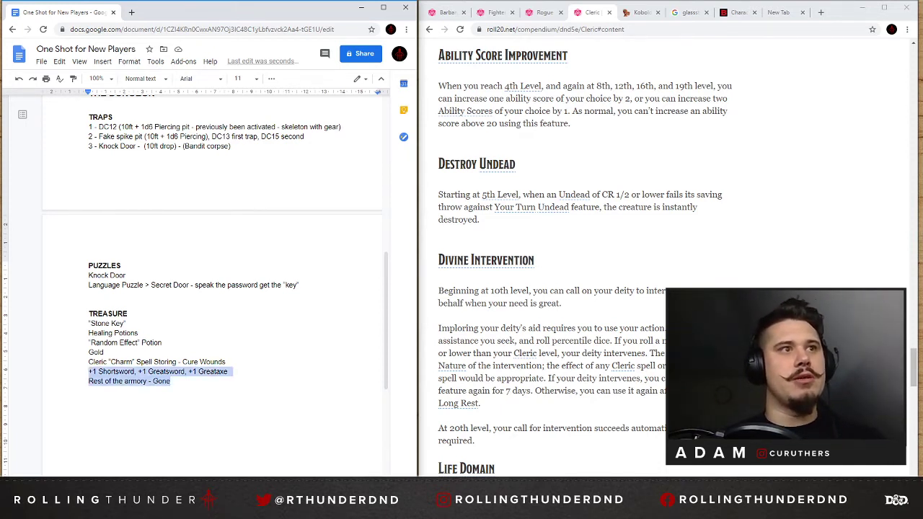
key(shift+Down)
text(Large Al)
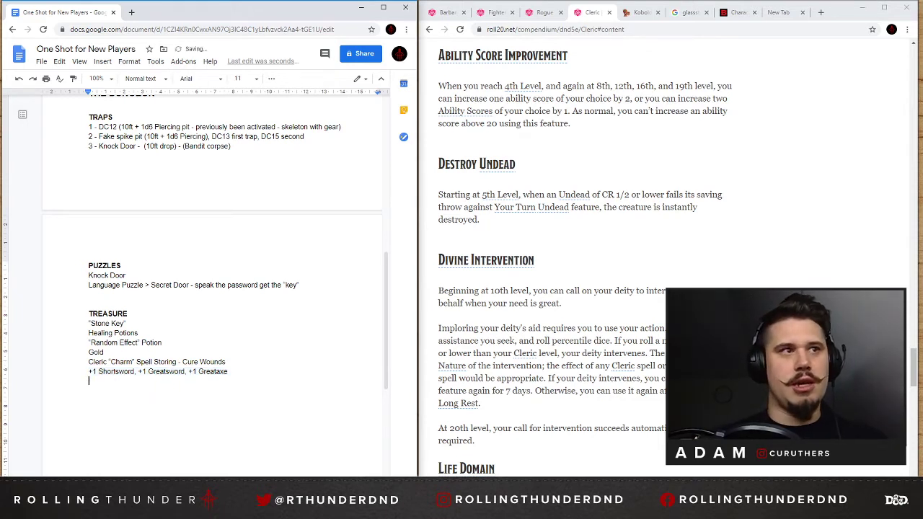
text(rmor)
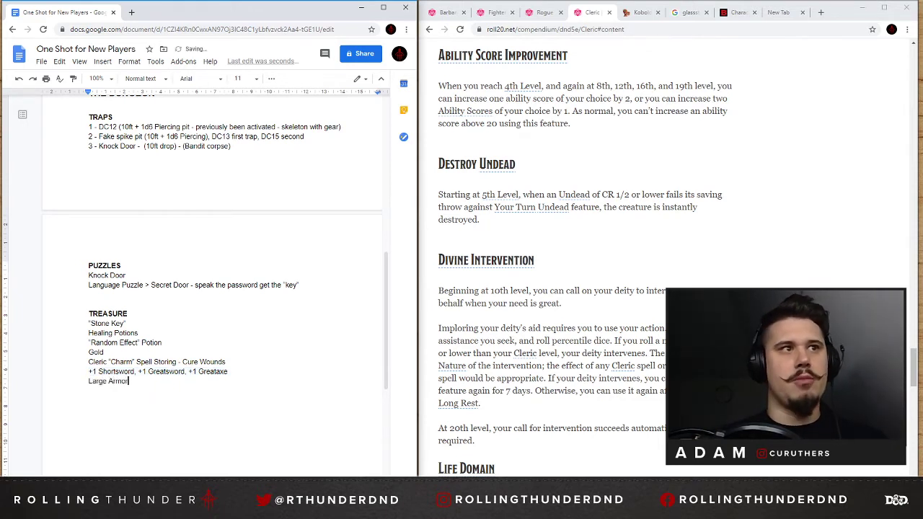
text(y with only a h)
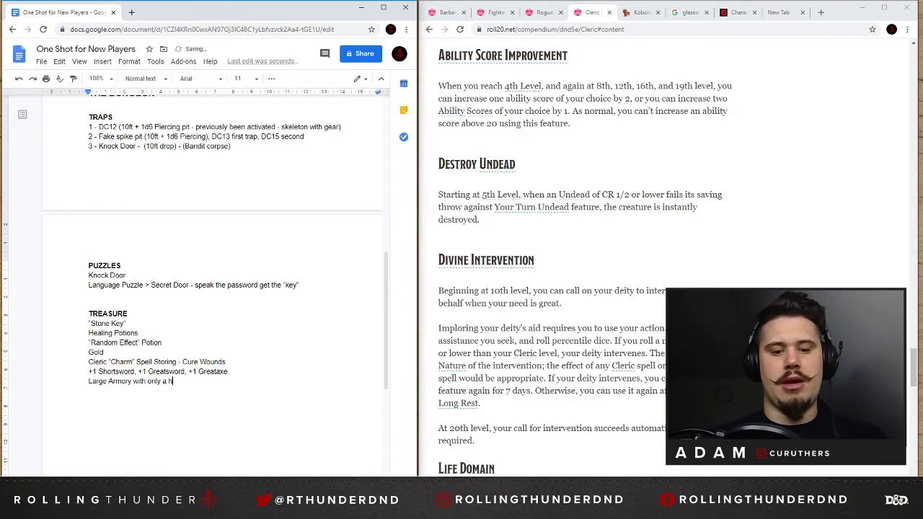
text(andful of items left. )
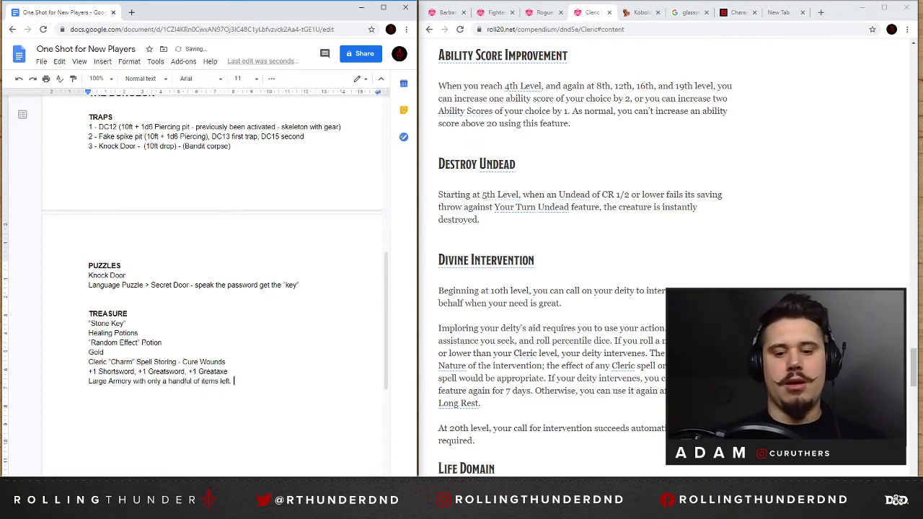
text(Broken old )
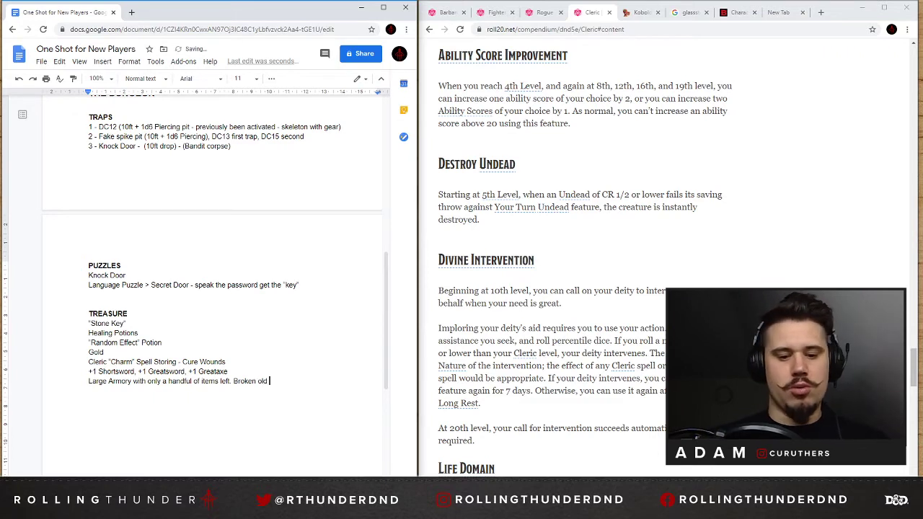
text(forge)
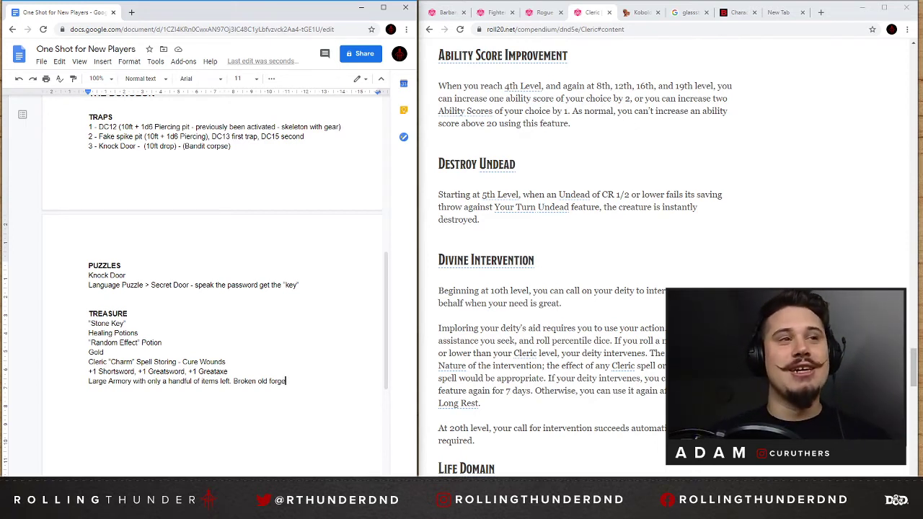
Continue the armory line with "Broken old forge, dusty old tome + Stone Key on a pedestal.".
text(, du)
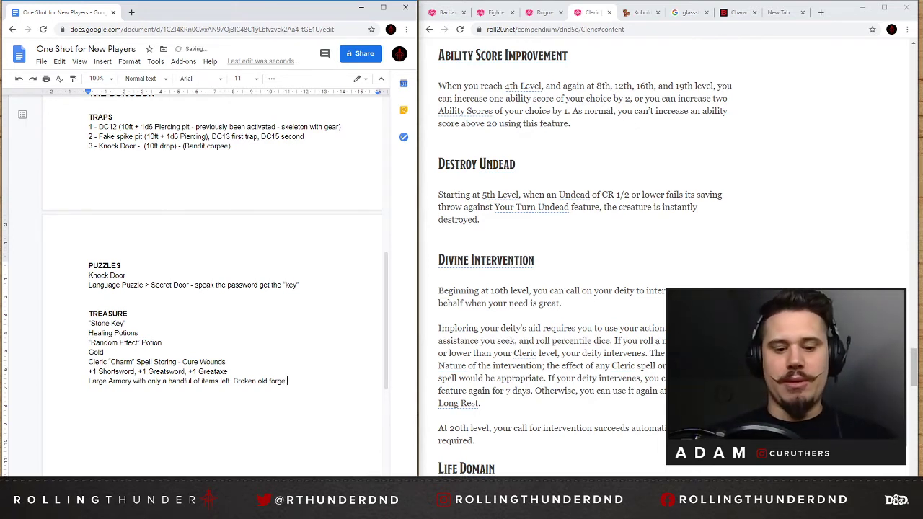
text(sty old tome)
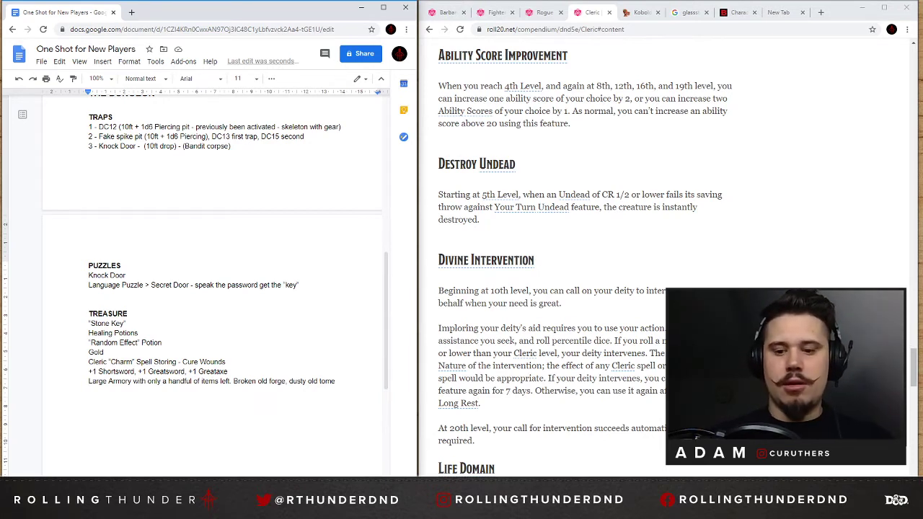
text(+ Stone Key)
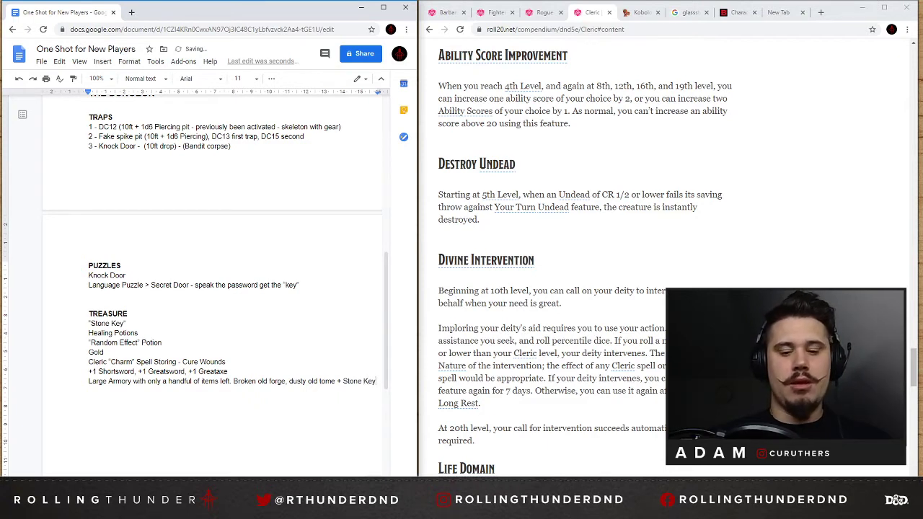
text( on a peda)
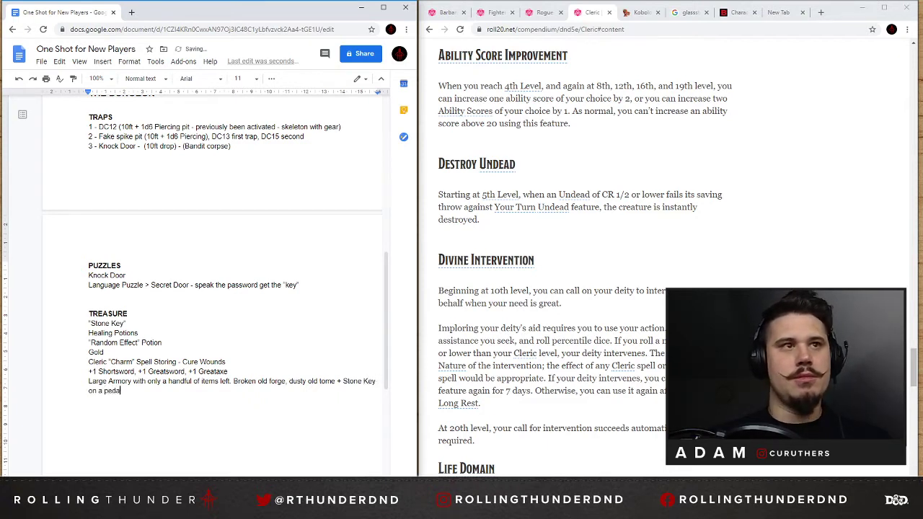
key(BackSpace)
text(estal)
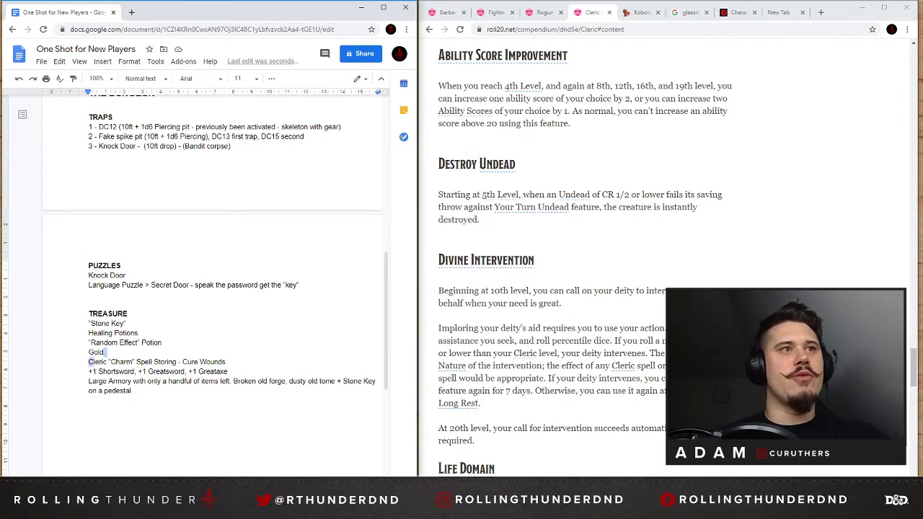
Add two line breaks after the armory description at the end of the TREASURE list.
drag(88, 362, 225, 362)
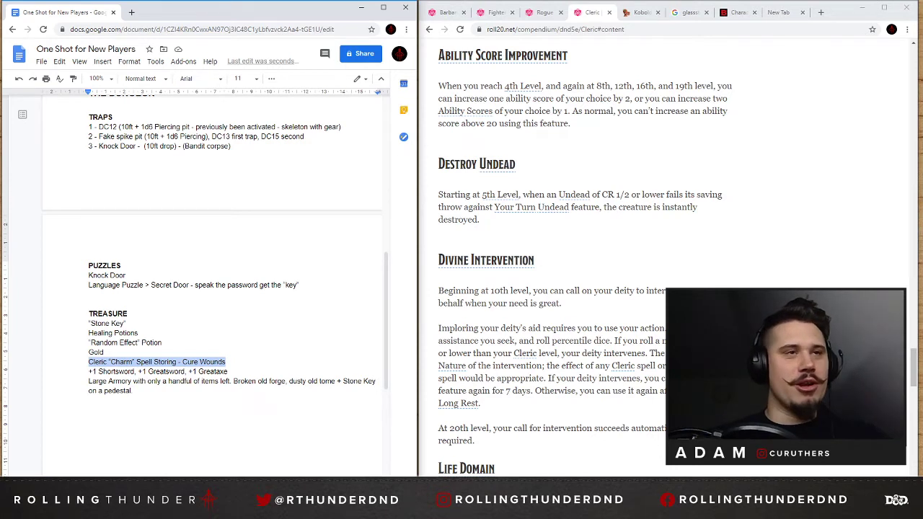
click(226, 362)
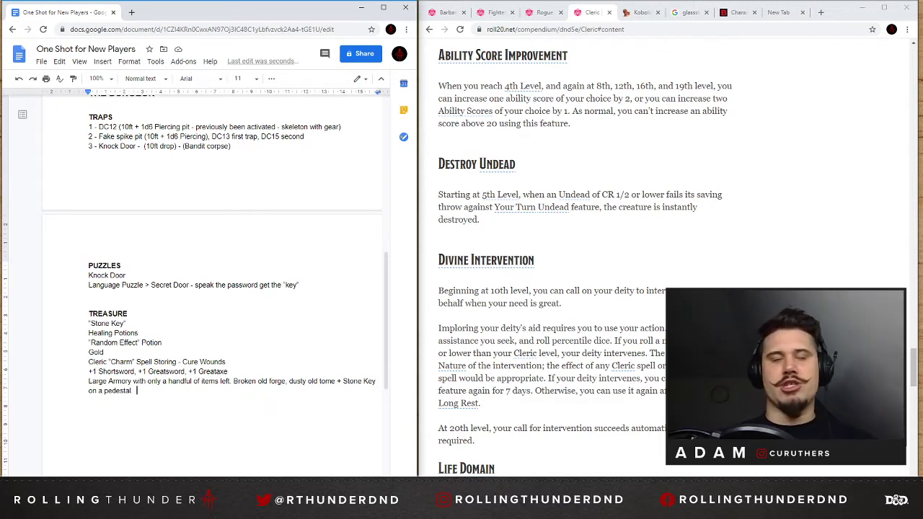
key(Return)
key(Return)
scroll(217, 289, up, 6)
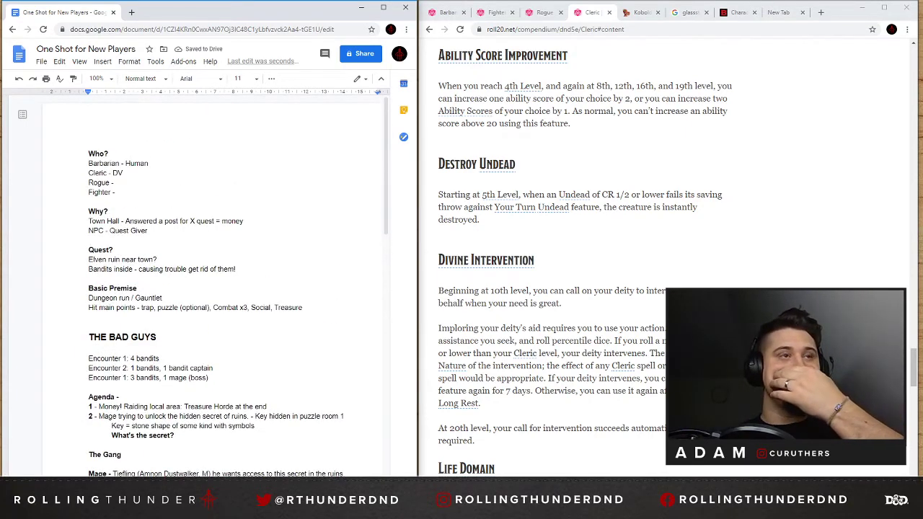
Search the web for "sword coast map" in a new tab and show the image results.
click(131, 12)
text(sword)
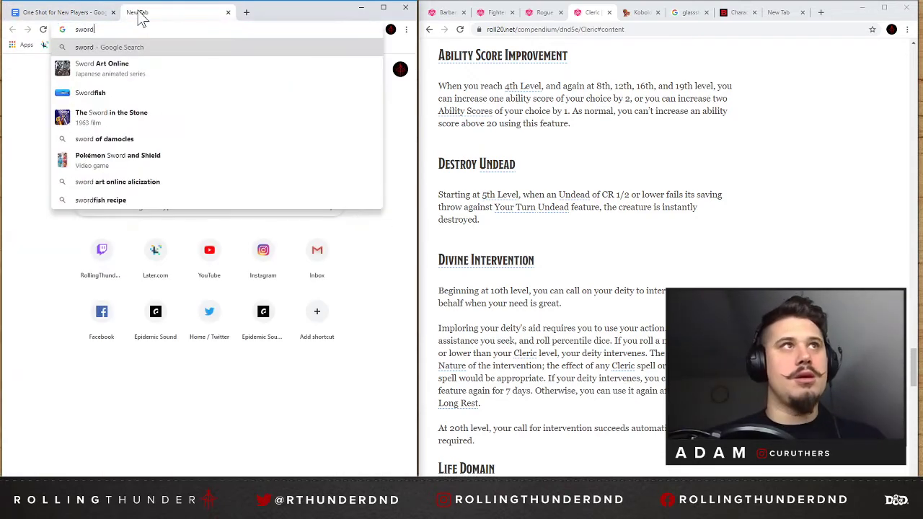
text( cot)
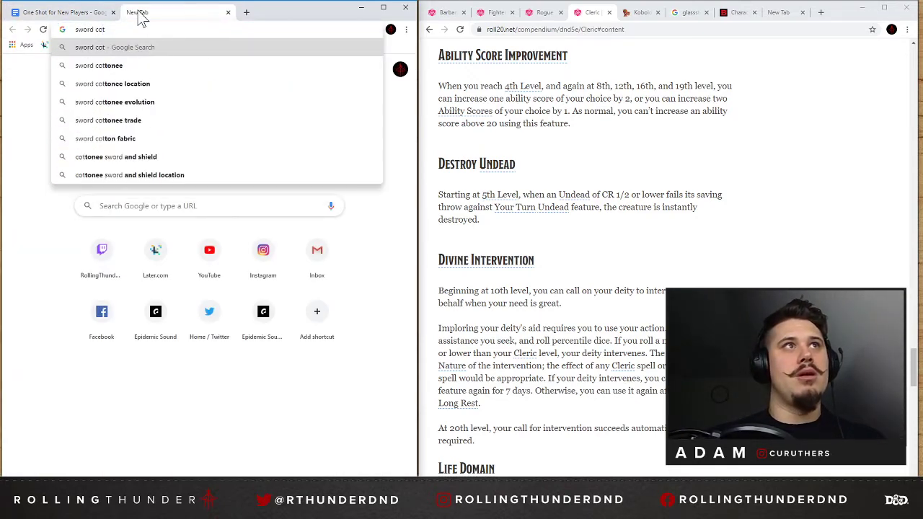
text(ast map)
key(Return)
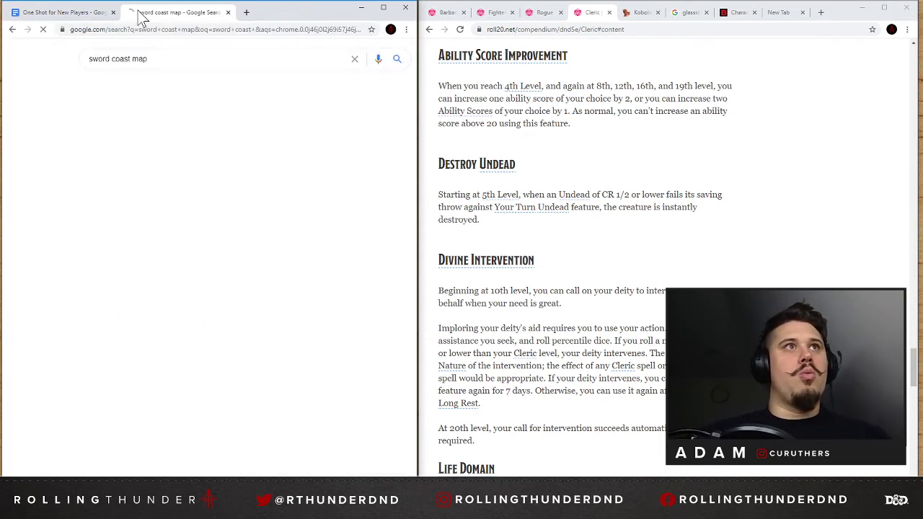
click(135, 199)
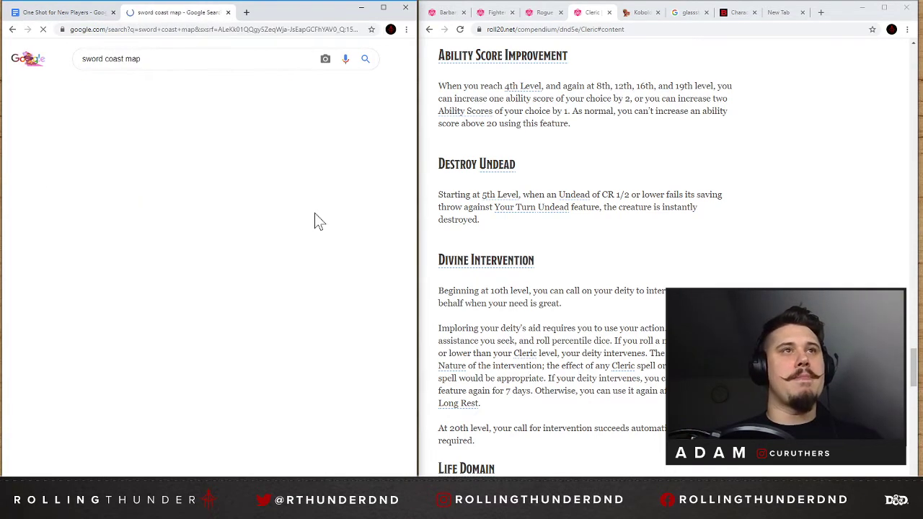
Open the Map of Faerûn article from the image results and load its high-resolution Sword Coast map.
click(71, 203)
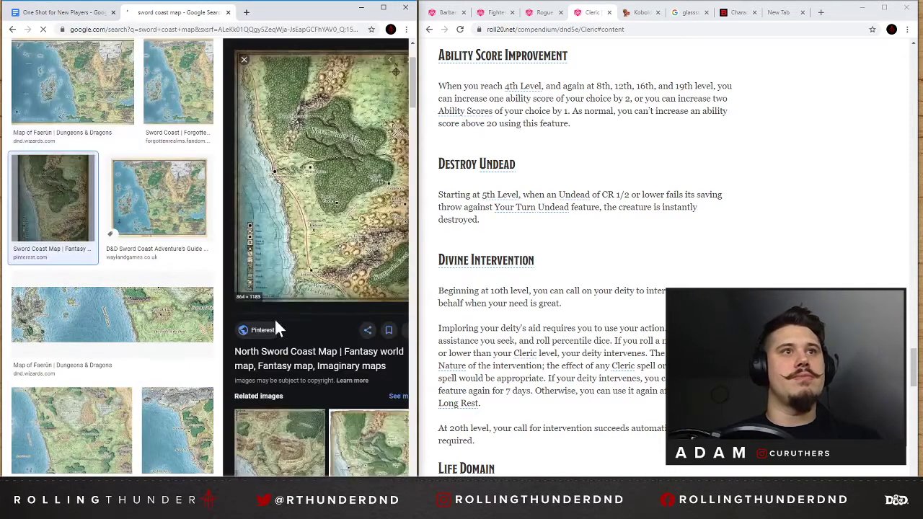
click(76, 101)
click(312, 220)
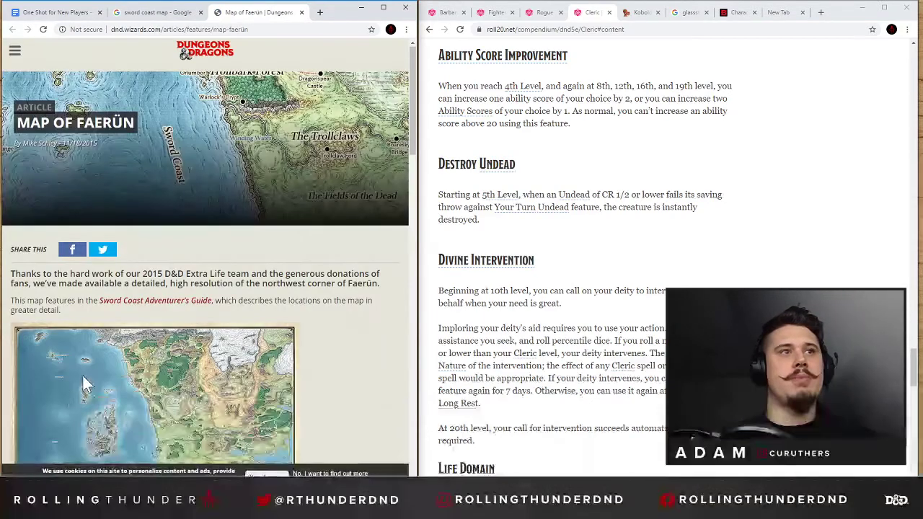
scroll(83, 375, down, 4)
scroll(173, 267, up, 1)
click(59, 295)
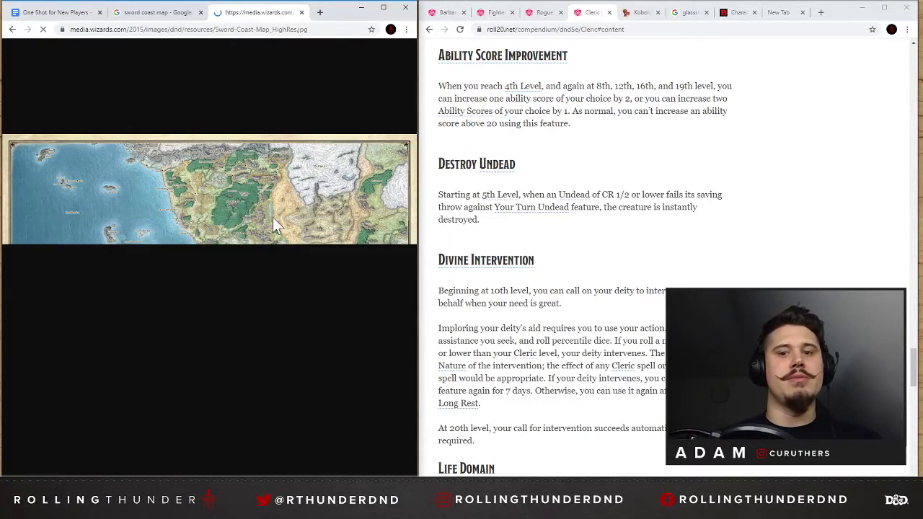
Enlarge the browser window across the screen and show the Sword Coast map zoomed out.
click(325, 222)
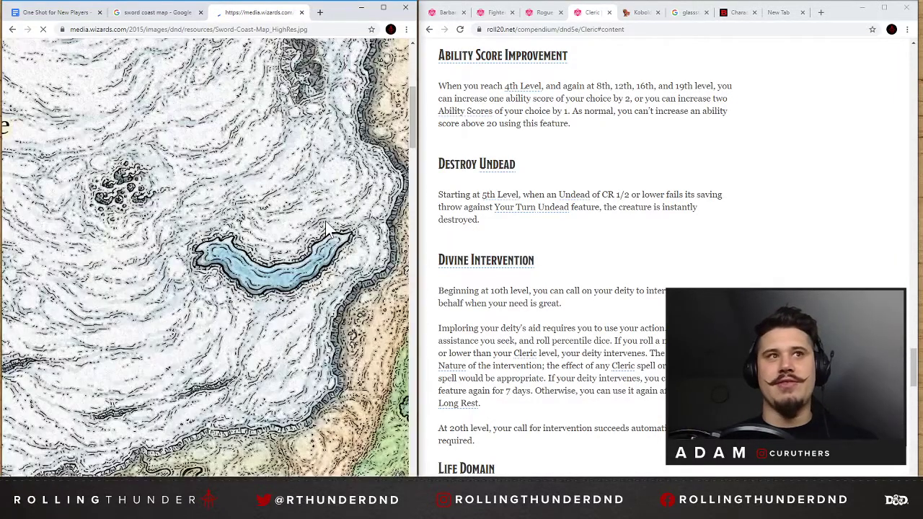
scroll(245, 238, down, 5)
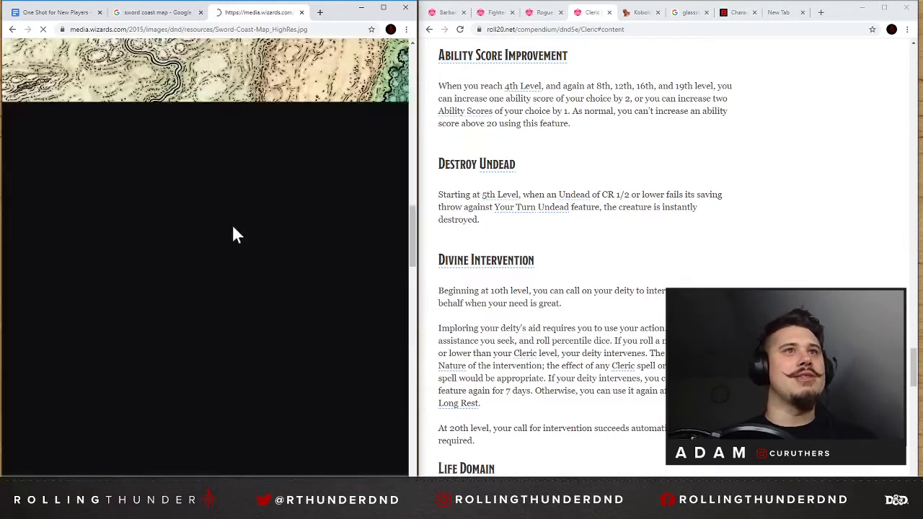
drag(412, 241, 914, 231)
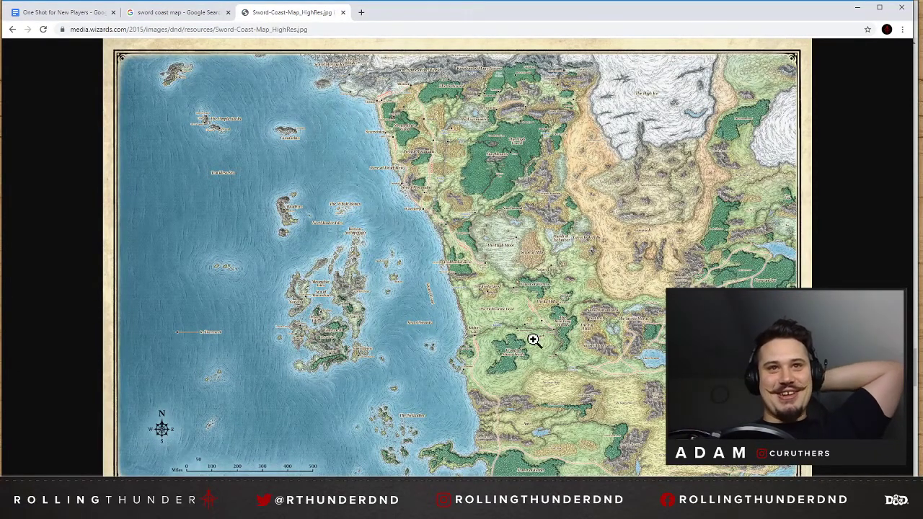
Show the Sword Coast map at full size and examine the inland regions from the Wood of Sharp Teeth north to the Lurkwood.
click(467, 314)
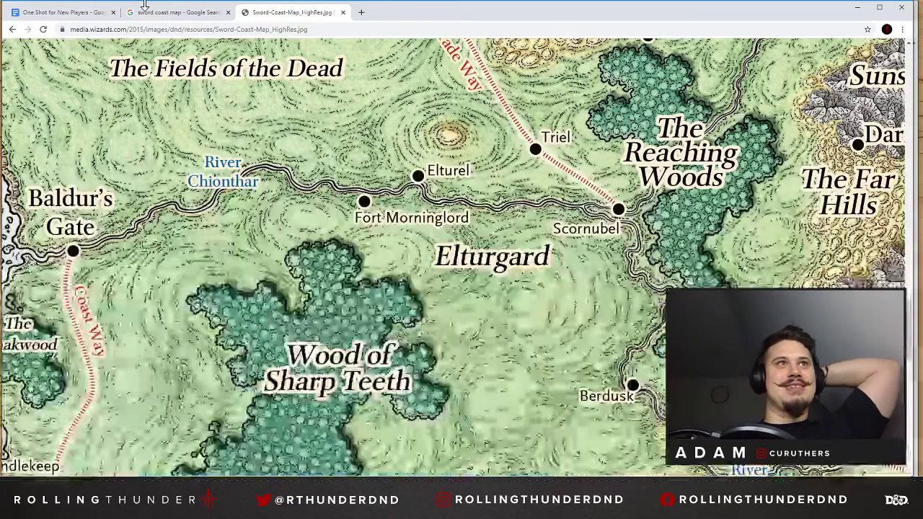
scroll(358, 215, down, 4)
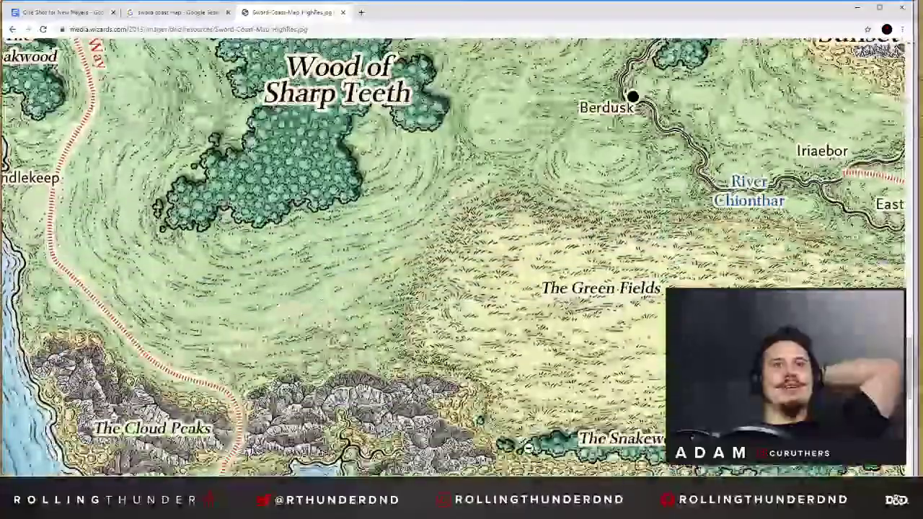
drag(434, 492, 395, 492)
scroll(366, 247, up, 9)
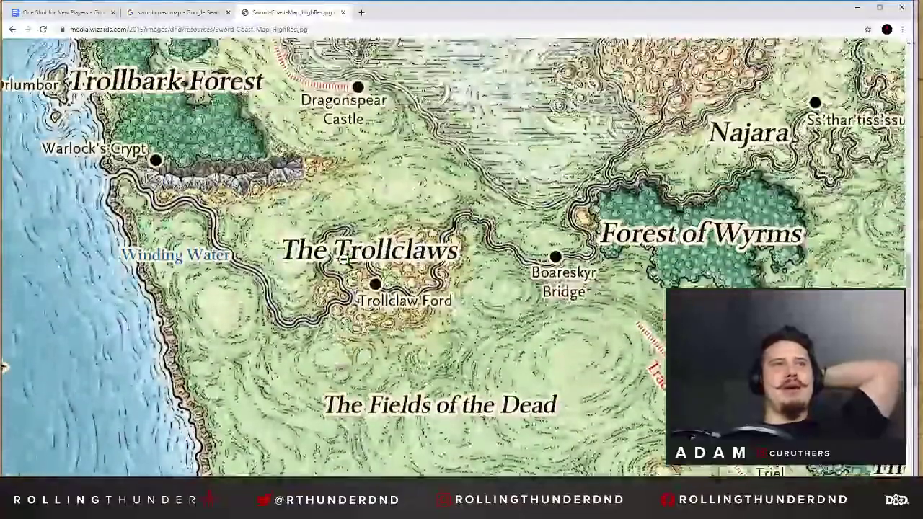
scroll(344, 260, up, 1)
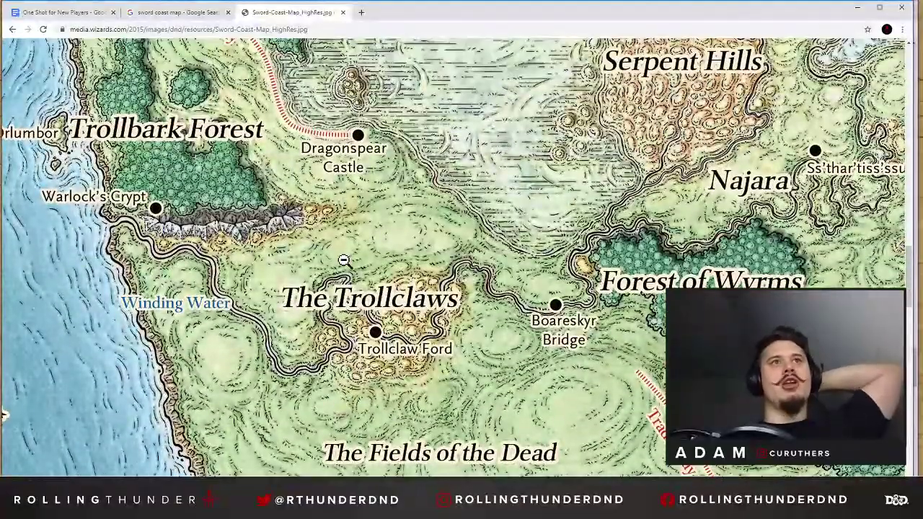
scroll(344, 260, up, 1)
scroll(344, 261, up, 1)
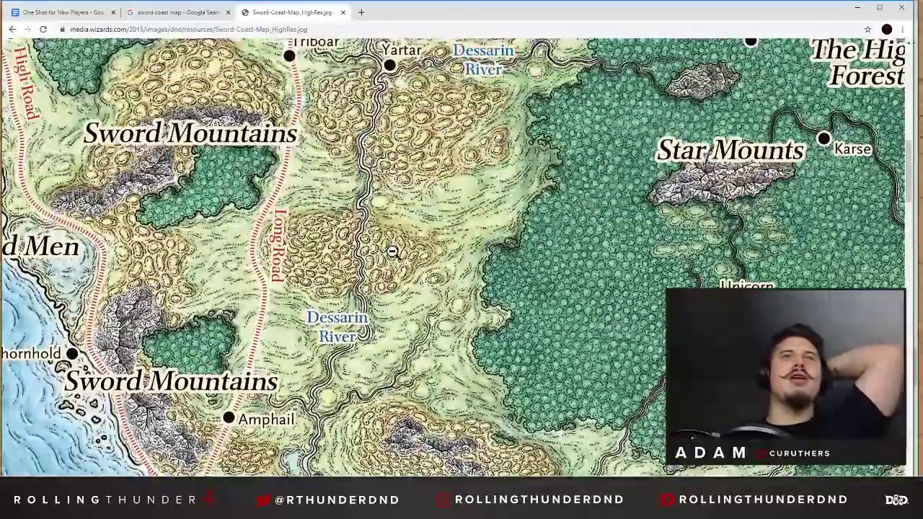
scroll(390, 251, up, 3)
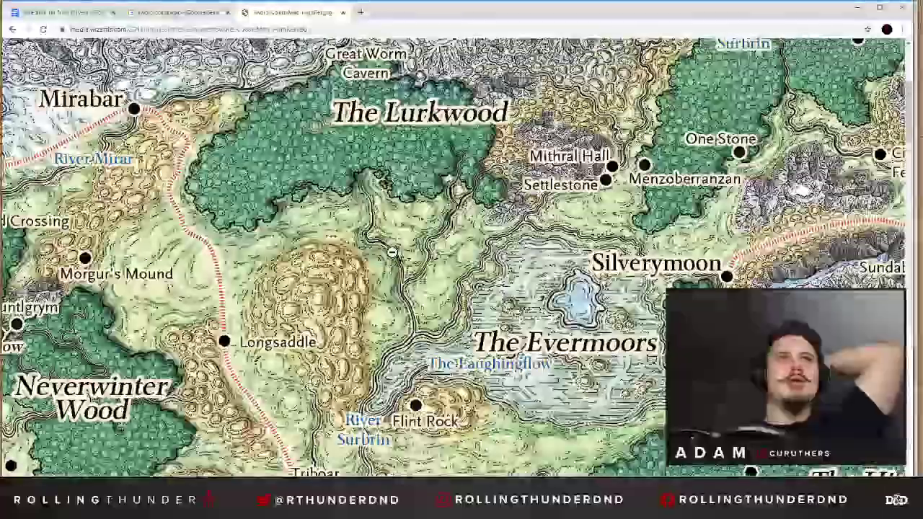
scroll(390, 251, down, 2)
scroll(391, 251, up, 3)
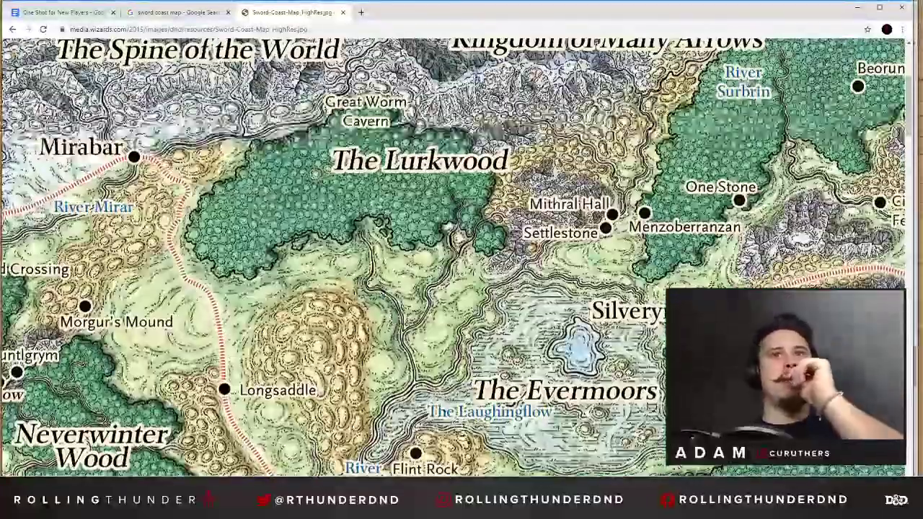
Examine the coastline on the map from Luskan south past Waterdeep to Baldur's Gate and Candlekeep.
scroll(391, 252, left, 7)
scroll(391, 252, right, 3)
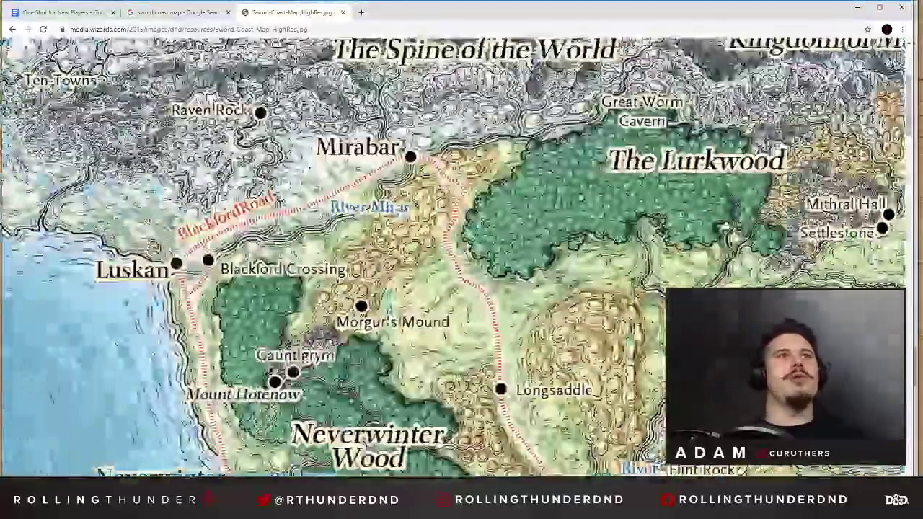
scroll(395, 222, down, 18)
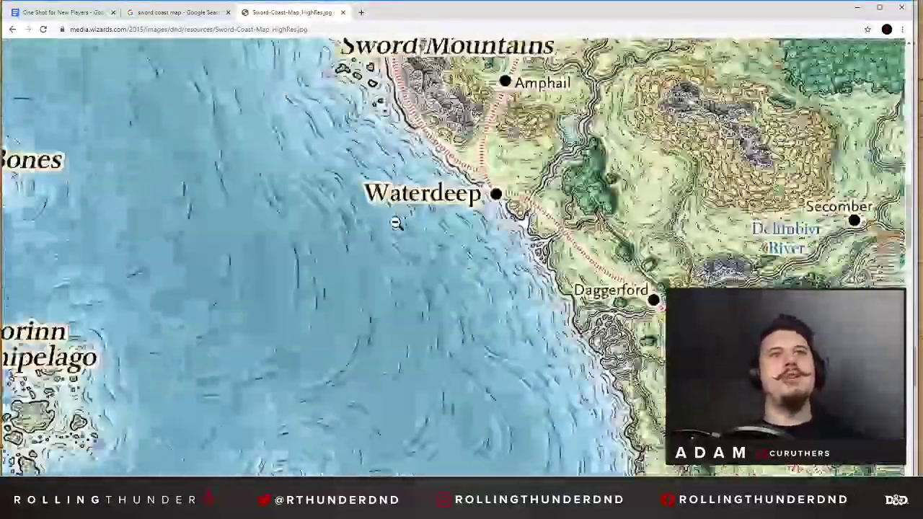
scroll(423, 228, up, 3)
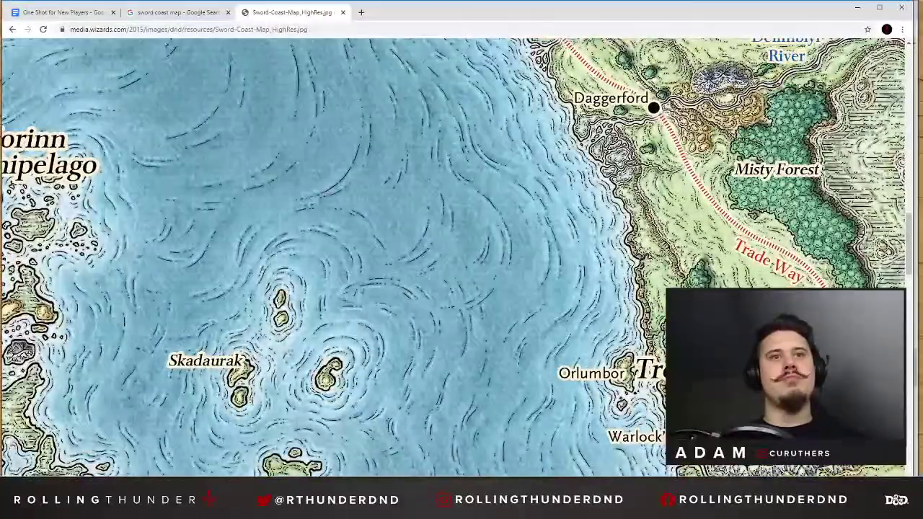
scroll(422, 227, right, 6)
scroll(422, 228, up, 2)
scroll(422, 228, left, 1)
scroll(423, 228, down, 7)
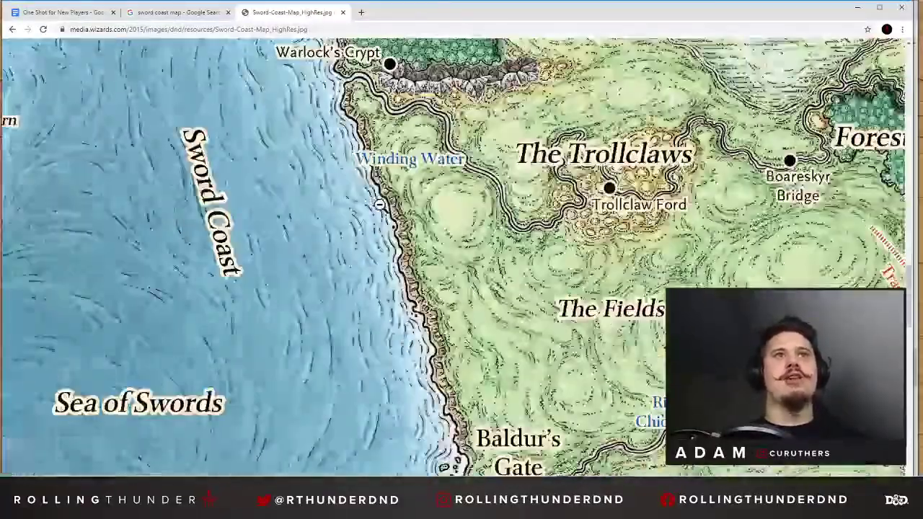
scroll(381, 200, down, 4)
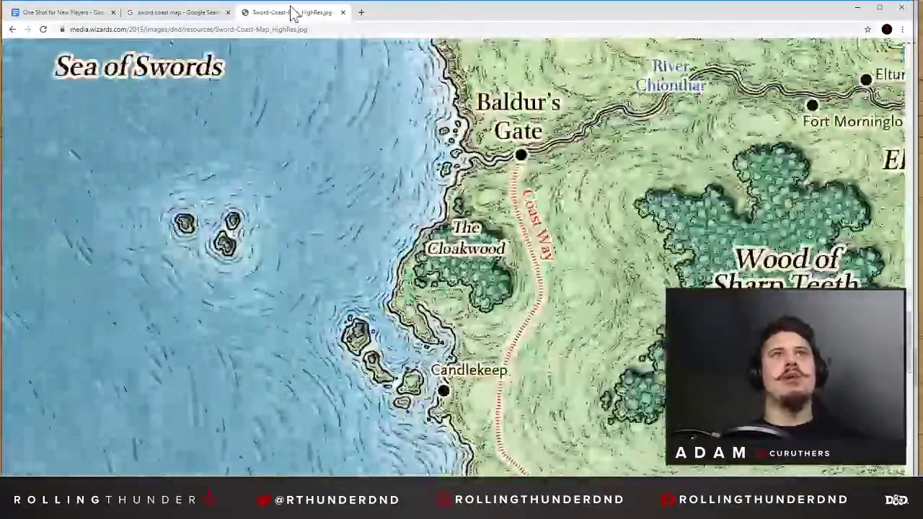
In the One Shot for New Players document, add the line "Small Village outside Baldurs Gate" below the Town Hall line under Why?
click(85, 13)
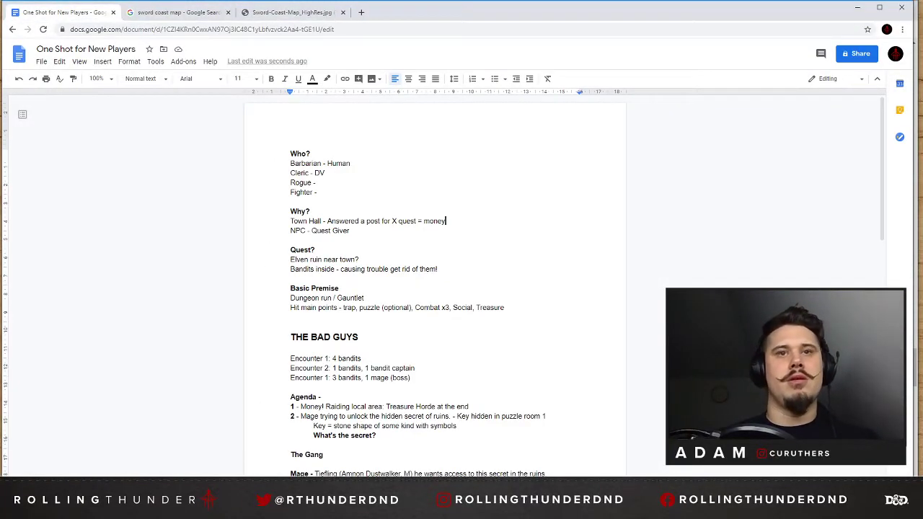
key(Return)
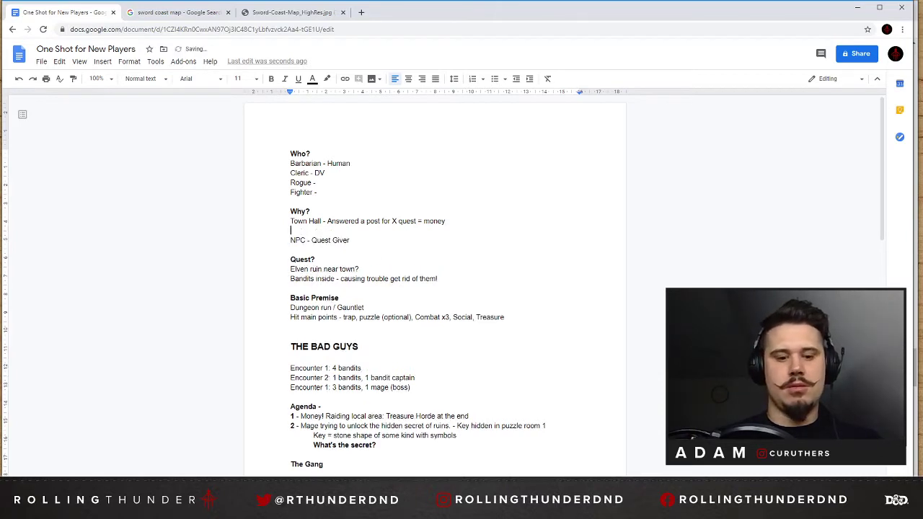
text(Small Village outside Baldurs Gate)
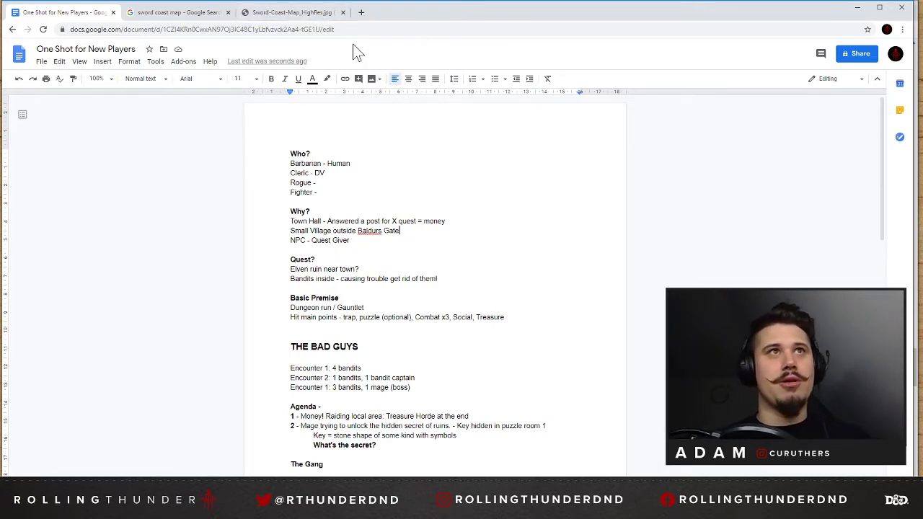
Return to the Sword Coast map and examine the surroundings of Baldur's Gate, from the Cloud Peaks to the Trollclaws.
click(283, 17)
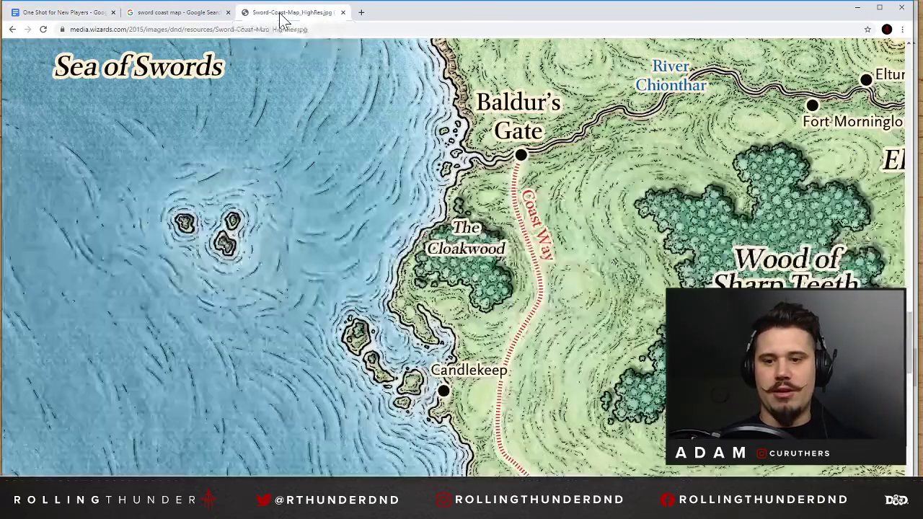
scroll(514, 331, down, 20)
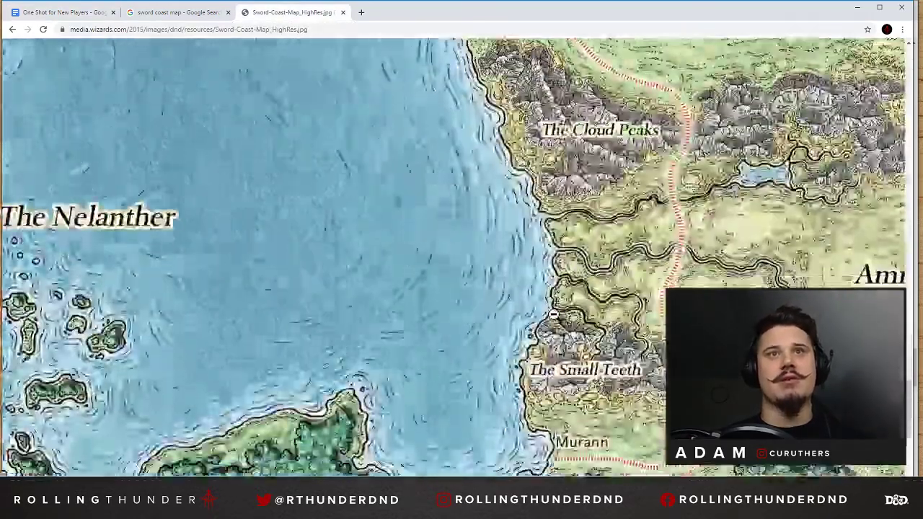
scroll(559, 316, up, 20)
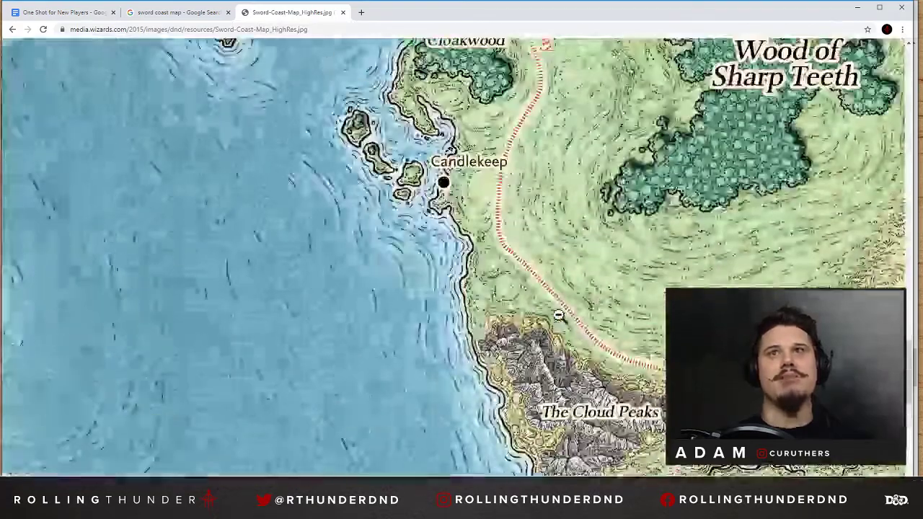
scroll(558, 316, up, 3)
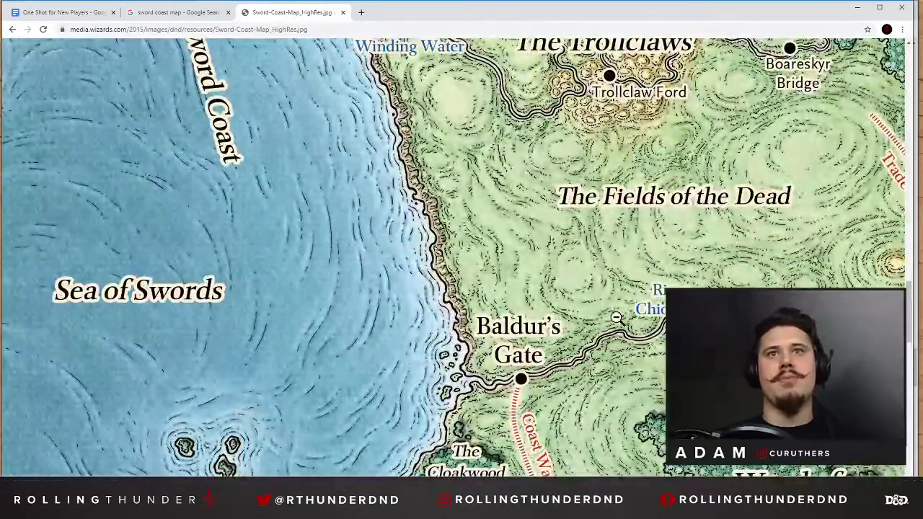
drag(347, 490, 376, 490)
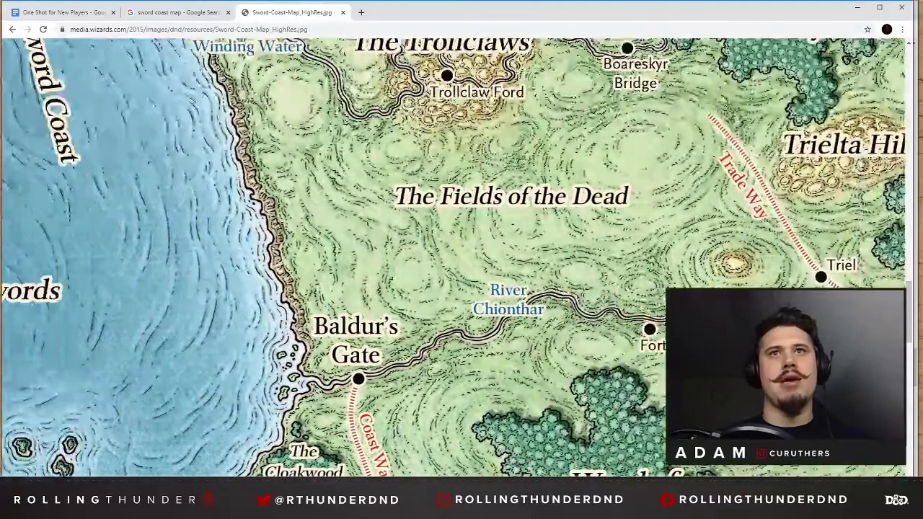
scroll(377, 286, up, 1)
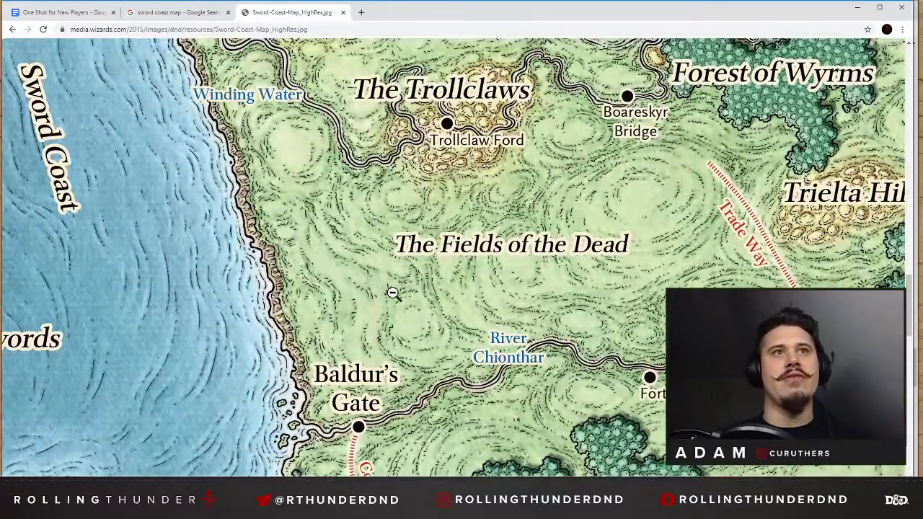
scroll(541, 293, up, 1)
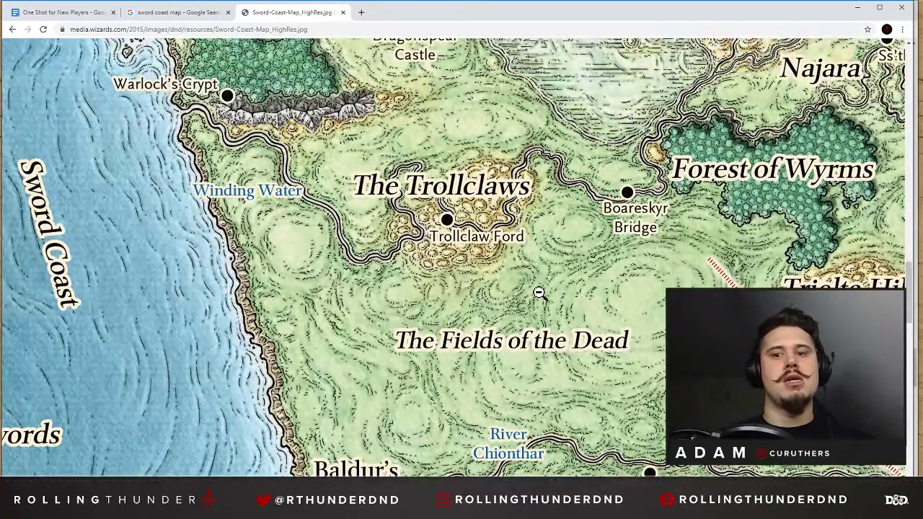
scroll(539, 292, down, 1)
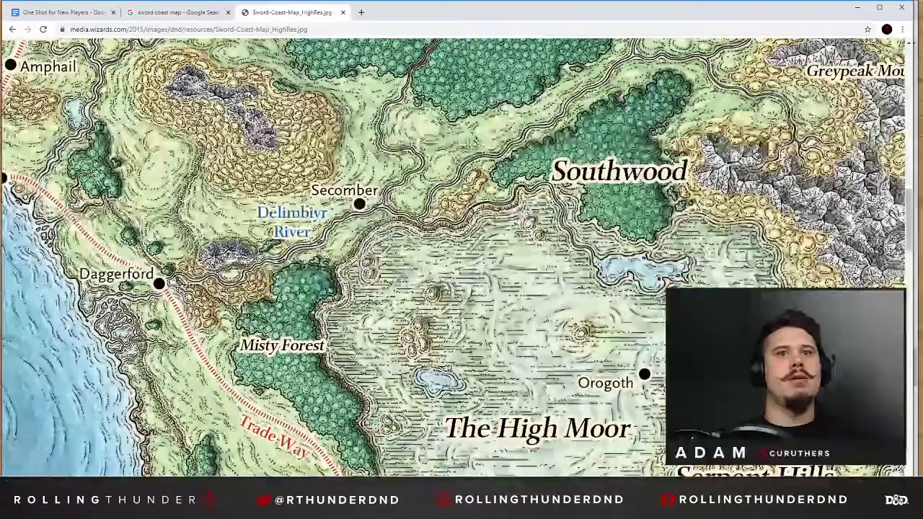
Examine the map's northern coast around Waterdeep, Neverwinter and Luskan, then return to the Baldur's Gate area.
scroll(360, 246, left, 6)
scroll(361, 245, up, 1)
scroll(364, 246, up, 5)
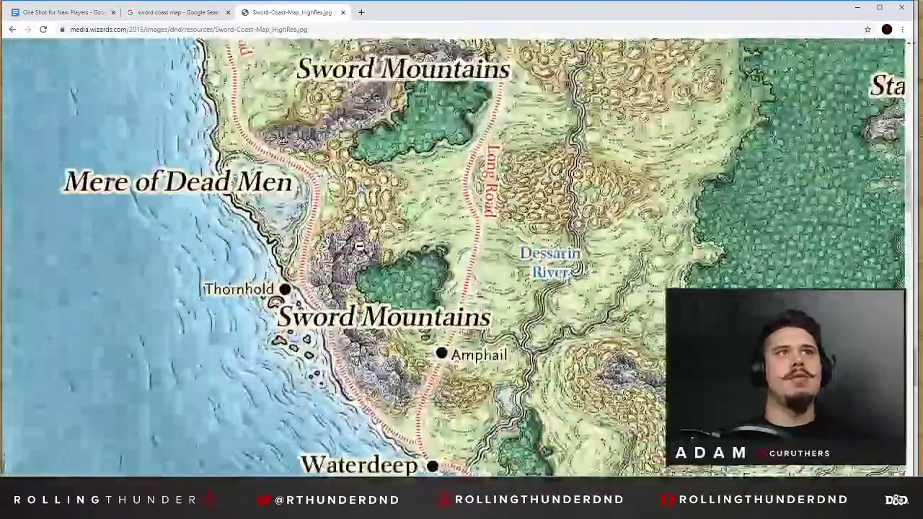
scroll(212, 247, up, 3)
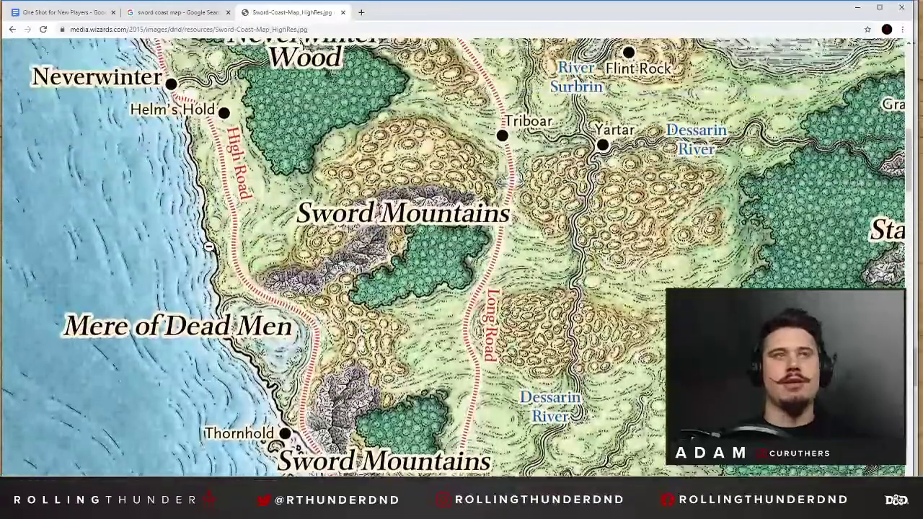
scroll(202, 247, up, 2)
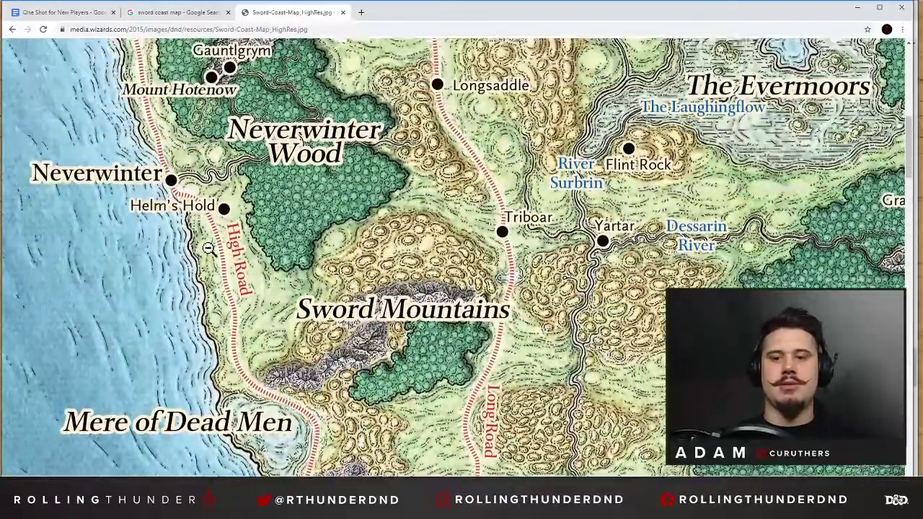
scroll(184, 248, up, 5)
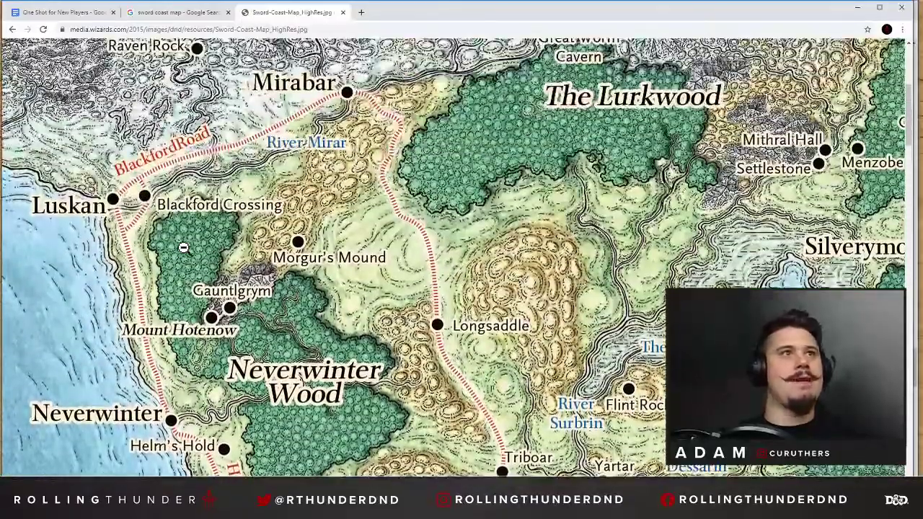
scroll(529, 334, down, 15)
scroll(528, 334, left, 5)
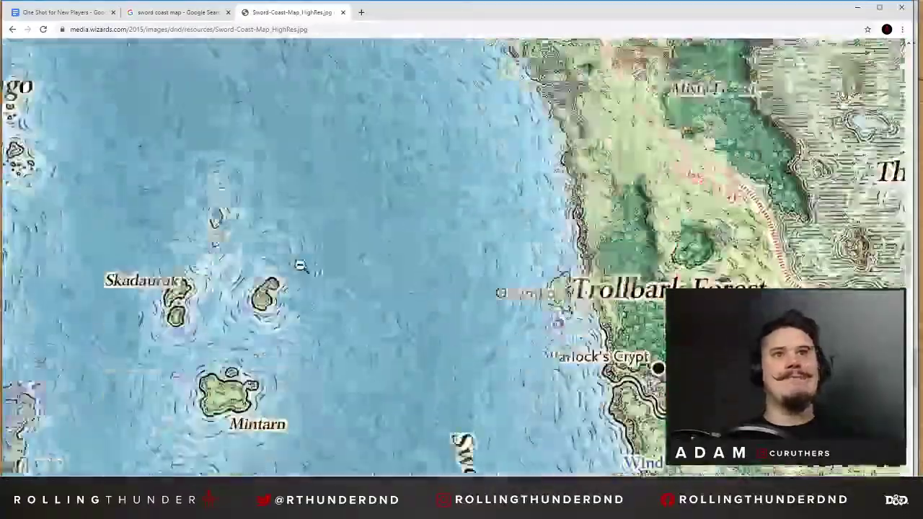
scroll(583, 377, down, 2)
scroll(475, 458, right, 9)
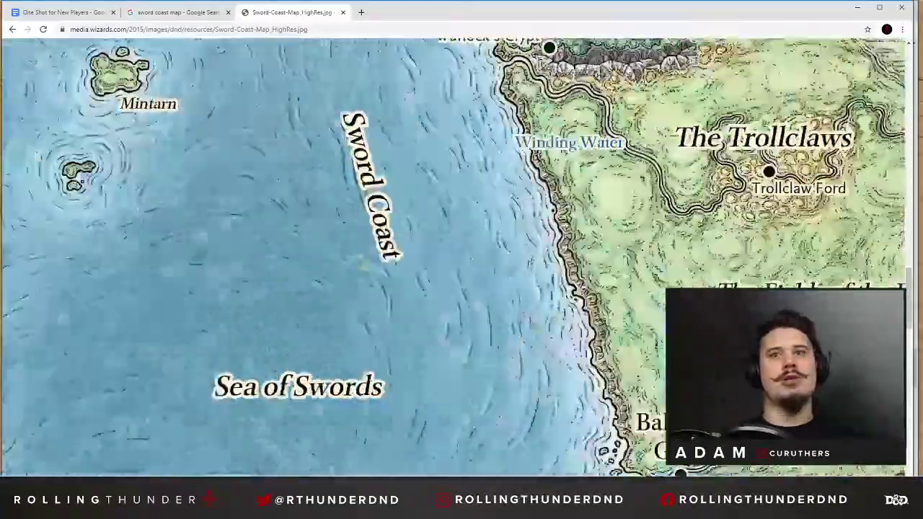
scroll(476, 458, down, 4)
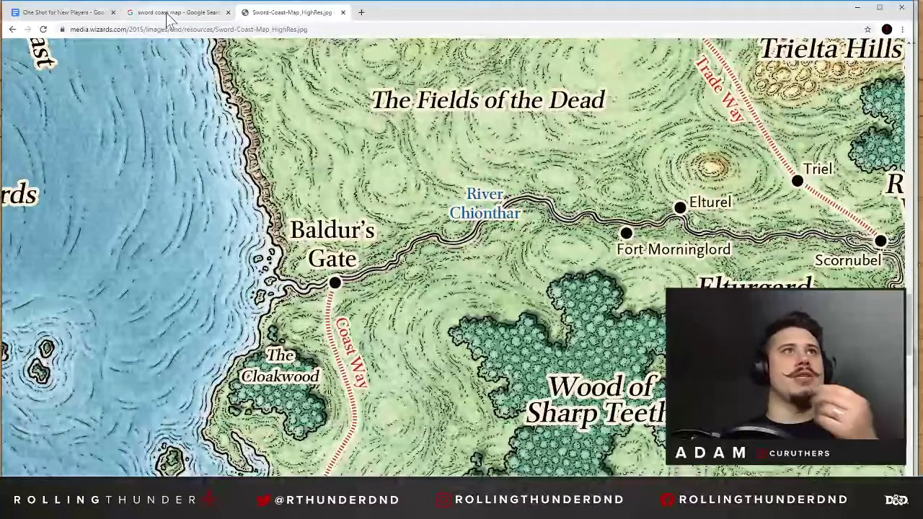
Search the web for "village name generator" in a new tab and open the Town - Name Generator result.
click(108, 14)
click(360, 13)
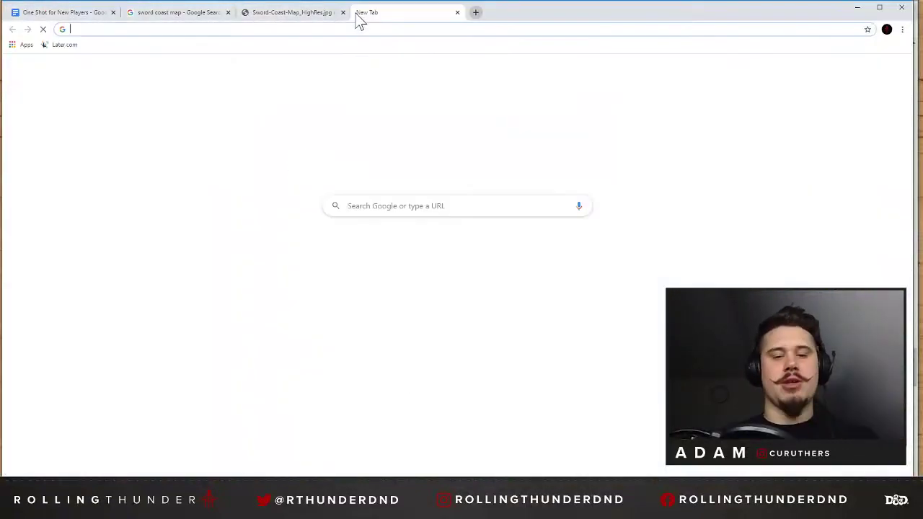
text(village name)
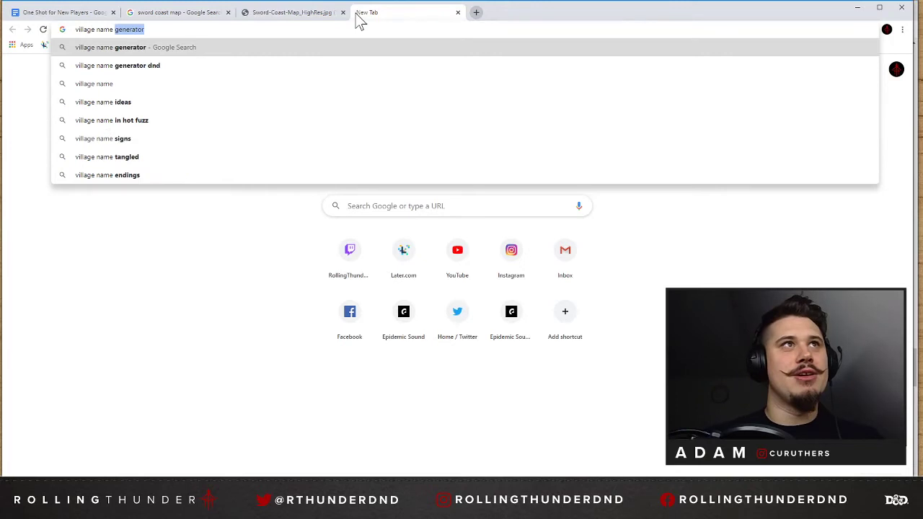
key(Return)
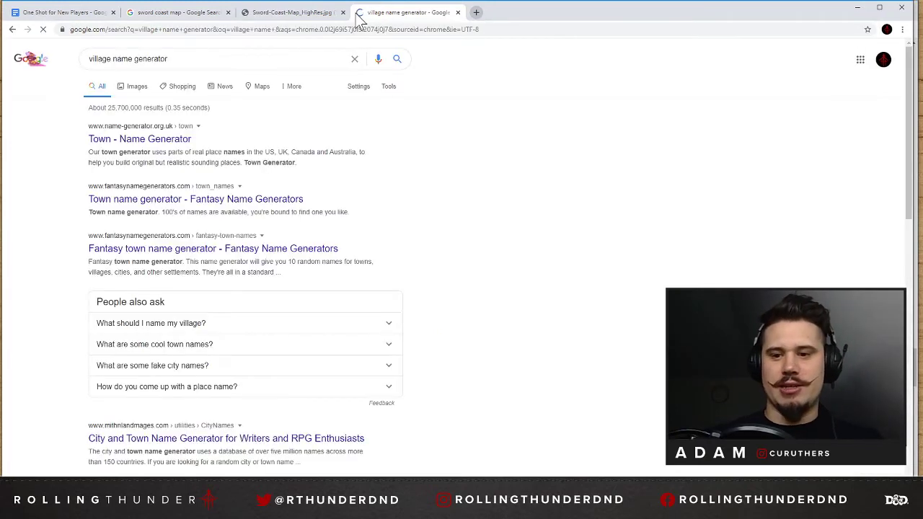
click(154, 139)
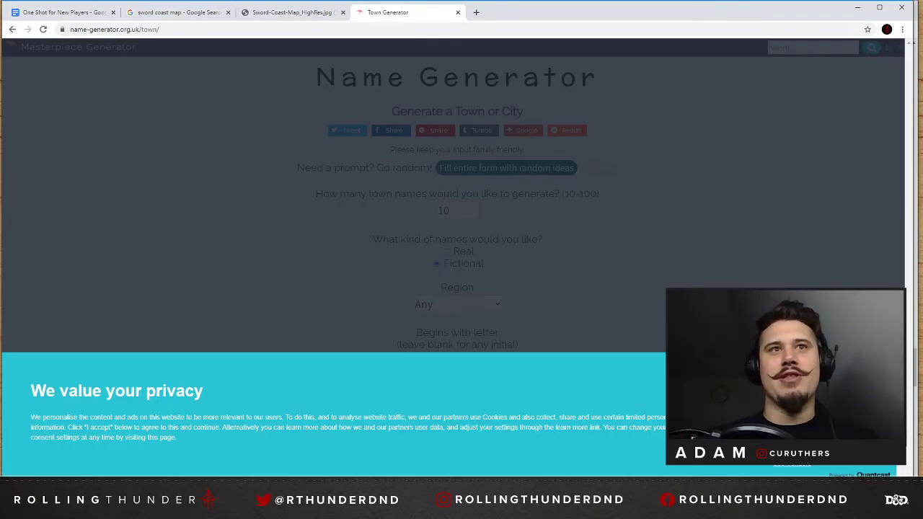
click(791, 426)
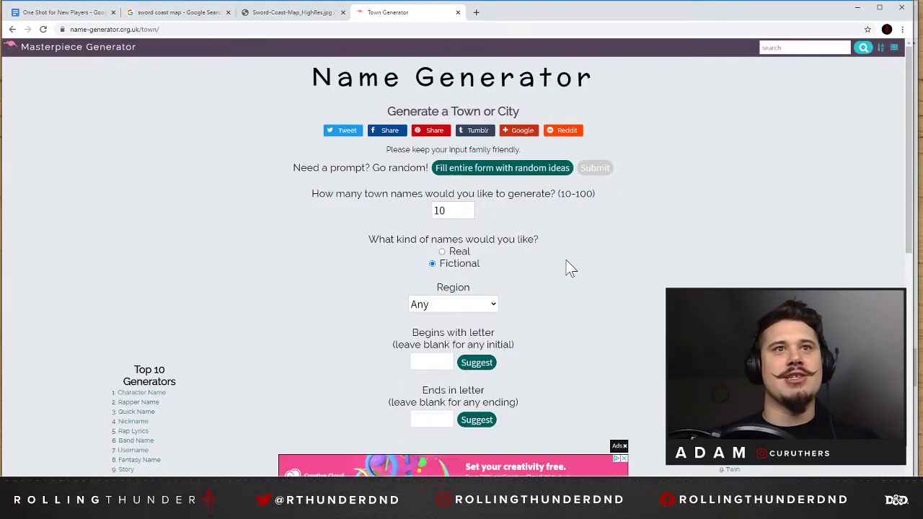
Look over the town generator's form and set the region to United Kingdom, keeping 10 fictional names.
scroll(567, 261, down, 4)
scroll(575, 256, down, 3)
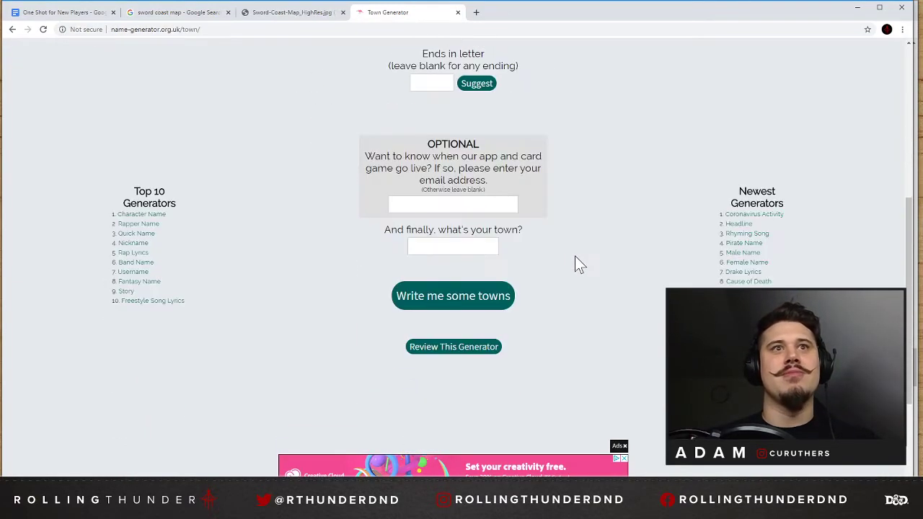
scroll(568, 224, up, 2)
scroll(569, 225, up, 1)
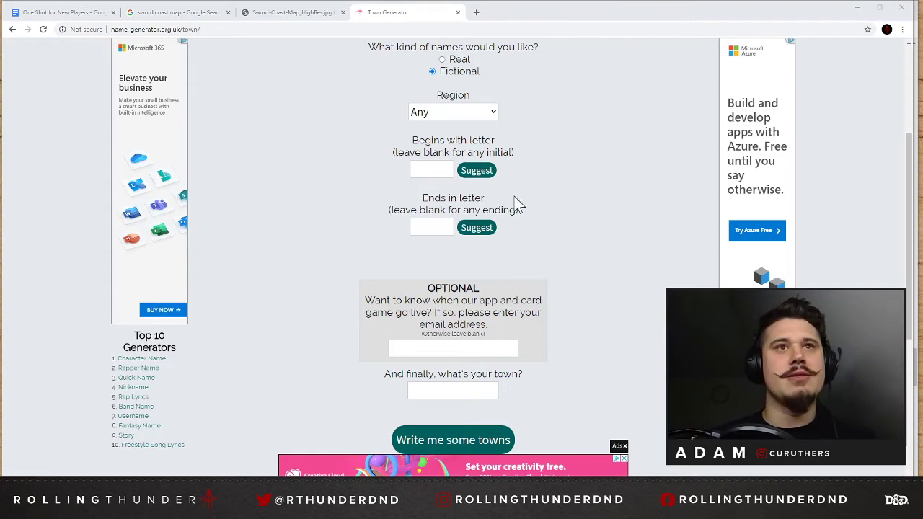
scroll(574, 216, up, 1)
scroll(573, 211, up, 1)
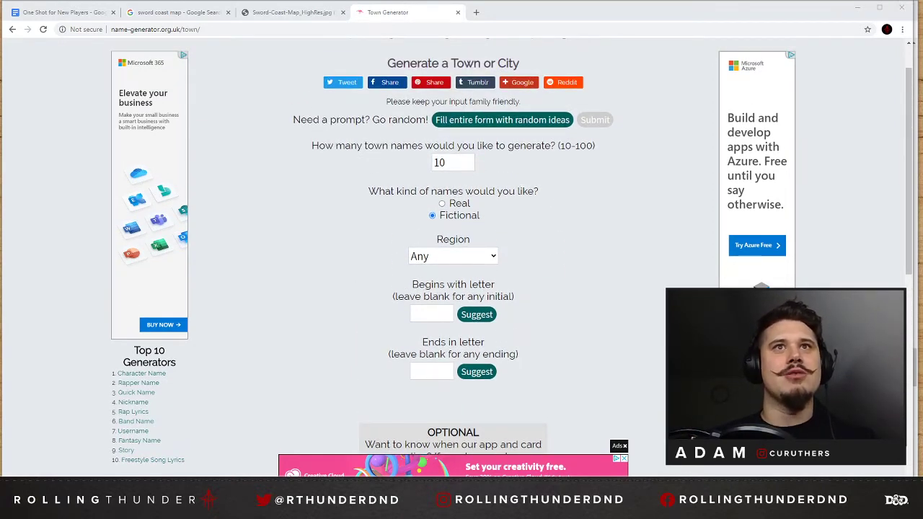
click(454, 162)
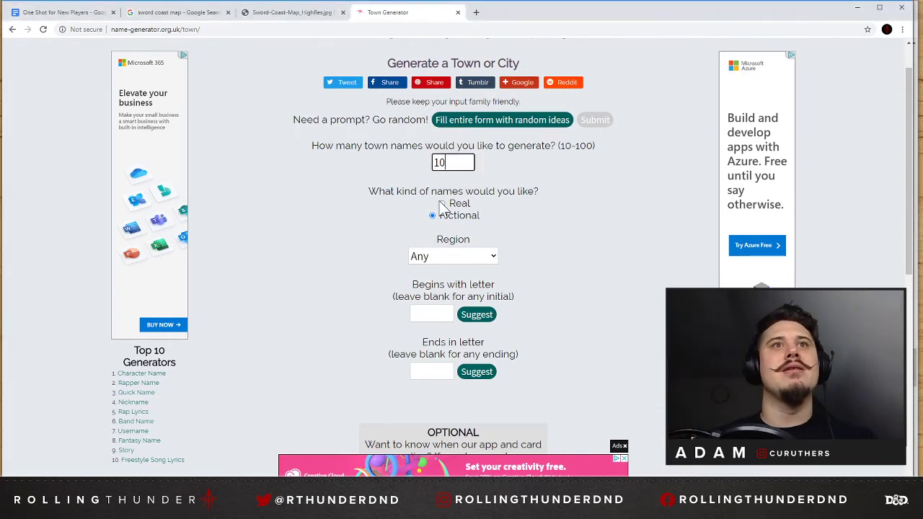
click(436, 257)
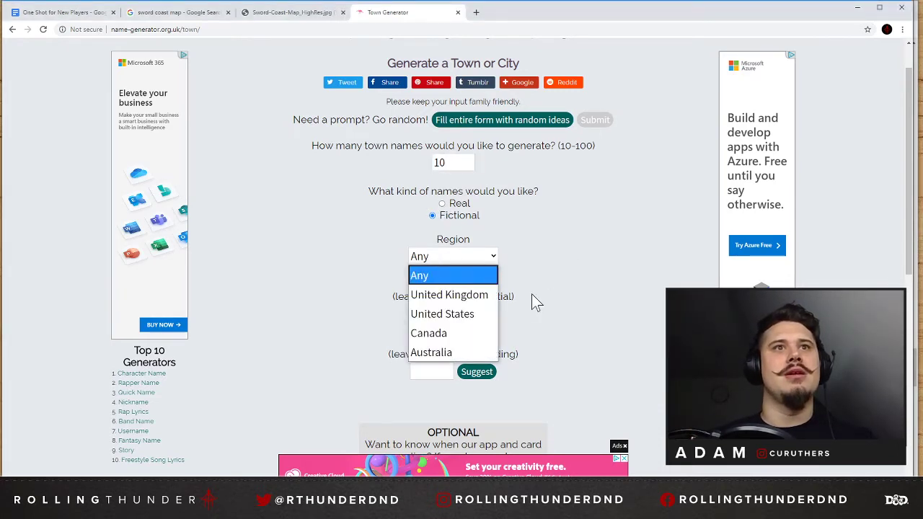
click(448, 296)
scroll(515, 288, down, 1)
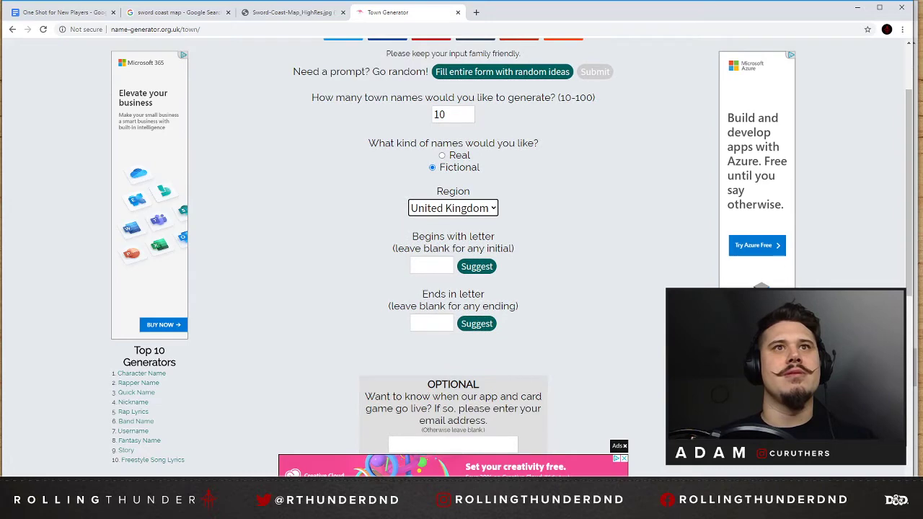
Try A as the beginning letter, clear both letter fields, and generate the list of towns.
click(431, 266)
text(A)
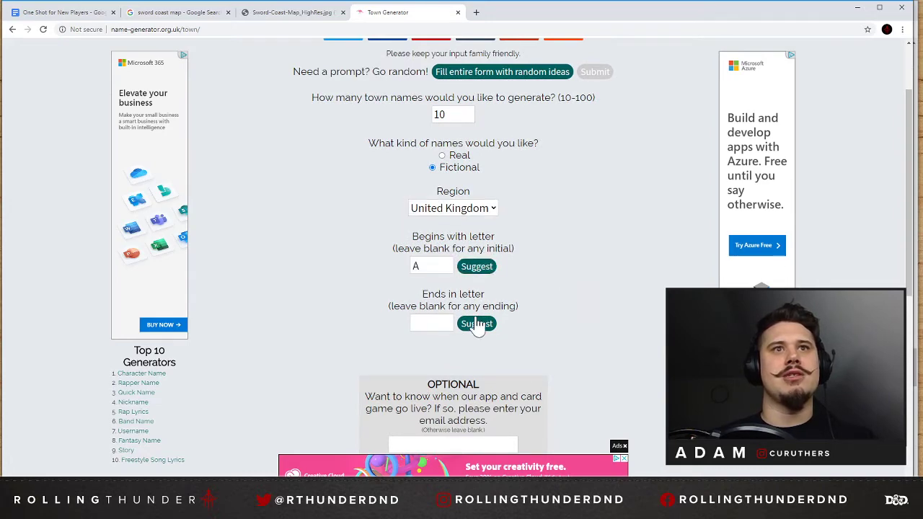
click(476, 321)
click(468, 265)
click(416, 268)
scroll(609, 275, down, 5)
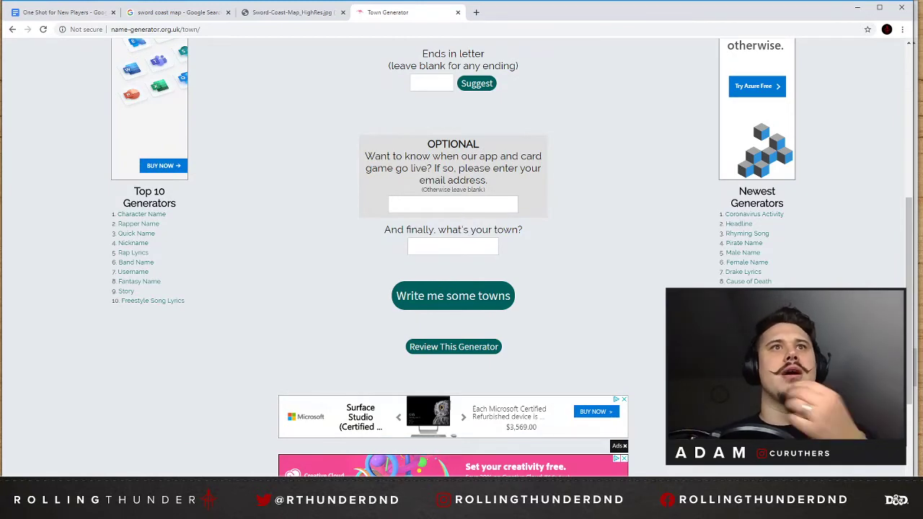
click(460, 295)
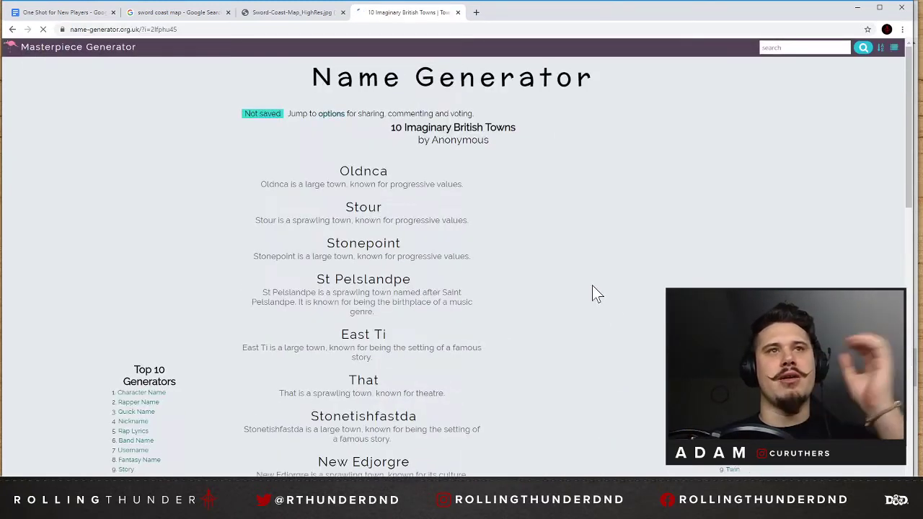
Read through the generated British town names and discard the list.
scroll(527, 245, down, 1)
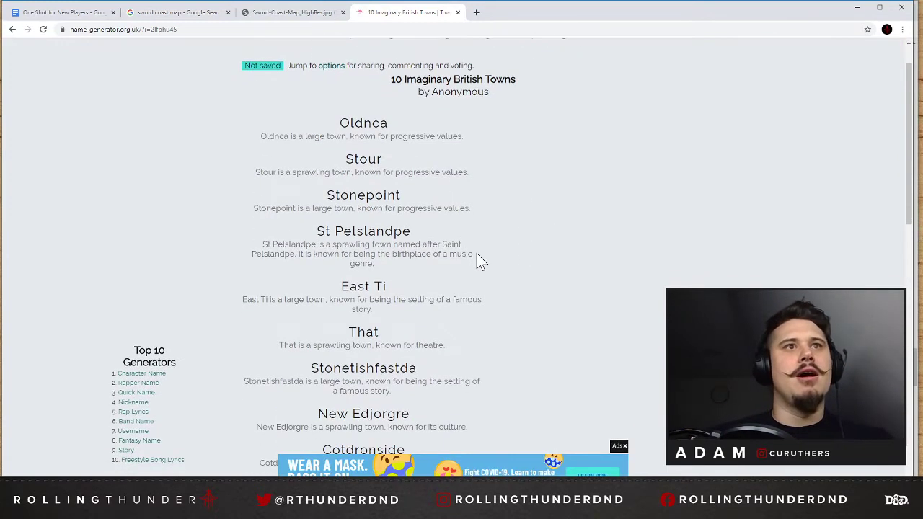
scroll(520, 297, down, 1)
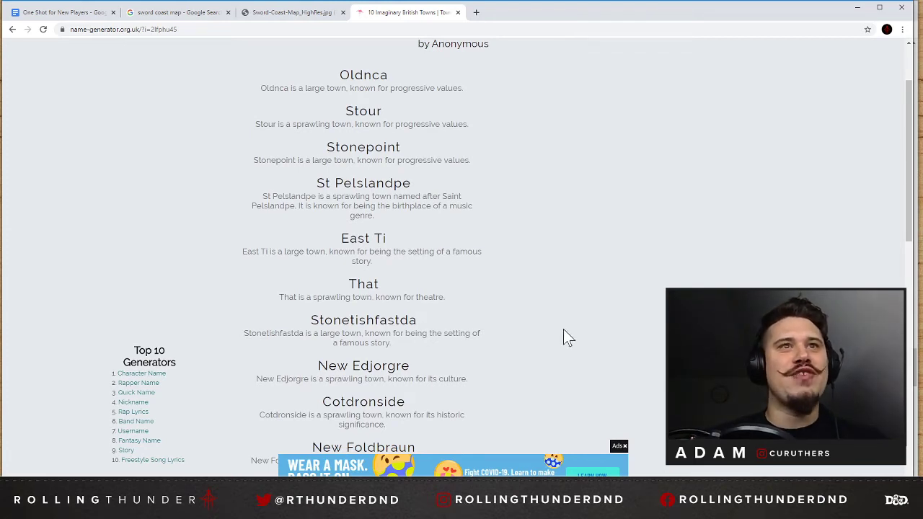
scroll(566, 332, down, 2)
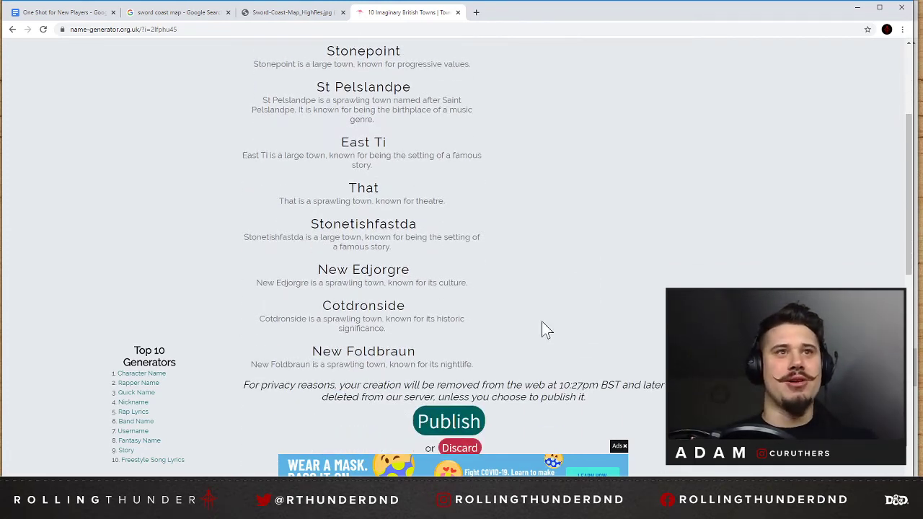
scroll(503, 353, down, 2)
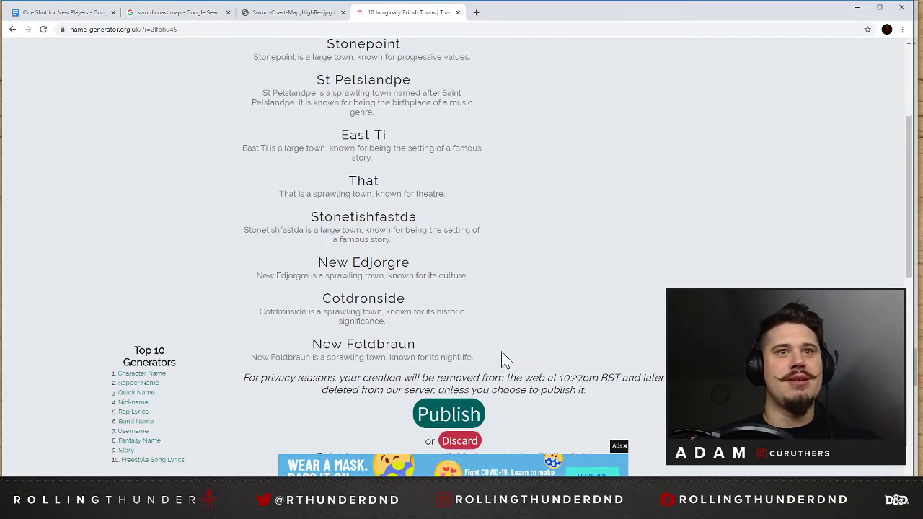
click(456, 350)
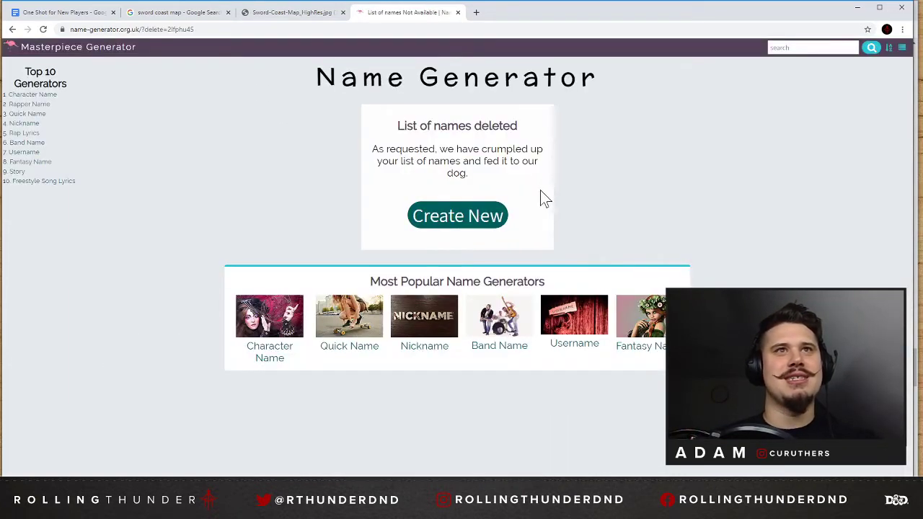
Return to the town generator form and generate a new list of 10 fictional United Kingdom towns.
click(467, 222)
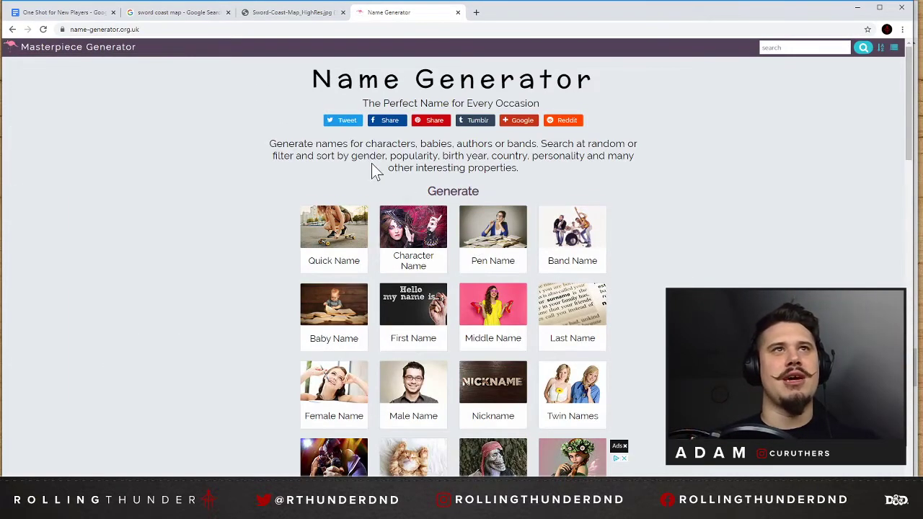
click(12, 29)
click(12, 30)
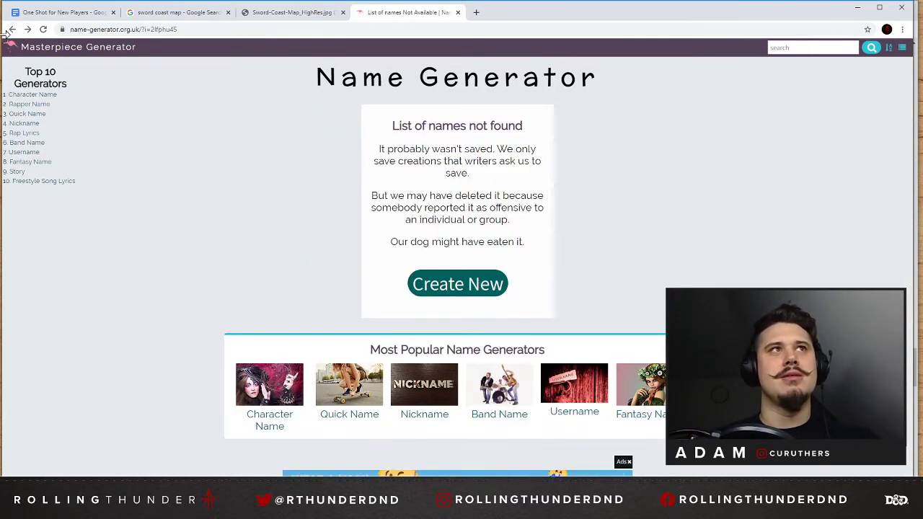
click(13, 30)
scroll(325, 334, down, 3)
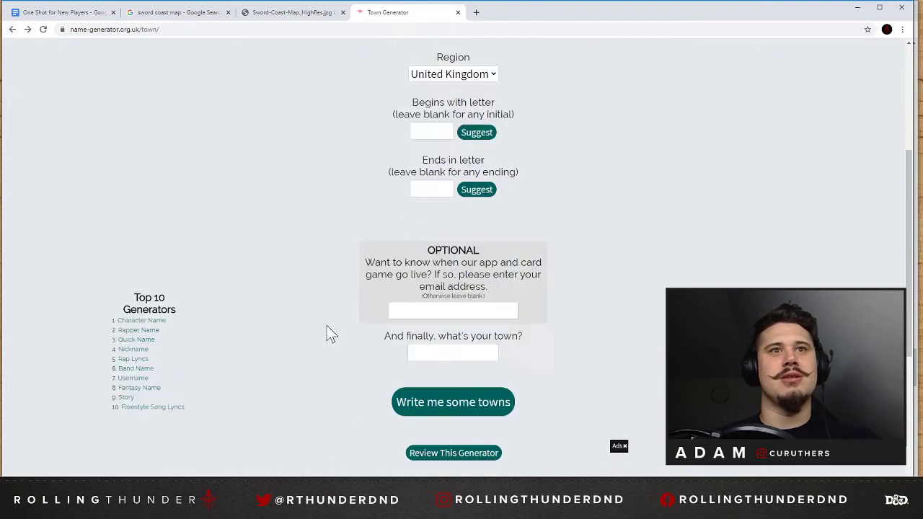
click(481, 279)
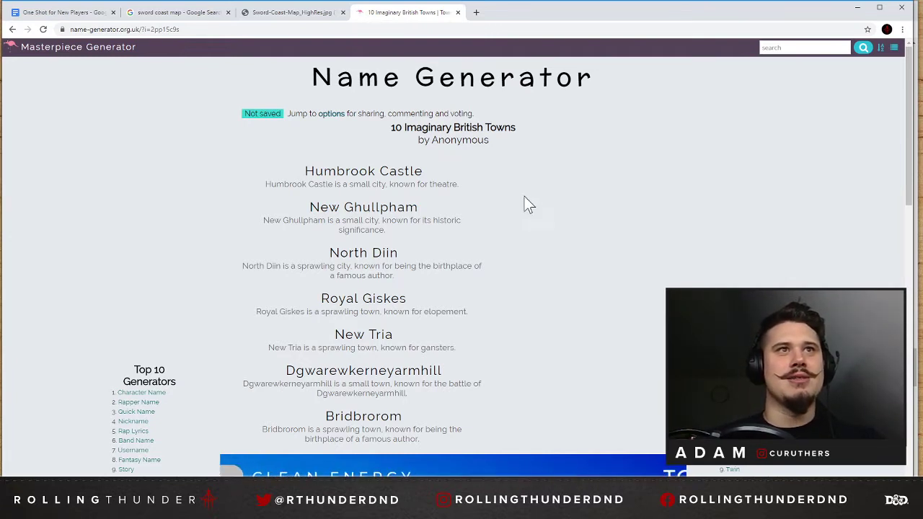
Read the new town list, highlighting Dgwarewkerneyarmhill and Bridtensland Under Scarmidd, and go back to the town generator form.
scroll(531, 211, down, 2)
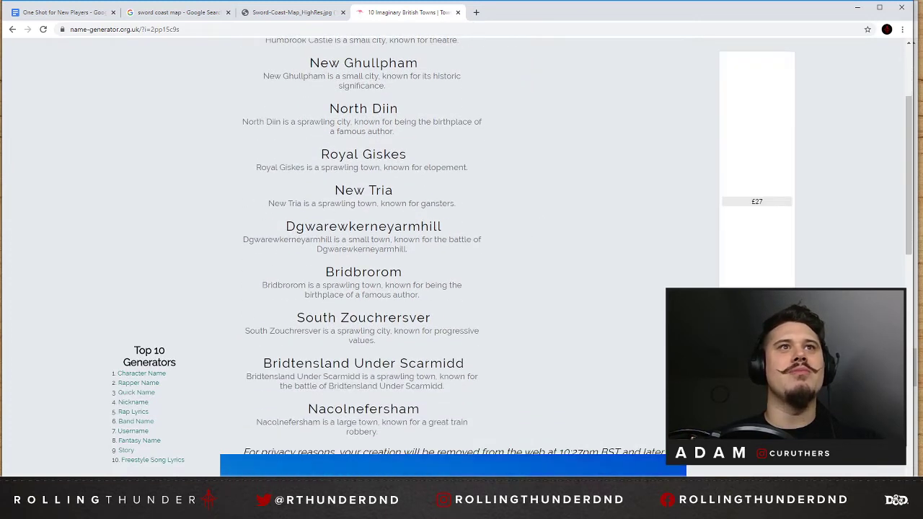
double_click(363, 226)
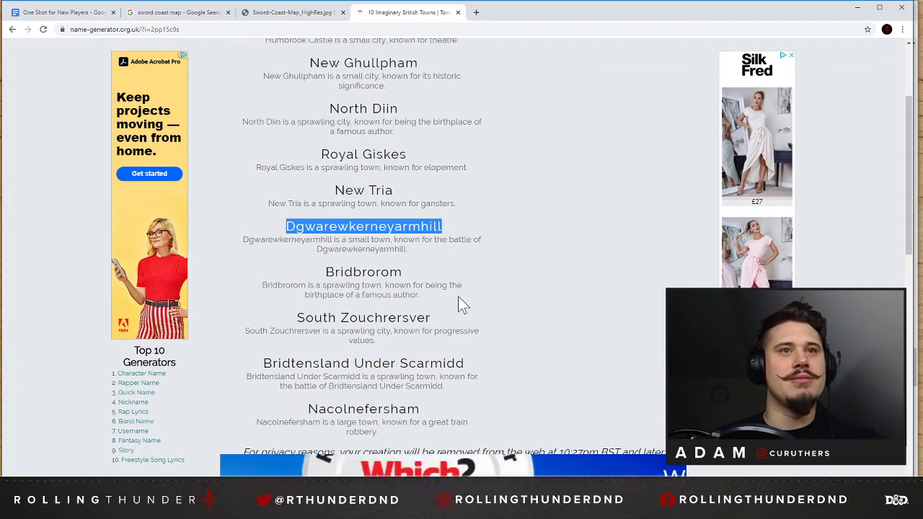
drag(468, 368, 274, 363)
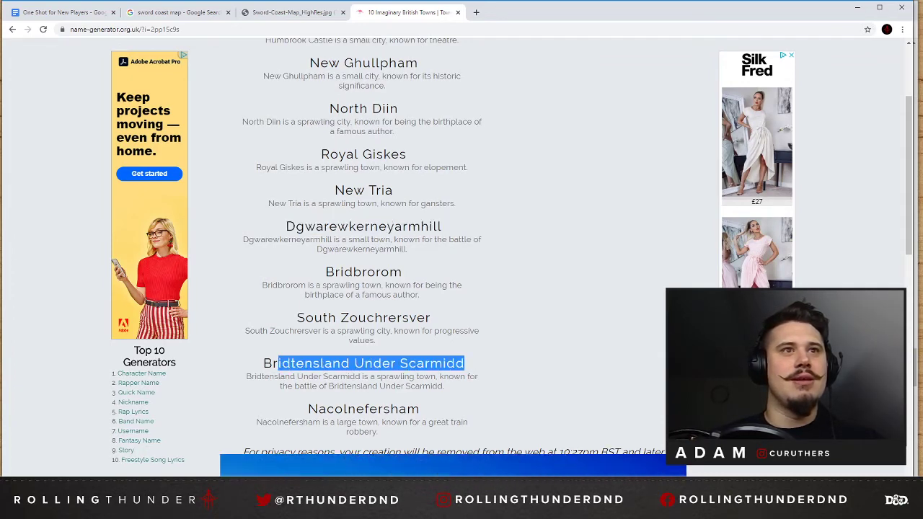
scroll(411, 336, down, 1)
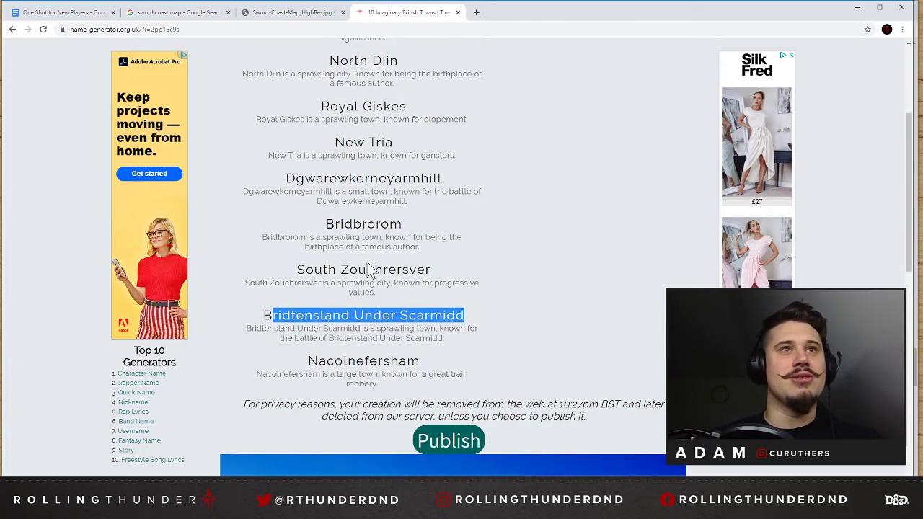
scroll(350, 173, down, 3)
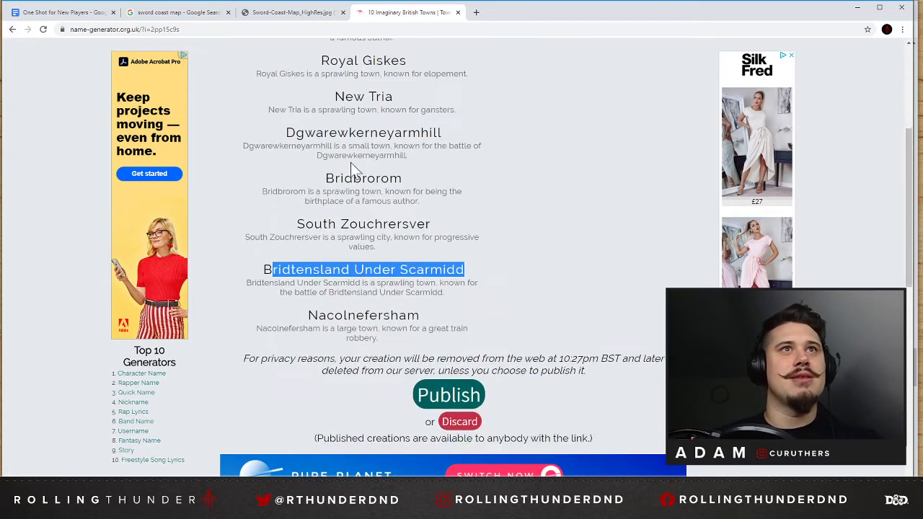
scroll(446, 306, down, 1)
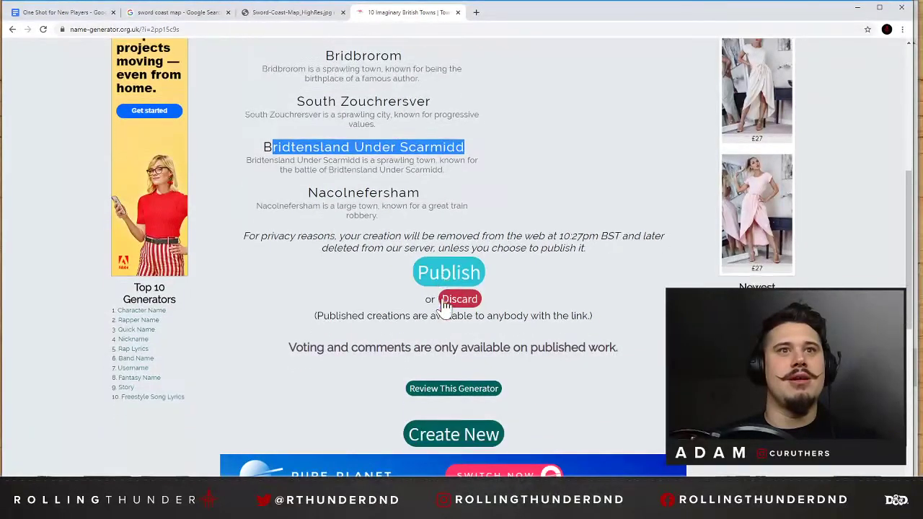
click(429, 411)
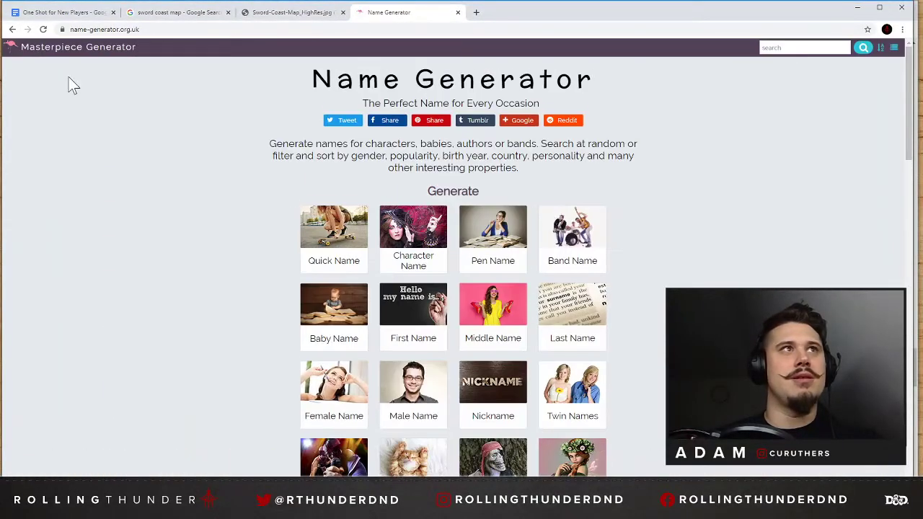
click(13, 31)
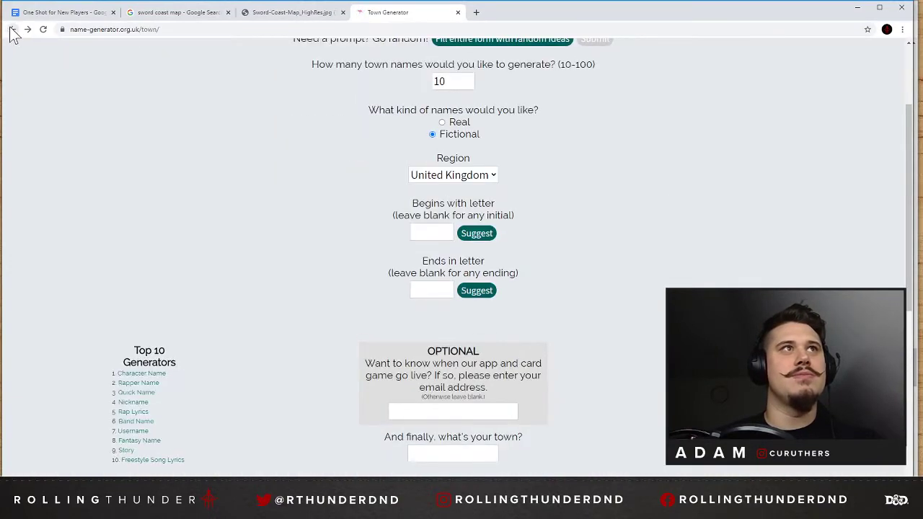
Examine the Sword Coast map south of Baldur's Gate, around the Cloakwood, Candlekeep and the Wood of Sharp Teeth.
click(292, 12)
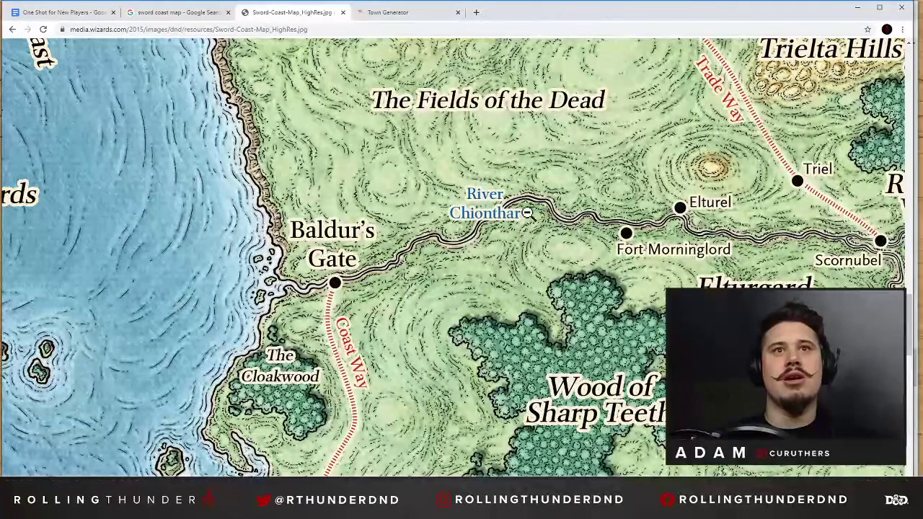
scroll(570, 288, down, 1)
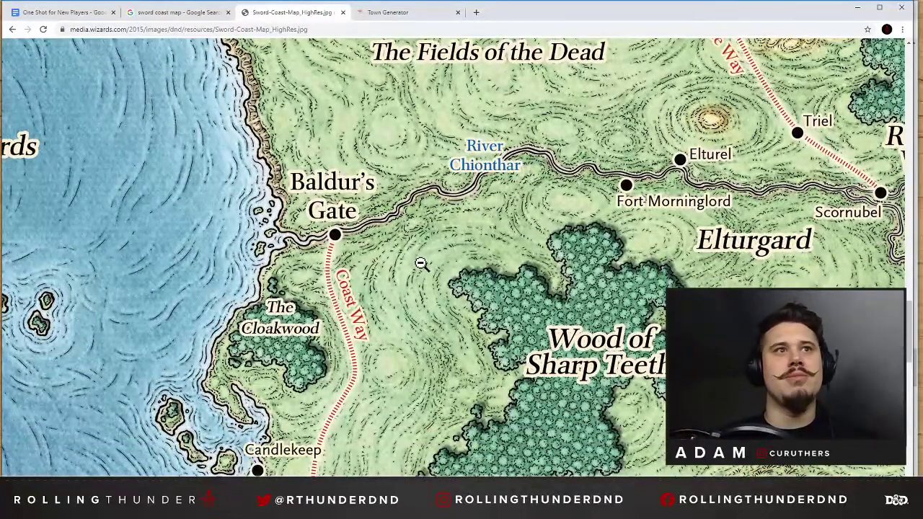
scroll(421, 264, down, 1)
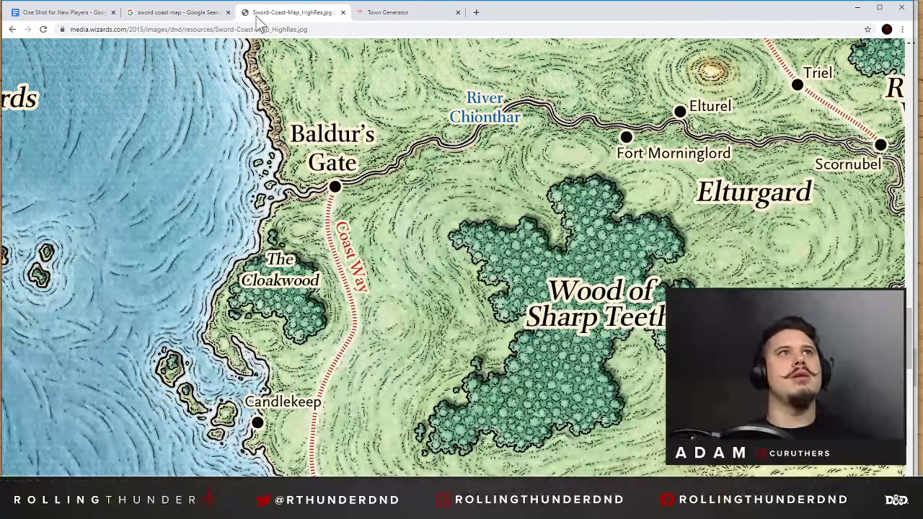
Switch back to the town generator, generate another 10 fictional United Kingdom towns and read through the names.
click(194, 15)
click(389, 13)
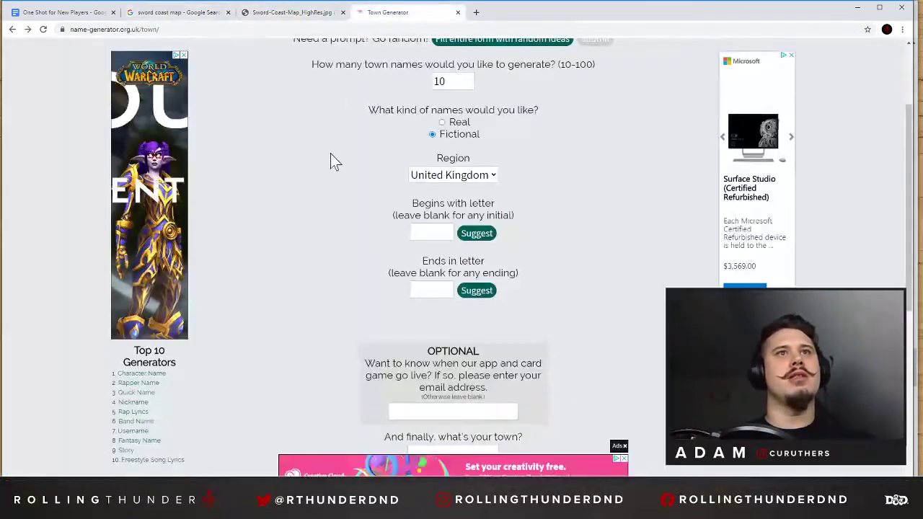
scroll(330, 158, down, 2)
click(451, 358)
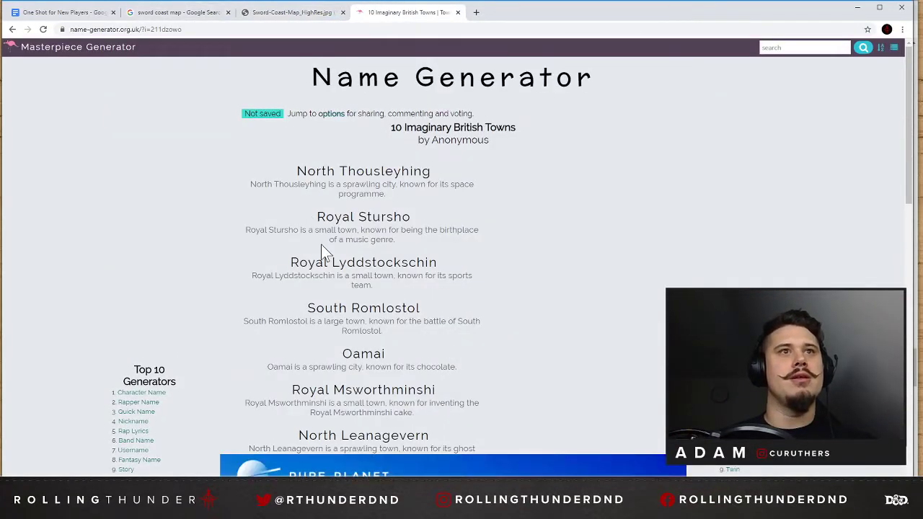
scroll(383, 282, down, 1)
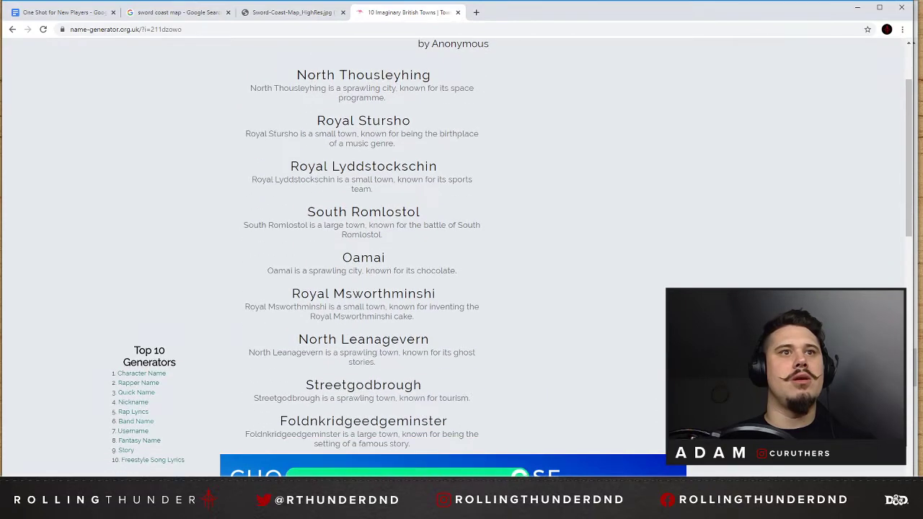
scroll(383, 283, down, 1)
scroll(512, 358, down, 3)
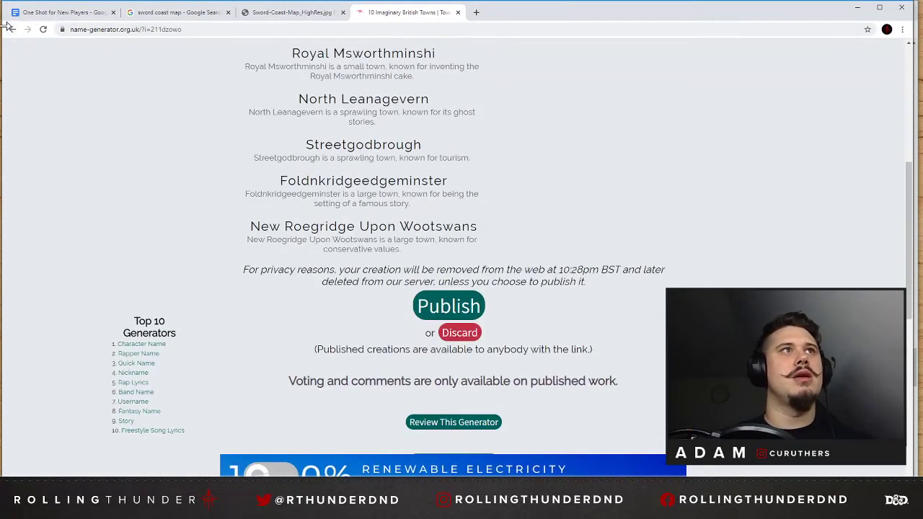
Leave the generated town names and bring up the Sword Coast map around Baldur's Gate again.
click(382, 30)
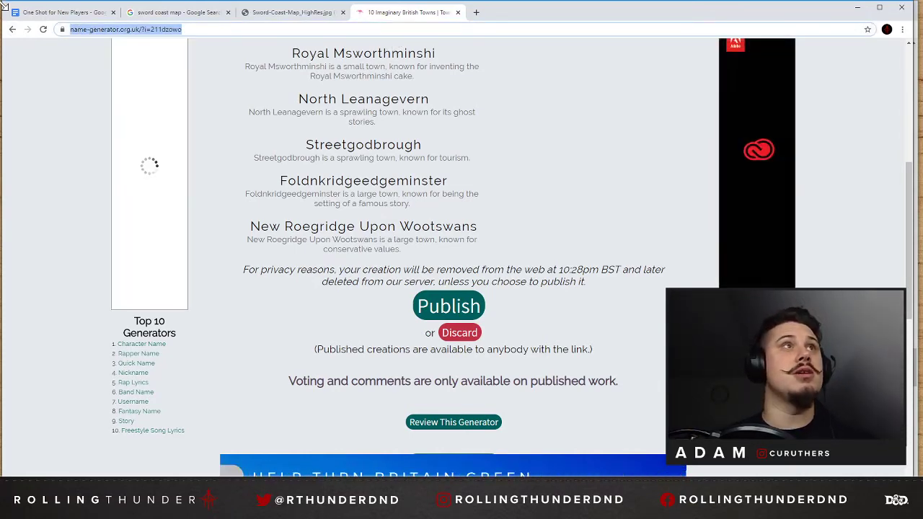
click(61, 13)
click(252, 13)
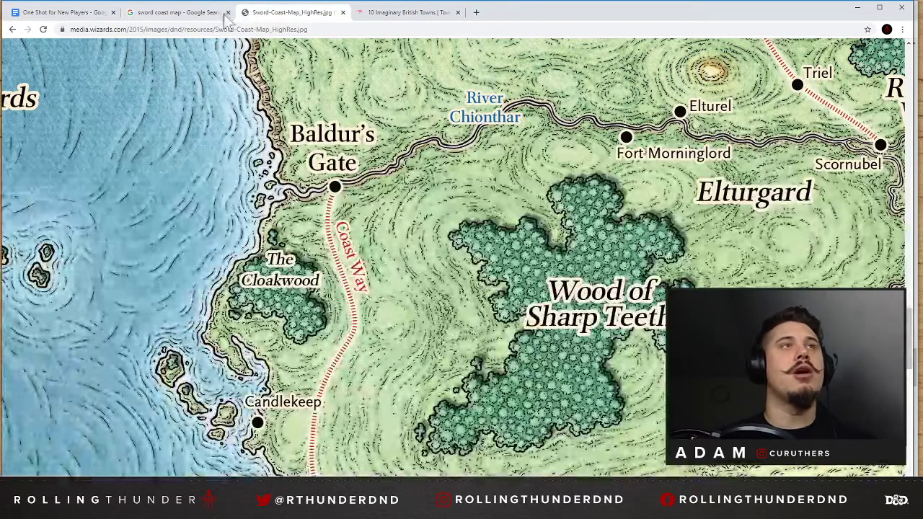
Add the village name (Cloaks Point) after "Small Village outside Baldurs Gate" in the one-shot notes.
click(94, 12)
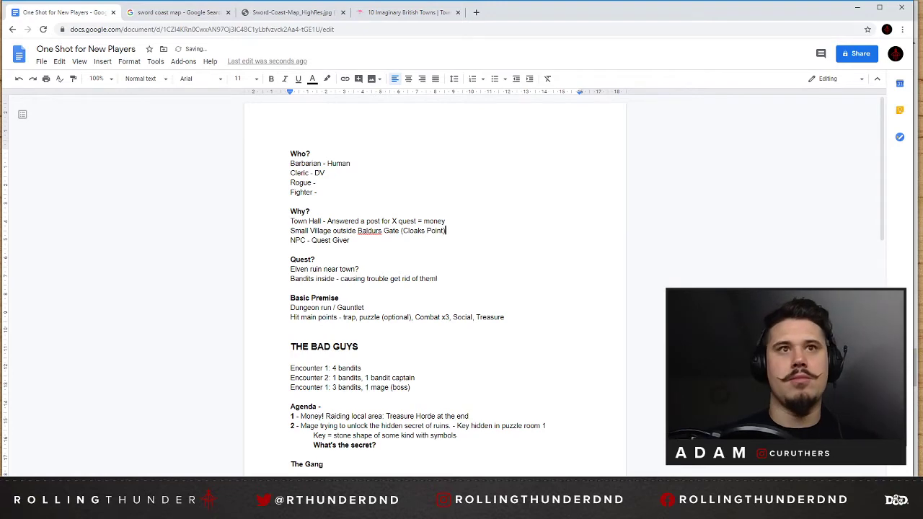
click(199, 13)
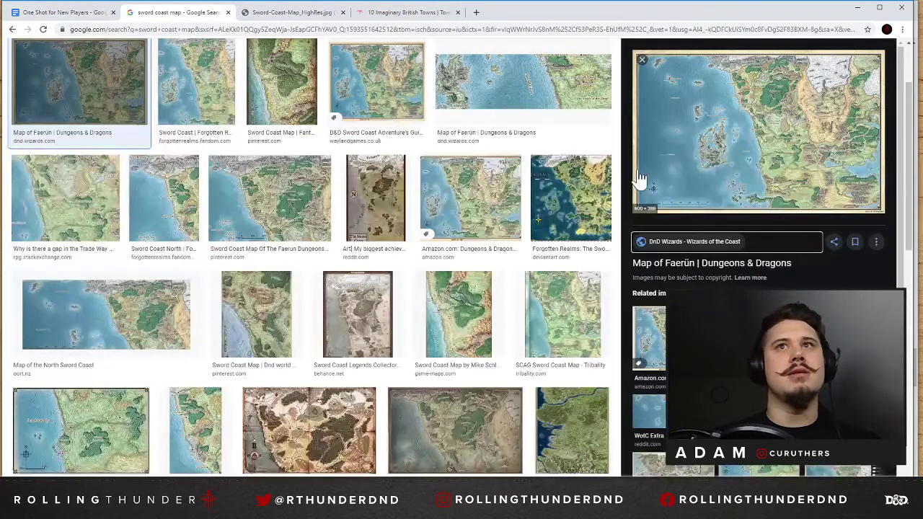
Return to the Sword Coast map and snip the area covering Baldur's Gate, the Cloakwood and the nearby coast.
click(324, 13)
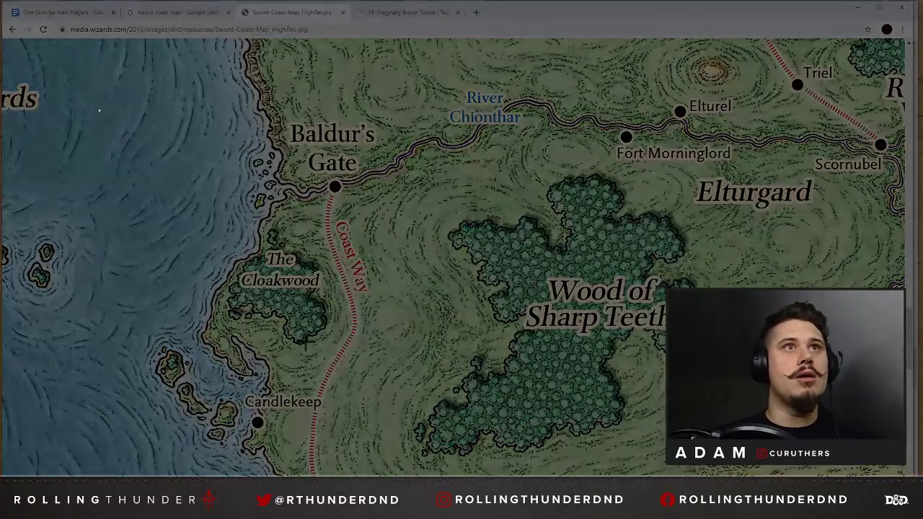
drag(100, 110, 440, 384)
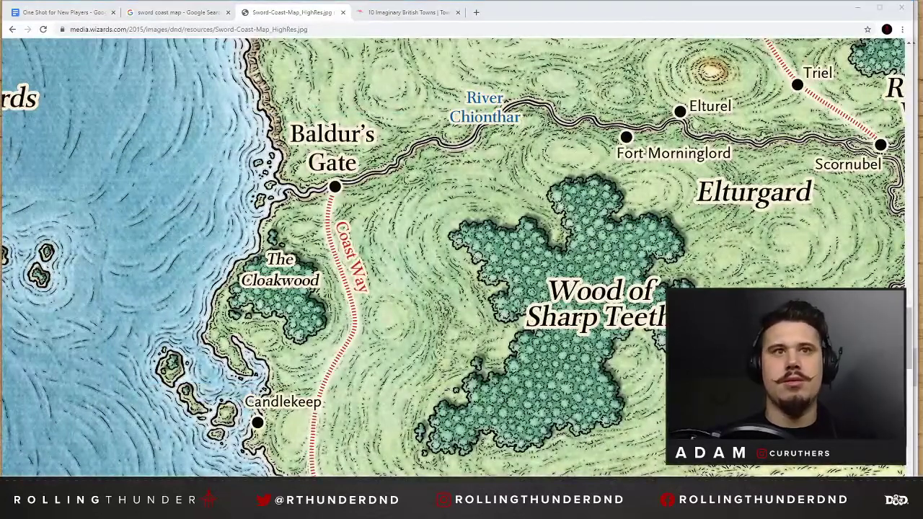
drag(646, 172, 421, 96)
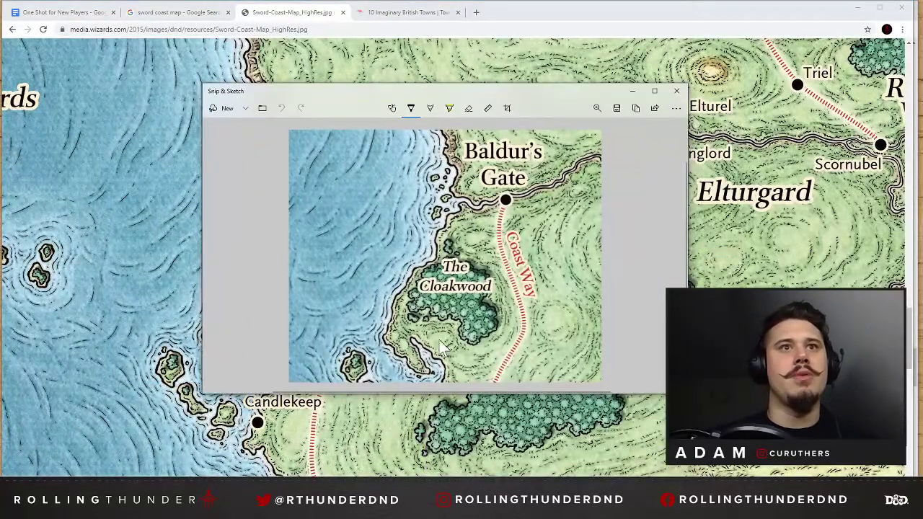
Set the ballpoint pen to white with a thin stroke for marking the snip.
click(411, 109)
drag(342, 319, 354, 319)
click(415, 115)
click(412, 114)
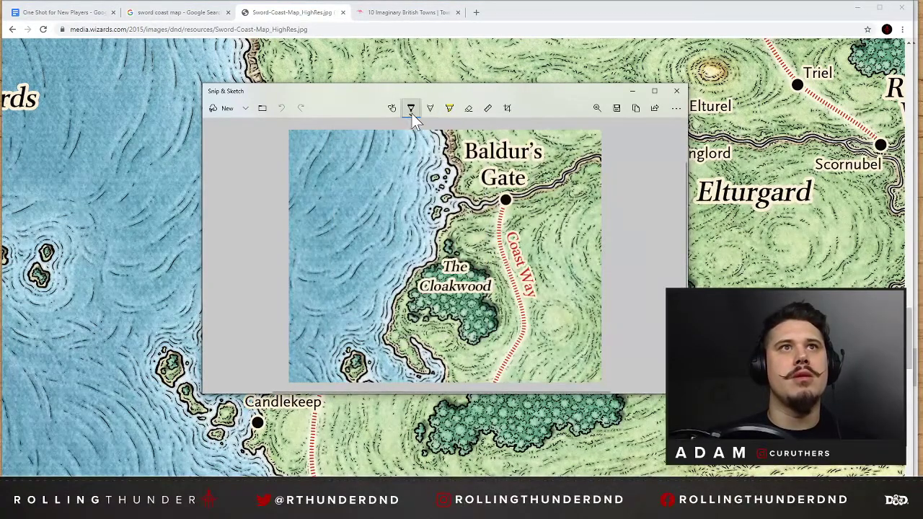
click(413, 113)
click(412, 114)
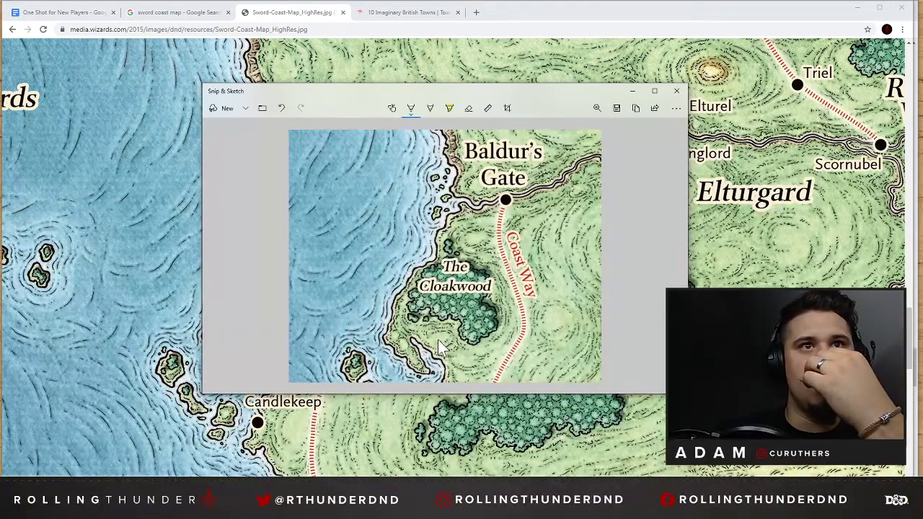
Thicken the white pen stroke and place a white dot on the land just south of the Cloakwood.
click(411, 108)
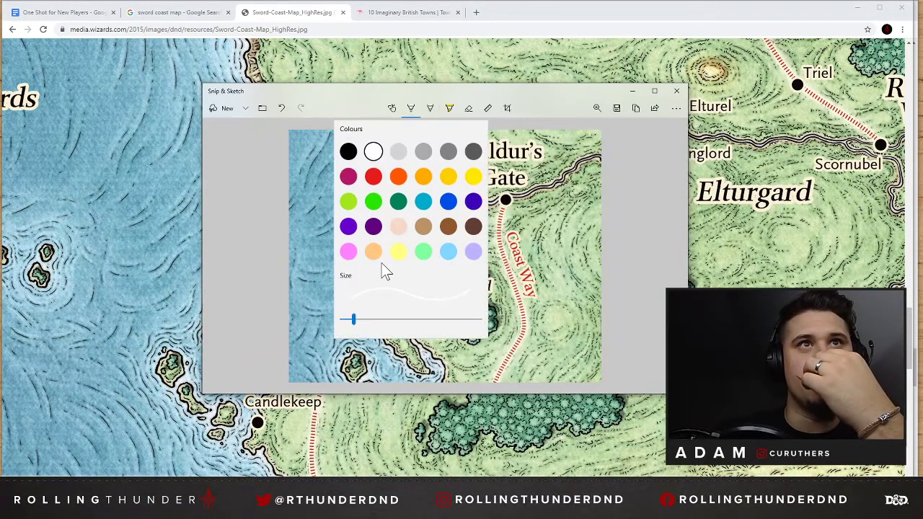
drag(354, 319, 411, 318)
click(497, 88)
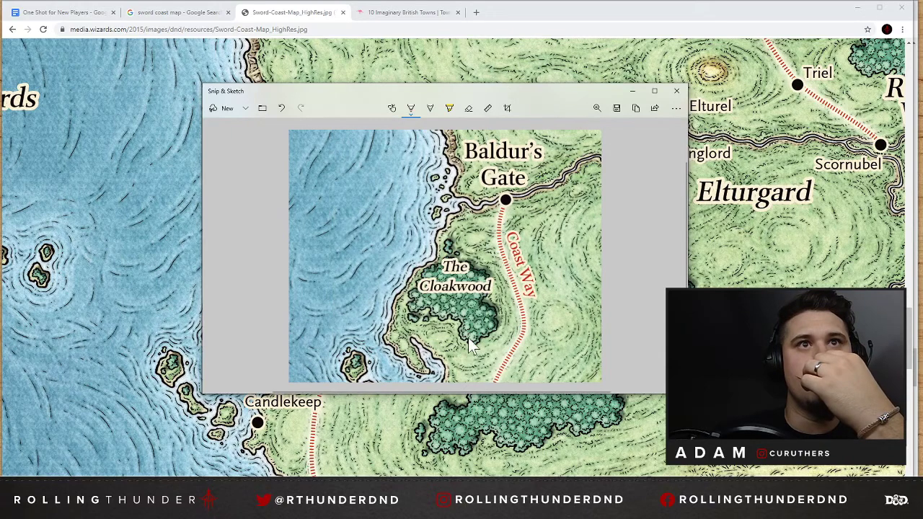
click(438, 339)
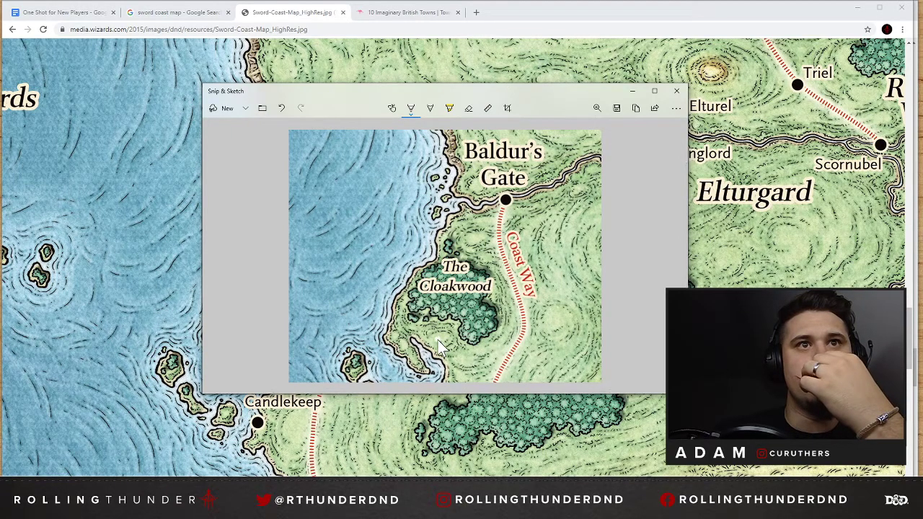
click(411, 110)
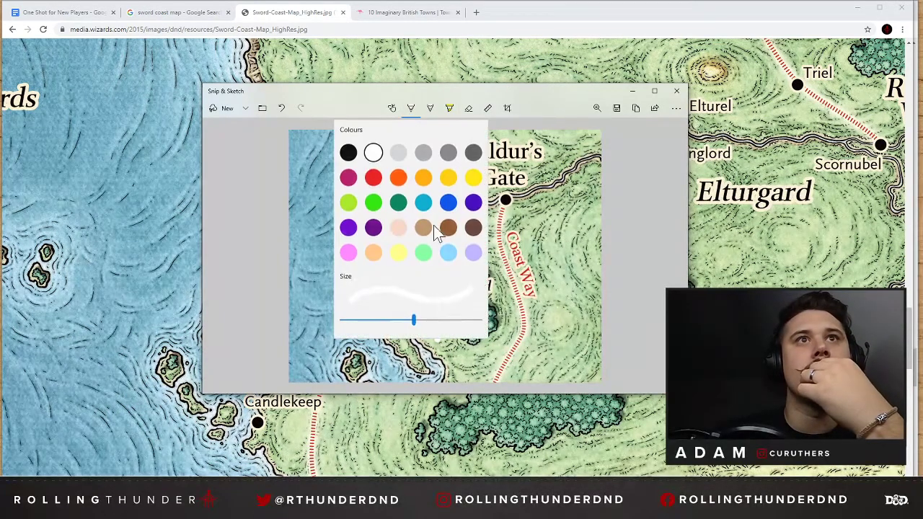
click(452, 321)
key(ctrl+z)
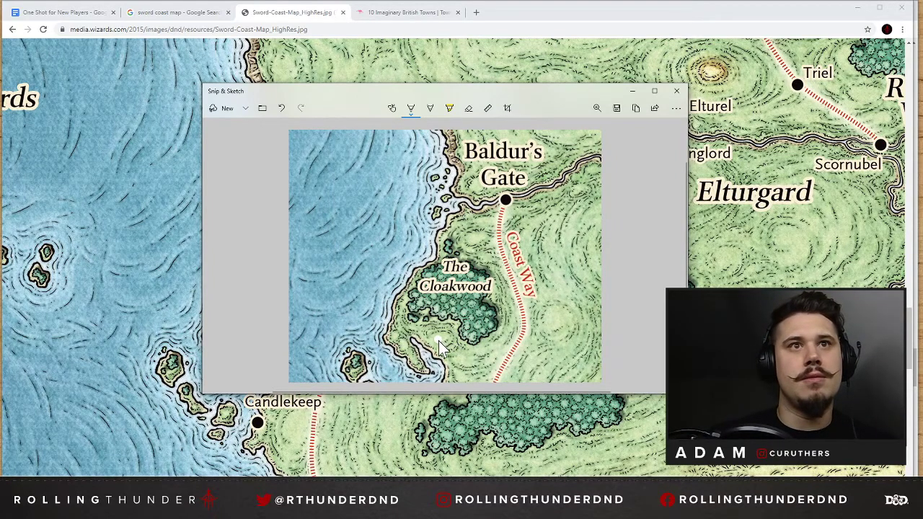
Switch the pen to black, thin its stroke, and place a black dot in the centre of the white marker.
click(411, 110)
click(355, 154)
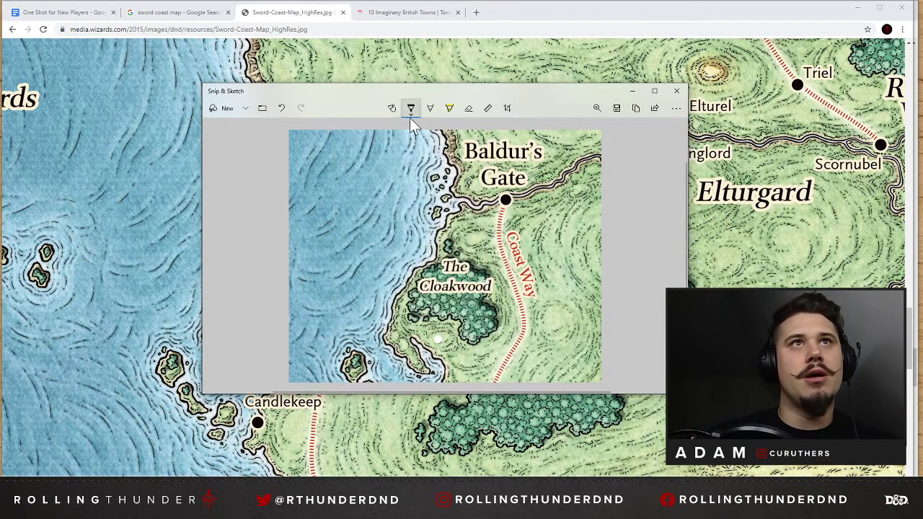
click(411, 110)
click(552, 95)
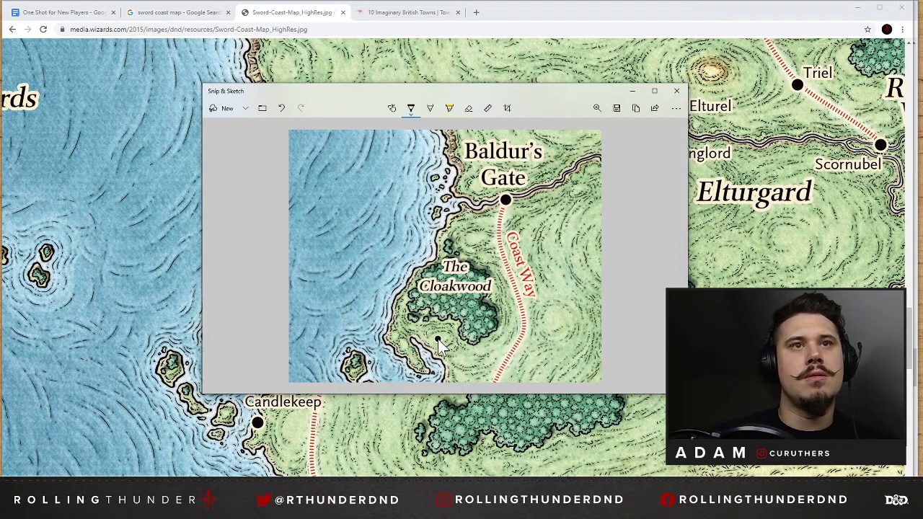
click(411, 109)
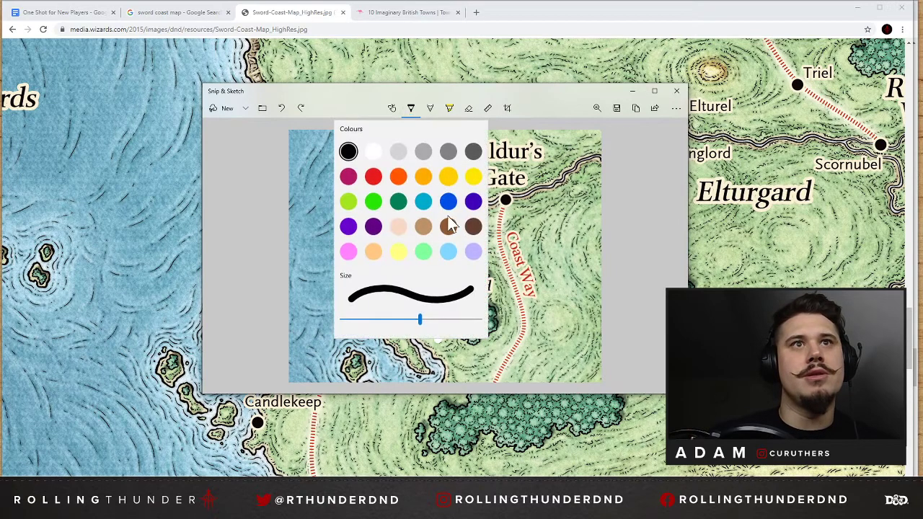
drag(419, 321, 406, 321)
click(546, 94)
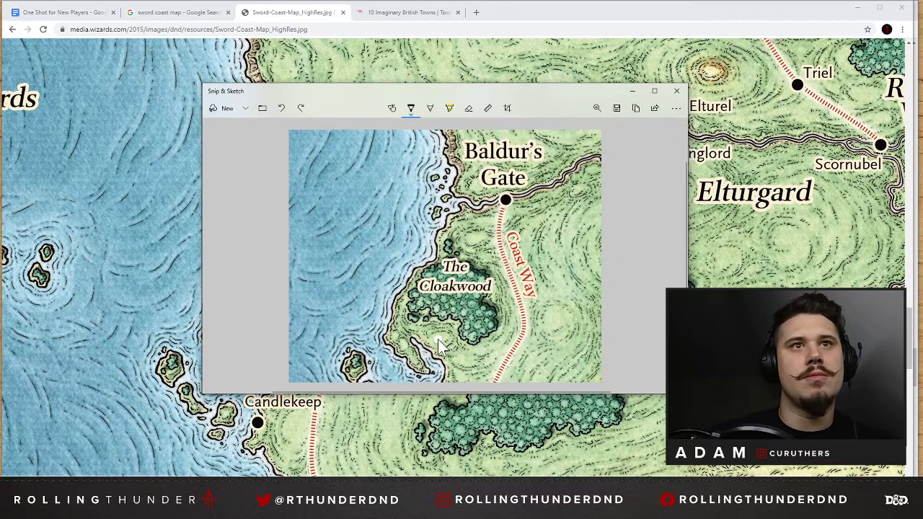
click(438, 338)
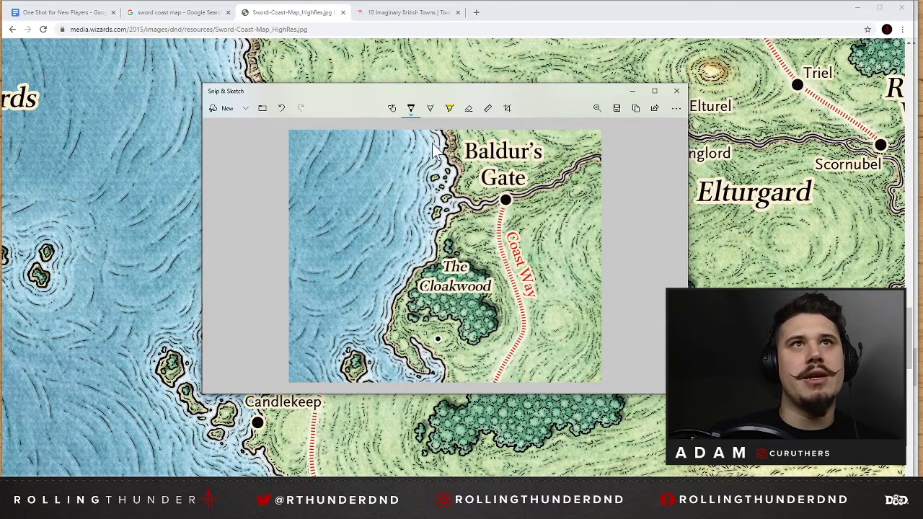
Switch the pen back to white and place a second white dot on the small peninsula southwest of the Cloakwood.
click(411, 111)
click(374, 152)
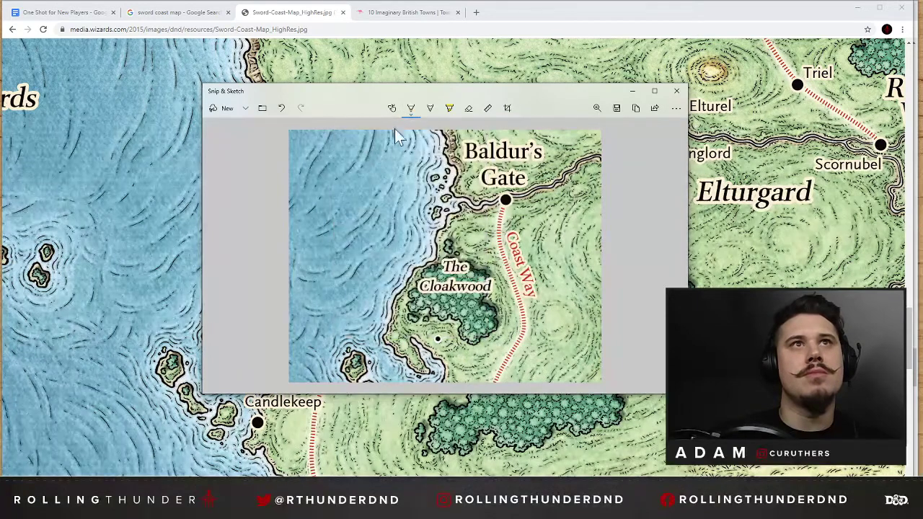
click(411, 112)
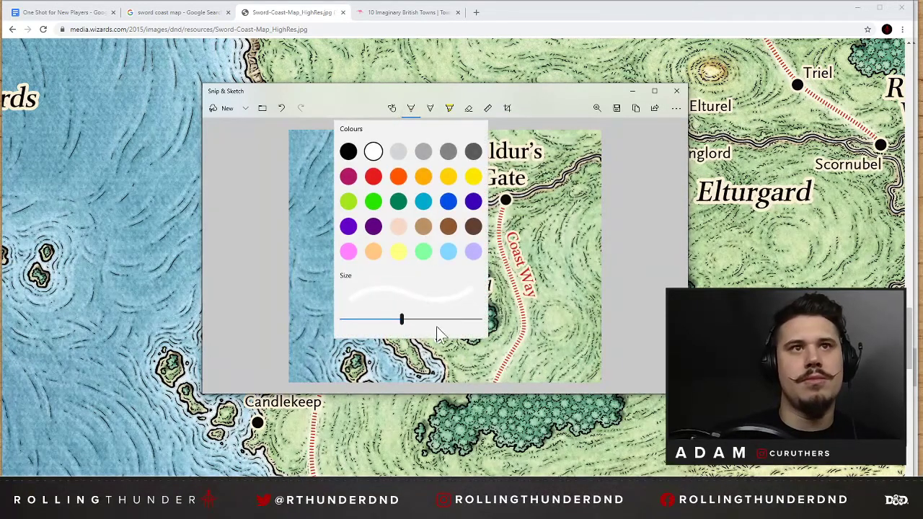
click(423, 371)
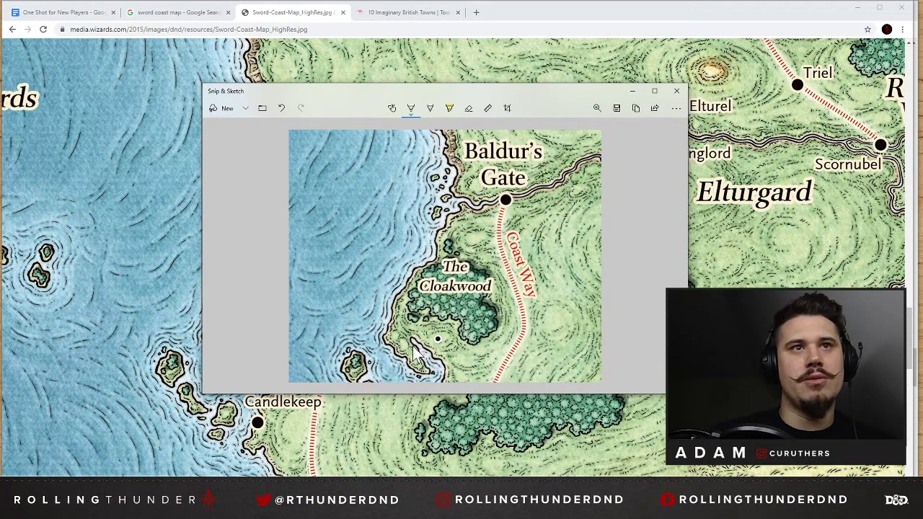
Place a smaller black dot inside the white marker on the peninsula, undoing the misplaced attempt.
click(411, 109)
click(349, 153)
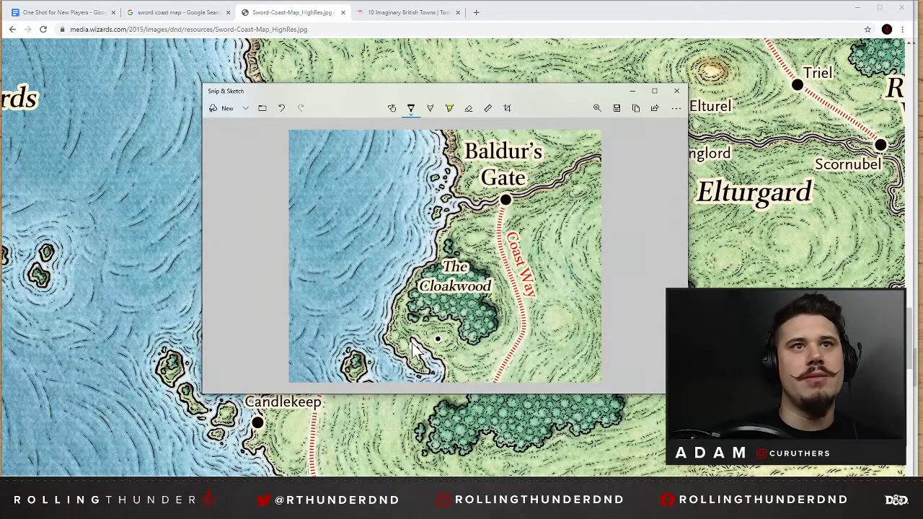
key(ctrl+z)
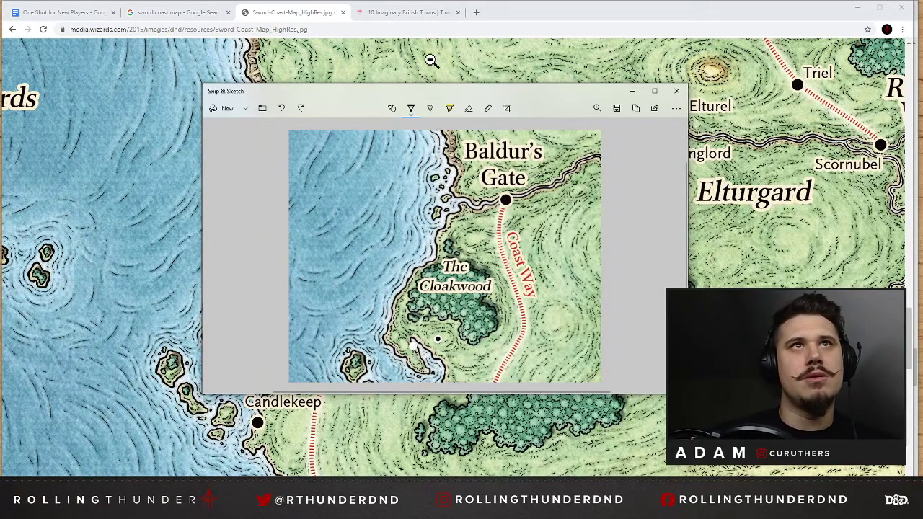
click(411, 110)
click(409, 319)
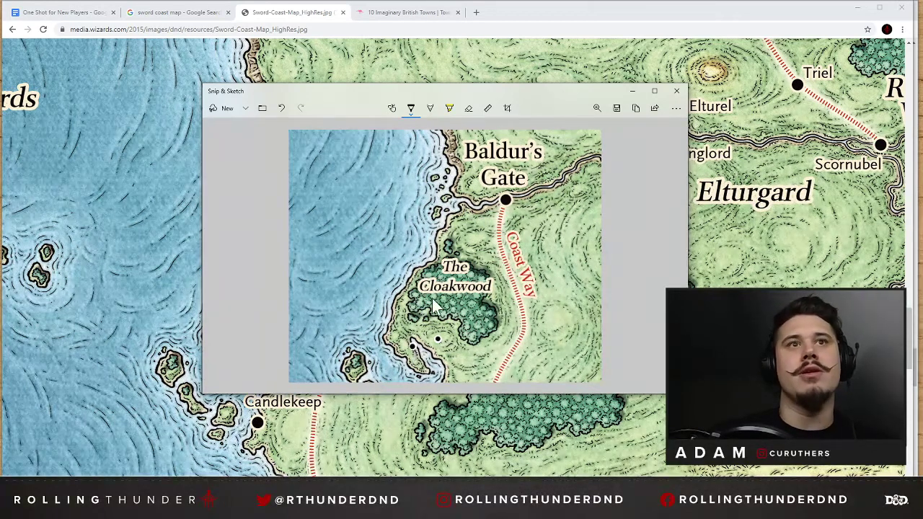
drag(433, 371, 465, 352)
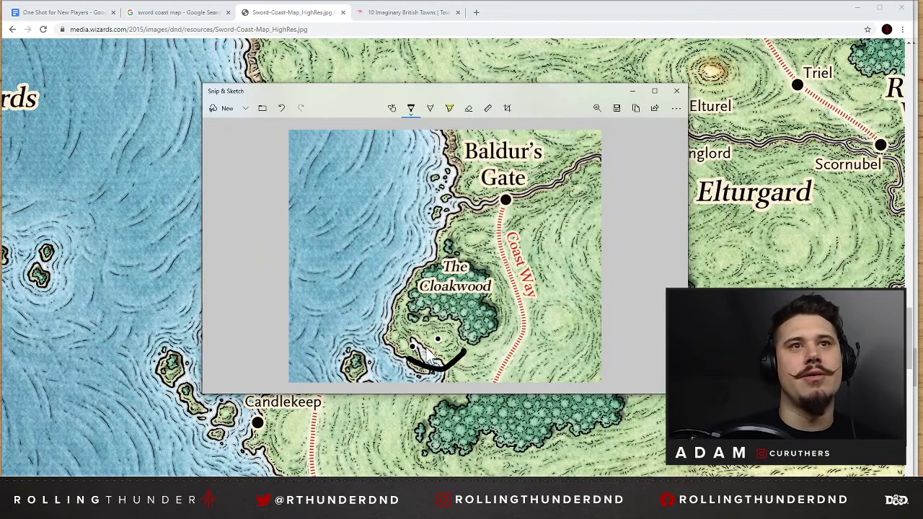
mouse_move(401, 351)
mouse_down()
mouse_move(404, 330)
mouse_move(442, 326)
mouse_move(451, 334)
mouse_up()
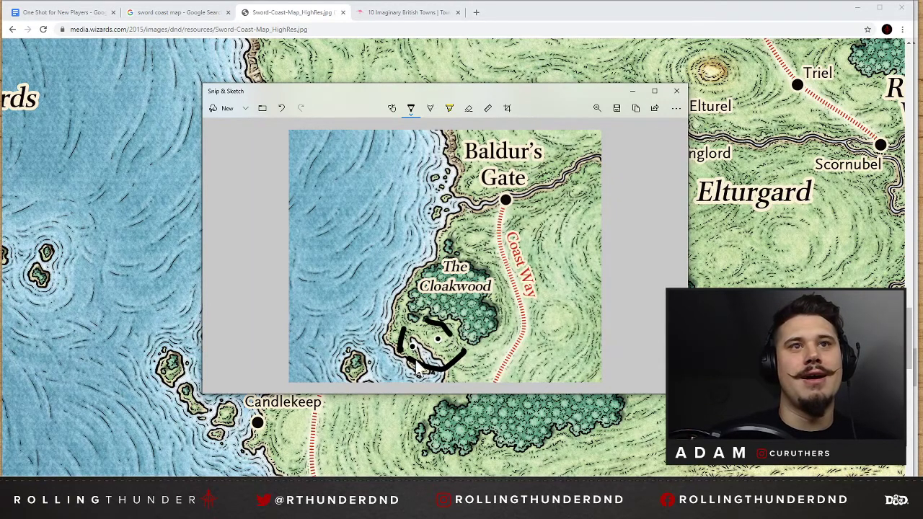
drag(414, 360, 459, 350)
key(ctrl+z)
key(ctrl+z)
key(ctrl+z)
key(ctrl+z)
key(ctrl+z)
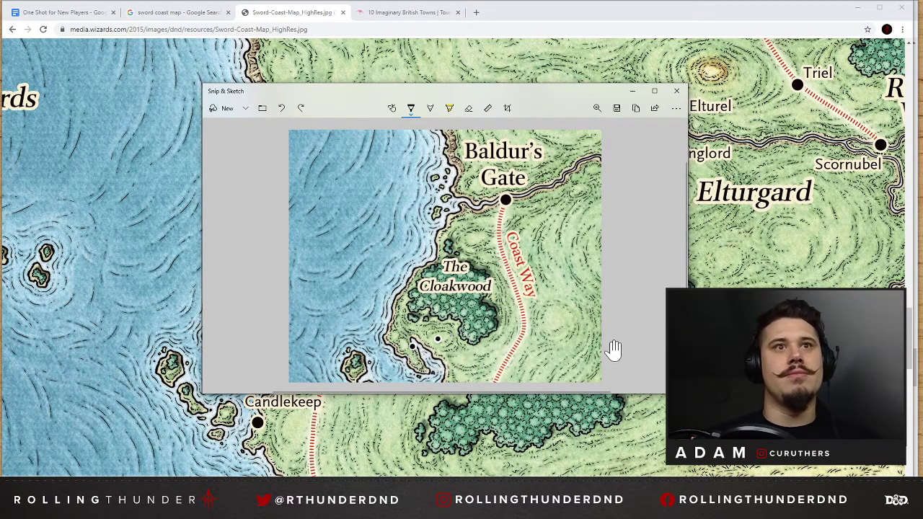
Paste a copy of the annotated map snip above the Who? section of the notes and shrink it to about half its width.
click(637, 109)
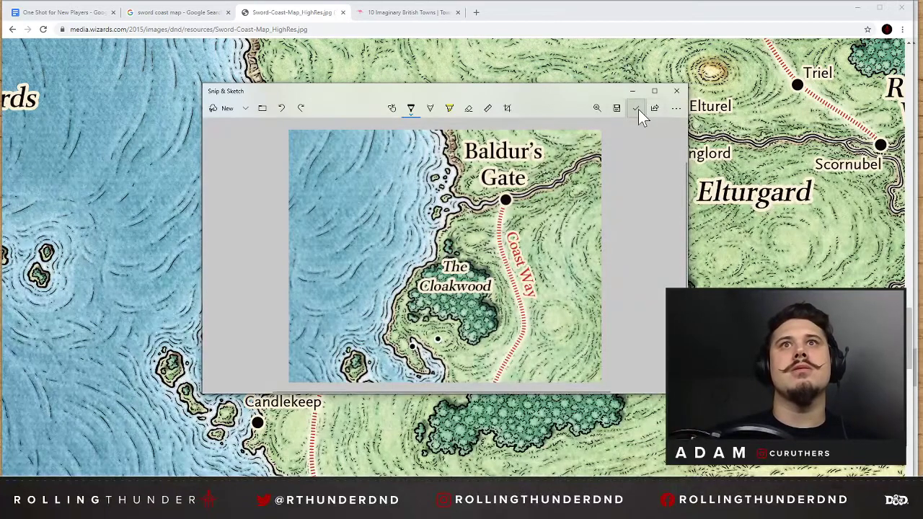
click(63, 13)
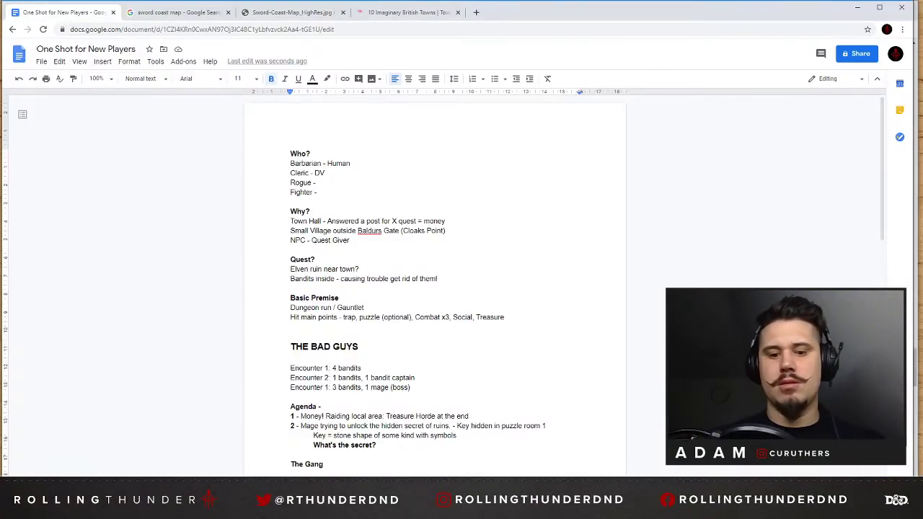
key(Return)
key(Return)
key(ctrl+v)
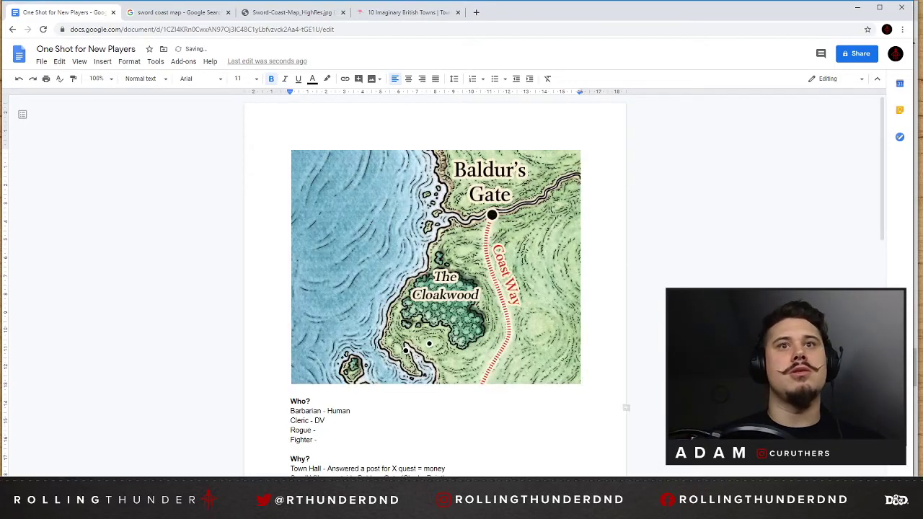
drag(581, 385, 445, 275)
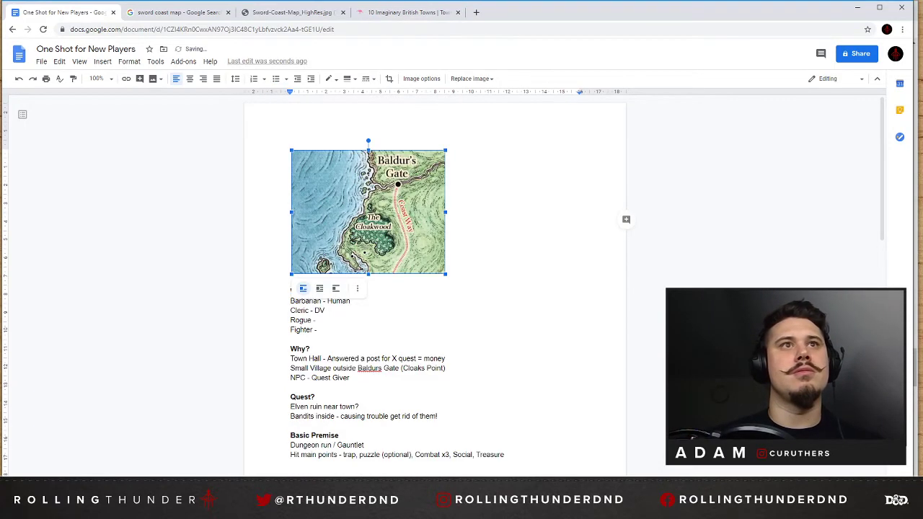
Review the one-shot notes and start a new line "Ruins of" below the Cloaks Point village line in the Why? section.
scroll(417, 256, down, 5)
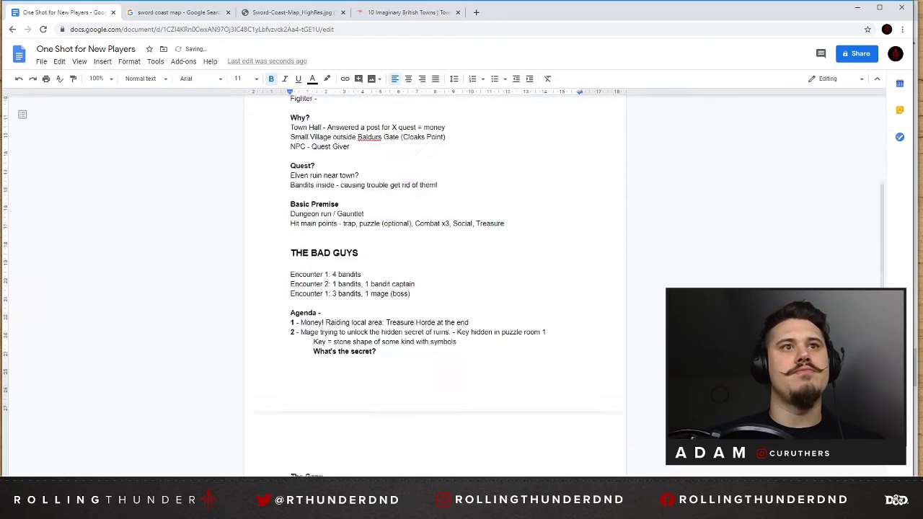
scroll(435, 281, down, 2)
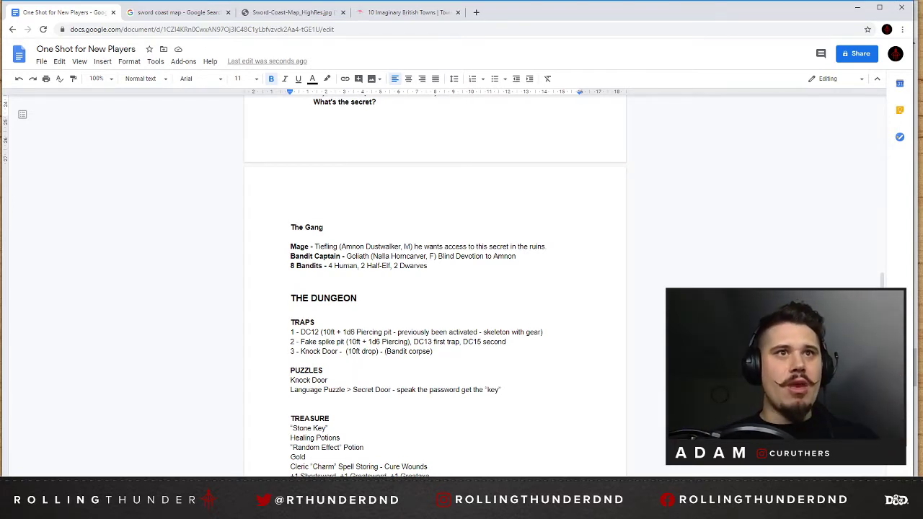
scroll(434, 289, down, 3)
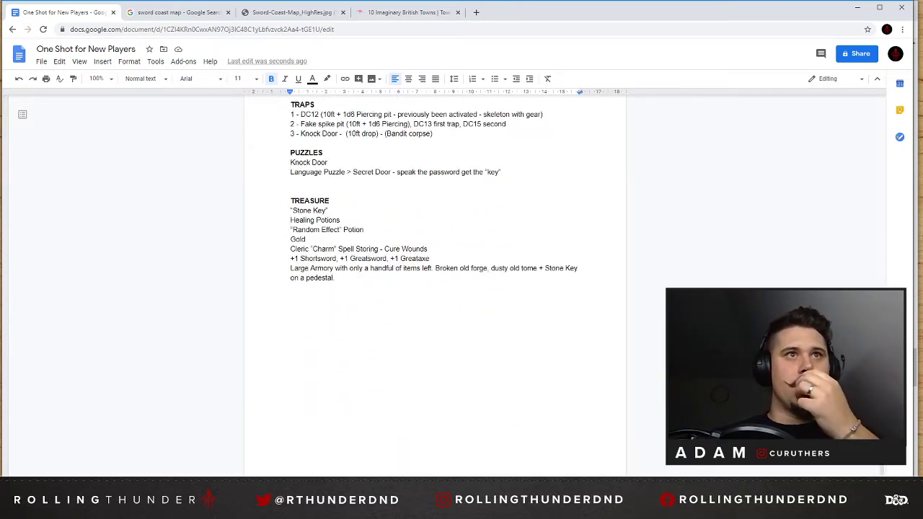
scroll(374, 256, up, 15)
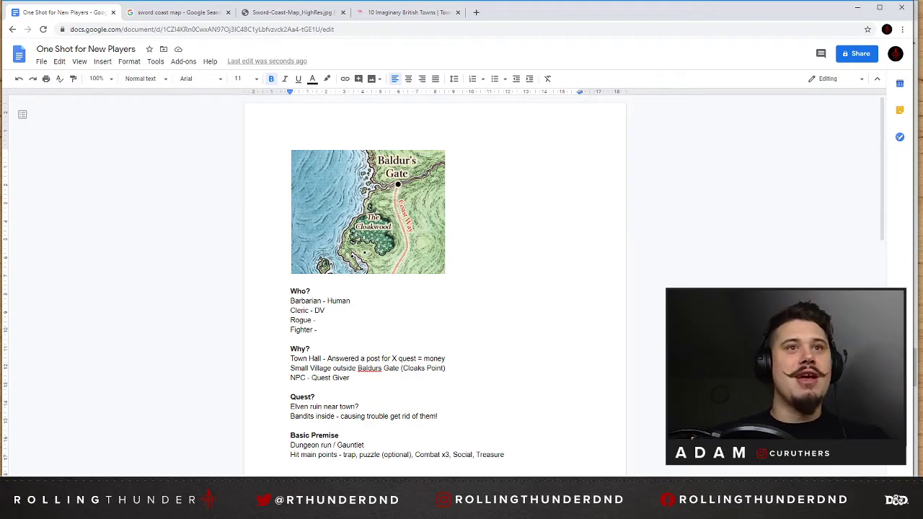
key(Return)
text(R)
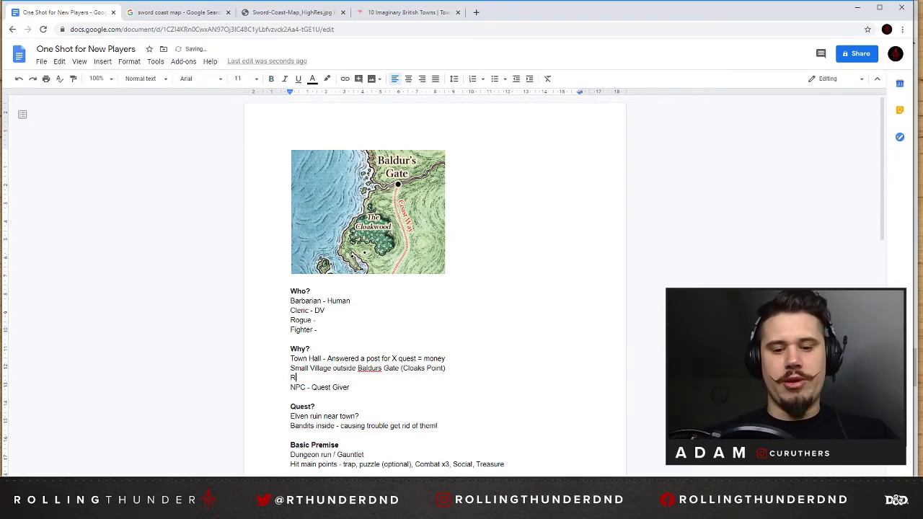
text(uins of)
Search the web for an elvish name generator and open the elf name generator's list of names.
click(432, 12)
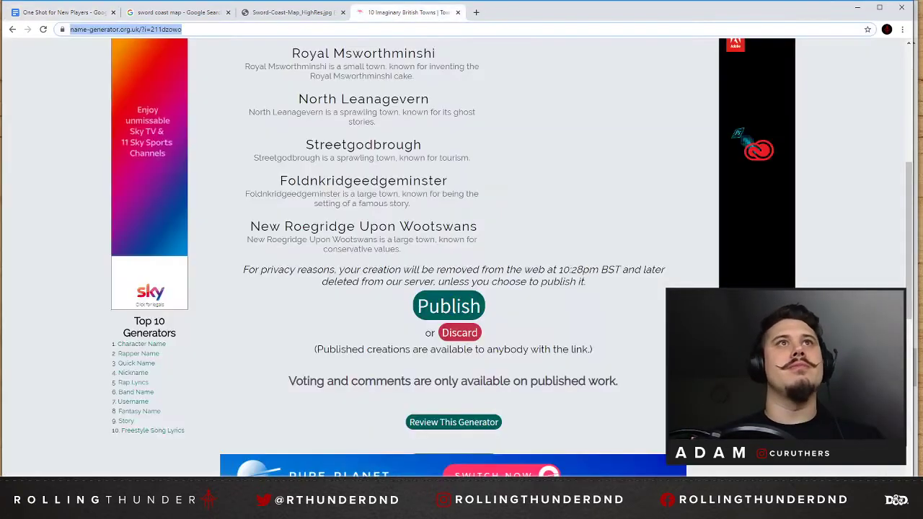
text(elvish)
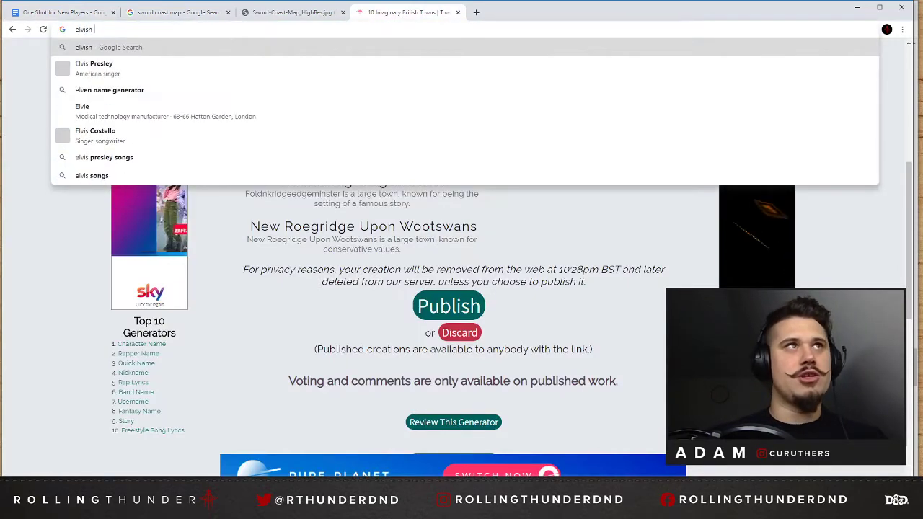
text( names)
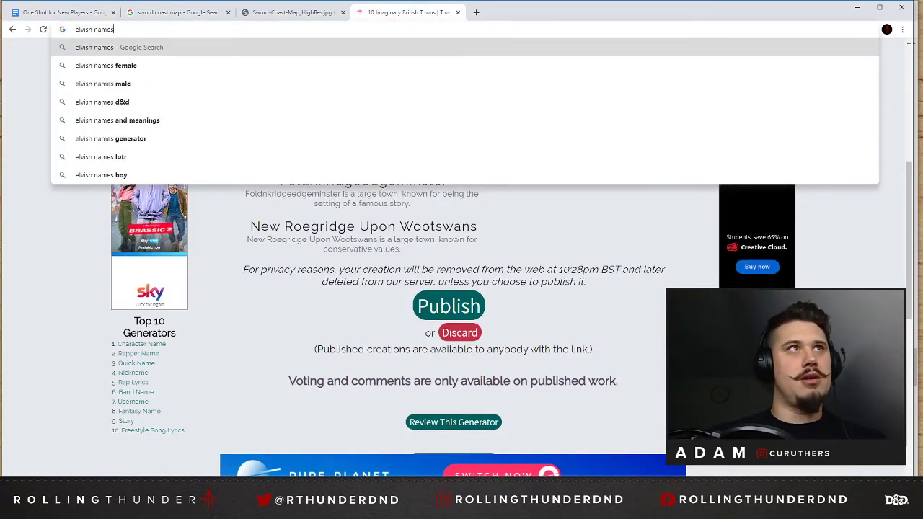
key(Down)
key(Down)
key(Return)
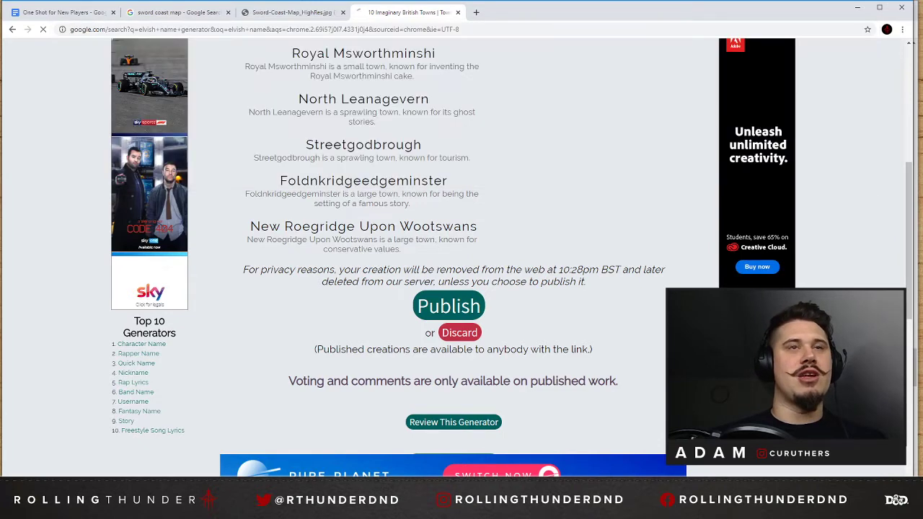
click(175, 146)
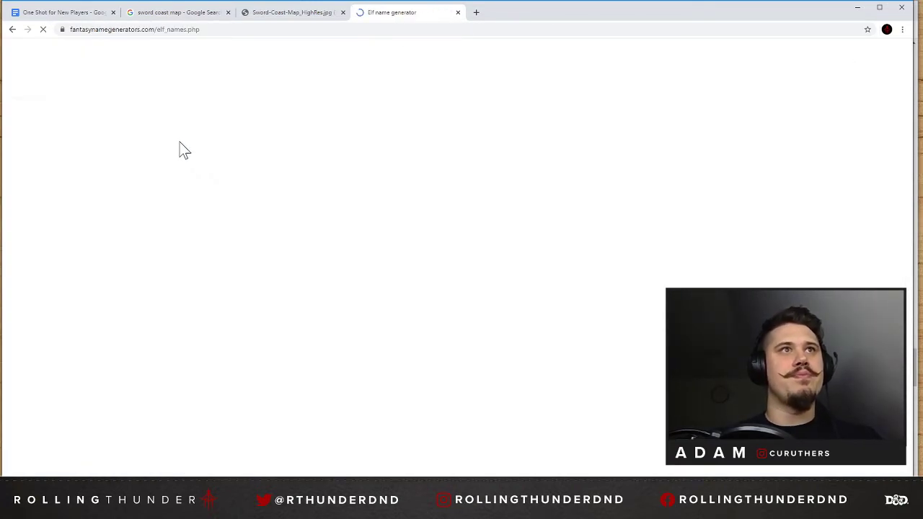
scroll(448, 294, down, 3)
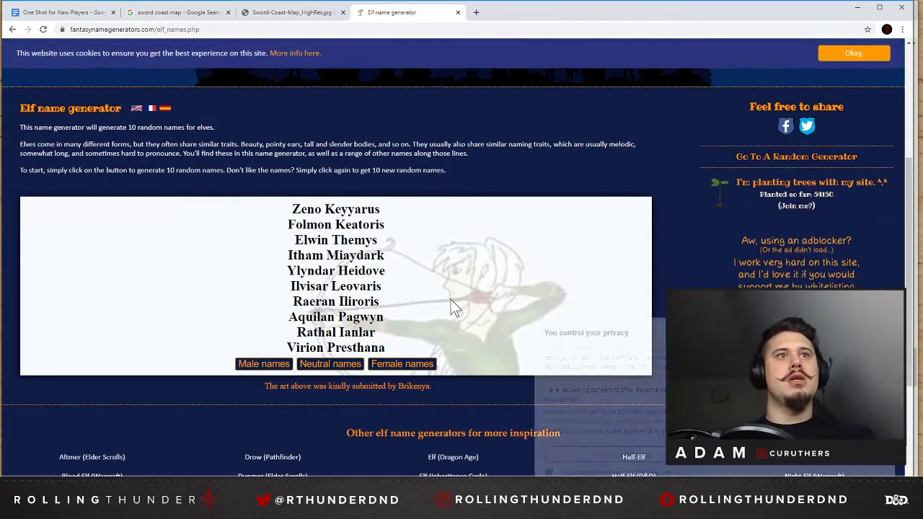
Search the web for "elvish city names" and open the Elven city name generator's list of names.
click(186, 30)
text(elvish)
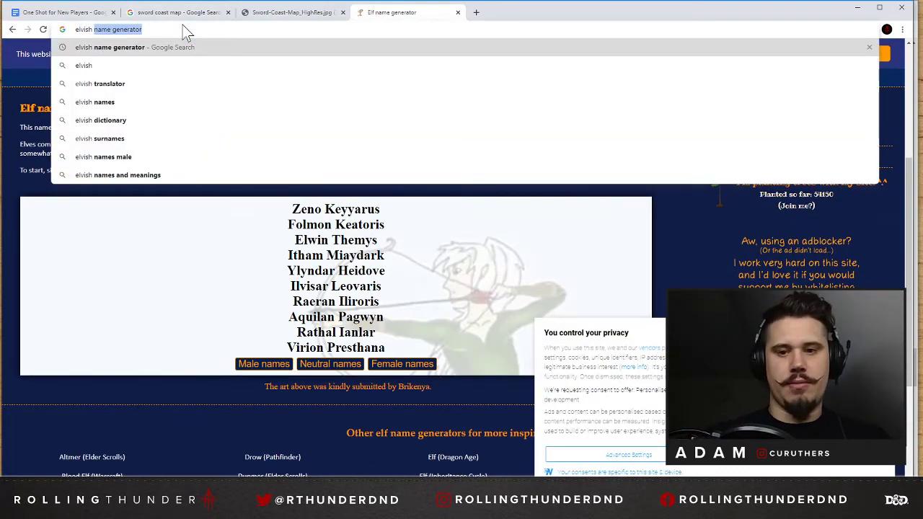
text( t)
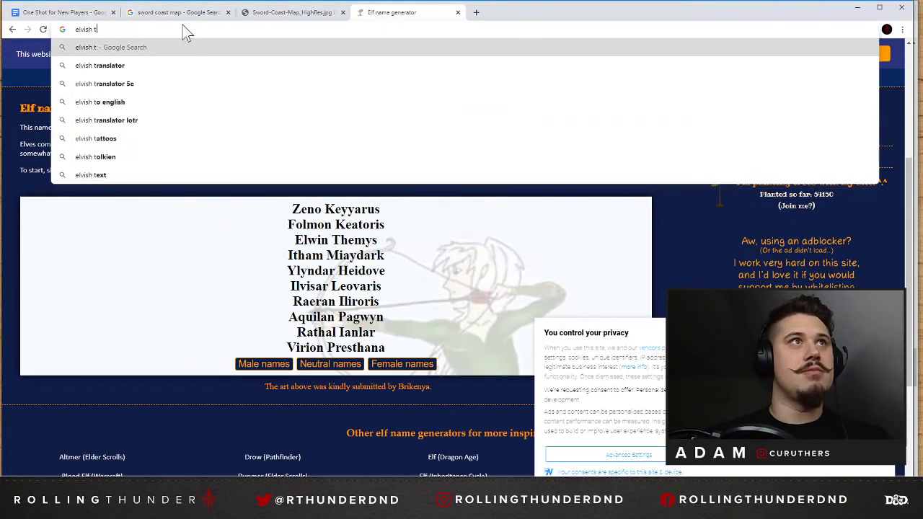
key(BackSpace)
text(city )
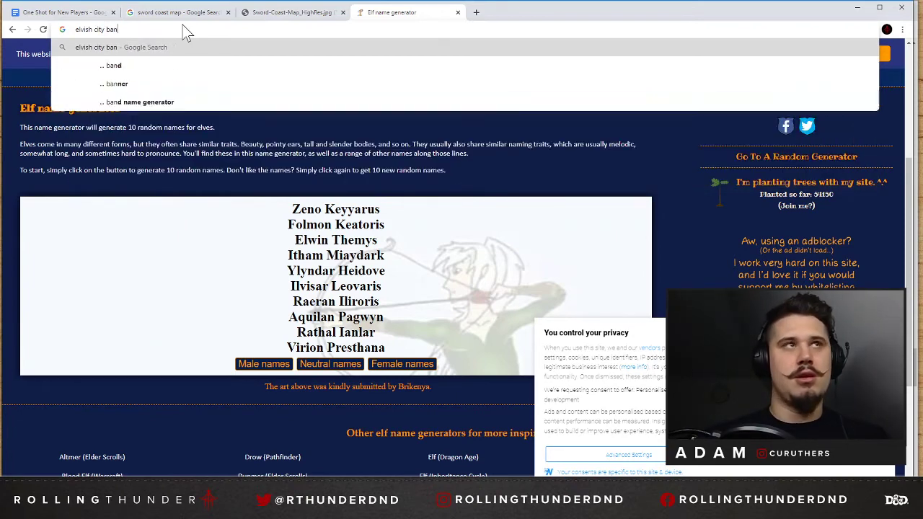
text(names)
key(Return)
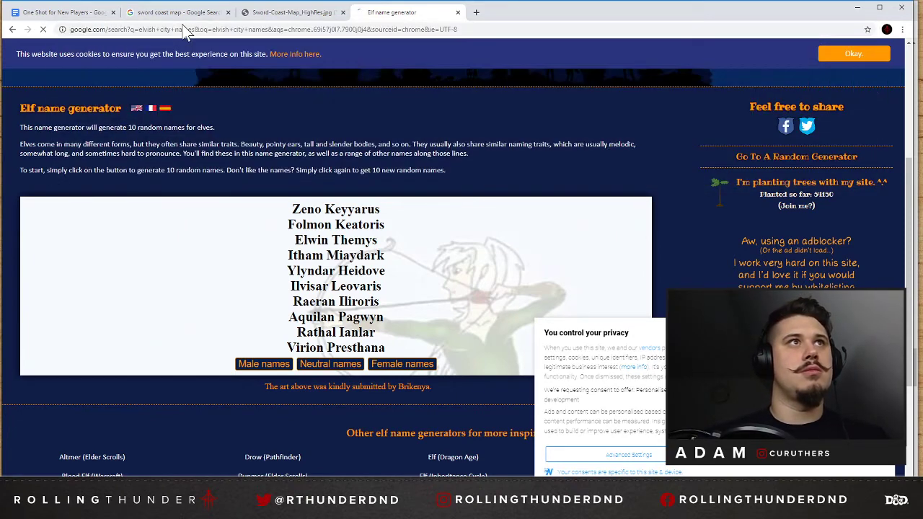
click(204, 171)
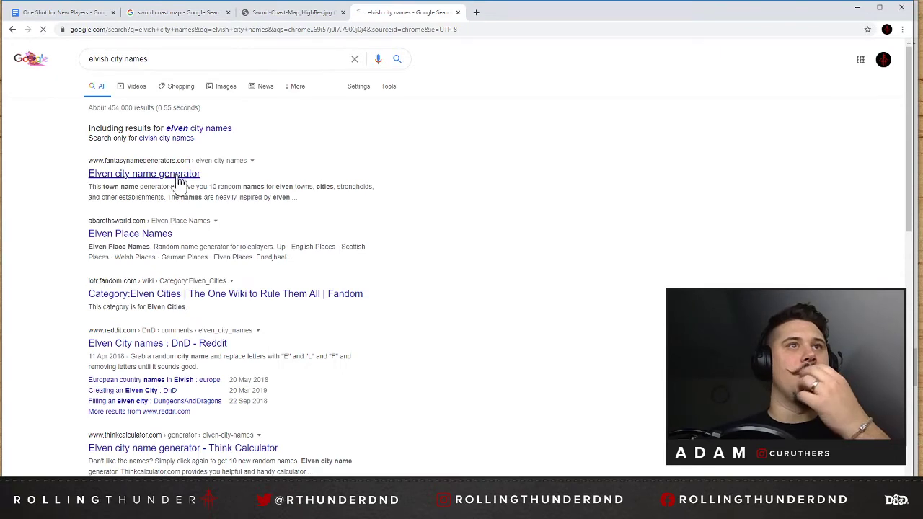
scroll(346, 319, down, 2)
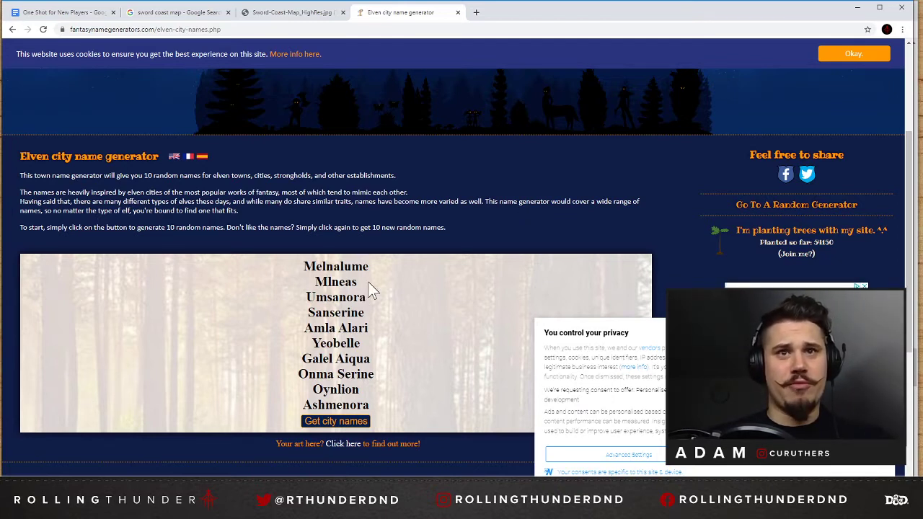
Generate two new sets of elven city names and select O'athalas from the second set.
click(333, 428)
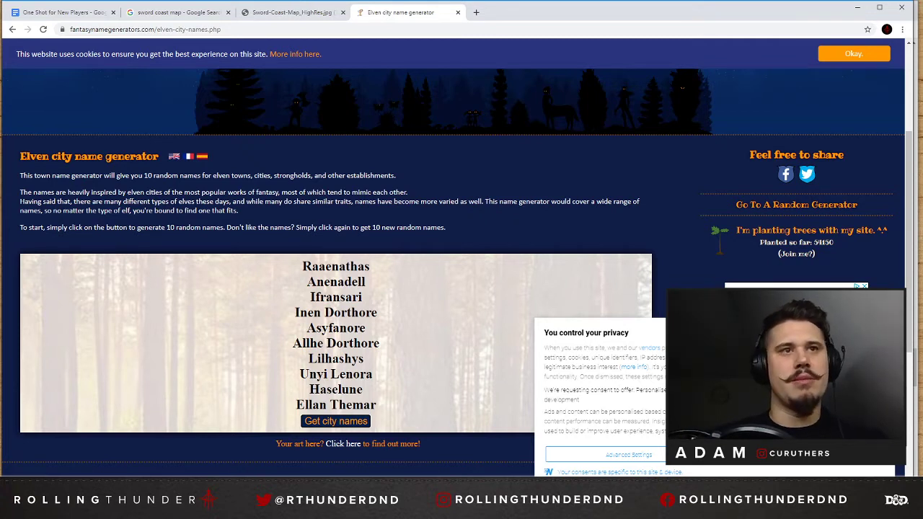
click(343, 424)
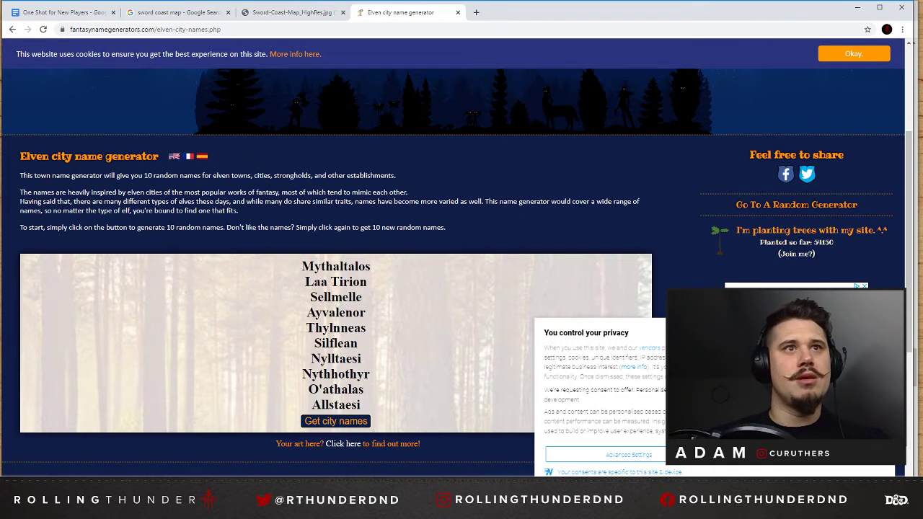
double_click(337, 344)
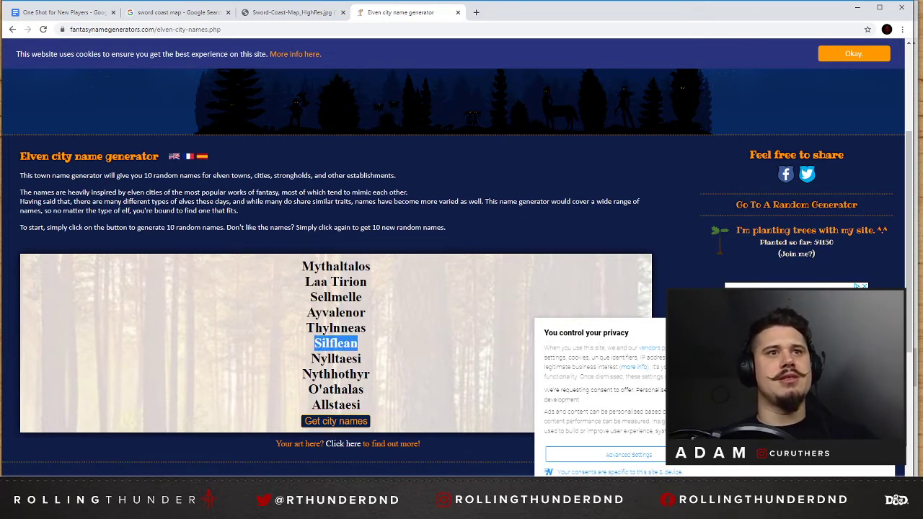
double_click(336, 390)
key(ctrl+c)
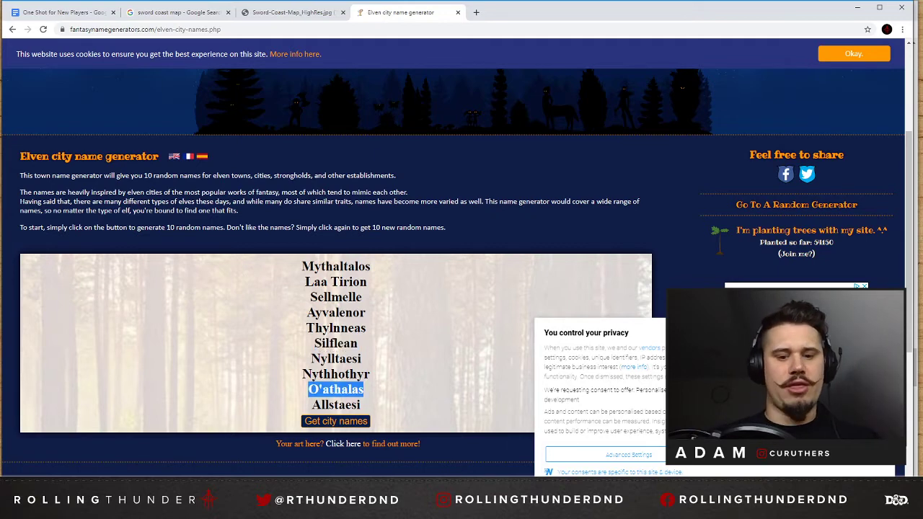
Return to the notes, complete the ruins line as "Ruins of O'athlas", and make the line bold.
click(72, 12)
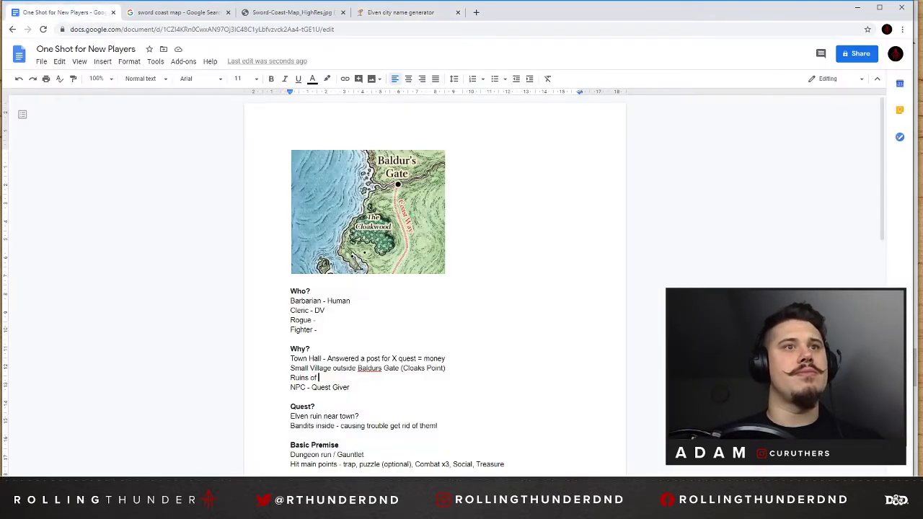
key(ctrl+v)
key(ctrl+z)
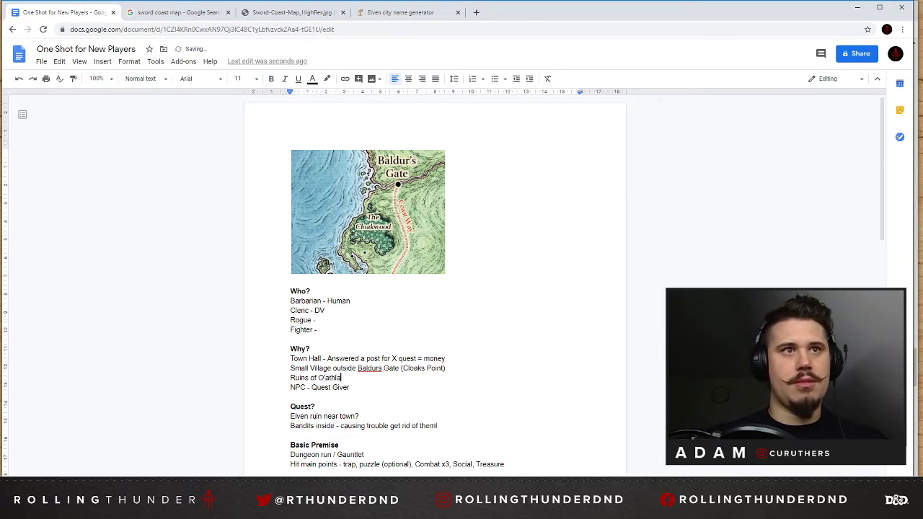
key(shift+Home)
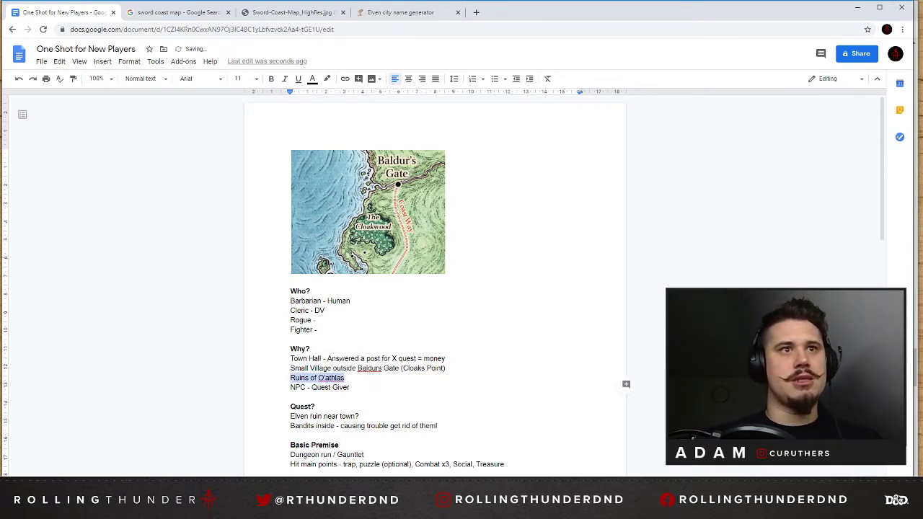
key(ctrl+b)
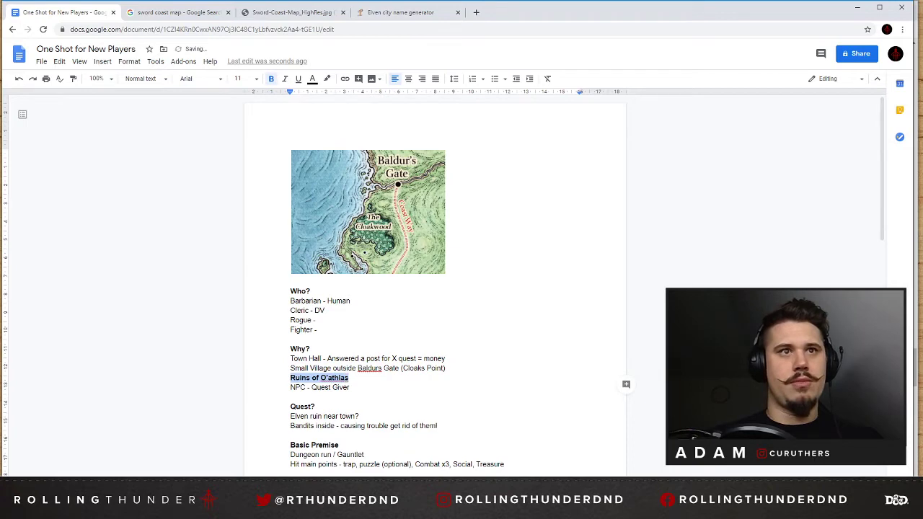
click(349, 378)
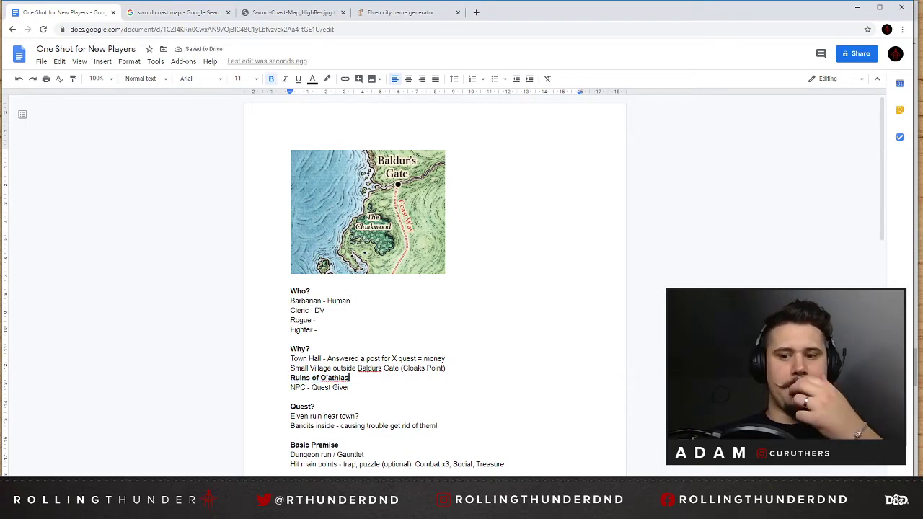
Close the city name generator page and extend the NPC - Quest Giver line with "= Human, Brian Blessed Voice".
scroll(435, 288, down, 2)
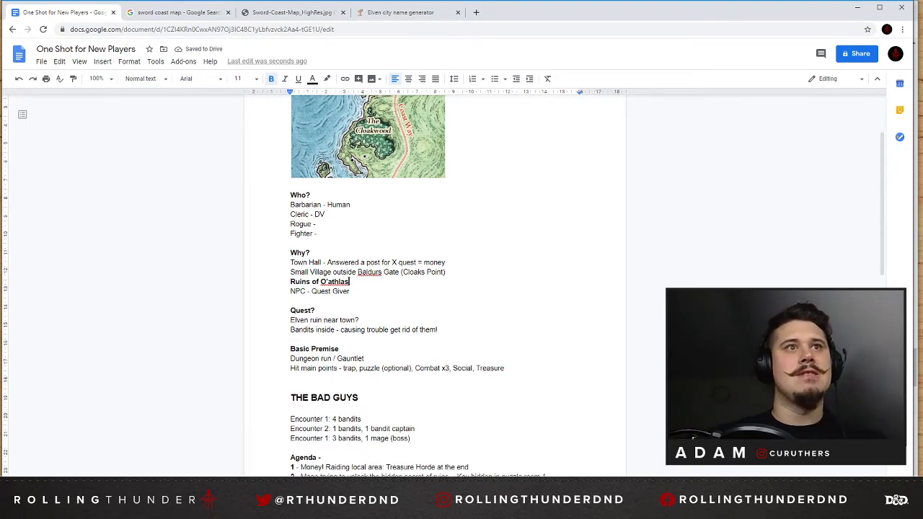
click(351, 292)
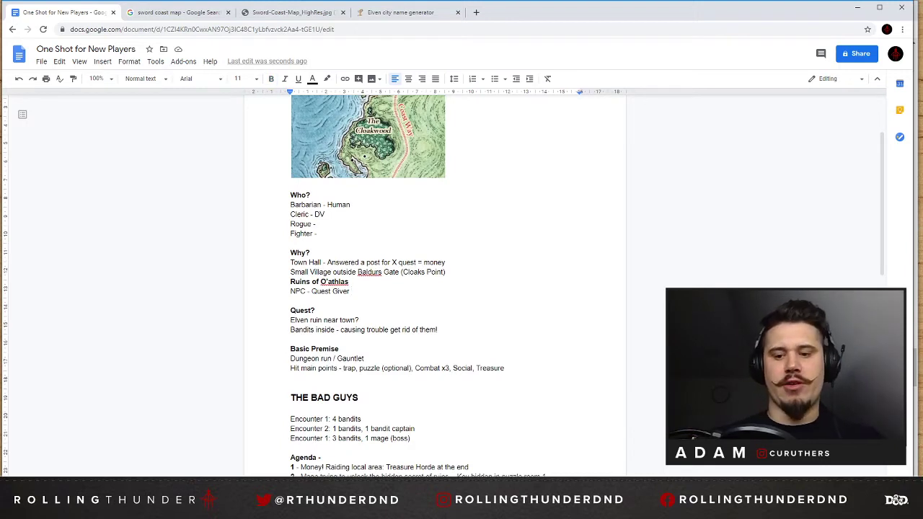
text(=)
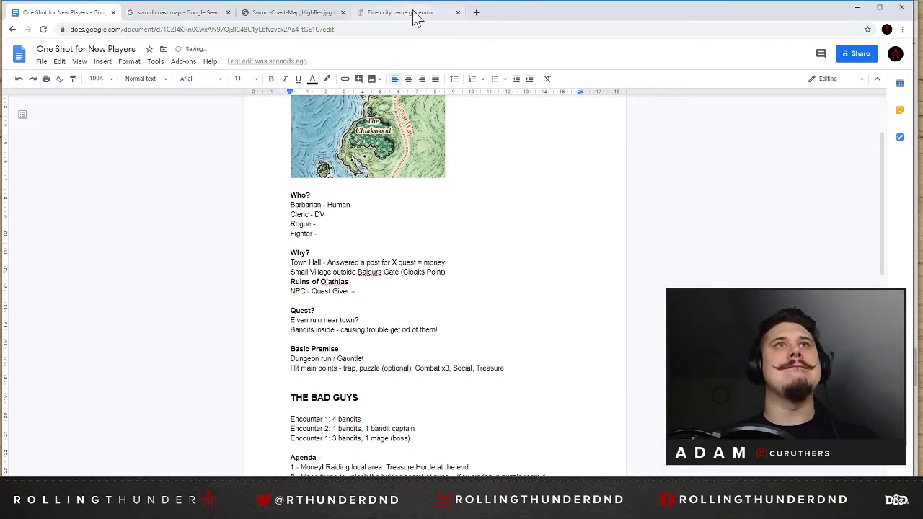
click(457, 12)
text(Hu)
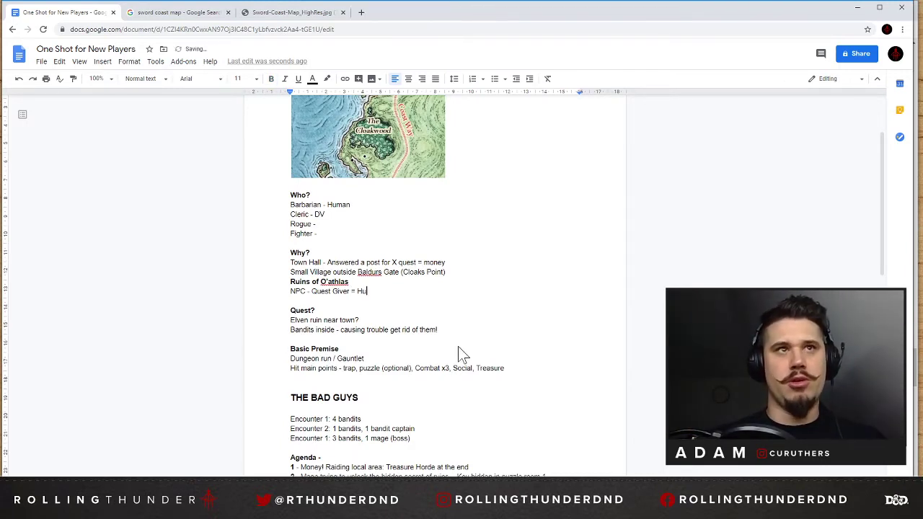
text(man, )
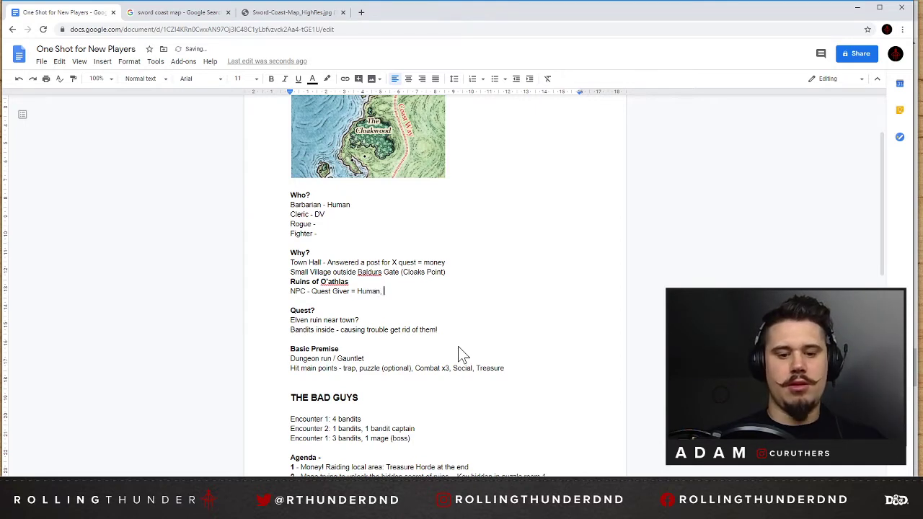
text(Brian )
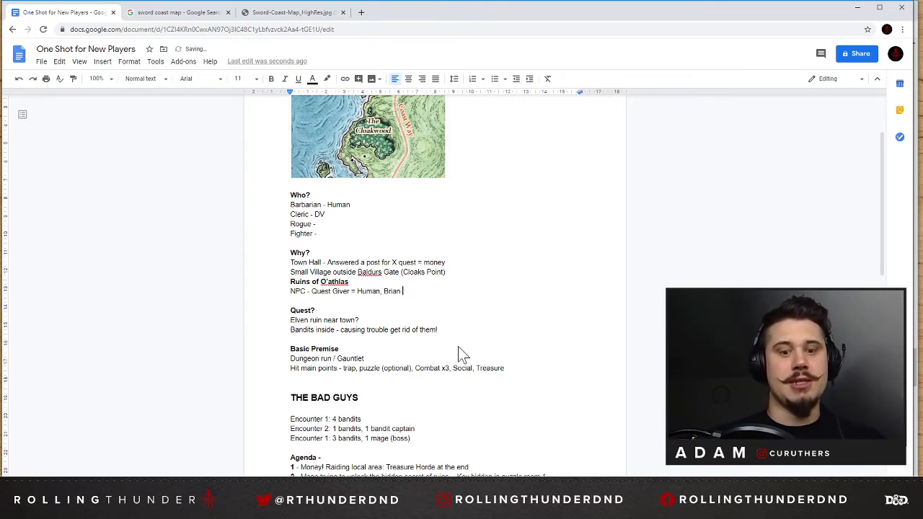
text(Blessed )
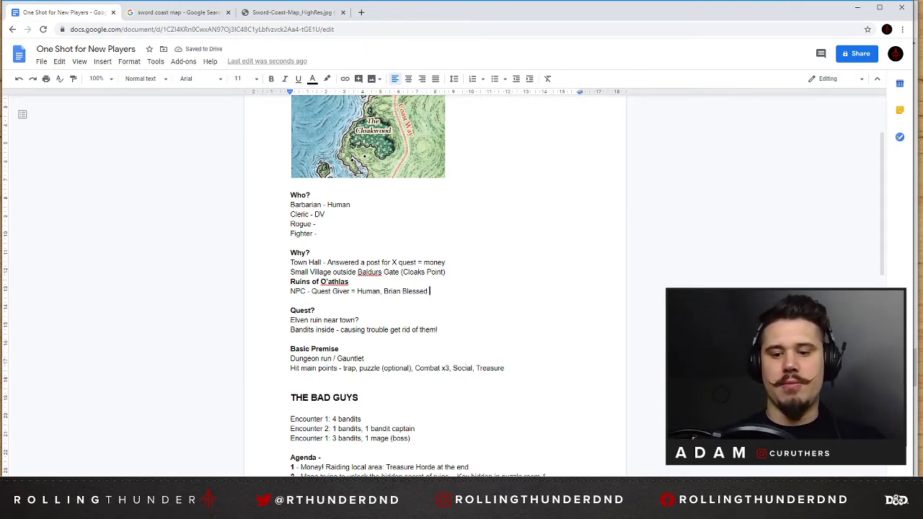
text(Voice )
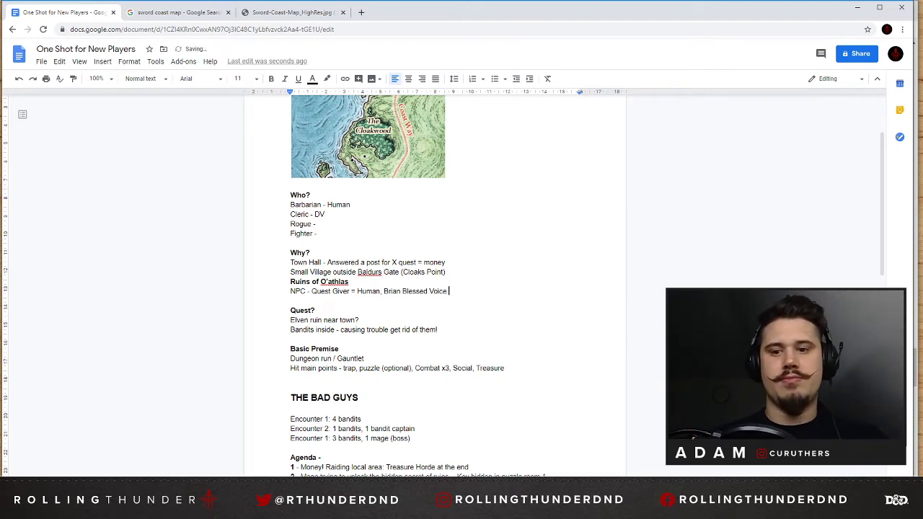
text(()
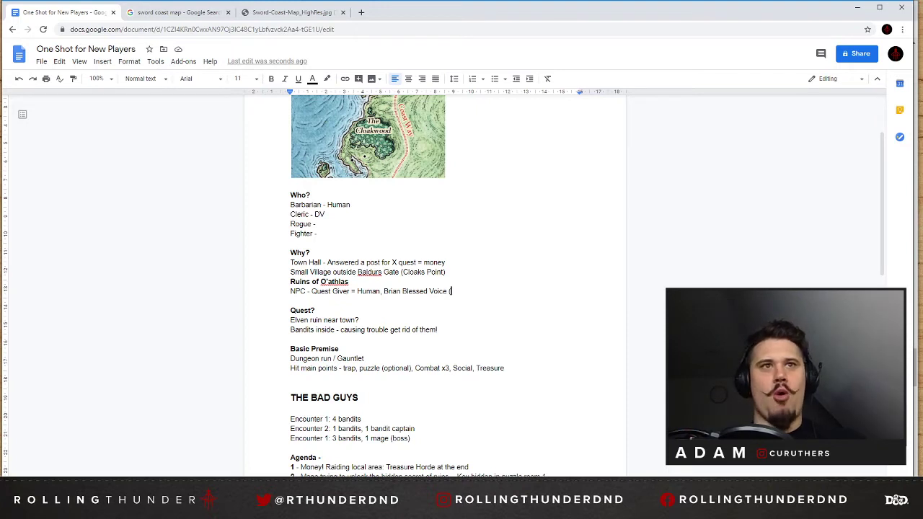
Add the character name "(Boris Brightwater)" at the end of the quest giver line, removing the stray letter under Quest?
click(359, 320)
text(B)
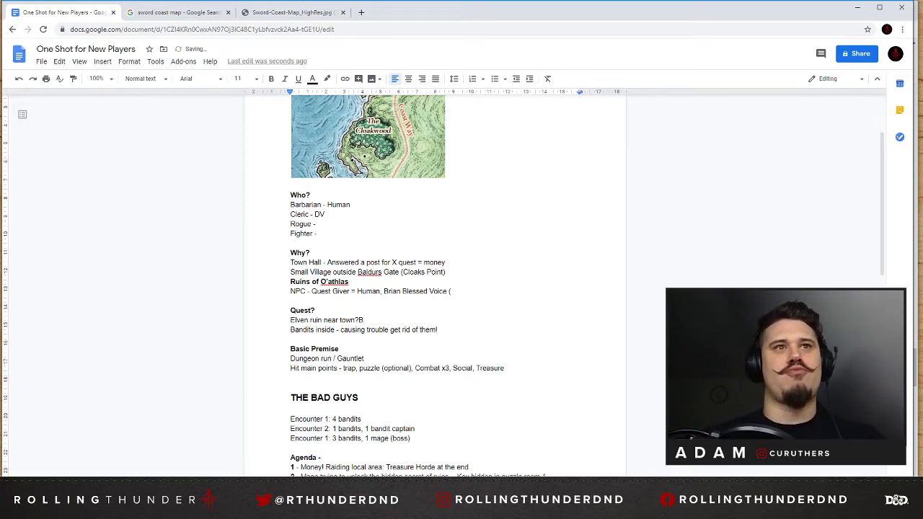
key(BackSpace)
click(451, 291)
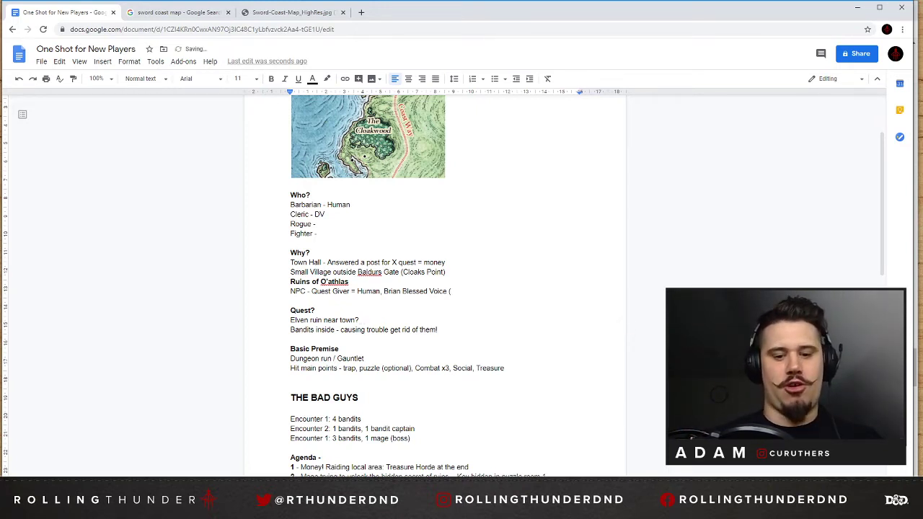
text(Boris Bright)
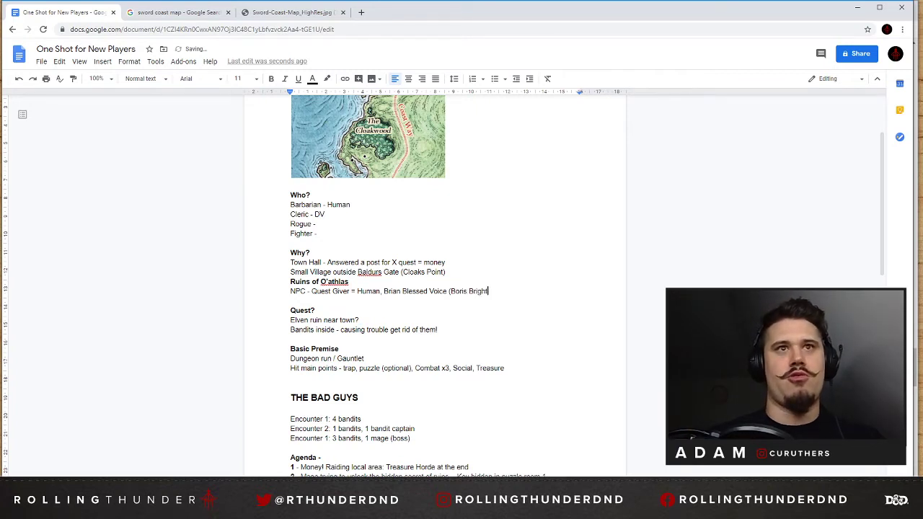
text(water))
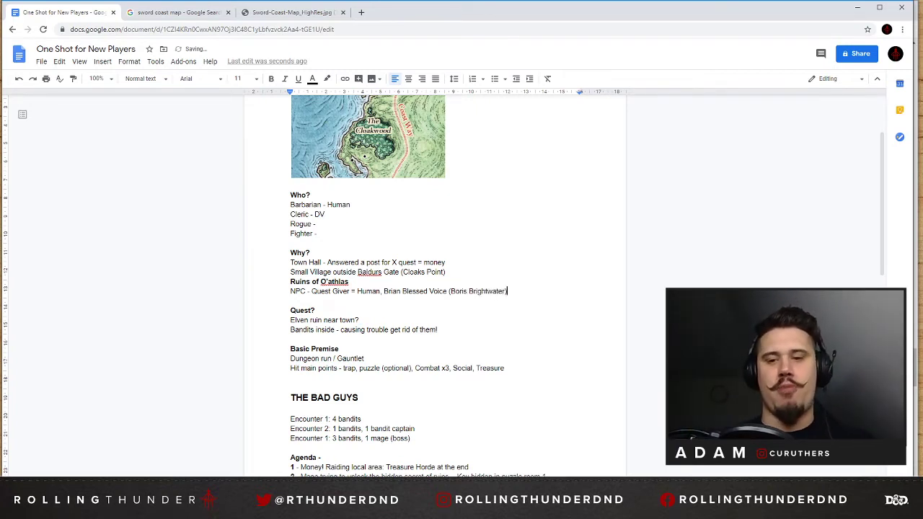
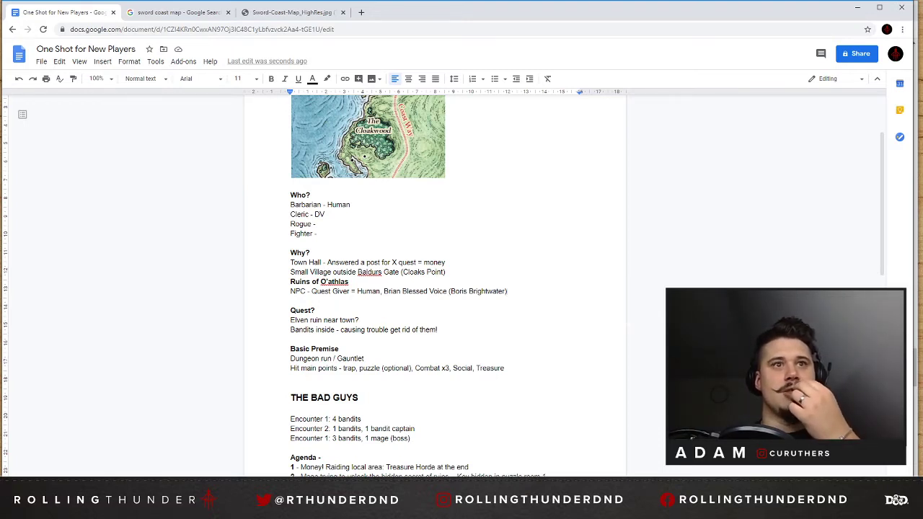
Place the one-shot notes document side by side with the Cleric compendium window and close the Baldur's Gate map snip.
scroll(435, 281, down, 1)
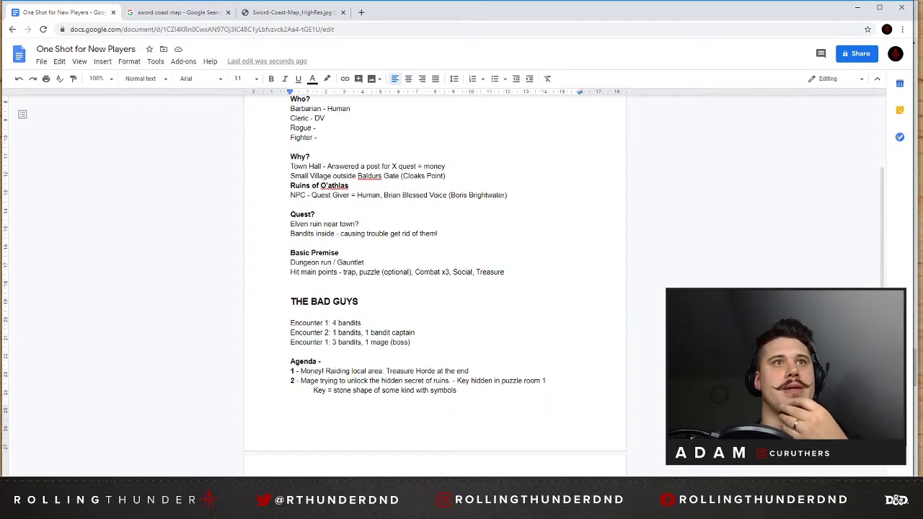
scroll(434, 281, down, 1)
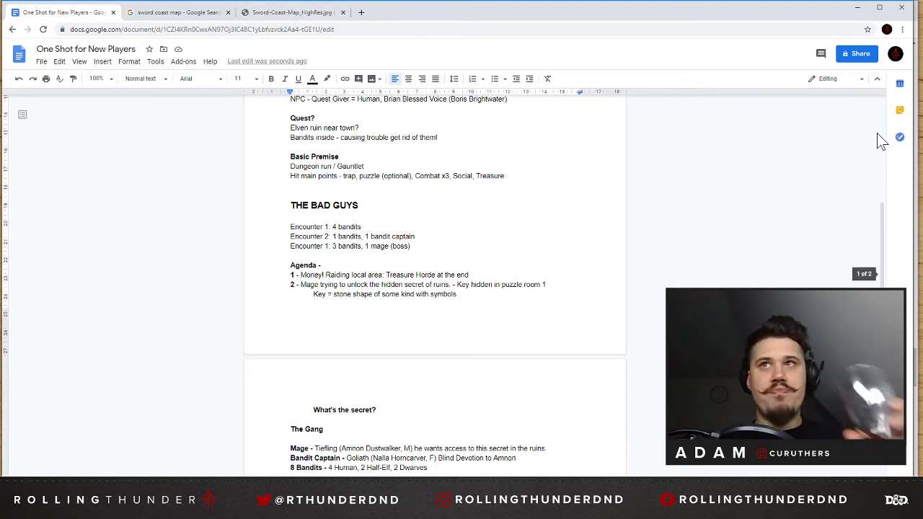
drag(913, 134, 447, 135)
click(591, 112)
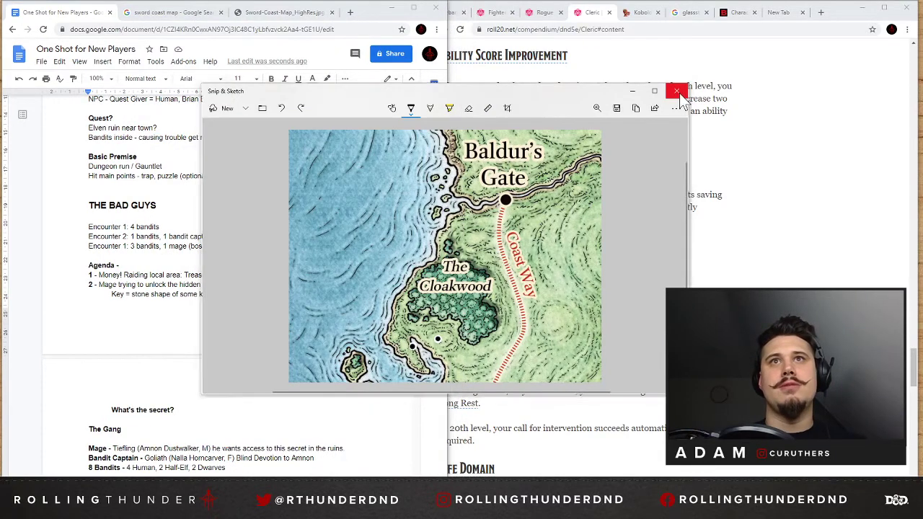
click(675, 91)
double_click(852, 9)
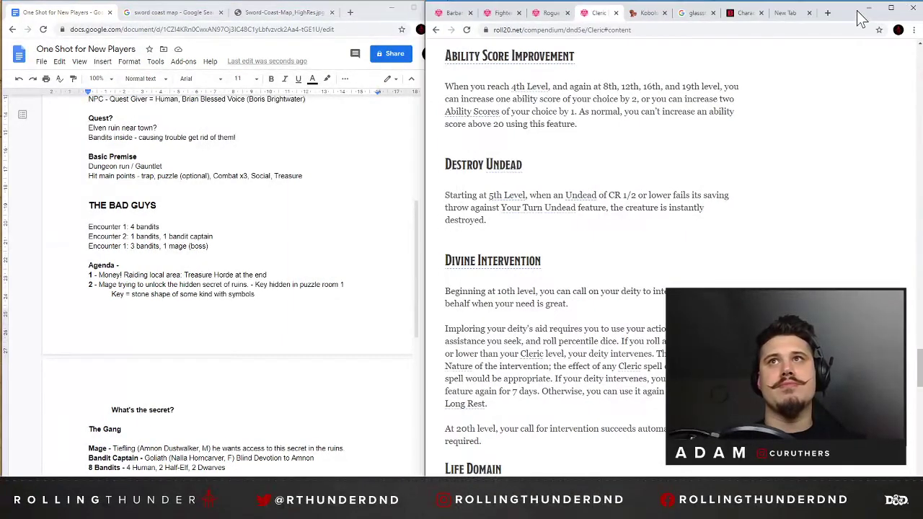
drag(426, 8, 428, 8)
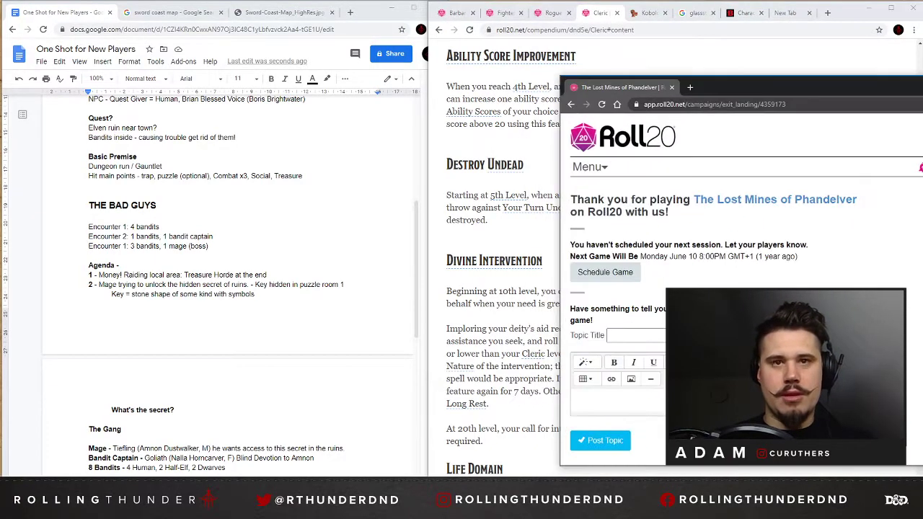
Position the Roll20 browser window beside the notes and open dungeonfog.com in a new tab.
drag(736, 32, 604, 20)
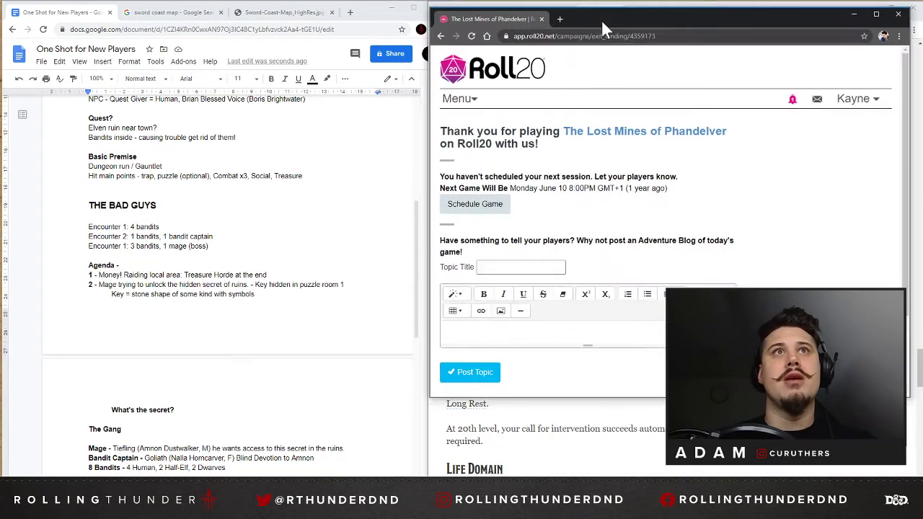
click(562, 20)
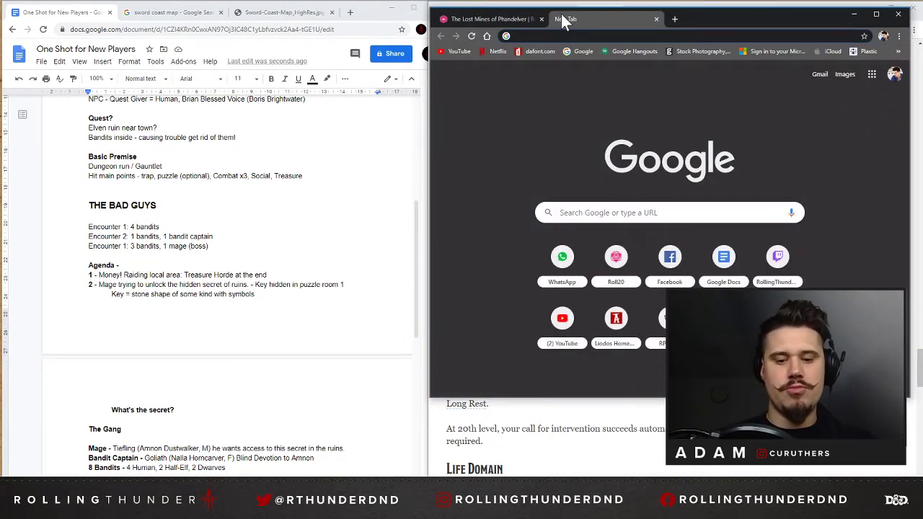
text(dungeon)
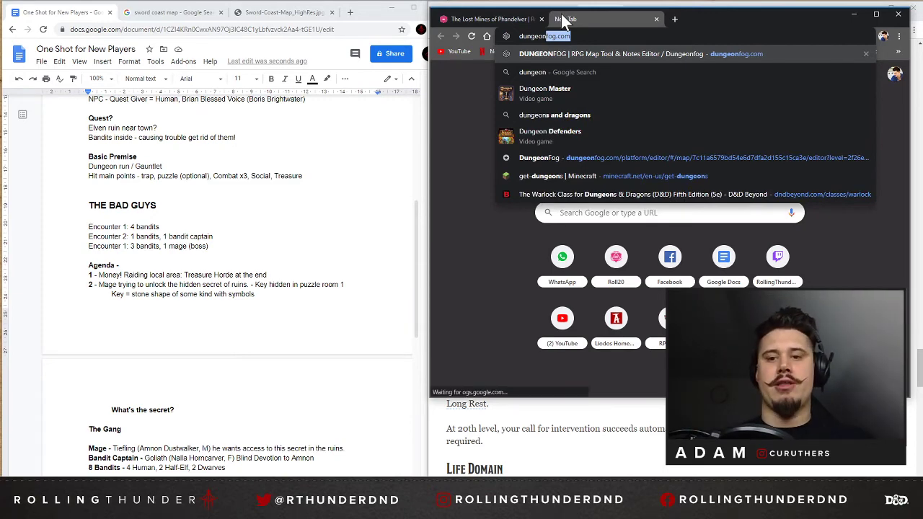
key(Return)
Search the web for "dungeon scrawl" in another new tab and open the Dungeon Scrawl home page.
key(ctrl+t)
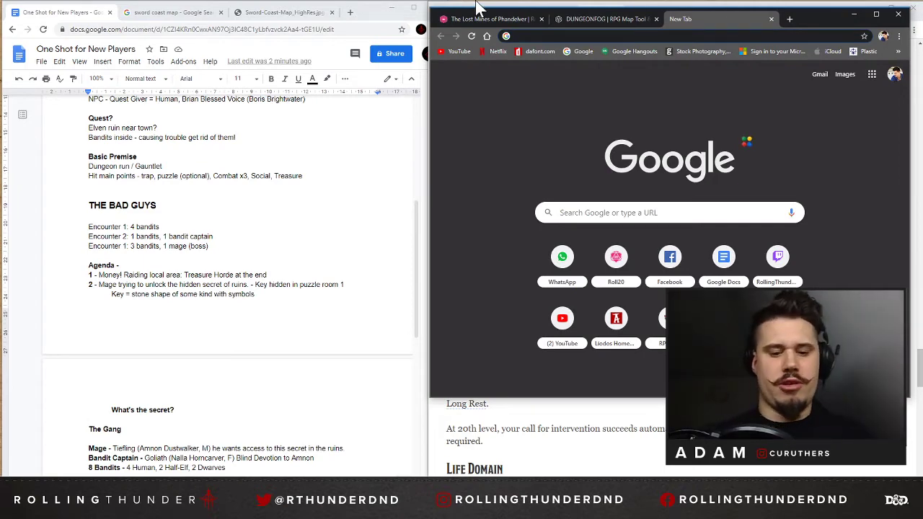
text(dungeon )
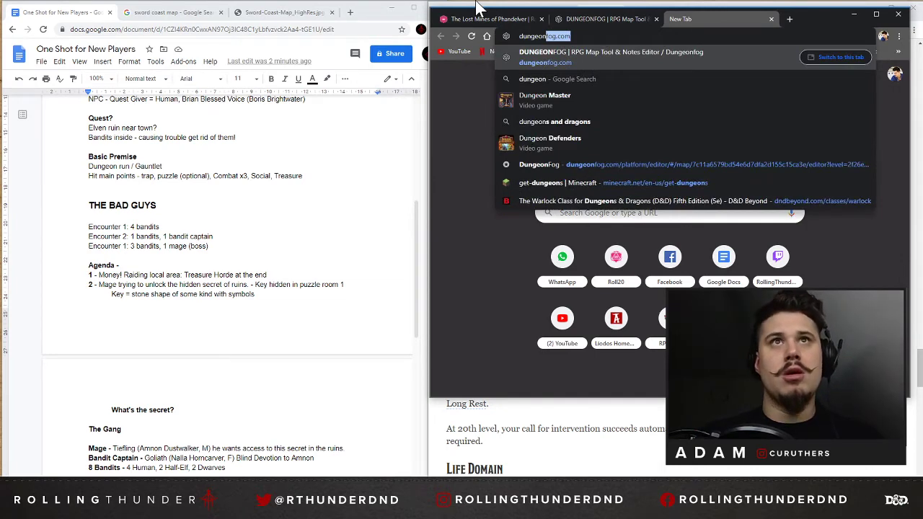
text(scra)
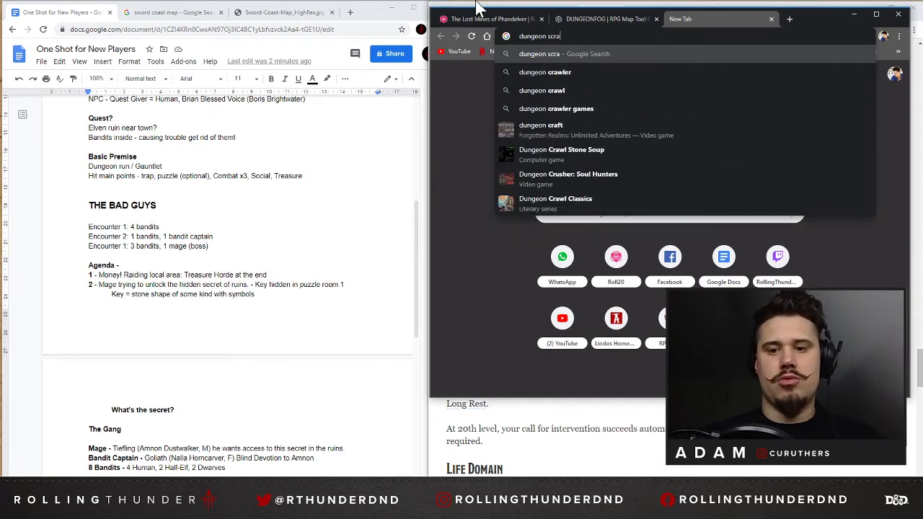
text(wl)
key(Return)
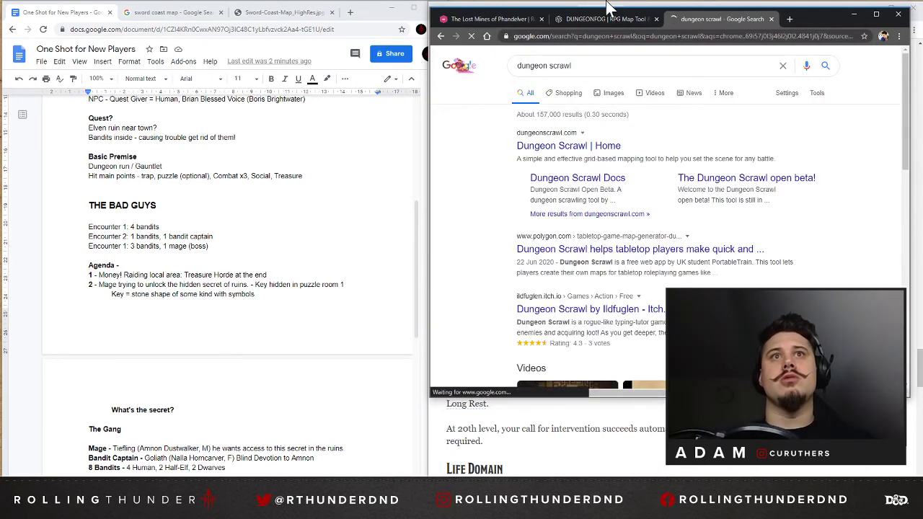
click(564, 146)
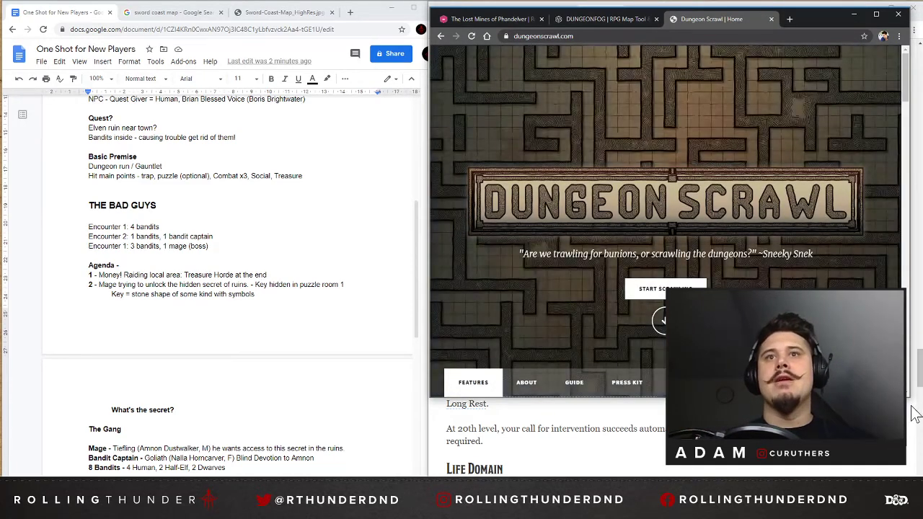
Launch the Dungeon Scrawl map editor and enlarge its browser window.
click(653, 291)
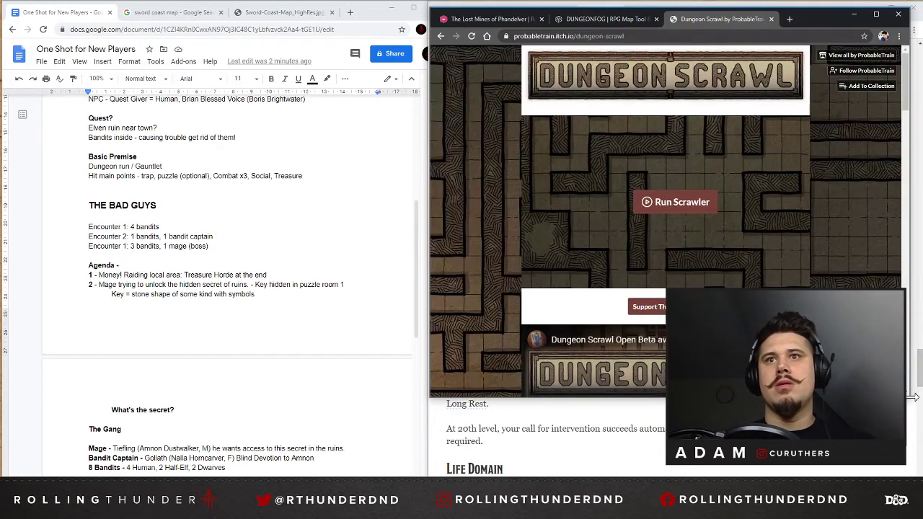
click(670, 216)
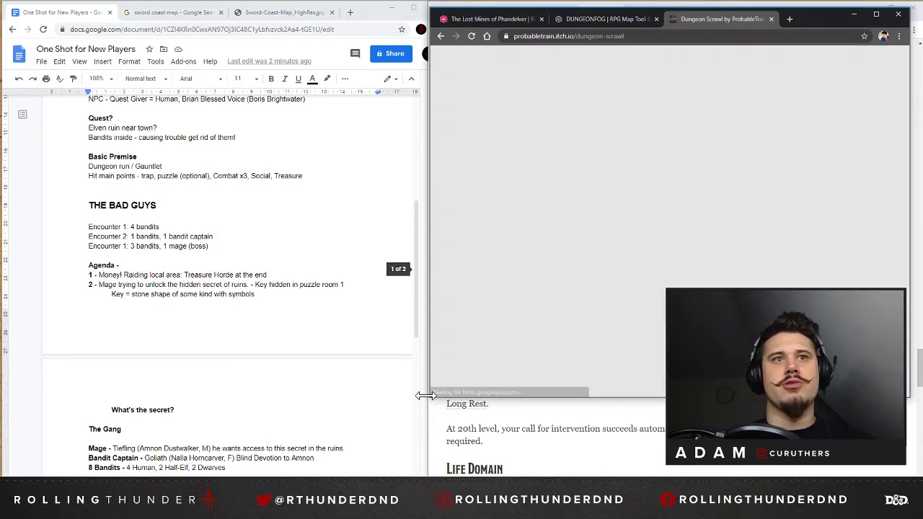
drag(431, 398, 143, 475)
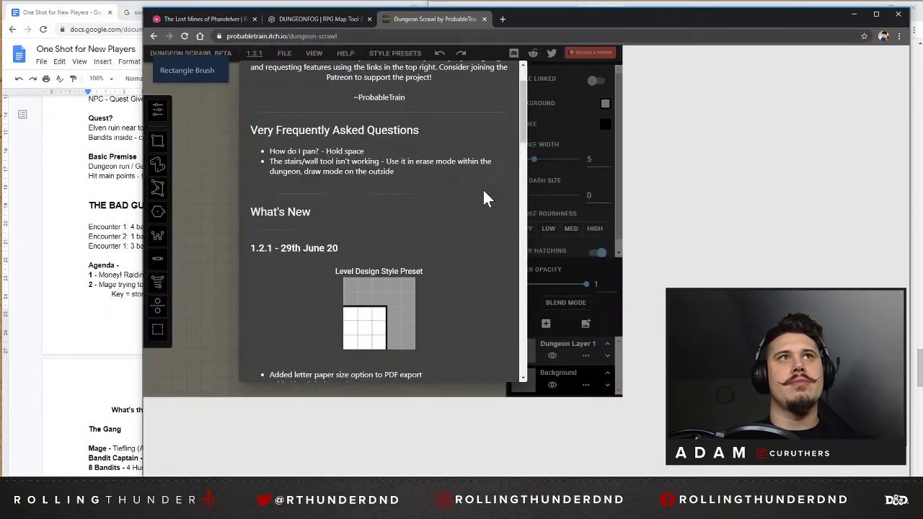
Look through the welcome and What's New notes of Dungeon Scrawl, and close them to reach the empty canvas.
scroll(478, 188, down, 3)
scroll(597, 118, up, 3)
scroll(594, 118, up, 2)
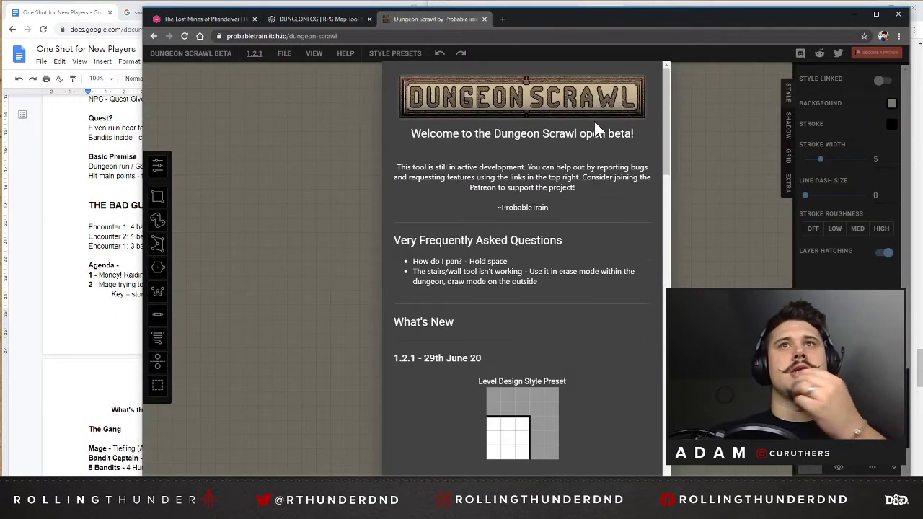
scroll(540, 193, down, 4)
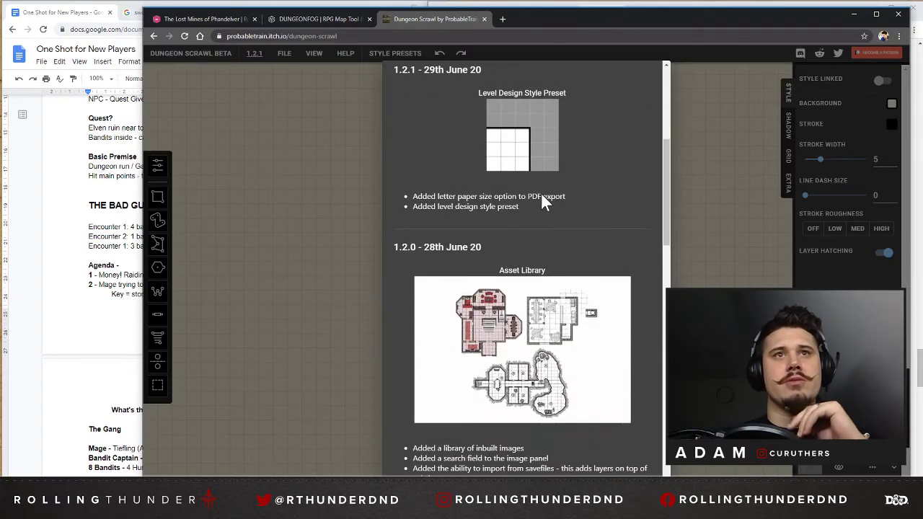
scroll(544, 196, down, 5)
click(733, 191)
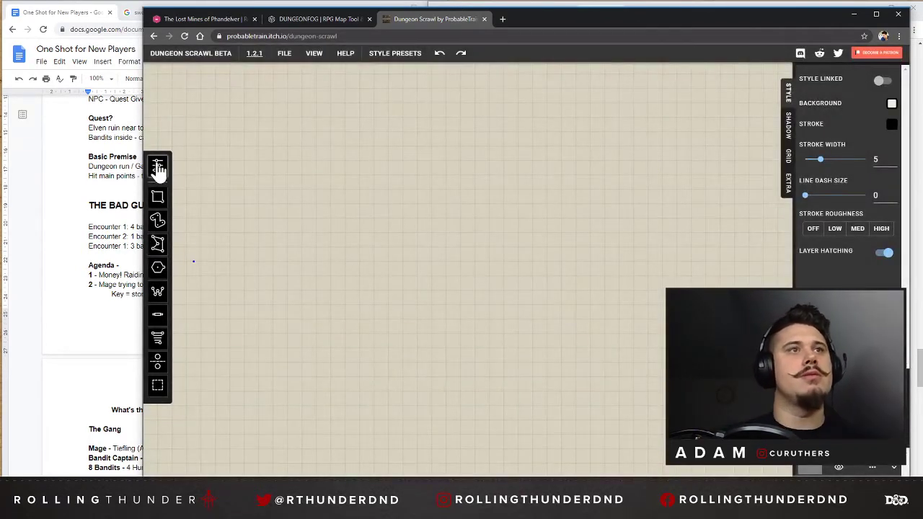
Draw a winding S-shaped corridor freehand on the canvas and add a large pentagonal room joined to its lower end.
click(157, 222)
mouse_move(358, 108)
mouse_down()
mouse_move(406, 196)
mouse_move(418, 354)
mouse_move(356, 362)
mouse_move(364, 354)
mouse_up()
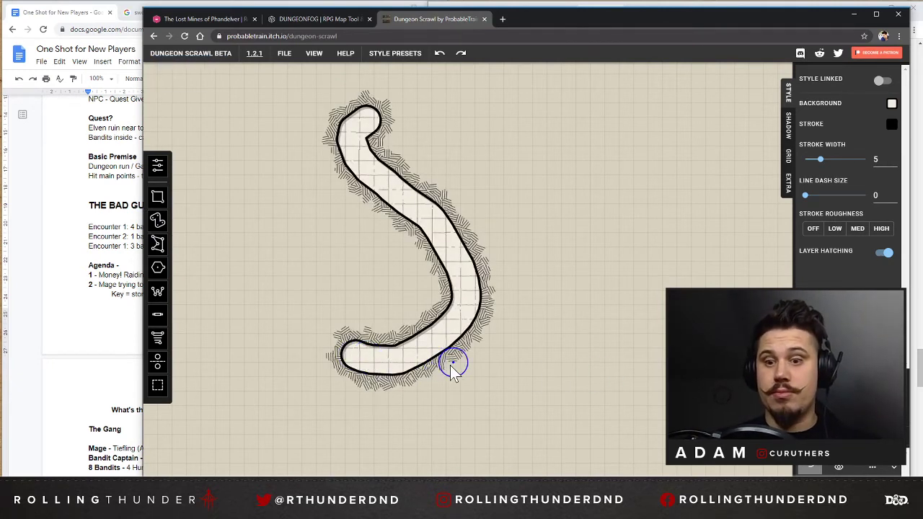
scroll(493, 249, down, 3)
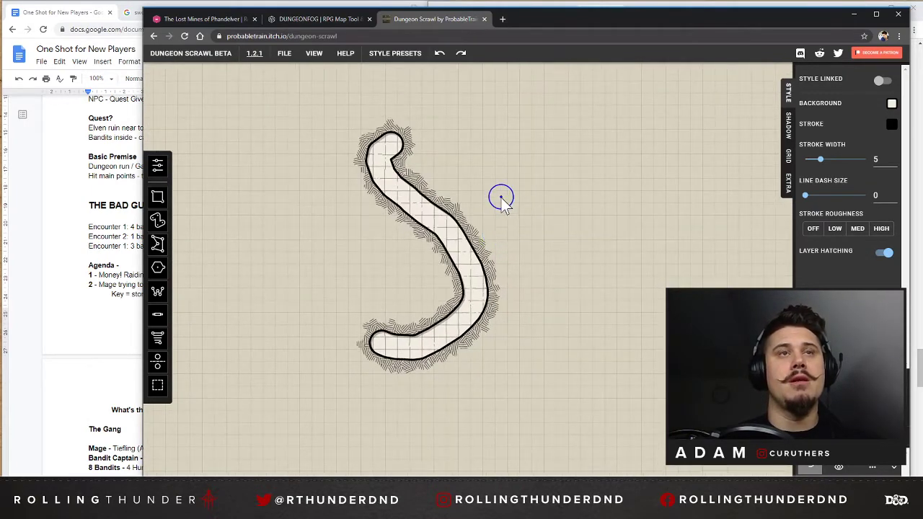
scroll(500, 198, up, 1)
scroll(406, 357, down, 2)
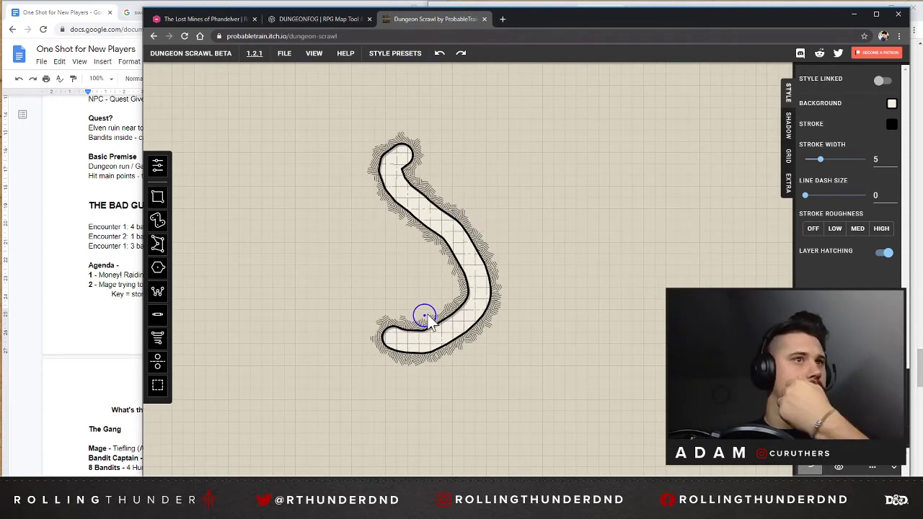
click(158, 267)
mouse_move(318, 315)
mouse_down()
mouse_move(409, 402)
mouse_move(392, 381)
mouse_up()
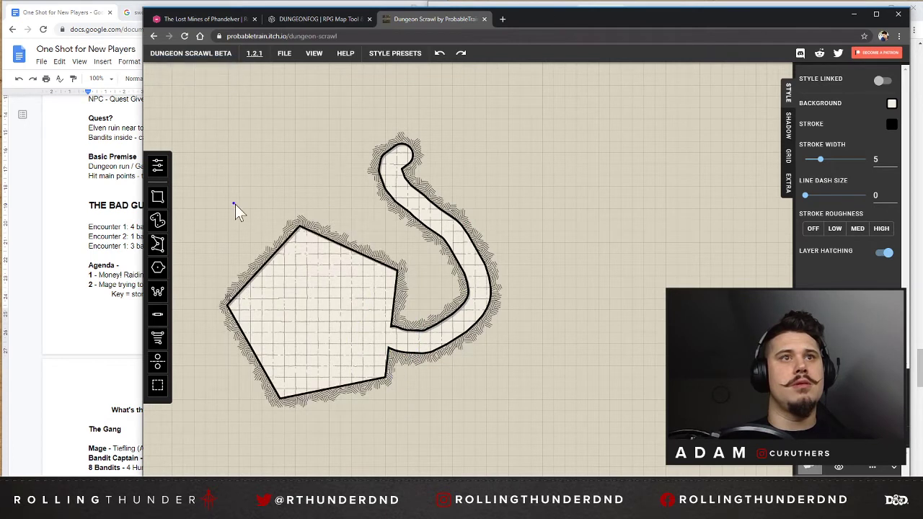
Extend the pentagonal room with freeform shapes: a rounded top, a bulge at the base, a long curved tail and a lower-left branch.
click(158, 243)
click(301, 227)
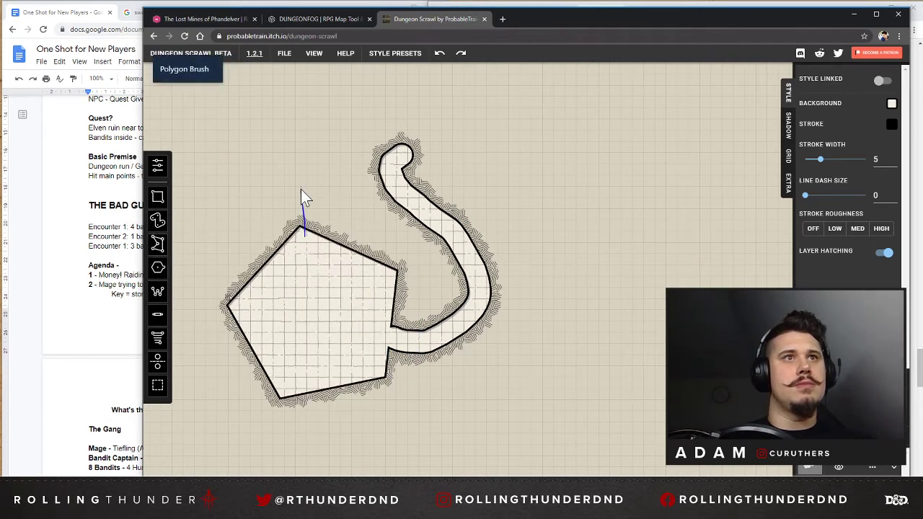
click(302, 182)
mouse_move(212, 261)
mouse_down()
mouse_move(246, 321)
mouse_move(219, 232)
mouse_move(358, 250)
mouse_move(271, 358)
mouse_move(243, 310)
mouse_move(240, 277)
mouse_up()
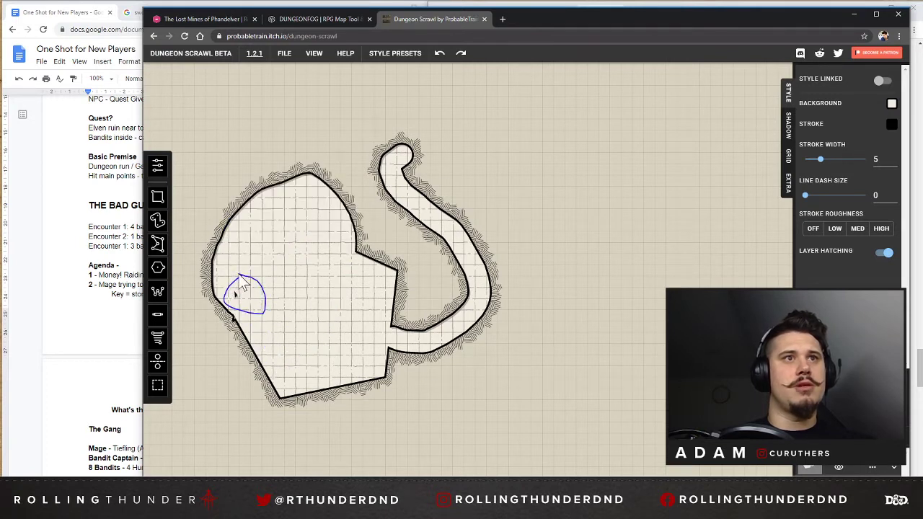
mouse_move(317, 411)
mouse_down()
mouse_move(283, 378)
mouse_move(279, 404)
mouse_up()
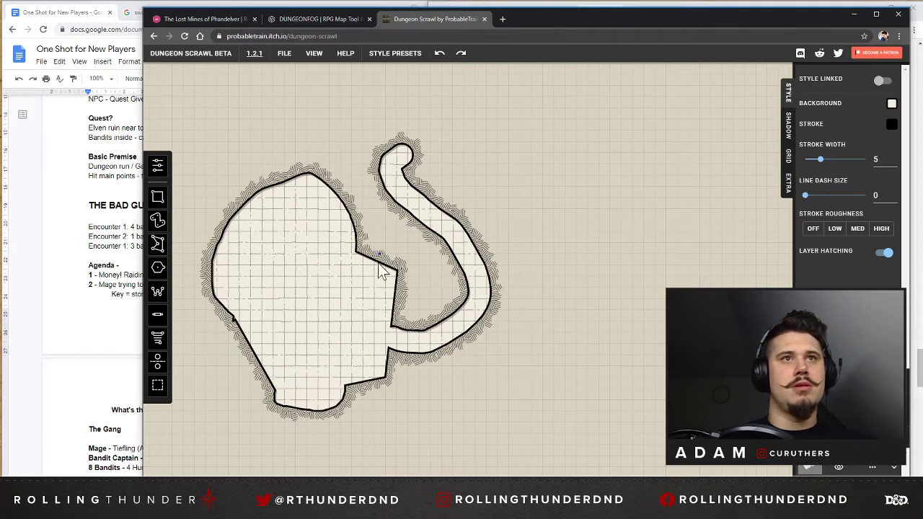
mouse_move(343, 375)
mouse_down()
mouse_move(403, 455)
mouse_move(546, 392)
mouse_move(380, 437)
mouse_move(324, 387)
mouse_move(310, 436)
mouse_up()
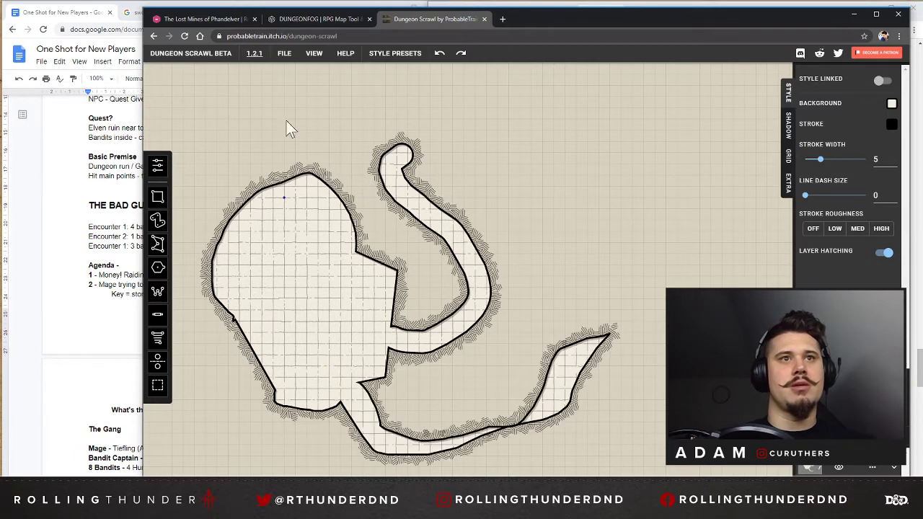
mouse_move(225, 378)
mouse_down()
mouse_move(250, 323)
mouse_move(241, 386)
mouse_up()
Log in to Dungeonfog with the saved credentials and dismiss the Unlock Premium notice on the dashboard.
click(317, 19)
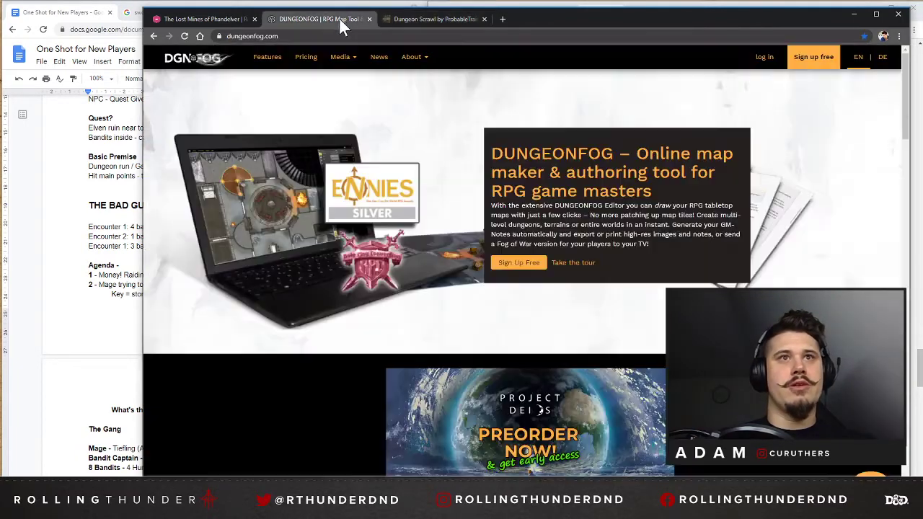
click(765, 61)
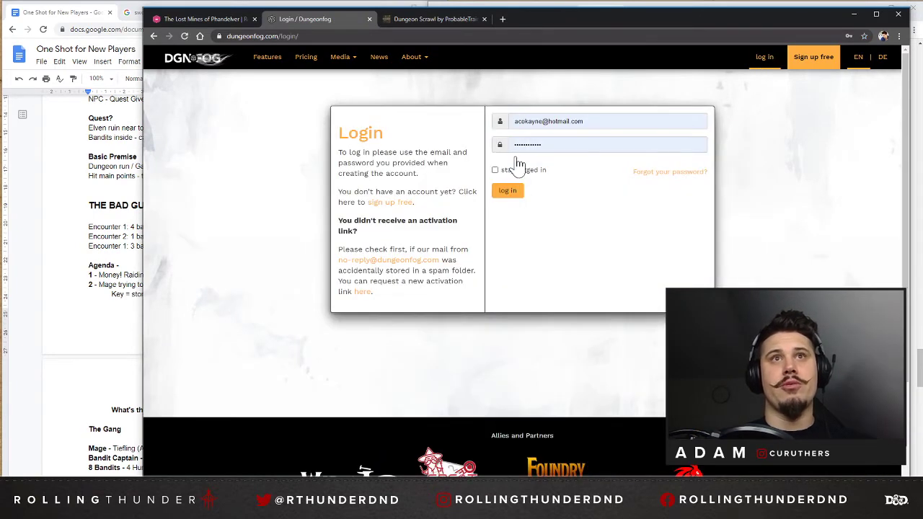
click(510, 195)
click(426, 20)
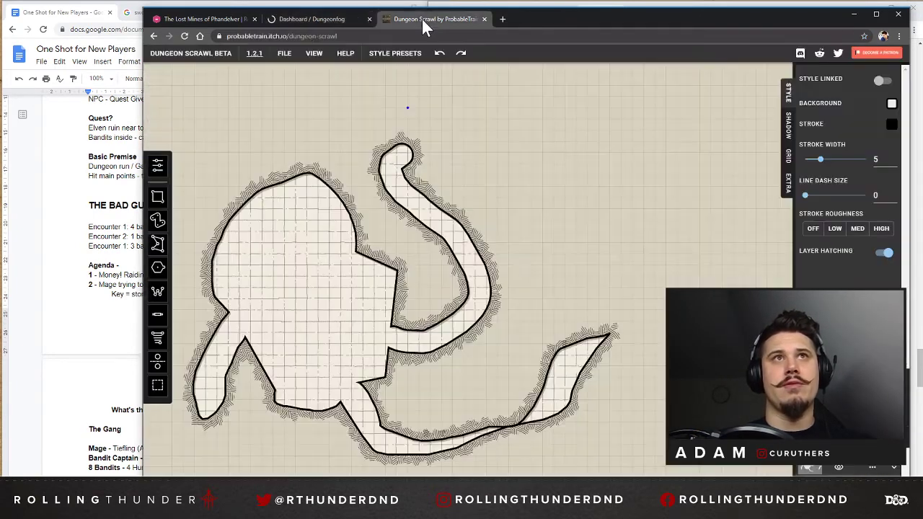
click(306, 16)
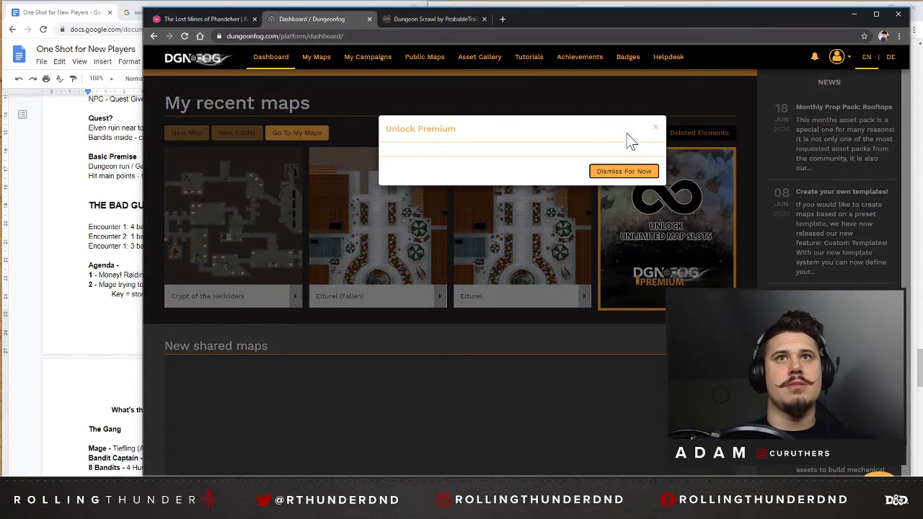
click(656, 131)
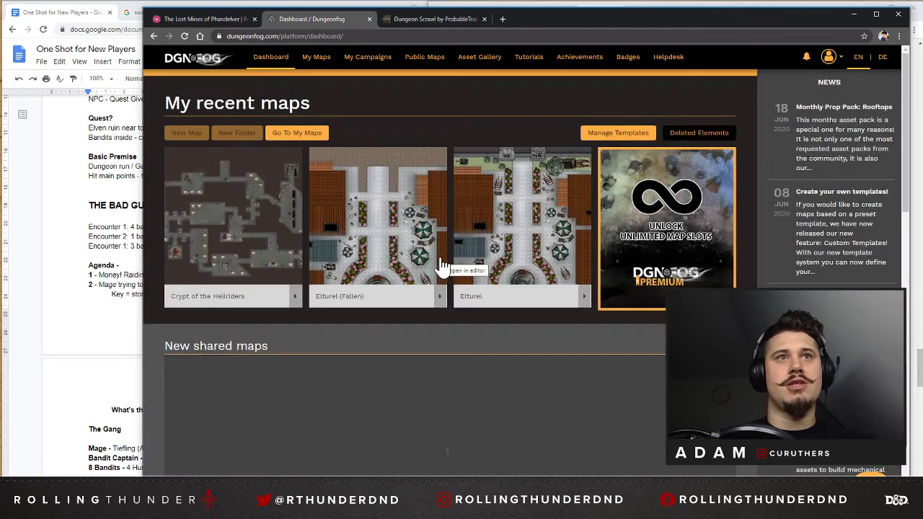
Open the full list of own maps in Dungeonfog and look through it.
click(298, 135)
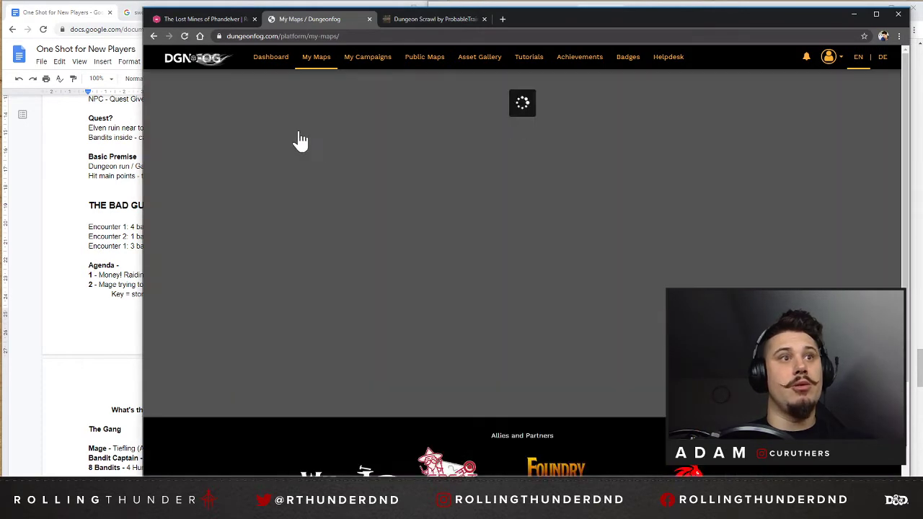
scroll(233, 253, down, 2)
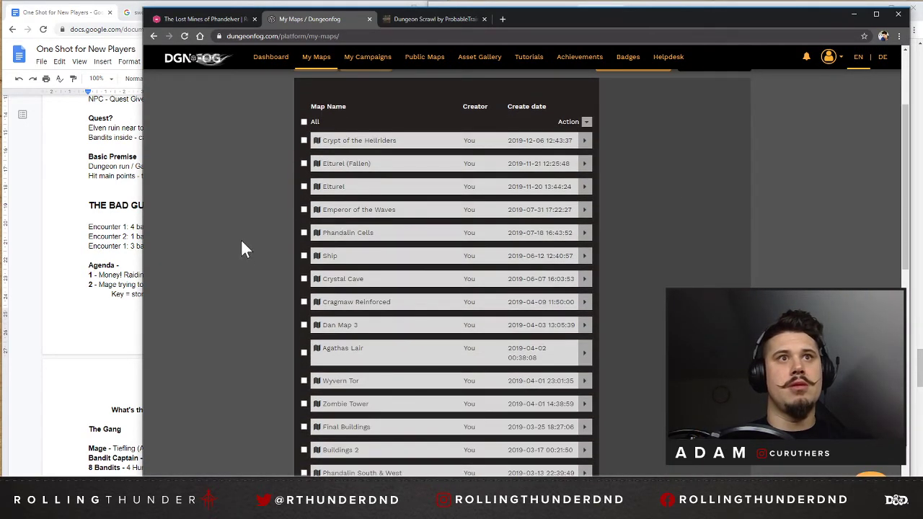
scroll(239, 238, down, 2)
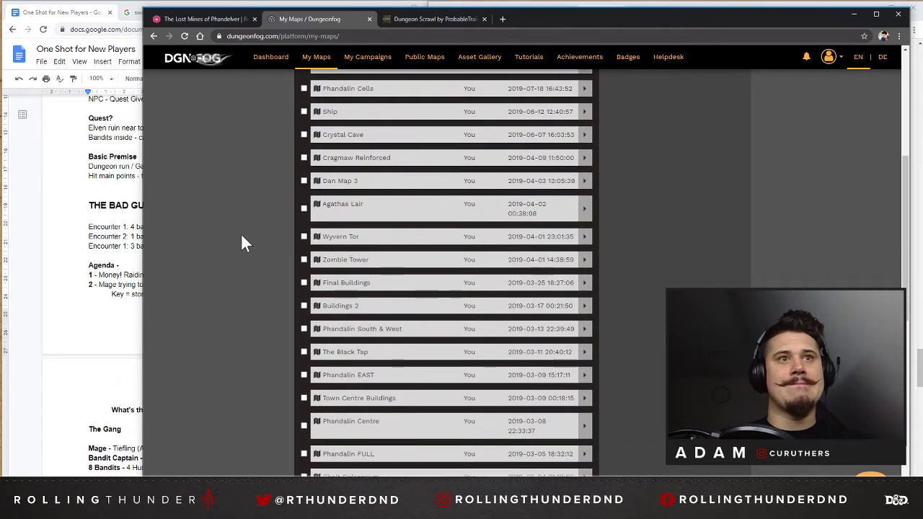
Scan the remaining entries of the My Maps list down to the oldest map and return to its beginning.
scroll(221, 254, down, 3)
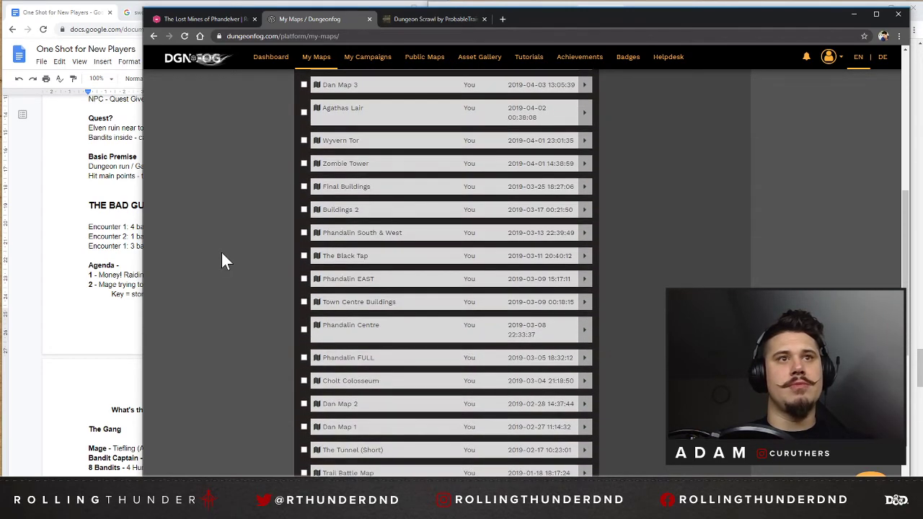
scroll(221, 254, down, 3)
scroll(221, 254, up, 3)
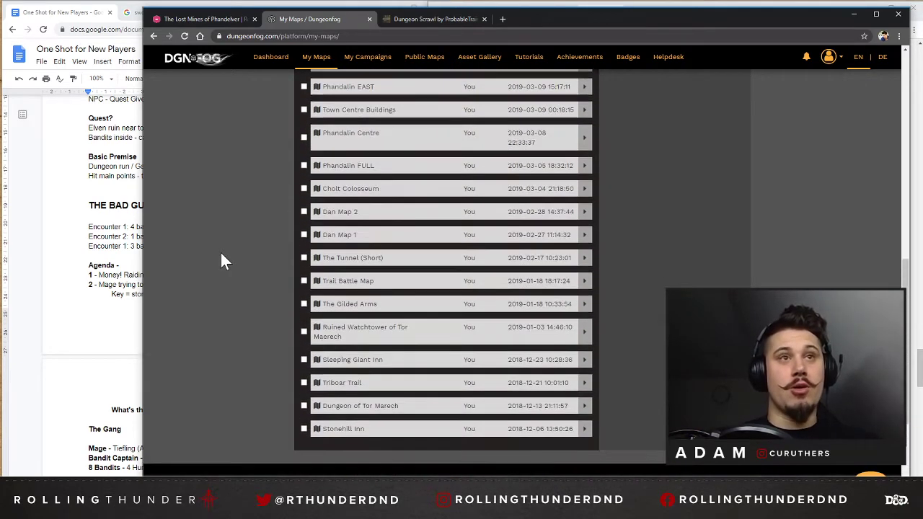
scroll(221, 256, up, 5)
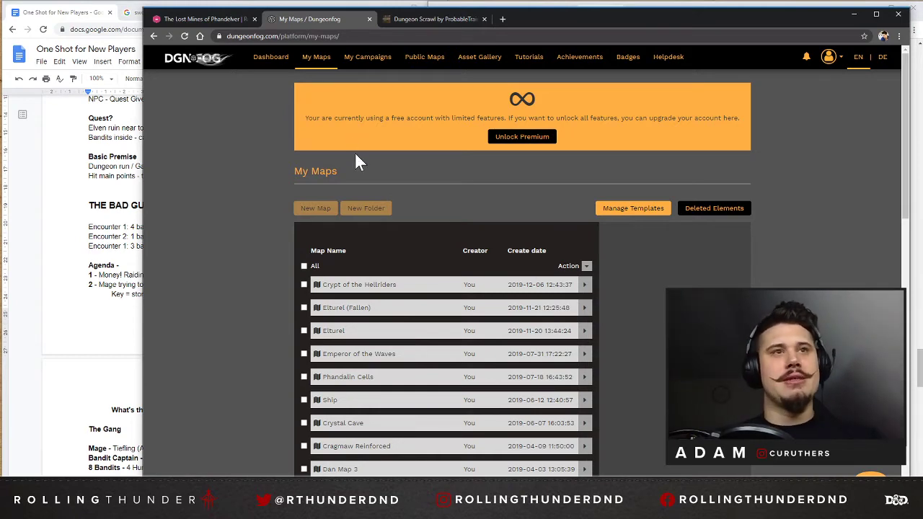
Switch to Roll20, launch The Lost Mines of Phandelver from the games list and open its Phandalin (FULL) page.
click(223, 20)
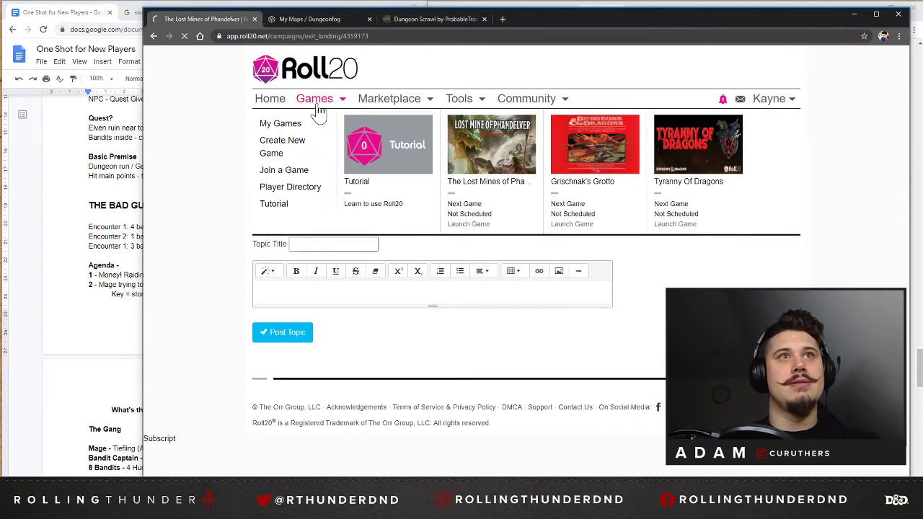
click(316, 107)
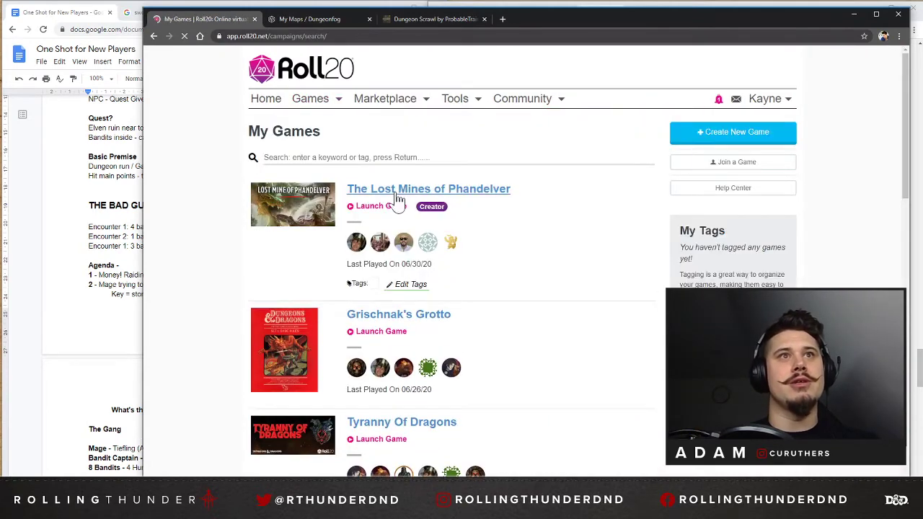
click(378, 207)
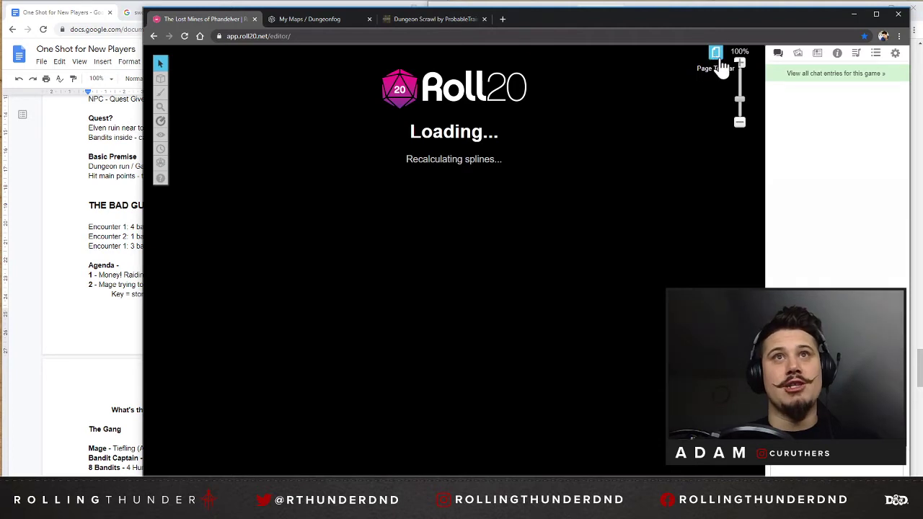
click(718, 60)
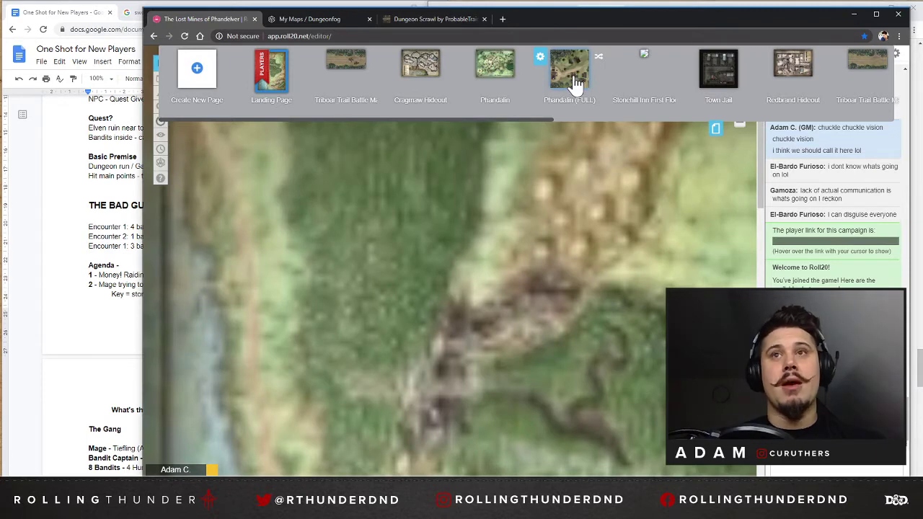
click(574, 81)
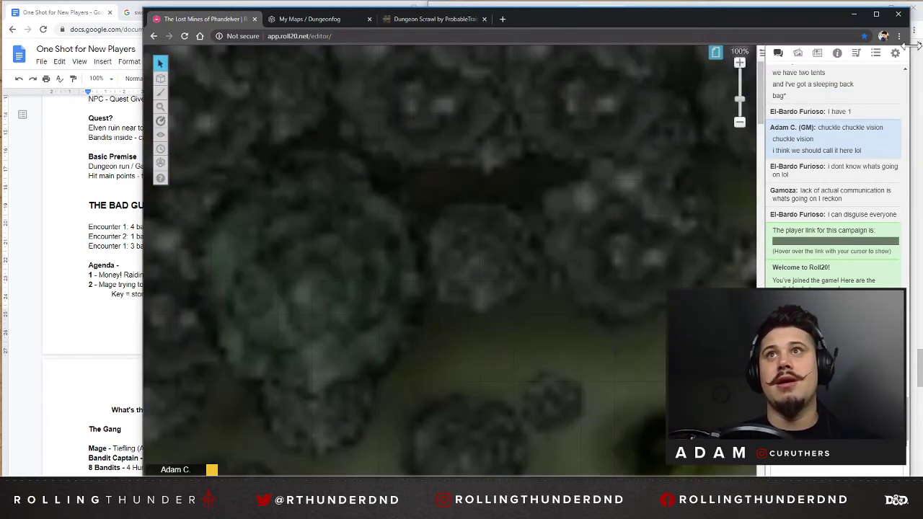
Enlarge and reposition the browser window, and zoom the Phandalin town map out to 20%.
drag(910, 47, 922, 47)
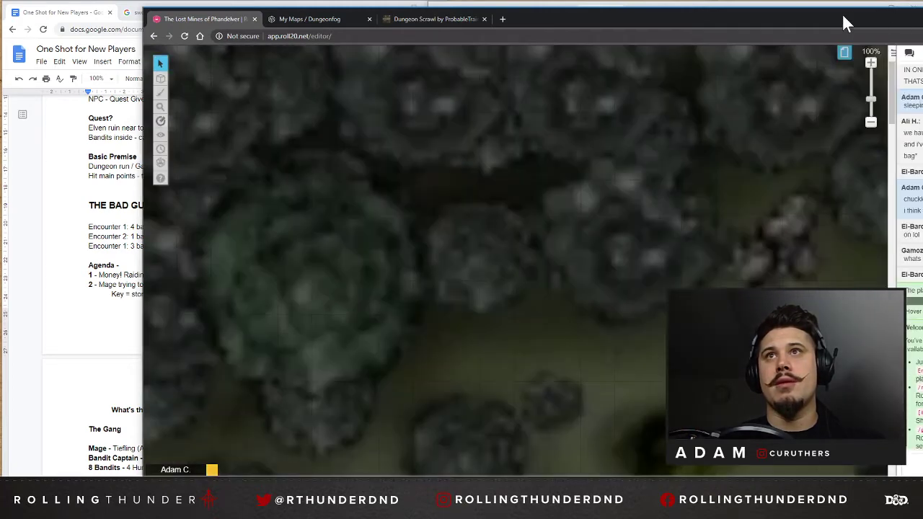
drag(842, 16, 882, 12)
click(909, 119)
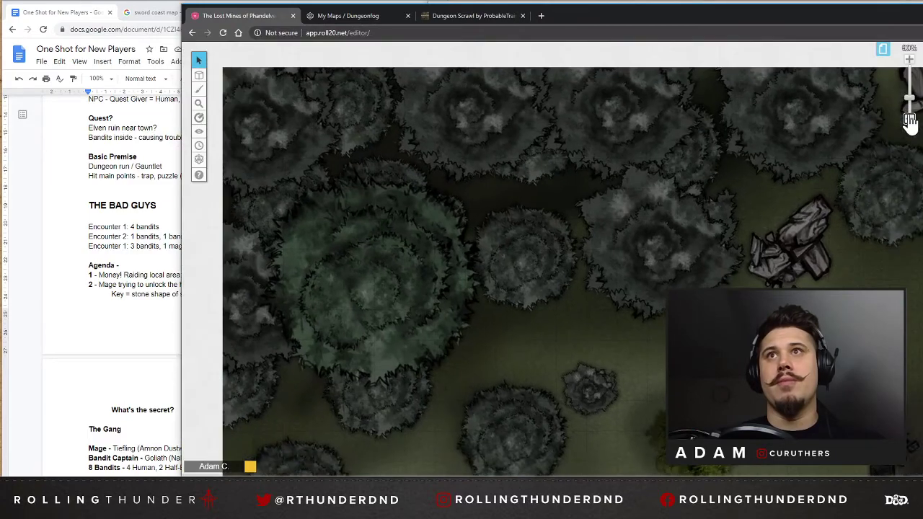
click(909, 119)
click(909, 119)
scroll(824, 215, down, 5)
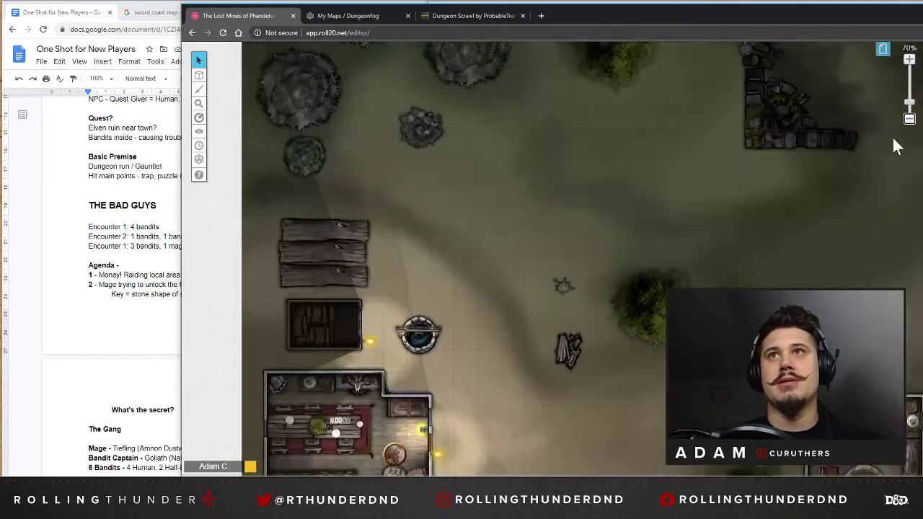
click(909, 119)
click(909, 119)
click(909, 119)
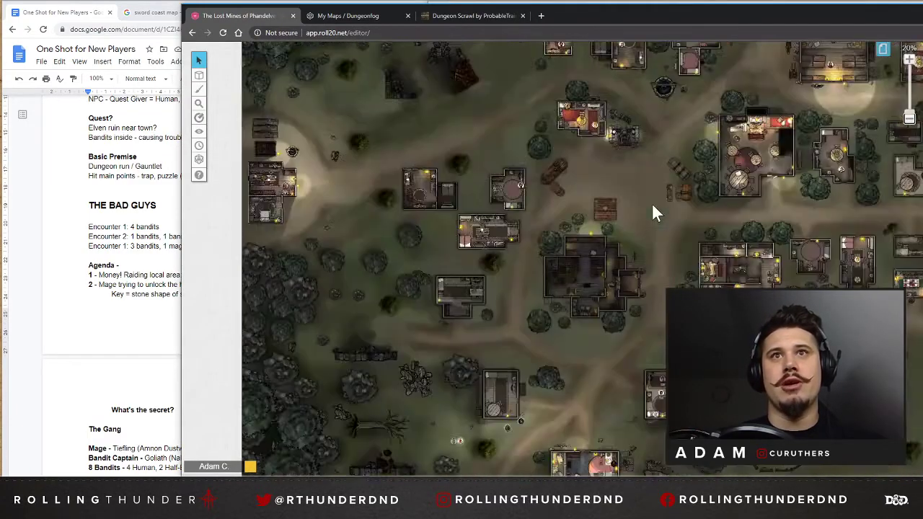
Survey the town layout from the western woods to the overgrown eastern ruin and the map's northern edge.
scroll(788, 211, up, 3)
scroll(746, 231, down, 8)
scroll(747, 233, up, 4)
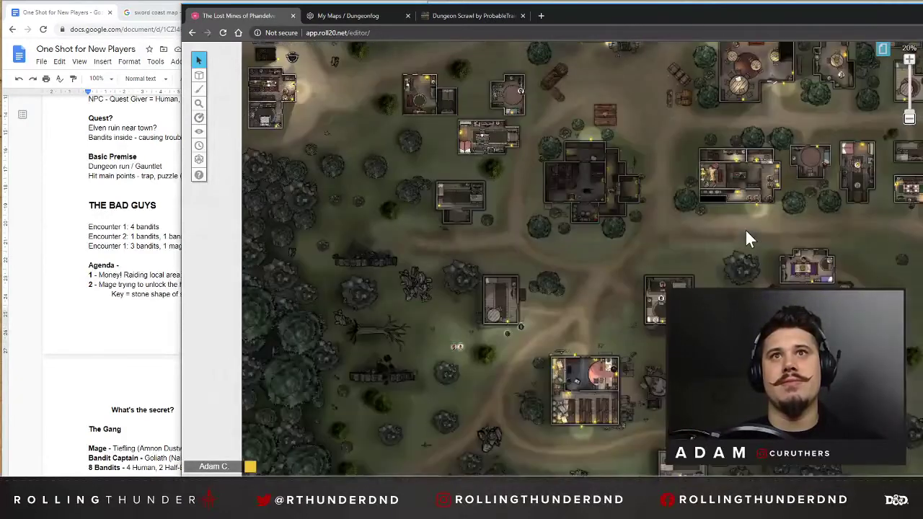
scroll(851, 224, up, 1)
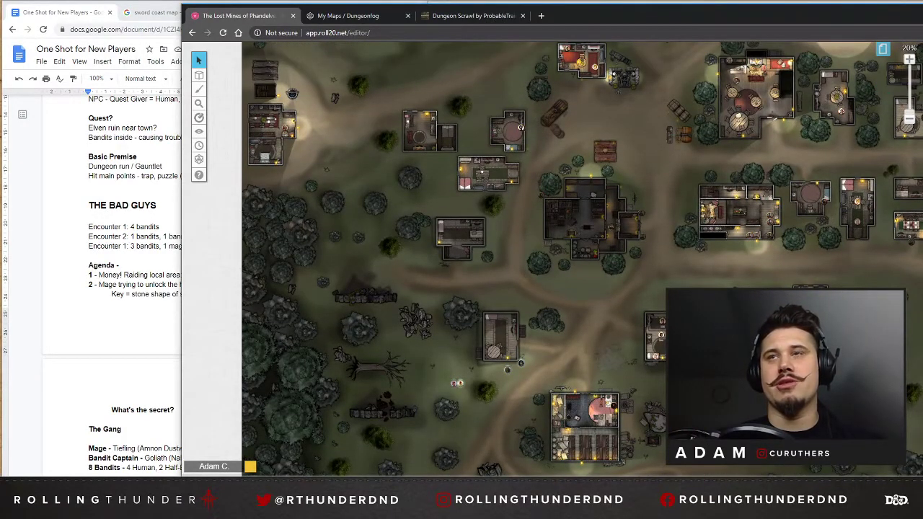
drag(881, 20, 881, 16)
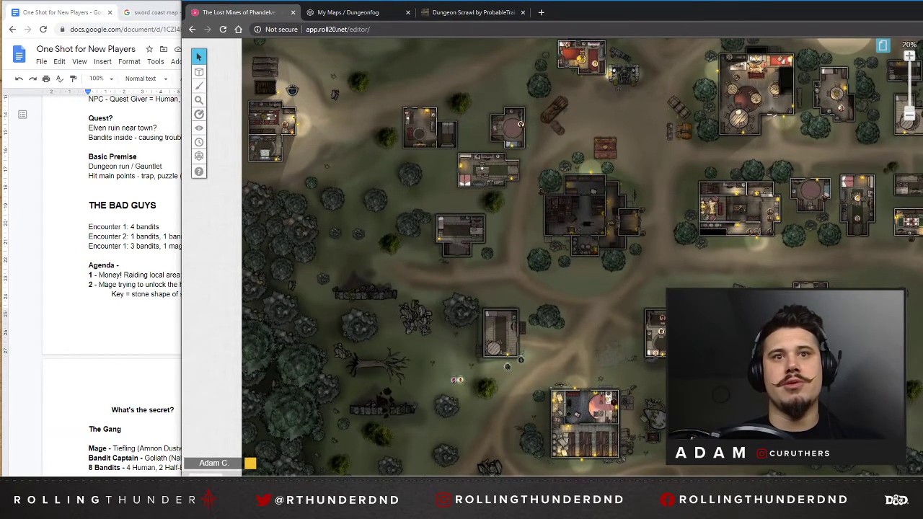
scroll(552, 258, right, 3)
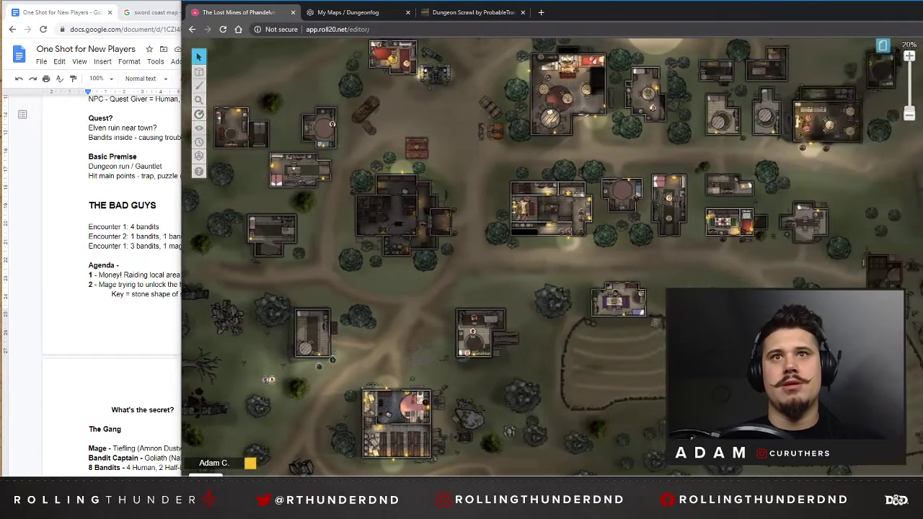
scroll(552, 258, right, 4)
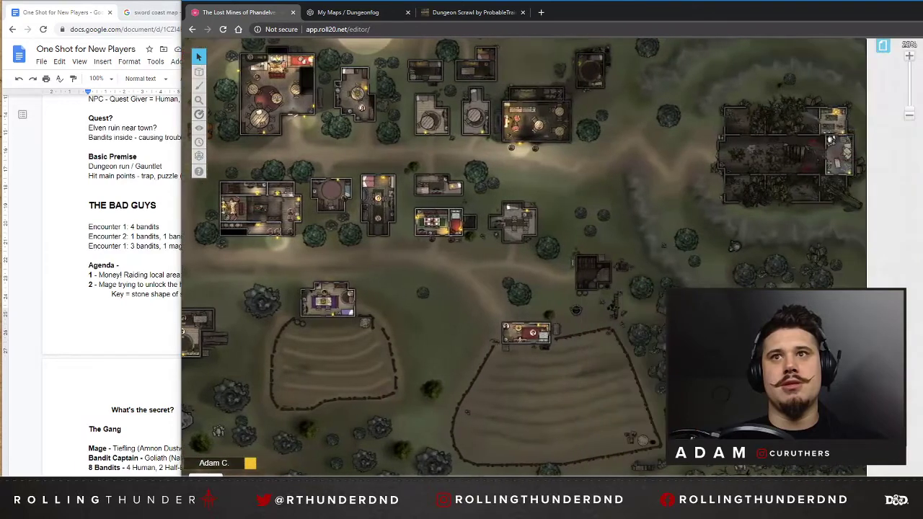
scroll(802, 209, up, 3)
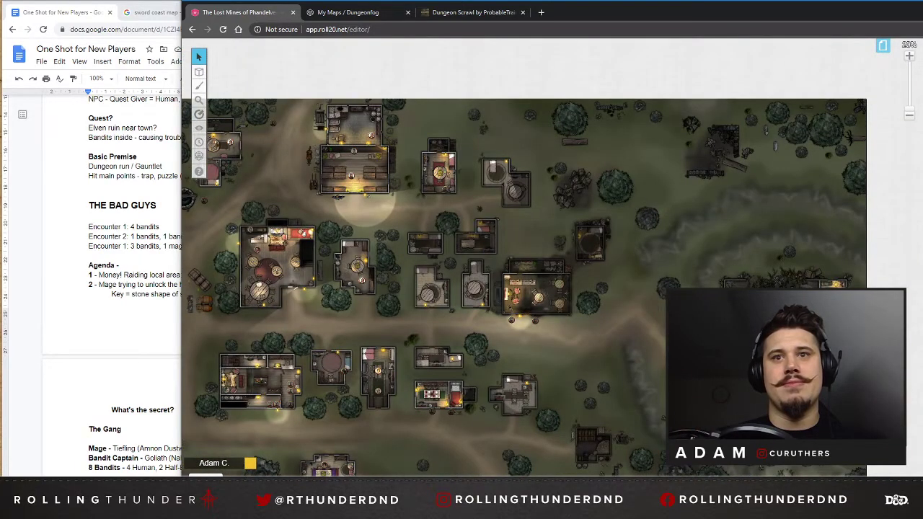
scroll(556, 430, left, 4)
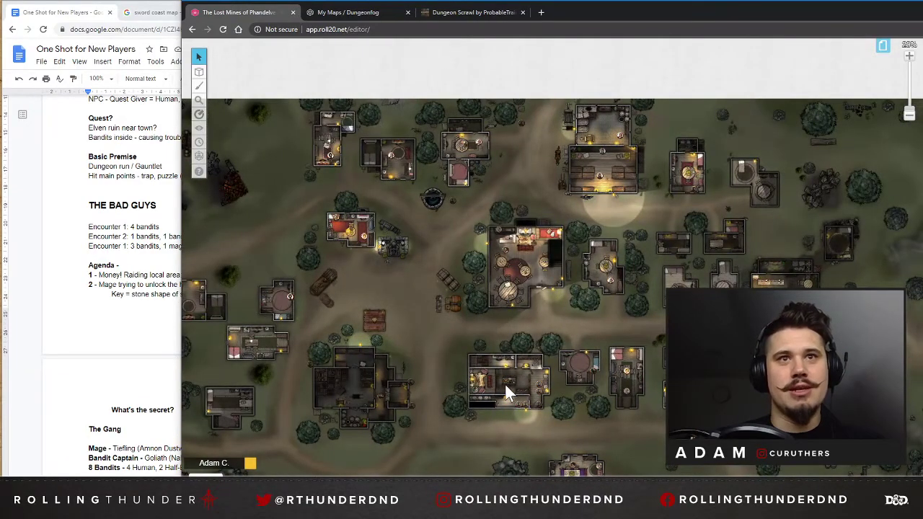
Examine close up the interiors of the hall with the fur rug and the large inn north of it.
drag(909, 111, 909, 95)
scroll(422, 231, down, 8)
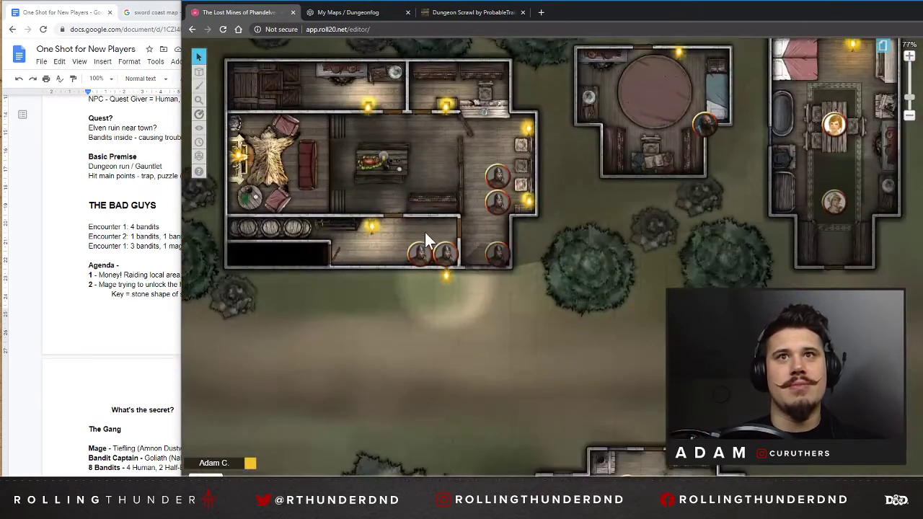
scroll(424, 234, up, 2)
scroll(424, 235, up, 2)
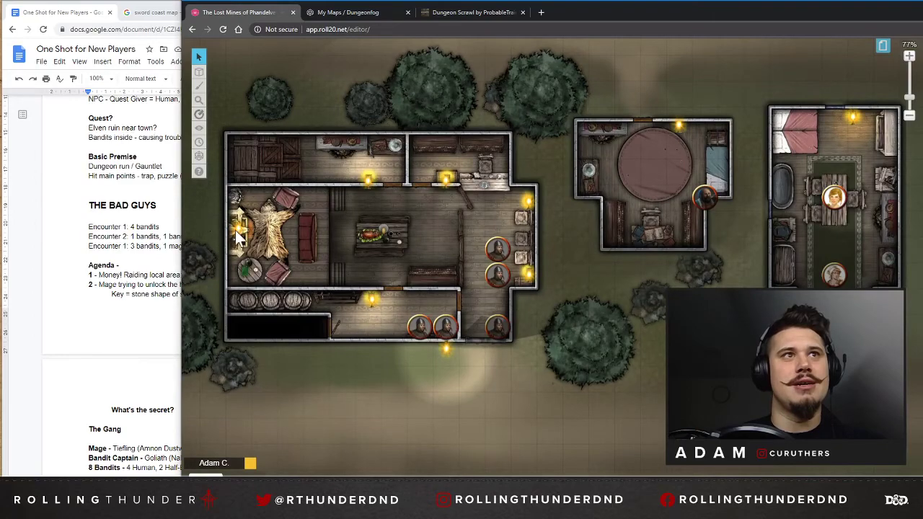
drag(236, 231, 569, 445)
drag(671, 338, 363, 337)
scroll(368, 218, up, 1)
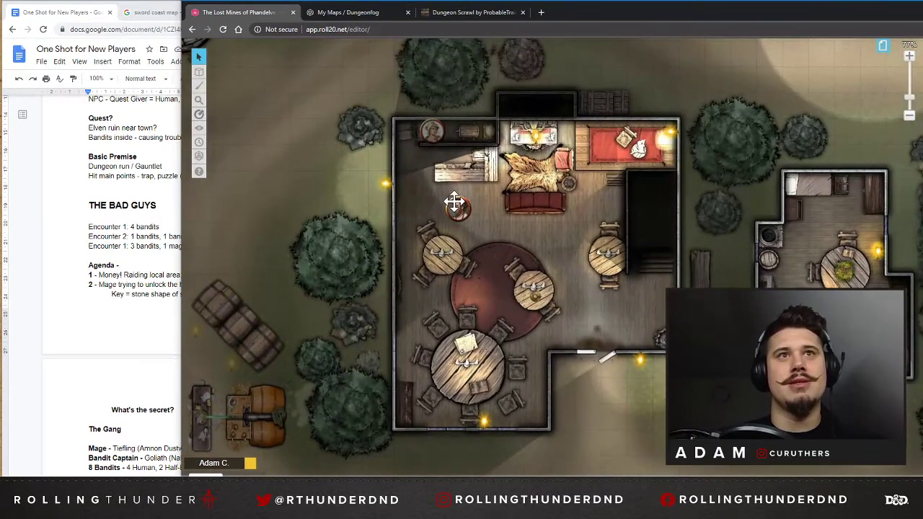
Inspect the buildings from the small house beside the hooded statue east to the run-down tavern with two guard tokens.
drag(274, 210, 581, 234)
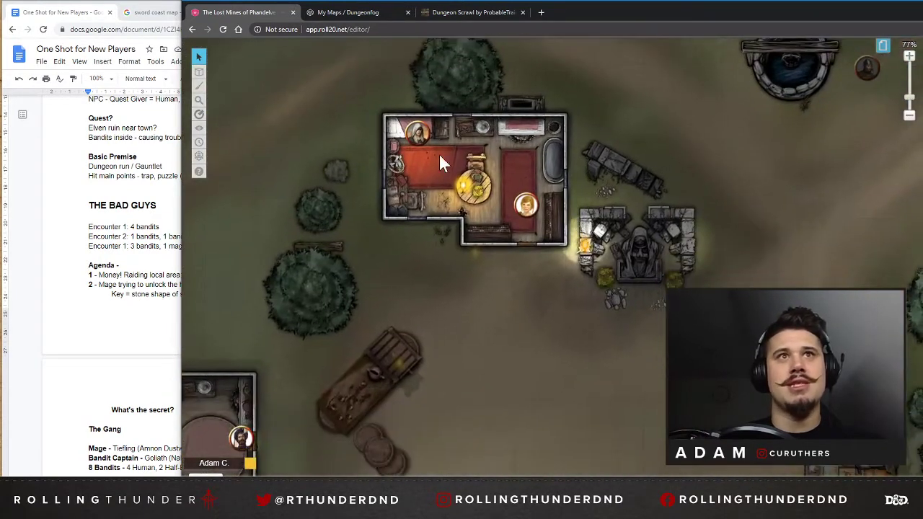
drag(499, 437, 633, 234)
drag(552, 400, 181, 74)
drag(682, 316, 638, 119)
drag(496, 248, 32, 518)
drag(729, 234, 113, 309)
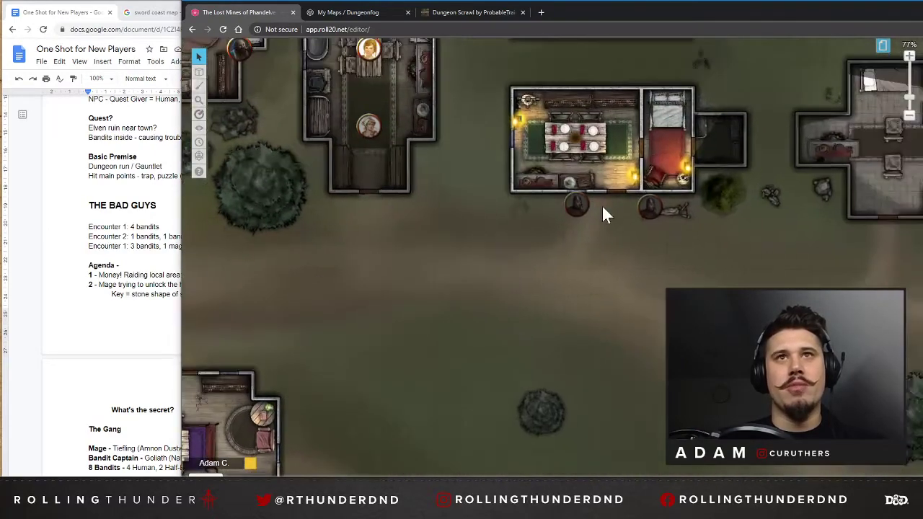
drag(604, 209, 293, 470)
drag(637, 186, 461, 356)
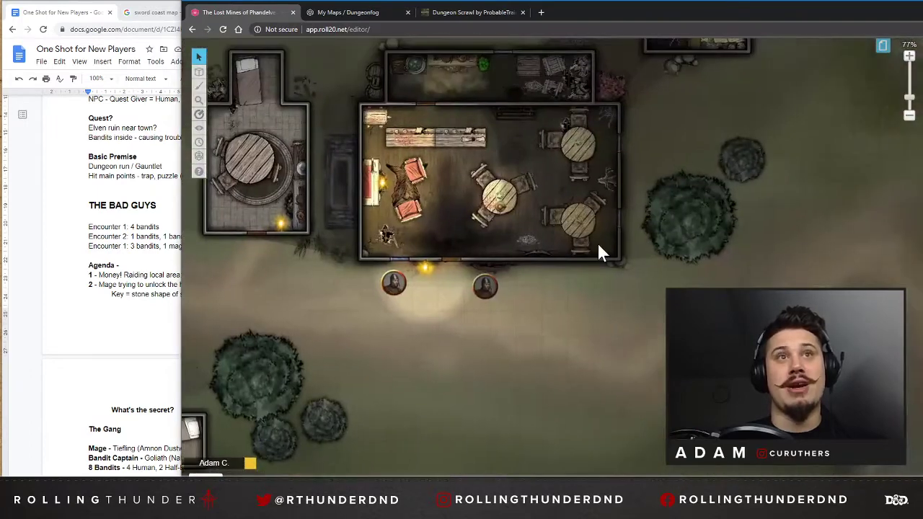
drag(498, 224, 506, 287)
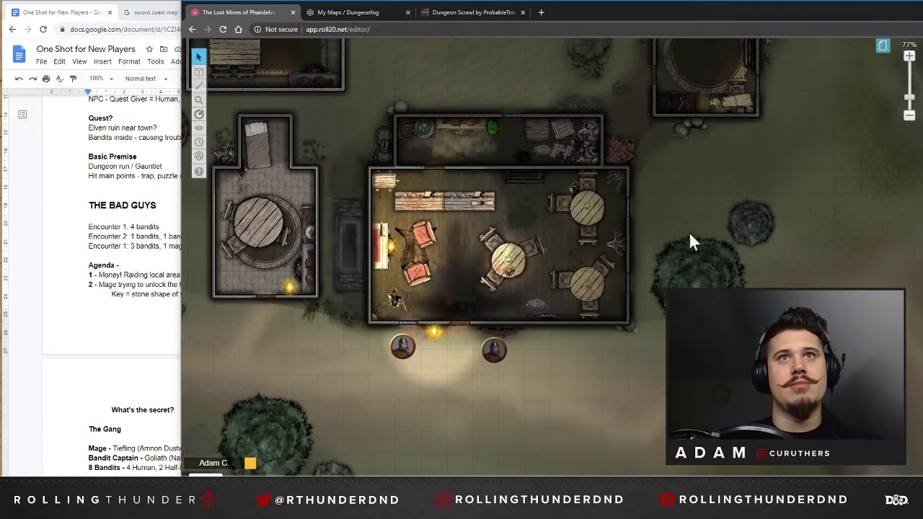
Examine the collapsed, overgrown manor at the eastern edge of the town map.
drag(851, 288, 367, 229)
drag(572, 223, 377, 222)
scroll(580, 253, up, 2)
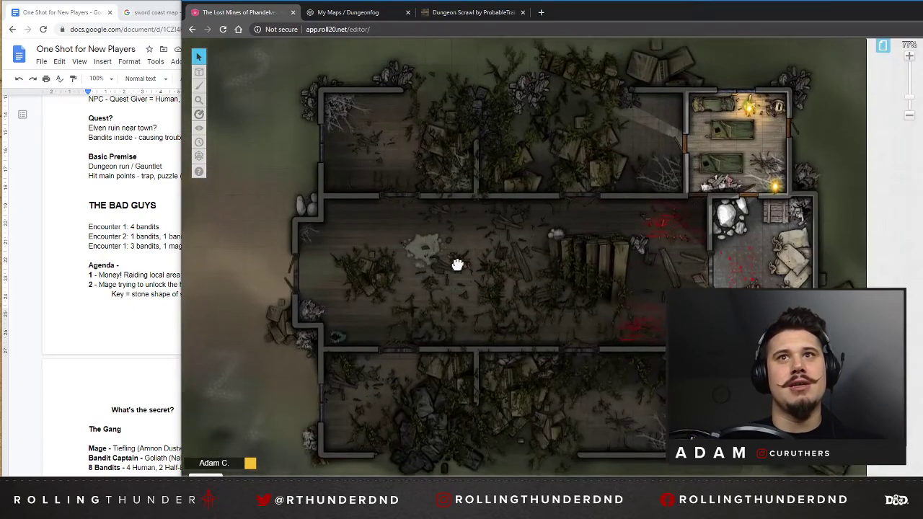
scroll(531, 262, down, 2)
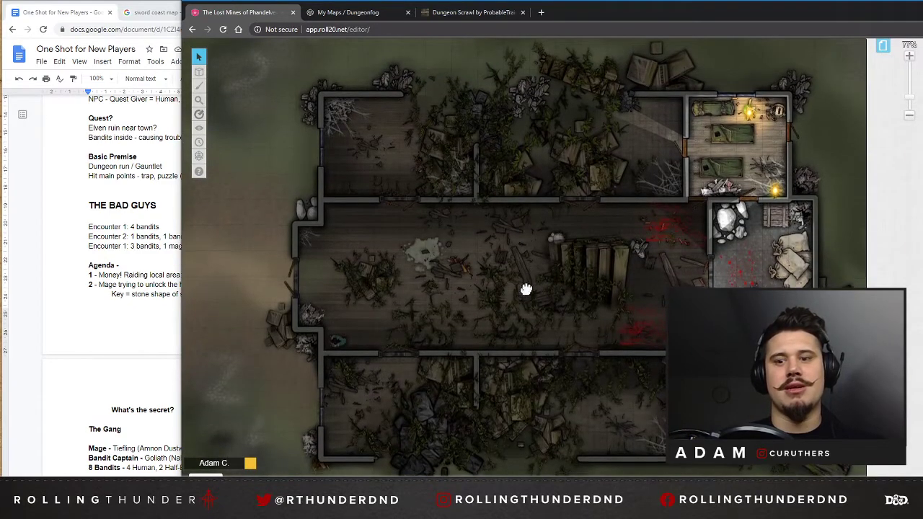
Look back across the town to its western outskirts, including the broken stone wall and the lone house with tokens outside.
drag(494, 296, 915, 250)
drag(299, 289, 841, 249)
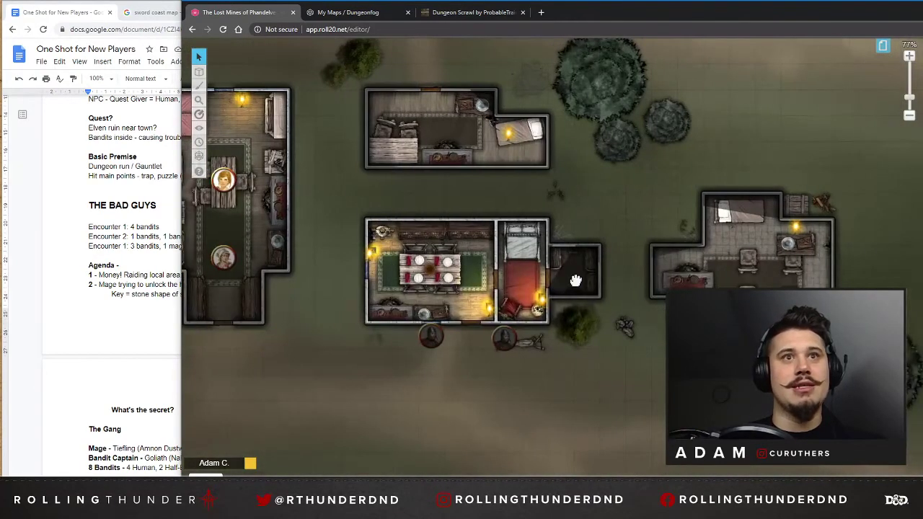
drag(575, 281, 880, 432)
drag(499, 387, 759, 230)
drag(442, 409, 712, 226)
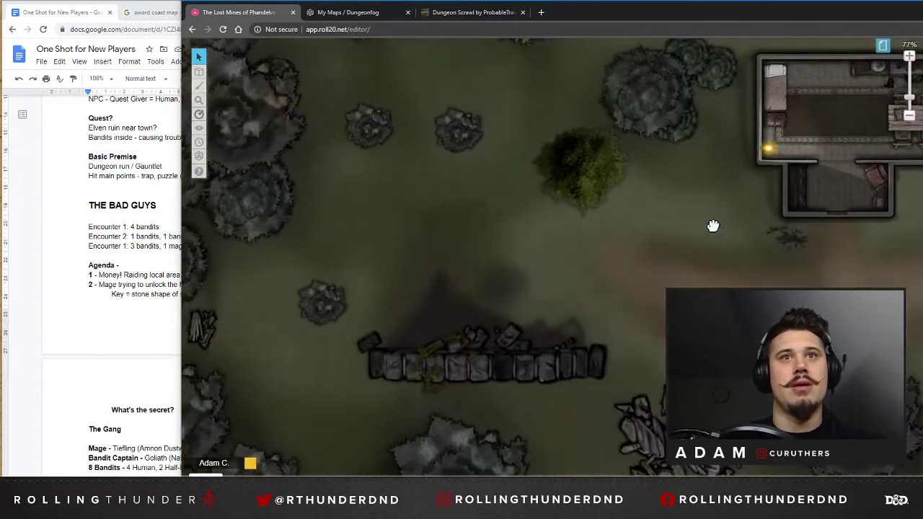
drag(410, 407, 483, 242)
drag(877, 255, 385, 354)
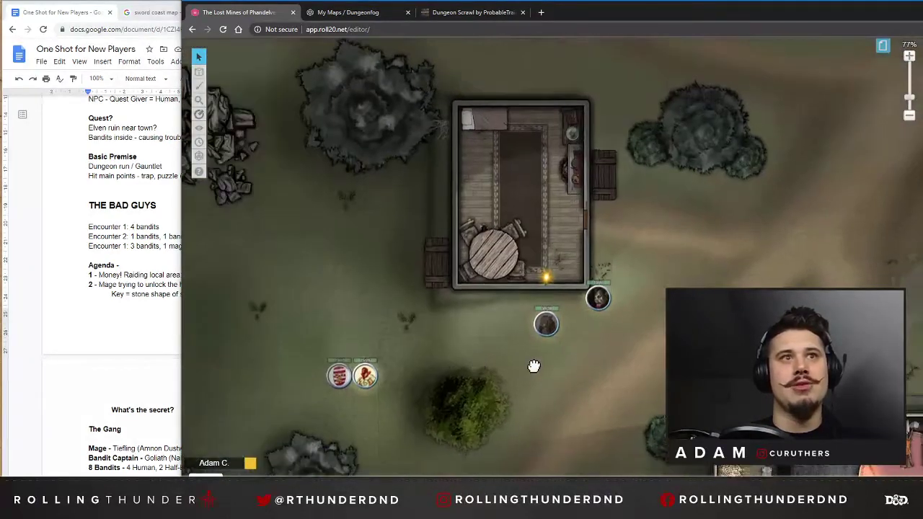
Follow the road from the lone western house to the town square and examine the hooded statue and market carts.
drag(533, 367, 524, 472)
drag(289, 415, 437, 266)
drag(687, 400, 435, 462)
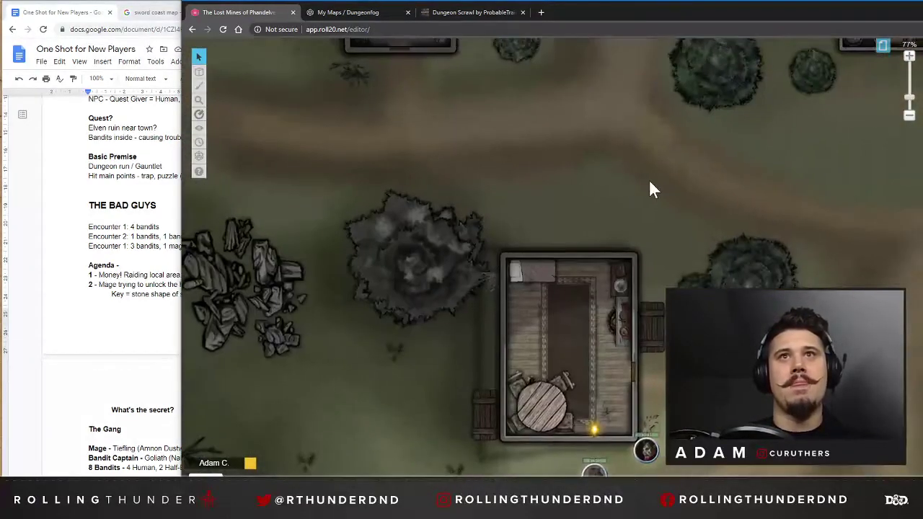
drag(652, 183, 368, 358)
drag(556, 117, 584, 328)
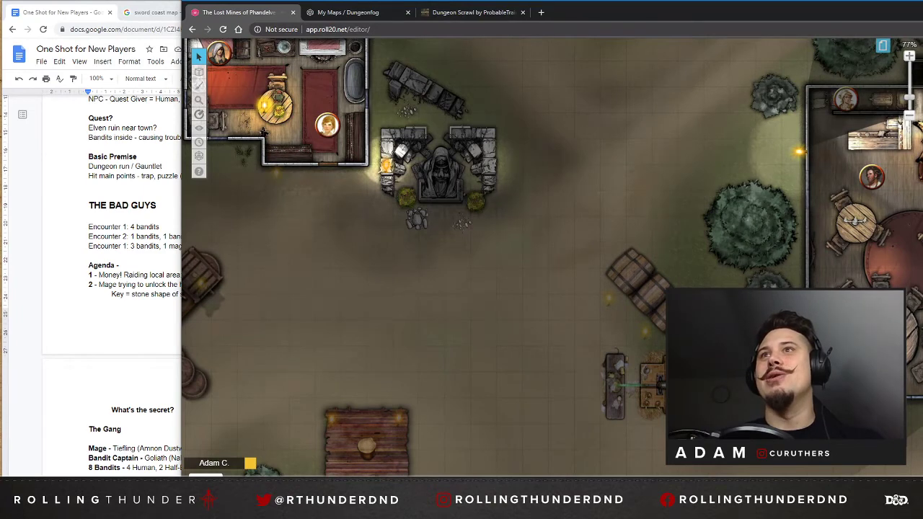
Return to Dungeonfog and open the dashboard with the recent maps.
click(360, 15)
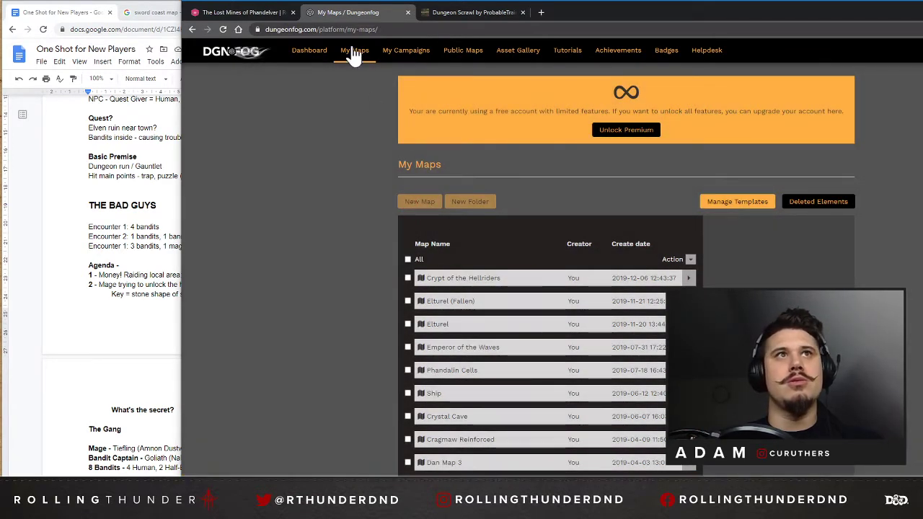
click(312, 53)
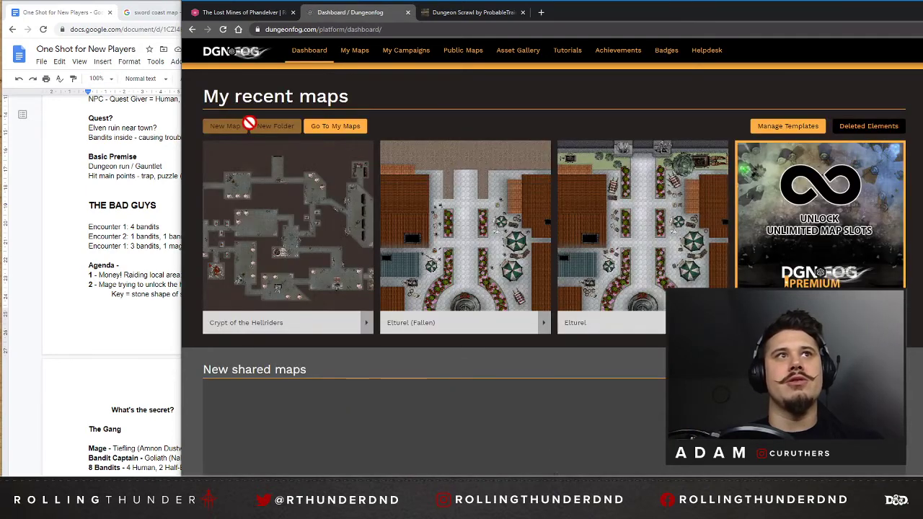
Try to create a new map from the dashboard, check the premium subscription options, and close Dungeonfog.
click(228, 126)
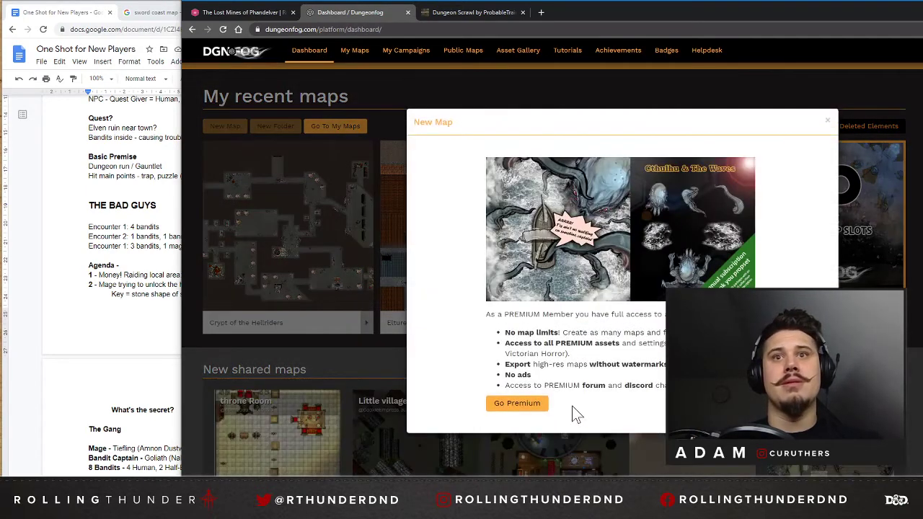
click(518, 406)
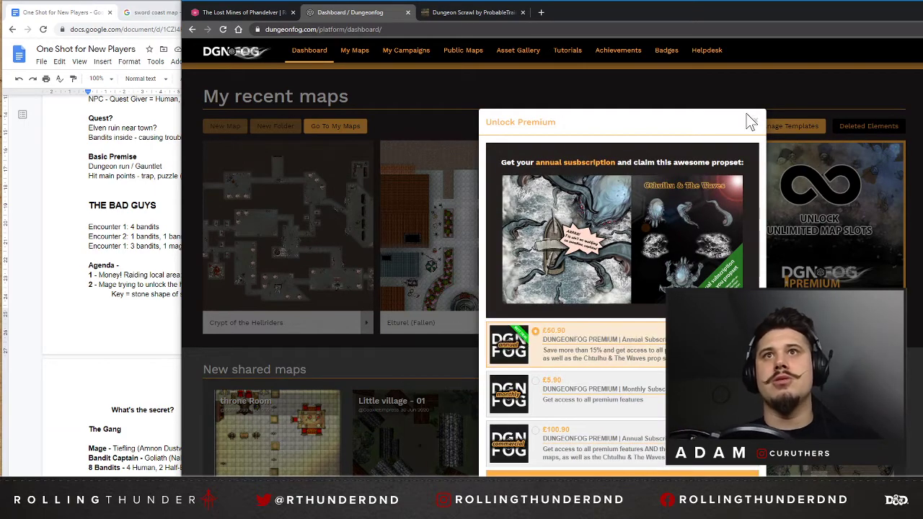
click(755, 121)
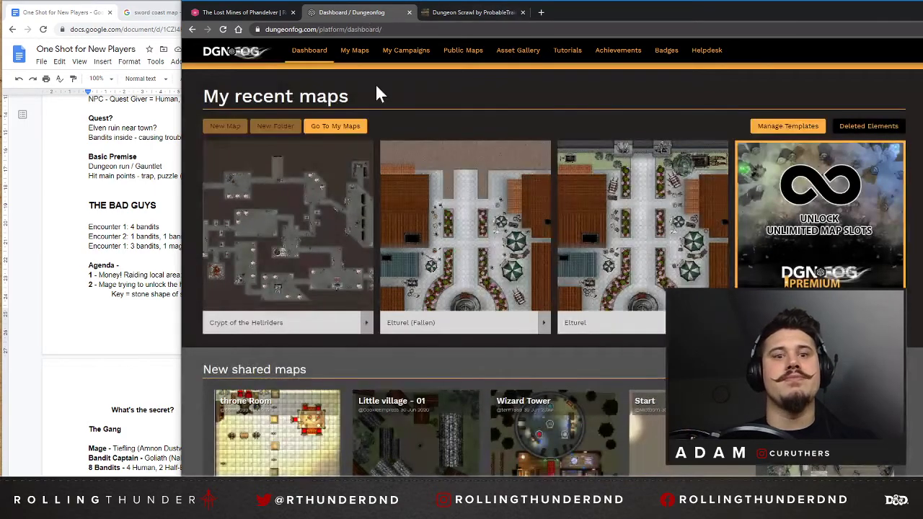
click(407, 12)
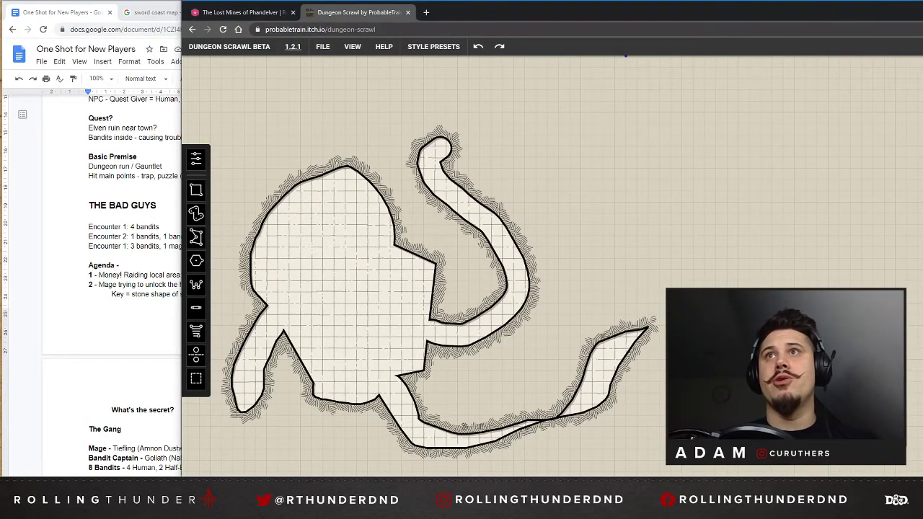
click(922, 9)
drag(785, 12, 922, 21)
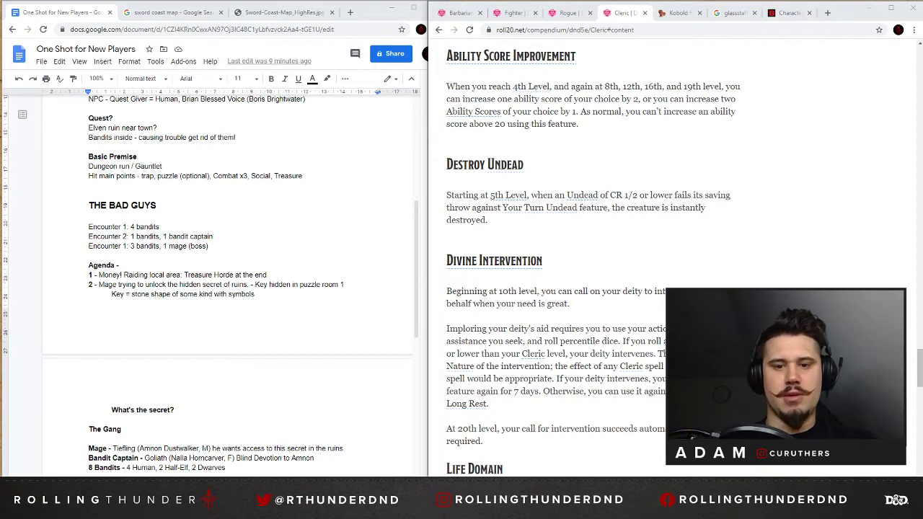
Switch back to the browser window with the mapping tools and open Dungeonfog's My Maps page in a new tab.
key(alt+Tab)
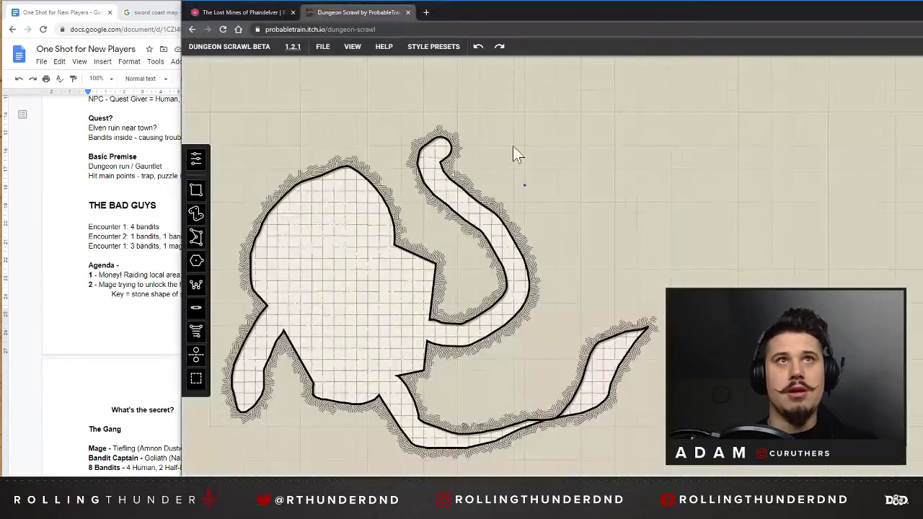
click(431, 16)
text(dung)
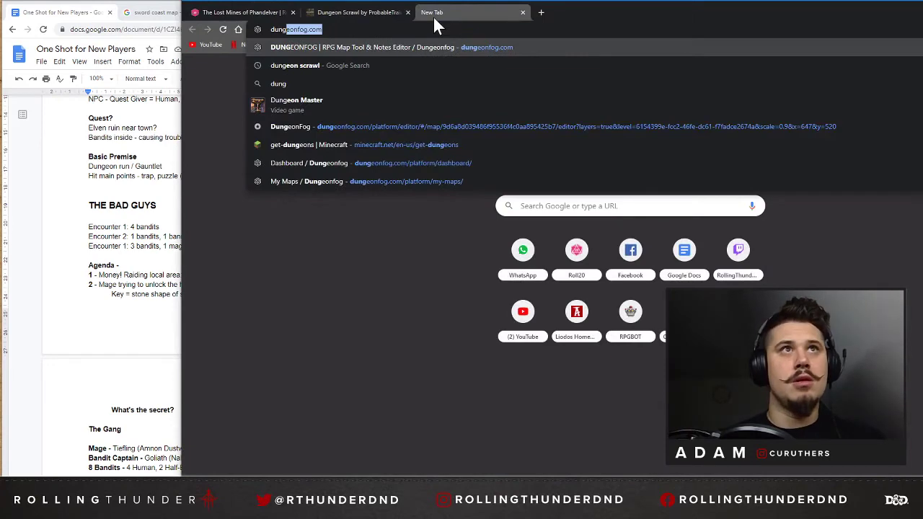
key(Return)
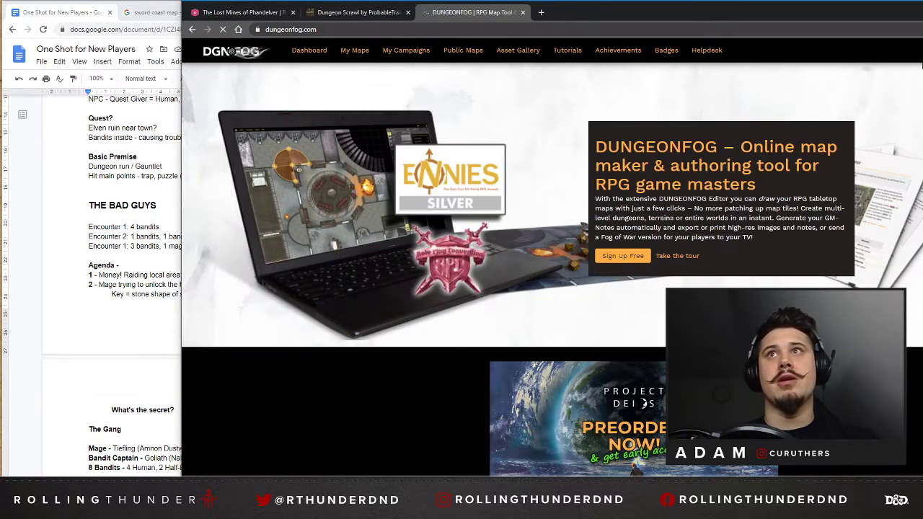
click(353, 52)
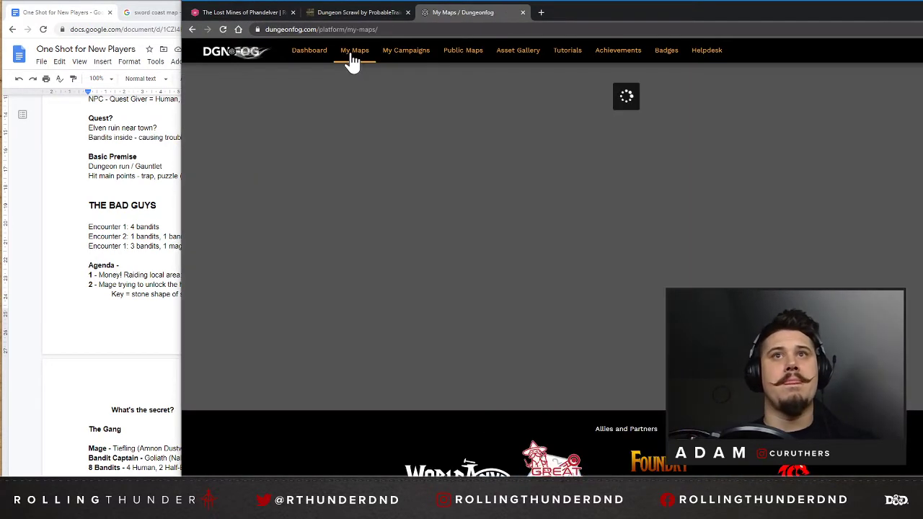
Select the Stonehill Inn, Triboar Trail, Sleeping Giant Inn, The Gilded Arms, Trail Battle Map, The Tunnel (Short), Dan Map 1, Dan Map 2 and Cholt Colosseum maps.
scroll(618, 233, down, 10)
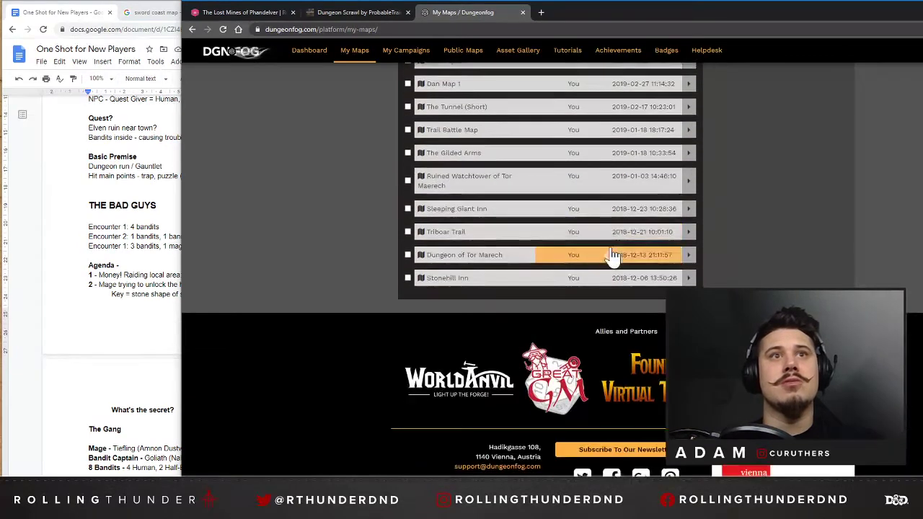
click(408, 278)
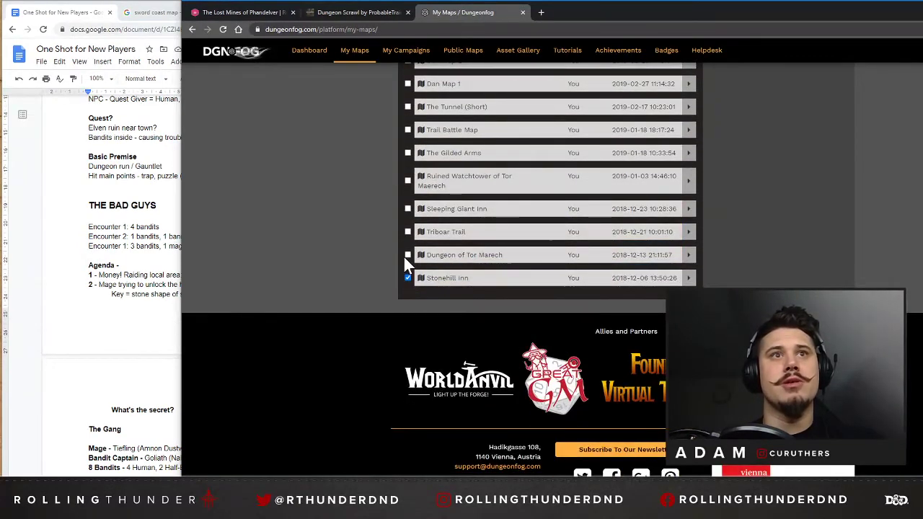
click(408, 231)
click(407, 208)
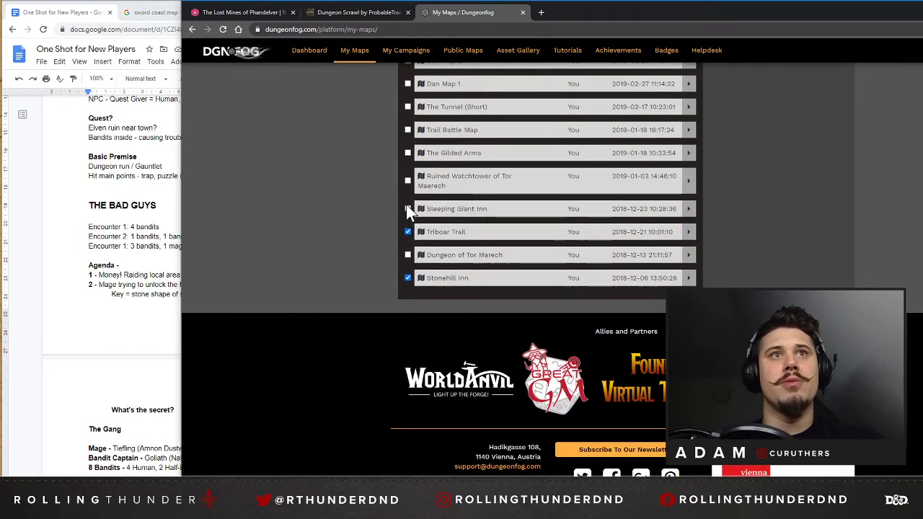
scroll(405, 216, up, 1)
scroll(407, 229, up, 1)
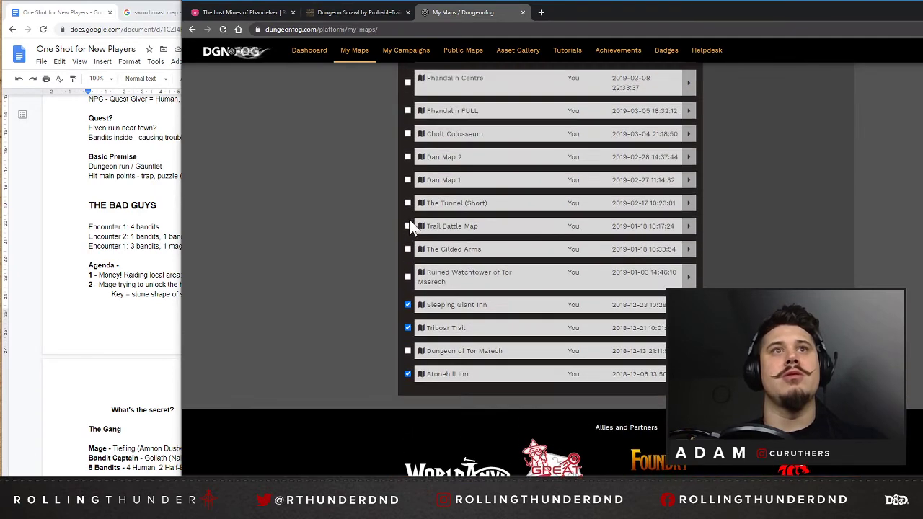
click(407, 225)
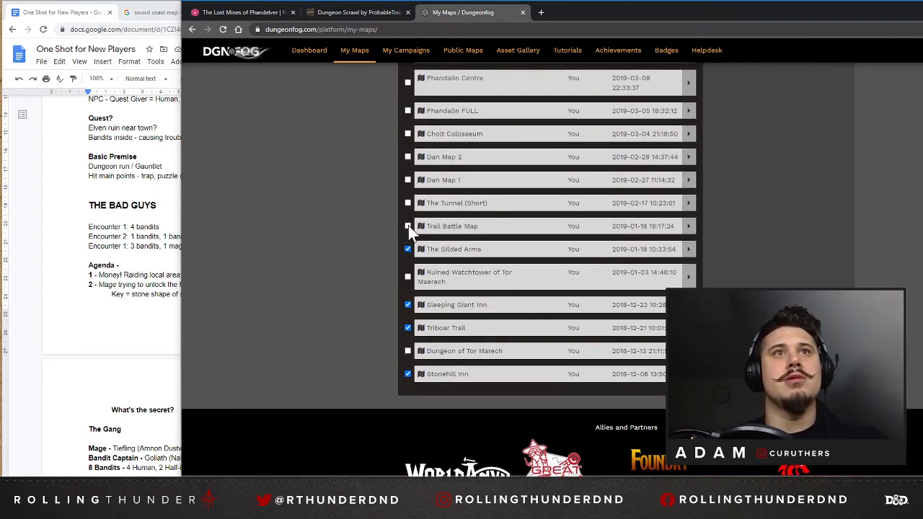
click(407, 203)
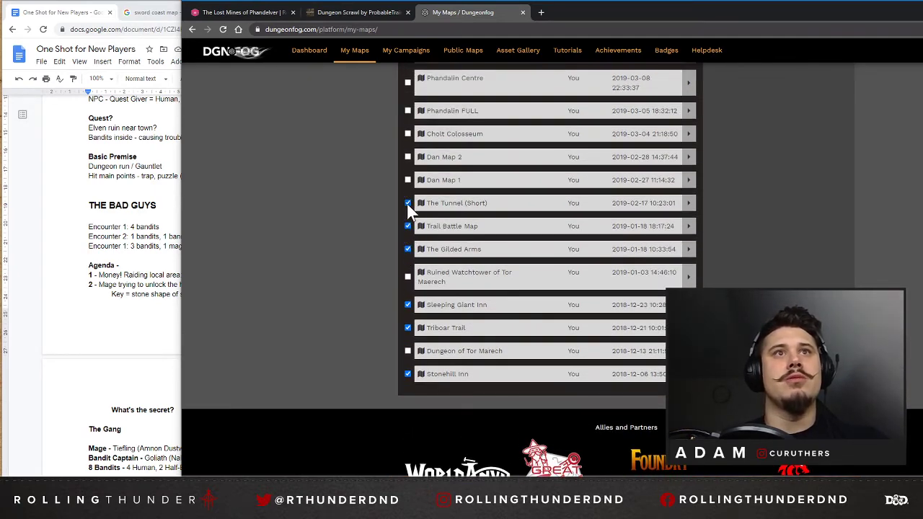
click(407, 157)
scroll(408, 159, up, 2)
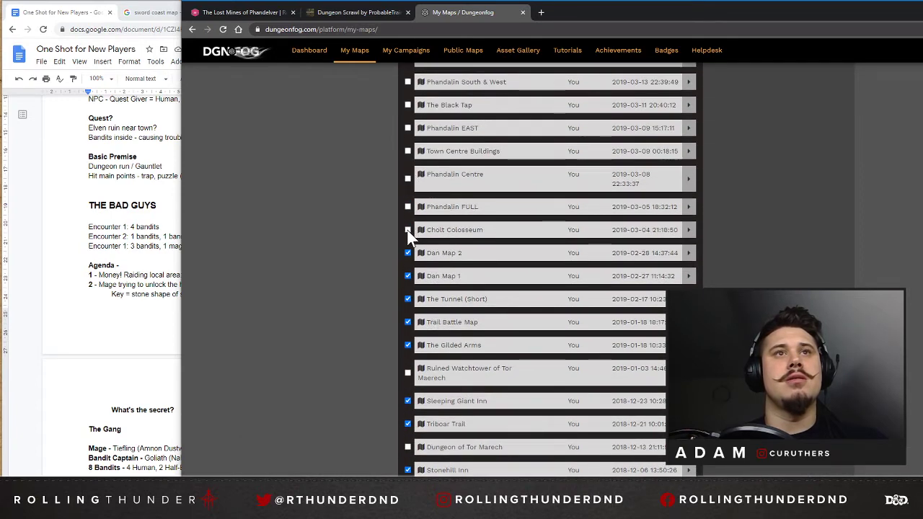
click(407, 230)
Also select The Black Tap, Zombie Tower, Wyvern Tor, Dan Map 3, Cragmaw Reinforced, Crystal Cave, Phandalin Cells, both Elturel maps and Crypt of the Hellriders.
scroll(404, 231, up, 1)
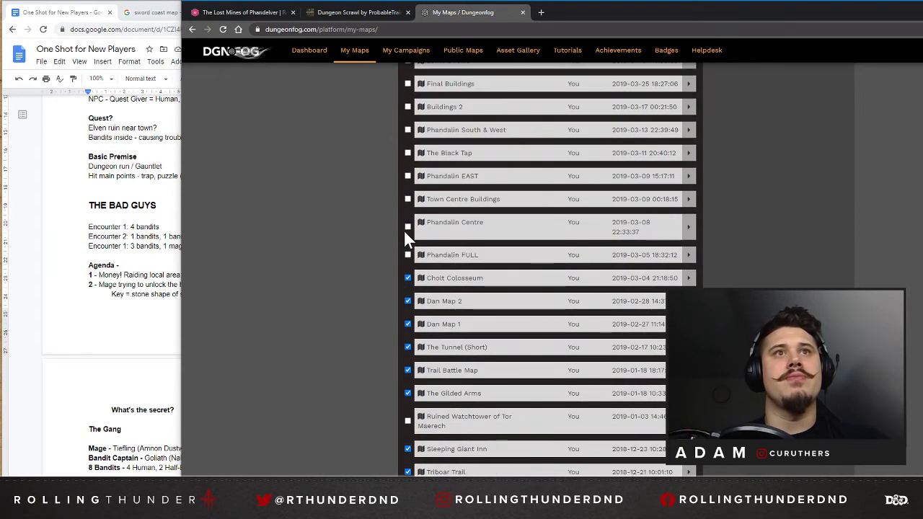
scroll(407, 201, up, 1)
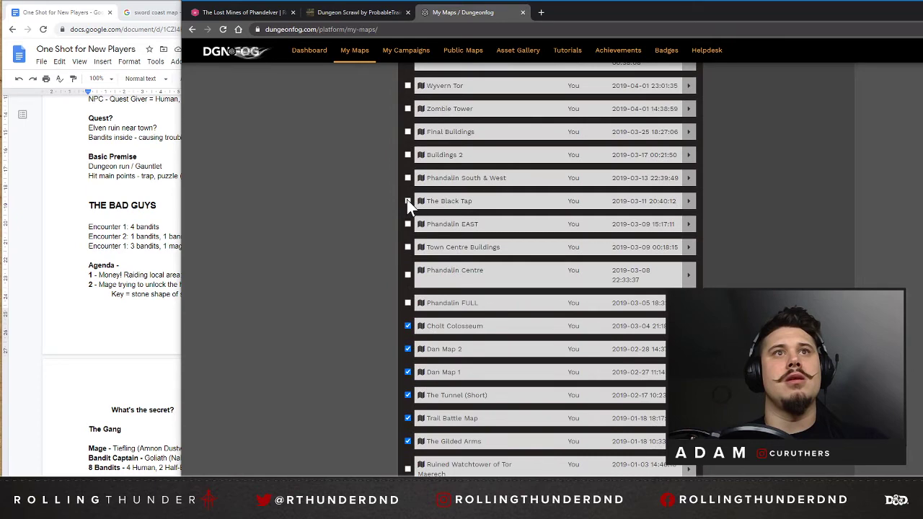
click(407, 201)
scroll(407, 216, up, 2)
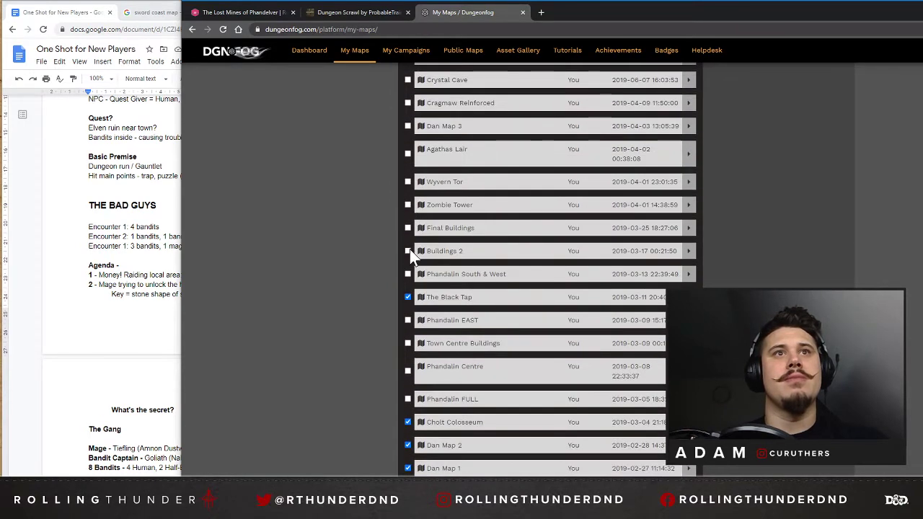
click(408, 183)
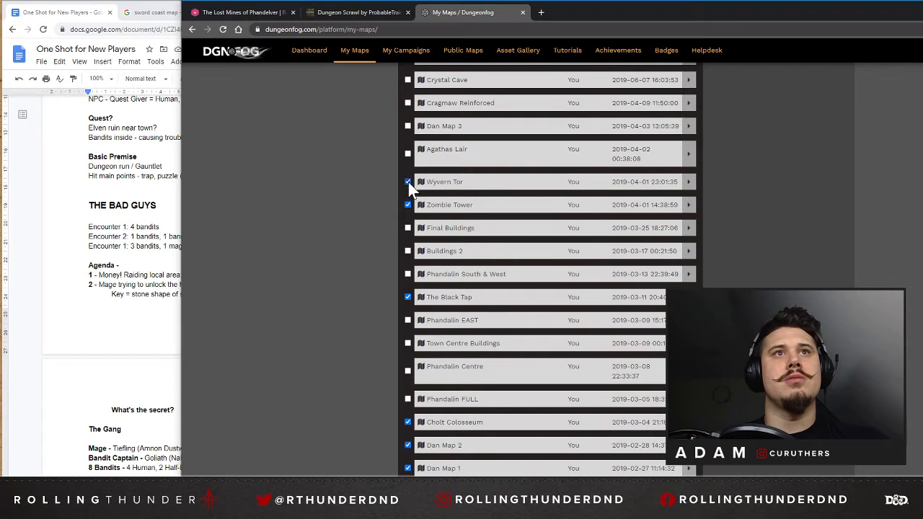
scroll(408, 186, up, 2)
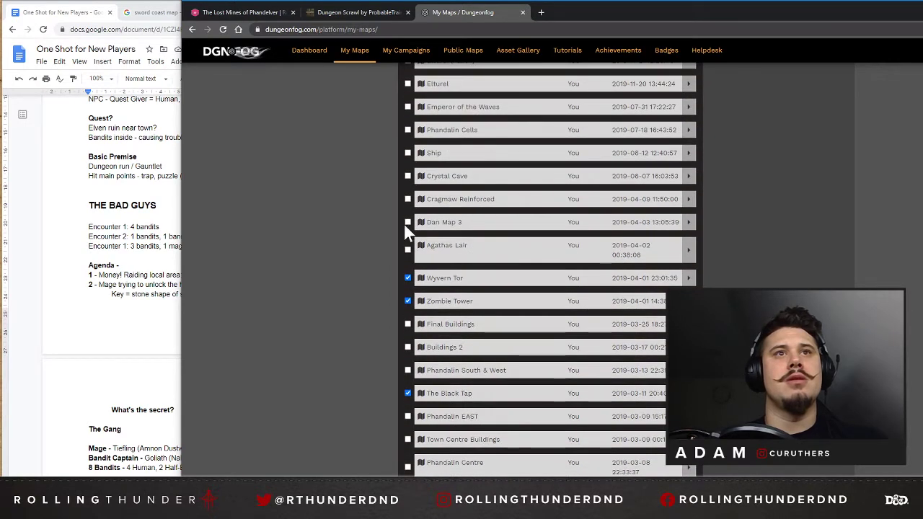
click(407, 222)
scroll(408, 231, up, 1)
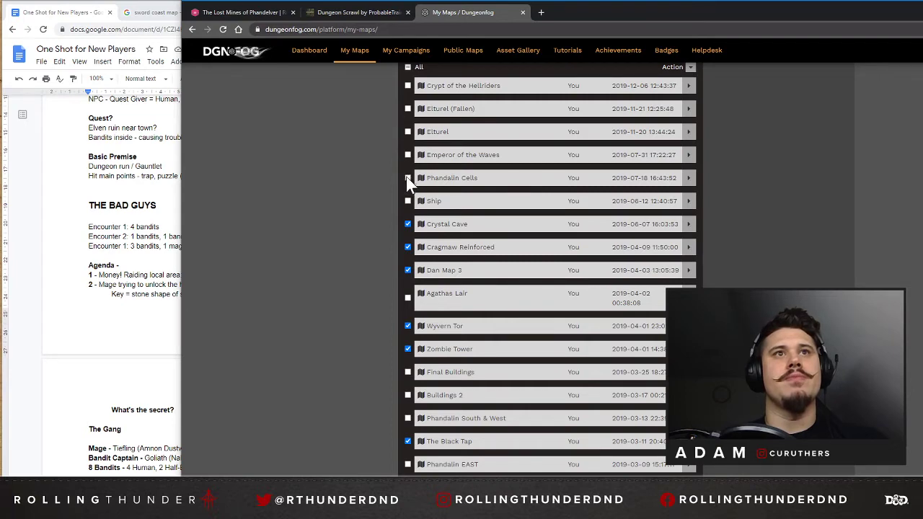
scroll(406, 186, up, 1)
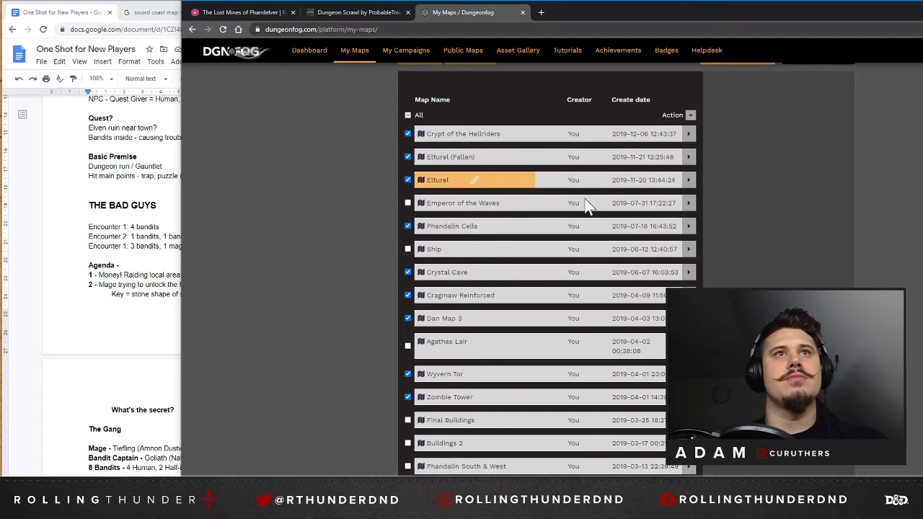
scroll(585, 207, down, 12)
scroll(789, 156, up, 15)
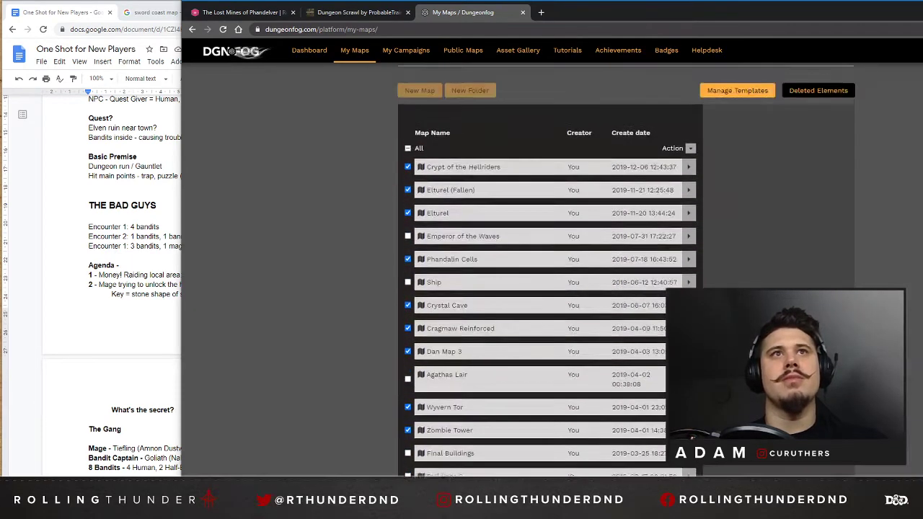
Check the list of previously deleted elements and delete all the selected maps.
click(820, 201)
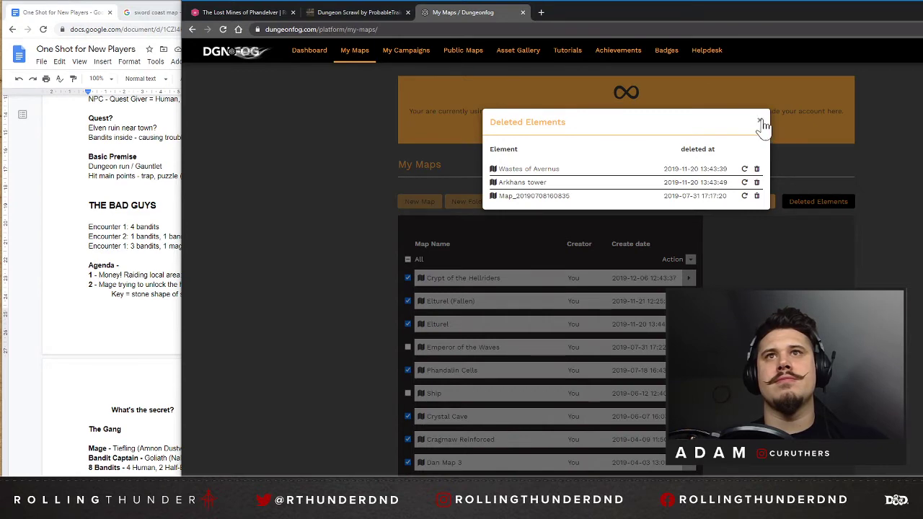
click(760, 122)
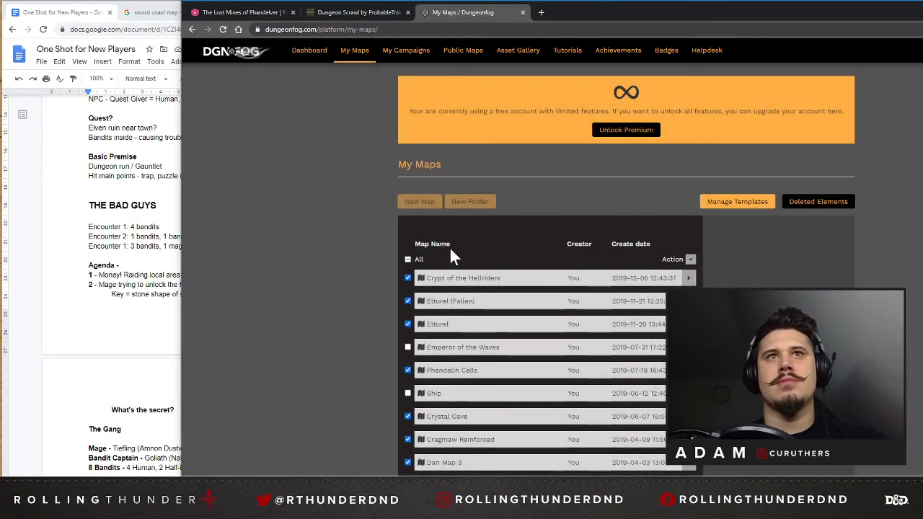
click(690, 261)
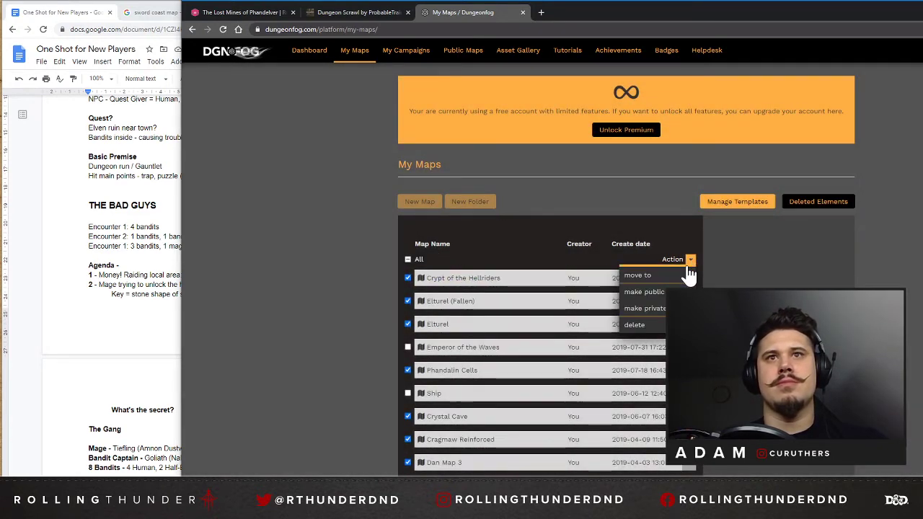
click(643, 325)
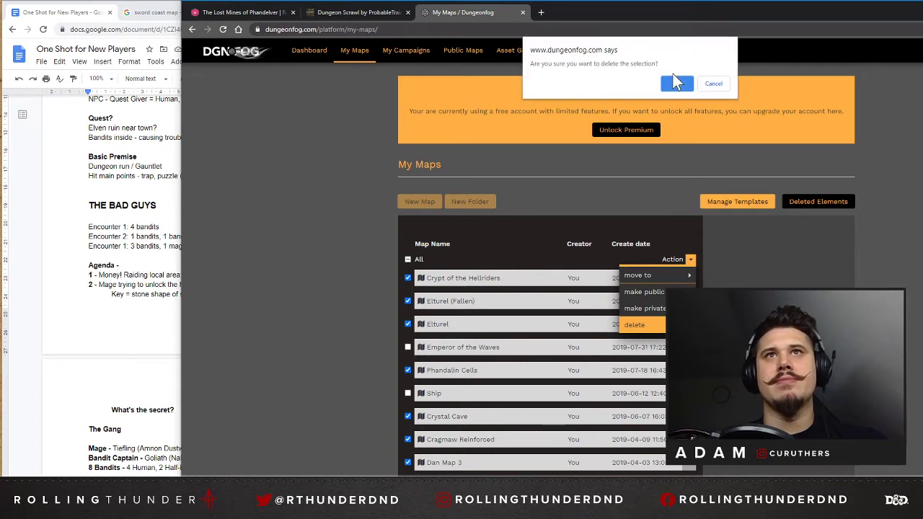
click(675, 84)
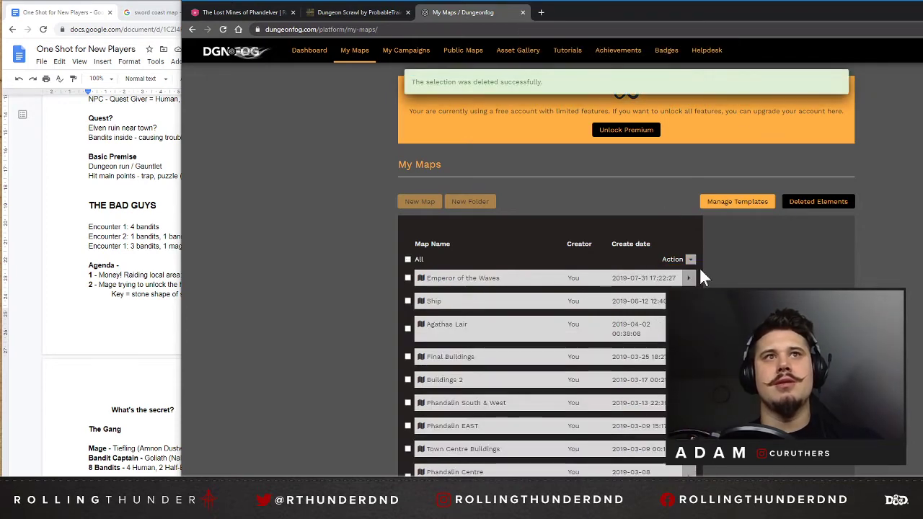
Try to create a new map from the My Maps page and dismiss the premium offer.
scroll(393, 192, down, 5)
scroll(393, 192, up, 4)
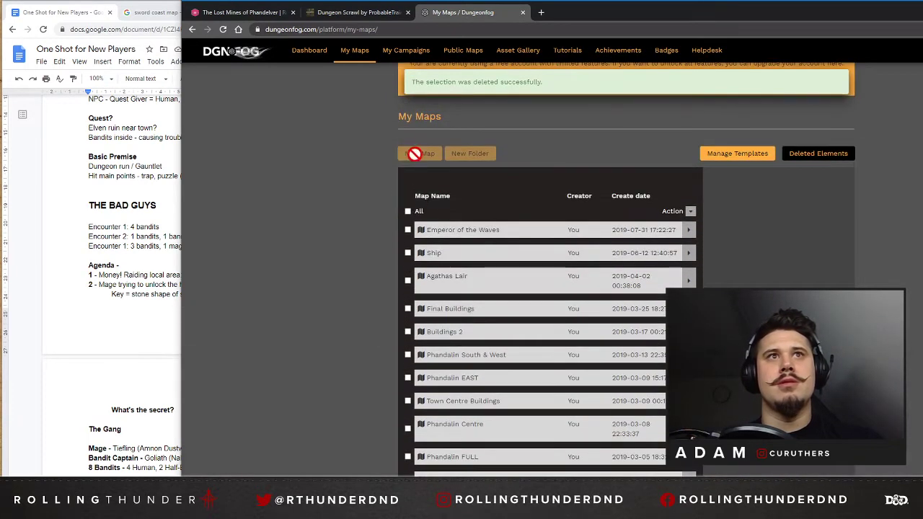
click(415, 152)
click(672, 271)
click(425, 155)
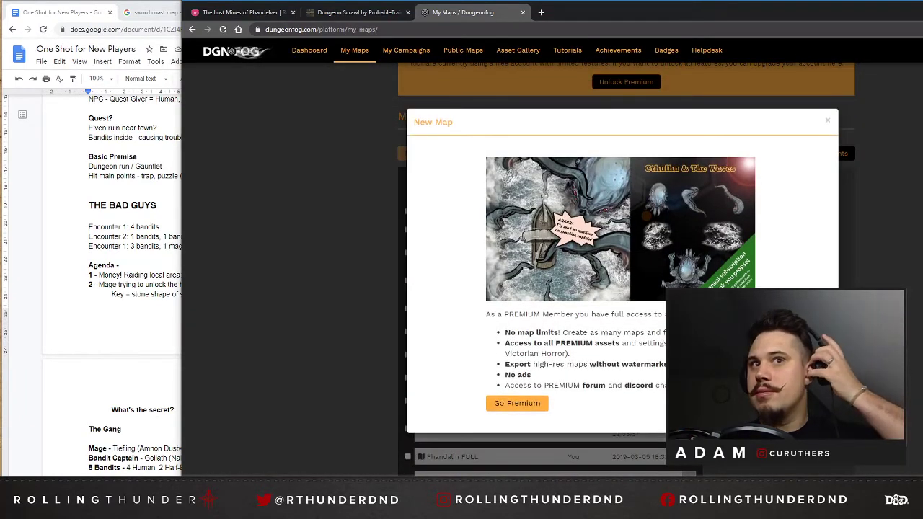
click(728, 403)
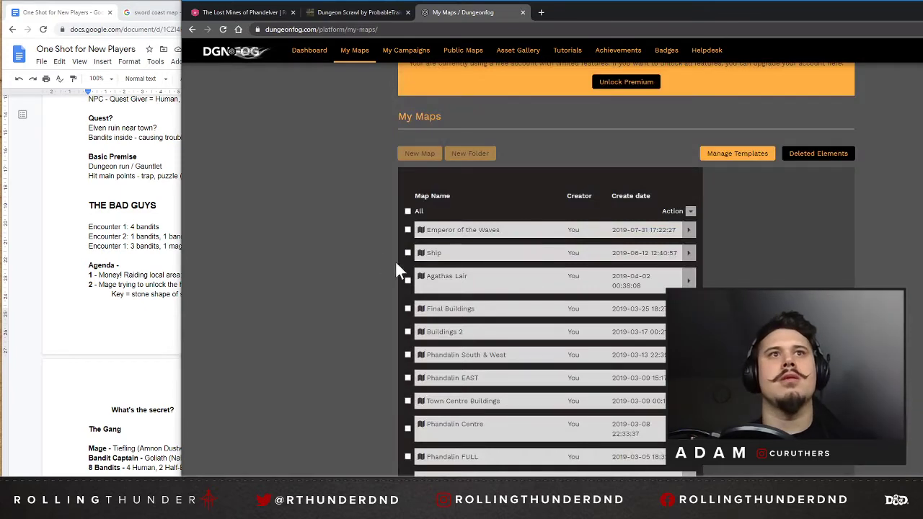
Select and delete the Emperor of the Waves, Ship, Agathas Lair, Final Buildings, Buildings 2, Ruined Watchtower of Tor Maerech and Dungeon of Tor Marech maps.
click(408, 230)
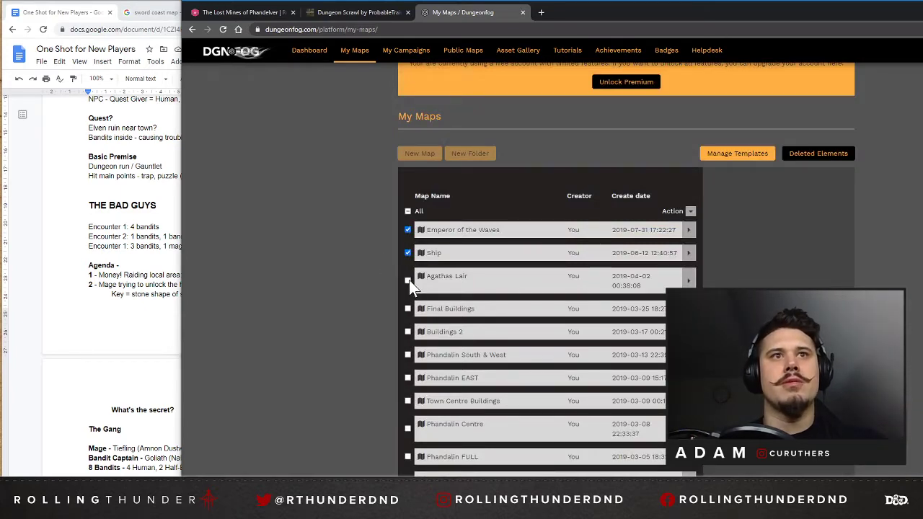
scroll(408, 309, down, 2)
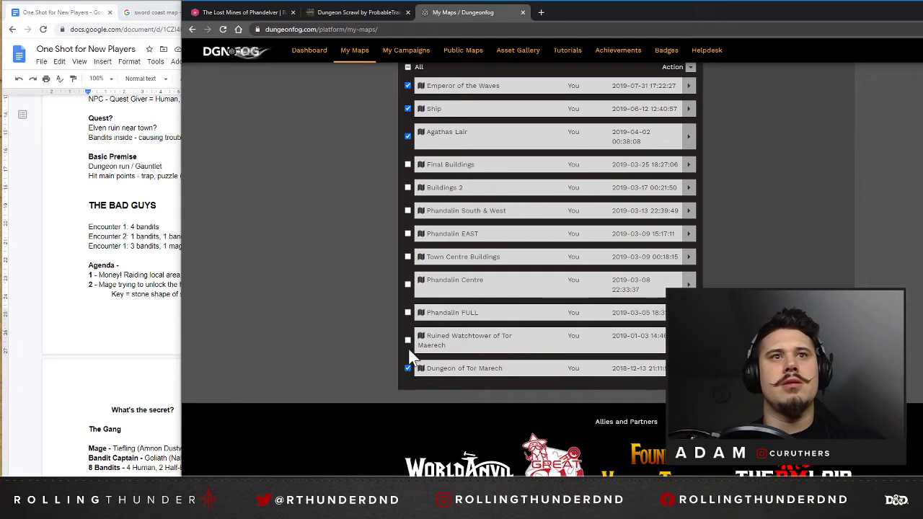
scroll(364, 297, up, 3)
scroll(436, 288, down, 1)
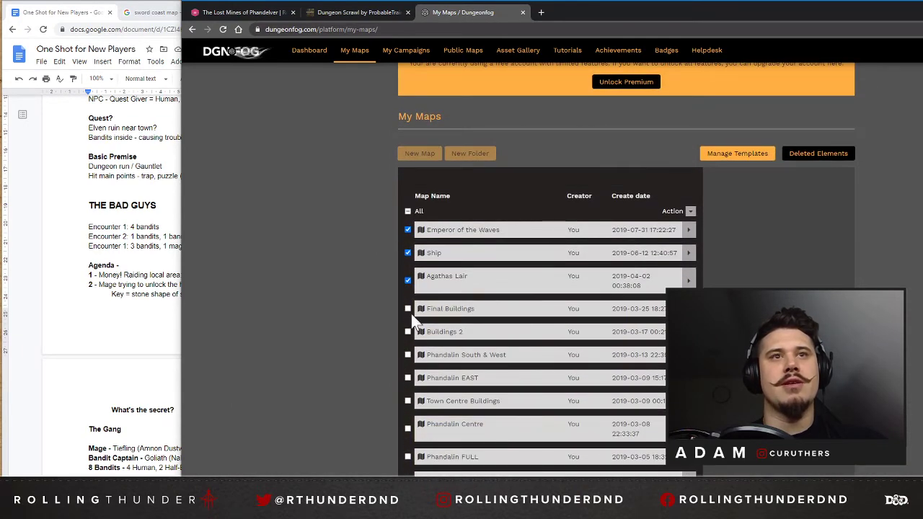
click(407, 309)
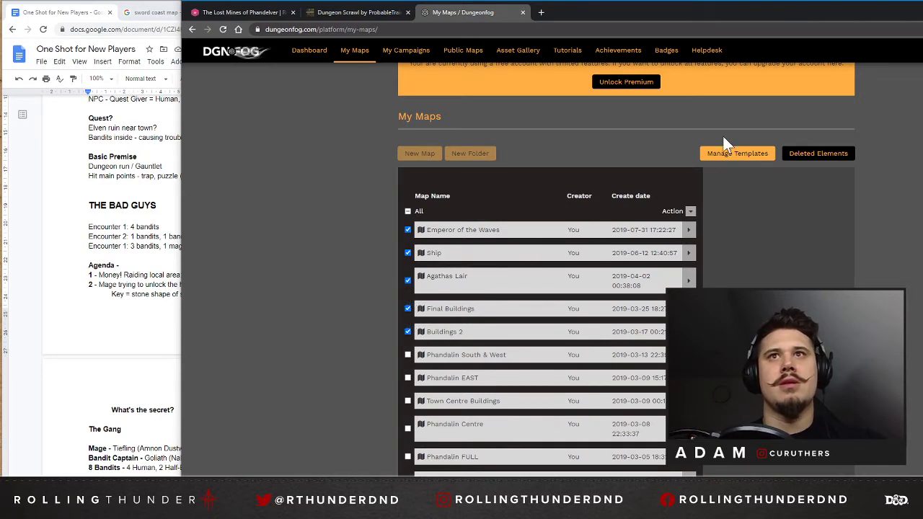
click(689, 211)
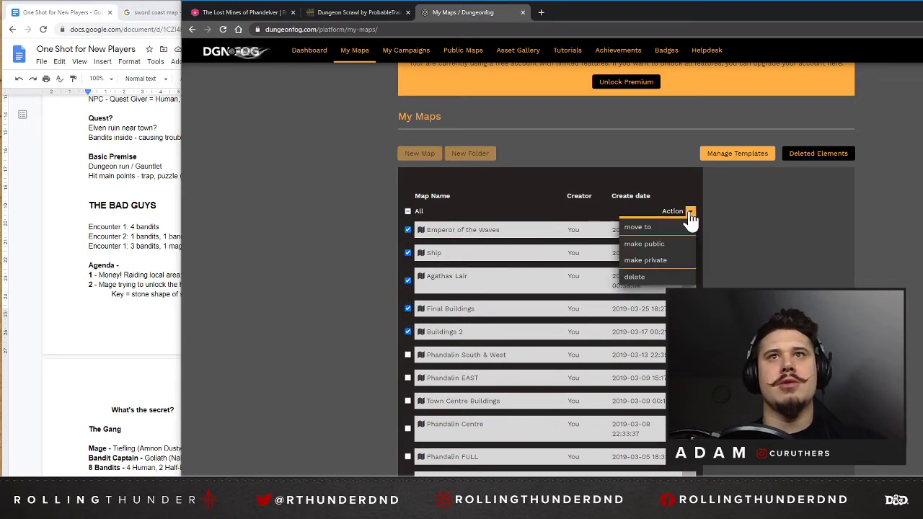
click(640, 279)
click(676, 82)
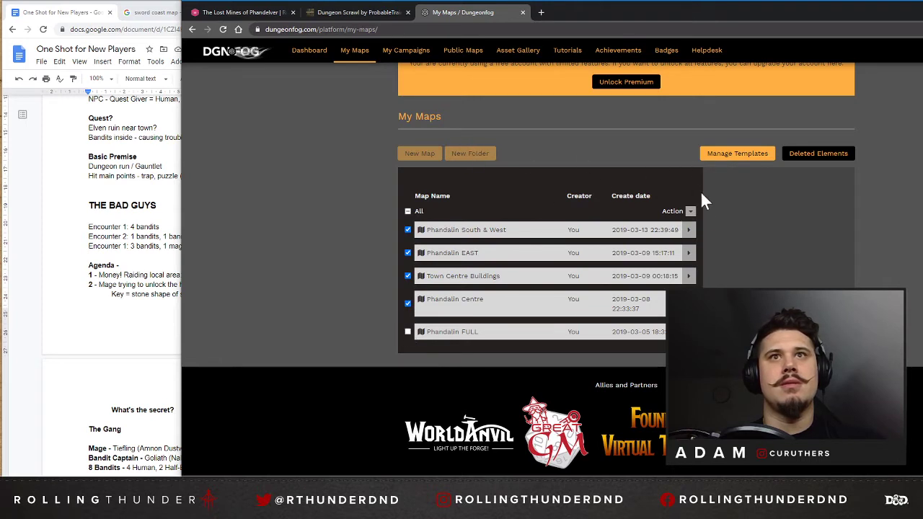
Delete the Phandalin South & West, Phandalin EAST, Town Centre Buildings and Phandalin Centre maps, keeping Phandalin FULL.
click(689, 211)
click(635, 277)
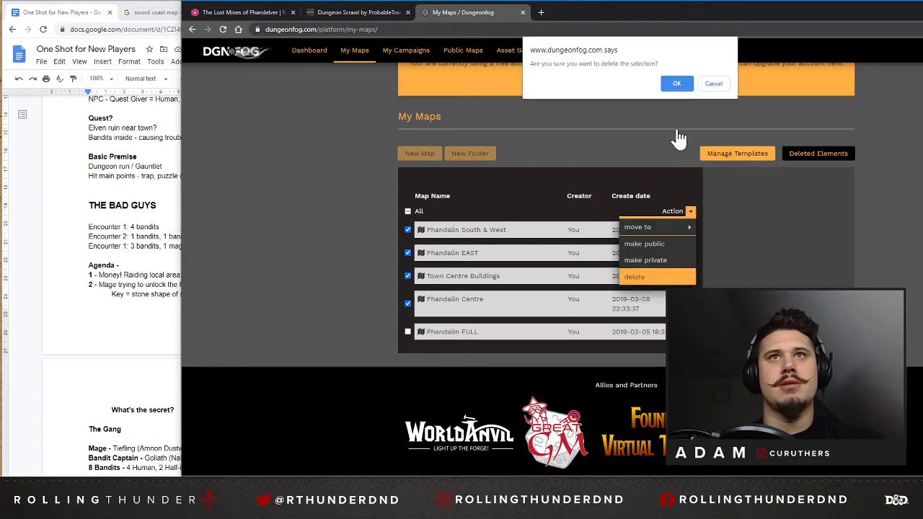
click(677, 83)
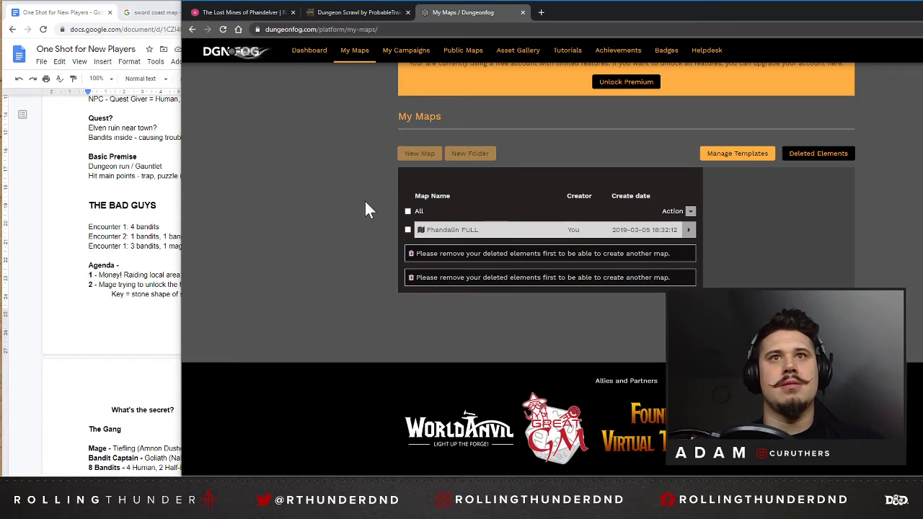
Open the list of deleted elements and permanently delete Crypt of the Hellriders, Elturel (Fallen) and Elturel.
click(811, 156)
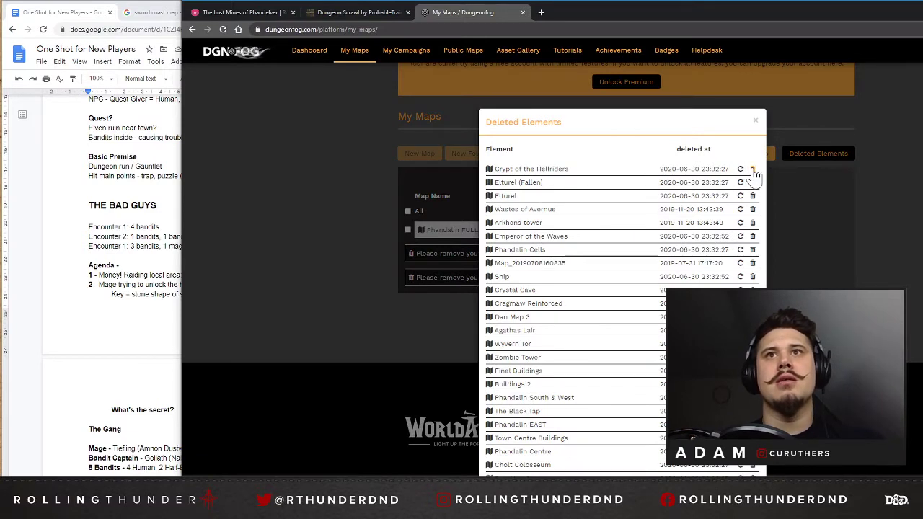
click(751, 170)
click(677, 94)
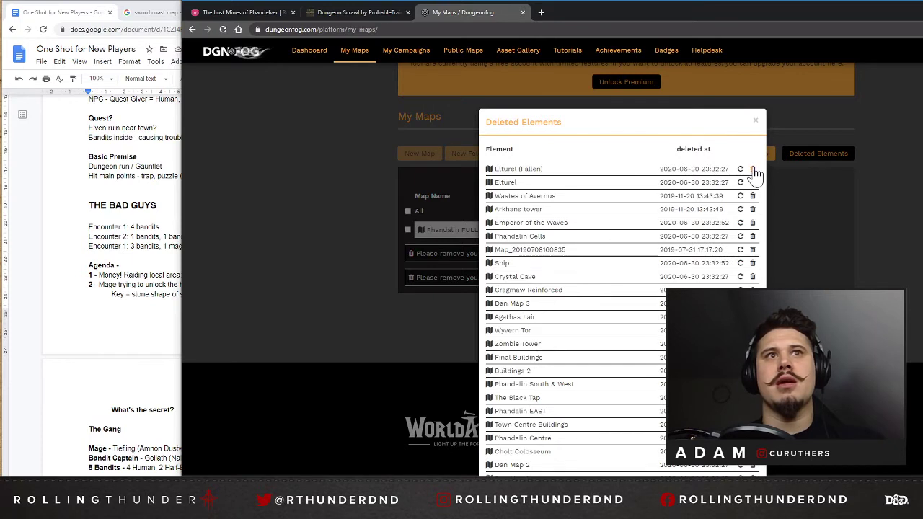
click(753, 170)
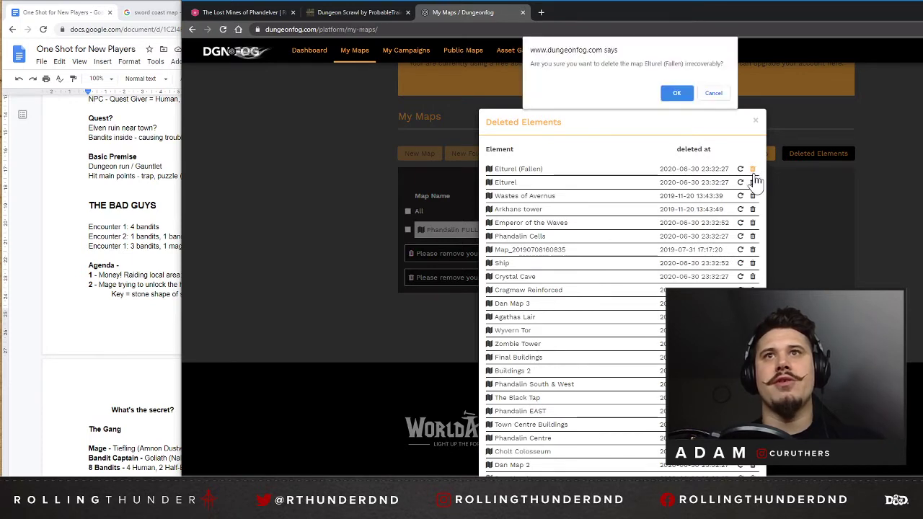
click(677, 94)
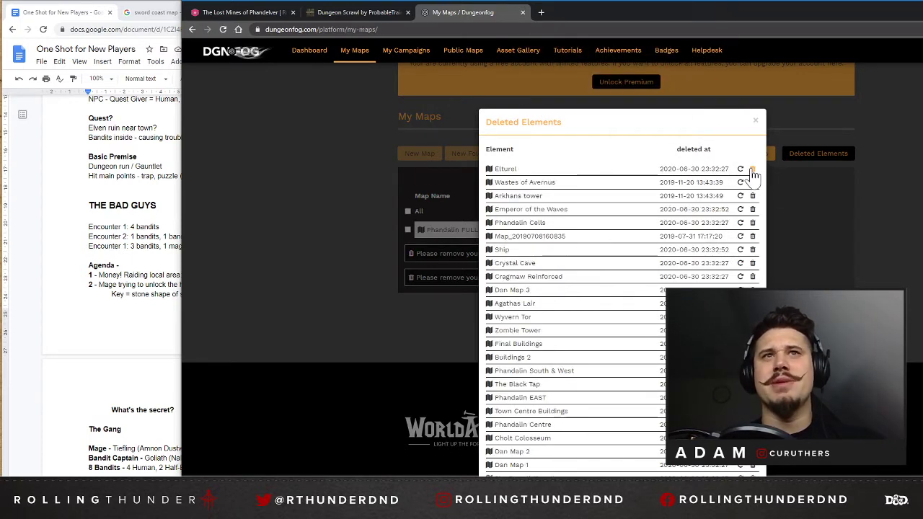
click(753, 170)
click(682, 85)
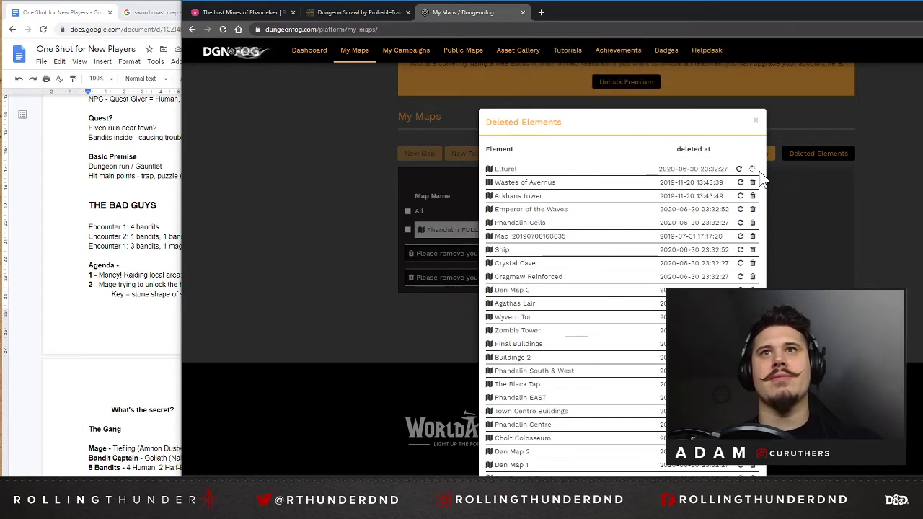
Permanently delete Wastes of Avernus, Arkhans tower and Emperor of the Waves from the deleted elements.
click(753, 169)
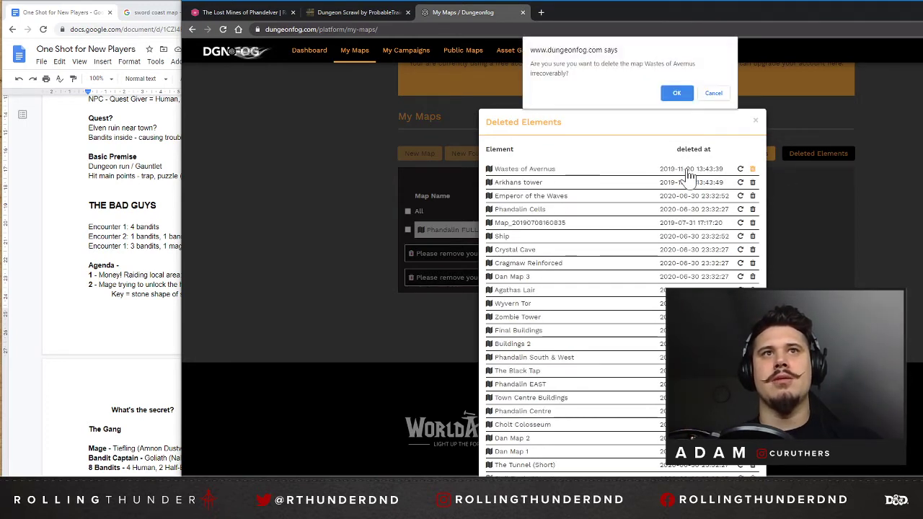
click(677, 95)
click(753, 171)
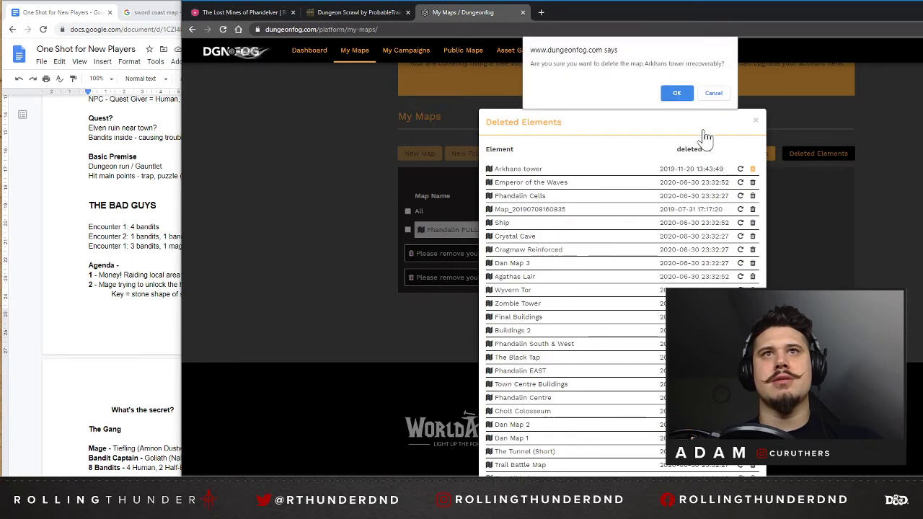
click(677, 94)
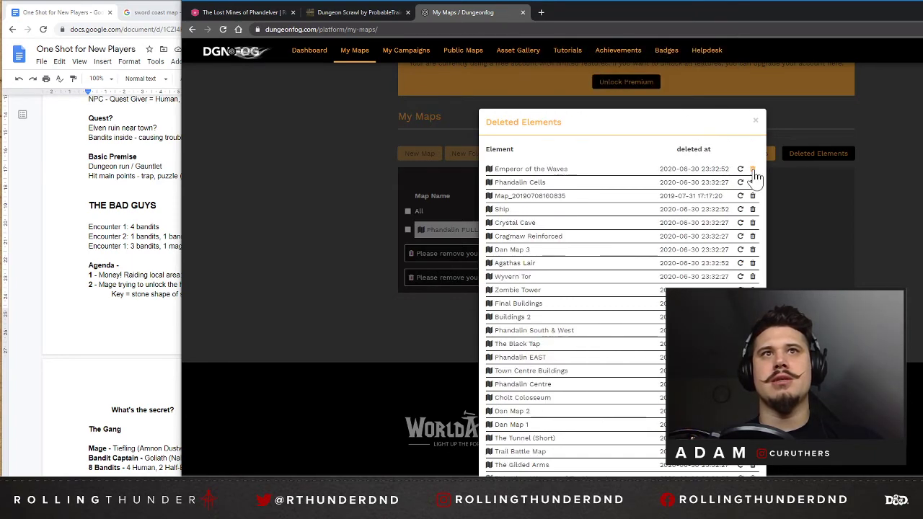
click(753, 171)
click(676, 94)
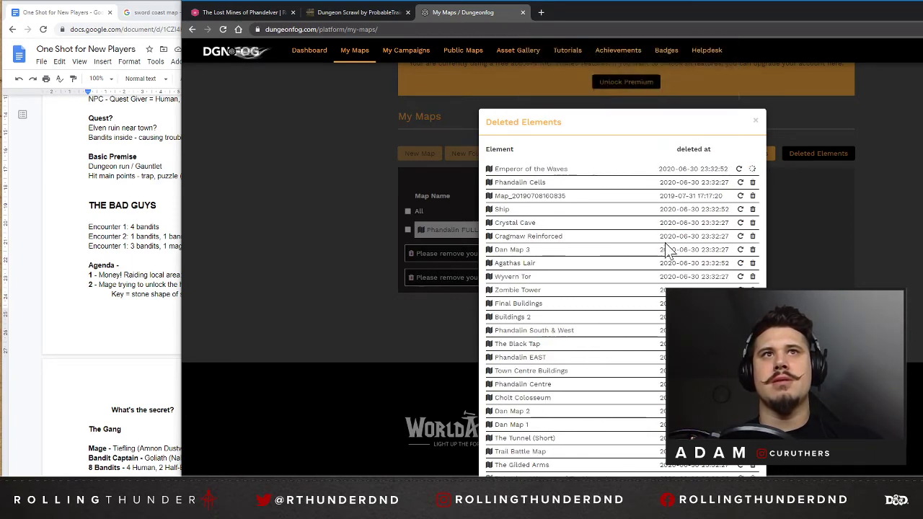
Close the deleted elements list and try to create a new map.
click(469, 147)
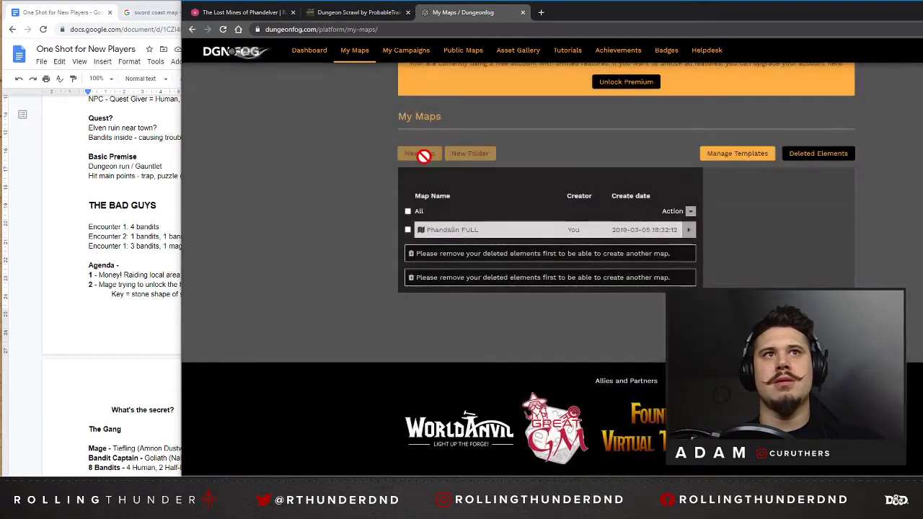
click(421, 154)
click(404, 382)
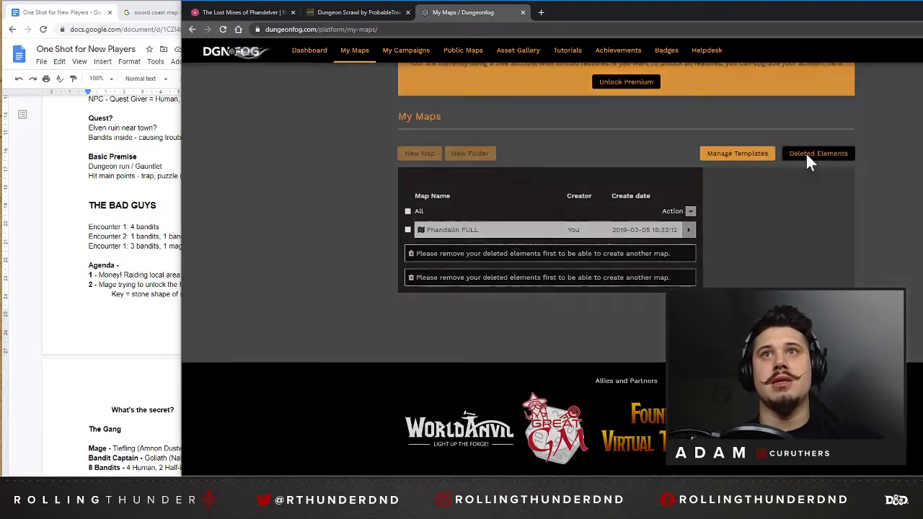
click(808, 152)
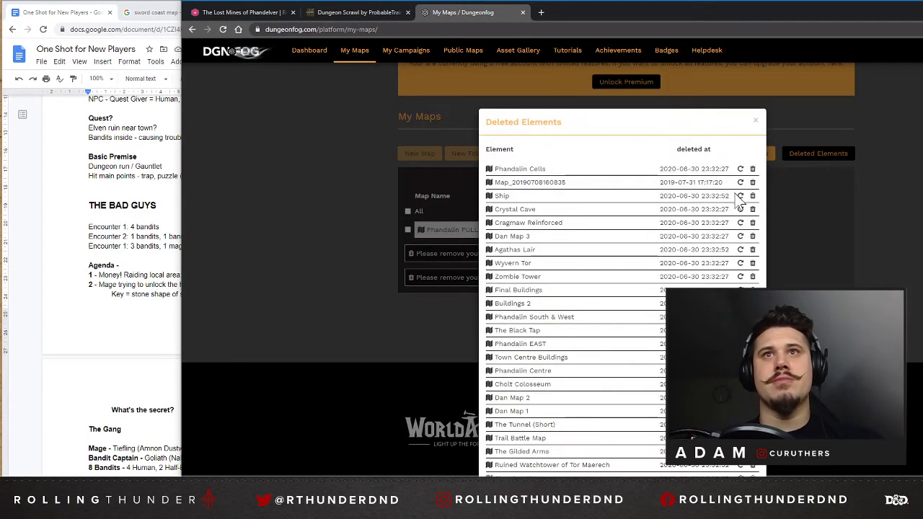
click(752, 182)
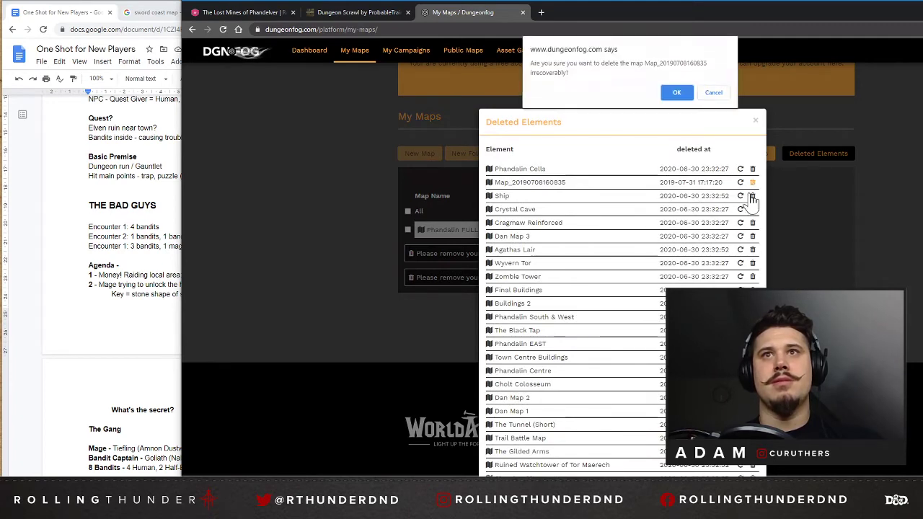
click(681, 92)
click(808, 153)
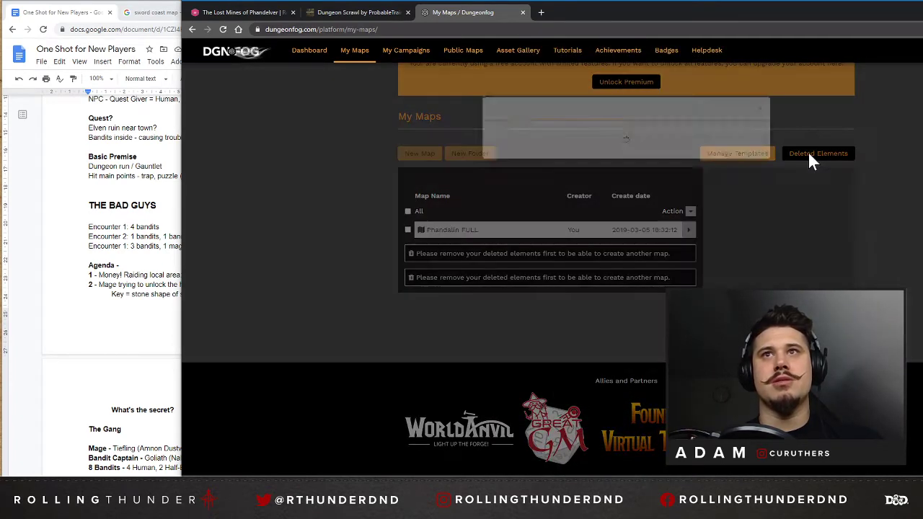
click(752, 169)
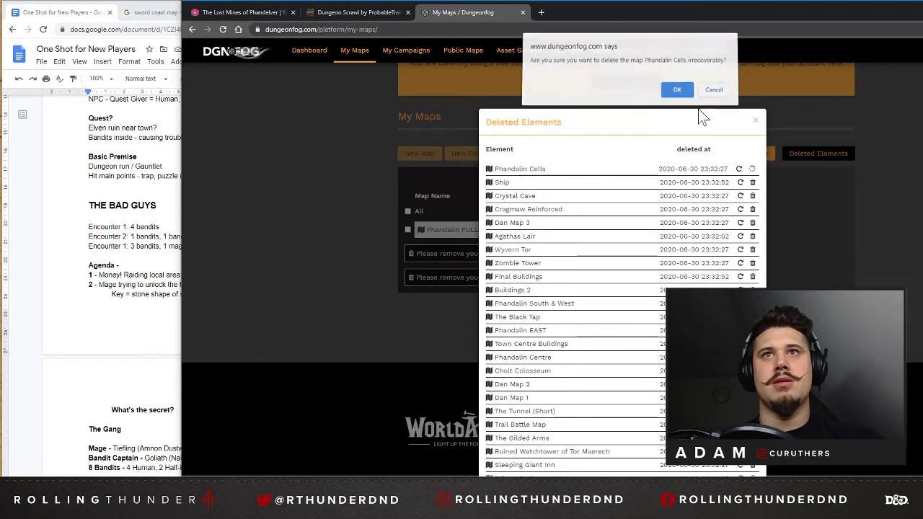
click(678, 89)
Permanently delete the Ship, Crystal Cave and Cragmaw Reinforced maps from the deleted elements.
click(752, 170)
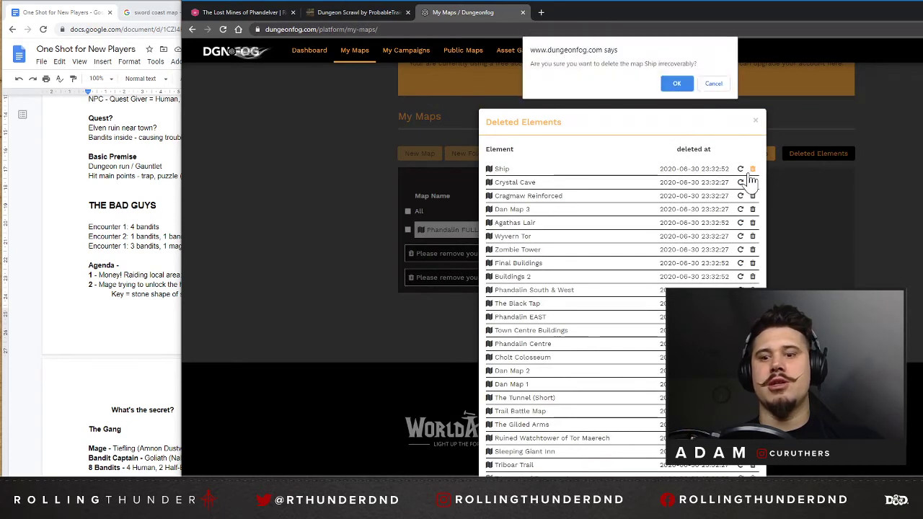
click(673, 89)
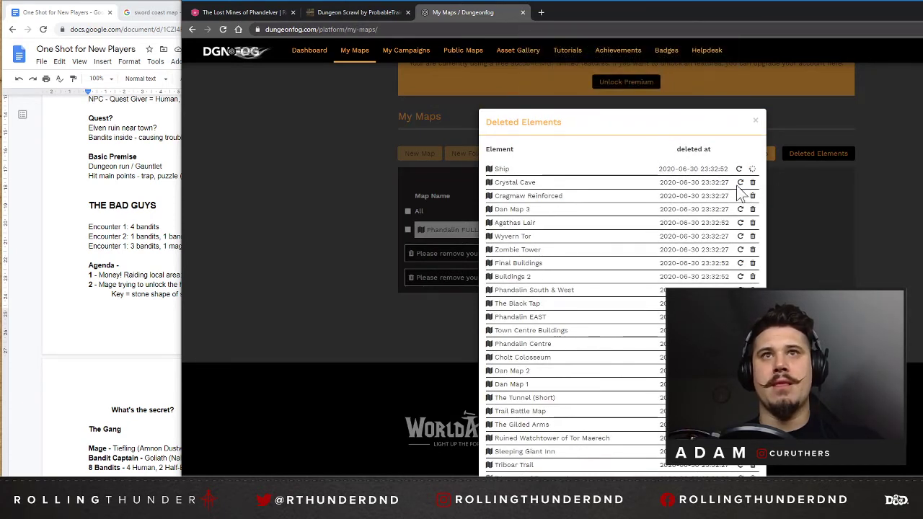
click(752, 170)
click(673, 90)
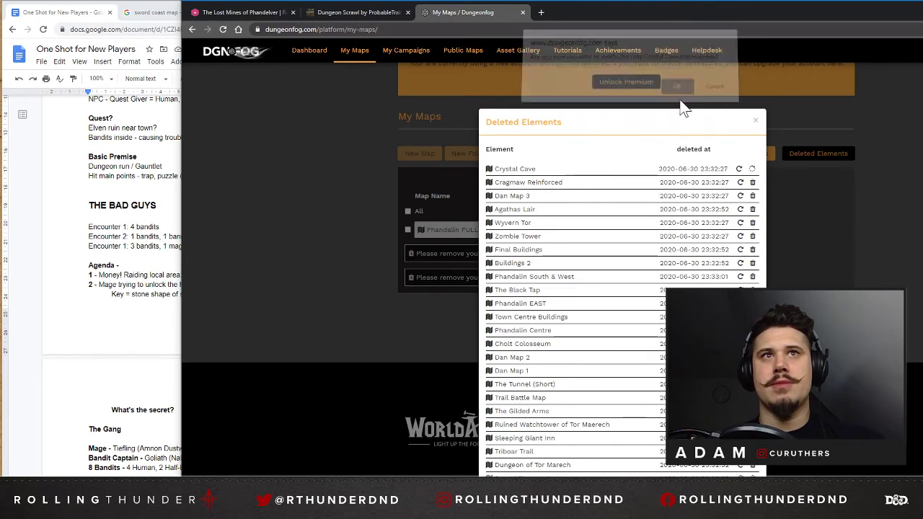
click(752, 170)
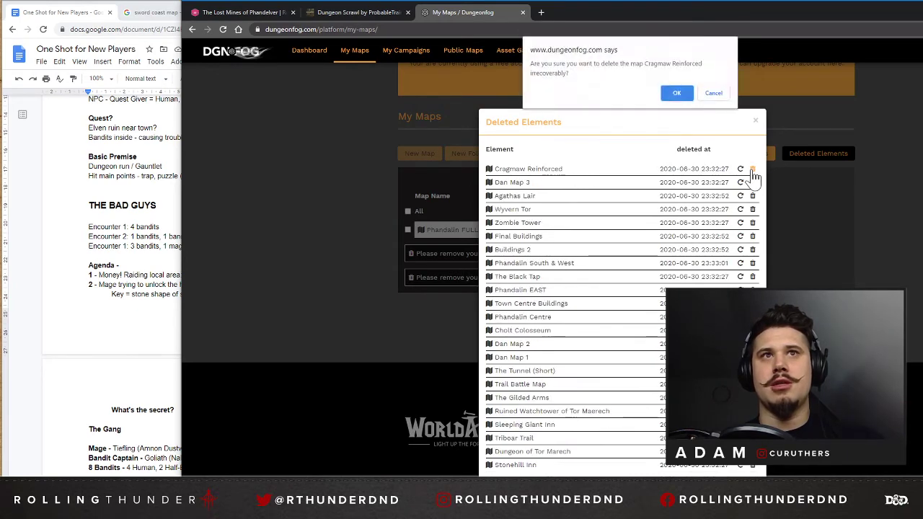
click(675, 91)
Permanently delete Dan Map 3, Agathas Lair and Wyvern Tor from the deleted elements.
click(752, 170)
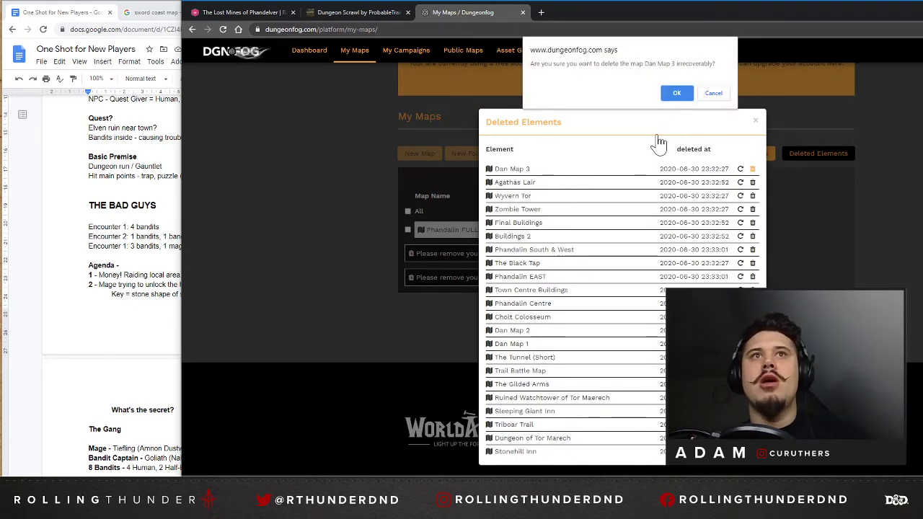
click(676, 94)
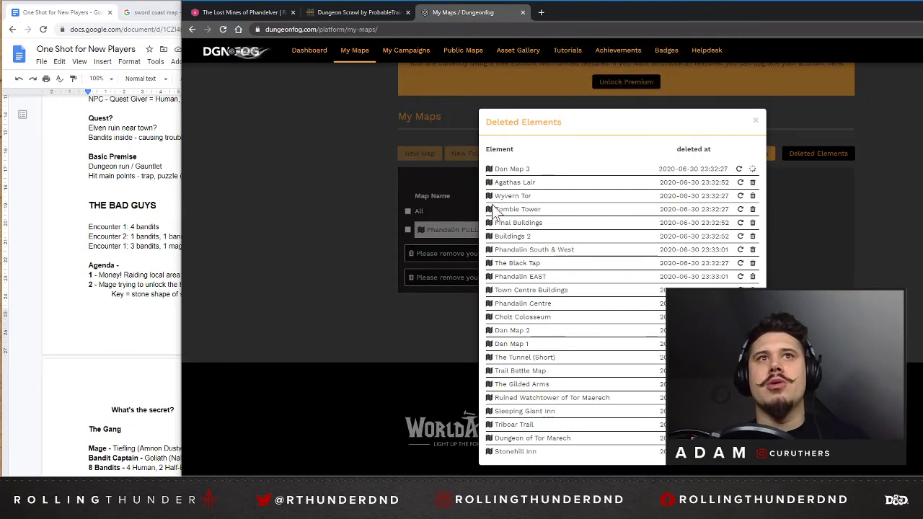
click(751, 170)
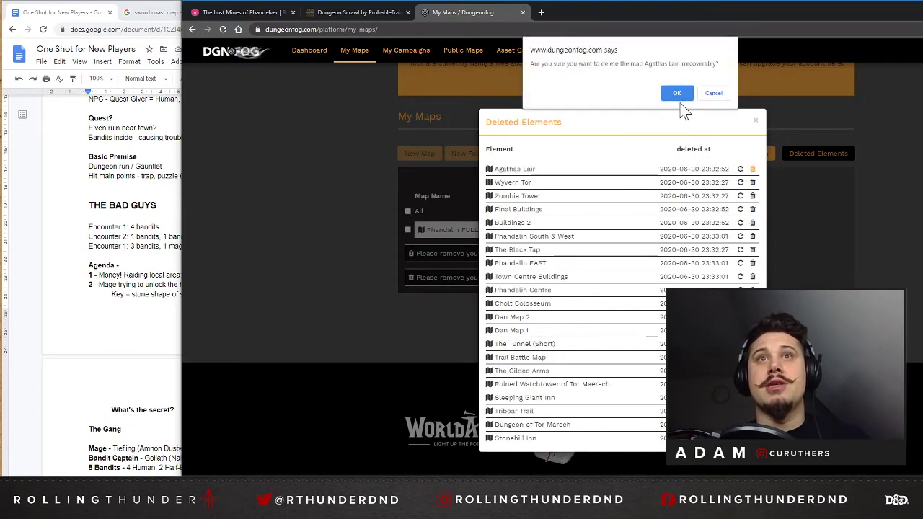
click(678, 92)
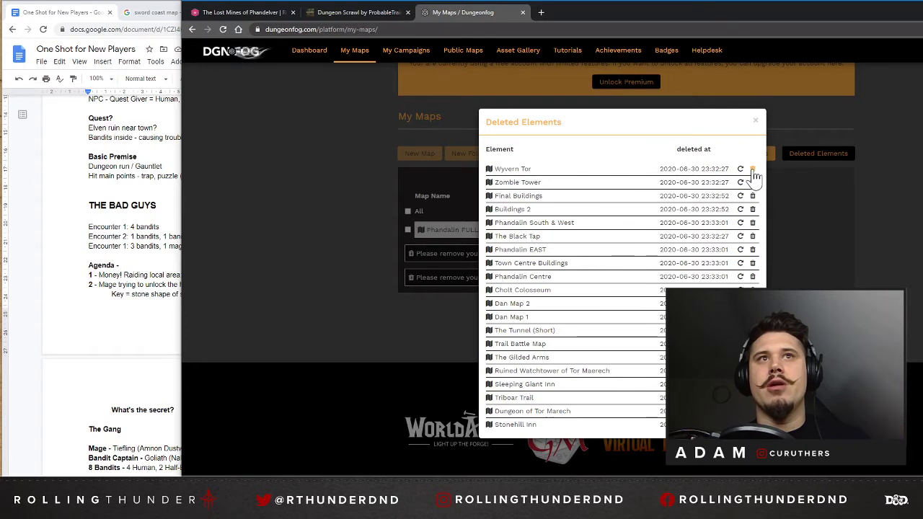
click(752, 170)
click(678, 94)
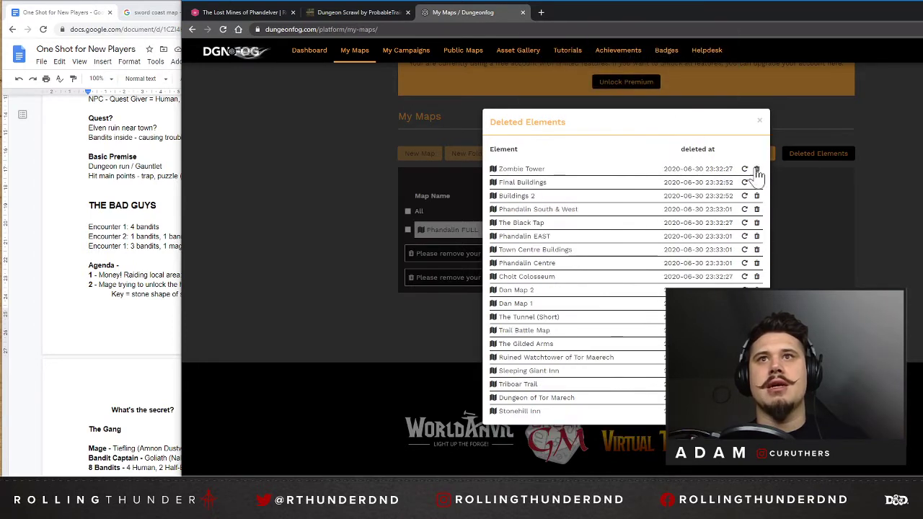
Permanently delete Zombie Tower, Final Buildings and Buildings 2 from the deleted elements.
click(757, 170)
click(674, 93)
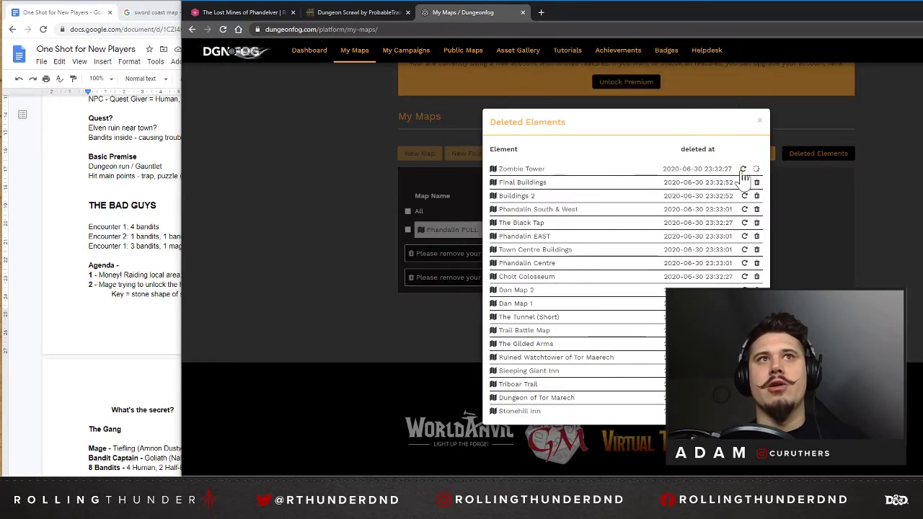
click(756, 171)
click(677, 90)
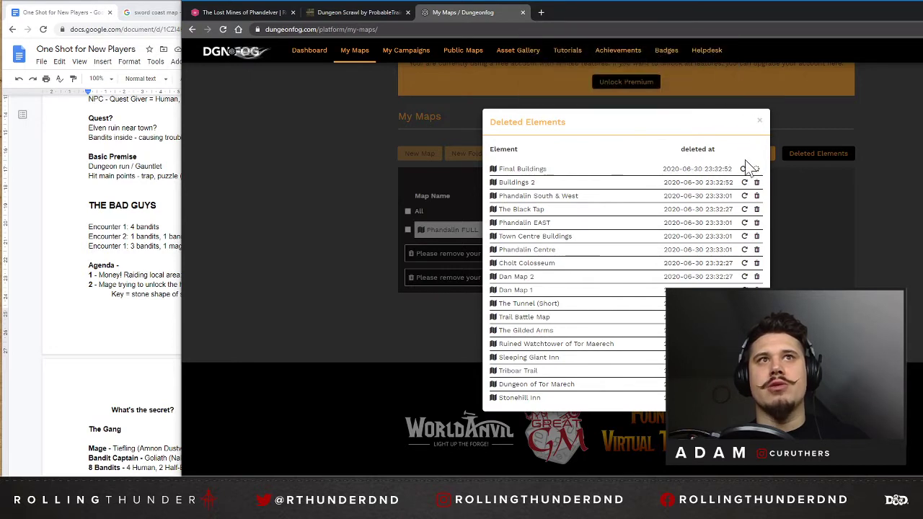
click(756, 170)
click(676, 93)
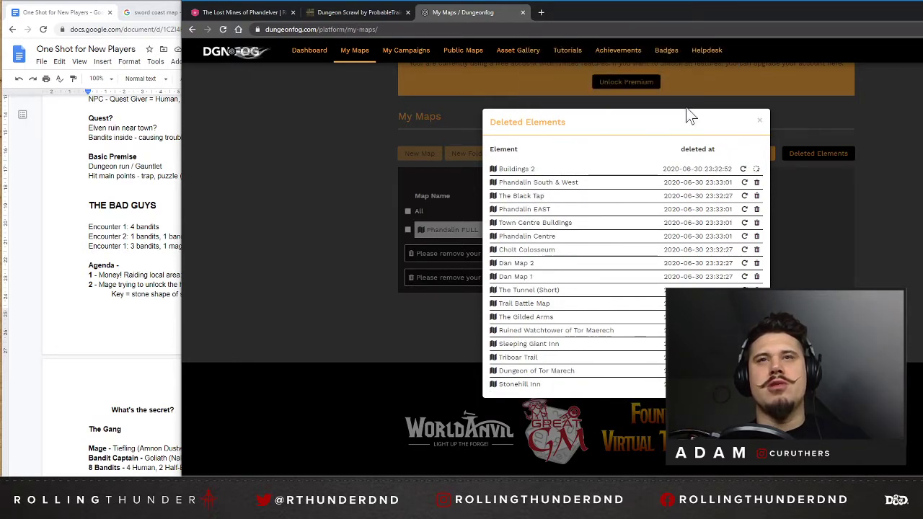
Permanently delete Phandalin South & West, The Black Tap and Phandalin EAST from the deleted elements.
click(757, 170)
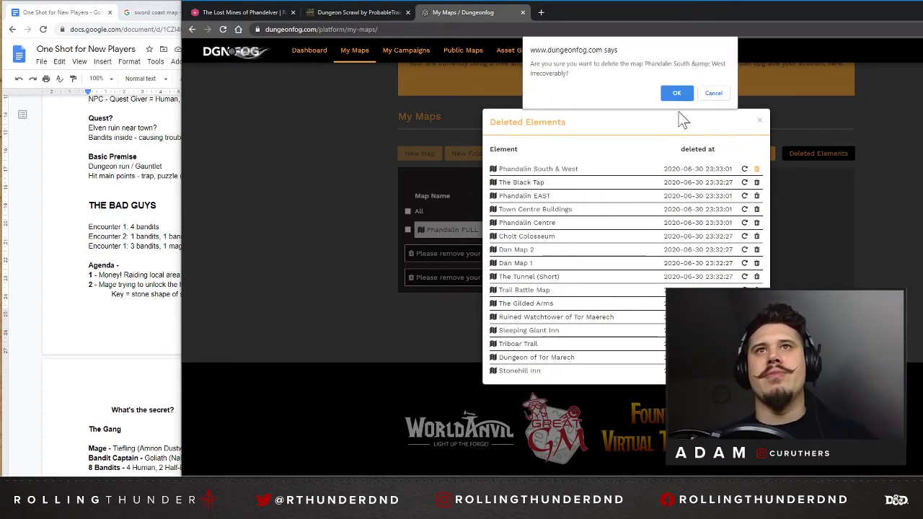
click(675, 94)
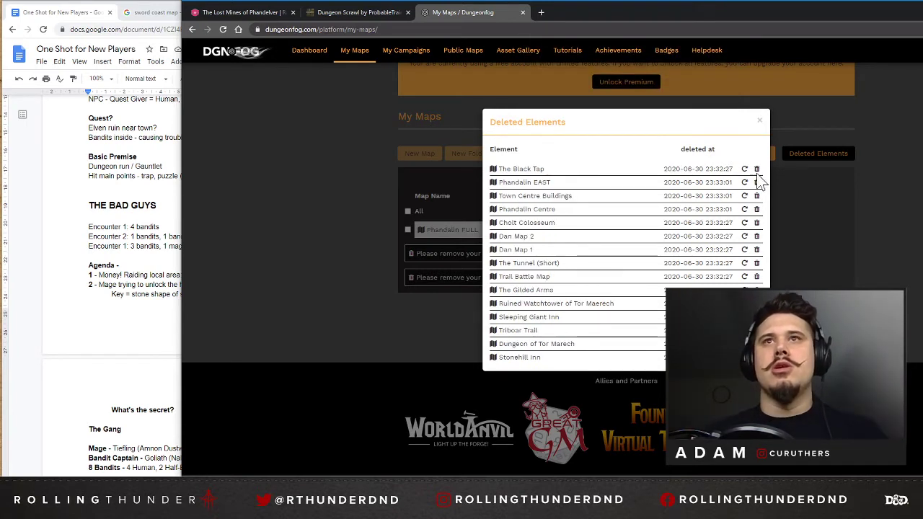
click(757, 168)
click(675, 94)
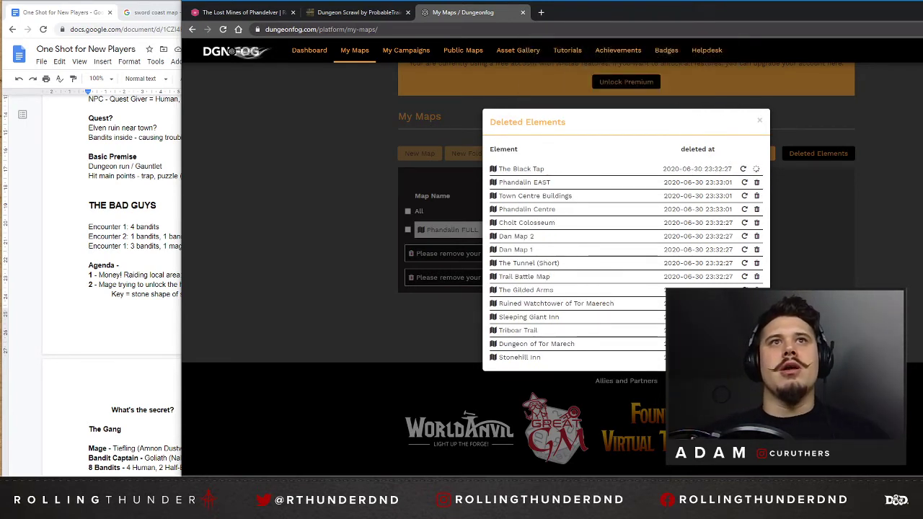
click(756, 168)
click(678, 95)
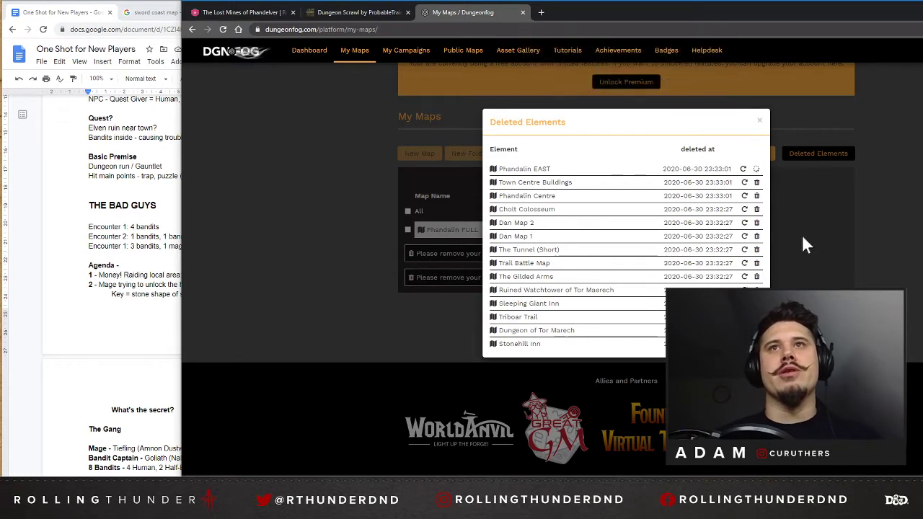
Permanently delete Town Centre Buildings, Phandalin Centre and Cholt Colosseum from the deleted elements.
click(756, 169)
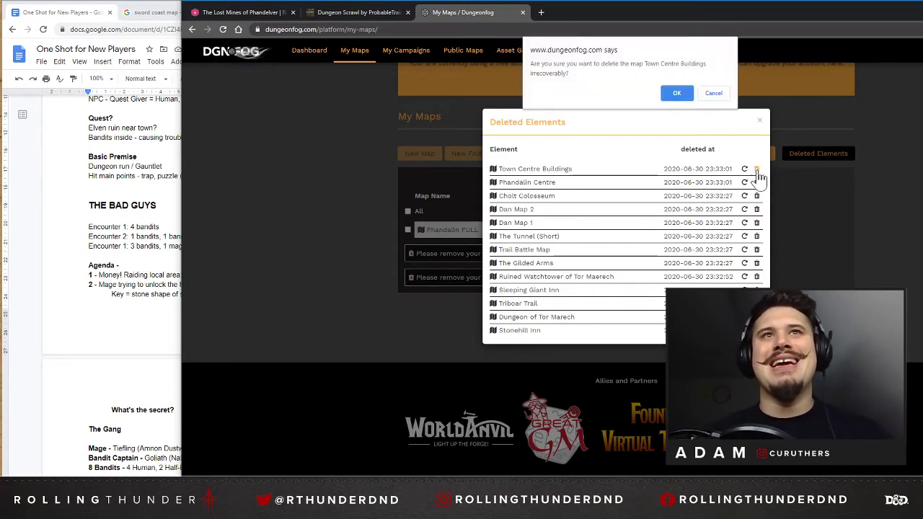
click(678, 94)
click(757, 170)
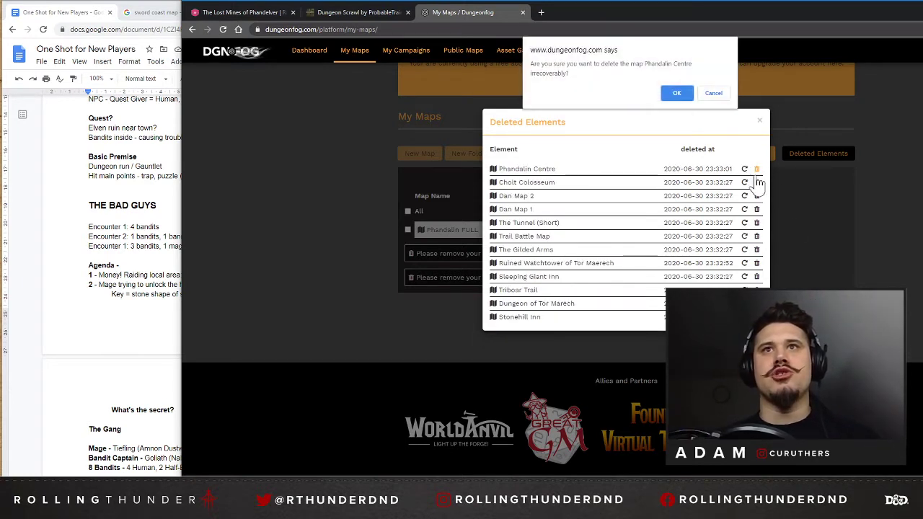
click(674, 93)
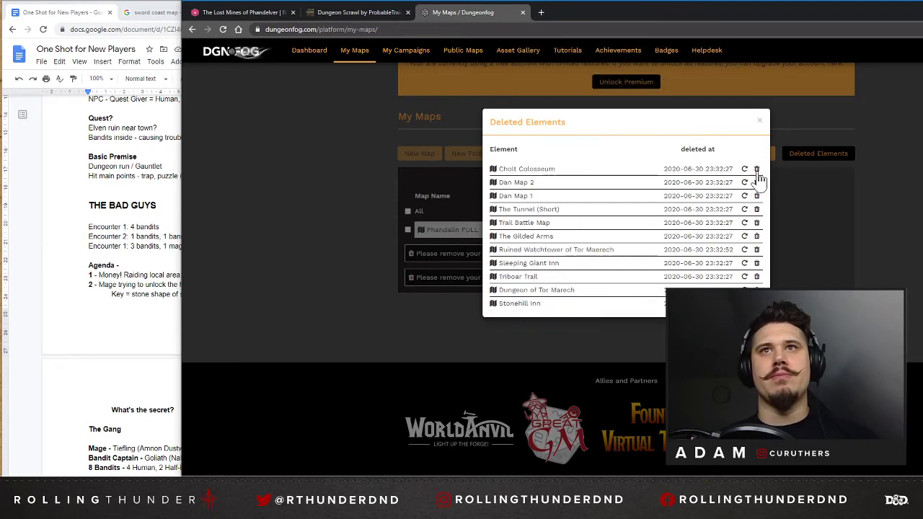
click(756, 168)
click(685, 94)
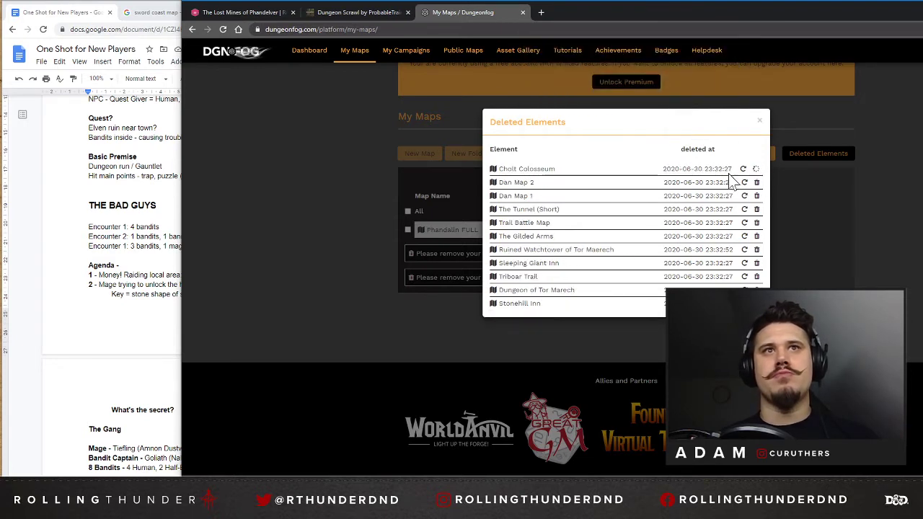
Permanently delete Dan Map 2, Dan Map 1 and The Tunnel (Short) from the deleted elements.
click(757, 169)
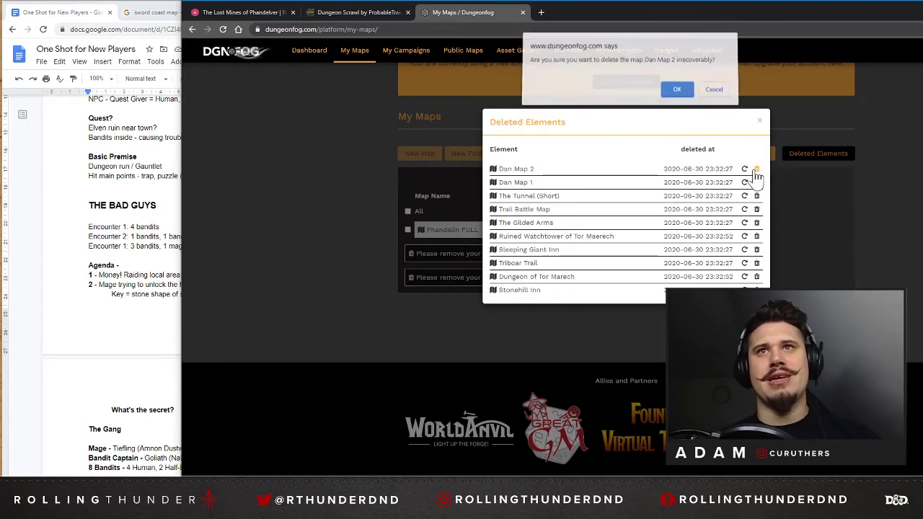
click(677, 94)
click(756, 169)
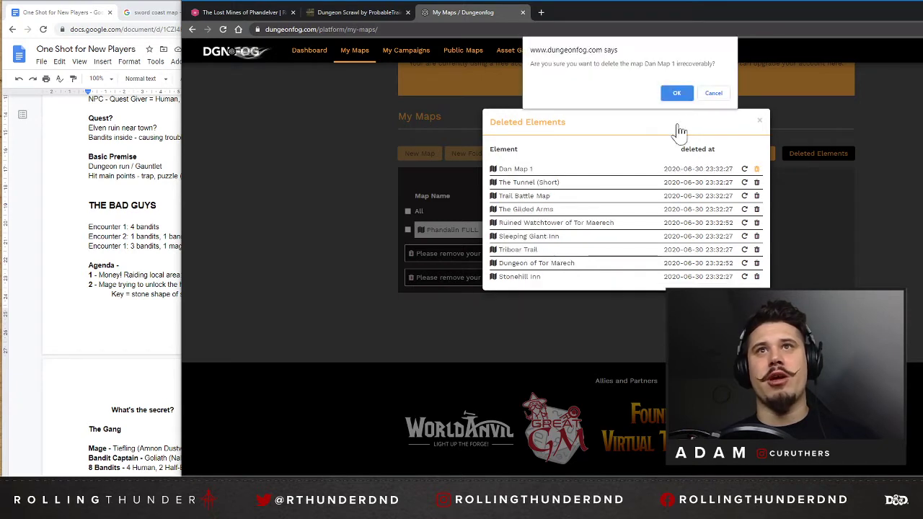
click(677, 94)
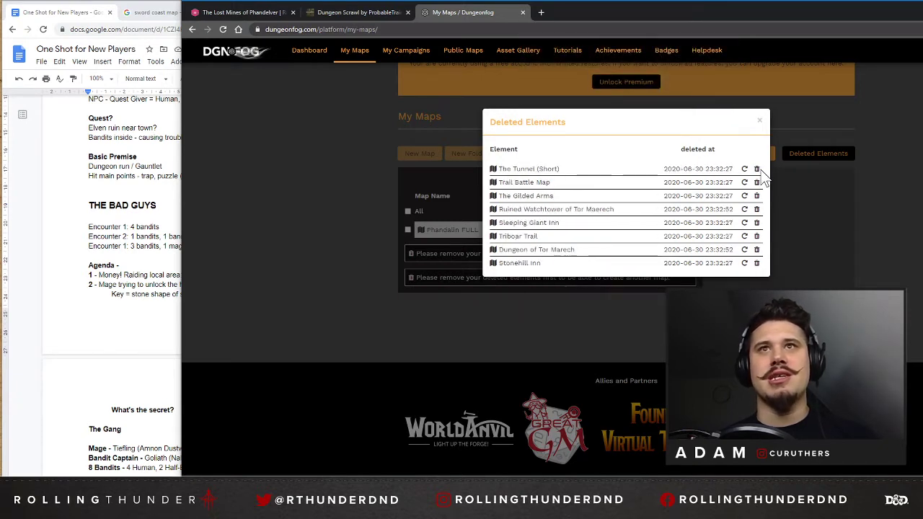
click(757, 169)
click(676, 93)
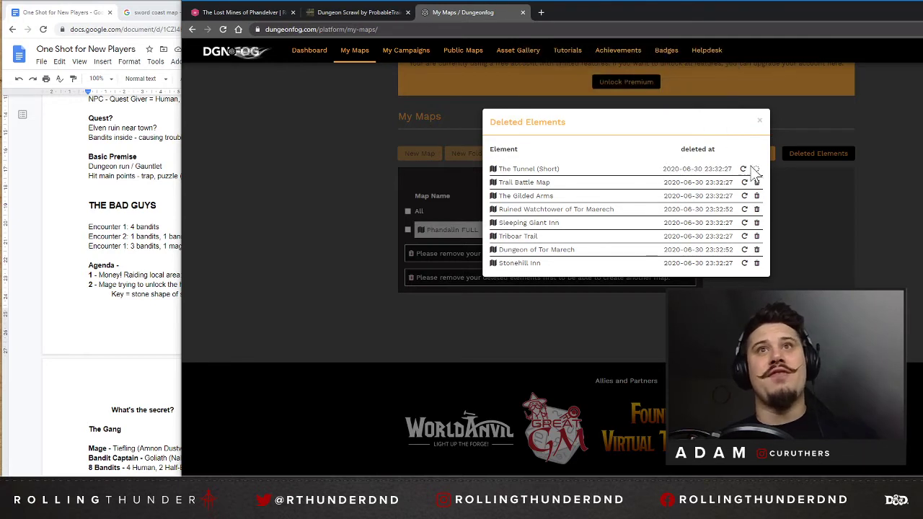
Permanently delete Trail Battle Map, The Gilded Arms and Ruined Watchtower of Tor Maerech from the deleted elements.
click(756, 169)
click(676, 93)
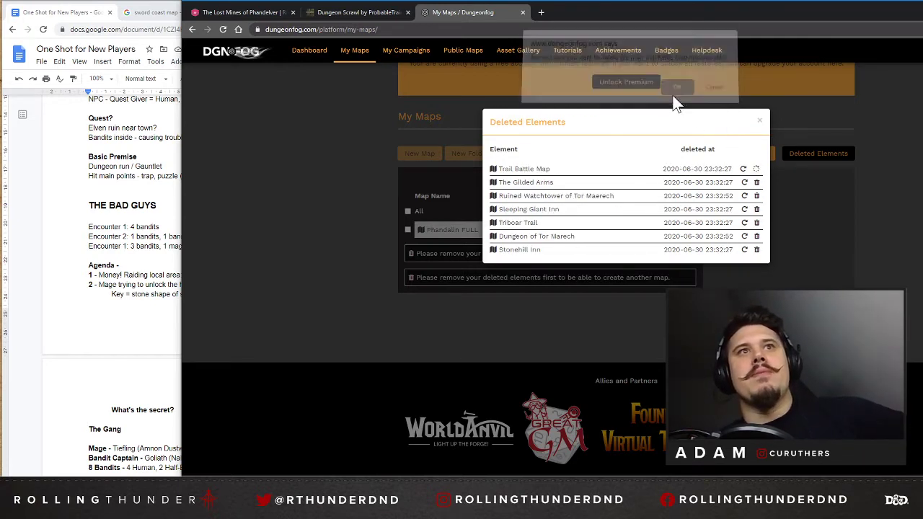
click(756, 168)
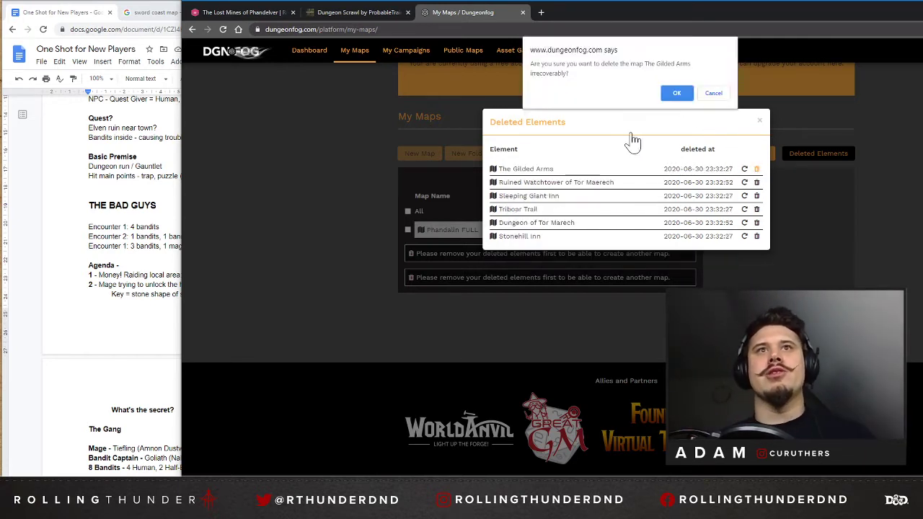
click(677, 93)
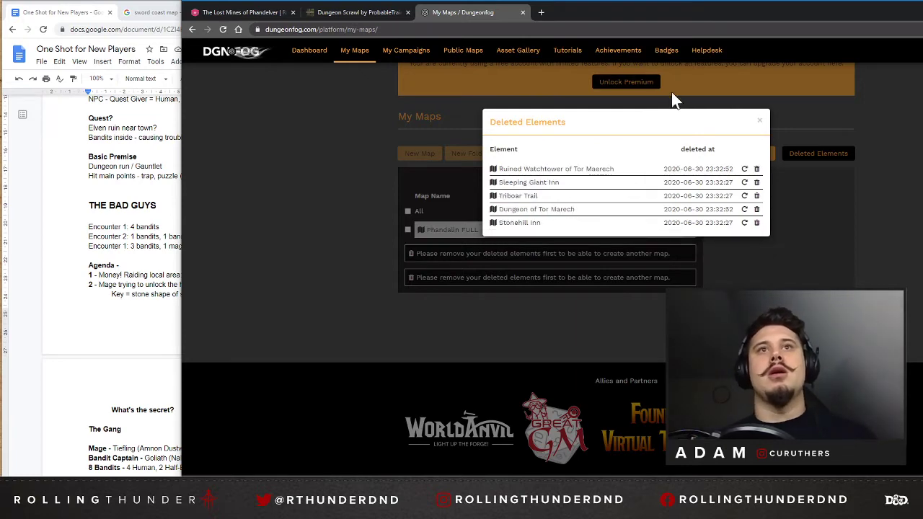
click(756, 168)
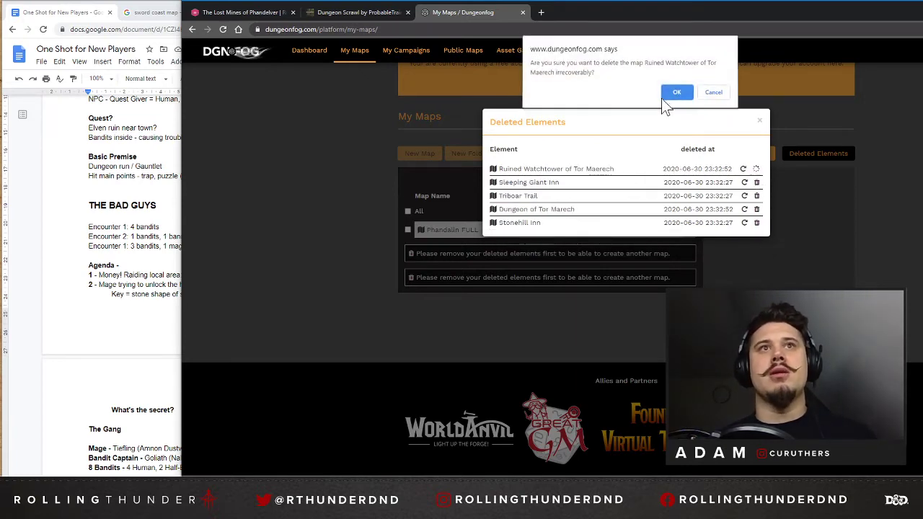
click(676, 93)
click(759, 122)
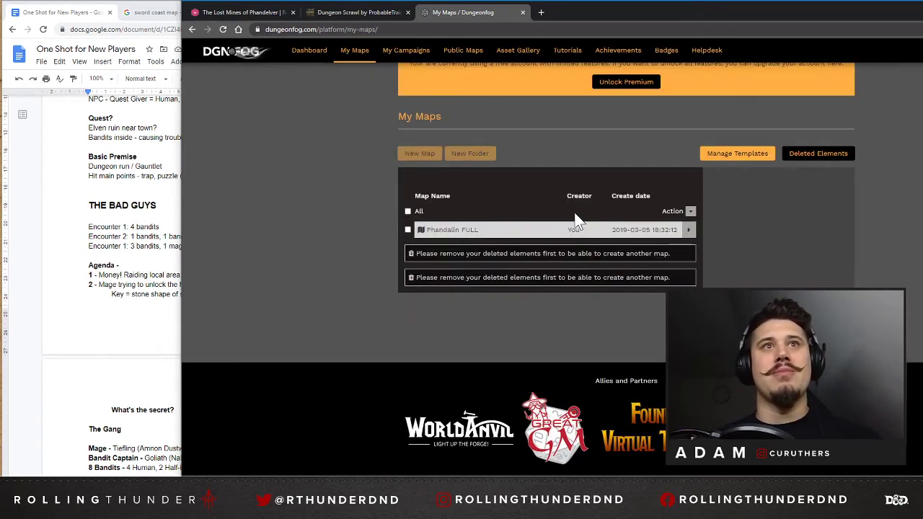
click(489, 258)
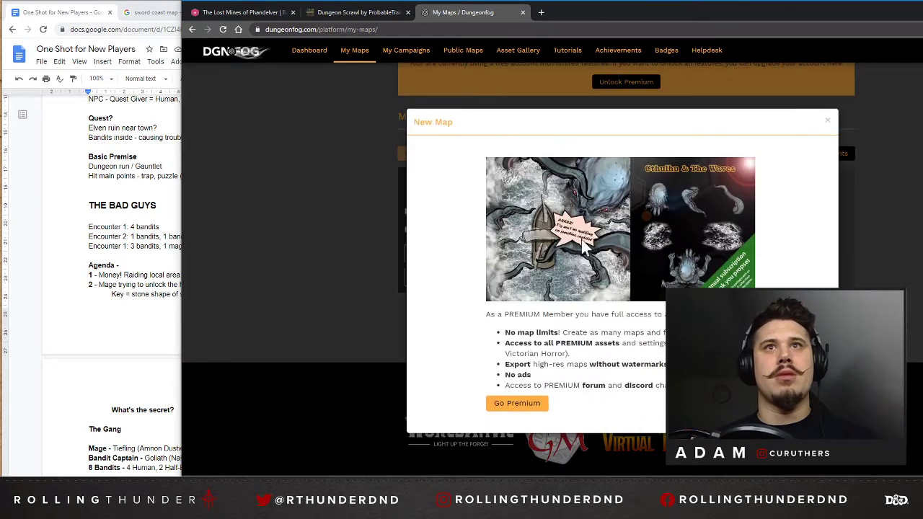
click(827, 119)
click(489, 252)
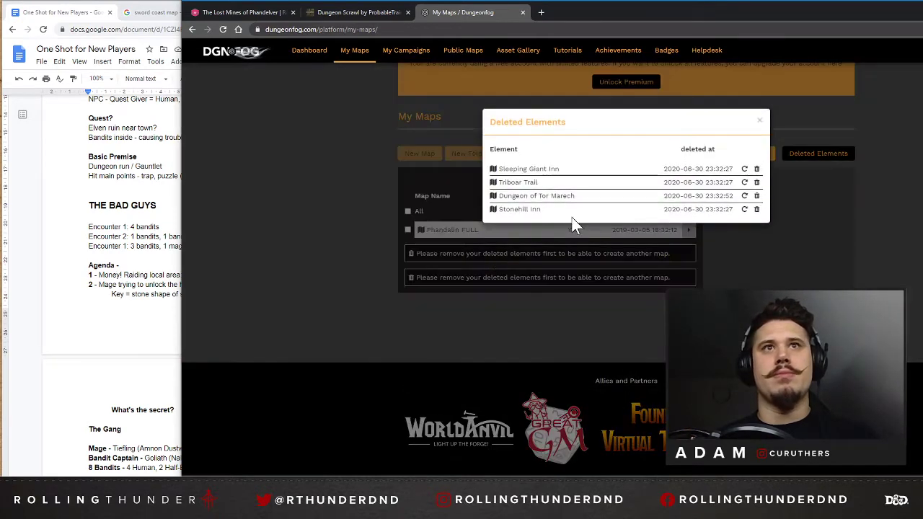
Permanently delete Sleeping Giant Inn, Triboar Trail, Dungeon of Tor Marech and Stonehill Inn from the deleted elements.
click(756, 168)
click(677, 87)
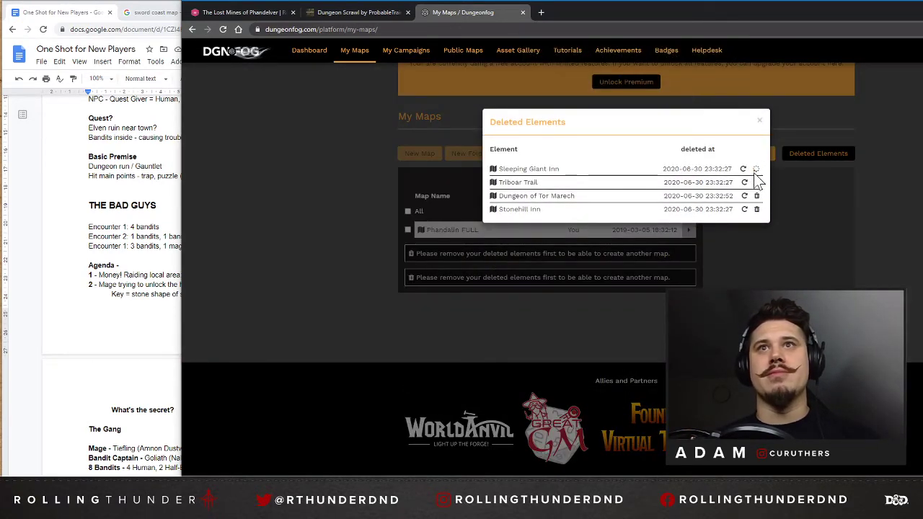
click(757, 169)
click(676, 93)
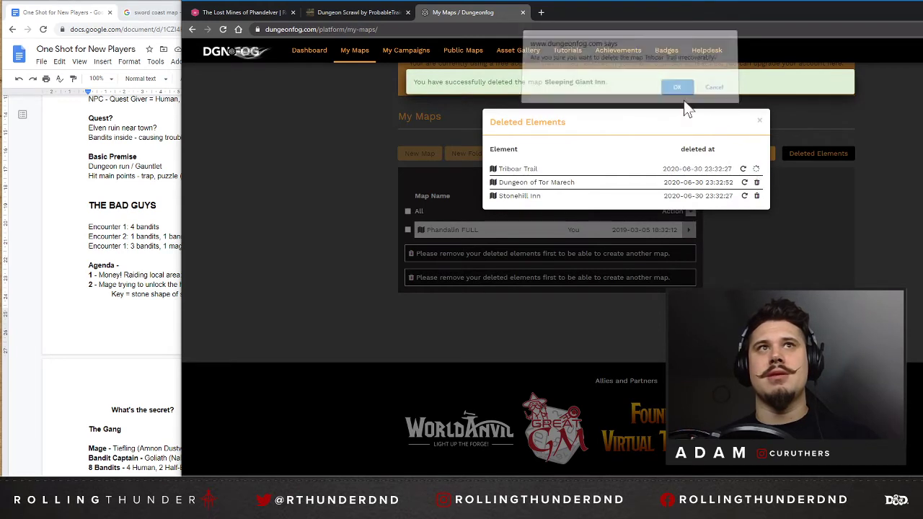
click(756, 169)
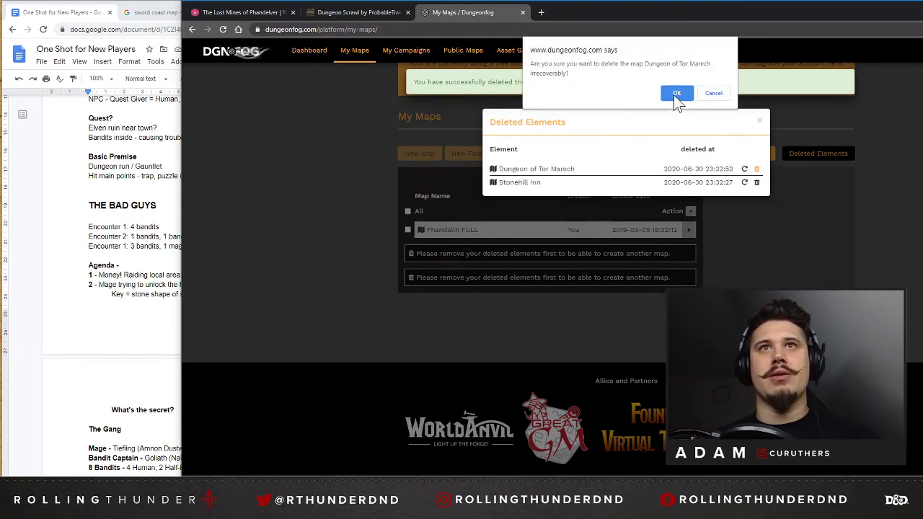
click(676, 89)
click(756, 168)
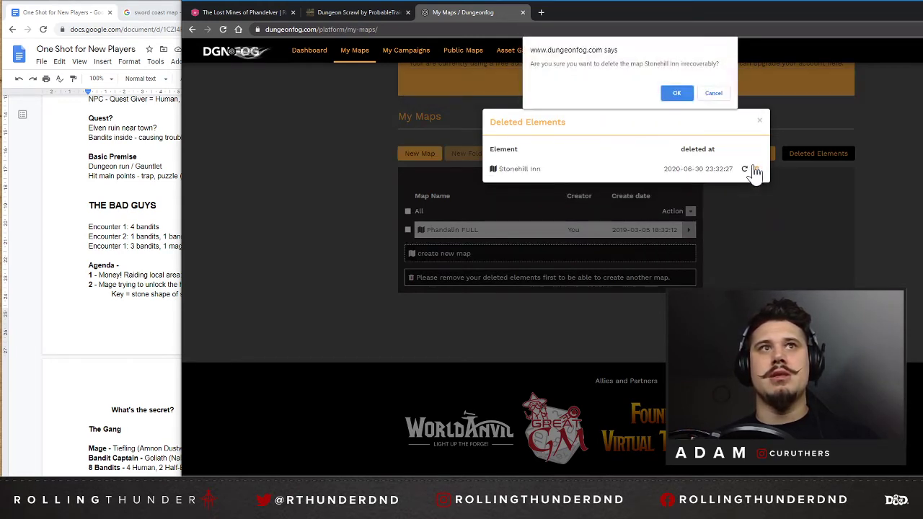
click(676, 89)
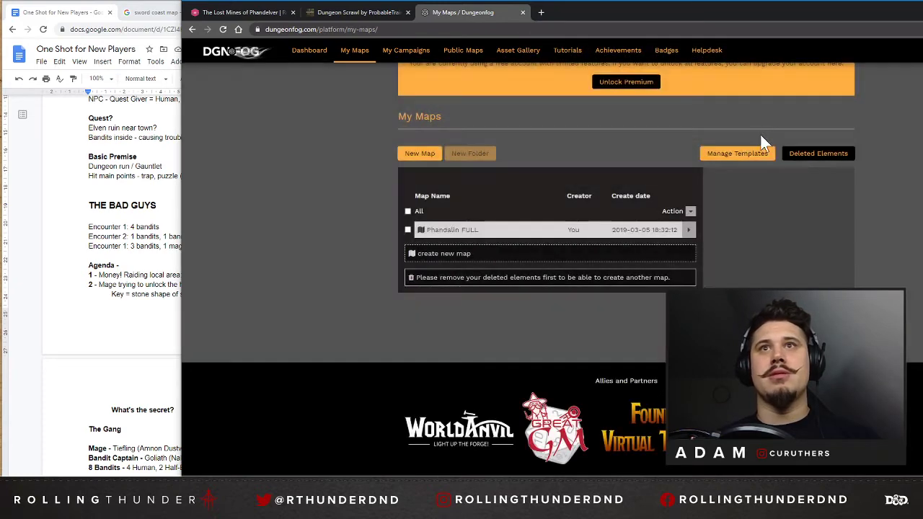
Start a new empty map and name it Ruins of O'athlas, copying the name from the one-shot notes document.
click(416, 153)
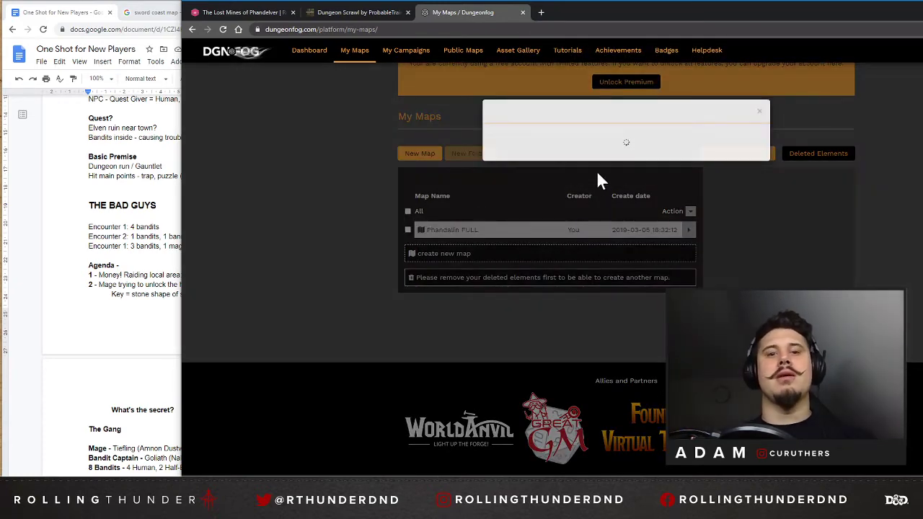
click(33, 220)
scroll(141, 195, up, 5)
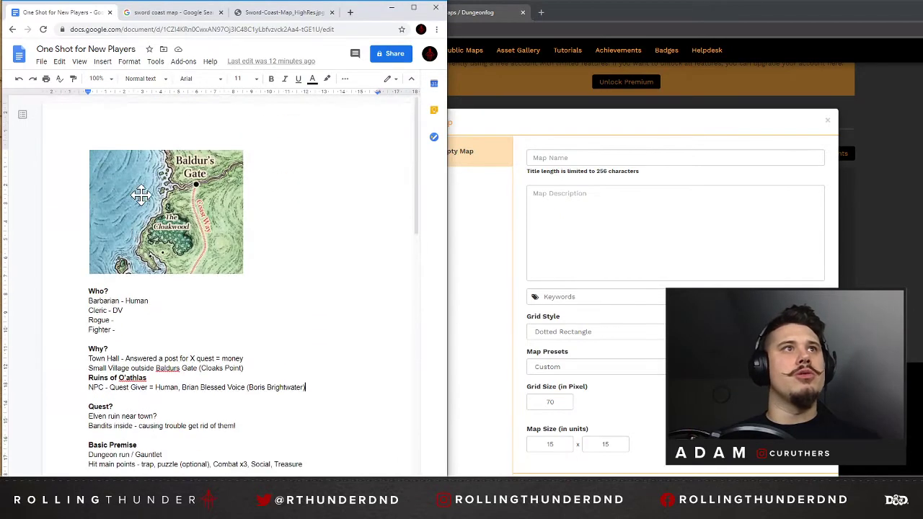
drag(148, 378, 89, 378)
key(ctrl+c)
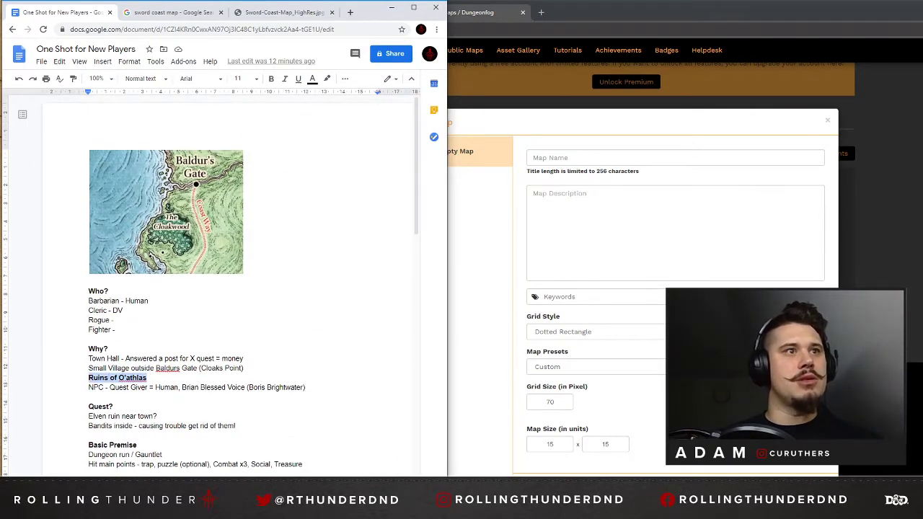
click(611, 158)
key(ctrl+v)
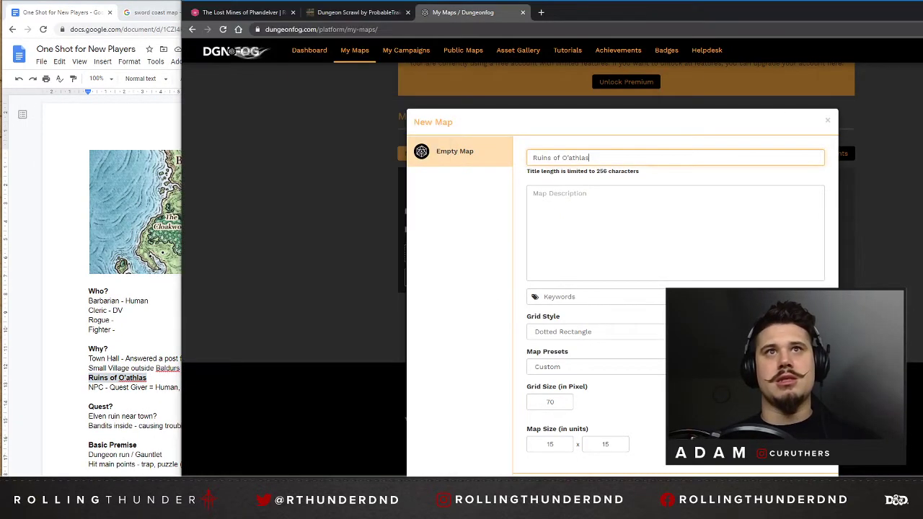
Examine the new map's grid size setting and the available screen and print map presets.
scroll(424, 331, down, 1)
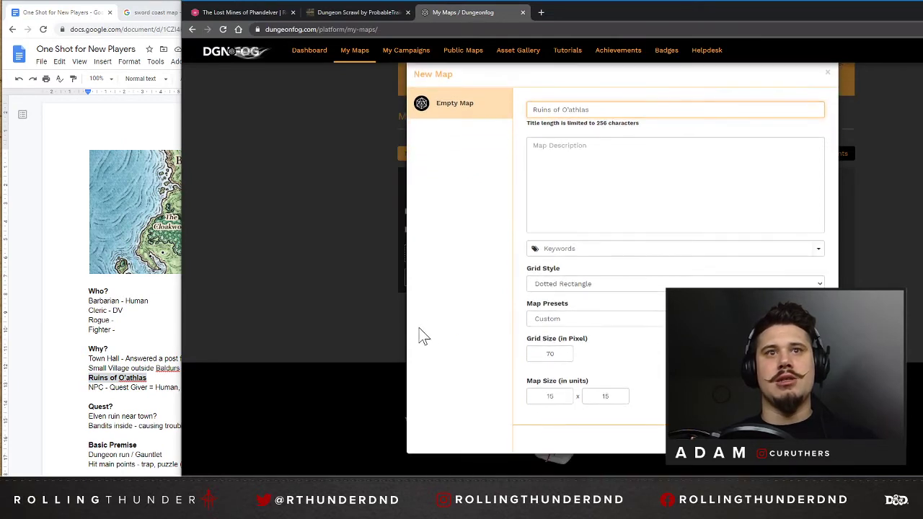
drag(557, 354, 489, 353)
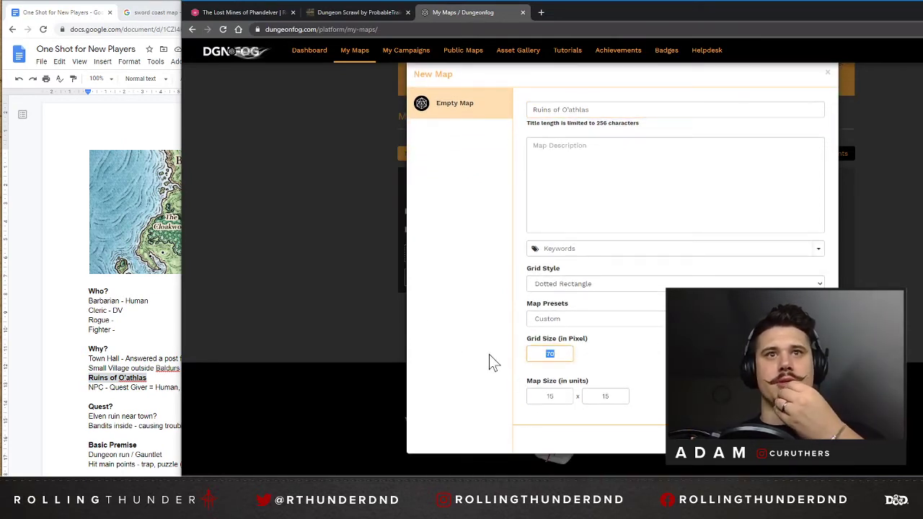
click(586, 321)
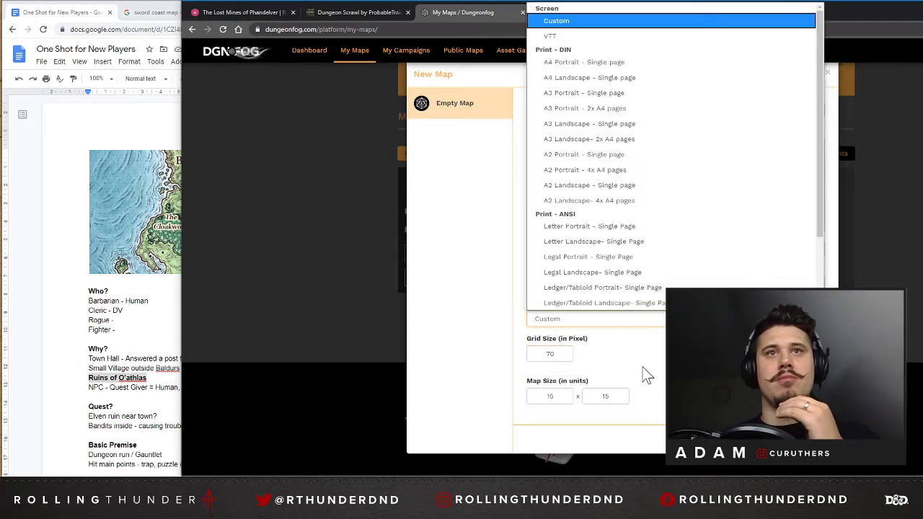
scroll(666, 222, down, 2)
scroll(663, 279, up, 1)
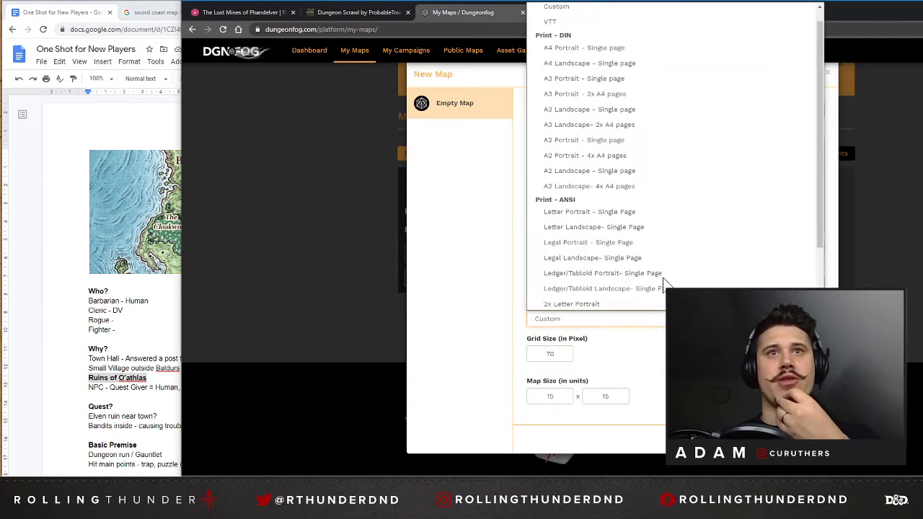
scroll(663, 280, up, 1)
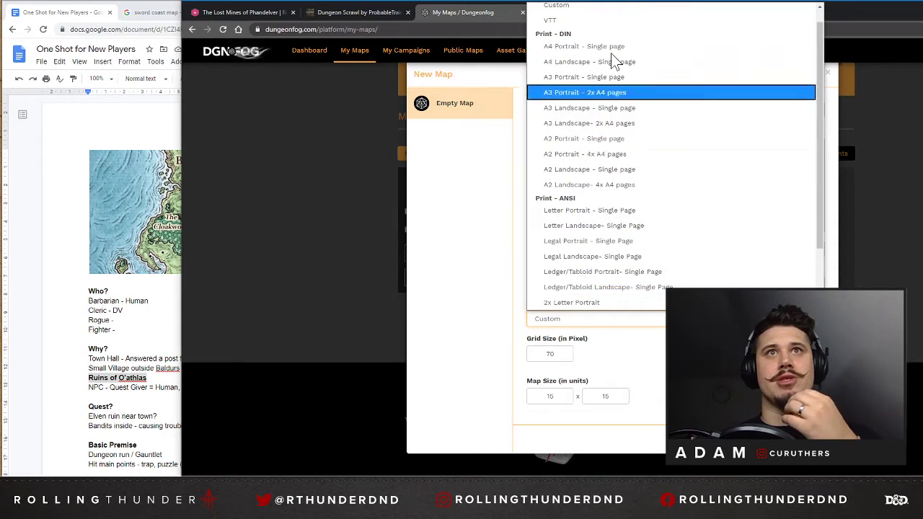
click(635, 357)
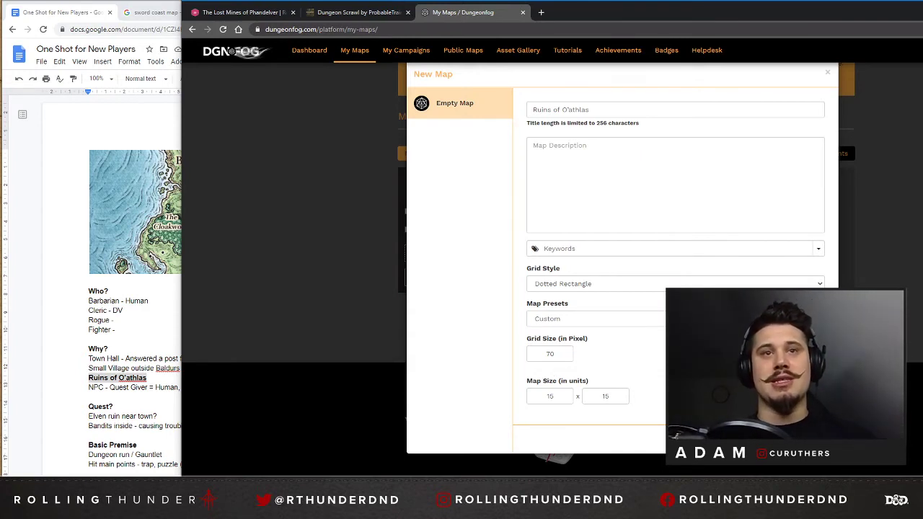
Set the new map's size to 30 x 30 units, create the map and continue past the premium offer into the editor.
double_click(548, 353)
double_click(550, 396)
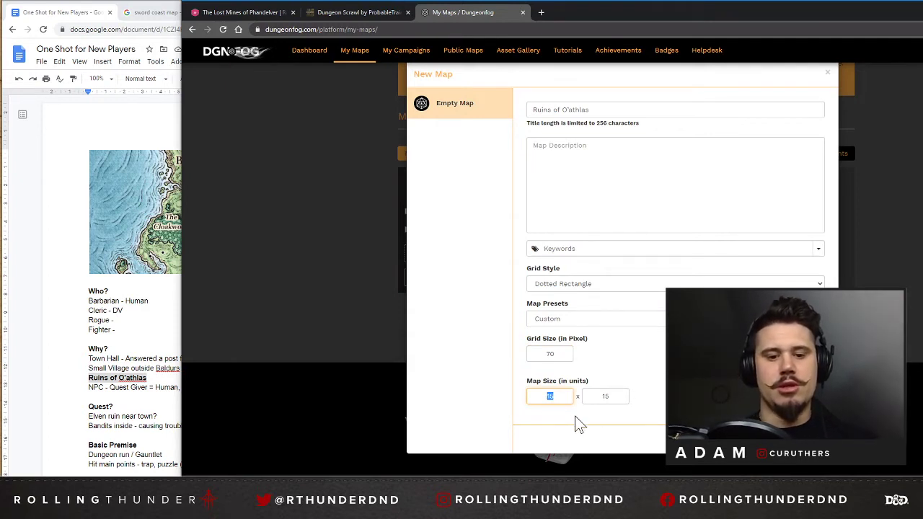
key(Tab)
text(3)
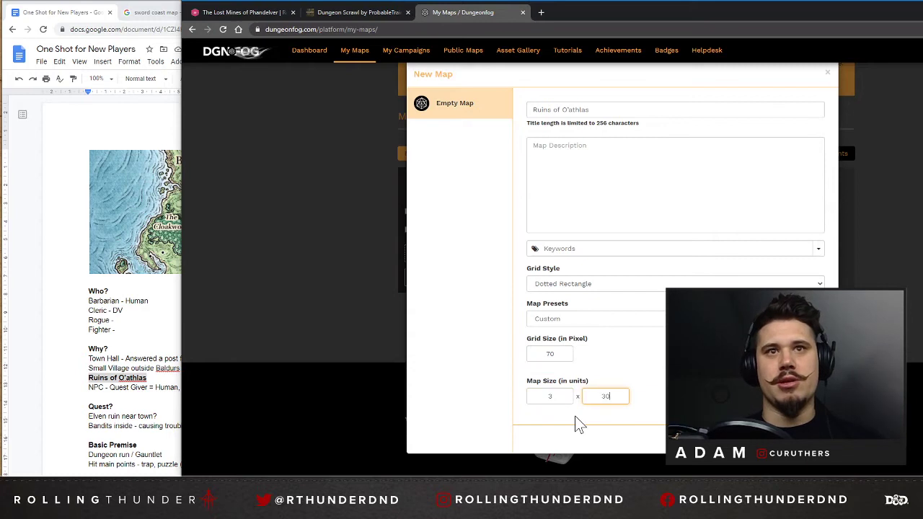
key(shift+Tab)
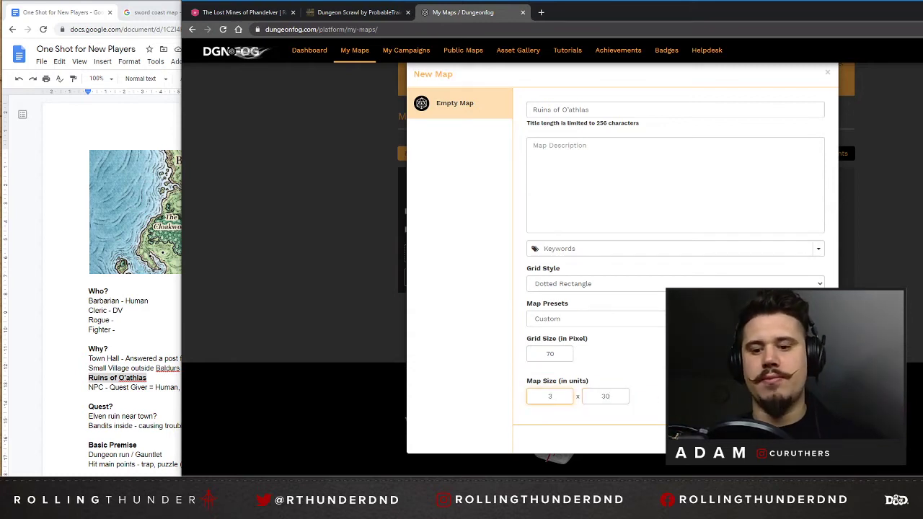
scroll(622, 259, down, 1)
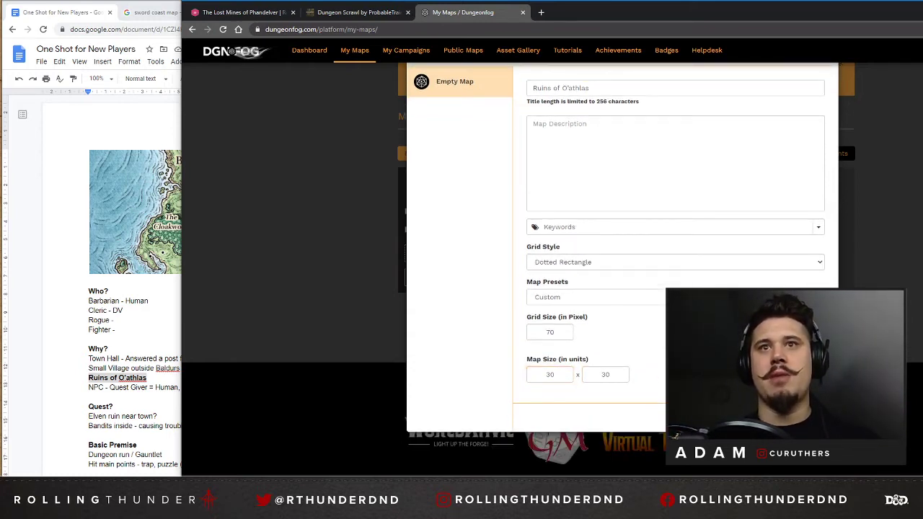
key(Return)
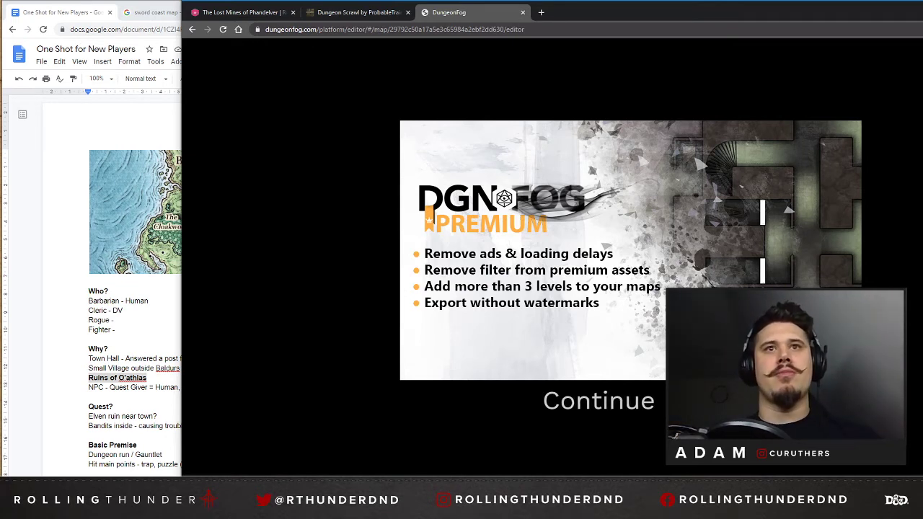
click(647, 408)
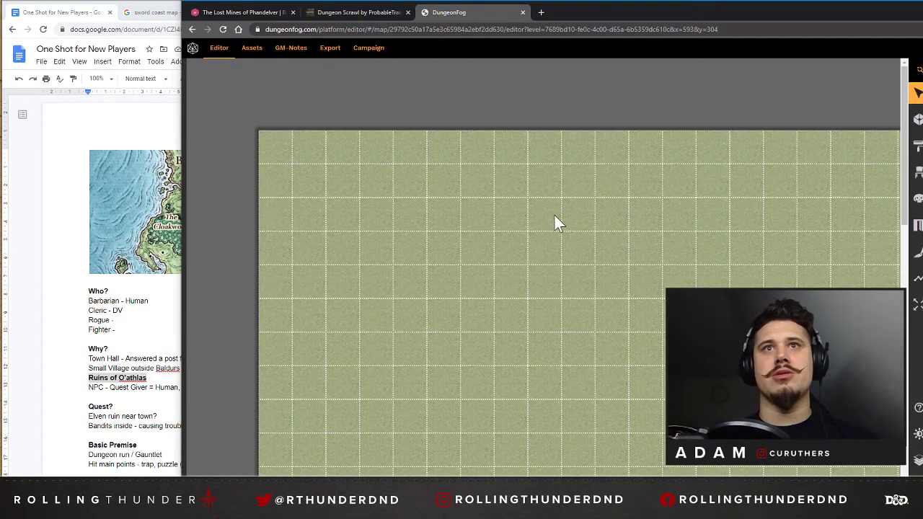
Change the level's grid style from Dotted Rectangle to Rectangle.
scroll(559, 214, down, 7)
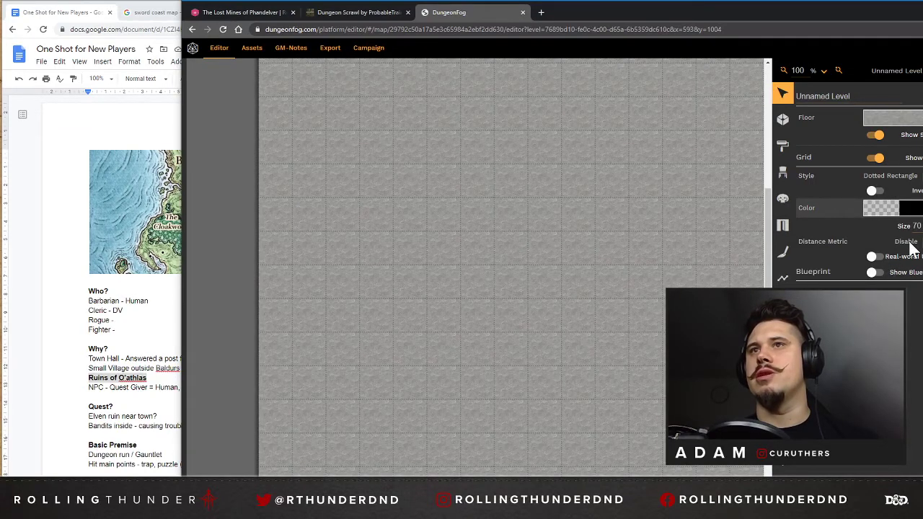
click(914, 178)
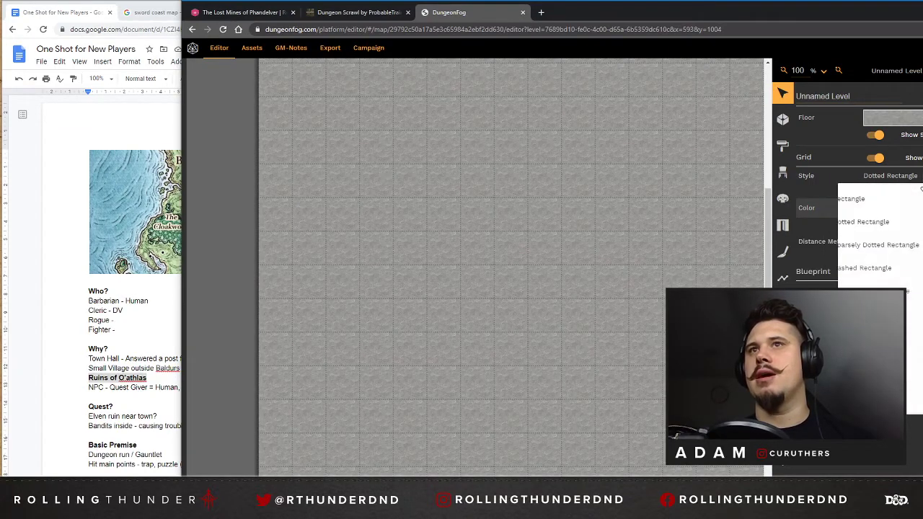
click(862, 198)
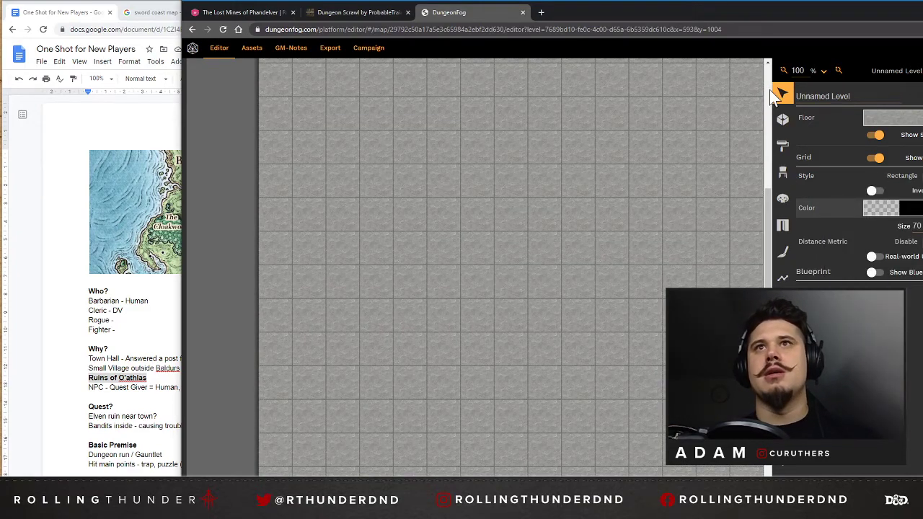
click(784, 71)
click(783, 71)
click(784, 70)
click(784, 70)
click(783, 71)
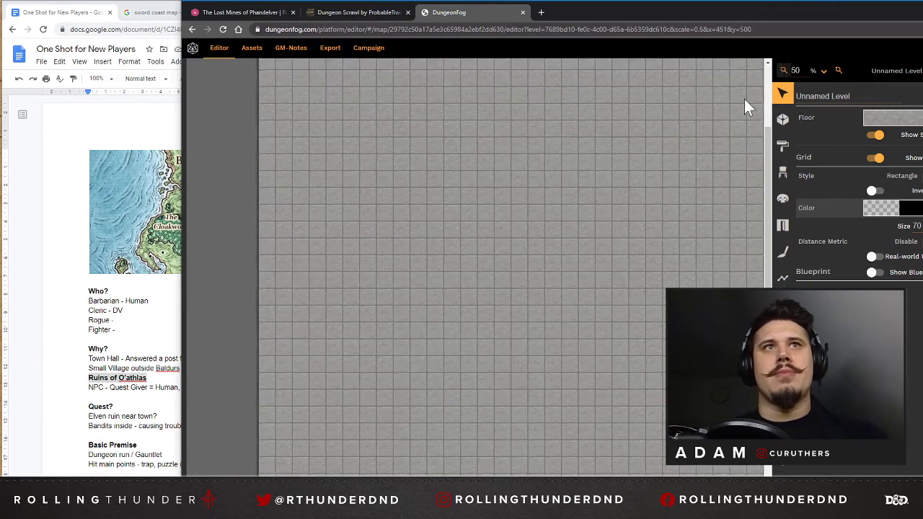
click(608, 144)
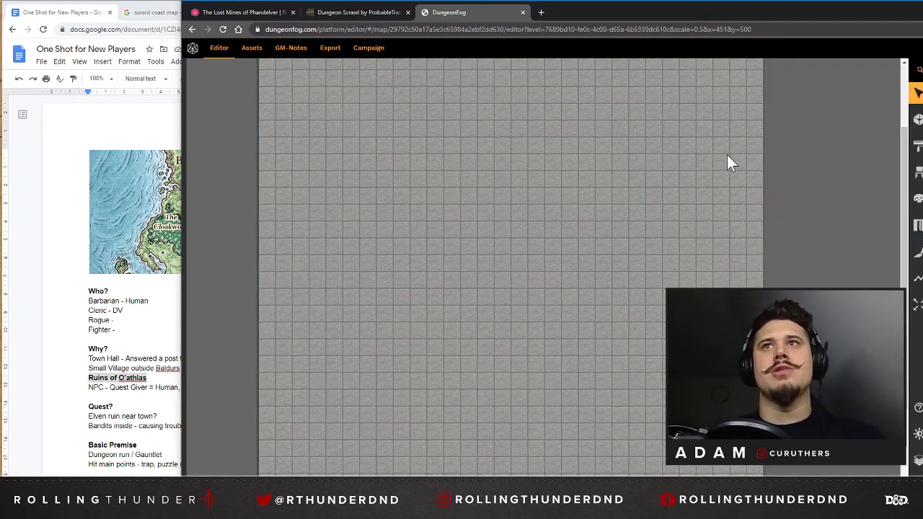
Activate the Room tool and reposition and widen the browser window to fit the full width of the map.
scroll(721, 148, up, 2)
click(918, 120)
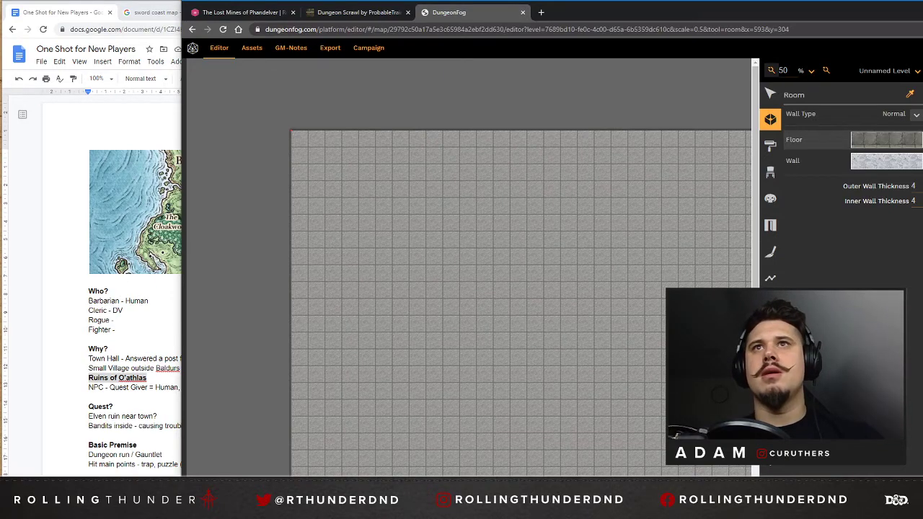
click(826, 71)
click(826, 71)
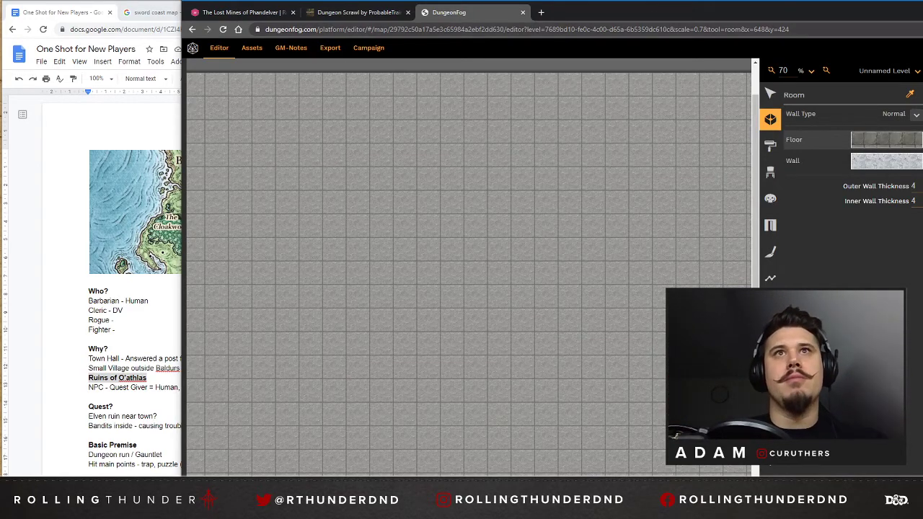
drag(635, 14, 470, 9)
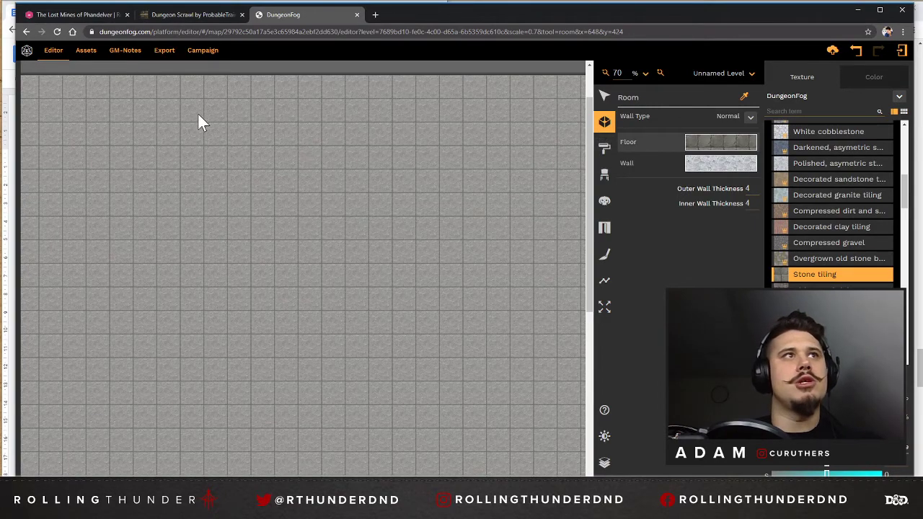
click(588, 119)
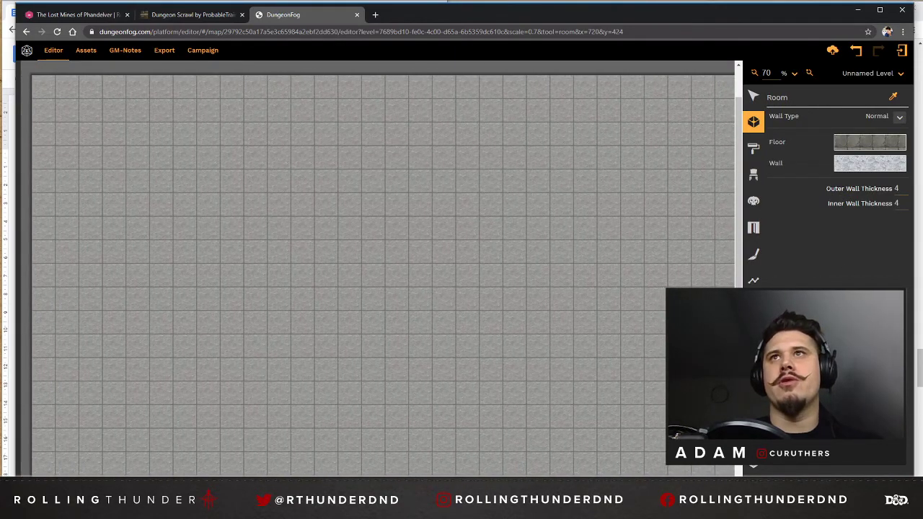
drag(914, 19, 922, 19)
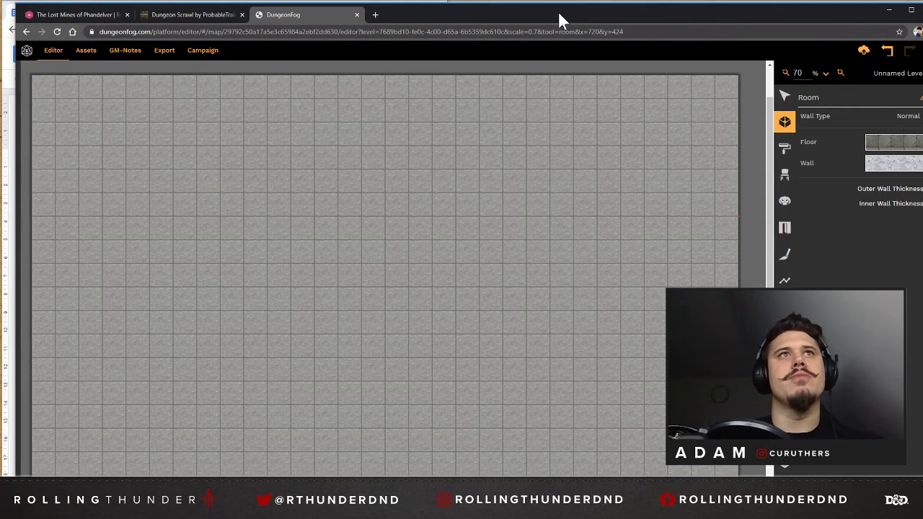
drag(558, 11, 552, 9)
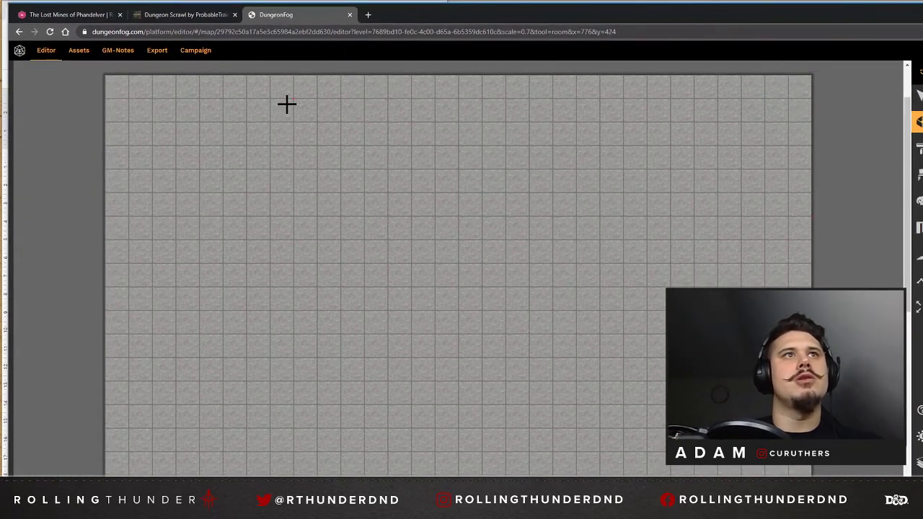
Draw a closed, irregular bowl-shaped room about 12 squares wide and 5 squares deep, starting at the map's upper-left corner.
click(129, 101)
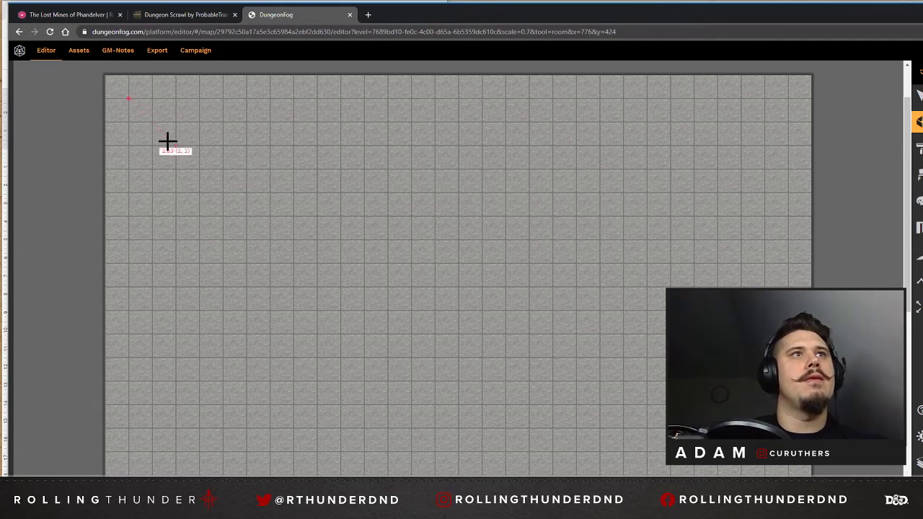
click(151, 145)
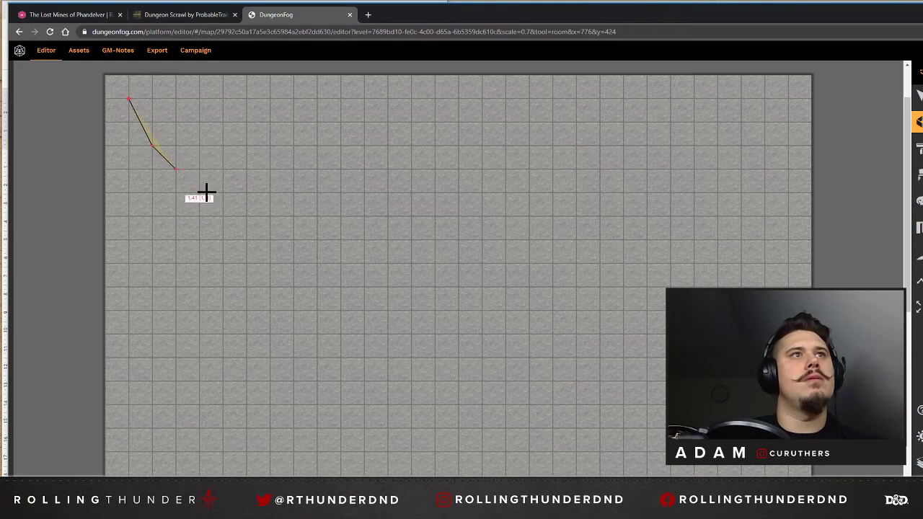
click(200, 193)
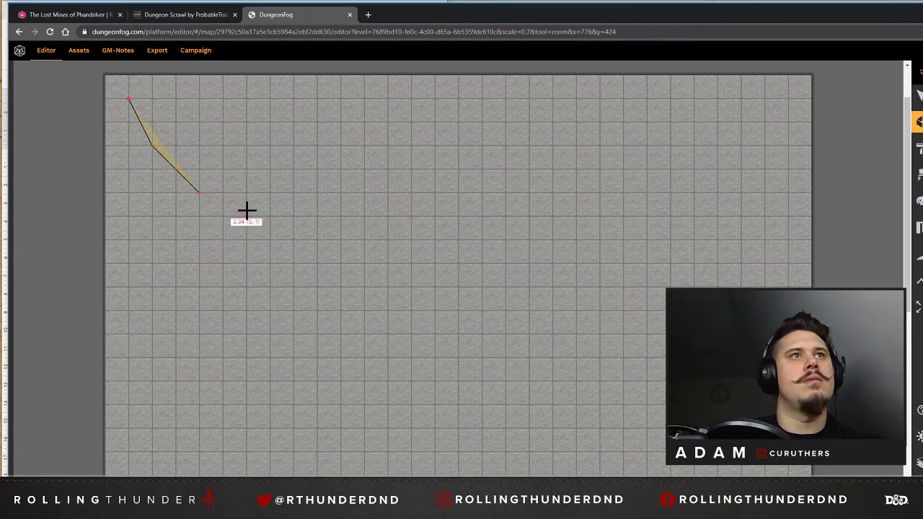
click(246, 193)
click(293, 193)
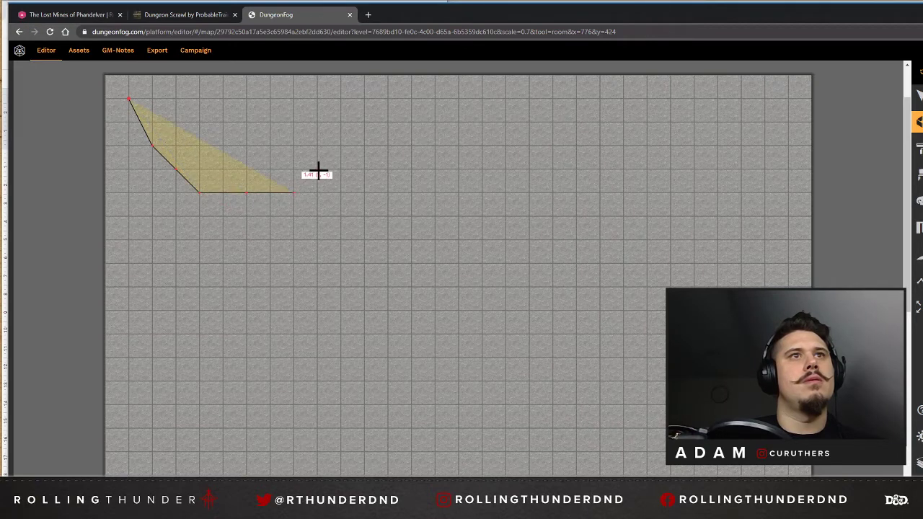
click(340, 145)
click(364, 121)
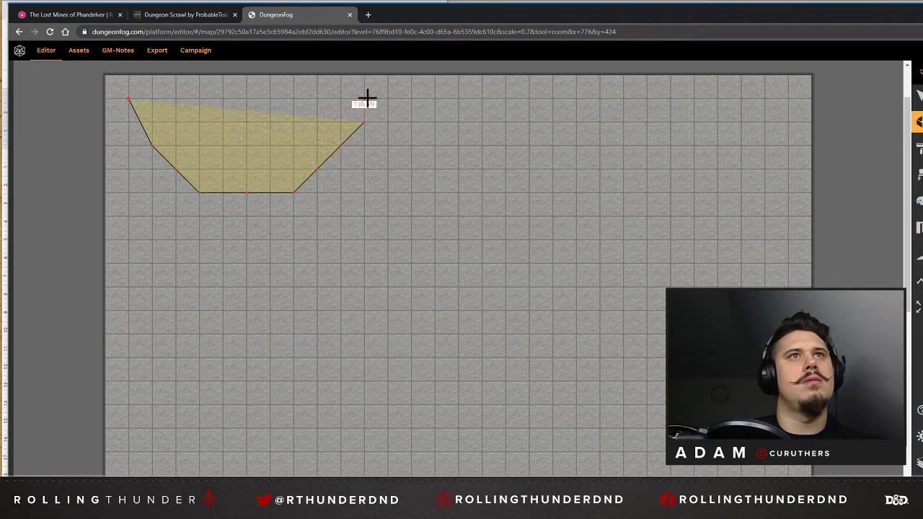
click(364, 98)
click(385, 76)
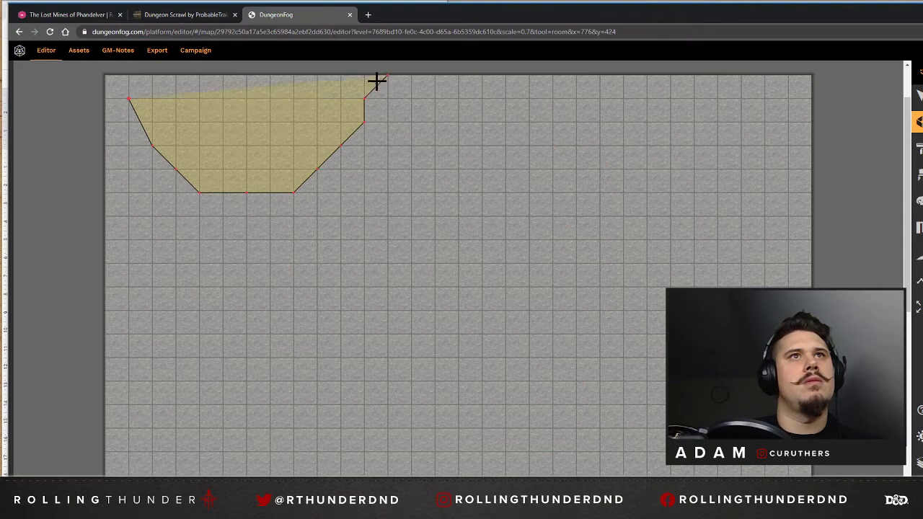
click(128, 76)
click(107, 77)
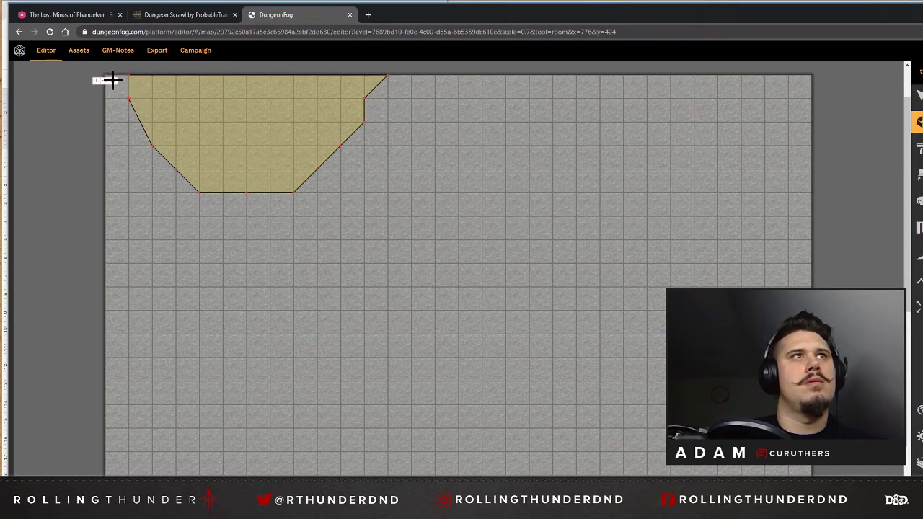
click(129, 101)
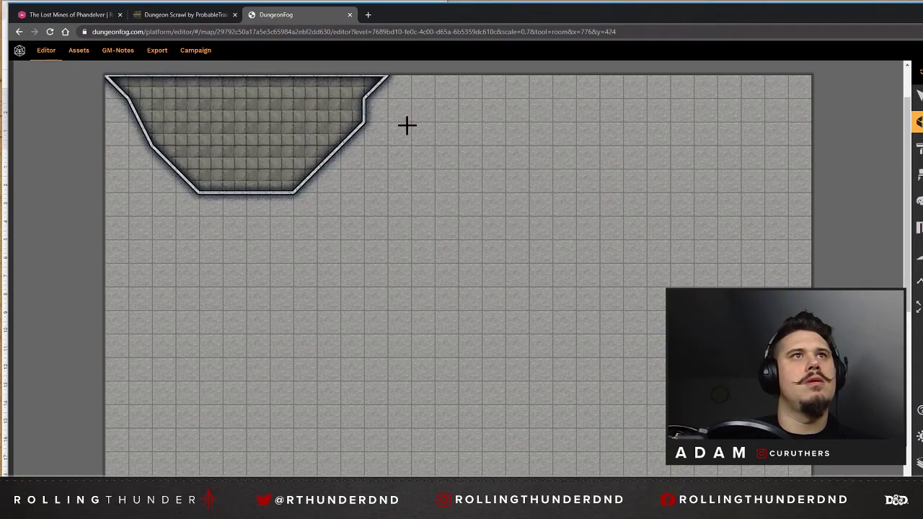
scroll(238, 107, up, 1)
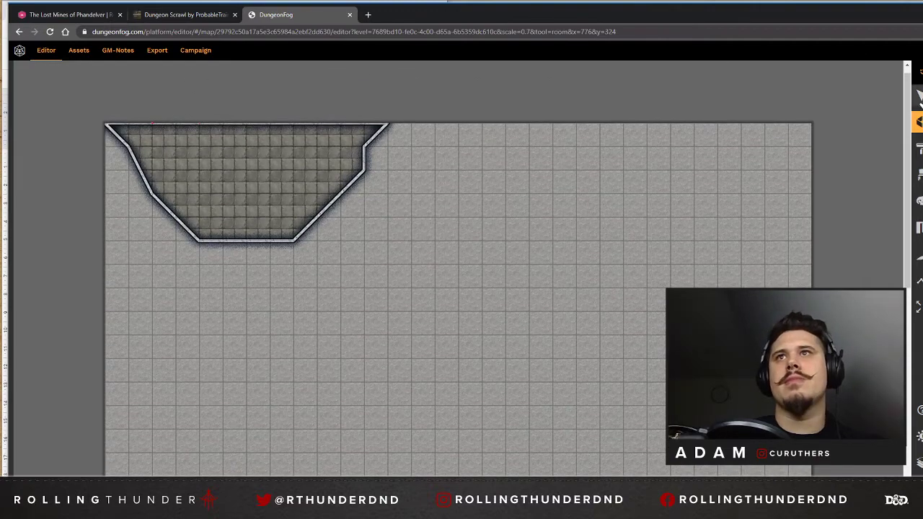
Move the bowl-shaped room one grid square down from the map's upper edge.
click(918, 97)
click(327, 162)
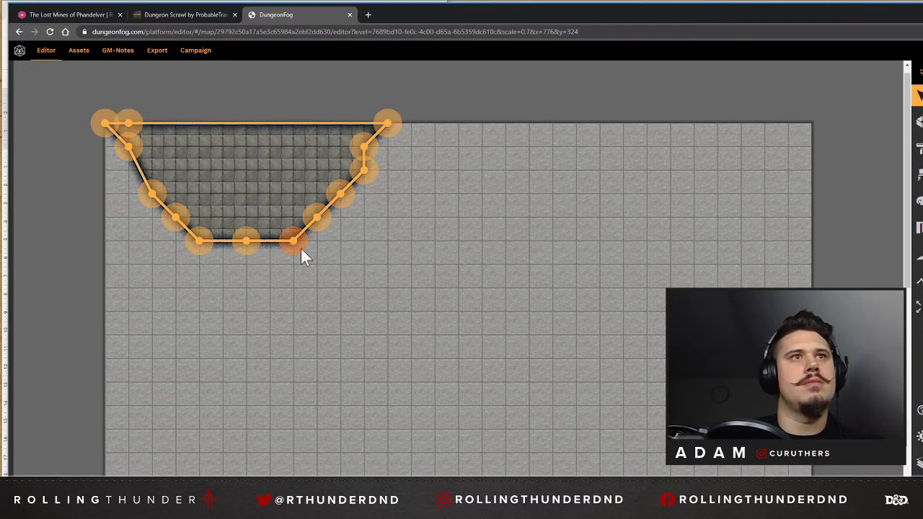
drag(300, 248, 302, 265)
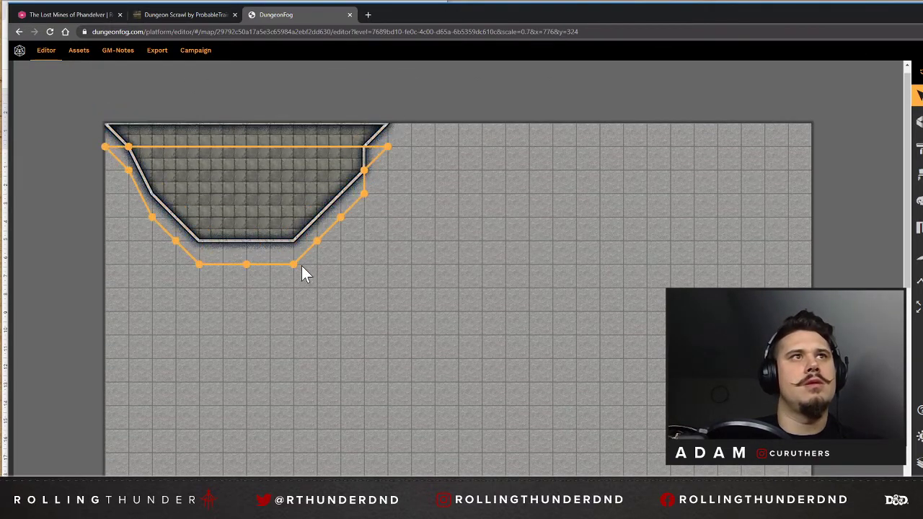
click(261, 93)
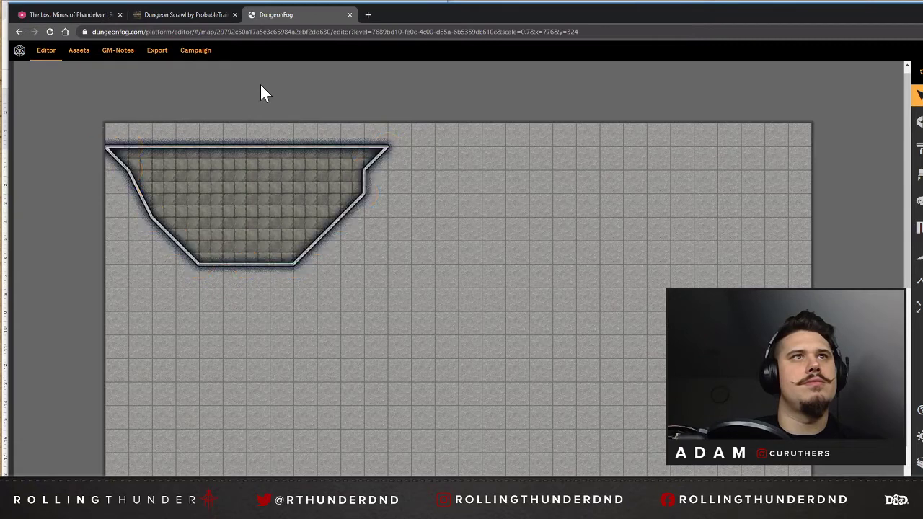
click(223, 153)
click(265, 141)
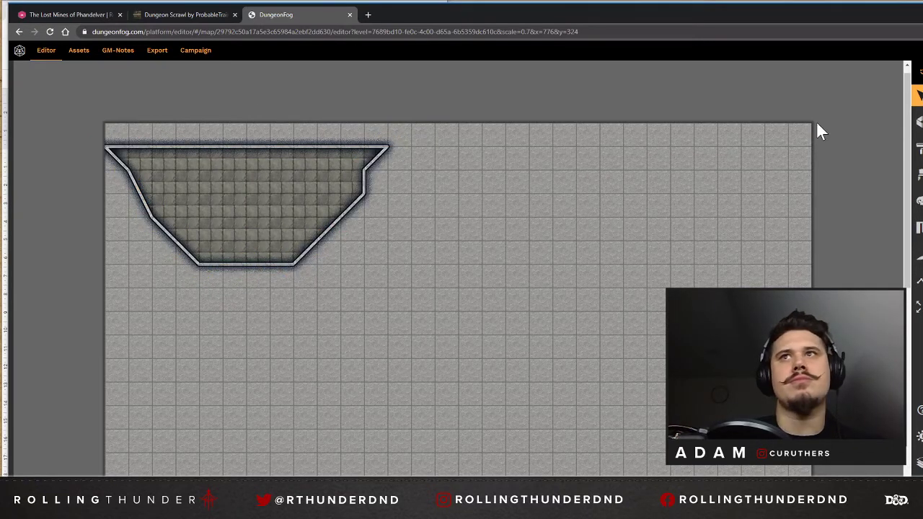
Draw a rectangular room 7 squares wide and 1 square deep between the map's upper edge and the bowl-shaped room, and select it.
click(919, 121)
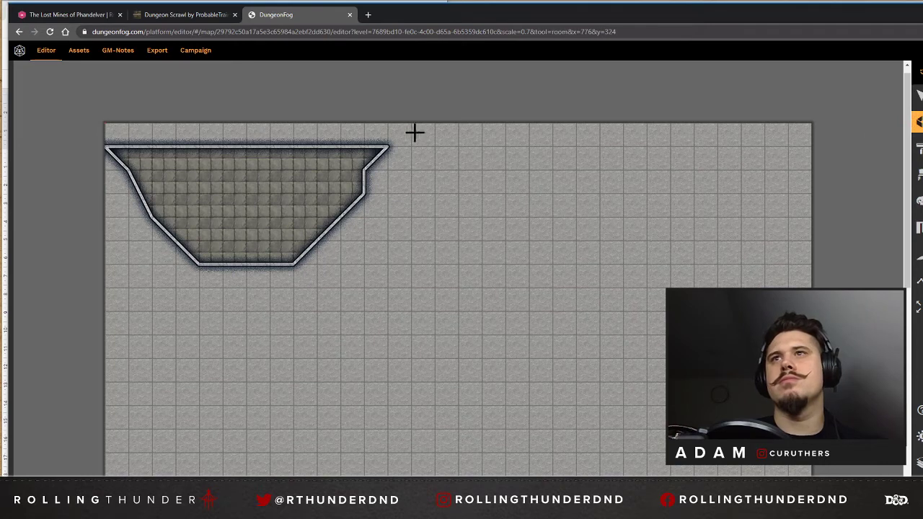
click(152, 123)
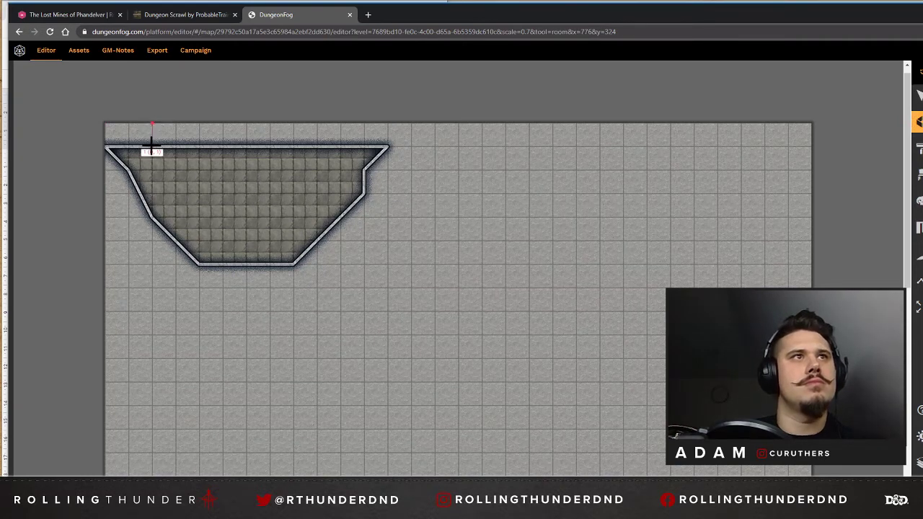
click(152, 147)
click(317, 146)
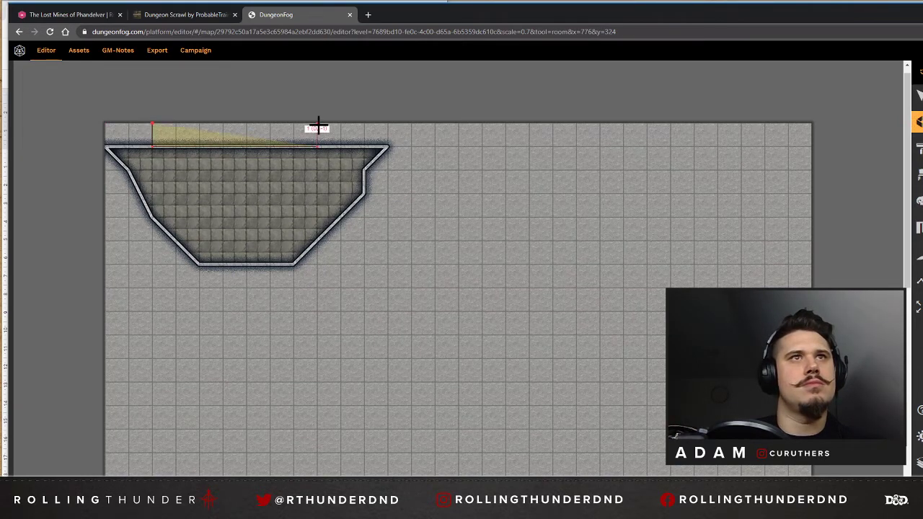
click(317, 123)
click(152, 123)
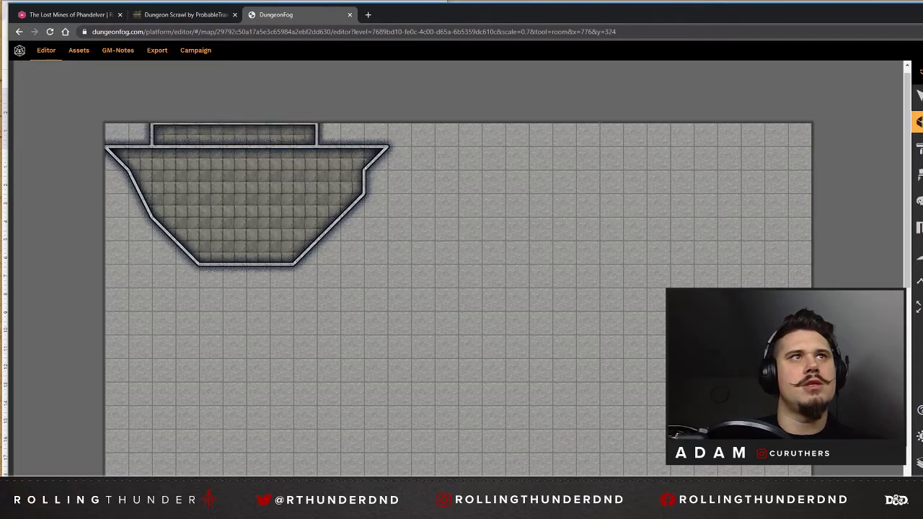
click(917, 99)
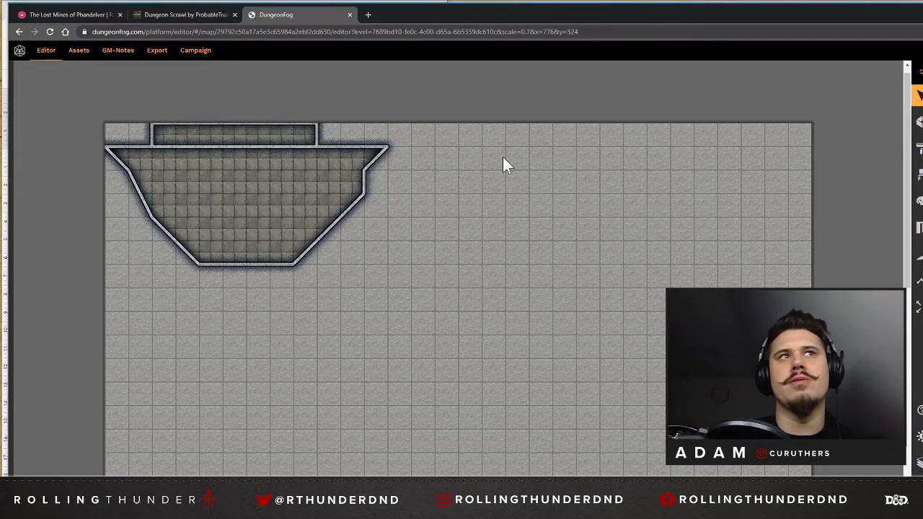
Add corner points along the bowl-shaped room's upper wall, aligned with the two lower corners of the rectangular room above it.
click(267, 147)
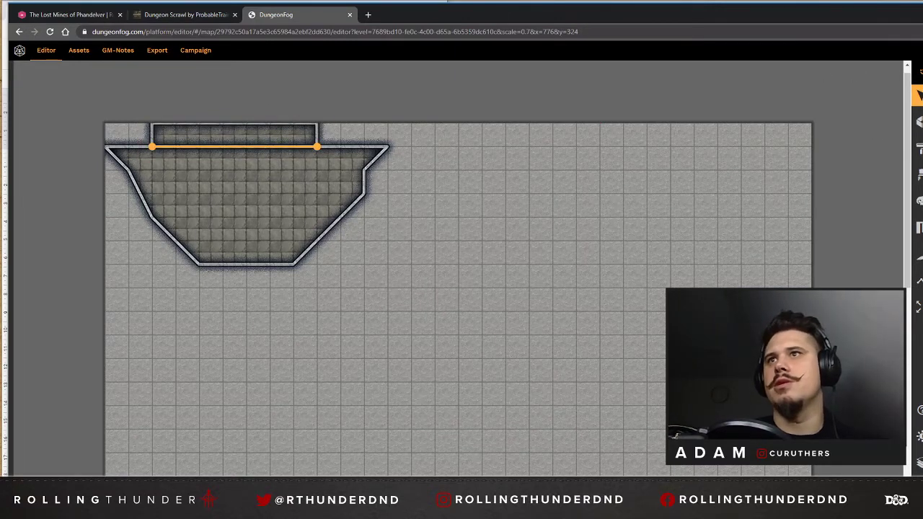
click(319, 162)
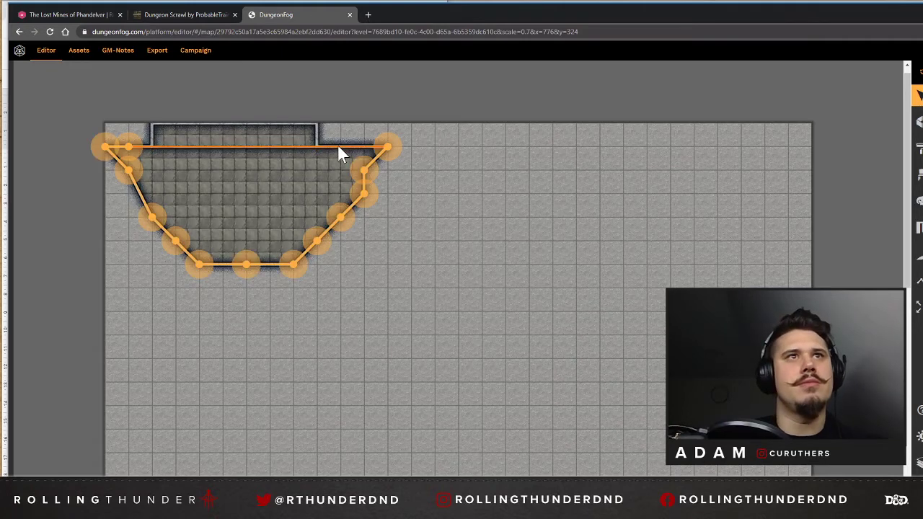
click(338, 147)
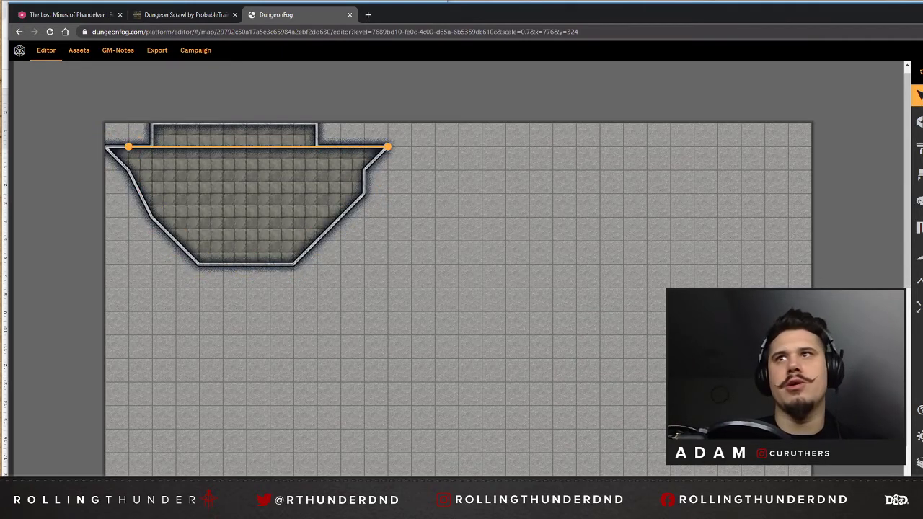
double_click(334, 147)
click(252, 150)
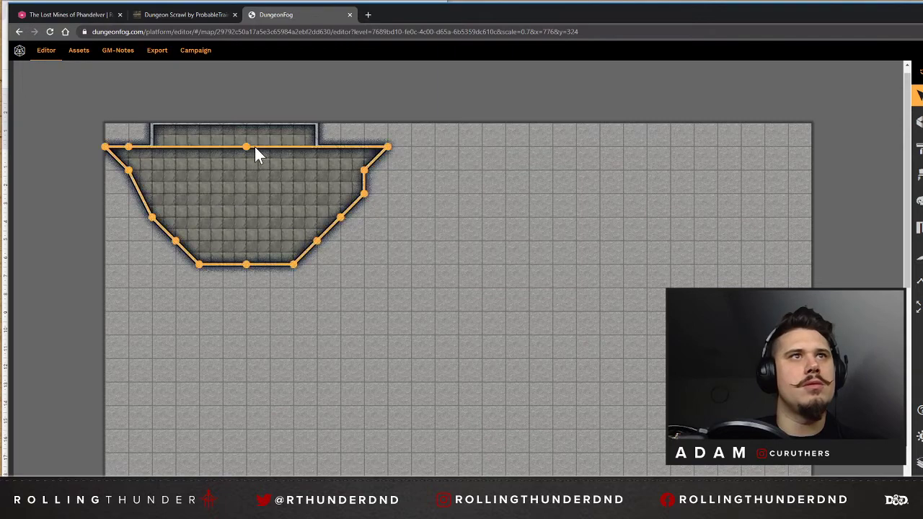
drag(163, 148, 318, 147)
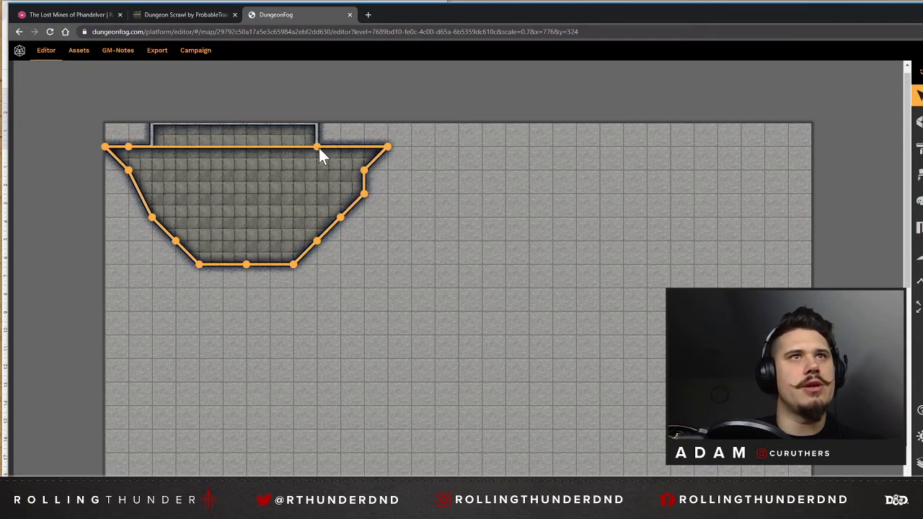
Remove the bowl-shaped room's wall segment shared with the rectangular room, and delete the rectangular room.
click(206, 147)
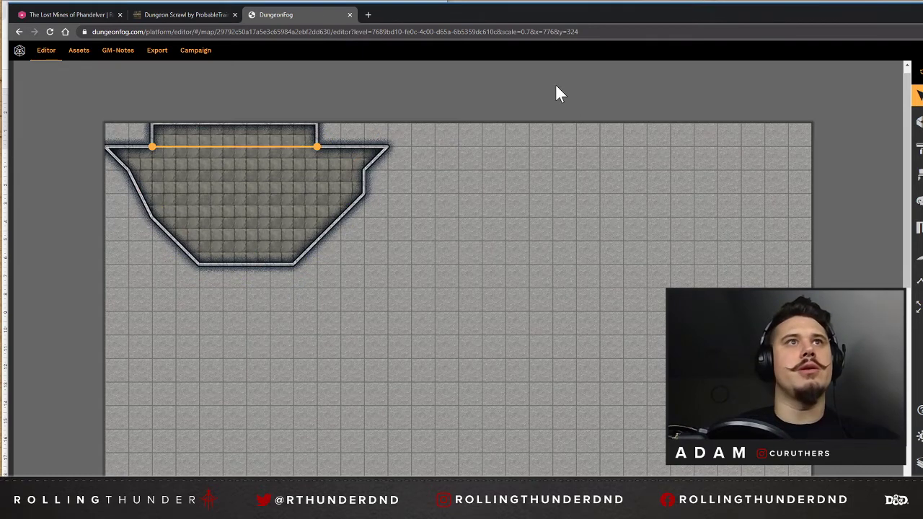
key(Delete)
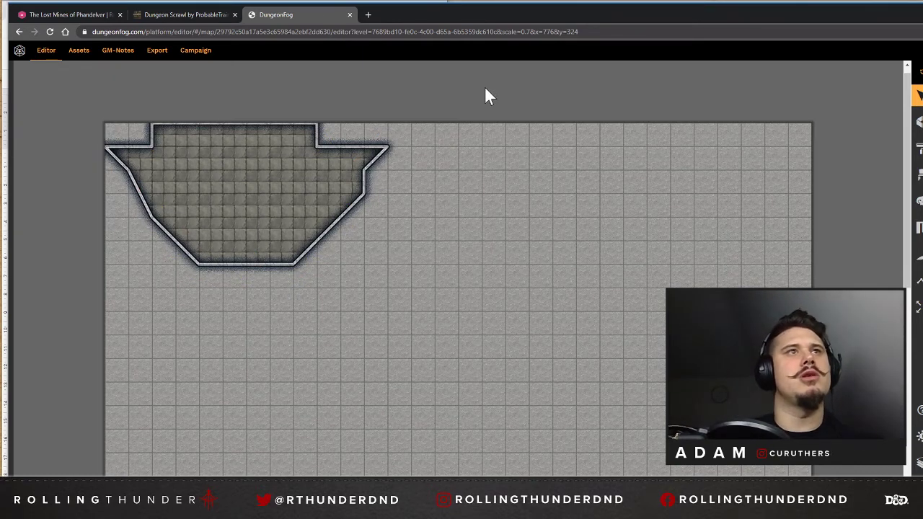
click(290, 138)
key(Delete)
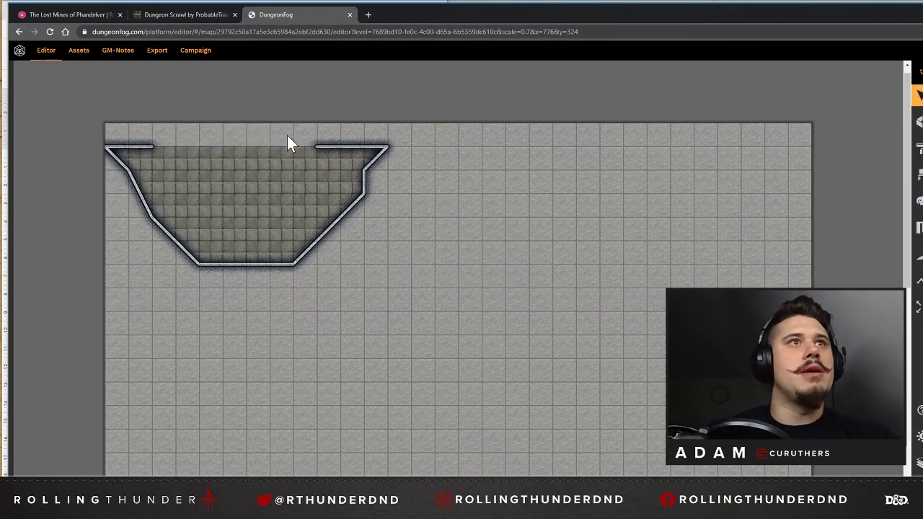
Extend the bowl-shaped room's wall-less opening one square up to the map's edge, forming a rectangular section 7 squares wide.
click(259, 165)
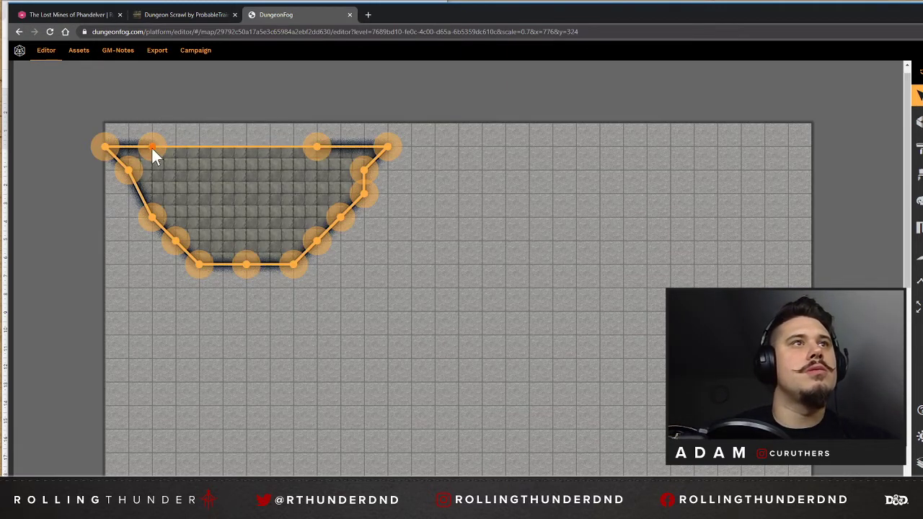
click(256, 146)
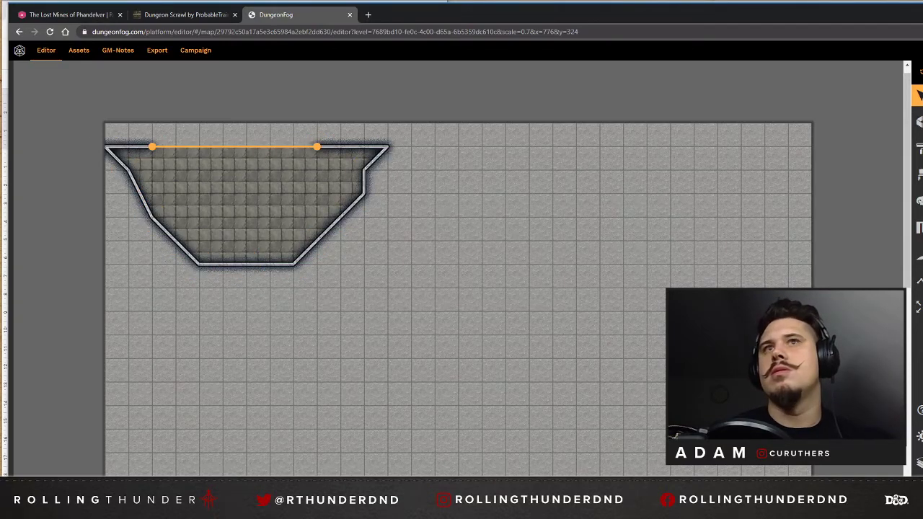
key(Delete)
drag(233, 146, 144, 121)
click(269, 141)
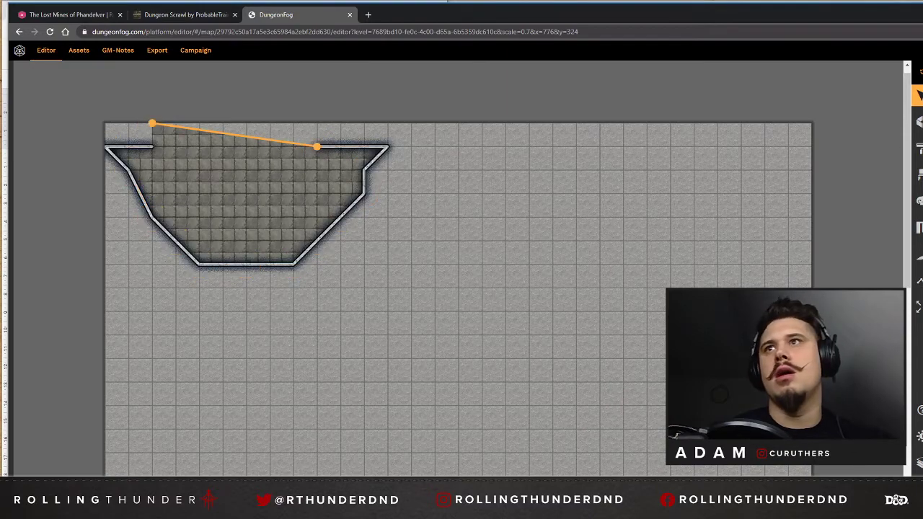
key(Delete)
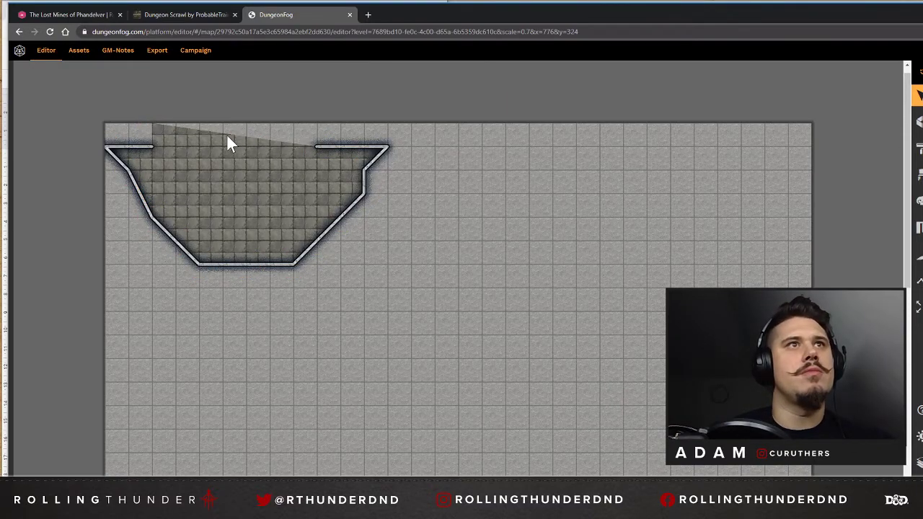
click(229, 135)
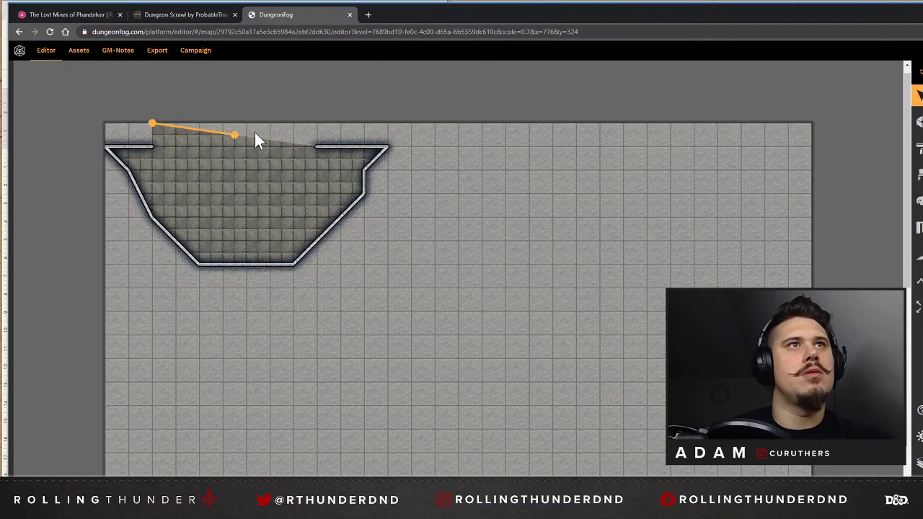
click(210, 156)
drag(236, 136, 317, 126)
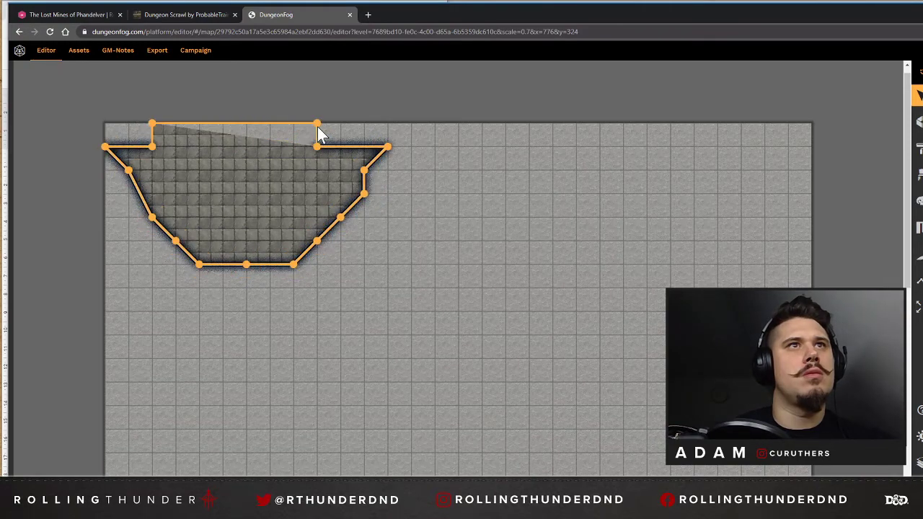
Restore the walls on the two short vertical sides of the opening, leaving the edge along the map's border open.
click(151, 134)
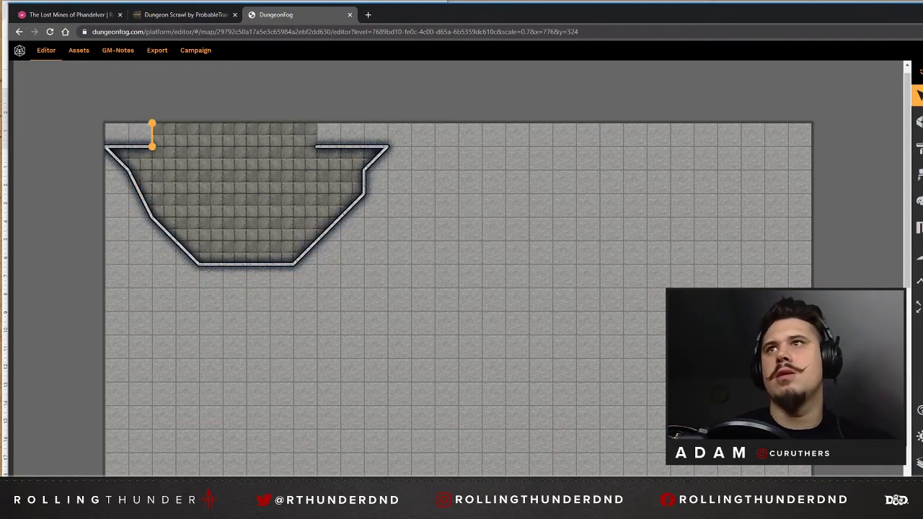
click(318, 136)
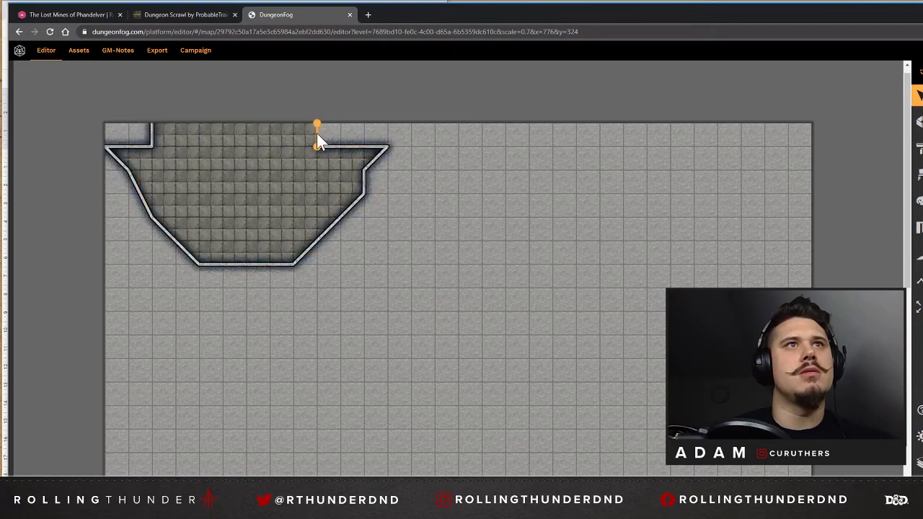
click(412, 79)
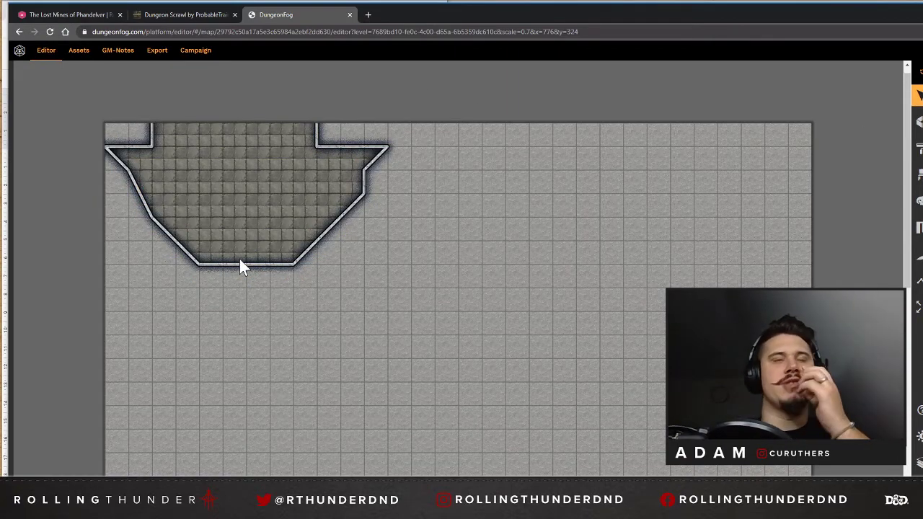
Move the map window aside and review the bad guys, gang and dungeon notes in the One Shot for New Players document.
scroll(349, 255, down, 1)
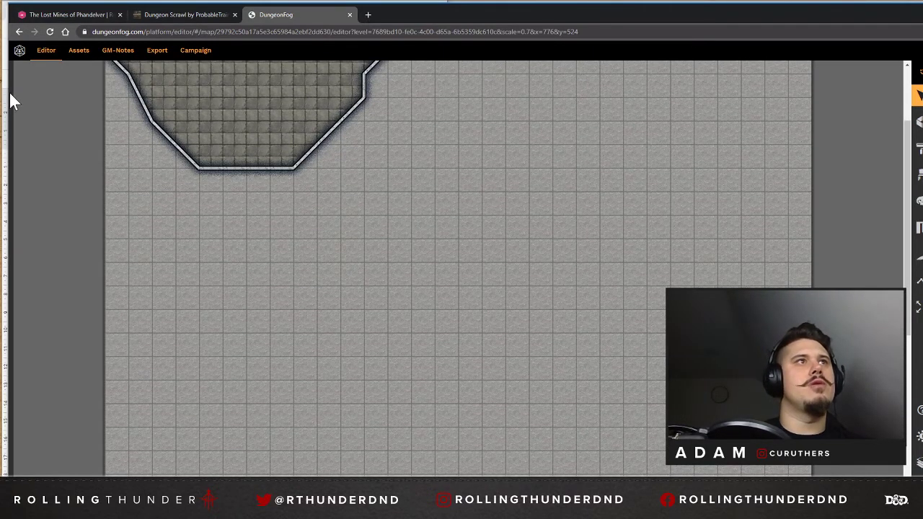
drag(8, 93, 359, 91)
scroll(202, 289, down, 5)
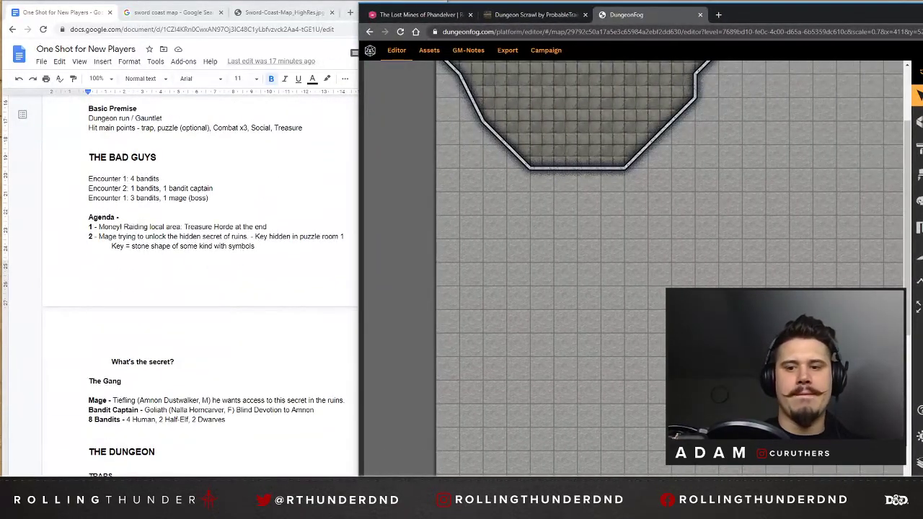
scroll(202, 289, down, 3)
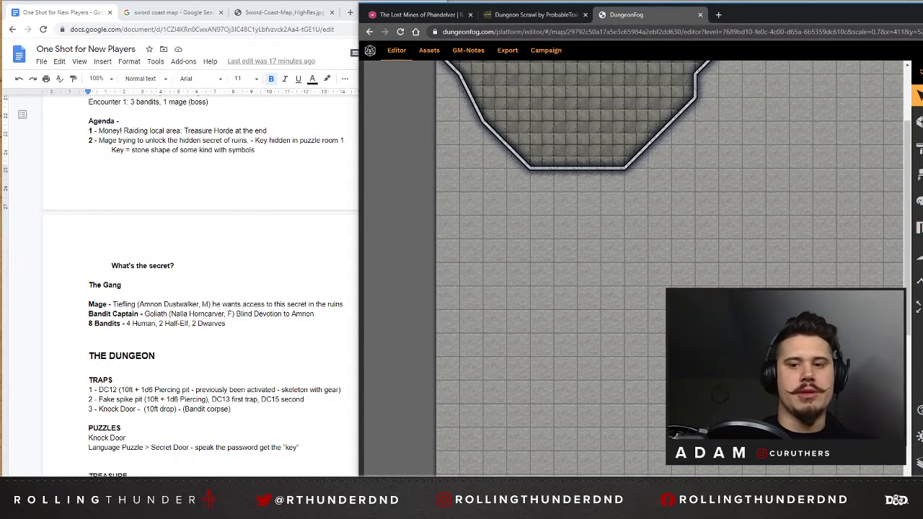
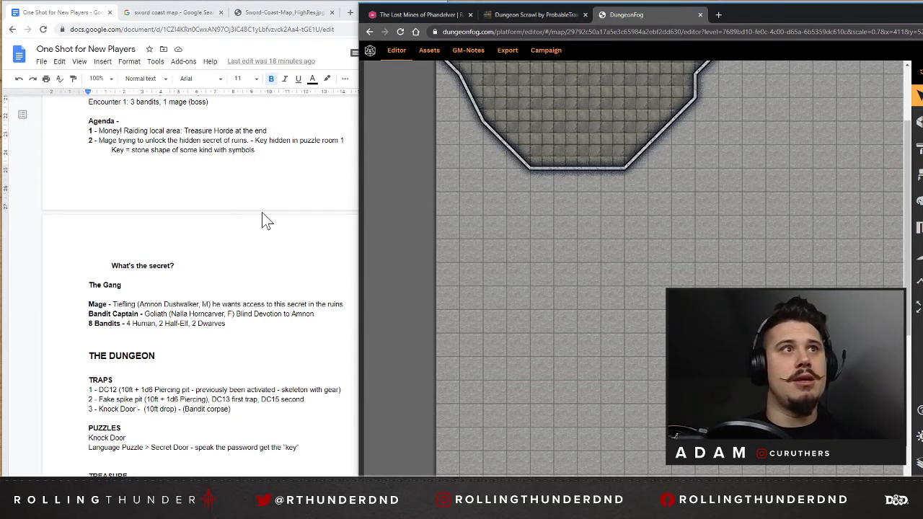
Select the bowl-shaped room and change its smooth walls to a rough, jagged edge.
scroll(591, 225, up, 2)
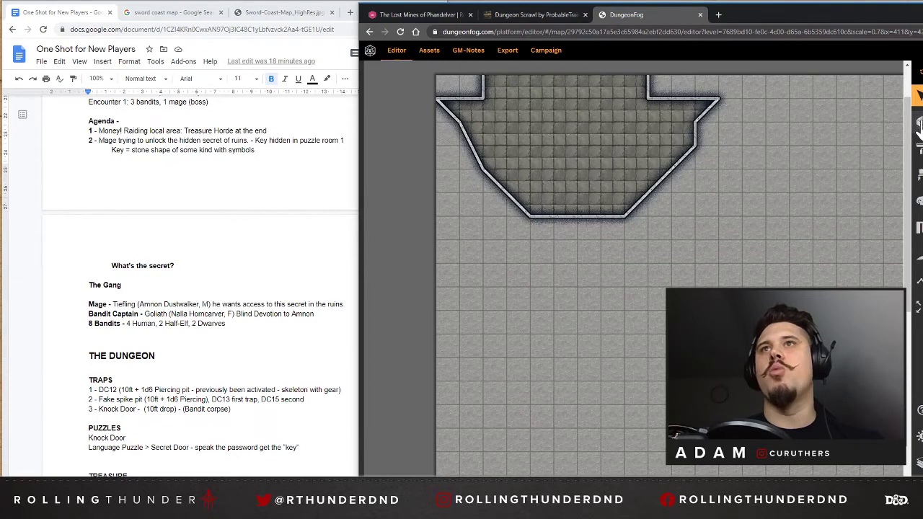
click(545, 217)
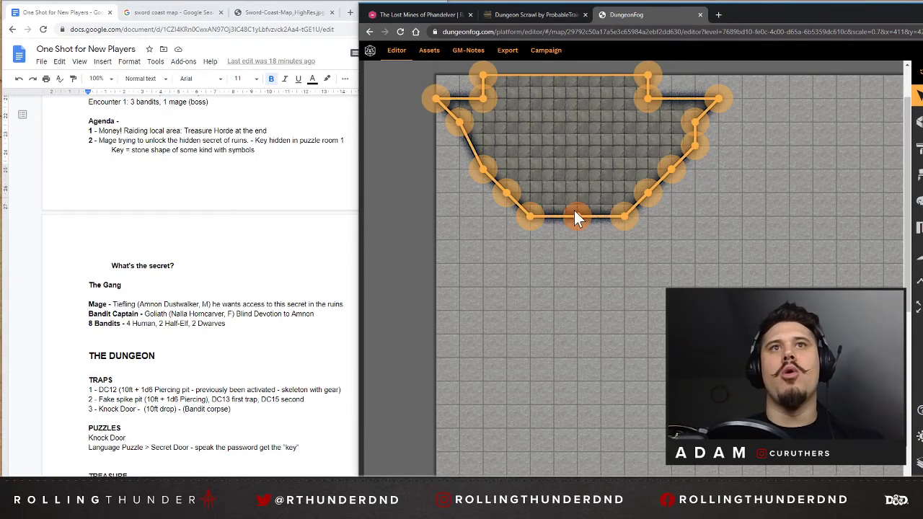
scroll(634, 206, up, 1)
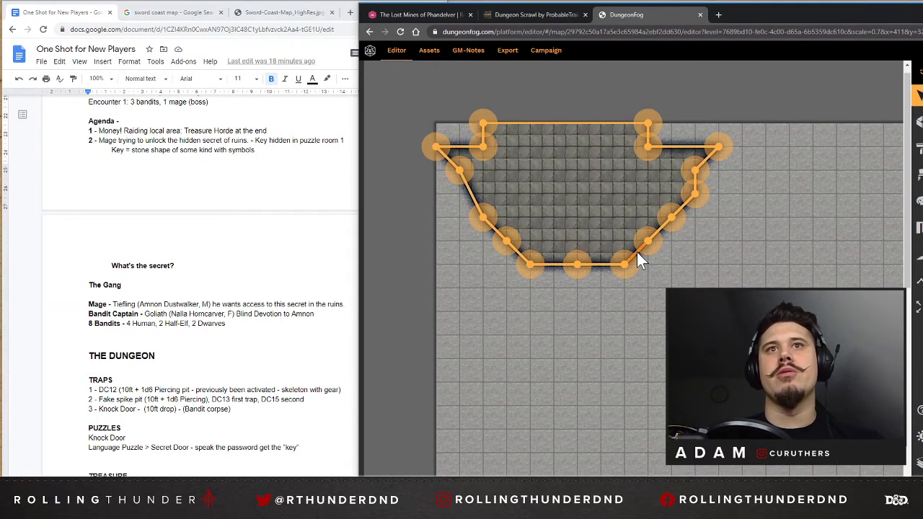
click(636, 251)
click(668, 205)
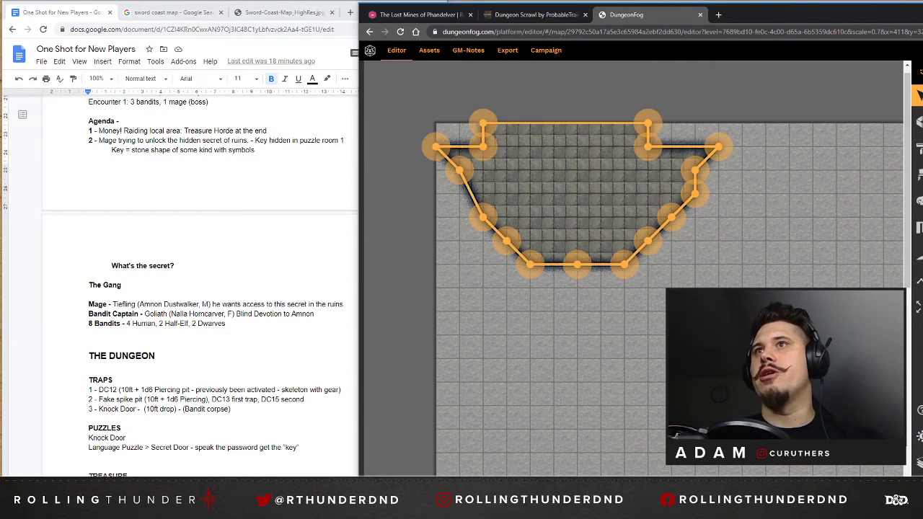
click(725, 114)
click(595, 178)
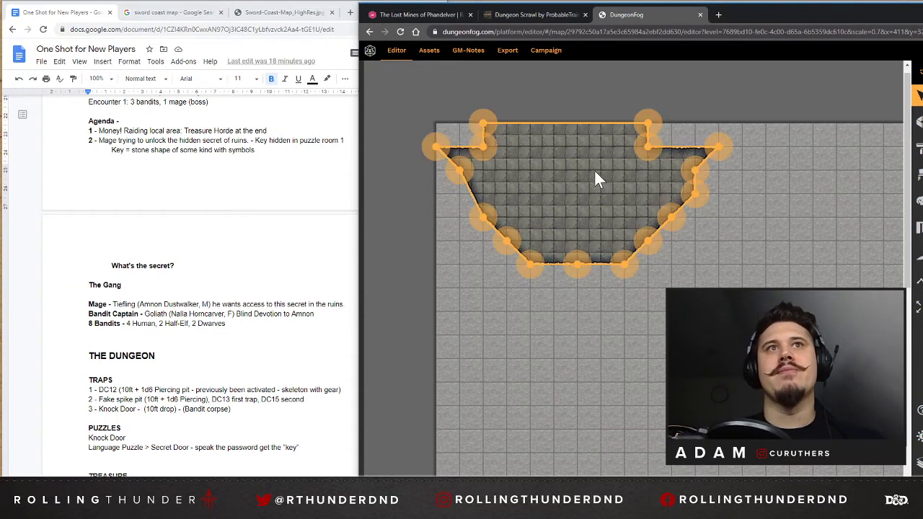
click(753, 119)
click(561, 203)
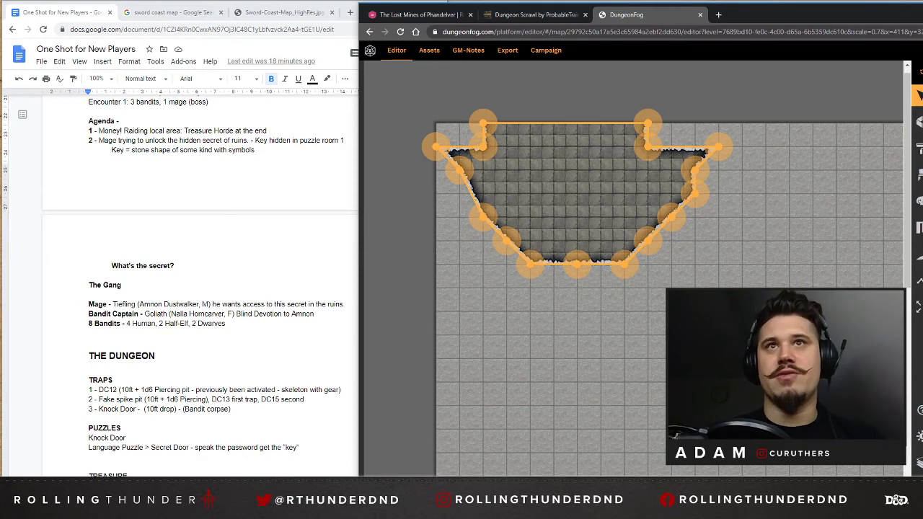
click(775, 102)
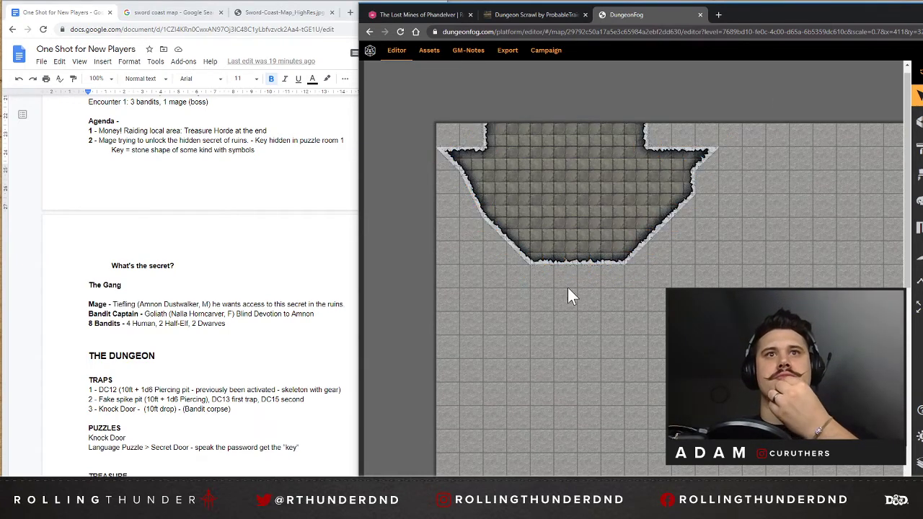
Draw a corridor room 2 squares wide and 6 squares long extending down from the middle of the bowl-shaped room's bottom wall.
scroll(568, 289, down, 1)
click(566, 214)
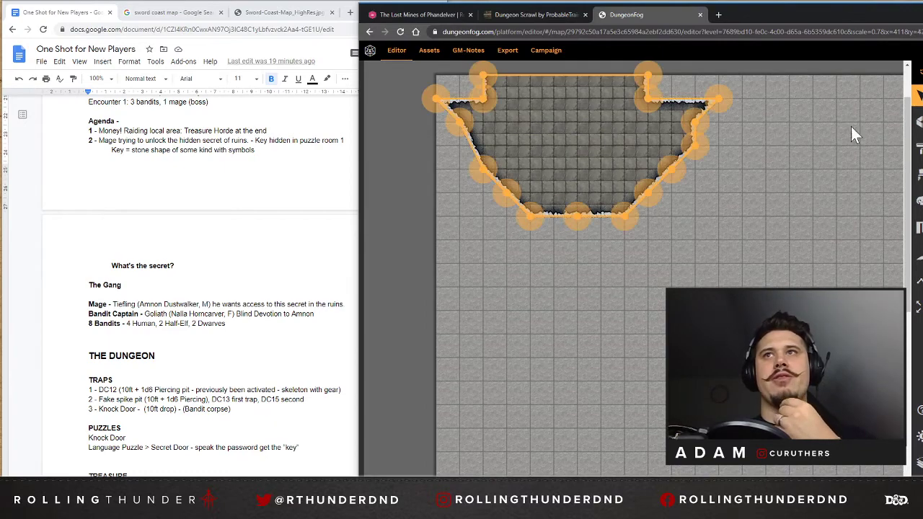
click(918, 121)
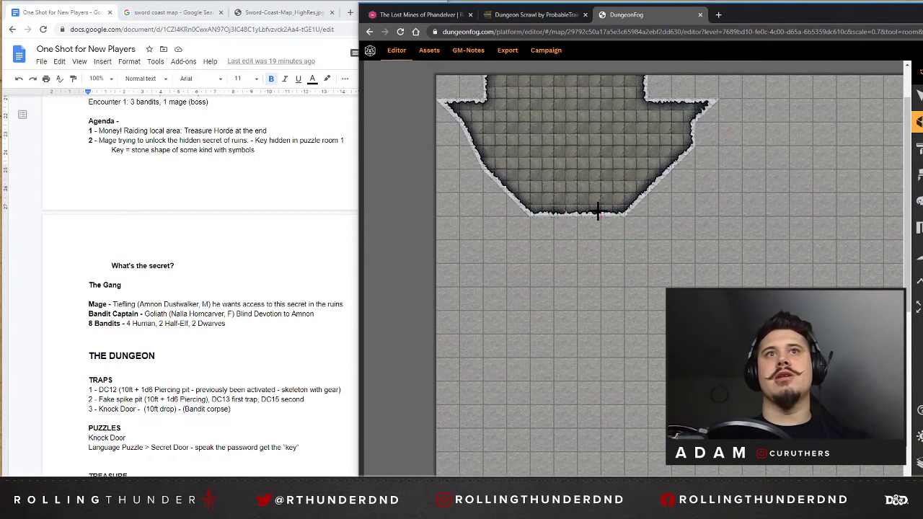
click(553, 216)
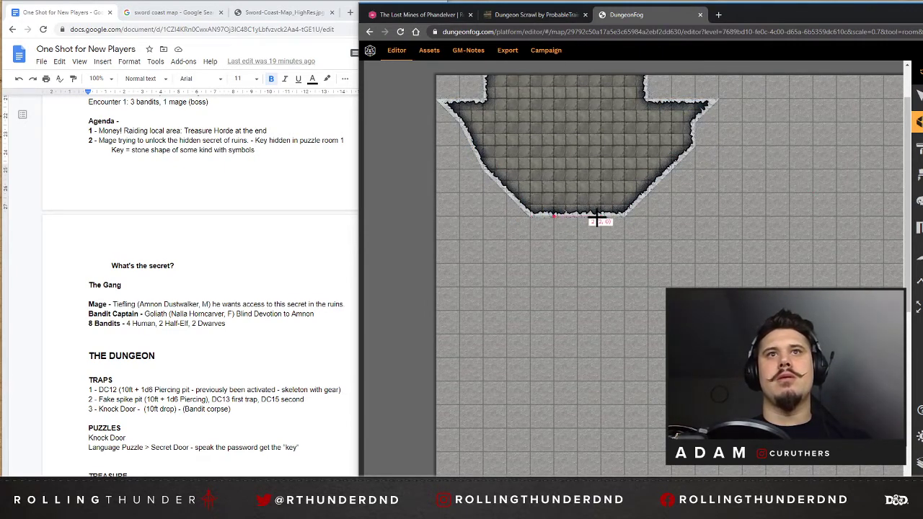
click(599, 216)
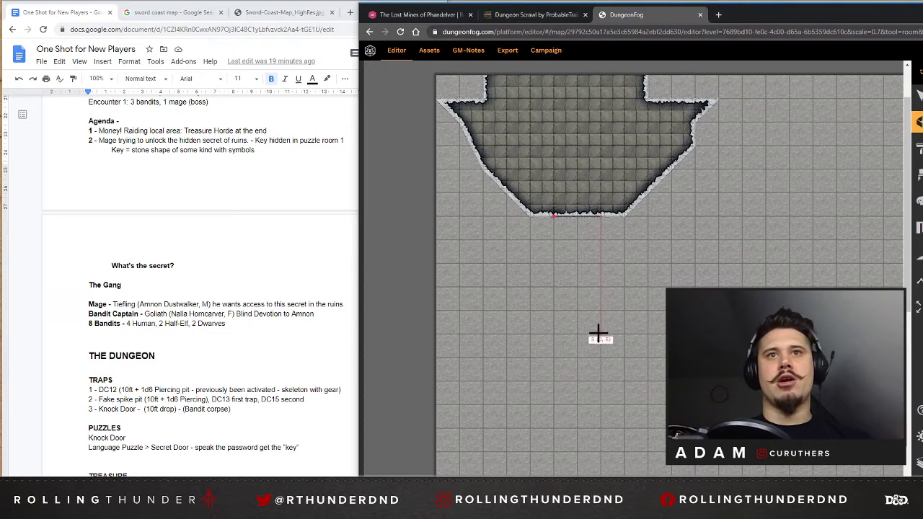
click(600, 357)
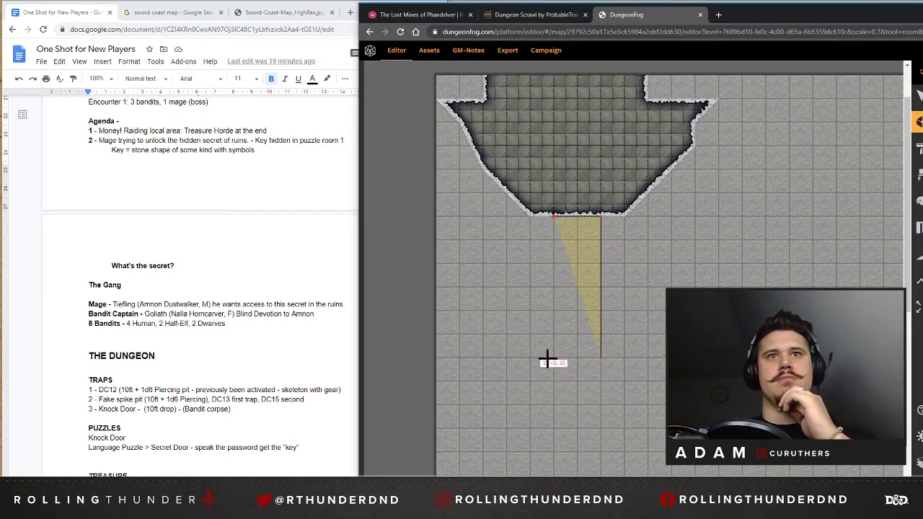
click(552, 356)
click(553, 216)
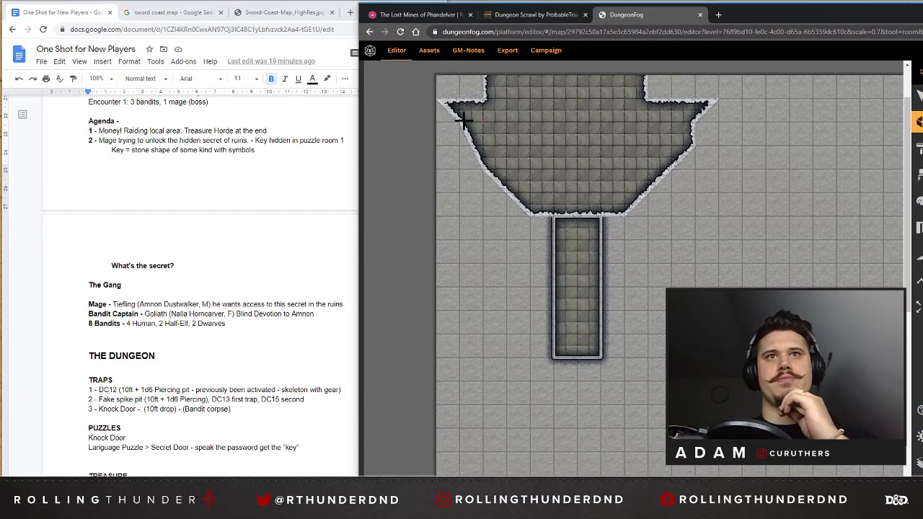
Thicken the corridor's walls slightly, and make the bowl-shaped room's walls thicker and more jagged.
click(915, 96)
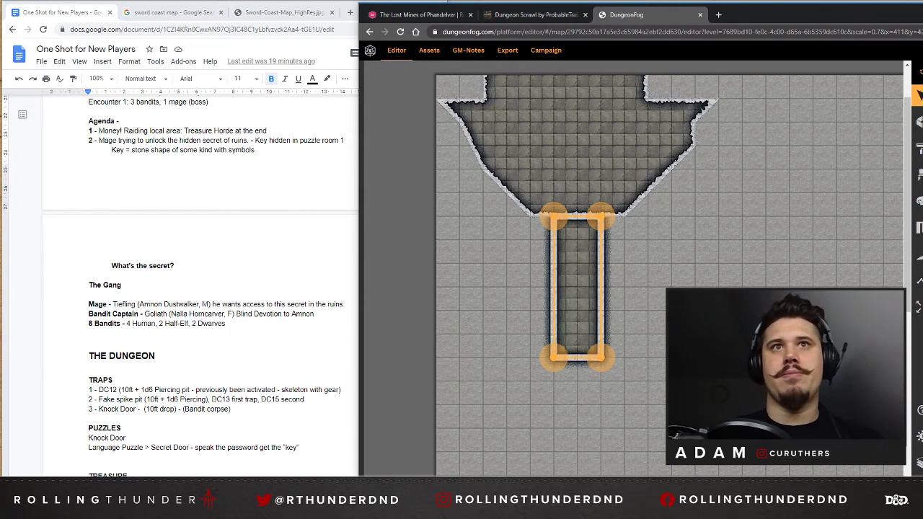
key(Escape)
click(589, 255)
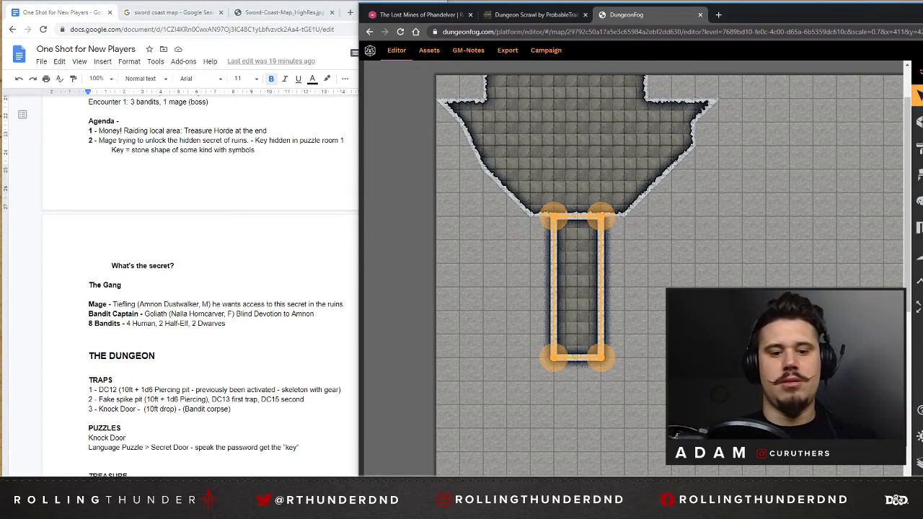
click(661, 264)
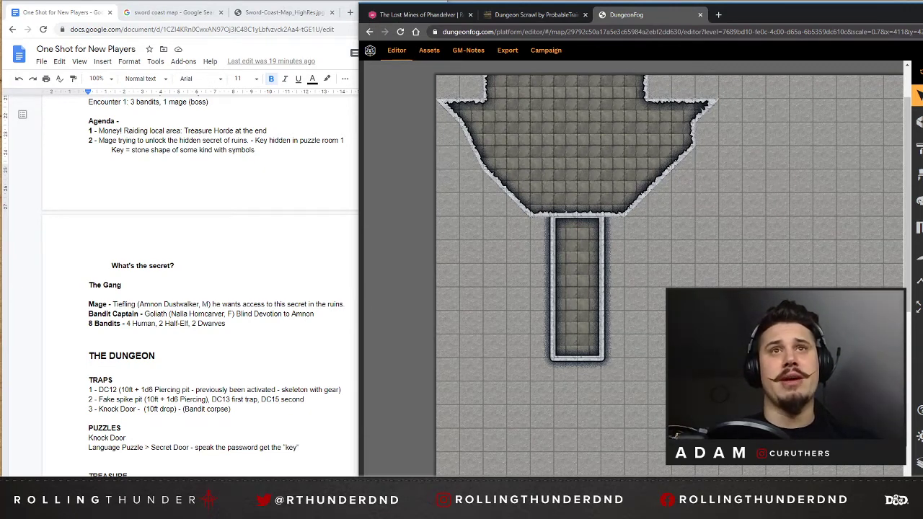
click(655, 134)
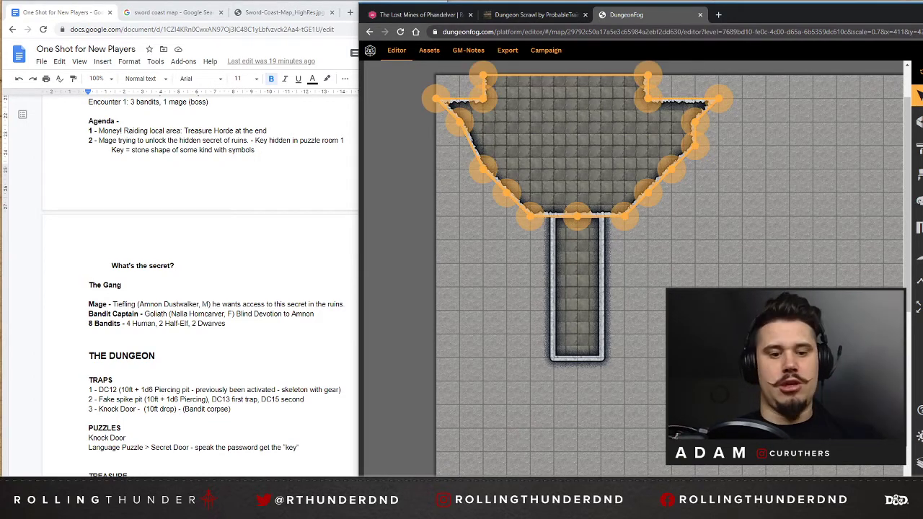
key(Escape)
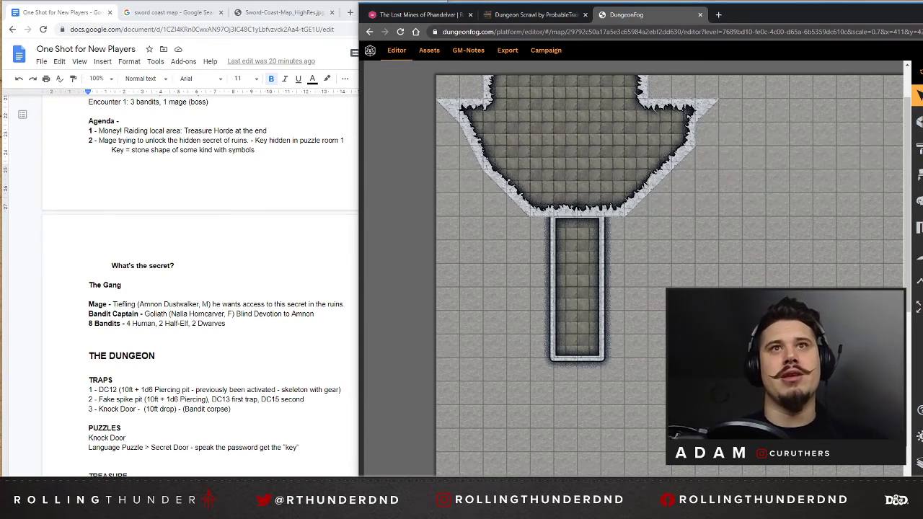
Lengthen the corridor by 2 squares at its far end, making it 8 squares long.
scroll(669, 274, down, 1)
click(569, 252)
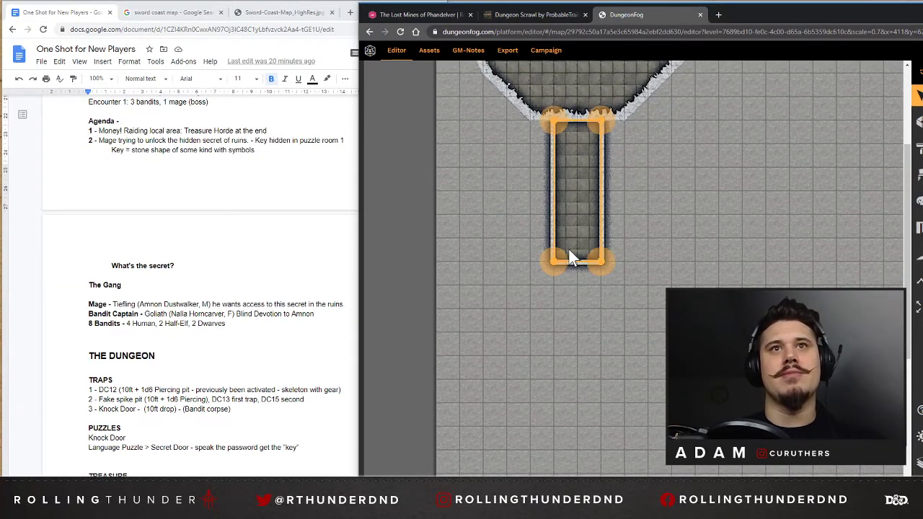
click(578, 285)
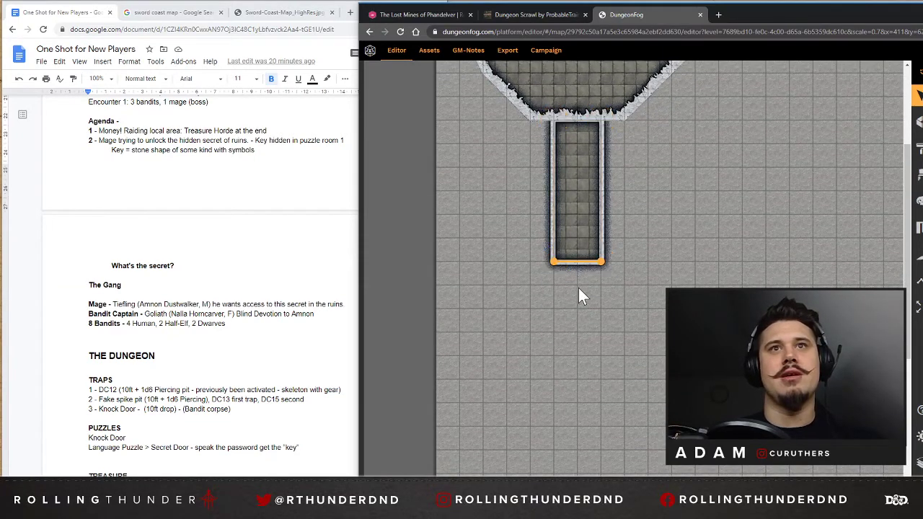
click(572, 222)
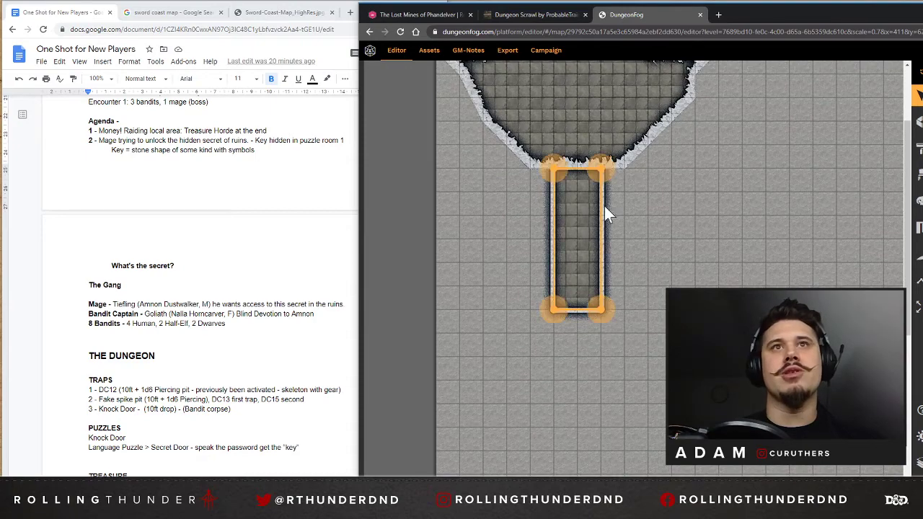
scroll(200, 288, down, 1)
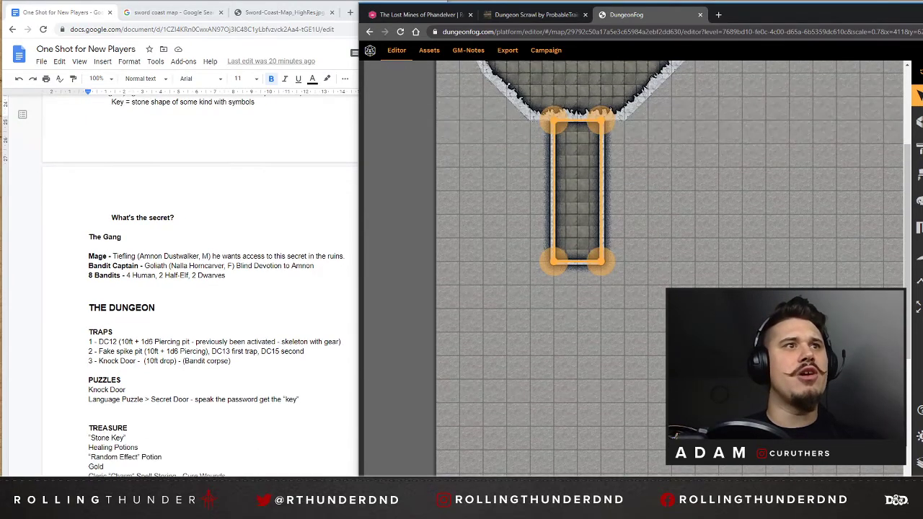
scroll(200, 289, down, 1)
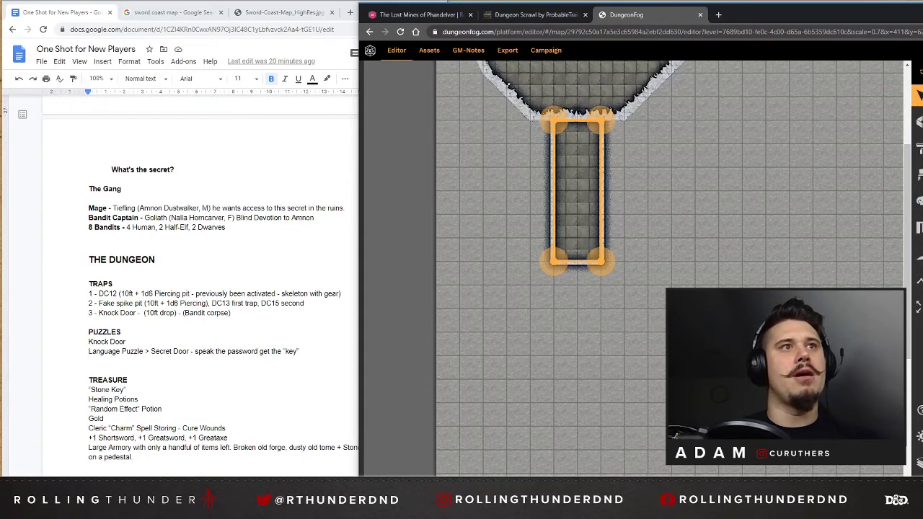
click(716, 198)
click(553, 262)
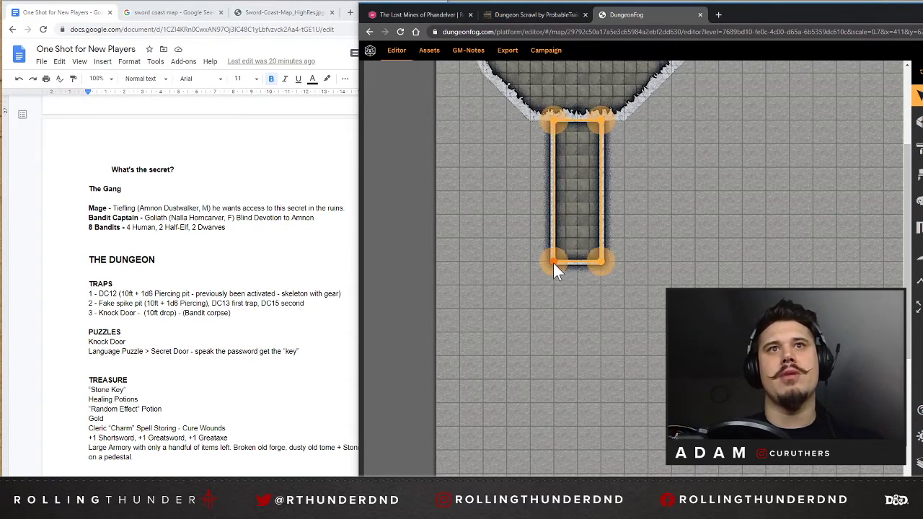
drag(553, 262, 553, 309)
drag(599, 261, 601, 308)
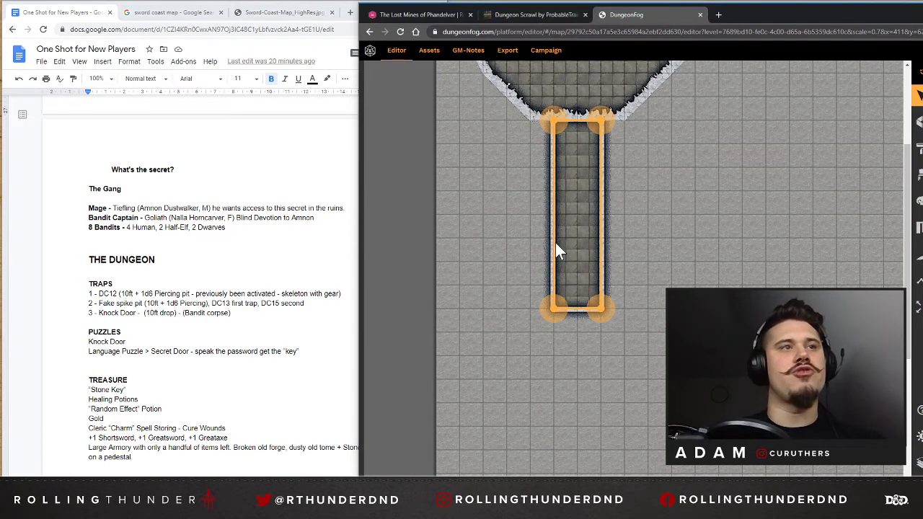
click(654, 270)
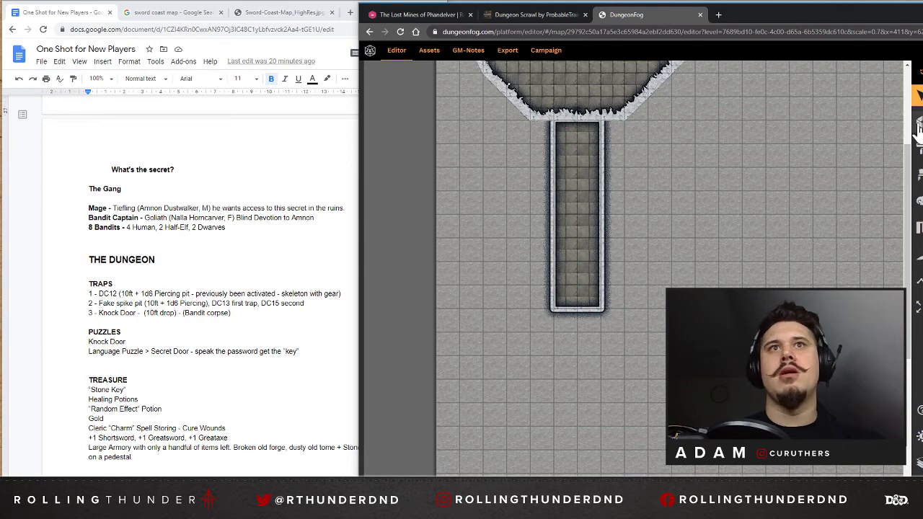
Extend the corridor's far end by another 4 squares, making it 12 squares long.
scroll(750, 192, down, 1)
scroll(704, 206, up, 3)
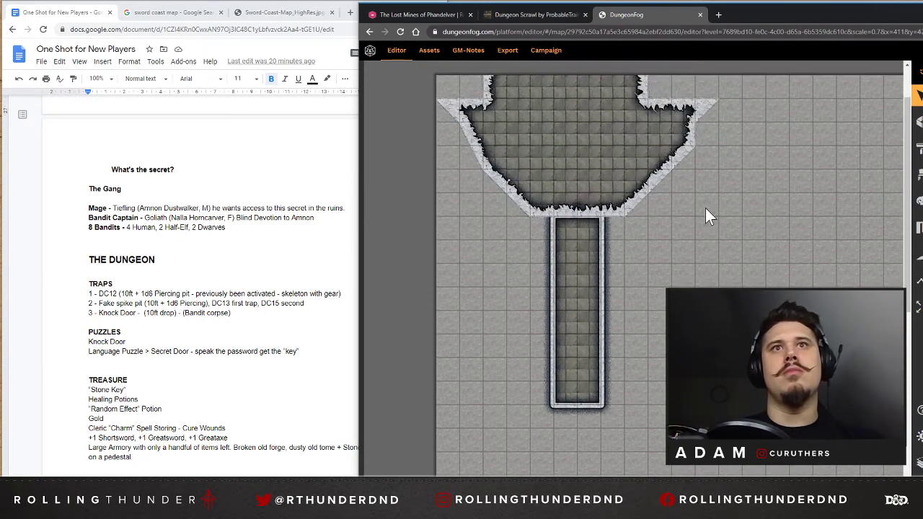
scroll(707, 209, down, 3)
click(919, 121)
scroll(725, 183, down, 3)
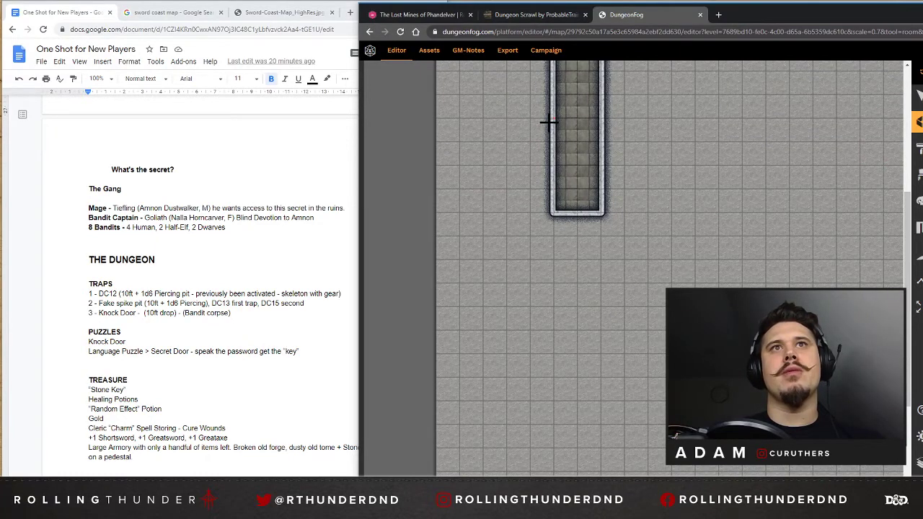
scroll(630, 200, up, 3)
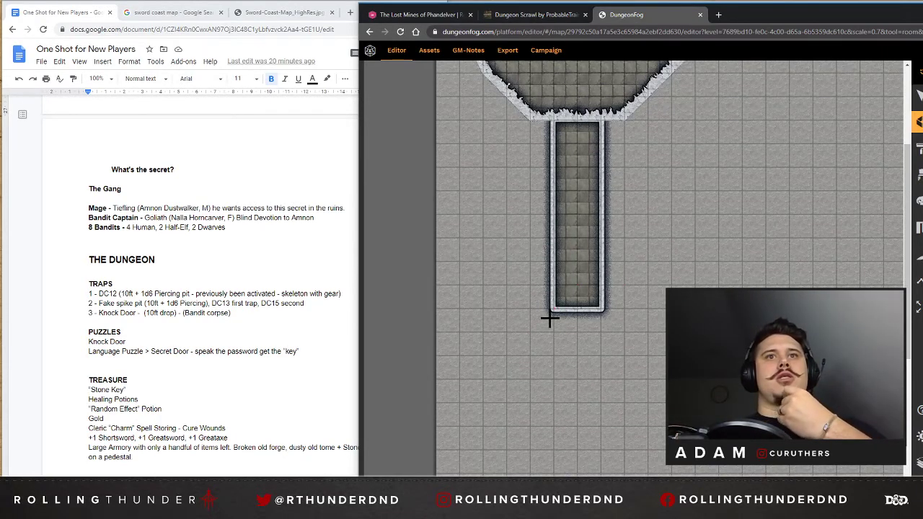
click(919, 96)
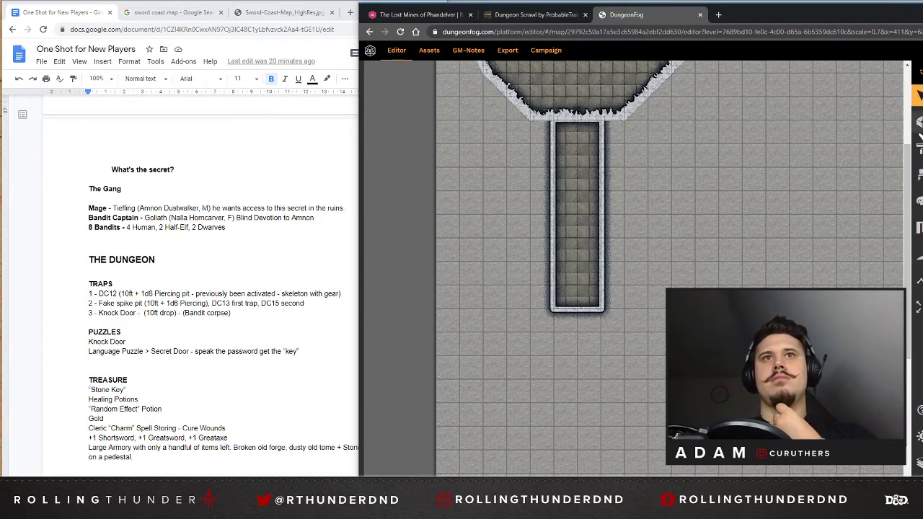
click(918, 122)
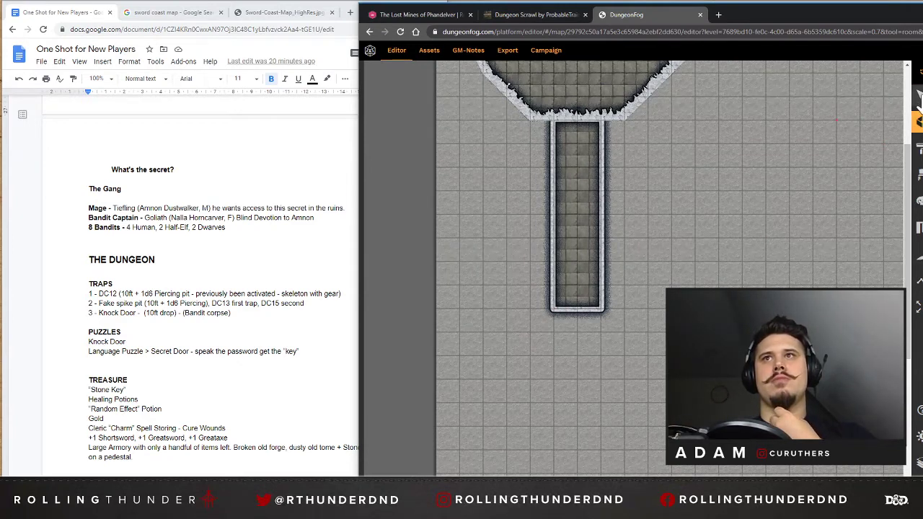
click(919, 96)
click(577, 322)
drag(556, 309, 560, 396)
drag(601, 310, 602, 399)
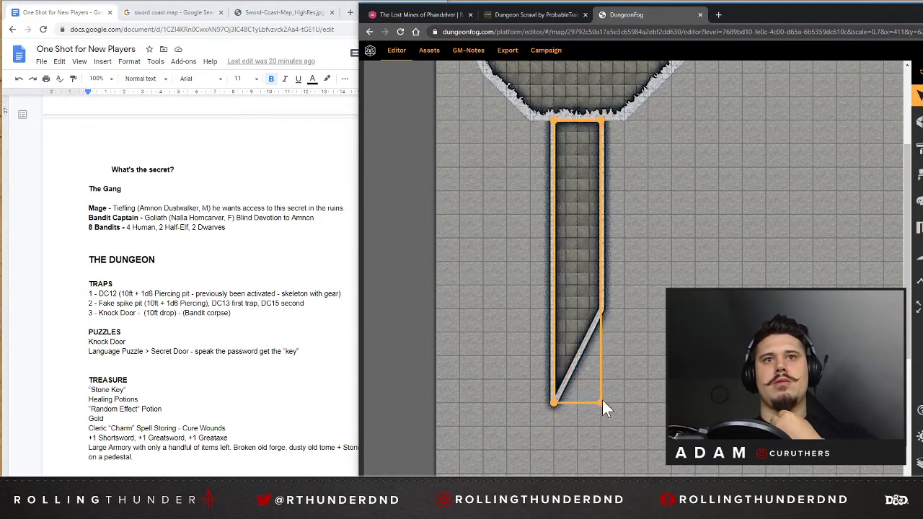
Add a wall point on the right side of the straight corridor, 2 squares above its bottom corner.
scroll(774, 197, down, 5)
scroll(737, 238, up, 2)
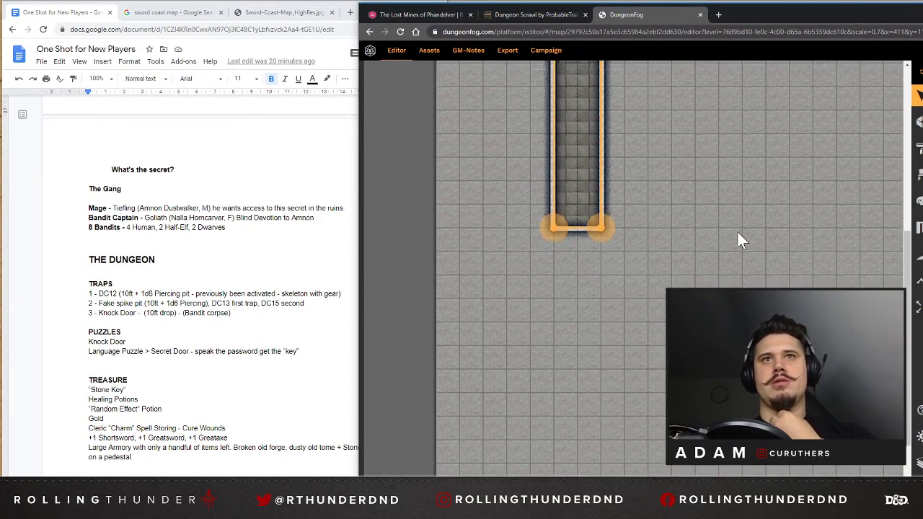
click(918, 121)
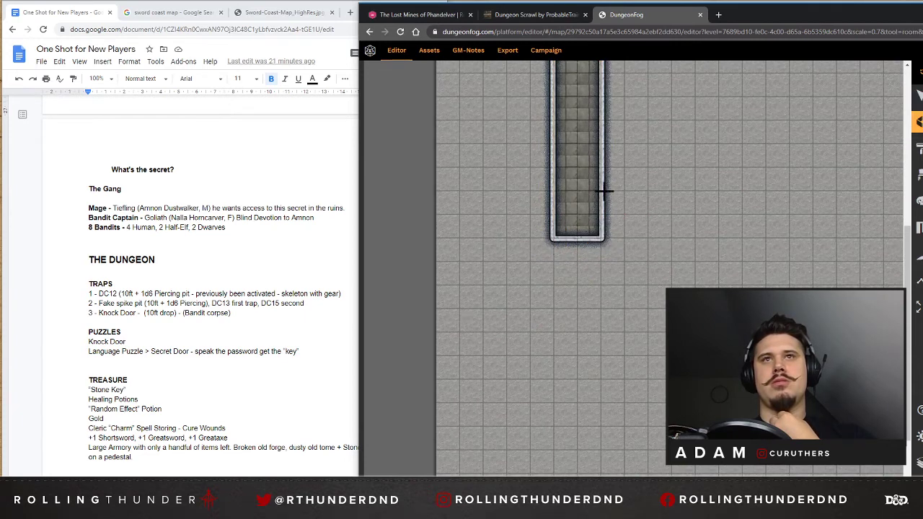
click(917, 95)
click(601, 173)
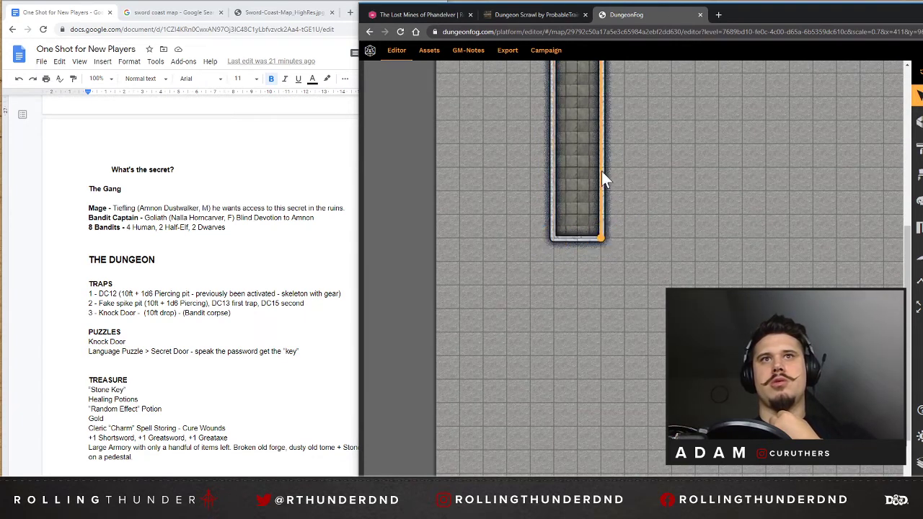
scroll(649, 188, up, 5)
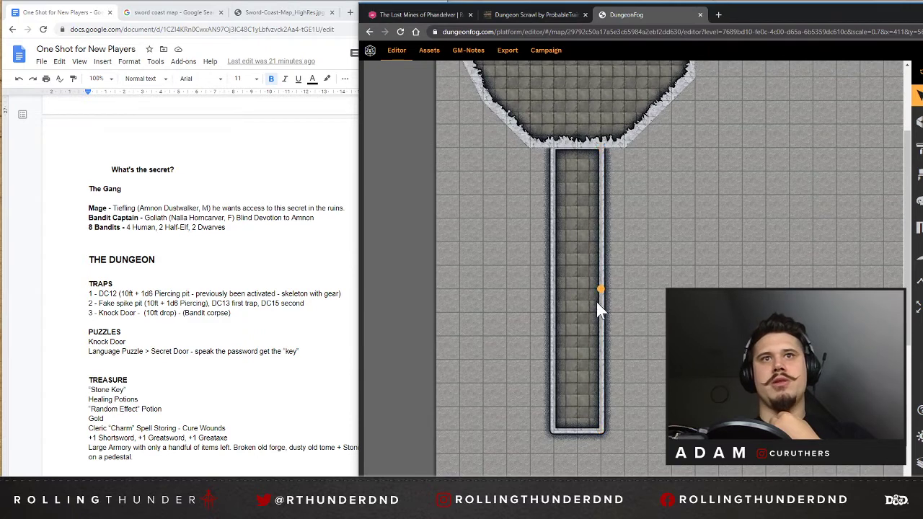
click(603, 393)
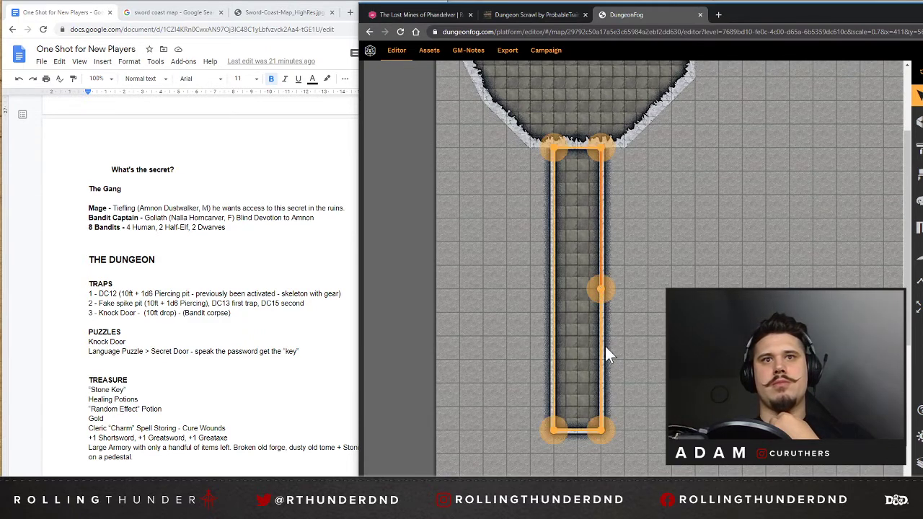
click(593, 299)
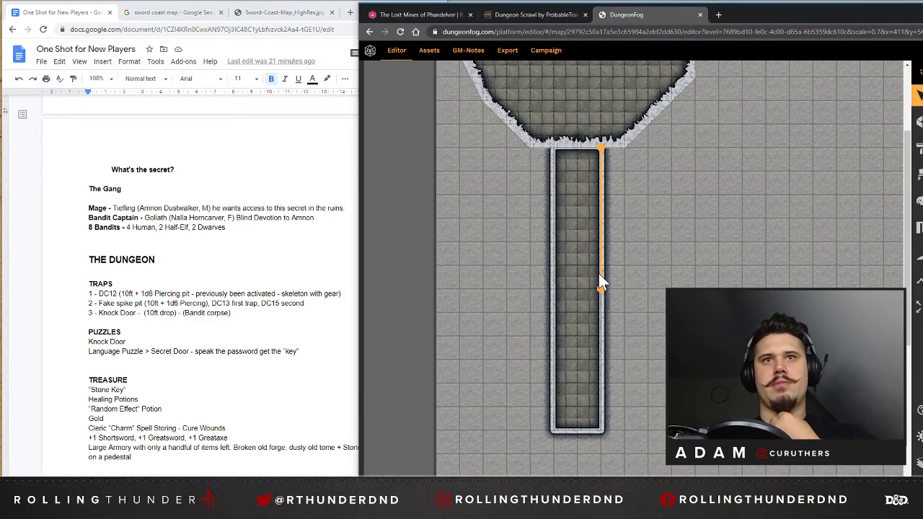
click(601, 283)
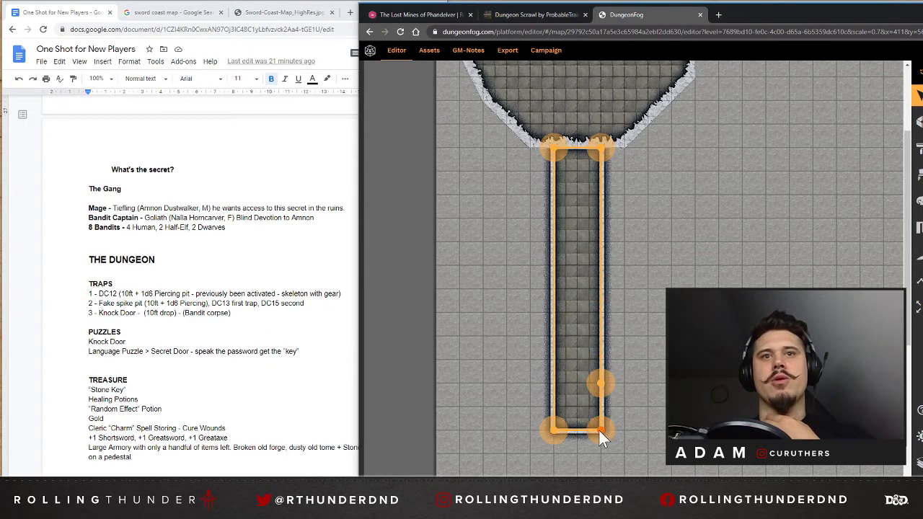
Extend the corridor's bottom end 8 squares to the right, forming an L-shape with a straight leg 2 squares wide.
drag(598, 429, 790, 431)
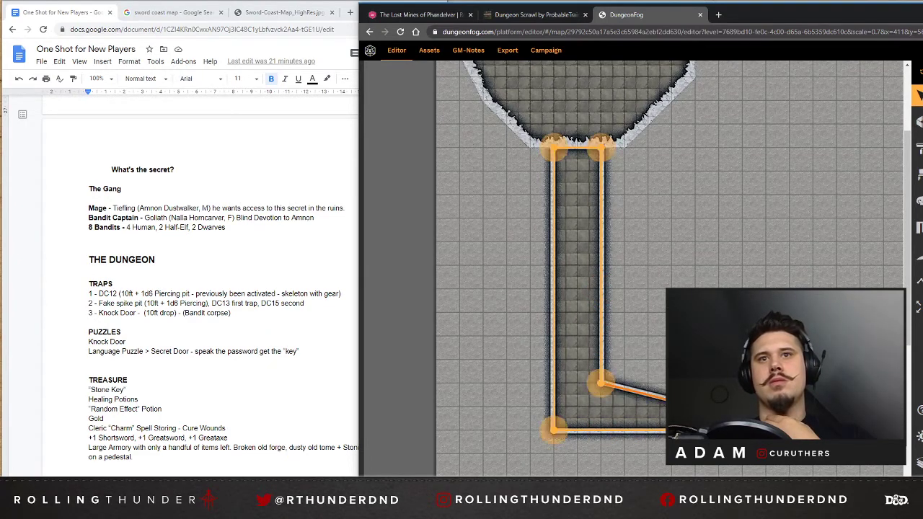
click(720, 413)
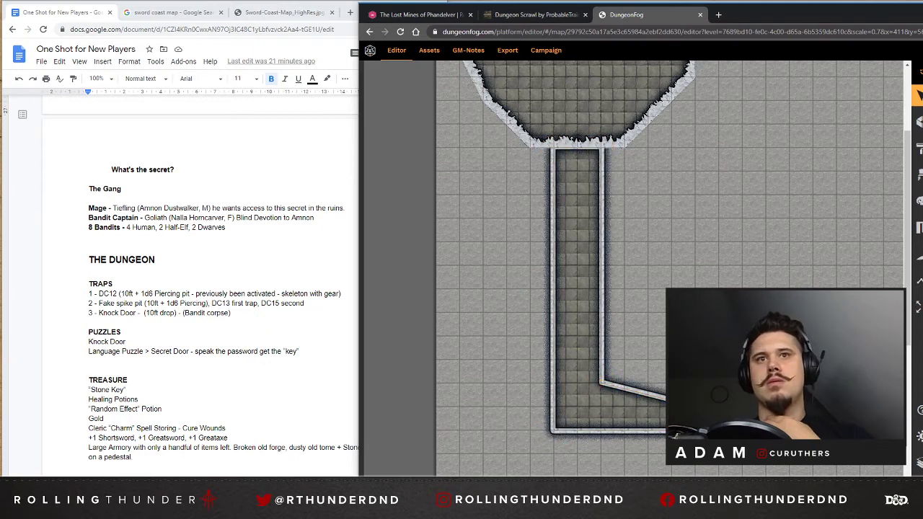
drag(699, 407, 790, 383)
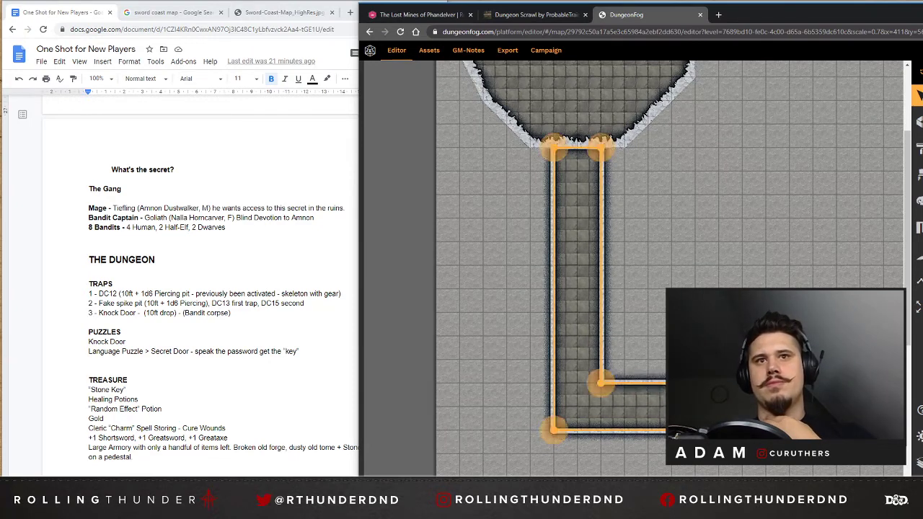
scroll(651, 334, down, 2)
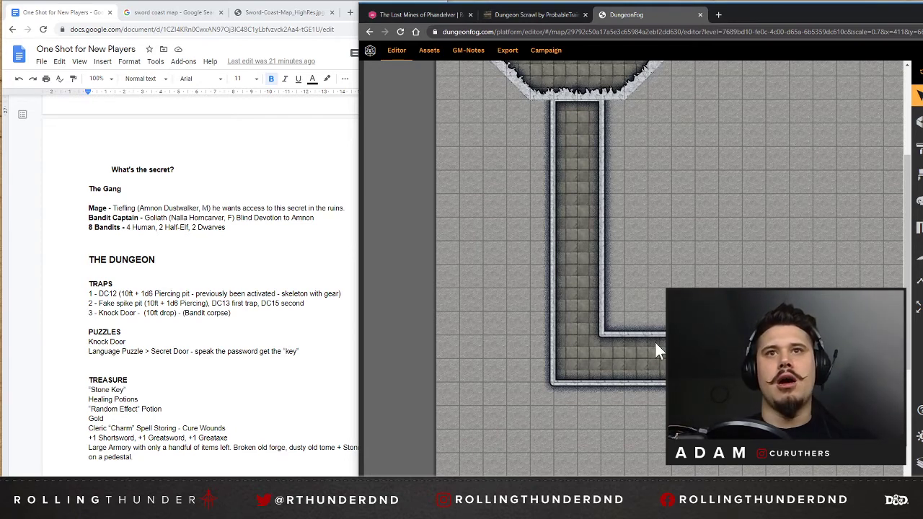
Draw a rectangular room 6 squares wide and 9 squares high against the end of the corridor's horizontal leg.
click(917, 121)
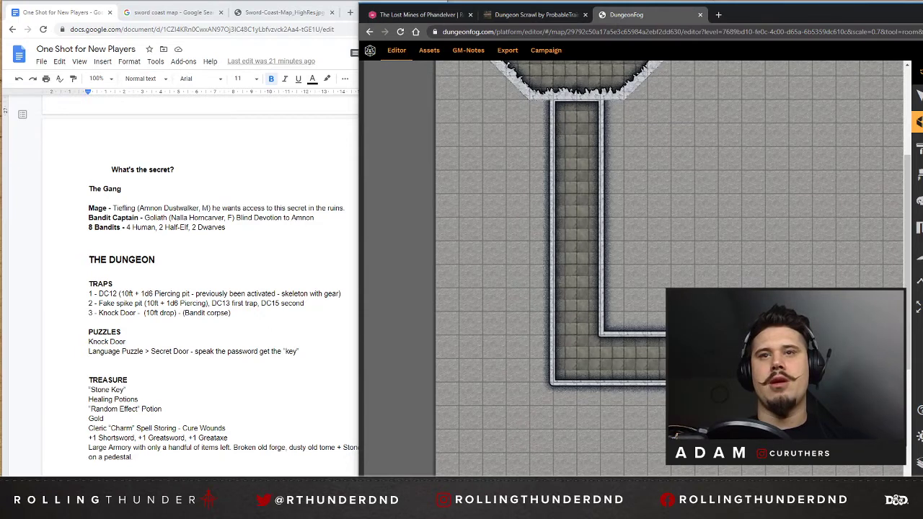
scroll(633, 268, right, 3)
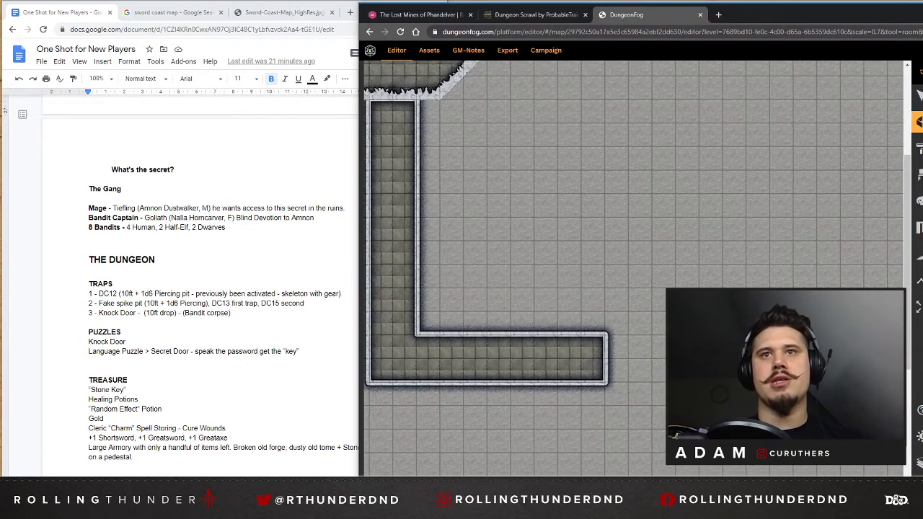
click(606, 332)
click(605, 218)
click(746, 217)
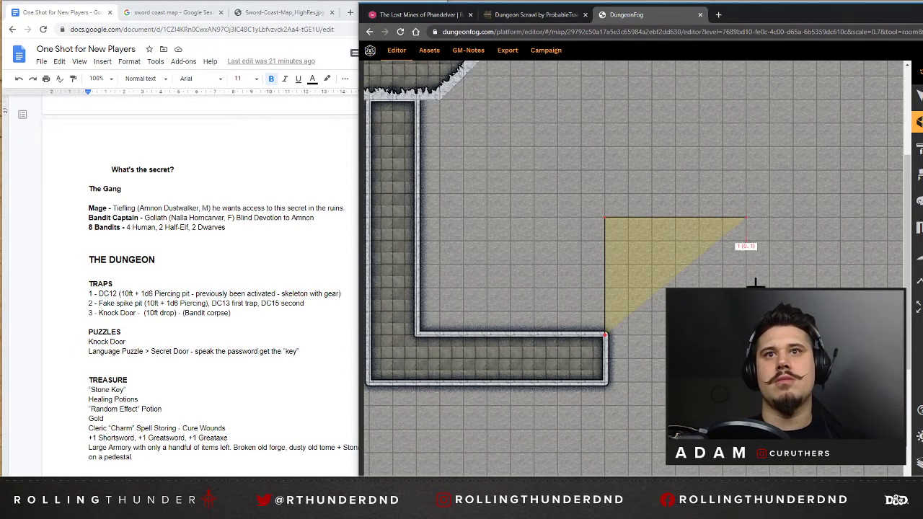
click(745, 429)
click(606, 429)
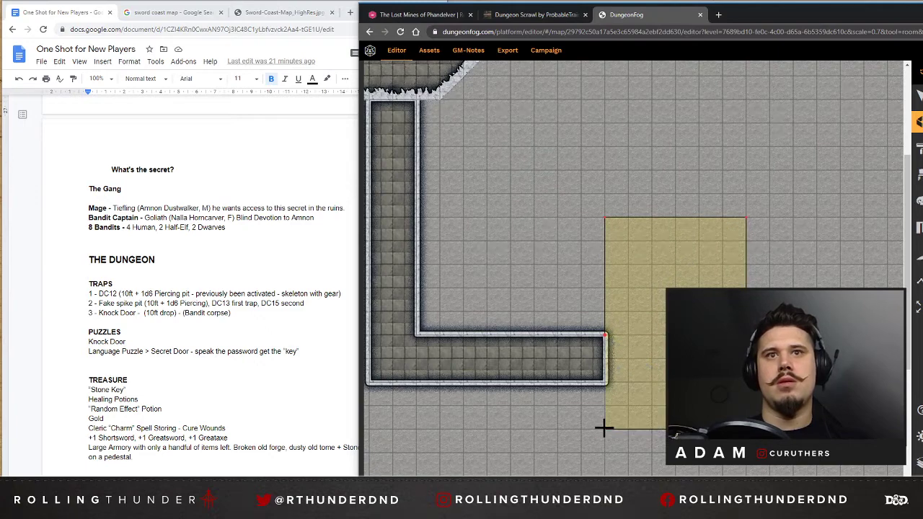
click(604, 333)
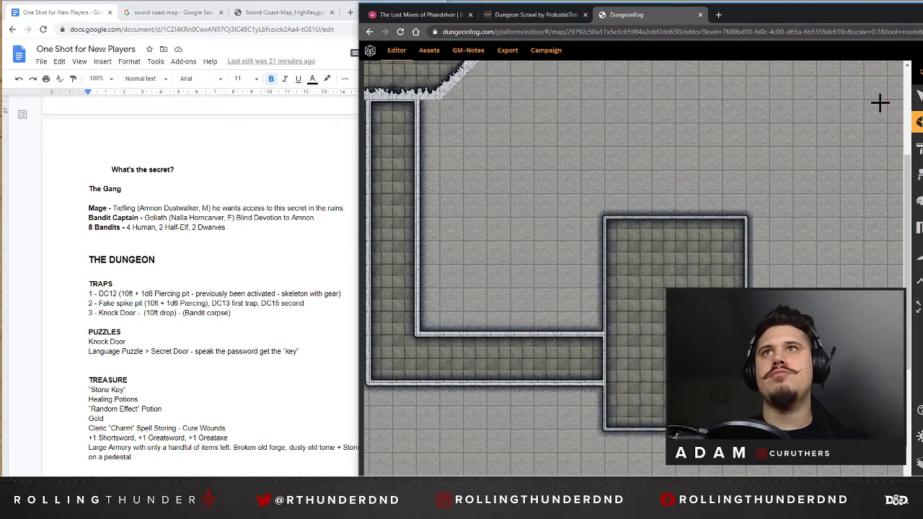
Lower the rectangular room's top wall by 1 square, making the room 6 by 8 squares.
click(917, 95)
click(638, 282)
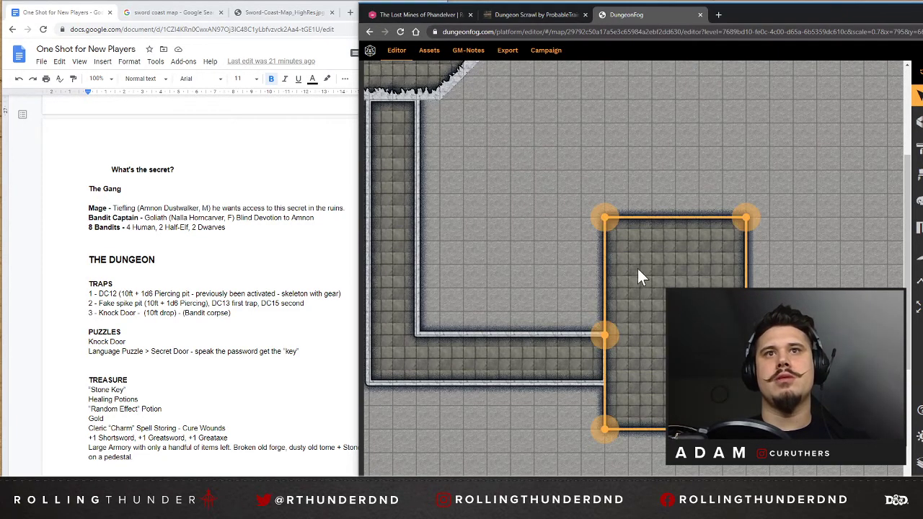
click(549, 261)
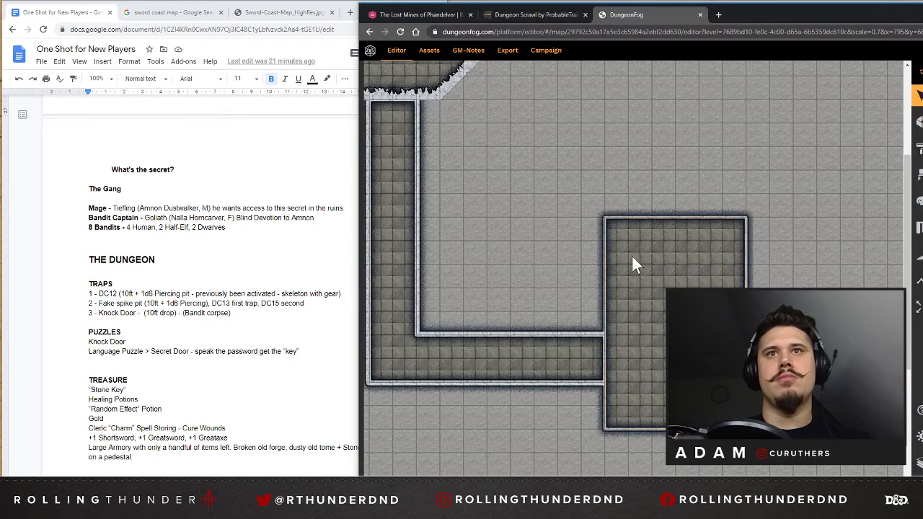
scroll(772, 271, down, 2)
click(652, 200)
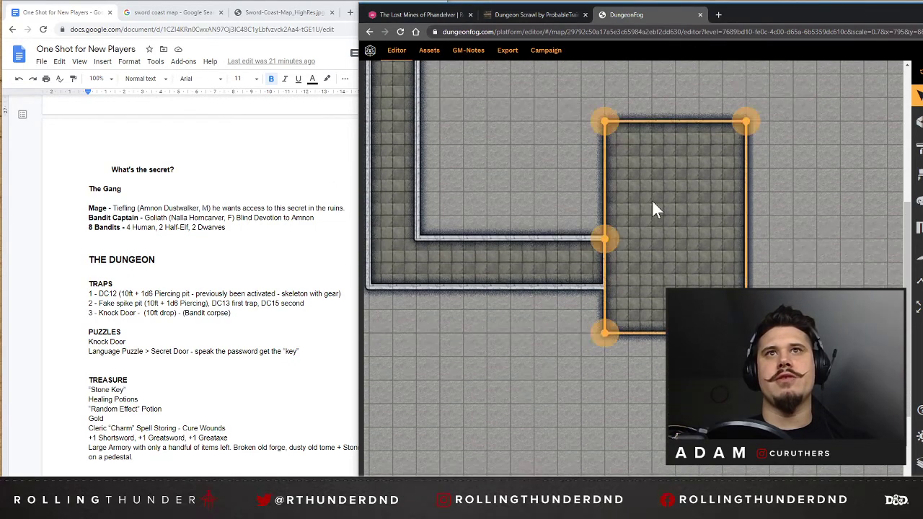
click(637, 121)
click(637, 121)
scroll(768, 170, up, 3)
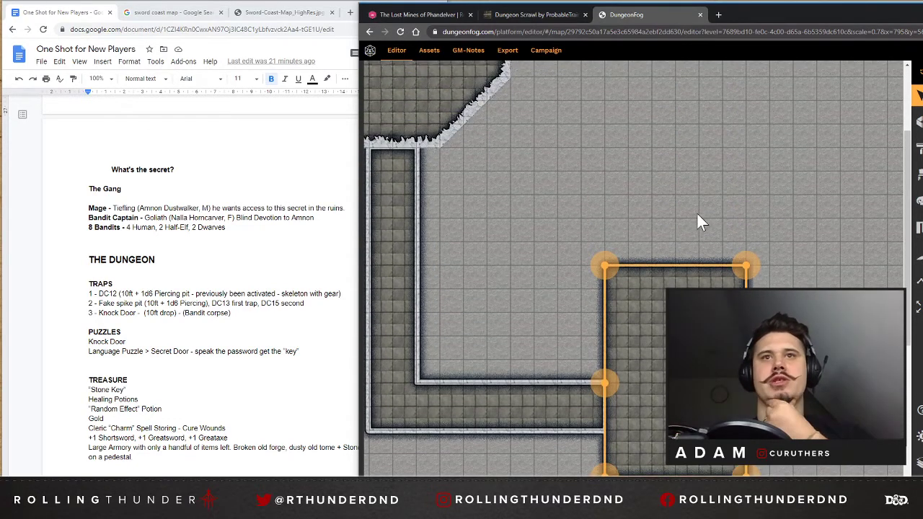
scroll(793, 254, down, 1)
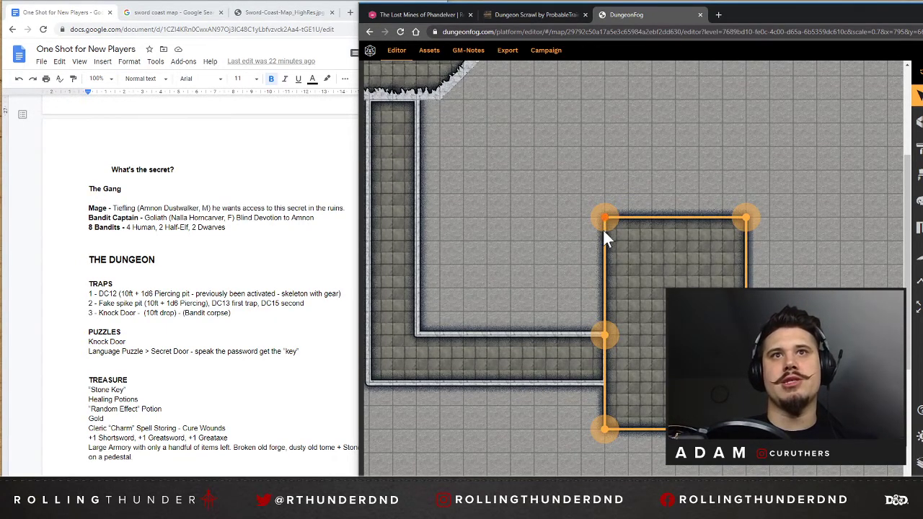
drag(602, 229, 604, 241)
drag(745, 216, 748, 240)
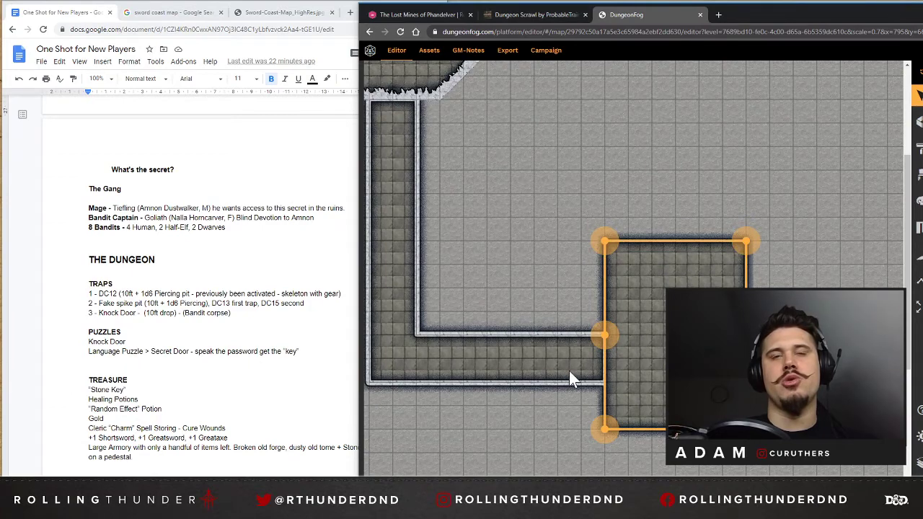
Add two wall points on the upper wall of the corridor's horizontal leg, 3 and 4 squares from the inner corner.
scroll(570, 368, down, 3)
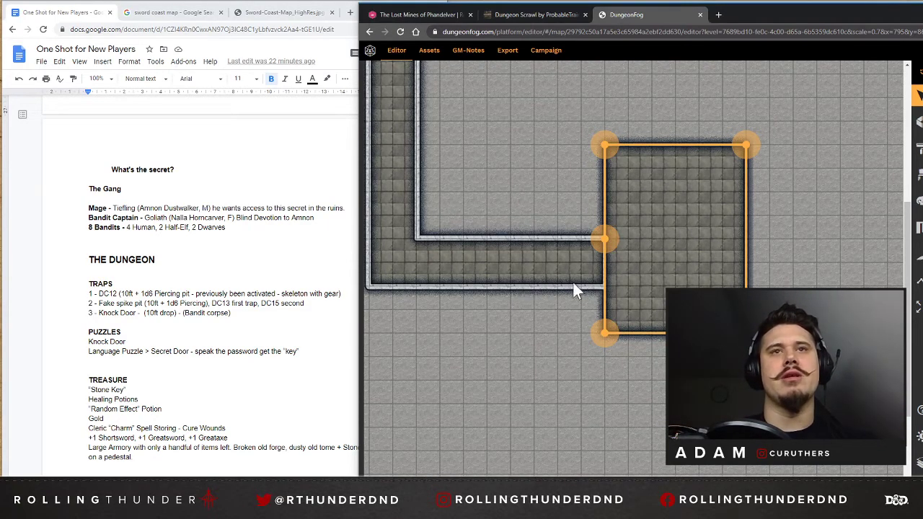
click(531, 343)
click(534, 288)
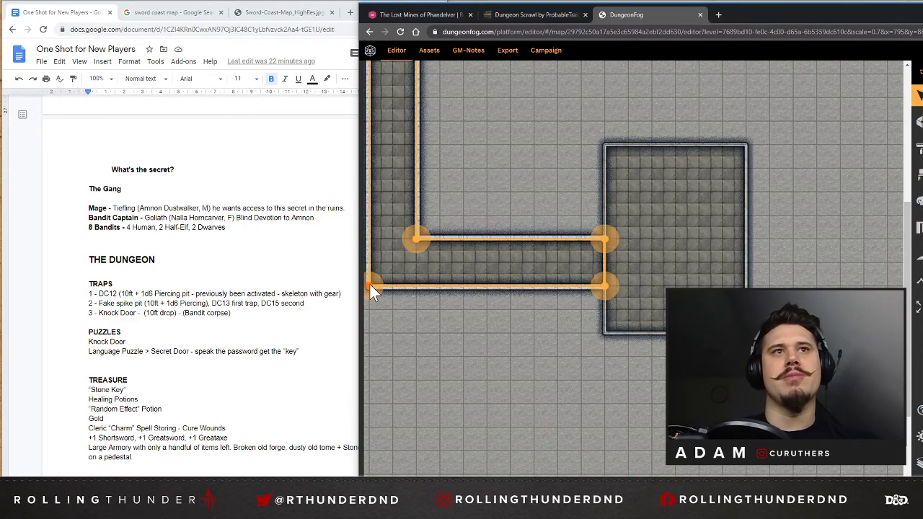
click(465, 240)
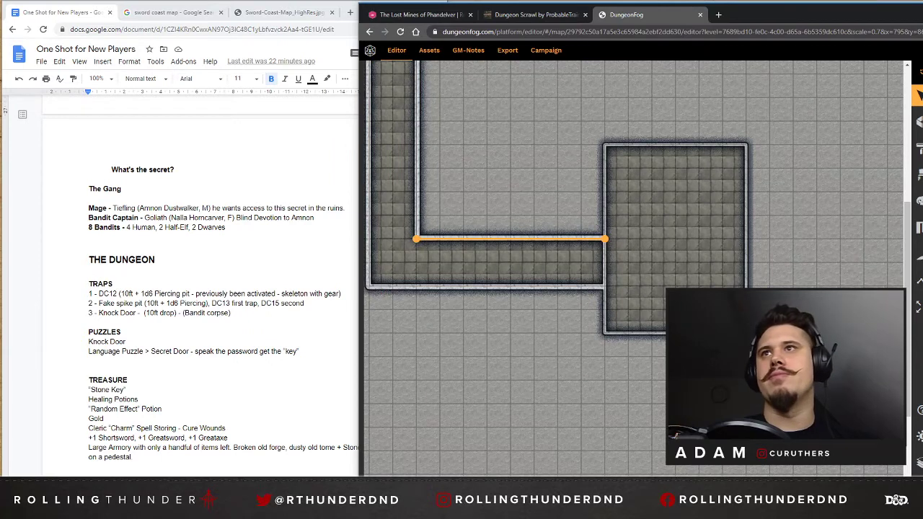
click(922, 238)
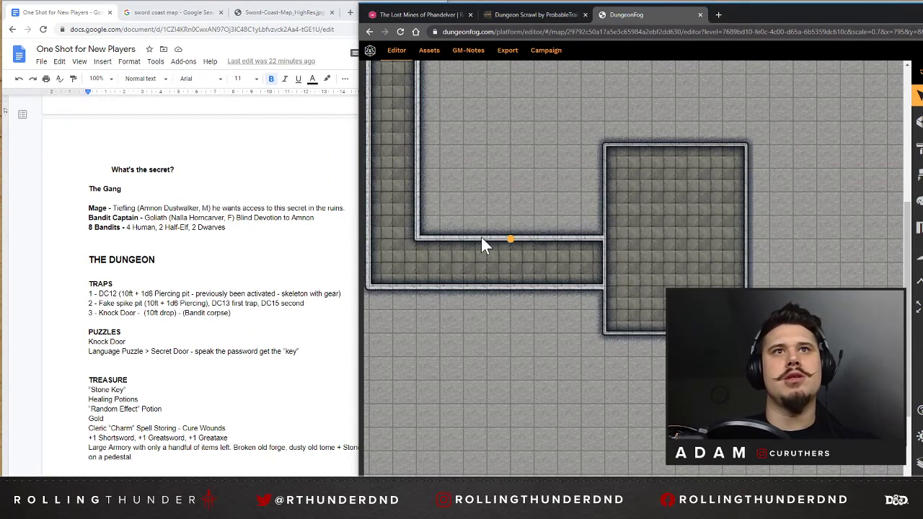
click(483, 239)
drag(511, 240, 486, 239)
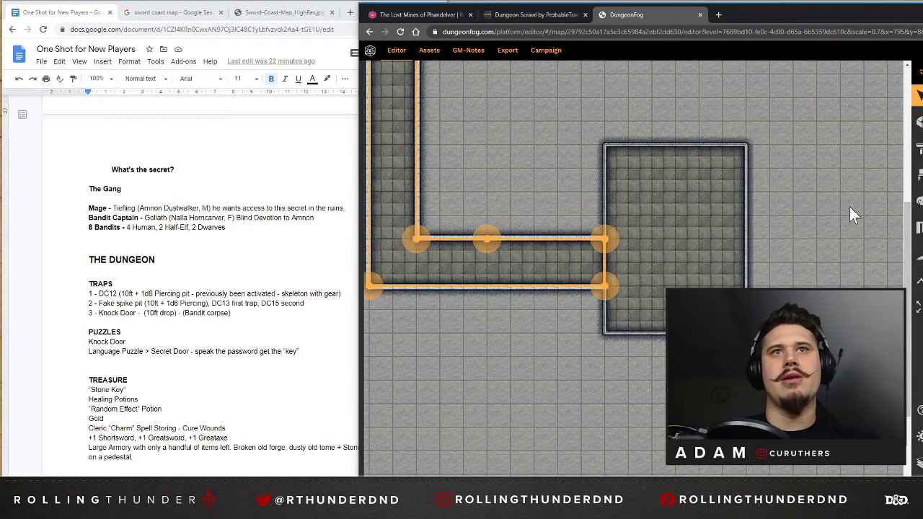
click(539, 239)
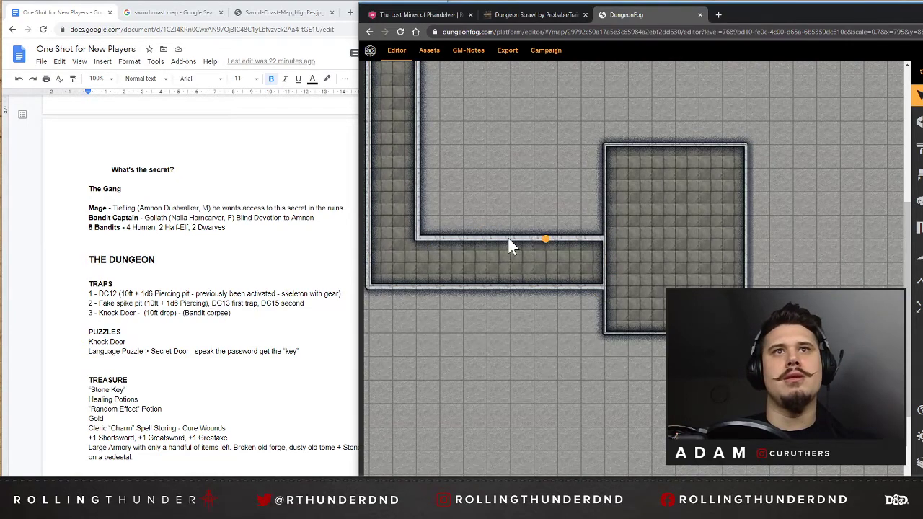
click(544, 239)
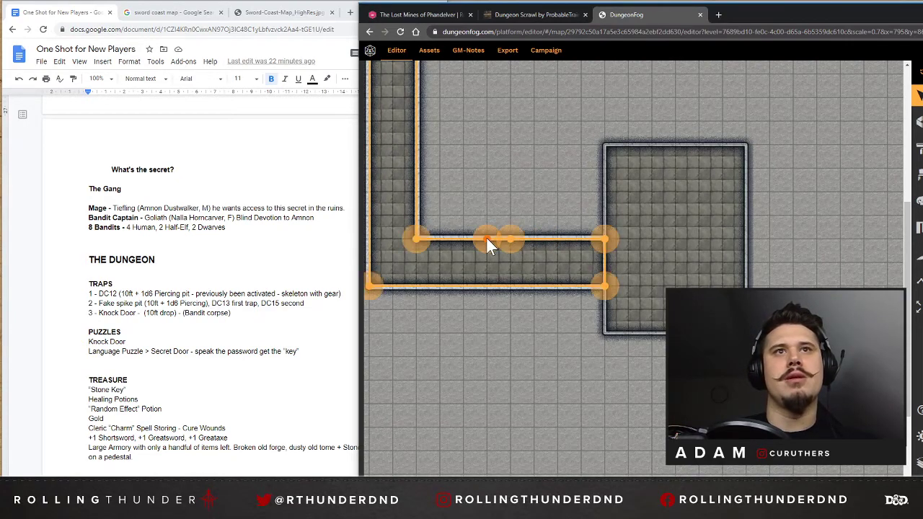
Pull the wall between the two added points upward to form a square alcove 1 square wide and 1 square deep.
drag(487, 239, 485, 228)
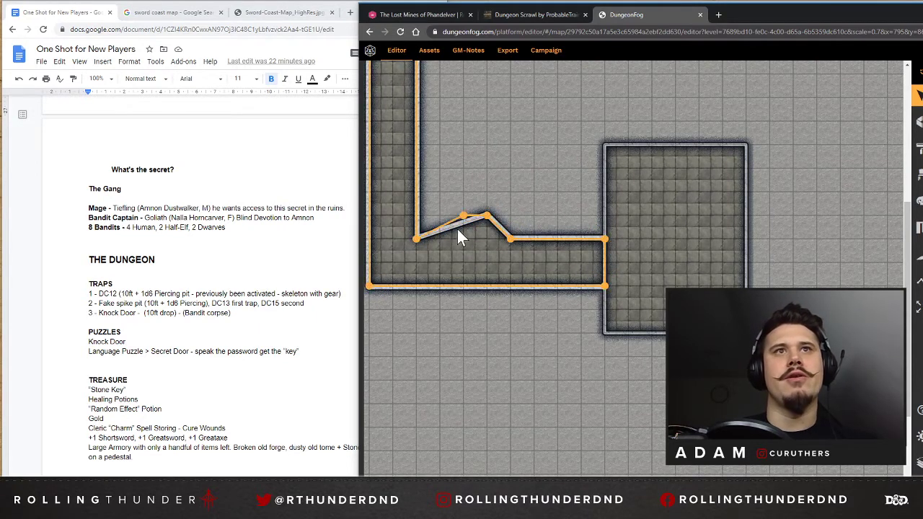
drag(454, 229, 481, 237)
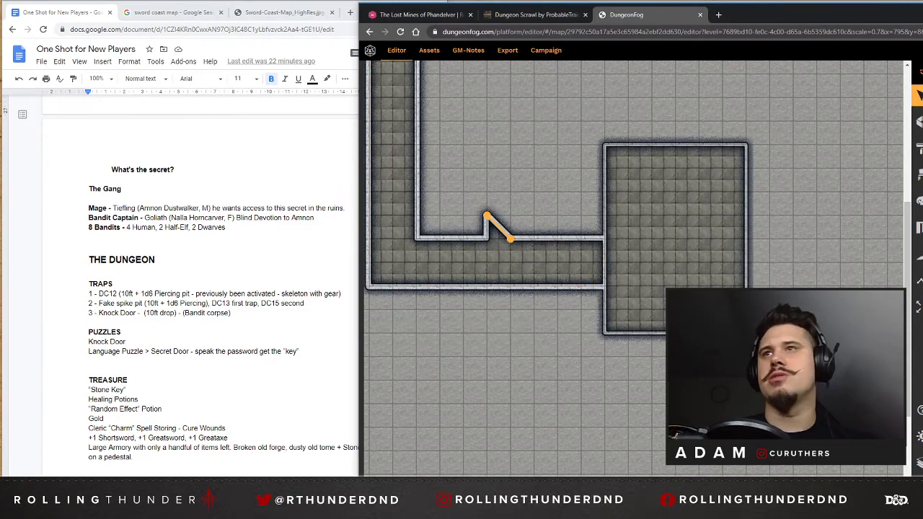
drag(500, 225, 511, 217)
click(529, 166)
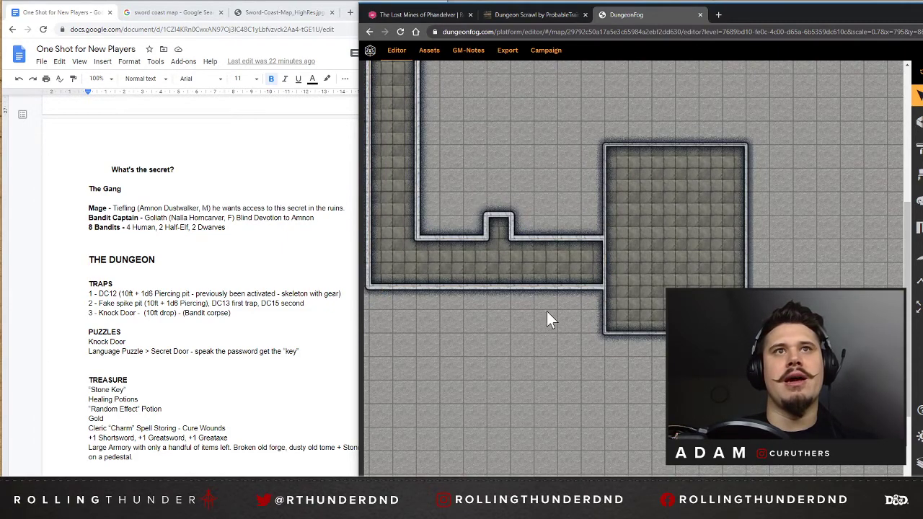
scroll(526, 231, up, 2)
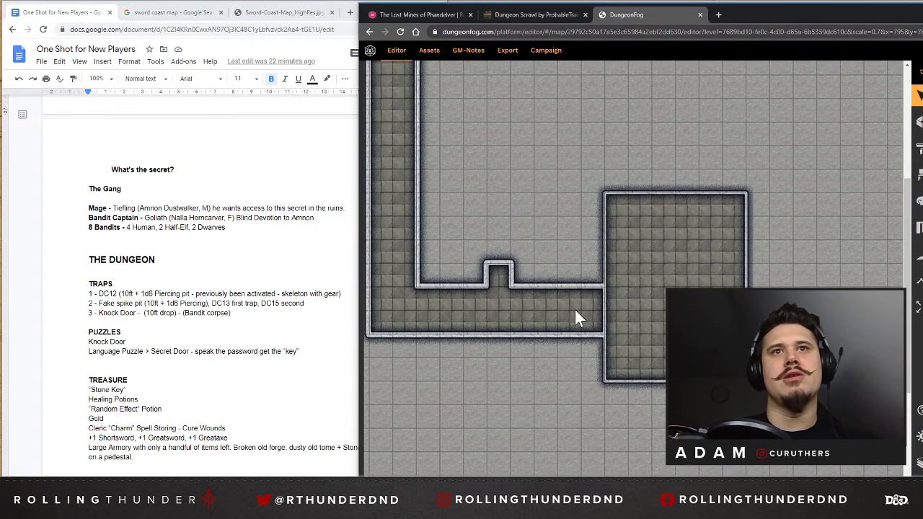
scroll(410, 217, up, 2)
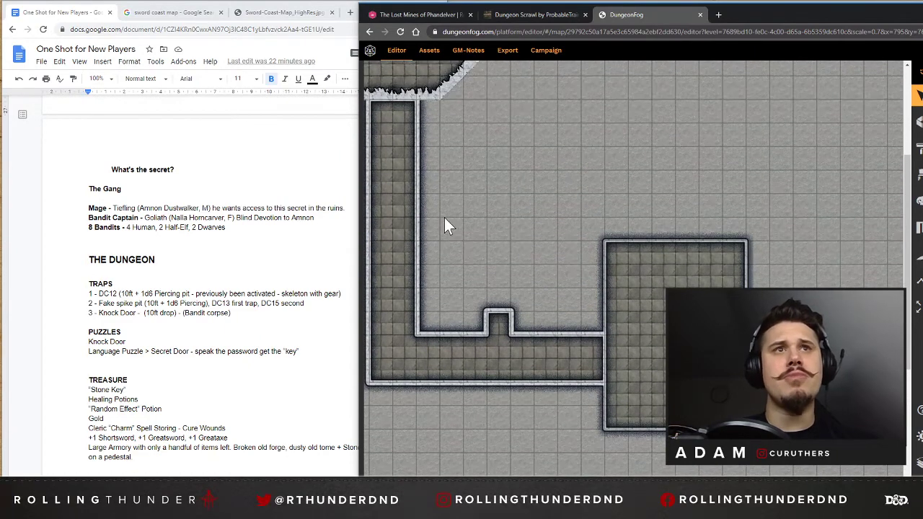
scroll(411, 406, left, 3)
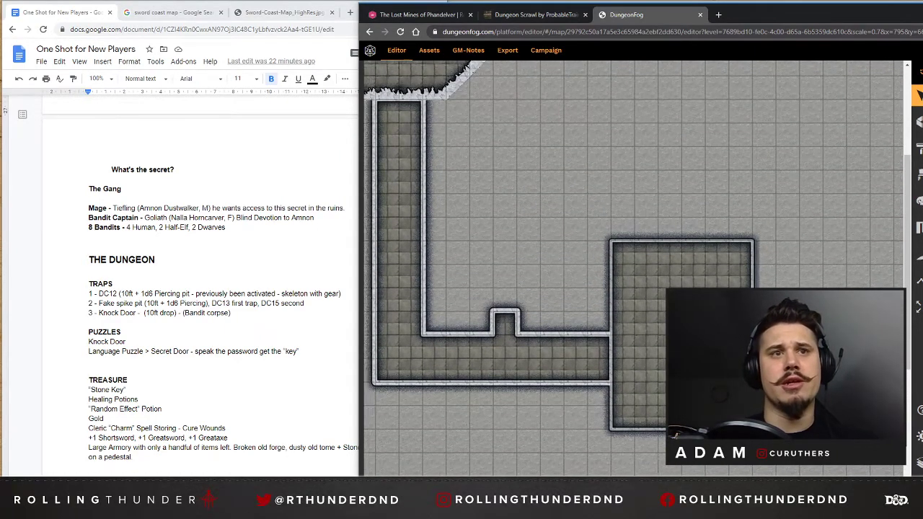
Examine the map around the corridor and the rectangular room for free space for more rooms.
mouse_move(768, 8)
mouse_down()
mouse_move(770, 29)
mouse_move(768, 7)
mouse_up()
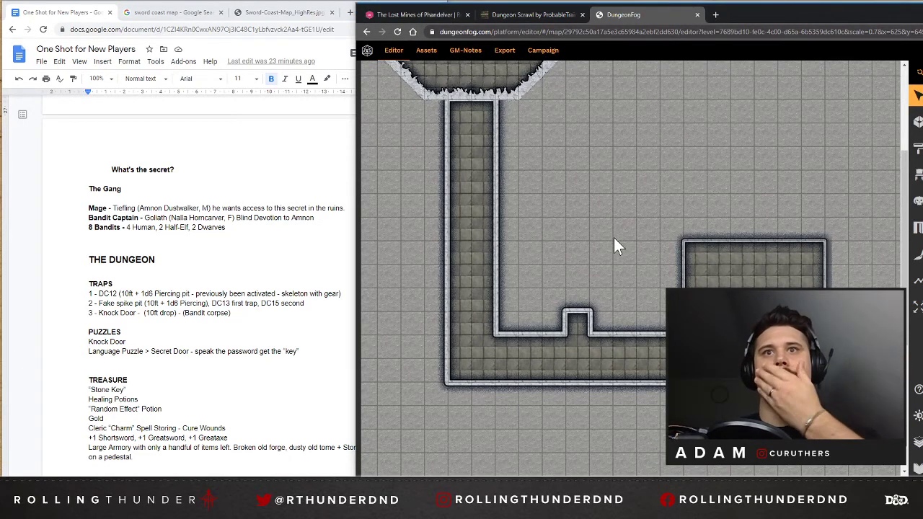
drag(605, 480, 619, 481)
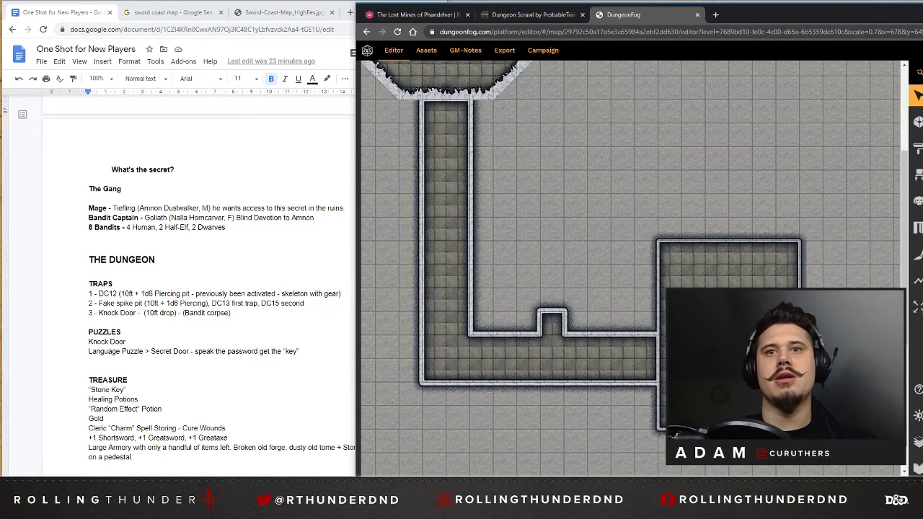
drag(788, 479, 817, 480)
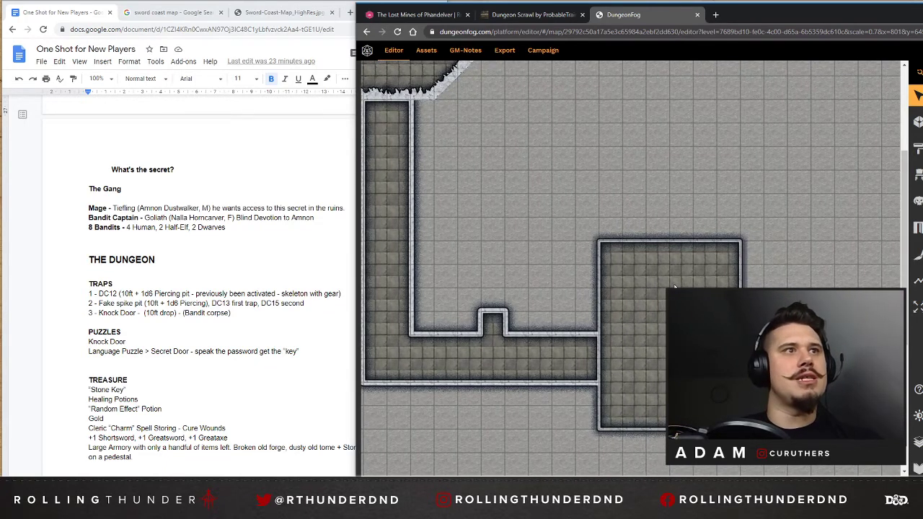
scroll(677, 287, up, 2)
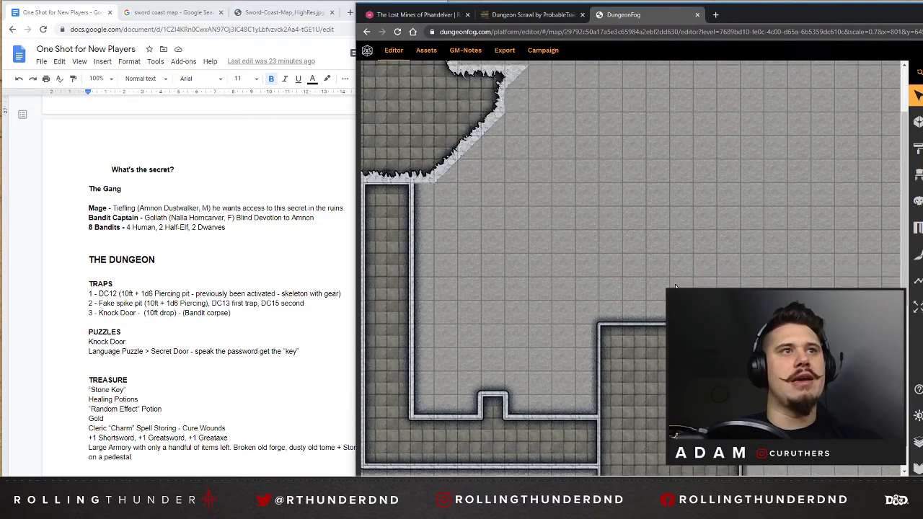
scroll(677, 287, down, 2)
scroll(677, 287, up, 1)
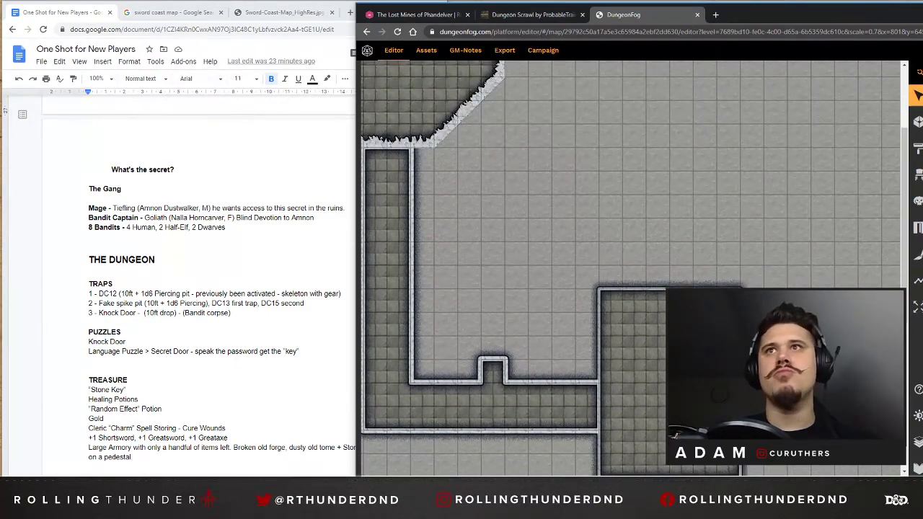
scroll(614, 191, up, 1)
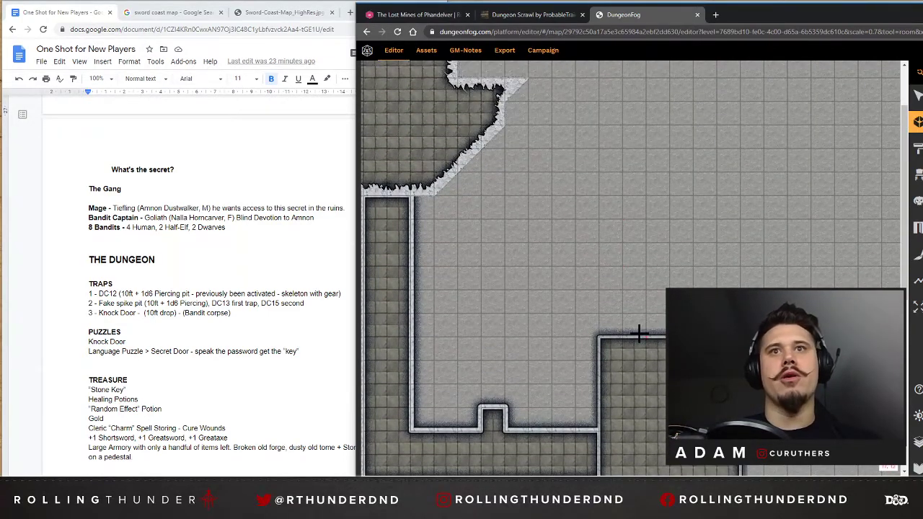
scroll(642, 323, down, 6)
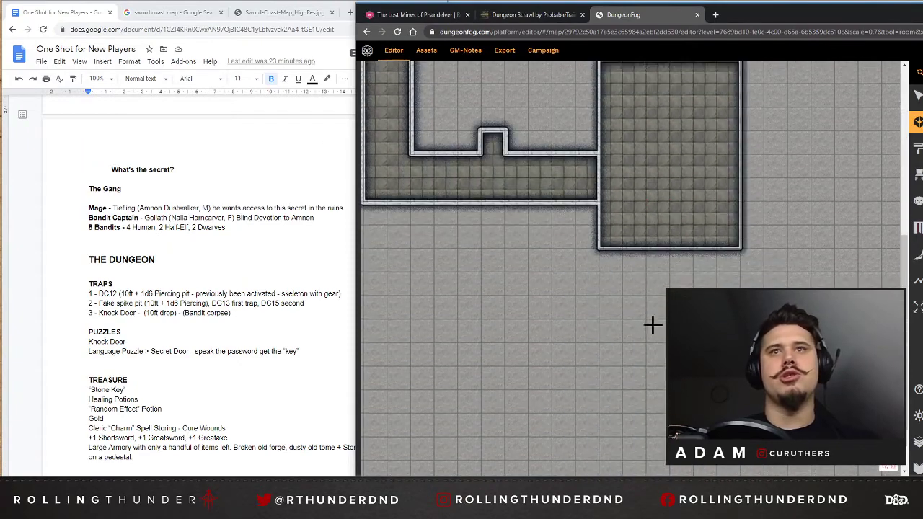
drag(693, 473, 757, 473)
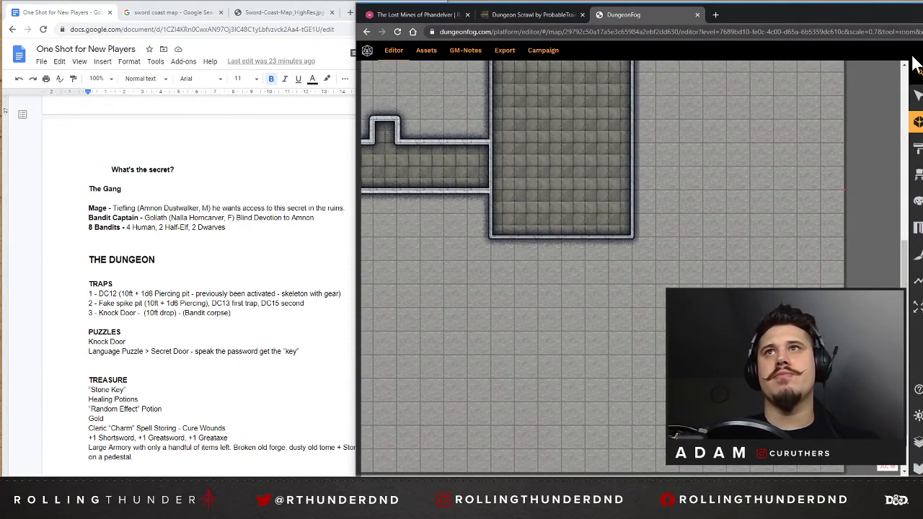
Draw a separate room 5 squares wide in the map's lower-right area, 2 squares in from the map's right edge.
click(918, 73)
click(919, 73)
scroll(627, 158, up, 2)
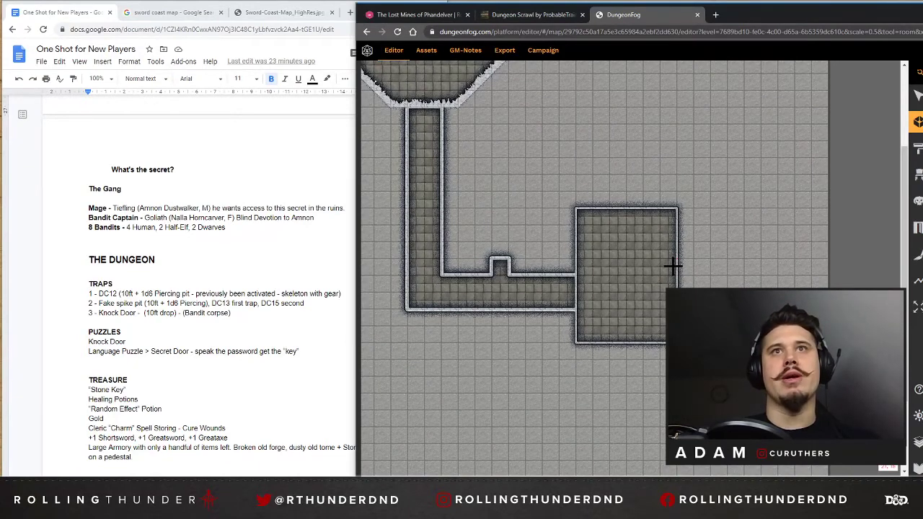
scroll(670, 268, up, 2)
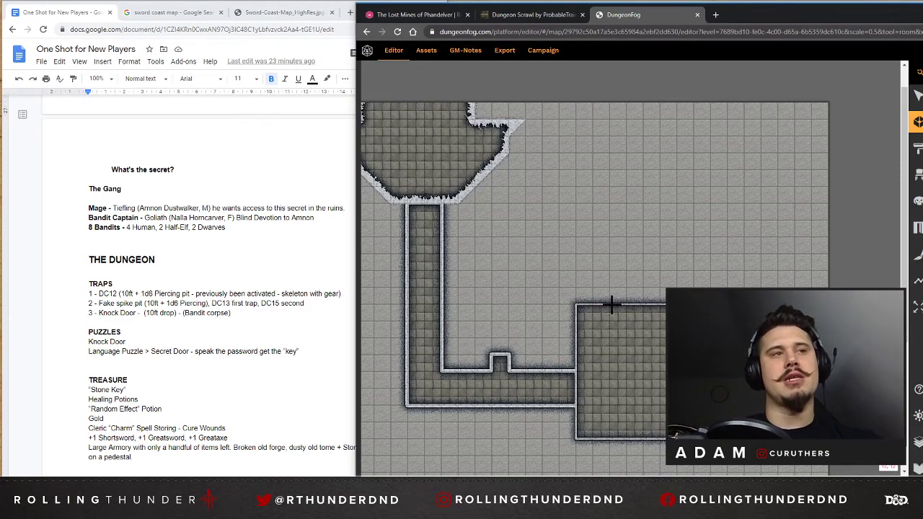
scroll(618, 305, down, 4)
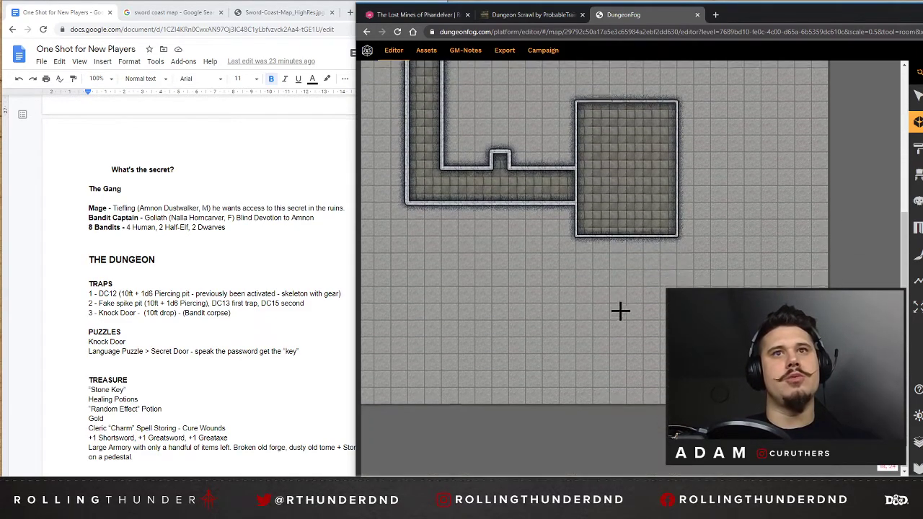
scroll(692, 321, up, 1)
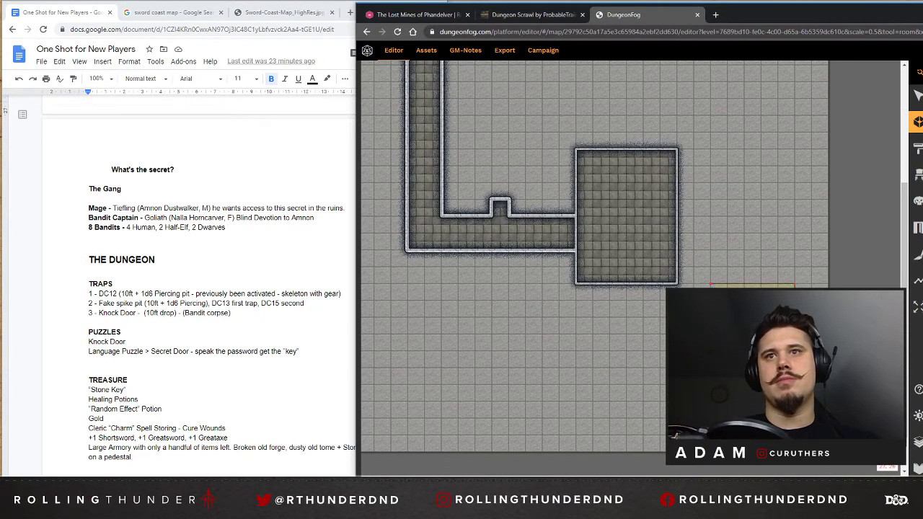
drag(710, 291, 711, 291)
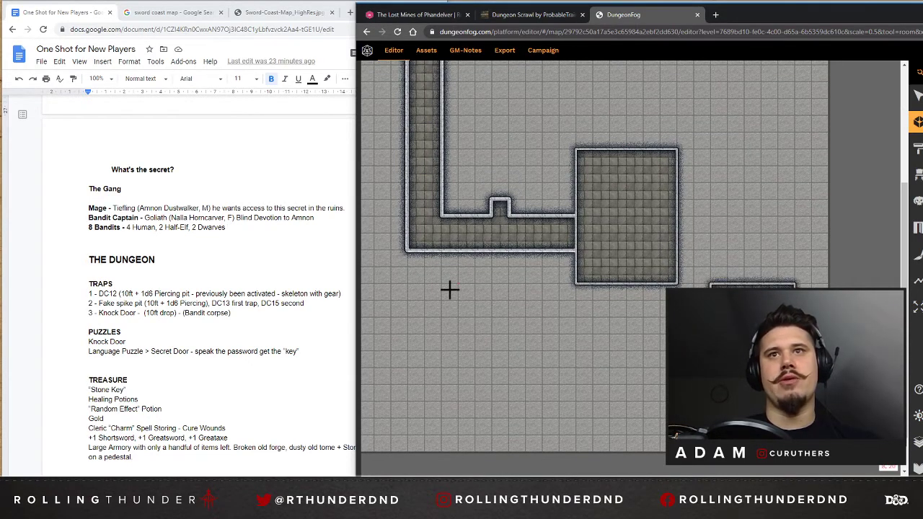
Draw a rectangular room 12 squares wide and 5 high in the map's lower-left corner, one square in from both edges.
scroll(450, 292, down, 1)
scroll(451, 293, up, 1)
drag(721, 479, 619, 479)
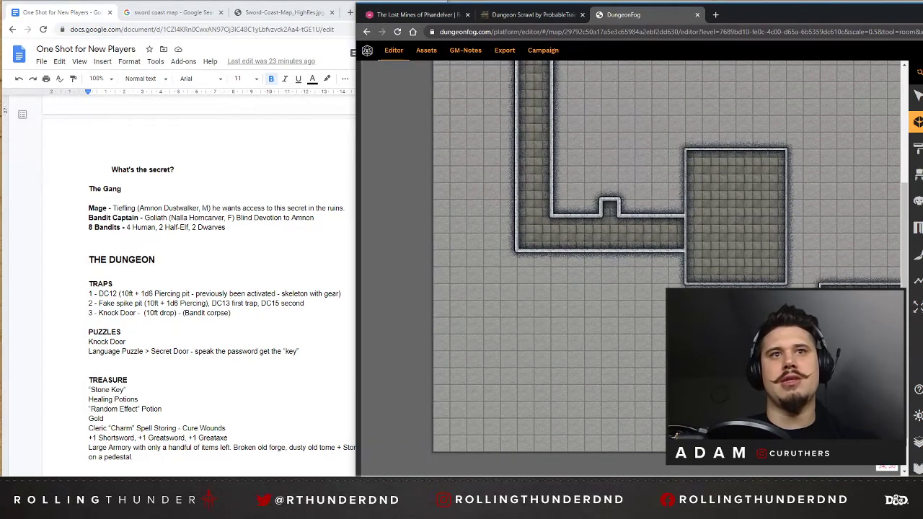
click(450, 433)
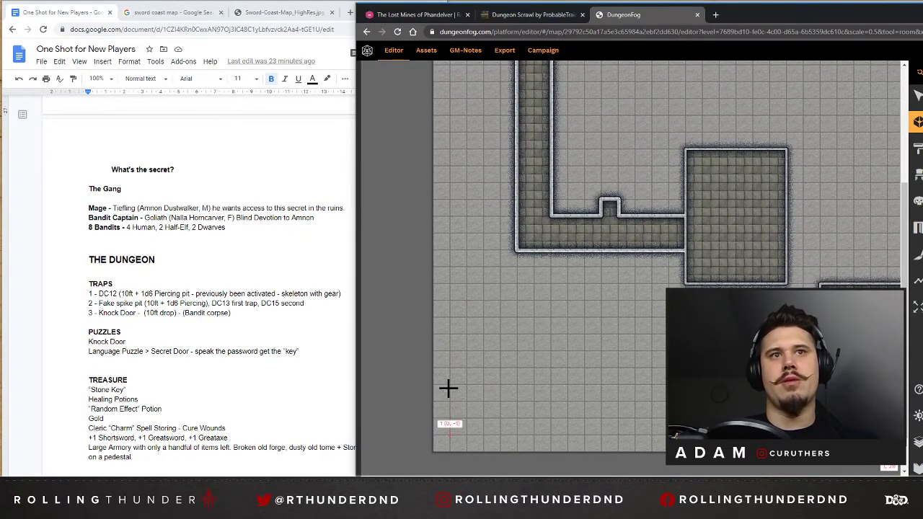
click(448, 352)
click(649, 352)
click(654, 432)
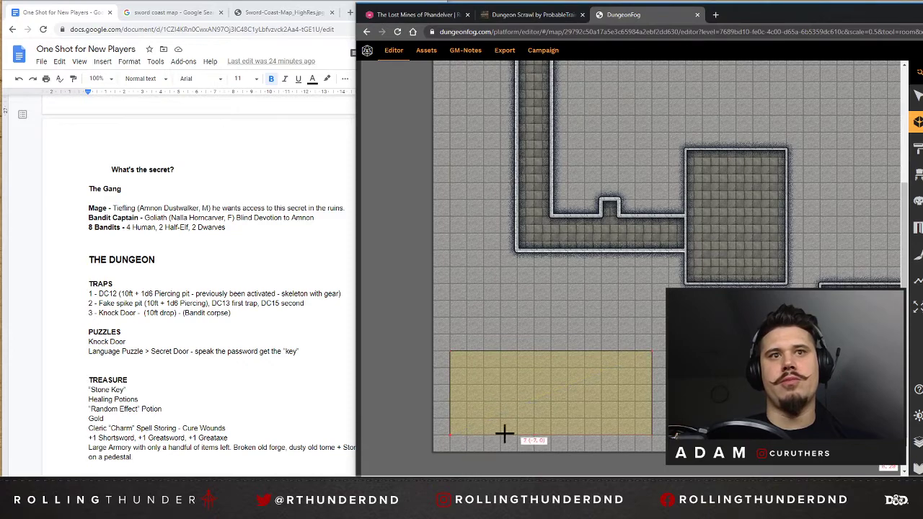
click(449, 434)
Draw a 3 by 3 square room in the map's upper-right corner, one square in from both edges.
scroll(704, 266, up, 1)
scroll(705, 267, up, 2)
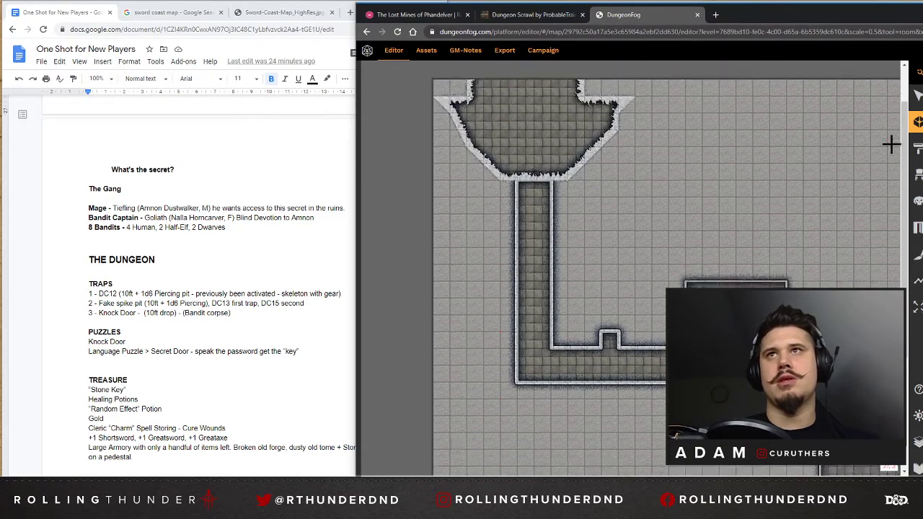
scroll(890, 145, down, 2)
click(917, 97)
scroll(791, 149, up, 1)
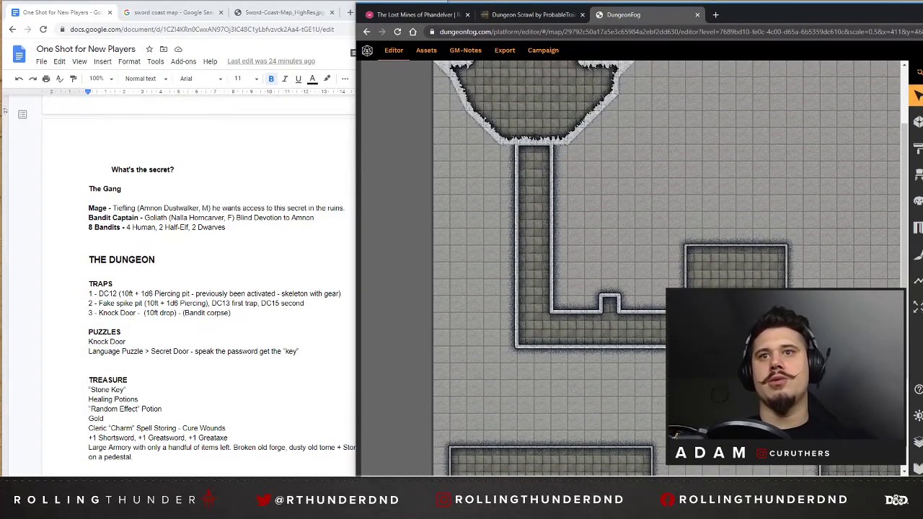
drag(766, 478, 854, 473)
scroll(731, 281, up, 1)
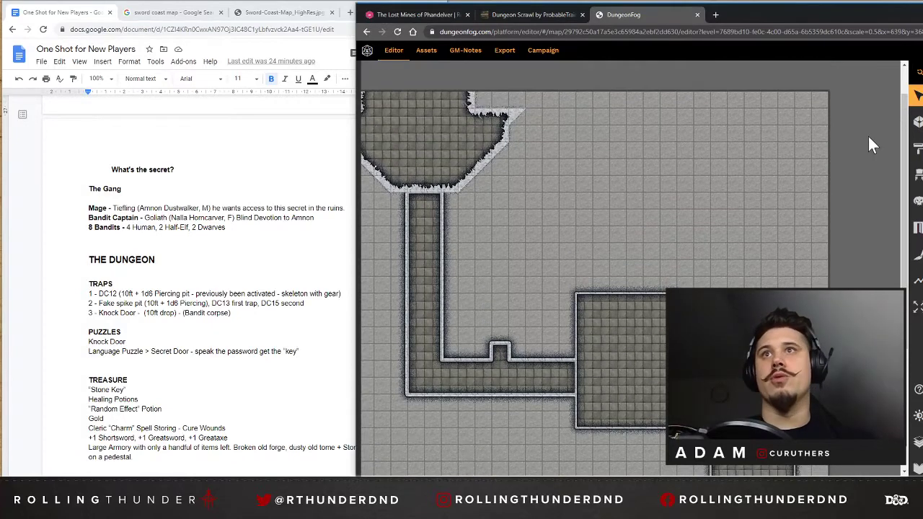
click(918, 121)
drag(811, 109, 812, 170)
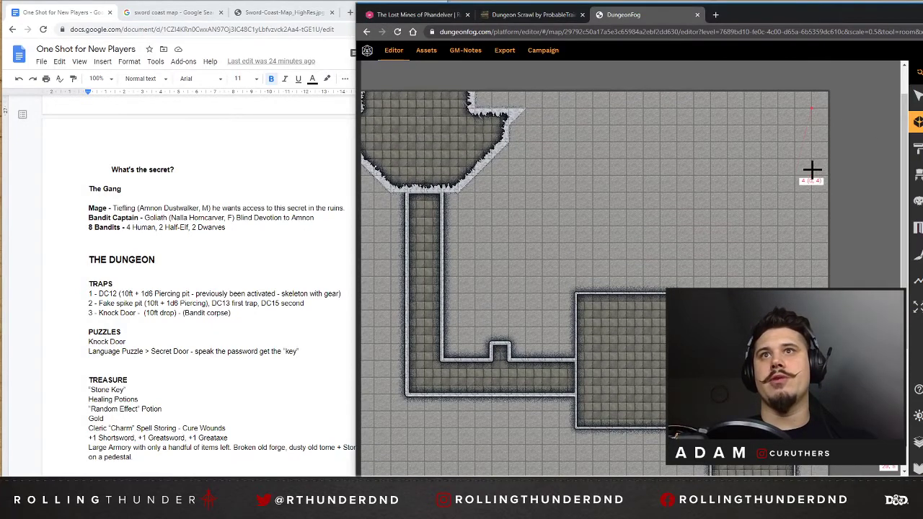
click(812, 163)
click(758, 160)
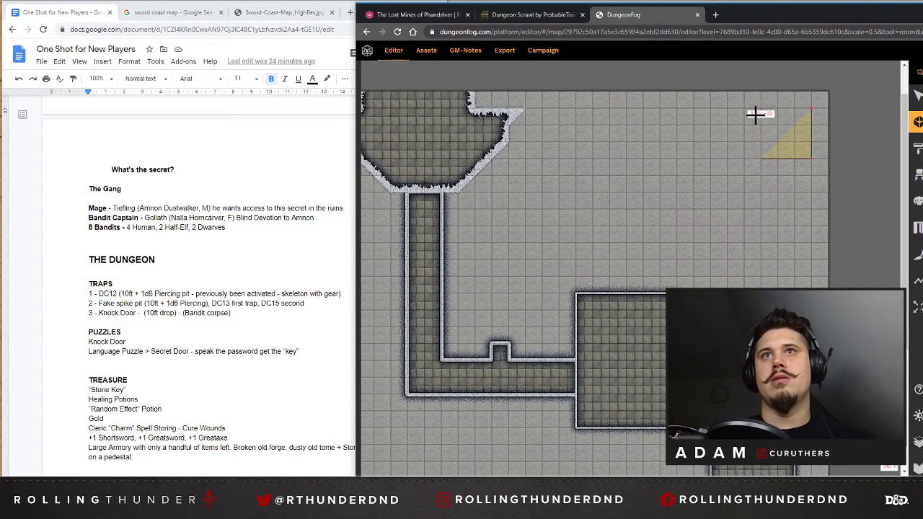
click(758, 110)
click(812, 109)
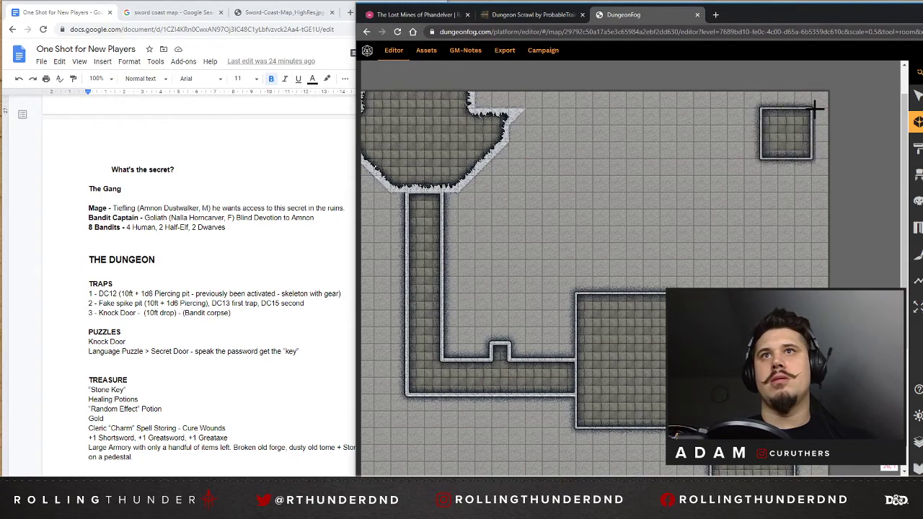
click(918, 99)
Compare the map's room layout with the encounter, trap, puzzle and treasure notes in the one-shot document.
scroll(788, 170, down, 3)
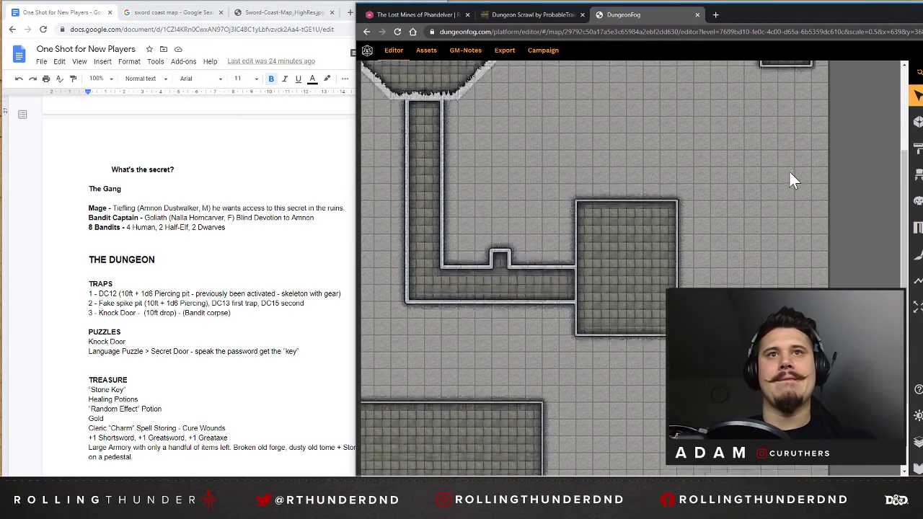
scroll(789, 170, up, 2)
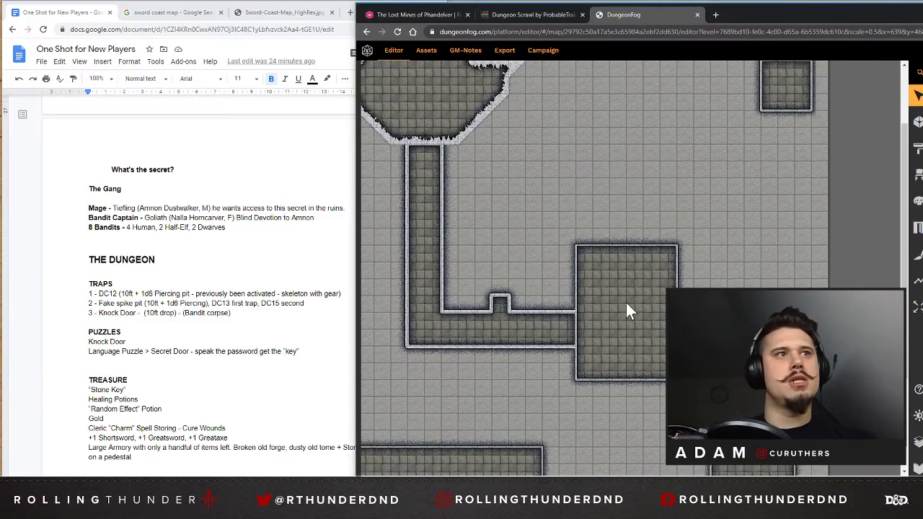
scroll(198, 289, down, 2)
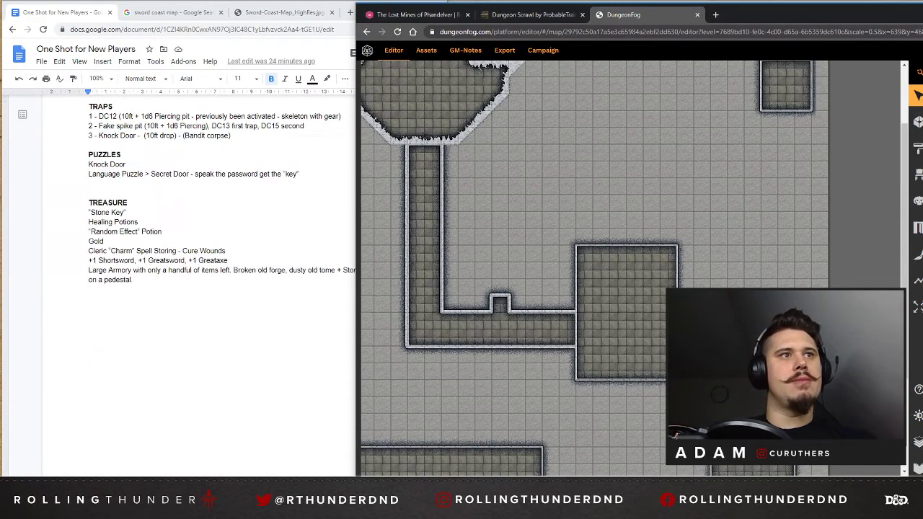
scroll(199, 288, up, 5)
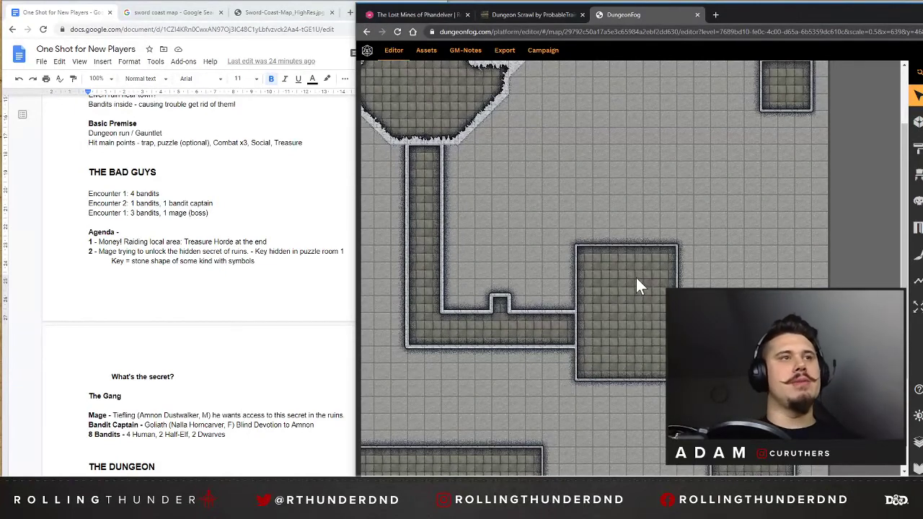
scroll(638, 281, up, 1)
scroll(639, 282, down, 2)
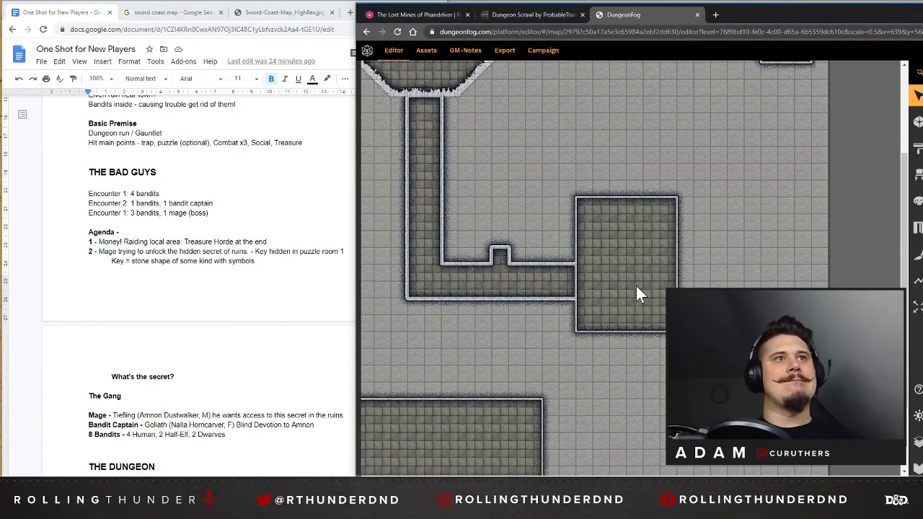
scroll(641, 285, down, 2)
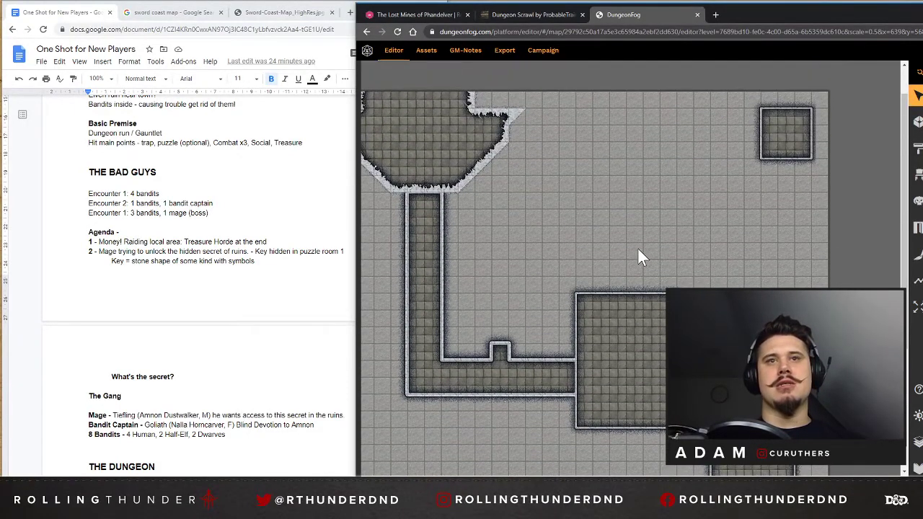
scroll(177, 286, down, 3)
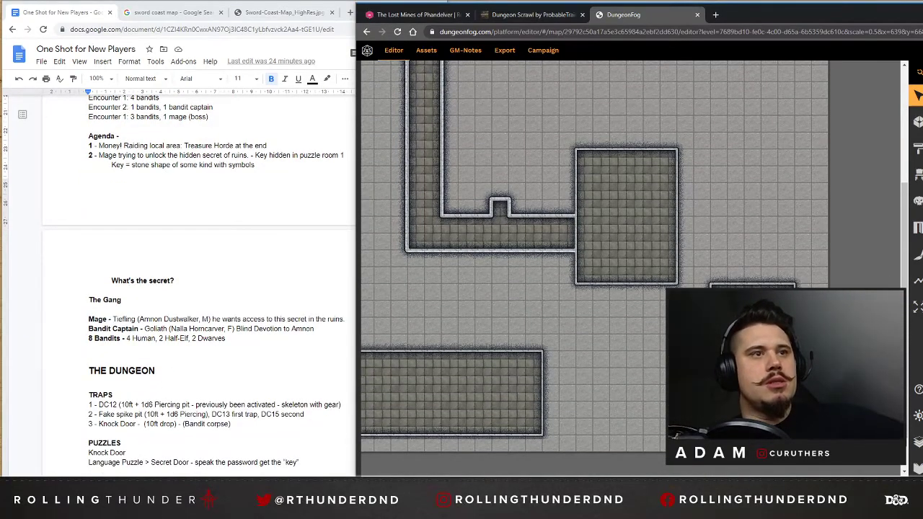
scroll(209, 289, up, 2)
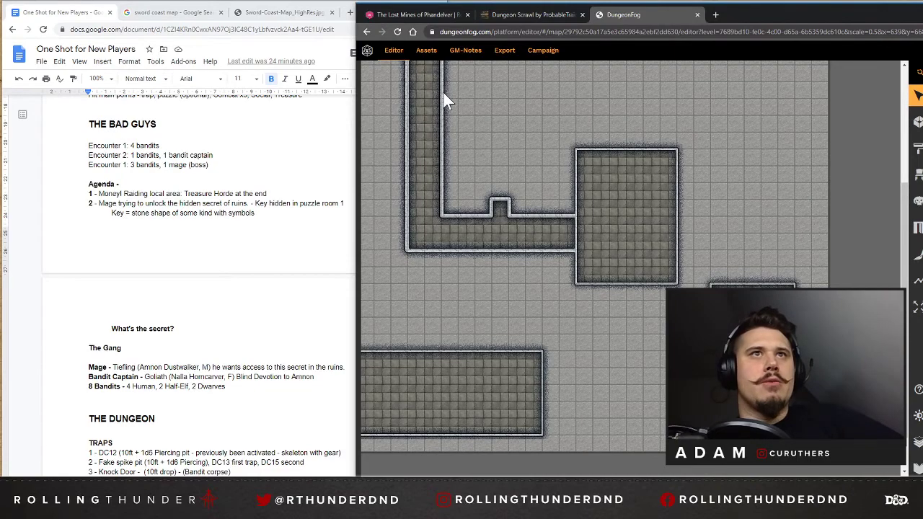
scroll(400, 210, up, 4)
scroll(455, 233, down, 4)
scroll(180, 289, down, 3)
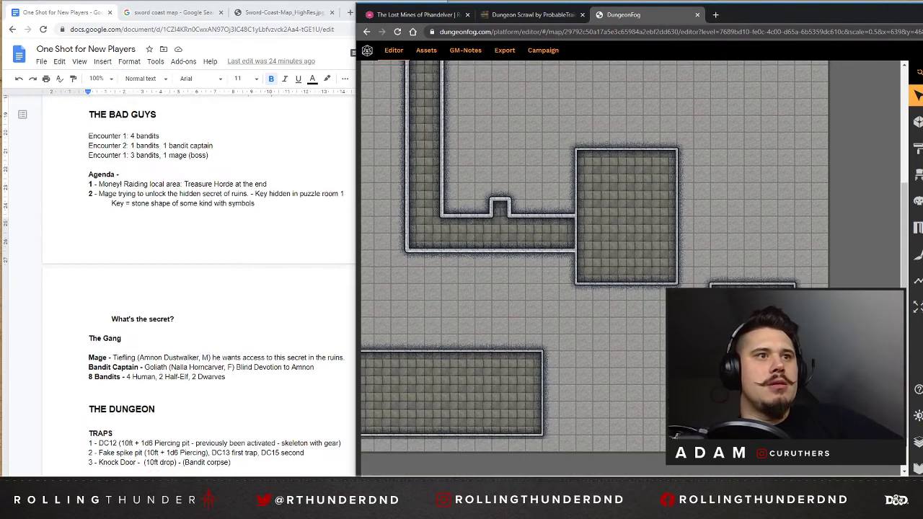
scroll(538, 339, down, 2)
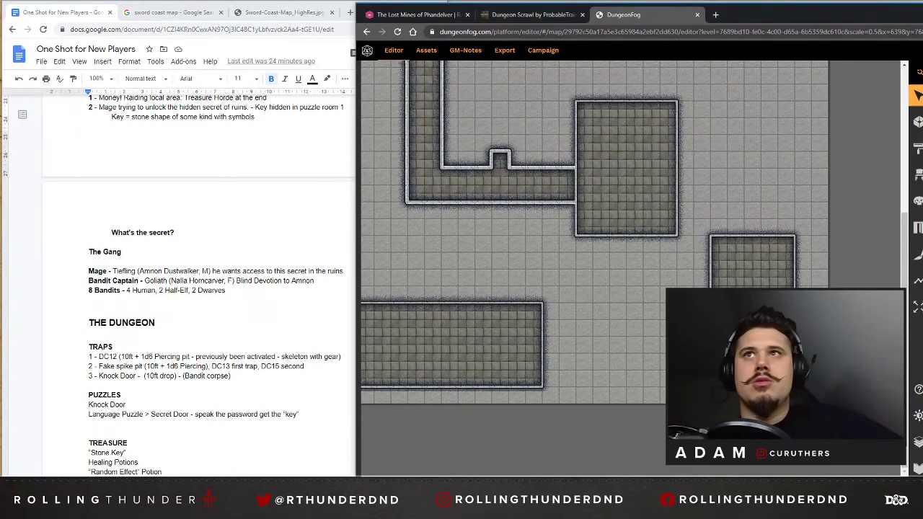
Draw a corridor 5 squares long and 2 squares wide running east from the lower-left room's right wall.
click(917, 123)
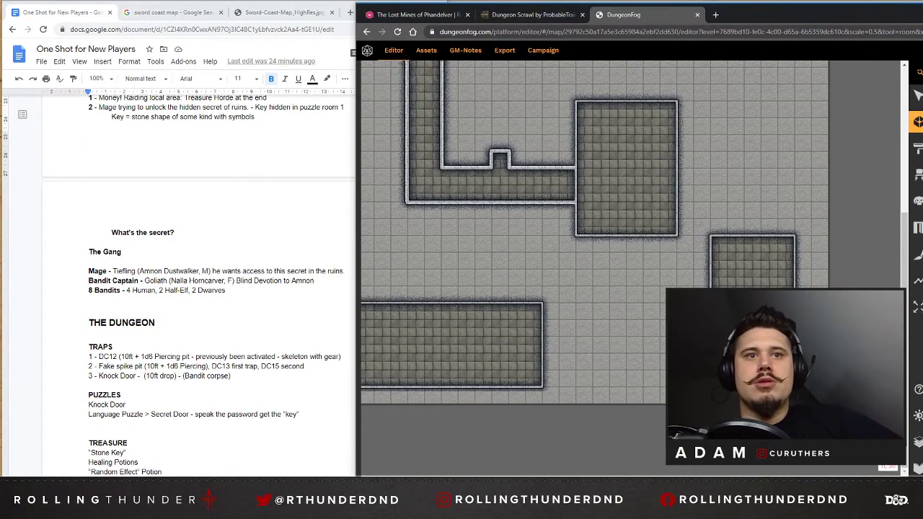
mouse_move(494, 479)
mouse_down()
mouse_move(472, 479)
mouse_move(490, 479)
mouse_up()
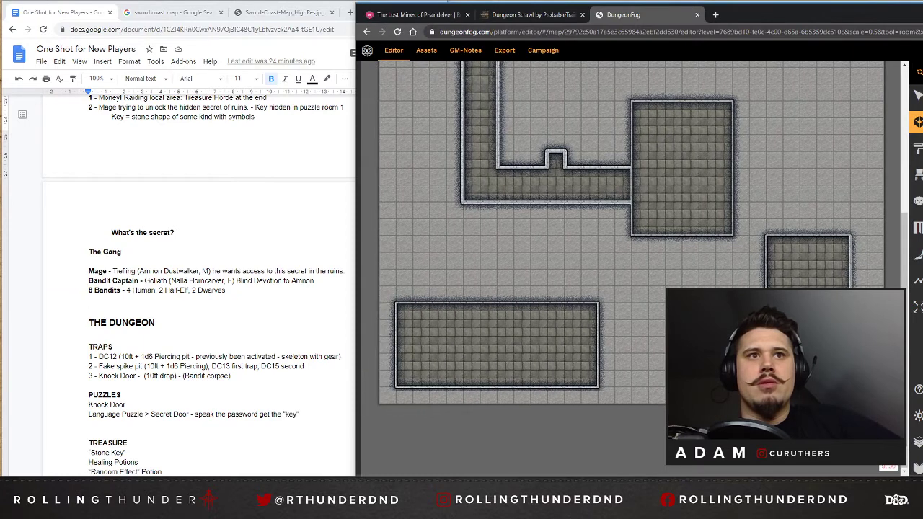
click(599, 336)
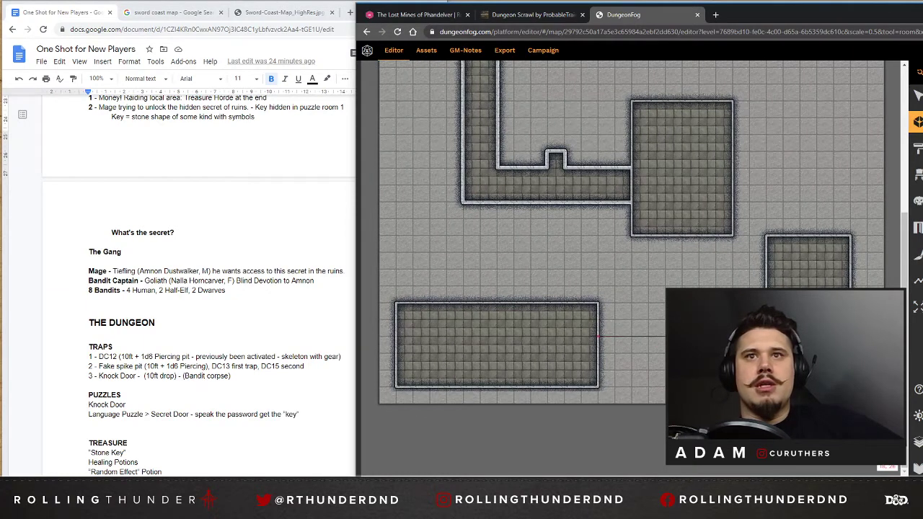
click(684, 370)
click(599, 372)
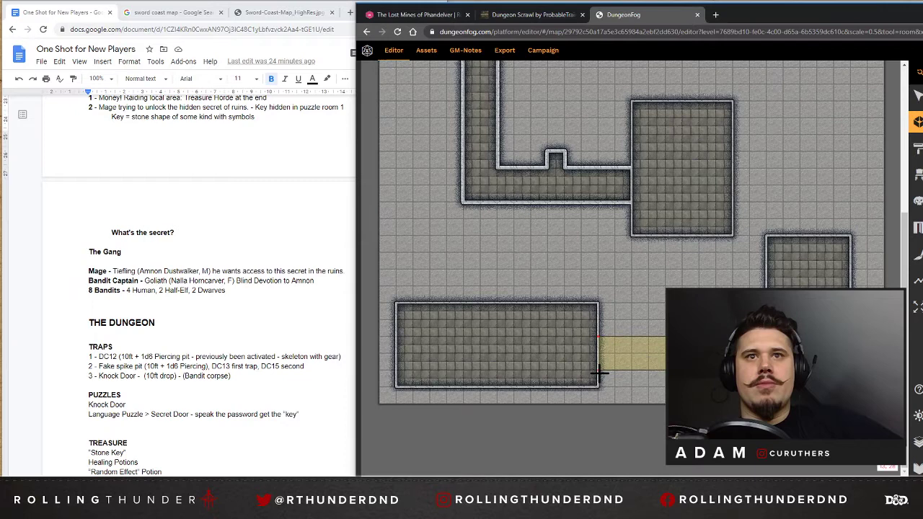
click(600, 337)
Extend the lower-left room upward by one square and shift its attached corridor up one square.
click(917, 96)
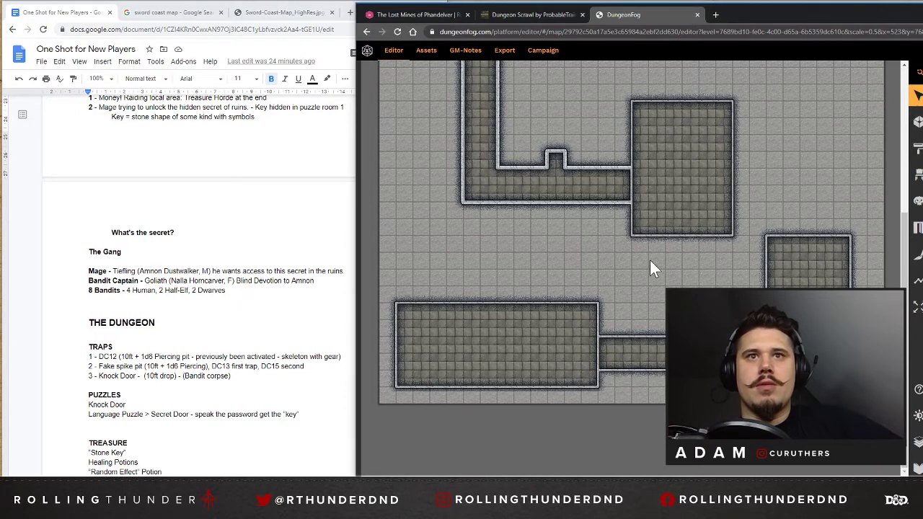
click(559, 328)
drag(597, 302, 598, 287)
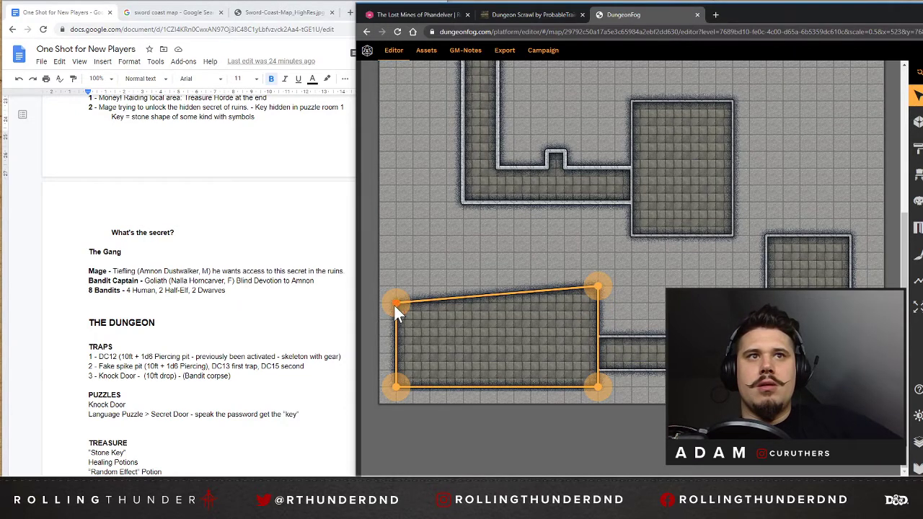
drag(394, 304, 397, 286)
click(630, 352)
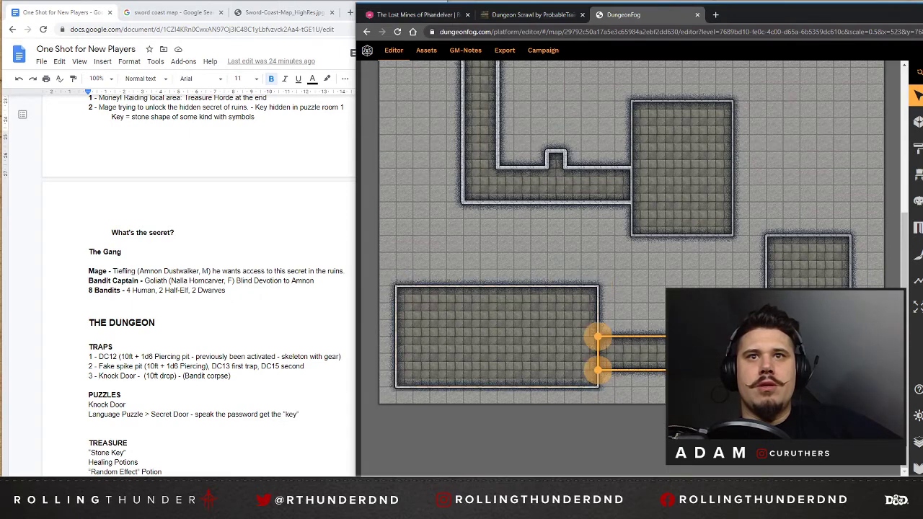
drag(681, 353, 681, 337)
click(678, 393)
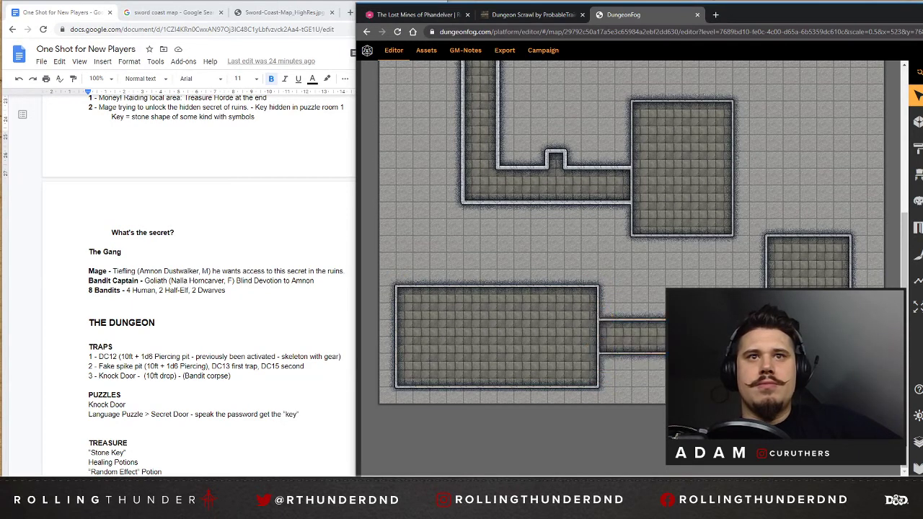
Examine the lower-left room, its corridor and the surrounding rooms to judge how the dungeon areas could connect.
click(429, 324)
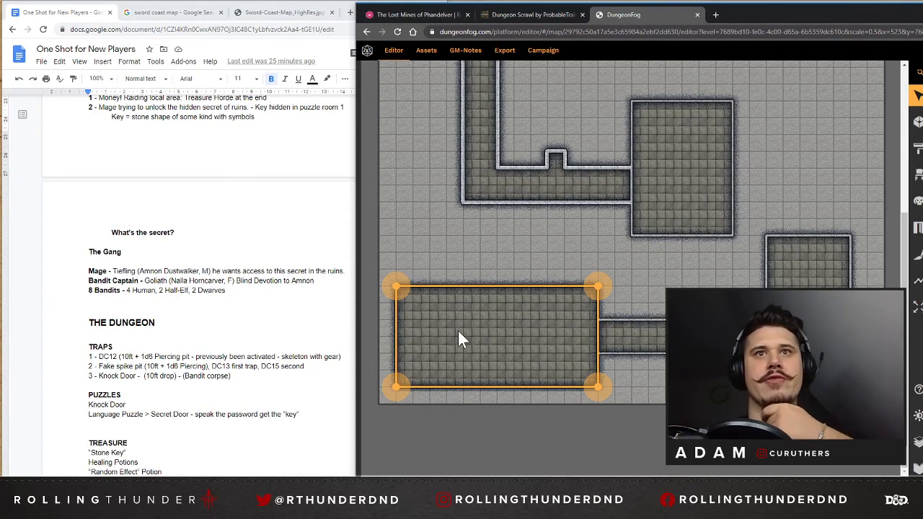
click(635, 346)
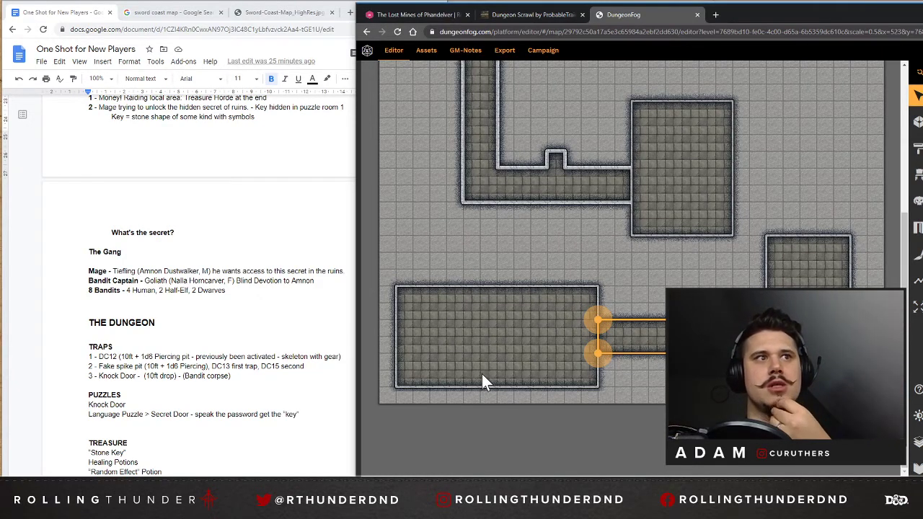
click(916, 122)
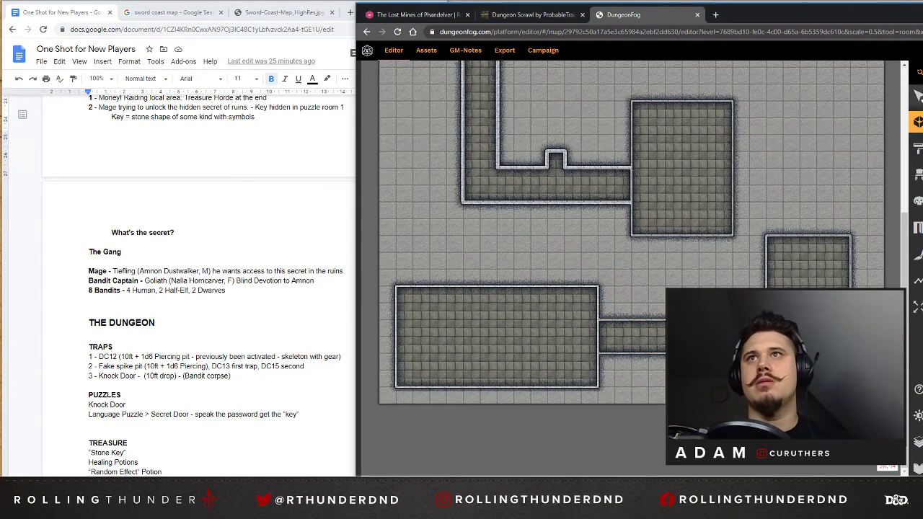
click(918, 96)
drag(692, 480, 708, 480)
click(699, 287)
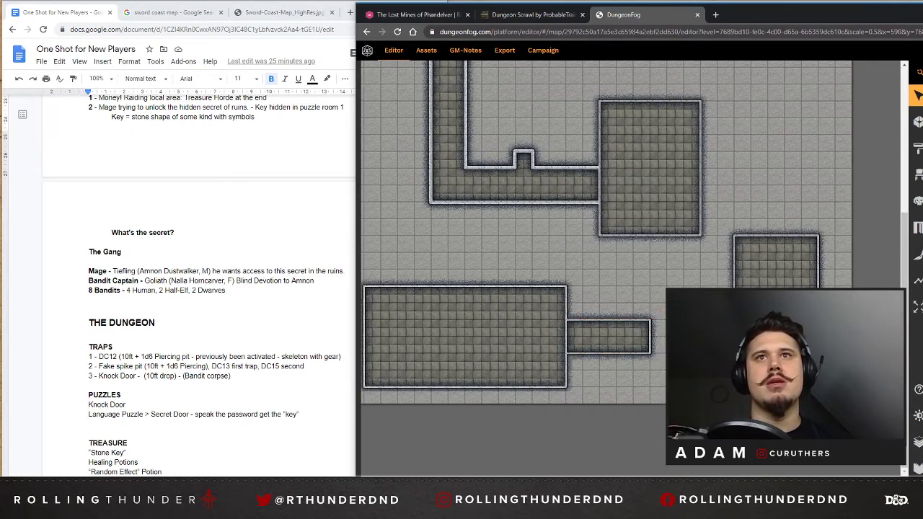
scroll(606, 267, up, 1)
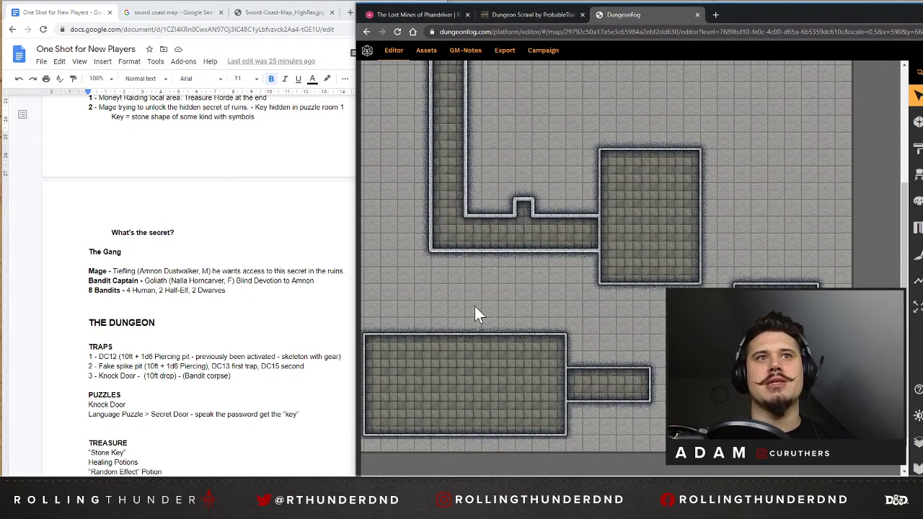
scroll(605, 266, left, 1)
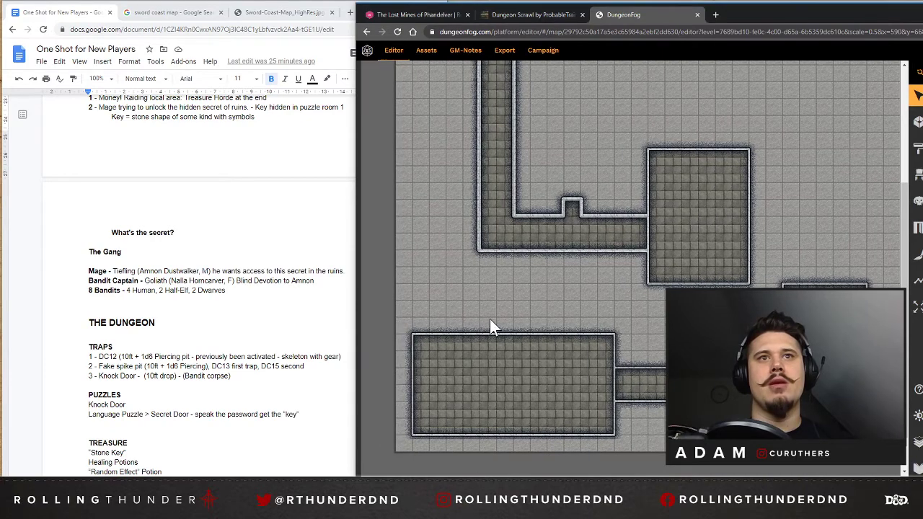
click(494, 342)
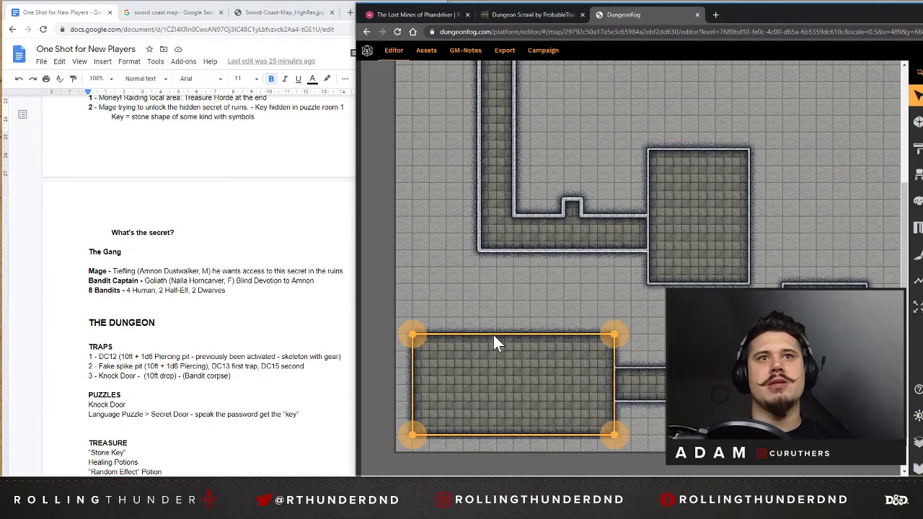
click(917, 121)
scroll(657, 197, right, 1)
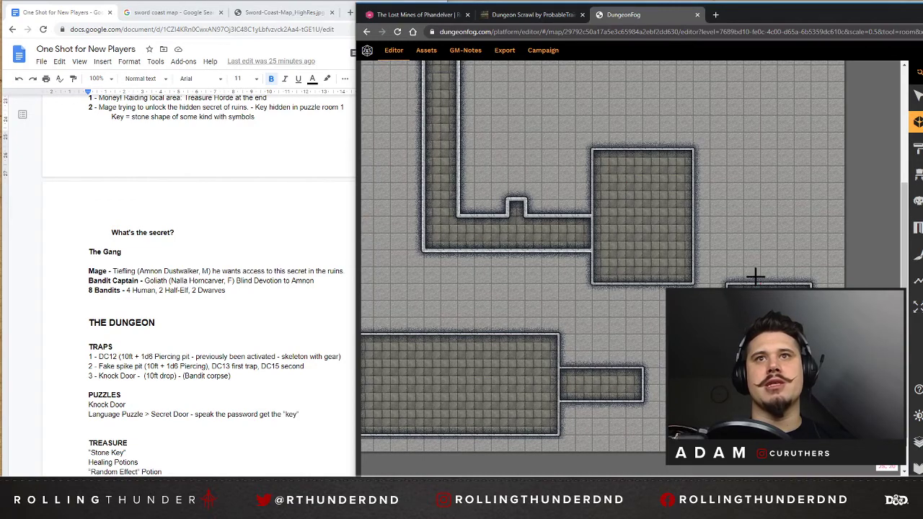
scroll(752, 274, up, 2)
scroll(750, 271, down, 2)
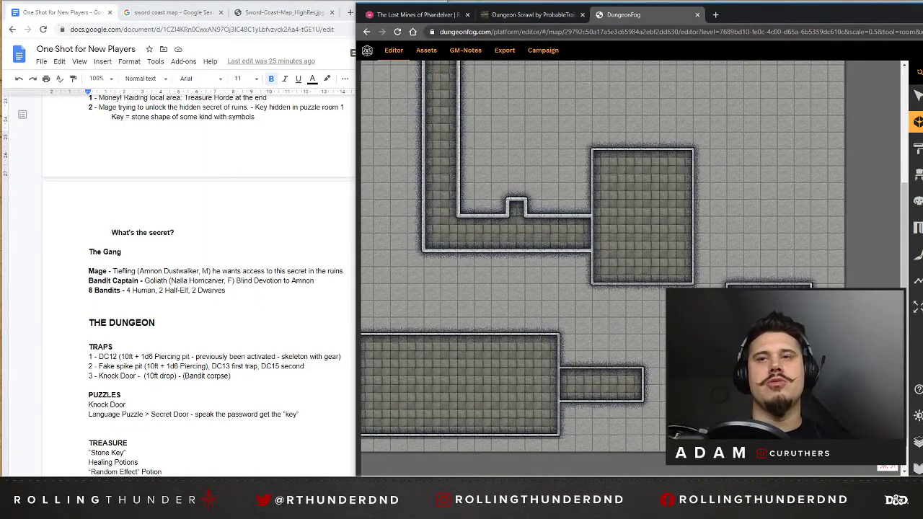
scroll(652, 287, up, 1)
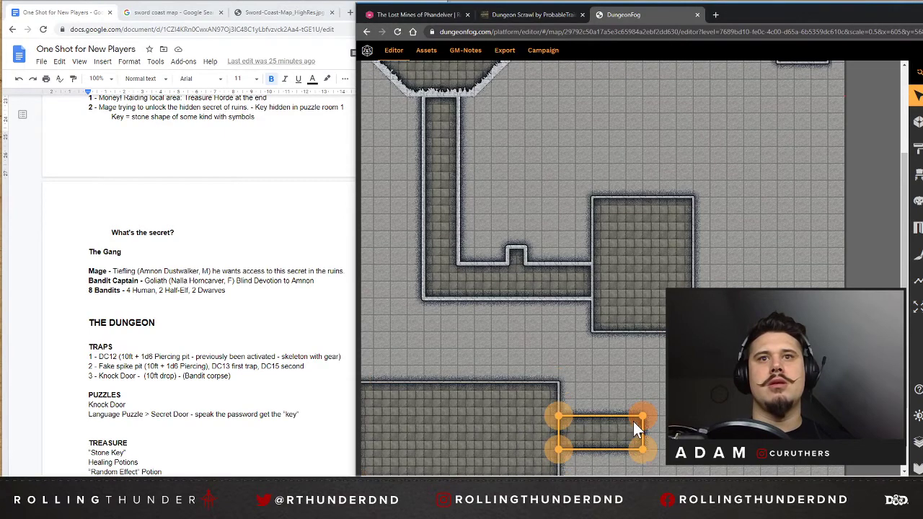
scroll(686, 217, up, 2)
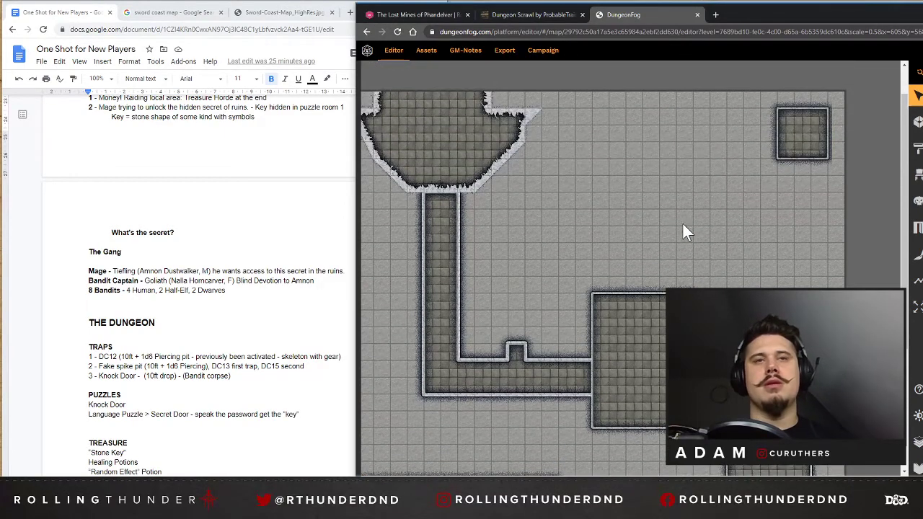
Move the separate lower-right room one square closer to the map's right edge.
scroll(661, 311, down, 1)
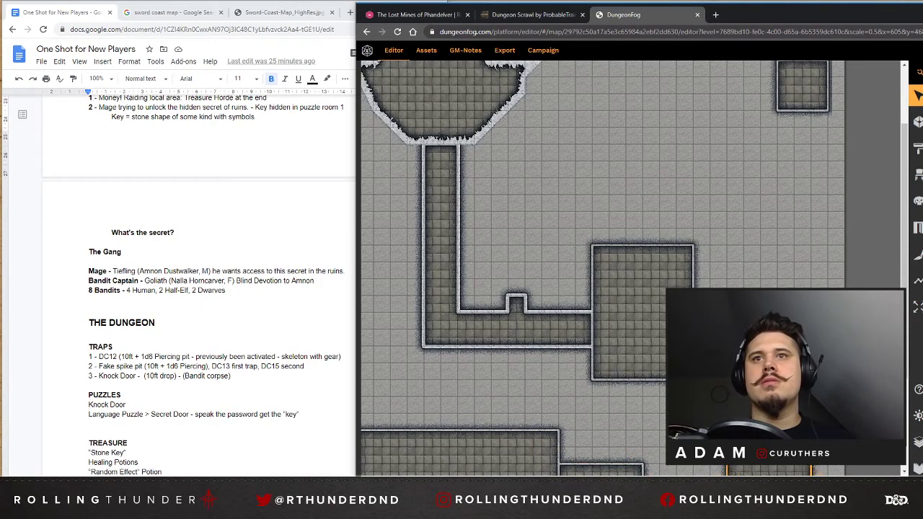
scroll(631, 268, down, 2)
scroll(631, 269, up, 2)
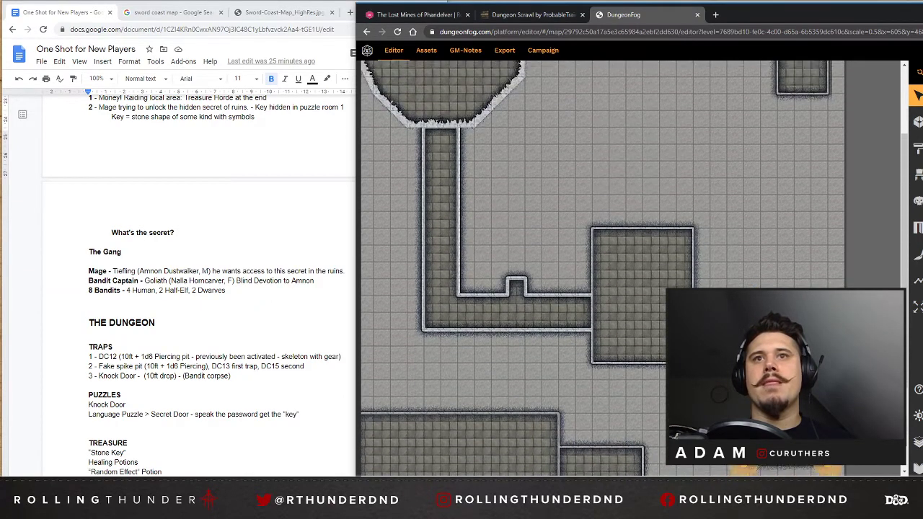
scroll(630, 268, down, 2)
Draw a vertical corridor 2 squares wide and 8 long up from the central room's top wall, one square in from its left wall.
click(916, 122)
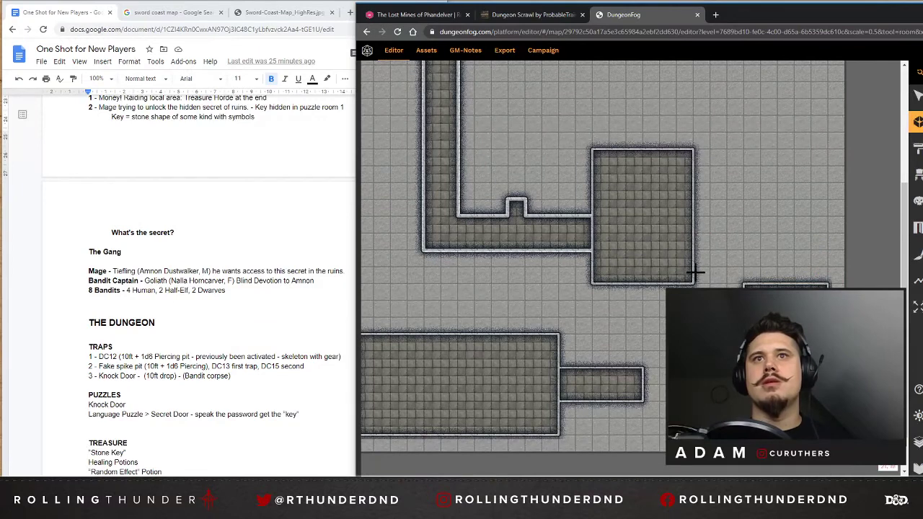
scroll(767, 281, up, 4)
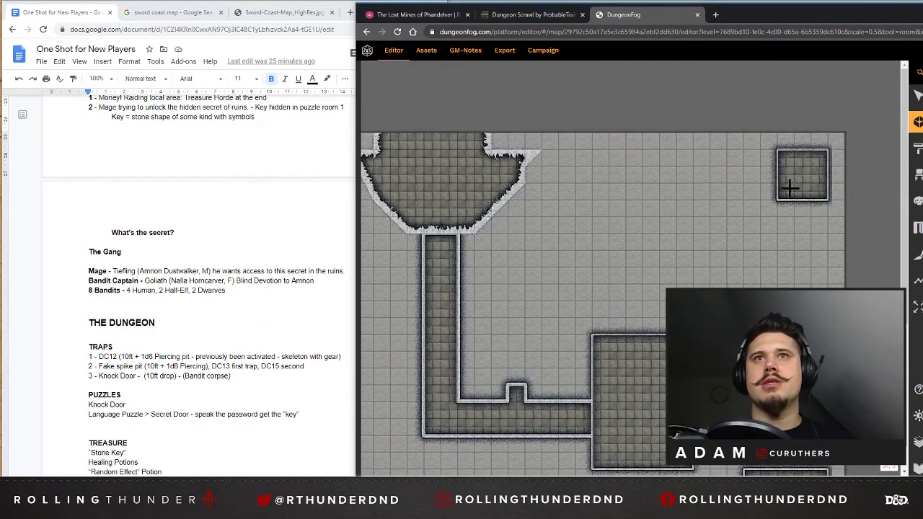
click(609, 333)
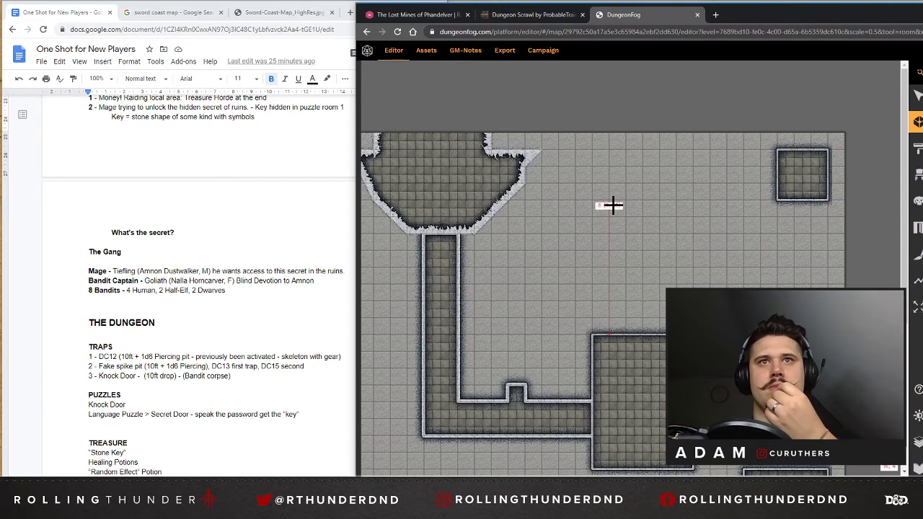
click(611, 204)
click(643, 204)
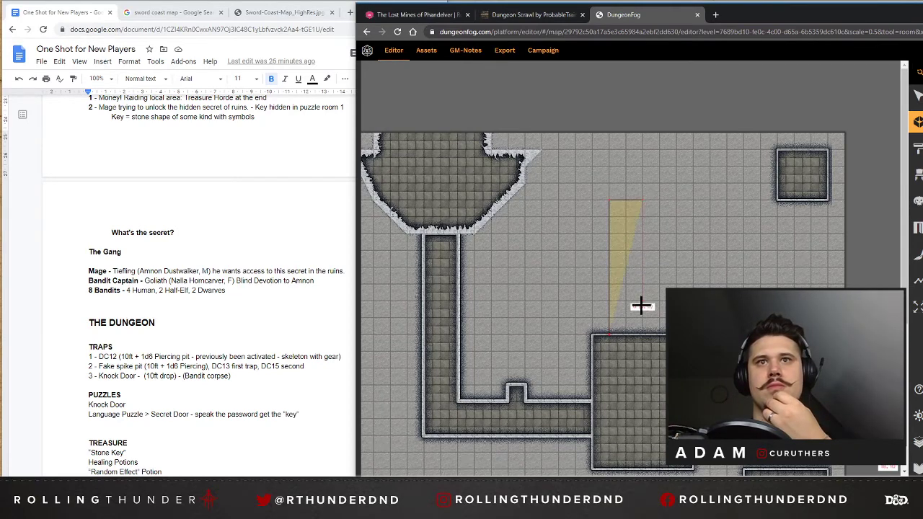
click(643, 334)
click(609, 334)
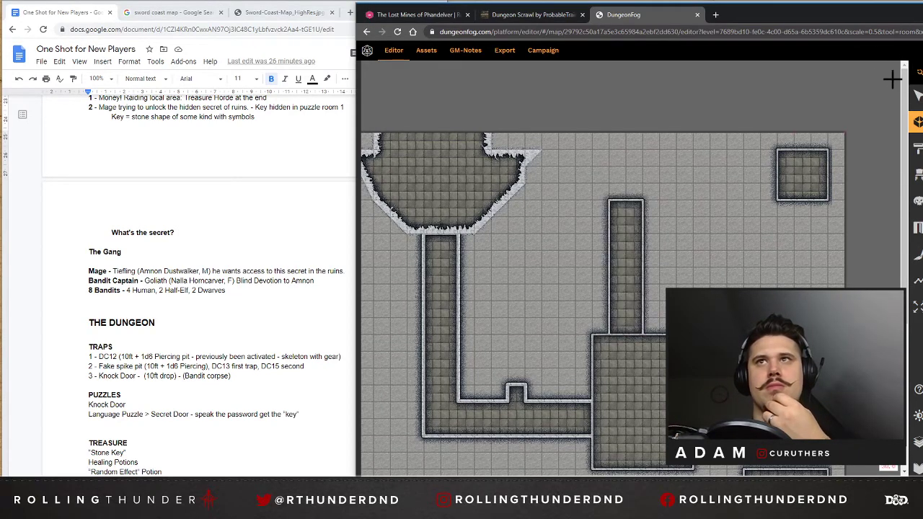
Shift the new vertical corridor one square left to align it with the central room's left wall.
scroll(687, 104, down, 1)
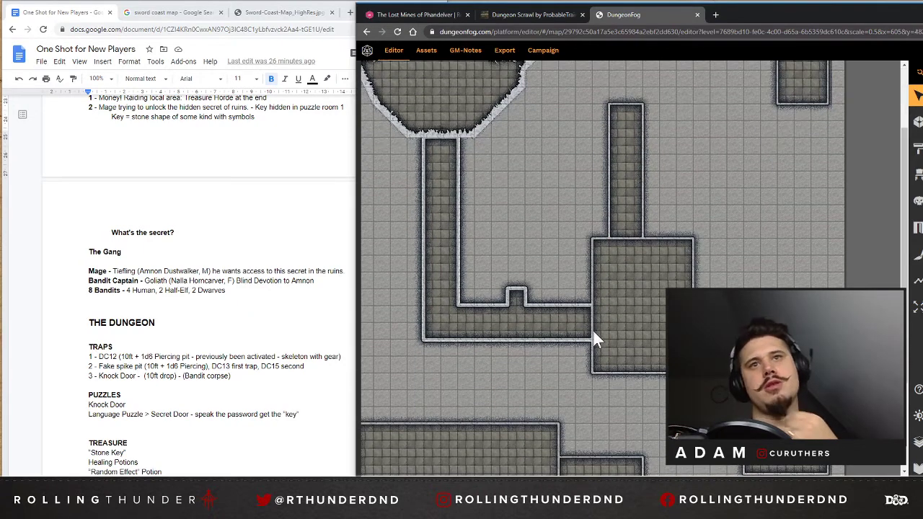
click(625, 211)
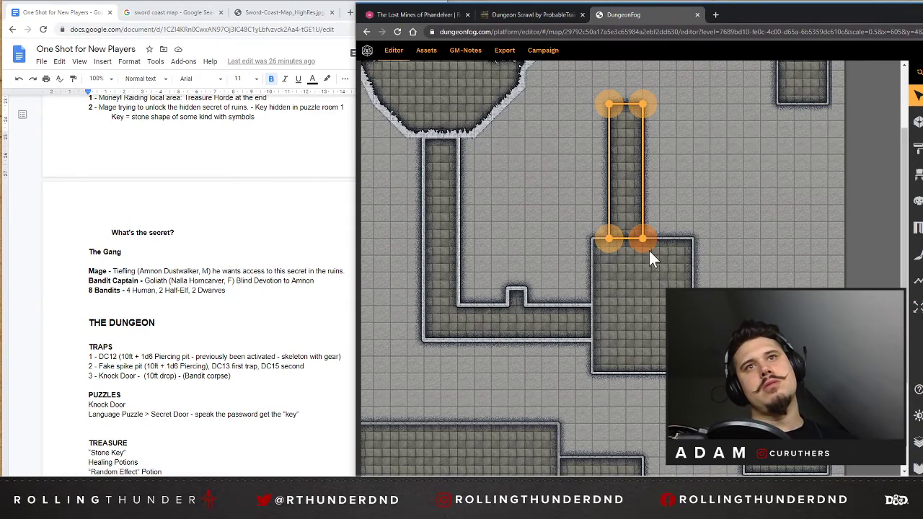
drag(649, 252, 639, 244)
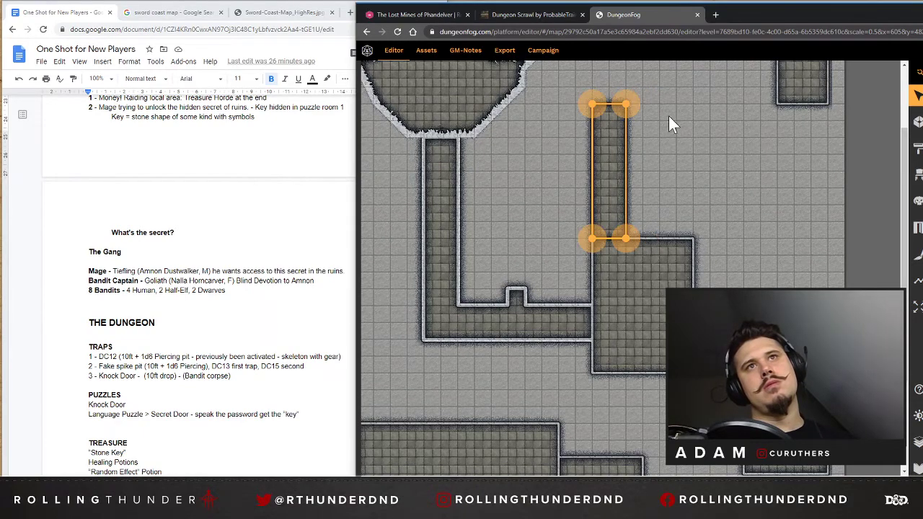
Move the lower-right room to the upper area between the vertical corridor and the 3 by 3 room, 2 squares below the map's top edge.
scroll(669, 123, up, 3)
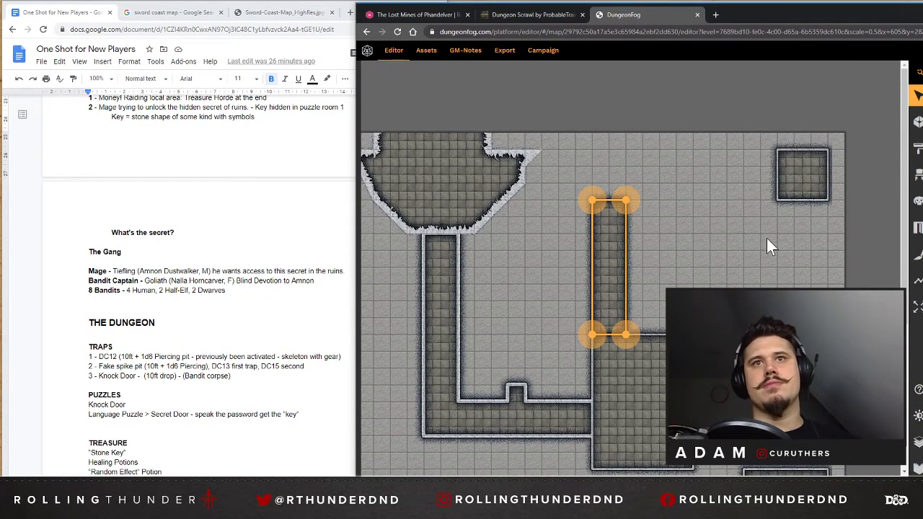
scroll(766, 237, down, 1)
click(784, 445)
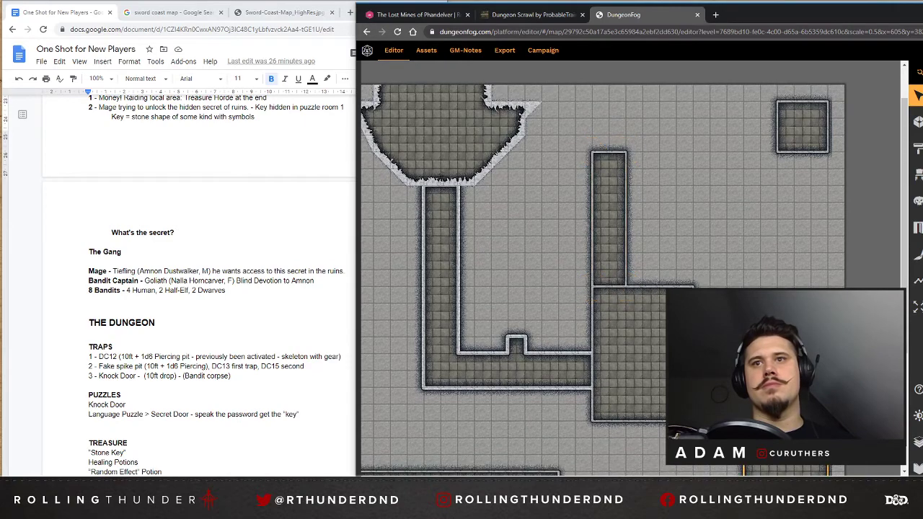
drag(822, 451, 750, 126)
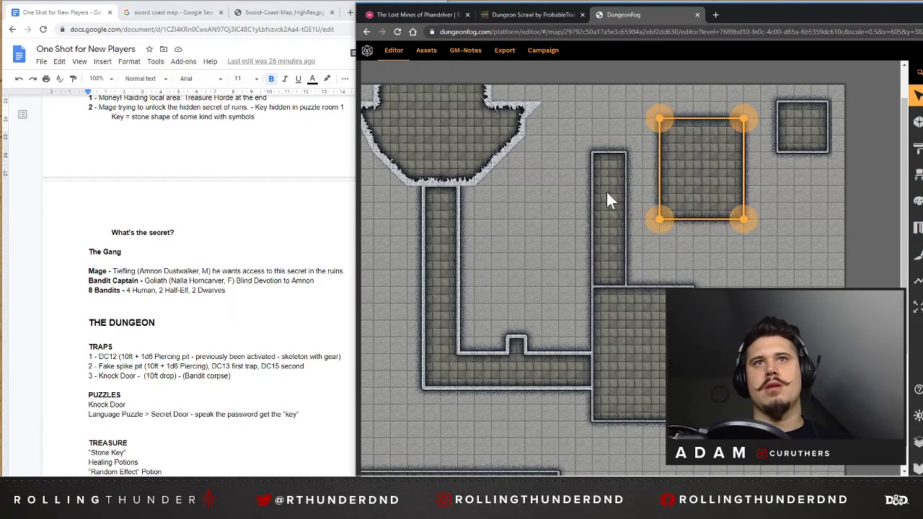
click(619, 158)
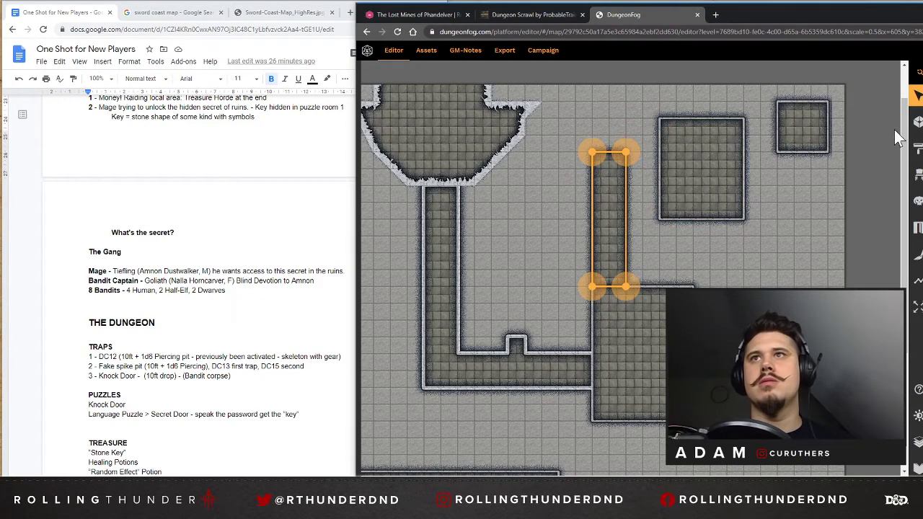
click(626, 183)
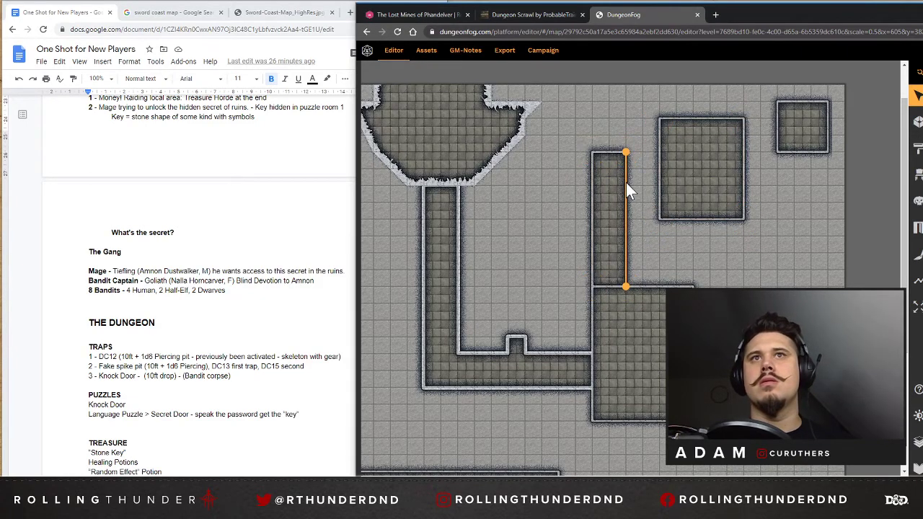
click(826, 142)
scroll(822, 137, down, 3)
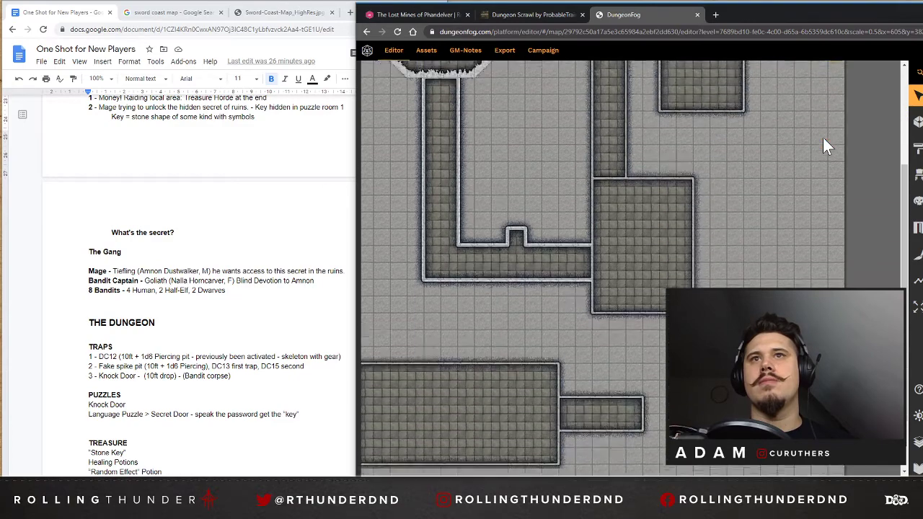
Move the small 3 by 3 room down beside the central room, keeping it one square from the map's right edge.
scroll(822, 137, up, 2)
scroll(634, 268, right, 1)
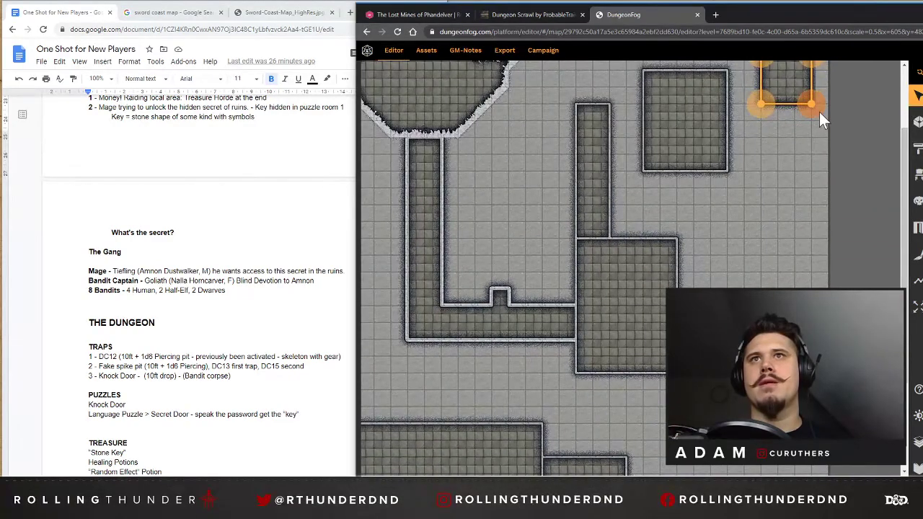
drag(819, 112, 819, 271)
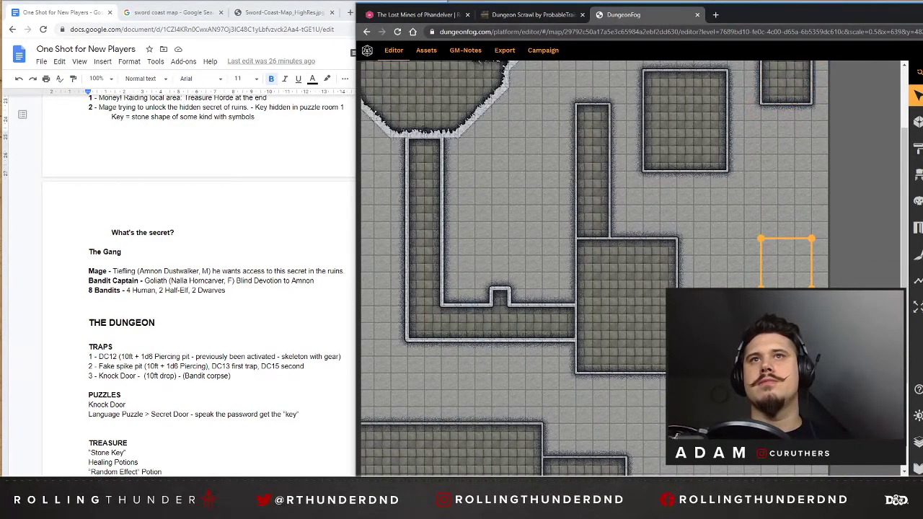
Widen the upper-right room to 7 by 6 squares by extending its right wall two squares outward.
click(724, 153)
mouse_move(731, 172)
mouse_down()
mouse_move(813, 176)
mouse_move(702, 176)
mouse_move(729, 177)
mouse_up()
click(871, 154)
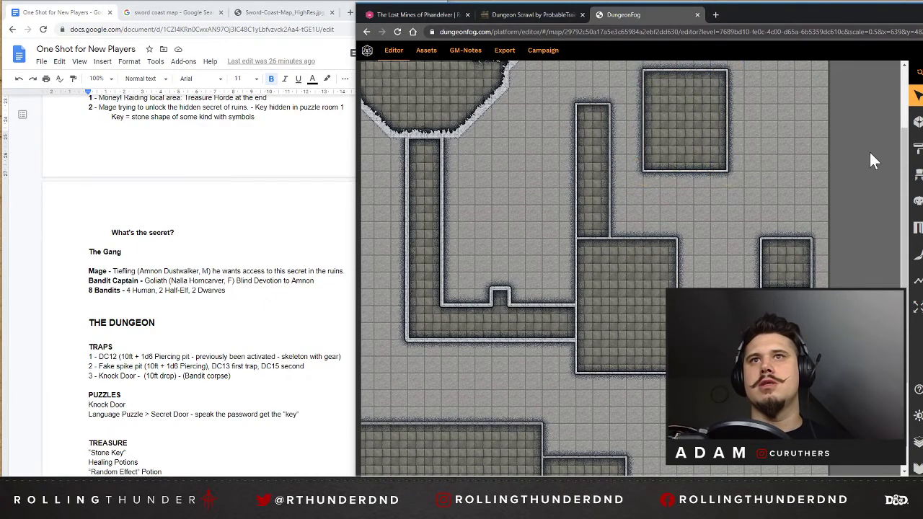
scroll(869, 152, up, 1)
click(697, 183)
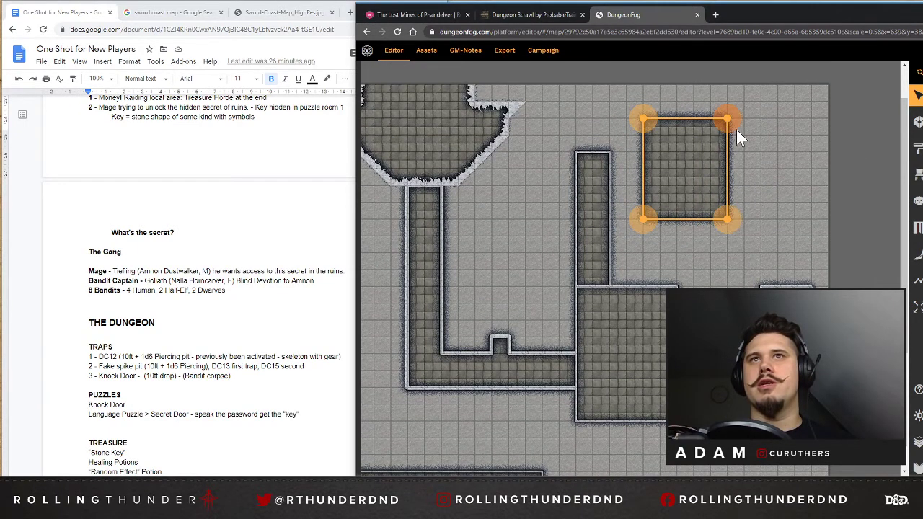
drag(736, 129, 761, 118)
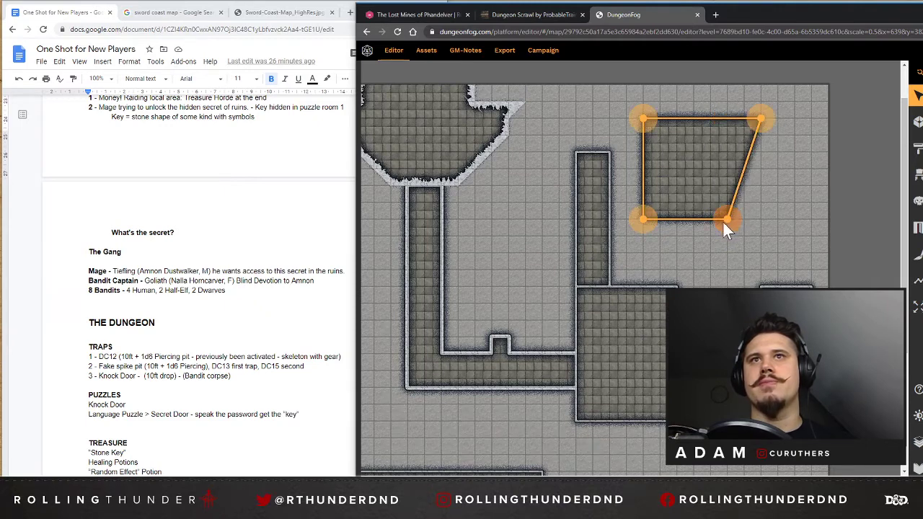
drag(724, 222, 762, 218)
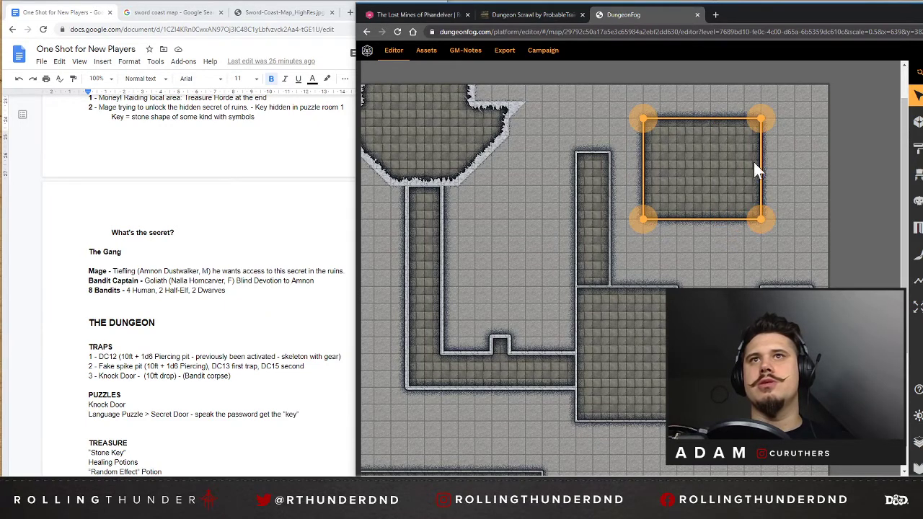
Draw an irregular extension, about 6 by 7 squares, wrapping around the lower-right corner of the upper-right room.
click(918, 121)
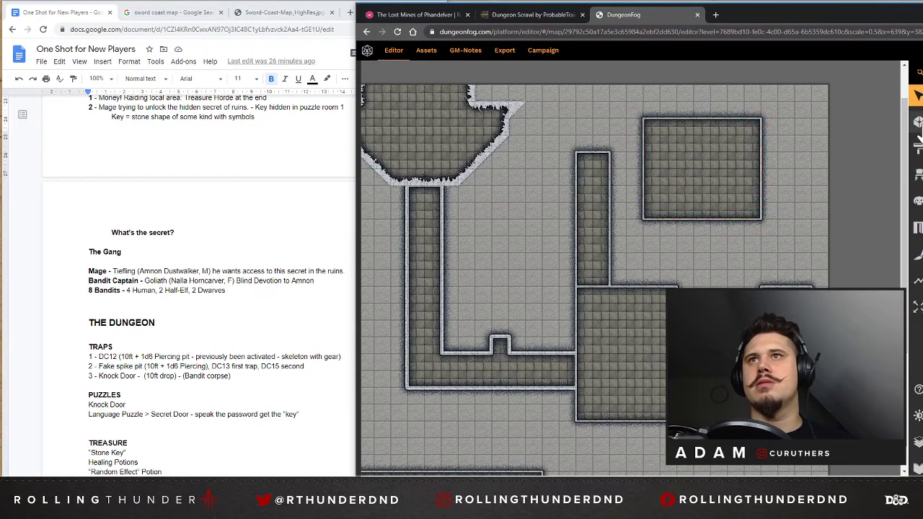
click(792, 152)
click(809, 173)
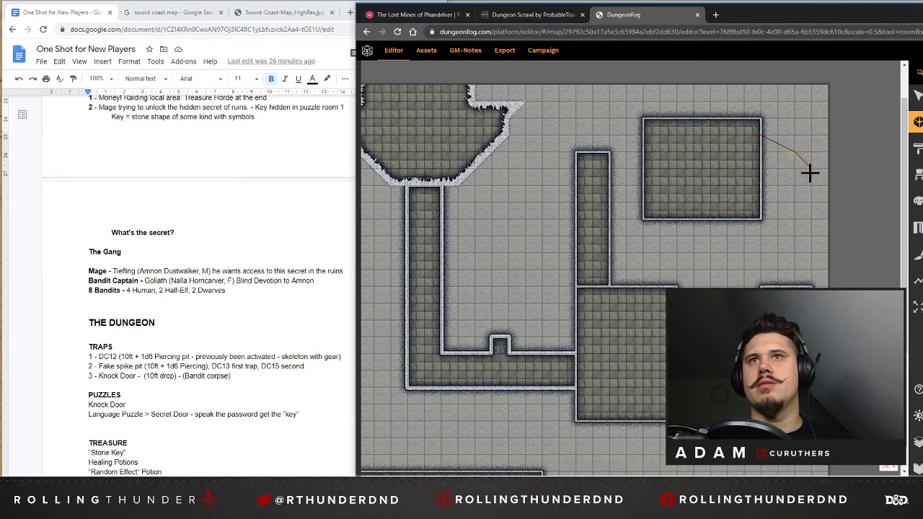
click(811, 203)
click(794, 219)
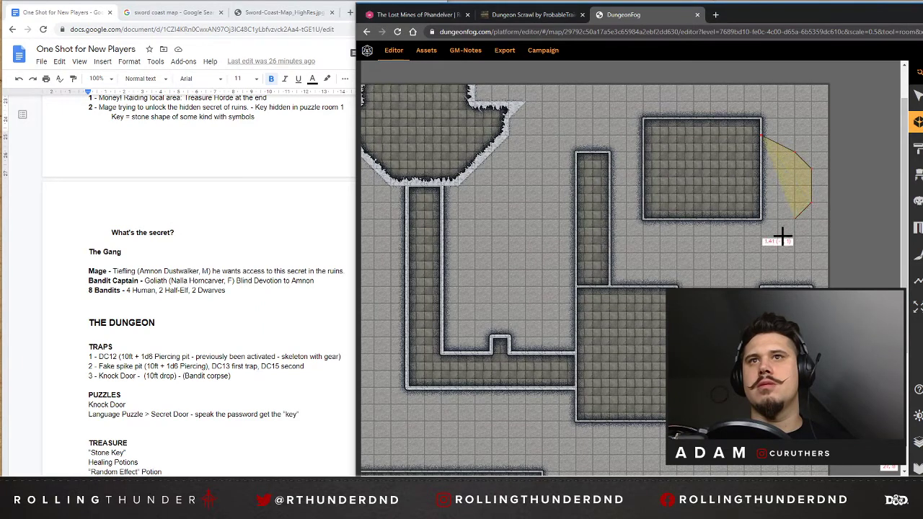
click(778, 253)
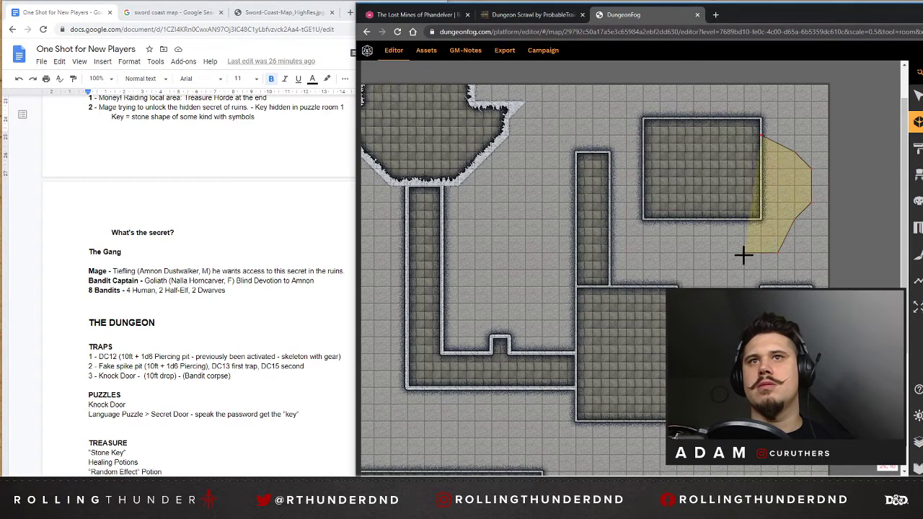
click(730, 251)
click(711, 236)
click(711, 220)
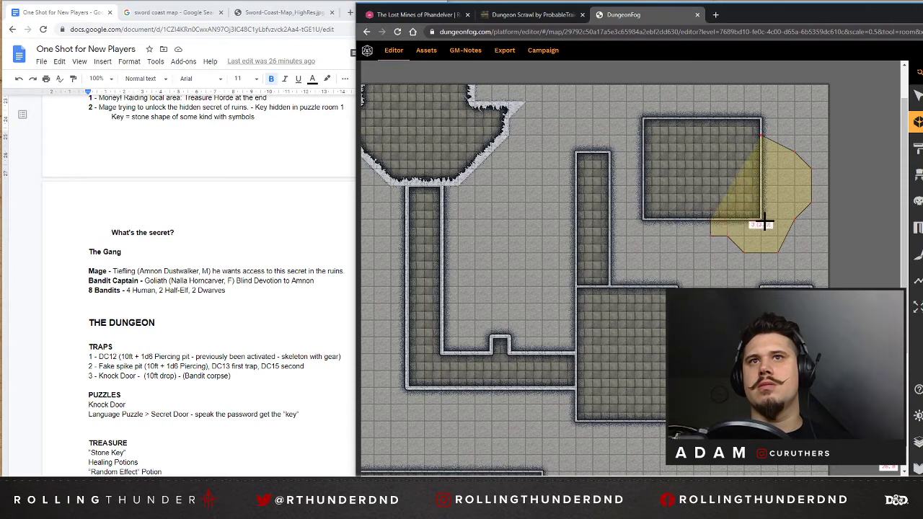
click(761, 136)
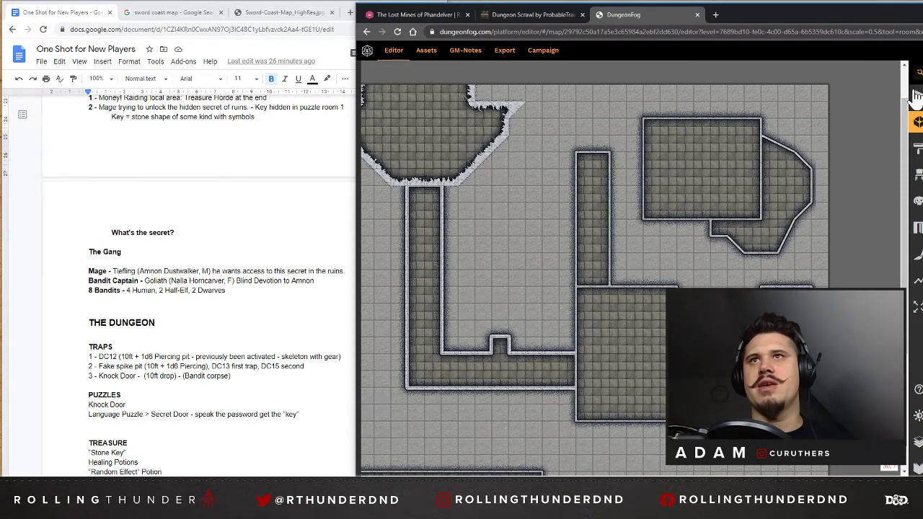
Give the irregular extension jagged walls and shift the small 3 by 3 room one square down.
click(775, 180)
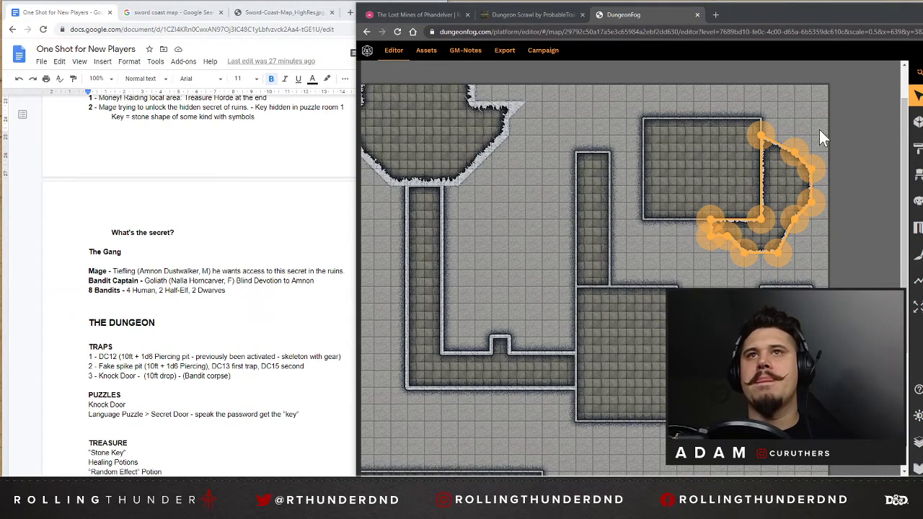
click(858, 222)
click(785, 309)
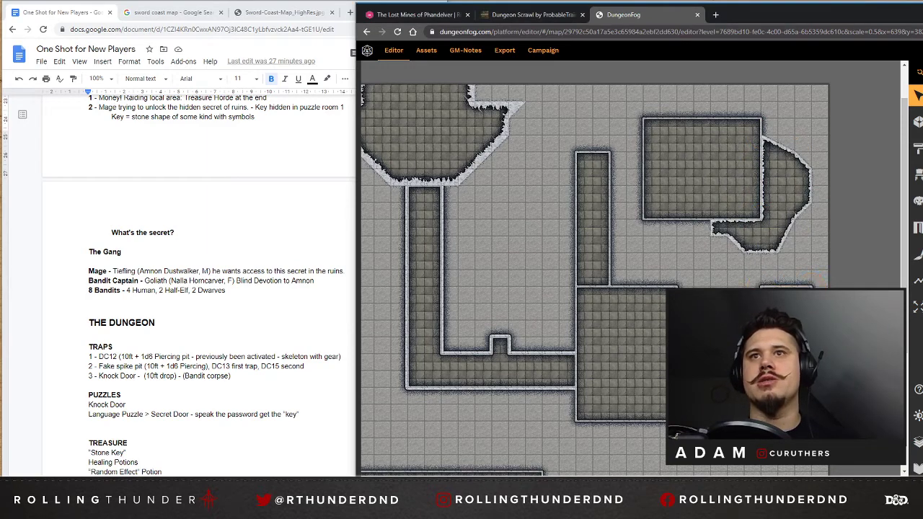
Remove the jagged walls from the extension's two edges shared with the rectangular upper-right room.
click(763, 231)
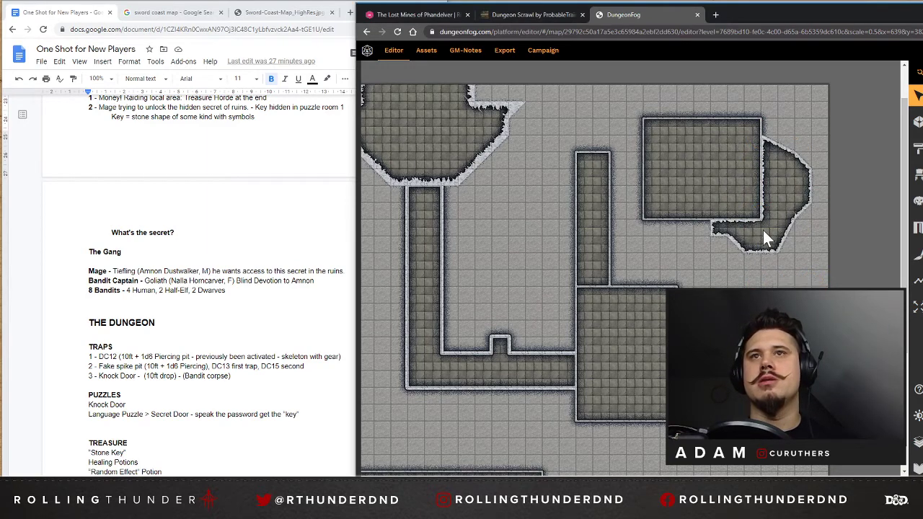
click(760, 170)
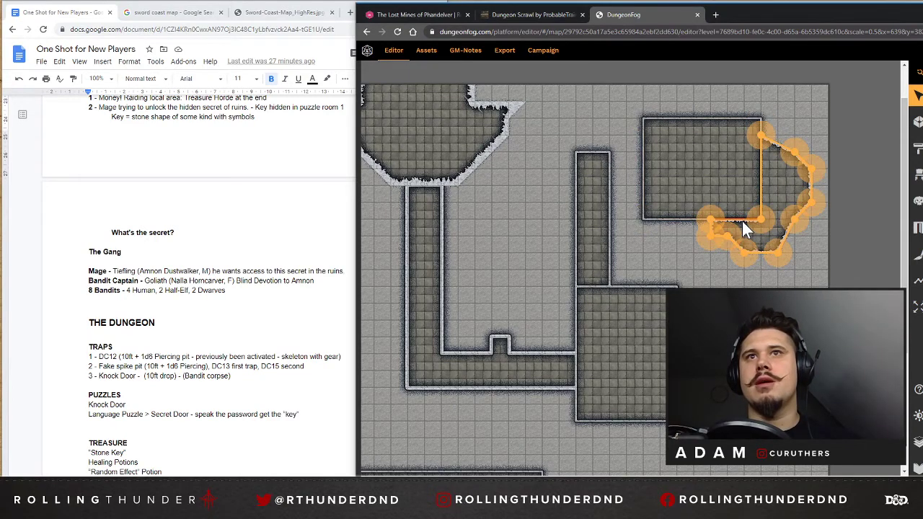
click(743, 220)
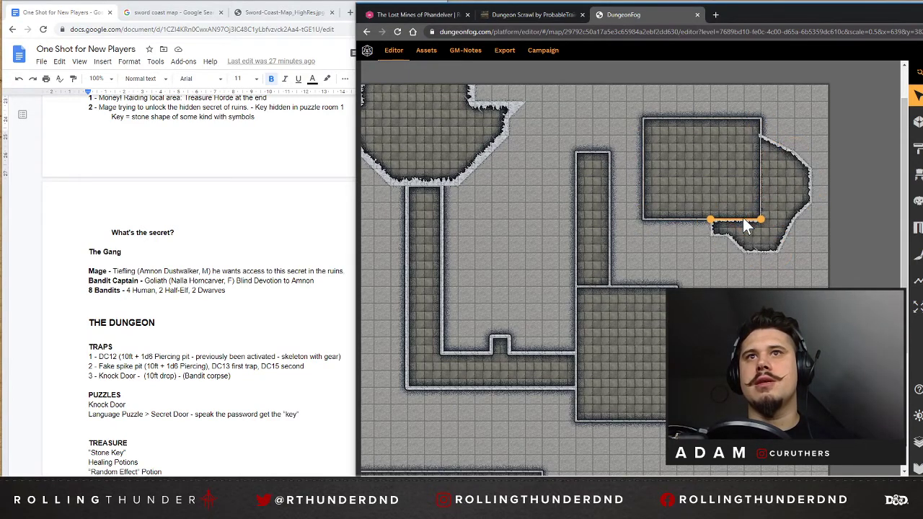
Split the rectangular room's bottom and right walls by adding a point where each meets the extension's outline.
click(696, 154)
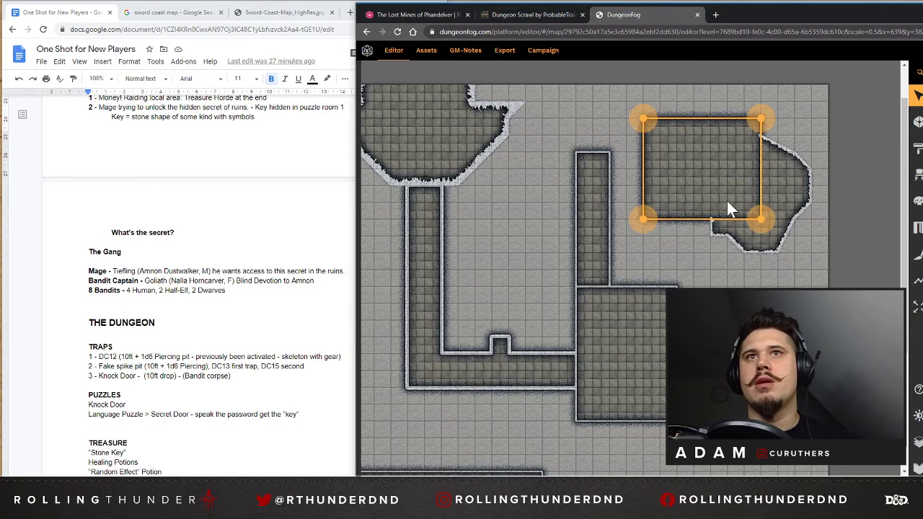
click(683, 219)
click(922, 180)
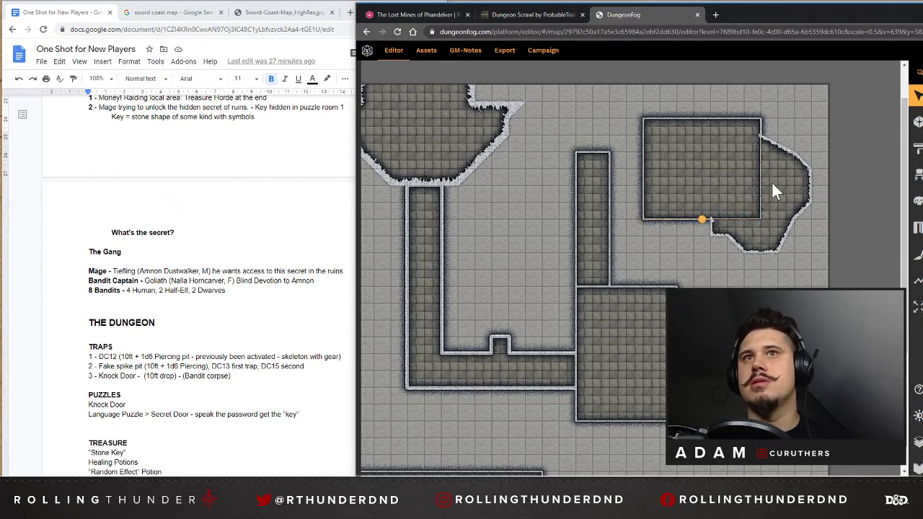
click(713, 218)
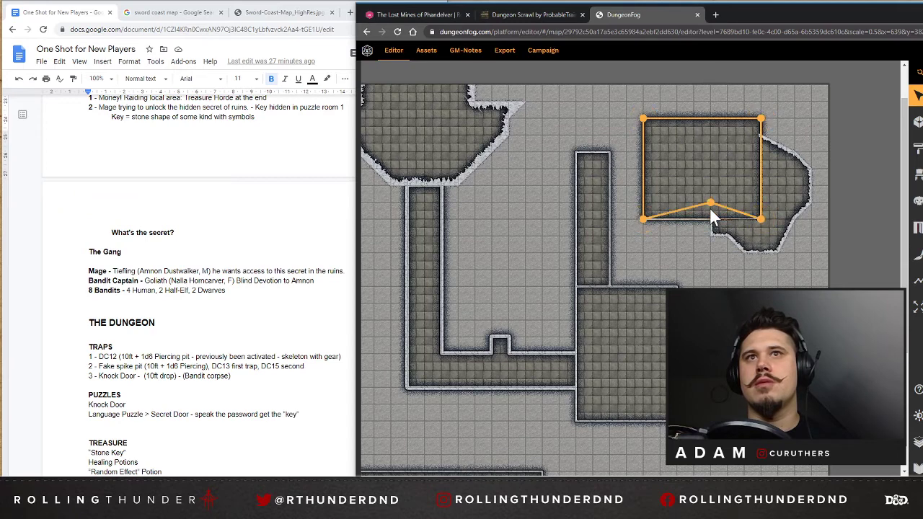
click(762, 160)
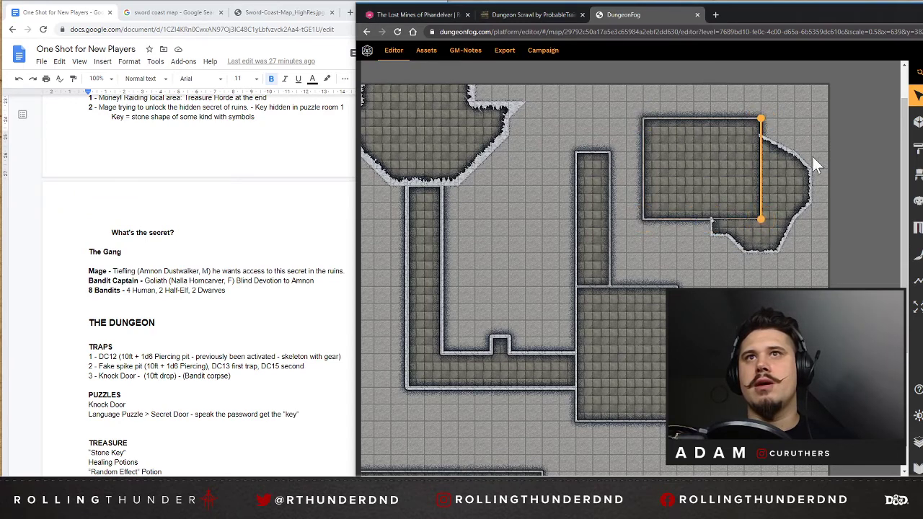
click(922, 173)
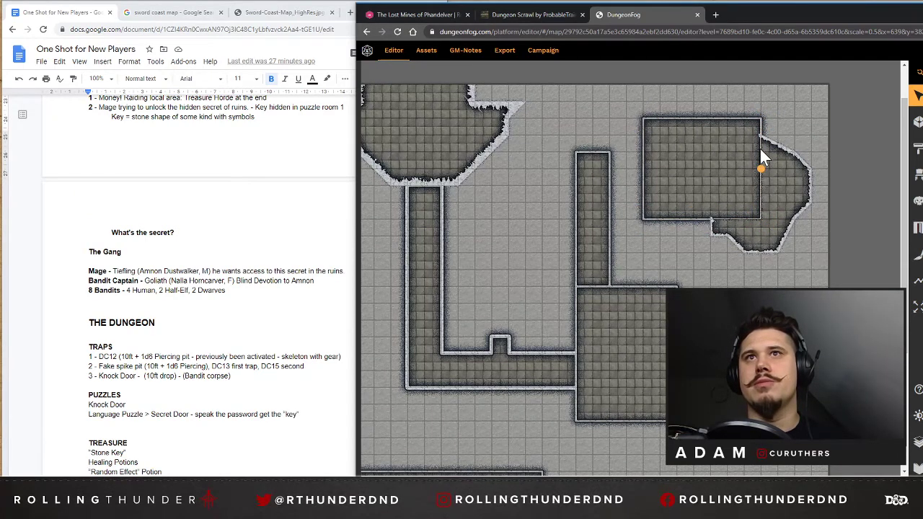
drag(760, 166, 762, 137)
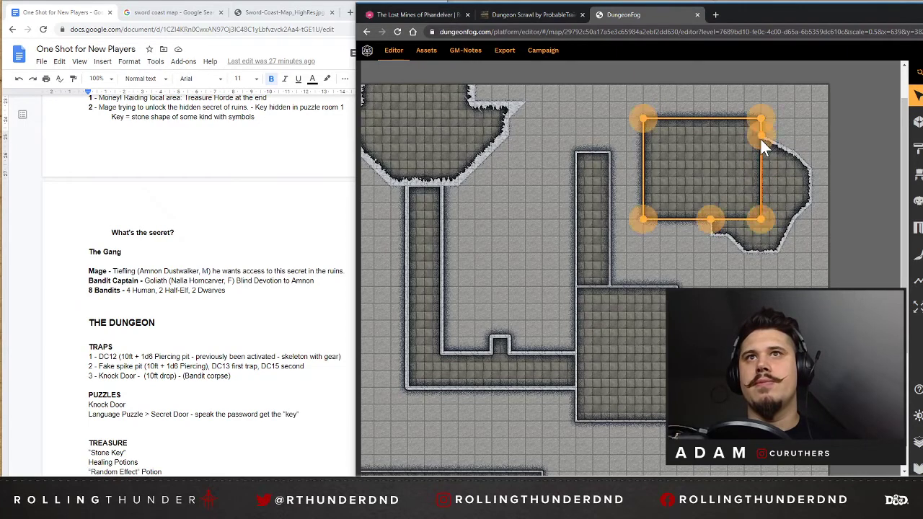
Remove the rectangular room's right and bottom wall segments shared with the extension to open the two areas together.
click(761, 201)
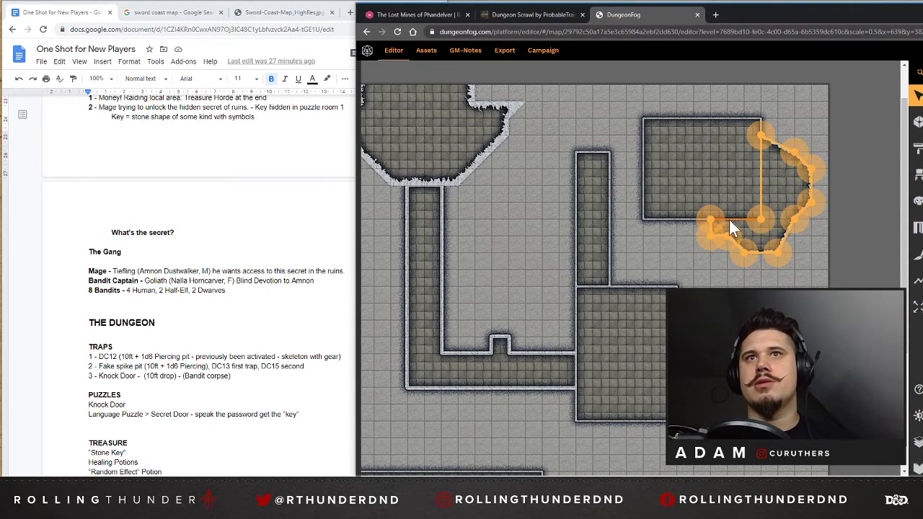
key(Delete)
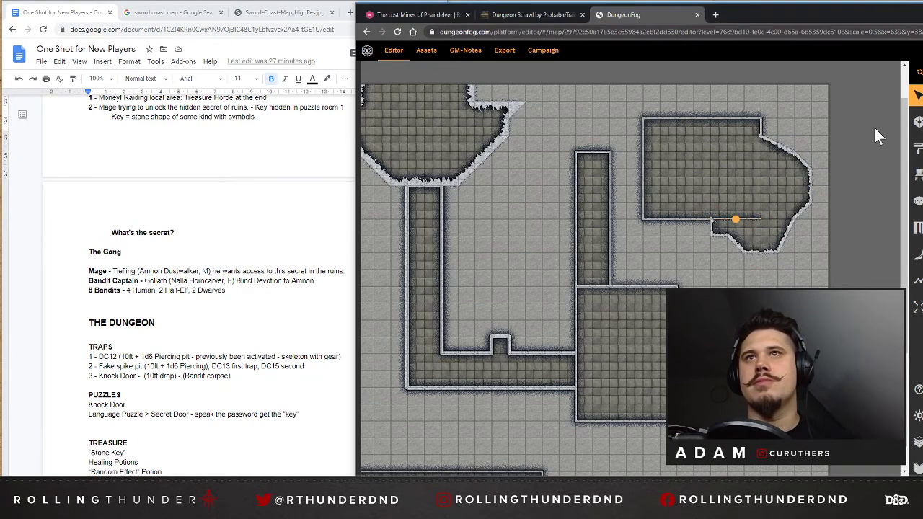
click(680, 220)
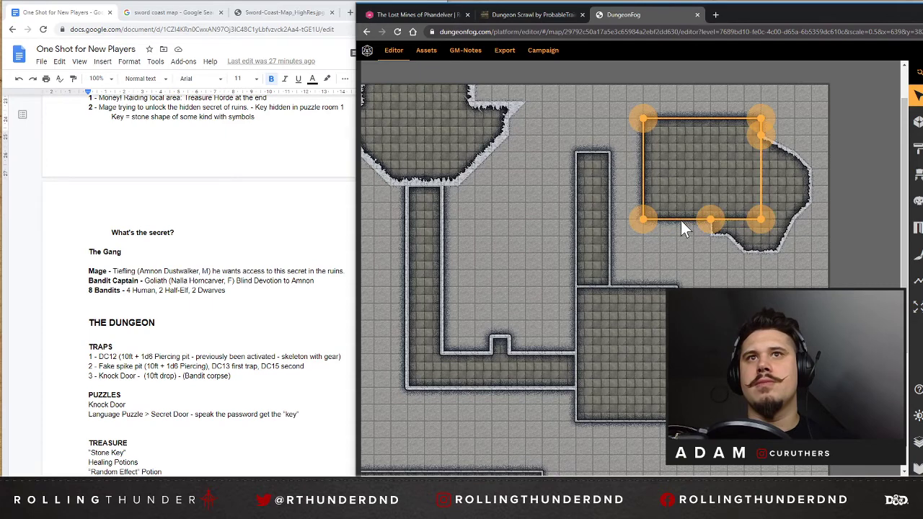
click(681, 220)
click(700, 187)
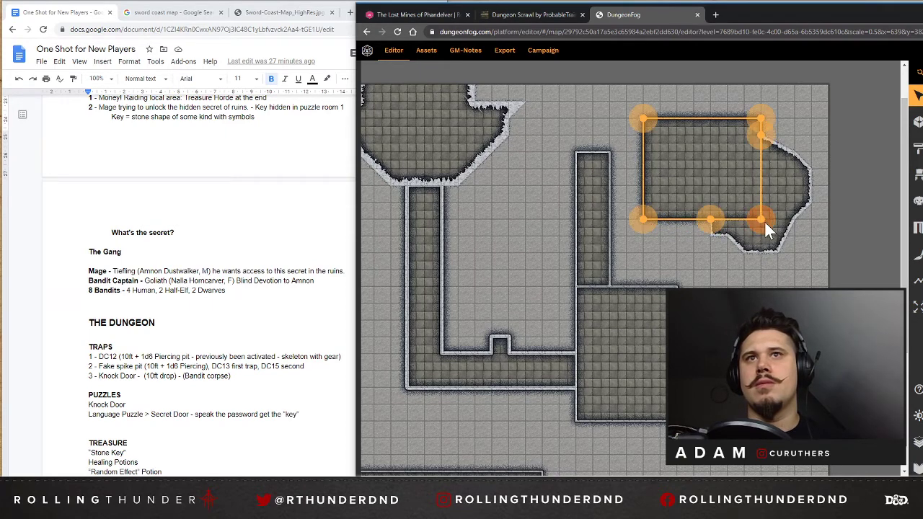
click(740, 218)
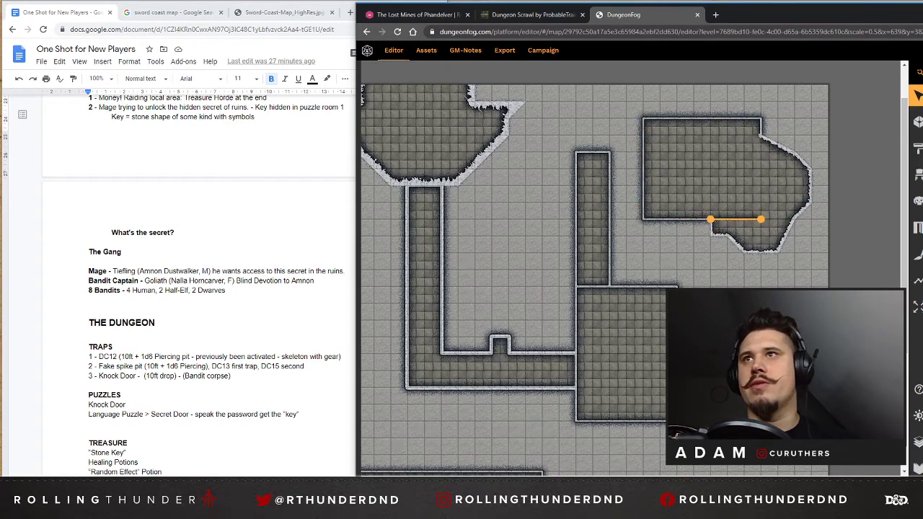
key(Delete)
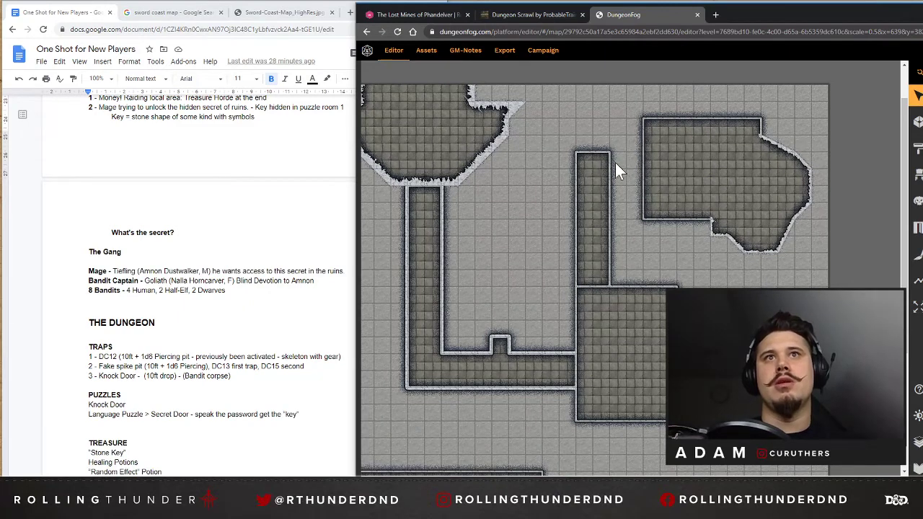
Draw a vertical corridor 2 squares wide and 8 long from the upper-right room's bottom wall down along the central room's right wall.
click(596, 166)
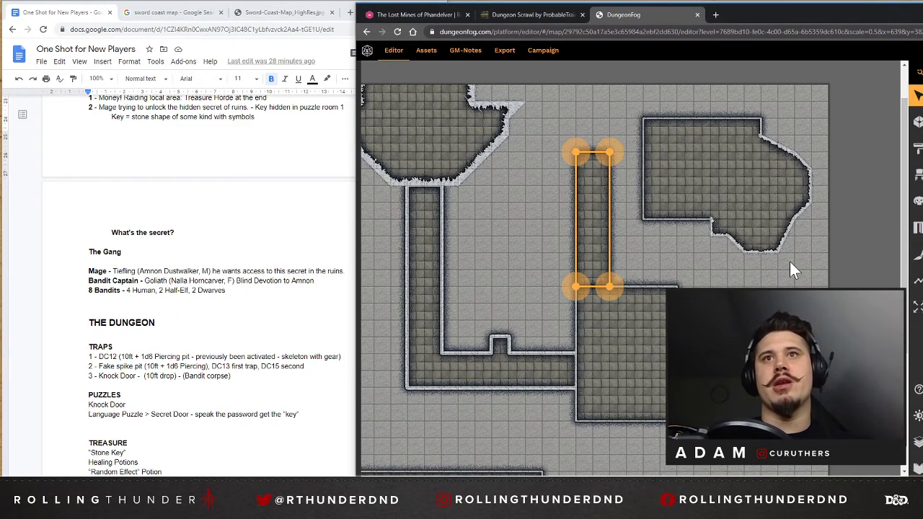
scroll(789, 261, down, 1)
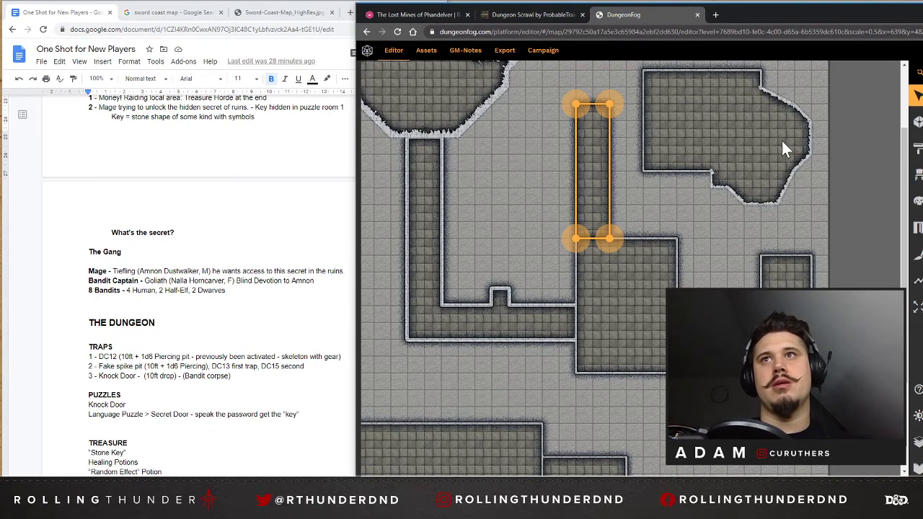
scroll(714, 202, up, 1)
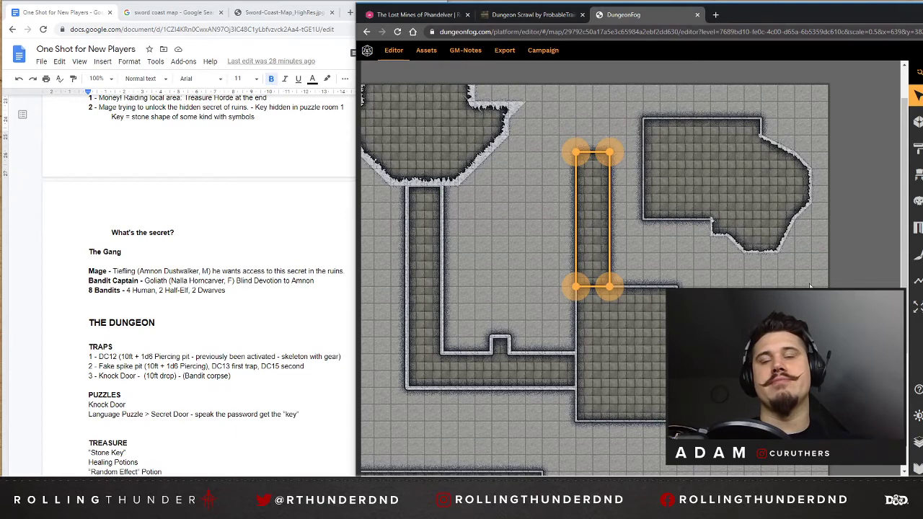
click(917, 121)
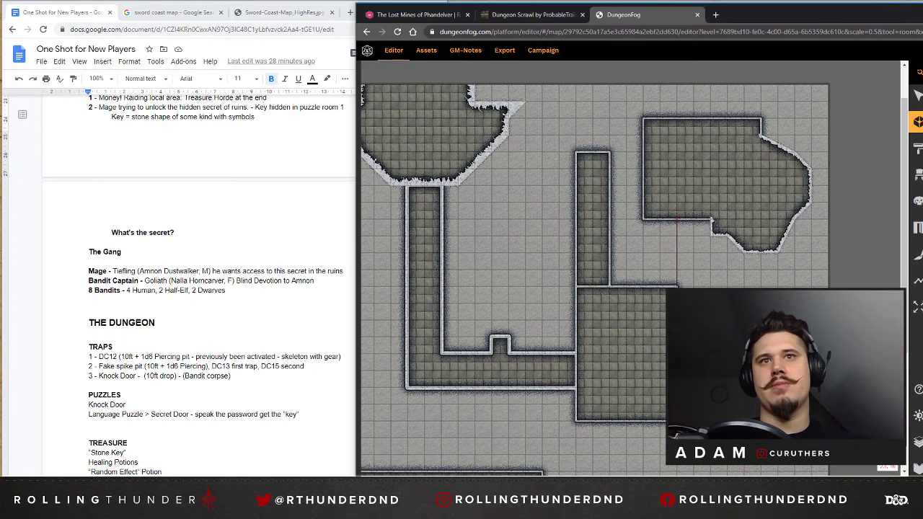
click(711, 354)
click(711, 219)
click(677, 219)
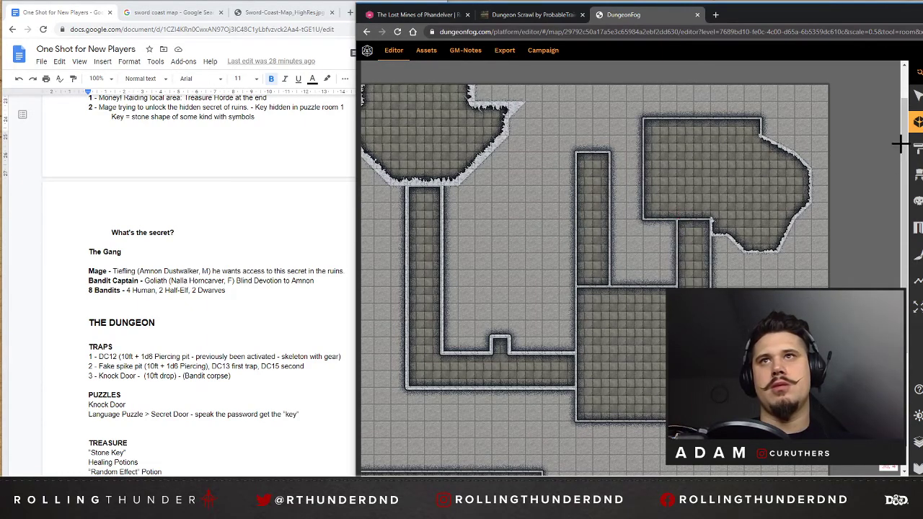
click(917, 96)
scroll(695, 260, down, 2)
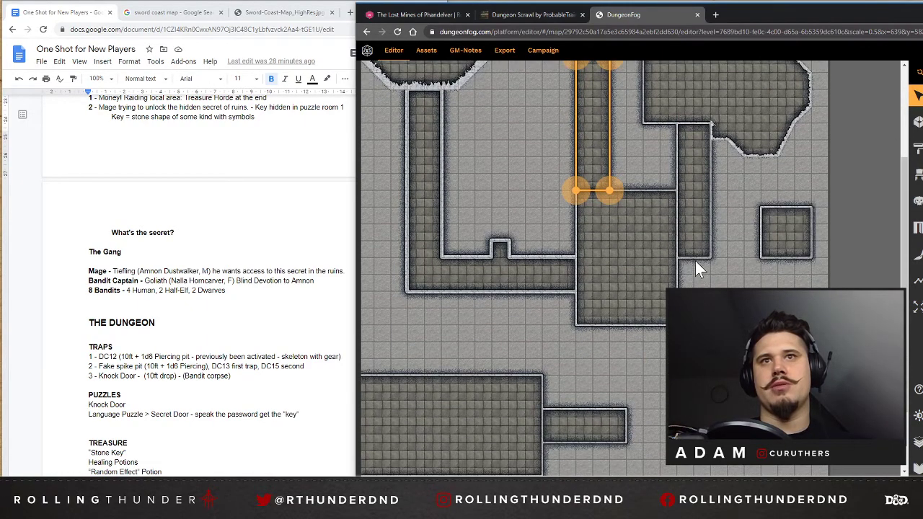
Examine how the two vertical corridors sit between the central room and the upper-right room.
click(698, 247)
scroll(695, 239, down, 1)
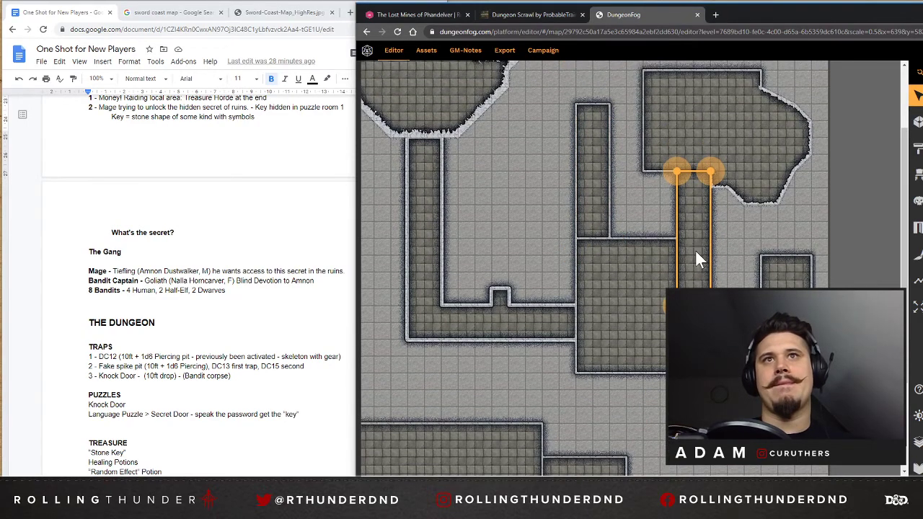
scroll(700, 251, up, 1)
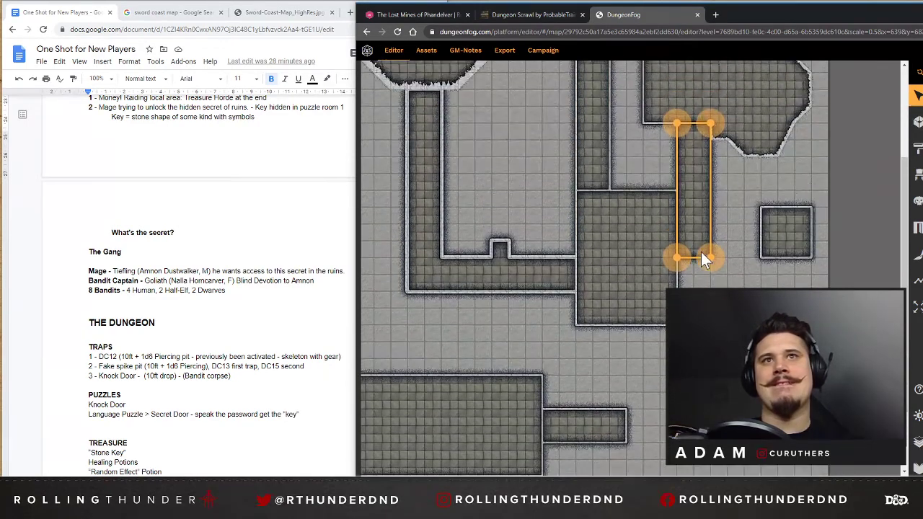
scroll(689, 215, up, 3)
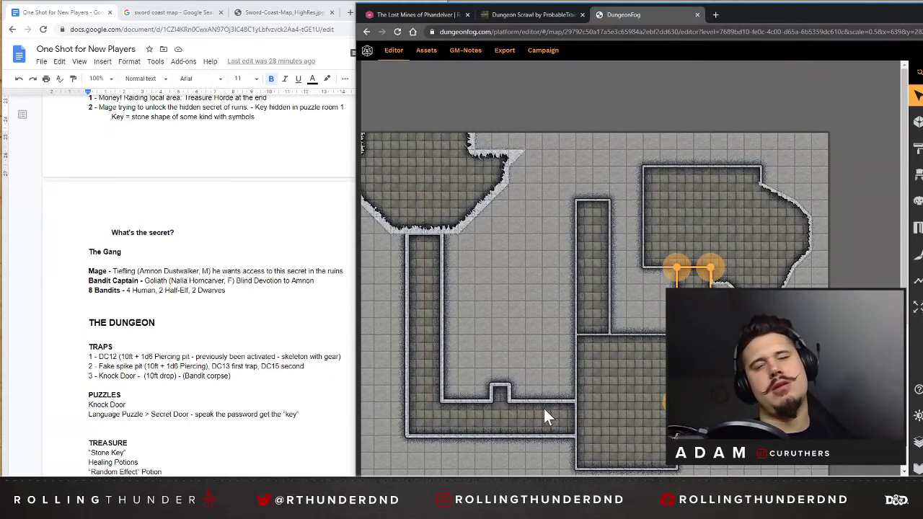
scroll(424, 390, down, 1)
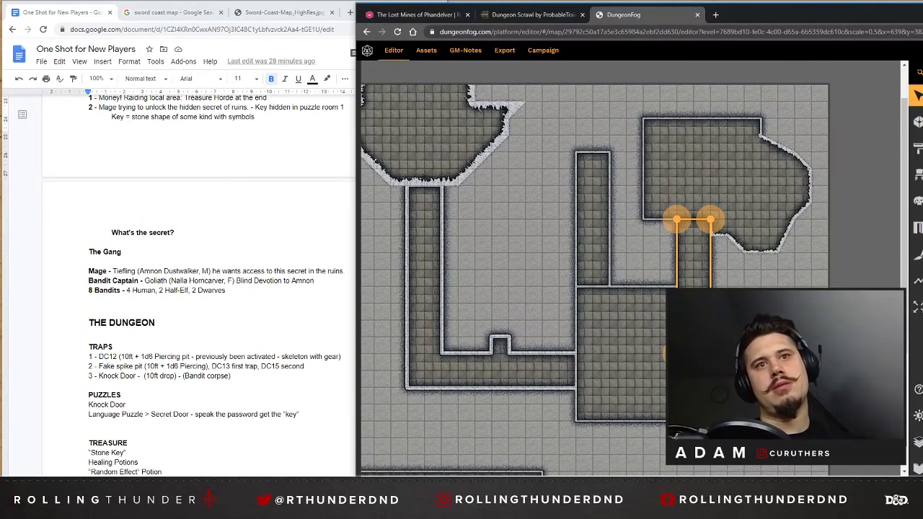
scroll(601, 279, left, 1)
scroll(601, 279, right, 1)
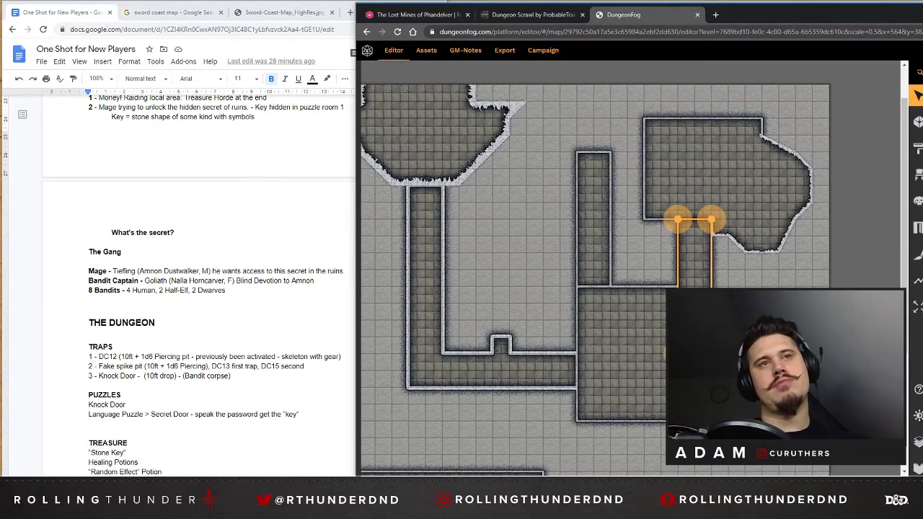
scroll(607, 279, left, 1)
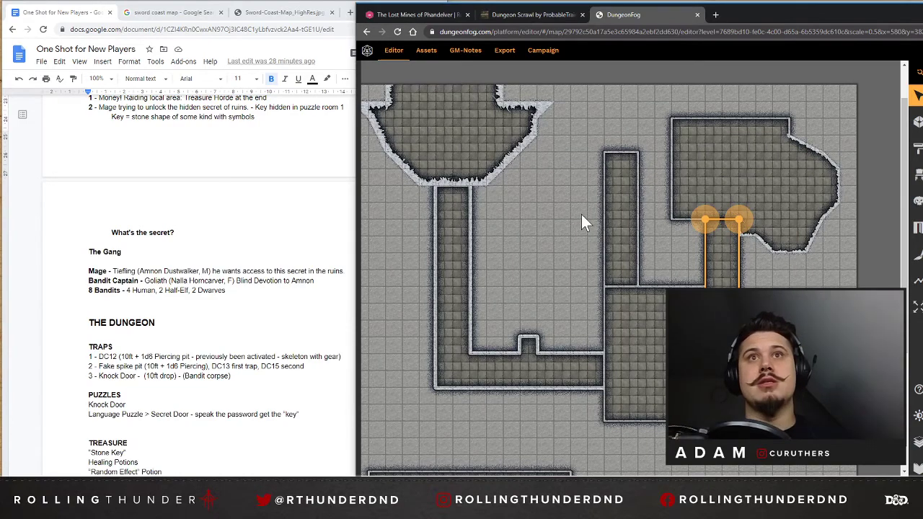
scroll(583, 209, down, 1)
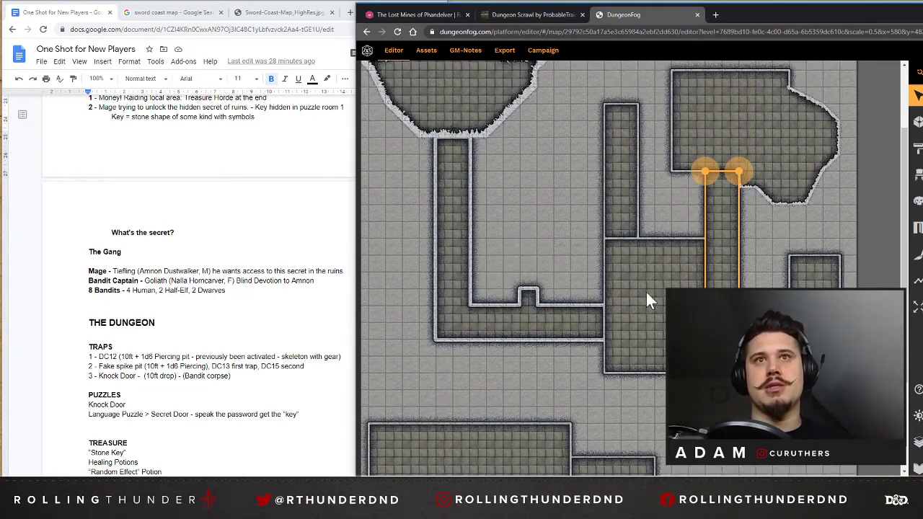
Extend the corridor above the central room upward by 2 squares, level with the upper-right room's top wall.
click(628, 124)
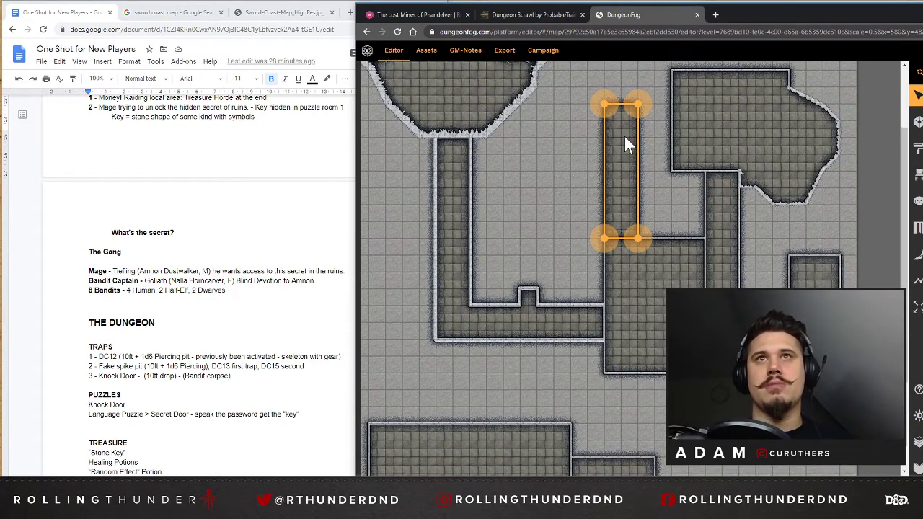
scroll(628, 124, up, 1)
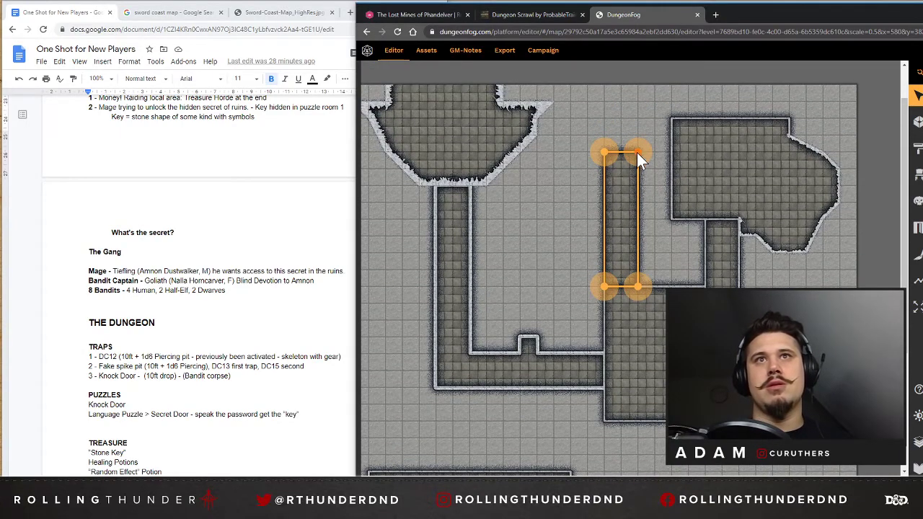
drag(637, 152, 607, 119)
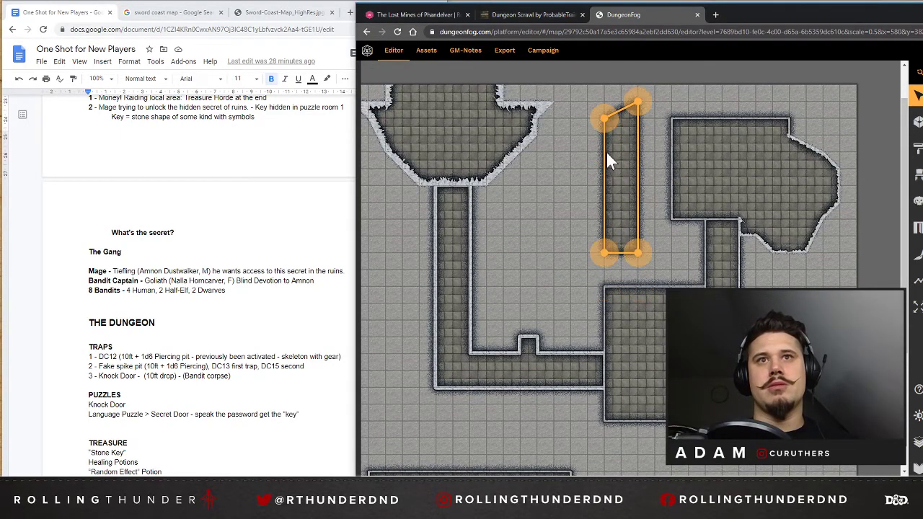
key(ctrl+z)
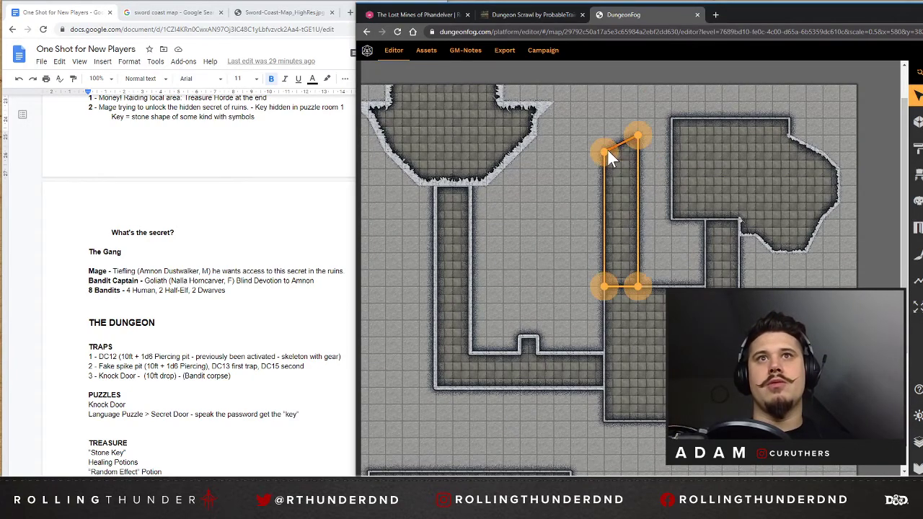
drag(605, 152, 636, 123)
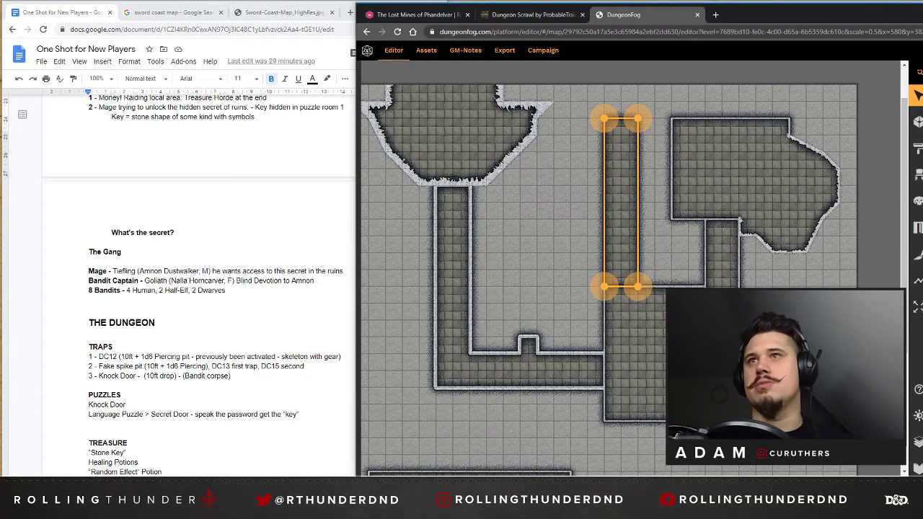
Add a point on that corridor's right wall 2 squares below its top, and stretch its top-right corner to the upper-right room.
click(638, 185)
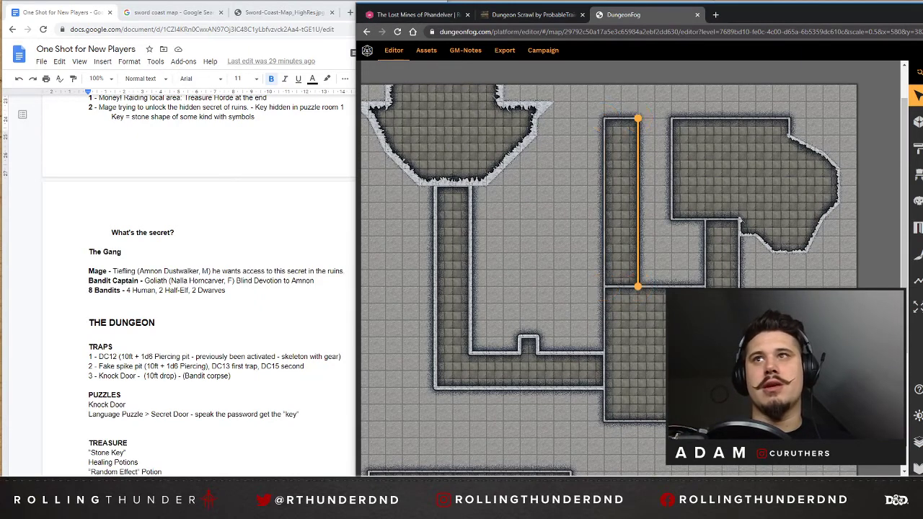
key(Insert)
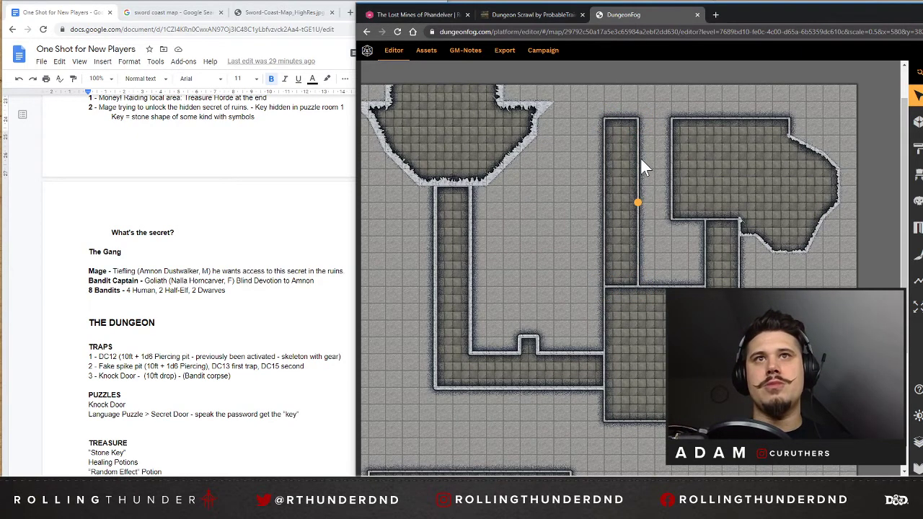
click(640, 177)
drag(637, 201, 638, 153)
drag(645, 118, 673, 119)
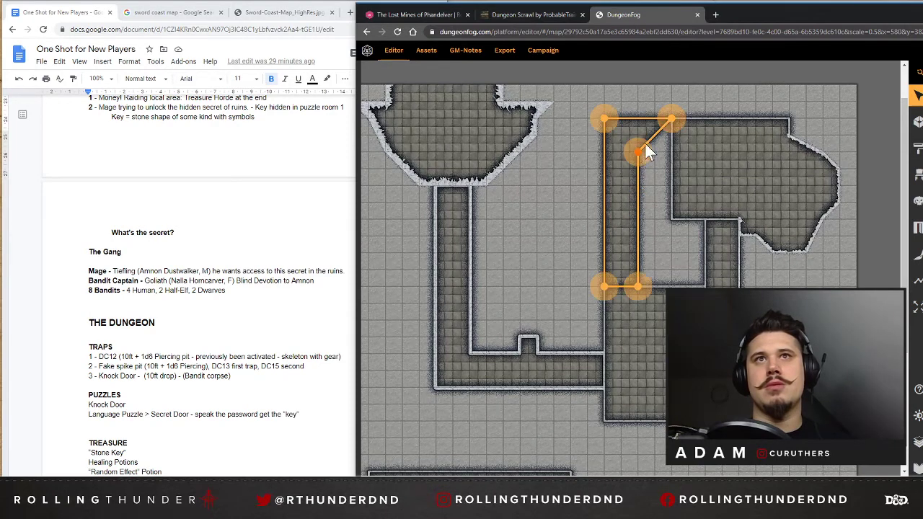
Add a point on the corridor's diagonal wall and square it off against the upper-right room, forming a 2-square-wide bend.
click(654, 134)
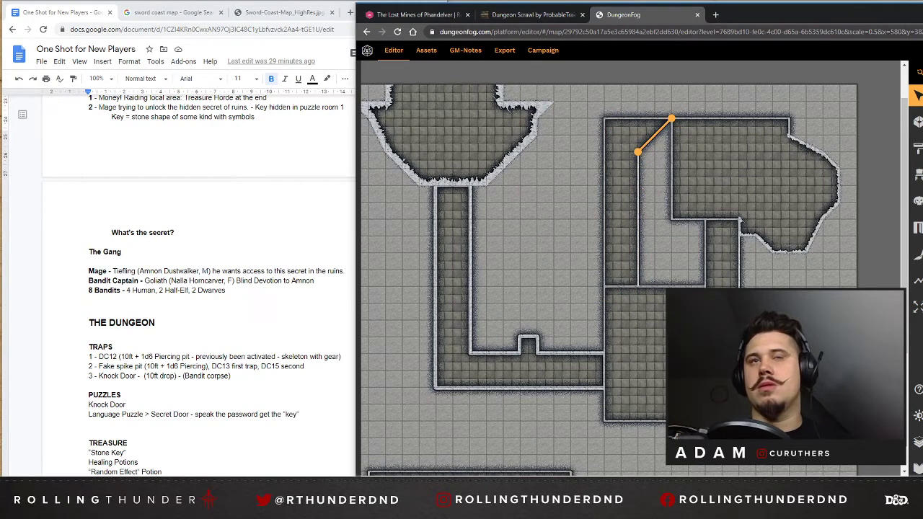
click(654, 134)
click(653, 135)
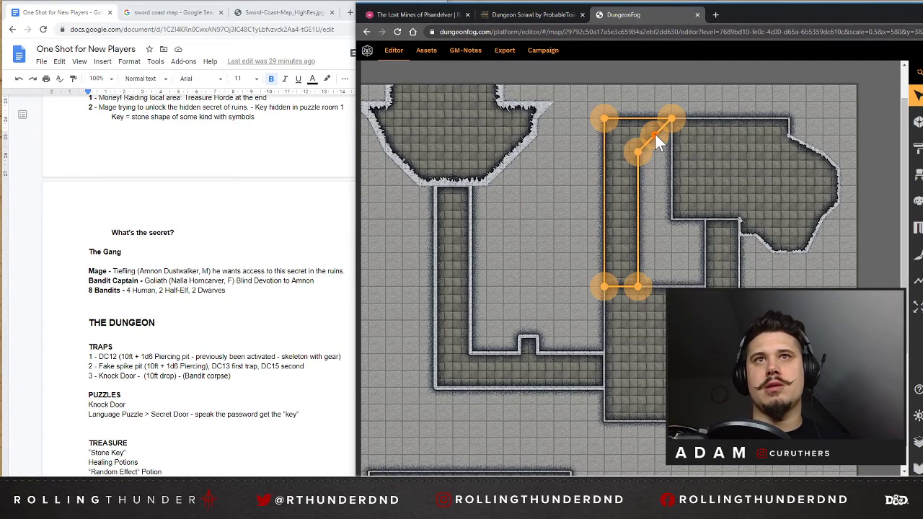
drag(655, 133, 670, 152)
click(720, 93)
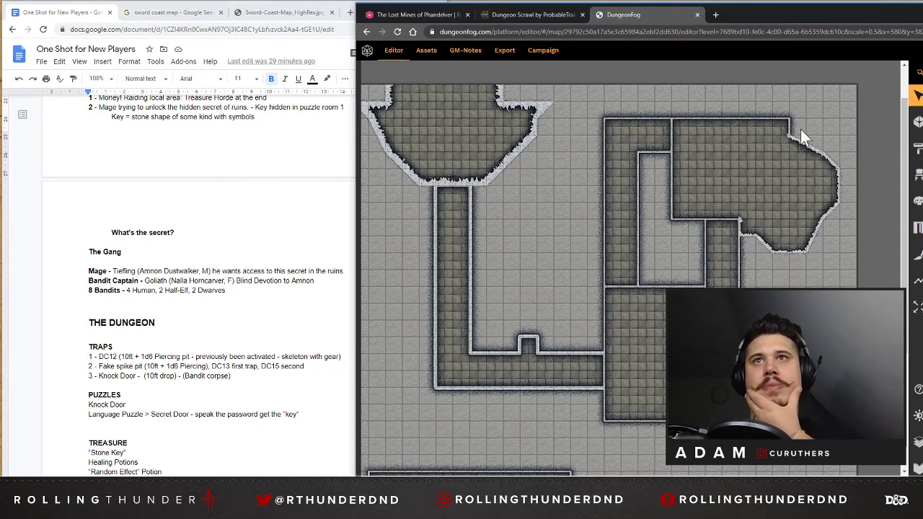
Shift the jagged extension one square right and move the rectangular room's right corners and wall split points to match it.
click(785, 151)
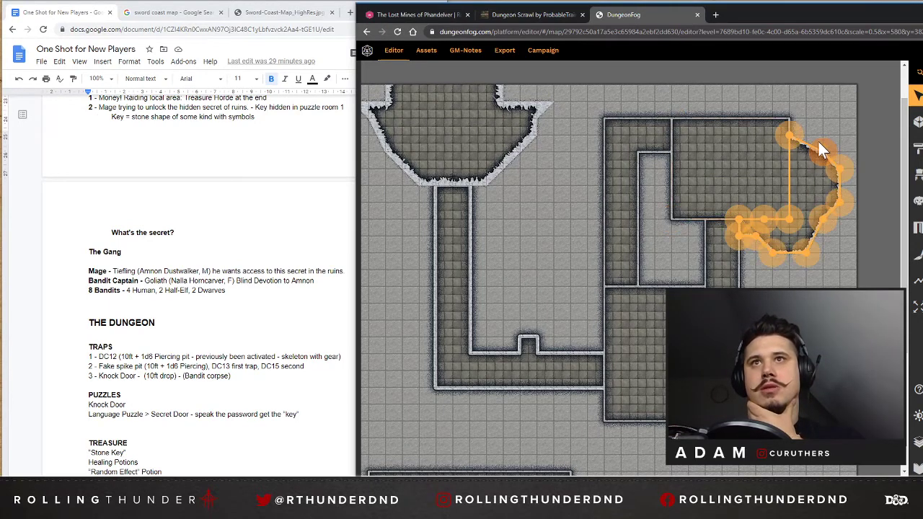
click(764, 146)
drag(788, 132, 805, 135)
drag(798, 219, 805, 217)
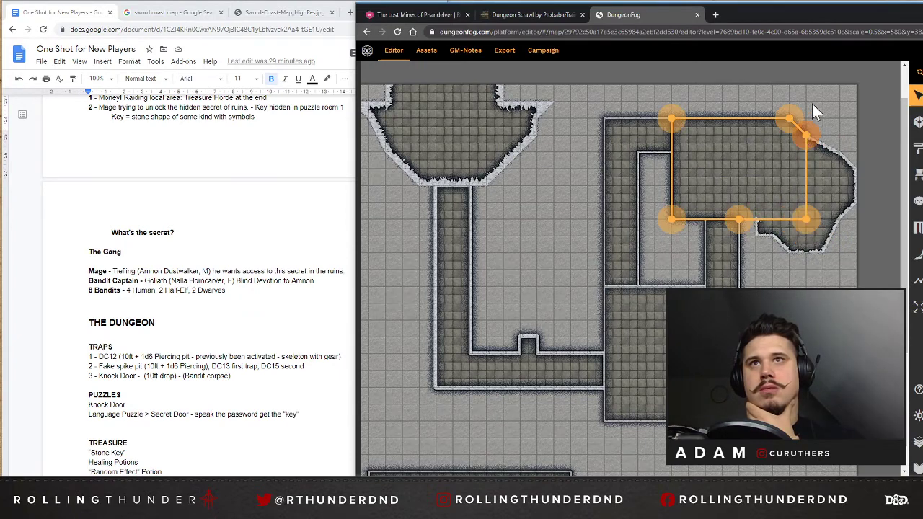
drag(791, 117, 803, 117)
click(838, 116)
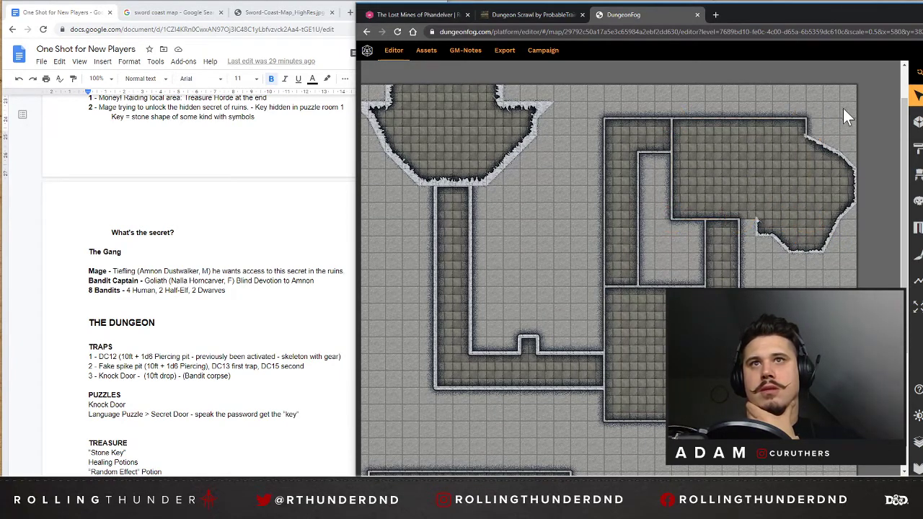
click(709, 218)
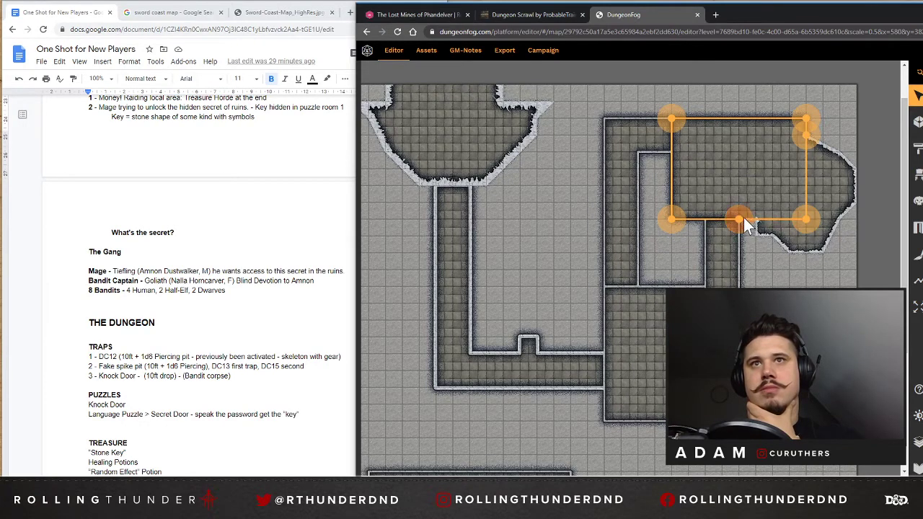
click(747, 254)
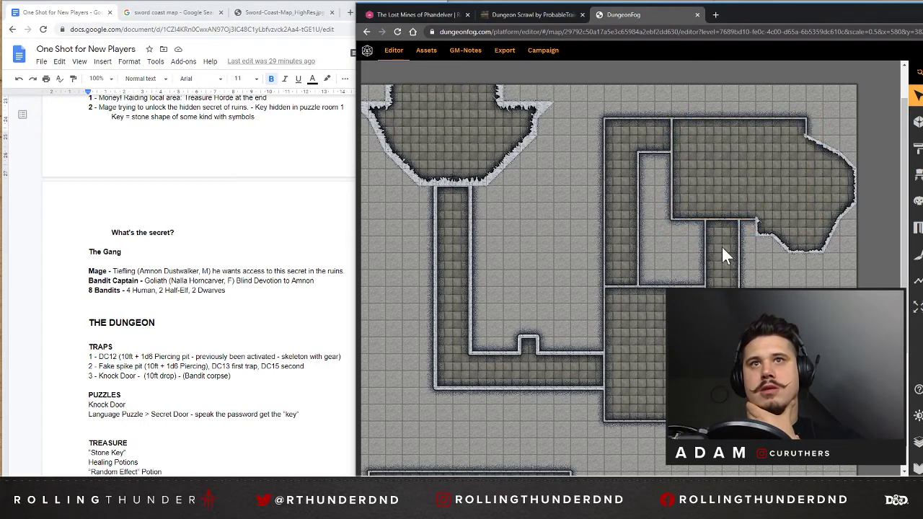
Lengthen the corridor along the central room's right wall downward by about 6 squares, past the room's bottom wall.
scroll(721, 238, down, 1)
click(721, 234)
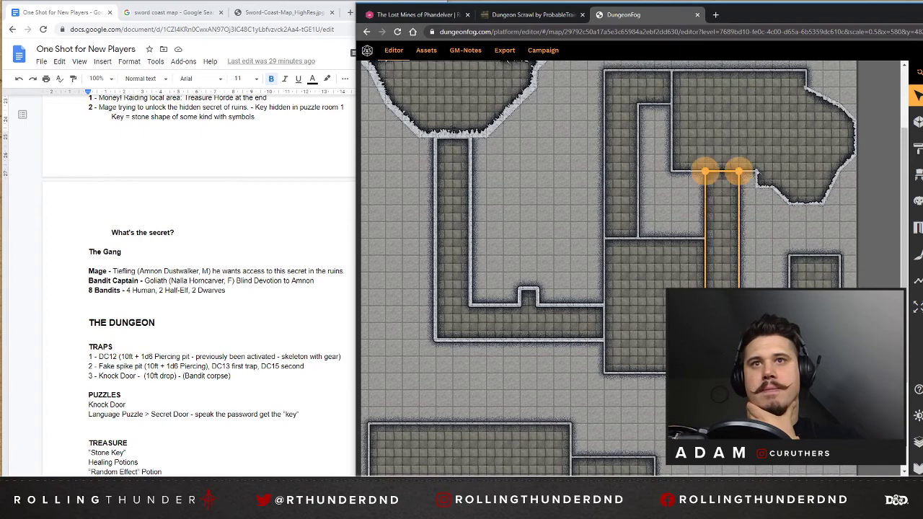
scroll(722, 234, down, 1)
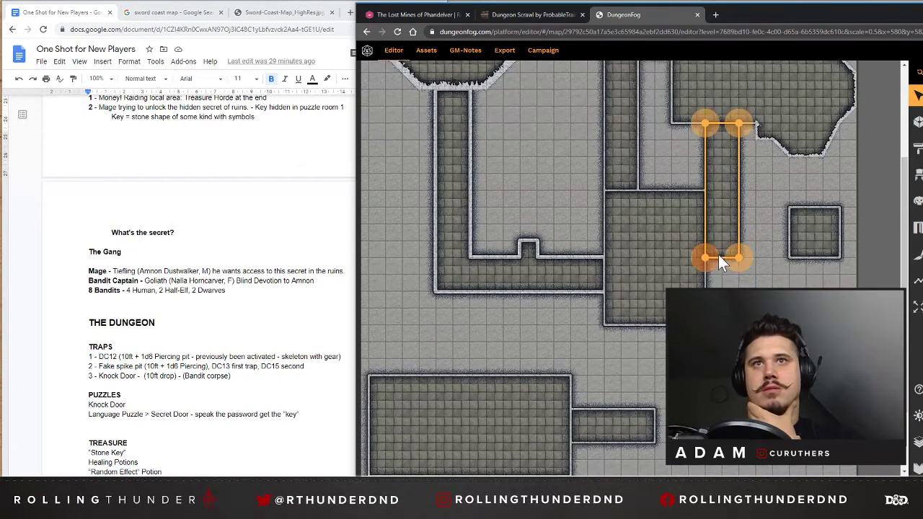
drag(709, 256, 705, 362)
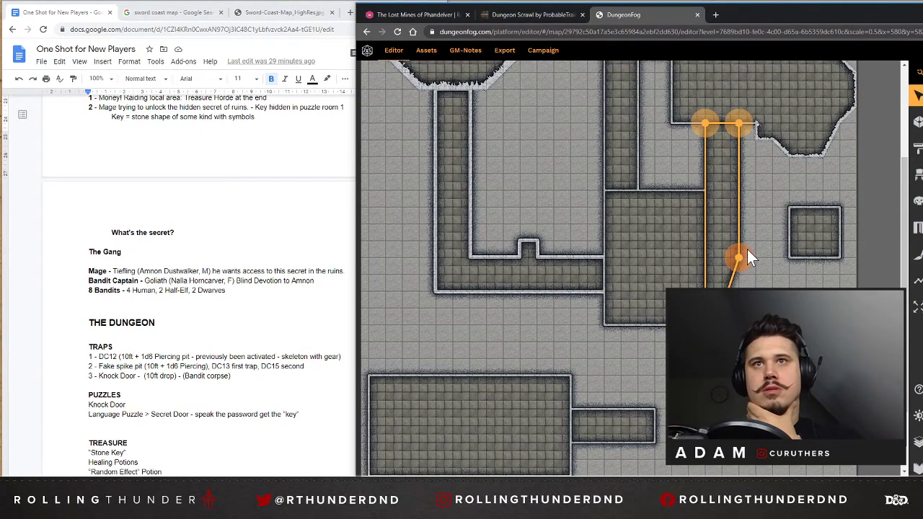
drag(737, 268, 738, 362)
click(757, 361)
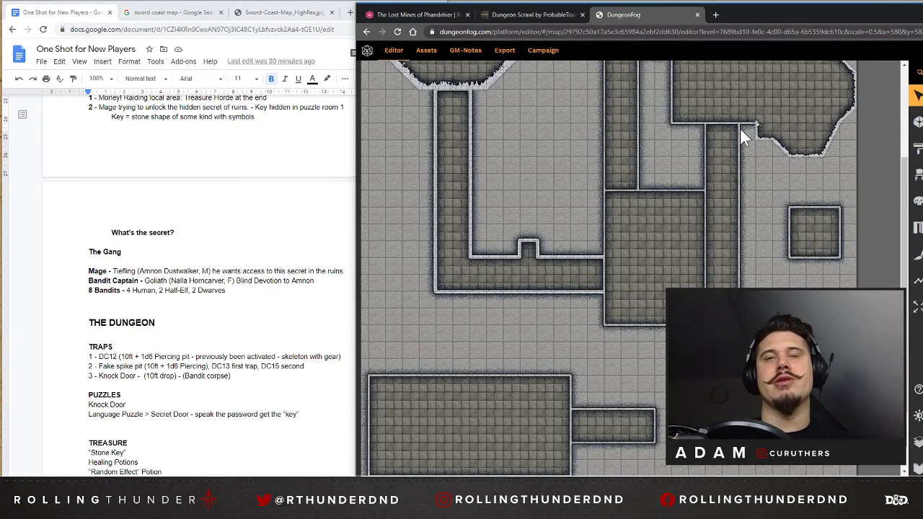
scroll(630, 165, up, 3)
scroll(651, 379, down, 3)
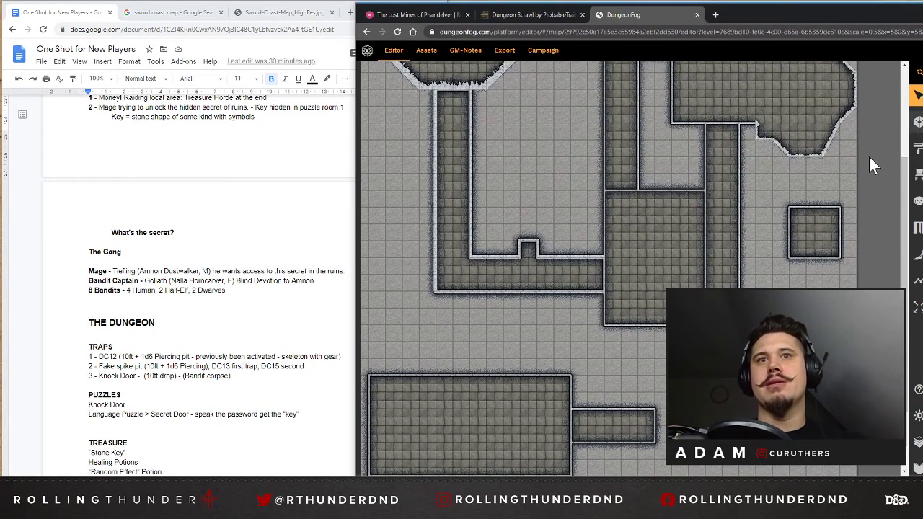
scroll(858, 202, up, 1)
click(812, 192)
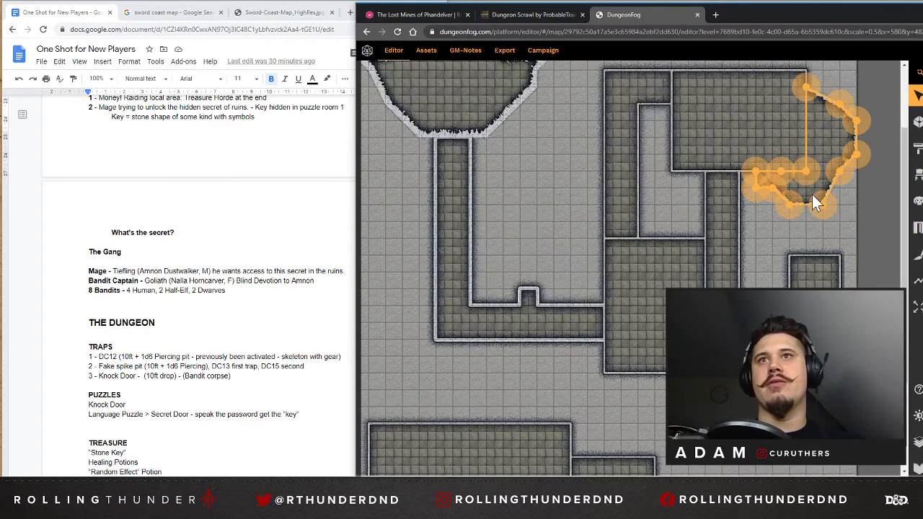
click(919, 126)
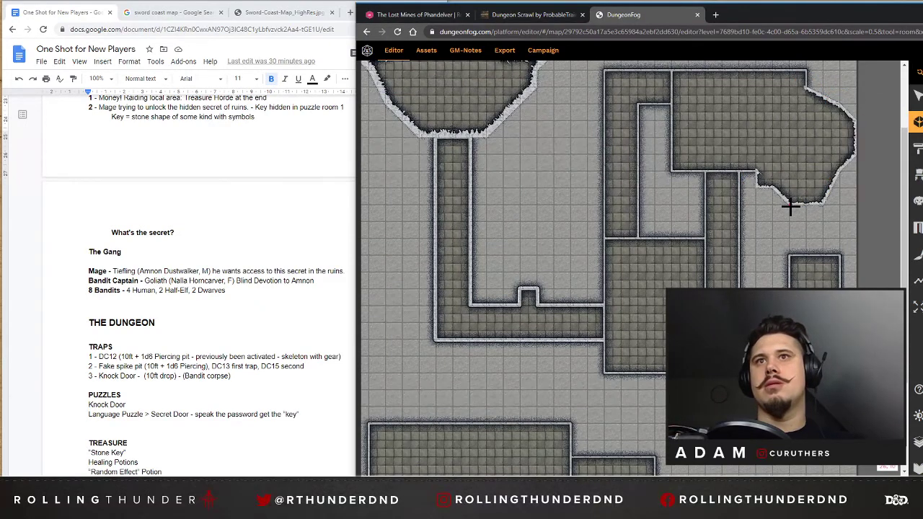
click(790, 206)
click(790, 256)
click(822, 255)
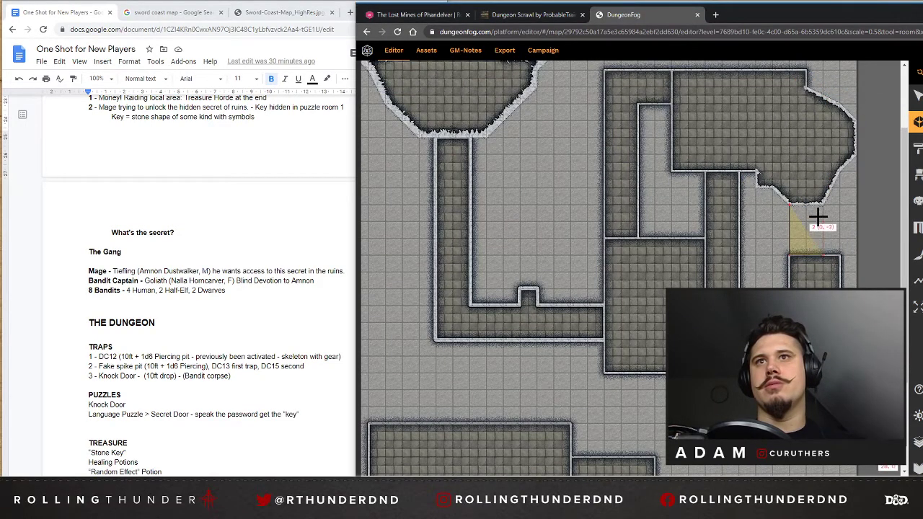
key(Escape)
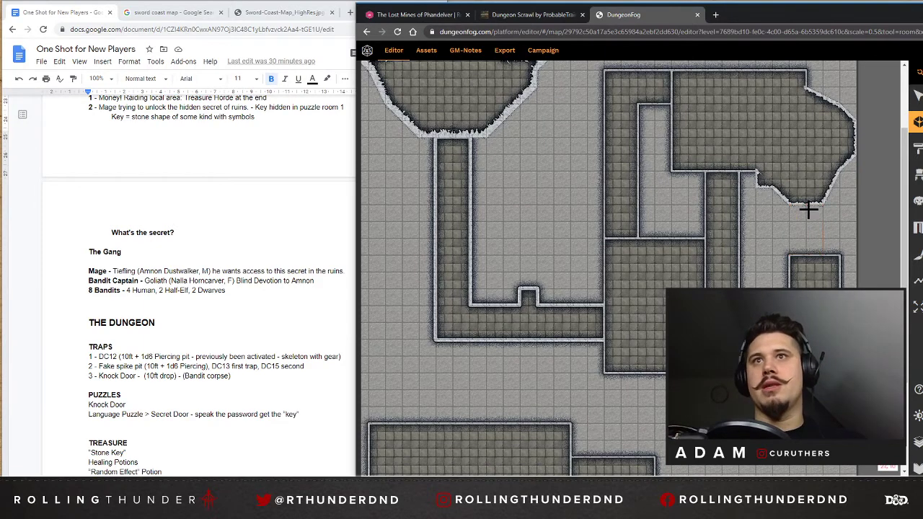
Draw a corridor 1 square wide and 3 long from the jagged extension's bottom wall down to the small square room.
click(807, 207)
click(806, 255)
click(789, 255)
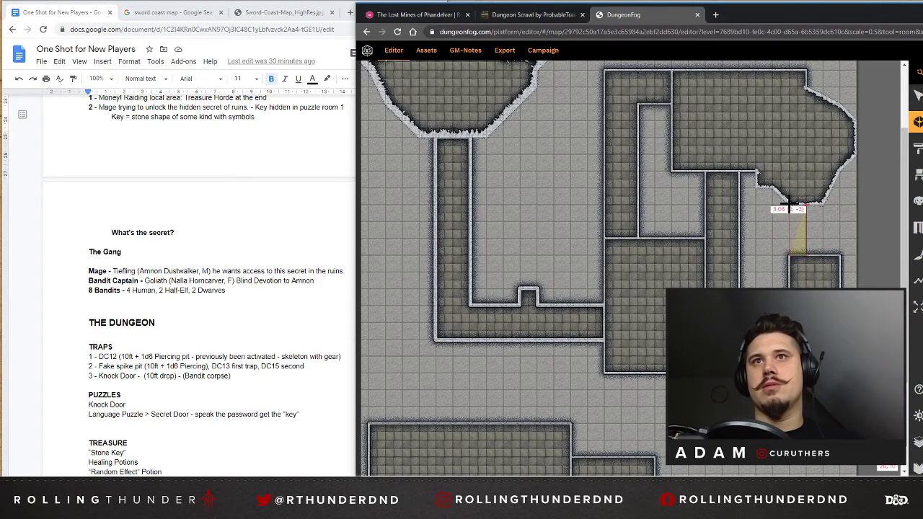
click(790, 208)
click(806, 205)
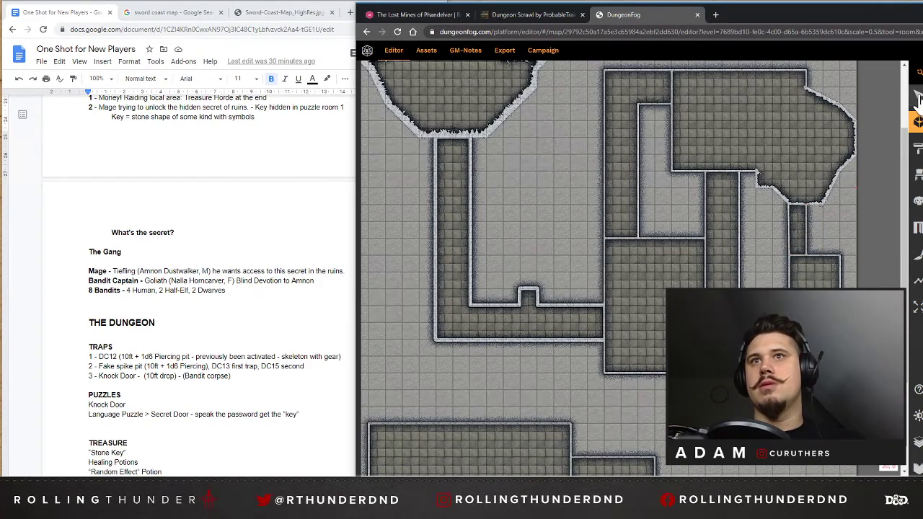
click(917, 96)
click(818, 270)
key(Escape)
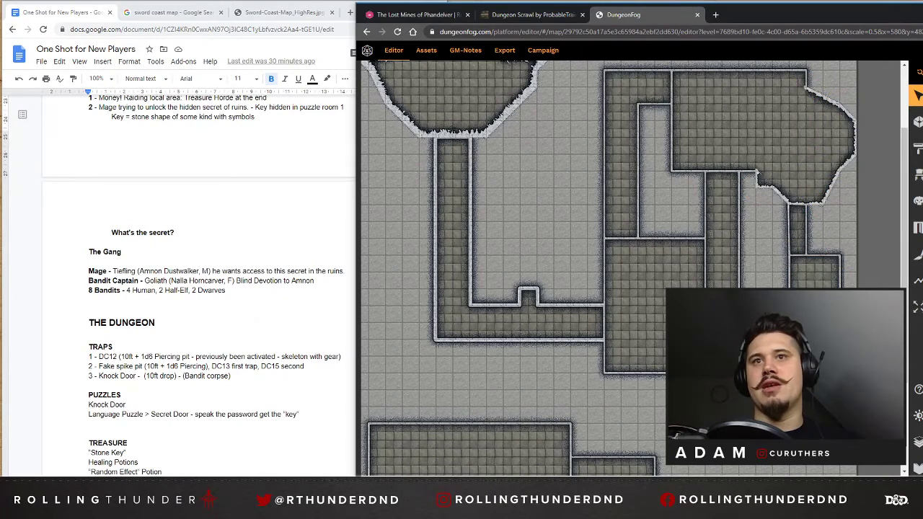
Lengthen the narrow corridor below the jagged extension to 8 squares, squaring its lower end against the relocated small square room.
click(801, 261)
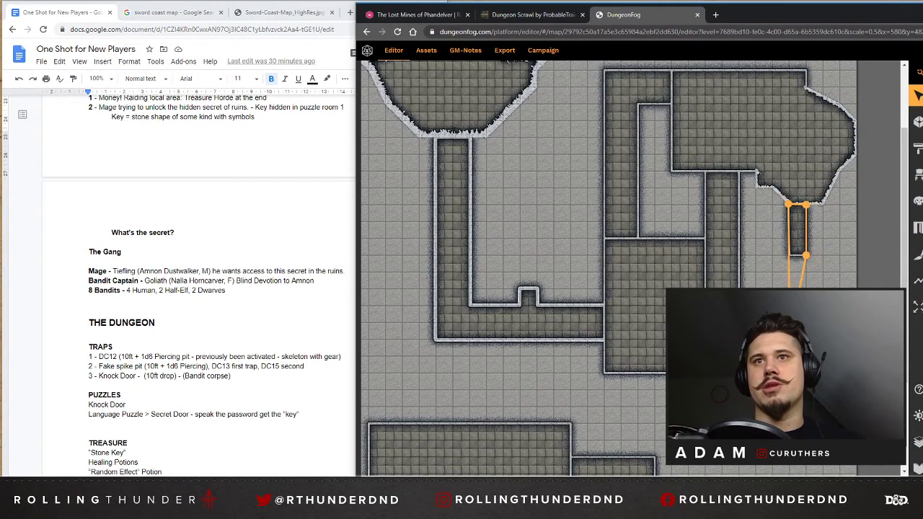
drag(805, 255, 803, 303)
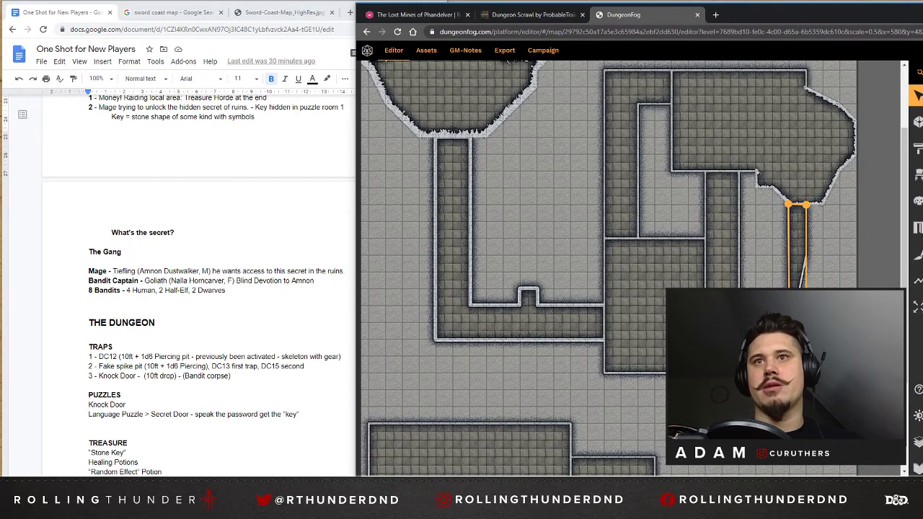
key(Escape)
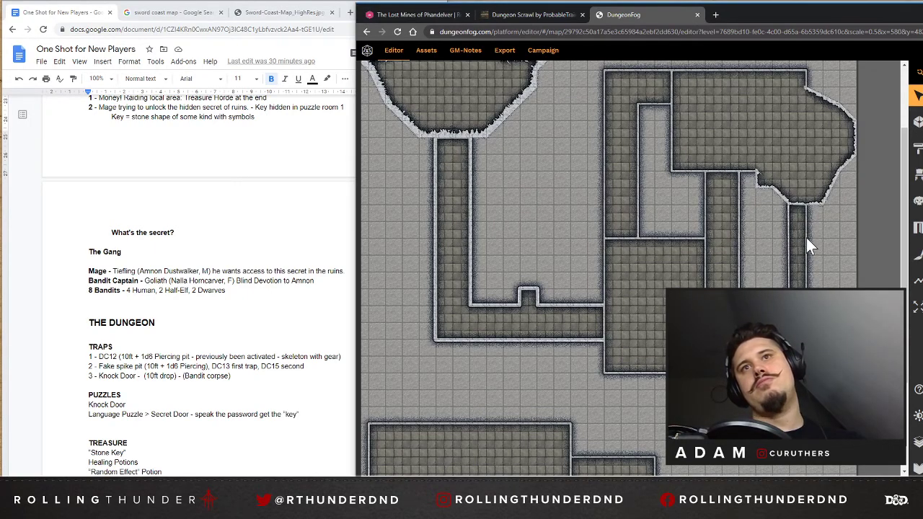
Draw a rectangular room 5 squares wide and 3 high, one square below the central room and aligned with its left wall.
scroll(806, 241, down, 1)
scroll(689, 239, down, 1)
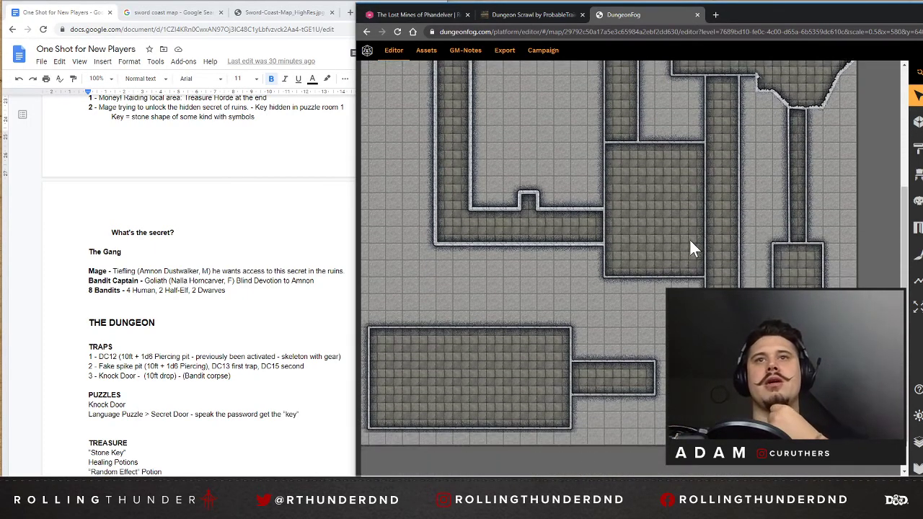
scroll(524, 341, up, 1)
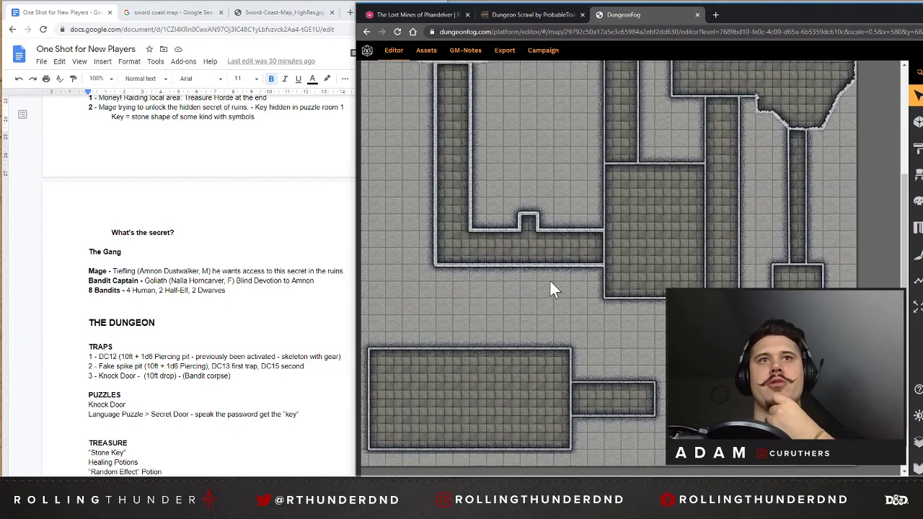
click(634, 273)
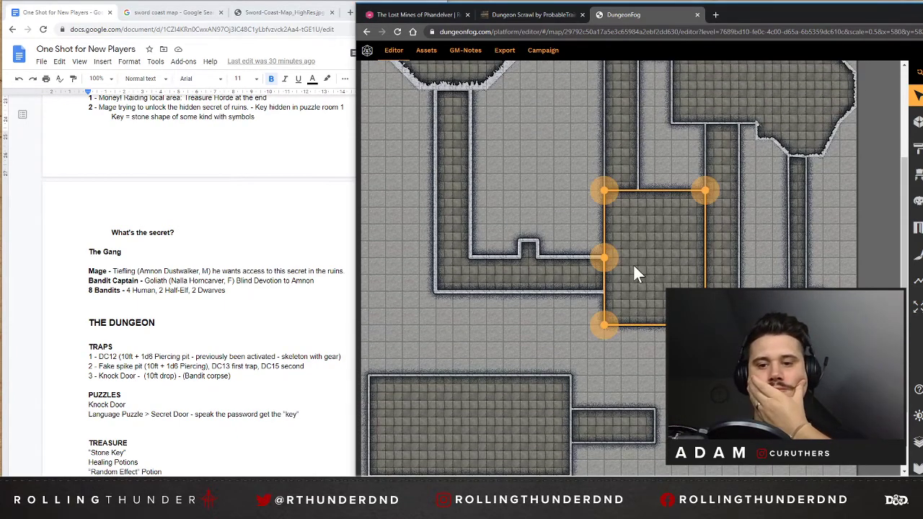
click(918, 122)
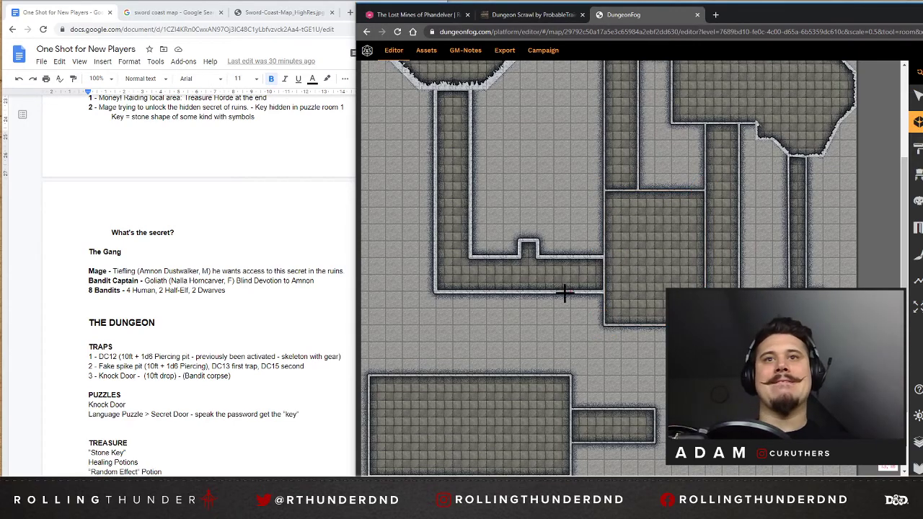
scroll(646, 333, up, 1)
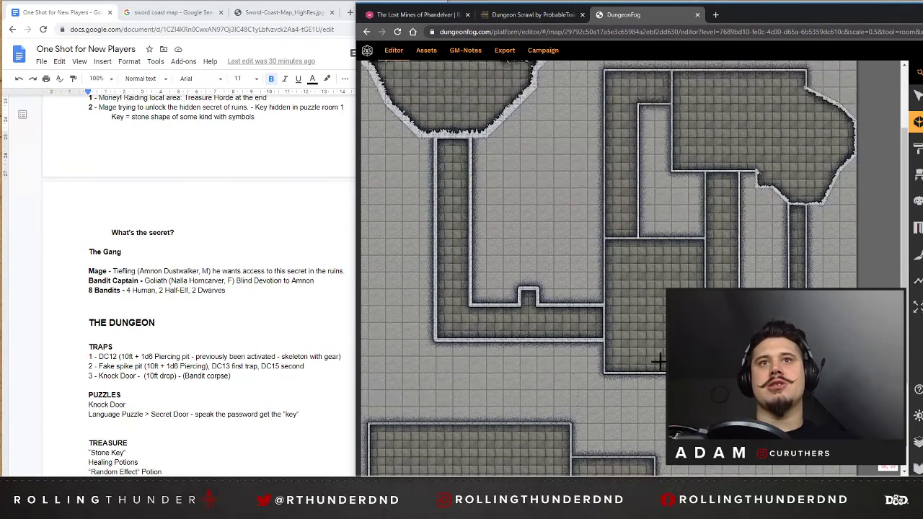
click(605, 390)
click(689, 441)
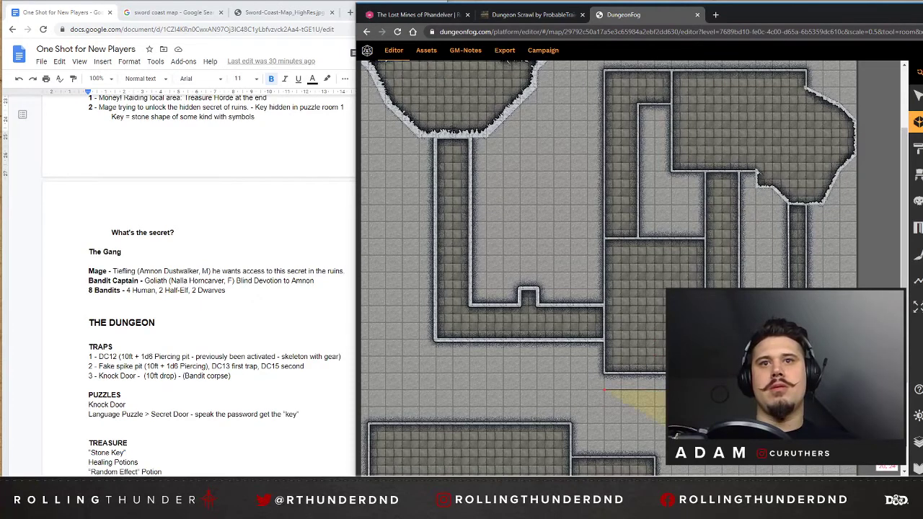
click(604, 442)
click(605, 387)
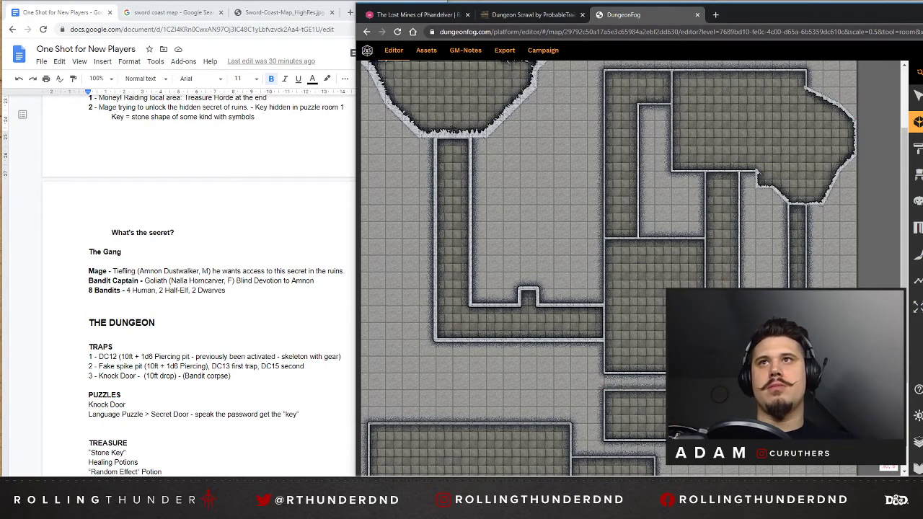
click(917, 95)
Move the 5 x 3 room up one square against the central room's bottom wall and extend its left side by one square.
click(690, 251)
scroll(692, 218, down, 2)
click(542, 147)
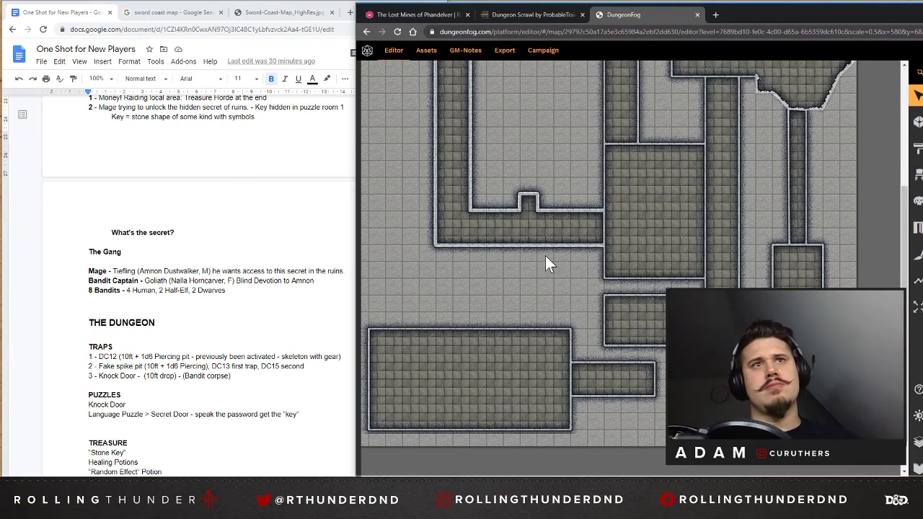
scroll(545, 255, up, 1)
drag(576, 481, 521, 480)
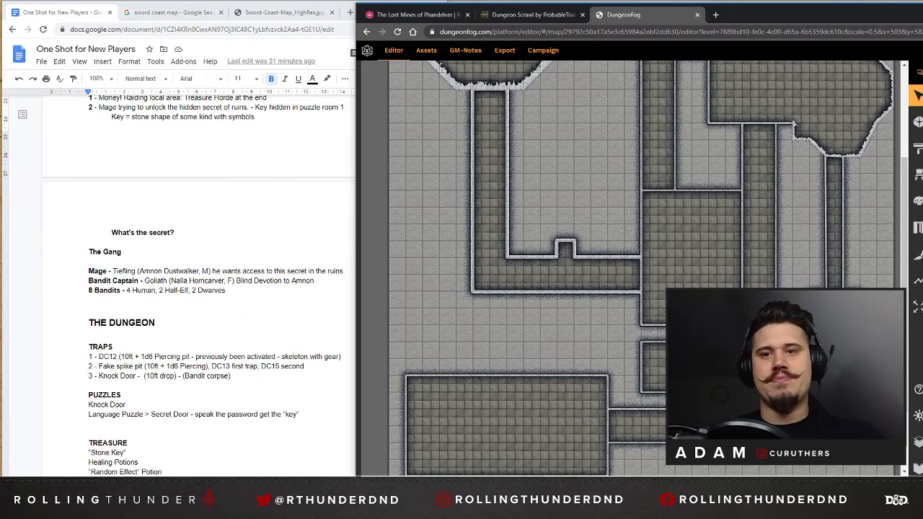
scroll(697, 206, down, 2)
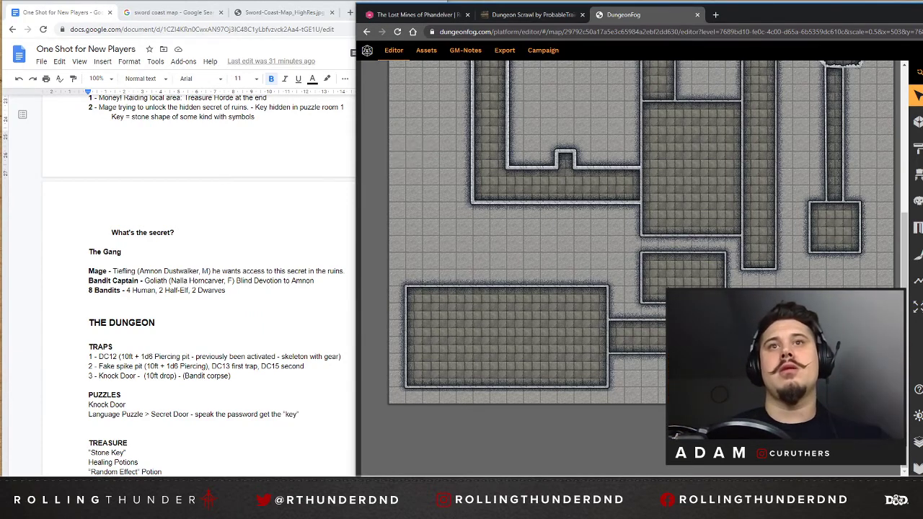
click(694, 286)
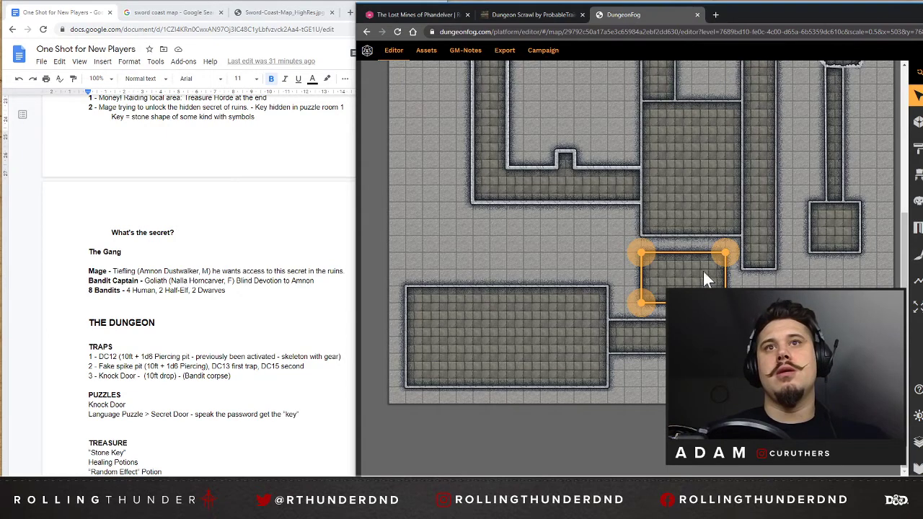
drag(732, 248, 730, 234)
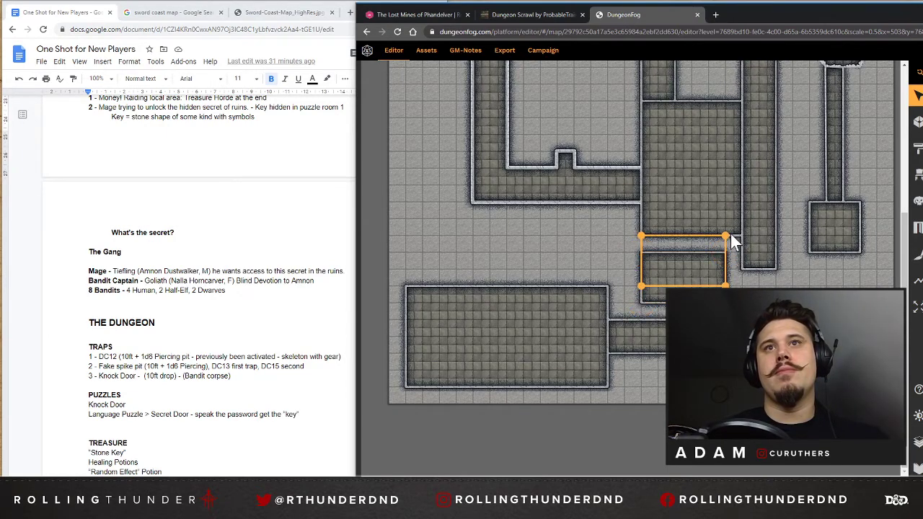
drag(641, 287, 622, 284)
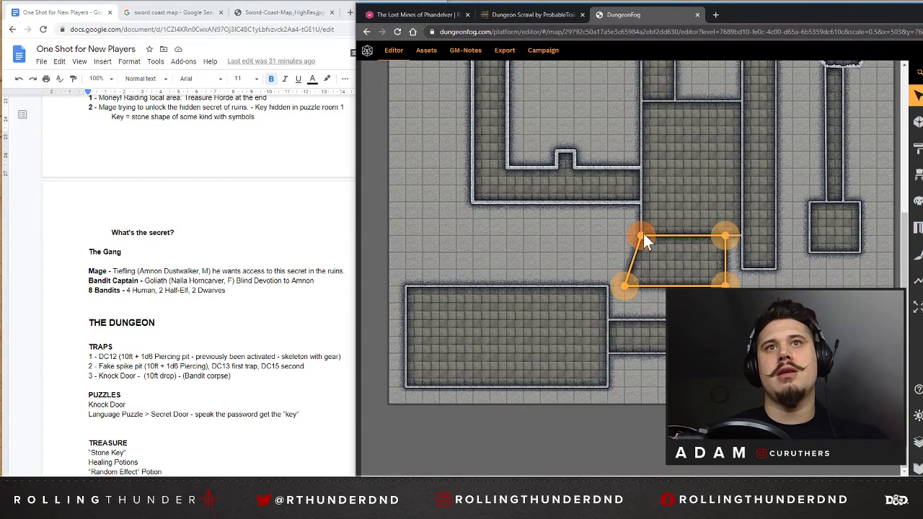
drag(643, 234, 631, 238)
click(722, 271)
scroll(723, 270, up, 1)
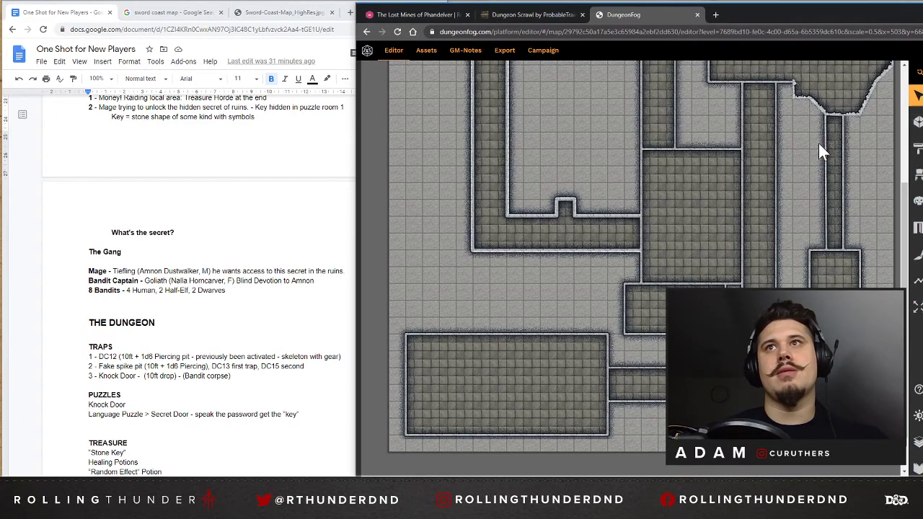
scroll(681, 196, up, 1)
scroll(679, 192, up, 2)
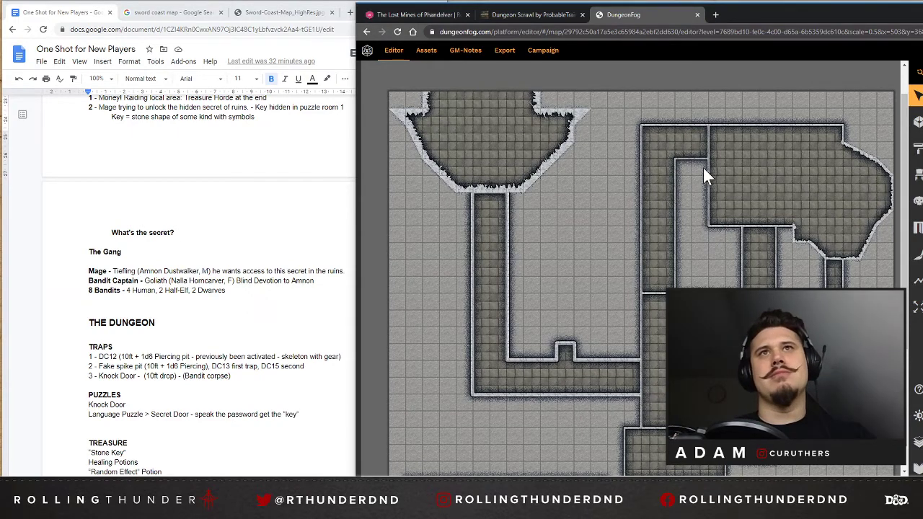
Search the web for "sleep 5e" in a new browser tab and open the Roll20 compendium entry for the Sleep spell.
click(717, 15)
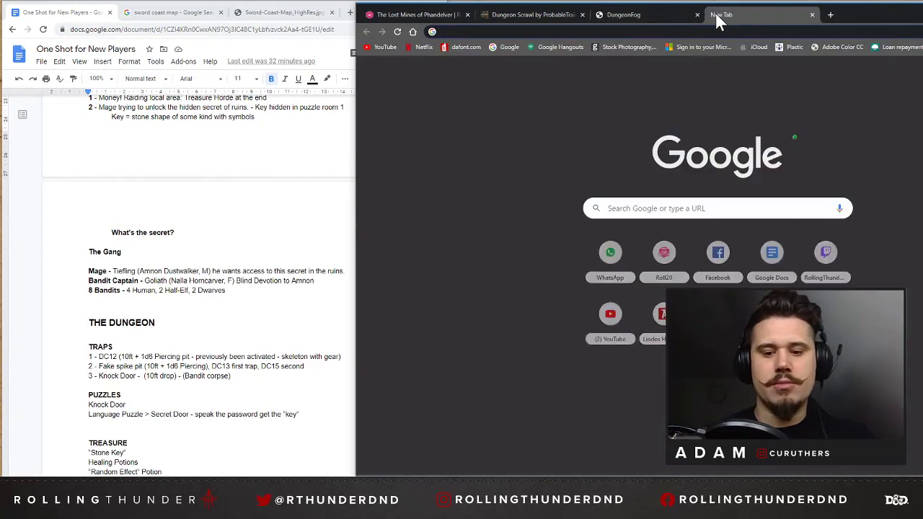
text(sleep 5e)
key(Return)
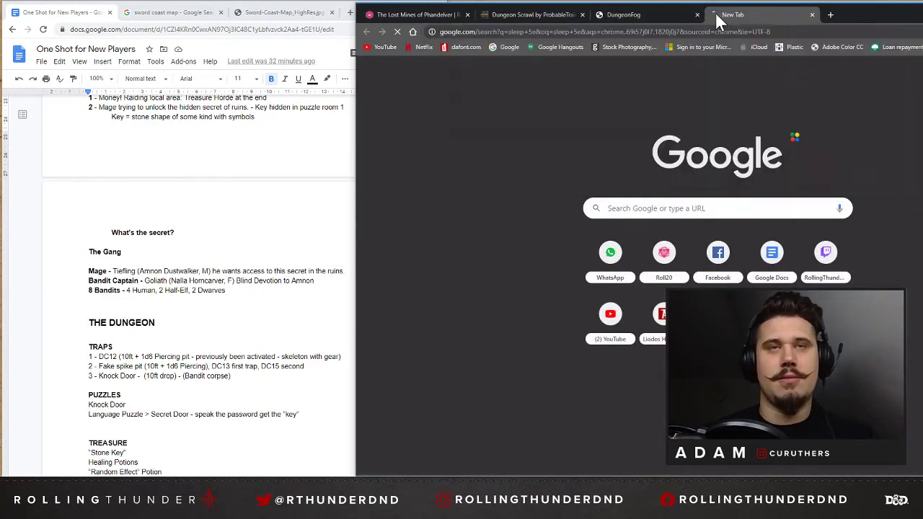
click(610, 145)
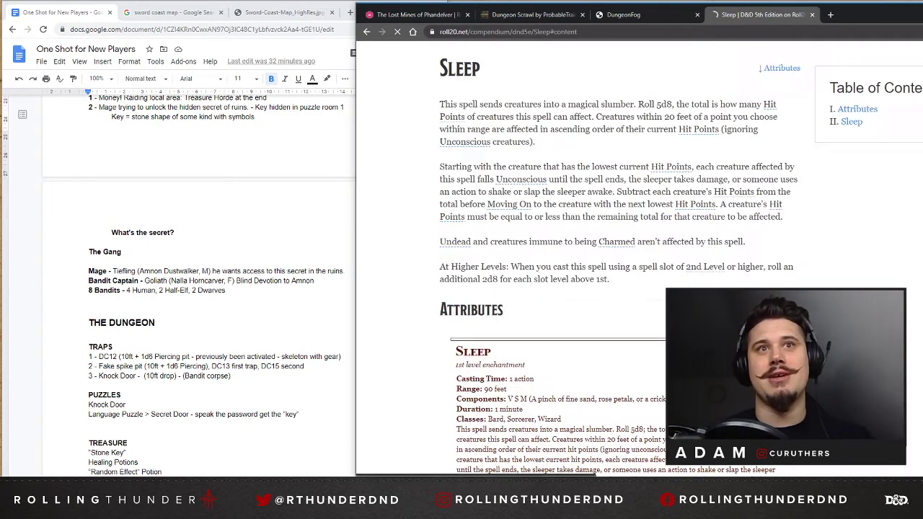
Read the Sleep spell's rules on which creatures are affected, and close the page to return to the dungeon map.
scroll(584, 318, down, 2)
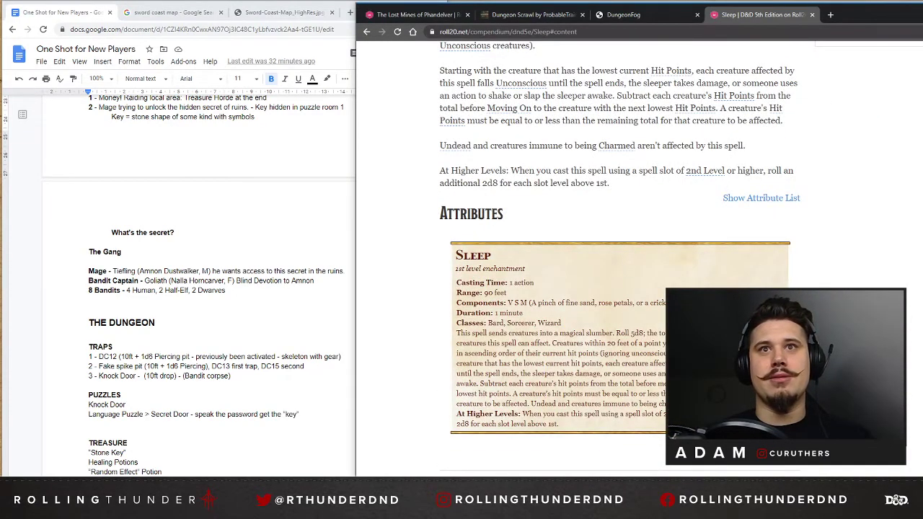
drag(554, 343, 671, 364)
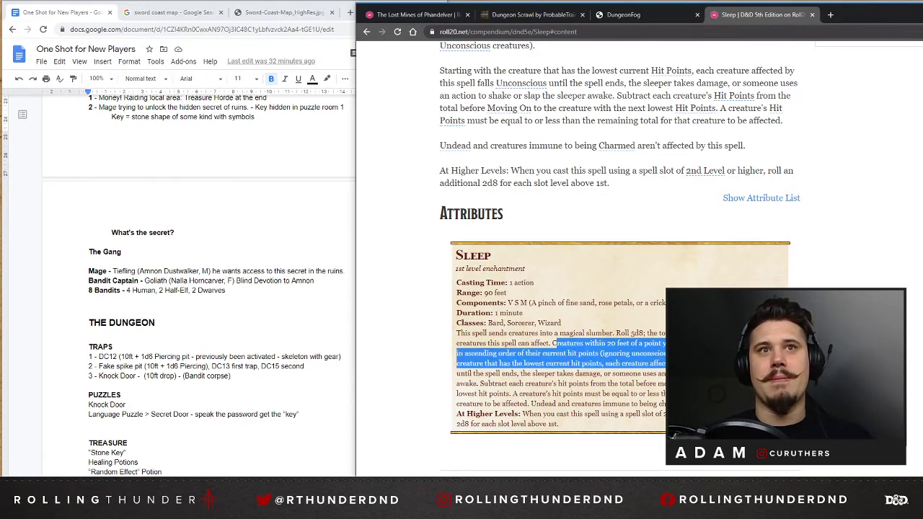
click(710, 363)
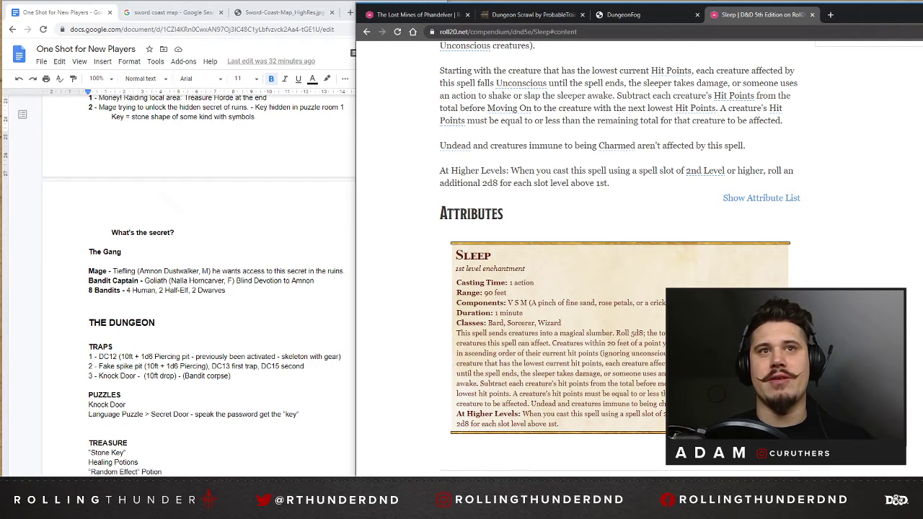
drag(552, 344, 615, 344)
click(615, 344)
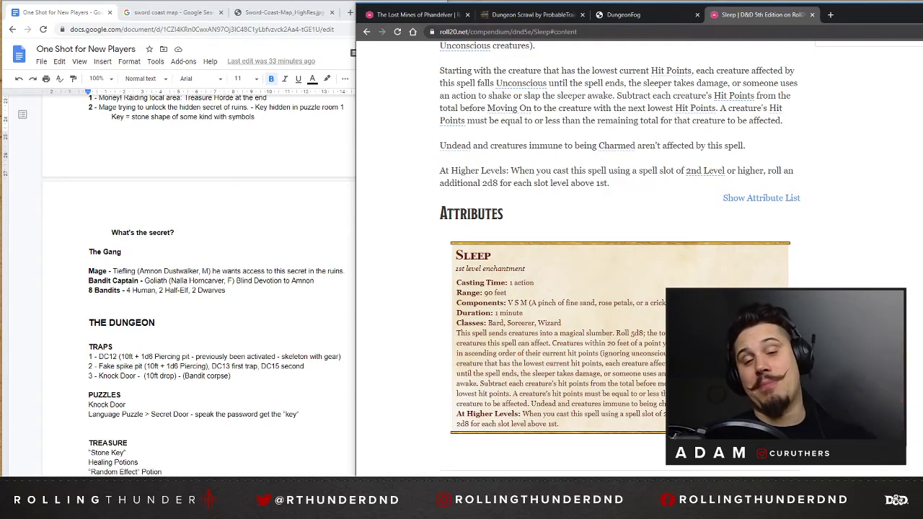
click(811, 15)
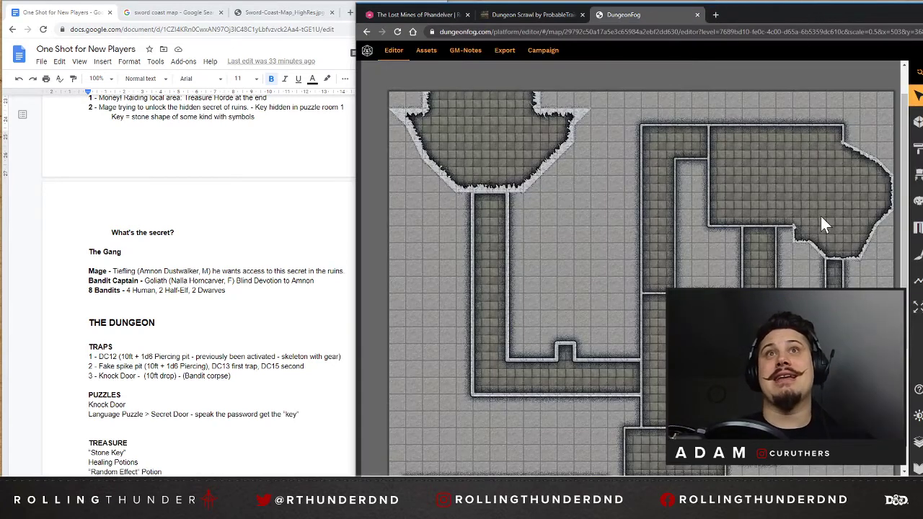
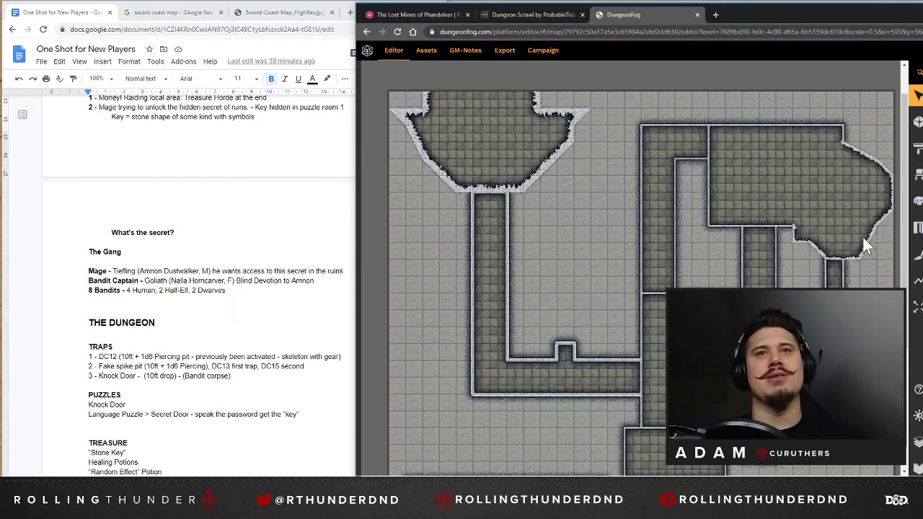
Shorten the small room below the central room to two squares high, and restore its height of three squares.
scroll(549, 157, down, 3)
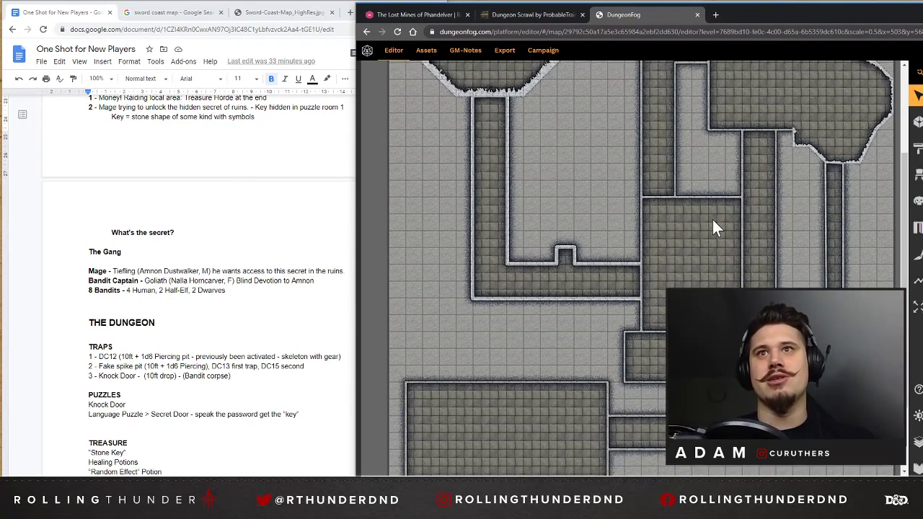
scroll(713, 220, down, 2)
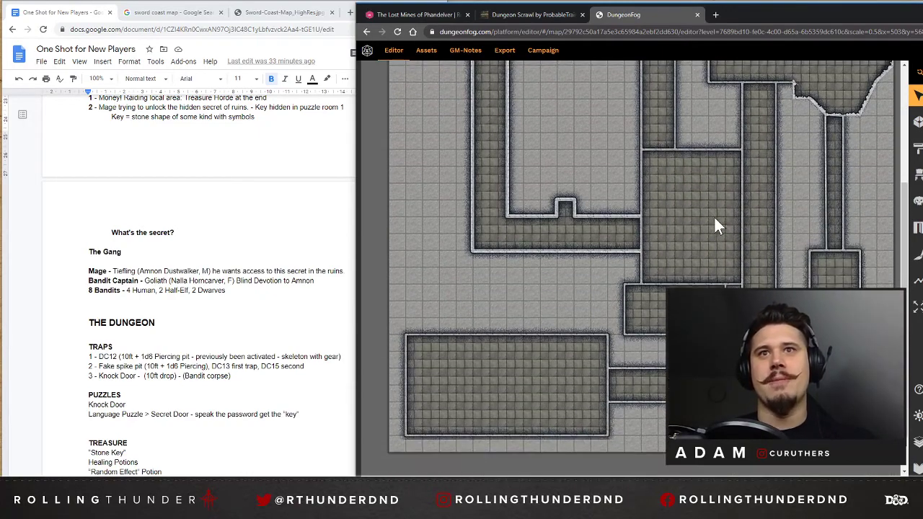
click(632, 310)
drag(626, 331, 627, 319)
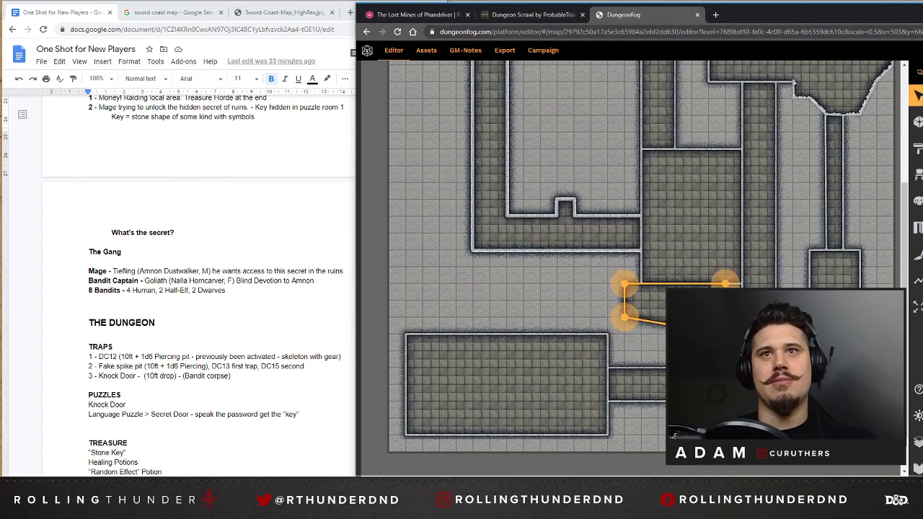
drag(723, 330, 724, 317)
key(Escape)
click(626, 324)
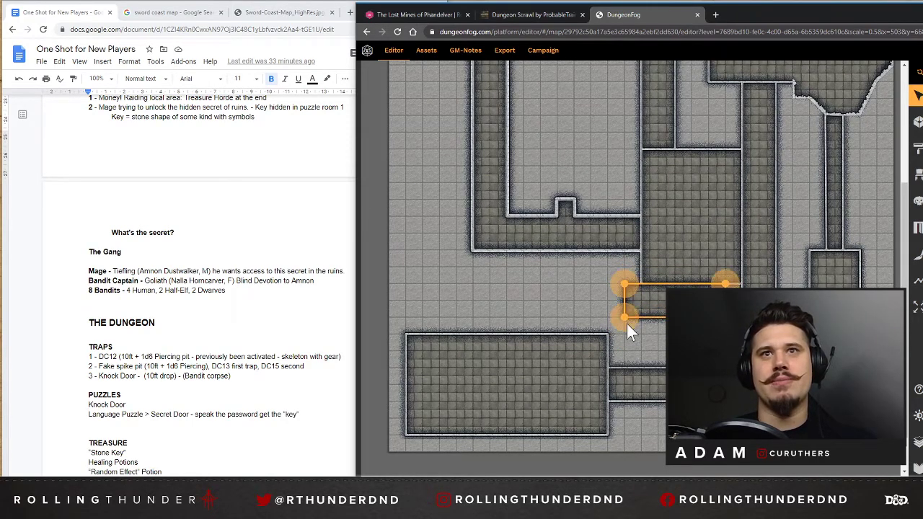
drag(629, 317, 624, 331)
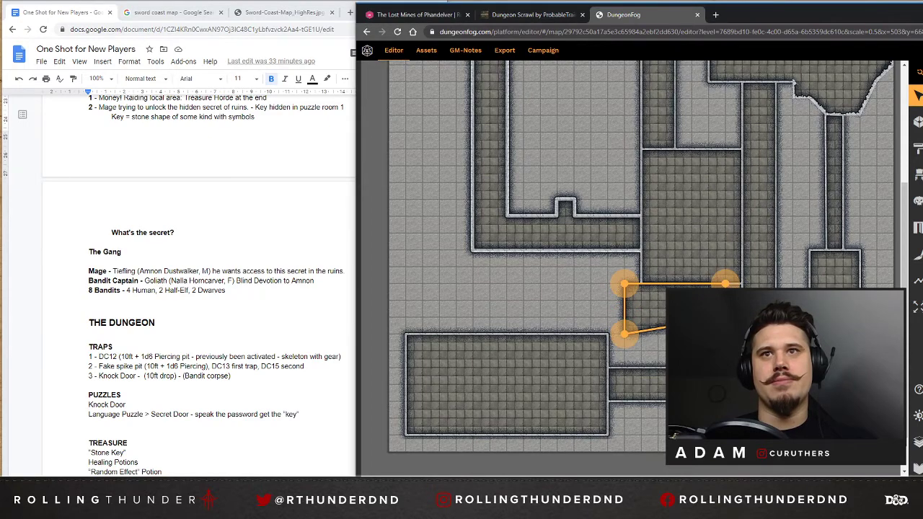
drag(724, 318, 725, 333)
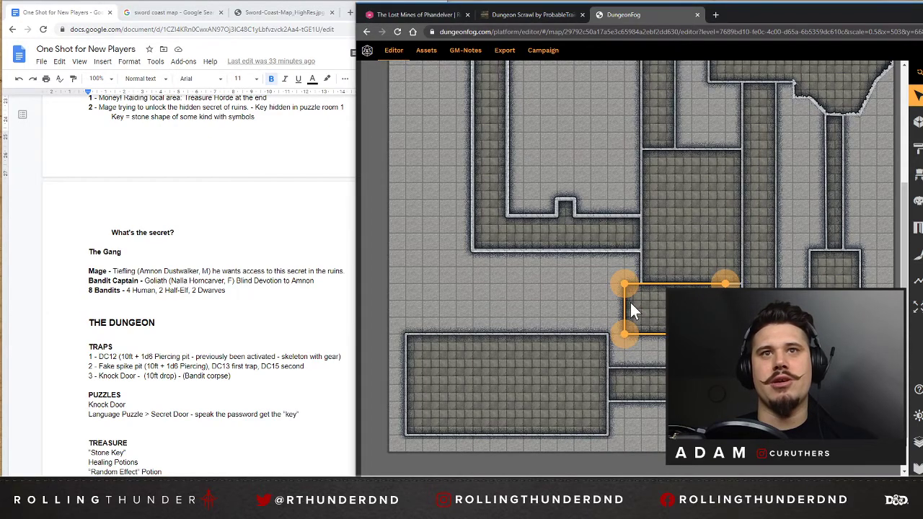
Delete the short corridor stub attached to the right wall of the large lower-left room.
scroll(641, 267, up, 1)
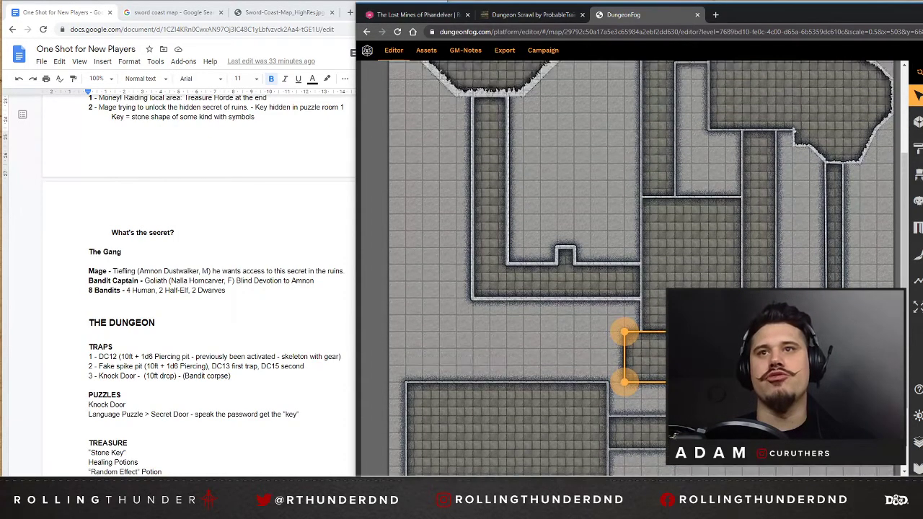
scroll(762, 204, right, 2)
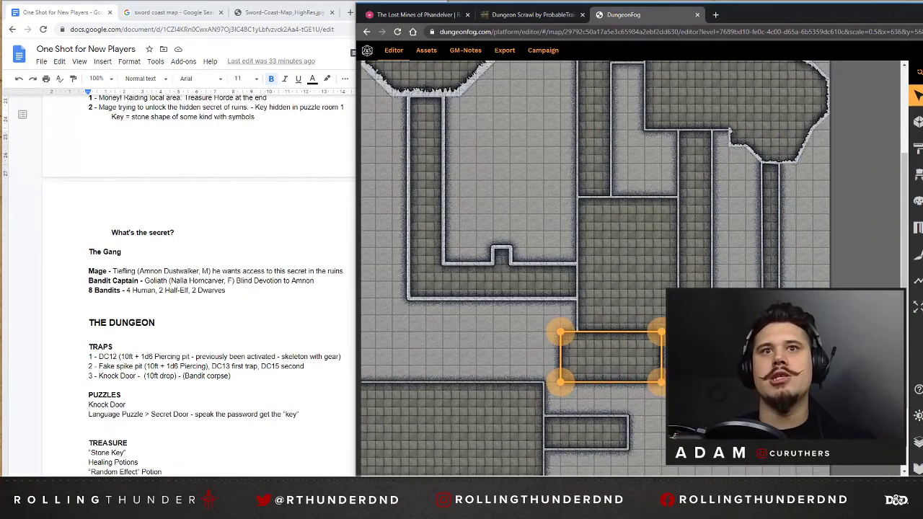
scroll(589, 328, down, 2)
click(589, 328)
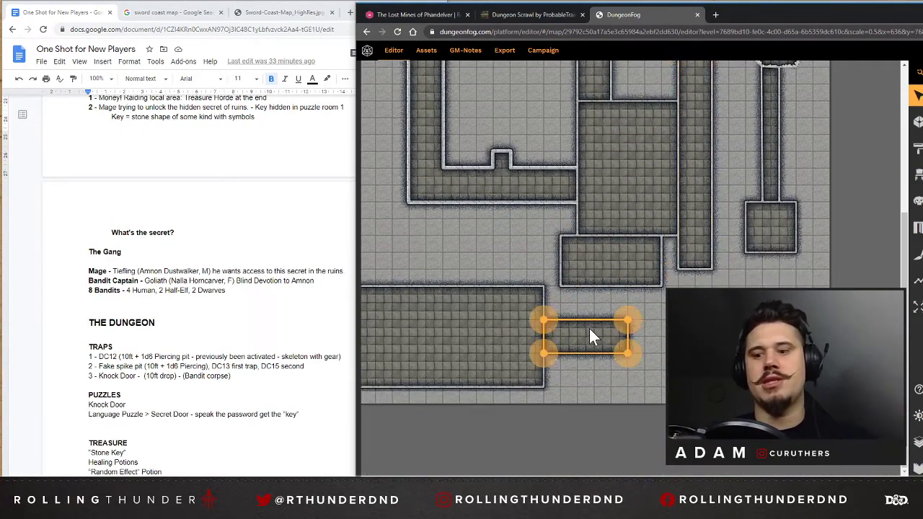
Extend the long vertical corridor downward and bend it left as a two-square-wide passage meeting the large lower-left room's right wall.
click(688, 238)
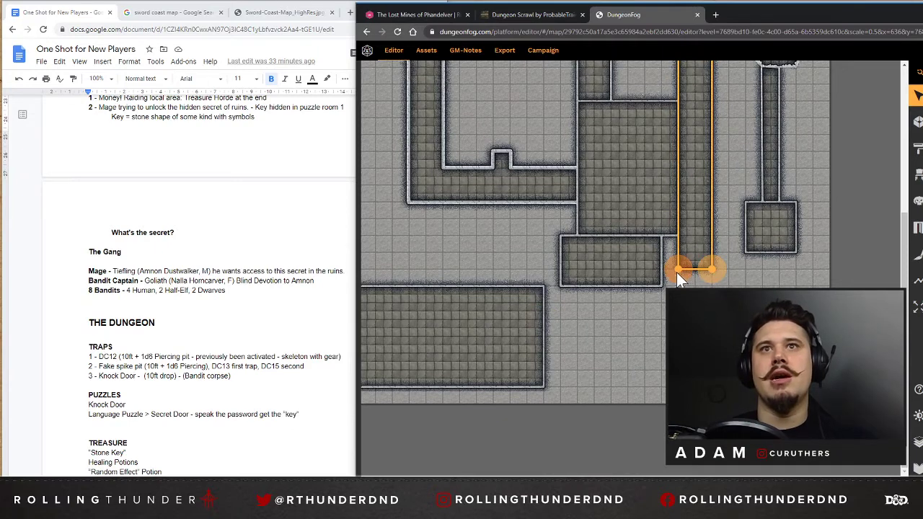
drag(678, 278, 713, 278)
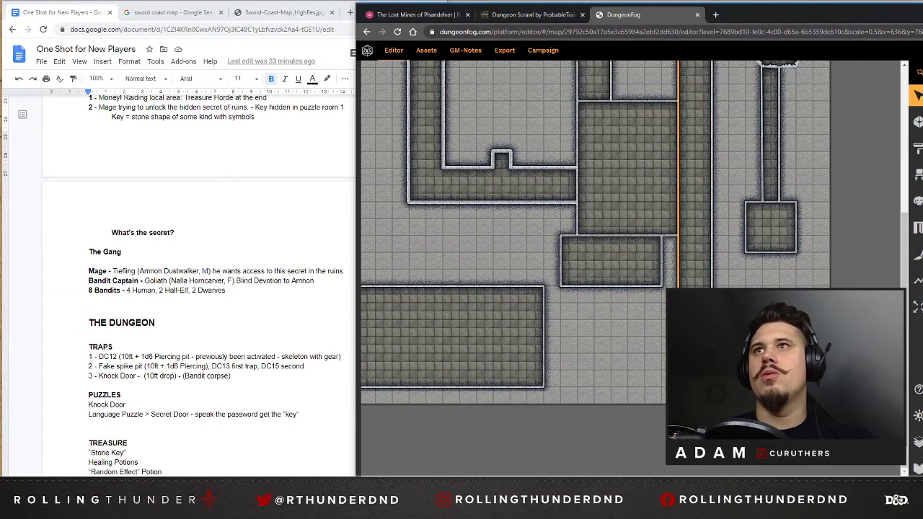
double_click(678, 193)
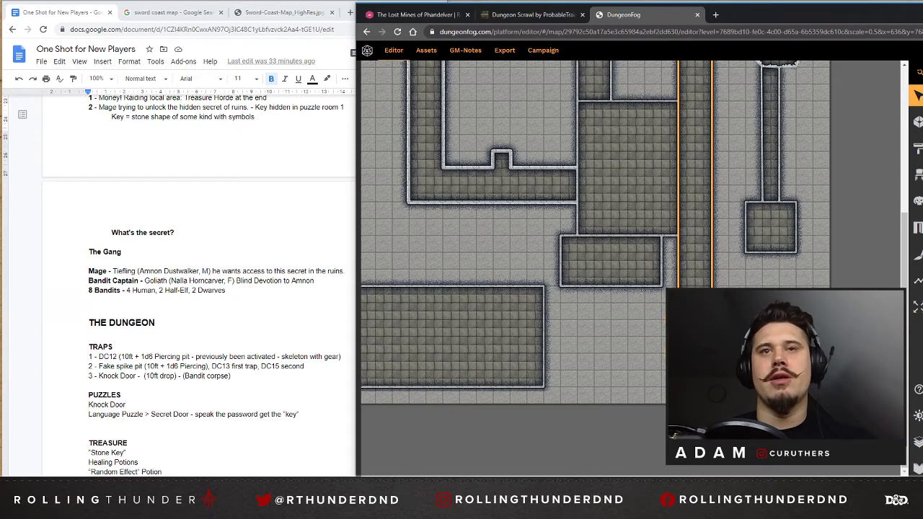
drag(646, 357, 545, 354)
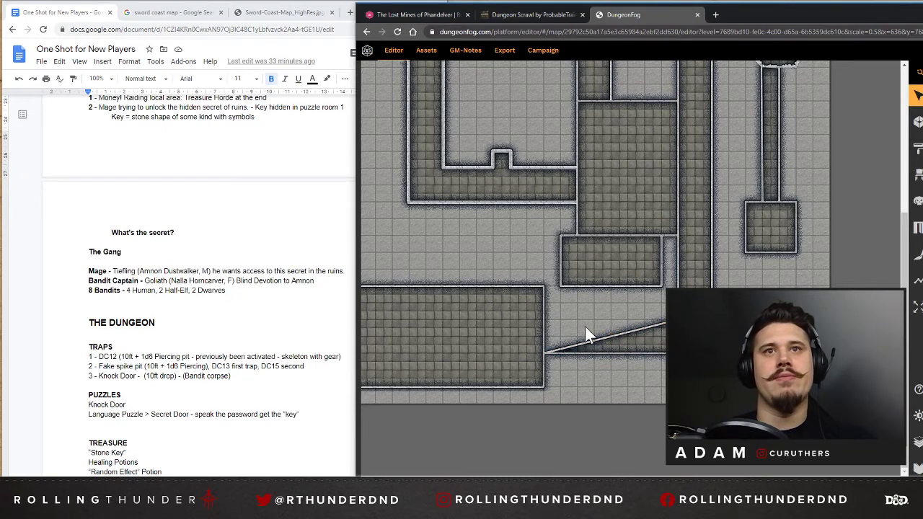
drag(612, 339, 552, 320)
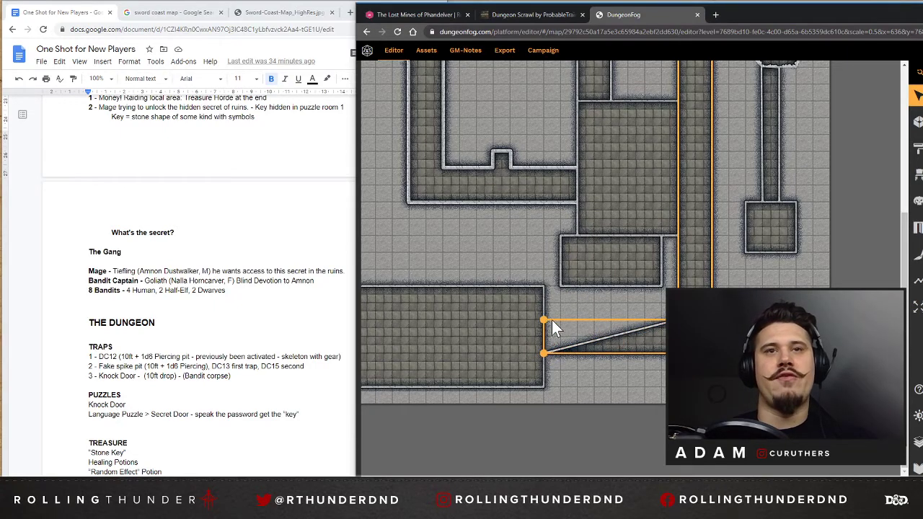
scroll(746, 249, up, 3)
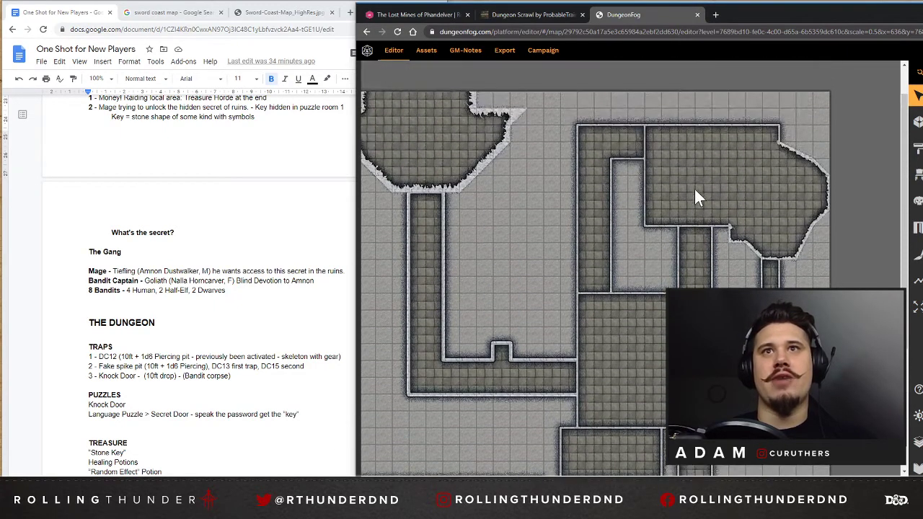
scroll(696, 197, down, 3)
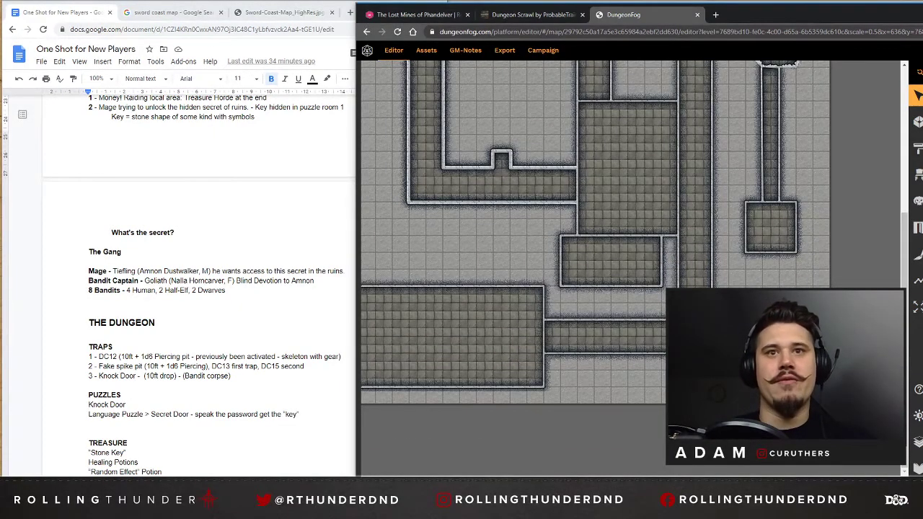
Pull the left end of the bent corridor back to the right, away from the large lower-left room's wall.
scroll(631, 232, left, 2)
drag(485, 480, 487, 481)
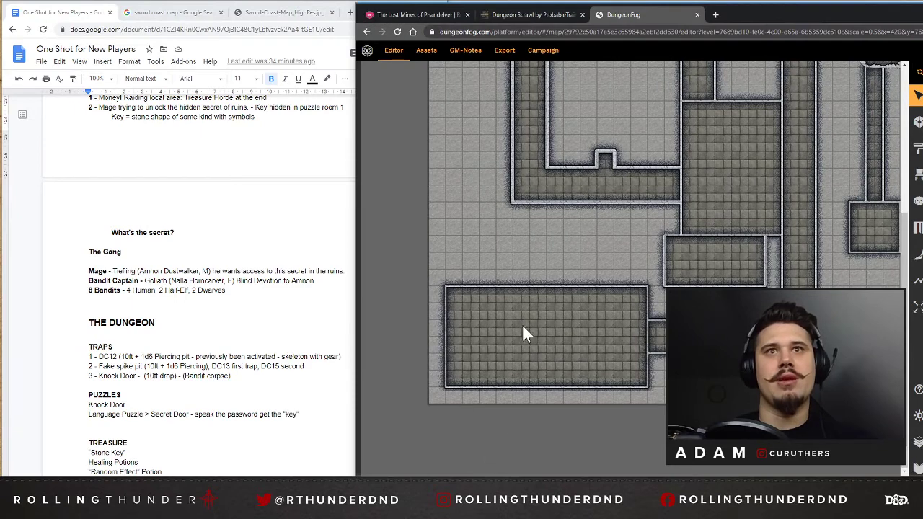
click(498, 294)
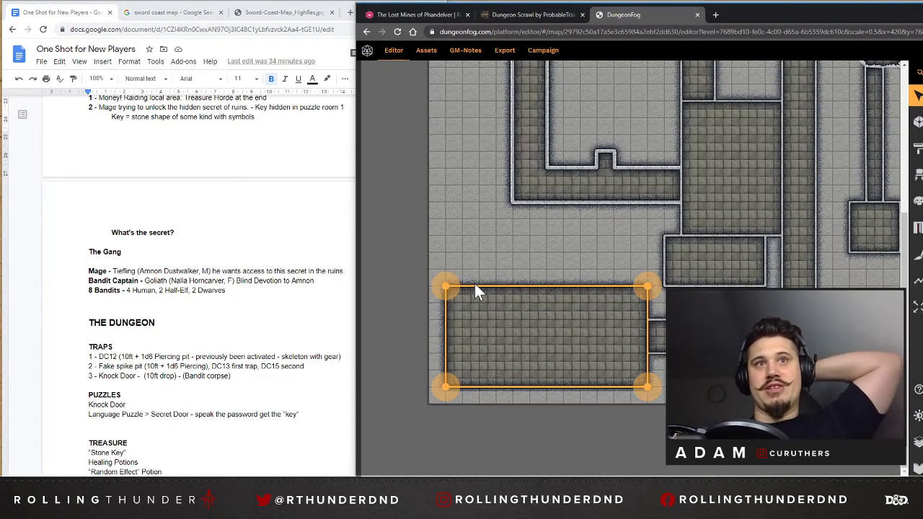
click(444, 324)
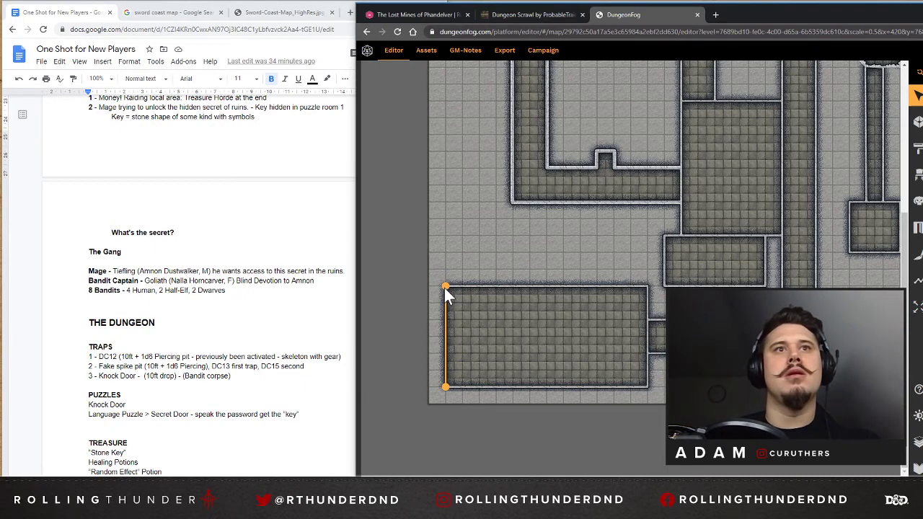
click(488, 285)
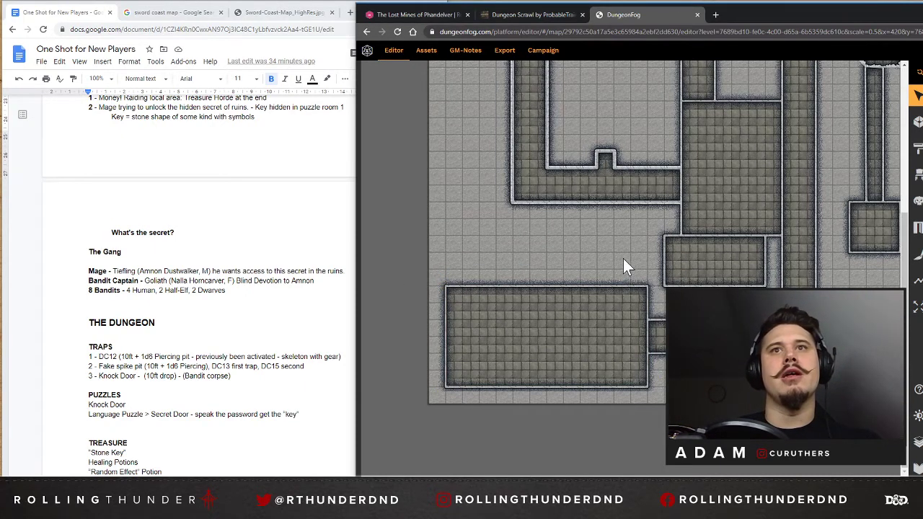
click(608, 303)
click(670, 336)
click(658, 336)
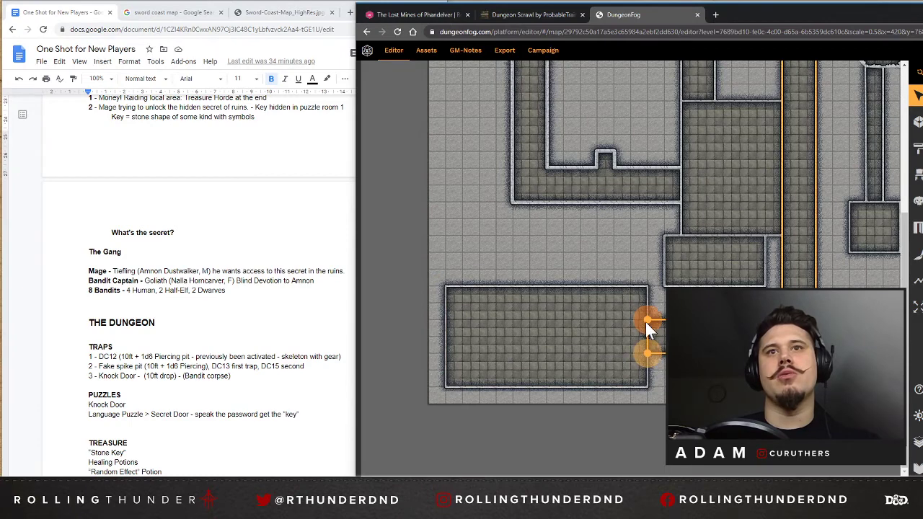
drag(649, 320, 698, 320)
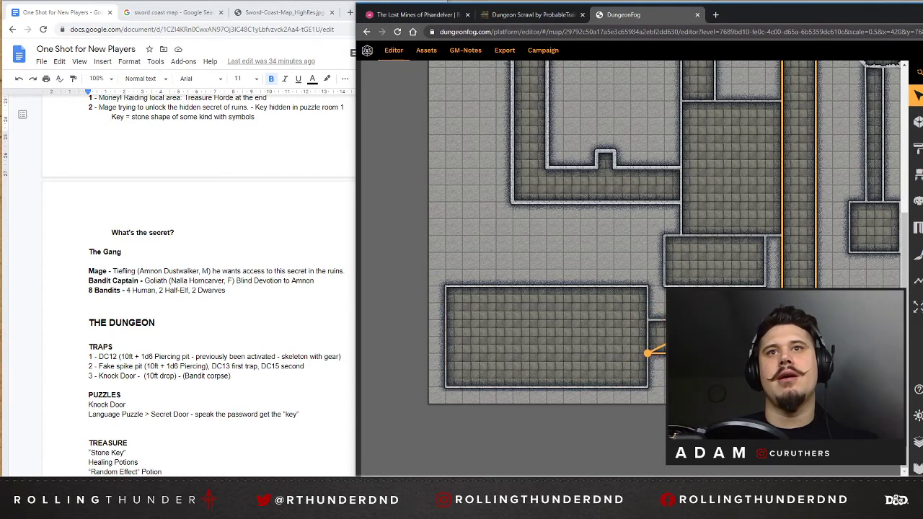
drag(648, 353, 664, 353)
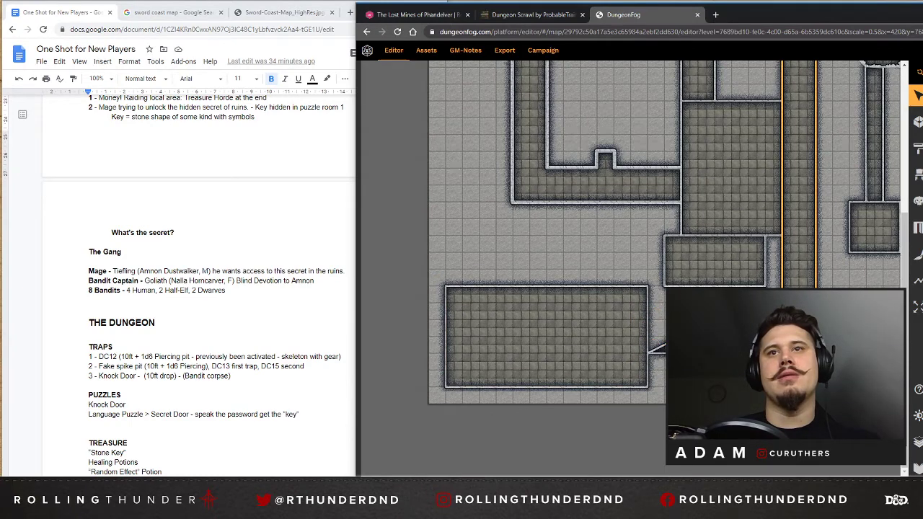
Move the large lower-left room's right wall four squares to the right and its left wall three squares to the right.
click(632, 339)
drag(648, 286, 714, 284)
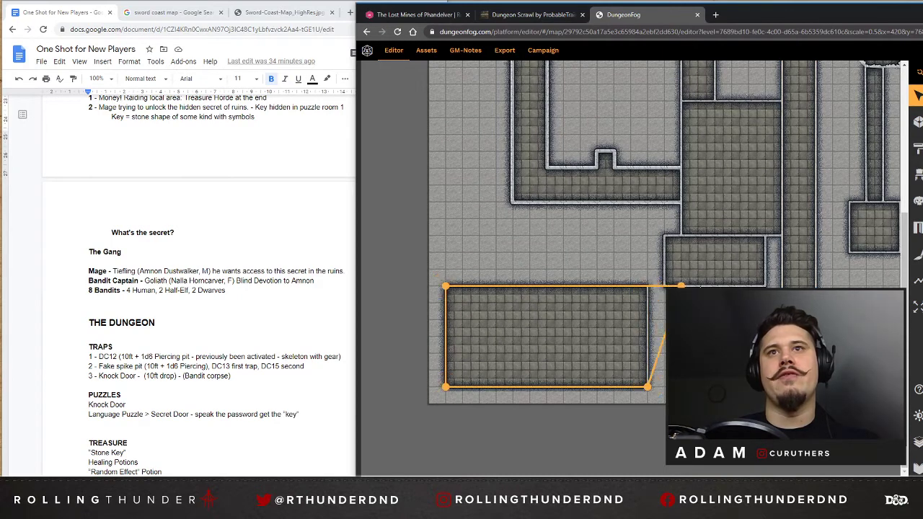
drag(647, 385, 713, 387)
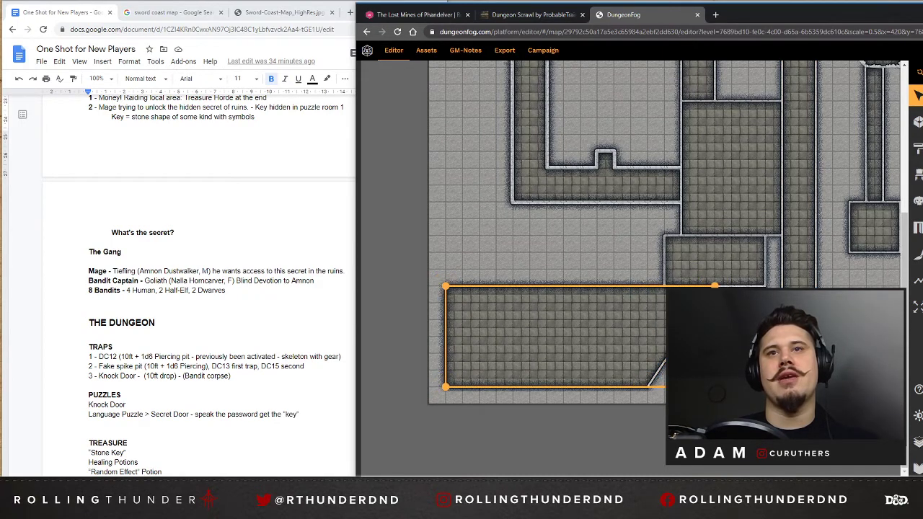
drag(449, 288, 496, 285)
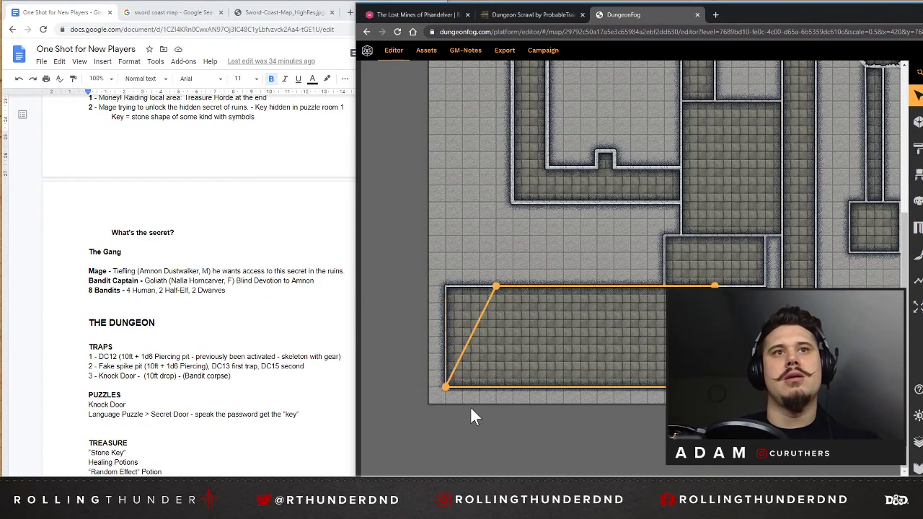
drag(445, 385, 497, 388)
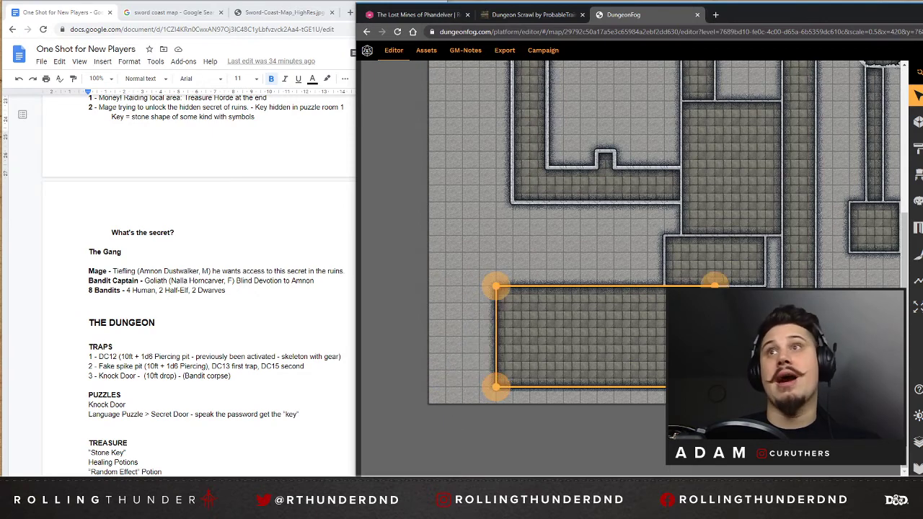
click(918, 125)
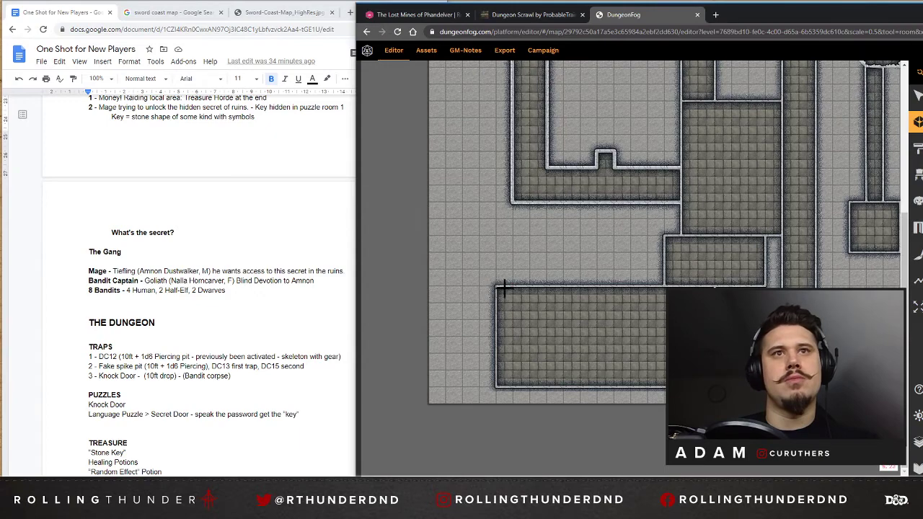
click(529, 285)
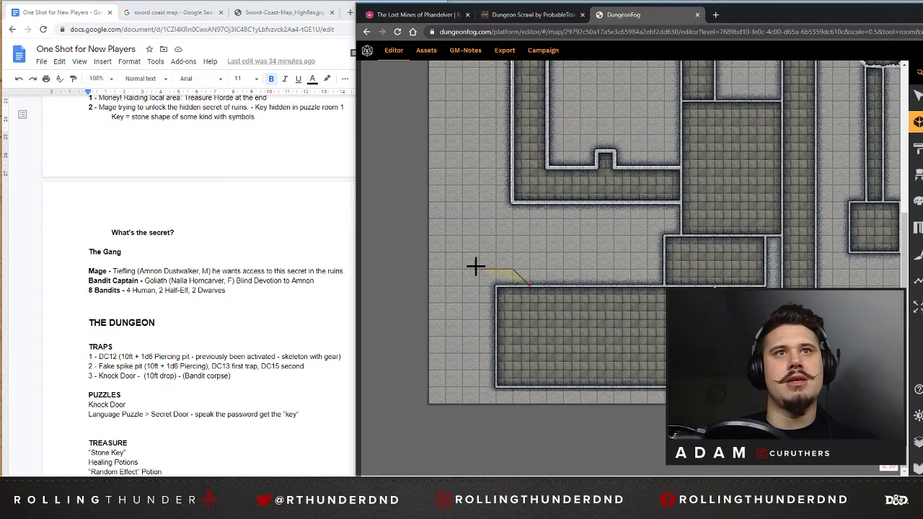
click(447, 269)
key(ctrl+z)
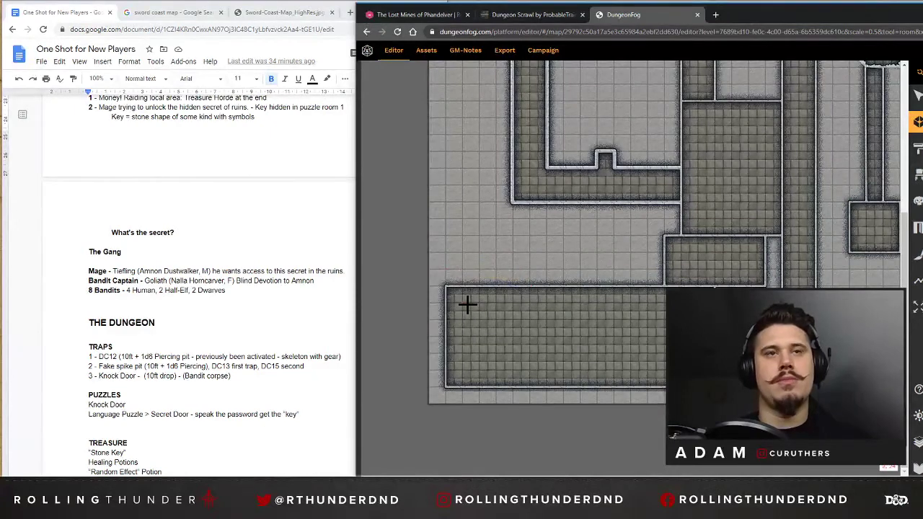
key(ctrl+z)
key(ctrl+z)
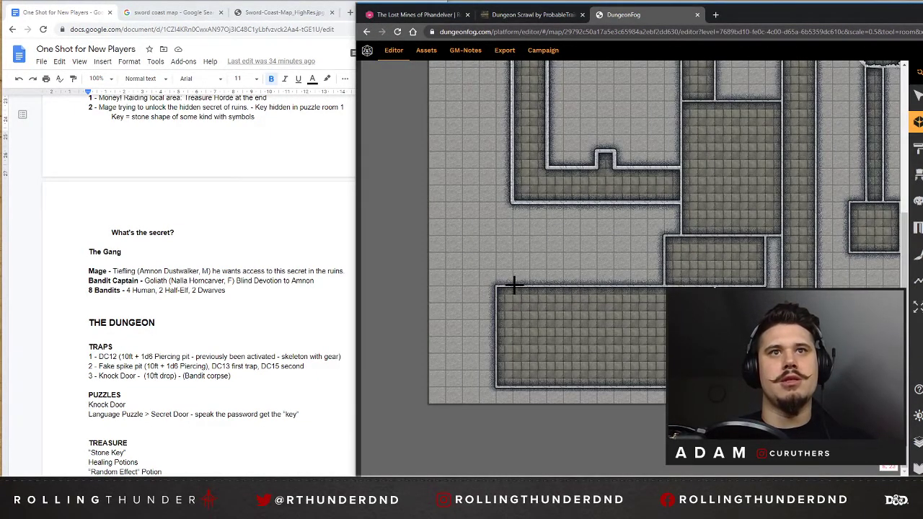
Draw an irregular, angular chamber about six squares wide and nine squares tall, overlapping the left end of the large lower-left room.
drag(514, 283, 448, 269)
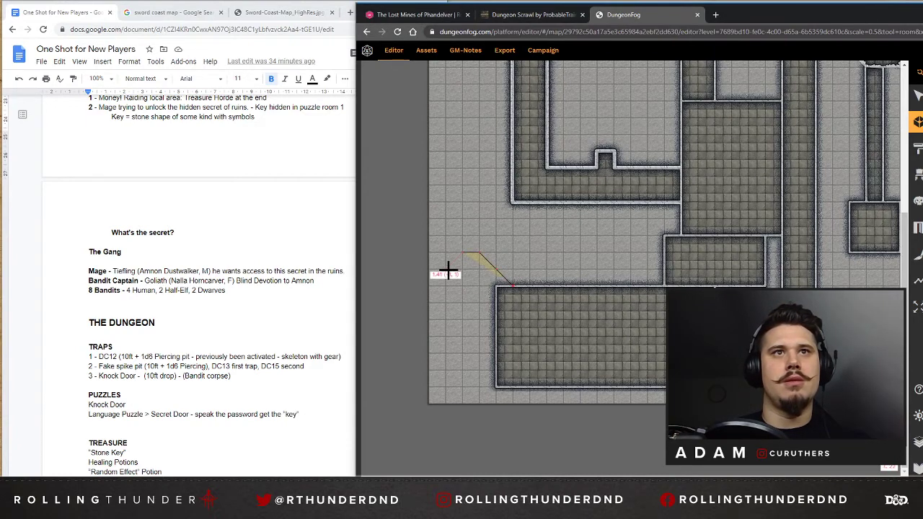
click(430, 285)
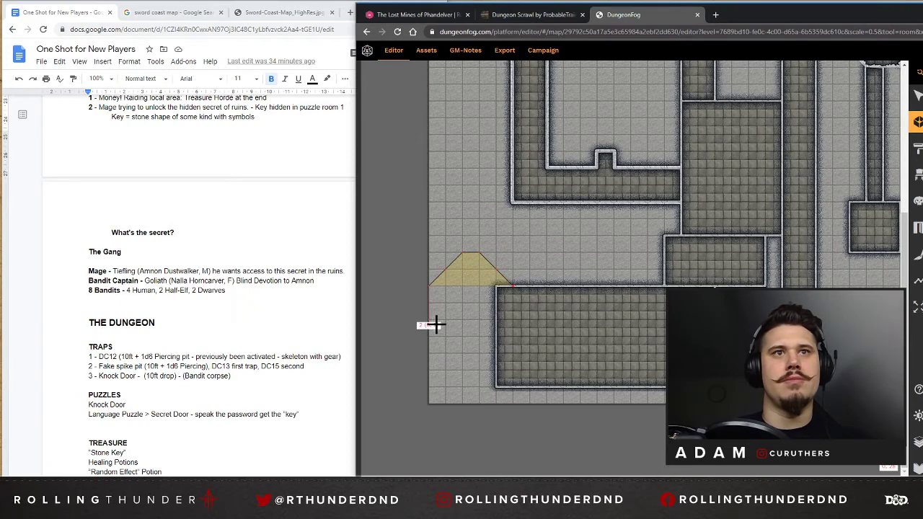
click(431, 354)
click(445, 371)
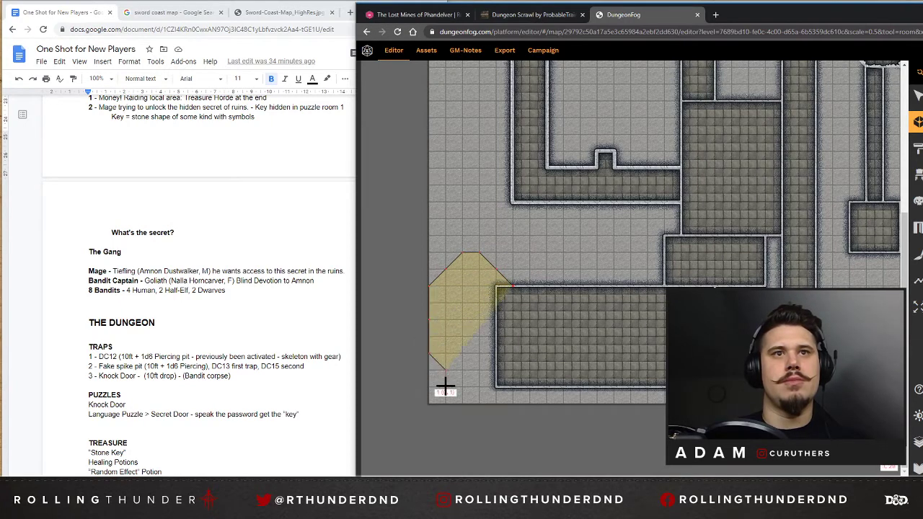
click(445, 387)
click(462, 403)
click(479, 404)
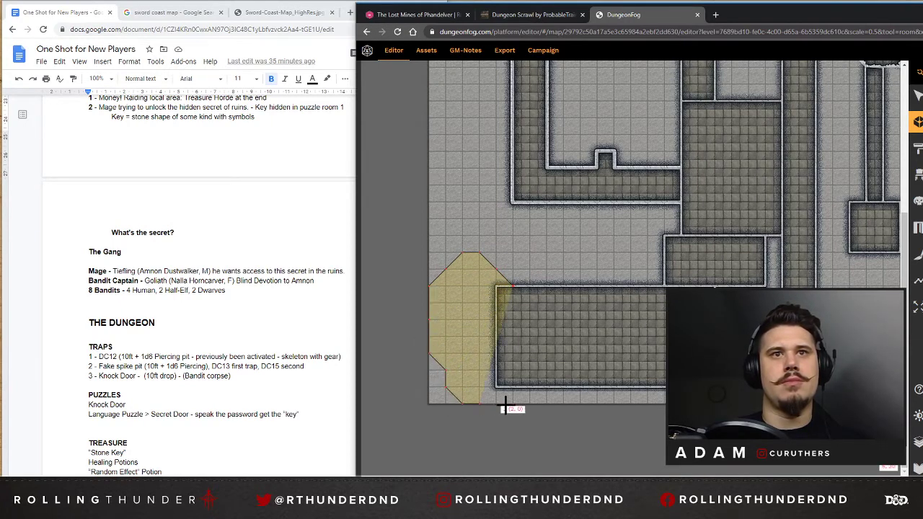
click(513, 403)
click(530, 386)
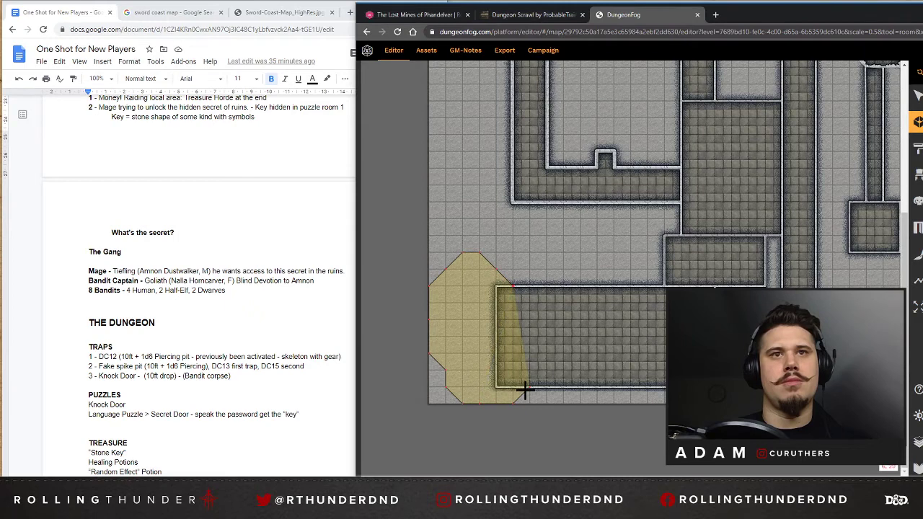
click(513, 288)
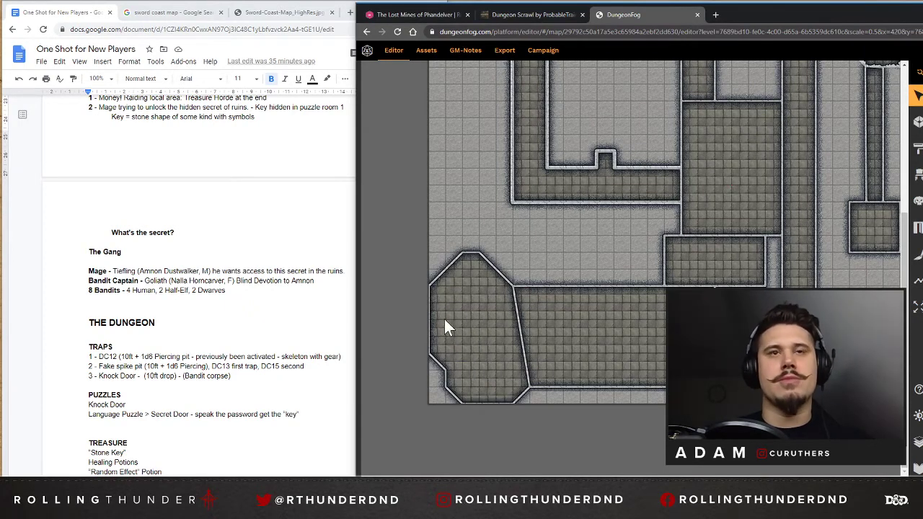
Remove the slanted wall separating the new irregular chamber from the large lower-left room.
click(520, 321)
click(518, 323)
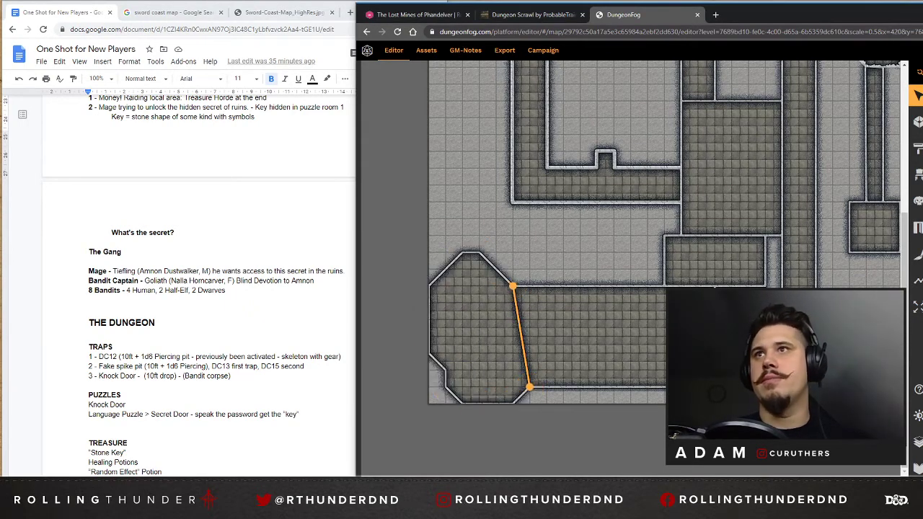
key(Delete)
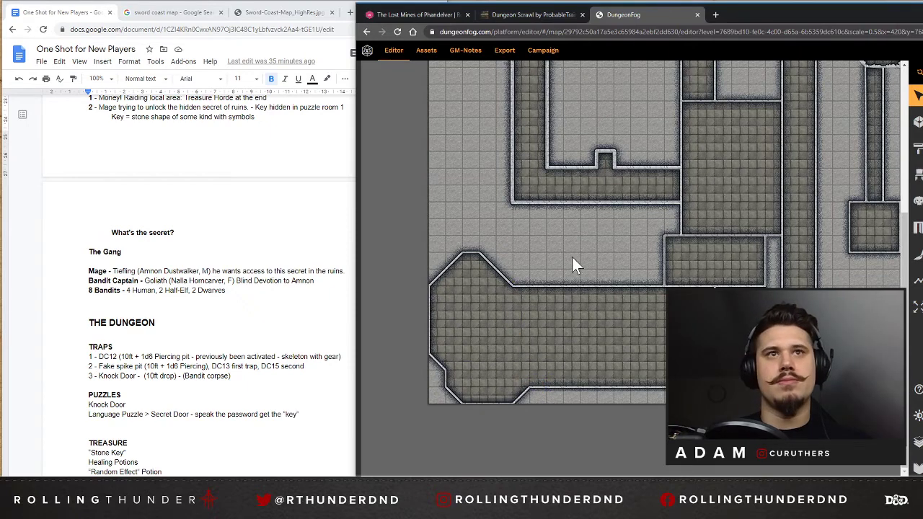
Give the irregular lower-left chamber's outer walls a rough, jagged edge and make them thicker.
click(461, 299)
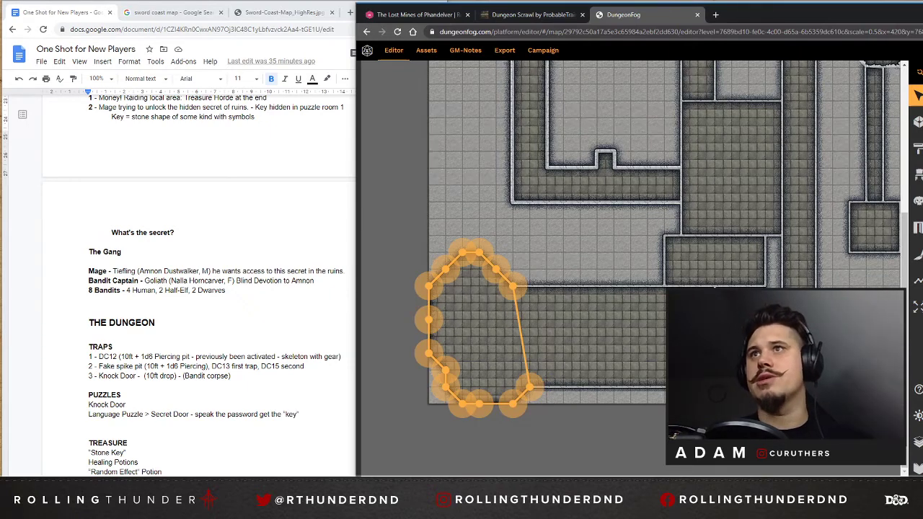
click(567, 225)
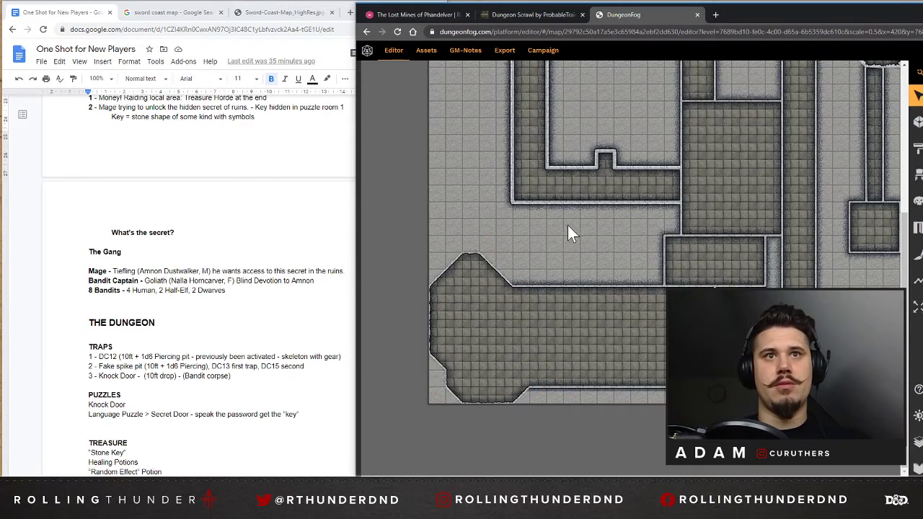
click(466, 378)
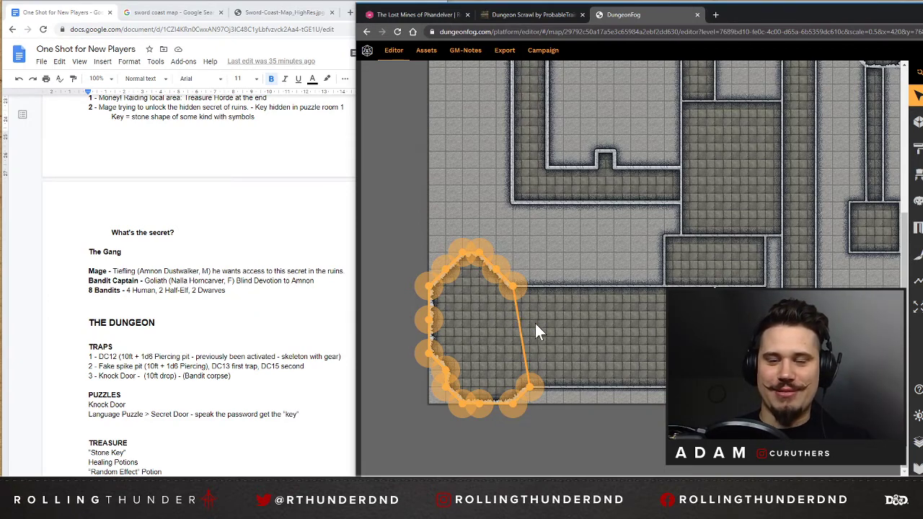
click(563, 263)
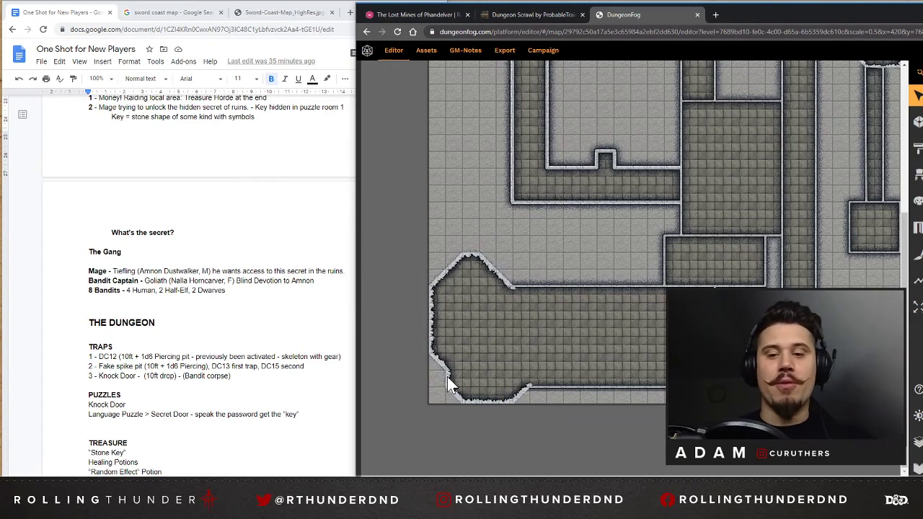
Thicken the walls of the large lower-left room, the long vertical corridor, the small room above it and the central room.
click(721, 337)
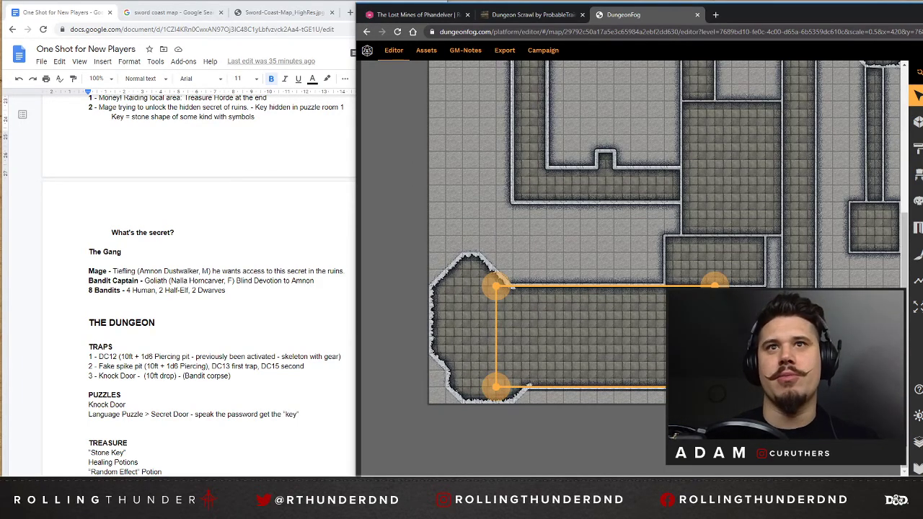
click(598, 235)
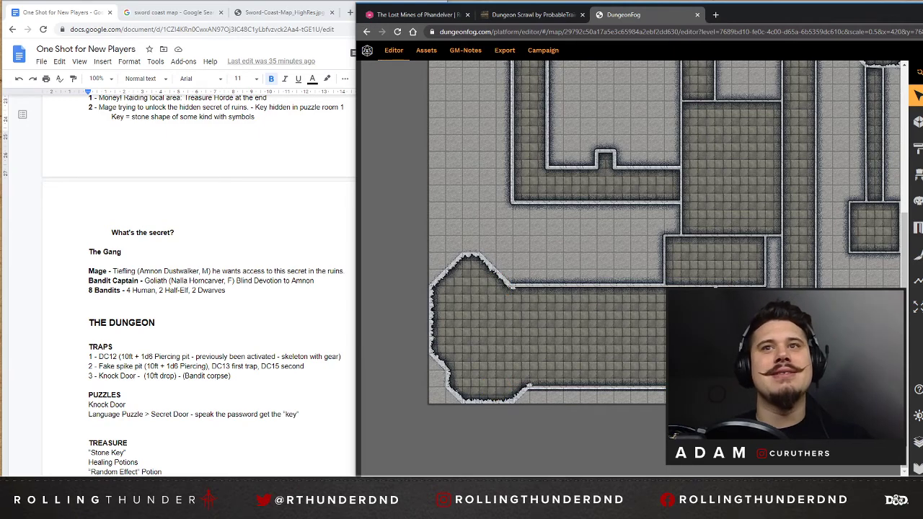
click(798, 337)
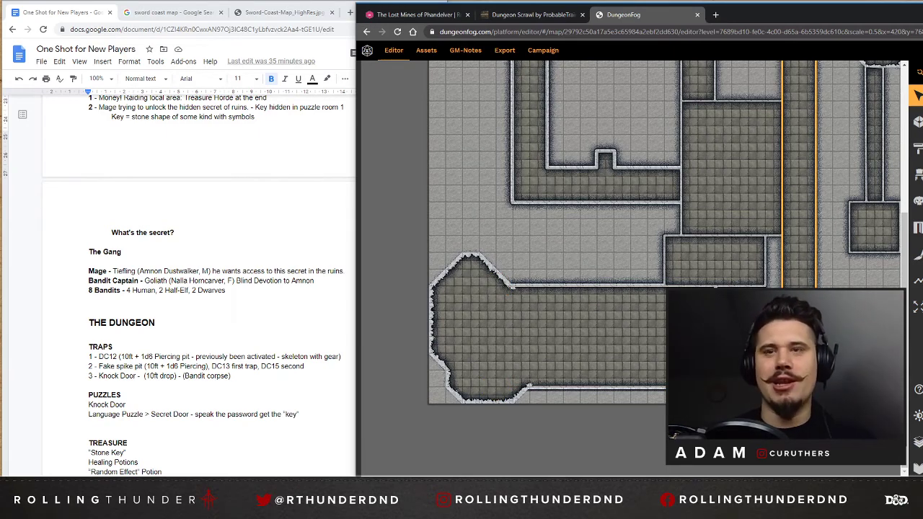
click(744, 267)
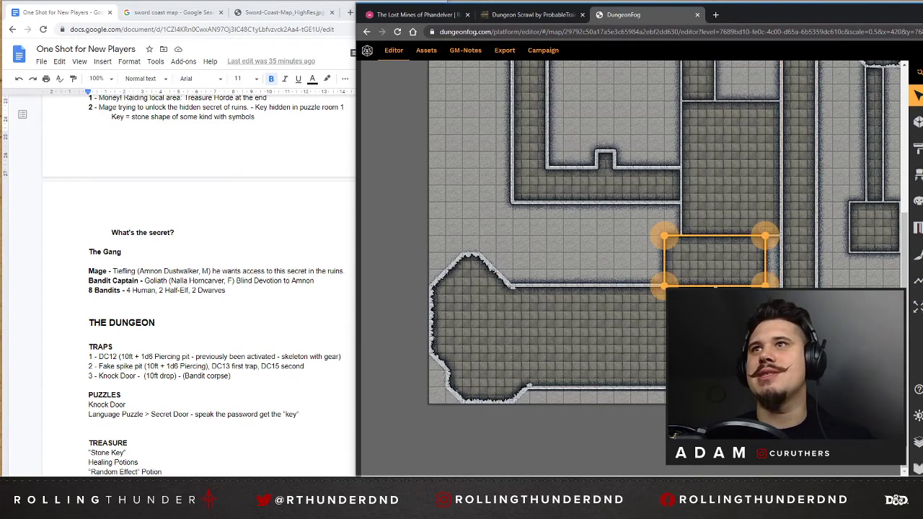
click(731, 173)
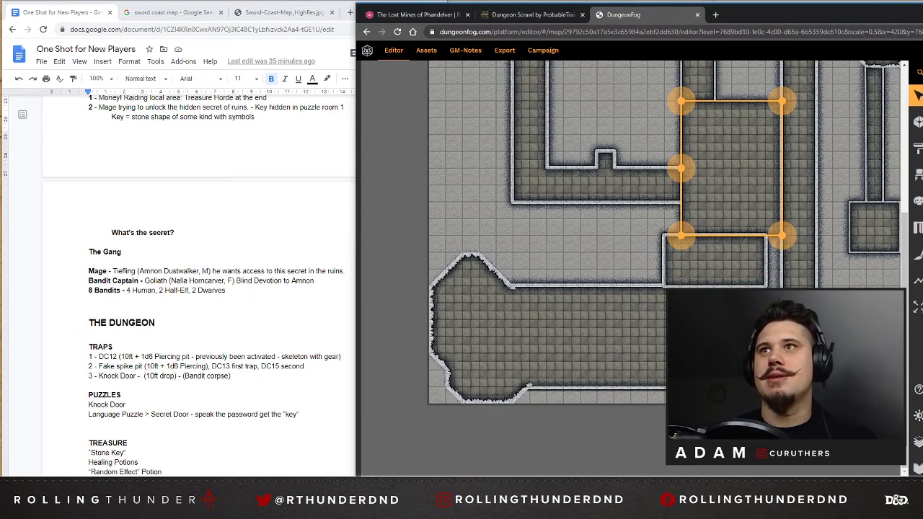
Thicken the walls of the corridor above the central room, the upper-right room, the narrow right-hand corridor and the small square room below it.
scroll(886, 228, up, 2)
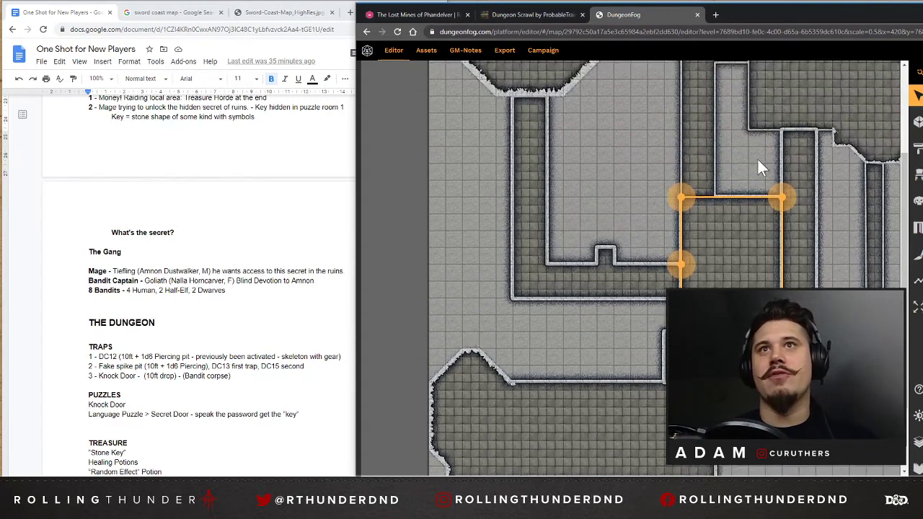
click(709, 129)
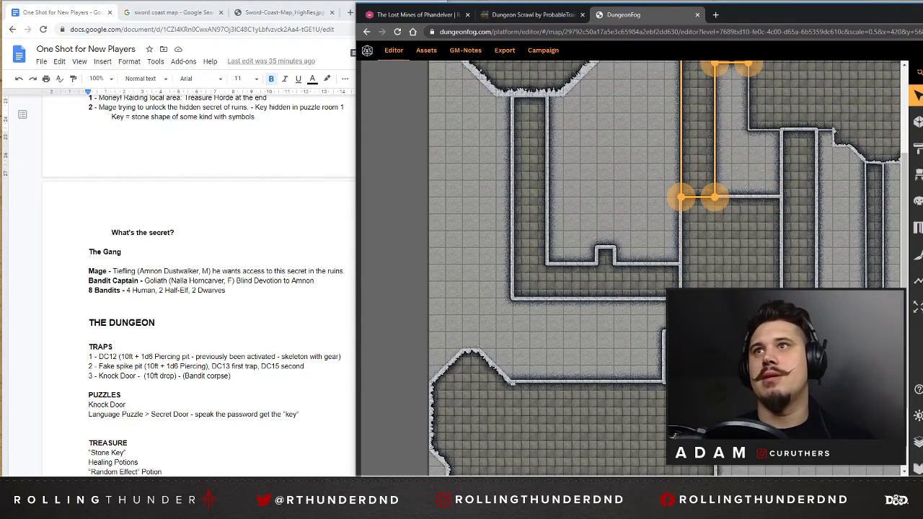
scroll(834, 214, up, 2)
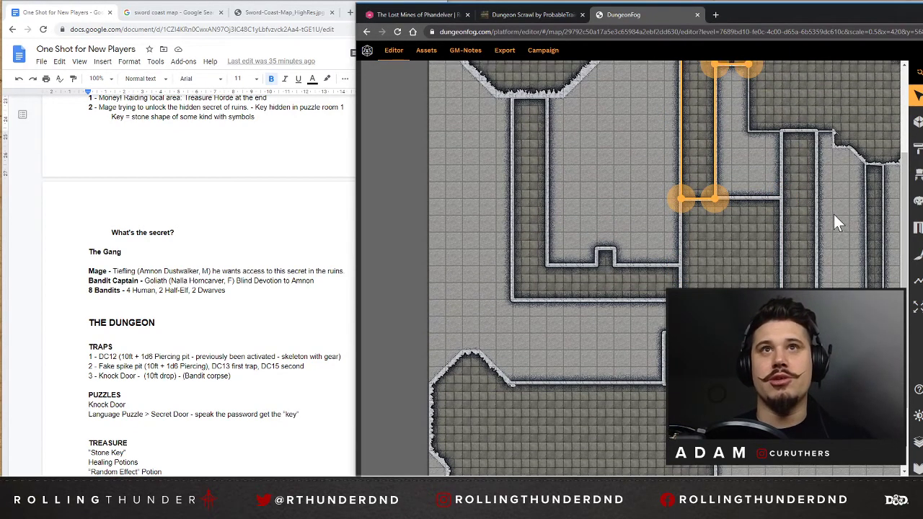
click(811, 188)
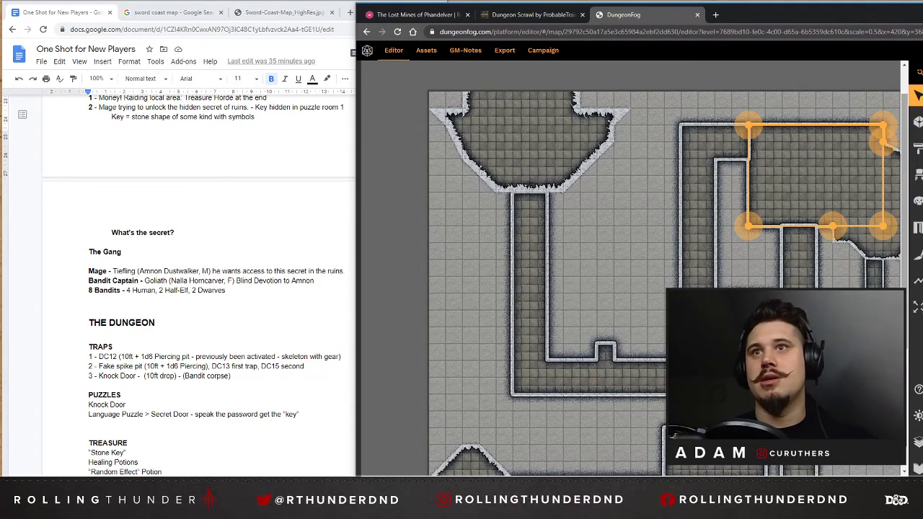
click(874, 300)
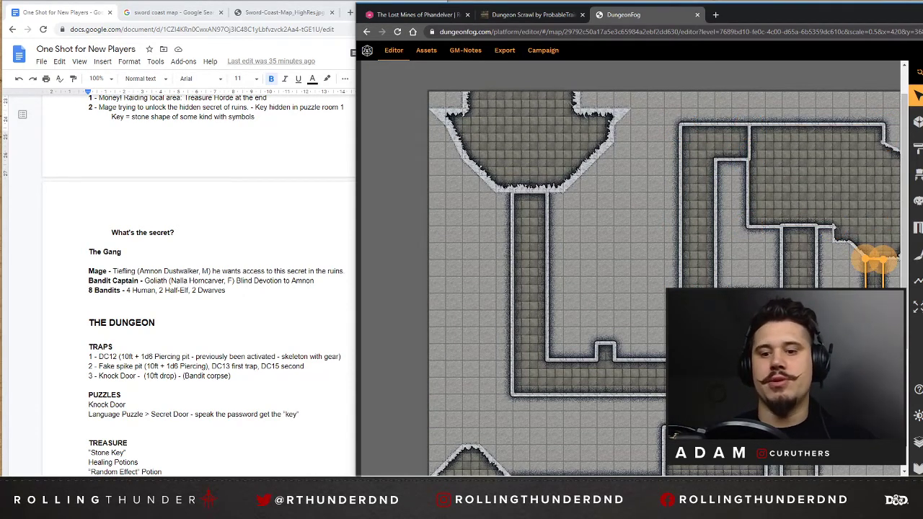
scroll(631, 266, down, 3)
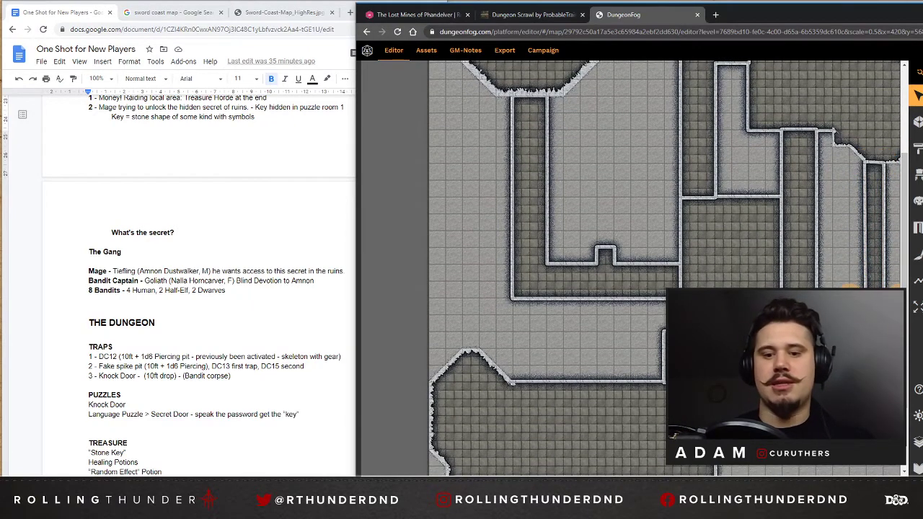
Thicken the walls of the upper-right room and the rough cave section attached to its right side.
drag(795, 481, 879, 480)
scroll(799, 274, up, 1)
click(787, 116)
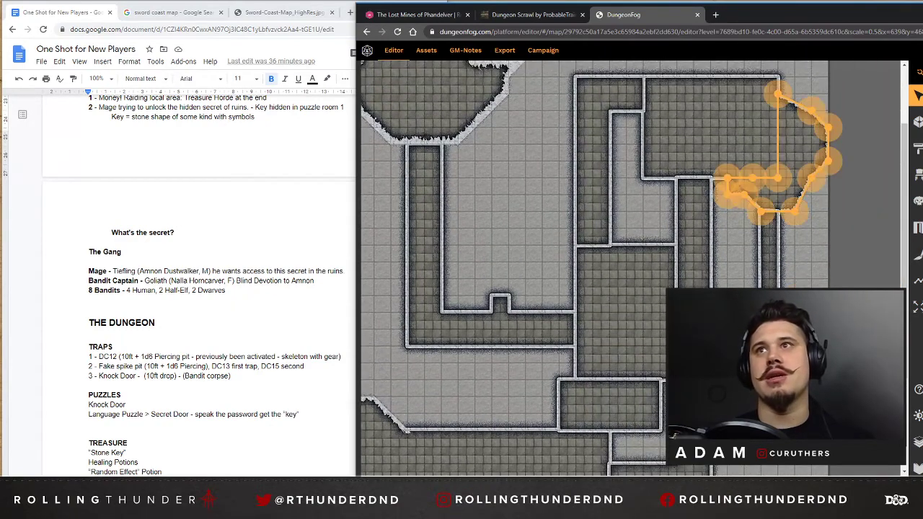
click(816, 261)
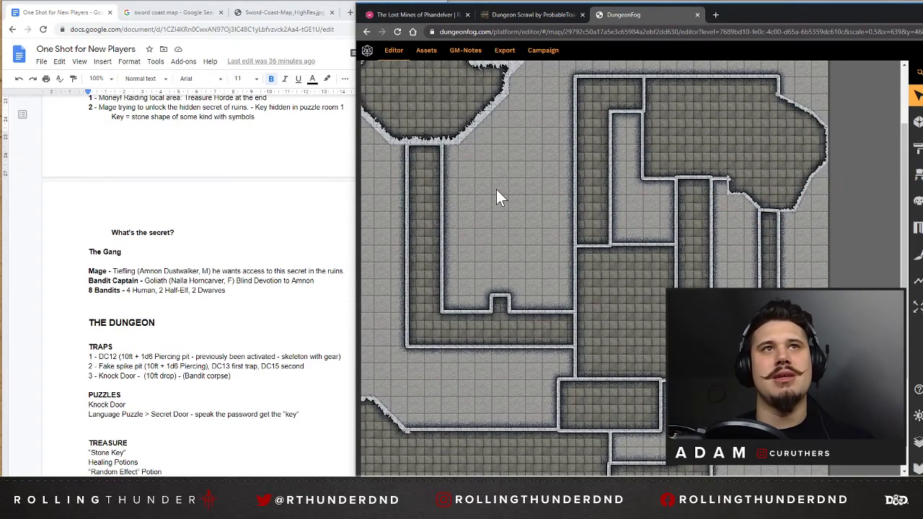
scroll(508, 204, up, 2)
click(764, 259)
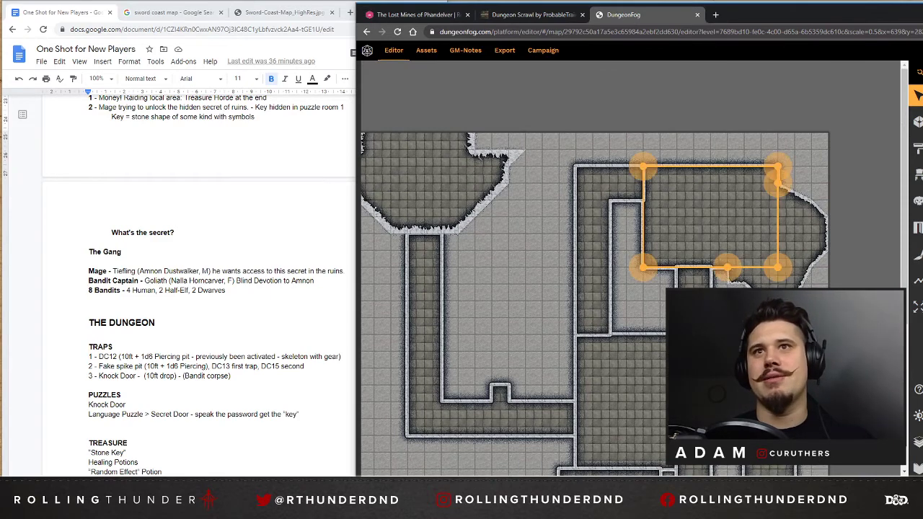
click(770, 294)
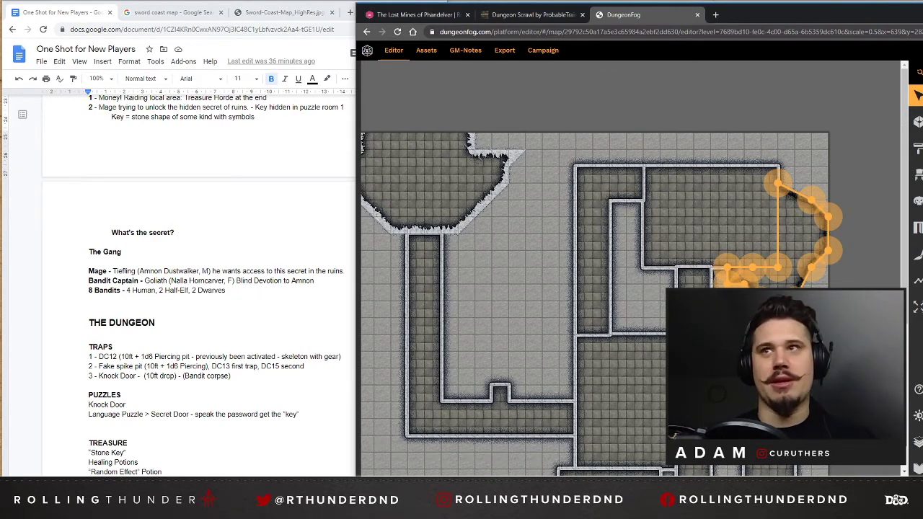
click(760, 144)
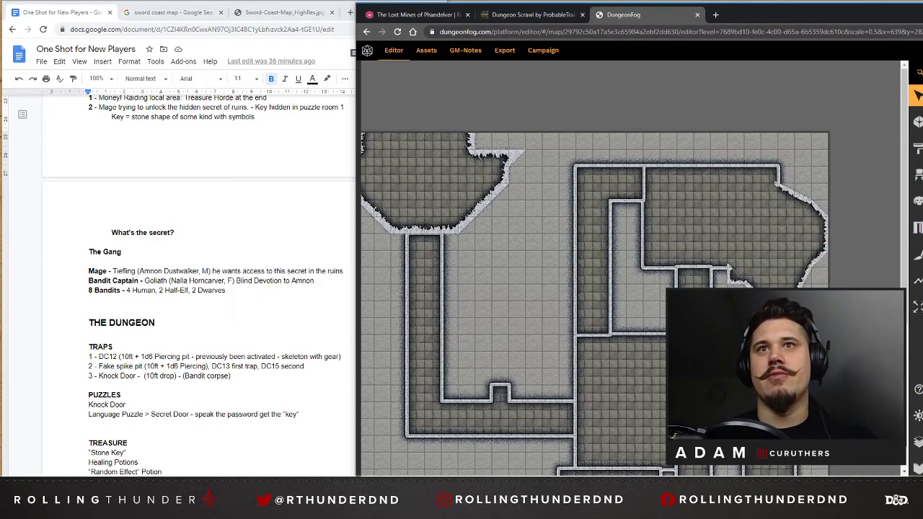
Match the rough walls of the upper-right cave section to those of the irregular lower-left chamber.
scroll(485, 308, down, 3)
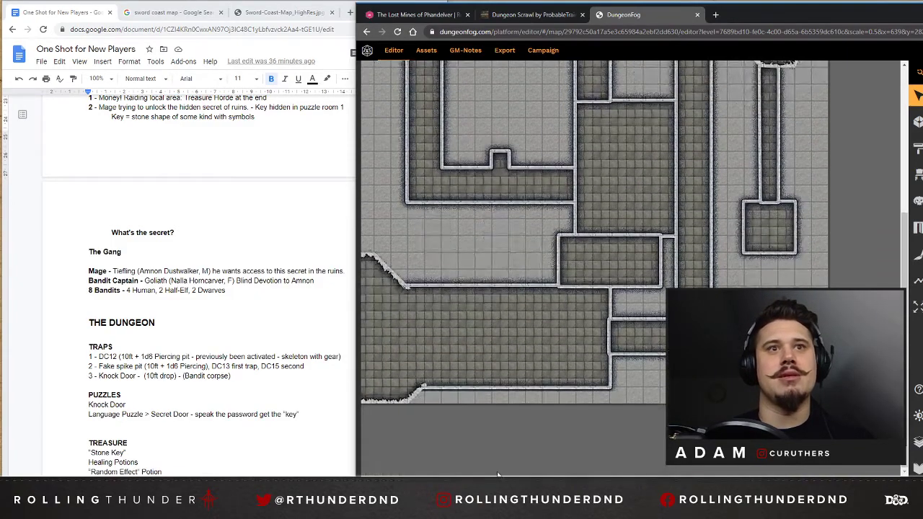
scroll(453, 281, left, 1)
click(453, 281)
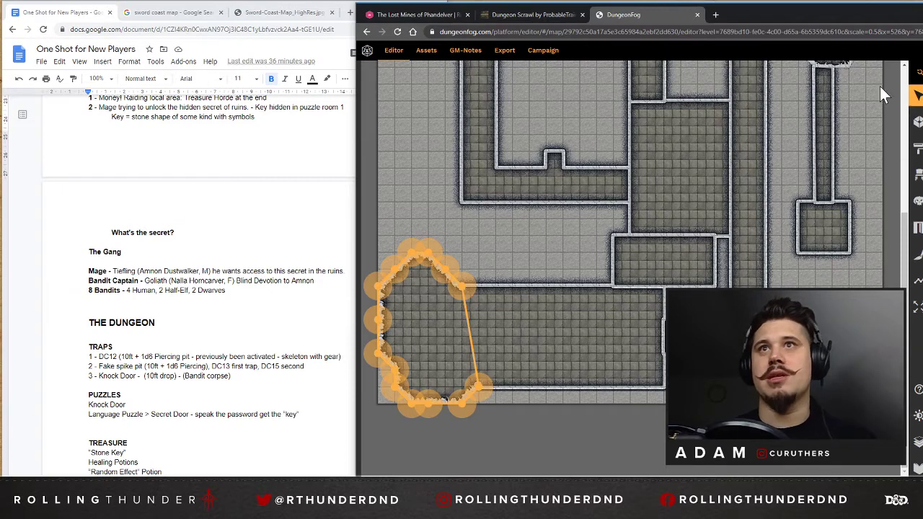
scroll(862, 156, up, 1)
click(861, 156)
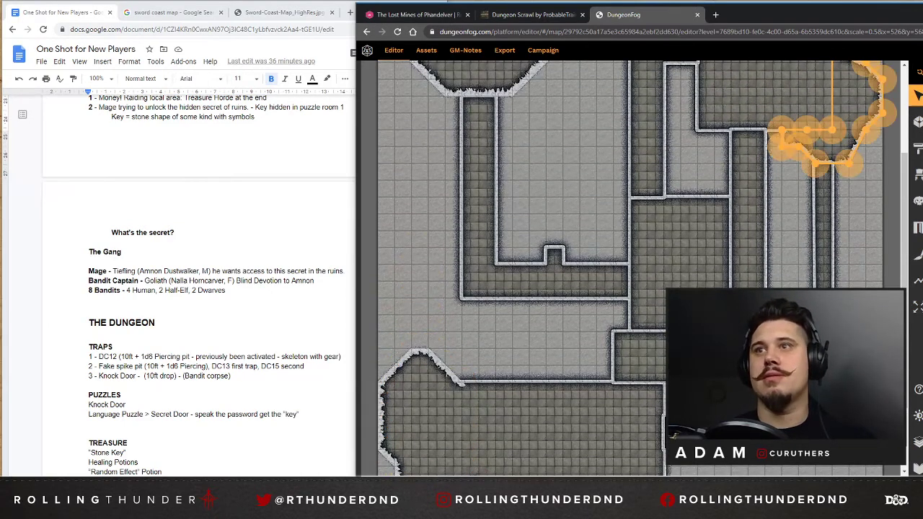
Draw a one-square alcove directly below the lower wall of the L-shaped corridor.
click(525, 295)
click(551, 309)
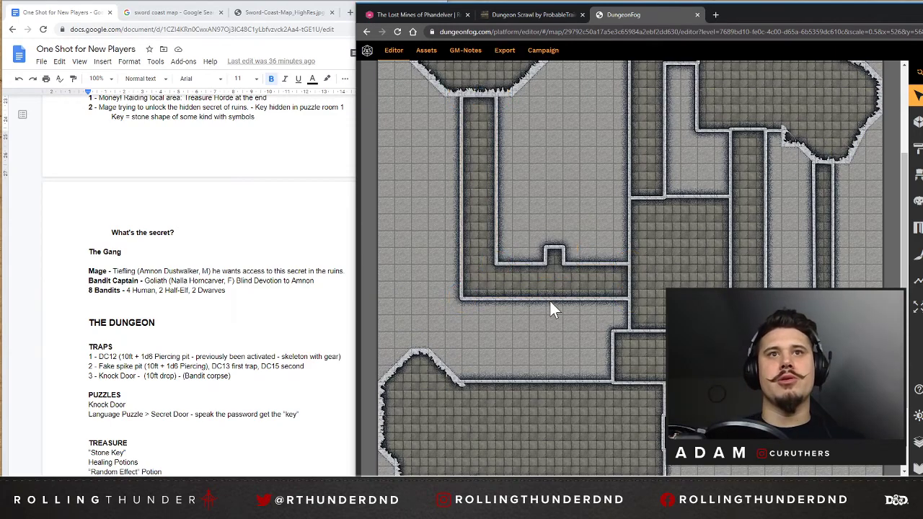
click(550, 302)
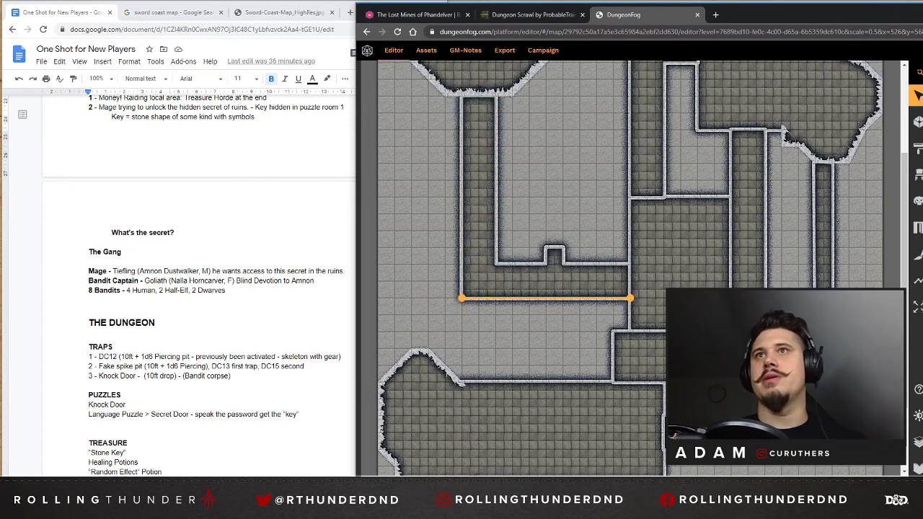
click(917, 123)
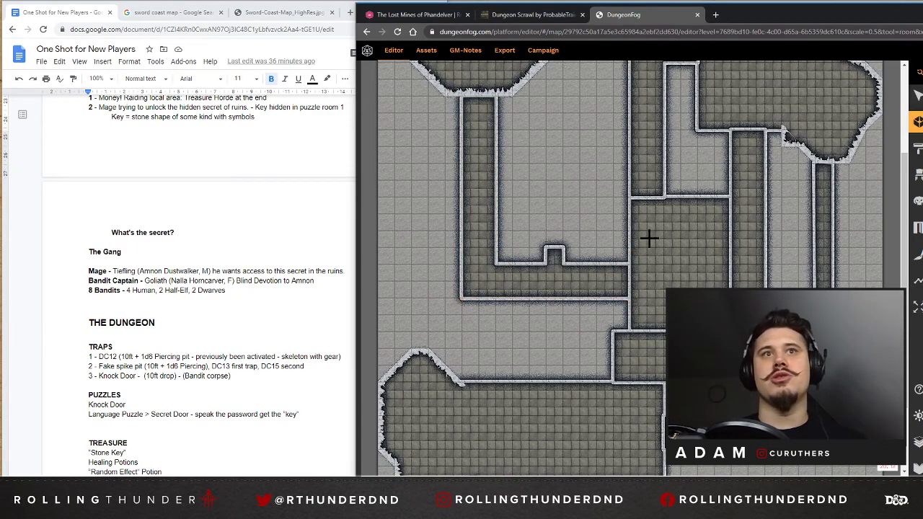
click(514, 308)
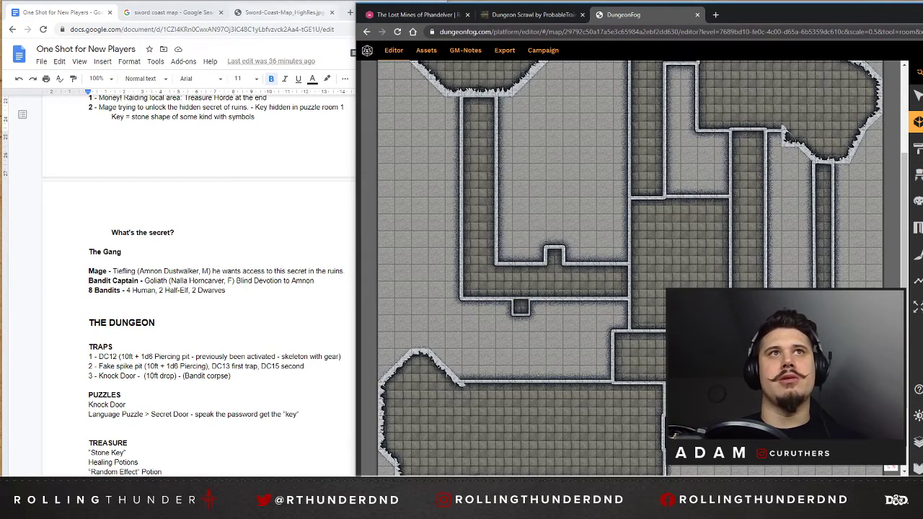
Delete the separate one-square alcove below the L-shaped corridor's lower wall.
click(918, 95)
click(496, 297)
click(516, 309)
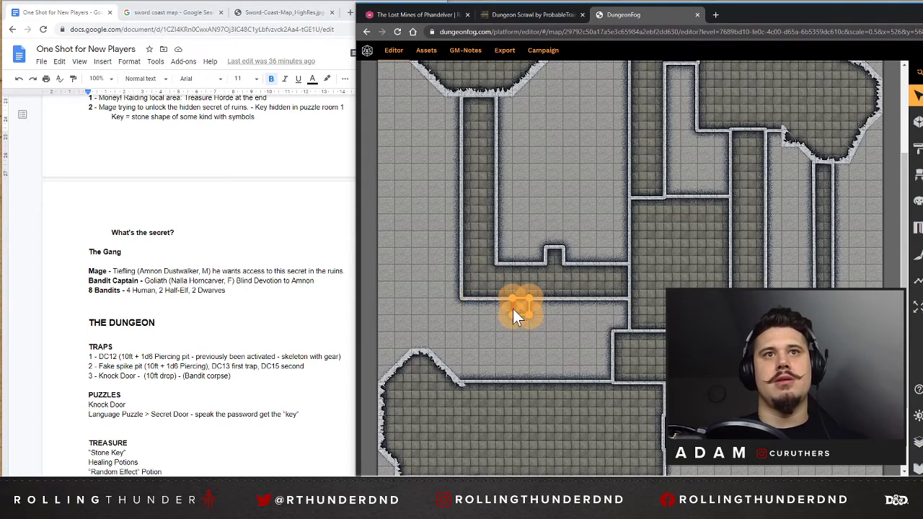
key(Delete)
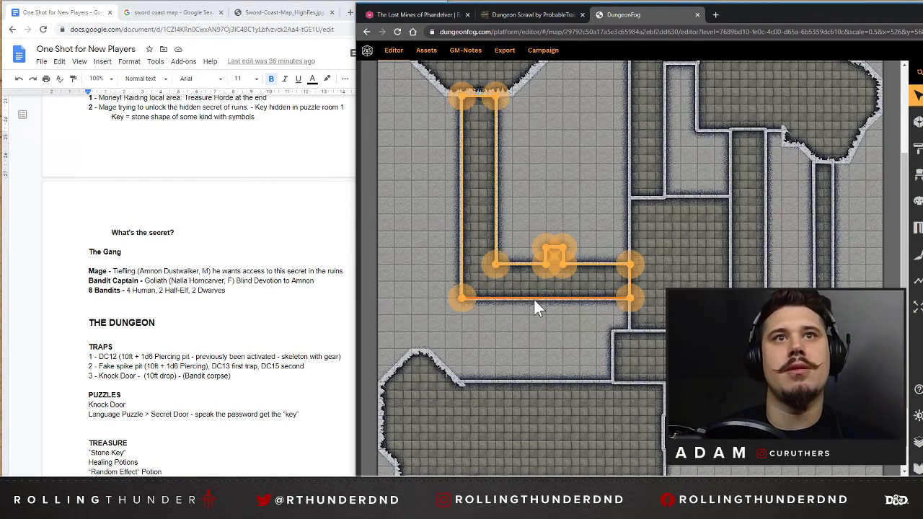
Add points along the L-shaped corridor's lower wall and pull one down a square to form an alcove's left side.
click(535, 297)
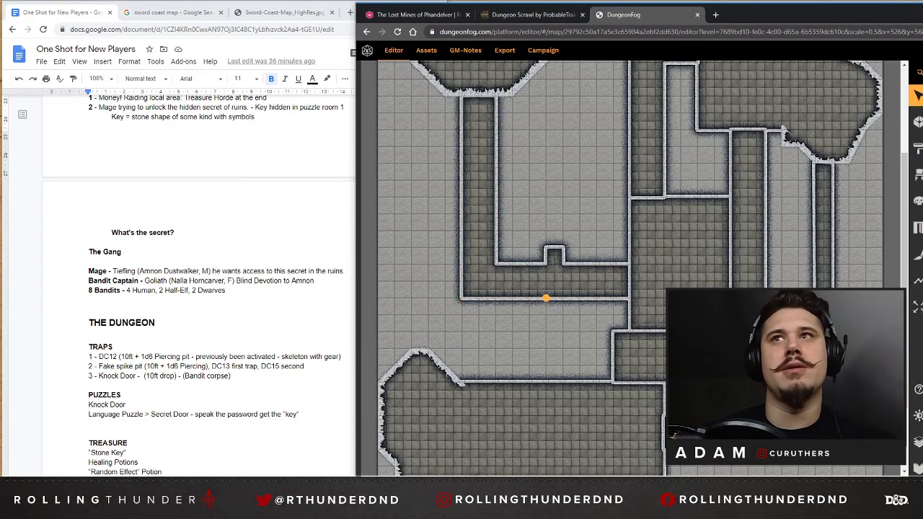
shift+click(523, 296)
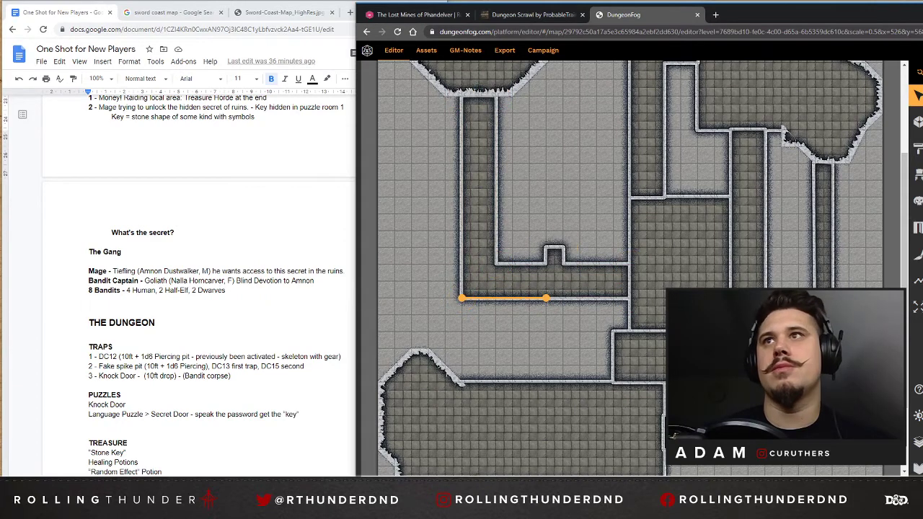
double_click(514, 296)
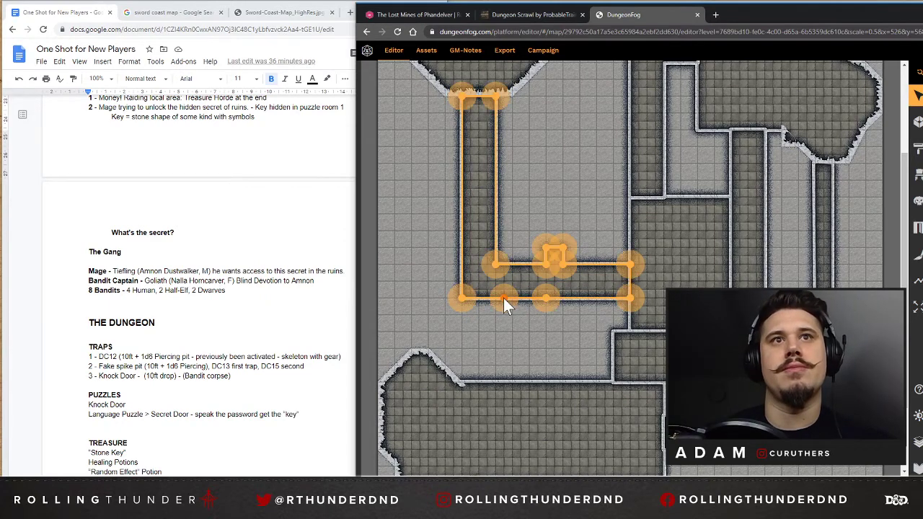
click(514, 297)
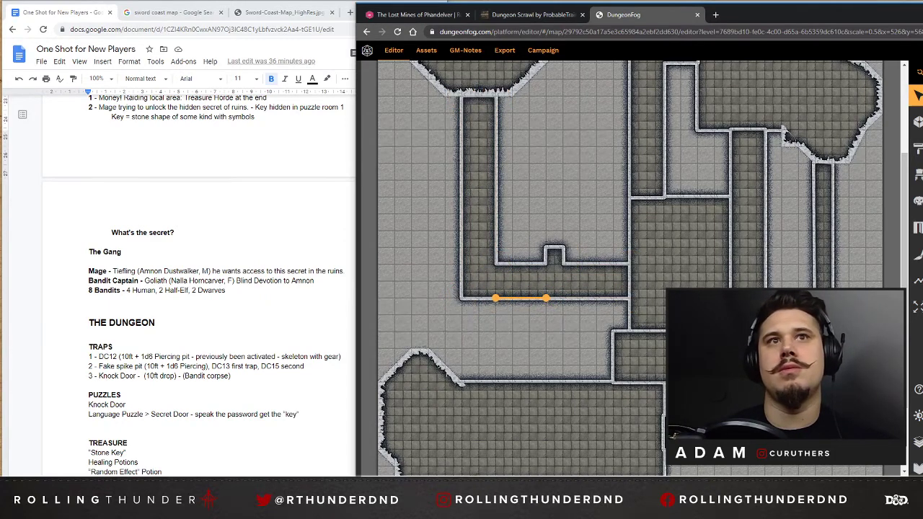
double_click(518, 297)
double_click(515, 298)
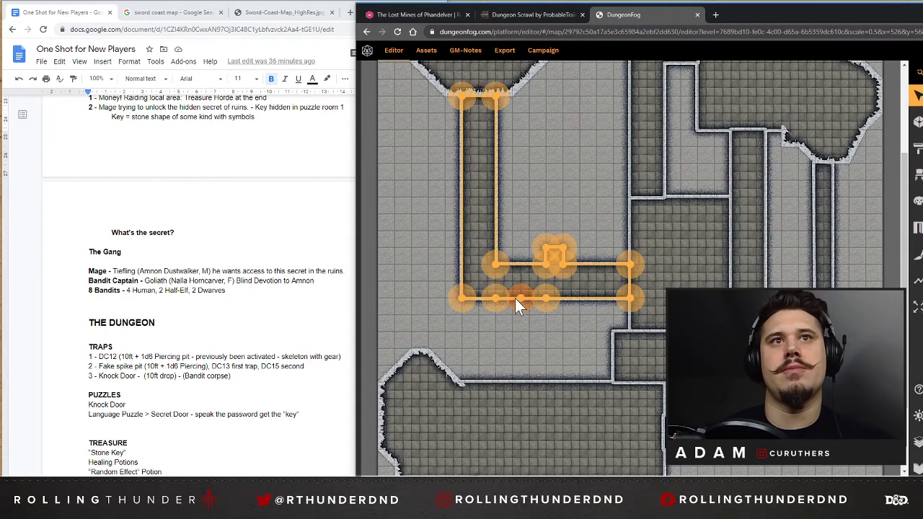
click(519, 299)
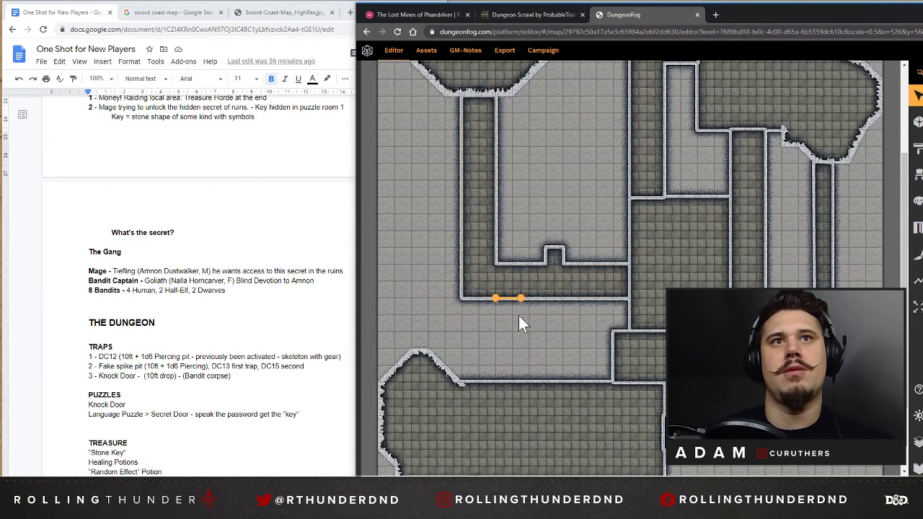
double_click(516, 298)
drag(519, 297, 497, 314)
Split the slanted wall segment and reposition its points to finish a one-square alcove in the L-shaped corridor's lower wall.
click(524, 306)
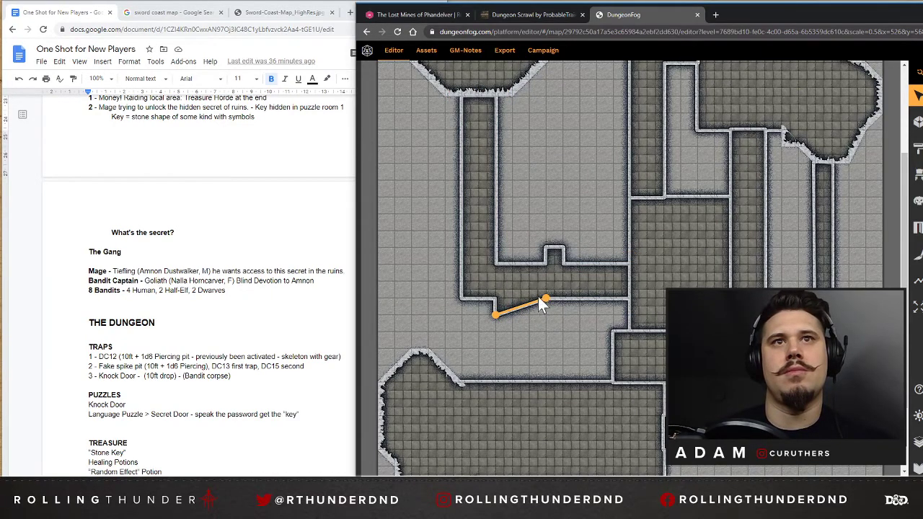
click(541, 329)
click(524, 305)
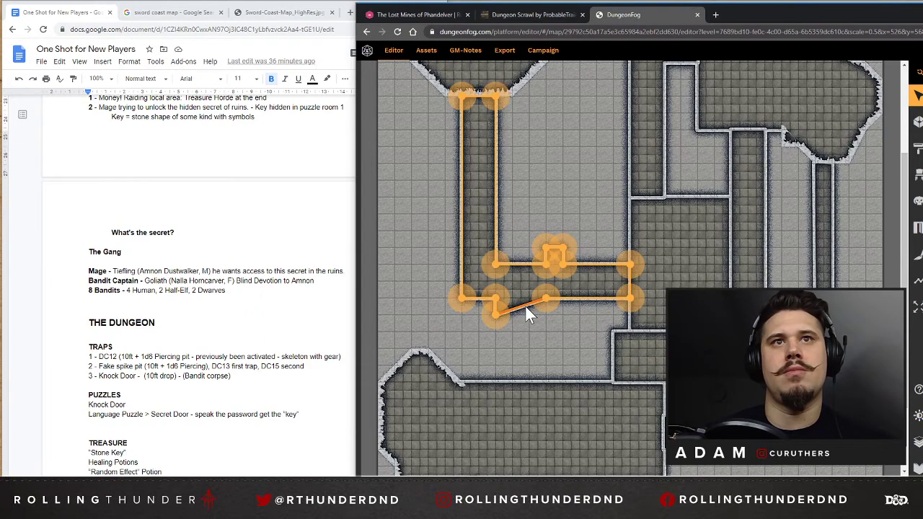
click(525, 306)
click(922, 217)
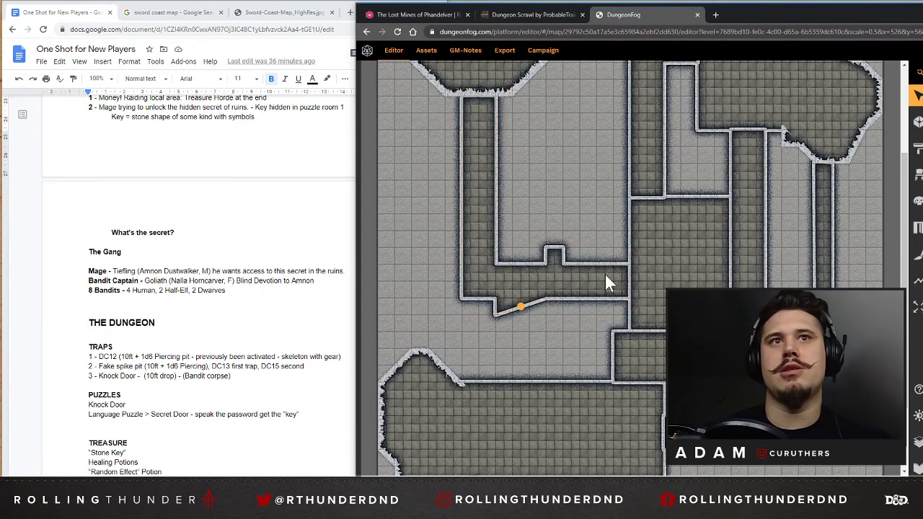
mouse_move(519, 307)
mouse_down()
mouse_move(521, 313)
mouse_move(506, 299)
mouse_up()
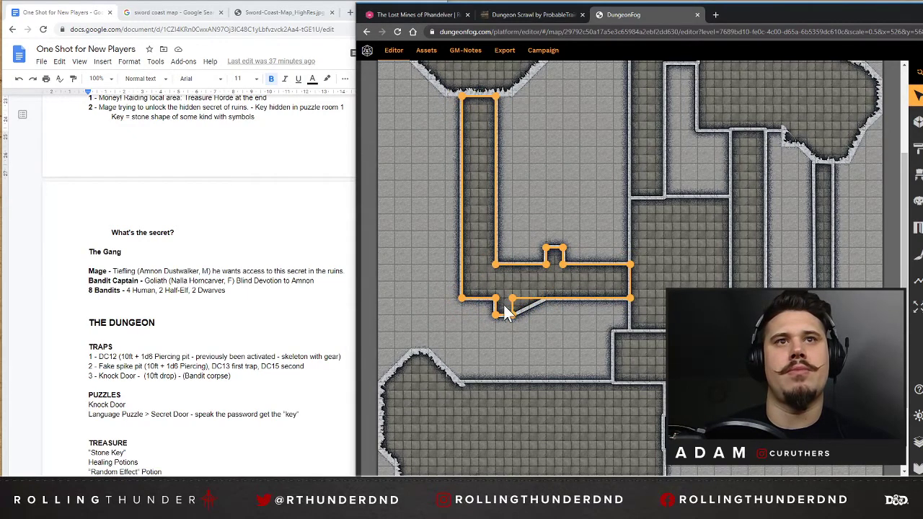
click(572, 334)
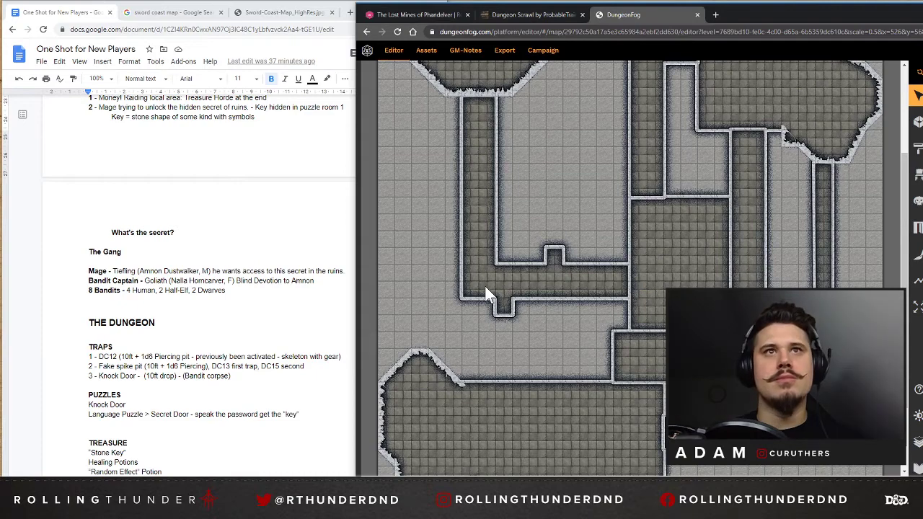
Place a door where the right end of the L-shaped corridor meets the central room.
scroll(476, 245, up, 1)
click(467, 205)
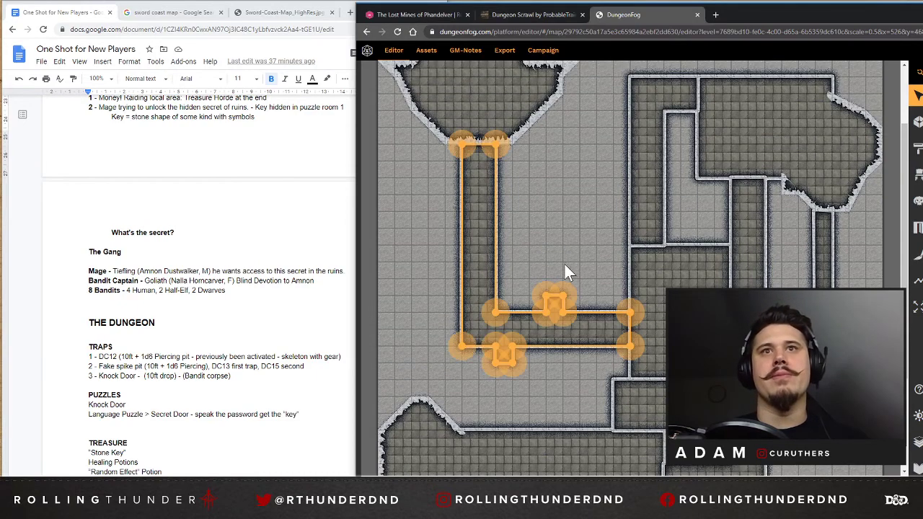
click(595, 351)
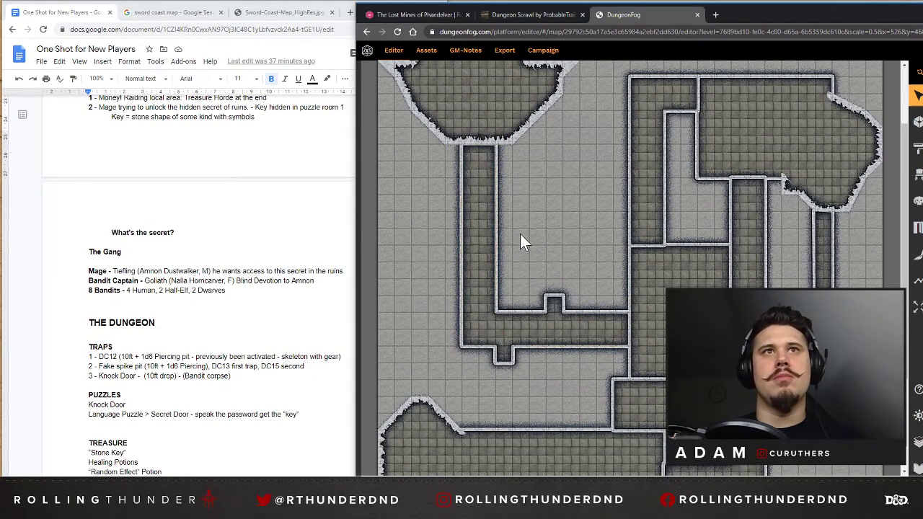
scroll(505, 217, up, 1)
scroll(602, 237, down, 2)
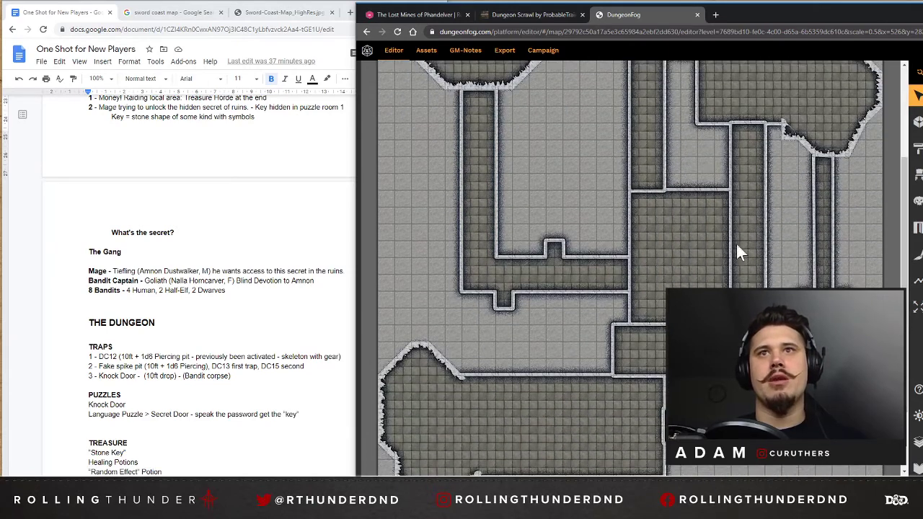
click(917, 228)
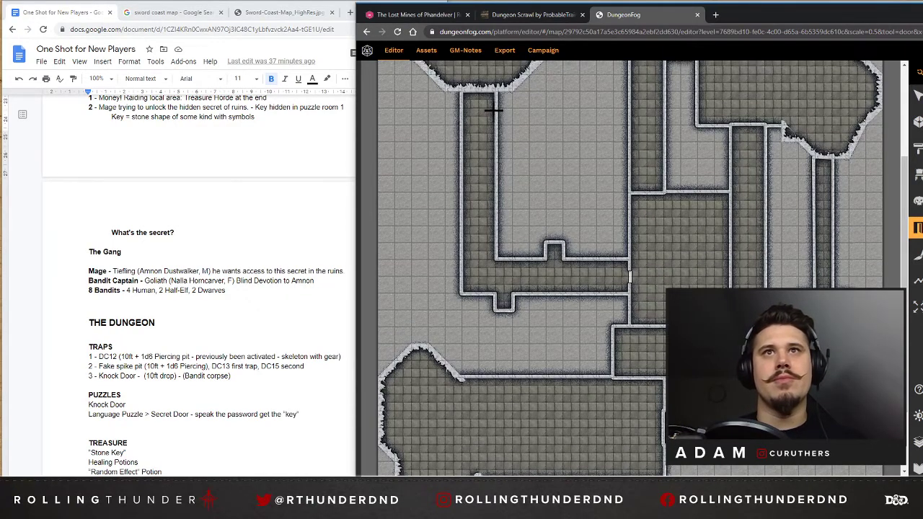
Place a door between the central room and the corridor above it, and a double door from that corridor into the upper-right room.
scroll(490, 105, up, 1)
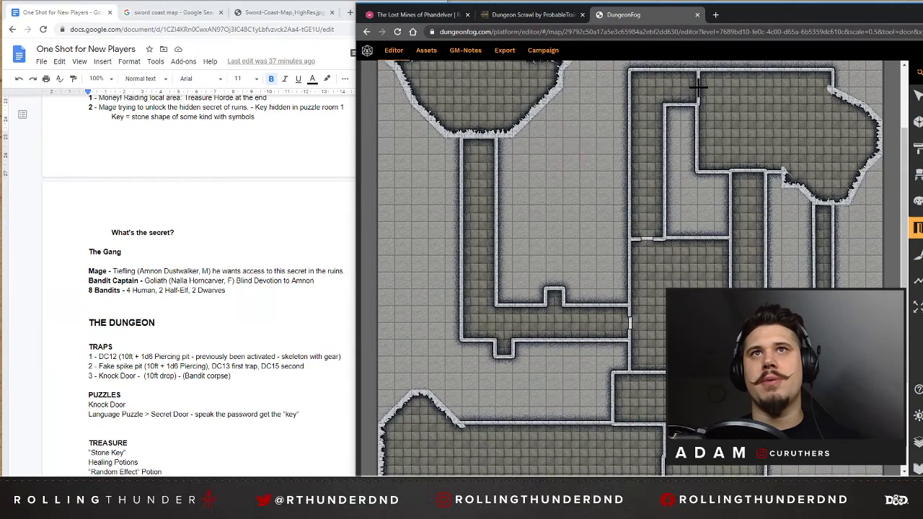
scroll(741, 113, up, 2)
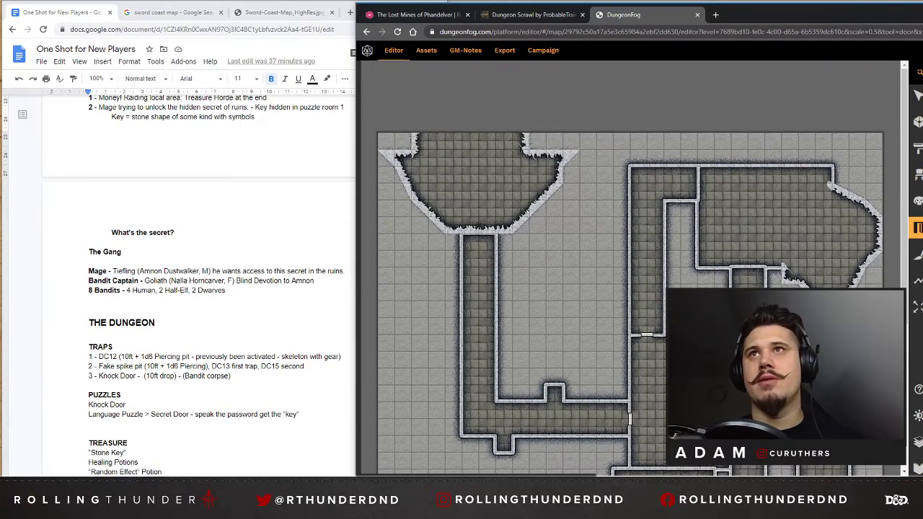
scroll(633, 265, up, 2)
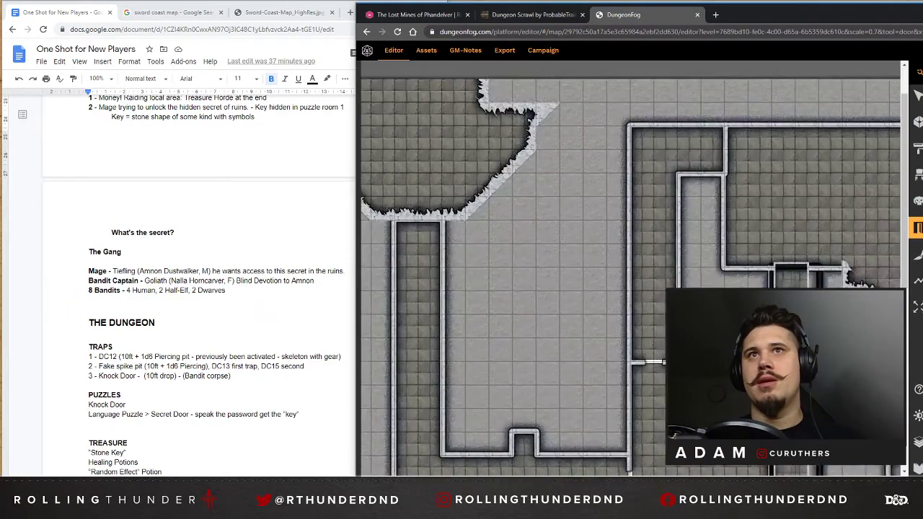
scroll(628, 272, up, 2)
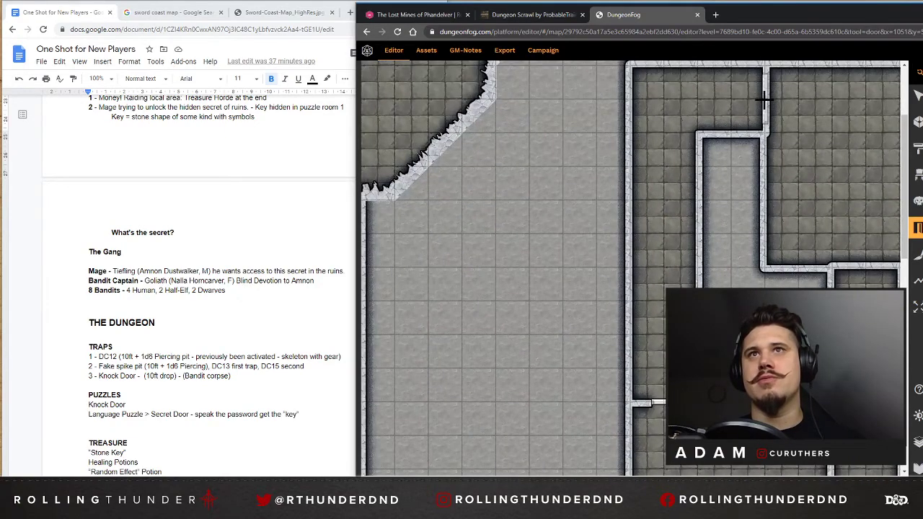
scroll(867, 198, down, 2)
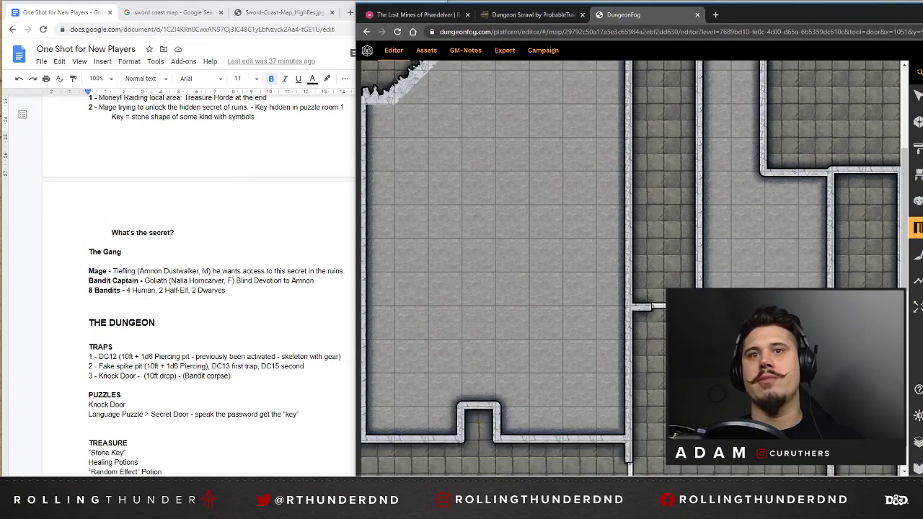
scroll(692, 310, right, 5)
scroll(662, 257, up, 3)
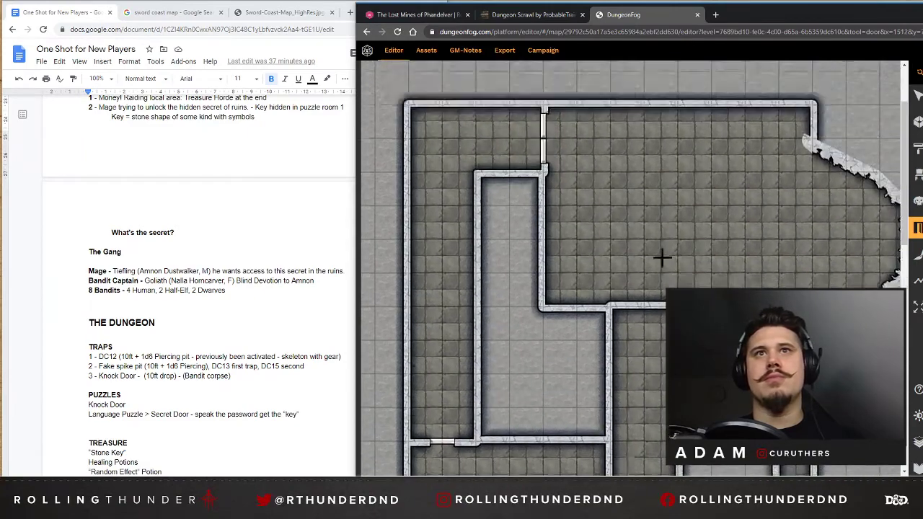
Place double doors at both ends of the long corridor linking the upper-right room with the large lower room.
scroll(662, 257, up, 2)
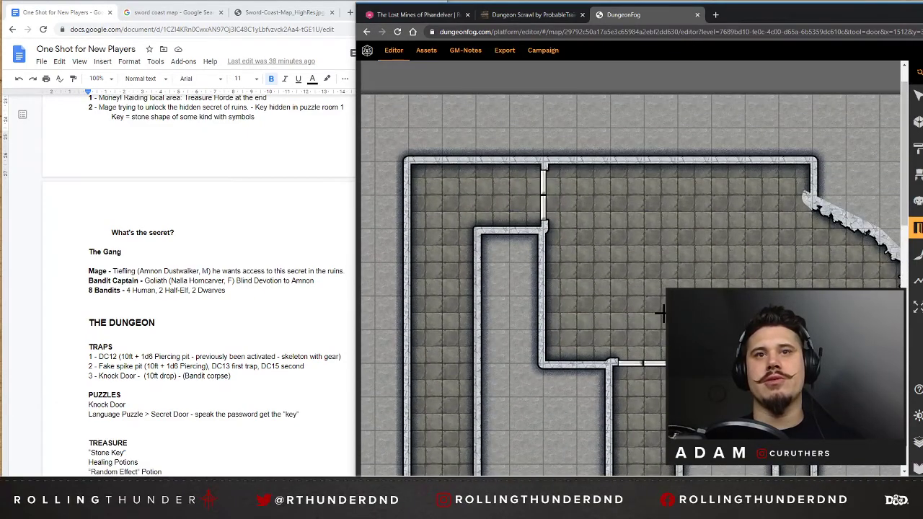
scroll(736, 231, down, 1)
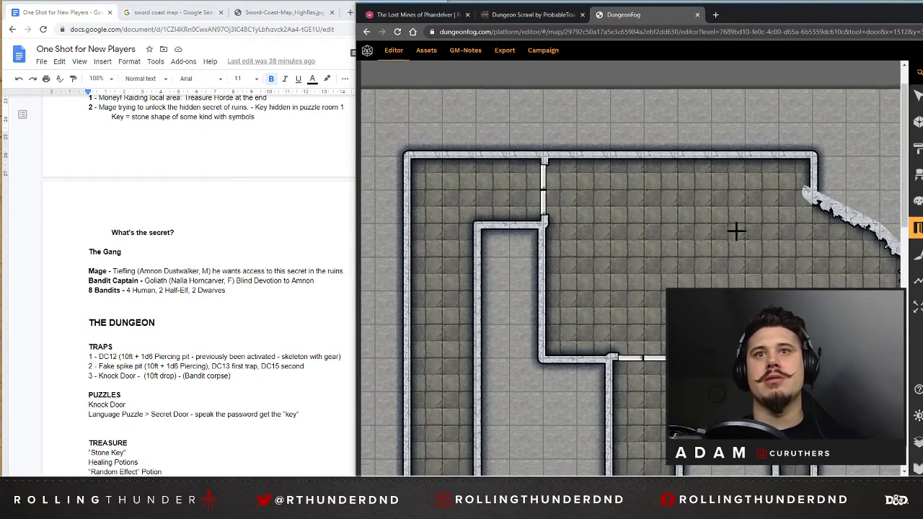
scroll(735, 235, down, 5)
scroll(692, 254, down, 4)
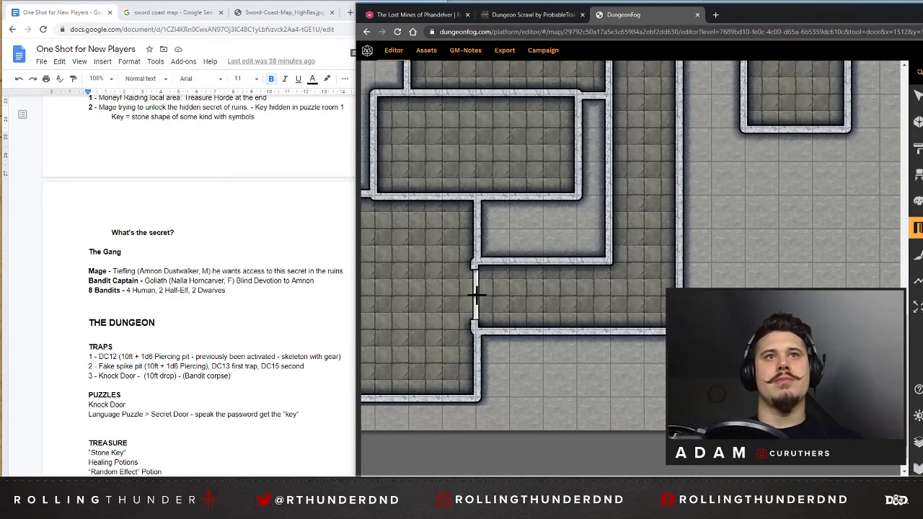
Place a door between the central room and the room below it, and another between the narrow right-hand corridor and the small square room.
scroll(542, 221, up, 5)
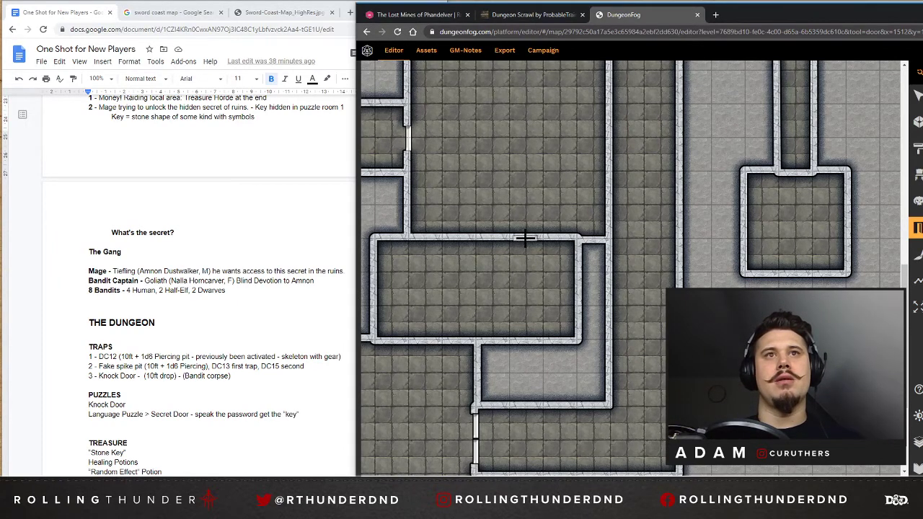
scroll(463, 278, up, 5)
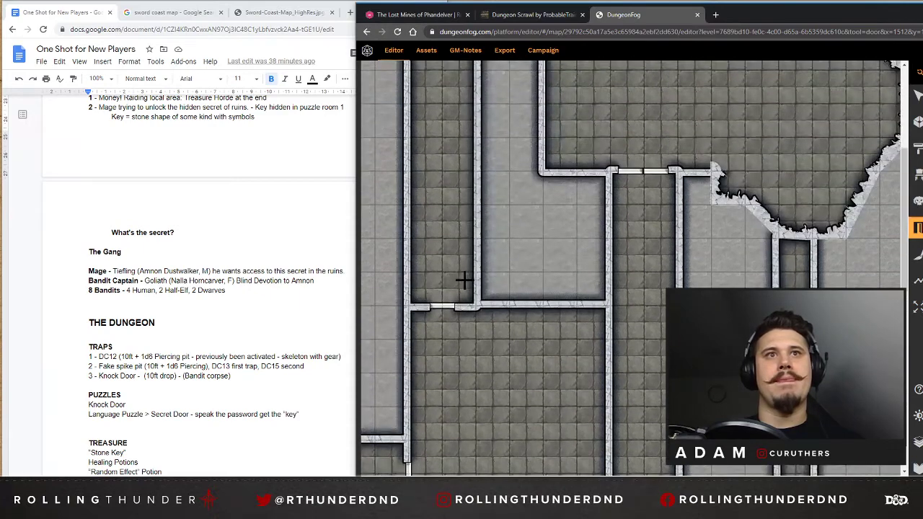
scroll(526, 261, down, 3)
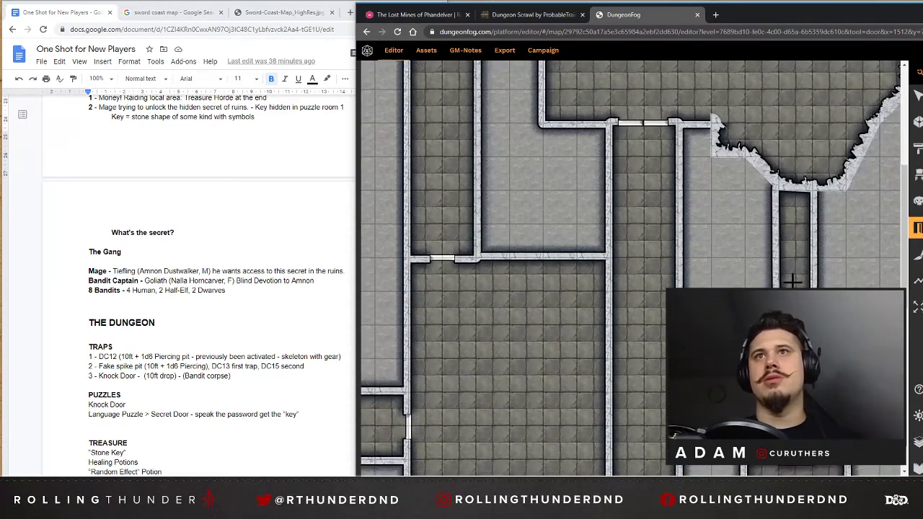
scroll(798, 202, down, 6)
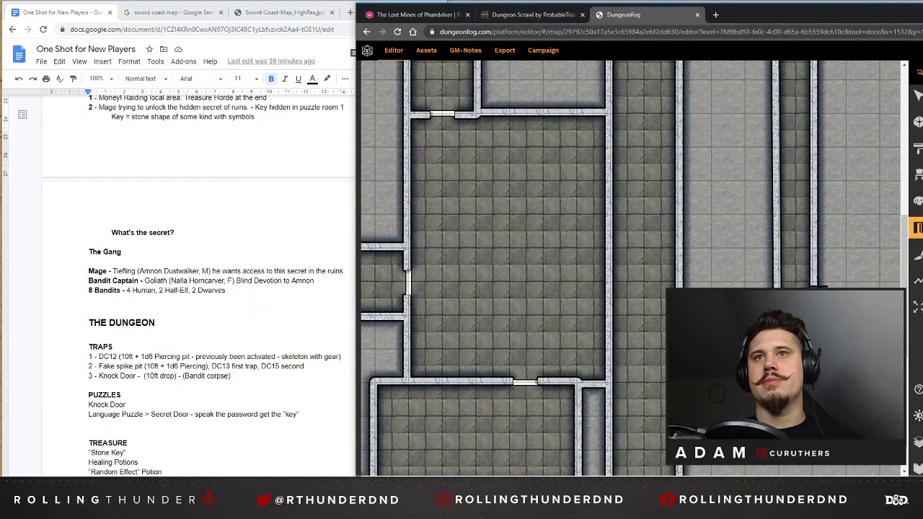
scroll(840, 254, up, 5)
scroll(840, 256, down, 6)
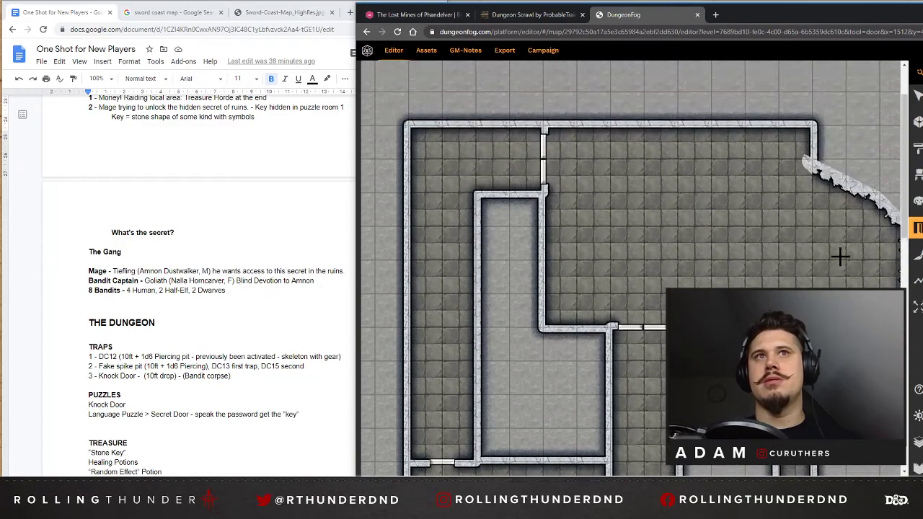
Reduce the wall thickness of the L-shaped corridor that runs down from the upper-left cave to the central room.
click(918, 75)
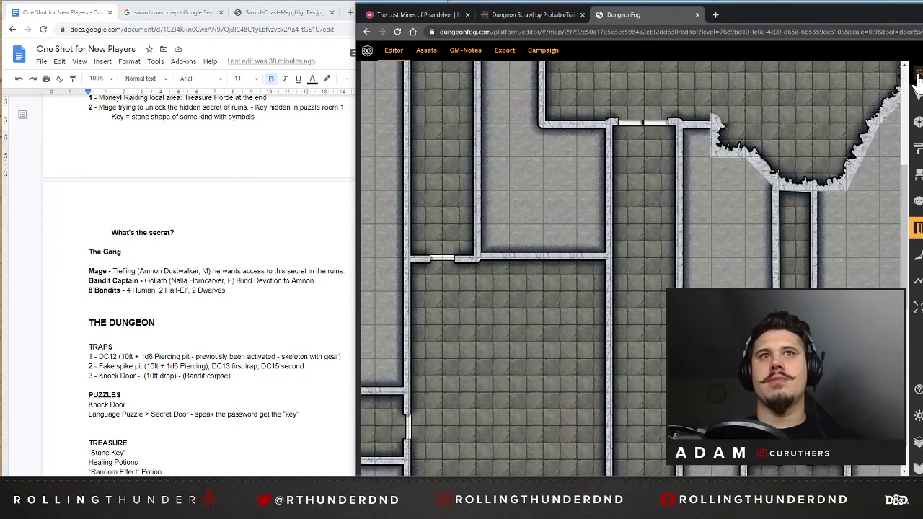
click(917, 75)
click(918, 75)
scroll(506, 214, down, 5)
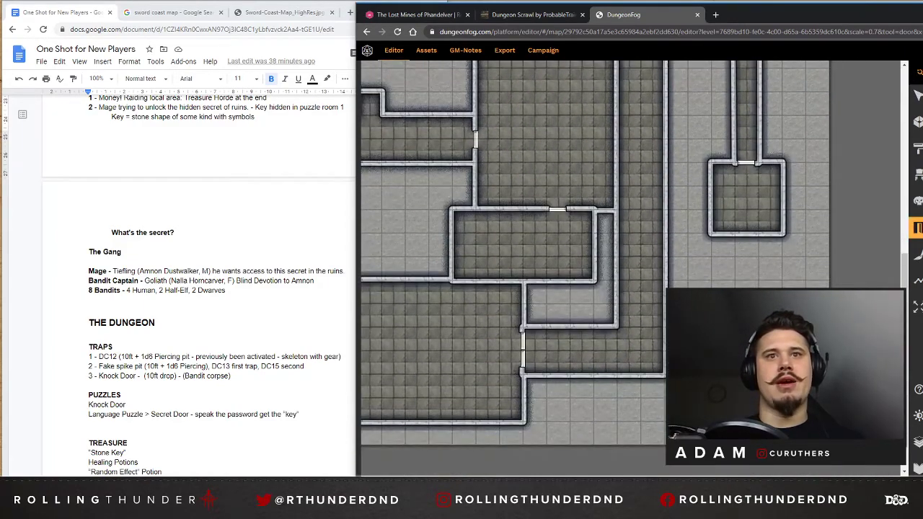
scroll(535, 240, left, 4)
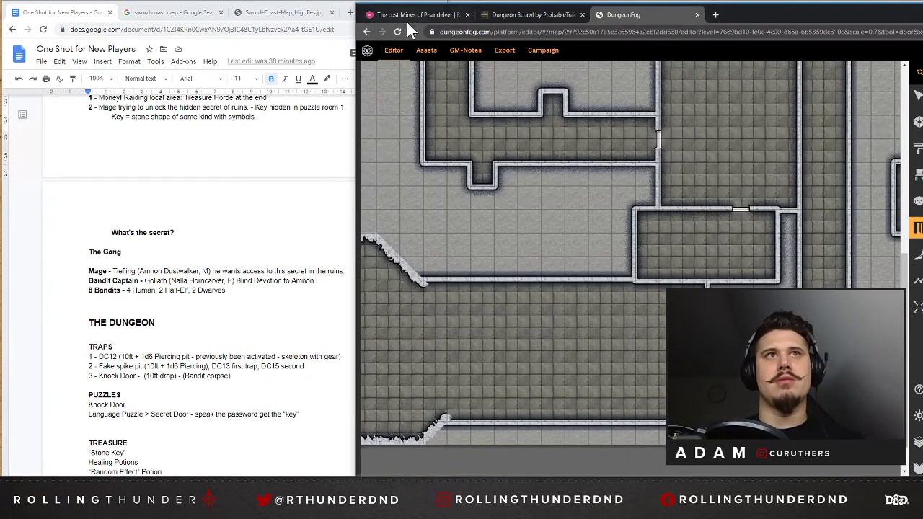
click(917, 95)
click(522, 312)
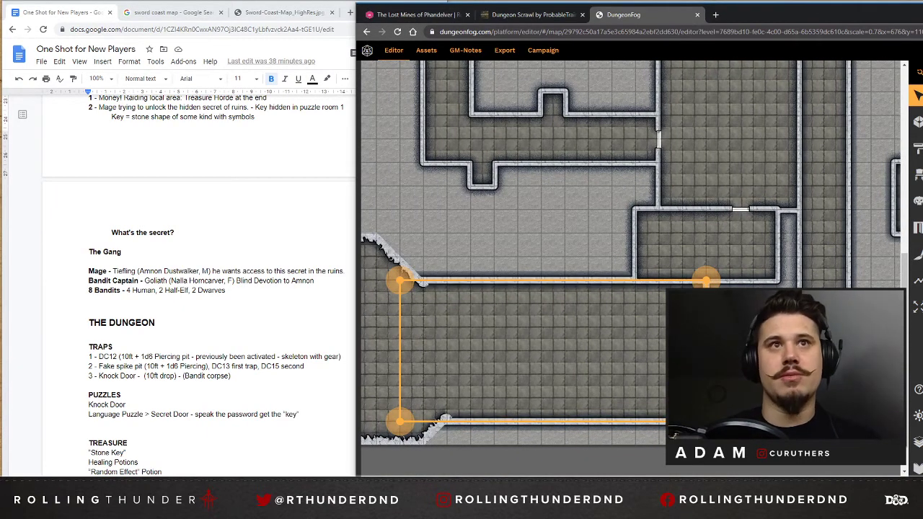
click(571, 209)
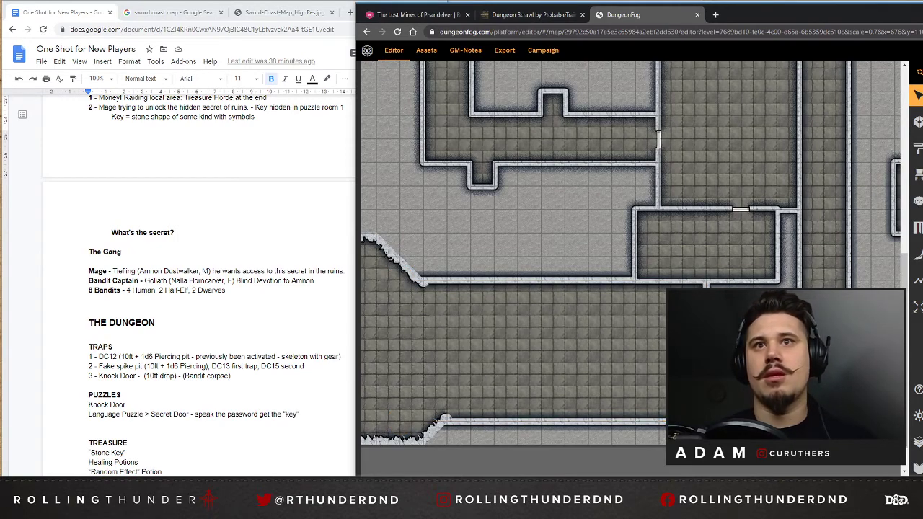
scroll(630, 267, up, 5)
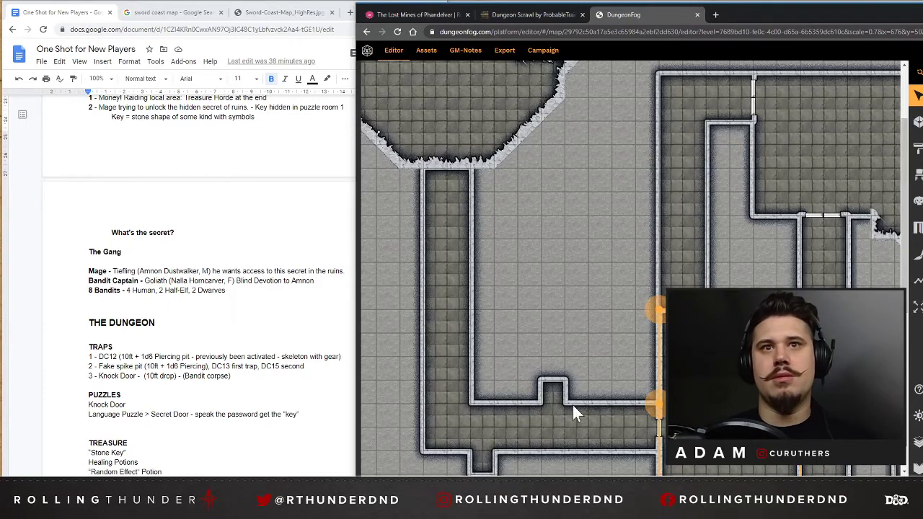
click(595, 432)
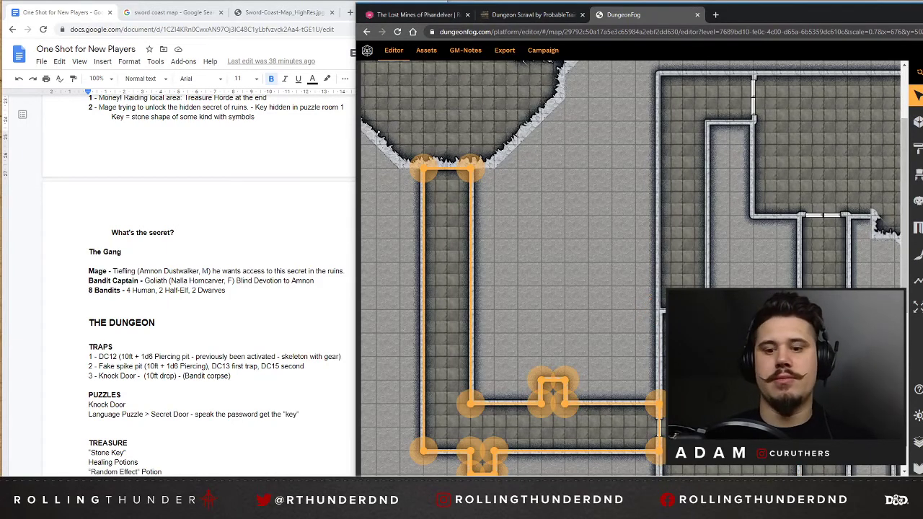
click(634, 293)
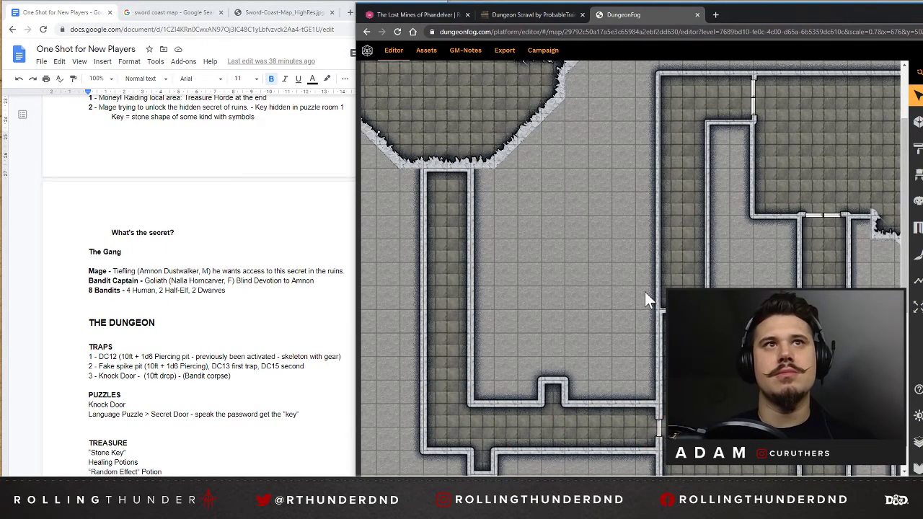
click(438, 304)
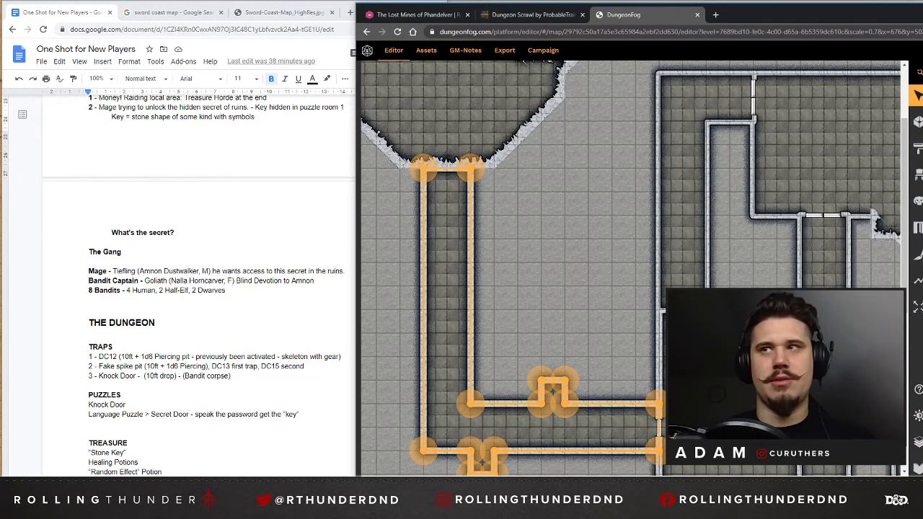
Thin the walls of the corridor above the central room, the central room itself, the upper-right room and the long corridor.
click(710, 242)
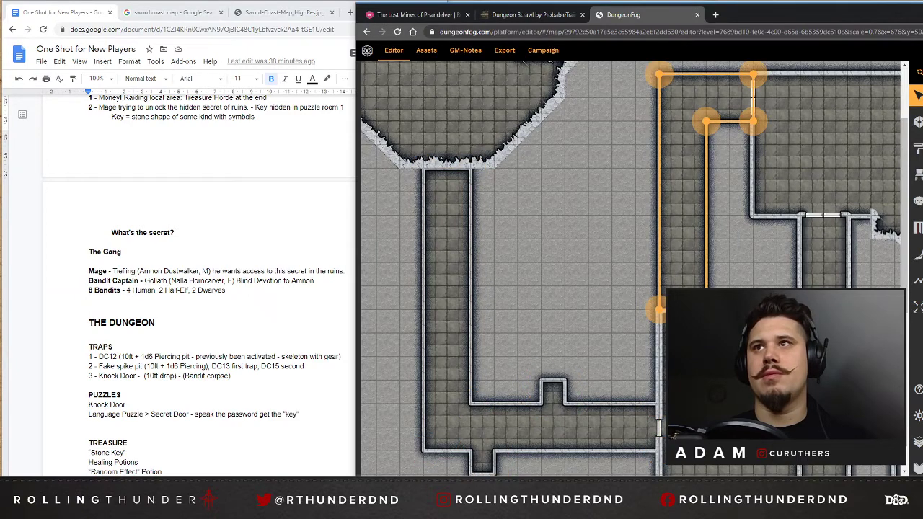
click(721, 372)
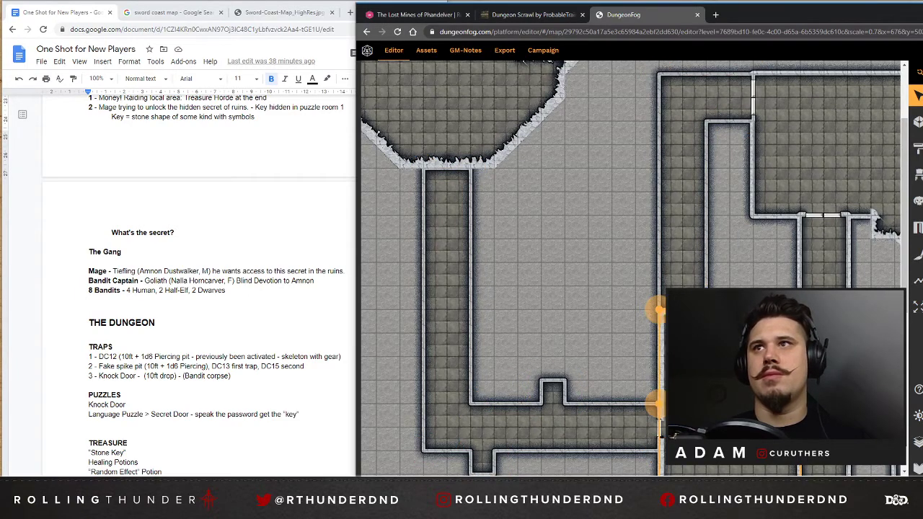
click(798, 159)
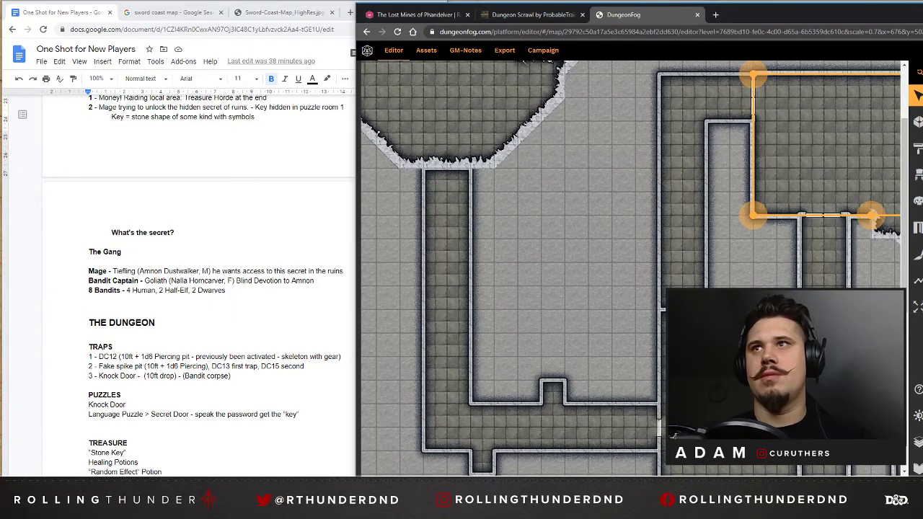
click(834, 265)
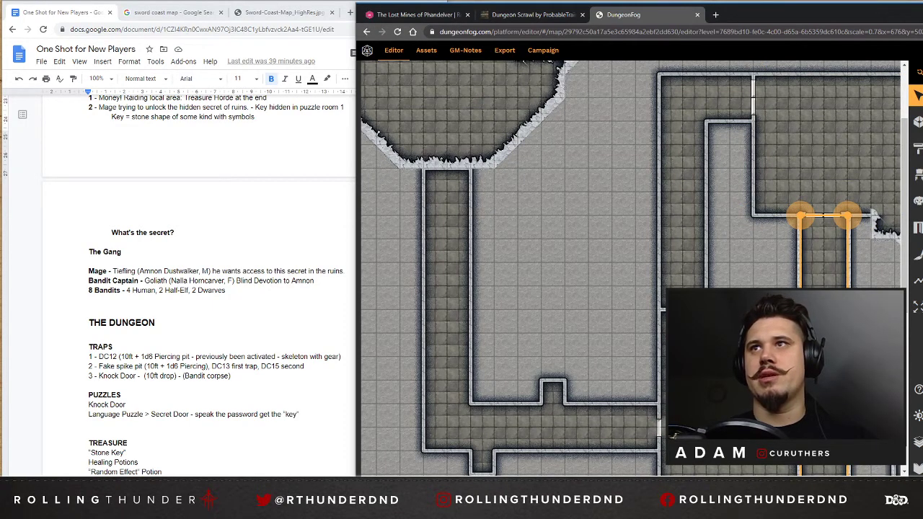
Thin the walls of the small room below the central room and of the large lower room to match.
scroll(883, 229, down, 5)
scroll(881, 225, down, 2)
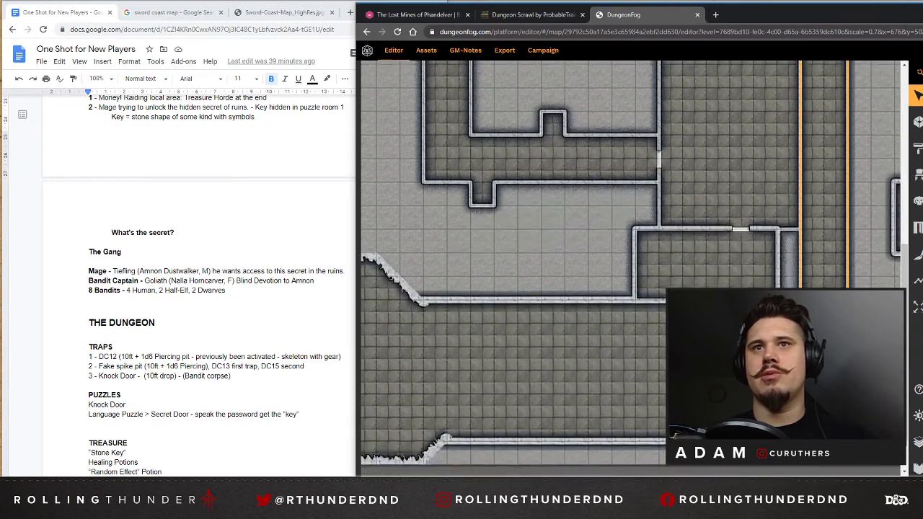
click(677, 274)
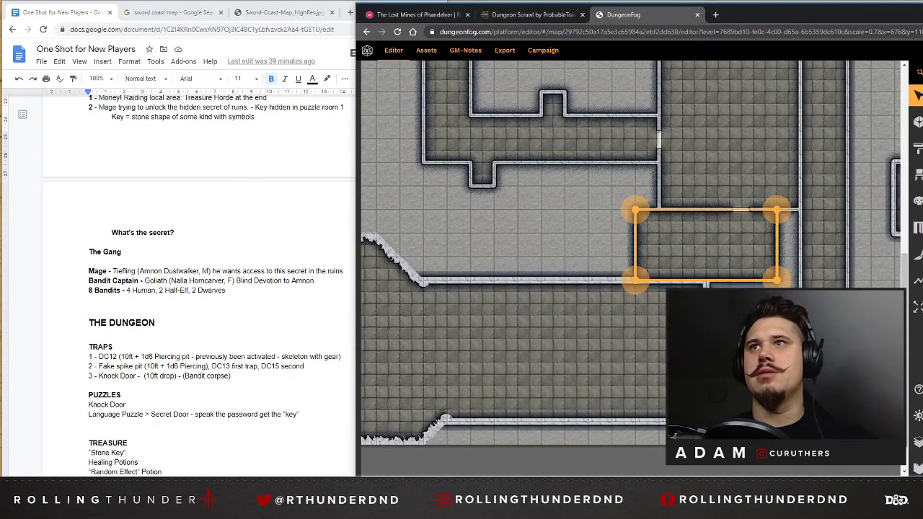
click(688, 339)
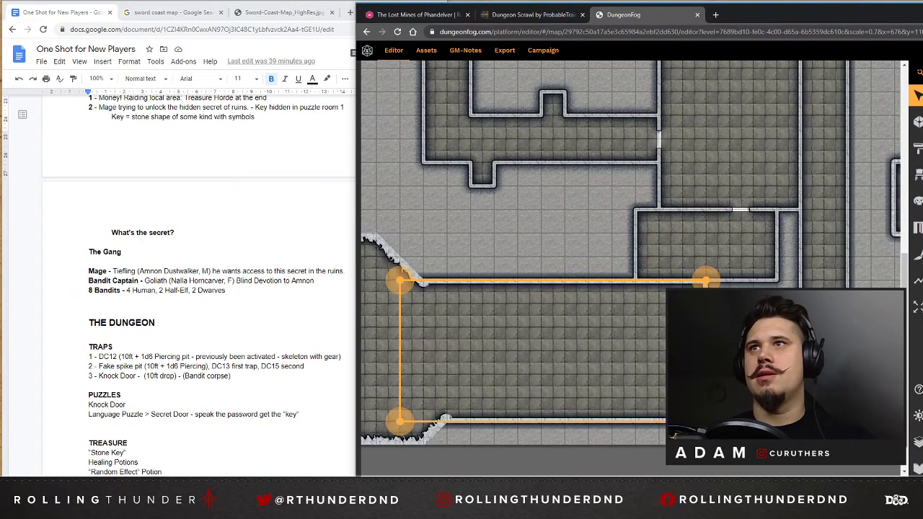
key(Escape)
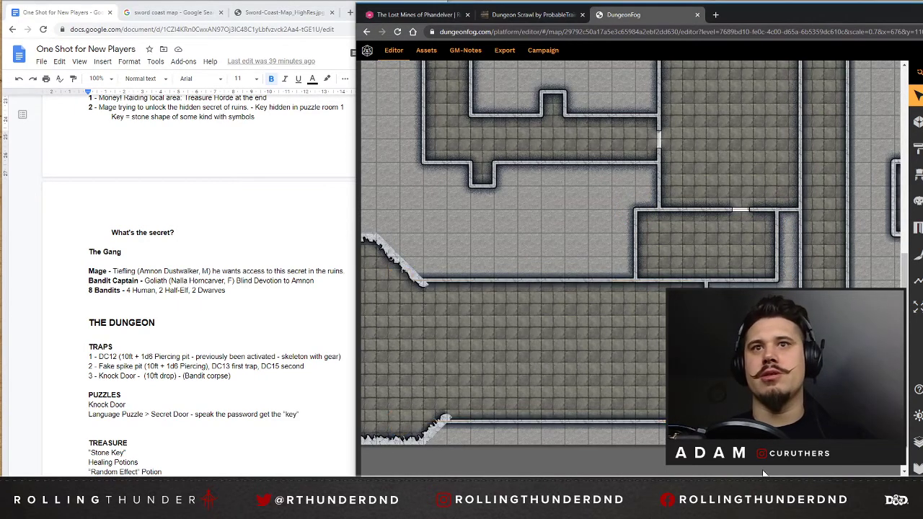
Review the walls across the map, checking the upper-right room with its ragged extension and the ragged end of the large lower room.
scroll(631, 267, right, 3)
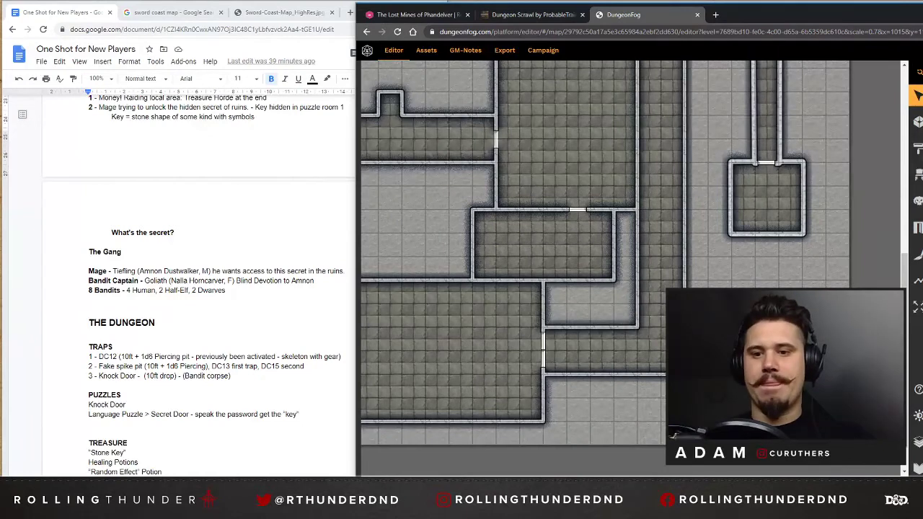
scroll(605, 266, up, 1)
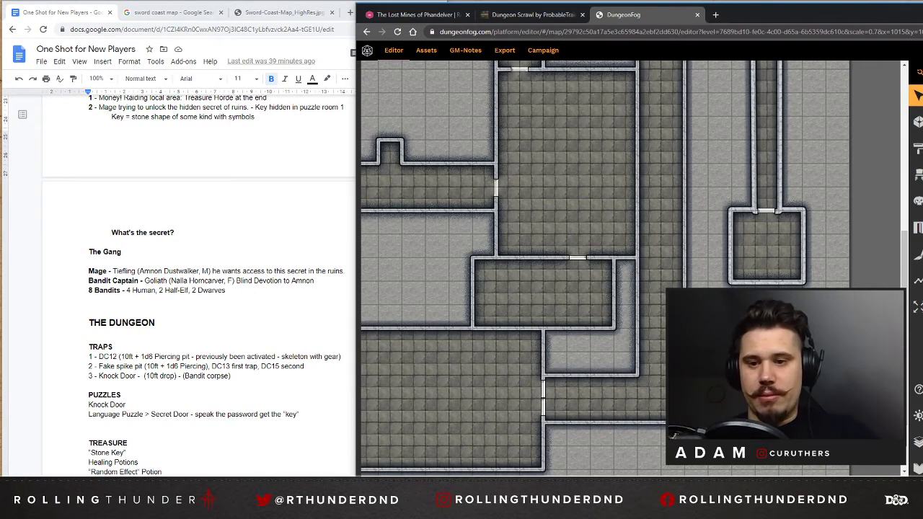
scroll(767, 283, up, 2)
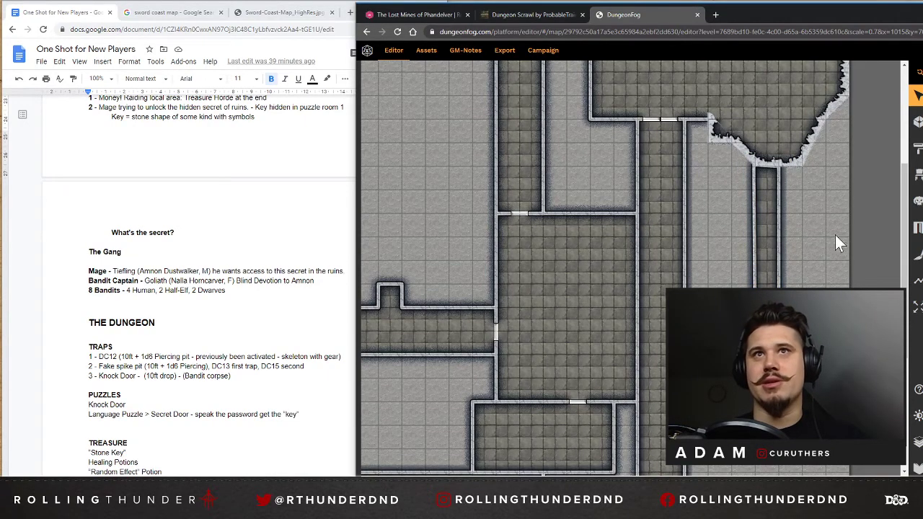
scroll(836, 242, up, 1)
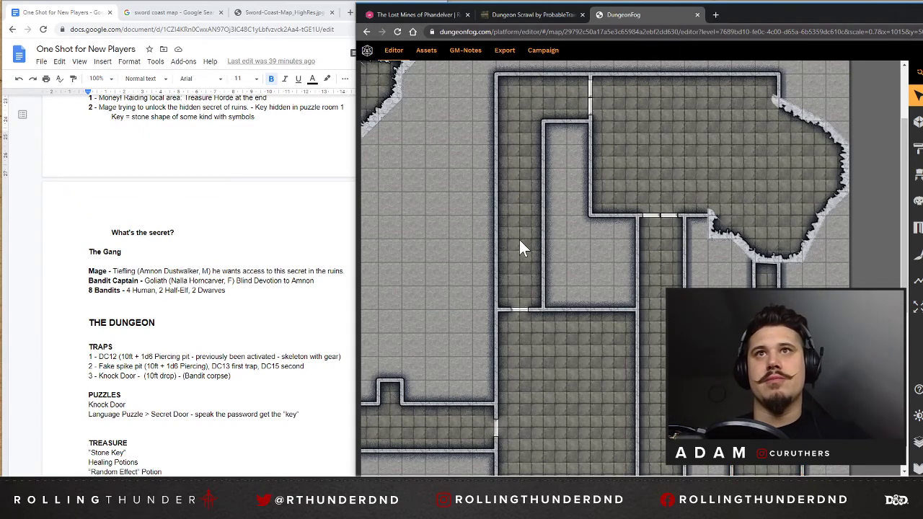
scroll(522, 239, down, 3)
scroll(747, 214, up, 3)
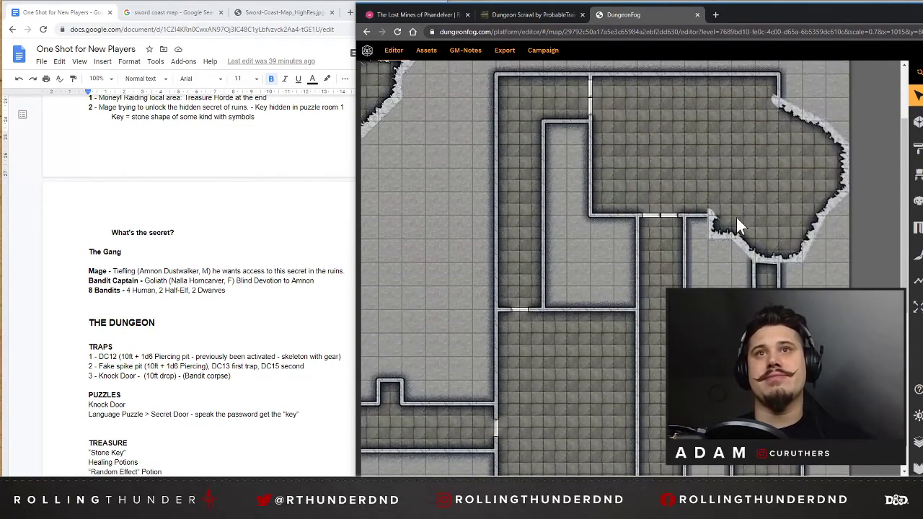
click(736, 218)
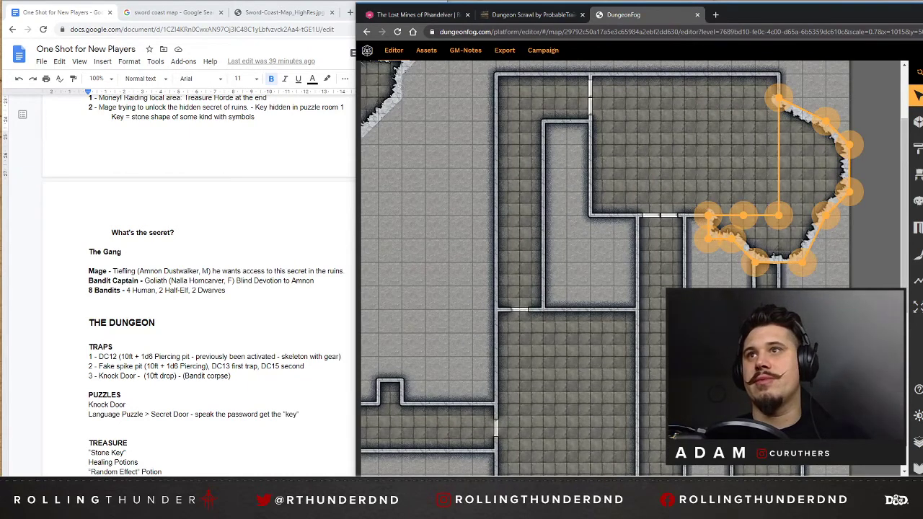
key(Escape)
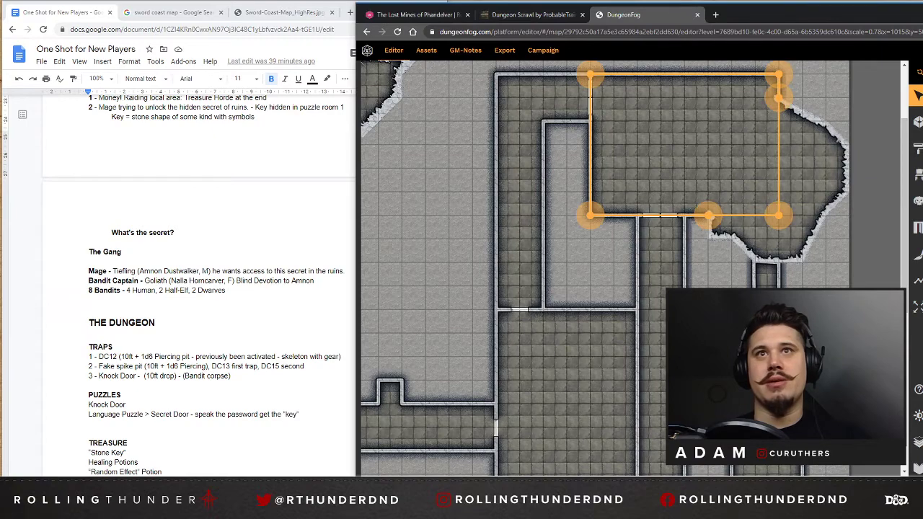
key(Escape)
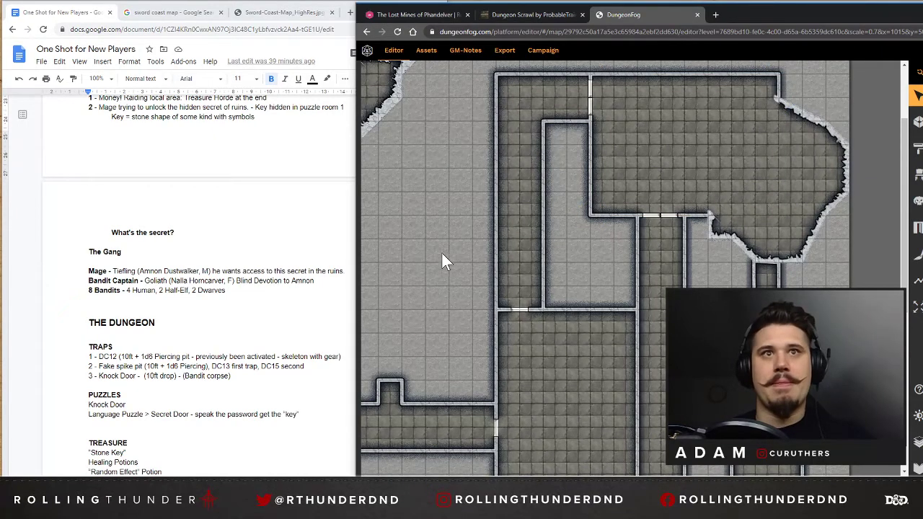
scroll(428, 275, down, 10)
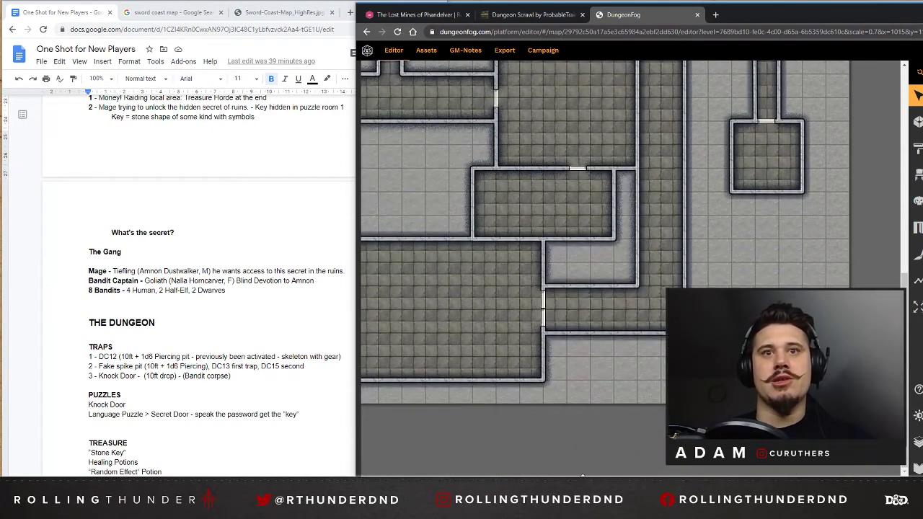
drag(583, 479, 460, 479)
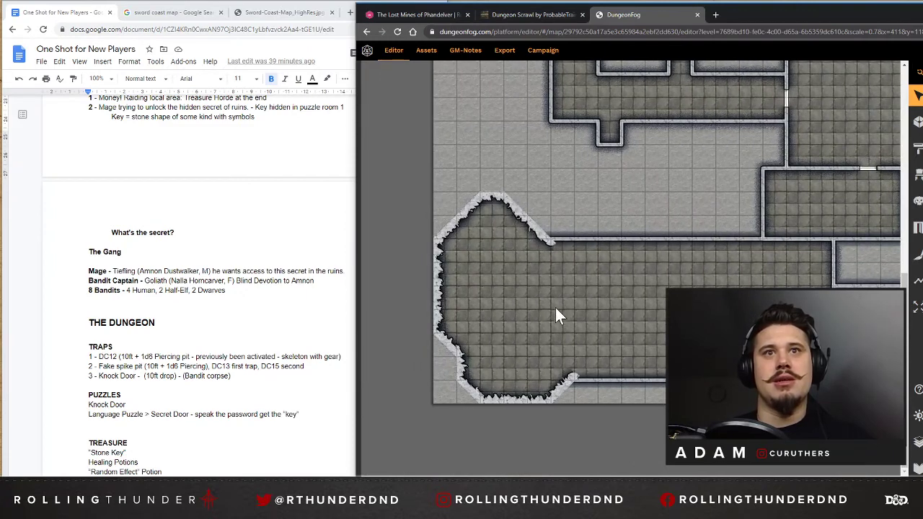
click(573, 384)
click(567, 169)
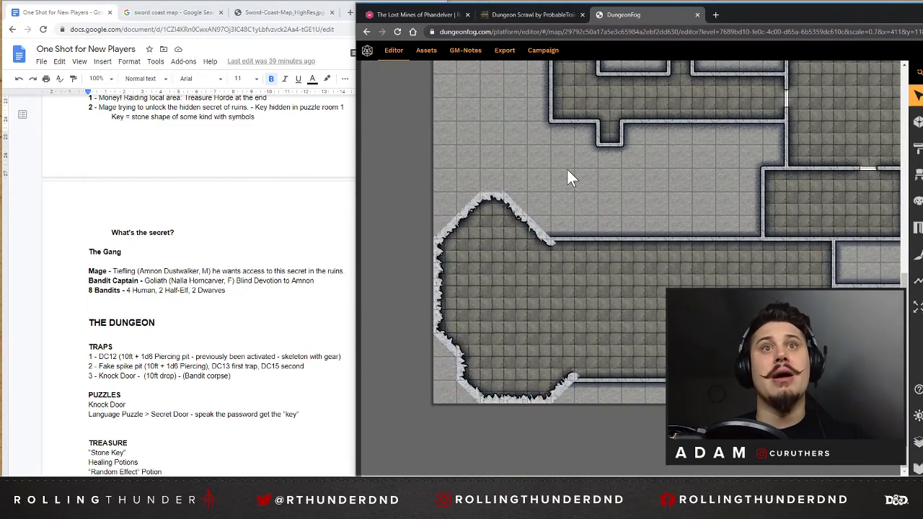
Add points on the upper-left cave's lower wall in line with the corridor's sides and remove the ragged wall segment between them.
scroll(587, 209, up, 10)
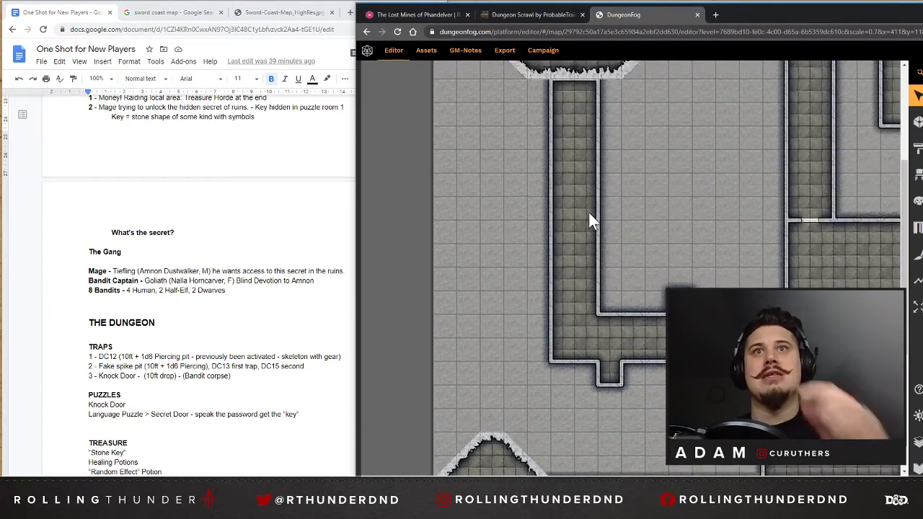
click(569, 218)
click(575, 222)
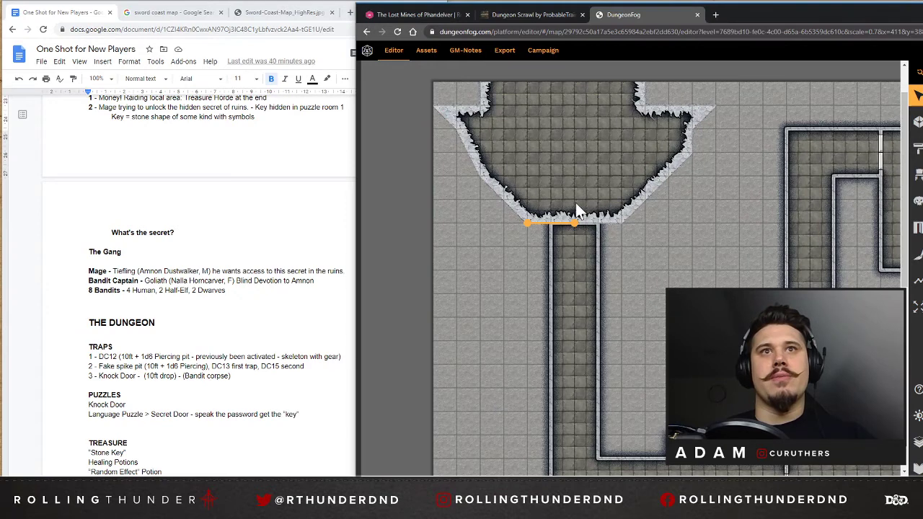
click(564, 227)
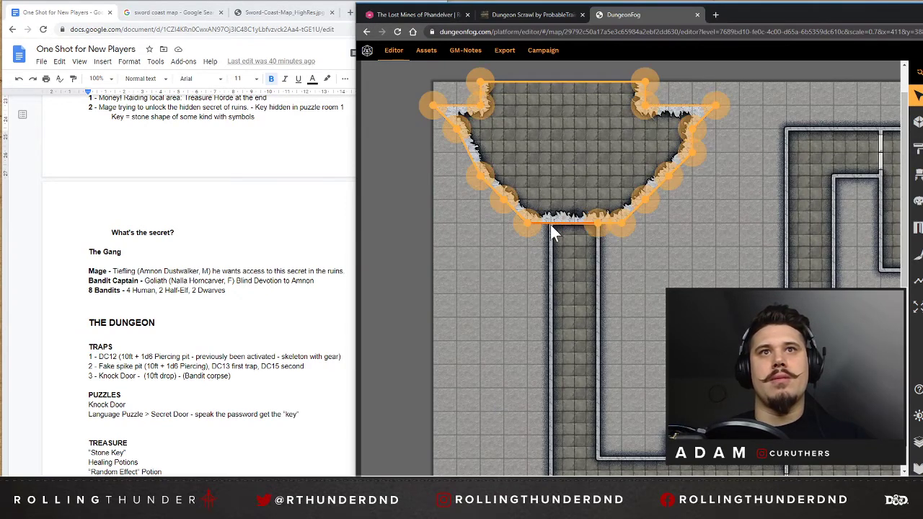
click(567, 225)
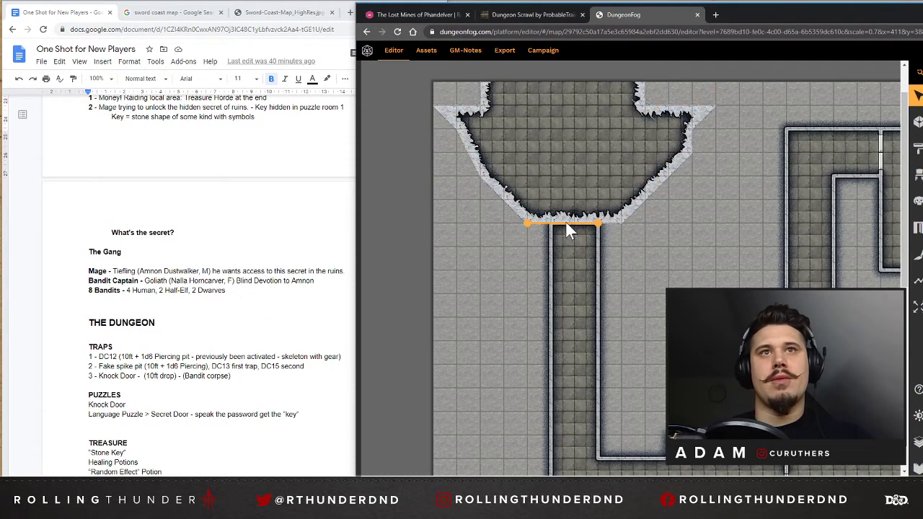
click(561, 224)
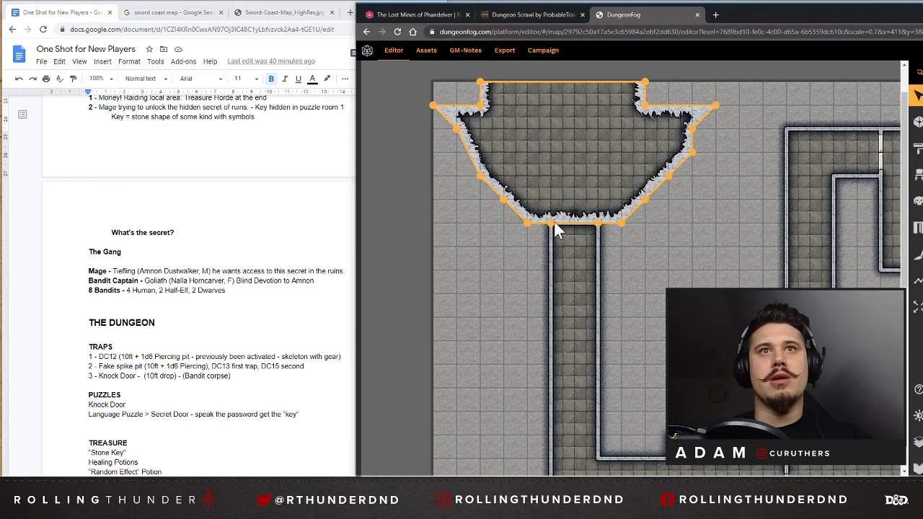
click(580, 224)
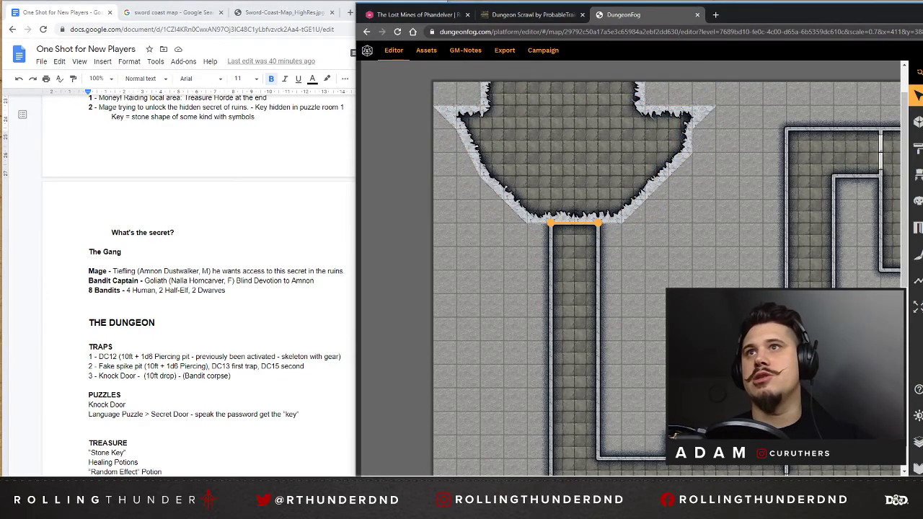
click(572, 225)
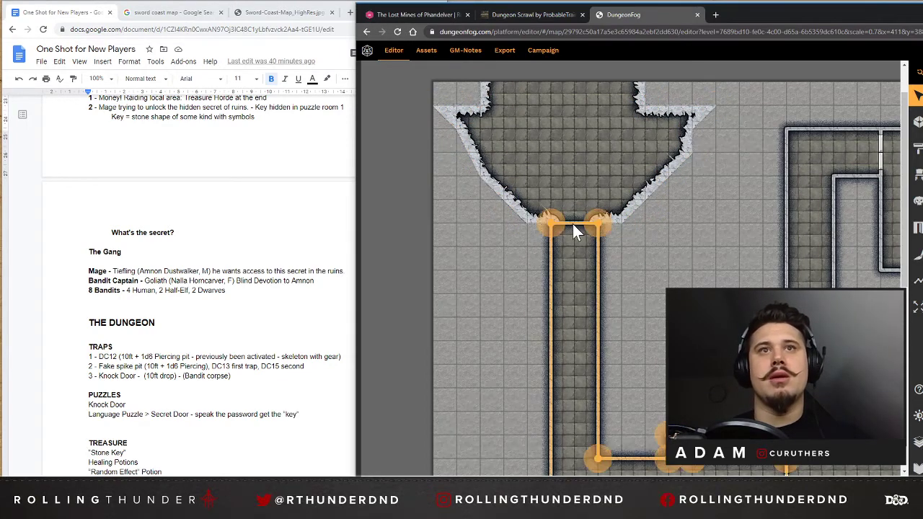
Remove the wall segment closing the corridor's upper end so it opens into the upper-left cave.
click(571, 224)
key(Delete)
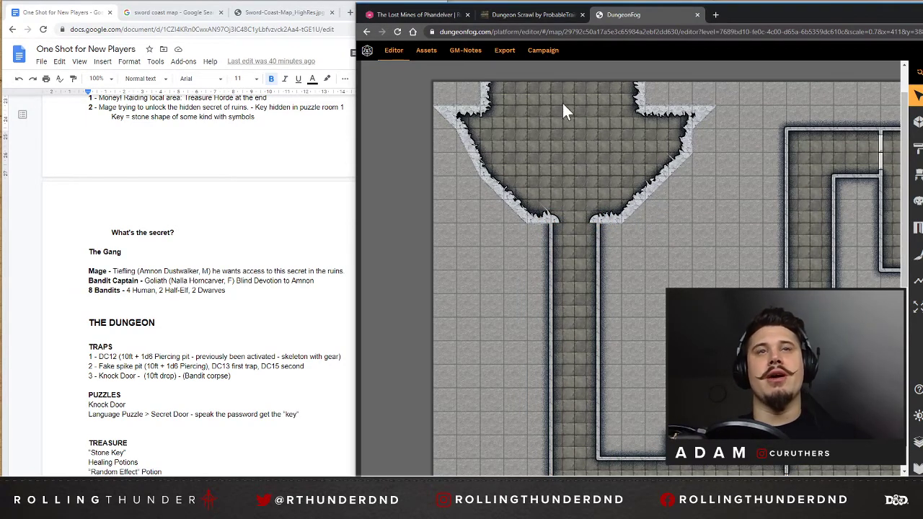
Raise the brush thickness to about the middle and paint the grey texture around the inner edges of the upper-left cave.
click(916, 256)
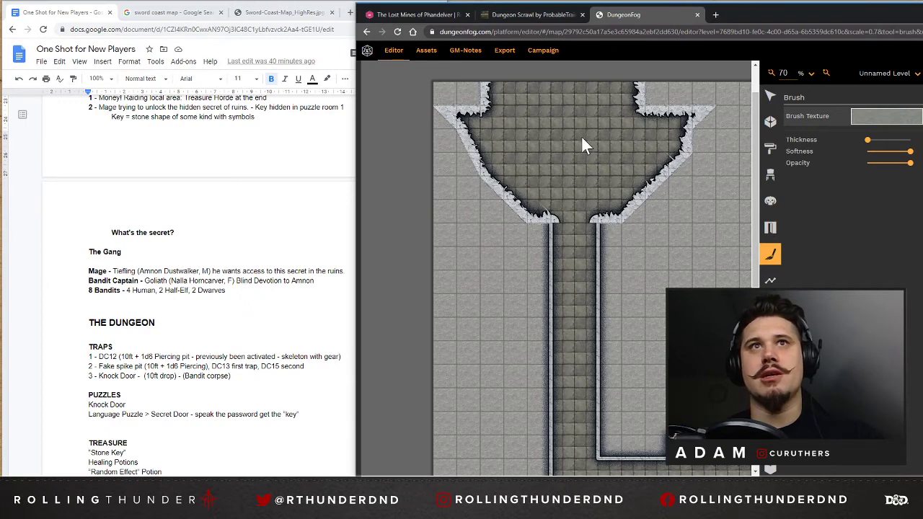
drag(869, 142, 895, 141)
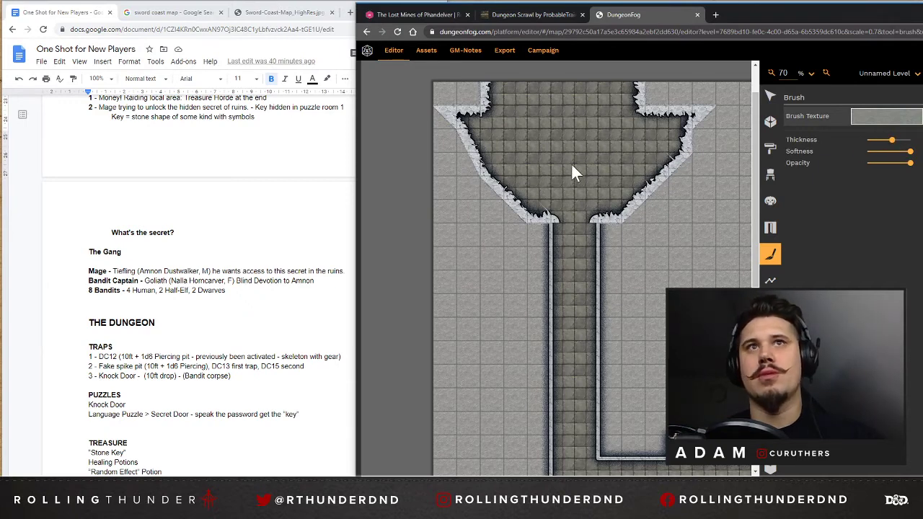
mouse_move(637, 195)
mouse_down()
mouse_move(618, 197)
mouse_move(682, 142)
mouse_move(654, 109)
mouse_move(591, 90)
mouse_move(505, 90)
mouse_move(472, 148)
mouse_move(517, 212)
mouse_move(468, 115)
mouse_move(515, 89)
mouse_move(454, 149)
mouse_up()
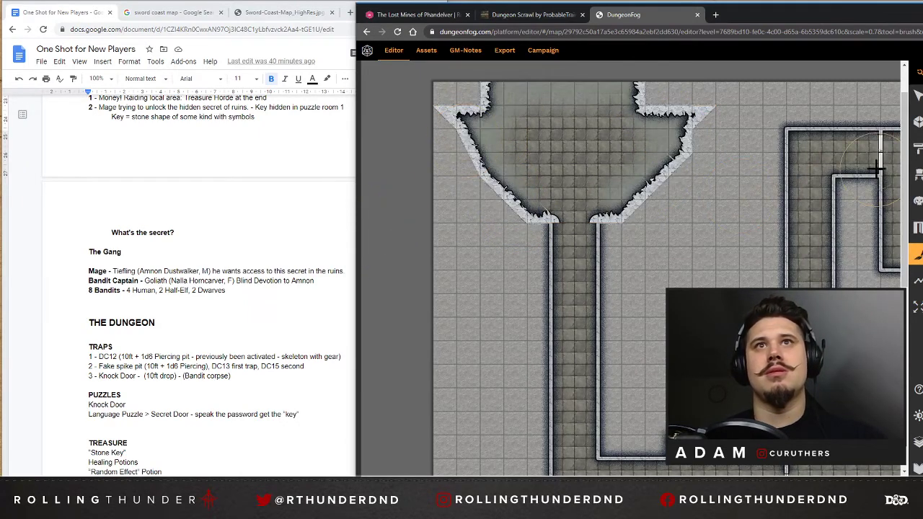
mouse_move(688, 146)
mouse_down()
mouse_move(680, 149)
mouse_move(677, 122)
mouse_up()
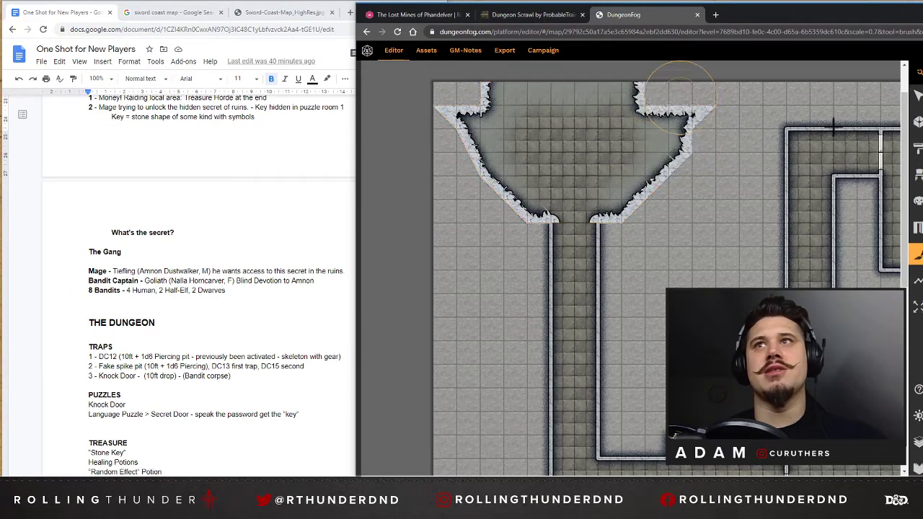
Pick a green brush texture at low opacity, paint it along the upper-left cave's inner edges, and save the map.
mouse_move(917, 133)
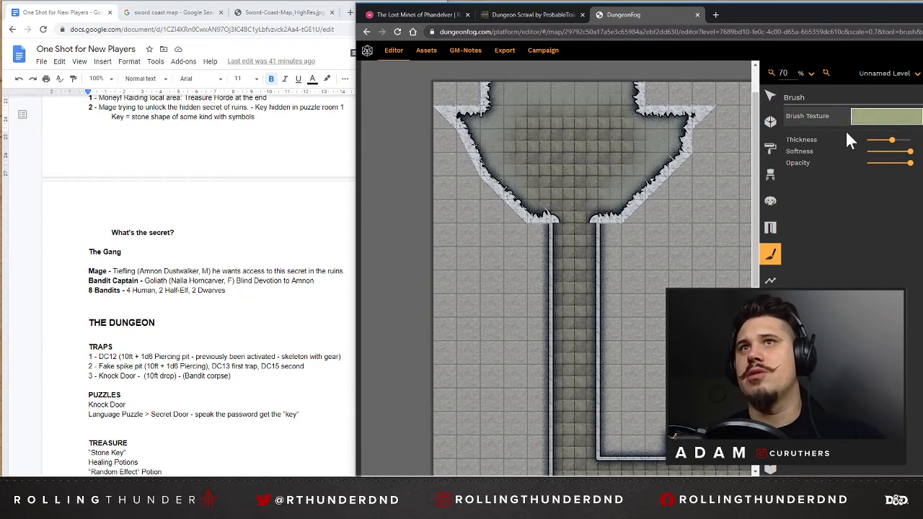
drag(884, 164, 875, 164)
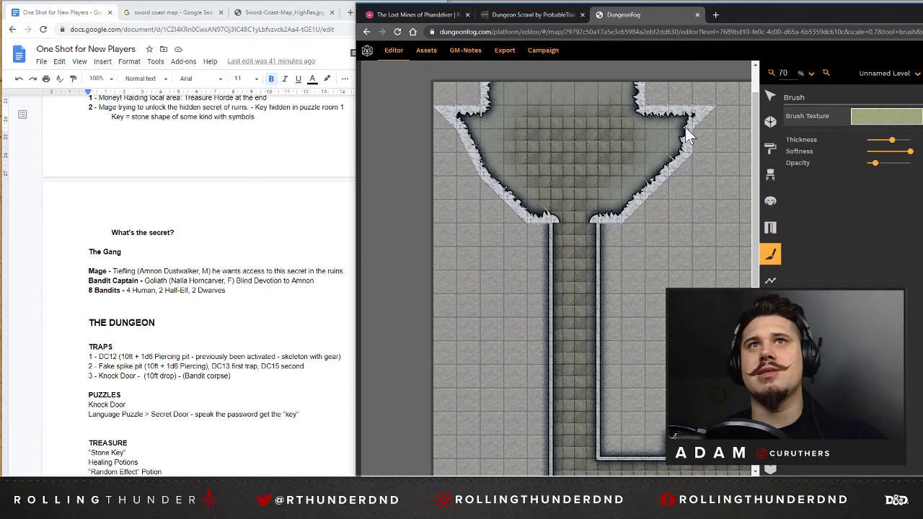
mouse_move(656, 190)
mouse_down()
mouse_move(612, 227)
mouse_move(688, 123)
mouse_move(639, 88)
mouse_move(530, 83)
mouse_move(461, 116)
mouse_move(486, 200)
mouse_move(513, 127)
mouse_move(535, 220)
mouse_up()
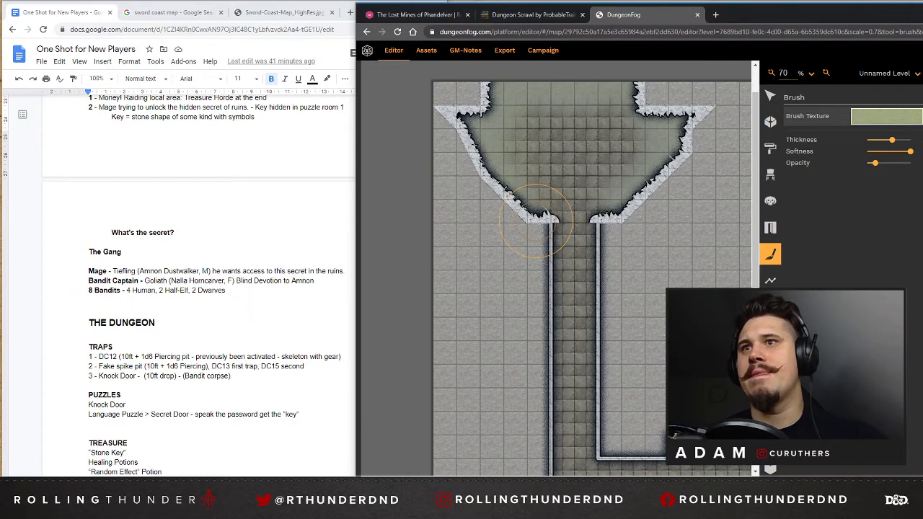
key(ctrl+s)
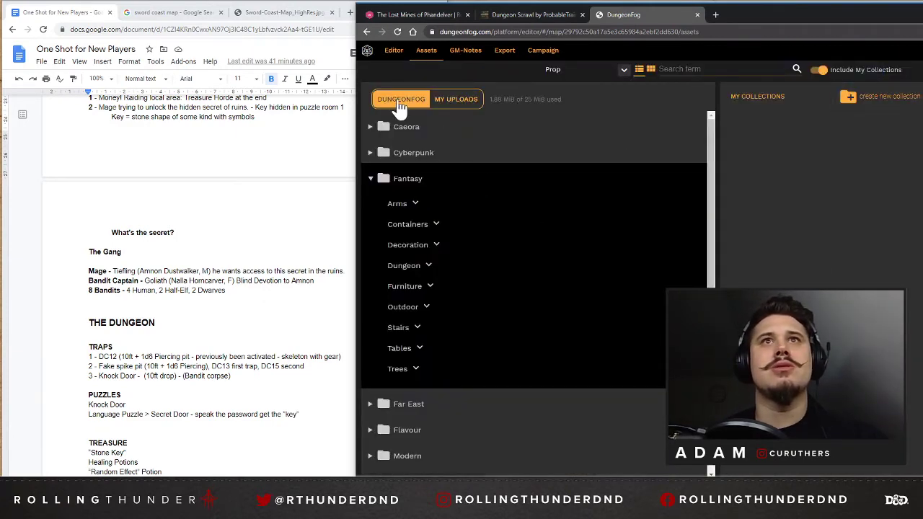
Look through the Fantasy prop assets, including Arms, and the available asset types before returning to the map editor.
scroll(422, 140, down, 1)
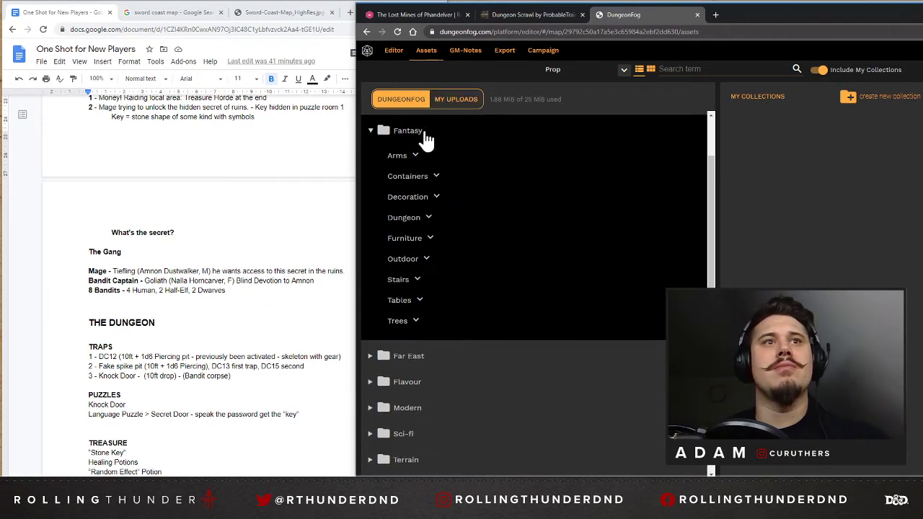
scroll(391, 142, up, 1)
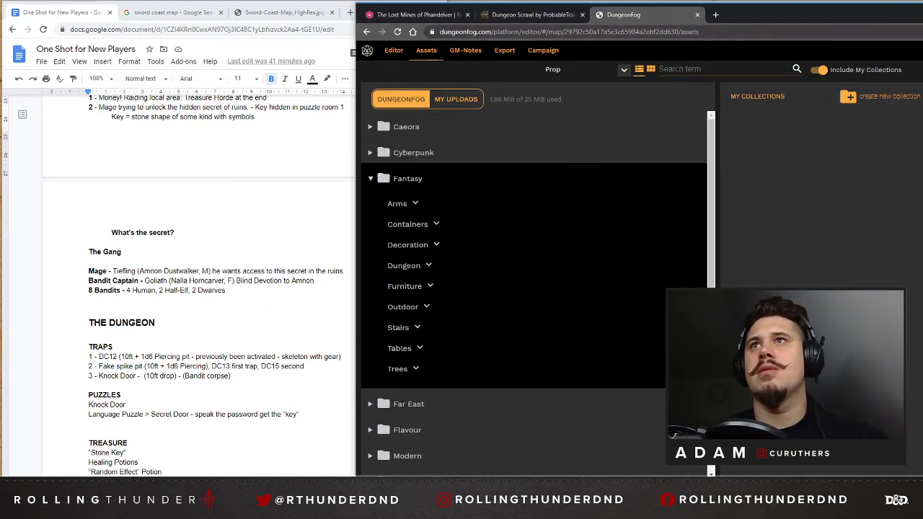
click(404, 181)
click(404, 184)
click(402, 204)
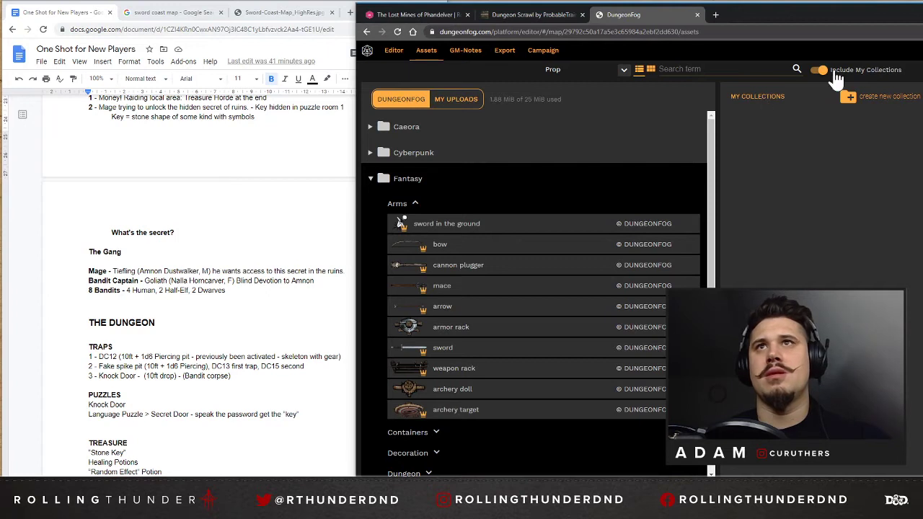
click(710, 70)
click(623, 72)
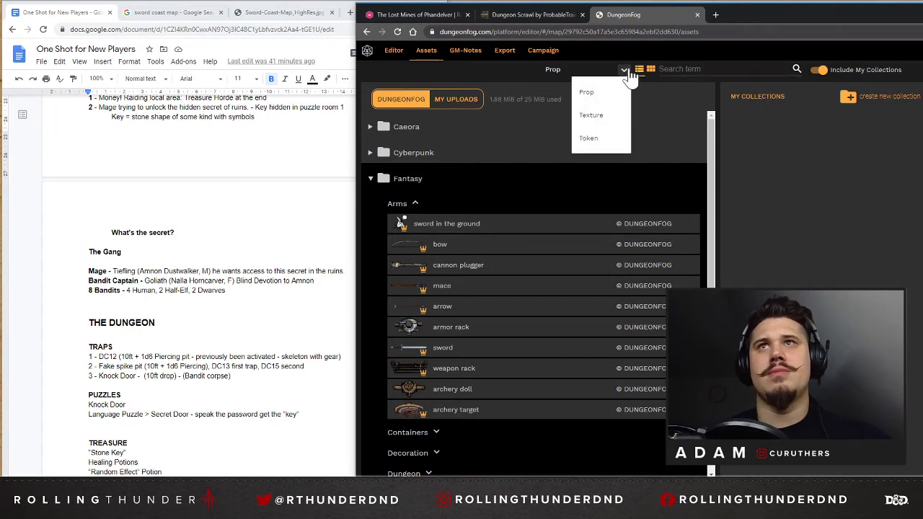
click(515, 65)
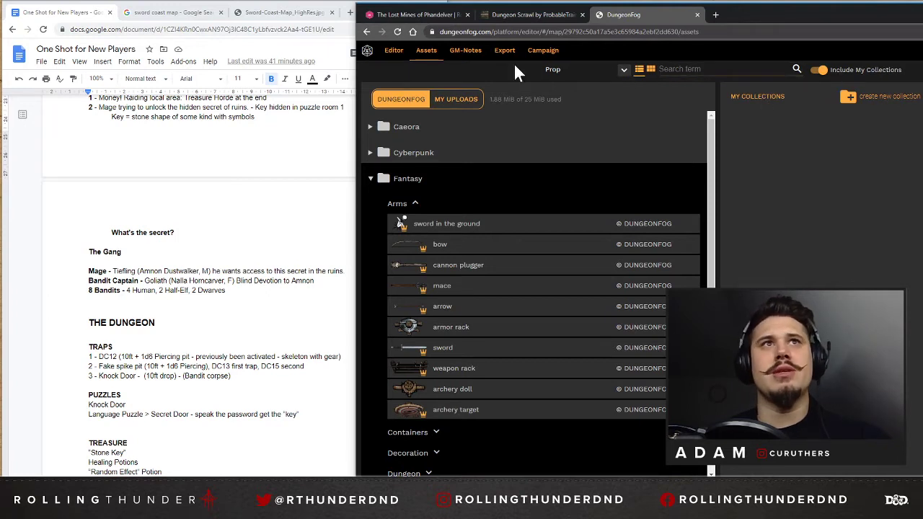
click(395, 52)
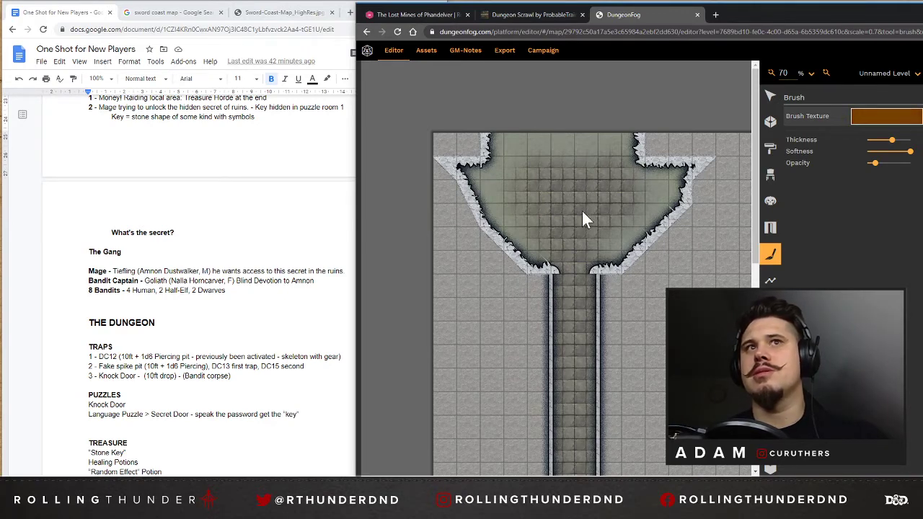
Paint a soft brown texture at low opacity across the upper-left cave's floor, around its sides and entrance area.
mouse_move(671, 172)
mouse_down()
mouse_move(689, 171)
mouse_move(605, 277)
mouse_up()
mouse_move(622, 142)
mouse_down()
mouse_move(534, 145)
mouse_move(449, 212)
mouse_move(476, 212)
mouse_move(507, 249)
mouse_move(469, 181)
mouse_move(509, 140)
mouse_move(634, 141)
mouse_move(469, 210)
mouse_move(507, 165)
mouse_move(510, 142)
mouse_move(600, 132)
mouse_move(509, 245)
mouse_move(495, 138)
mouse_move(658, 191)
mouse_move(694, 181)
mouse_move(643, 187)
mouse_move(569, 166)
mouse_move(644, 266)
mouse_up()
scroll(687, 253, down, 5)
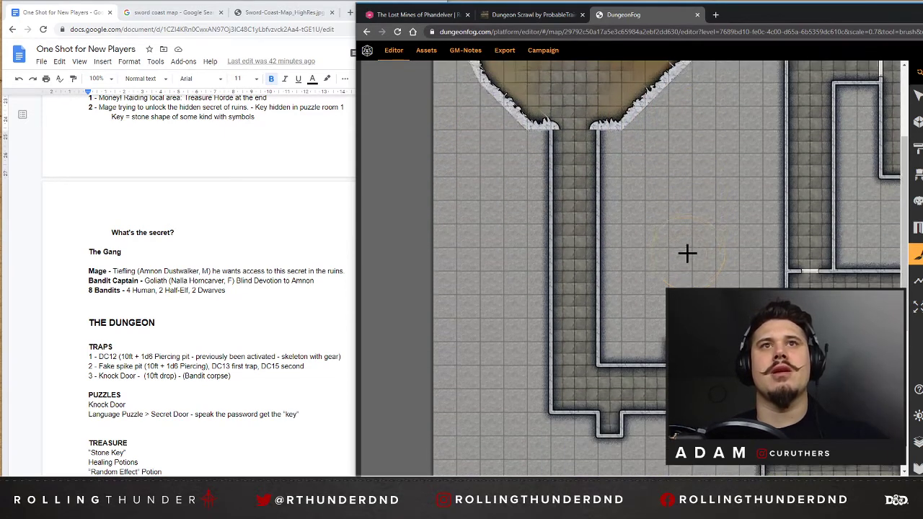
scroll(675, 249, up, 3)
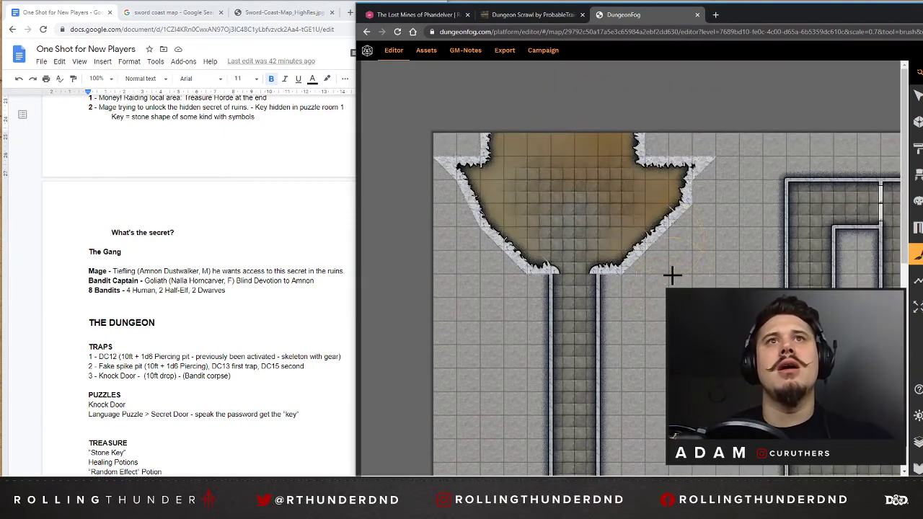
scroll(681, 276, down, 3)
scroll(579, 151, up, 1)
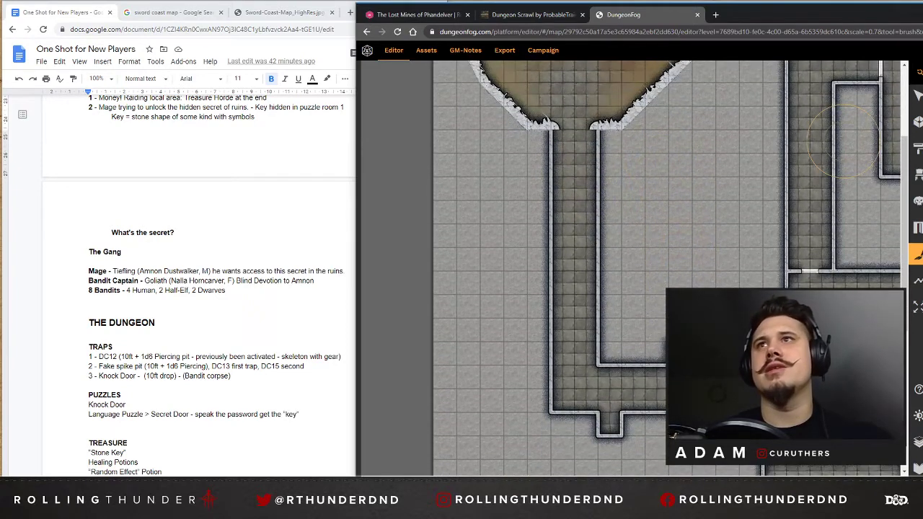
Paint a narrow pale worn path from the upper-left cave's floor down the corridor and around its corner towards the central room.
mouse_move(917, 148)
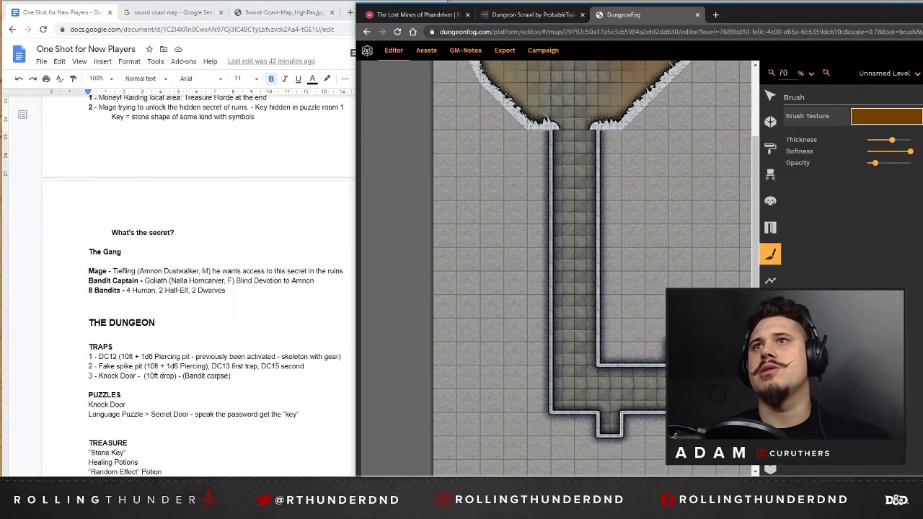
click(920, 222)
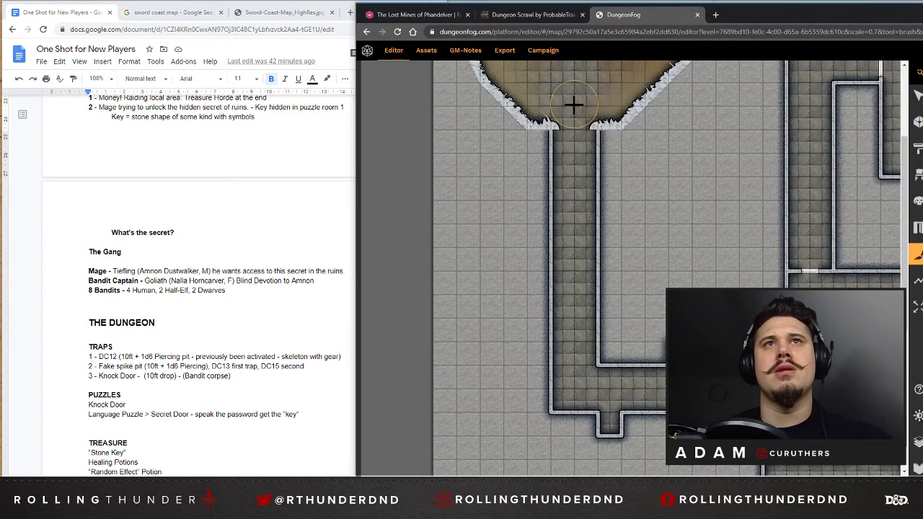
scroll(574, 108, up, 2)
click(577, 218)
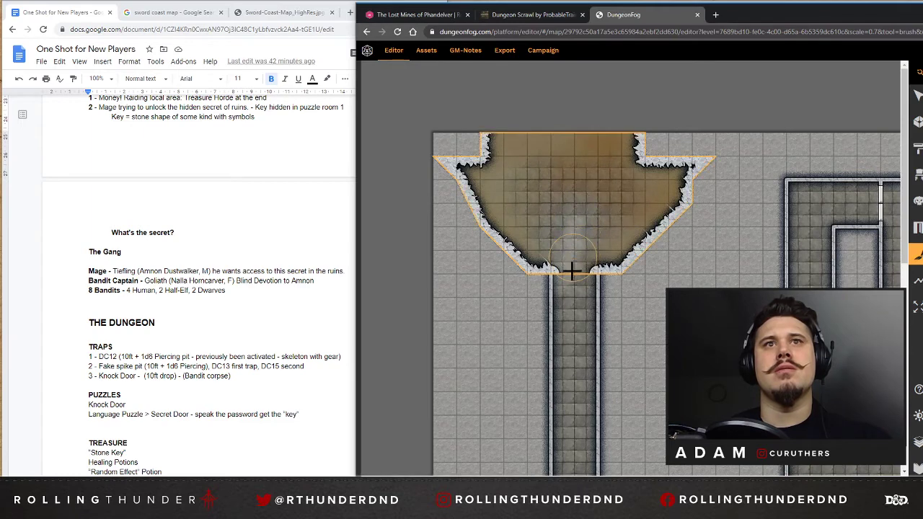
scroll(577, 328, down, 1)
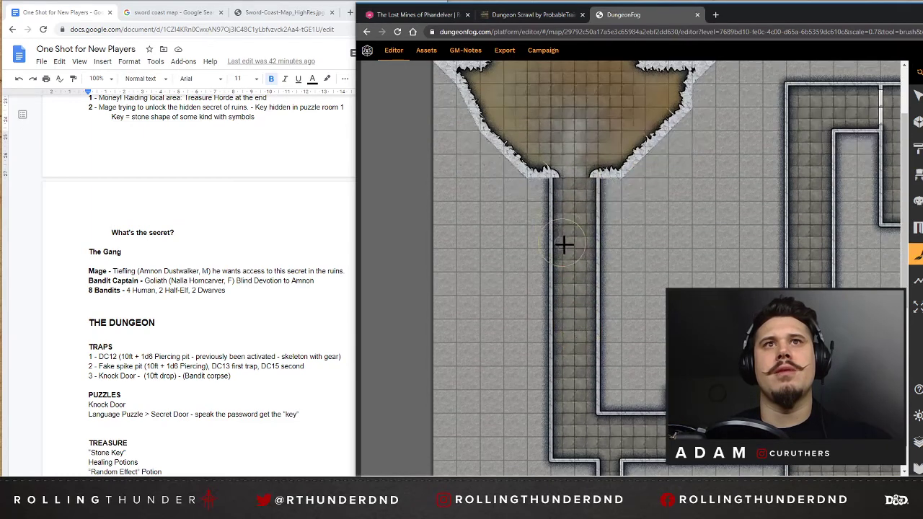
click(573, 193)
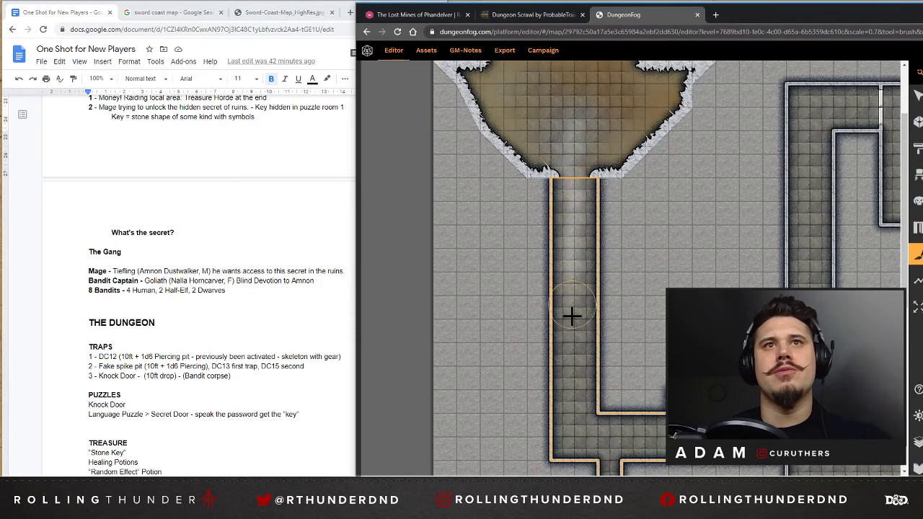
scroll(579, 305, down, 1)
click(577, 195)
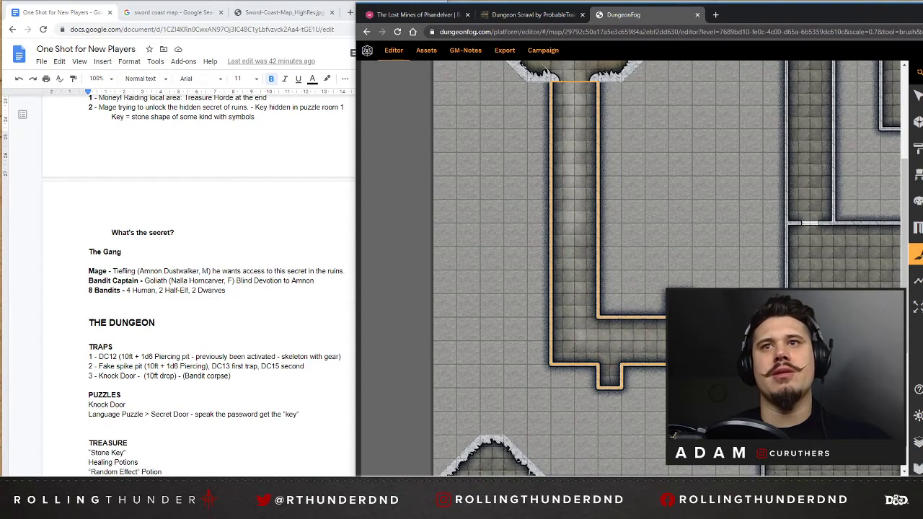
mouse_move(671, 342)
mouse_down()
mouse_move(581, 338)
mouse_move(582, 310)
mouse_up()
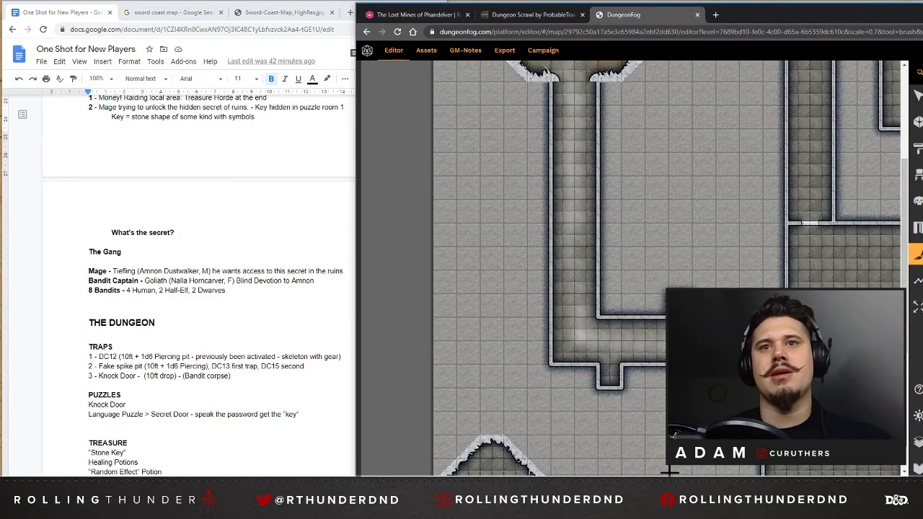
Continue the pale path through the central room and between the upper-right room's doors, and lighten the floor in its ragged lower recess.
drag(669, 480, 755, 480)
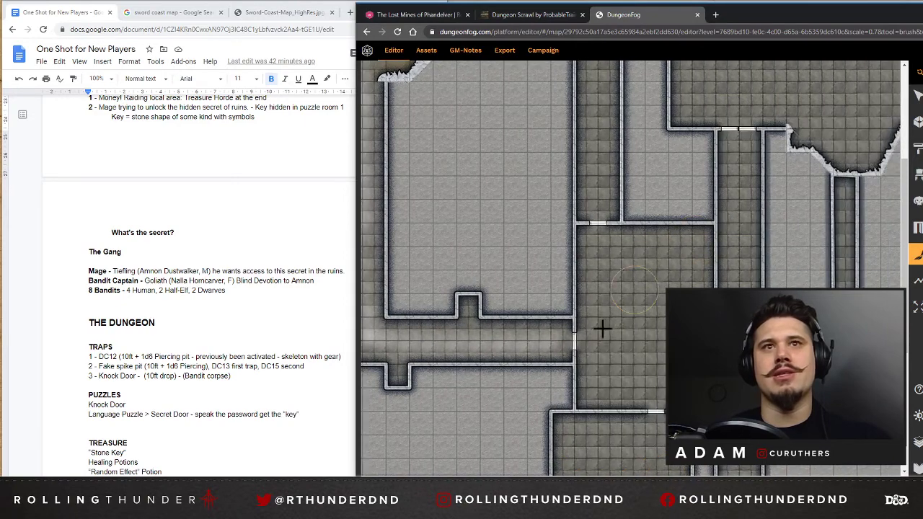
mouse_move(602, 328)
mouse_down()
mouse_move(594, 336)
mouse_move(610, 320)
mouse_move(602, 246)
mouse_move(601, 327)
mouse_move(606, 320)
mouse_move(589, 363)
mouse_move(599, 158)
mouse_move(651, 156)
mouse_move(719, 173)
mouse_move(738, 250)
mouse_move(708, 183)
mouse_move(731, 257)
mouse_move(730, 243)
mouse_move(771, 204)
mouse_up()
scroll(615, 232, up, 3)
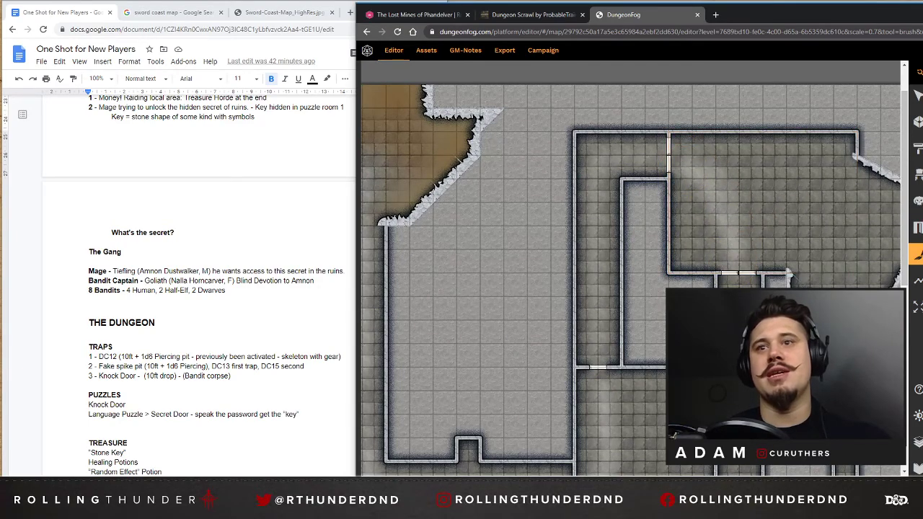
scroll(631, 268, right, 2)
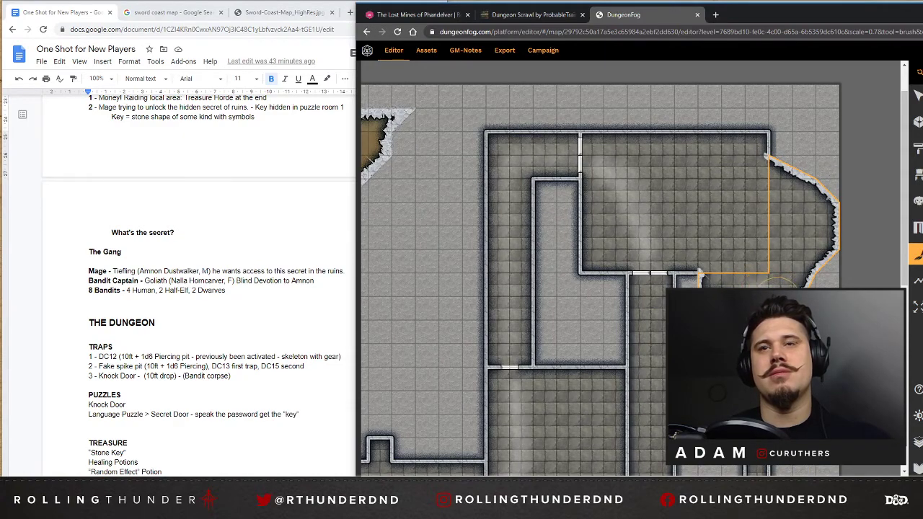
scroll(651, 264, down, 1)
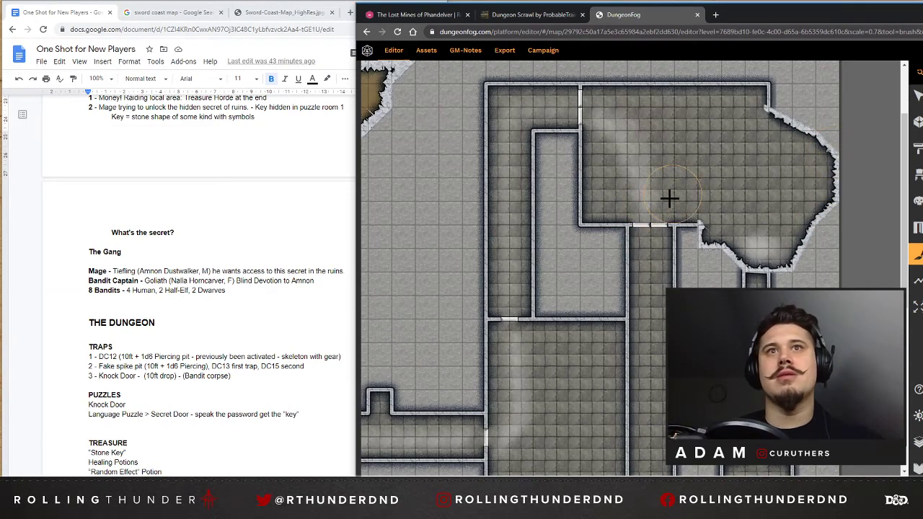
Extend the pale path down the long corridor, around its corner and through the double door into the large lower room.
scroll(667, 200, down, 2)
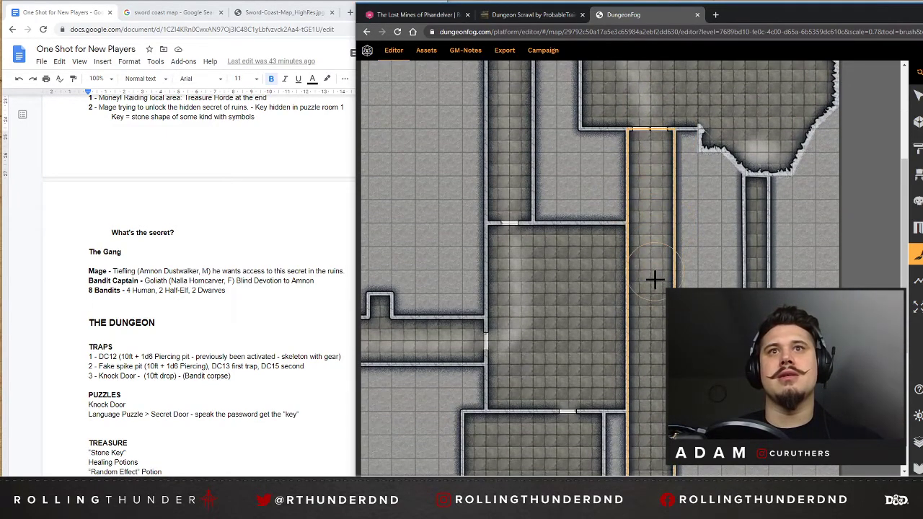
scroll(652, 296, down, 3)
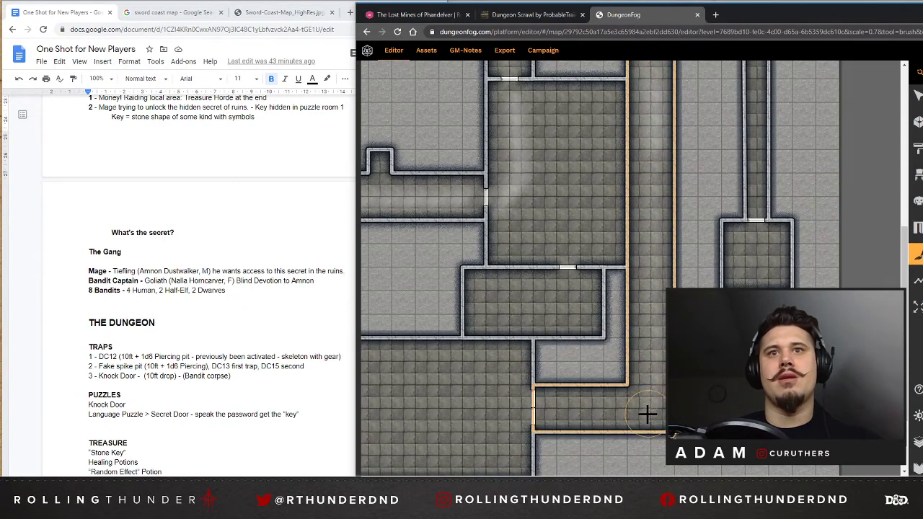
scroll(560, 386, down, 2)
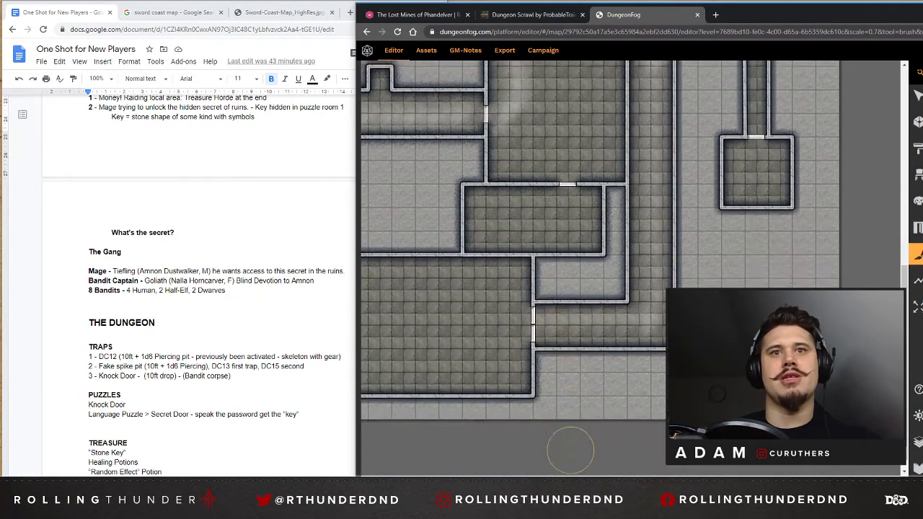
scroll(562, 454, left, 2)
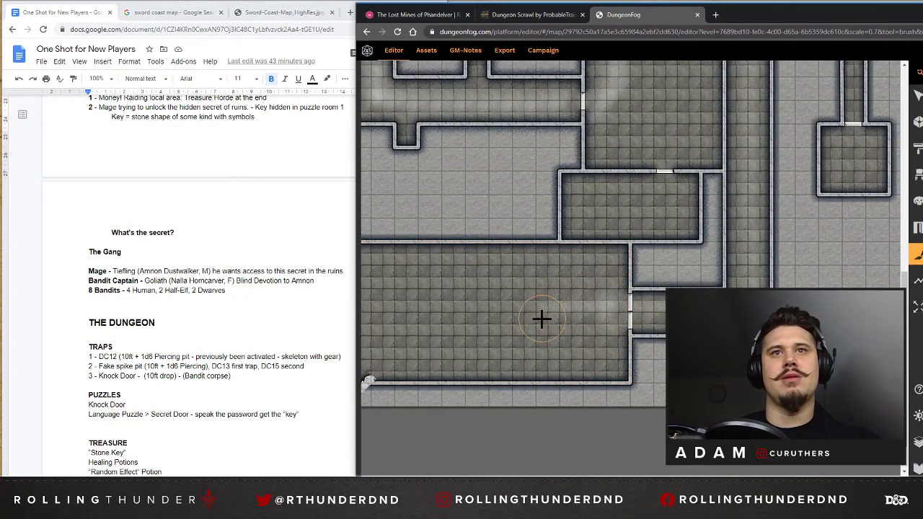
scroll(686, 190, up, 2)
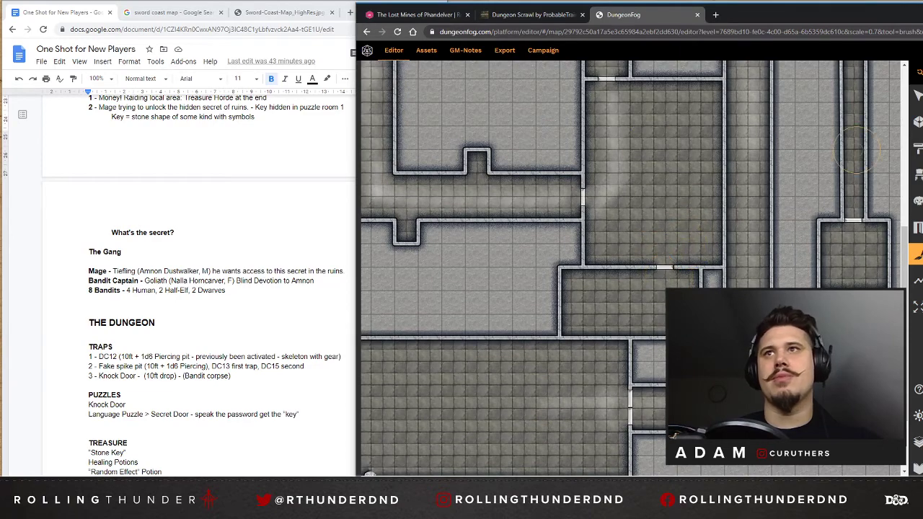
mouse_move(917, 201)
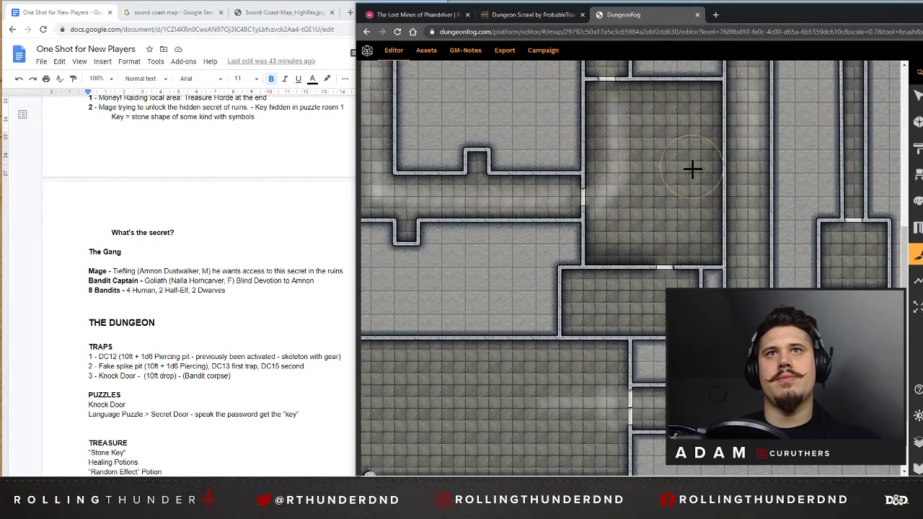
Paint a soft tan dirt texture at low opacity across the lower-left cave's floor, fading into the large lower room.
mouse_move(579, 279)
mouse_down()
mouse_move(572, 323)
mouse_move(688, 303)
mouse_up()
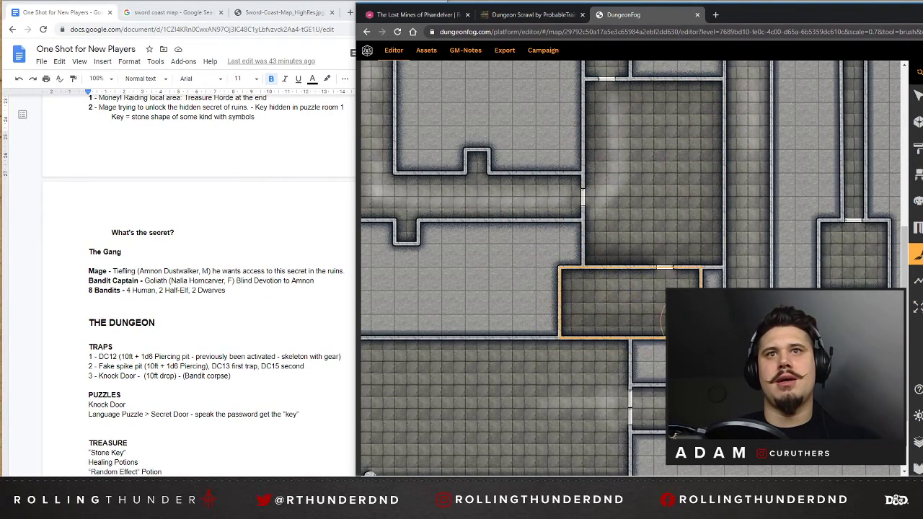
scroll(598, 378, down, 3)
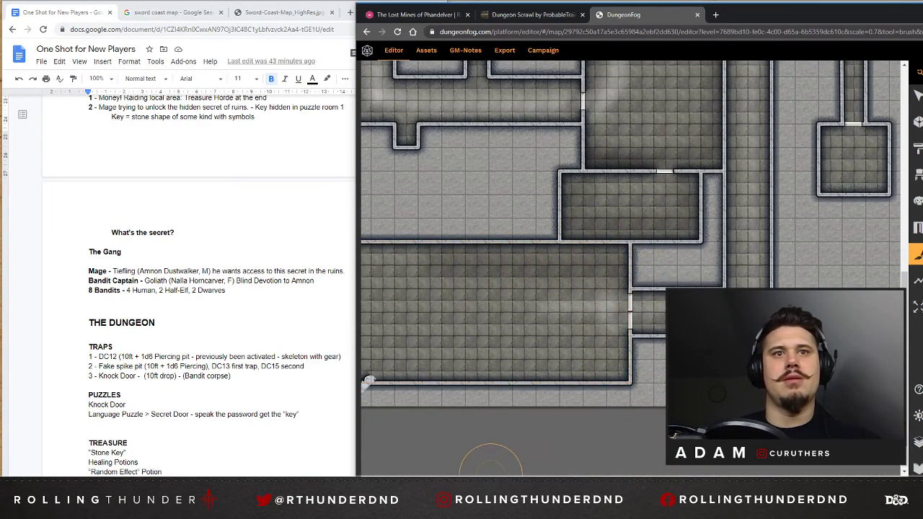
drag(493, 479, 461, 478)
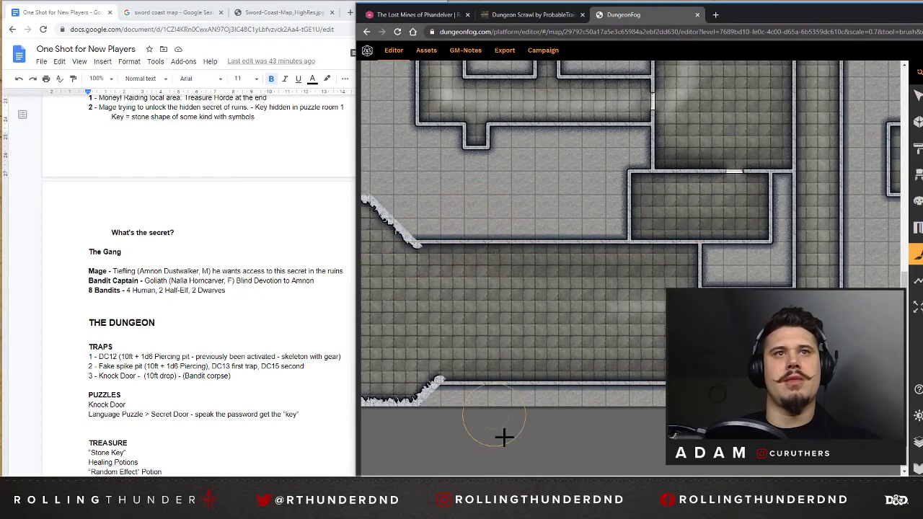
drag(544, 479, 465, 477)
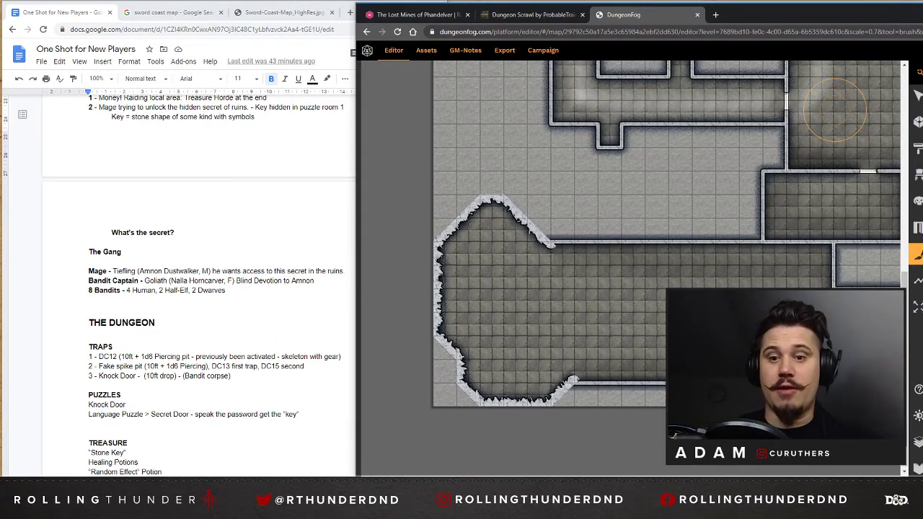
mouse_move(900, 158)
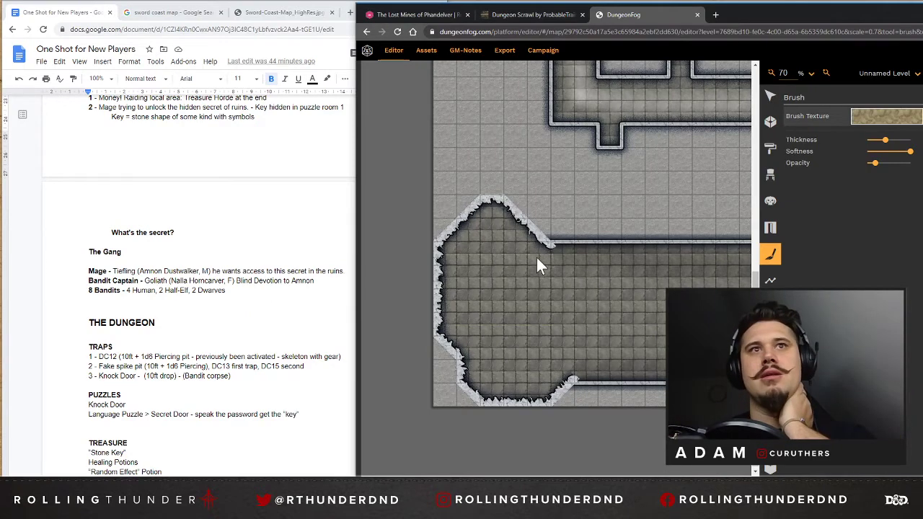
mouse_move(537, 258)
mouse_down()
mouse_move(463, 241)
mouse_move(441, 348)
mouse_move(512, 409)
mouse_move(571, 362)
mouse_up()
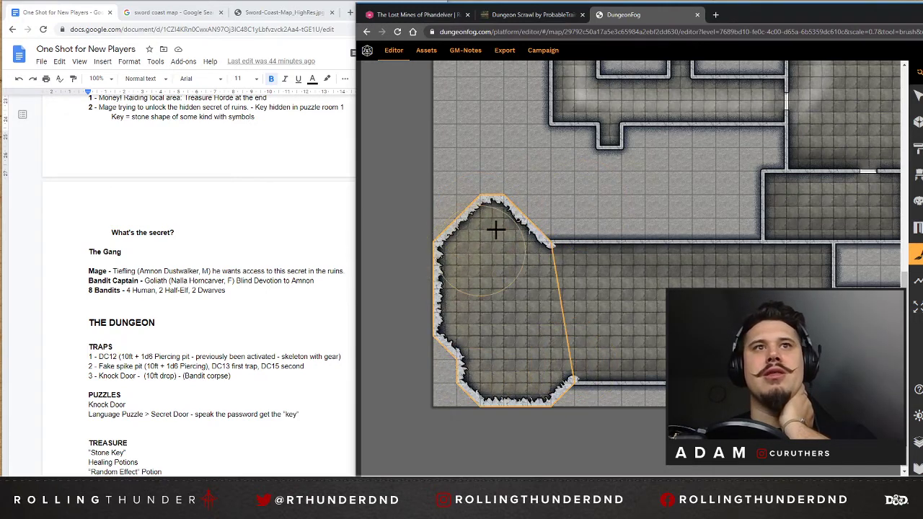
mouse_move(482, 303)
mouse_down()
mouse_move(495, 214)
mouse_move(531, 391)
mouse_move(536, 305)
mouse_move(510, 329)
mouse_move(544, 301)
mouse_move(622, 313)
mouse_move(542, 313)
mouse_move(598, 301)
mouse_move(520, 304)
mouse_move(465, 238)
mouse_move(469, 307)
mouse_up()
mouse_move(472, 318)
mouse_down()
mouse_move(478, 365)
mouse_move(599, 309)
mouse_move(560, 344)
mouse_move(569, 309)
mouse_move(485, 257)
mouse_move(495, 288)
mouse_move(564, 334)
mouse_move(585, 321)
mouse_move(493, 288)
mouse_up()
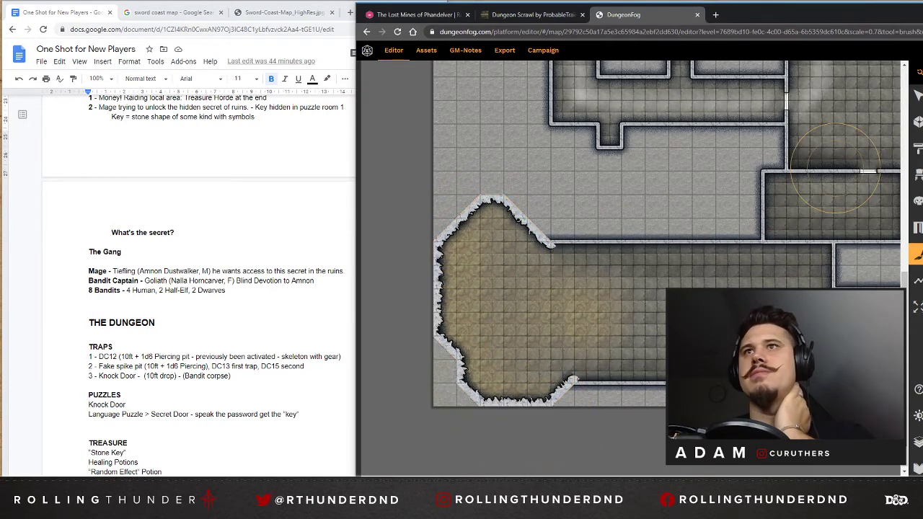
Layer a soft reddish-brown texture, with a thicker and more opaque brush, over the lower-left and upper-left caves and the upper-right room's ragged recess.
mouse_move(916, 177)
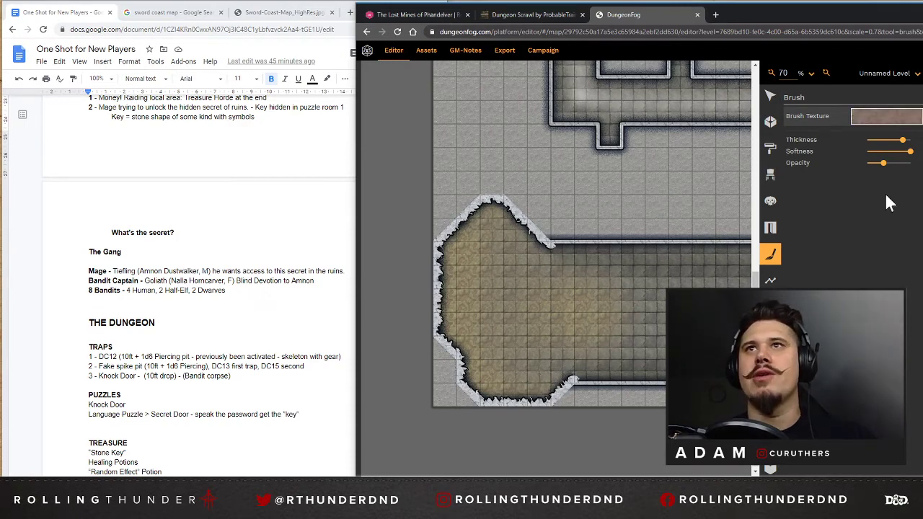
mouse_move(474, 250)
mouse_down()
mouse_move(482, 214)
mouse_move(444, 286)
mouse_move(525, 395)
mouse_move(511, 225)
mouse_move(529, 315)
mouse_move(559, 303)
mouse_up()
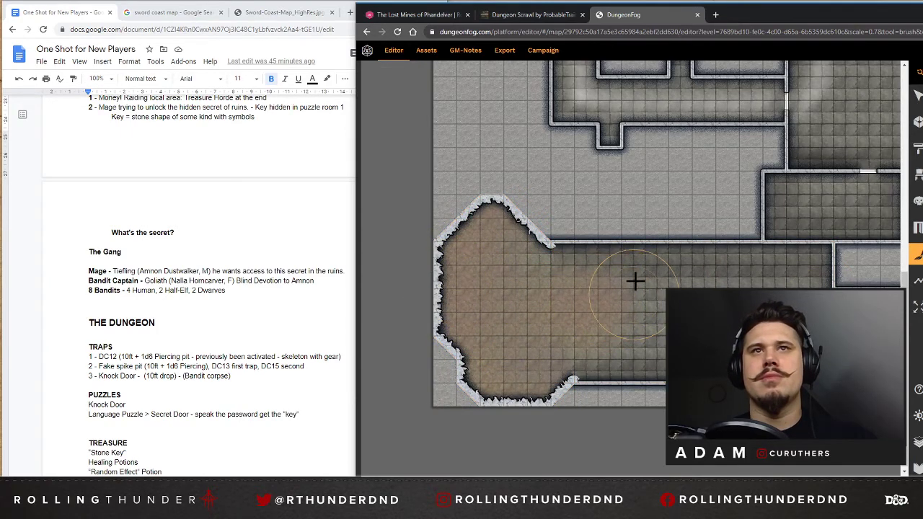
scroll(621, 235, up, 3)
scroll(622, 235, up, 3)
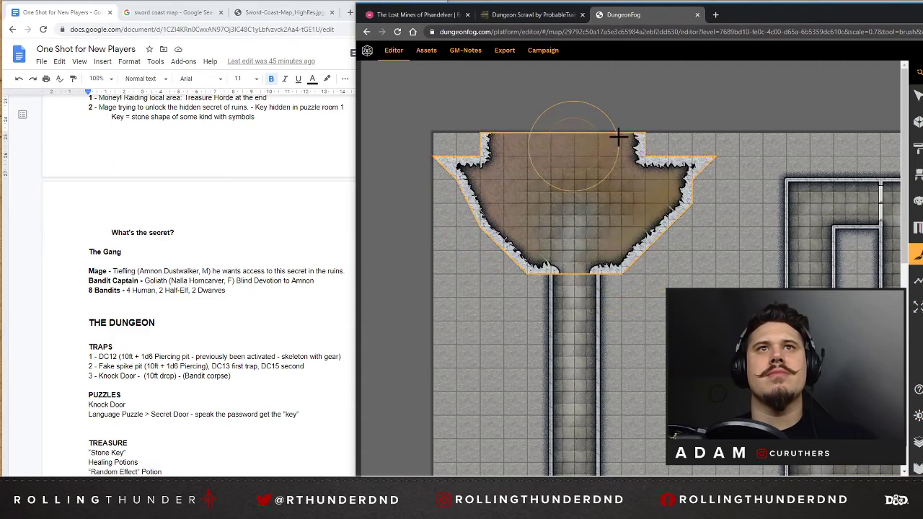
scroll(630, 202, down, 6)
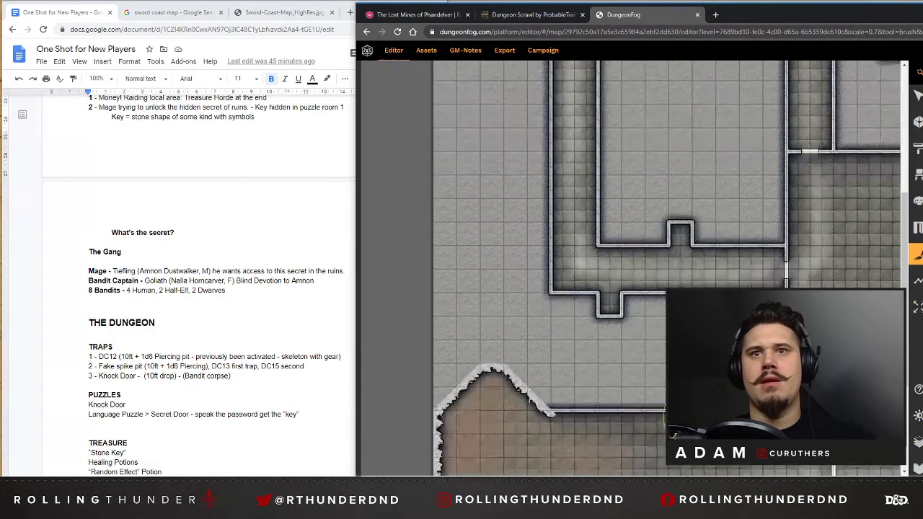
scroll(746, 241, up, 8)
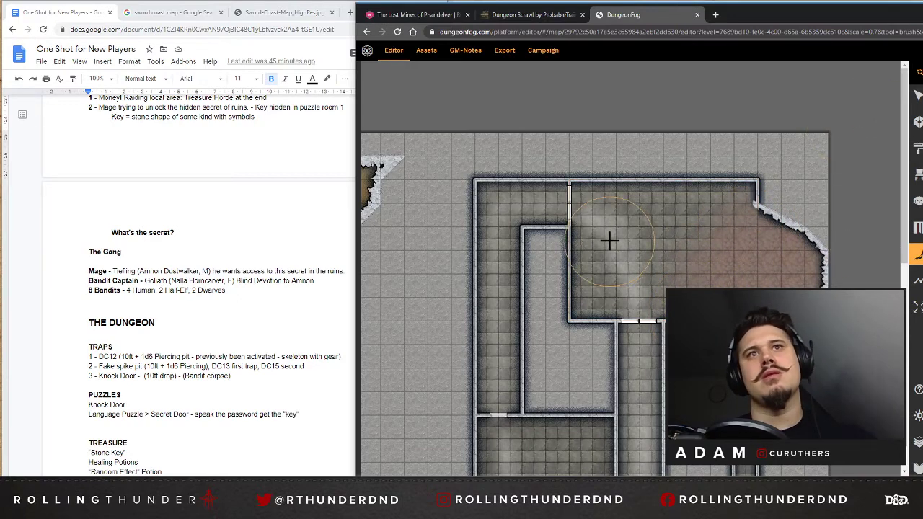
Widen the small room at the narrow corridor's lower end by one grid square on each side.
scroll(640, 288, down, 10)
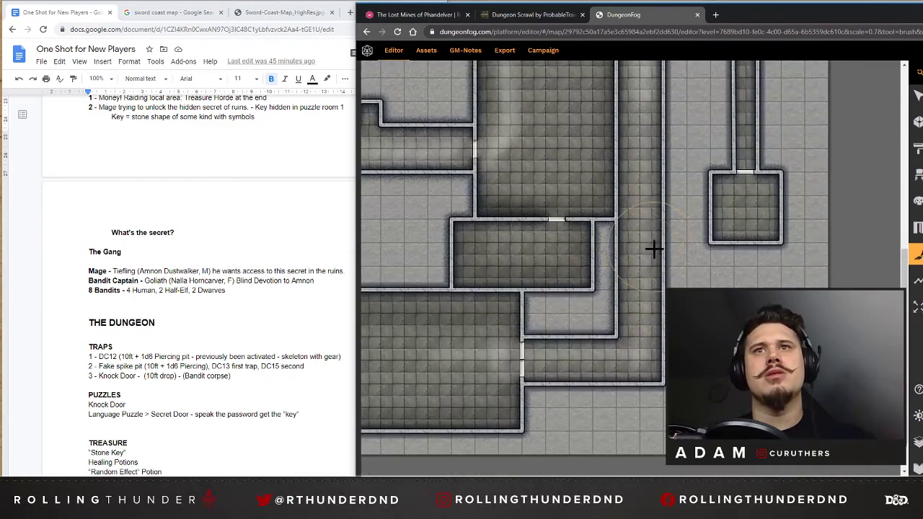
scroll(666, 256, up, 5)
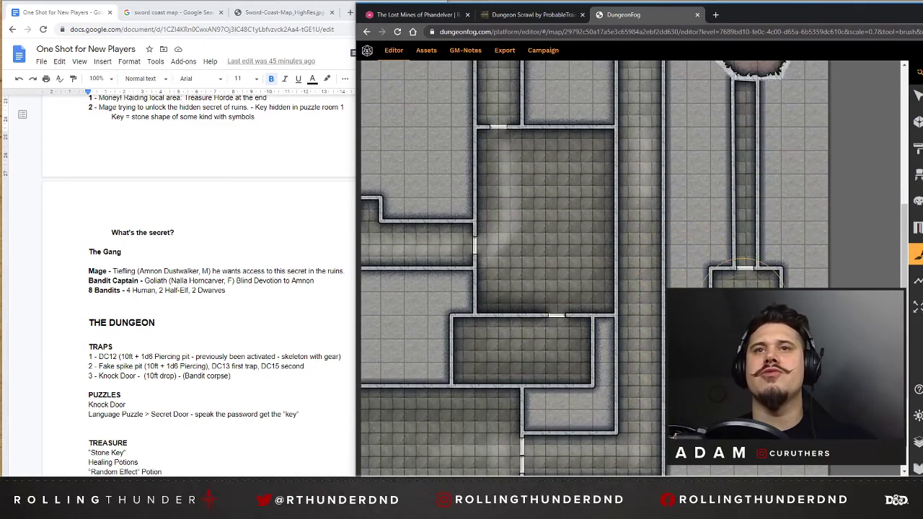
click(918, 95)
click(746, 310)
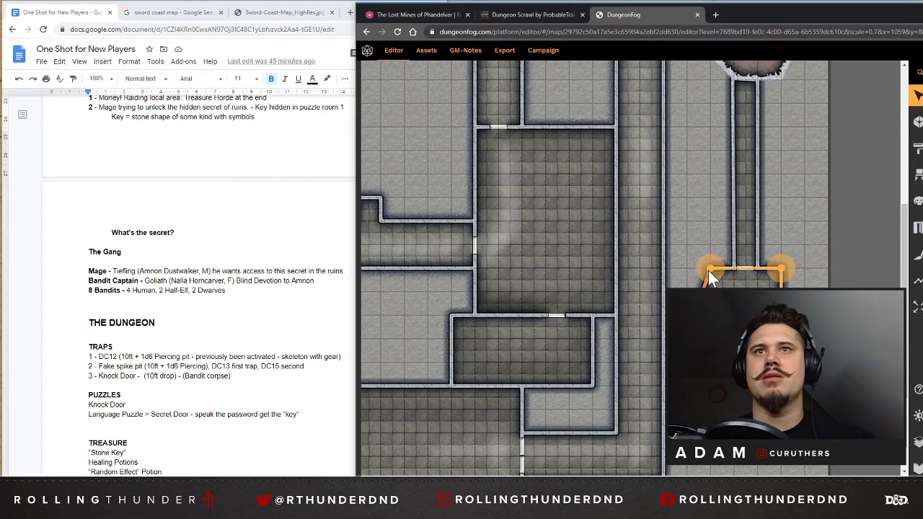
drag(709, 270, 689, 267)
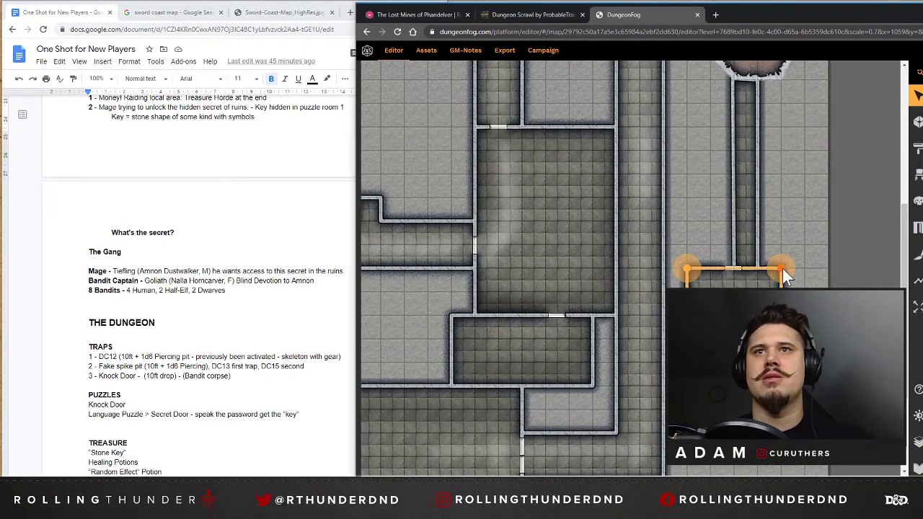
drag(782, 268, 805, 269)
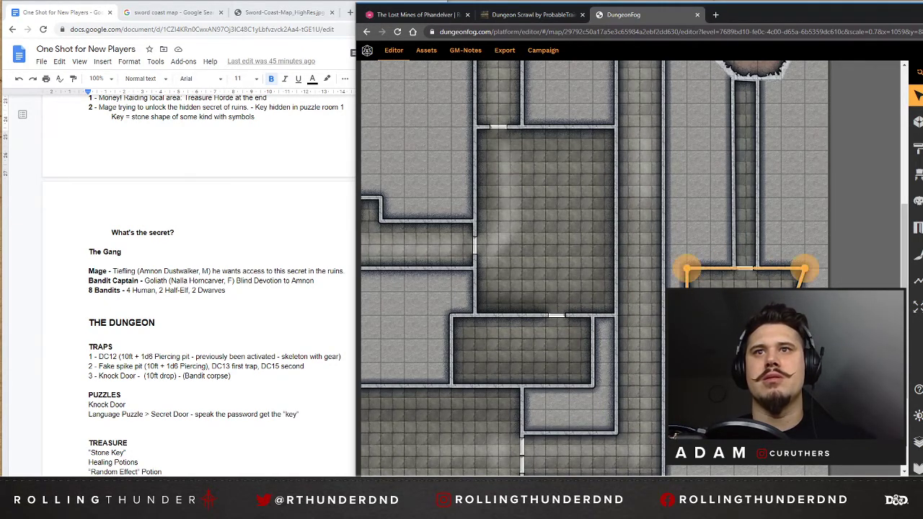
drag(782, 339, 805, 339)
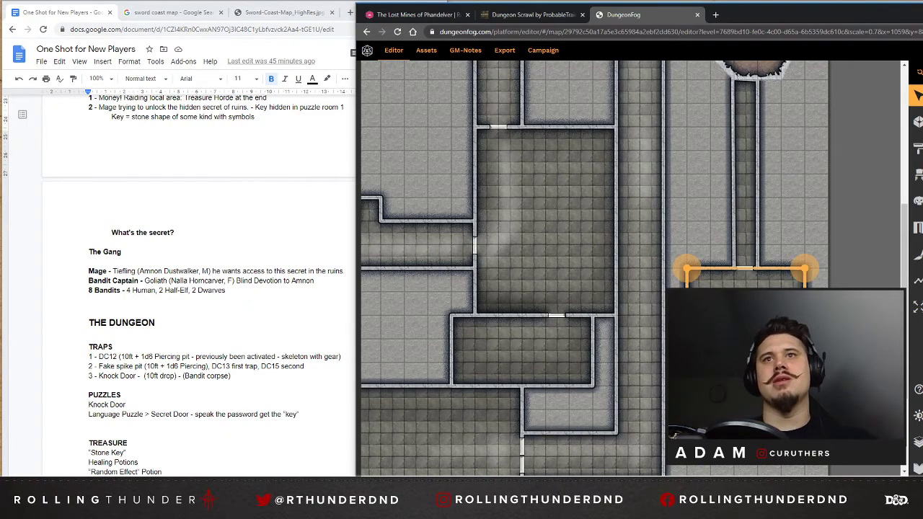
key(Escape)
Brush the reddish-brown texture down the upper part of the narrow corridor leading from the ragged recess to the small room.
scroll(587, 274, up, 3)
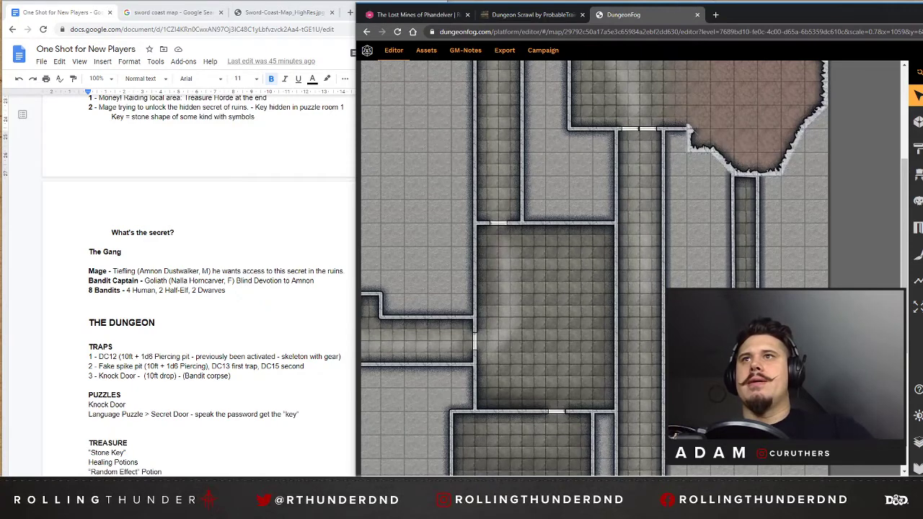
click(917, 254)
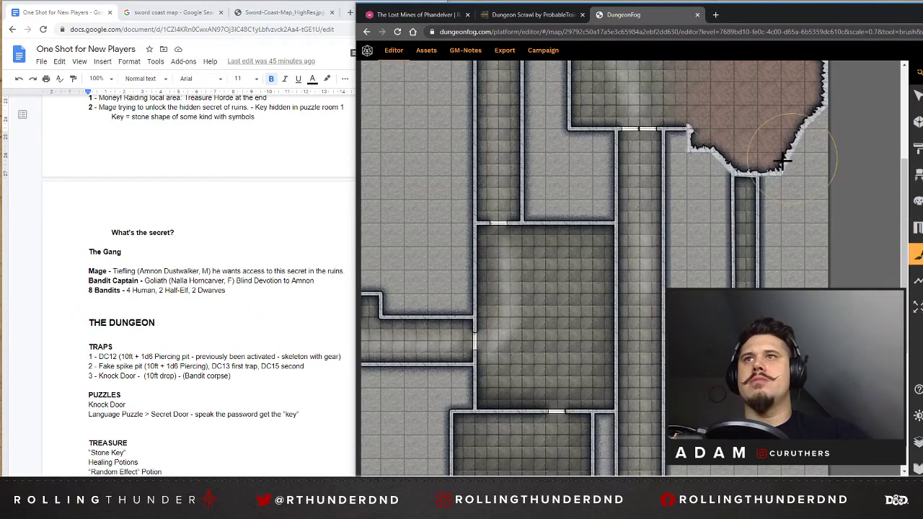
mouse_move(745, 203)
mouse_down()
mouse_move(743, 218)
mouse_move(746, 182)
mouse_up()
drag(744, 176, 736, 220)
mouse_move(746, 276)
mouse_down()
mouse_move(746, 267)
mouse_move(749, 283)
mouse_up()
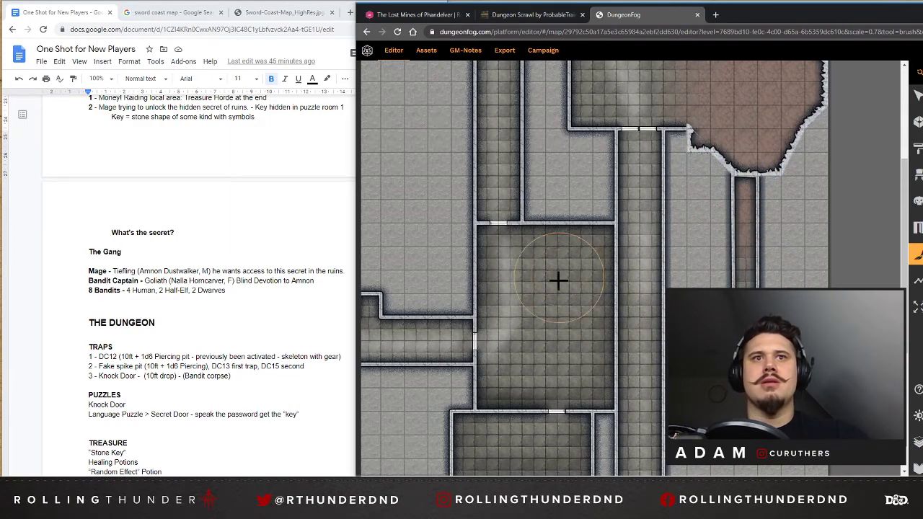
Blend the reddish-brown texture into the long corridor's upper end and the upper-left cave's exit corridor, and deepen it in the lower-left cave.
scroll(573, 277, up, 3)
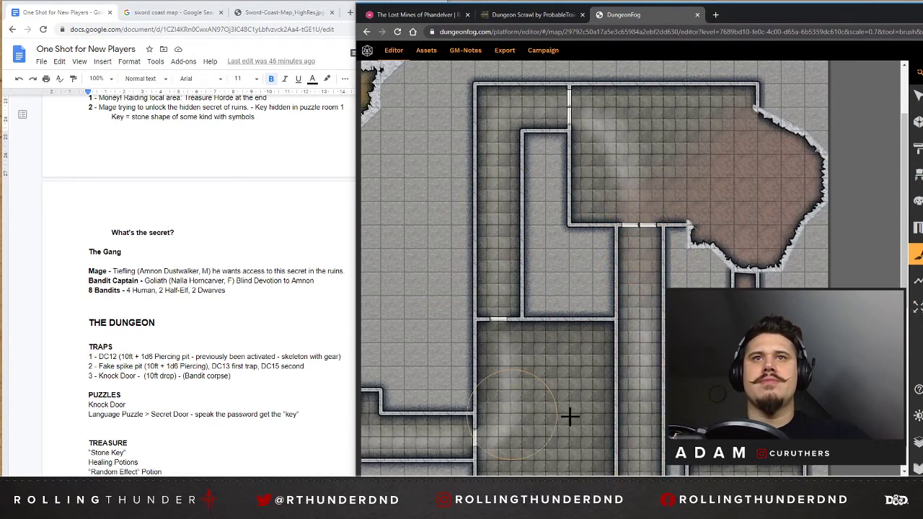
scroll(625, 461, up, 10)
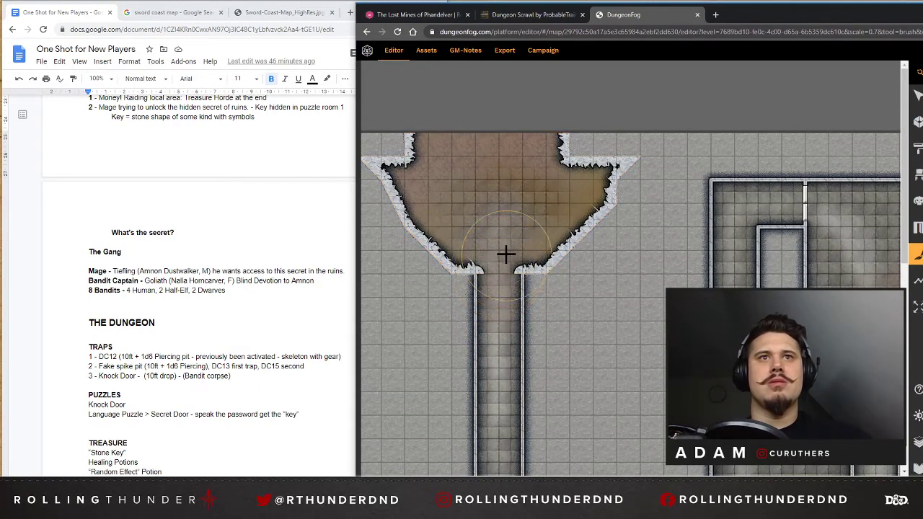
scroll(526, 181, down, 3)
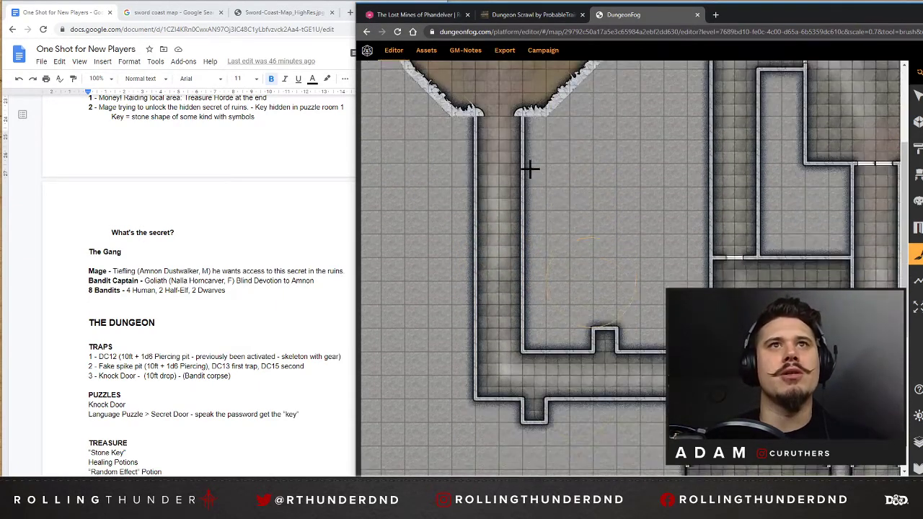
scroll(521, 171, up, 1)
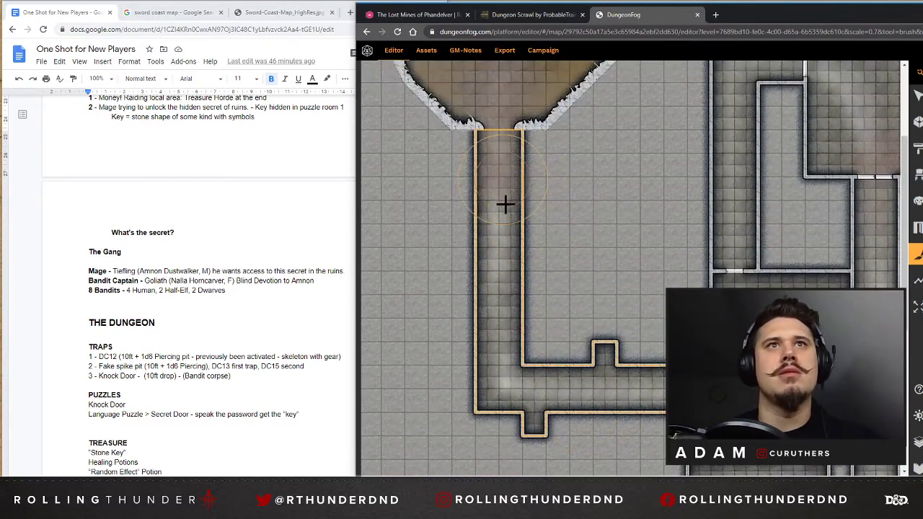
scroll(672, 281, down, 3)
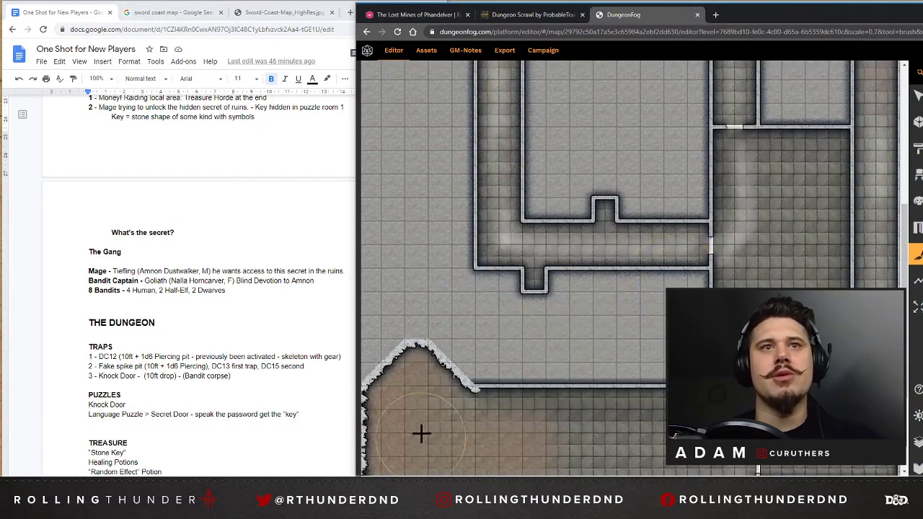
scroll(420, 433, down, 1)
scroll(403, 369, down, 2)
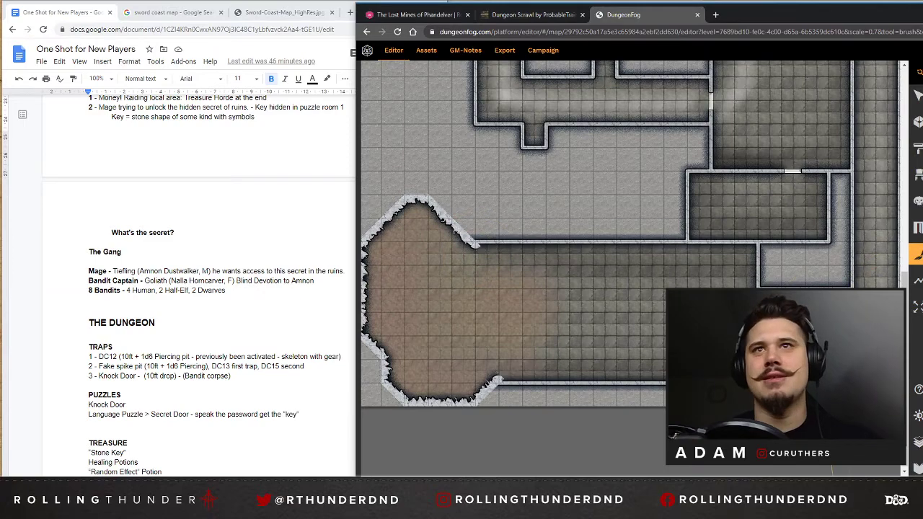
Examine the painted floors across the central room, corridors and caves with the selection tool active.
drag(621, 481, 710, 481)
scroll(680, 234, up, 4)
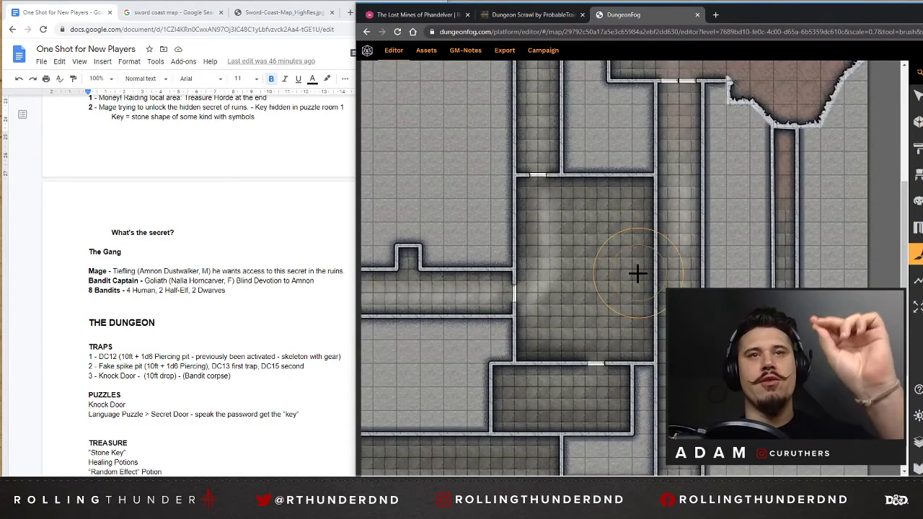
click(917, 95)
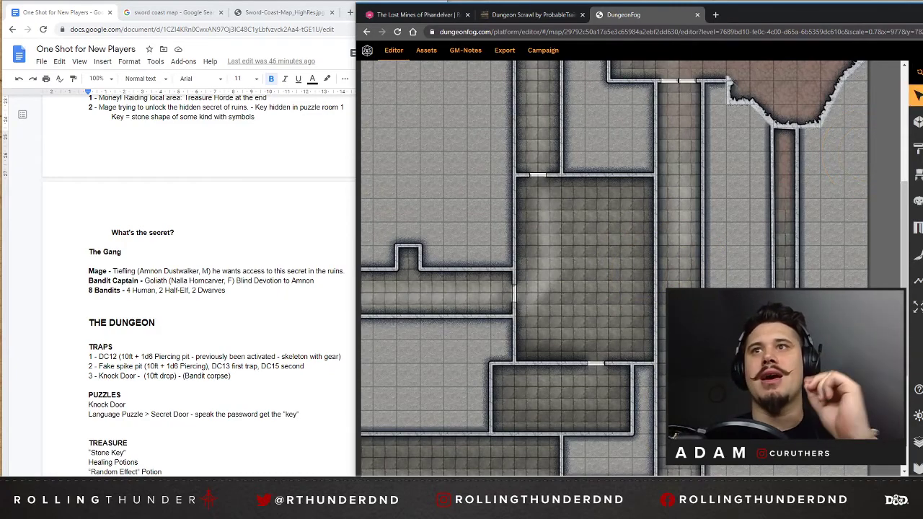
drag(578, 481, 474, 482)
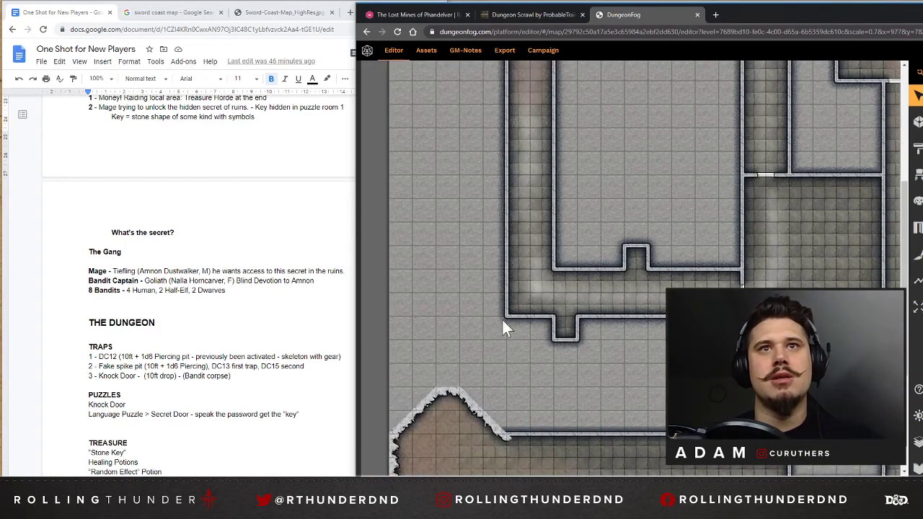
scroll(527, 331, up, 2)
scroll(633, 324, up, 3)
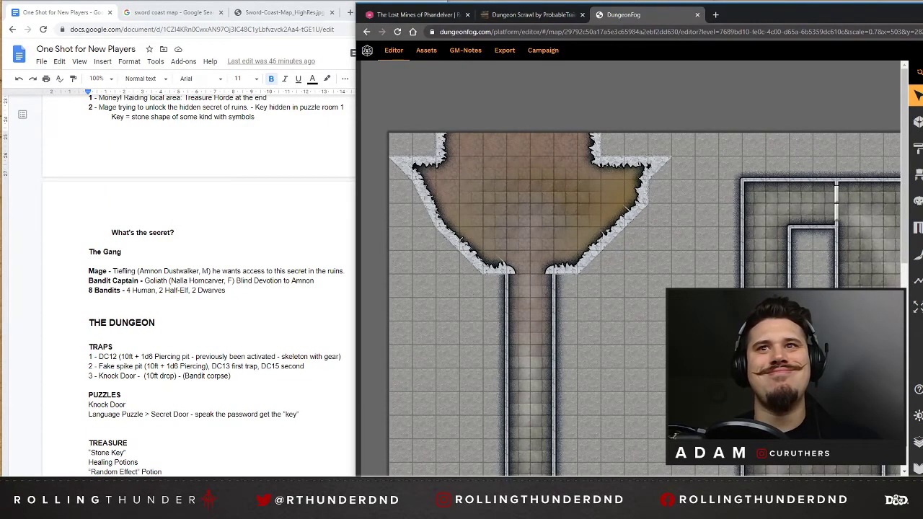
scroll(647, 271, down, 4)
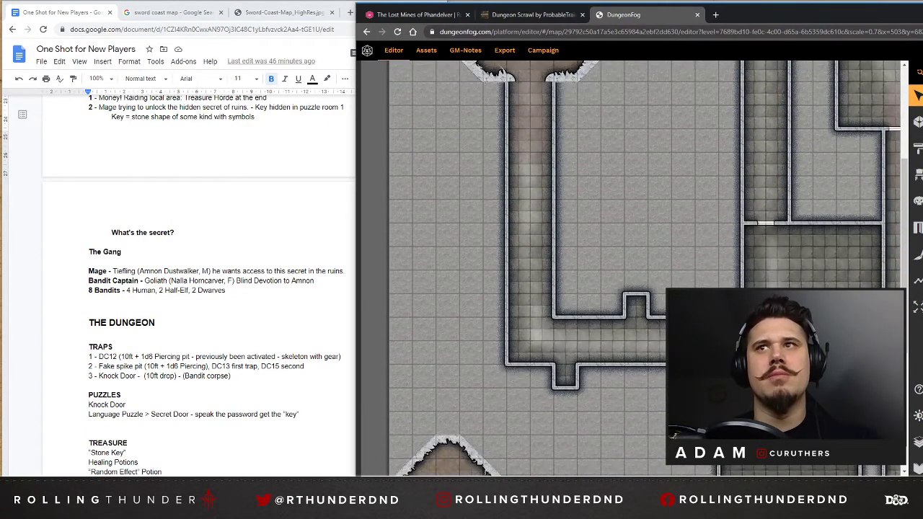
drag(667, 481, 746, 465)
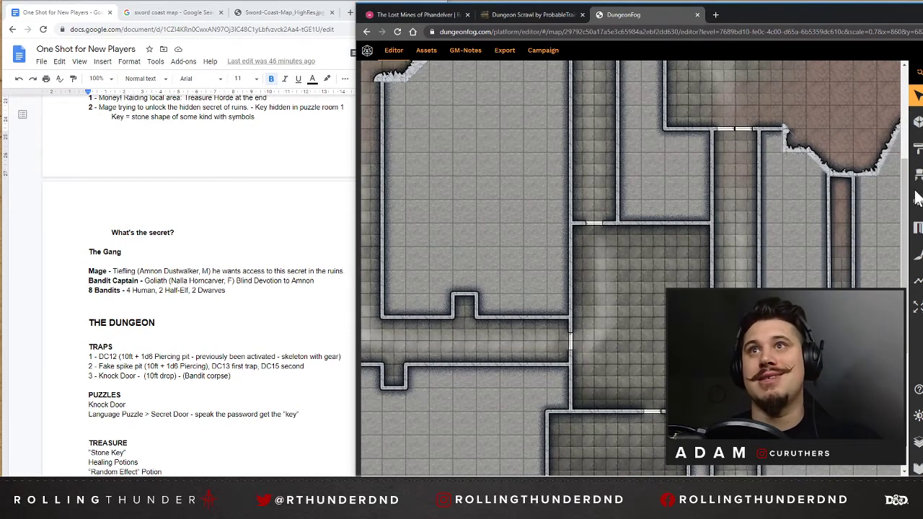
Place an old bed from the Fantasy furniture props horizontally in the central room's upper-right corner, with its pillow against the right wall.
click(918, 178)
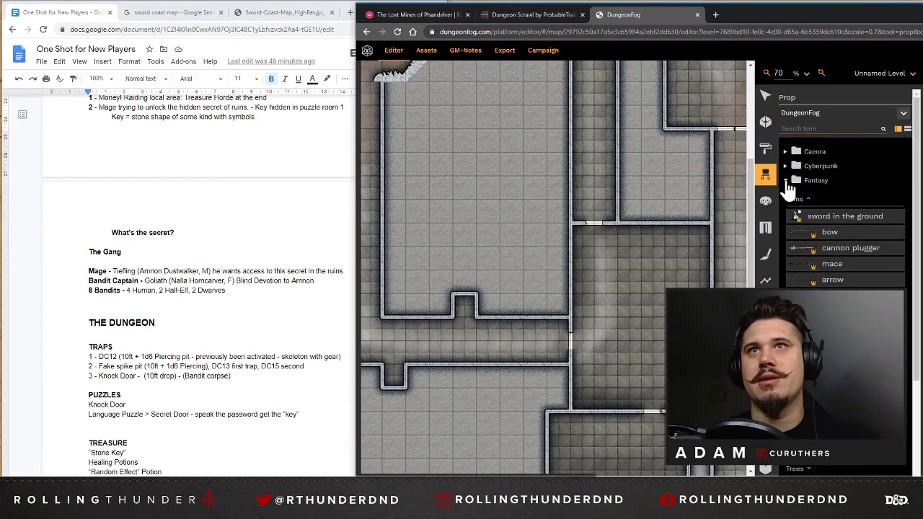
click(796, 202)
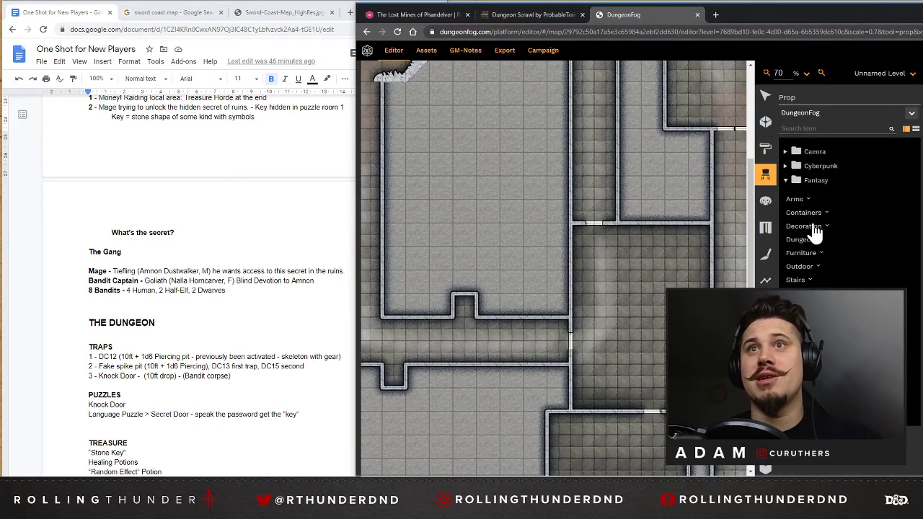
click(817, 228)
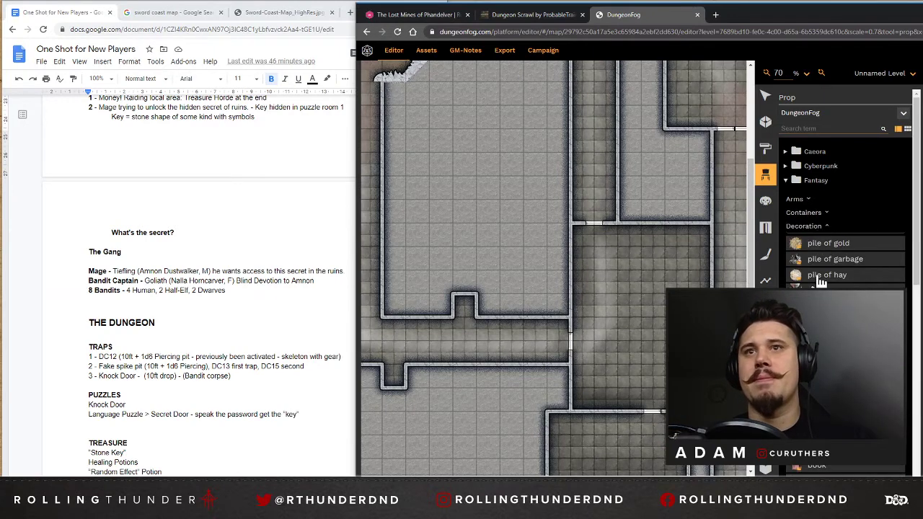
scroll(820, 278, down, 2)
scroll(820, 281, down, 4)
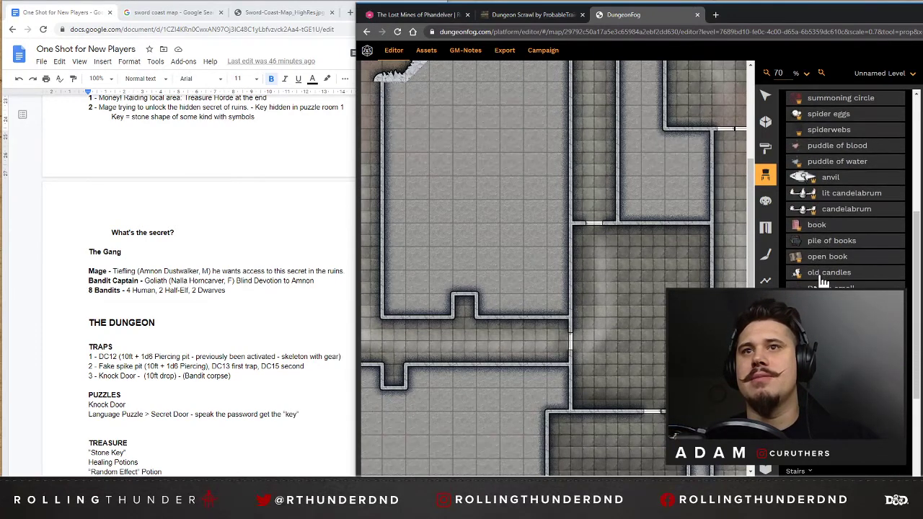
scroll(825, 252, up, 6)
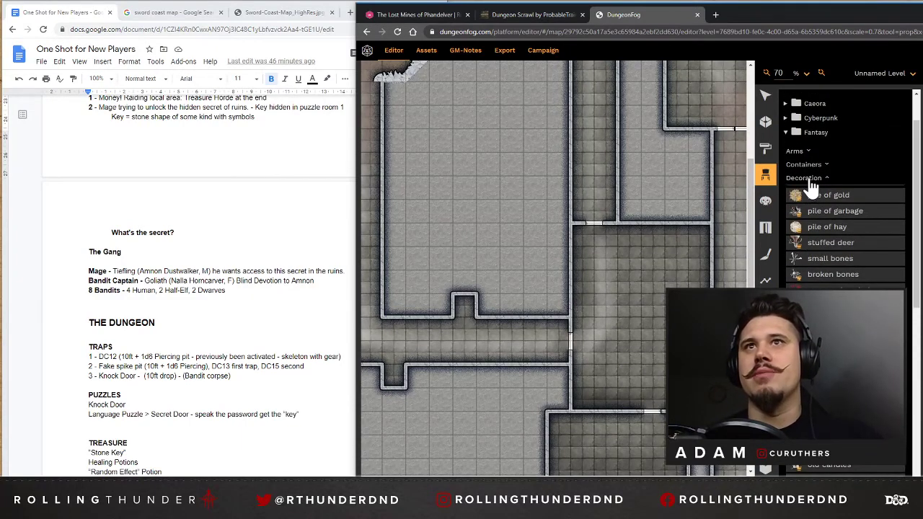
click(810, 180)
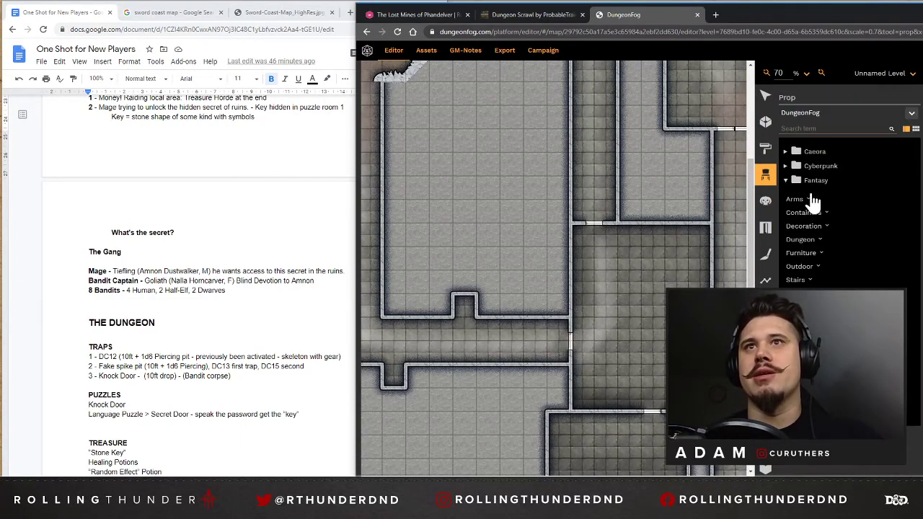
click(801, 253)
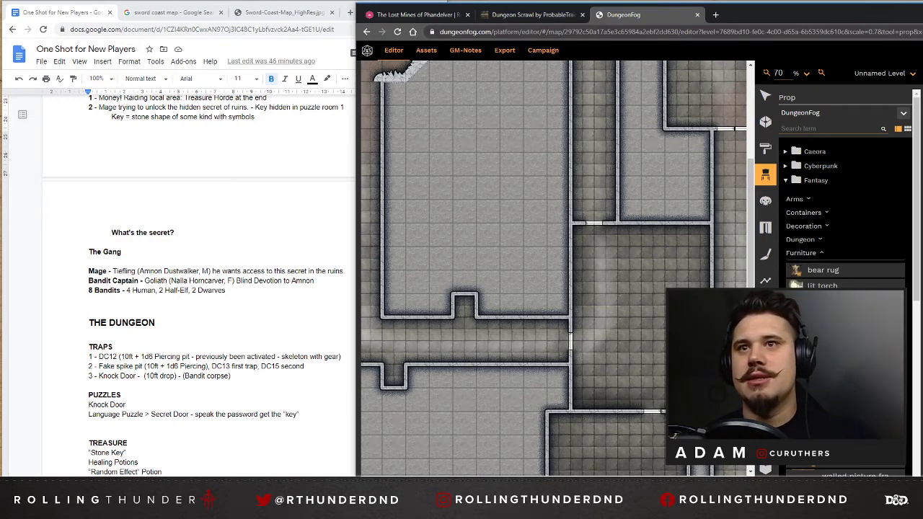
click(687, 236)
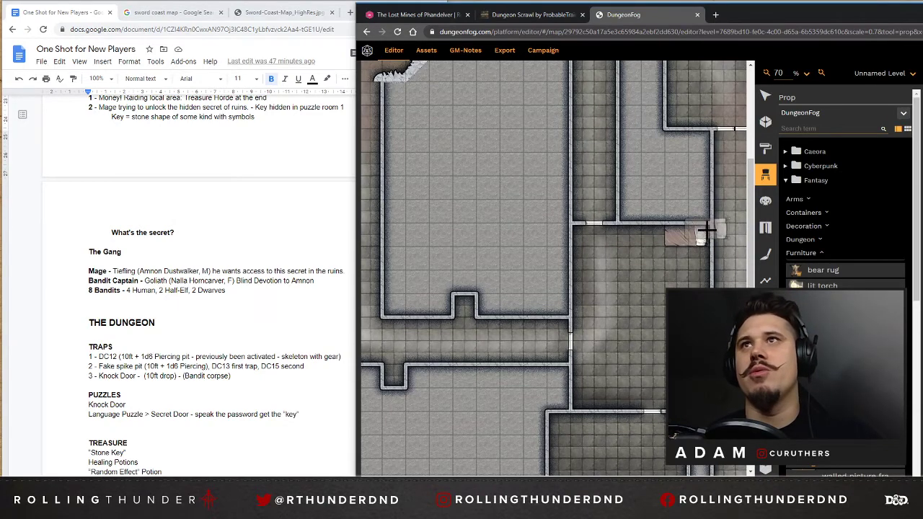
Add three vertical old beds to the central room: two along the right wall and one in the lower-left corner.
scroll(662, 283, down, 2)
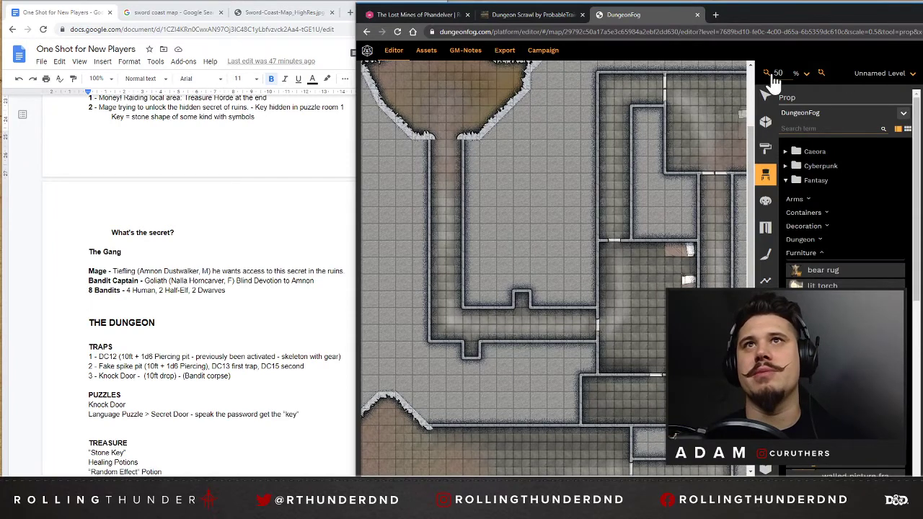
click(820, 73)
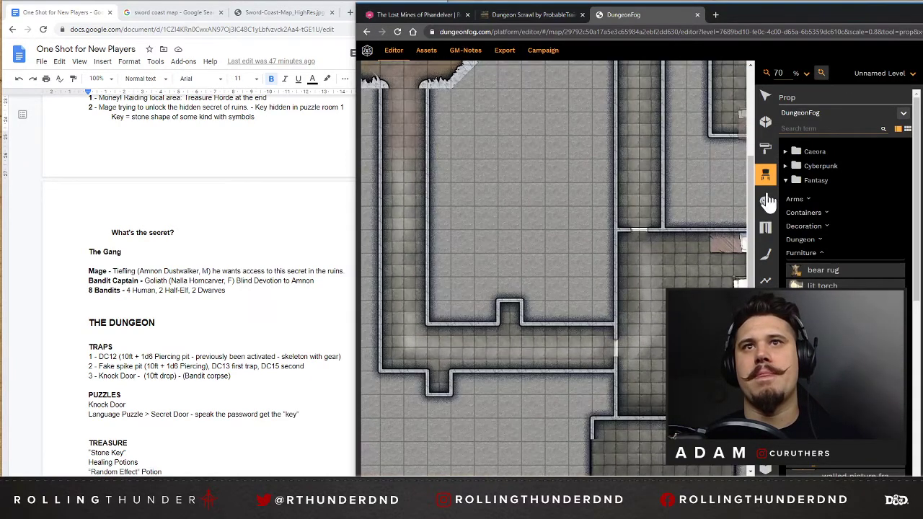
click(821, 74)
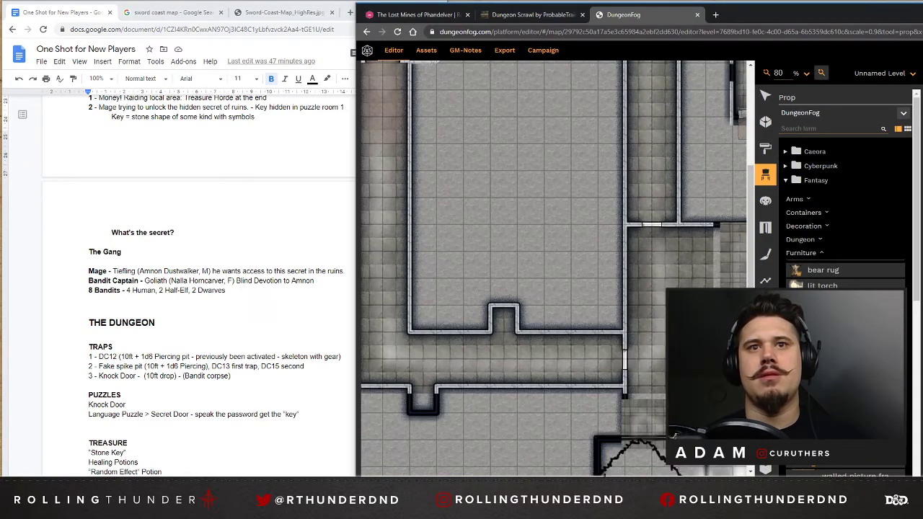
click(821, 73)
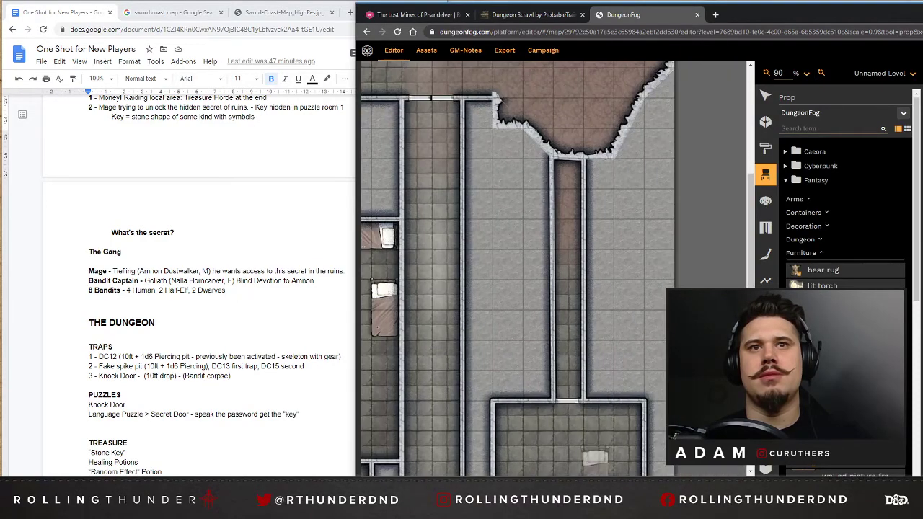
drag(594, 479, 519, 479)
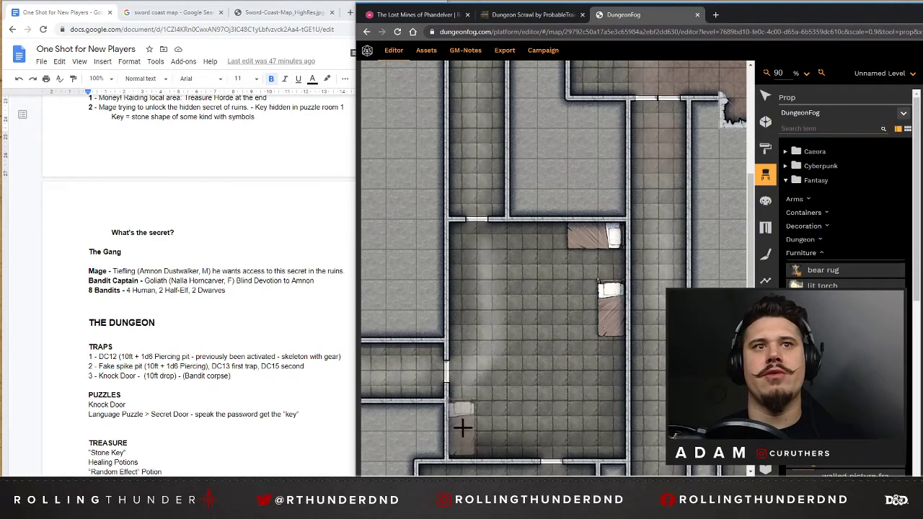
mouse_move(464, 432)
mouse_down()
mouse_move(470, 405)
mouse_move(468, 435)
mouse_move(463, 429)
mouse_up()
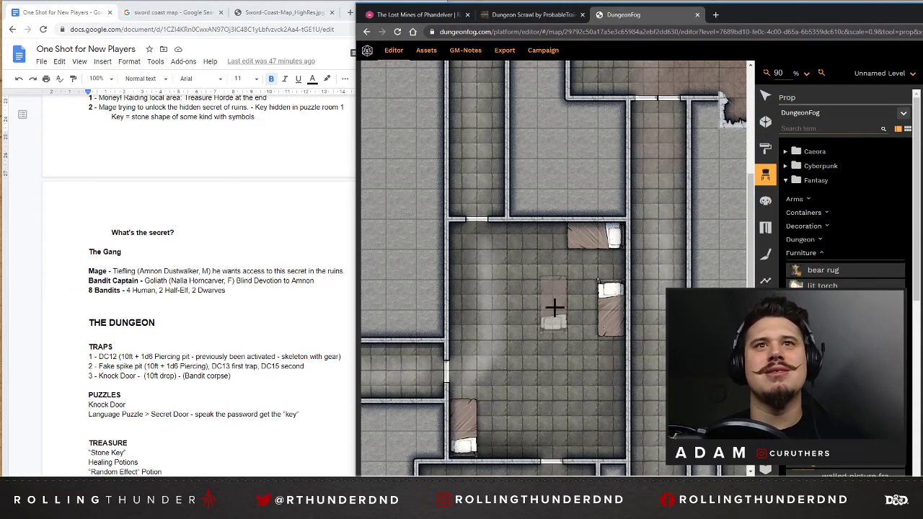
click(610, 390)
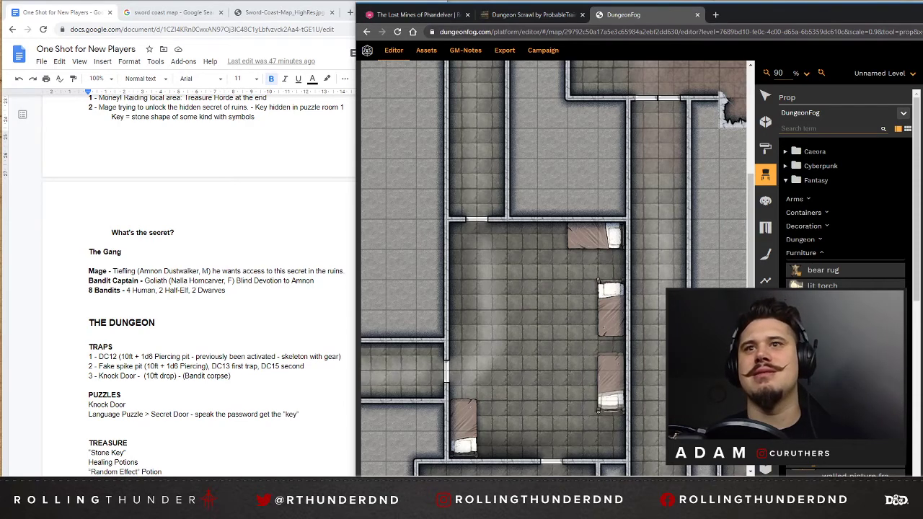
Place a round wooden table in the central room beside the beds and shrink it to about two grid squares wide.
scroll(843, 217, down, 1)
scroll(843, 217, down, 3)
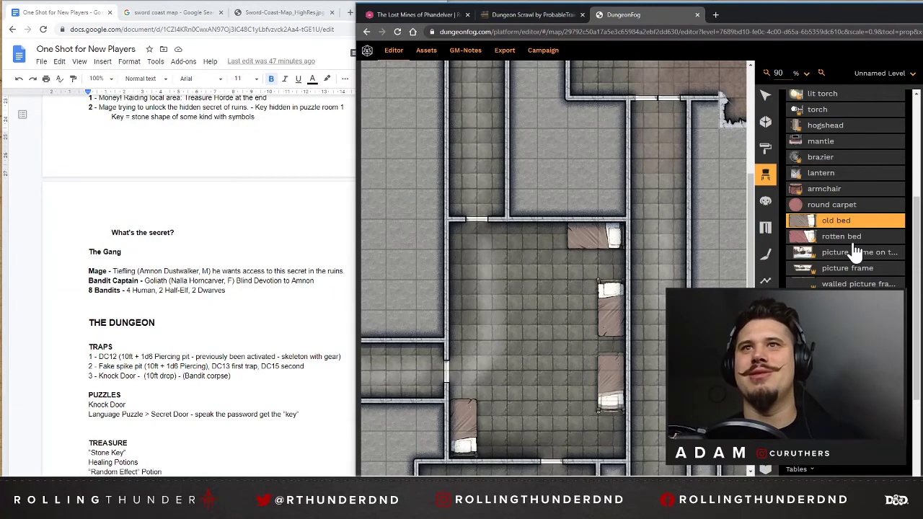
scroll(856, 281, up, 4)
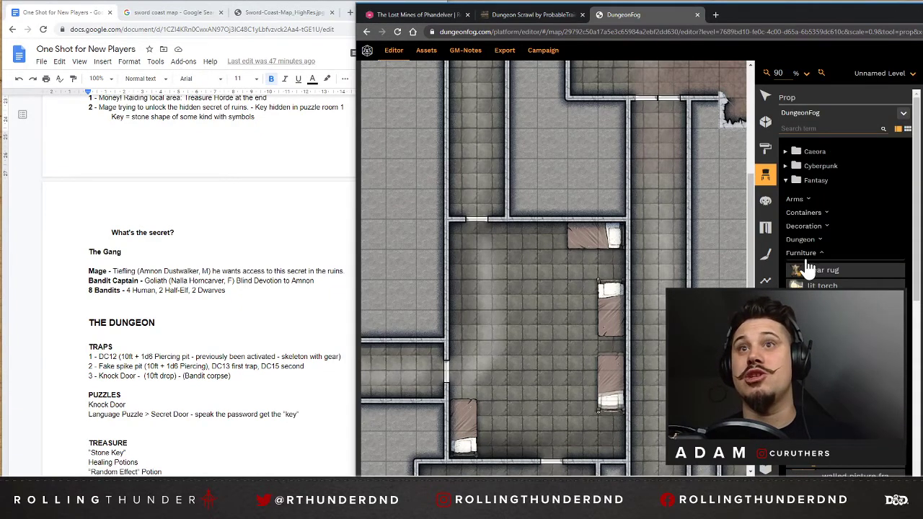
click(802, 254)
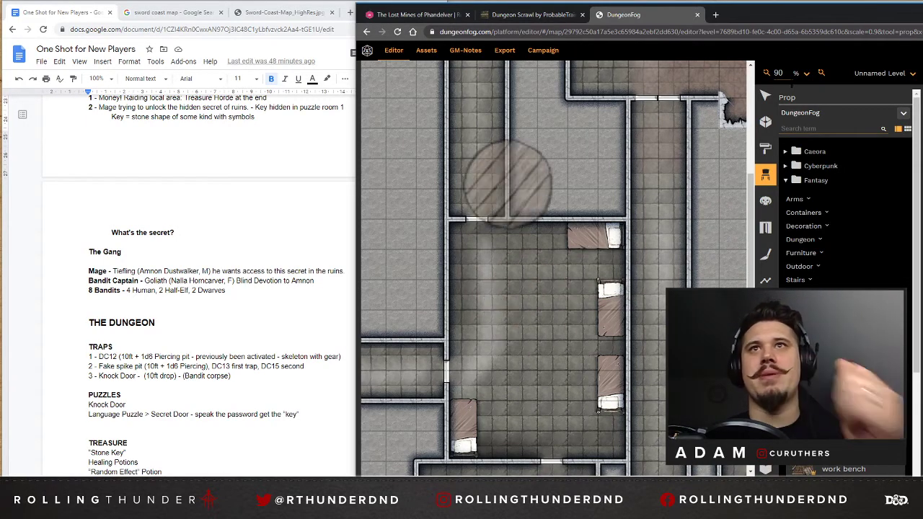
click(528, 305)
key(Escape)
click(510, 310)
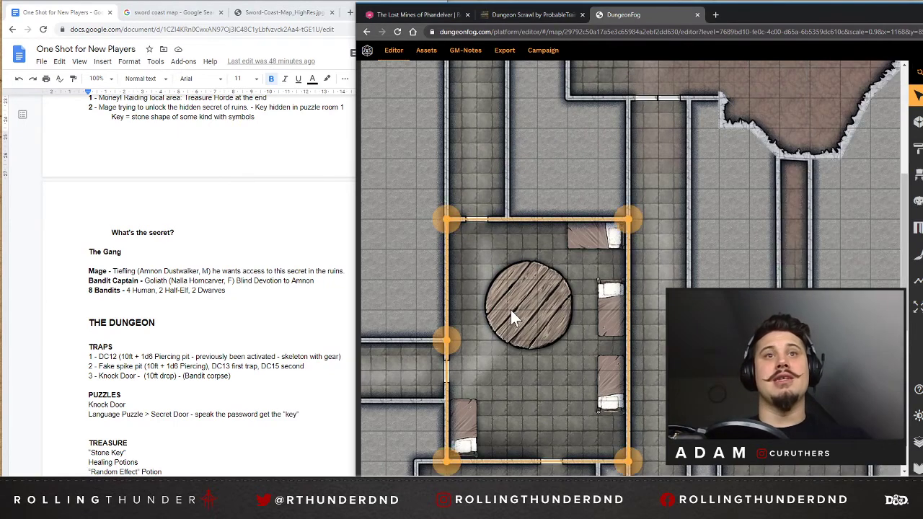
click(513, 309)
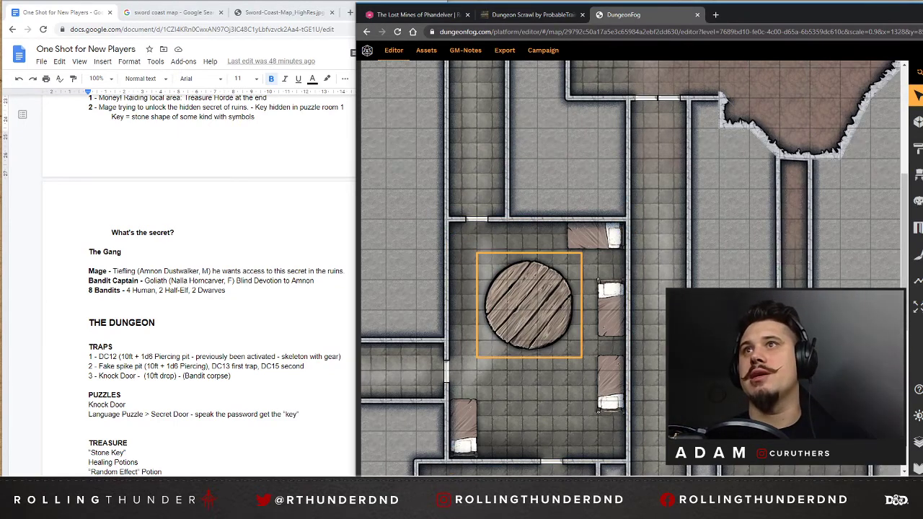
key(s)
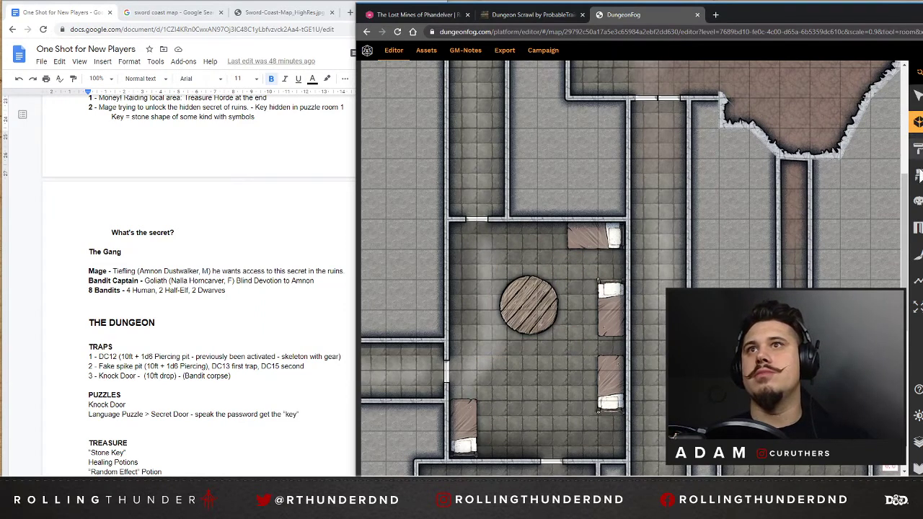
Delete the round wooden table from the central room.
click(918, 174)
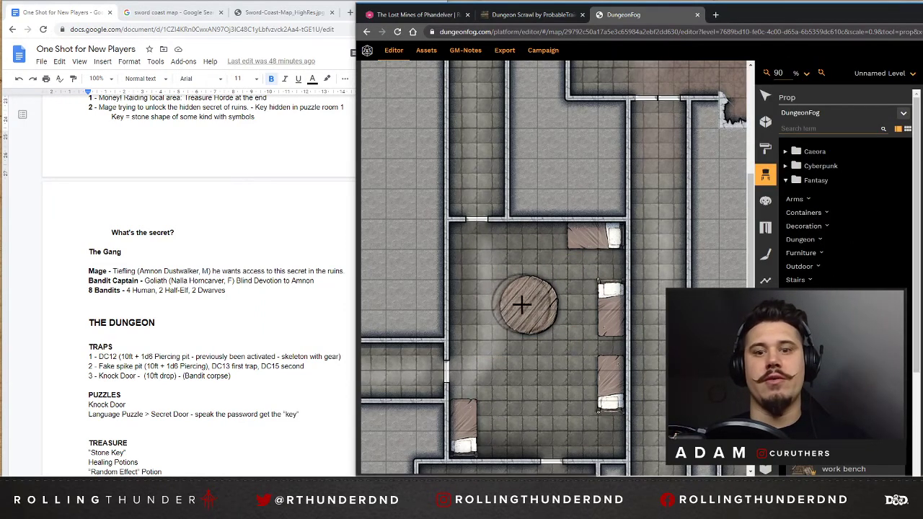
click(764, 96)
click(526, 293)
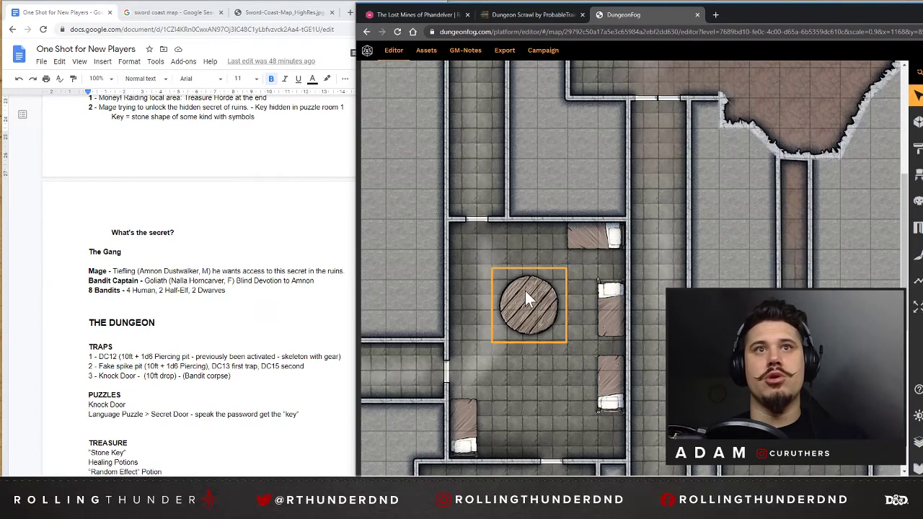
key(Delete)
Place four wooden chairs in an inward-facing ring in the central room and put a small round wooden table in their middle.
click(918, 180)
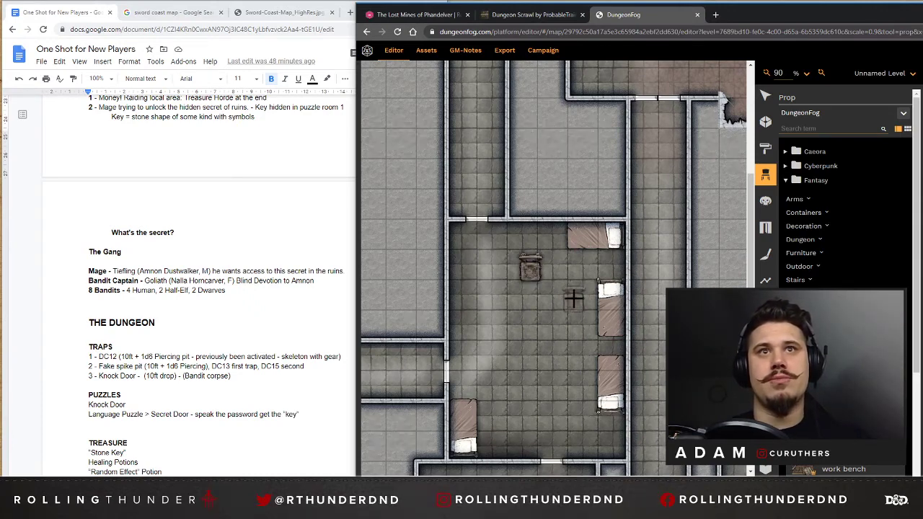
scroll(566, 292, down, 3)
scroll(567, 178, up, 2)
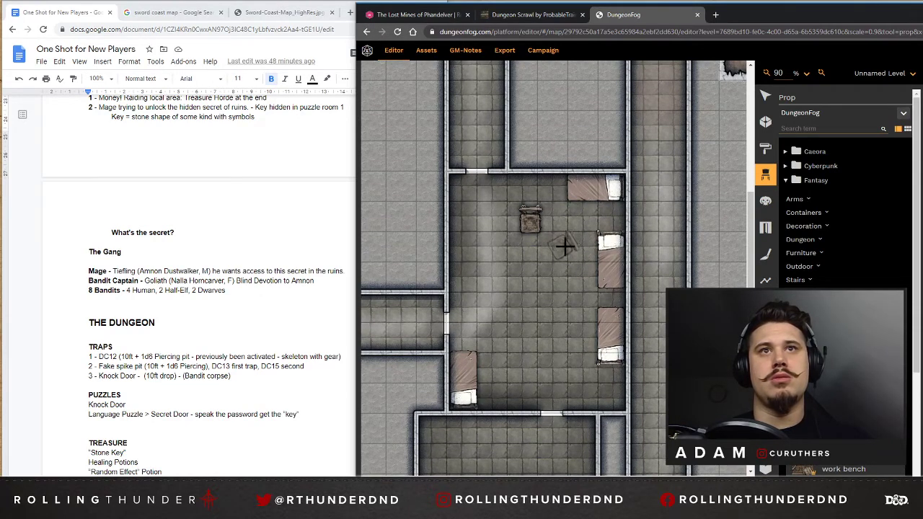
click(568, 247)
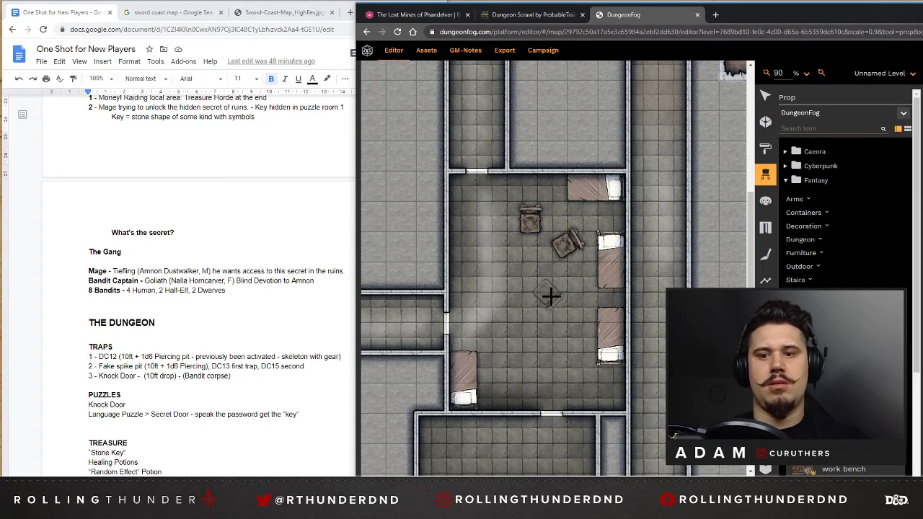
click(548, 295)
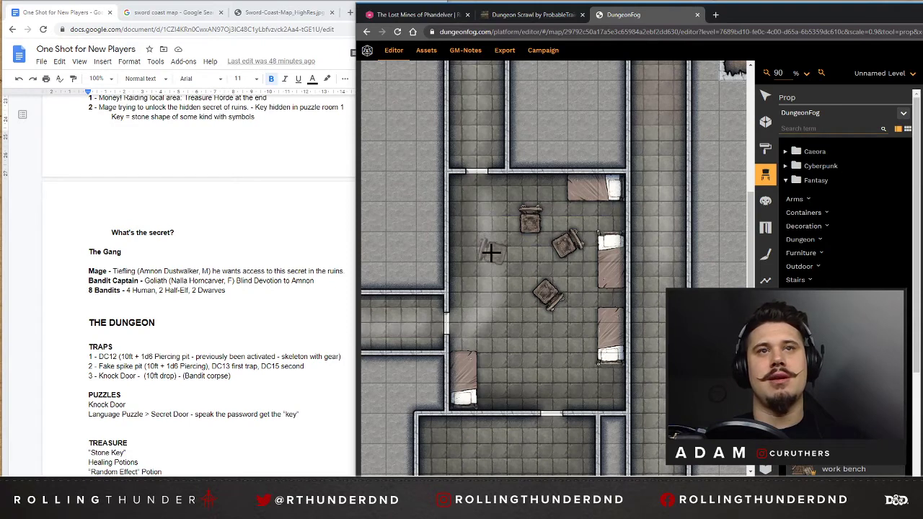
click(494, 252)
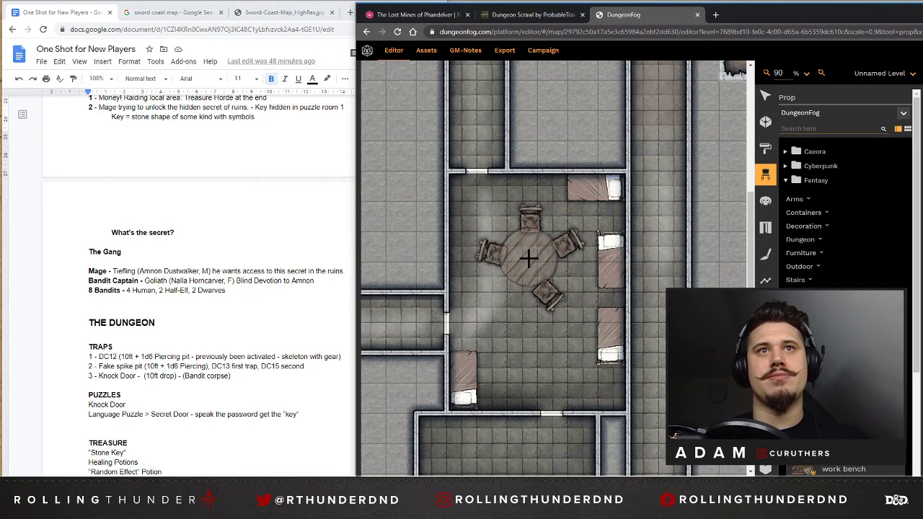
click(528, 258)
click(765, 96)
click(508, 243)
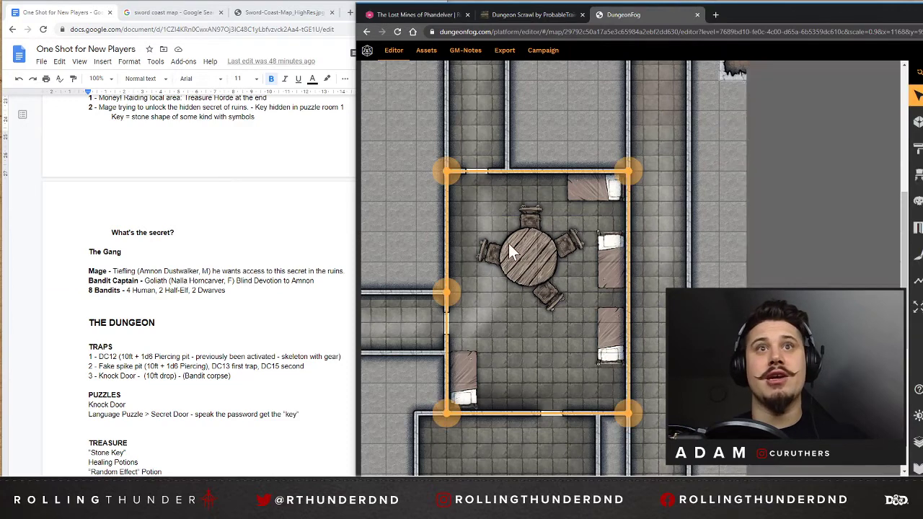
Move the right-hand and upper chairs slightly closer to the round table.
click(569, 244)
drag(568, 237, 563, 237)
key(Right)
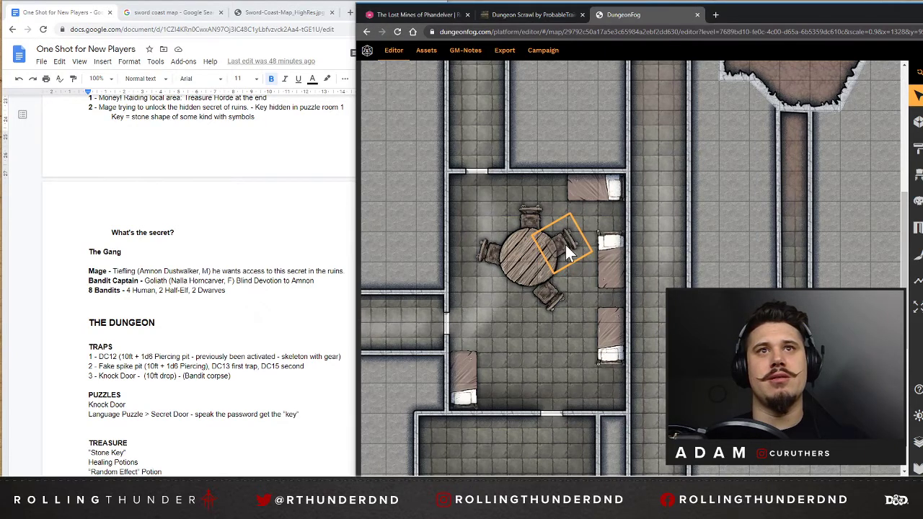
click(531, 215)
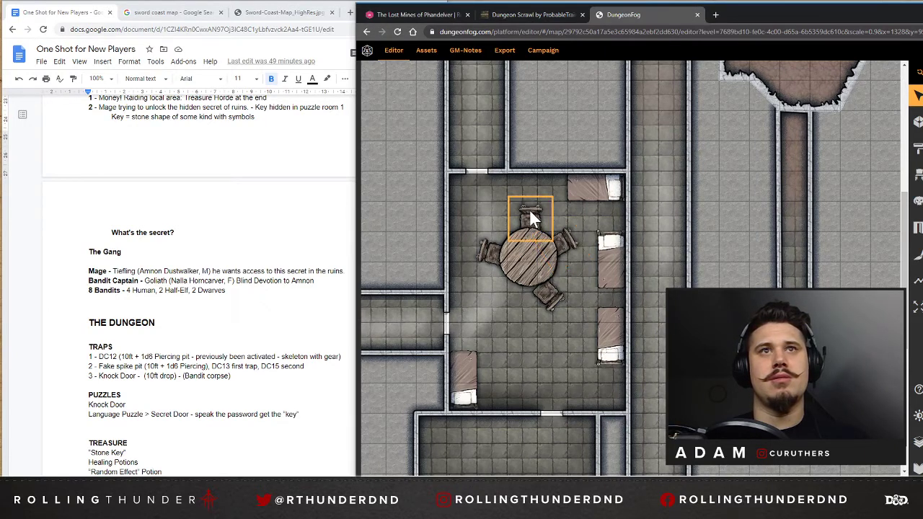
key(Left)
key(Down)
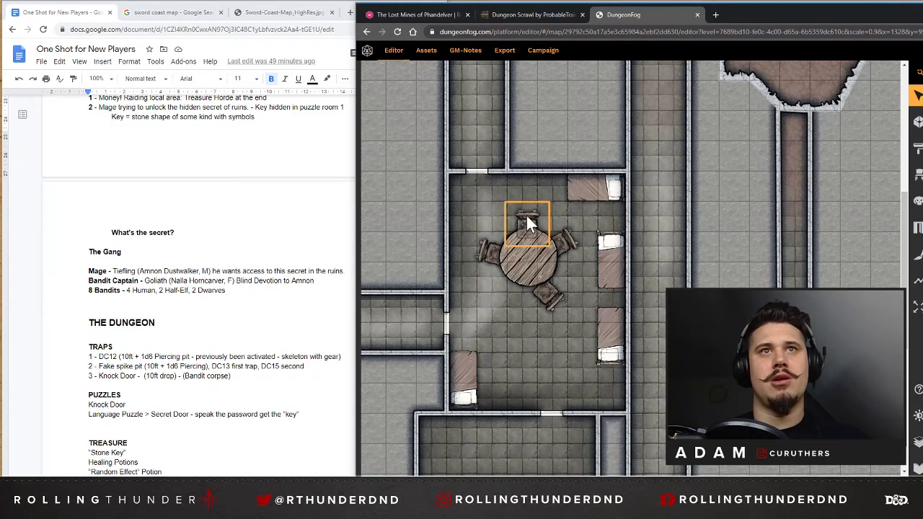
key(Down)
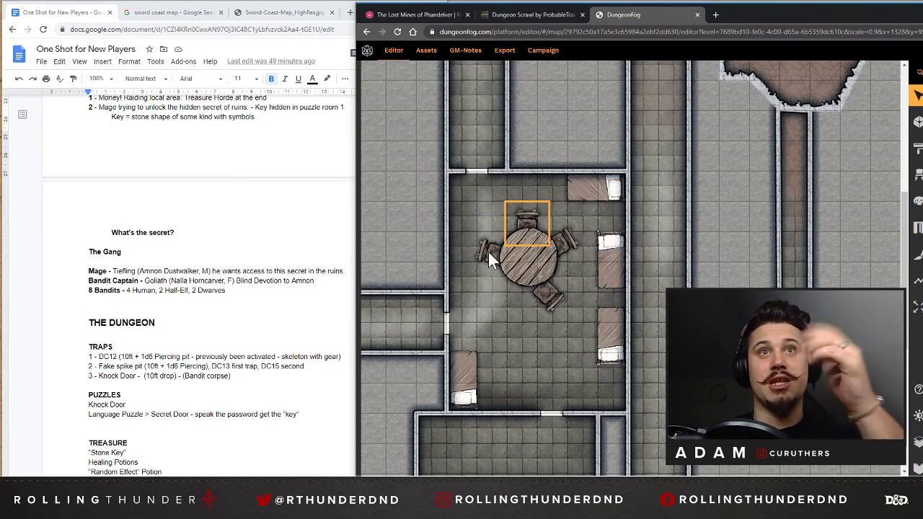
Recolour the upper vertical bed along the central room's right wall green and the lower one purple.
click(610, 254)
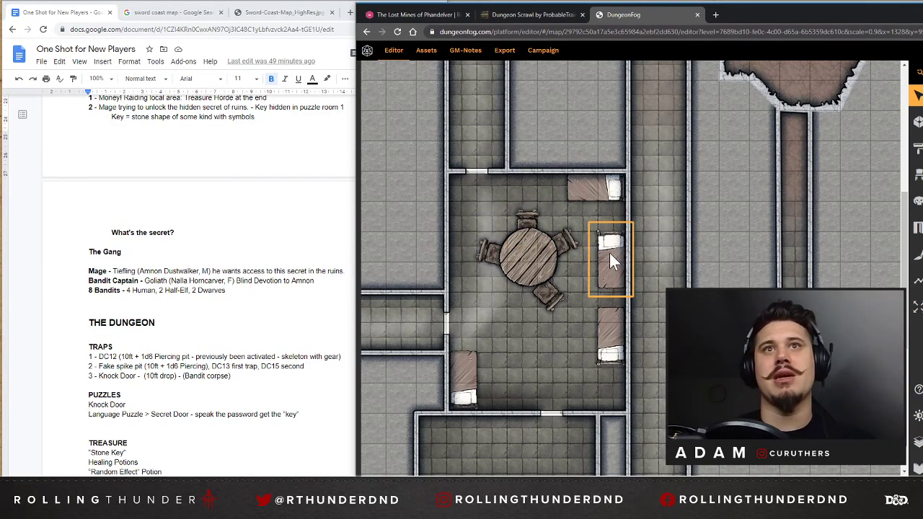
click(611, 334)
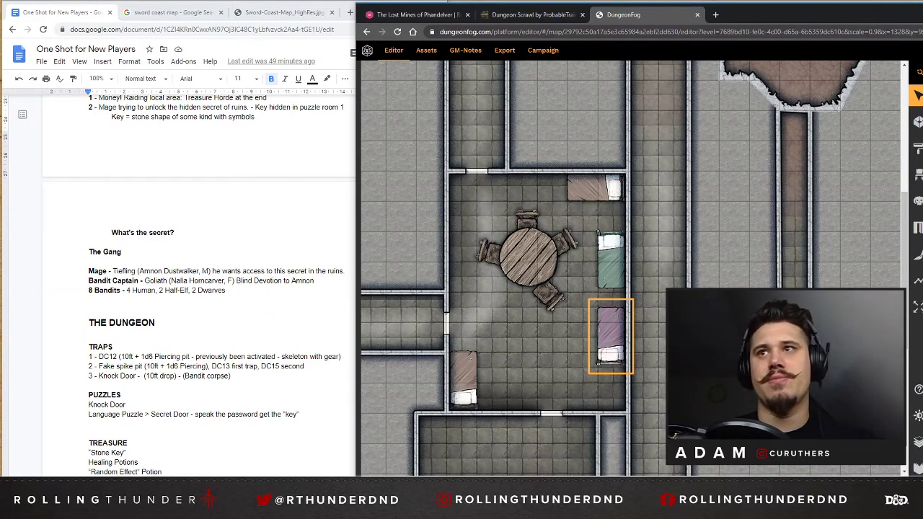
Recolour the lower-left and top beds in the central room grey and the purple bed yellowish tan.
click(465, 375)
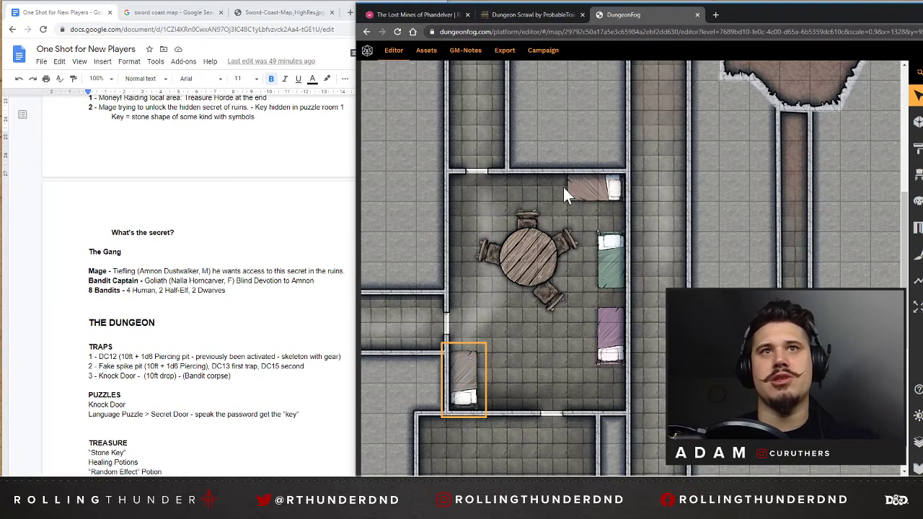
click(603, 186)
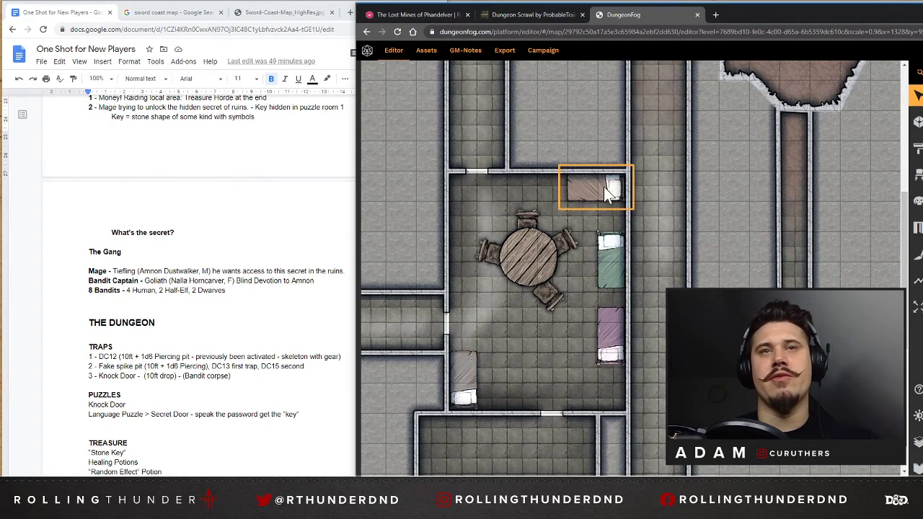
click(613, 328)
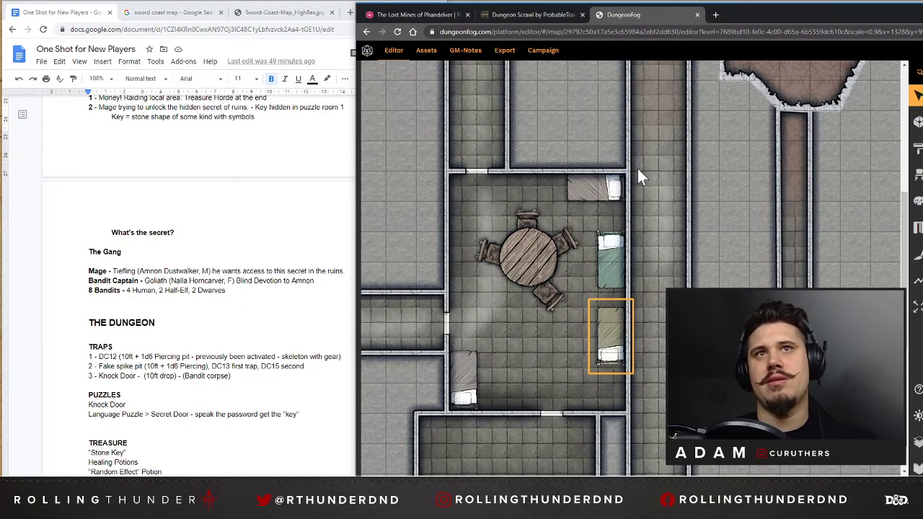
Place an open barrel in the lower-right corner of the central room.
click(917, 121)
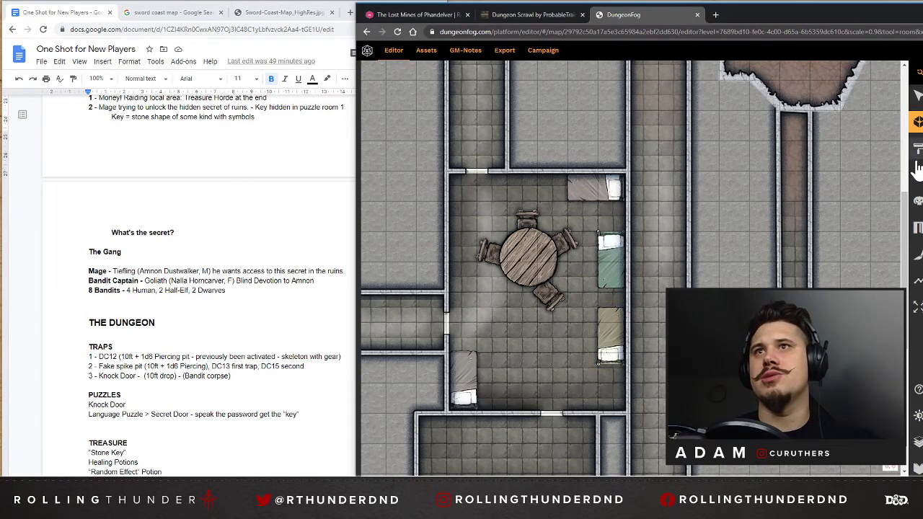
click(917, 176)
scroll(794, 261, down, 3)
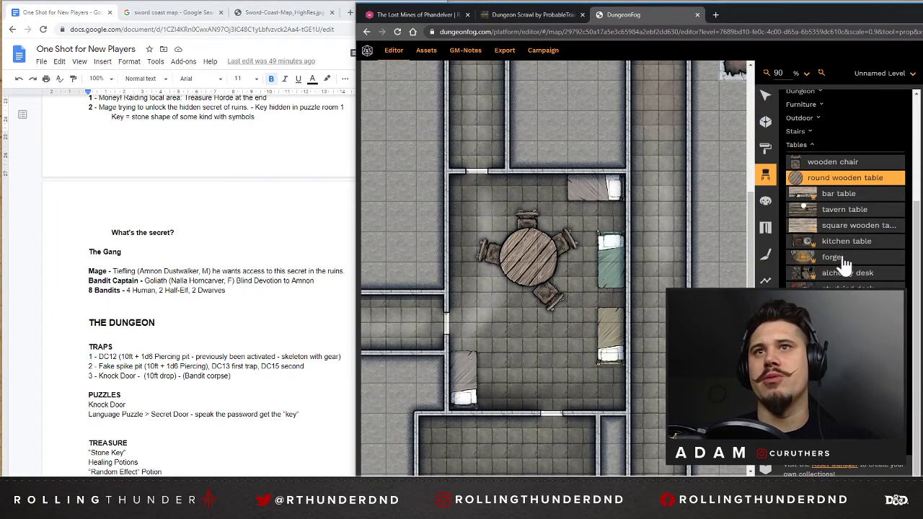
scroll(804, 180, up, 5)
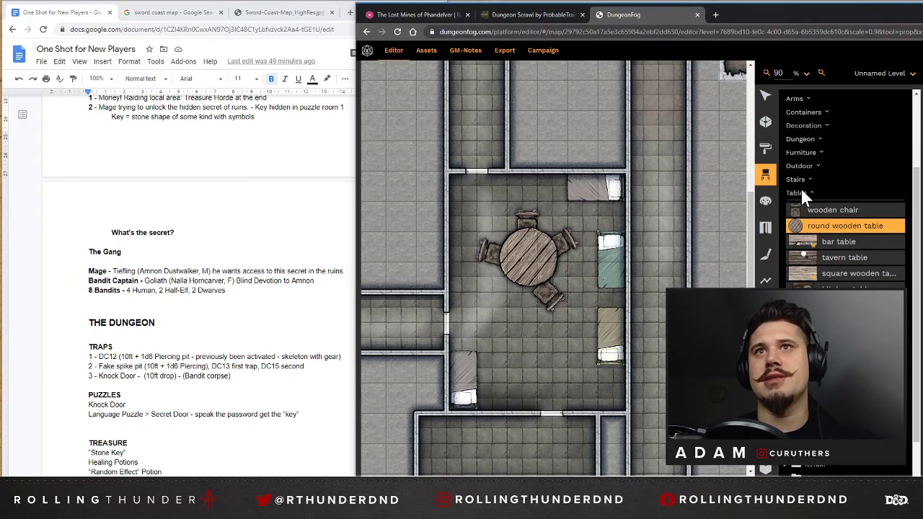
click(803, 212)
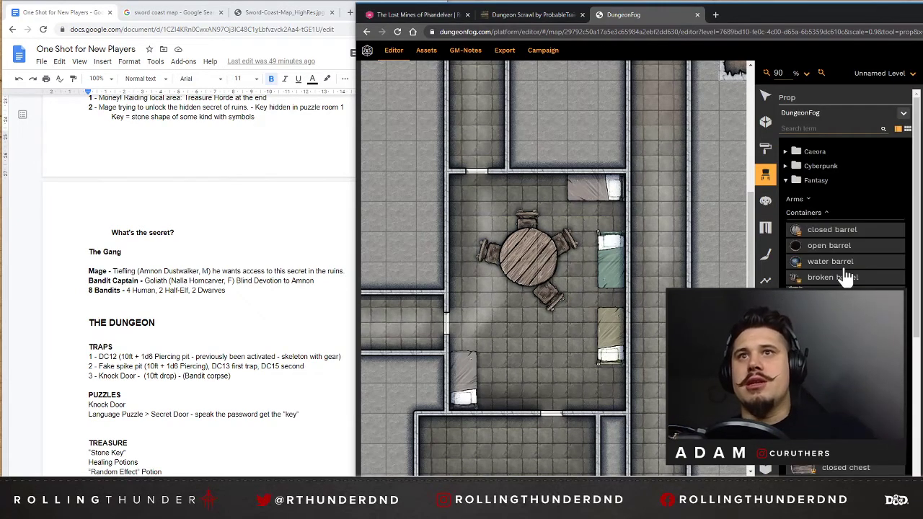
click(828, 247)
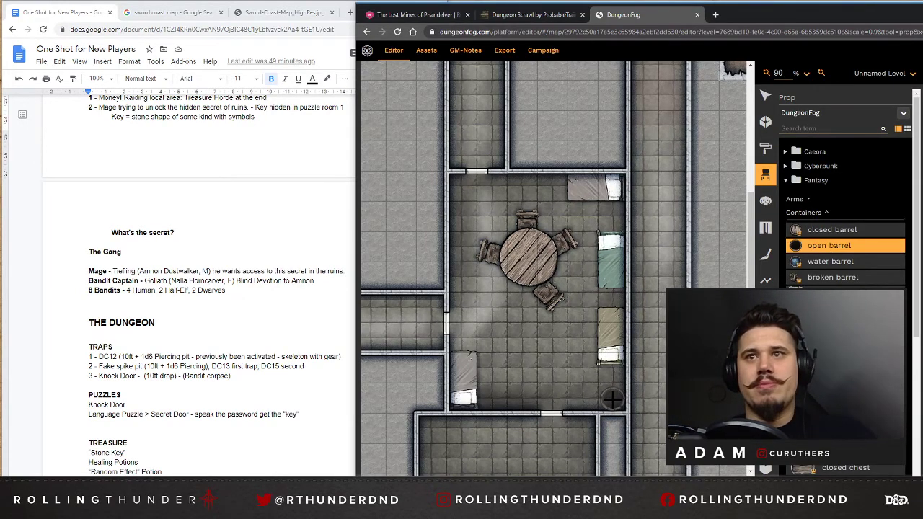
click(614, 395)
Place two wooden crates side by side next to the central room's lower-left bed and one beside the top bed.
click(829, 293)
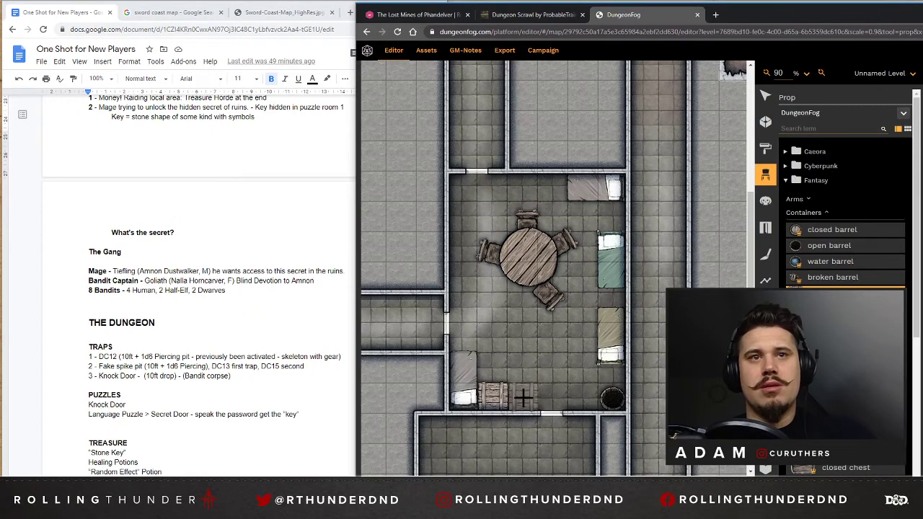
click(524, 396)
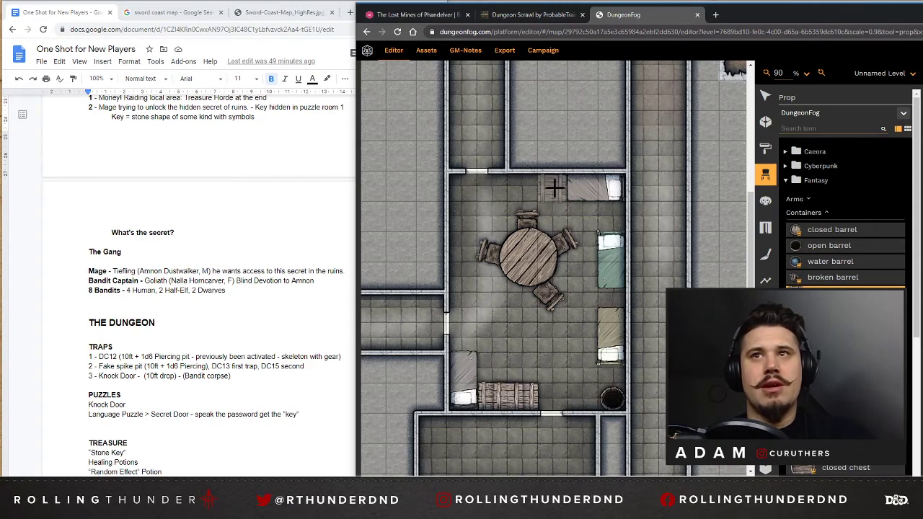
click(553, 189)
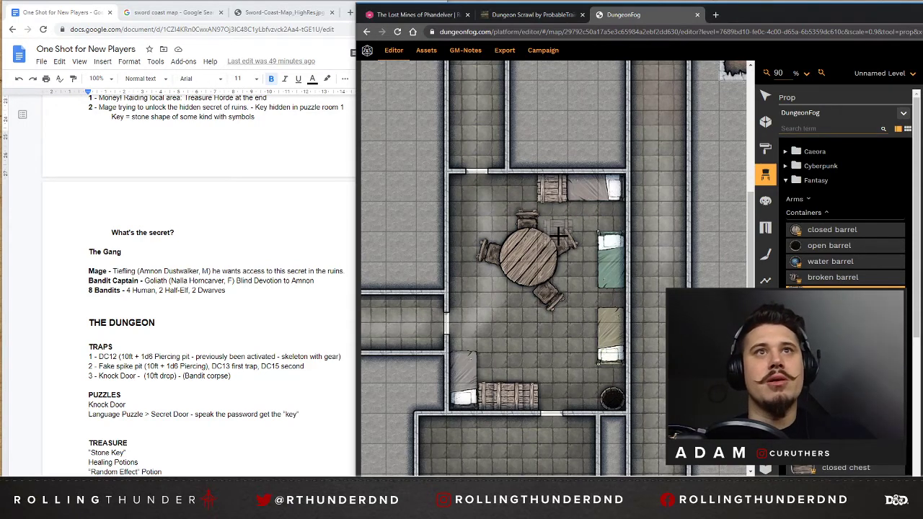
Place two angled wooden crates along the north-west cave's lower-left wall and an open barrel in its upper-right nook.
scroll(552, 288, down, 2)
drag(568, 479, 432, 480)
scroll(476, 208, up, 7)
scroll(473, 243, down, 1)
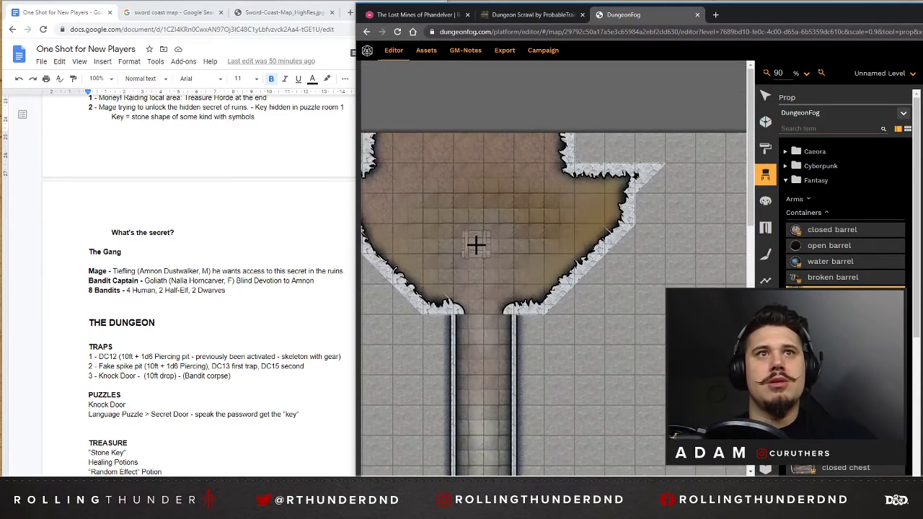
scroll(416, 269, down, 1)
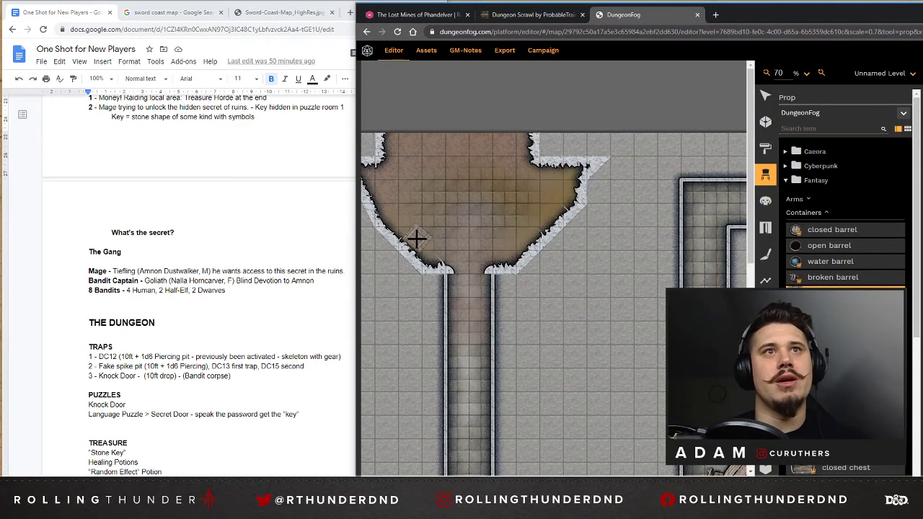
click(418, 234)
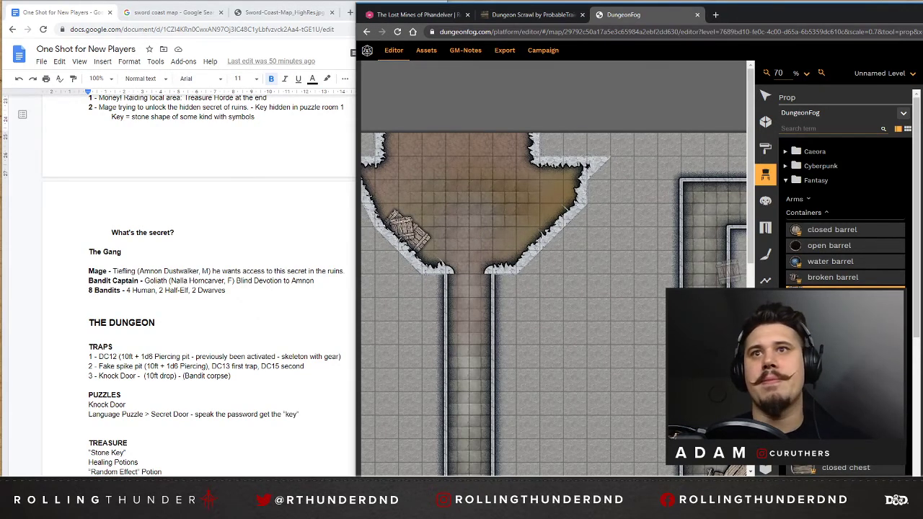
click(815, 249)
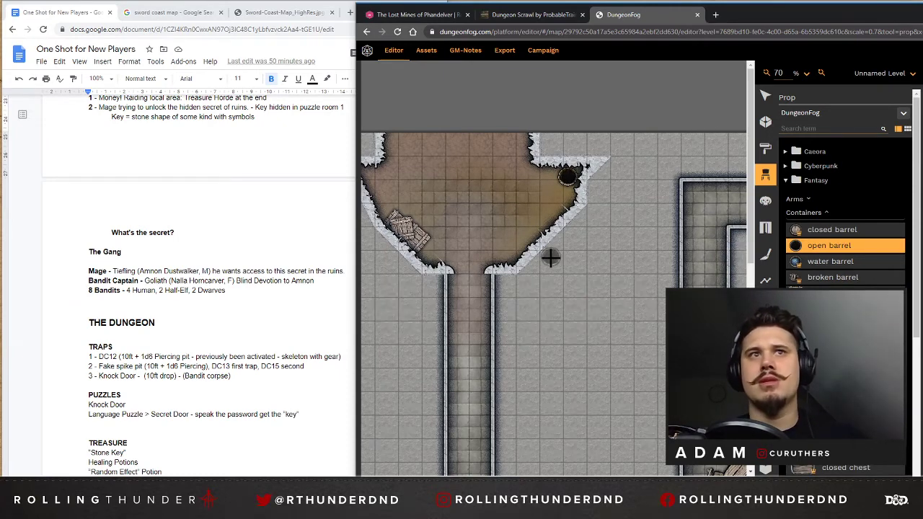
Look over the southern, central and north-east rooms and browse the Fantasy decoration props for further furnishings.
scroll(555, 253, down, 5)
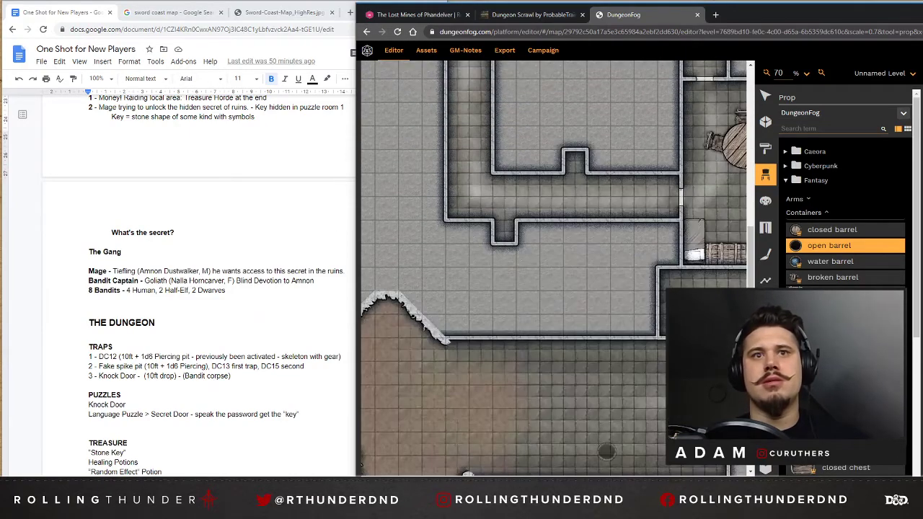
scroll(520, 163, right, 6)
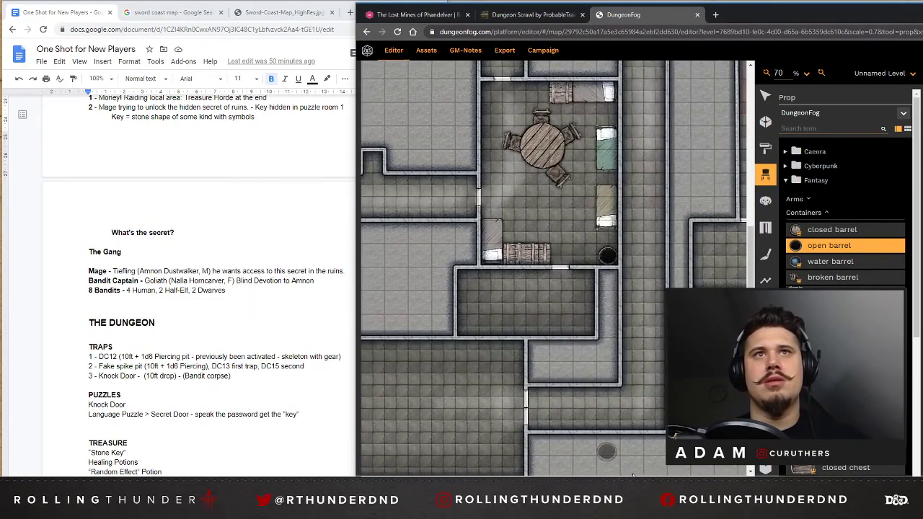
scroll(521, 162, up, 5)
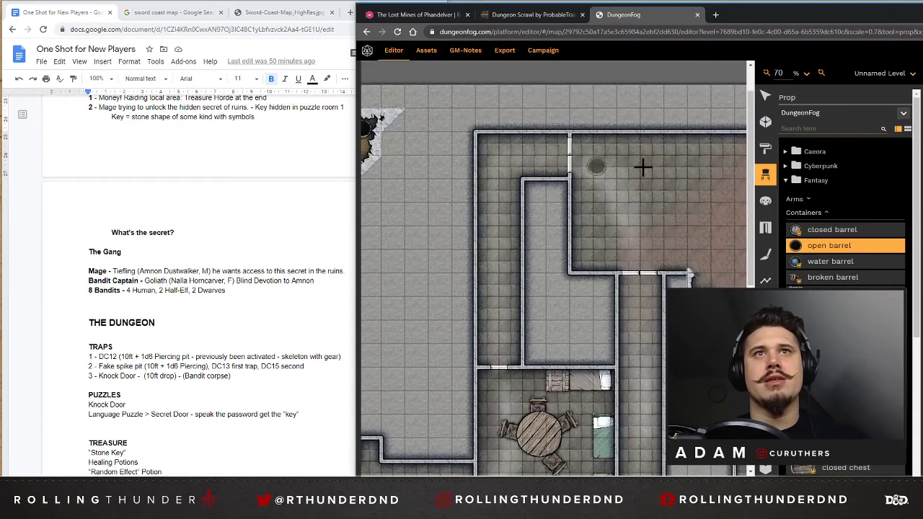
scroll(548, 252, right, 3)
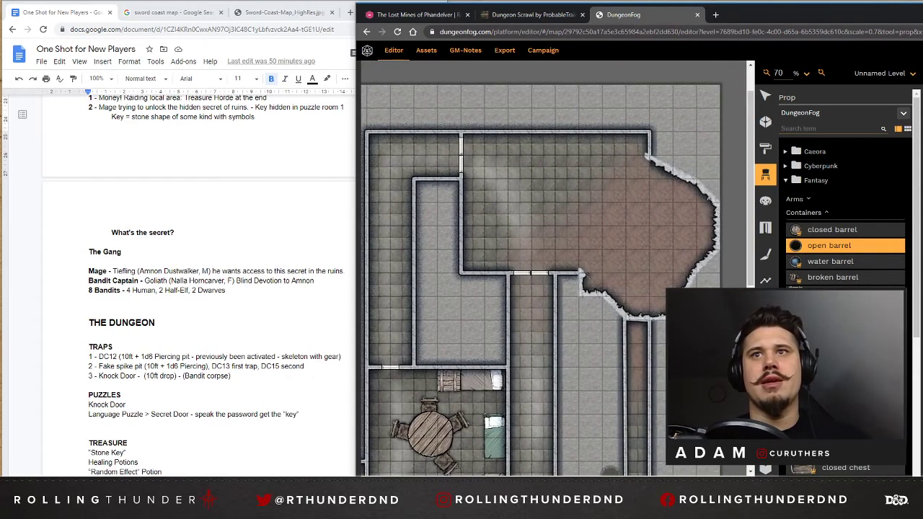
click(798, 215)
click(806, 228)
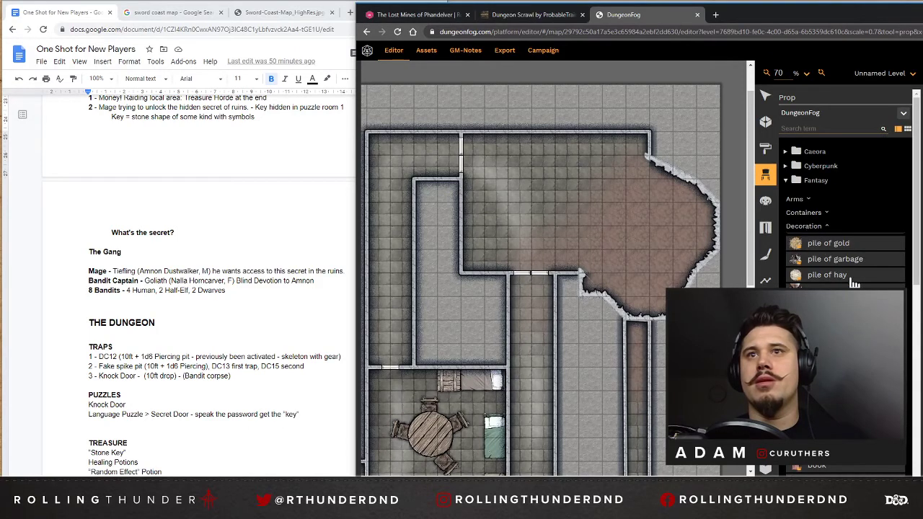
click(804, 227)
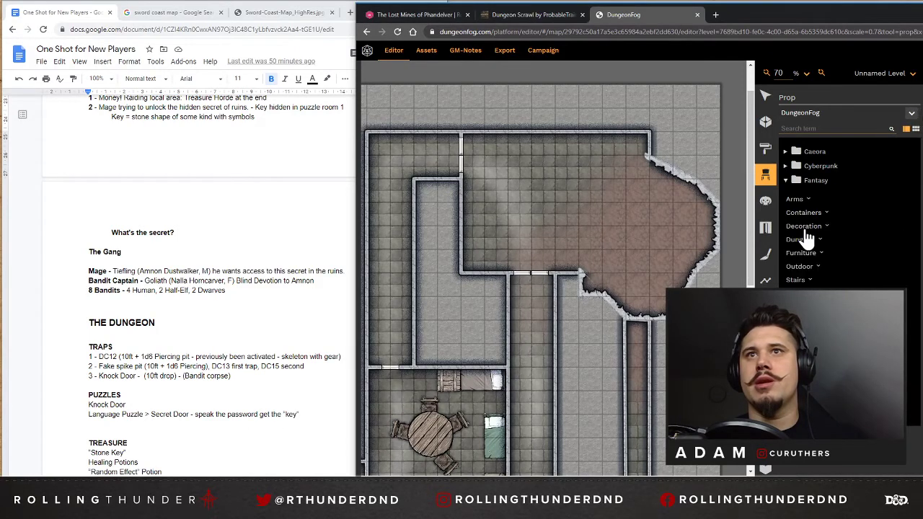
Choose a stairs prop and position it in the corridor running south from the north-west cave.
click(797, 280)
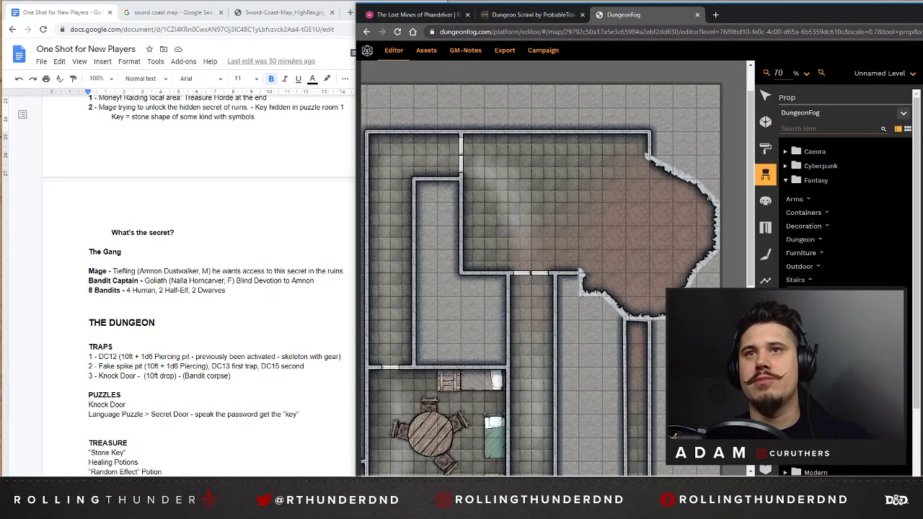
drag(611, 480, 452, 480)
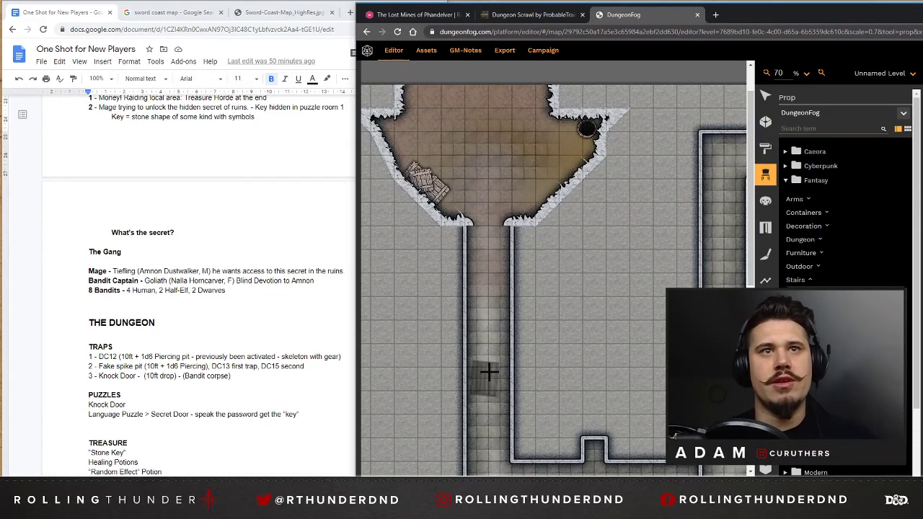
scroll(489, 371, down, 4)
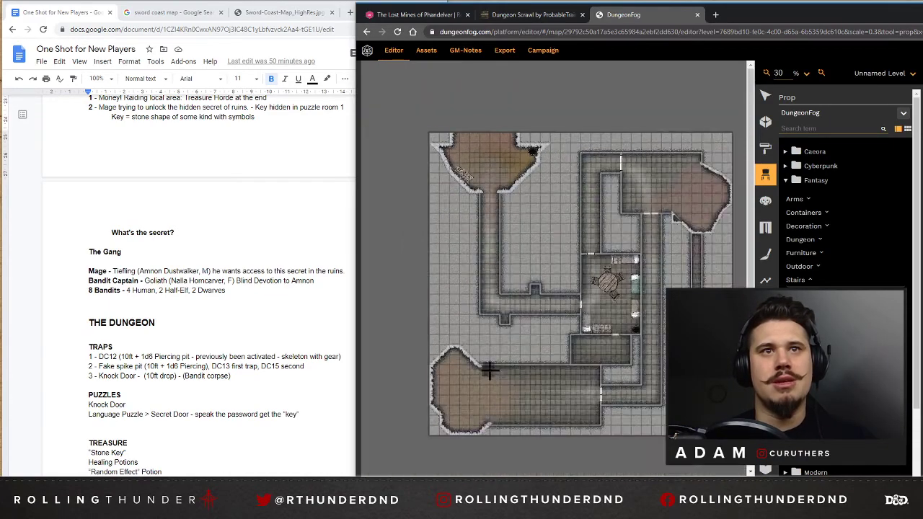
scroll(495, 276, up, 2)
scroll(489, 266, up, 4)
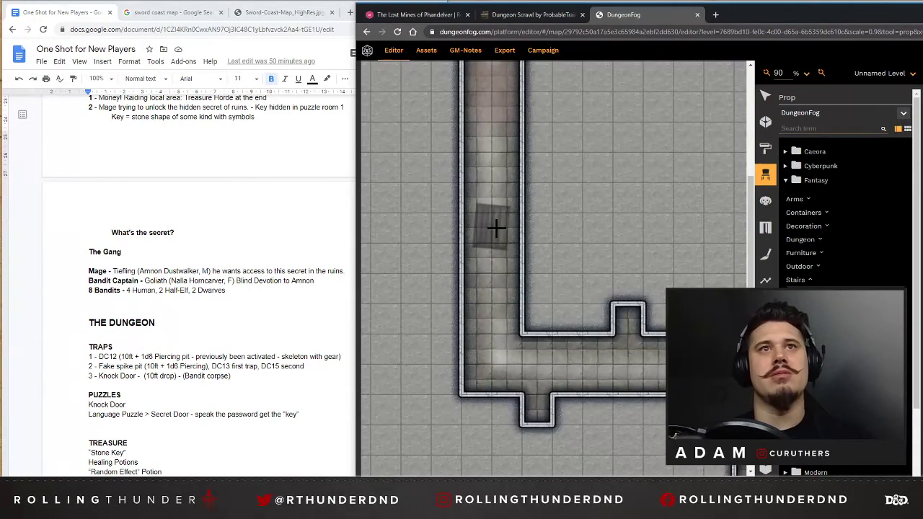
scroll(495, 236, down, 1)
scroll(487, 236, down, 4)
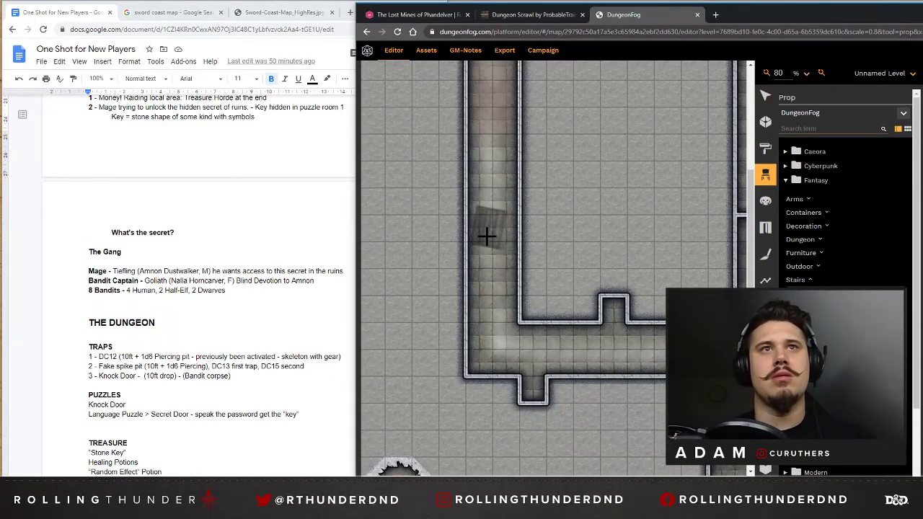
scroll(487, 241, down, 5)
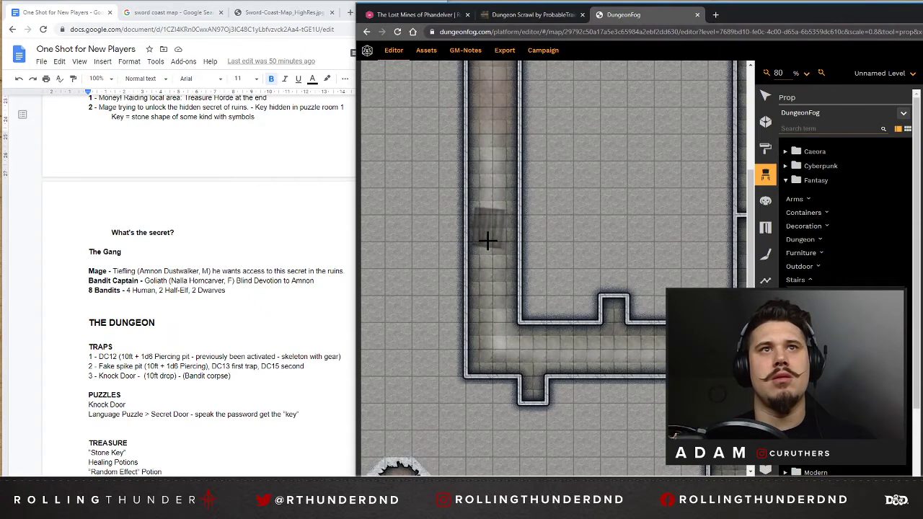
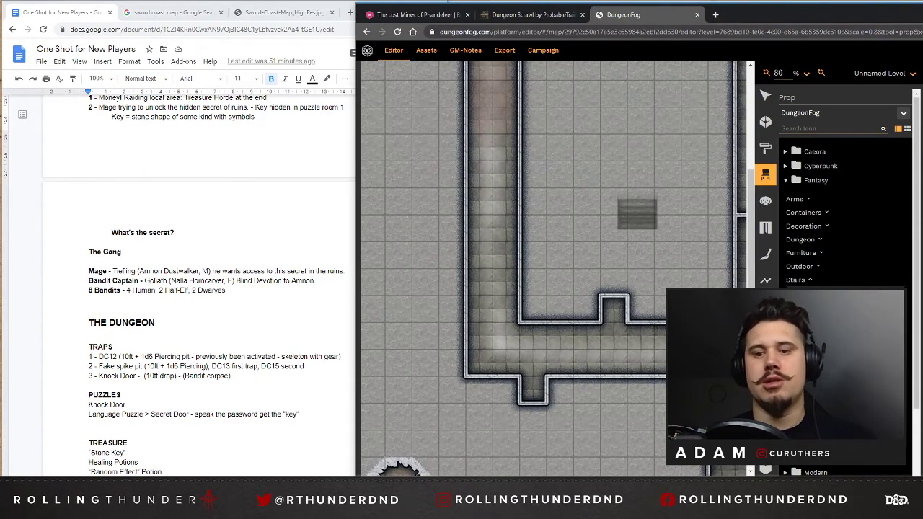
click(493, 202)
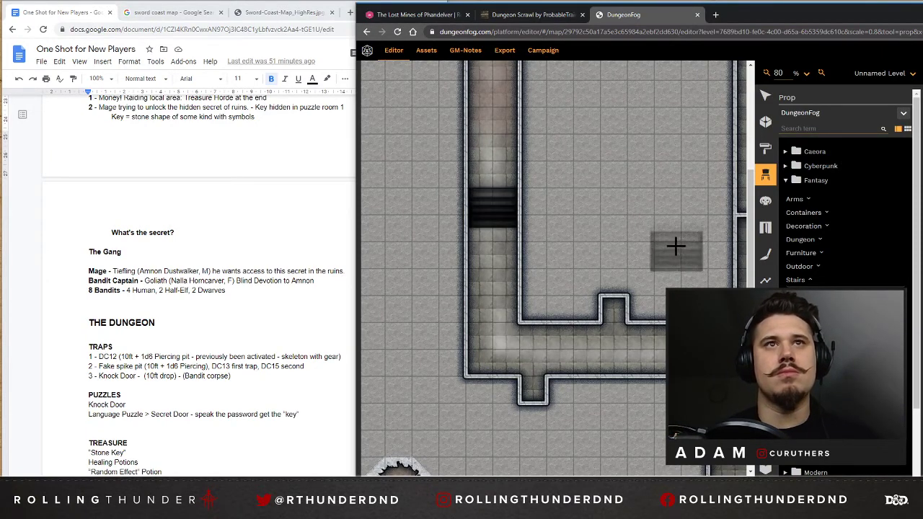
click(766, 97)
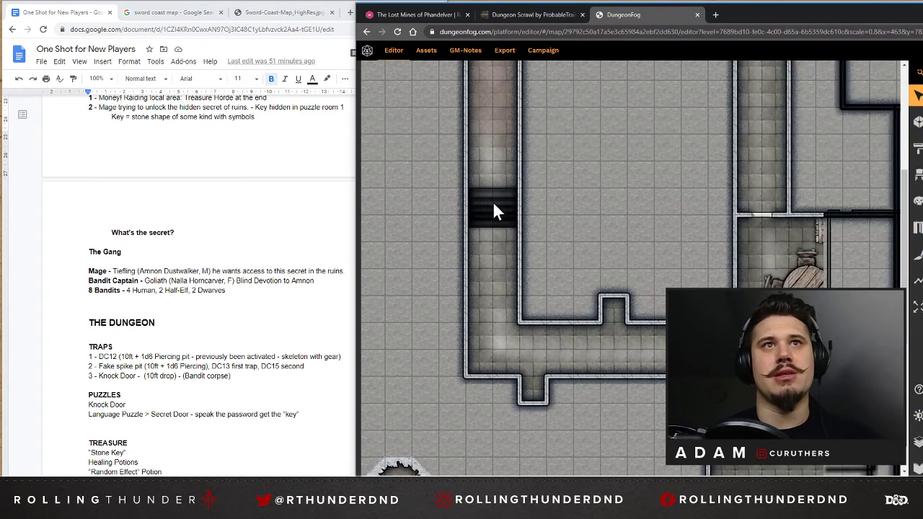
click(503, 220)
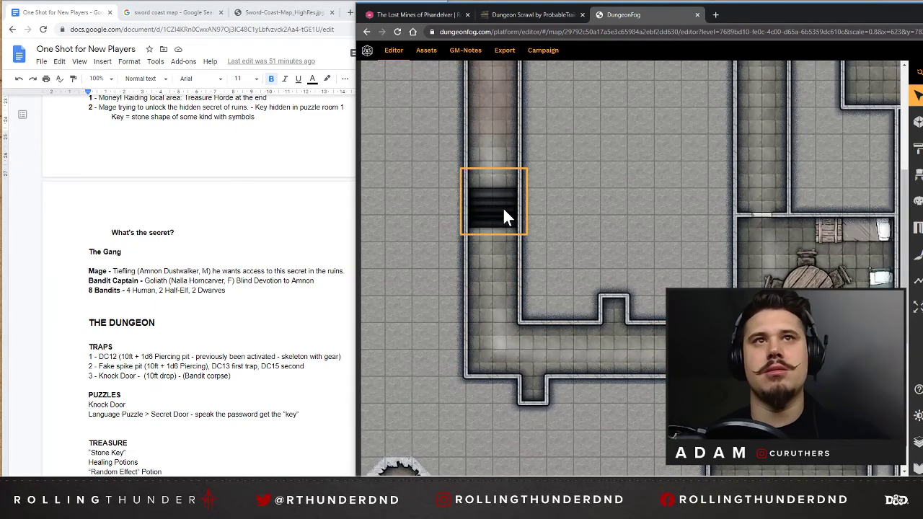
key(Delete)
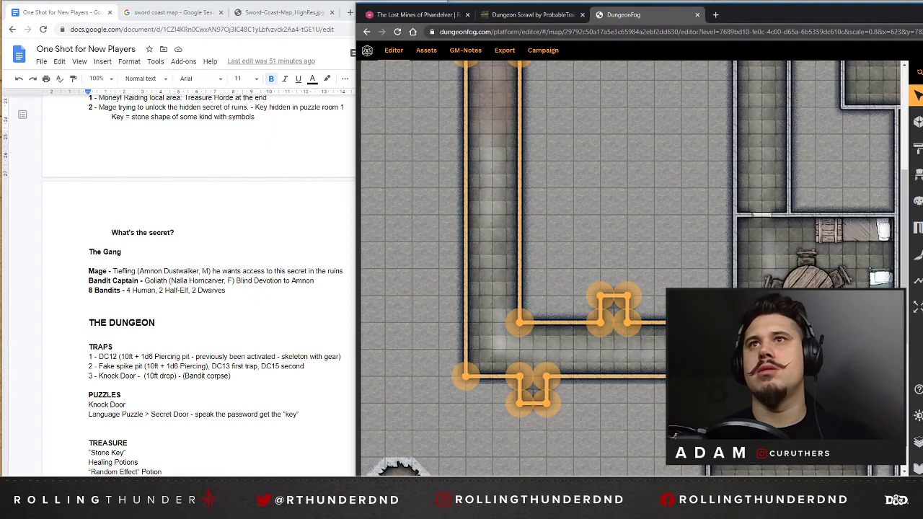
Place two crosswise stairs props, spaced apart, in the corridor running south from the north-west cave.
click(917, 124)
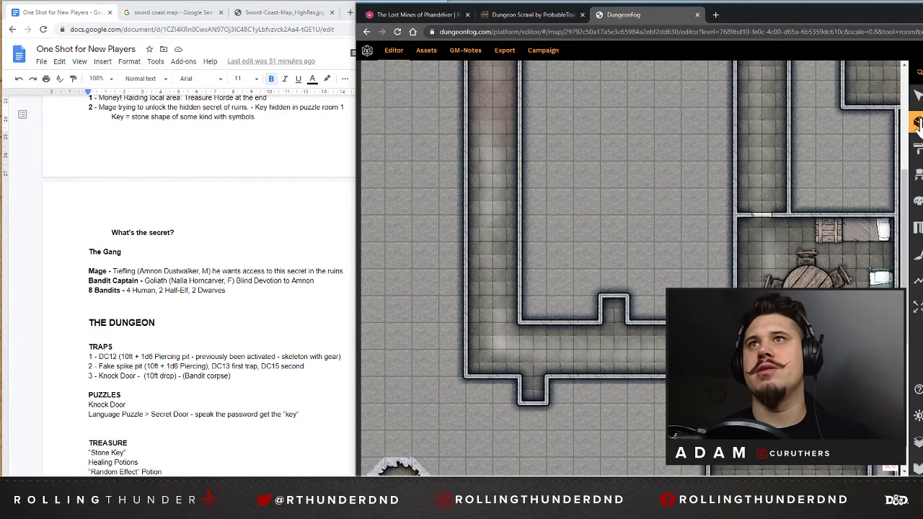
click(917, 178)
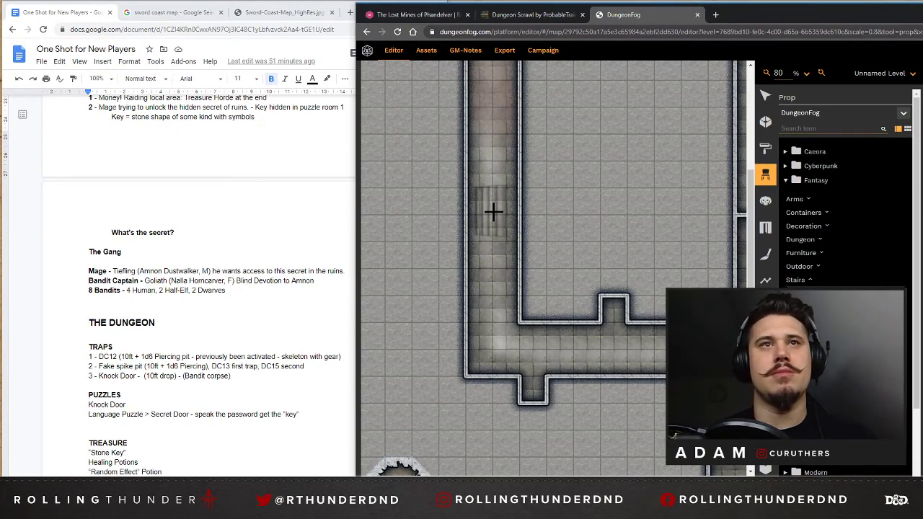
scroll(493, 209, up, 2)
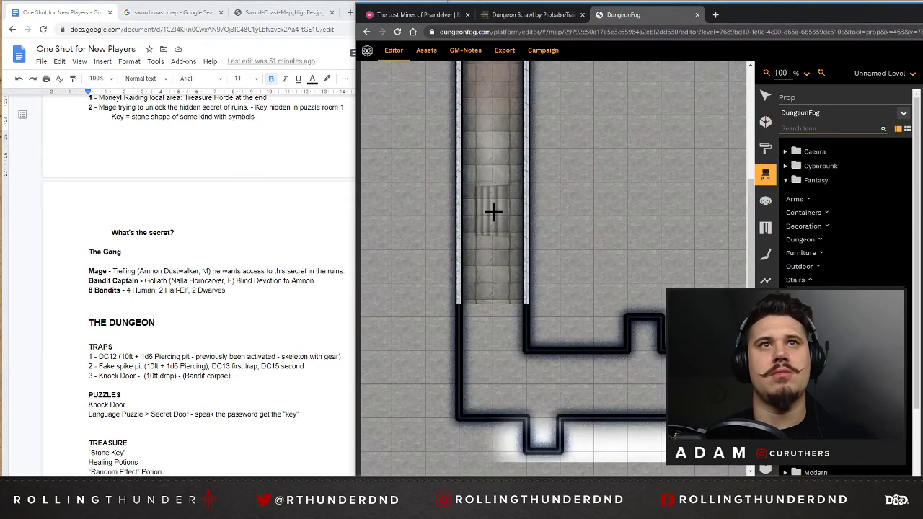
scroll(493, 212, down, 8)
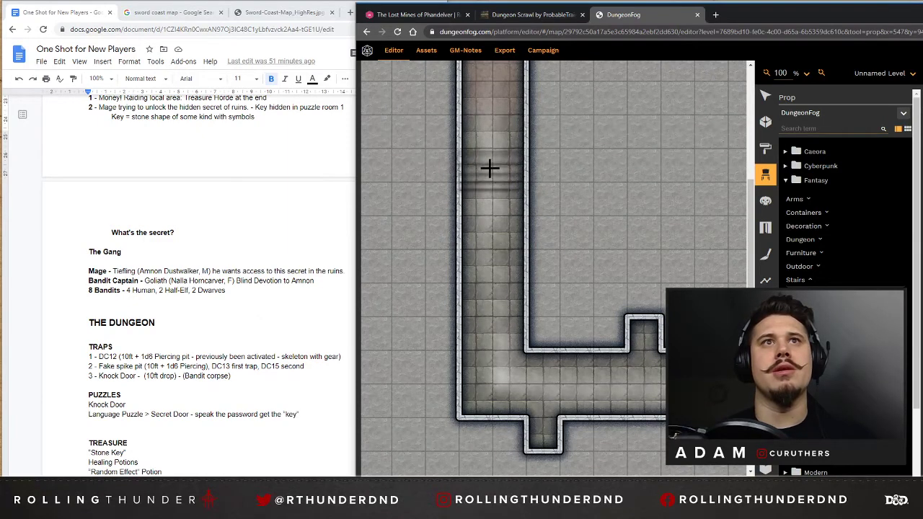
drag(491, 167, 492, 304)
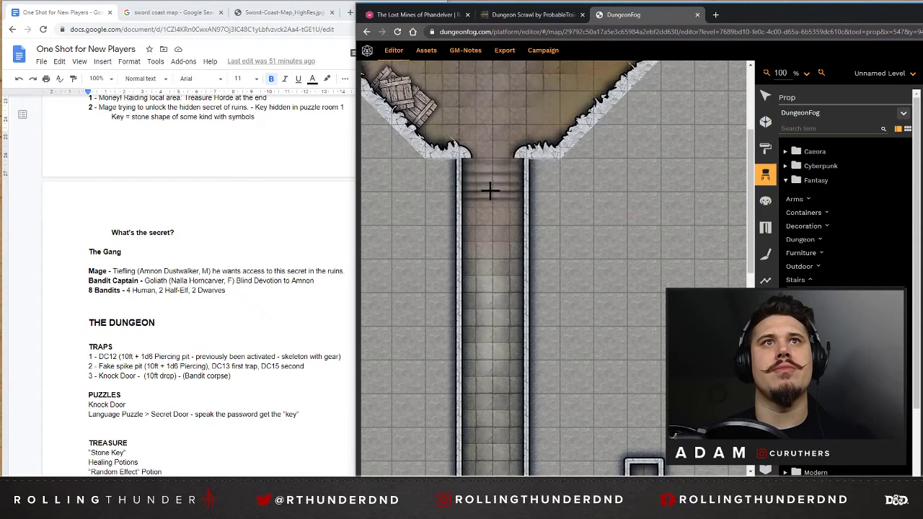
click(493, 310)
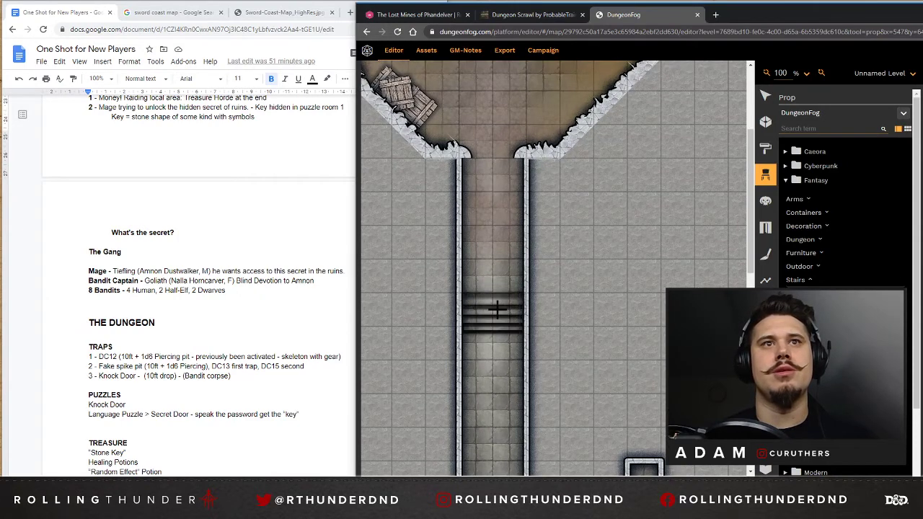
scroll(591, 303, down, 5)
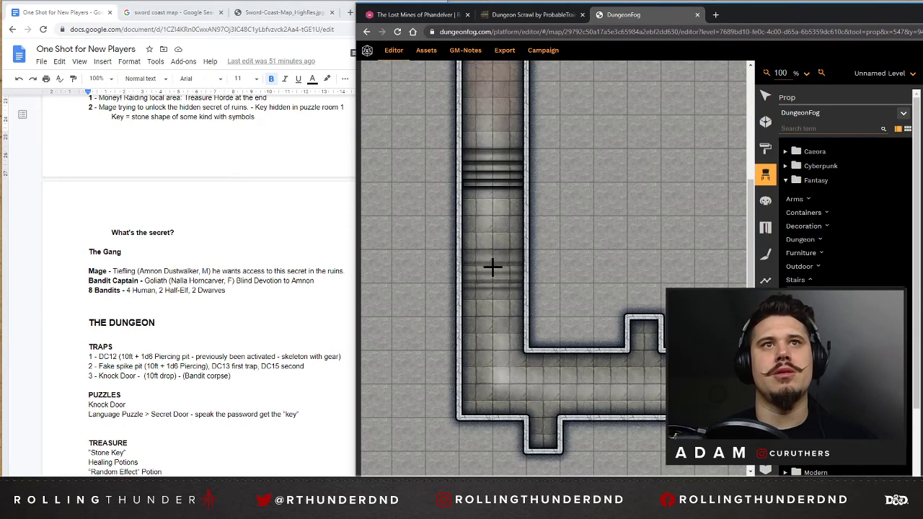
click(529, 243)
Place two crosswise stairs props, spaced apart, in the corridor between the north room's west door and the central bedroom.
scroll(663, 346, down, 3)
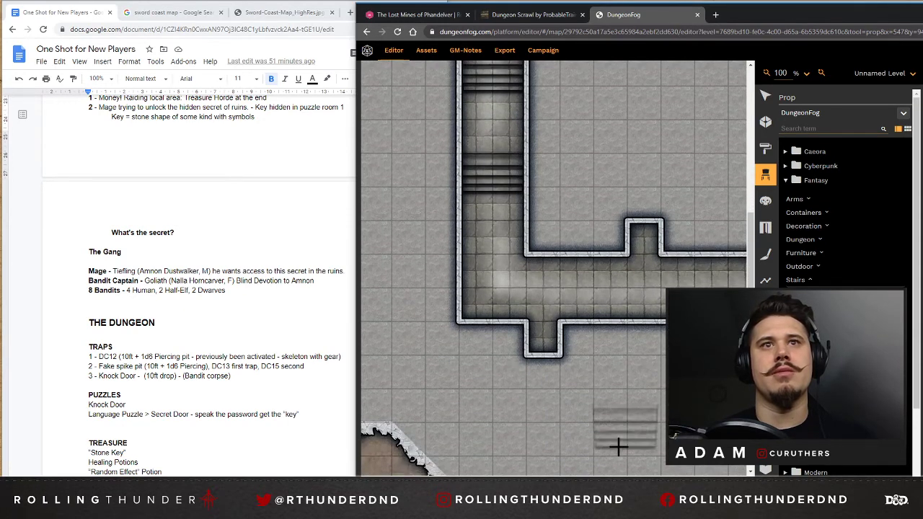
drag(527, 479, 600, 479)
scroll(612, 222, up, 7)
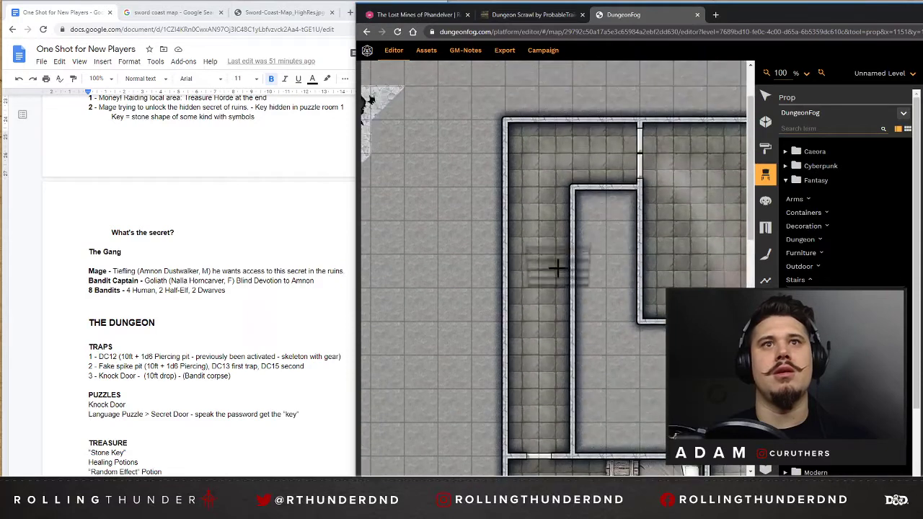
key(r)
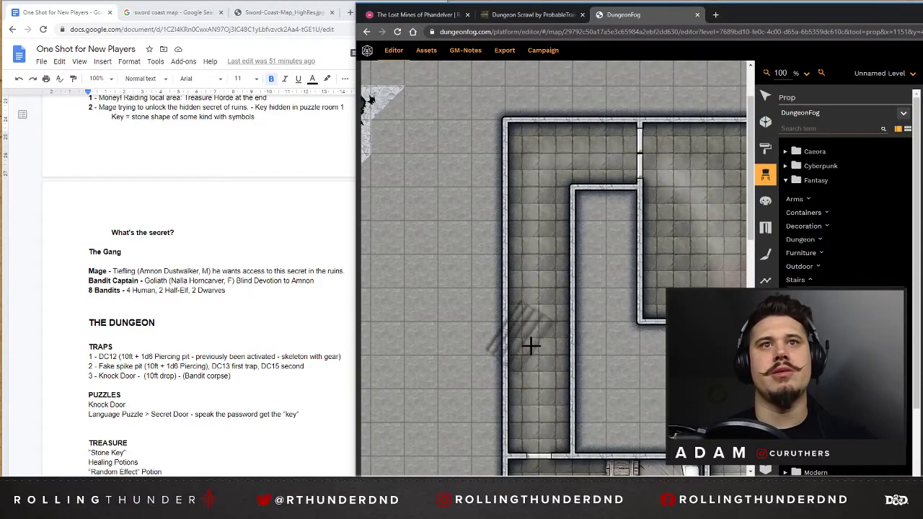
key(r)
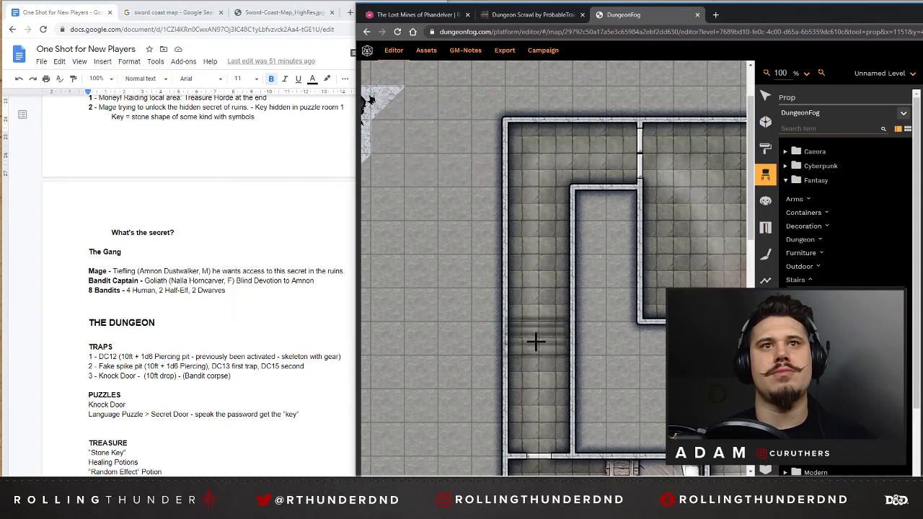
click(535, 317)
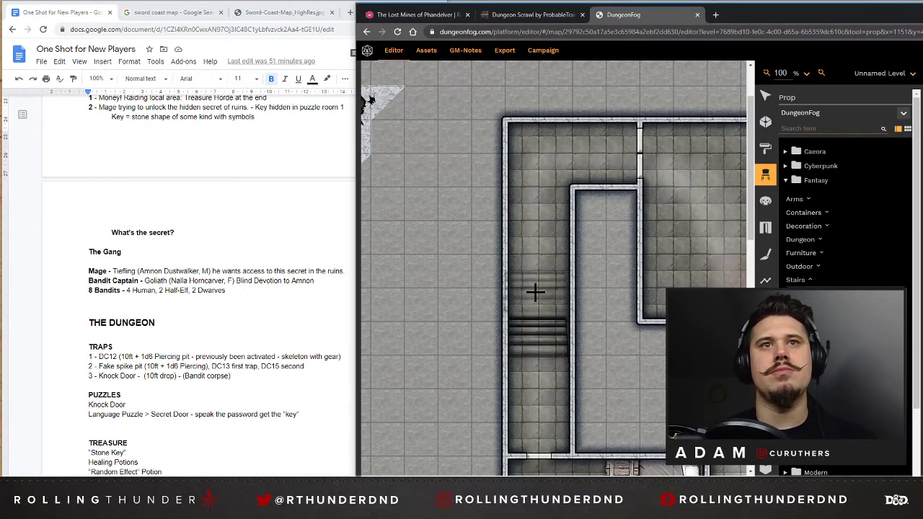
click(537, 242)
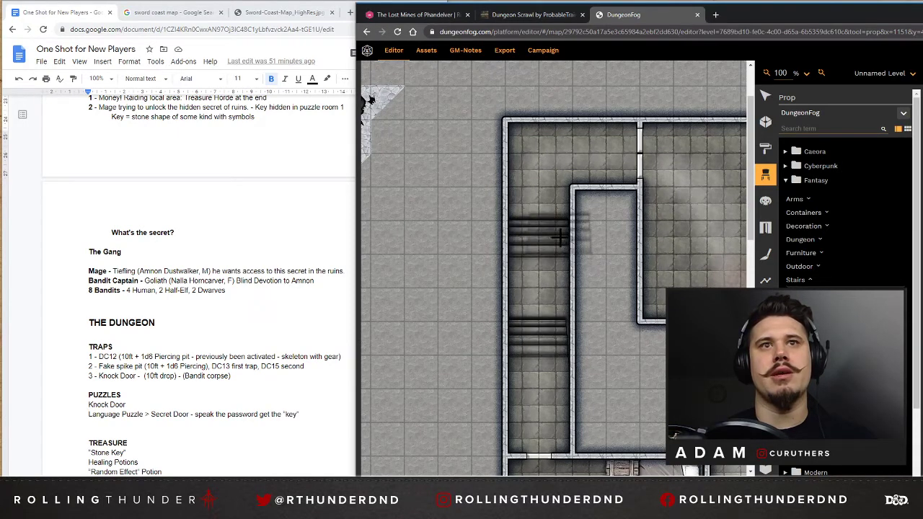
Line the long corridor east of the central bedroom with nine consecutive stairs props, forming one continuous flight running south.
scroll(604, 226, down, 1)
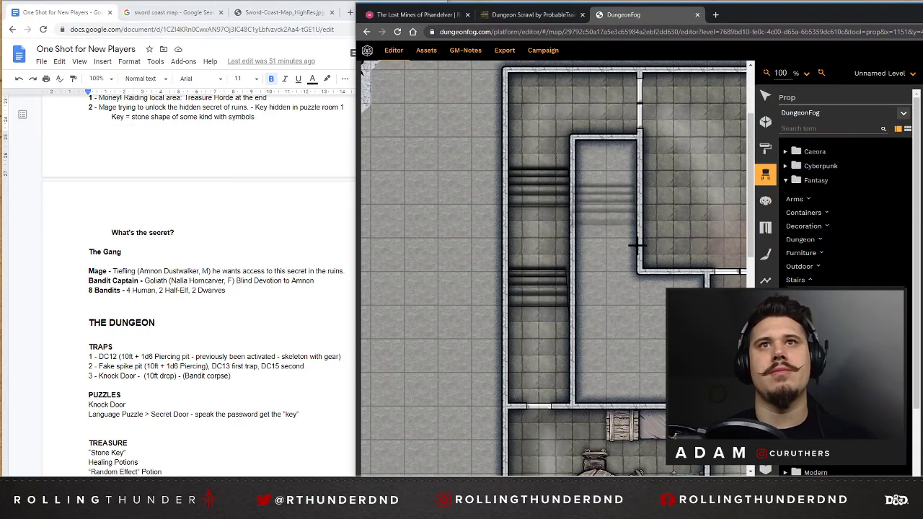
scroll(638, 245, down, 3)
scroll(617, 229, up, 2)
scroll(617, 229, right, 3)
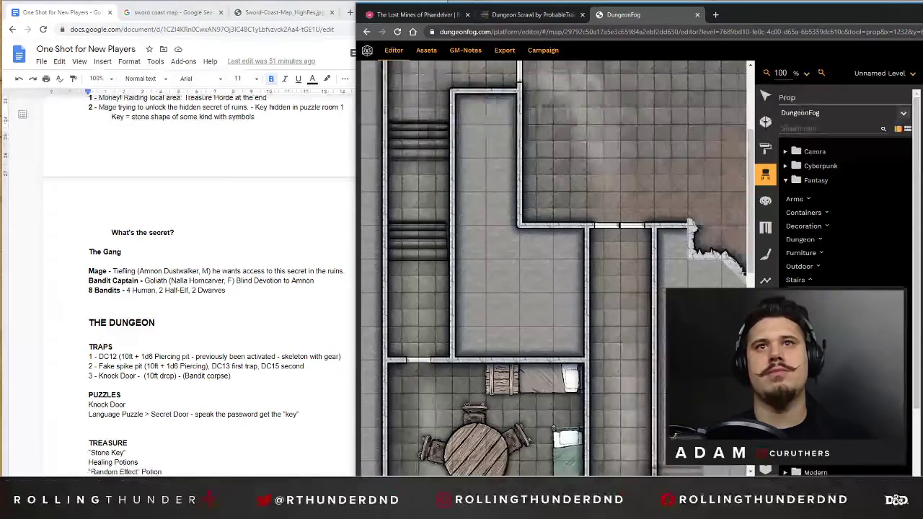
scroll(617, 274, right, 3)
scroll(617, 274, left, 3)
scroll(617, 345, left, 1)
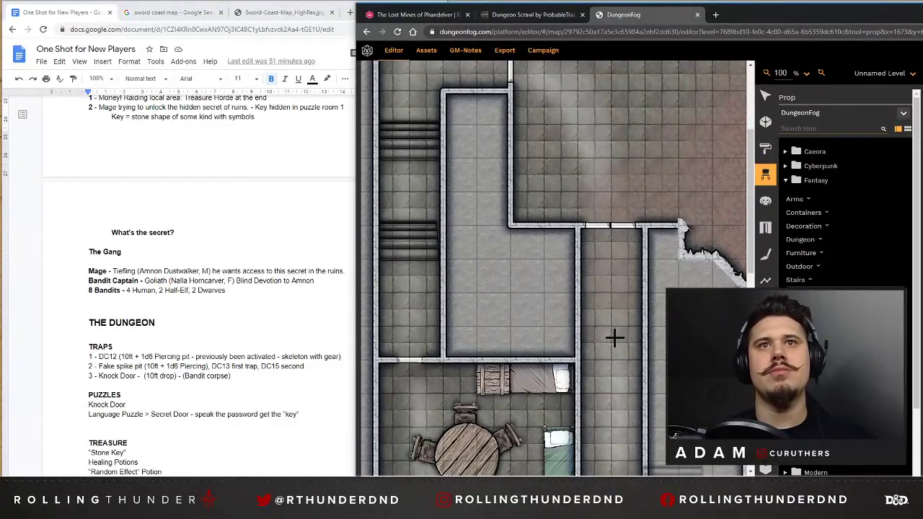
scroll(620, 329, down, 3)
scroll(620, 330, right, 1)
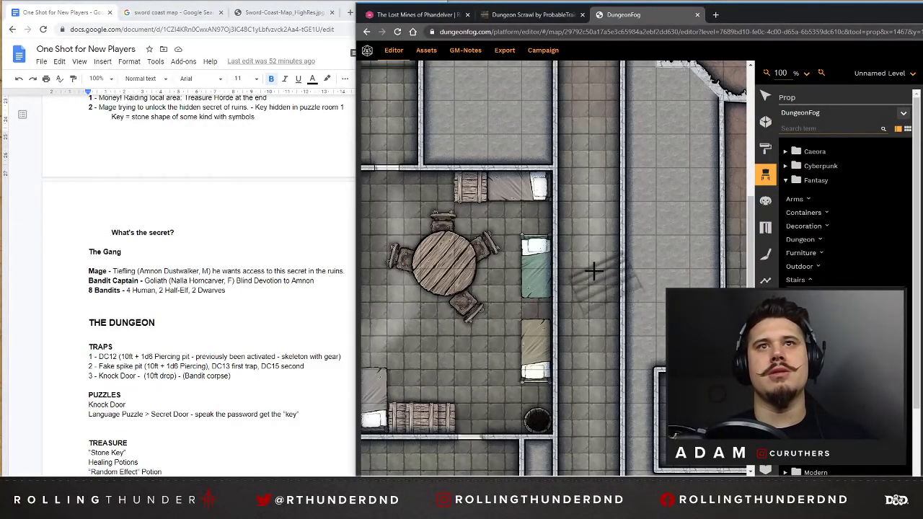
scroll(594, 271, up, 6)
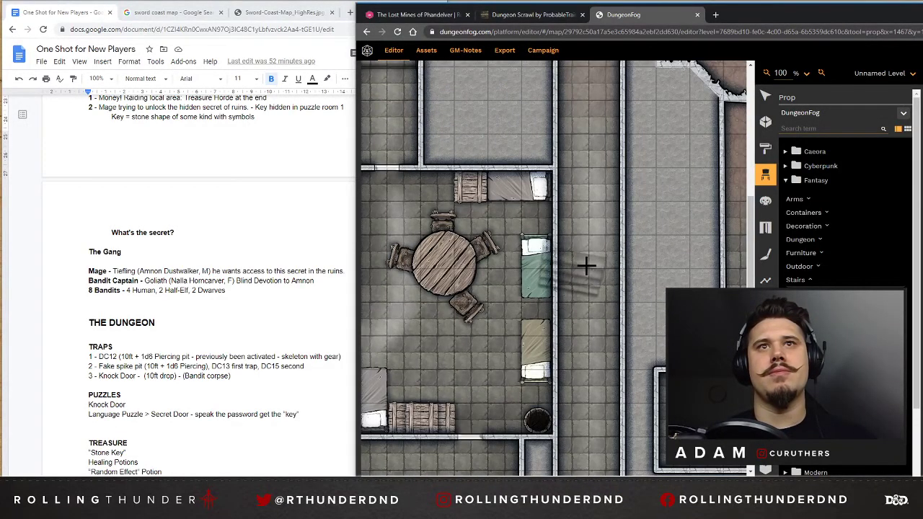
click(590, 218)
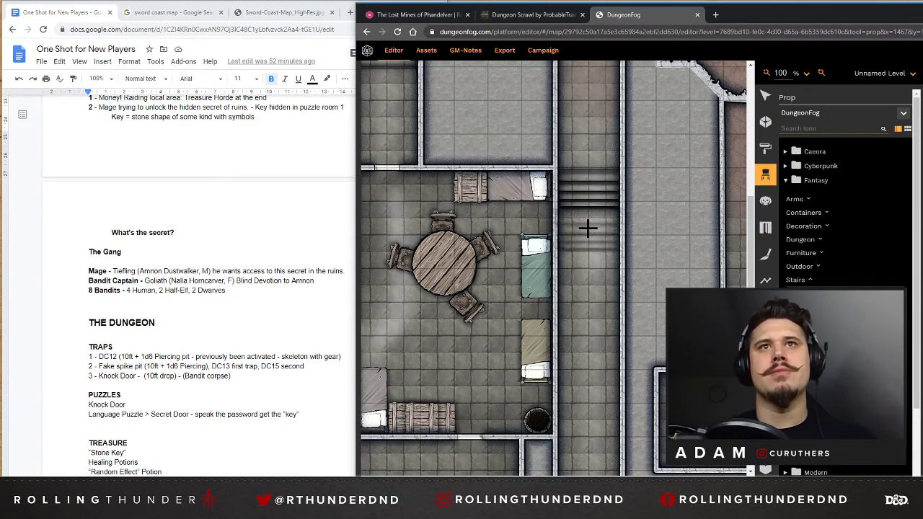
click(588, 227)
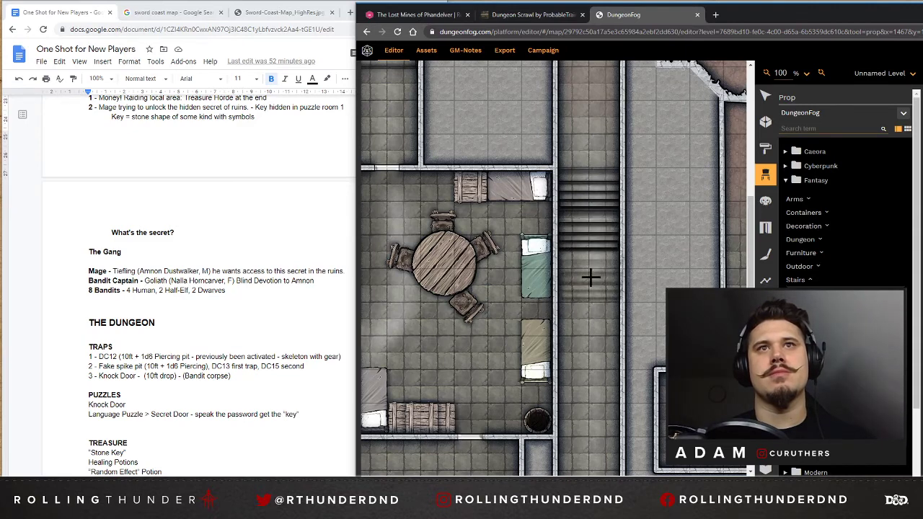
click(588, 274)
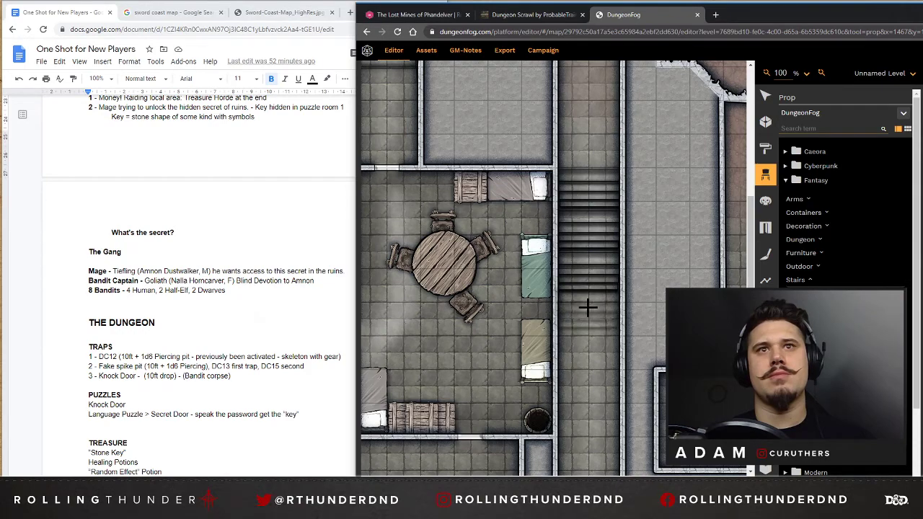
click(588, 308)
scroll(590, 307, down, 2)
scroll(591, 307, down, 1)
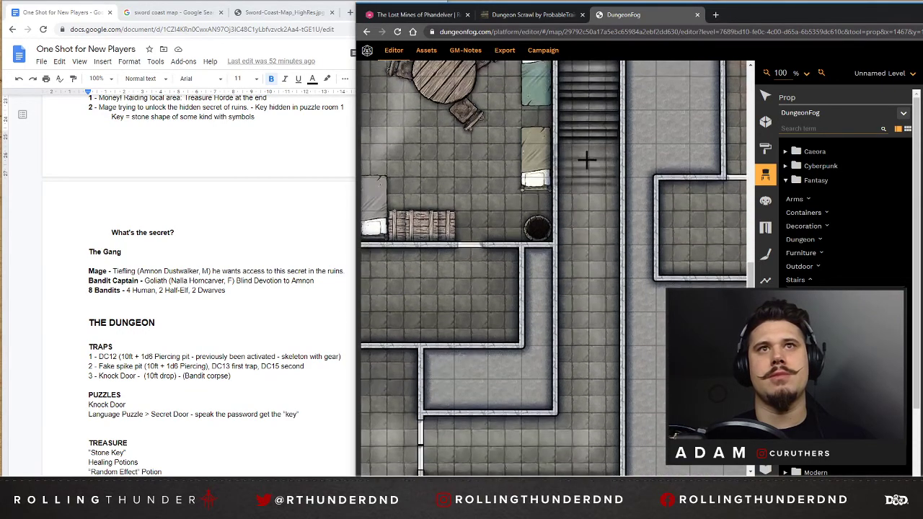
click(589, 162)
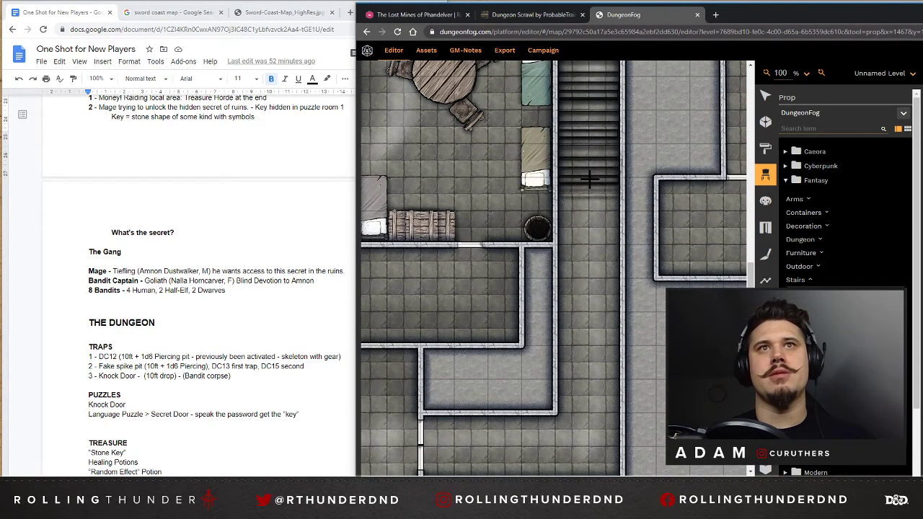
click(590, 204)
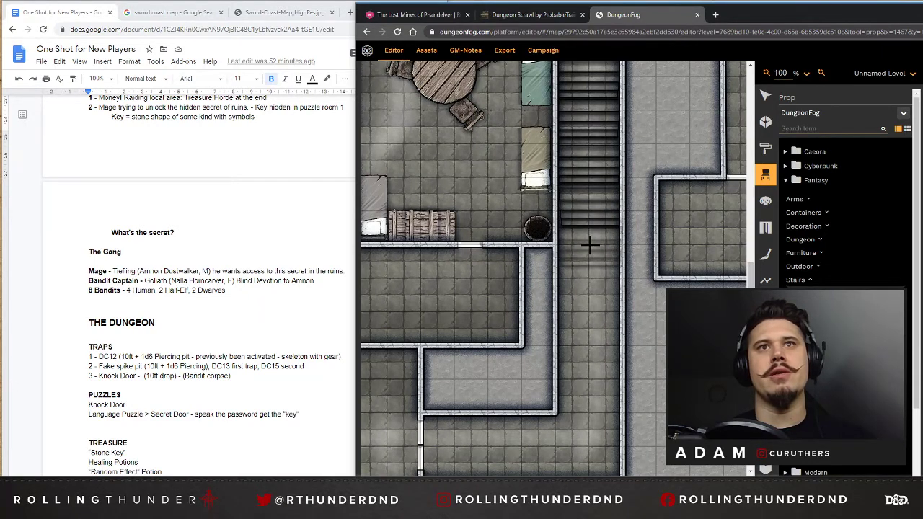
click(591, 245)
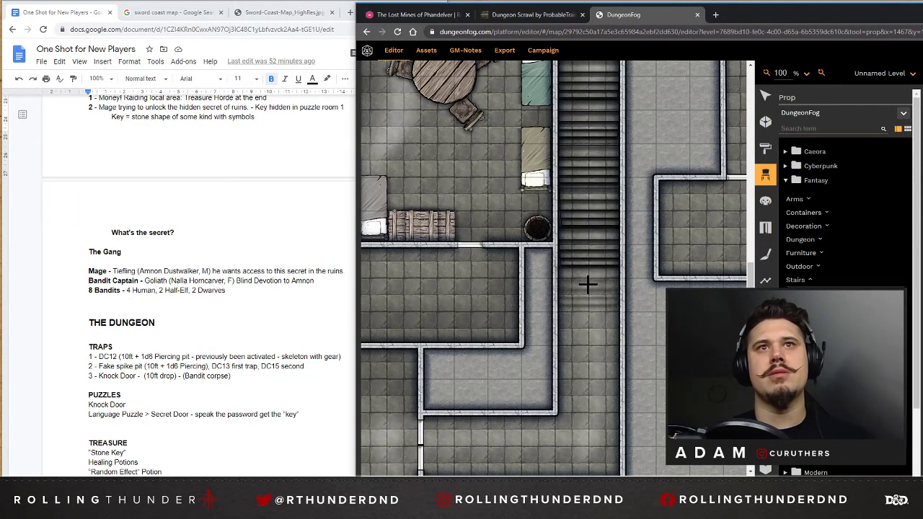
click(587, 289)
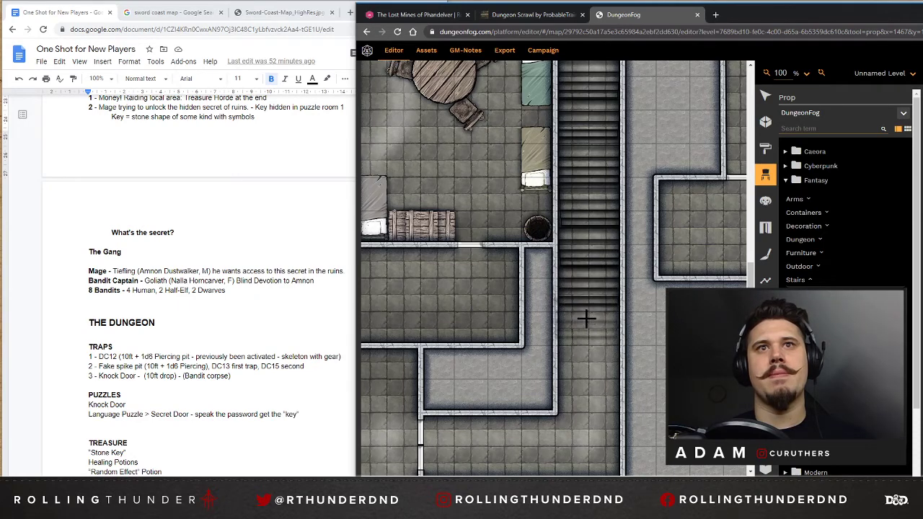
click(588, 324)
Place an old bed prop upright against the west wall in the southwest corner of the large northeast room.
scroll(636, 219, up, 4)
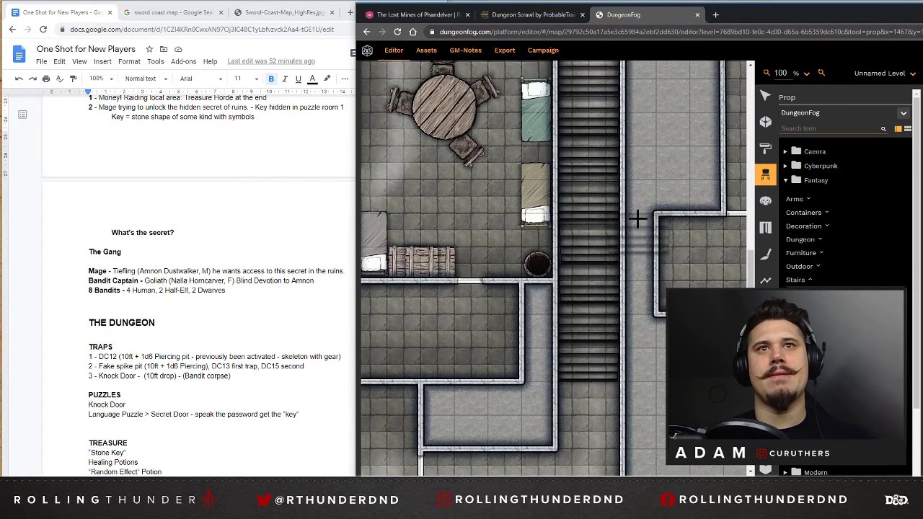
scroll(665, 204, down, 6)
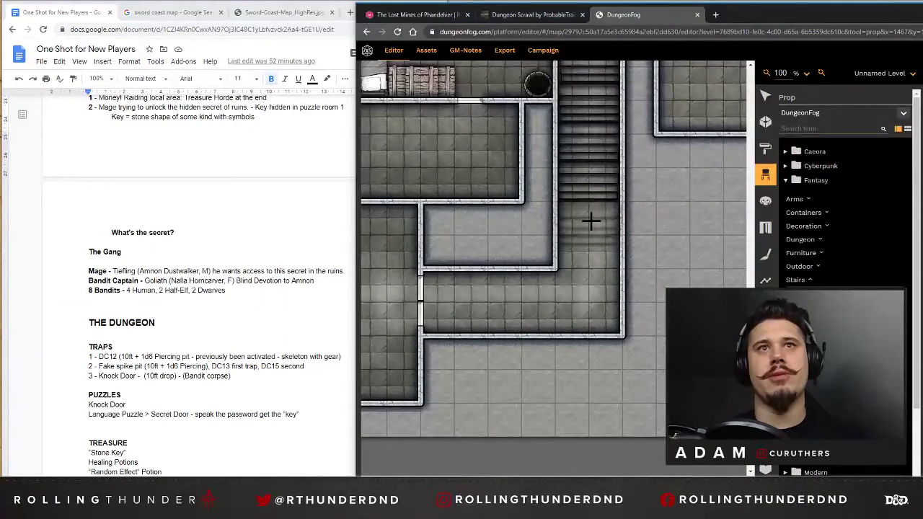
drag(559, 479, 651, 458)
scroll(657, 142, up, 5)
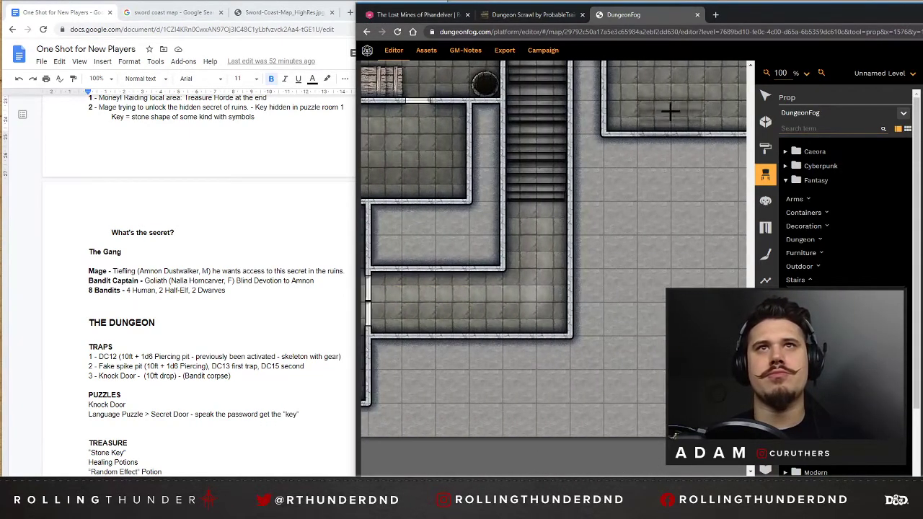
scroll(656, 142, up, 4)
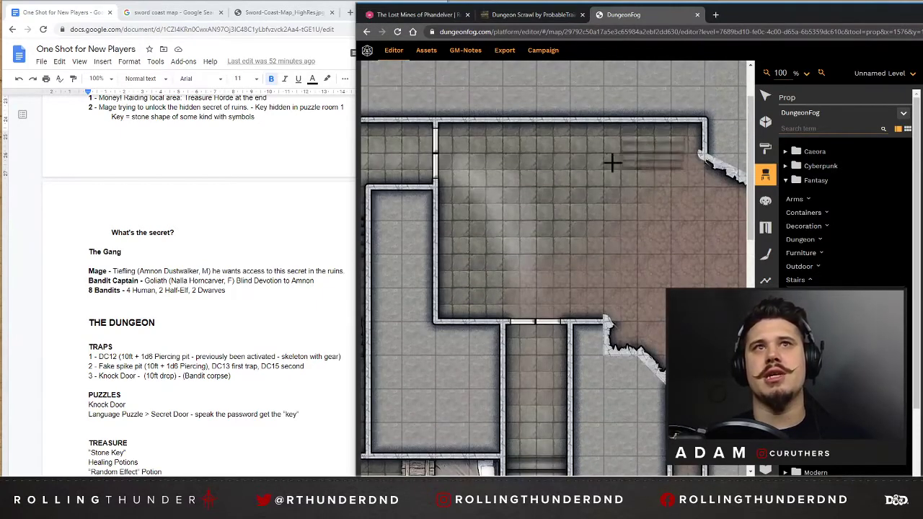
click(800, 253)
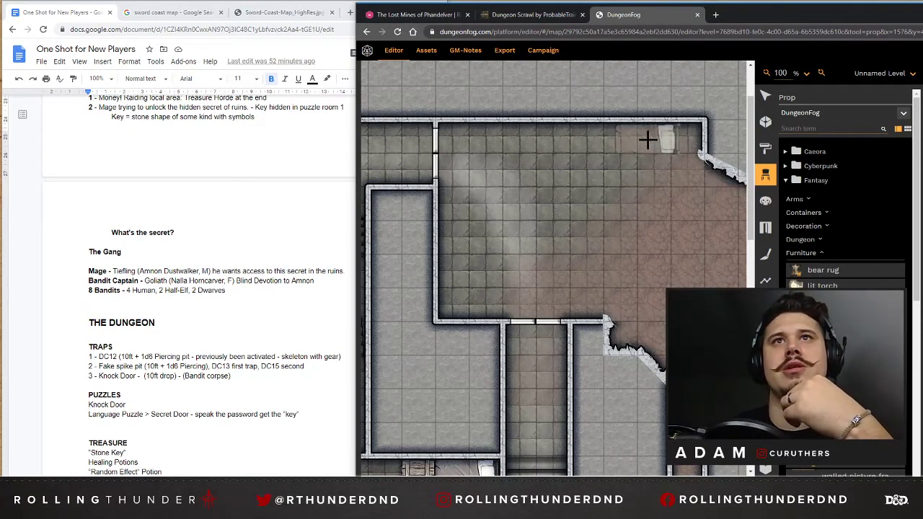
scroll(473, 282, down, 6)
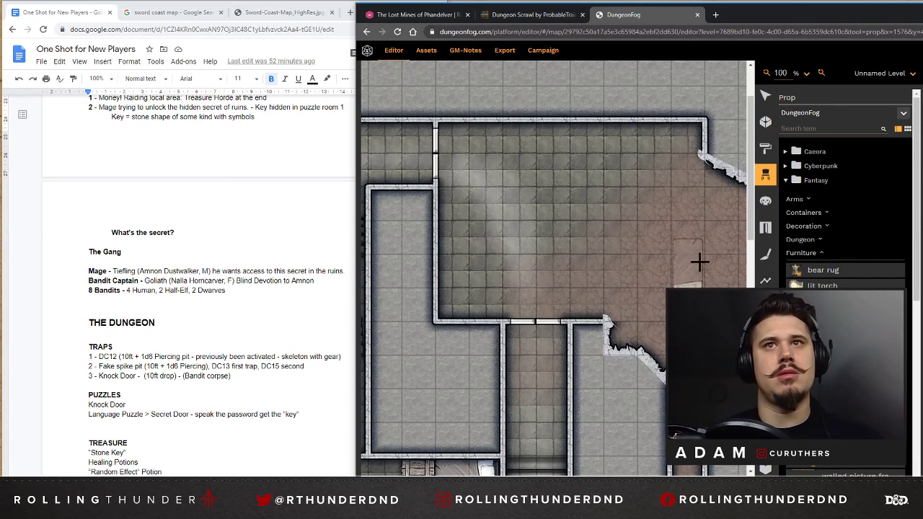
scroll(697, 254, down, 3)
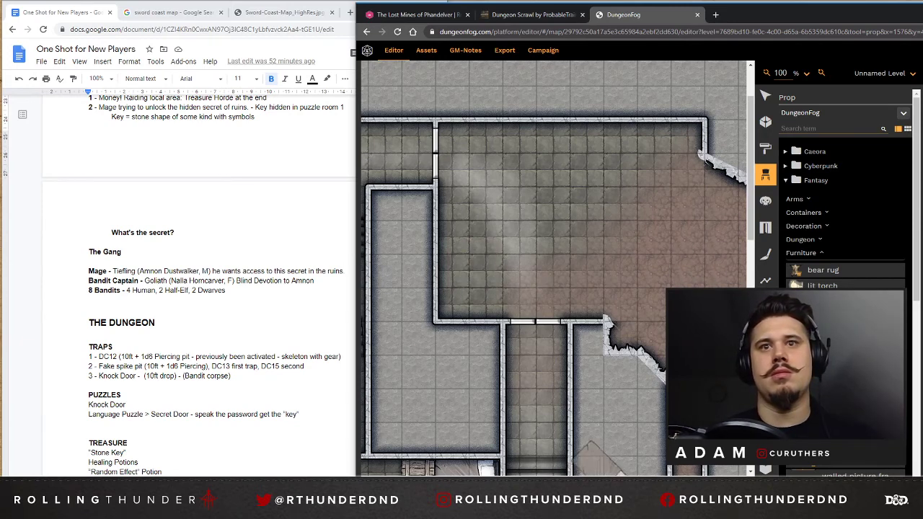
mouse_move(604, 480)
mouse_down()
mouse_move(631, 479)
mouse_move(615, 480)
mouse_up()
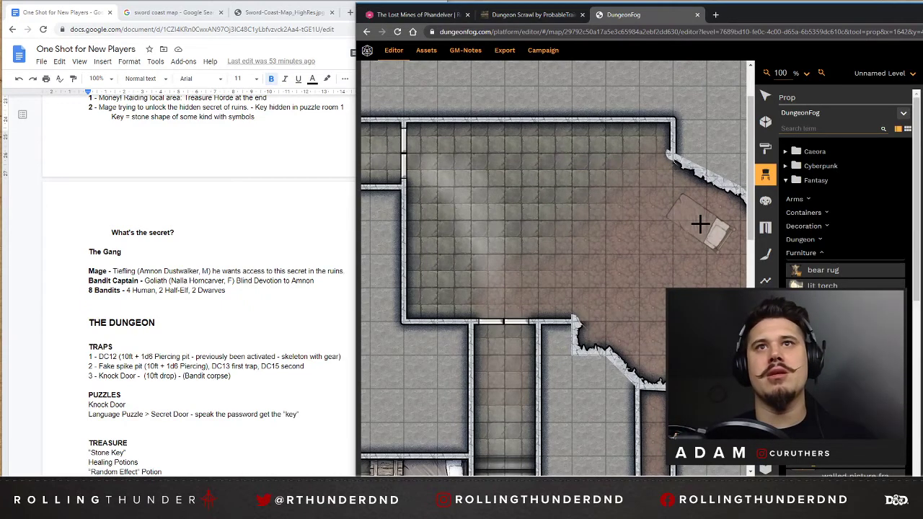
click(424, 286)
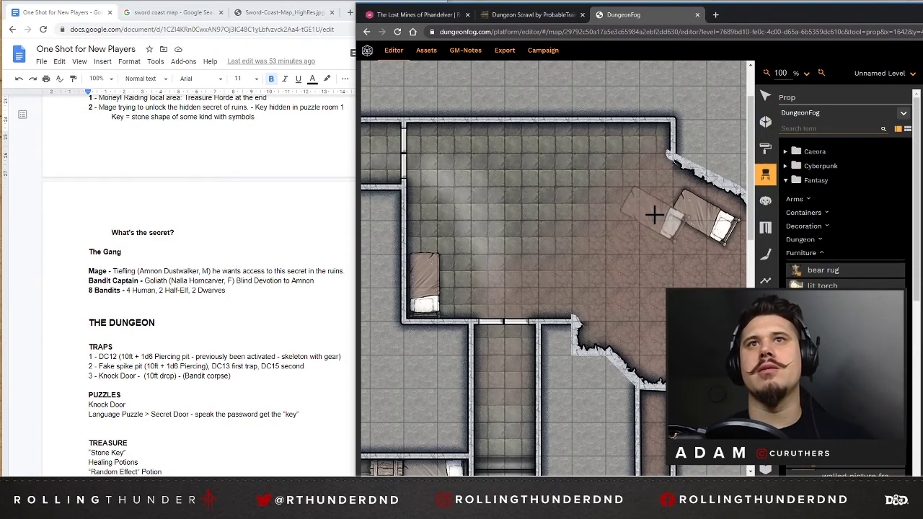
scroll(692, 209, up, 3)
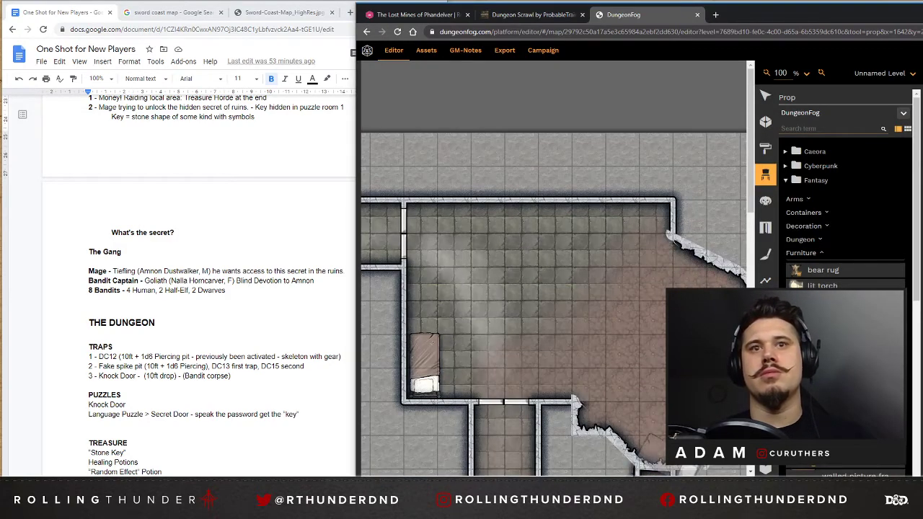
scroll(628, 359, right, 3)
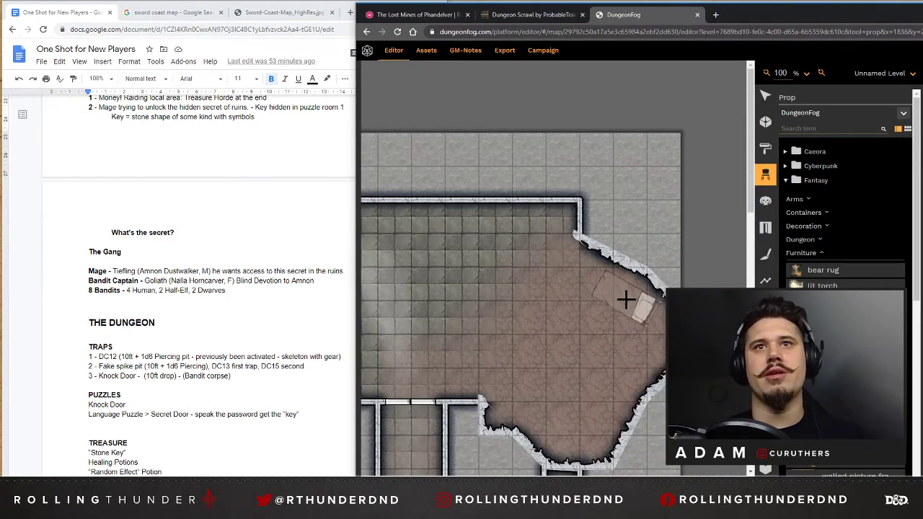
click(623, 299)
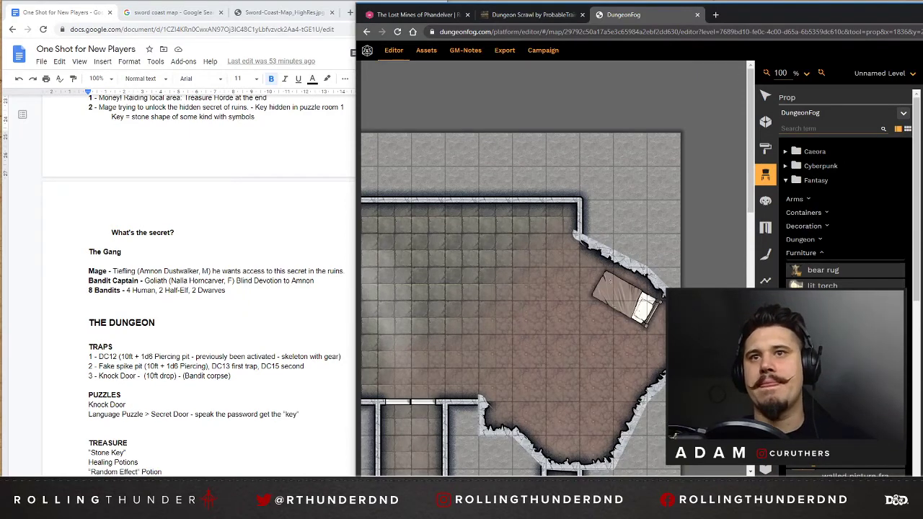
key(ctrl+z)
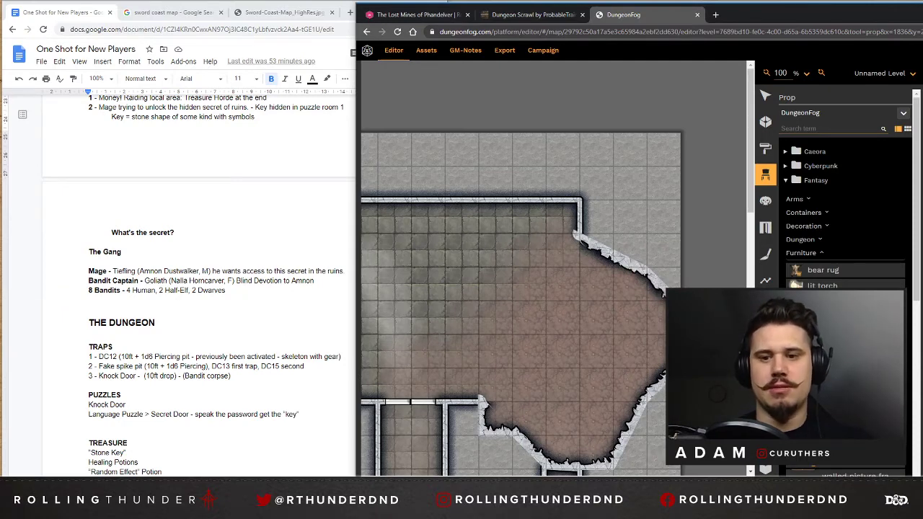
click(624, 321)
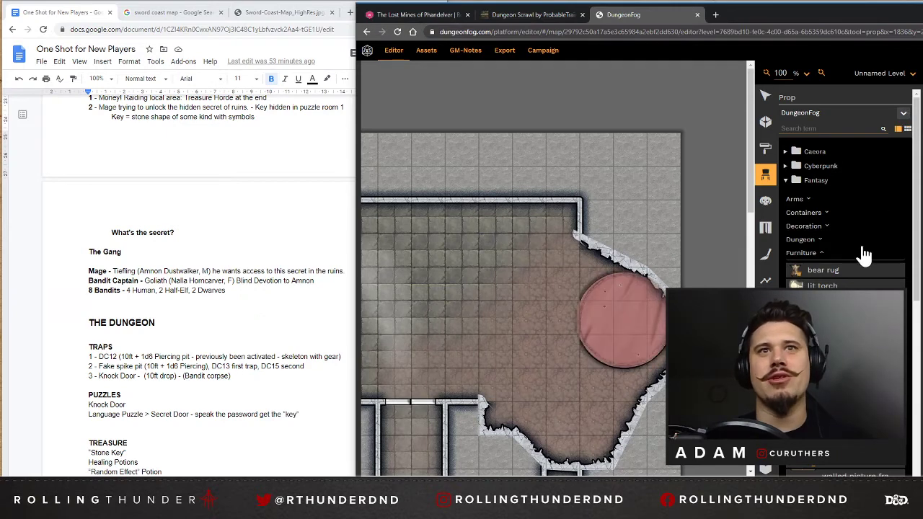
key(ctrl+z)
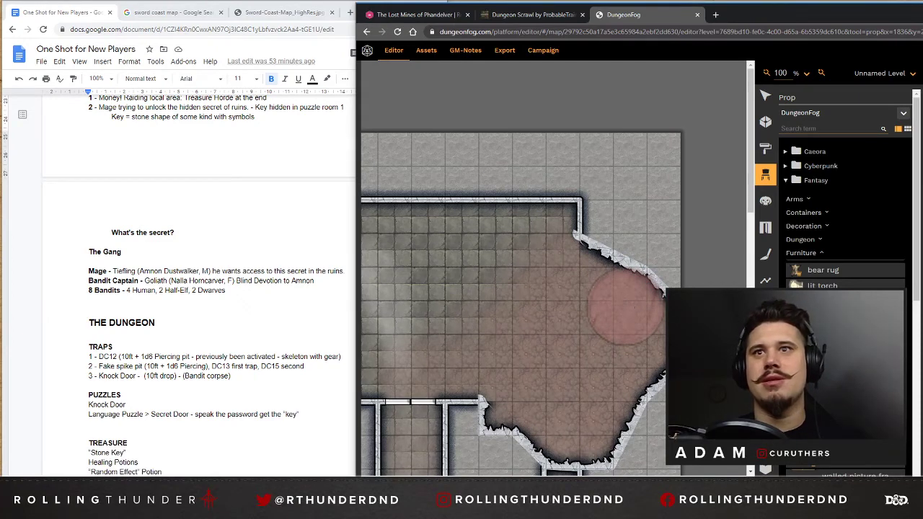
Place a round carpet about two squares wide beside the northeast room's broken east wall and lay an angled old bed partly over it.
click(624, 308)
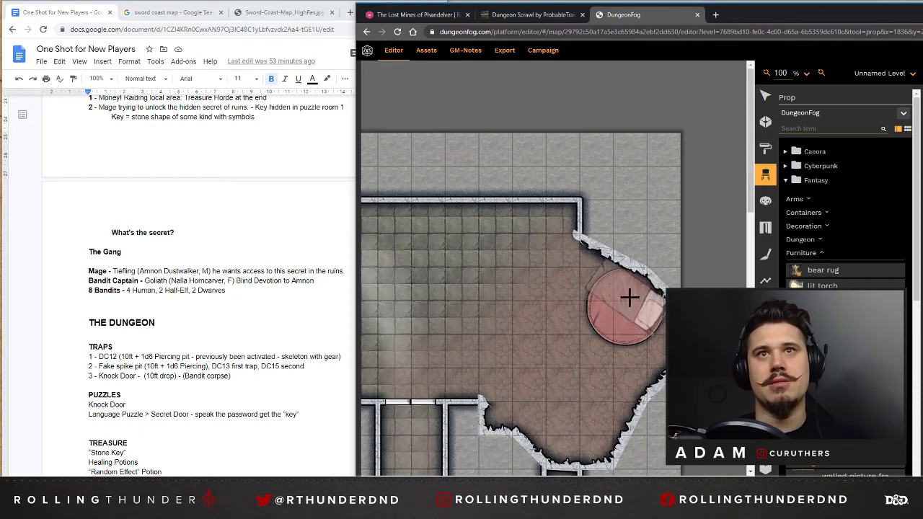
click(652, 332)
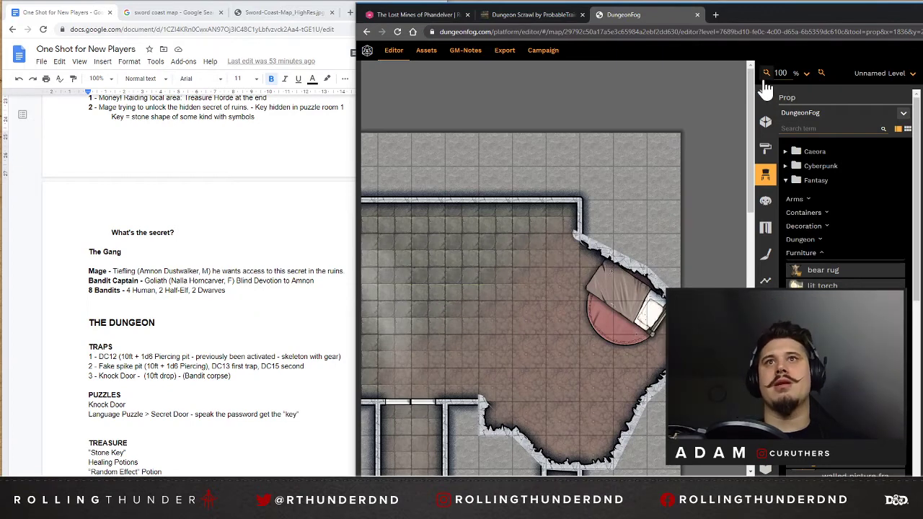
Stack six overlapping box props in the northeast room's upper corner, extending south toward the angled bed.
scroll(855, 286, down, 2)
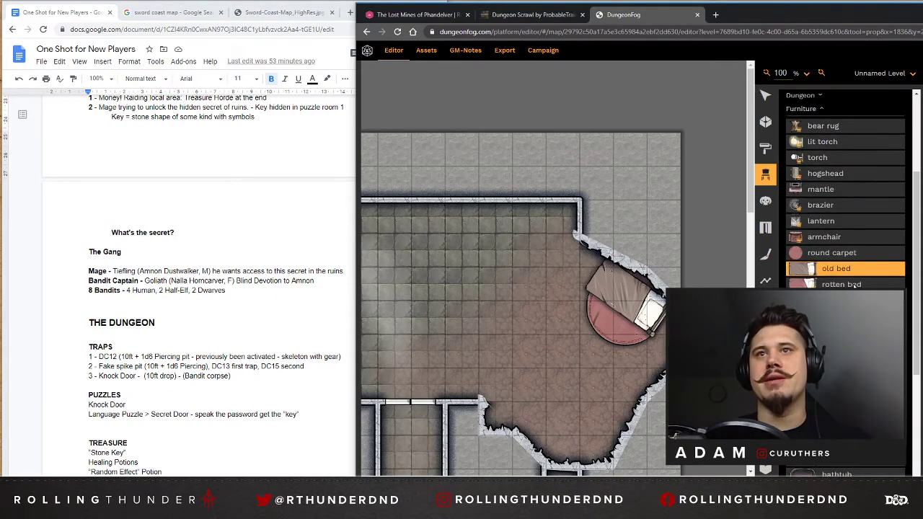
scroll(844, 258, up, 2)
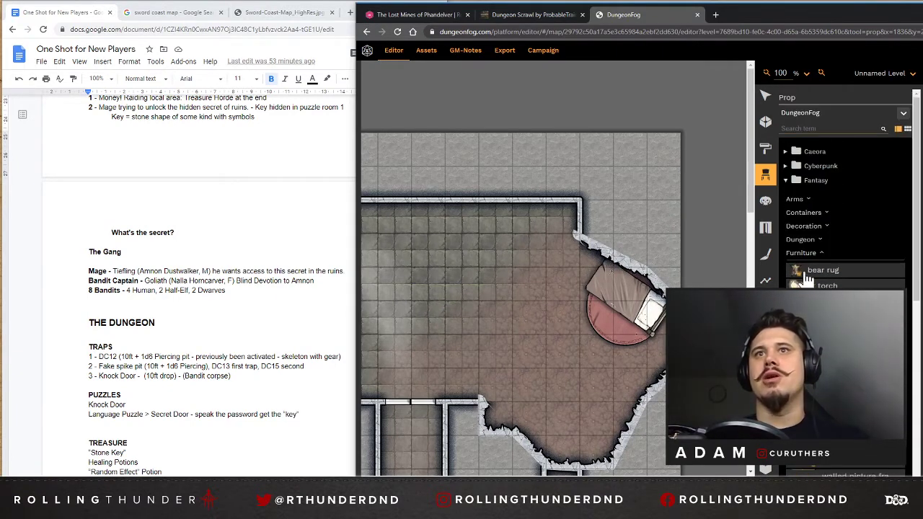
click(802, 213)
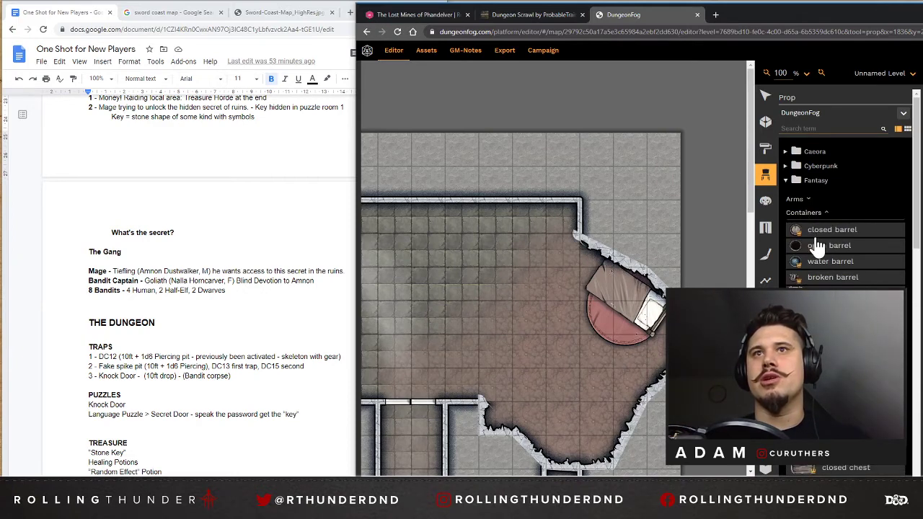
click(832, 293)
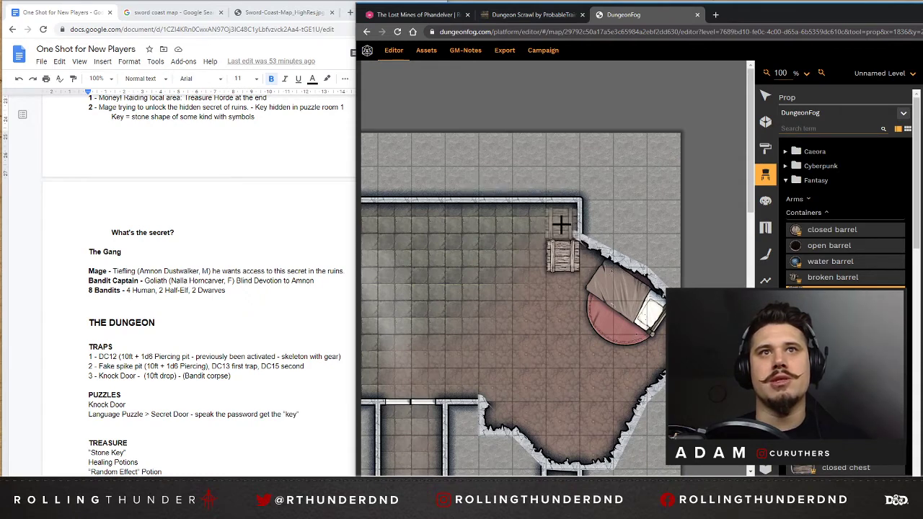
click(561, 225)
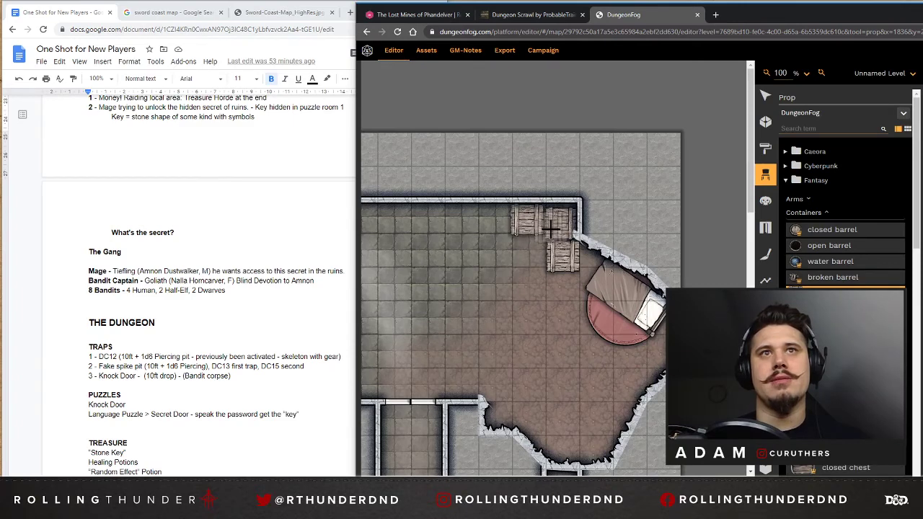
click(551, 230)
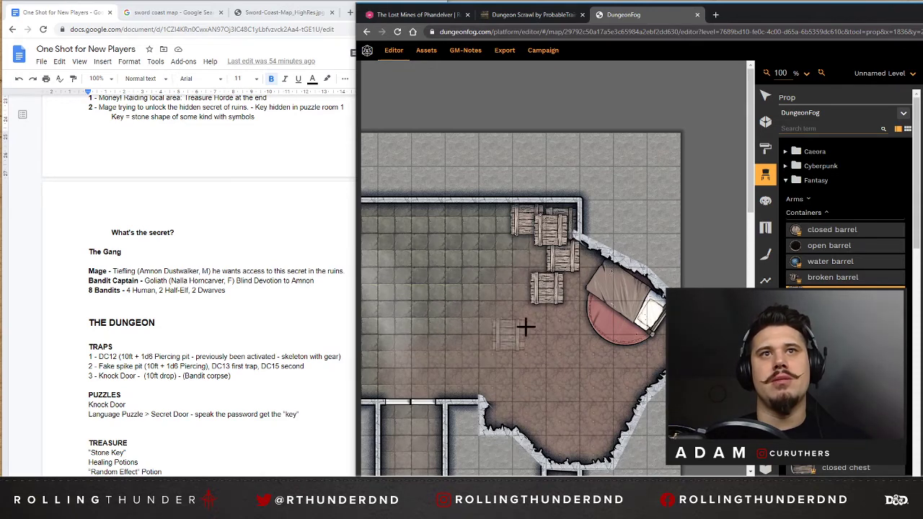
click(546, 289)
click(554, 268)
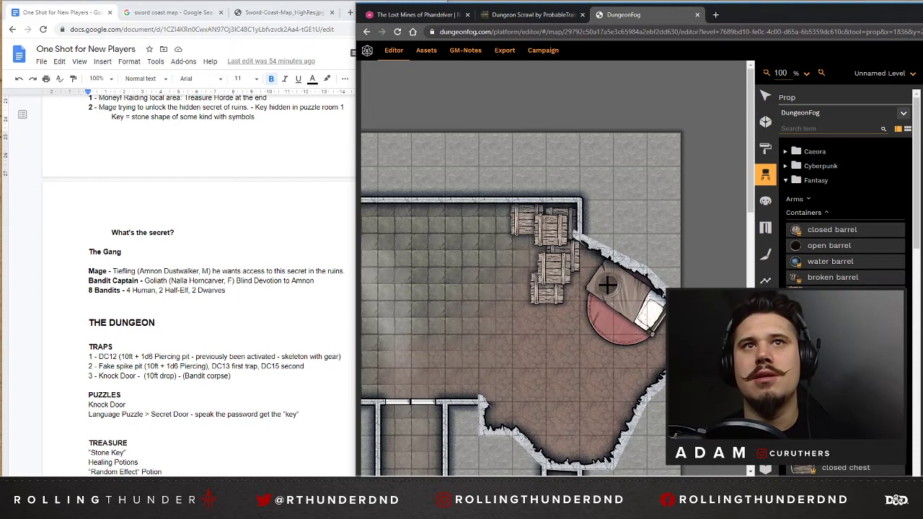
Place an empty pot just south of the angled bed and an open barrel west of the stacked boxes.
click(658, 356)
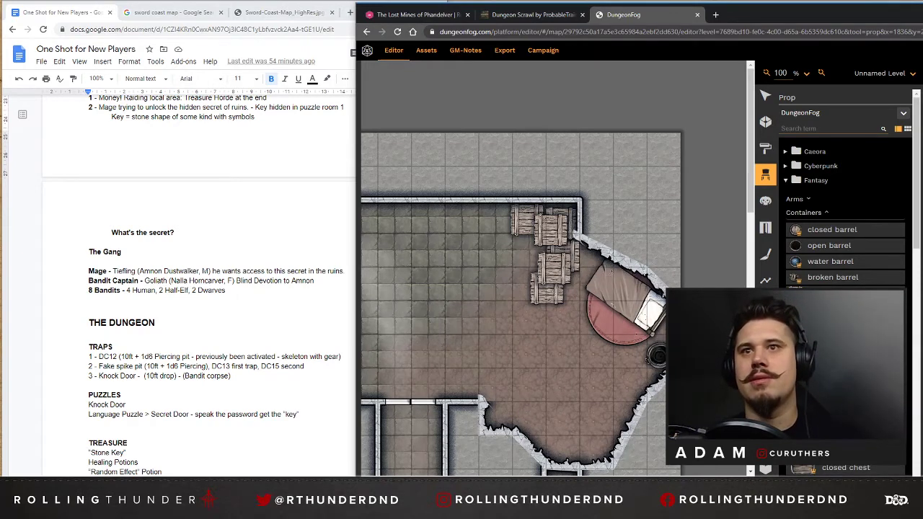
scroll(844, 277, down, 2)
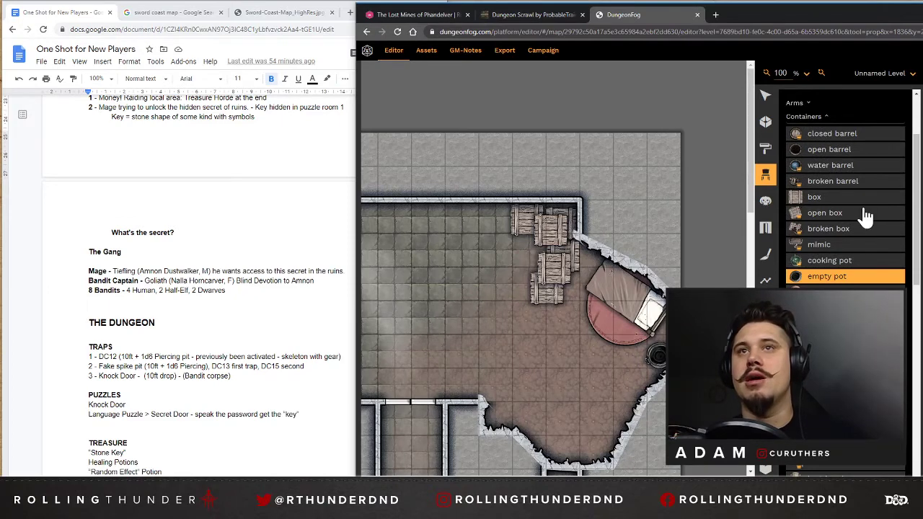
click(833, 150)
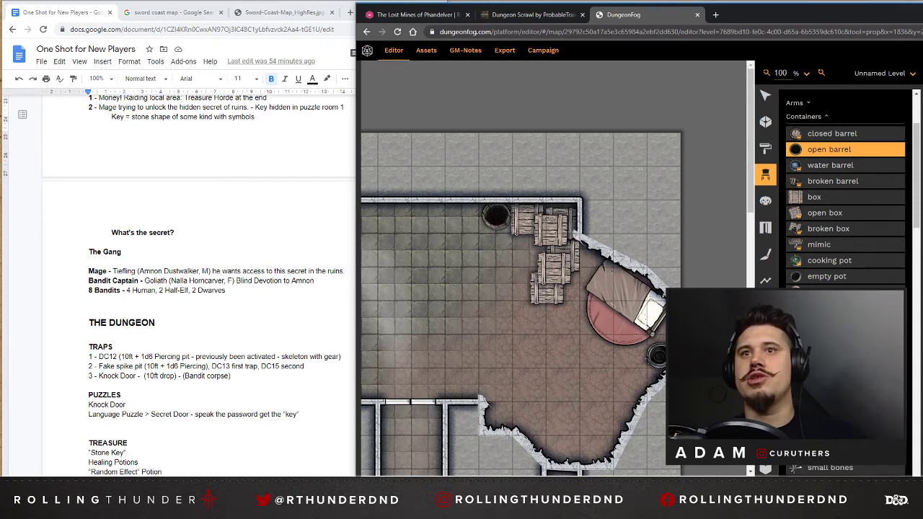
Place a pile of books on the southern edge of the round carpet, between the angled bed and the pot.
scroll(836, 171, down, 5)
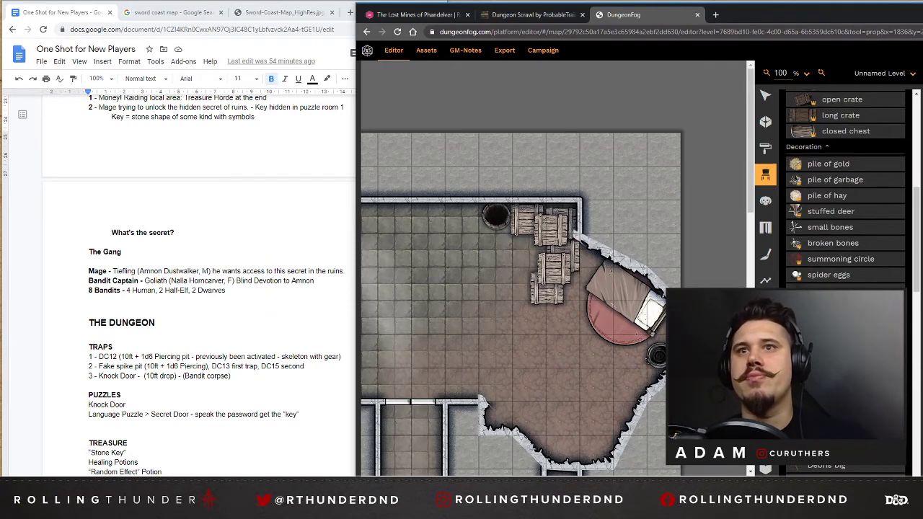
scroll(833, 270, down, 5)
click(832, 259)
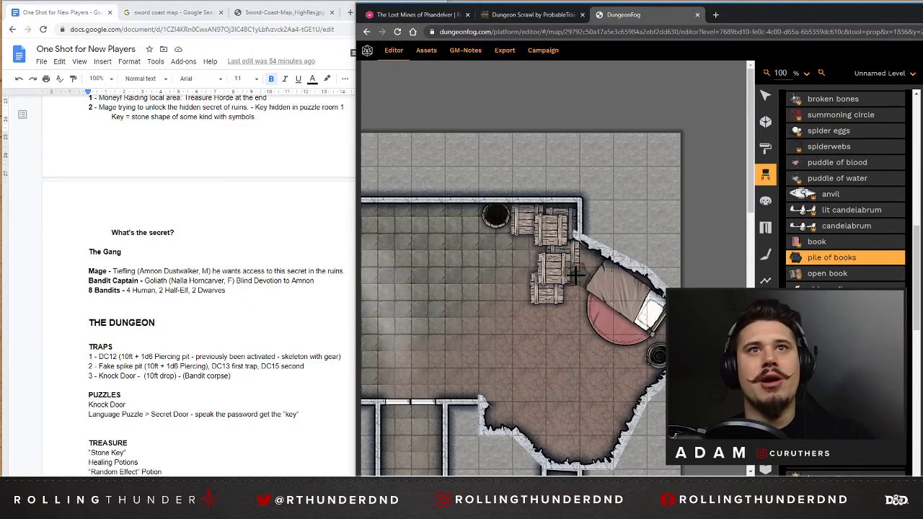
click(628, 345)
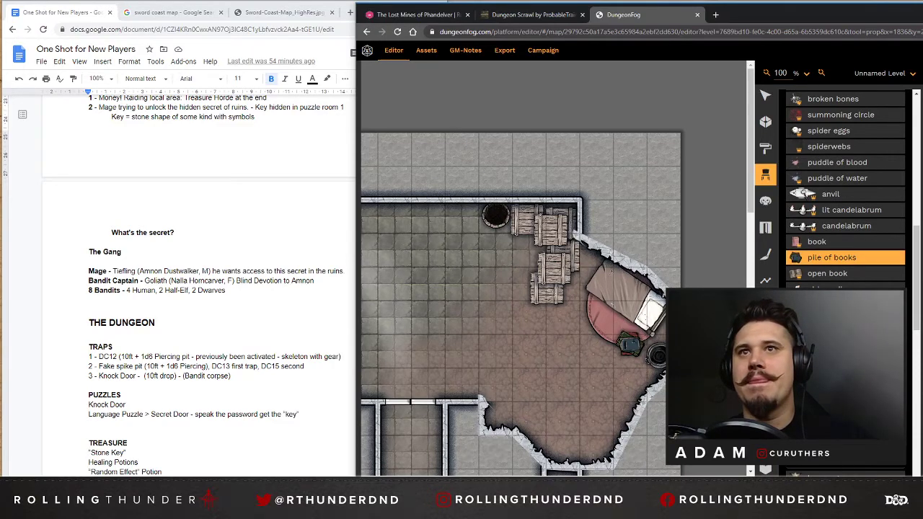
Place an empty shelf at an angle just southwest of the stacked boxes in the northeast room.
scroll(845, 216, down, 3)
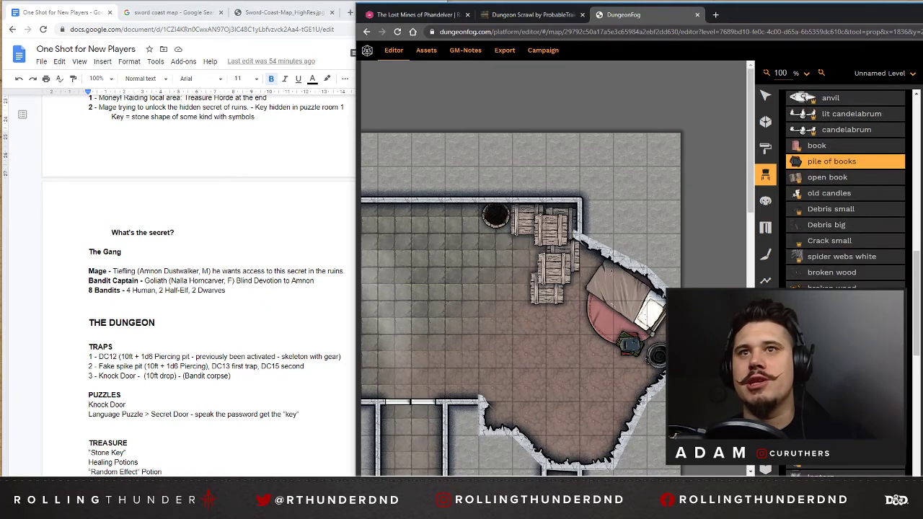
scroll(845, 195, down, 6)
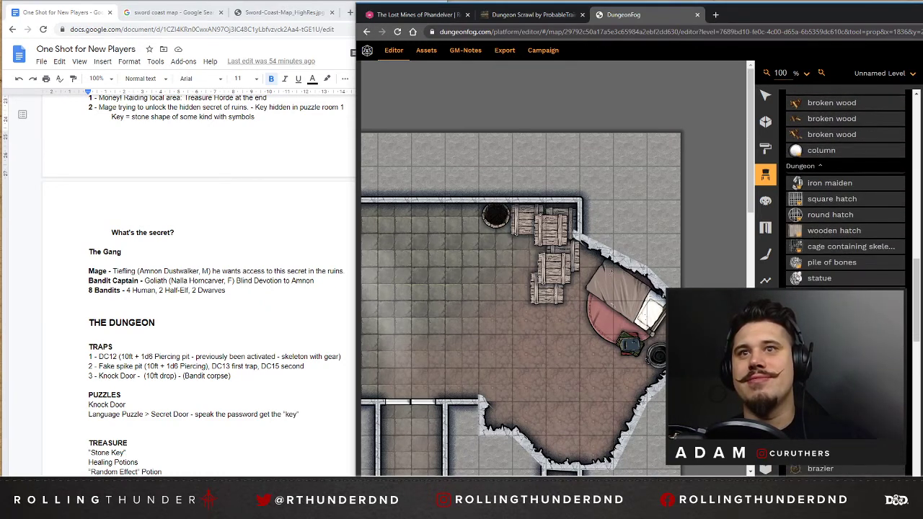
scroll(845, 191, down, 6)
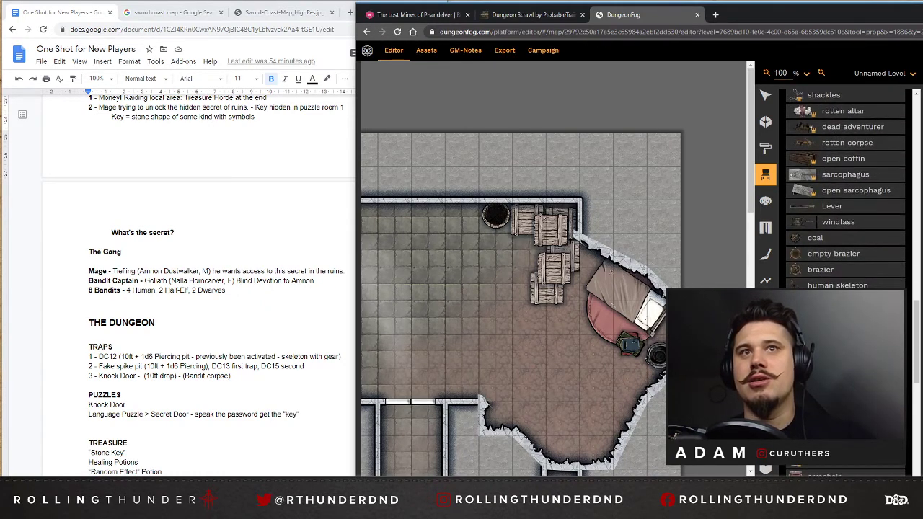
scroll(843, 272, up, 1)
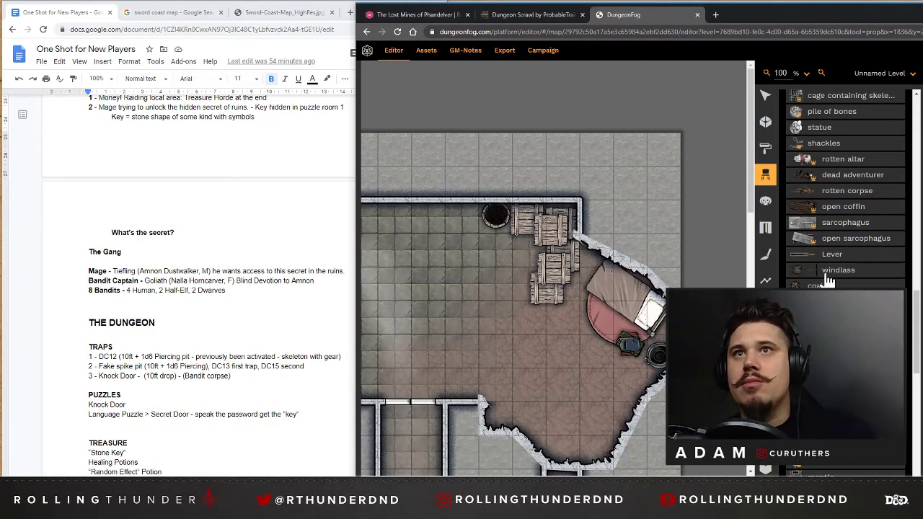
scroll(852, 254, down, 2)
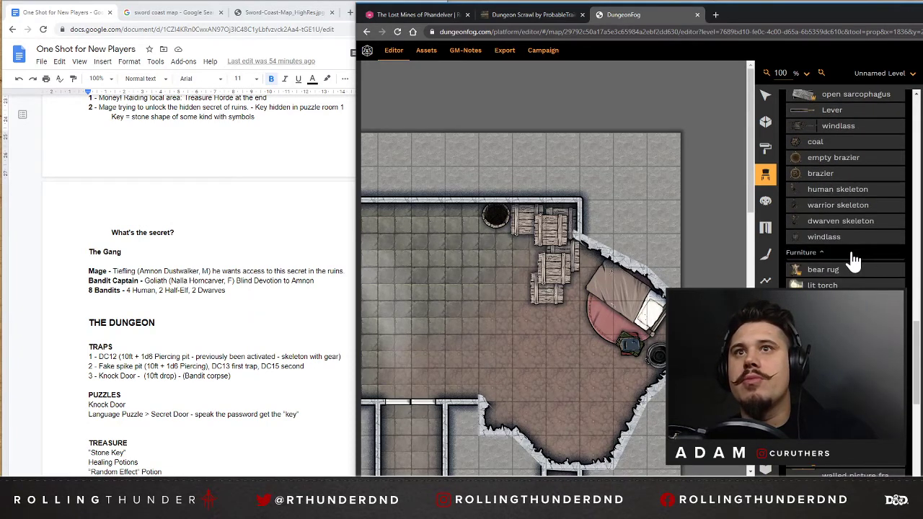
scroll(854, 263, down, 2)
scroll(847, 189, down, 3)
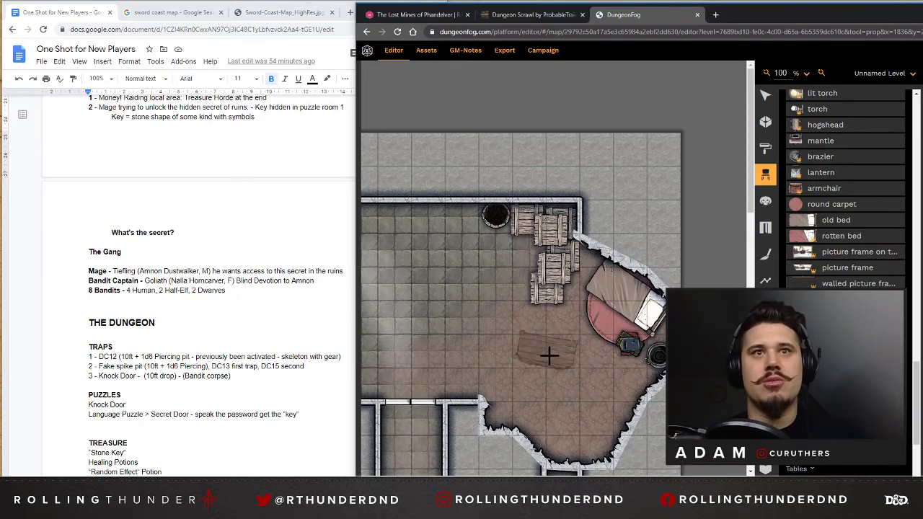
scroll(550, 356, down, 6)
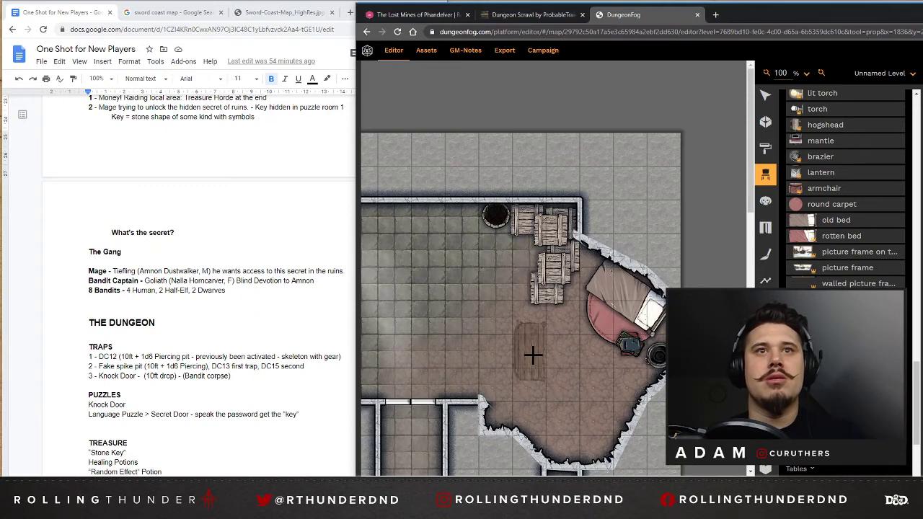
scroll(537, 345, down, 3)
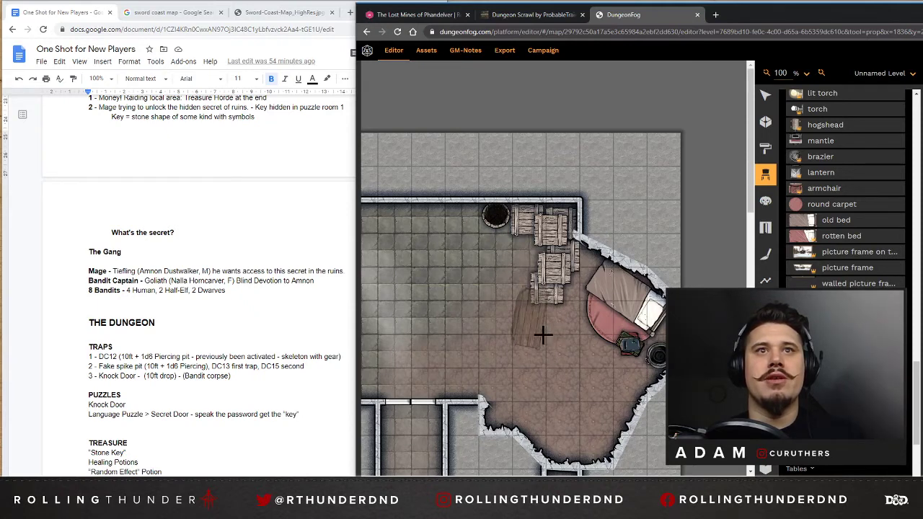
scroll(543, 334, down, 4)
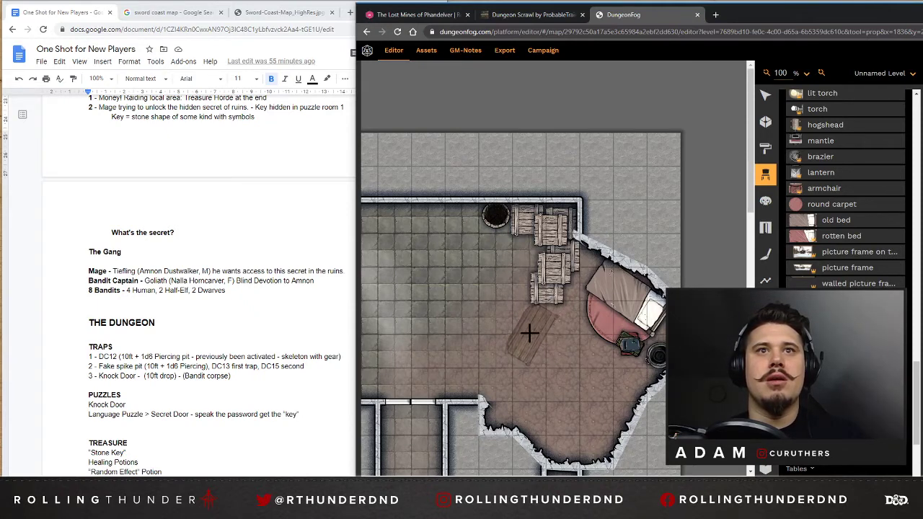
scroll(529, 333, down, 1)
click(529, 332)
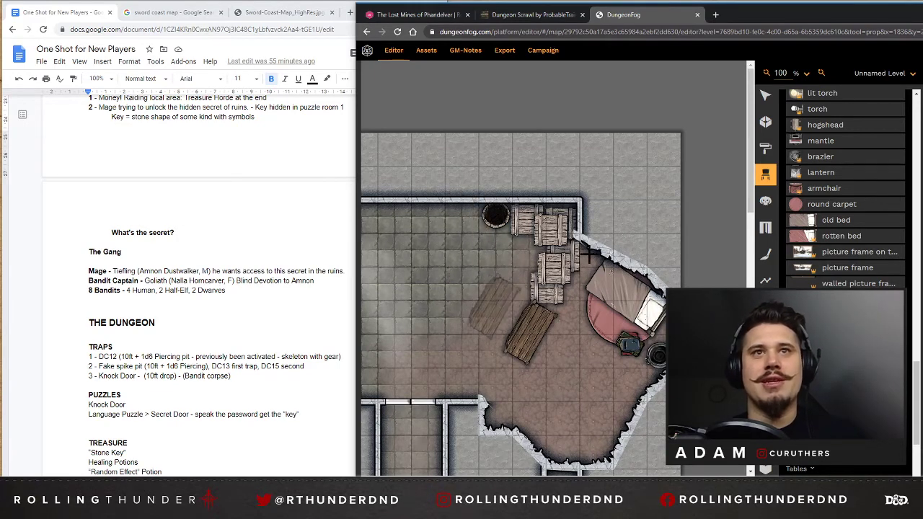
Place two upright empty shelves in the small room south of the narrow corridor, one along its west wall and one along its east wall.
scroll(844, 200, down, 4)
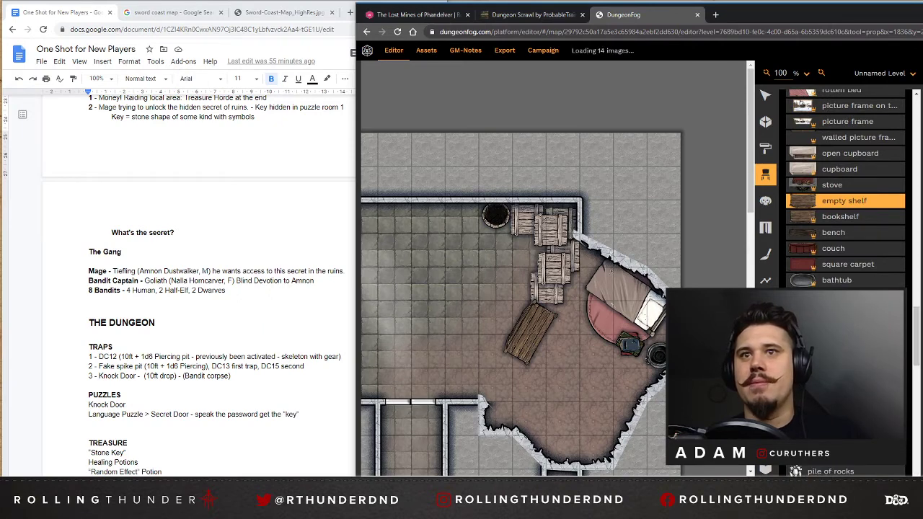
scroll(844, 200, down, 10)
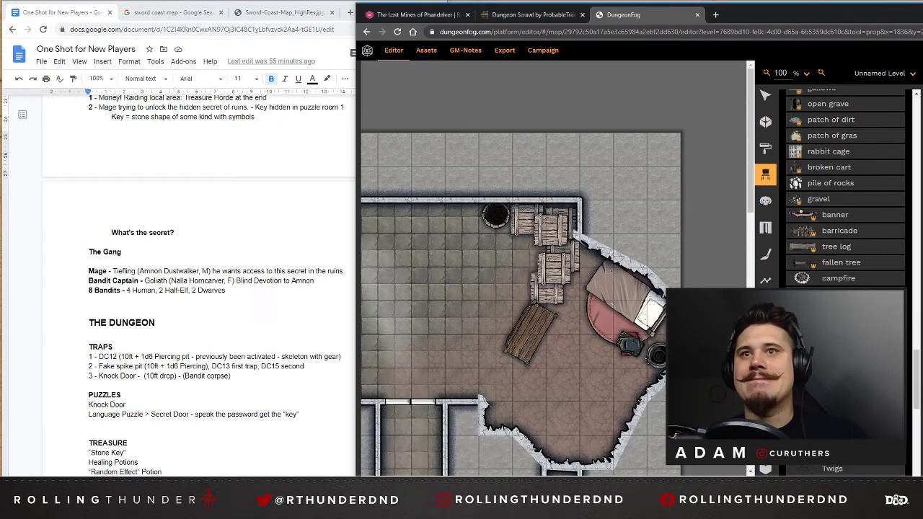
scroll(843, 200, up, 12)
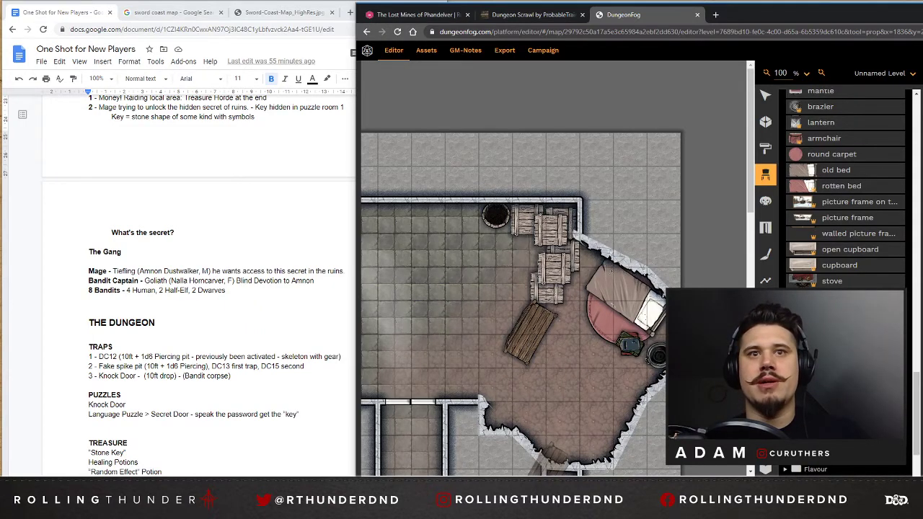
drag(548, 480, 526, 480)
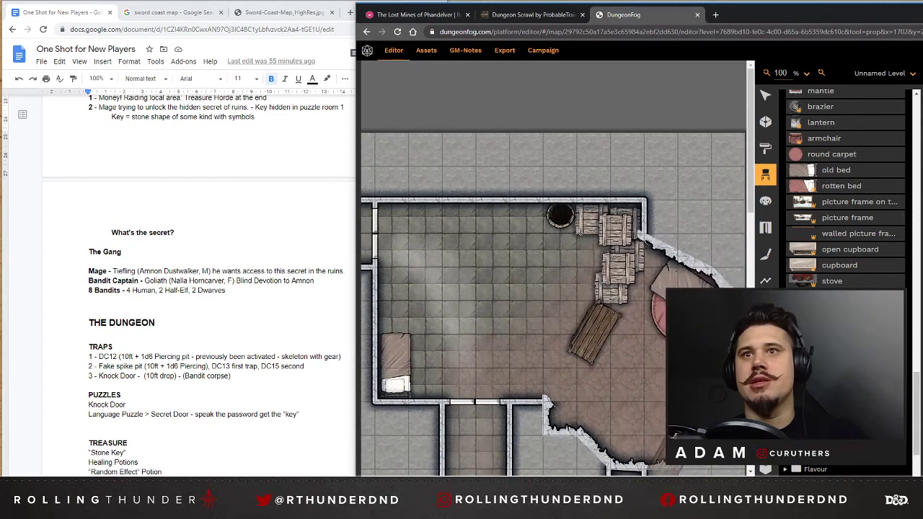
scroll(843, 201, down, 2)
scroll(614, 330, down, 5)
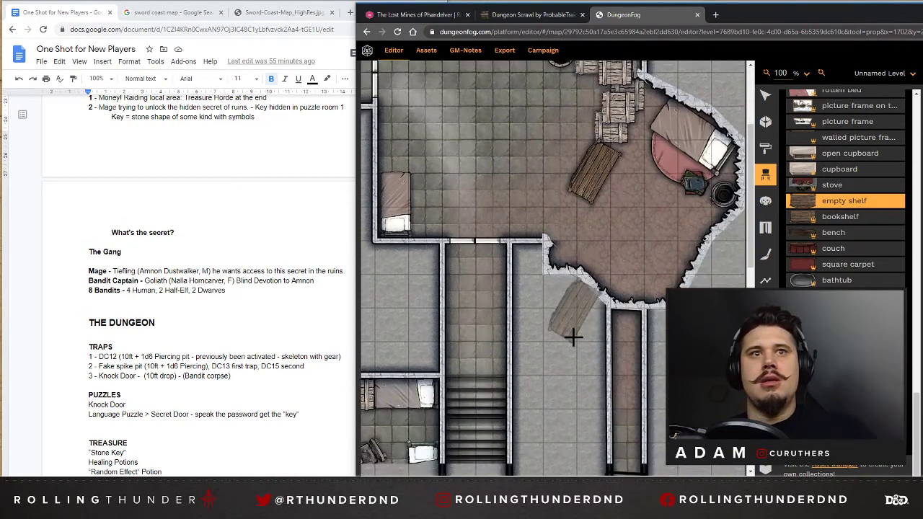
scroll(638, 264, up, 3)
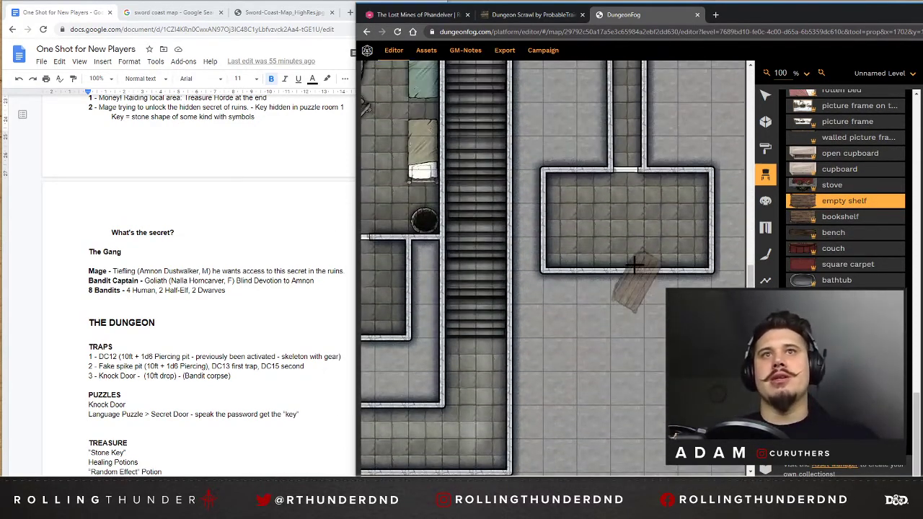
scroll(678, 283, up, 4)
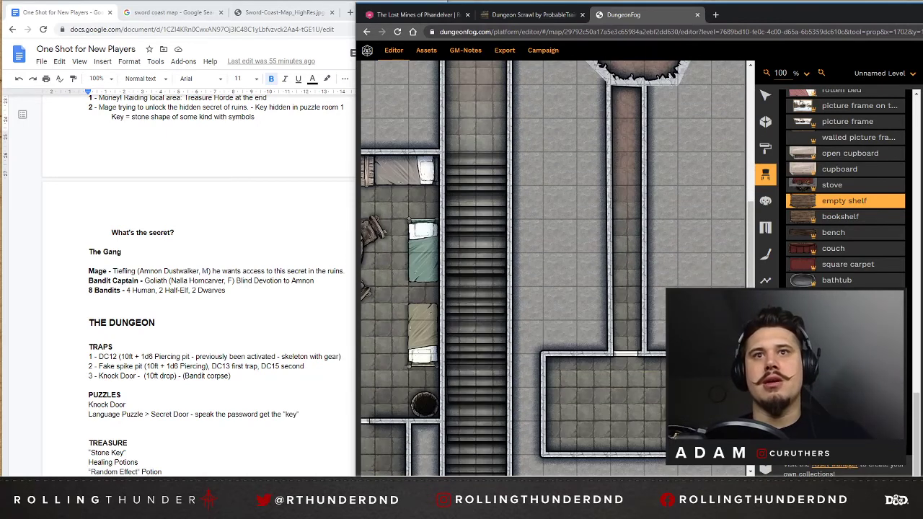
scroll(553, 267, down, 2)
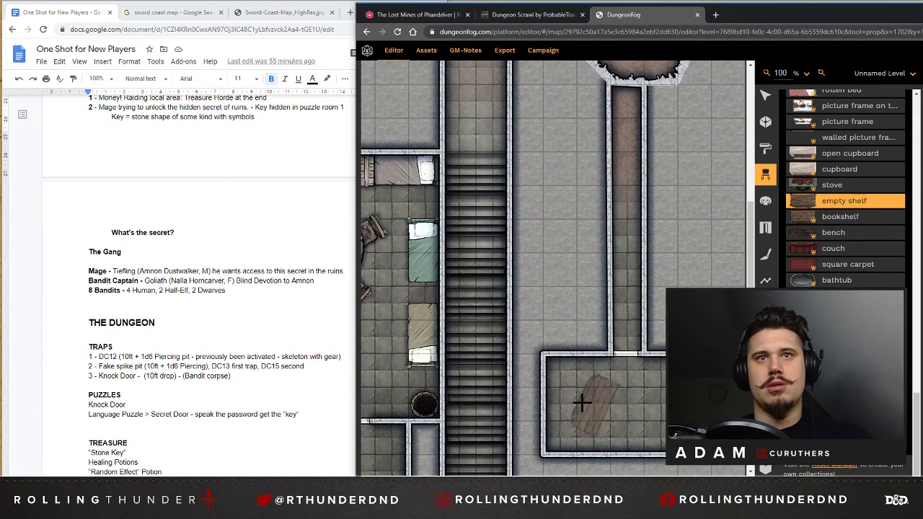
scroll(580, 403, down, 7)
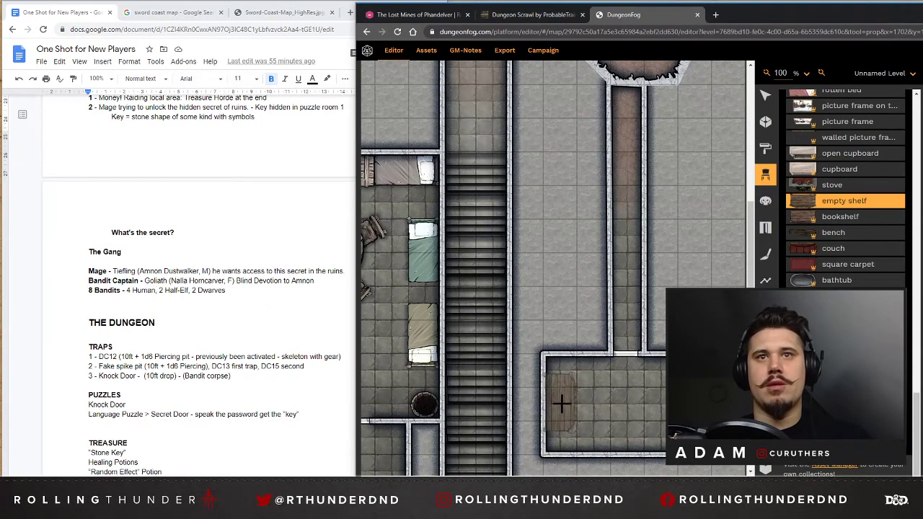
click(561, 403)
scroll(656, 397, down, 2)
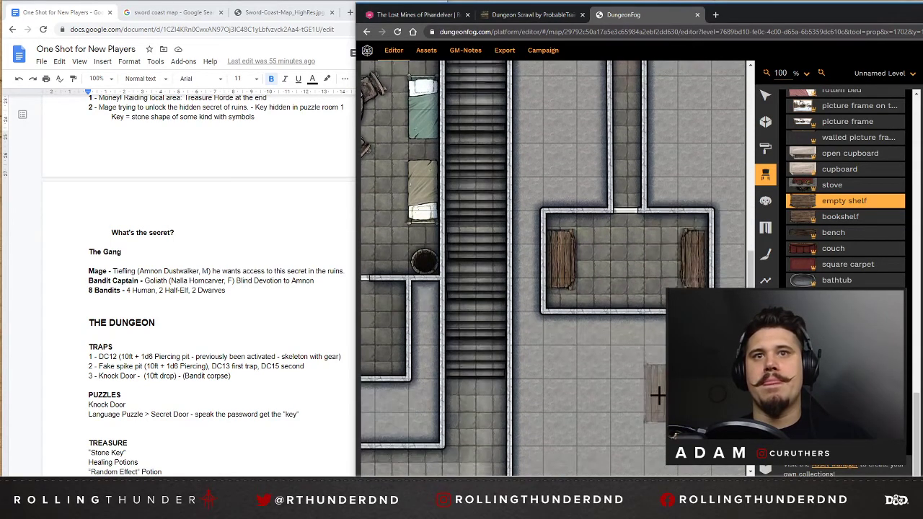
Reshape the small shelf room by extending the middle of its south wall two squares further south as an alcove.
click(765, 94)
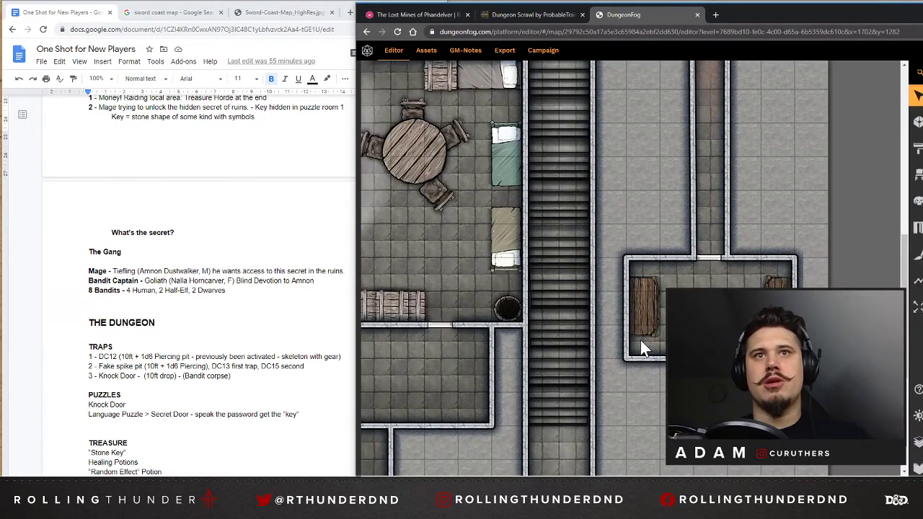
click(641, 341)
click(710, 358)
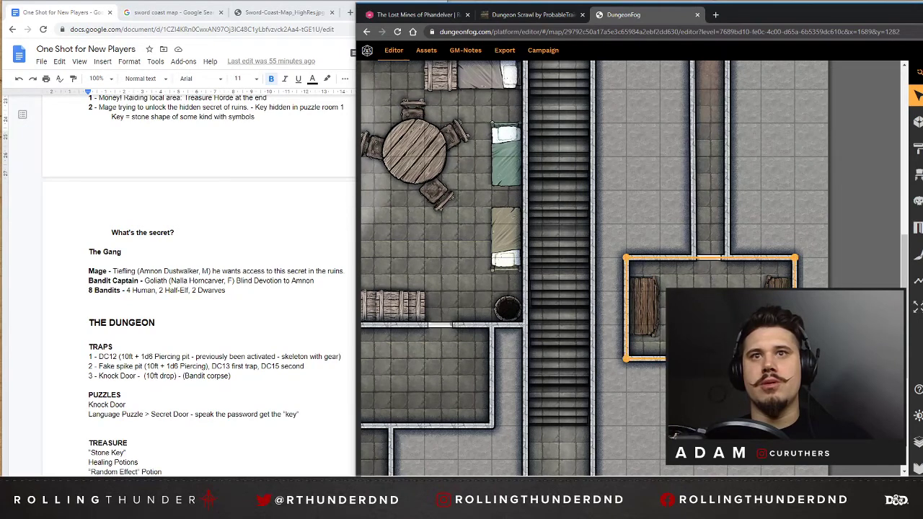
click(662, 360)
click(710, 358)
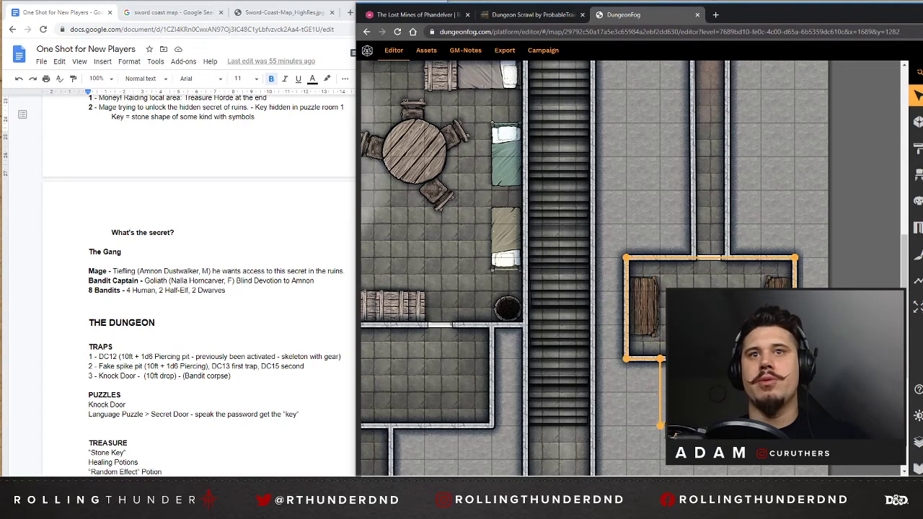
drag(710, 425, 710, 425)
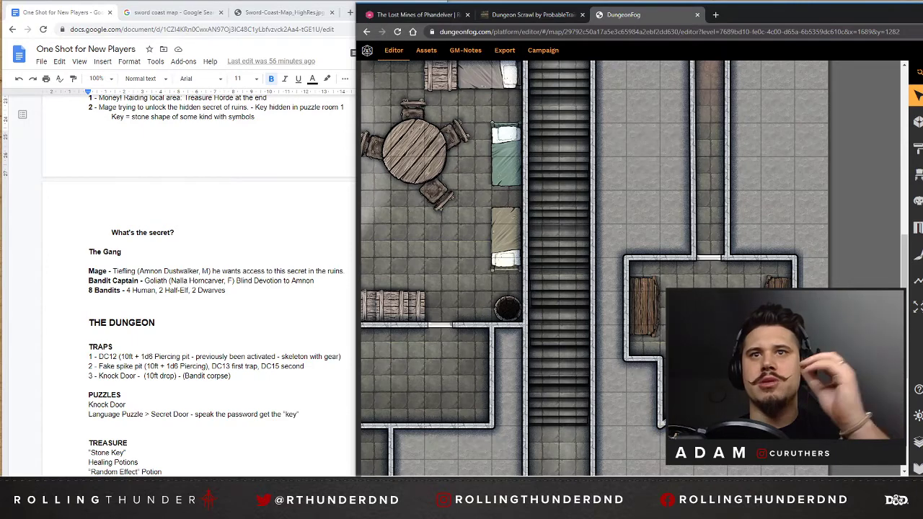
Place an empty brazier from the dungeon props in the small room's new alcove, against its south wall.
click(917, 176)
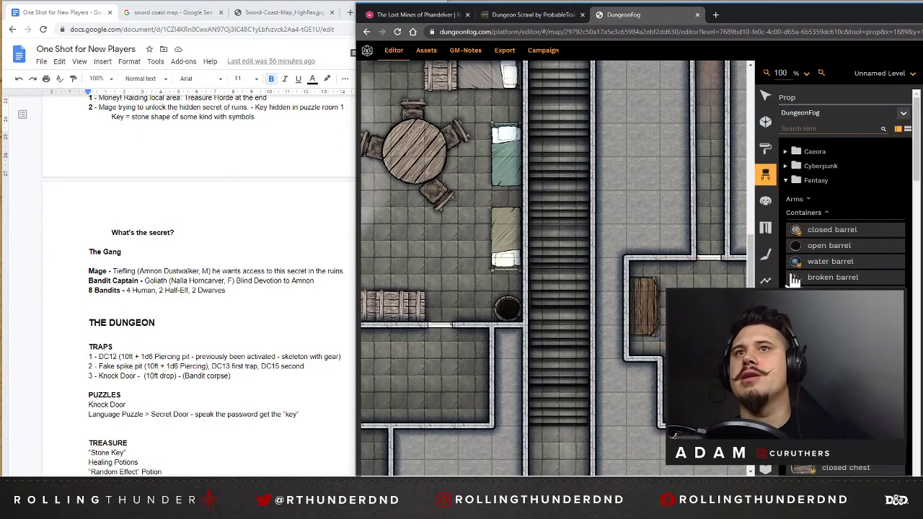
click(802, 213)
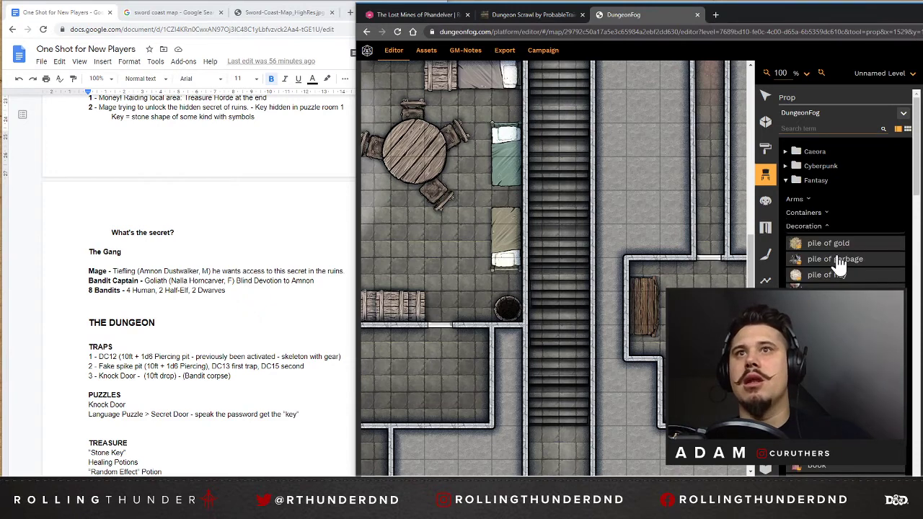
click(804, 226)
click(800, 239)
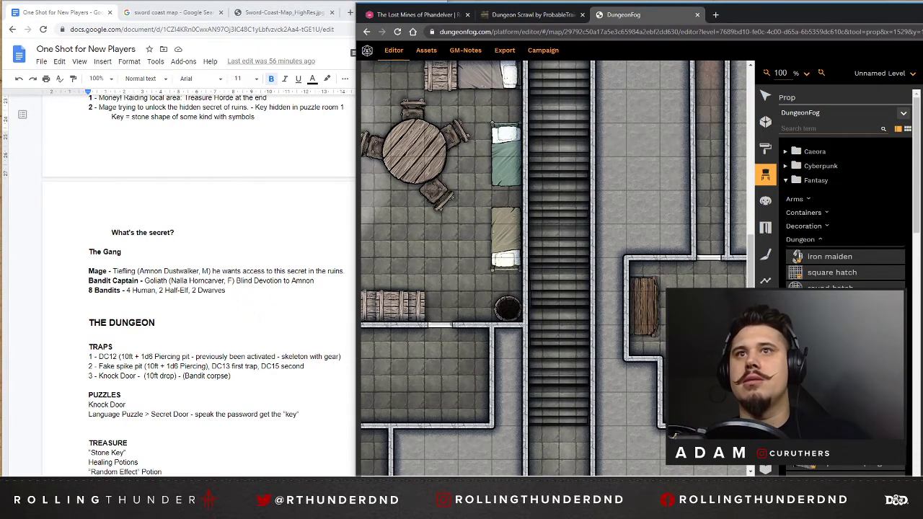
scroll(843, 187, down, 3)
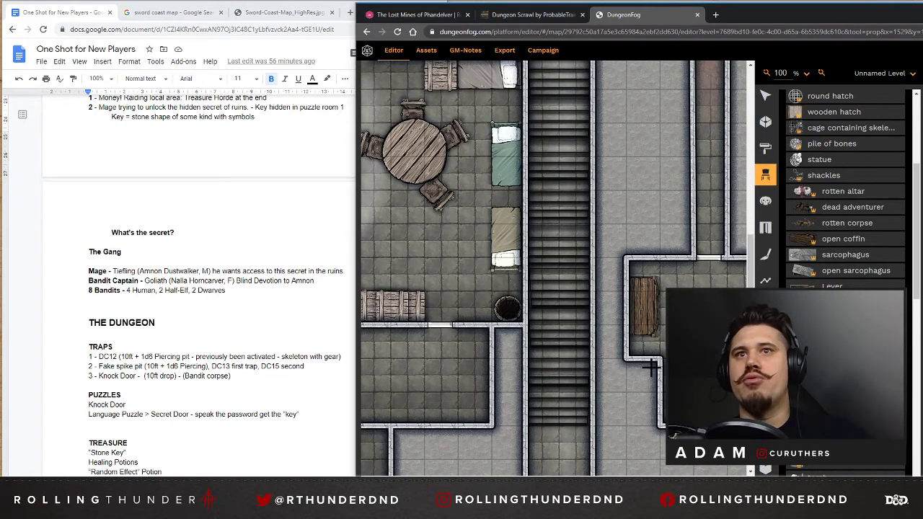
drag(684, 478, 702, 476)
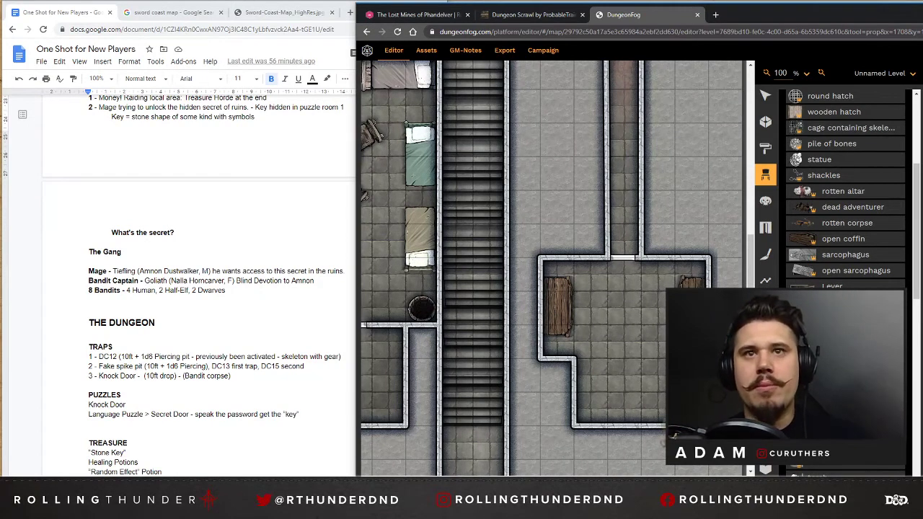
click(623, 402)
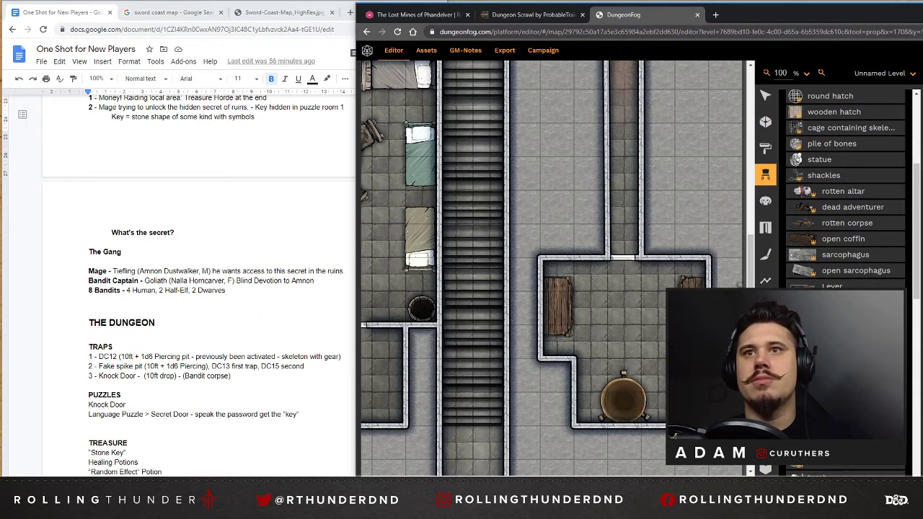
scroll(843, 188, down, 1)
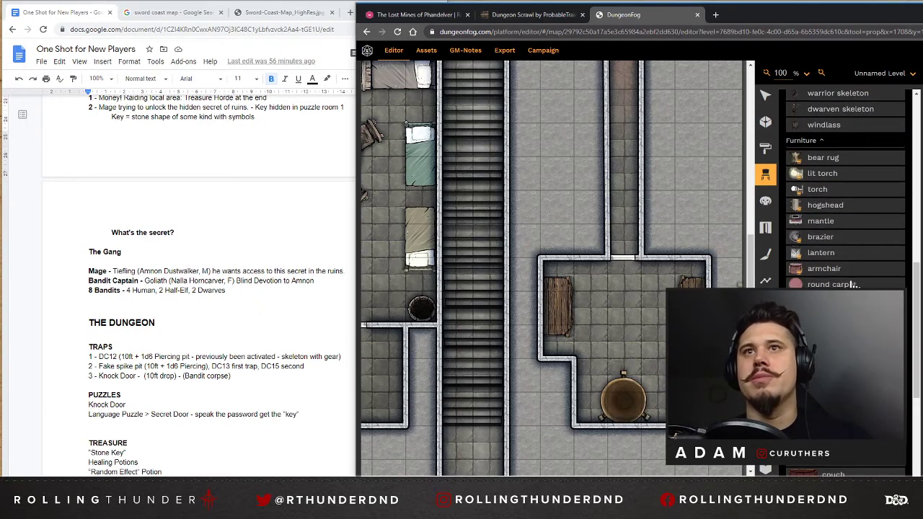
scroll(855, 285, down, 5)
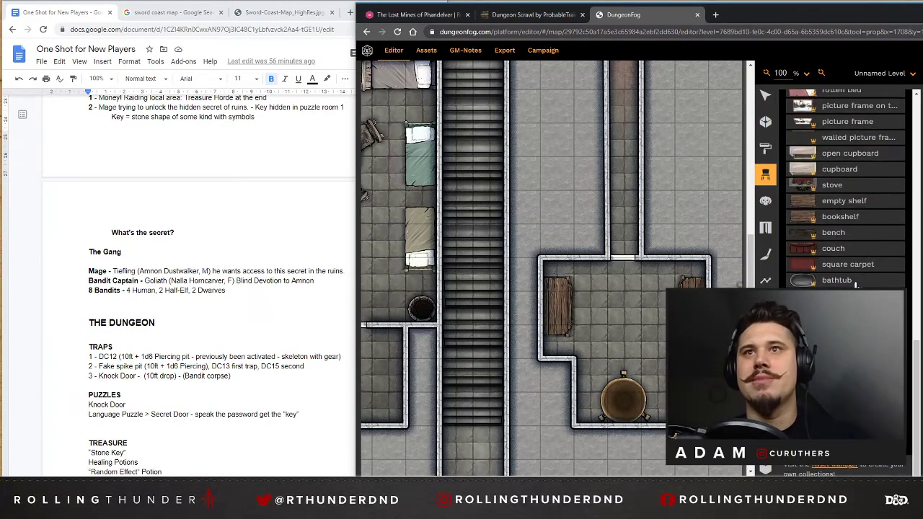
click(798, 335)
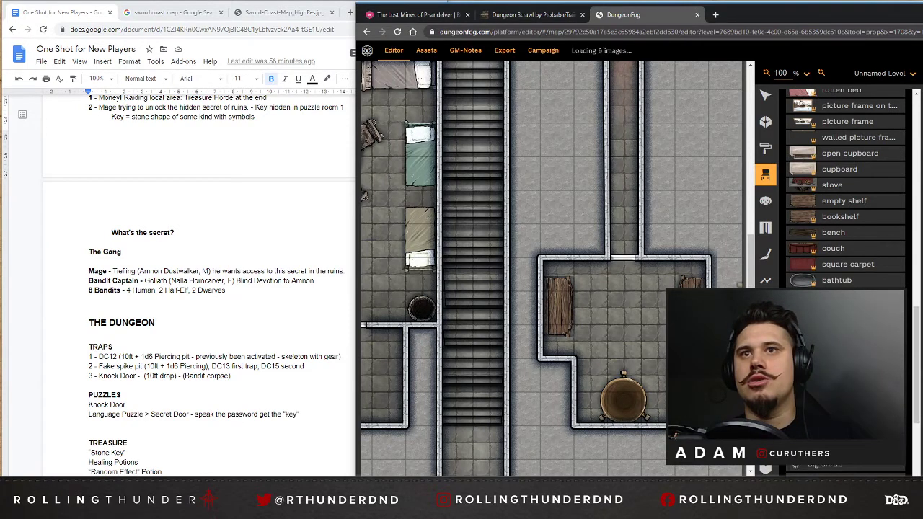
scroll(798, 336, down, 2)
scroll(851, 332, down, 1)
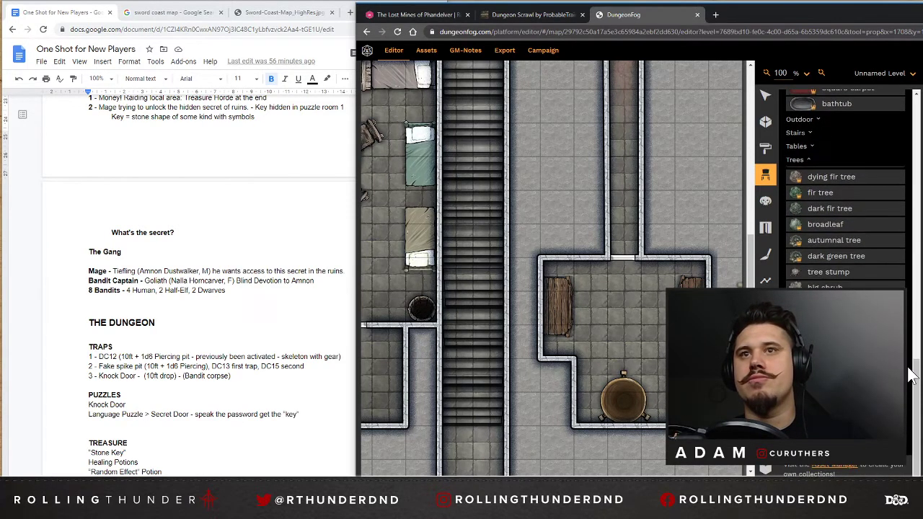
scroll(644, 320, up, 4)
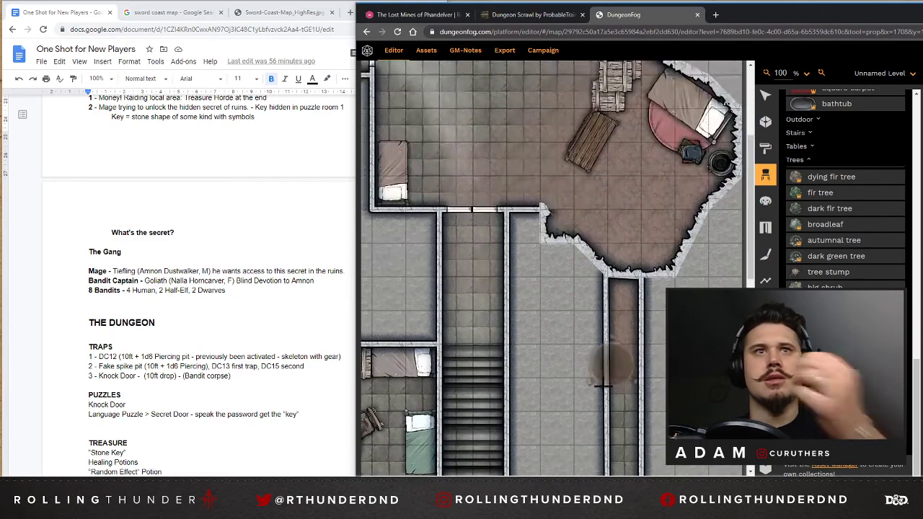
Collapse the open Fantasy prop categories and search the prop library for "pill".
scroll(670, 462, down, 5)
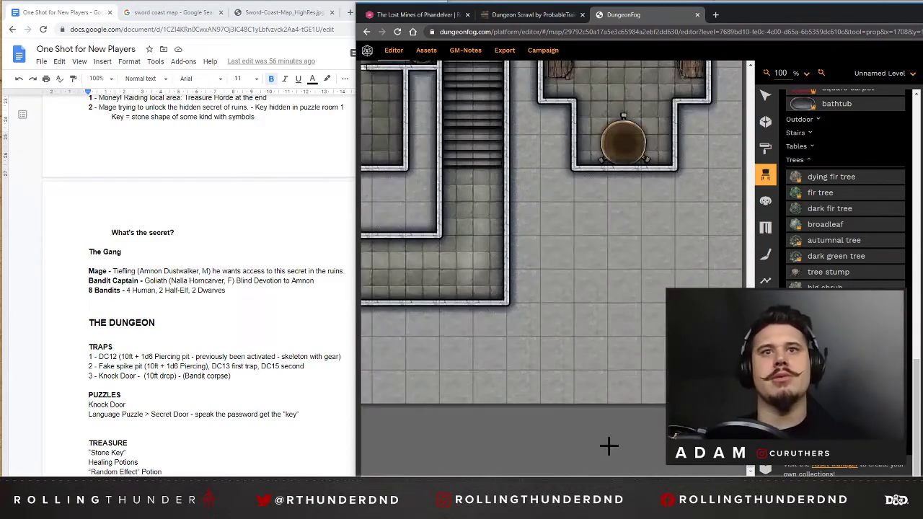
drag(591, 479, 488, 464)
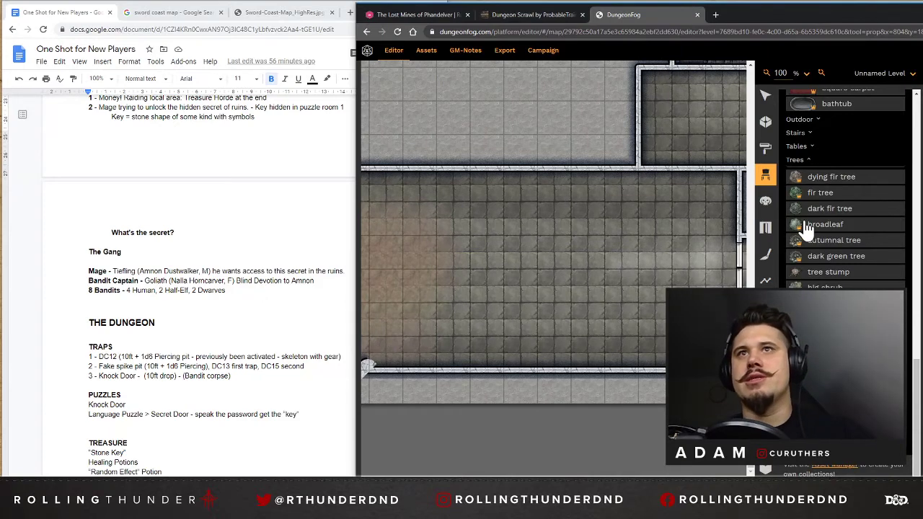
scroll(807, 227, up, 4)
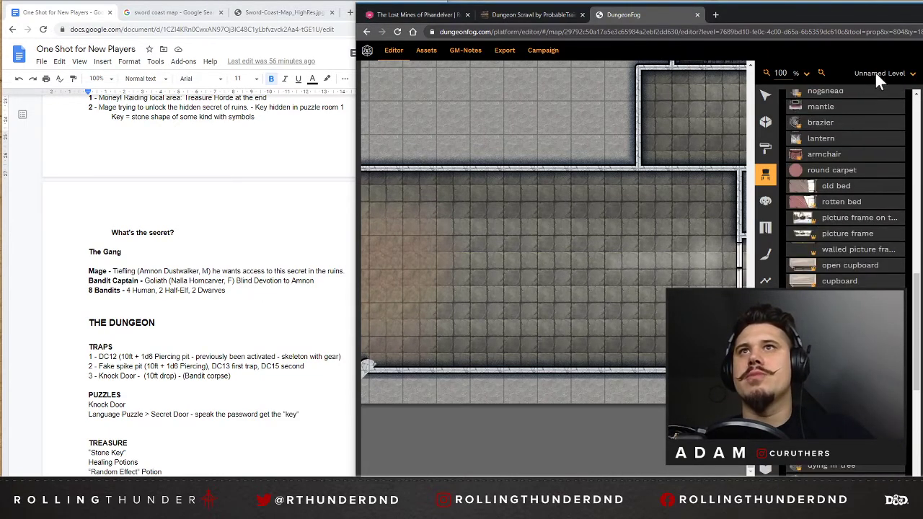
scroll(814, 185, up, 3)
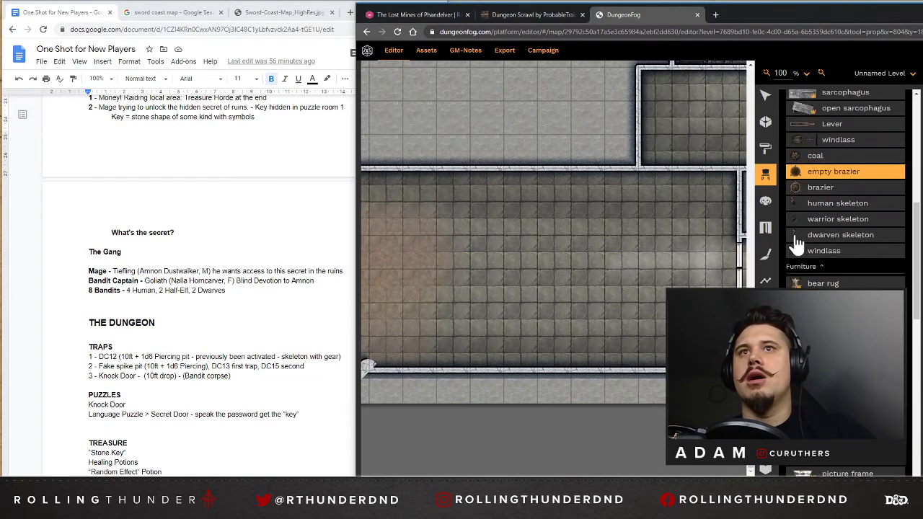
click(801, 269)
scroll(805, 243, up, 5)
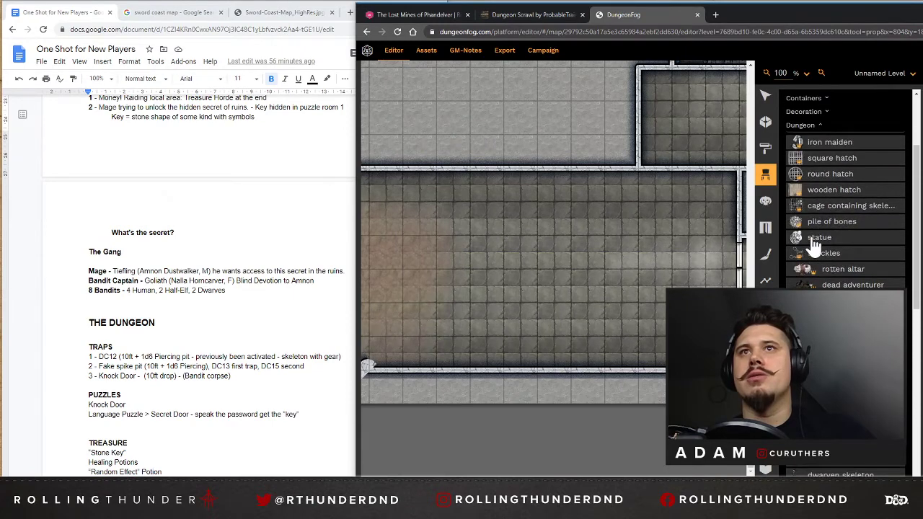
click(803, 126)
scroll(811, 144, up, 2)
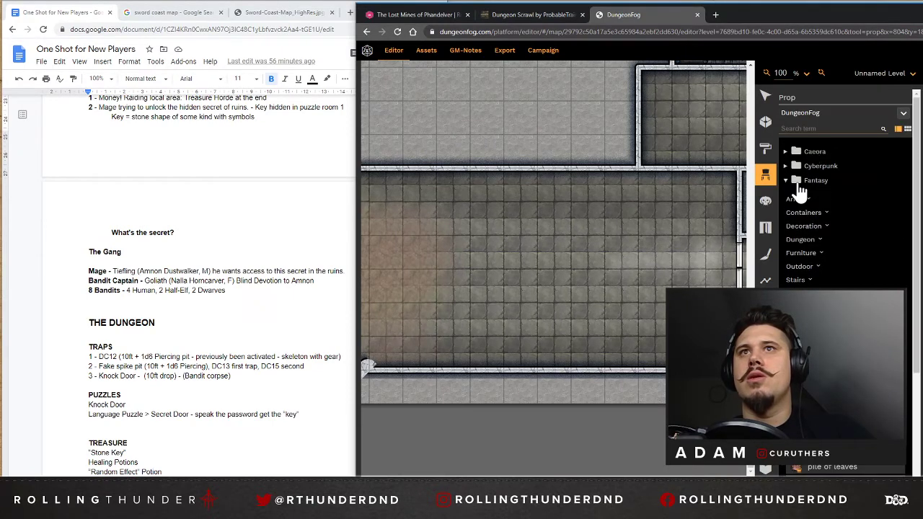
click(794, 179)
click(829, 128)
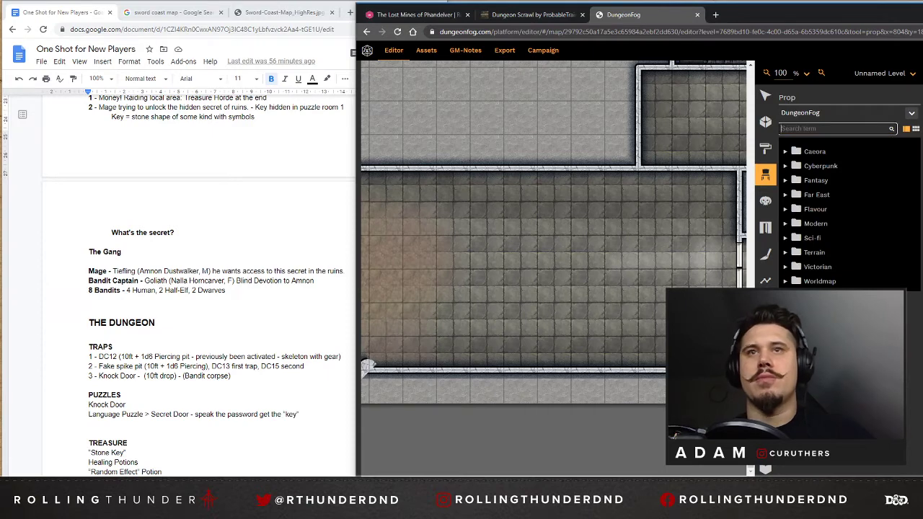
text(pill)
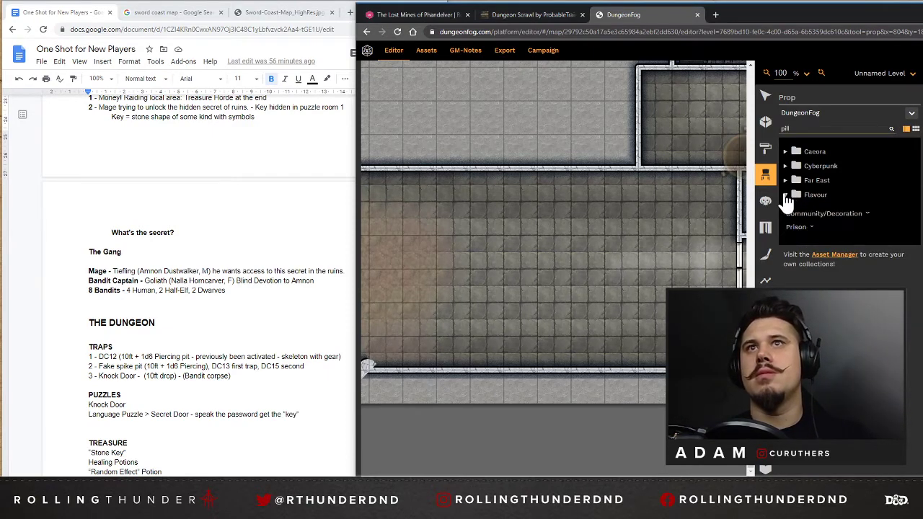
Place six Dark Lord pillars from the Caeora set in the large southwest hall, in two evenly spaced rows of three.
click(786, 195)
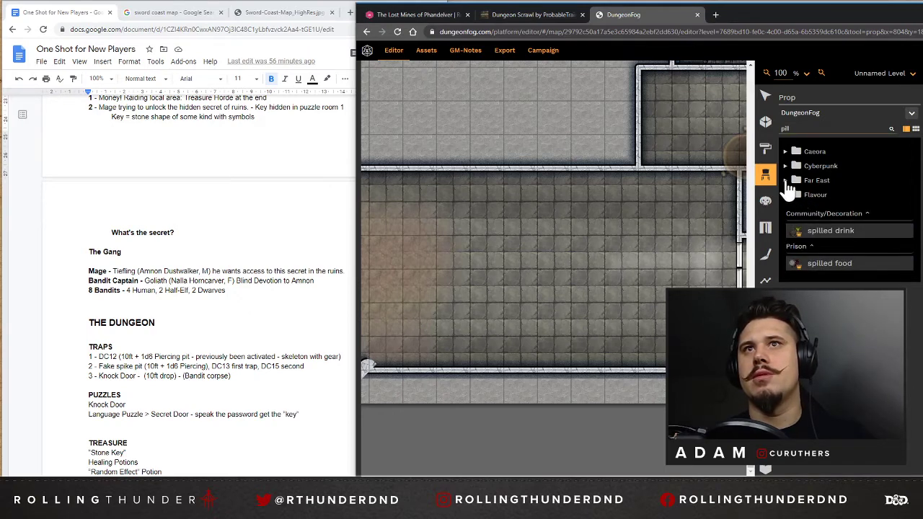
click(794, 180)
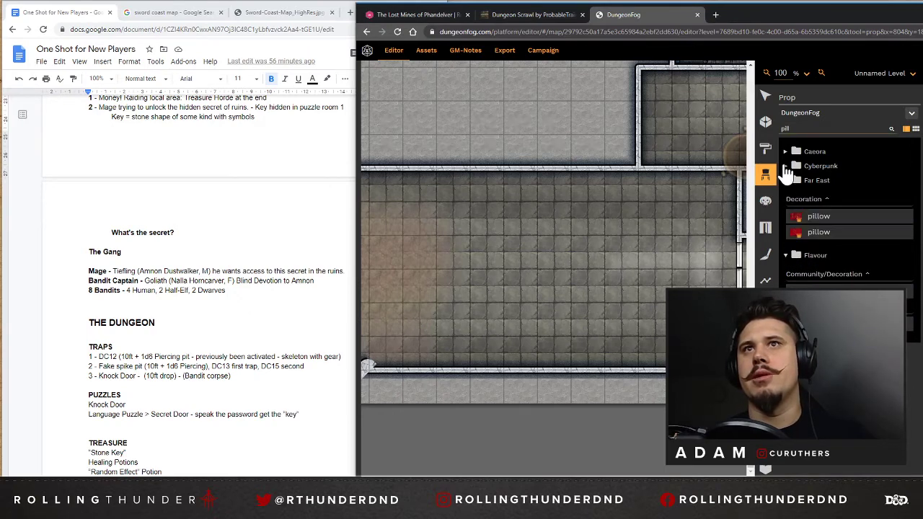
click(785, 167)
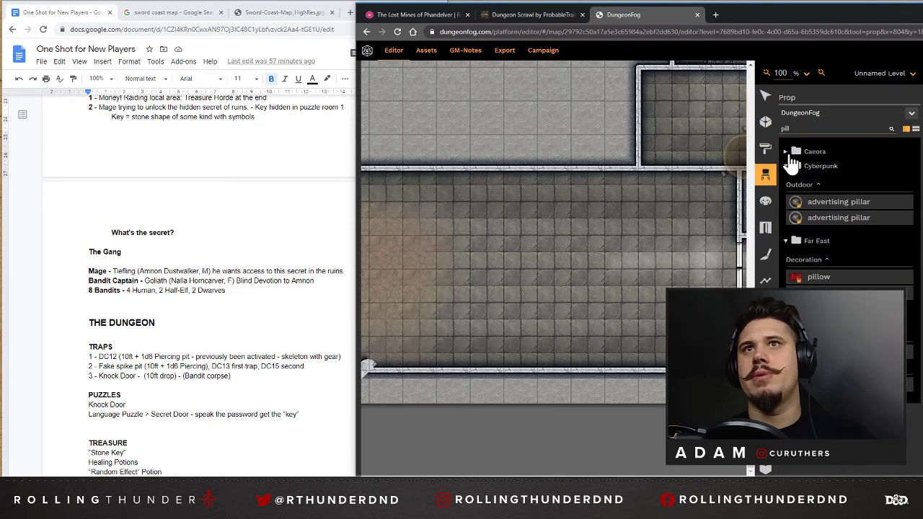
click(791, 155)
click(830, 188)
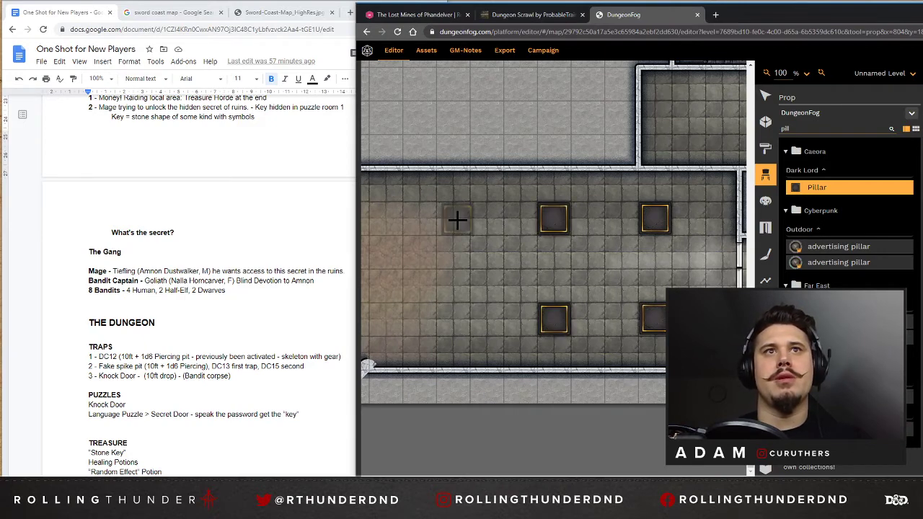
click(453, 219)
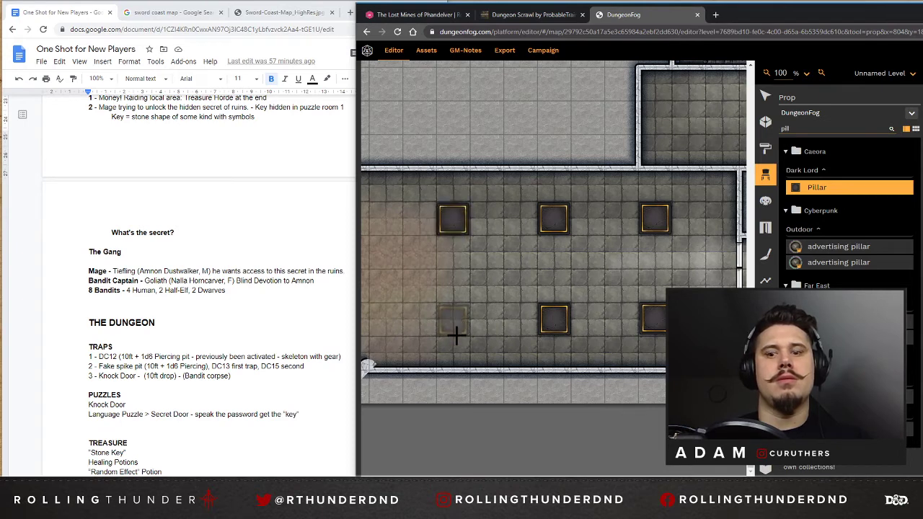
click(455, 331)
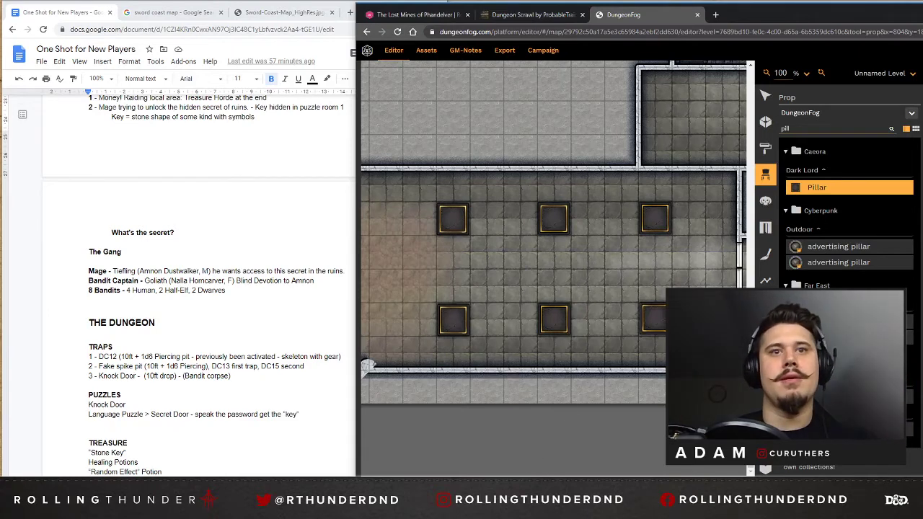
Draw a rectangular stone-tiled shape four squares wide across the hall's full height, around the two westernmost pillars.
drag(591, 475, 474, 476)
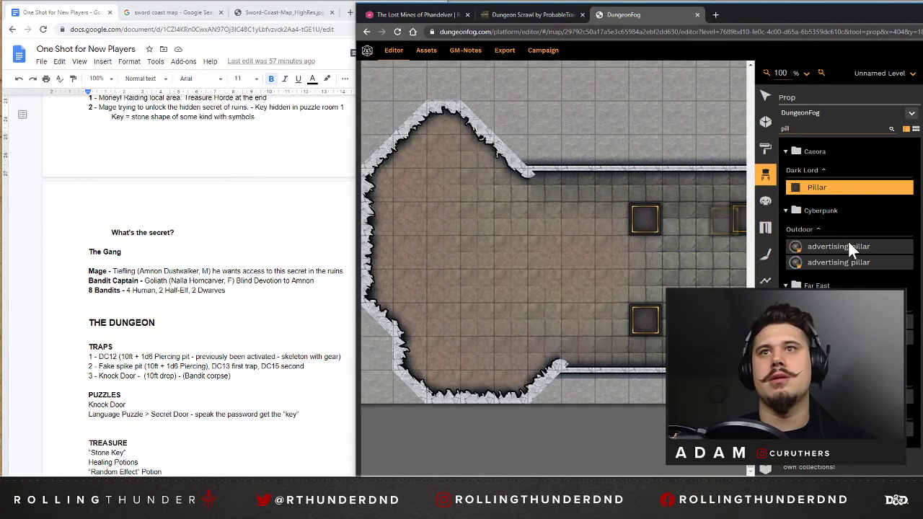
click(767, 99)
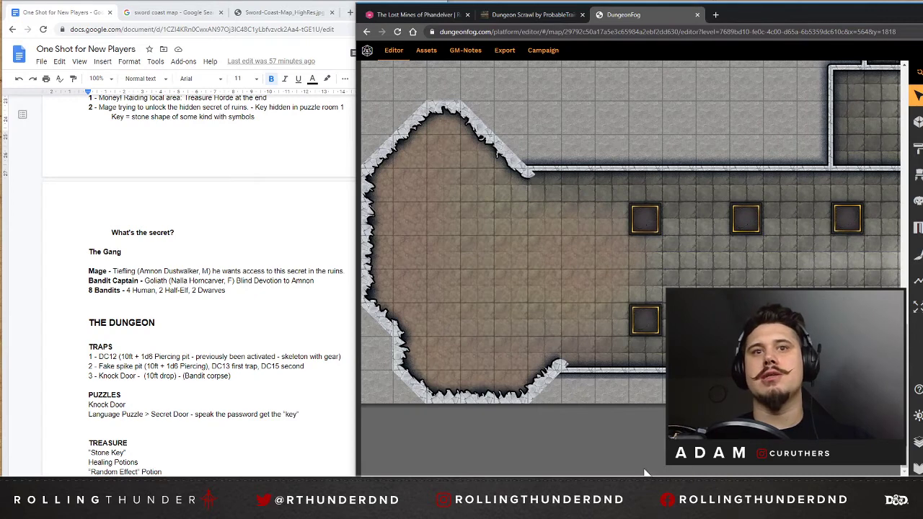
drag(645, 476, 678, 476)
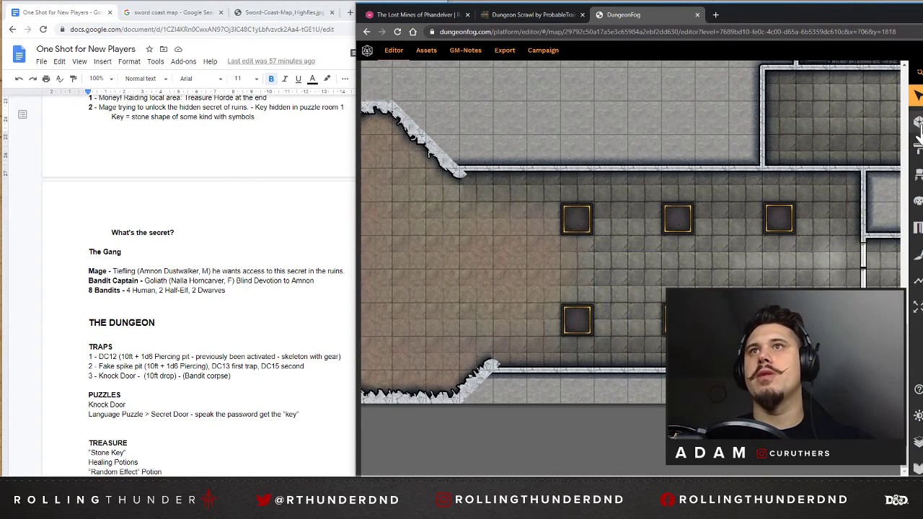
click(917, 281)
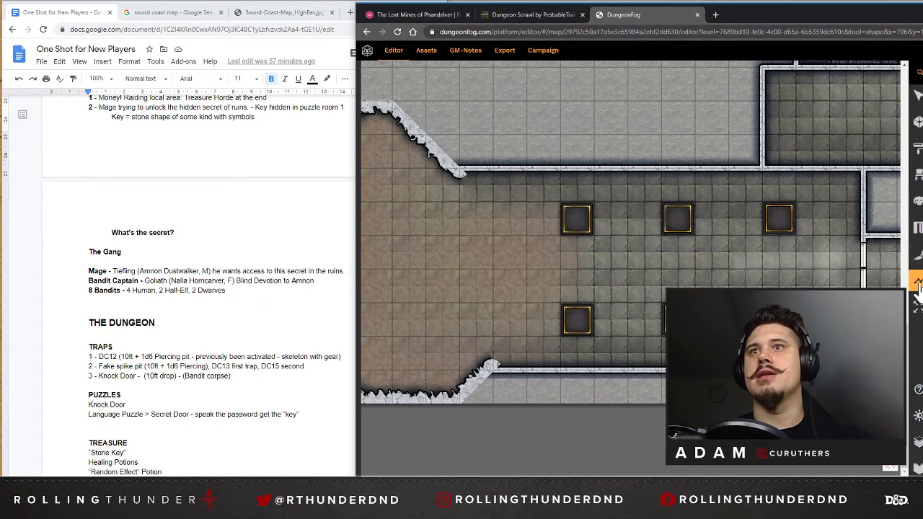
click(628, 168)
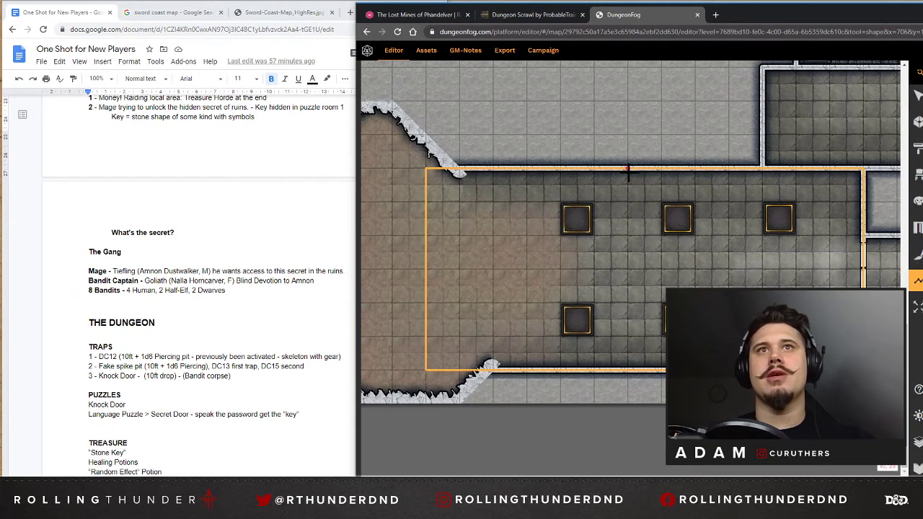
click(627, 369)
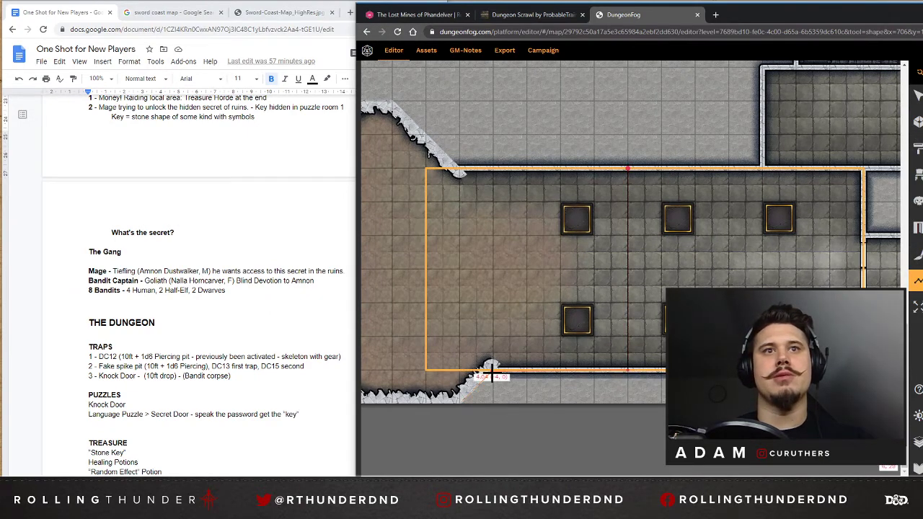
click(492, 370)
click(493, 169)
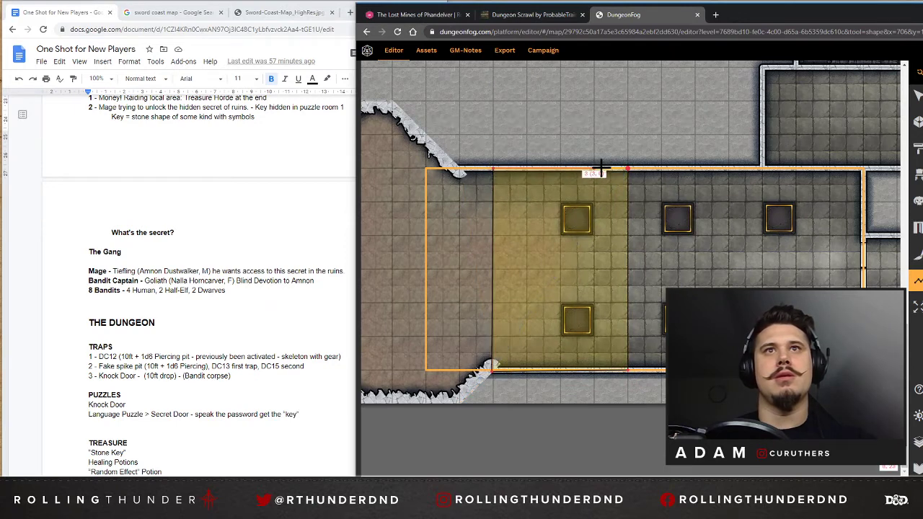
click(626, 169)
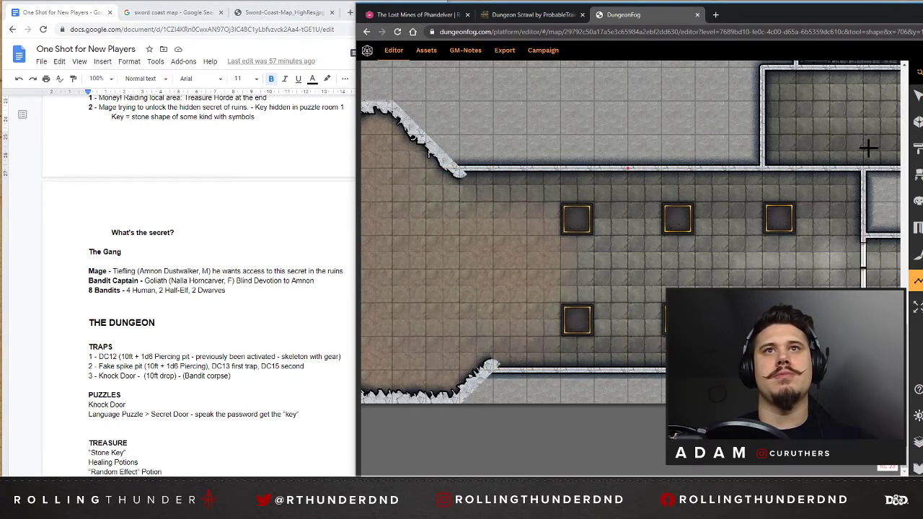
Reorder the layers so the new stone tiling shape lies beneath the two westernmost pillars.
click(917, 98)
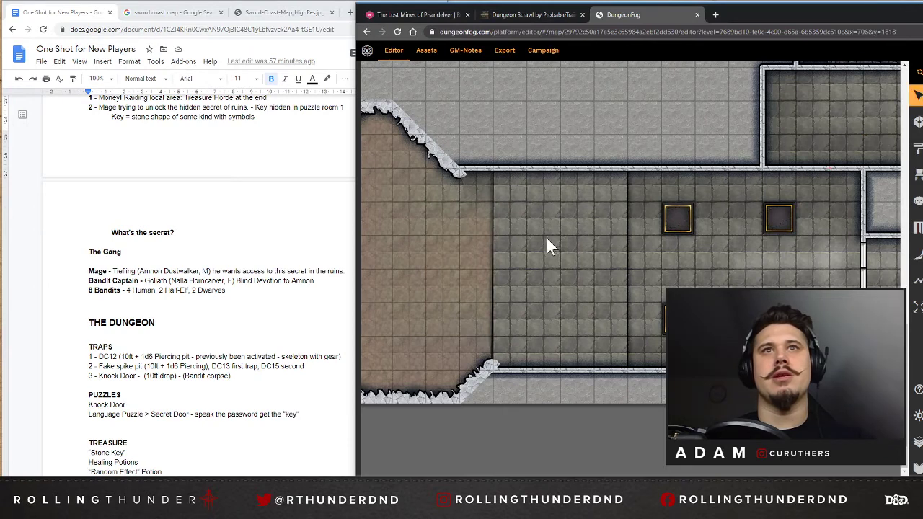
click(573, 224)
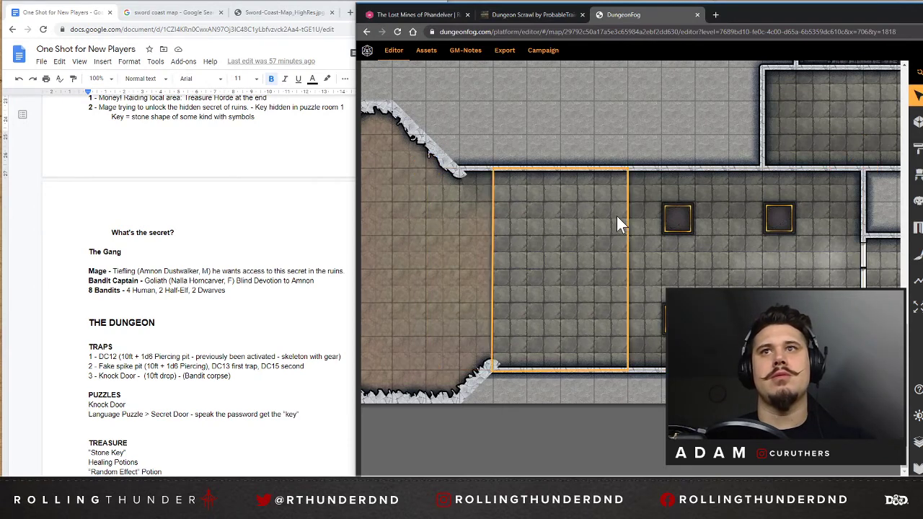
click(917, 441)
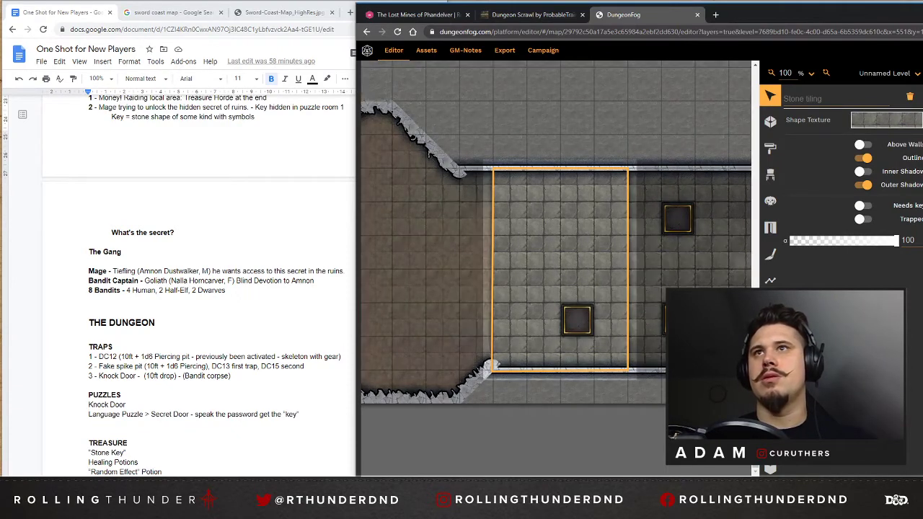
click(679, 117)
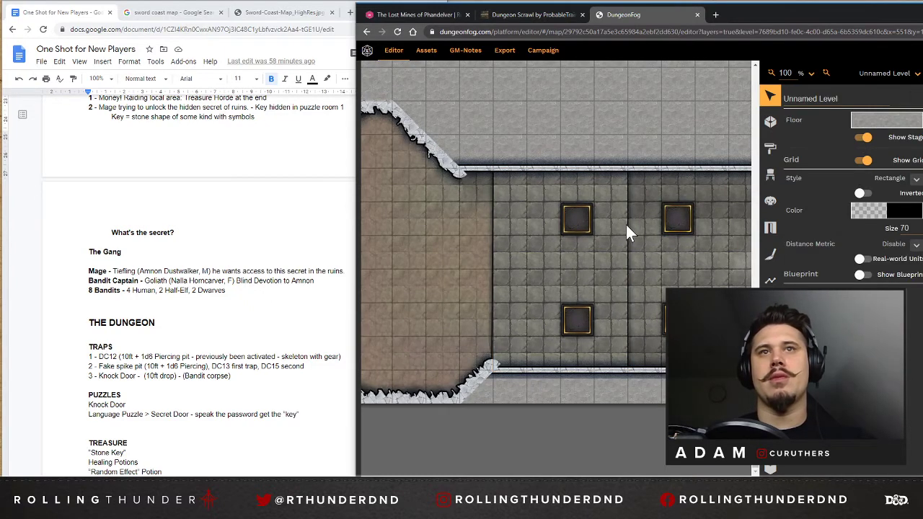
Try turning off the outline of the stone tiling shape in the hall.
click(622, 237)
click(624, 243)
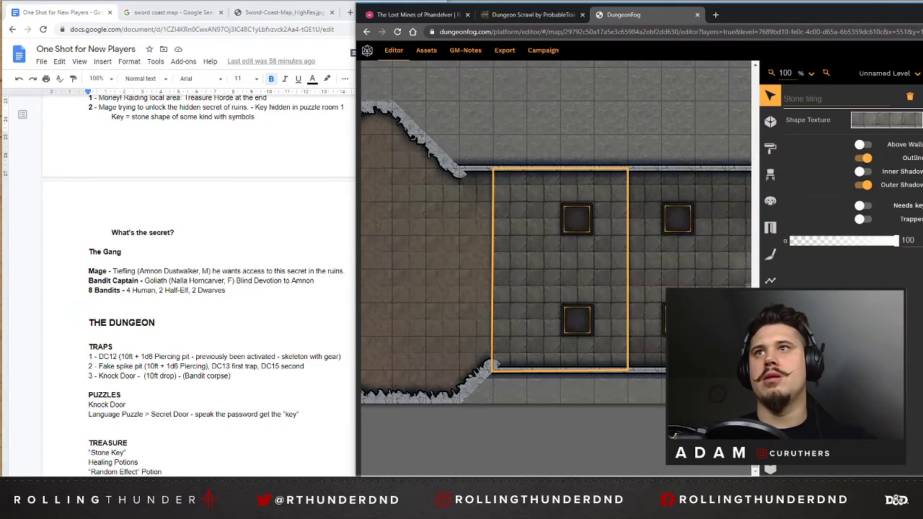
click(870, 156)
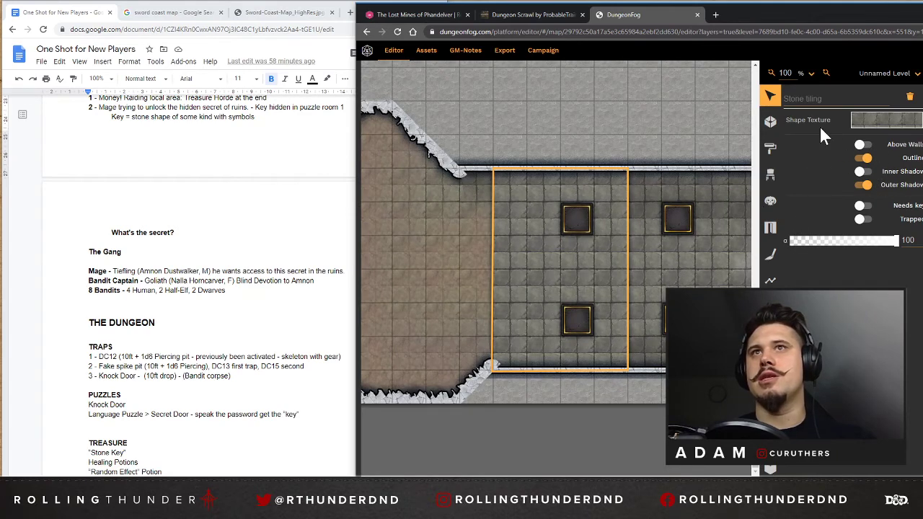
click(623, 122)
Search the prop library for "stairs" and choose Stairs up from the Fantasy set.
click(770, 122)
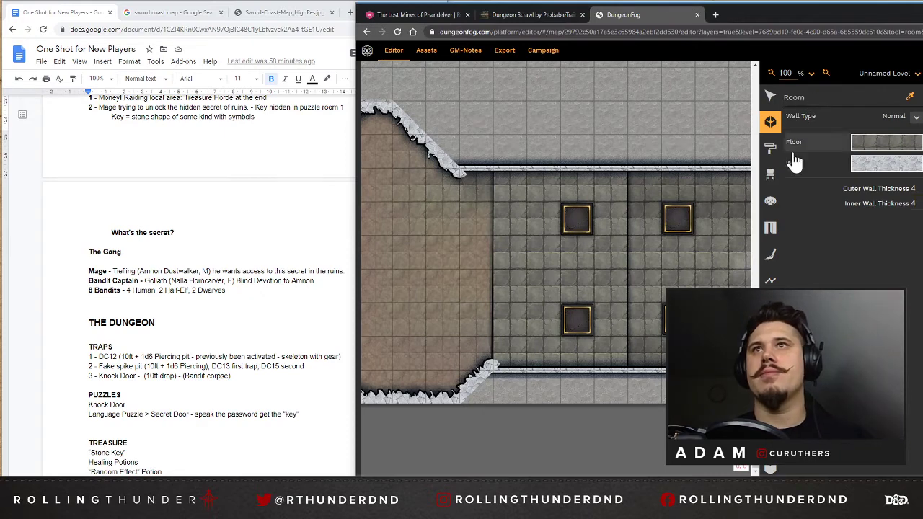
click(770, 175)
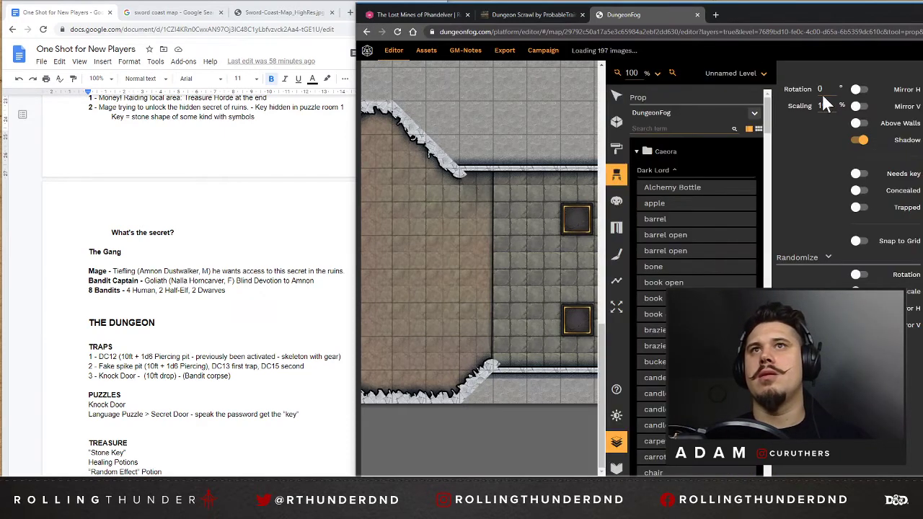
click(680, 128)
text(stairs)
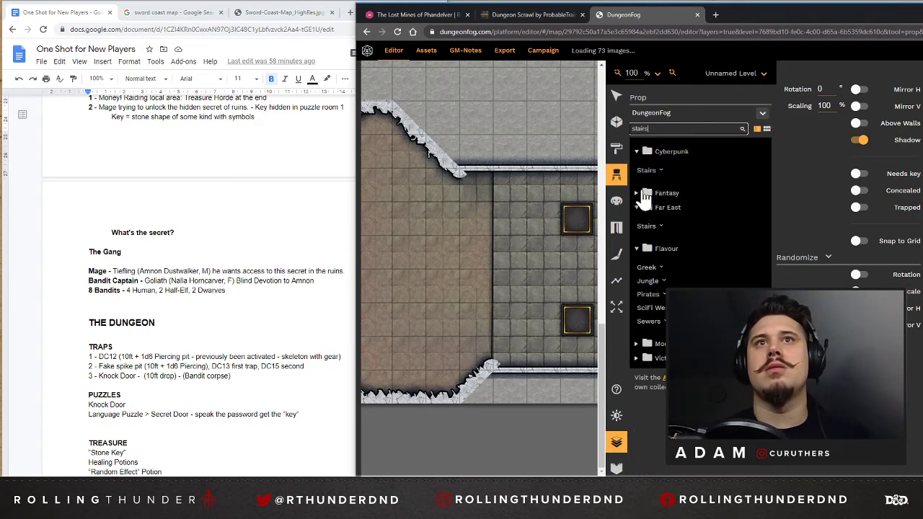
click(637, 193)
click(646, 212)
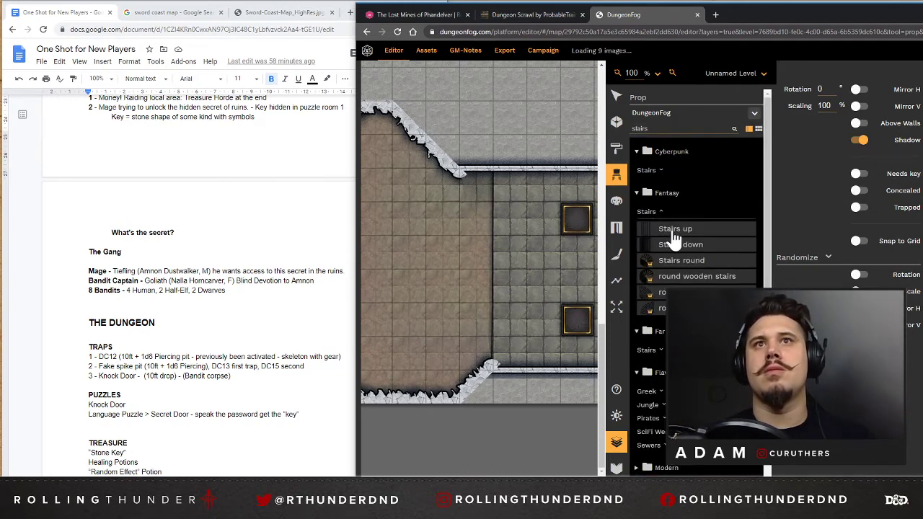
click(669, 229)
Place two Stairs up props rotated 180°, stacked end to end along the east edge of the hall's stone tiling shape.
click(614, 441)
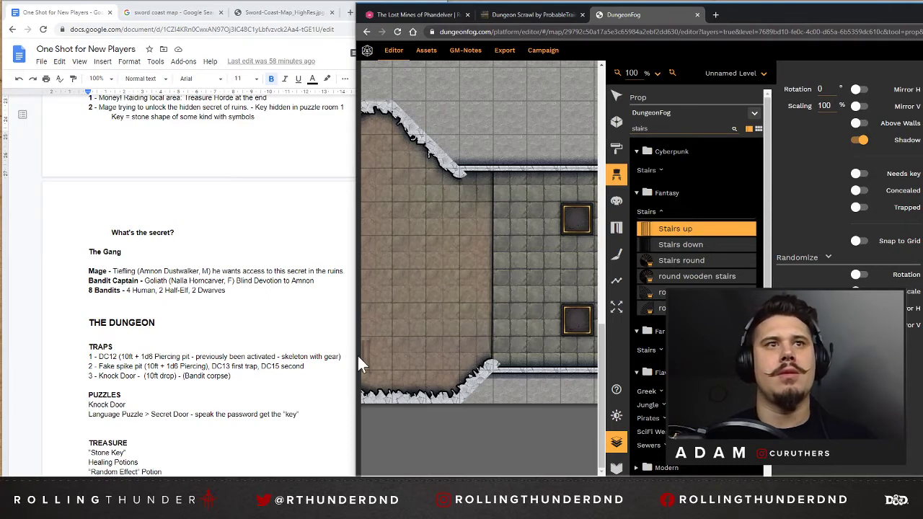
drag(354, 355, 128, 355)
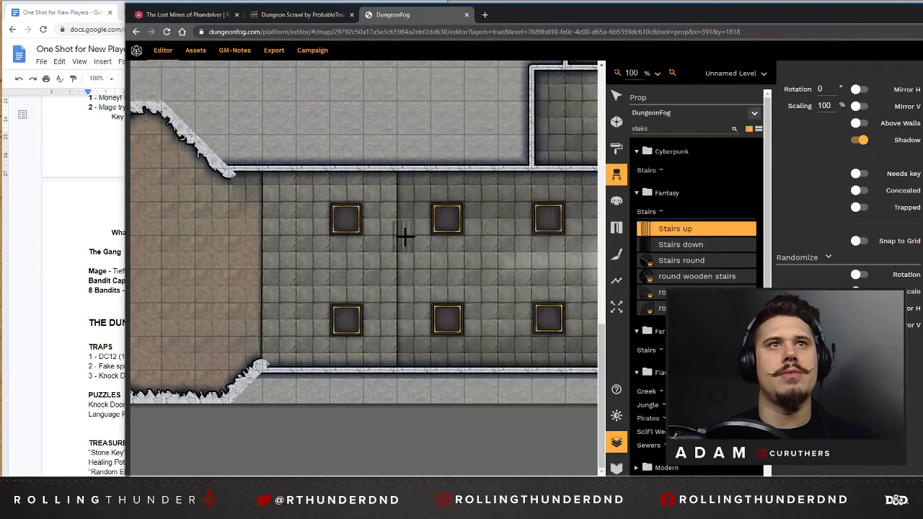
scroll(411, 251, down, 20)
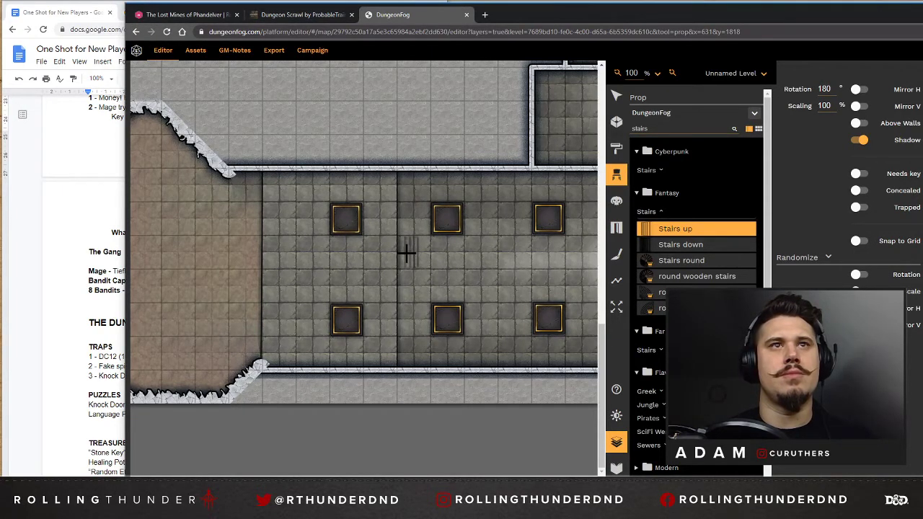
click(406, 287)
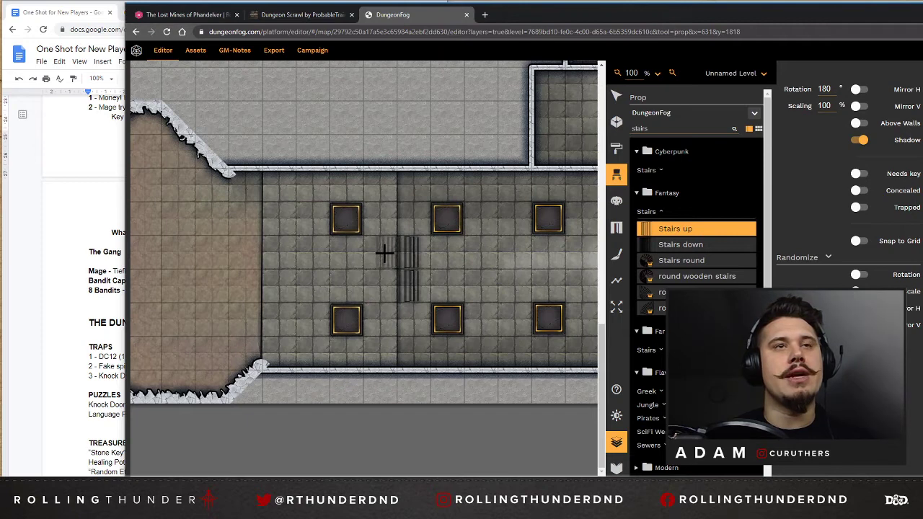
click(616, 96)
click(375, 239)
click(377, 256)
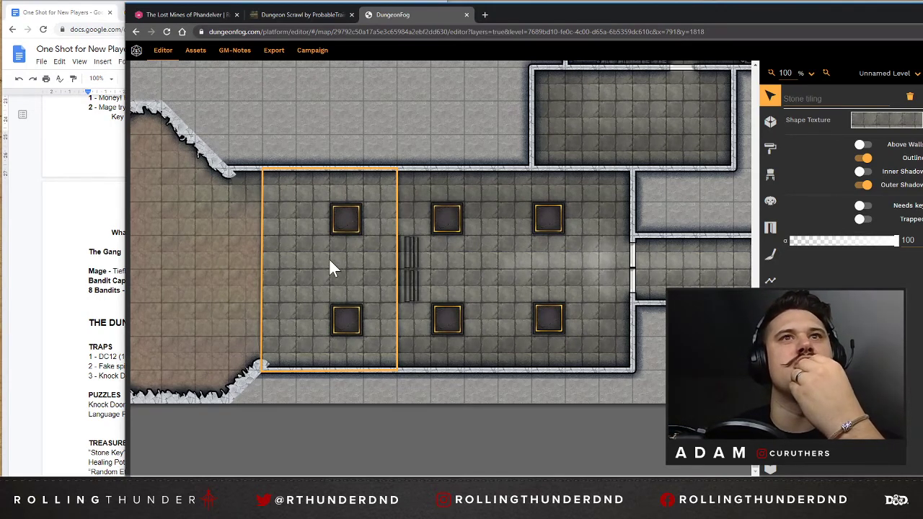
click(413, 253)
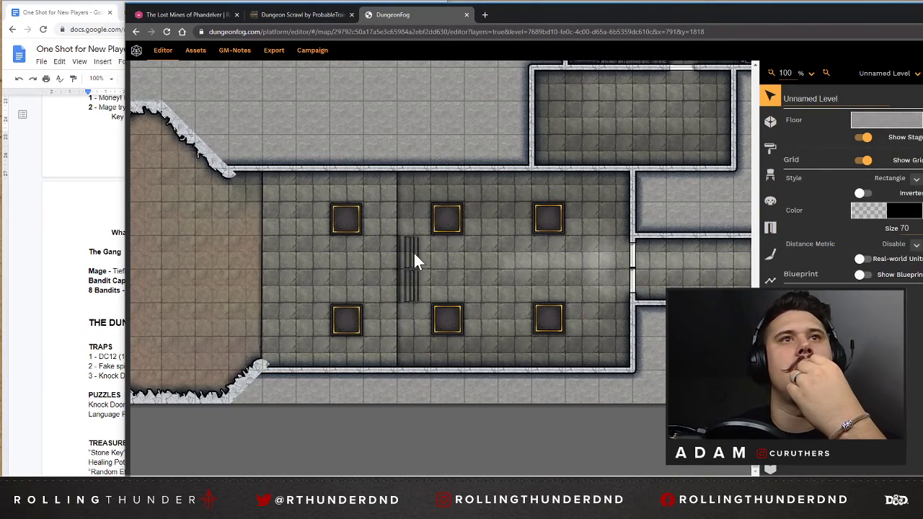
click(406, 252)
click(405, 252)
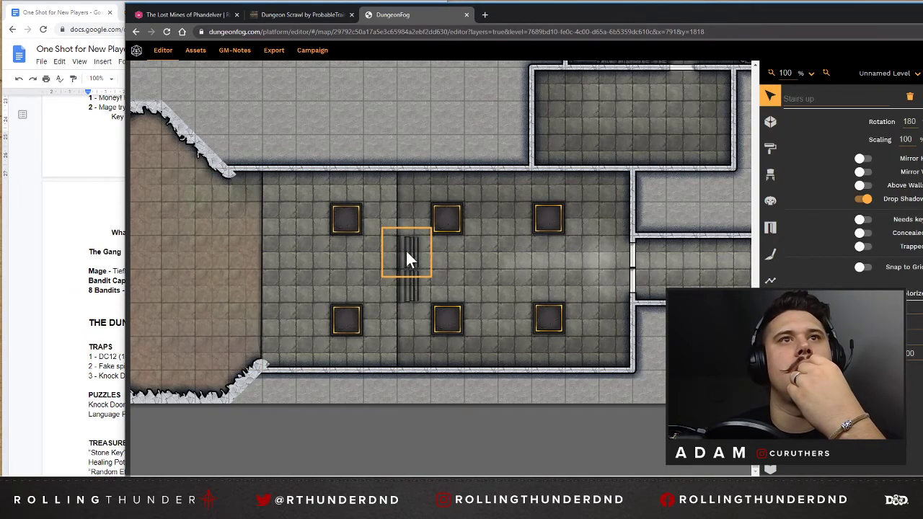
Search the prop library for "stairs" and place two more Stairs up props rotated 180° directly east of the first pair.
click(771, 175)
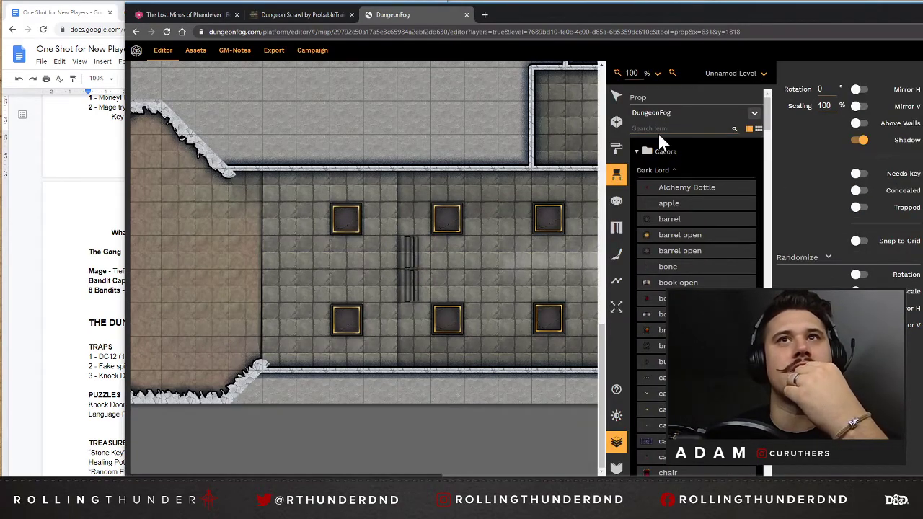
click(657, 130)
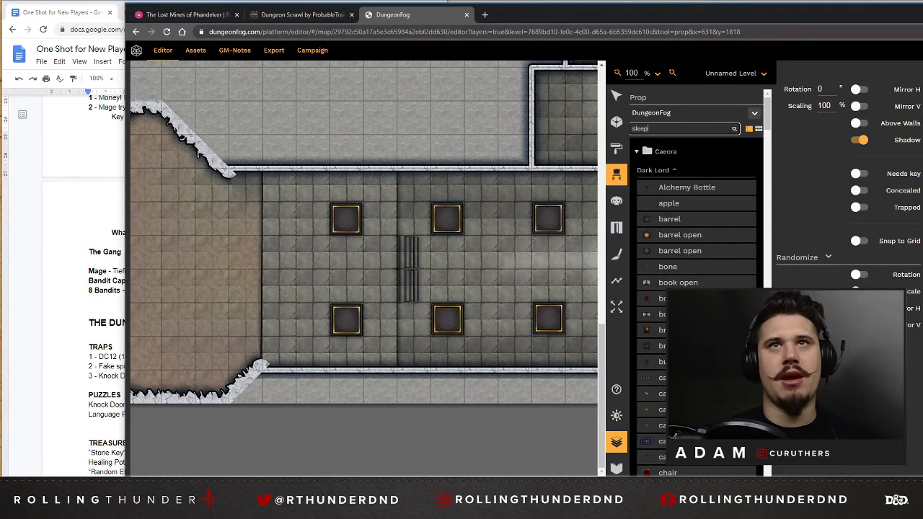
click(638, 153)
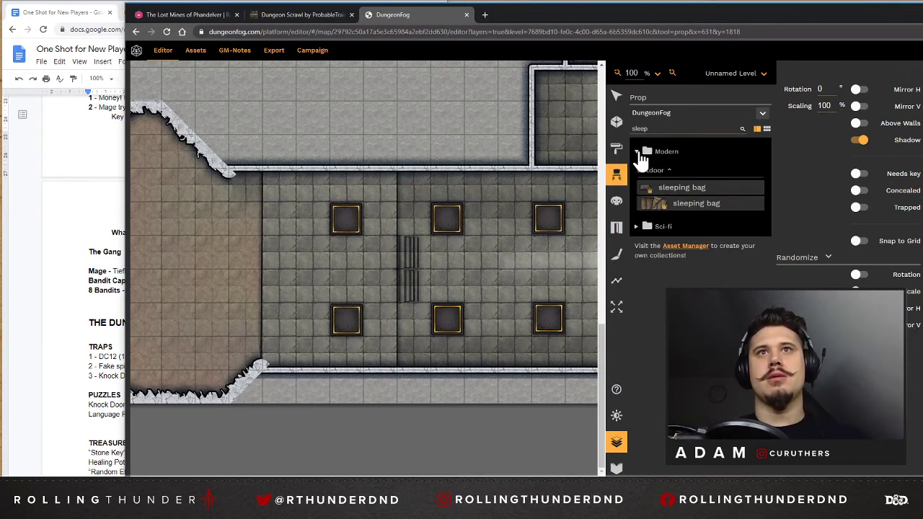
double_click(640, 128)
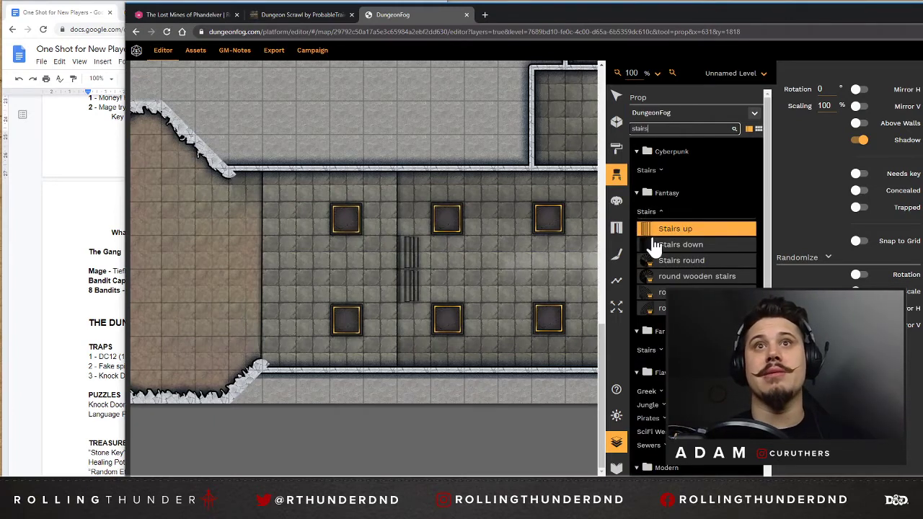
click(654, 228)
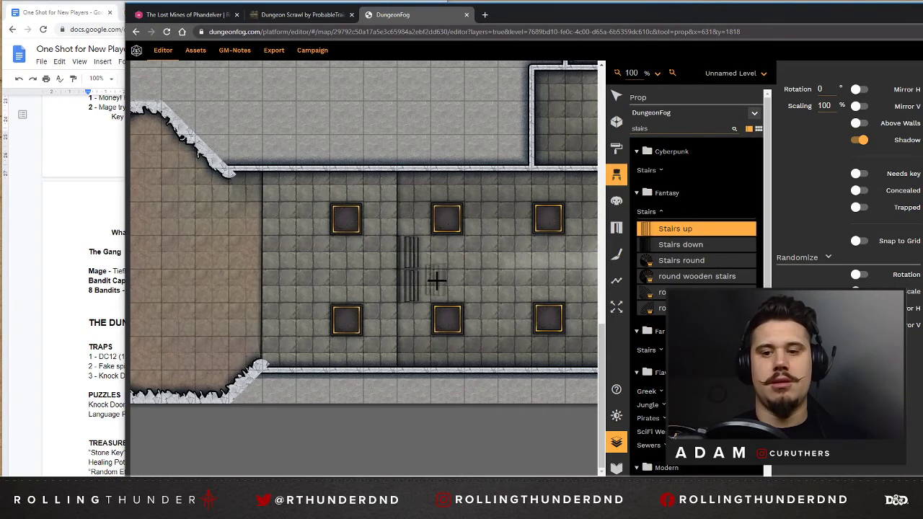
scroll(436, 280, down, 15)
scroll(436, 281, down, 20)
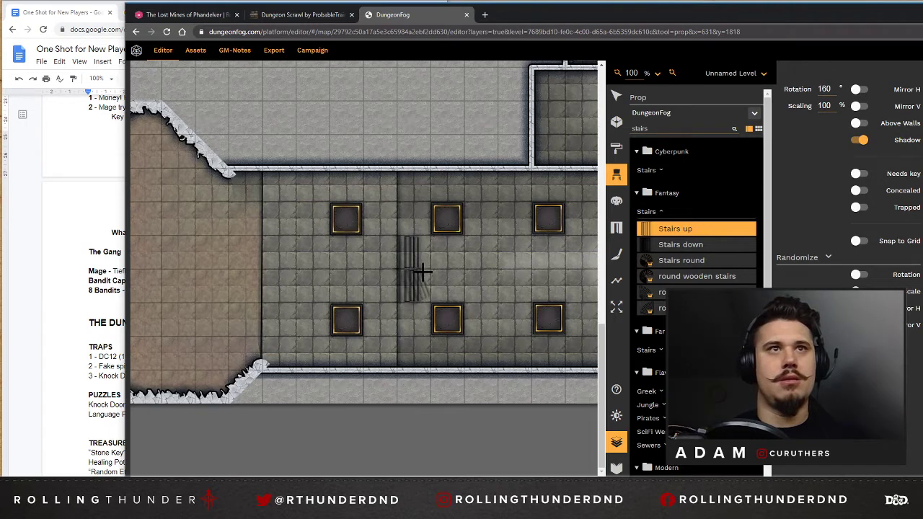
scroll(428, 259, up, 2)
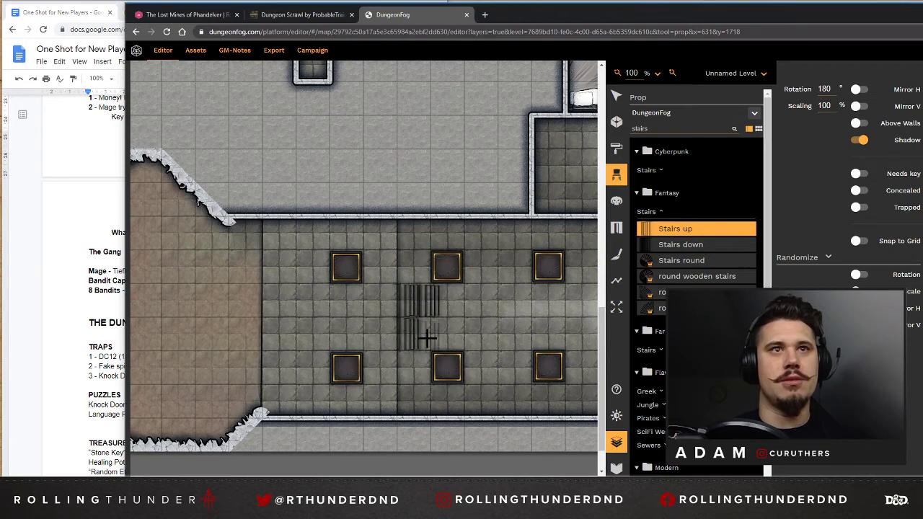
click(427, 335)
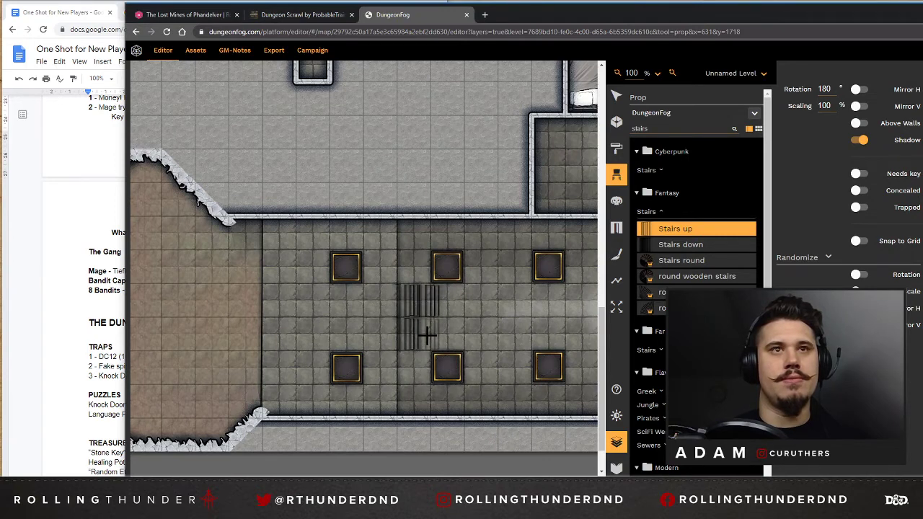
Adjust the position of the northern stairs prop in the second pair so it lines up with its neighbours.
click(613, 99)
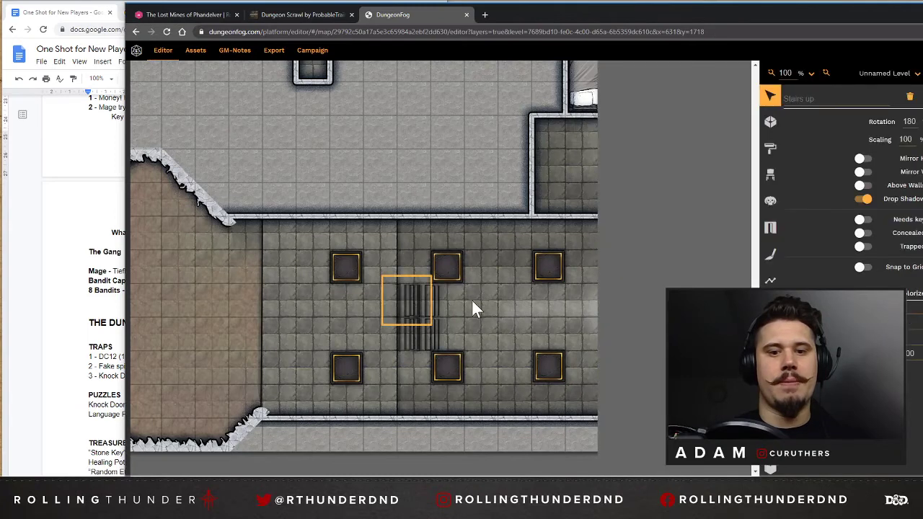
click(435, 302)
key(Left)
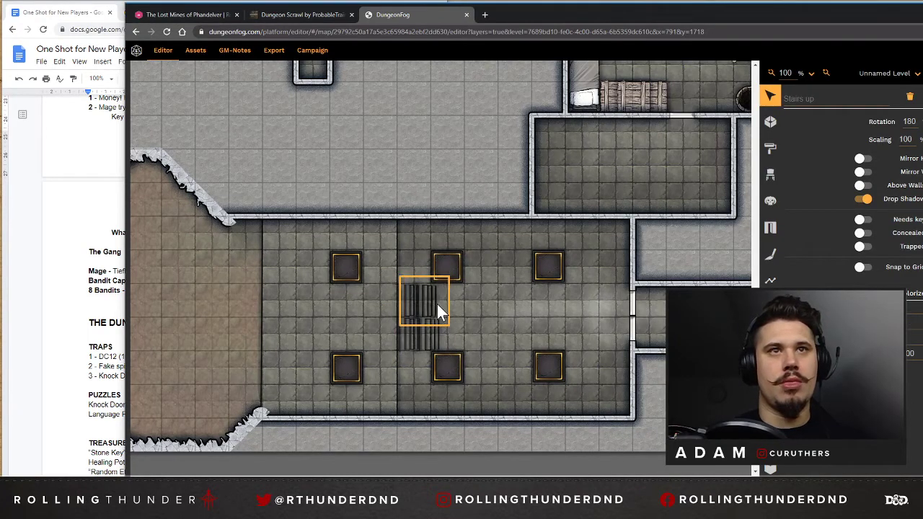
key(Left)
mouse_move(430, 299)
mouse_down()
mouse_move(435, 308)
mouse_move(431, 297)
mouse_up()
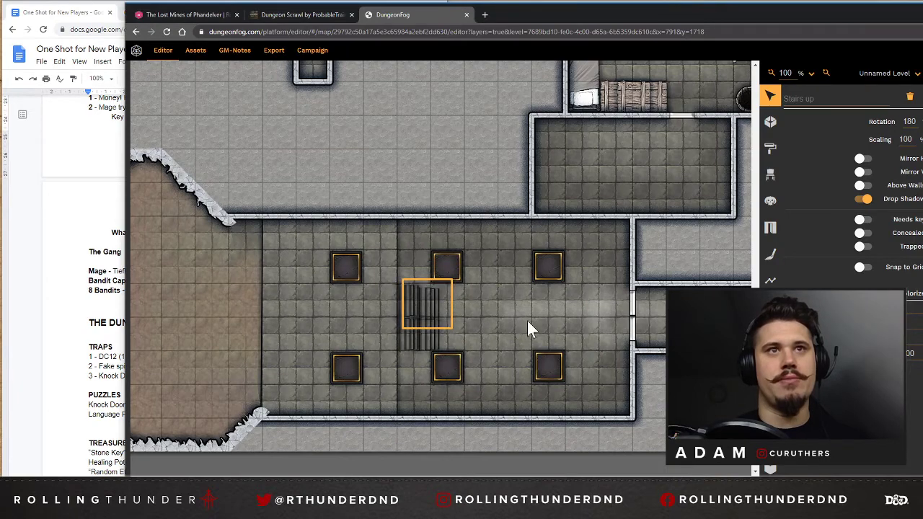
click(504, 322)
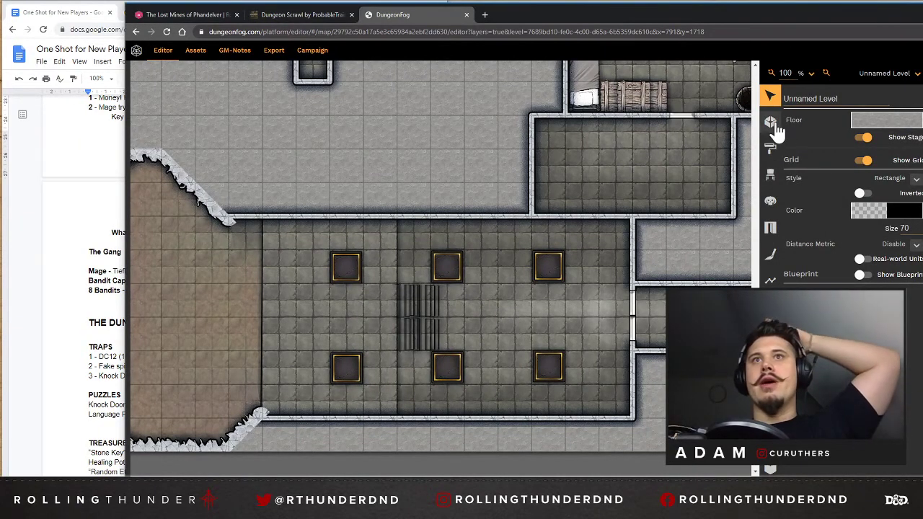
Browse the Dark Lord prop collection for furnishings that suit the pillared hall.
click(771, 174)
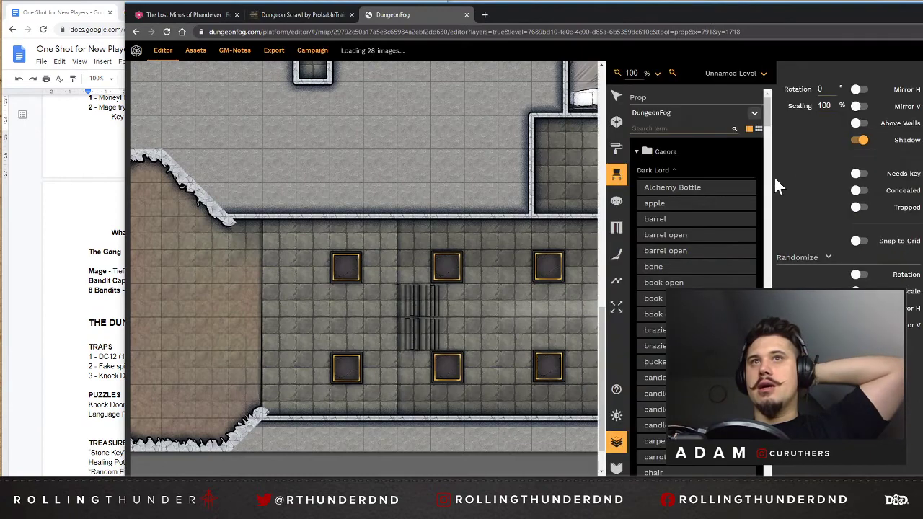
click(710, 127)
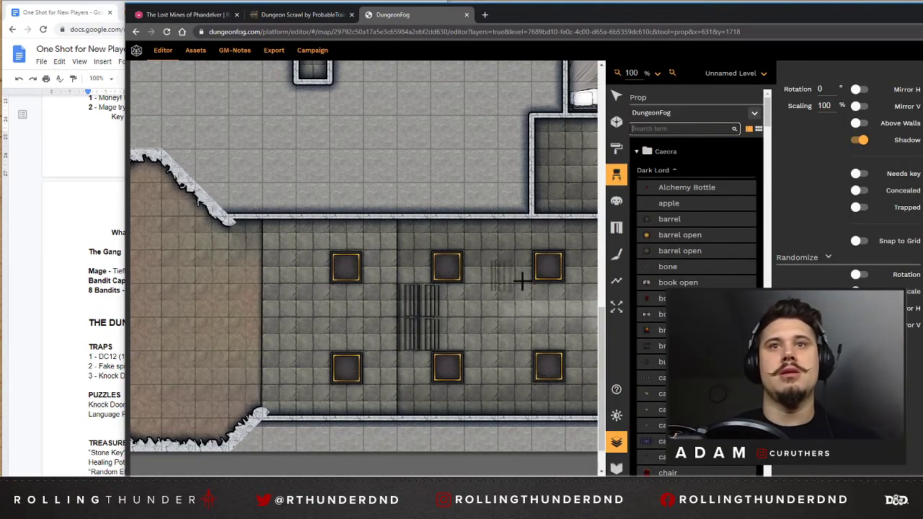
scroll(678, 238, down, 4)
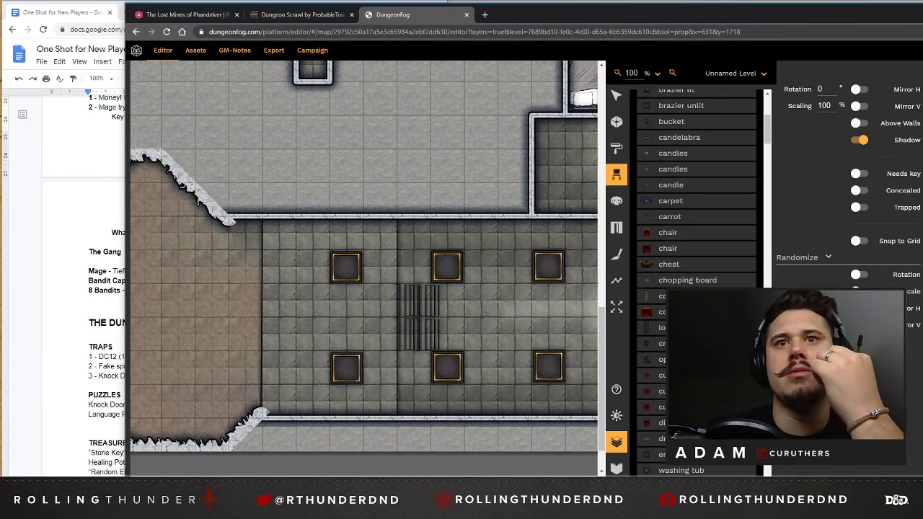
drag(359, 476, 330, 477)
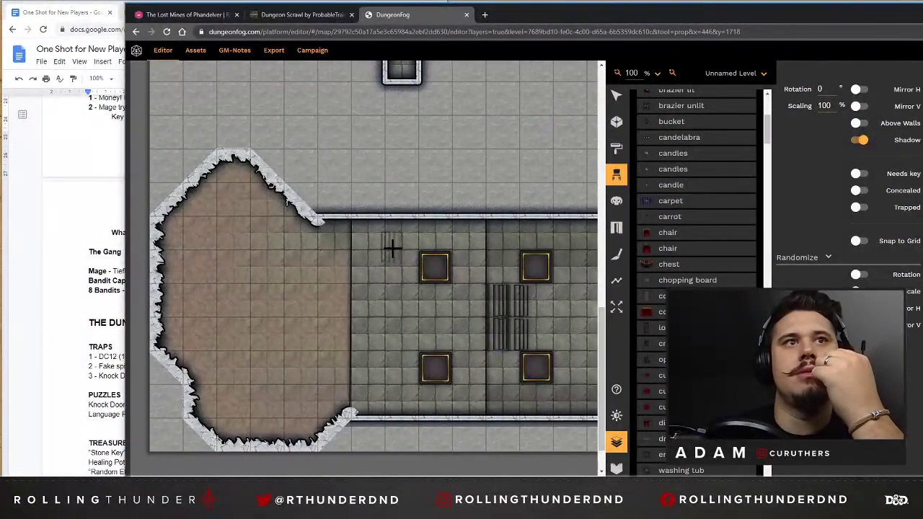
scroll(696, 216, down, 3)
scroll(696, 281, down, 5)
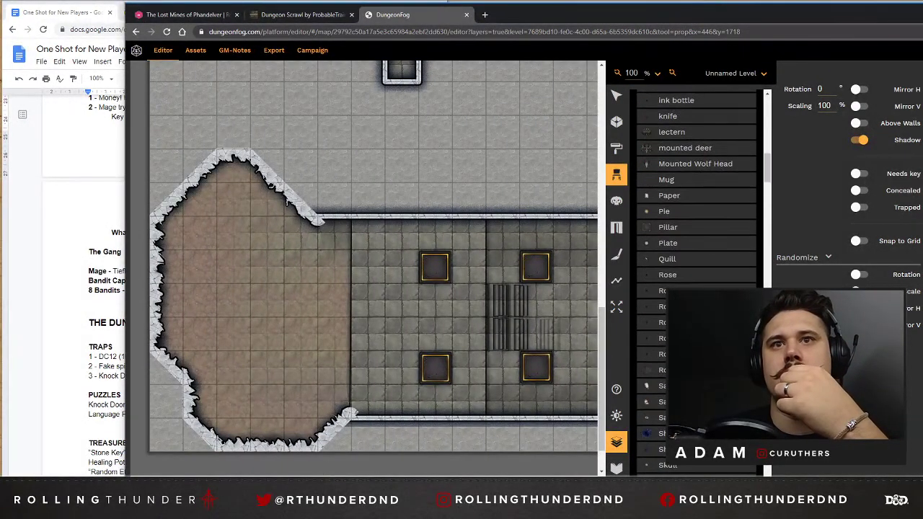
scroll(696, 281, up, 10)
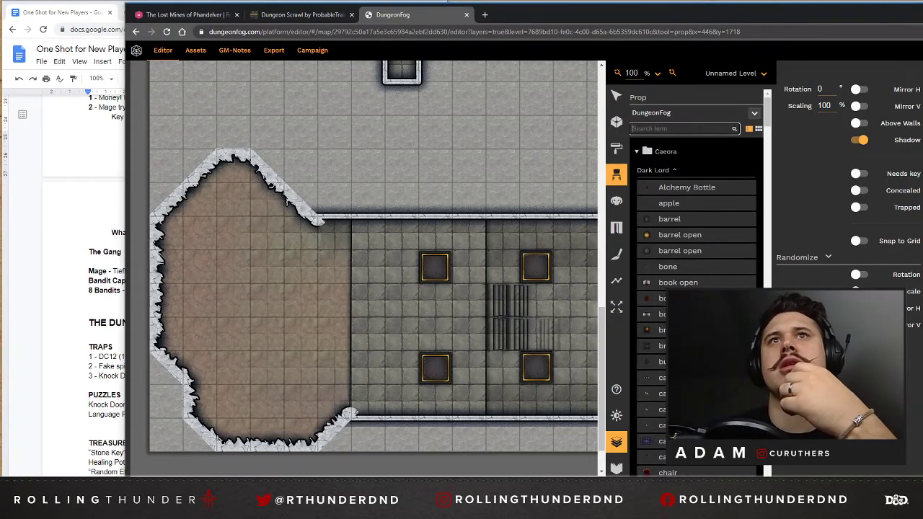
click(669, 173)
click(670, 173)
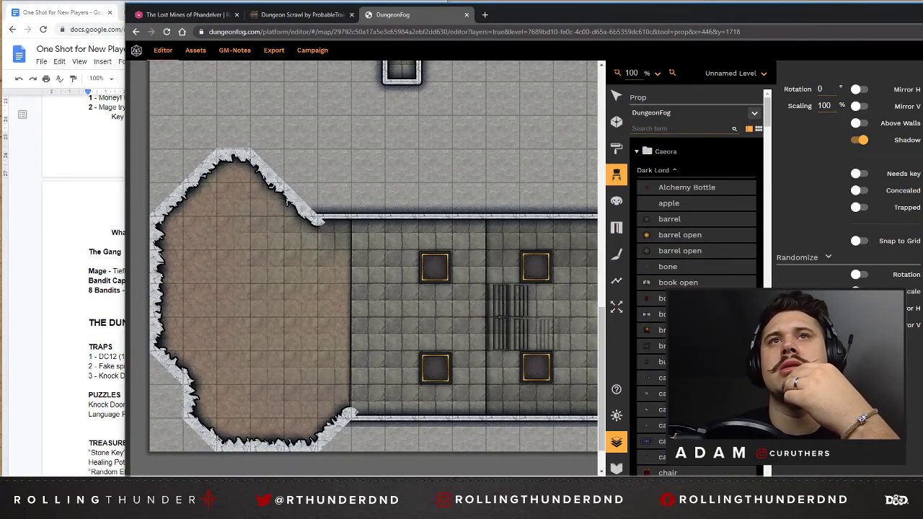
click(638, 152)
click(638, 152)
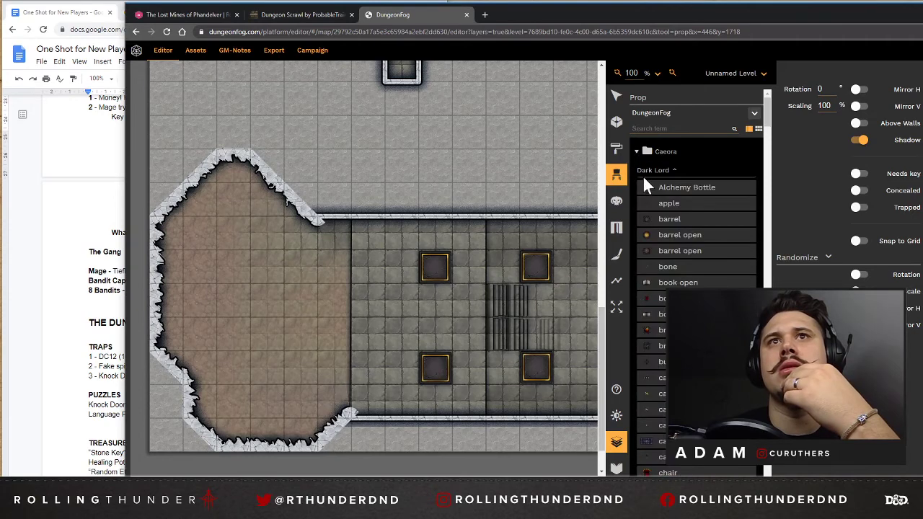
scroll(698, 268, down, 5)
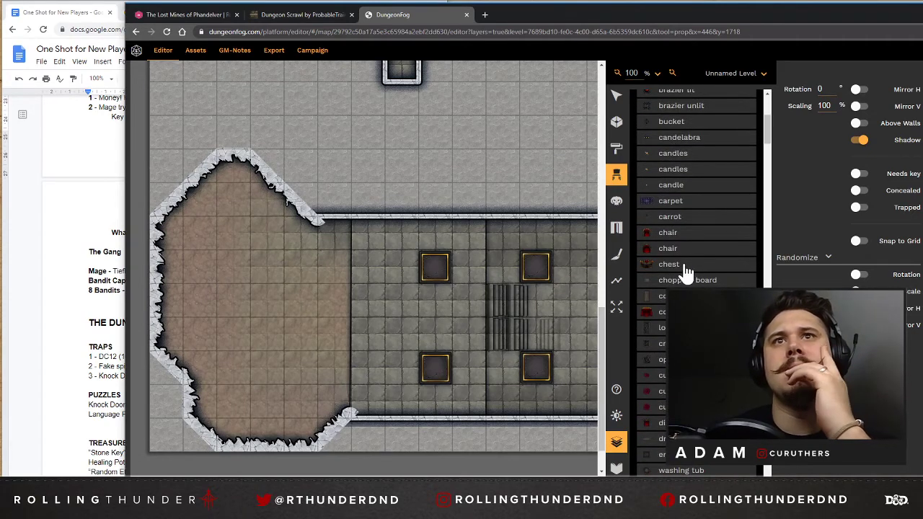
click(670, 249)
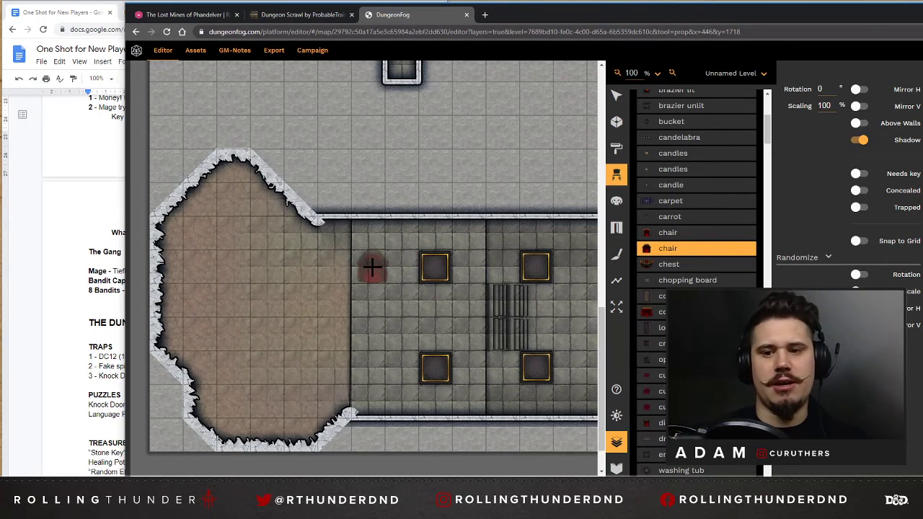
scroll(372, 269, up, 1)
scroll(371, 269, down, 2)
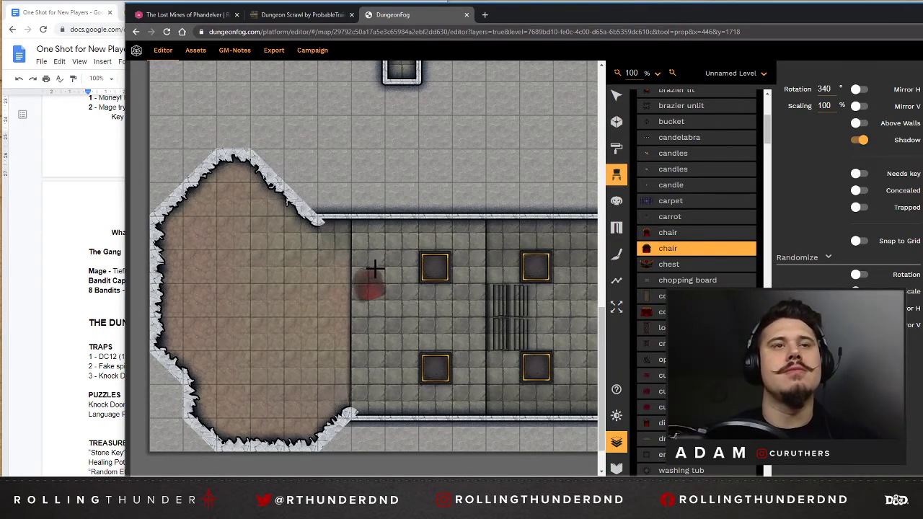
scroll(499, 235, down, 1)
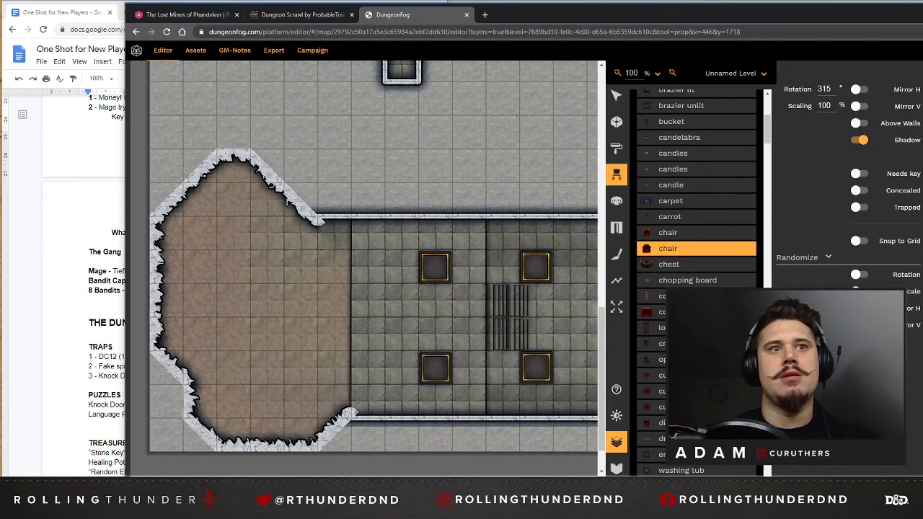
Draw a 3 x 3 square room against the pillared hall's north wall, one square west of the existing rectangular room.
drag(336, 478, 366, 474)
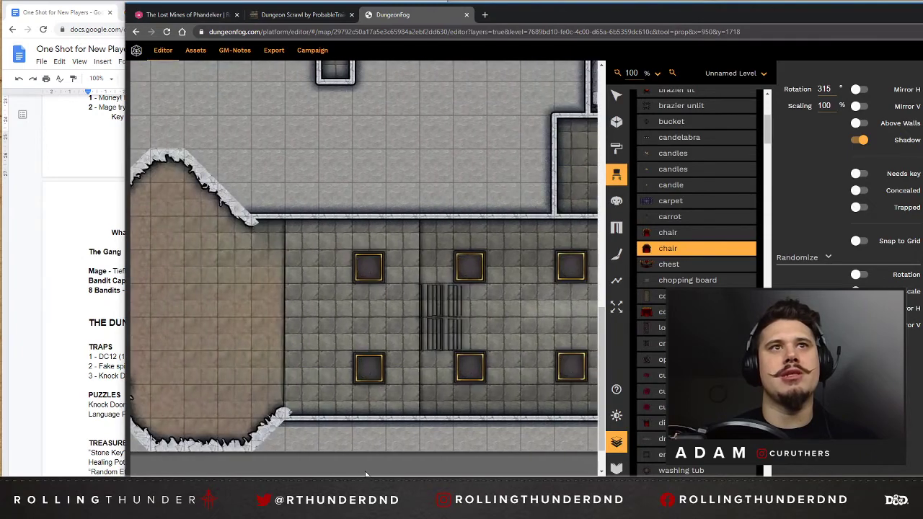
scroll(450, 182, up, 3)
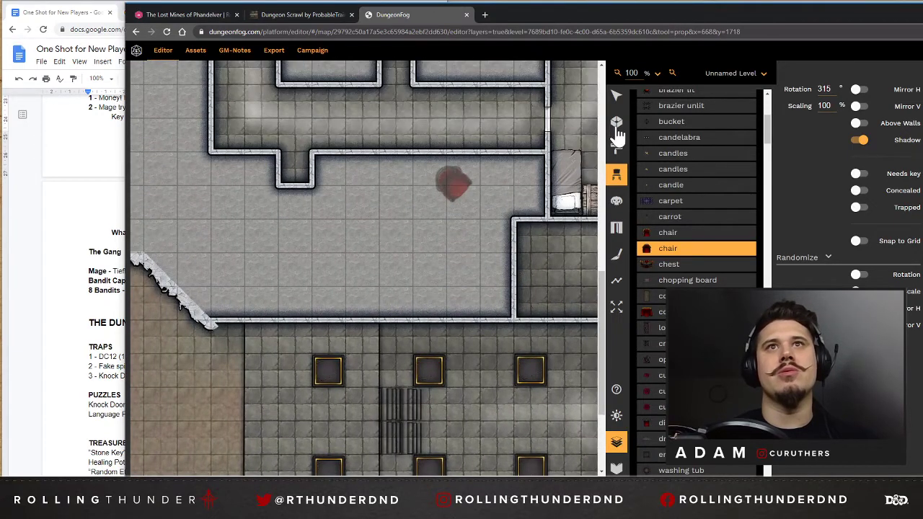
scroll(315, 323, up, 1)
scroll(415, 360, up, 2)
key(r)
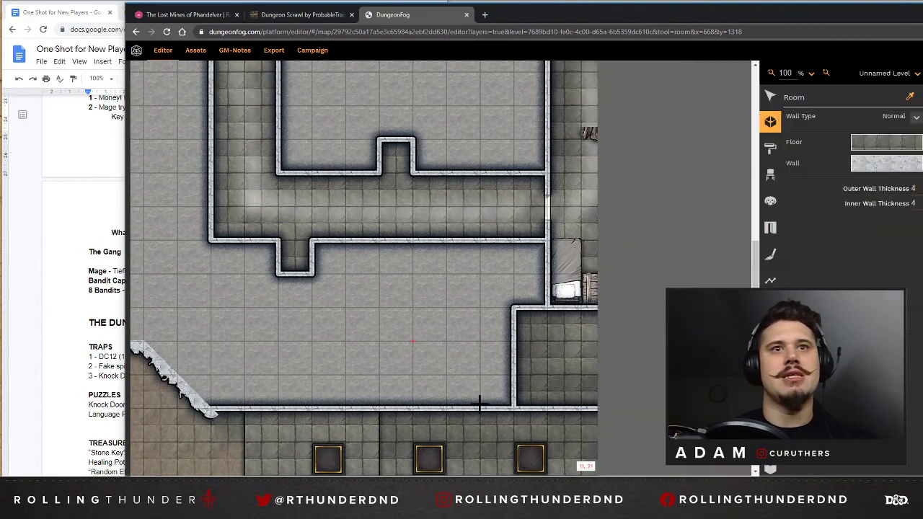
drag(482, 408, 375, 311)
click(379, 310)
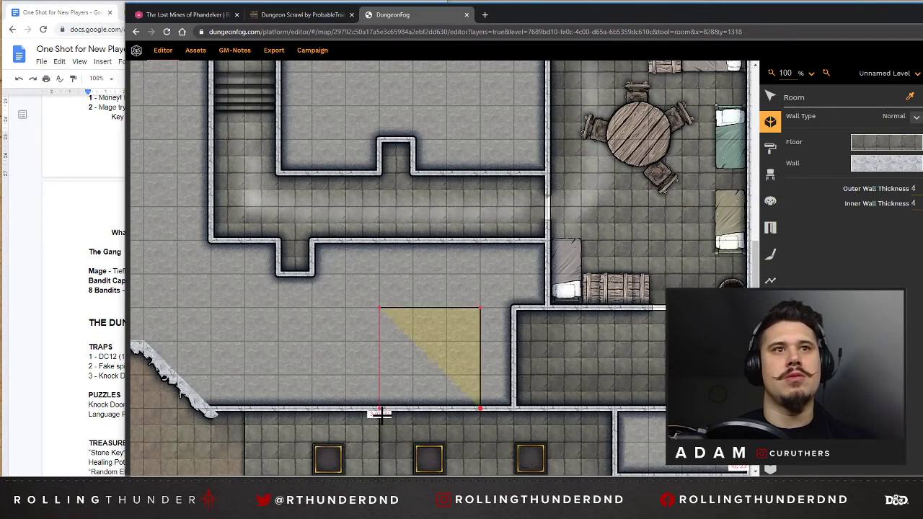
click(380, 408)
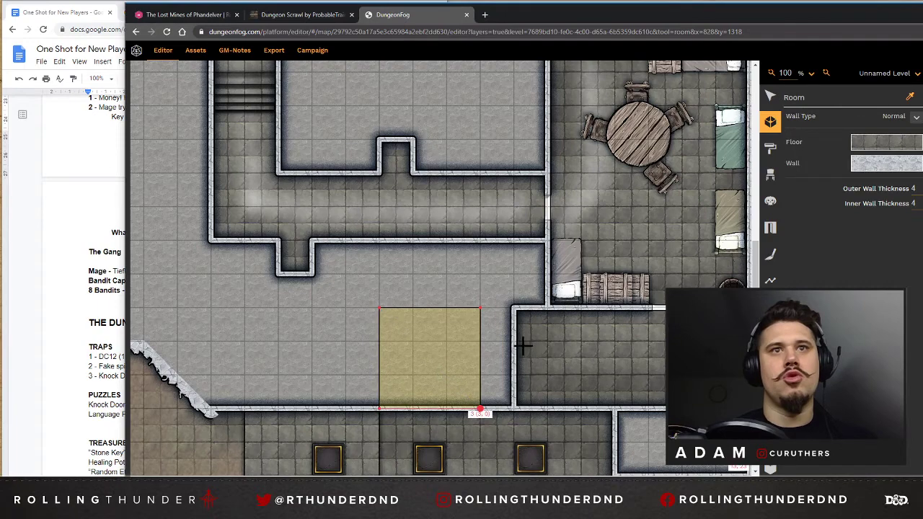
click(480, 409)
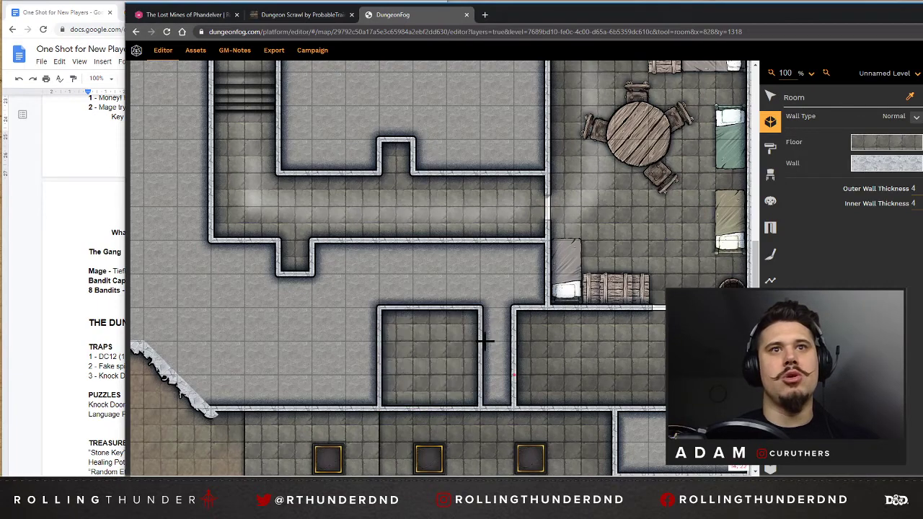
Draw a 1 x 1 square connecting room between the new room's east wall and the neighbouring rectangular room.
scroll(480, 339, down, 1)
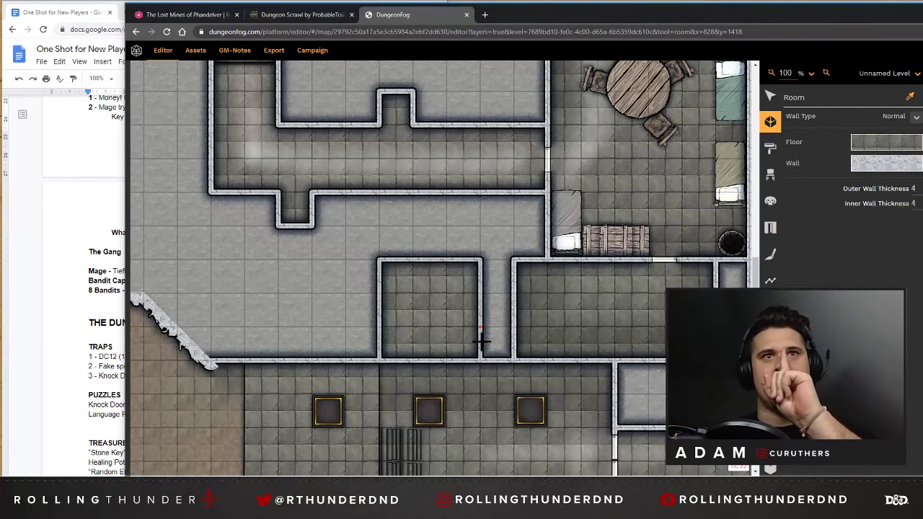
click(480, 294)
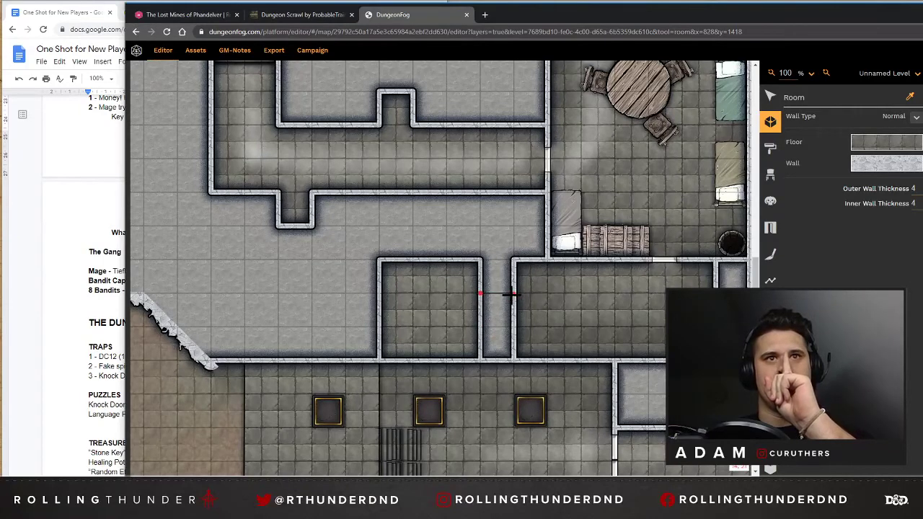
click(513, 293)
click(513, 326)
click(480, 326)
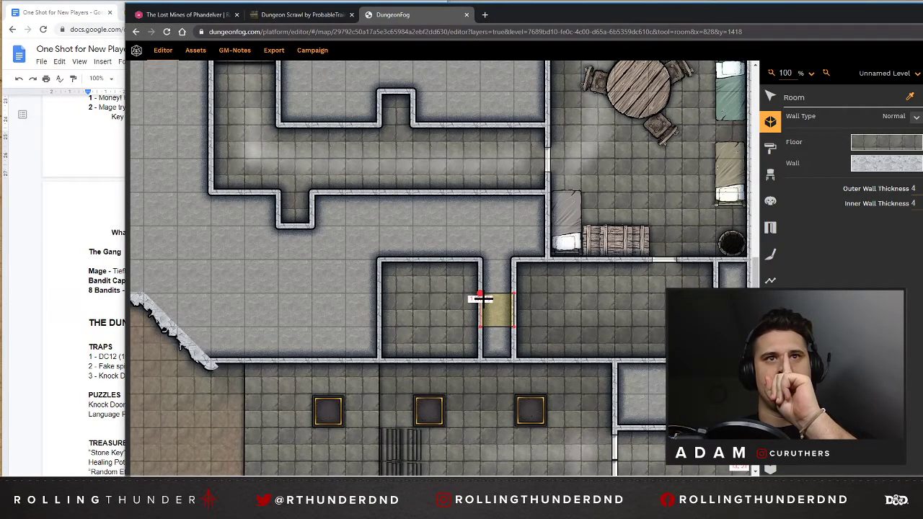
click(480, 308)
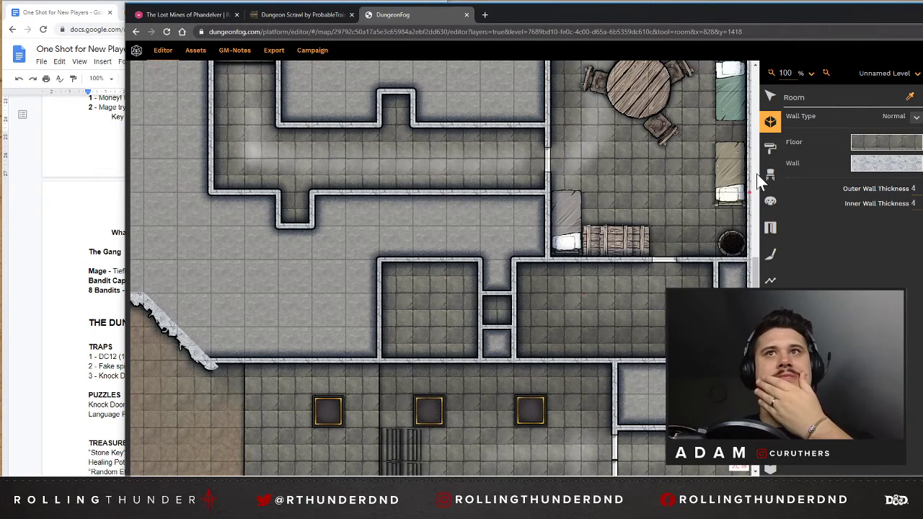
Extend the new room one square west by moving both its western corners, making it 4 x 3 squares.
click(770, 96)
click(391, 296)
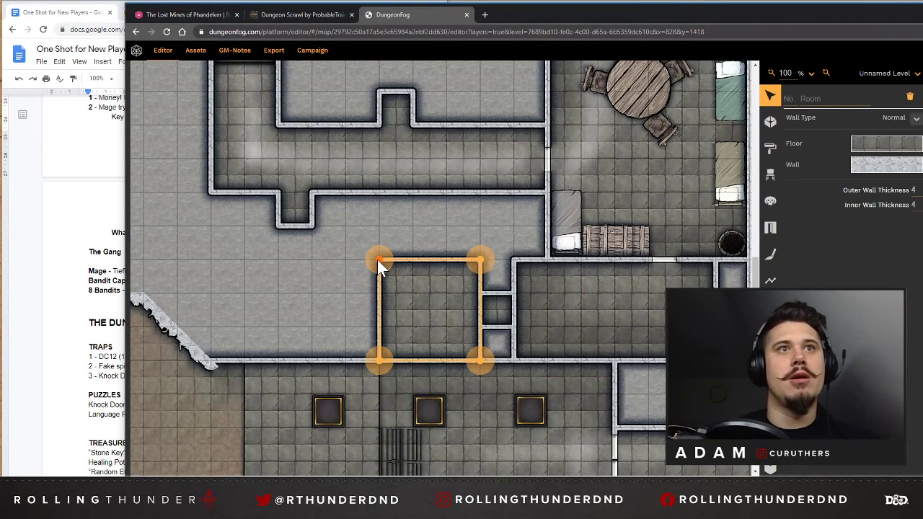
drag(378, 261, 347, 261)
click(380, 360)
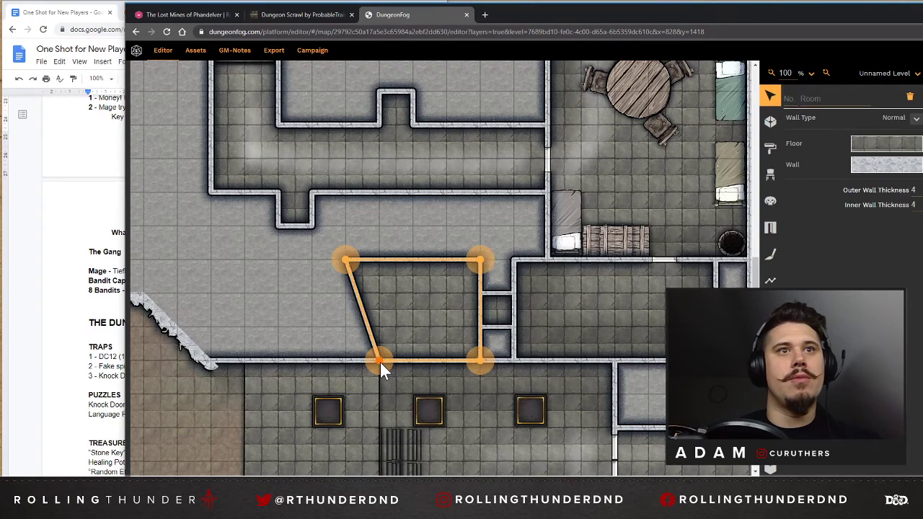
drag(345, 359, 340, 353)
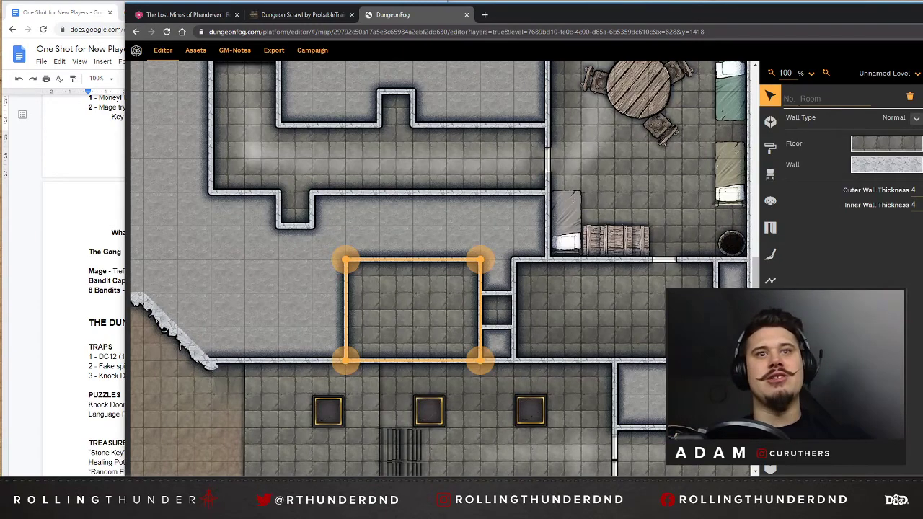
Look over the furnished rooms and corridors in the eastern part of the map, and deselect the new room.
drag(635, 479, 726, 474)
scroll(641, 328, up, 10)
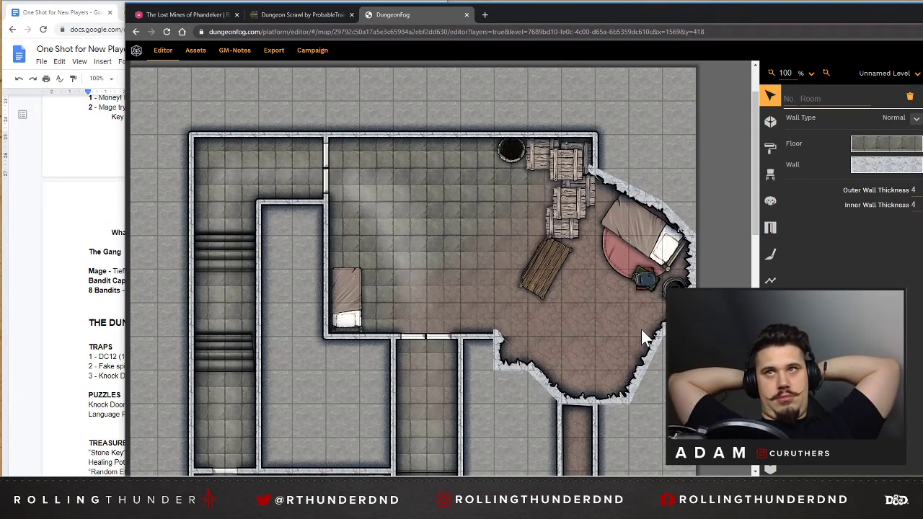
scroll(334, 235, down, 1)
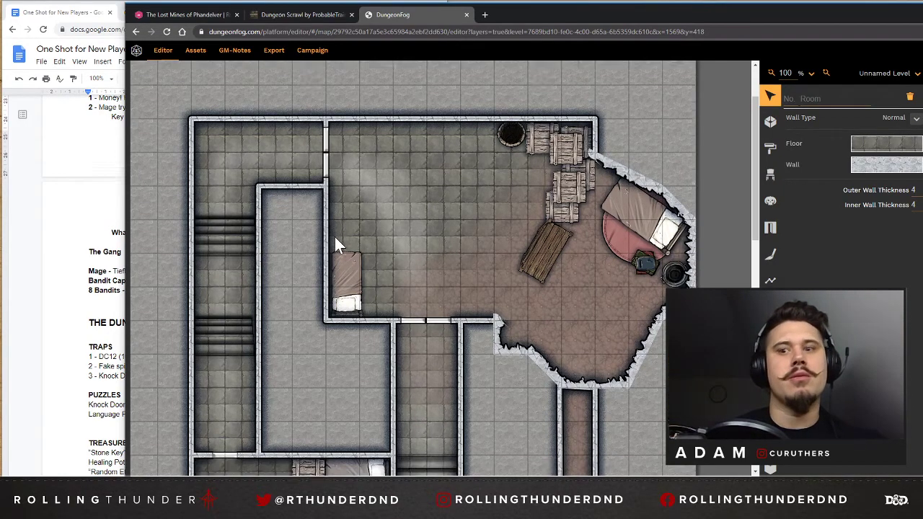
scroll(334, 234, down, 10)
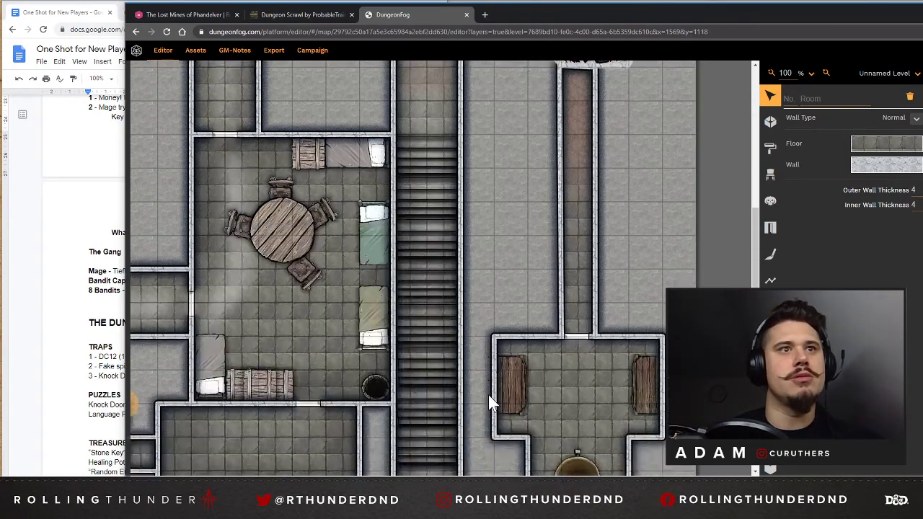
scroll(490, 398, down, 10)
scroll(305, 185, up, 20)
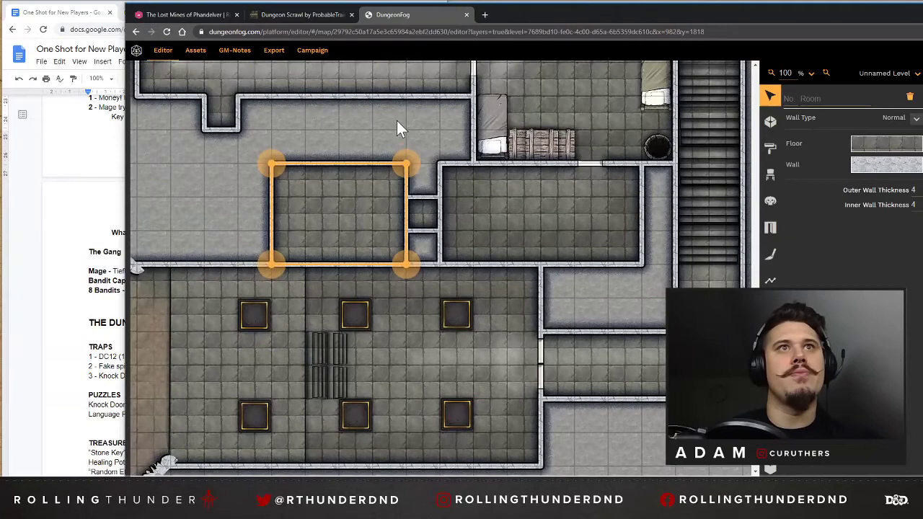
click(400, 128)
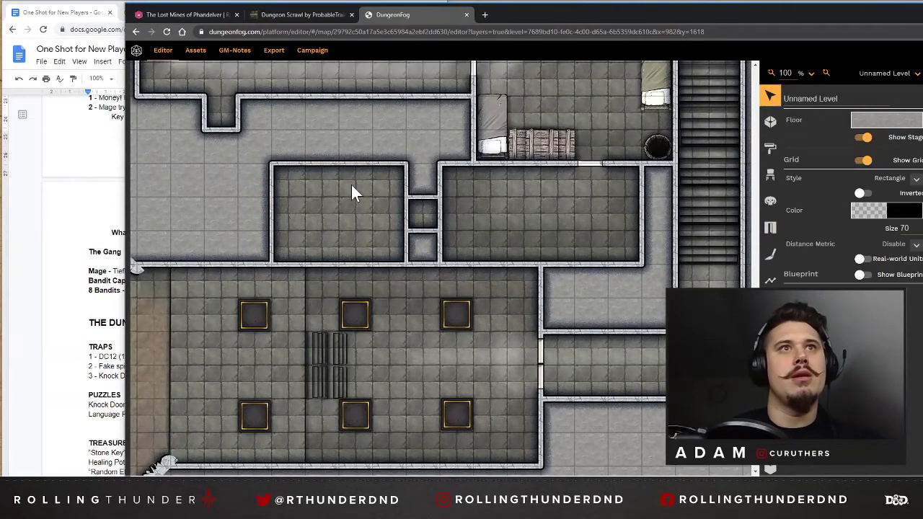
Browse the Dark Lord prop collection for bedroom furnishings that suit the new 4 x 3 room.
click(351, 186)
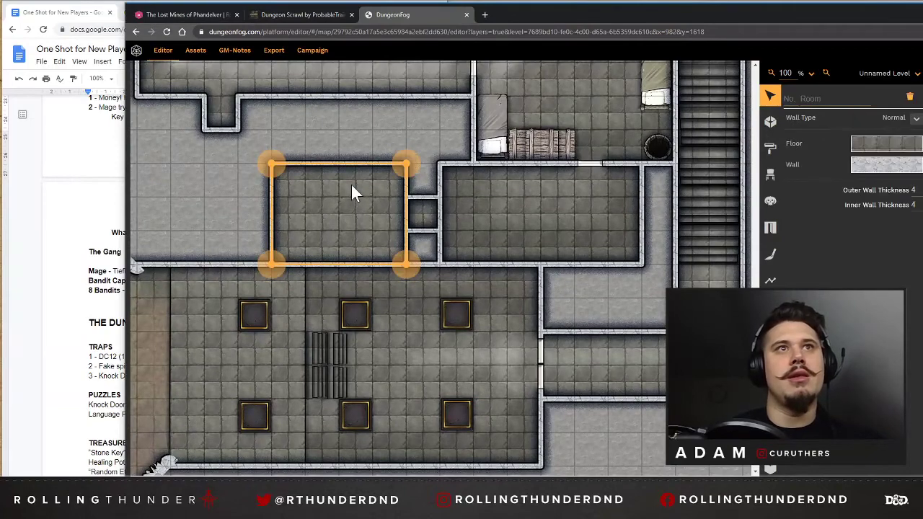
click(770, 174)
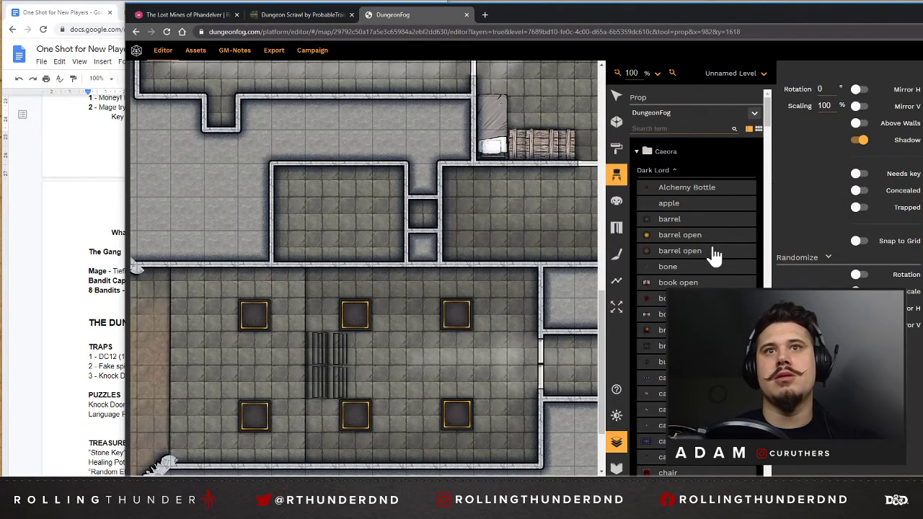
scroll(710, 260, down, 15)
scroll(711, 283, up, 3)
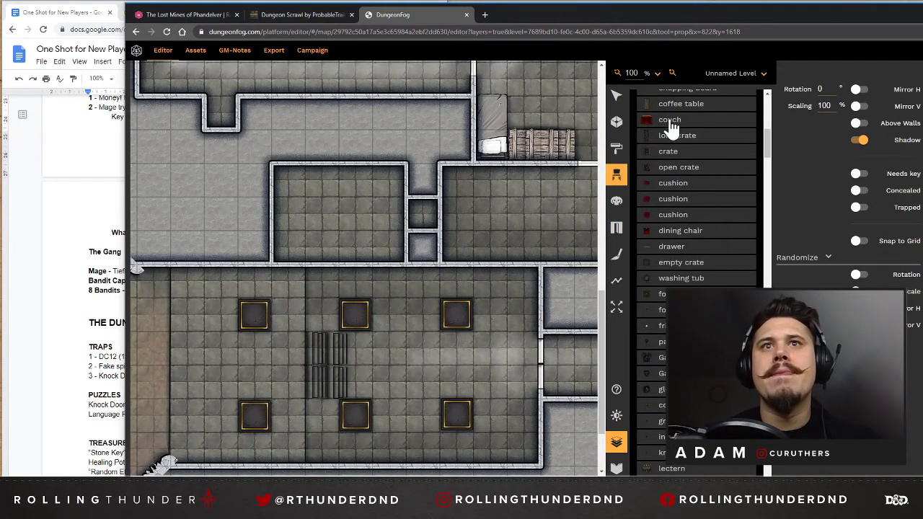
scroll(680, 238, down, 15)
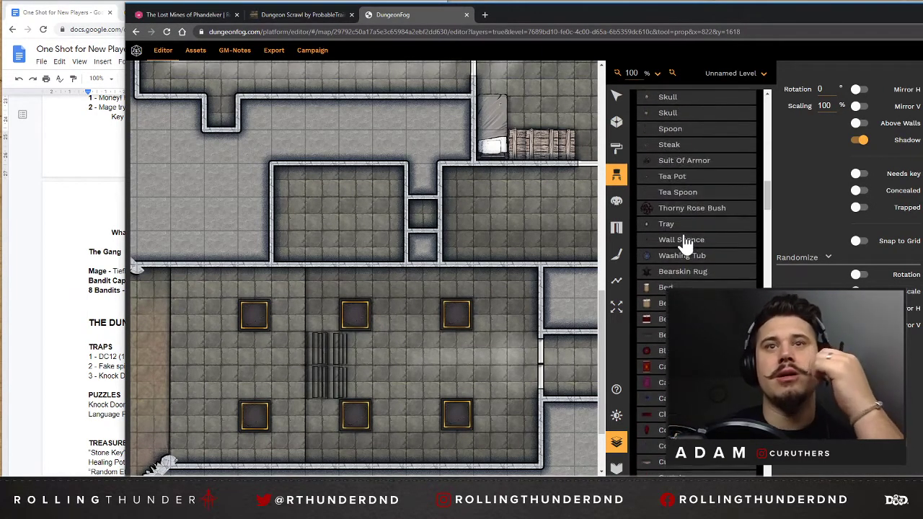
click(662, 318)
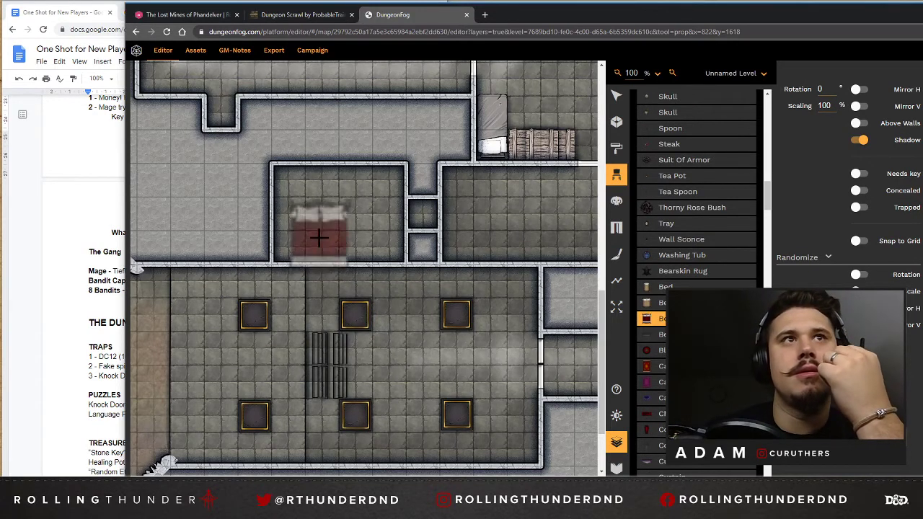
scroll(317, 214, up, 7)
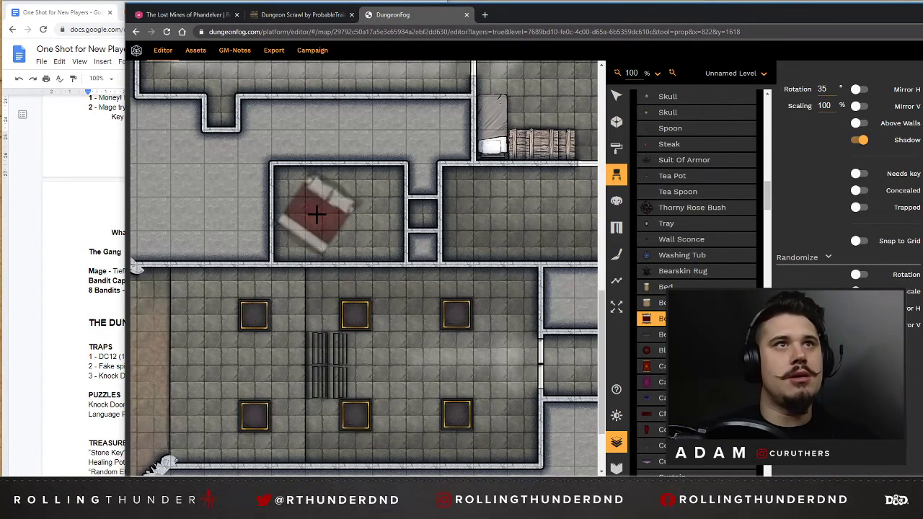
scroll(317, 214, up, 20)
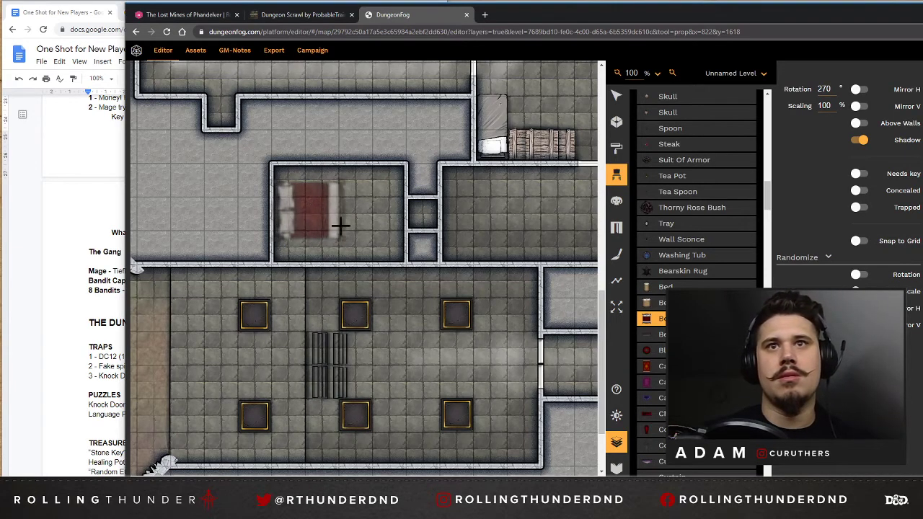
Place a red Carpet prop rotated 90° and scaled to 120% in the middle of the new room.
click(650, 367)
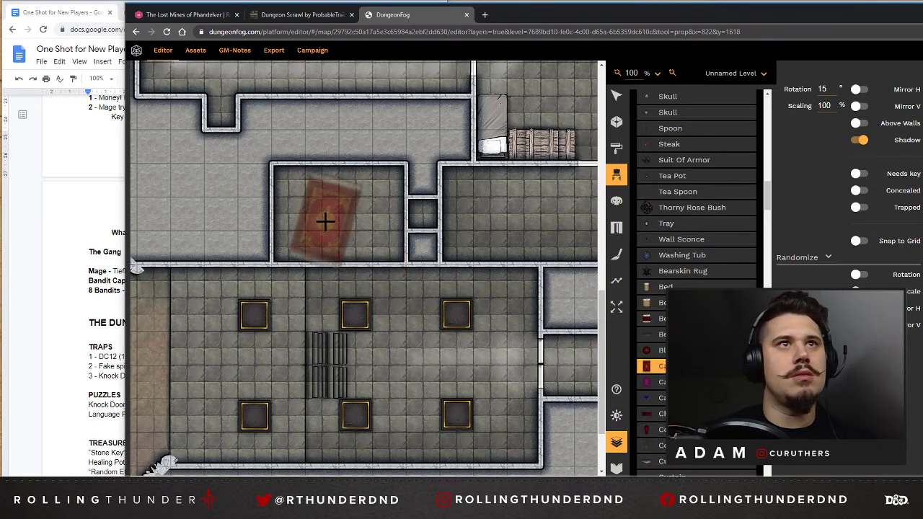
scroll(328, 216, up, 18)
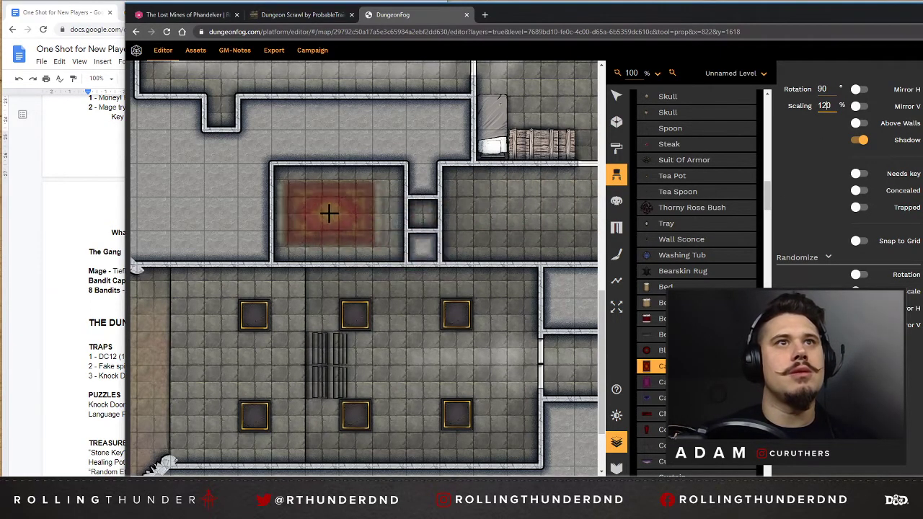
click(337, 214)
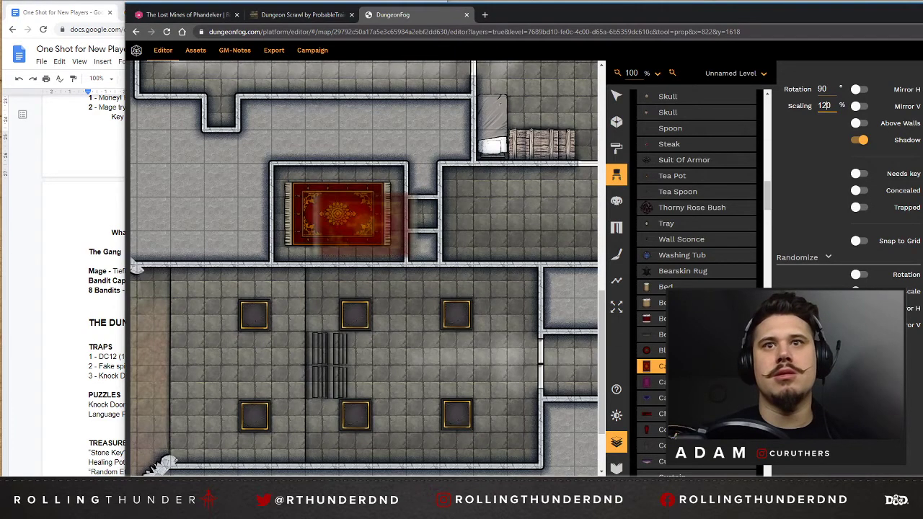
Place a red double Bed prop rotated 270° over the carpet, with its headboard against the new room's west wall.
scroll(696, 281, down, 5)
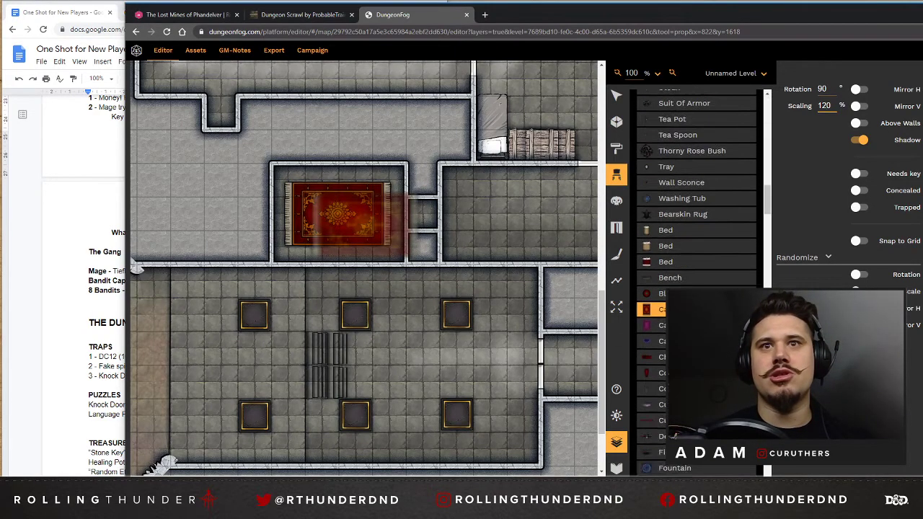
scroll(678, 246, up, 5)
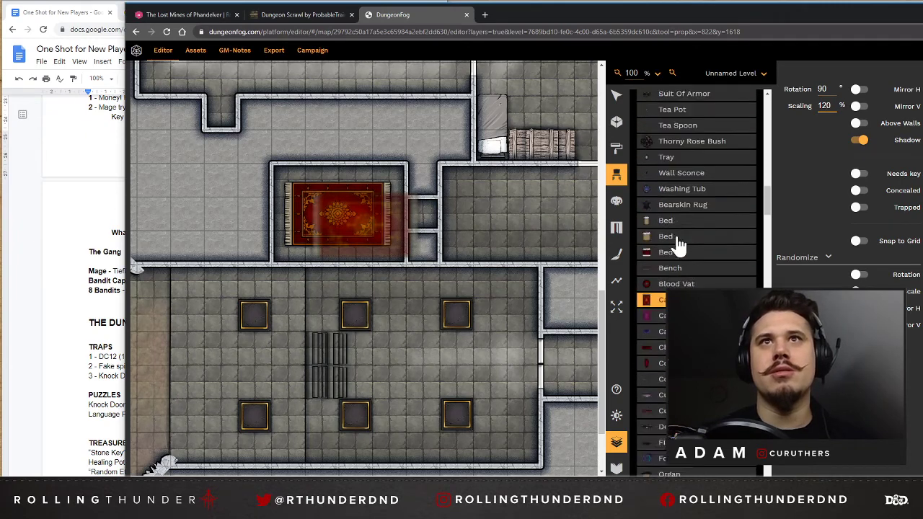
click(662, 321)
scroll(330, 220, down, 4)
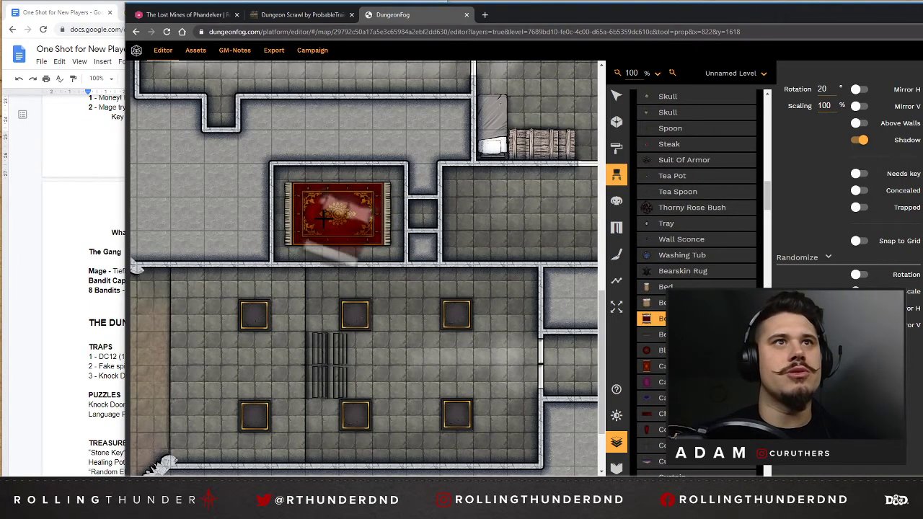
scroll(325, 214, up, 10)
scroll(321, 210, up, 12)
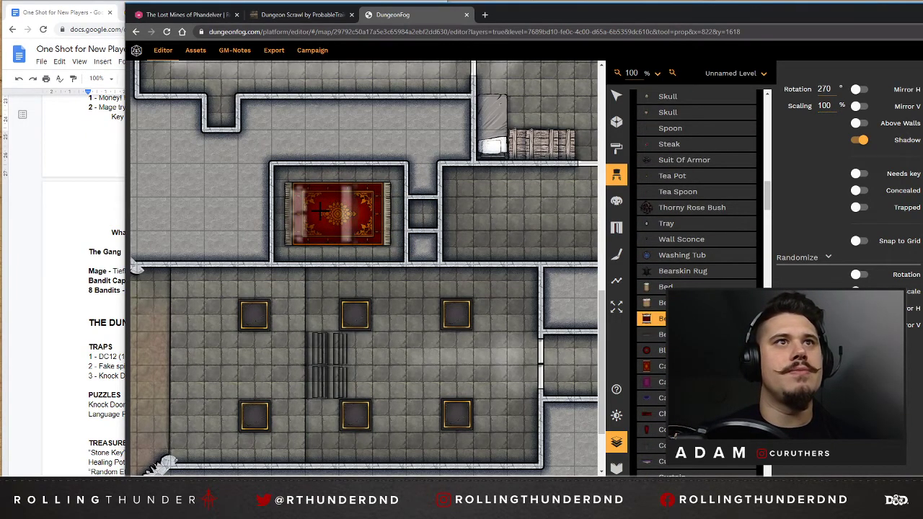
click(306, 213)
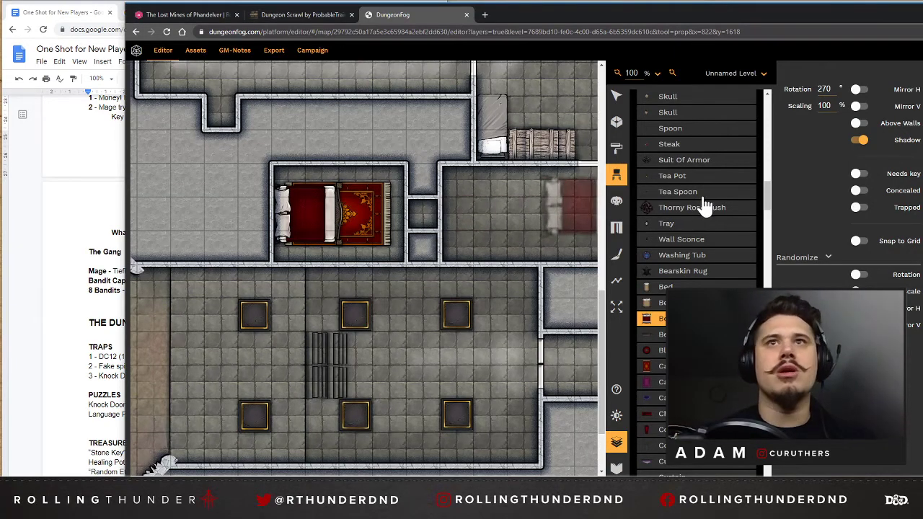
Place a Tomb prop rotated 90° and scaled to 200% at the west end of the pillared hall.
scroll(696, 230, down, 4)
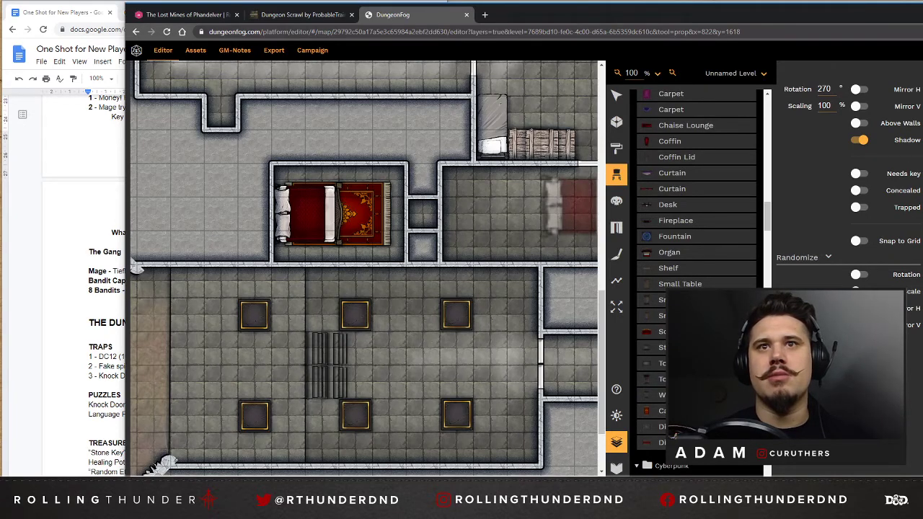
click(660, 364)
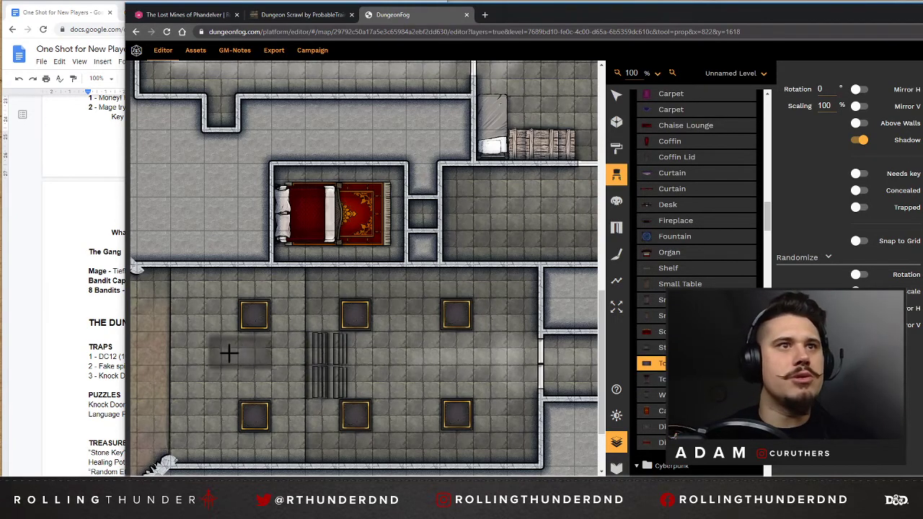
scroll(198, 357, down, 12)
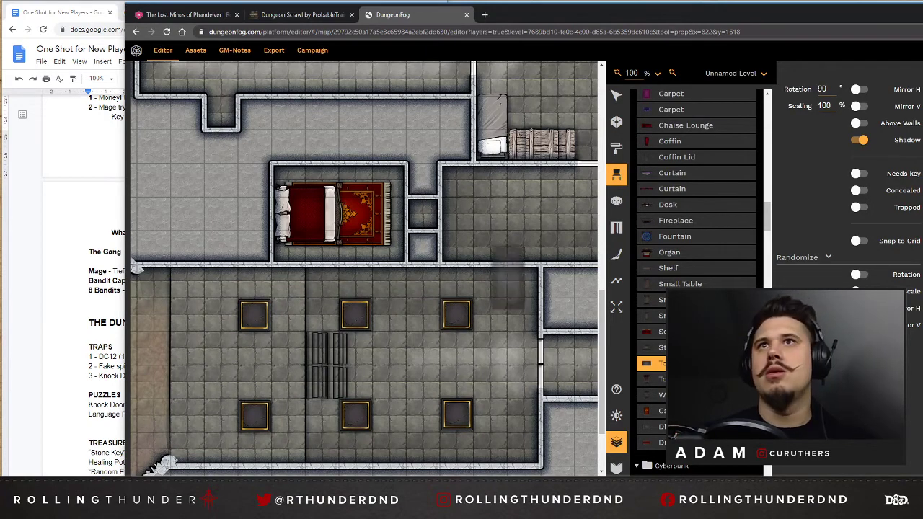
text(200)
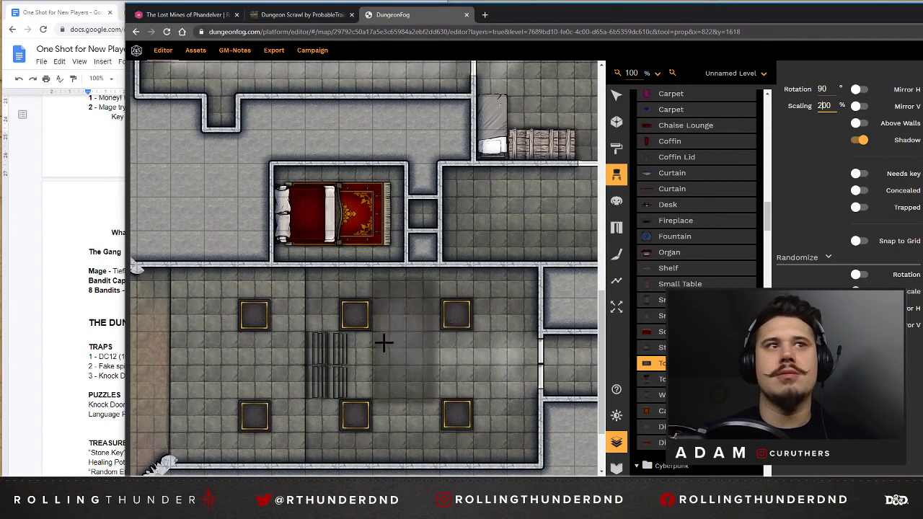
click(194, 367)
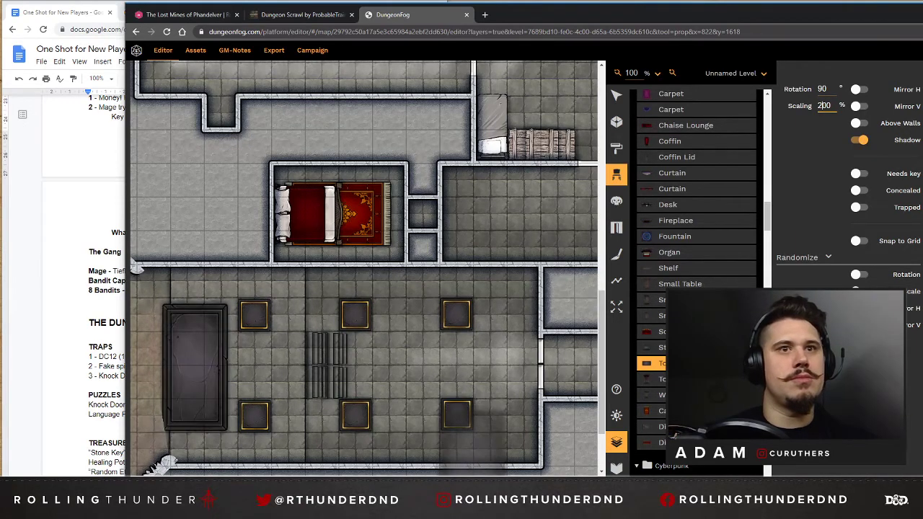
Move the tomb slightly east so it sits fully on the hall's stone floor, clear of the cave area.
drag(473, 479, 429, 479)
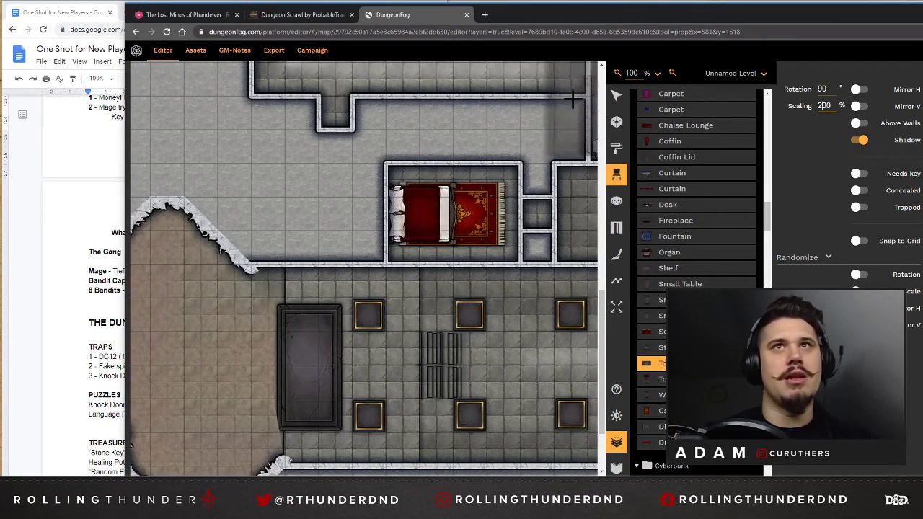
click(617, 97)
click(317, 375)
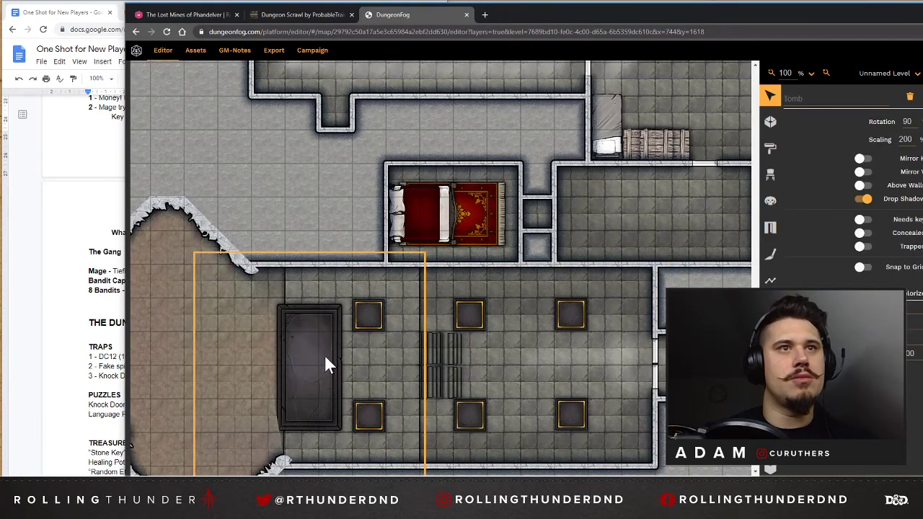
mouse_move(320, 349)
mouse_down()
mouse_move(335, 343)
mouse_move(323, 343)
mouse_up()
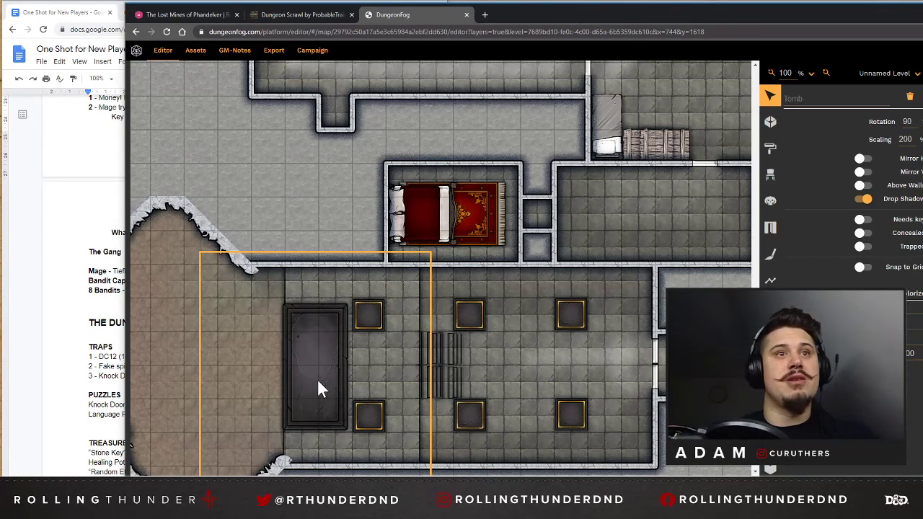
key(Right)
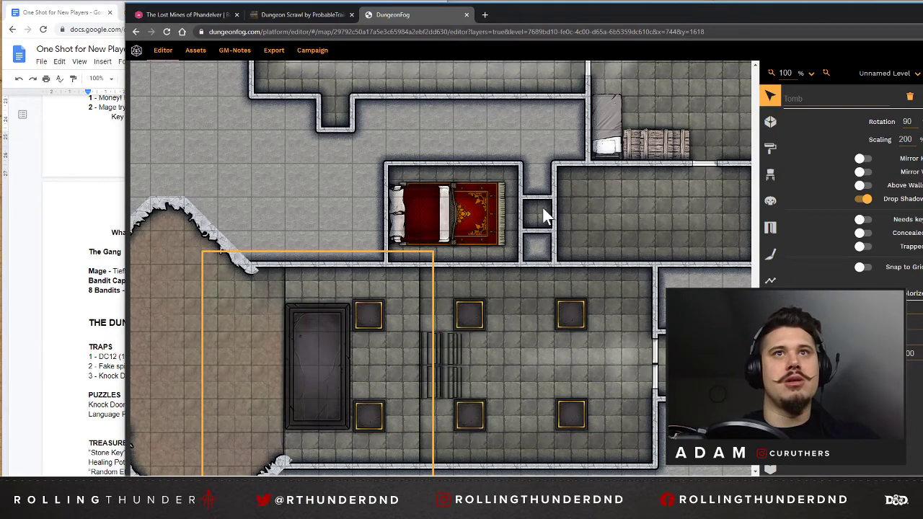
Look over the stairways, bunk room, storage cave and corridors north and east of the pillared hall.
scroll(692, 206, up, 1)
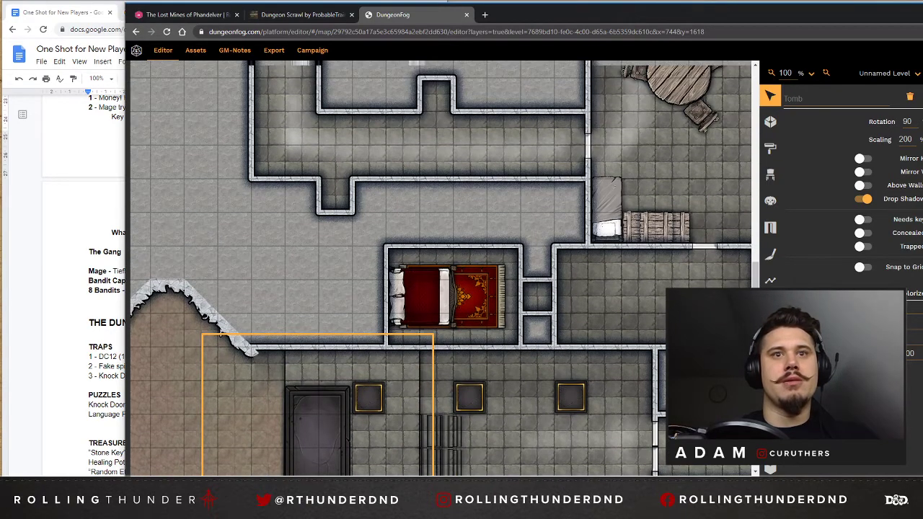
scroll(444, 269, up, 1)
scroll(444, 268, up, 6)
drag(455, 480, 522, 480)
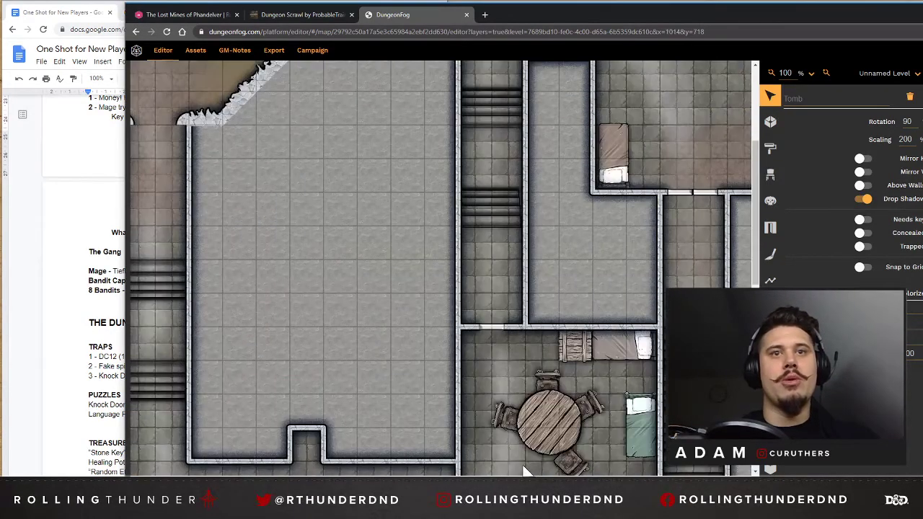
scroll(463, 260, up, 5)
scroll(463, 277, down, 4)
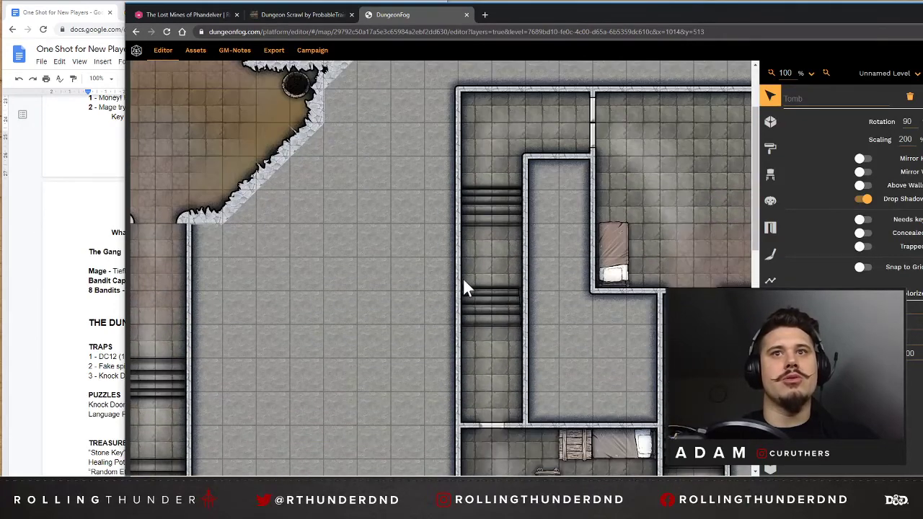
scroll(463, 281, down, 3)
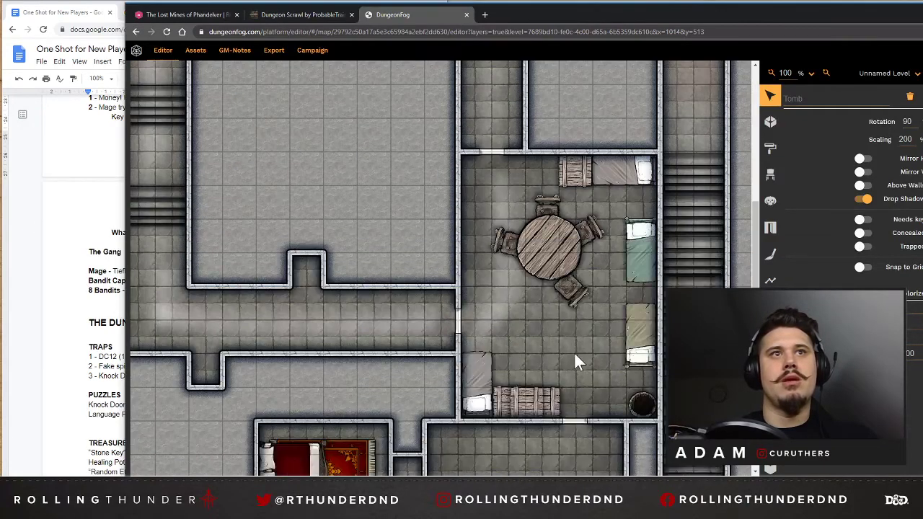
scroll(513, 322, down, 5)
scroll(587, 313, up, 3)
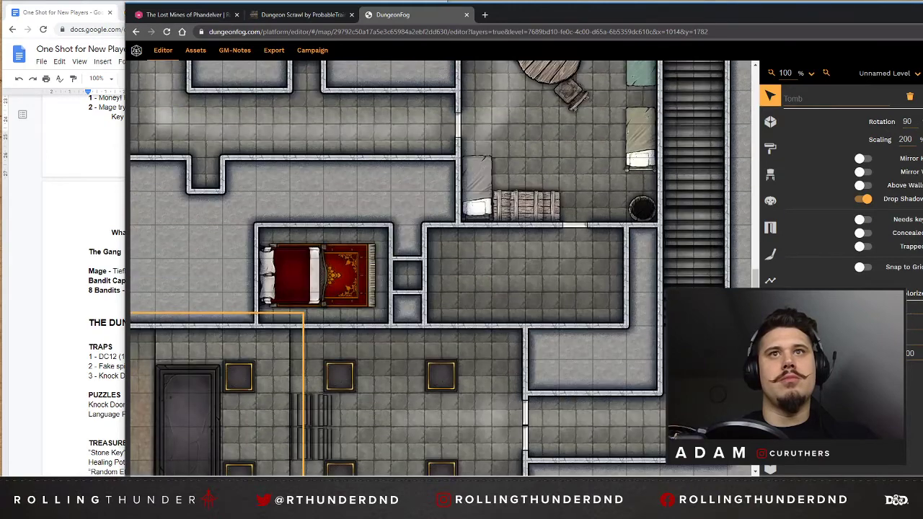
scroll(587, 308, up, 1)
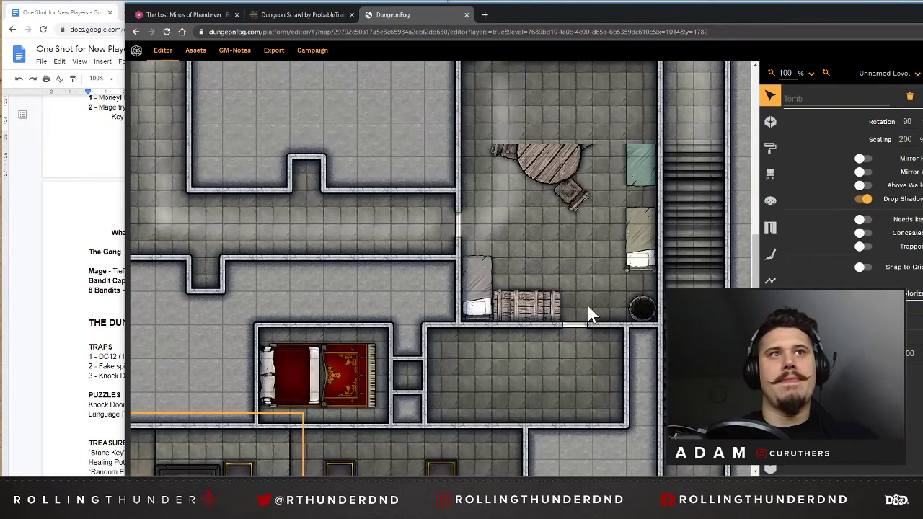
scroll(586, 307, up, 5)
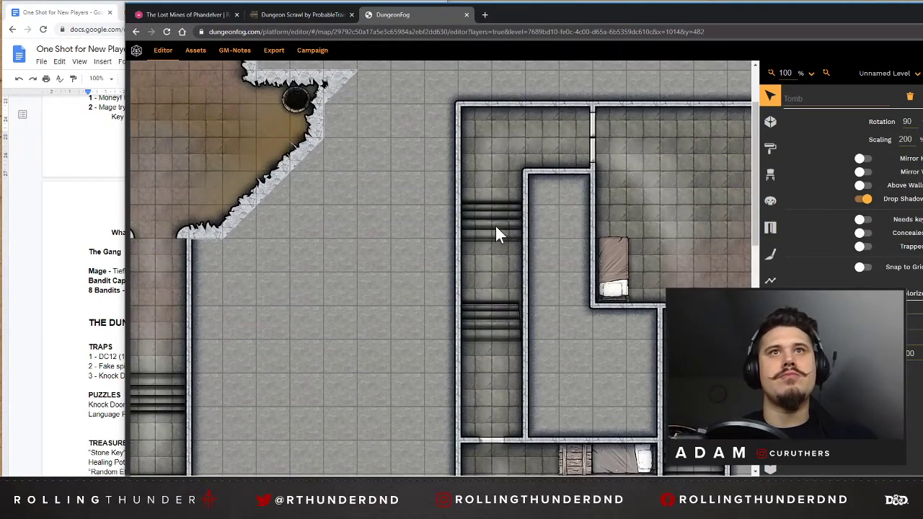
scroll(491, 317, right, 5)
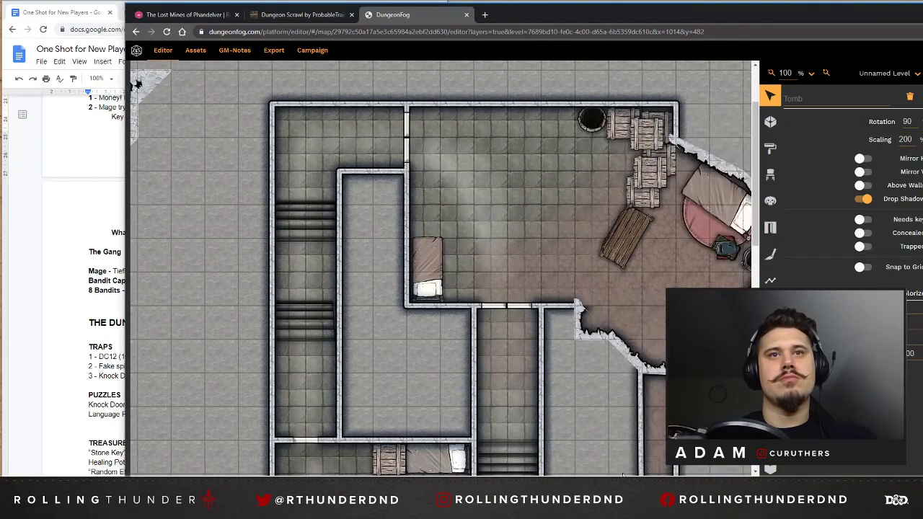
scroll(491, 317, down, 4)
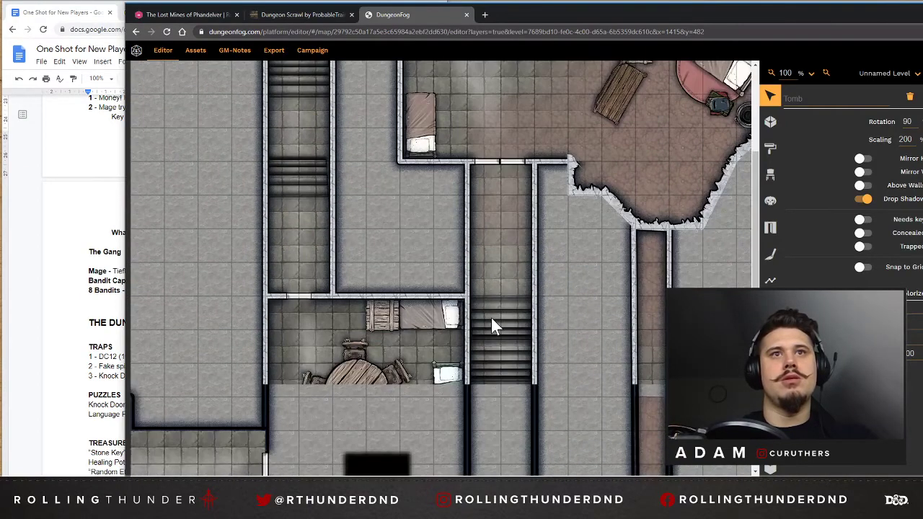
scroll(494, 278, down, 2)
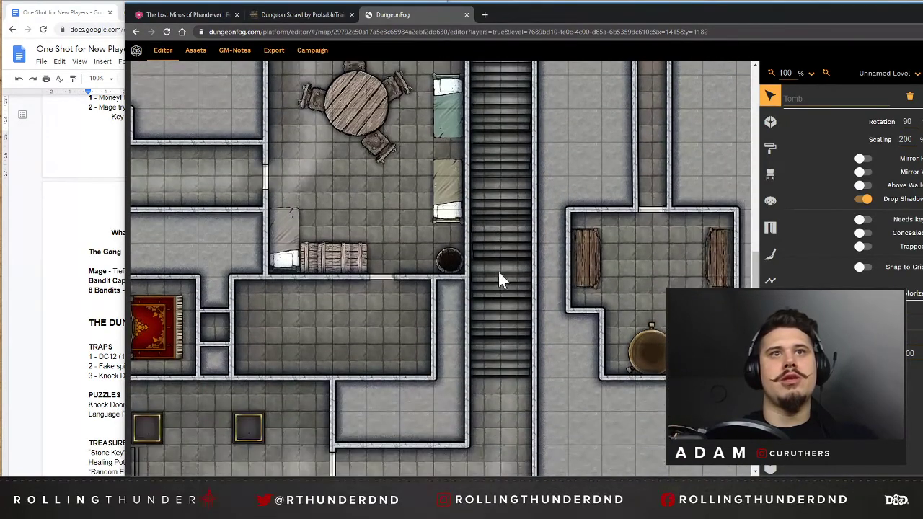
Delete the southernmost Stairs up props from the long corridor east of the bunk room.
click(499, 264)
click(502, 274)
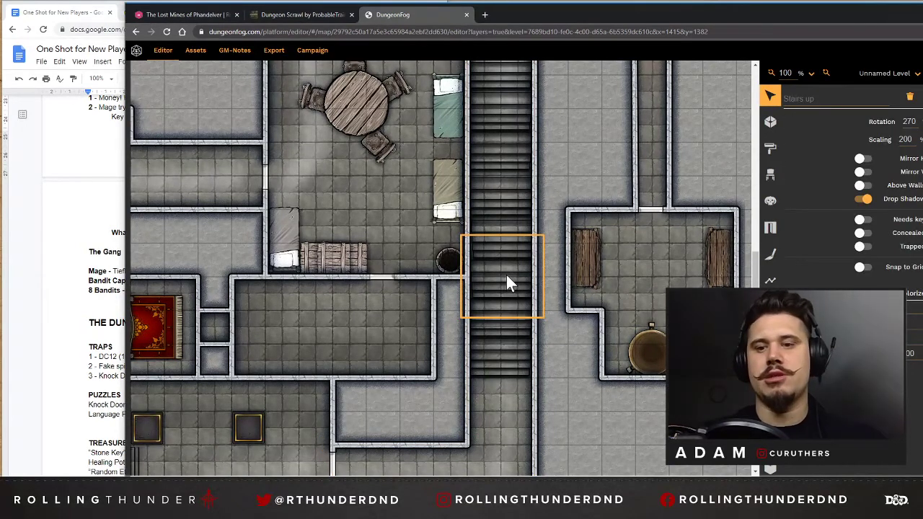
drag(509, 340, 499, 308)
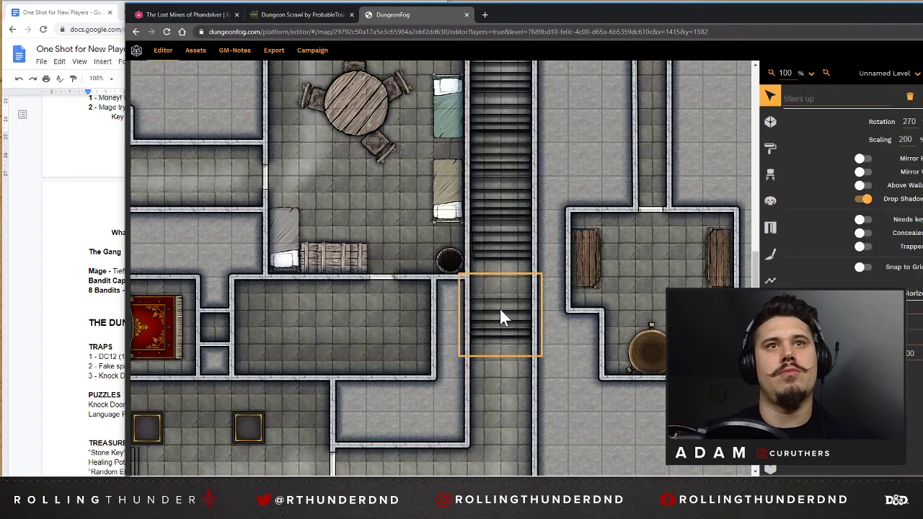
key(Delete)
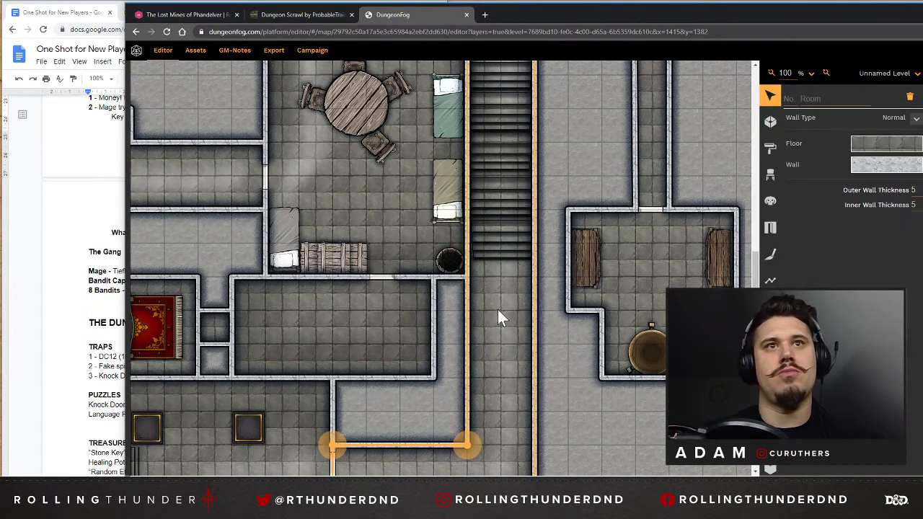
Draw a 2 x 2 square room across the long corridor, just south of the remaining stairs.
scroll(498, 309, up, 1)
scroll(498, 309, down, 2)
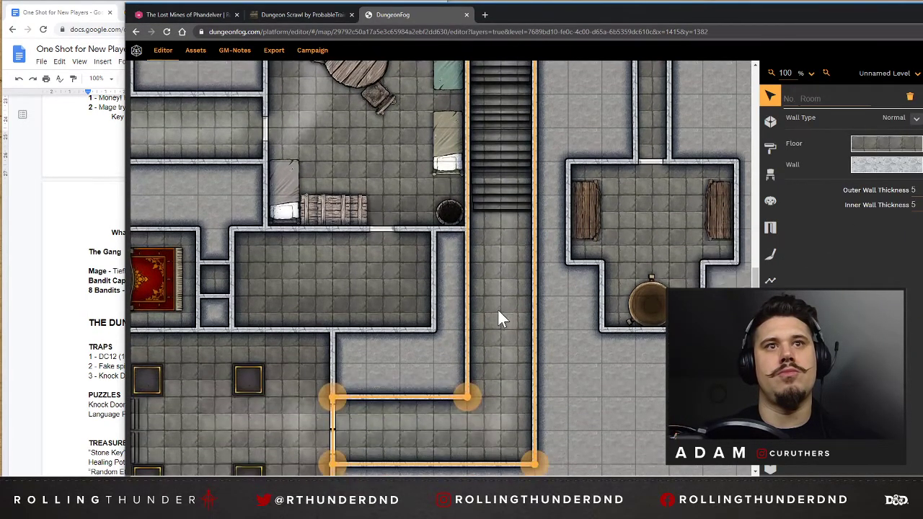
click(770, 121)
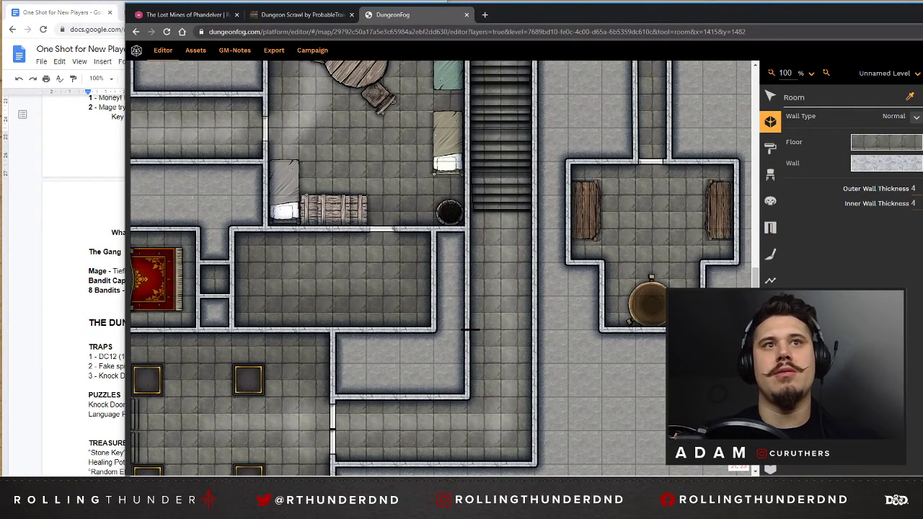
click(467, 329)
click(534, 329)
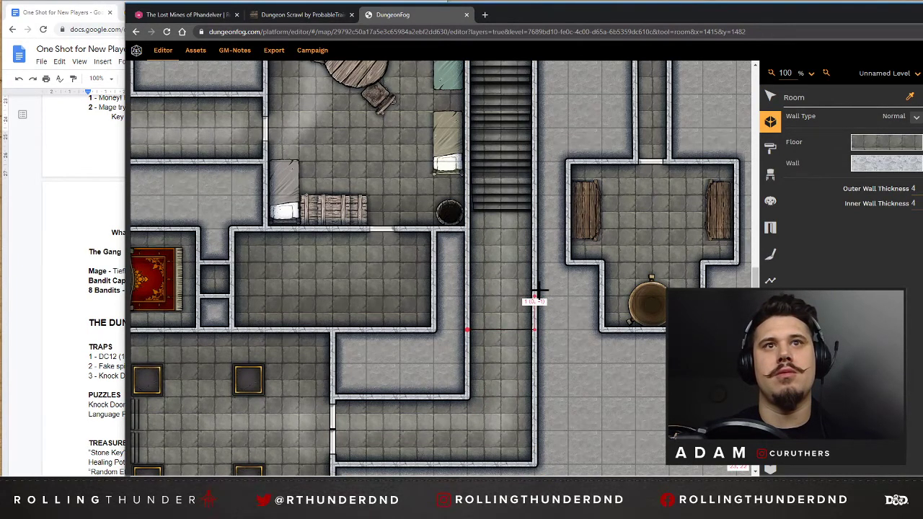
click(534, 263)
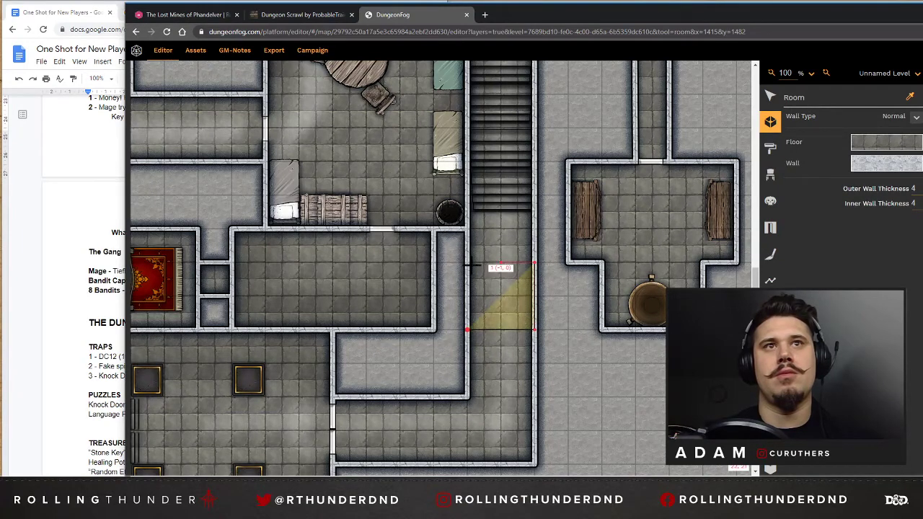
click(467, 263)
click(467, 329)
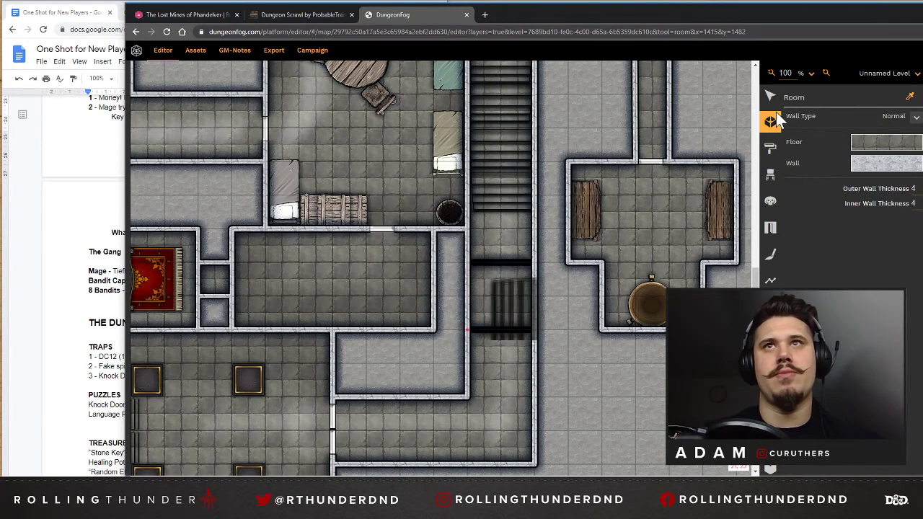
Hide the new corridor room's north wall segment and place a door in the middle of its south wall.
click(770, 96)
click(519, 289)
click(503, 266)
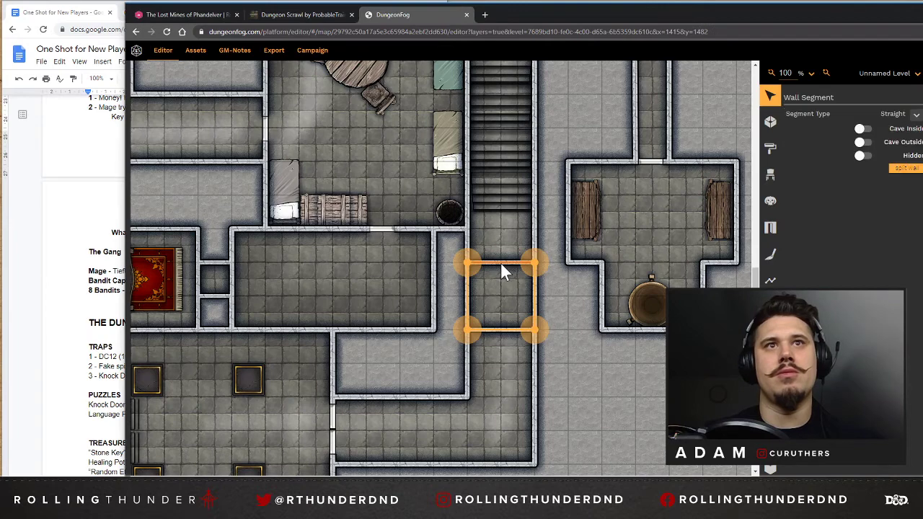
click(865, 157)
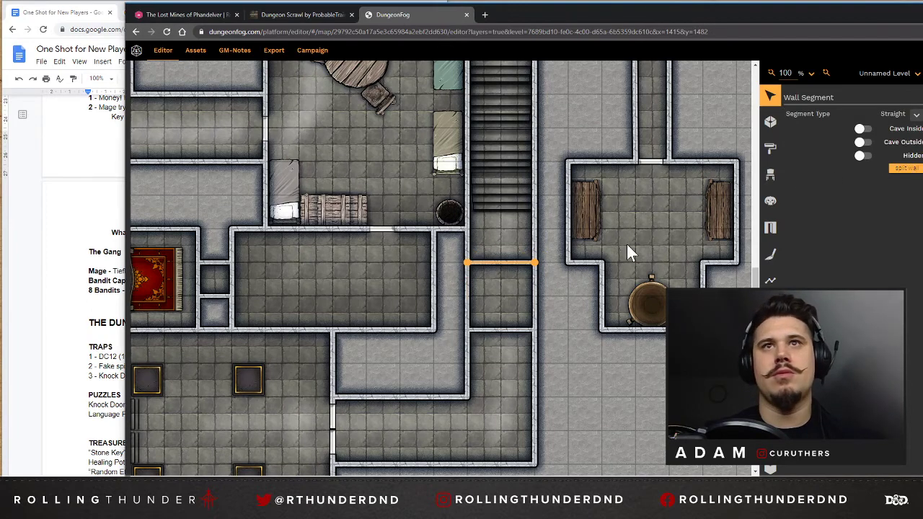
click(770, 229)
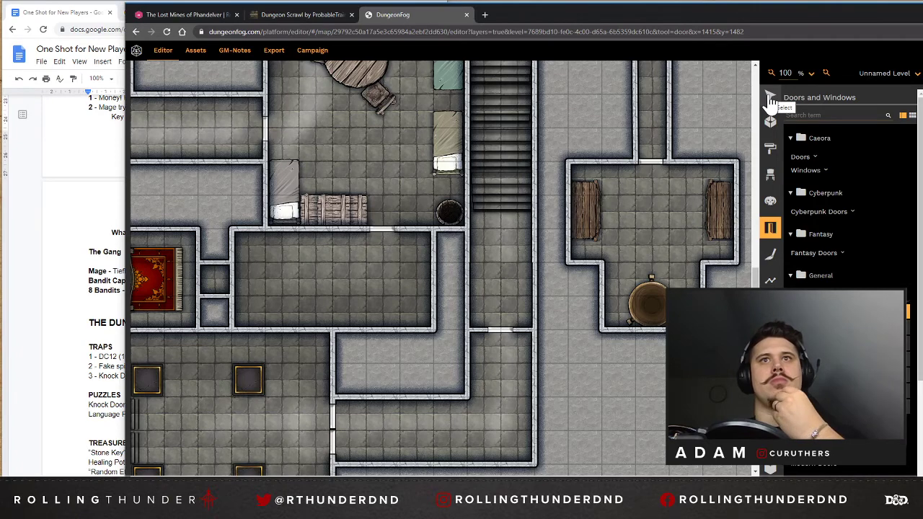
Remove the 2 x 2 room and its door from the long corridor south of the stairs.
scroll(669, 189, up, 1)
scroll(670, 189, up, 5)
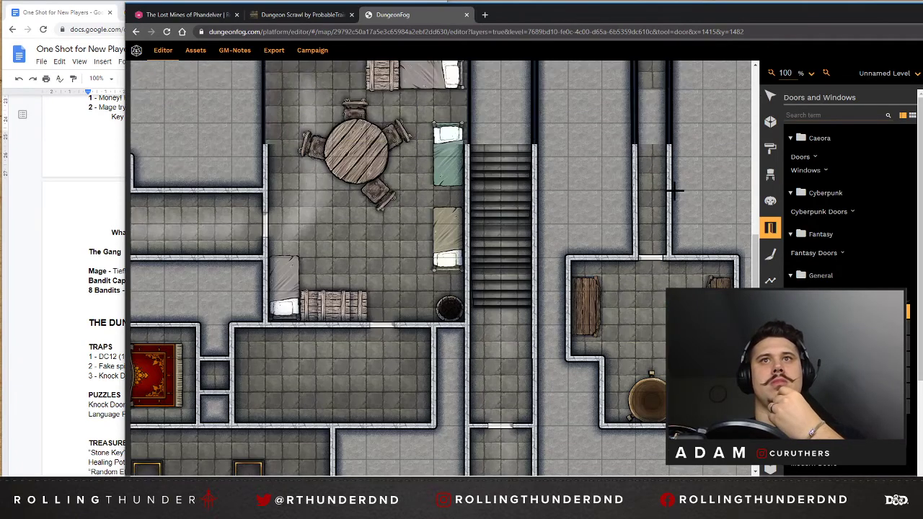
scroll(675, 190, up, 9)
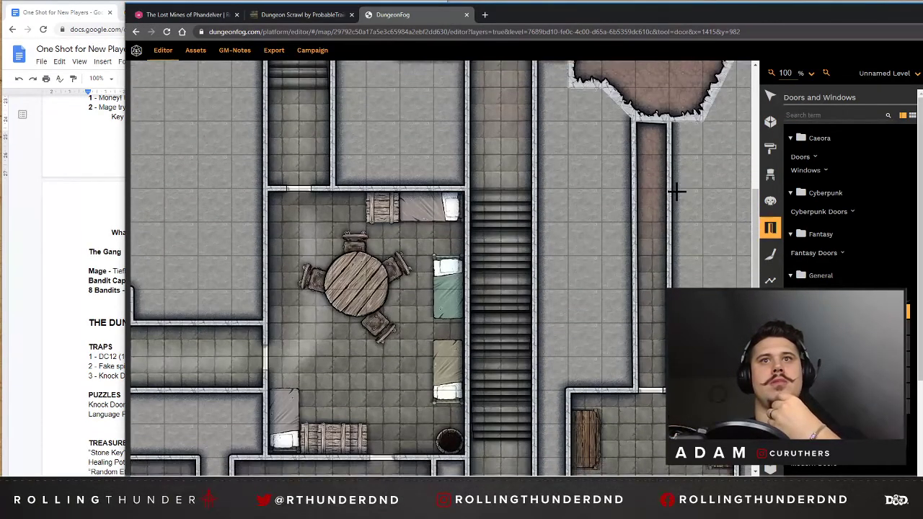
scroll(674, 190, down, 20)
scroll(649, 203, up, 7)
scroll(655, 166, up, 1)
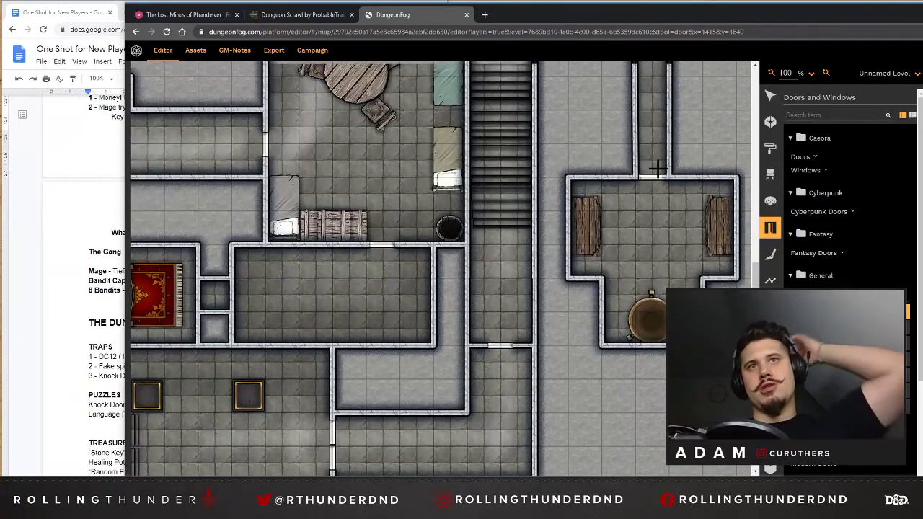
scroll(656, 173, up, 3)
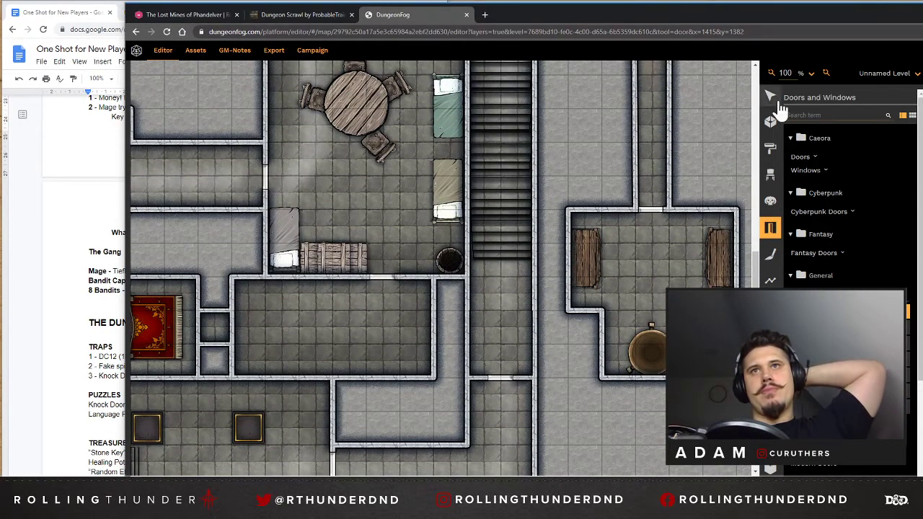
click(770, 97)
click(501, 310)
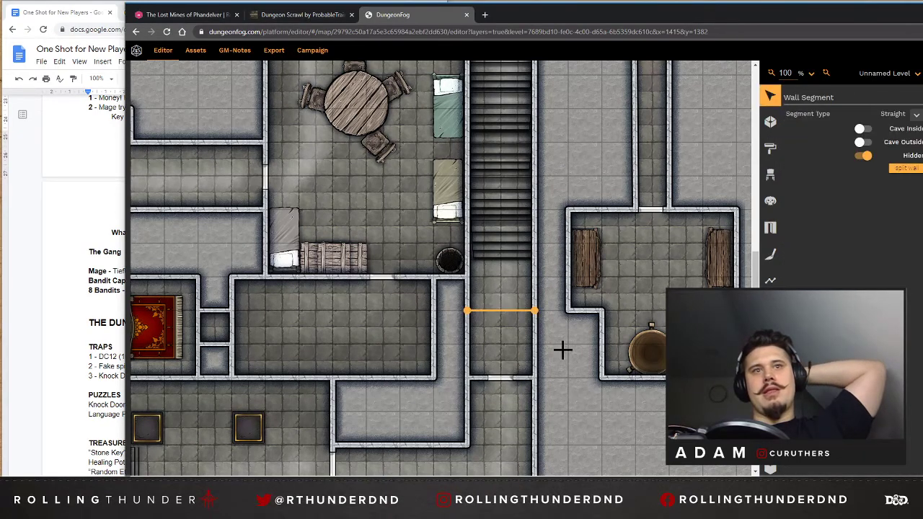
key(Delete)
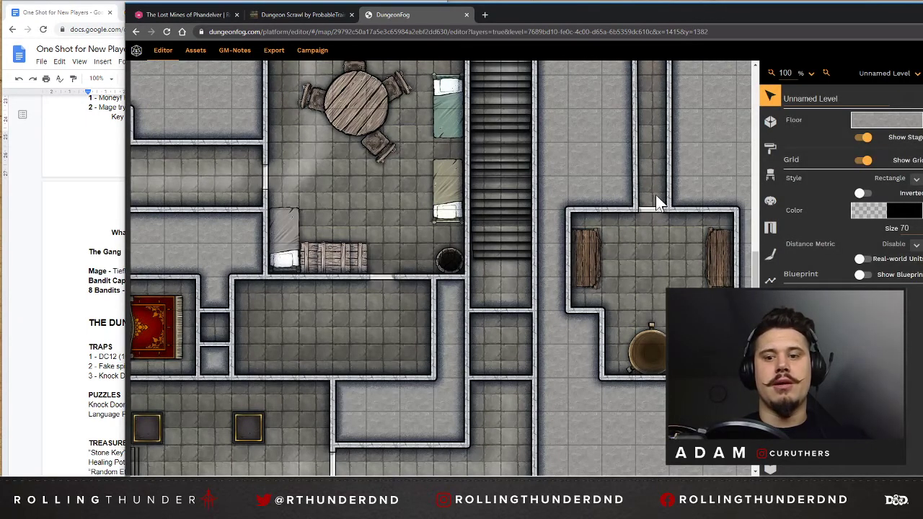
Look over the long stair corridor, the bunk room and the pillared hall with its western platform.
scroll(658, 197, up, 3)
scroll(657, 200, up, 2)
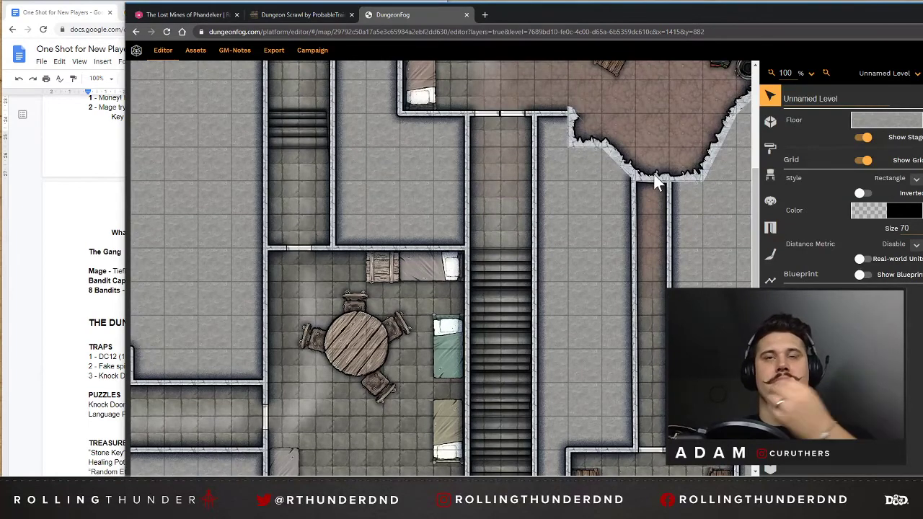
scroll(654, 200, down, 3)
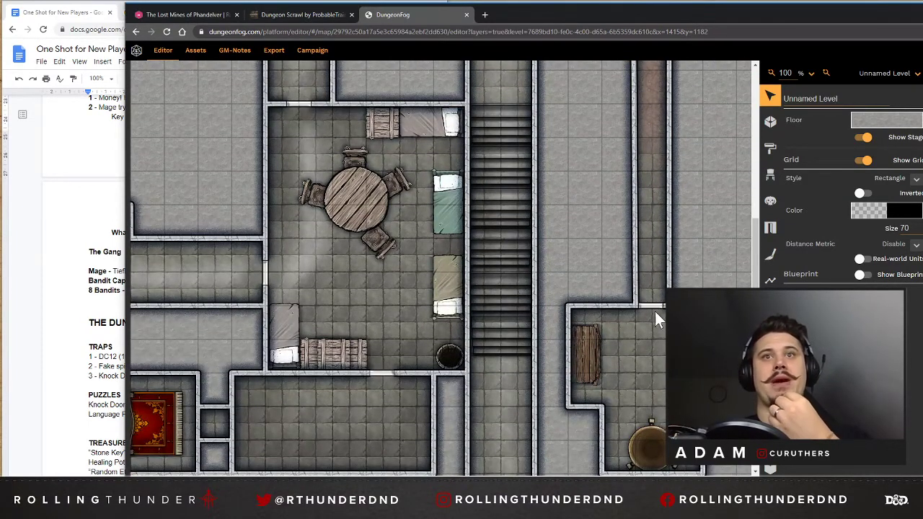
scroll(653, 306, down, 2)
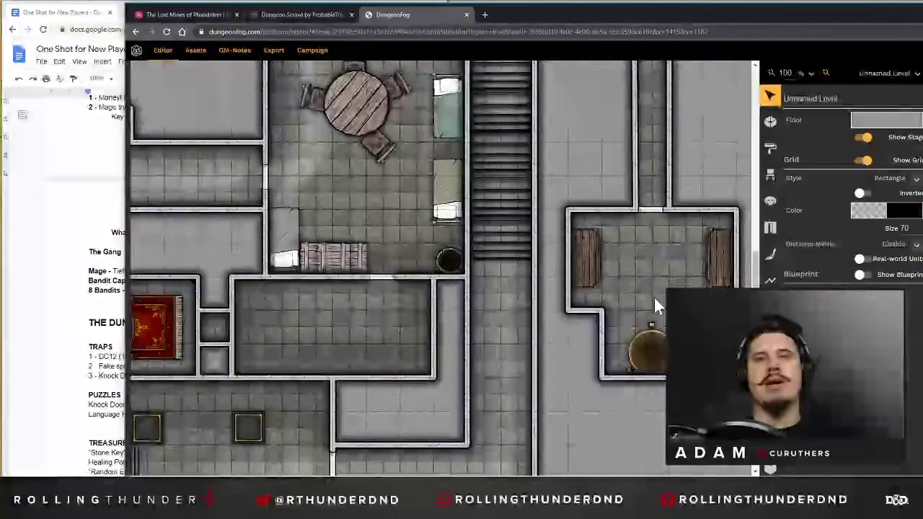
scroll(424, 371, down, 3)
drag(356, 476, 252, 477)
drag(309, 475, 295, 475)
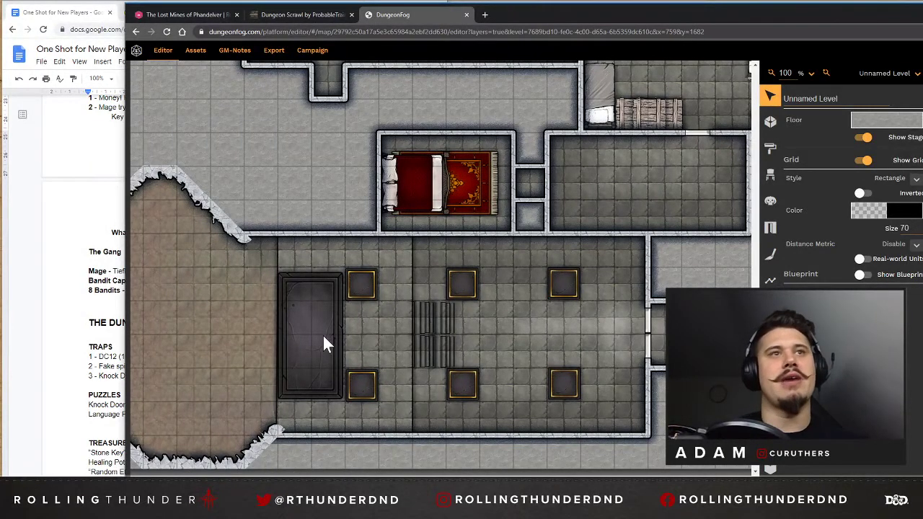
Place a Dark Lord lectern rotated 90° on the dark stone platform at the pillared hall's west end.
click(771, 179)
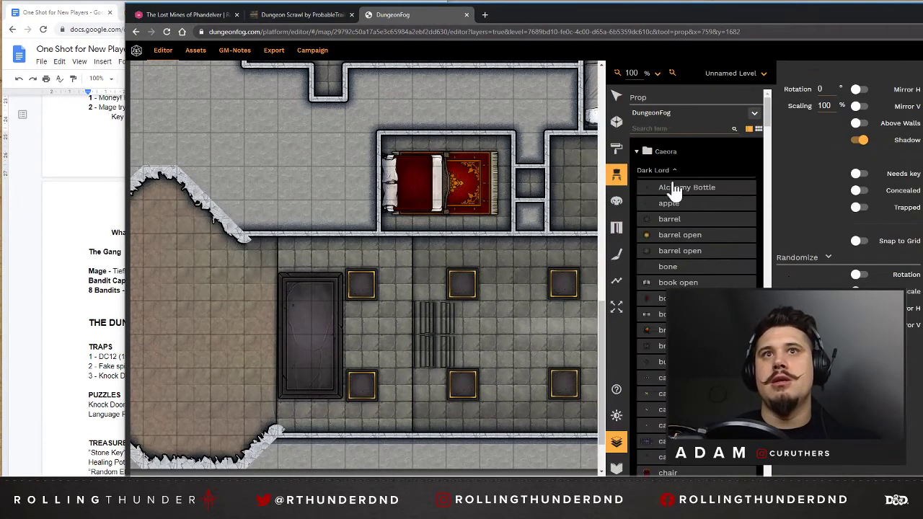
scroll(681, 216, down, 1)
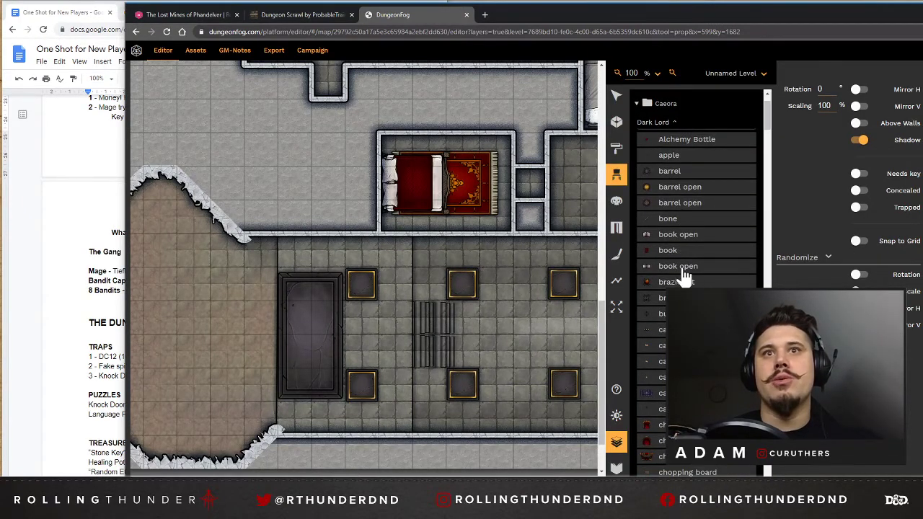
scroll(696, 281, down, 2)
scroll(696, 281, down, 3)
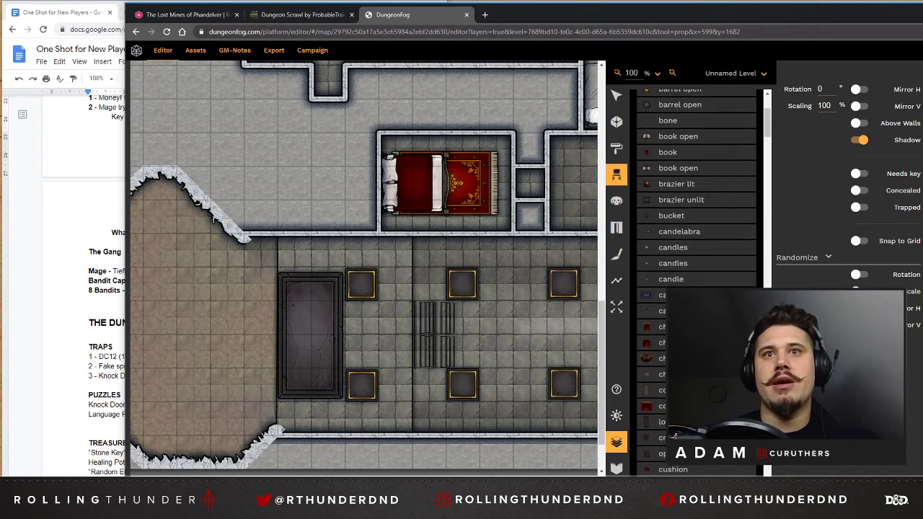
scroll(696, 282, down, 2)
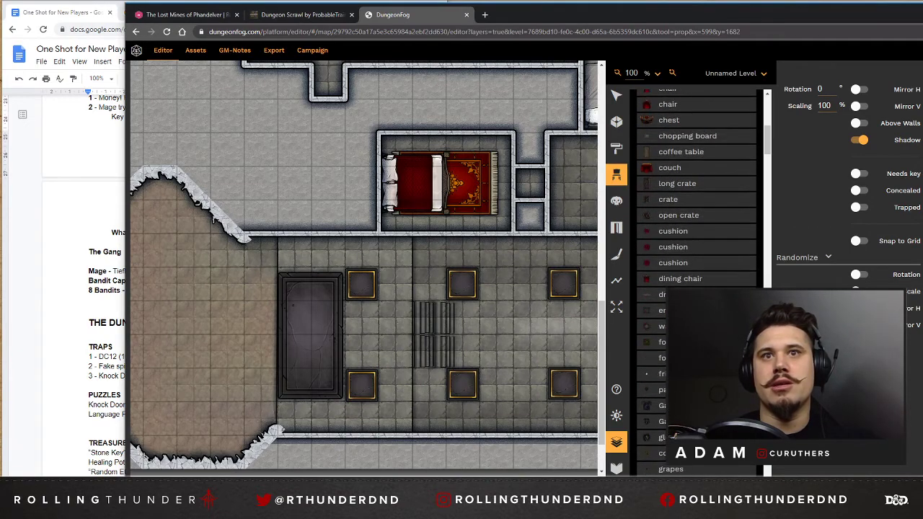
scroll(697, 281, down, 1)
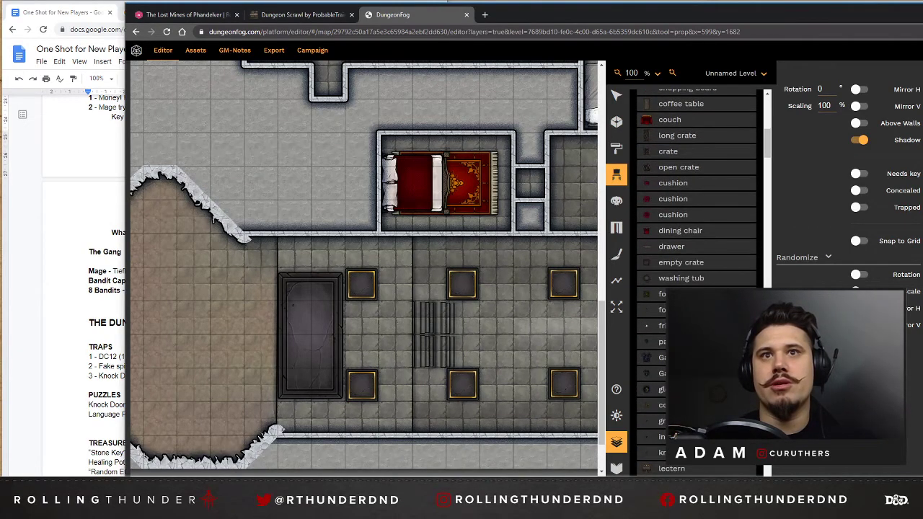
scroll(696, 281, down, 2)
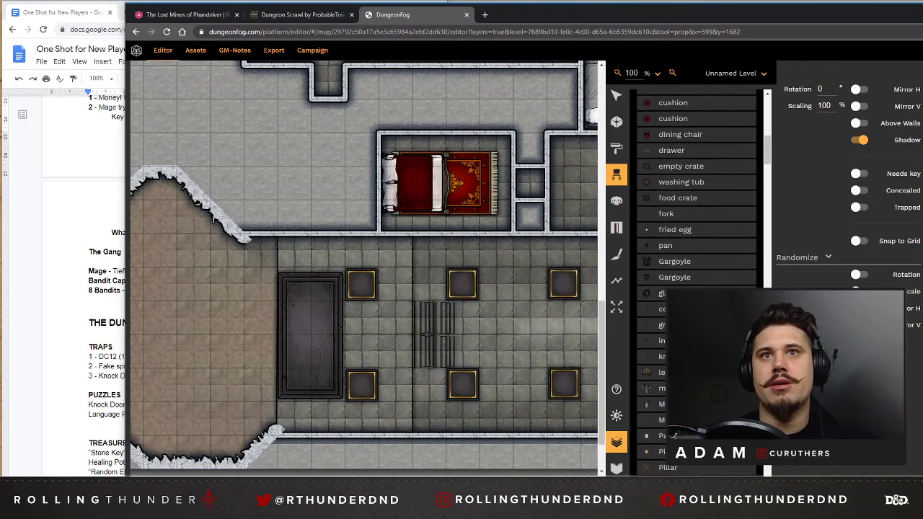
click(660, 372)
scroll(314, 338, down, 1)
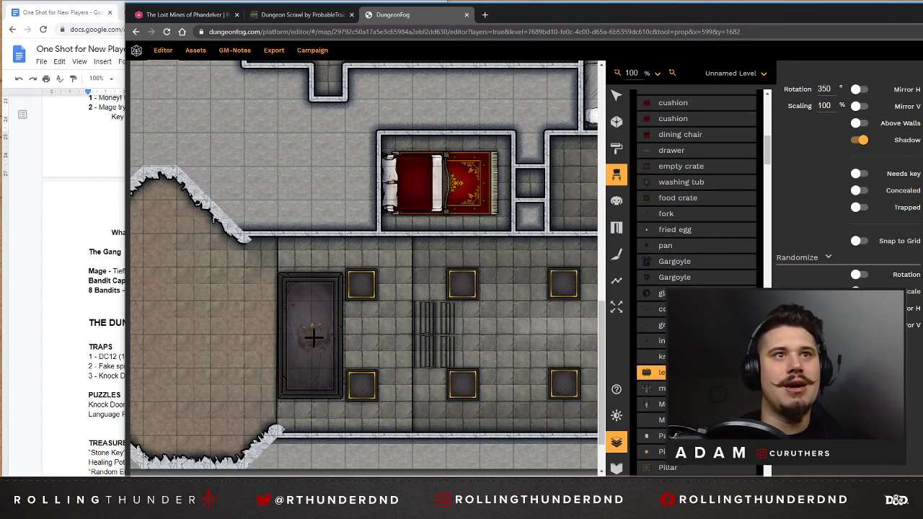
scroll(313, 338, up, 7)
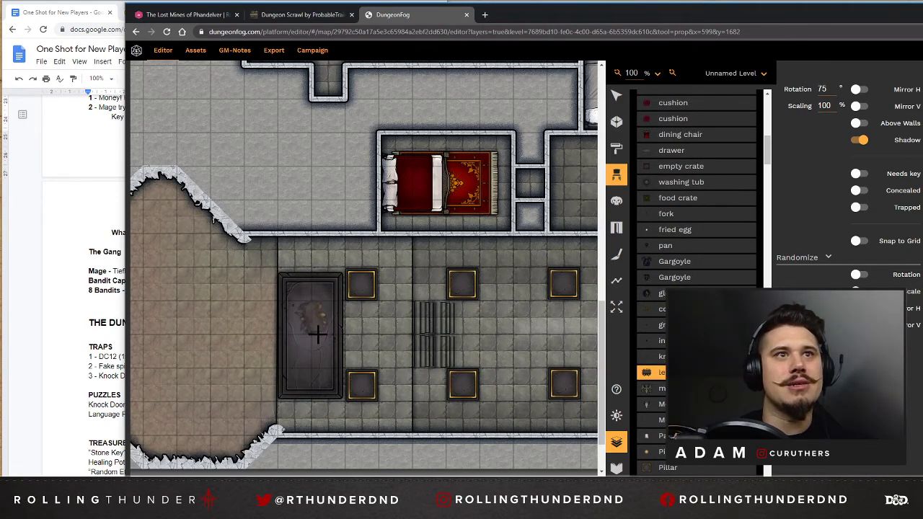
scroll(319, 334, up, 1)
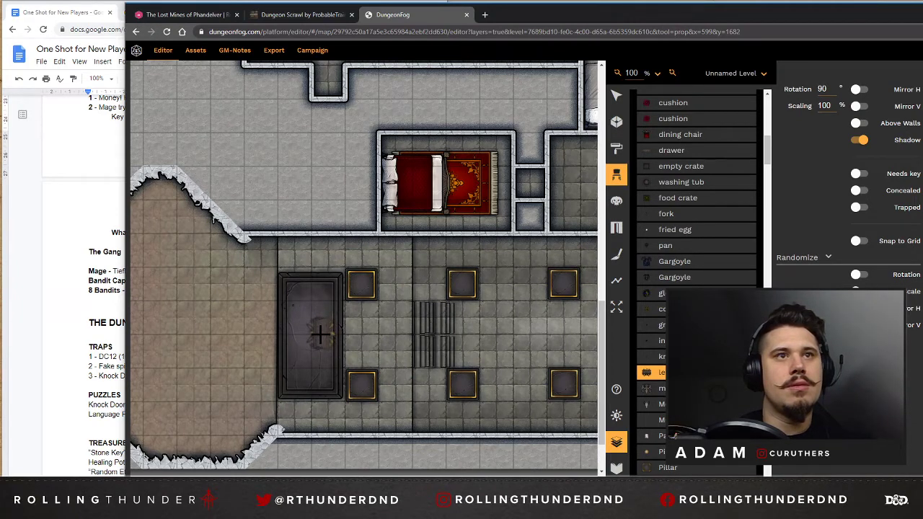
click(315, 333)
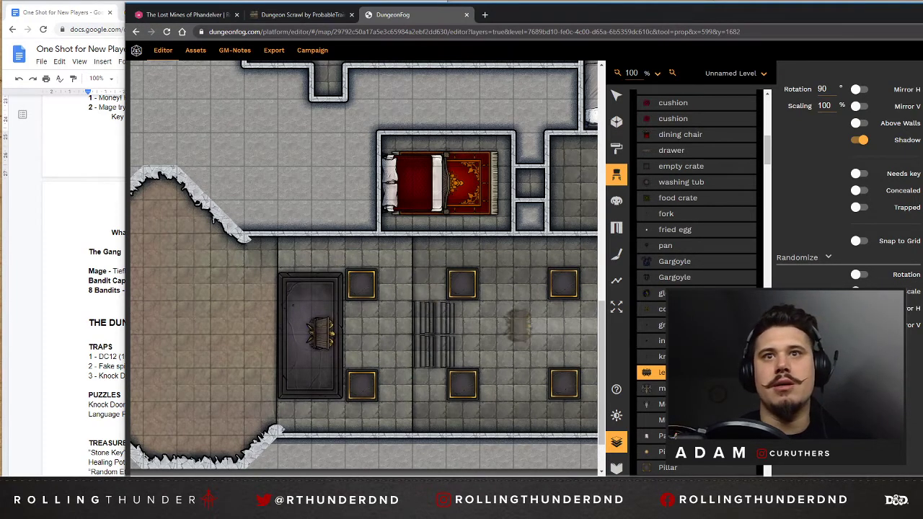
Browse the remaining Caeora Dark Lord props for more dungeon furnishings.
scroll(673, 435, down, 2)
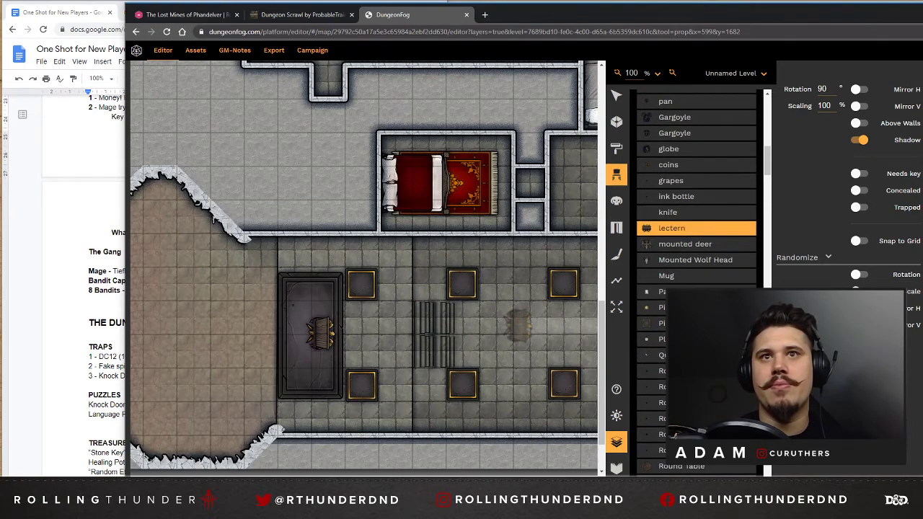
scroll(665, 337, down, 3)
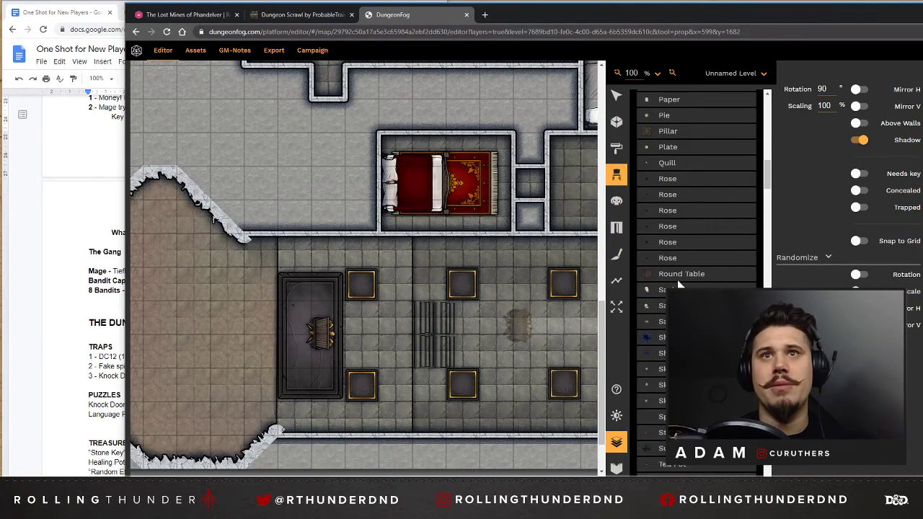
scroll(696, 282, down, 2)
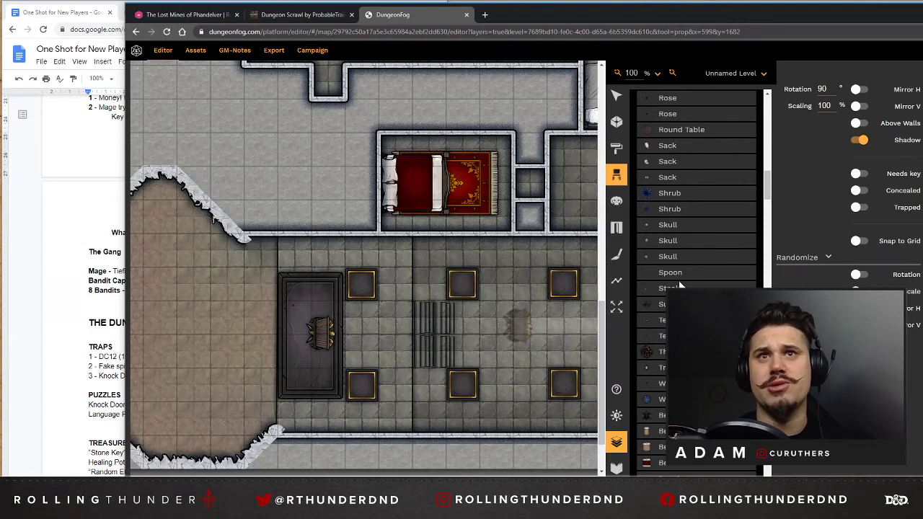
scroll(696, 281, up, 3)
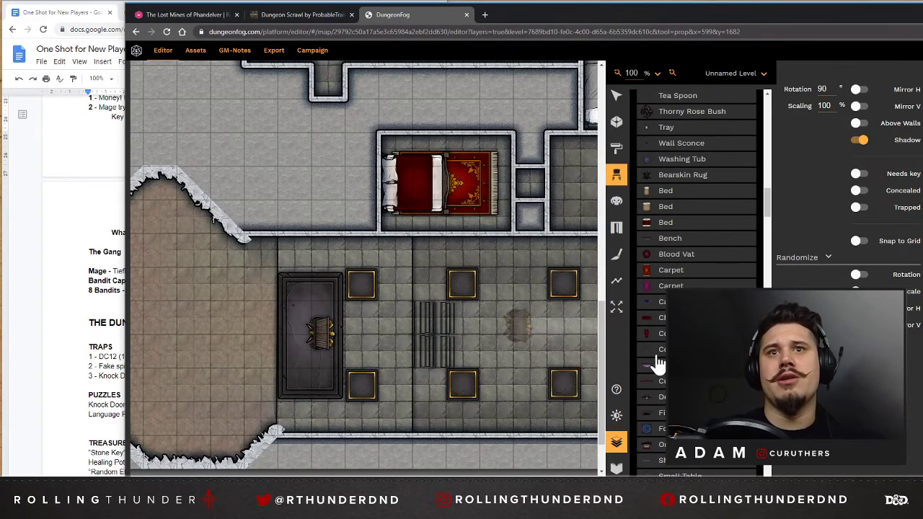
scroll(658, 365, up, 3)
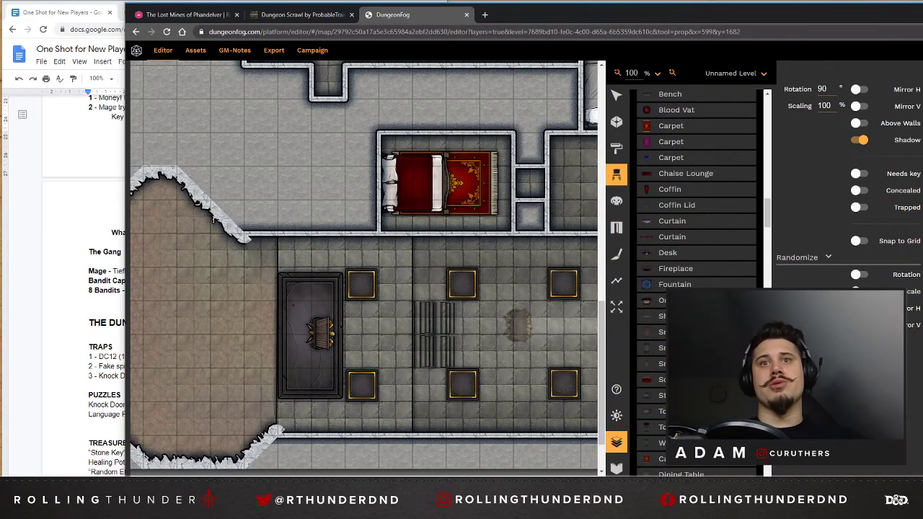
scroll(696, 281, down, 5)
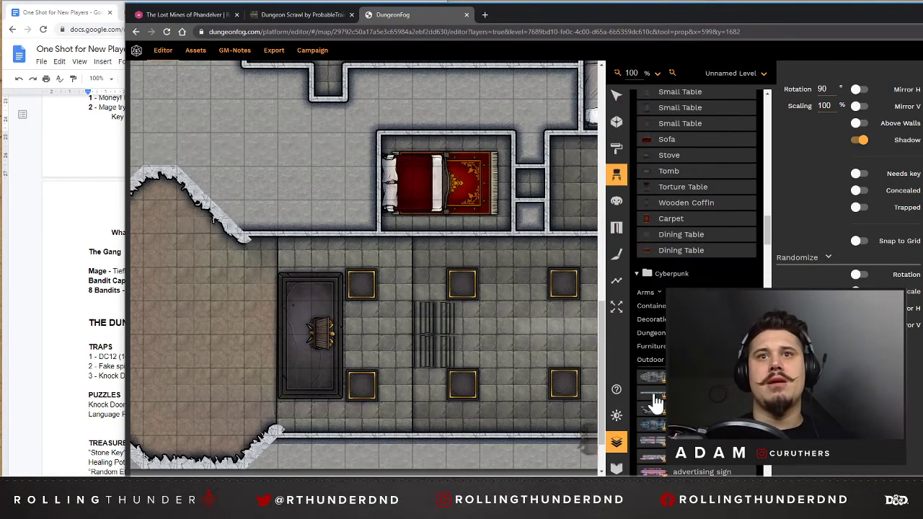
scroll(645, 398, up, 3)
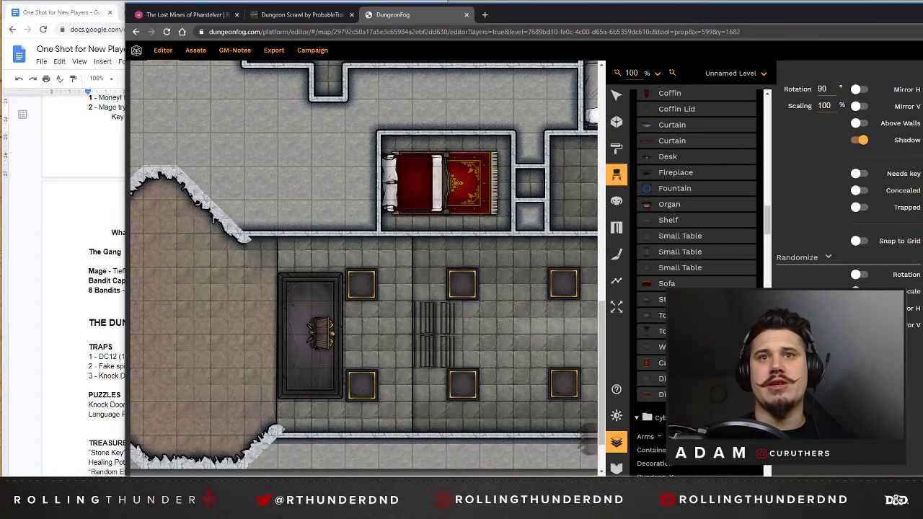
Place a Dark Lord chest at 0° rotation in the northeast corner of the small red-carpeted bedroom.
drag(317, 473, 395, 473)
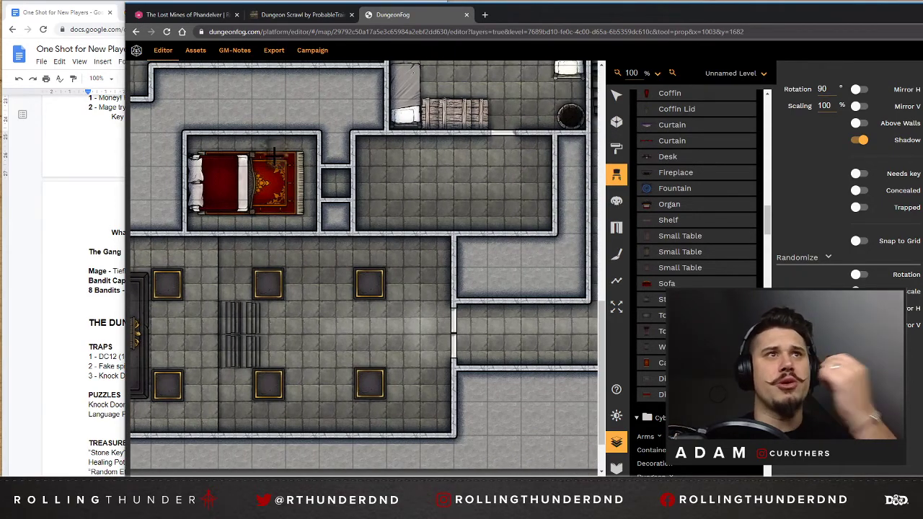
scroll(709, 242, down, 3)
scroll(709, 242, down, 10)
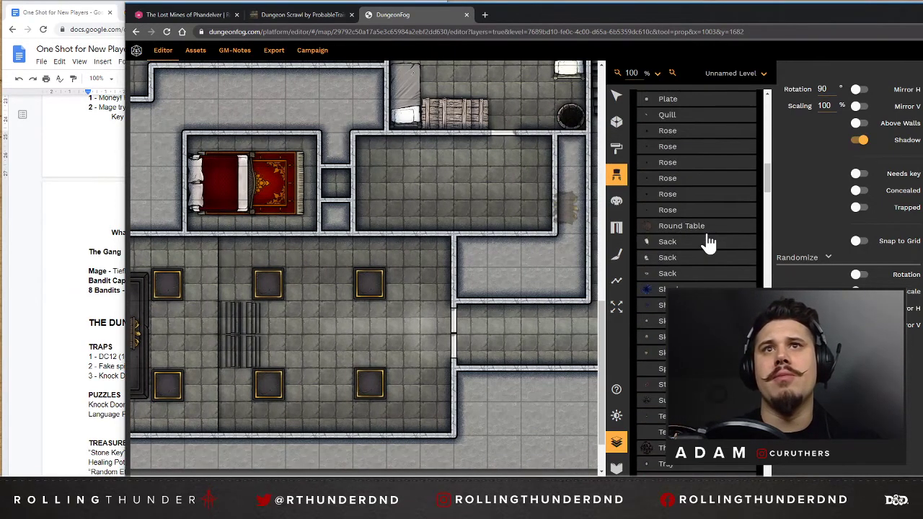
scroll(708, 242, up, 2)
scroll(709, 242, up, 5)
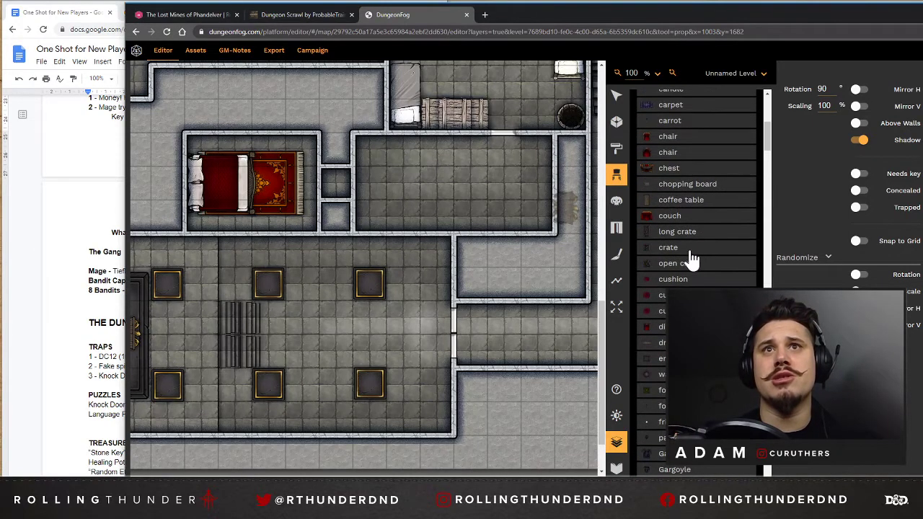
scroll(682, 209, up, 1)
click(670, 217)
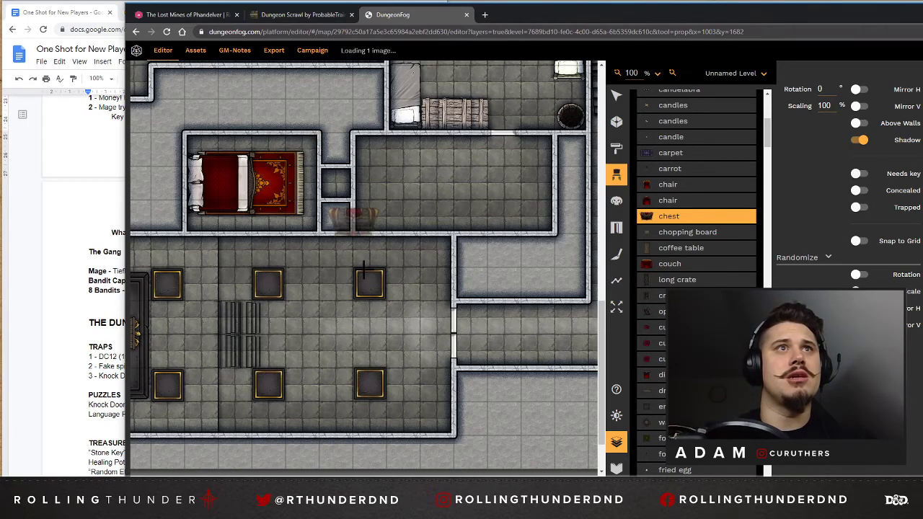
Look over the bunk room, the stair corridor, the cross-shaped room and the empty room south of the bunks.
scroll(537, 201, up, 1)
scroll(544, 209, up, 1)
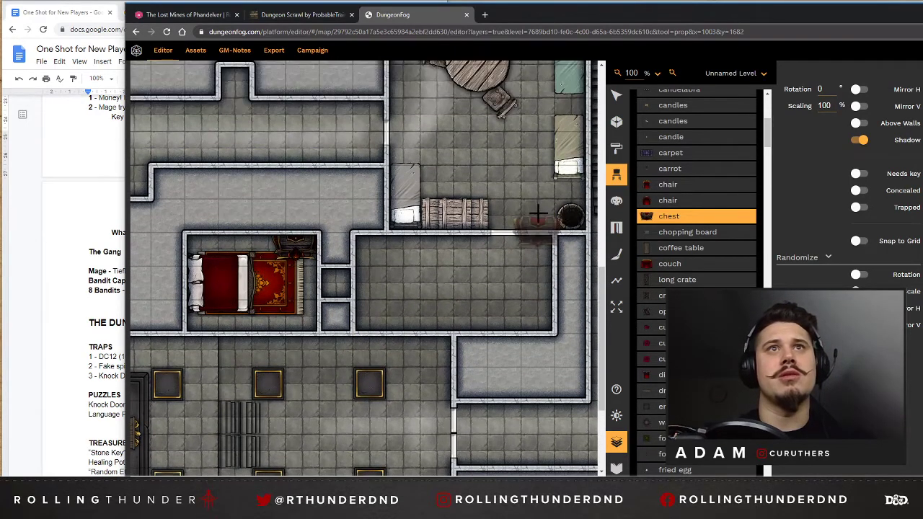
scroll(533, 362, up, 5)
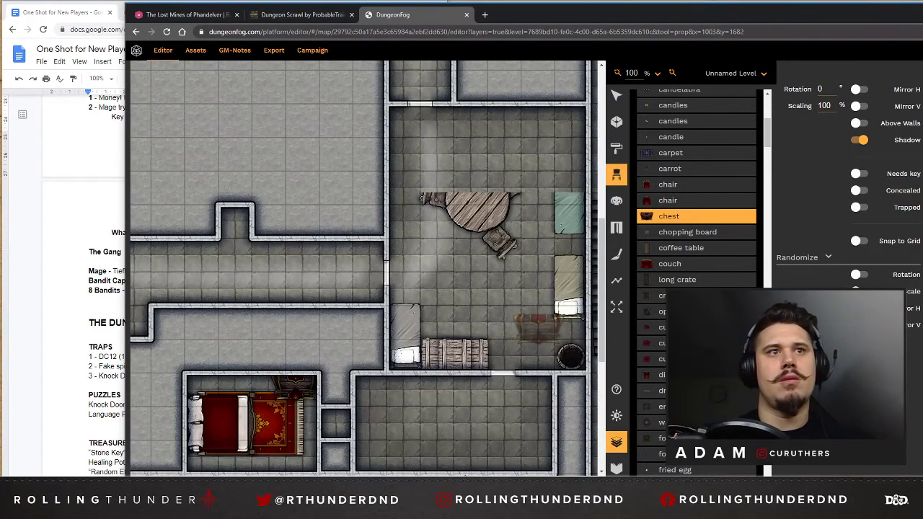
scroll(492, 473, right, 3)
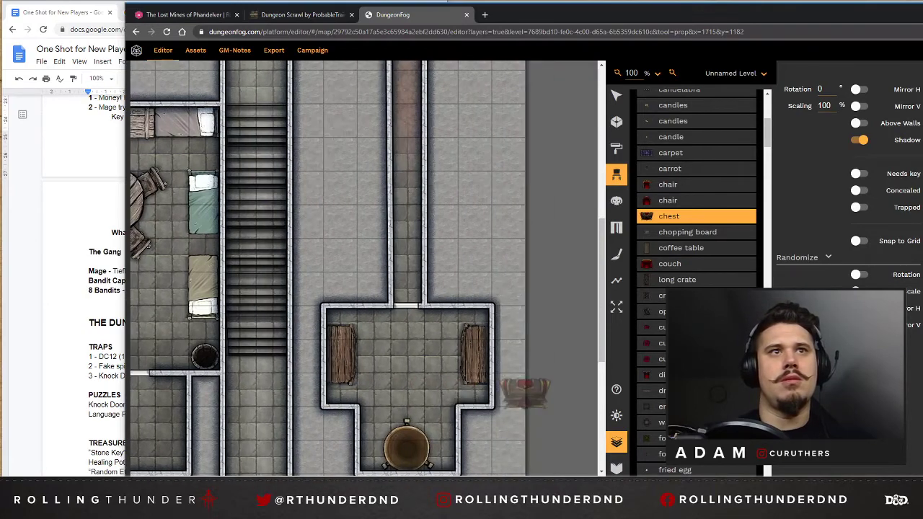
scroll(486, 473, left, 2)
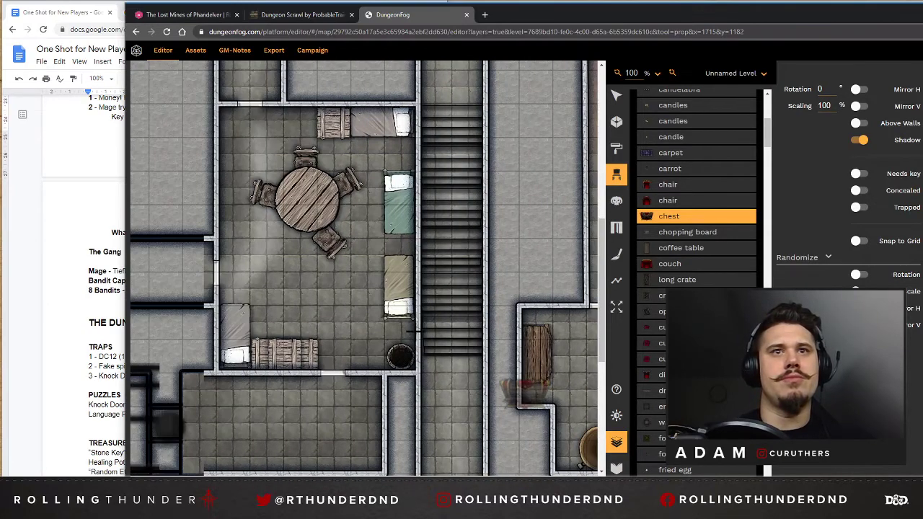
scroll(414, 332, left, 2)
scroll(414, 331, right, 1)
scroll(511, 344, down, 4)
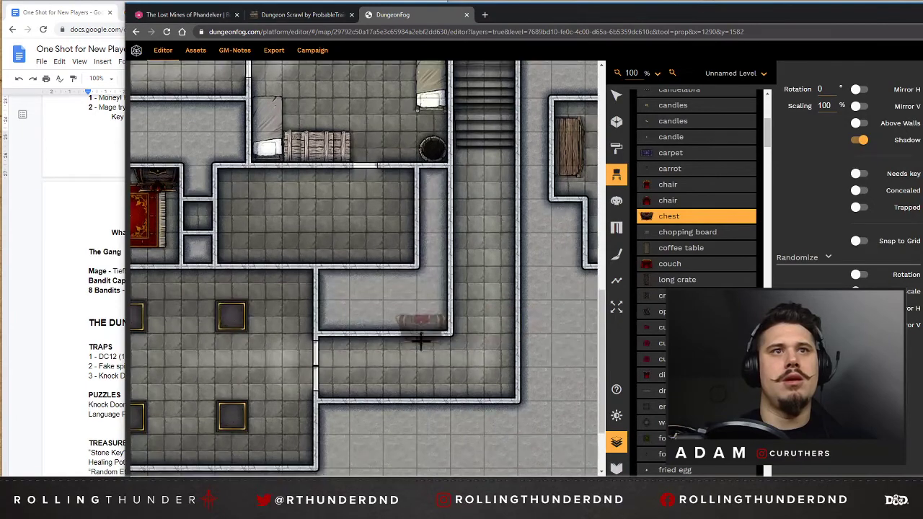
scroll(421, 339, up, 2)
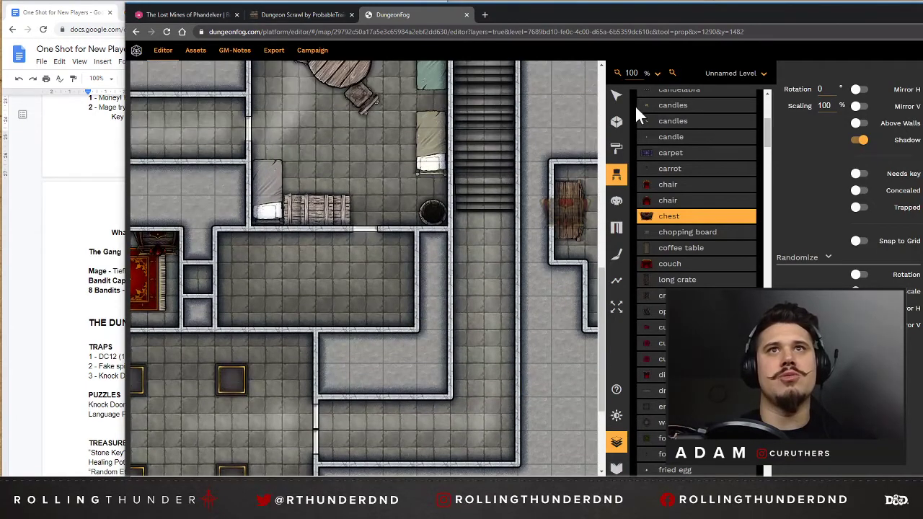
click(617, 96)
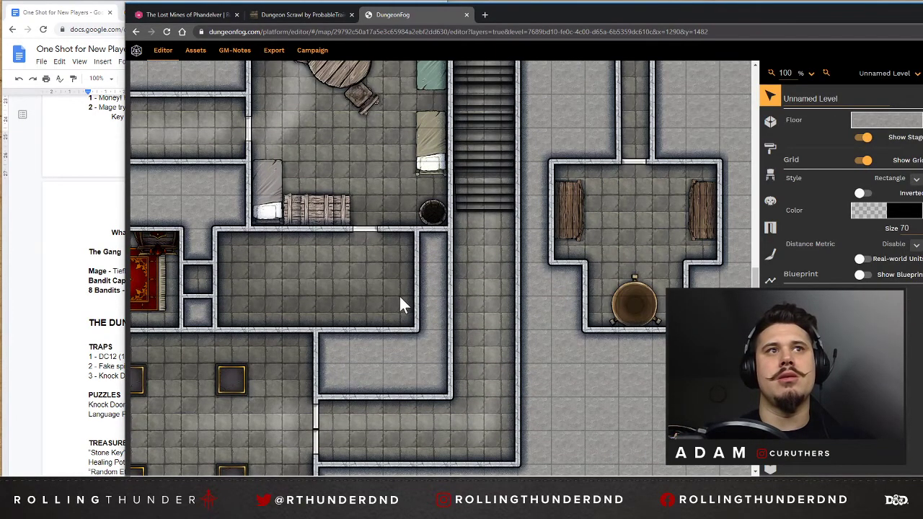
Place Dark Lord open barrels in the two west corners of the empty room south of the bunk room, plus two closed barrels nearby.
click(770, 175)
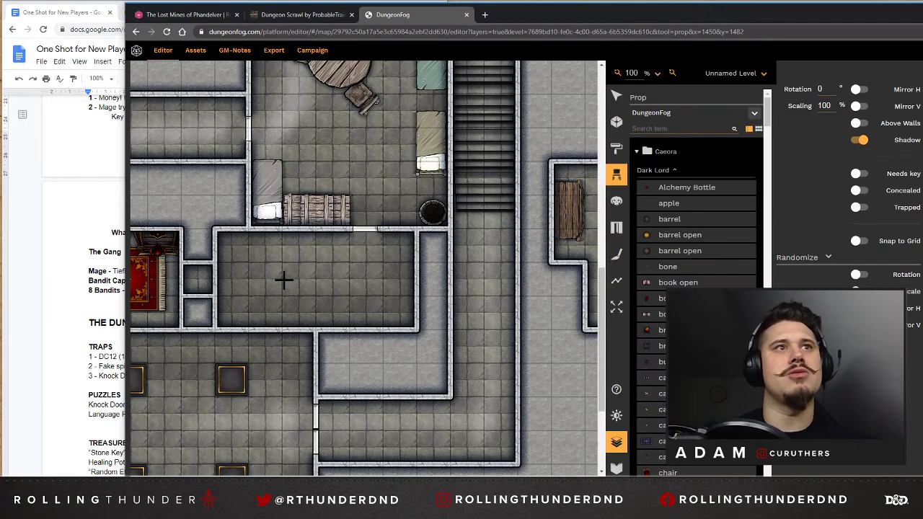
click(675, 258)
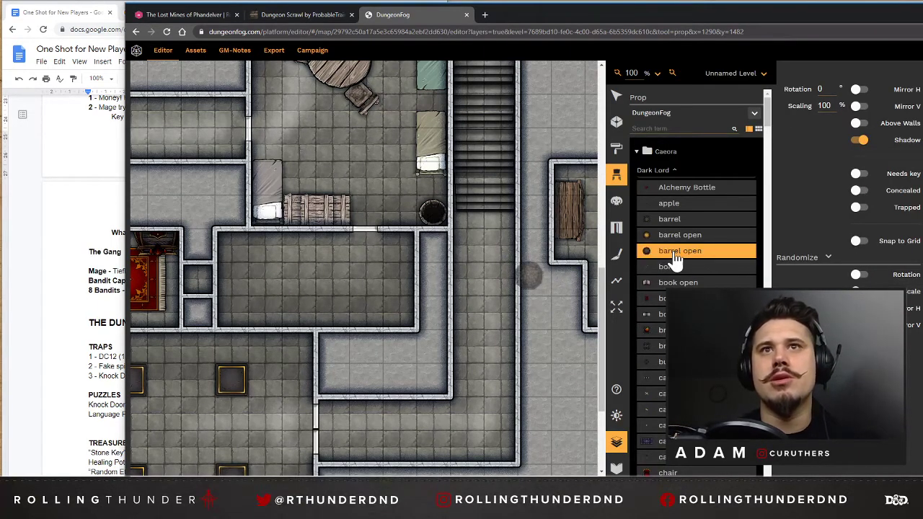
click(233, 246)
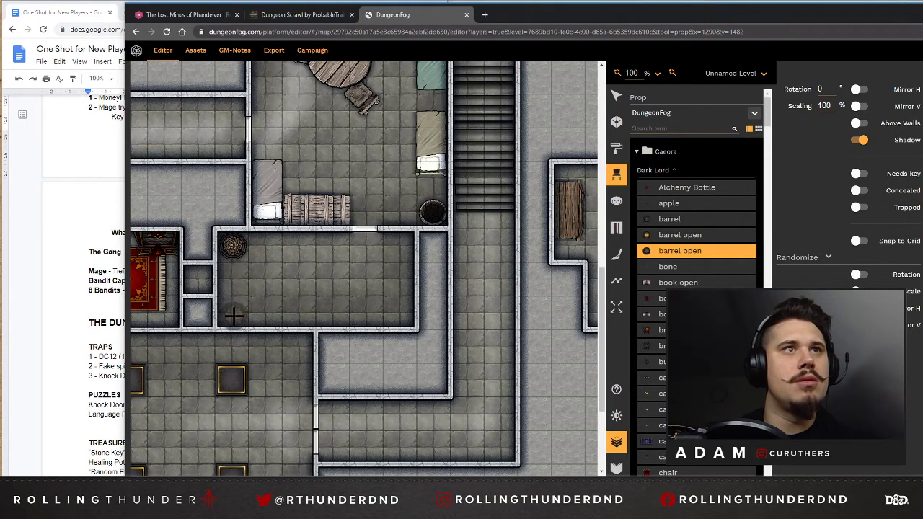
click(674, 219)
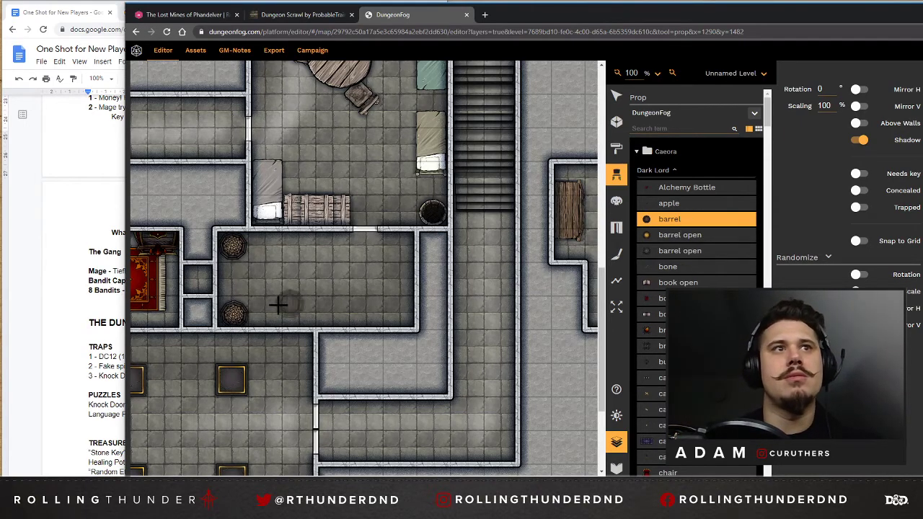
click(235, 286)
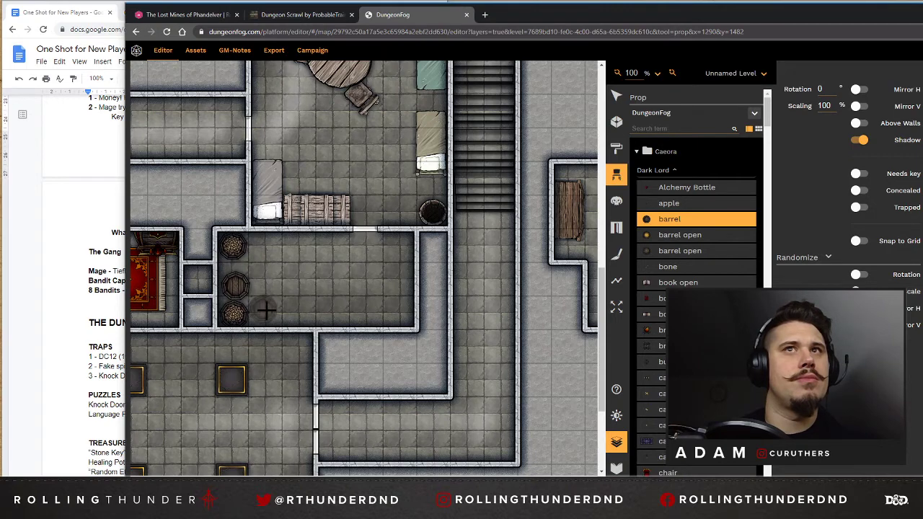
click(265, 310)
Reposition the two closed barrels so one stands east of each open barrel in the storage room.
click(615, 96)
click(236, 281)
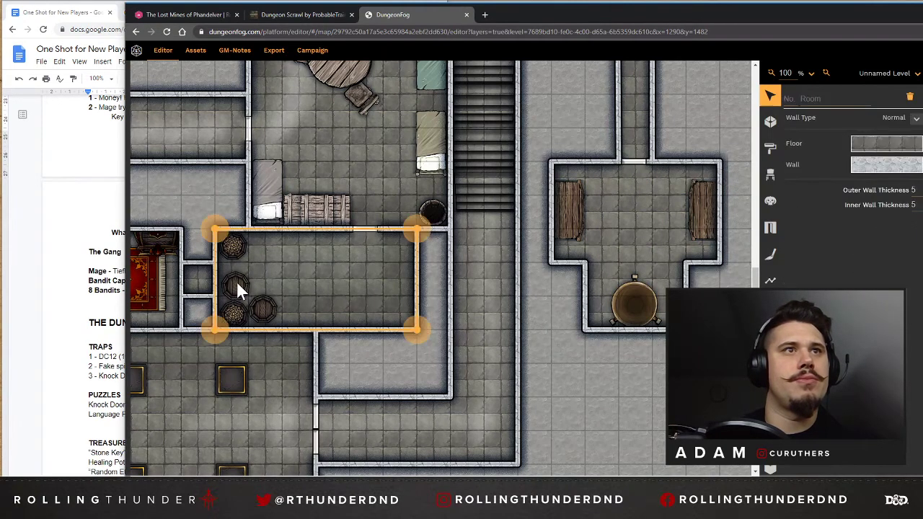
click(237, 283)
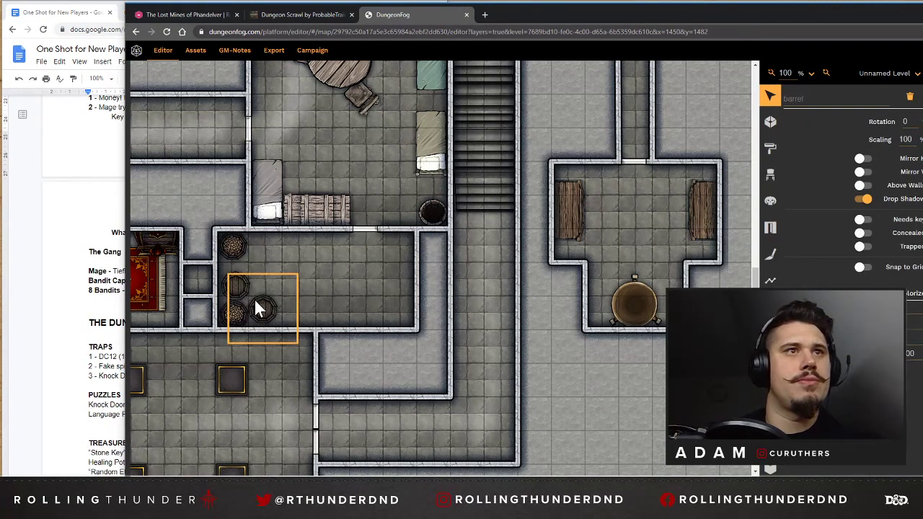
drag(302, 302, 308, 297)
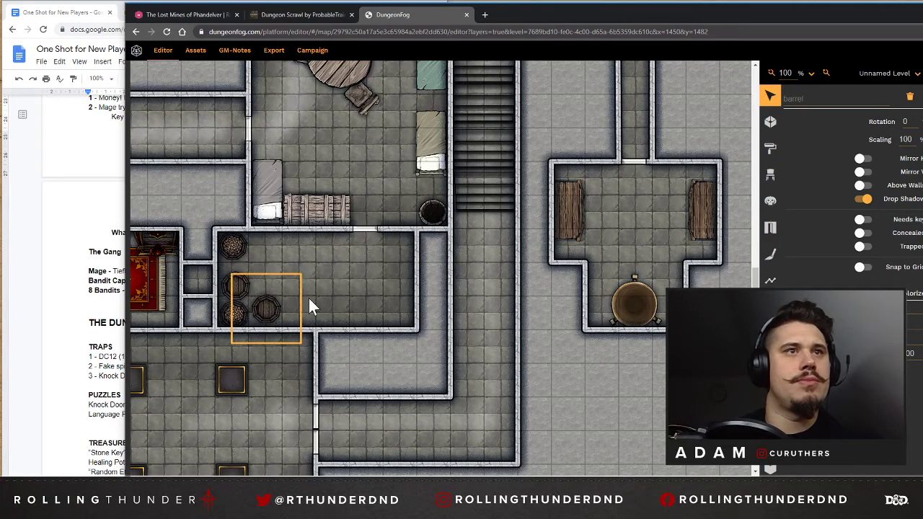
click(231, 282)
mouse_move(274, 257)
mouse_down()
mouse_move(271, 250)
mouse_move(273, 263)
mouse_up()
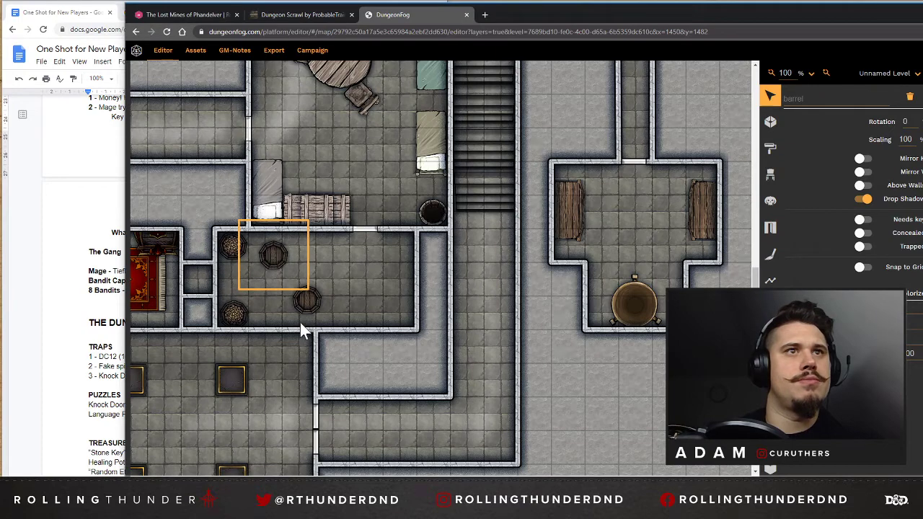
click(305, 301)
drag(264, 315, 269, 317)
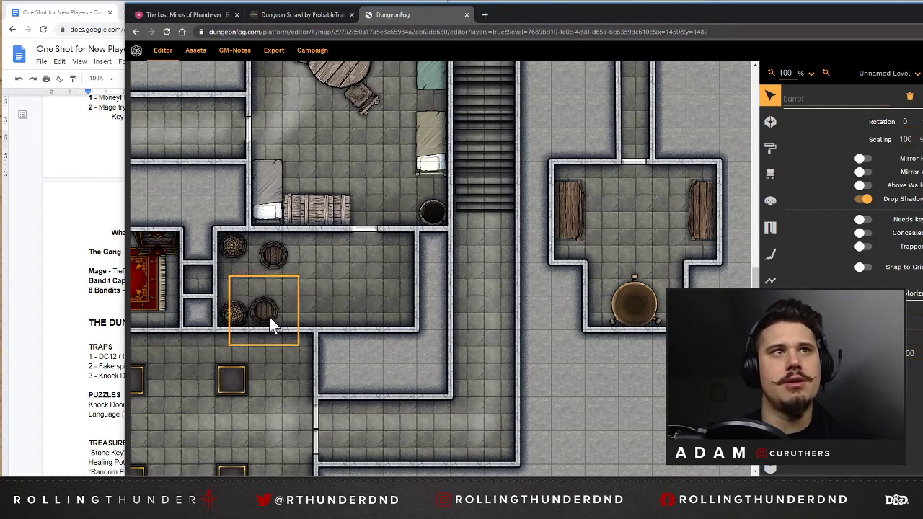
Place three Dark Lord crates in an L-shaped cluster in the storage room's southeast corner.
click(770, 177)
scroll(685, 274, down, 3)
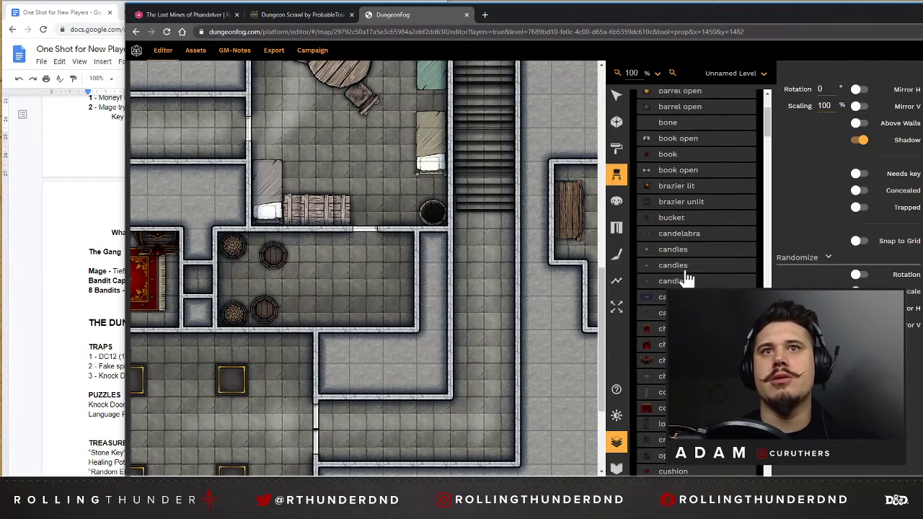
scroll(684, 263, up, 1)
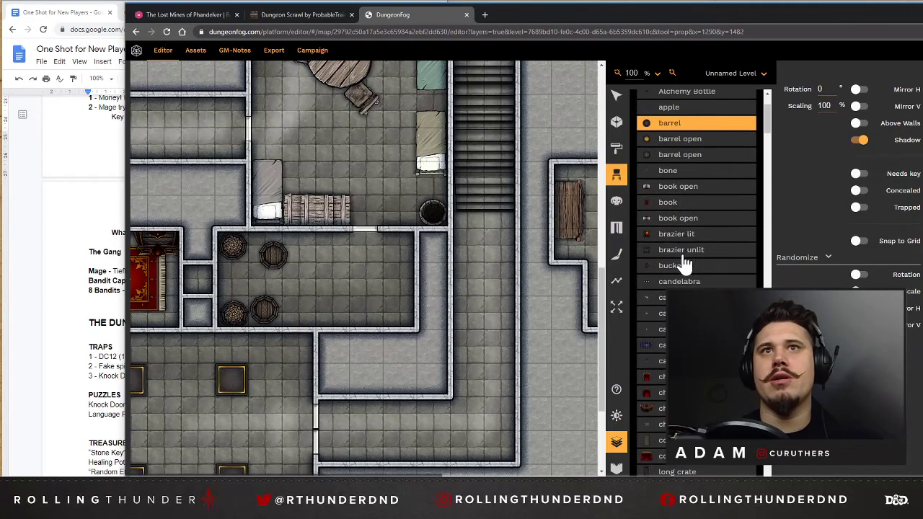
scroll(659, 389, down, 1)
click(652, 391)
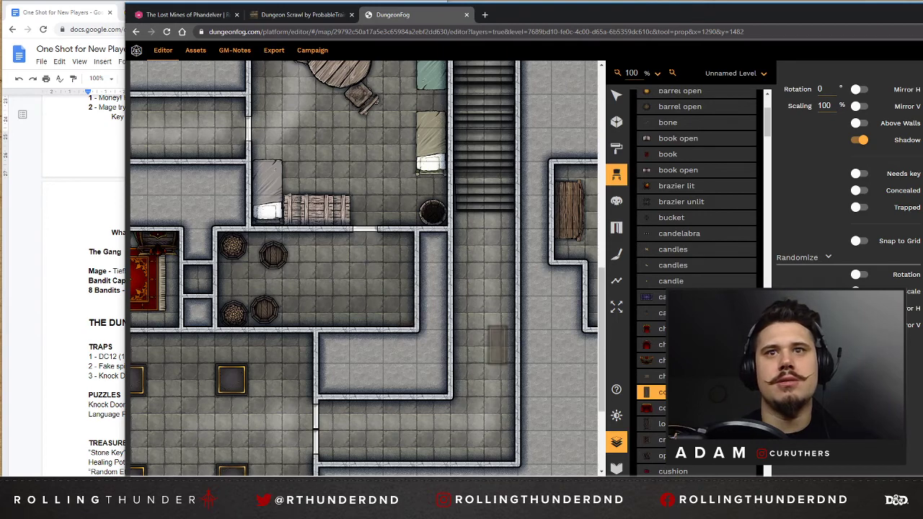
click(657, 440)
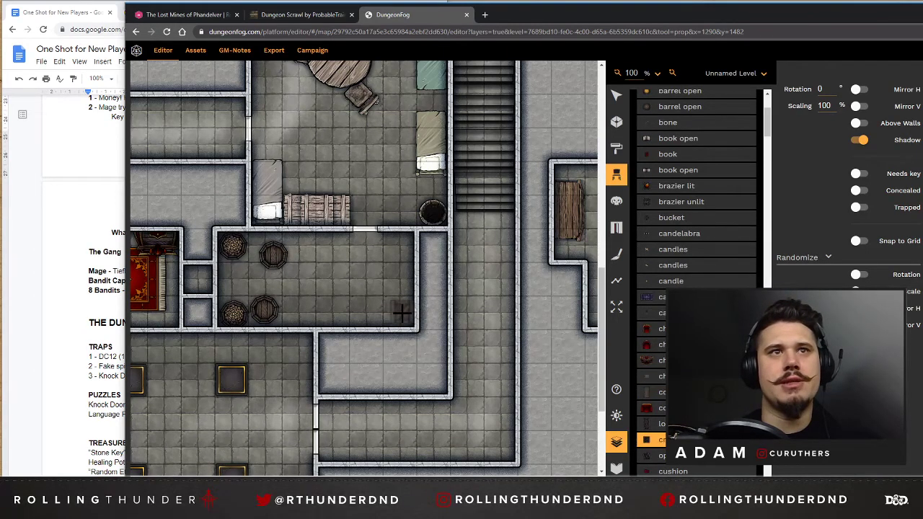
click(402, 294)
click(402, 288)
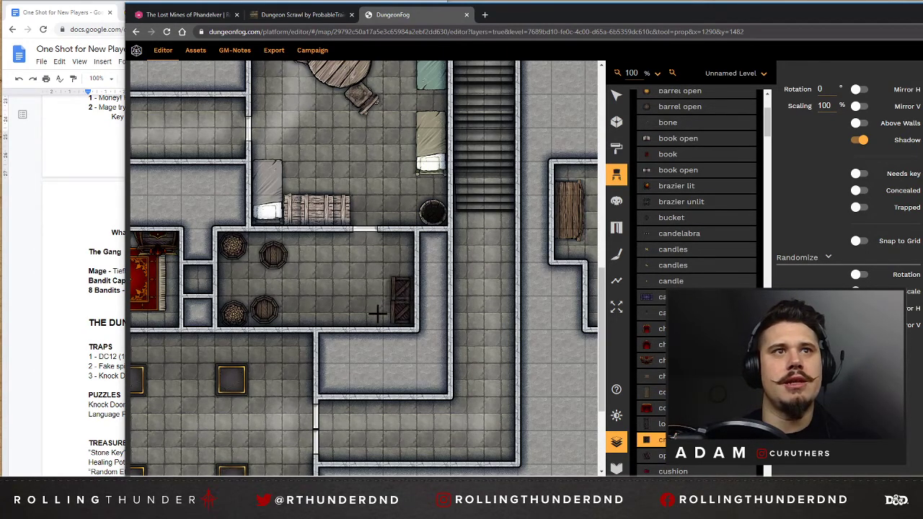
click(378, 315)
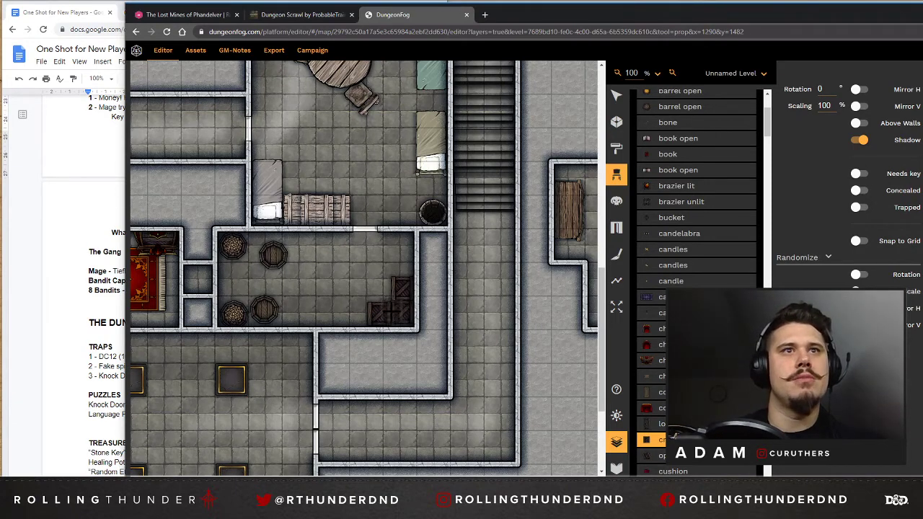
Place a door in the south wall of the red-carpeted bedroom, near its east end, opening into the pillared hall.
scroll(273, 294, left, 4)
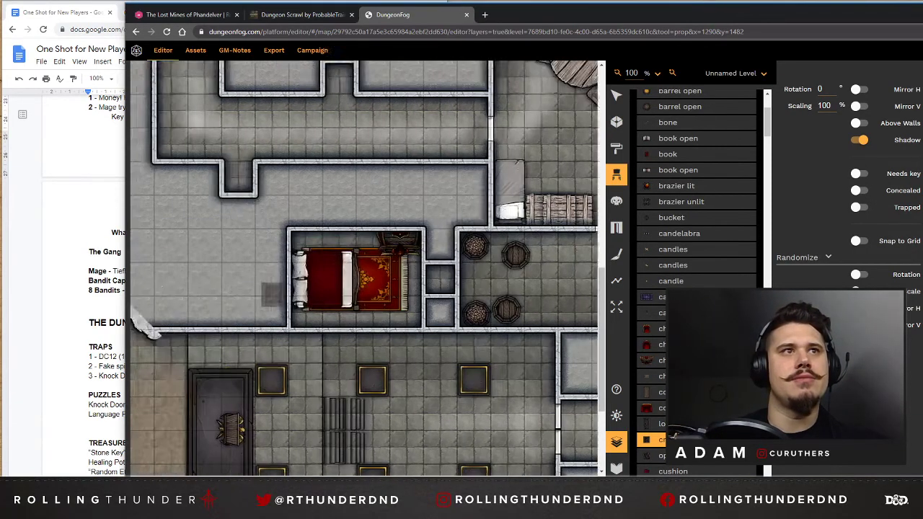
scroll(272, 293, right, 1)
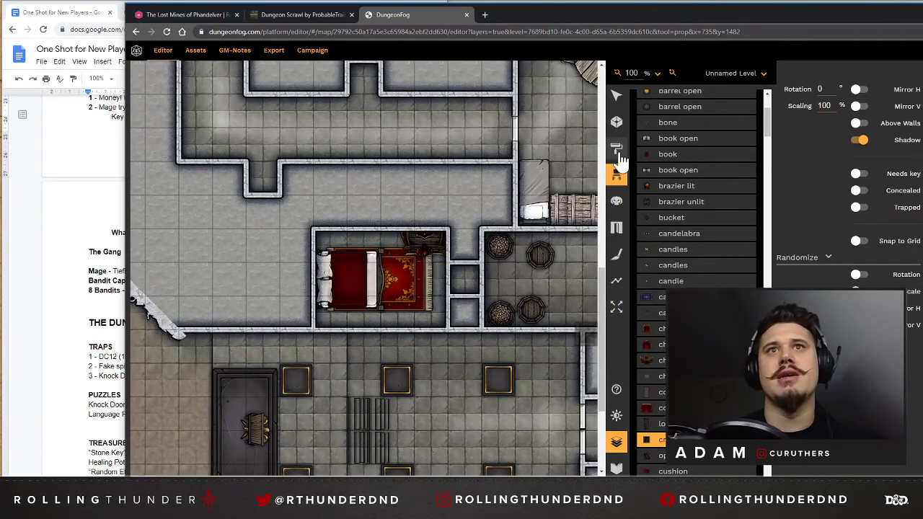
click(616, 227)
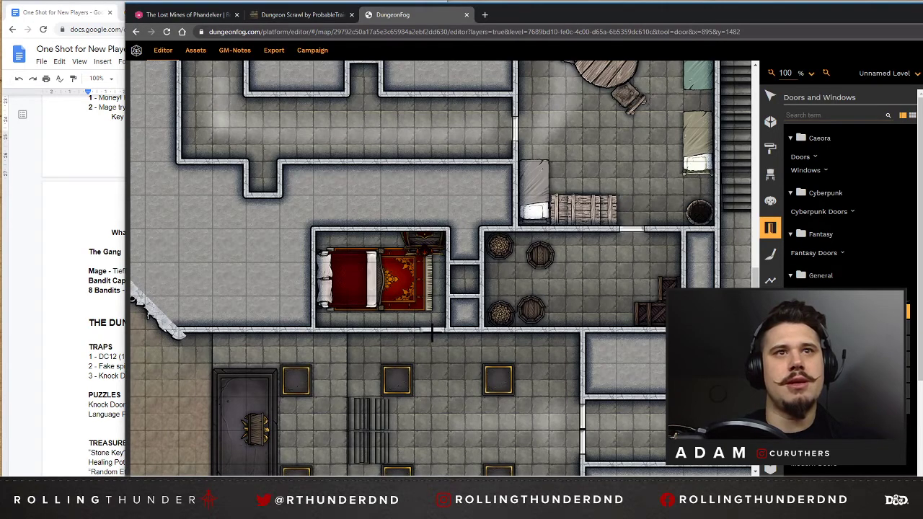
click(433, 330)
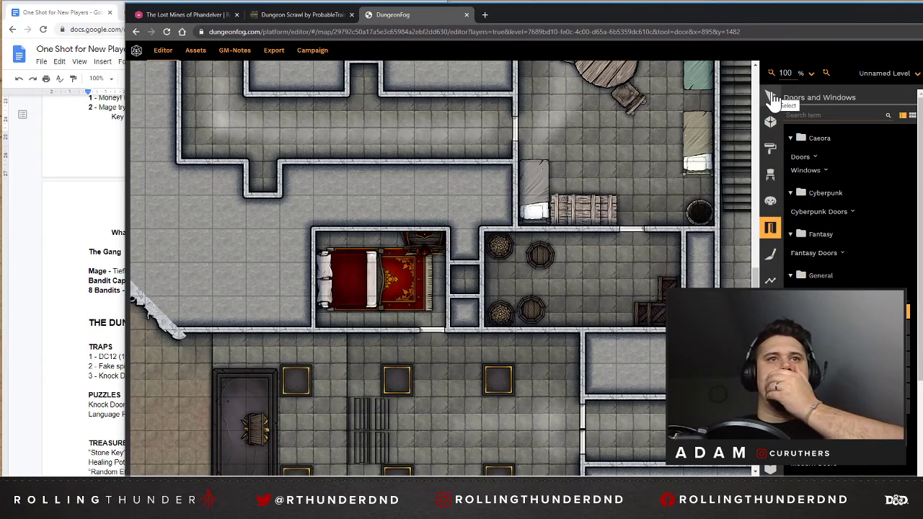
Browse the Caeora props for furnishings for the pillared hall and the rough cave area at its west end.
scroll(581, 260, down, 3)
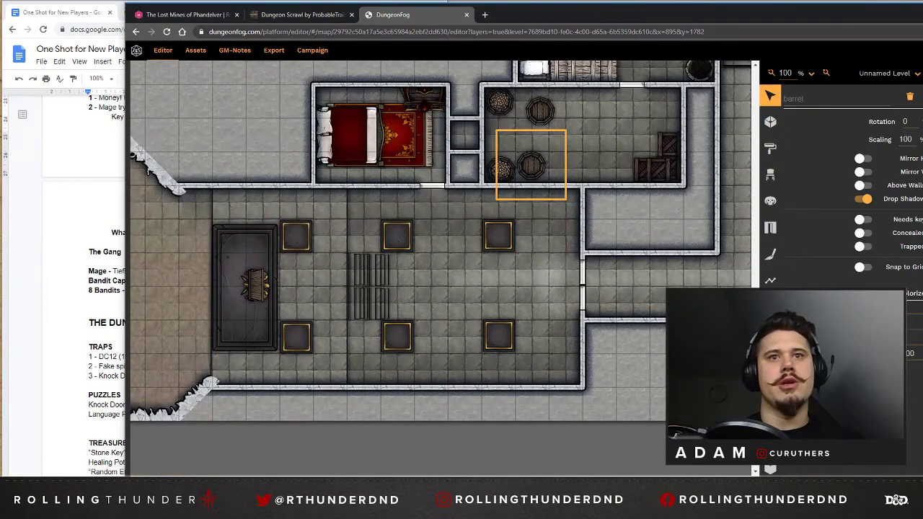
scroll(441, 266, left, 4)
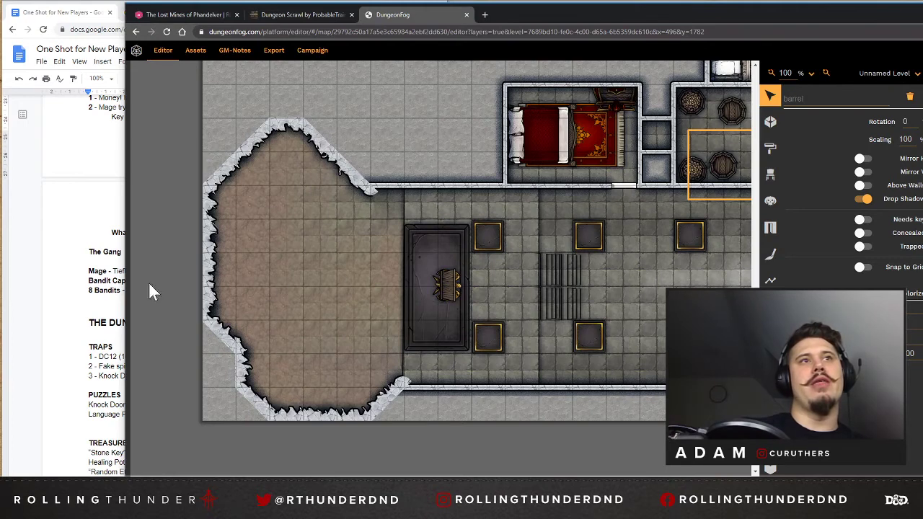
click(770, 175)
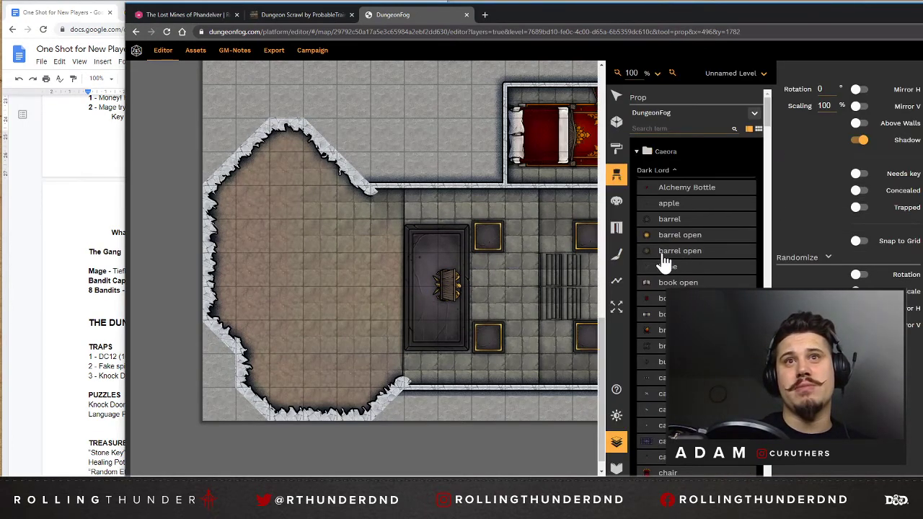
scroll(670, 258, down, 5)
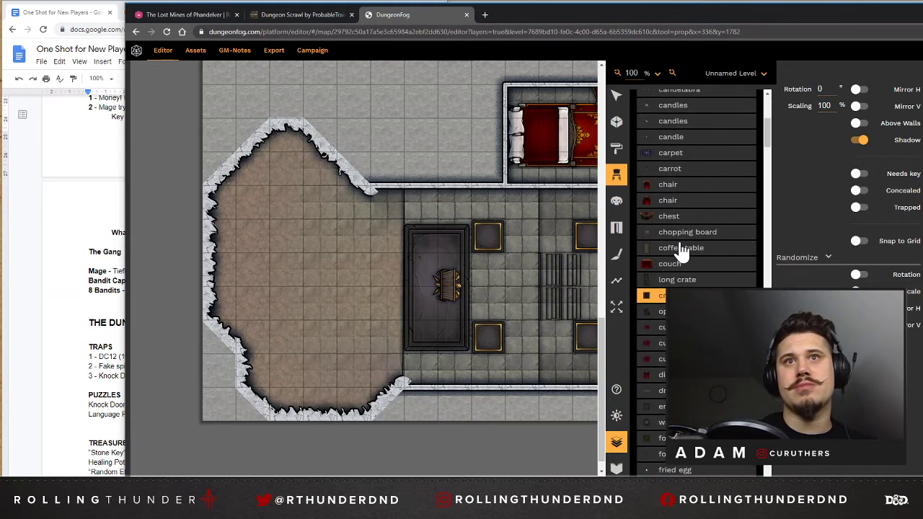
scroll(681, 260, down, 10)
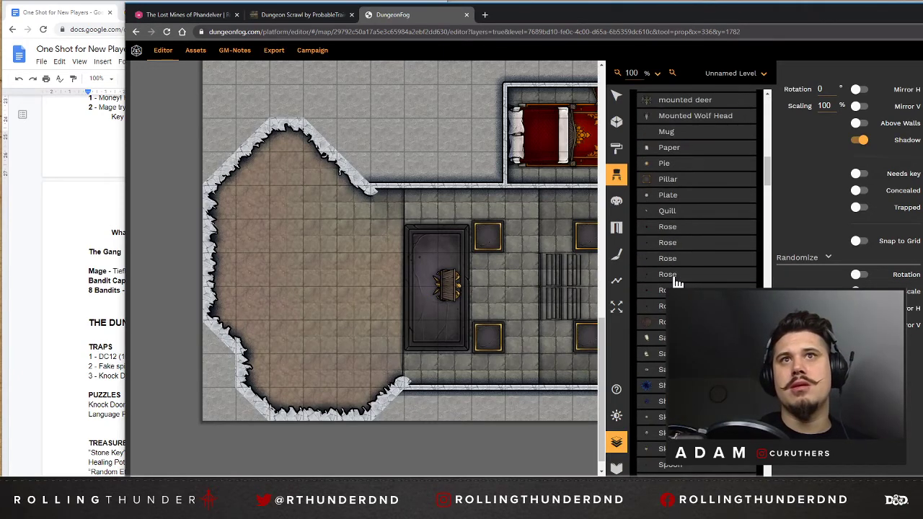
scroll(677, 281, down, 10)
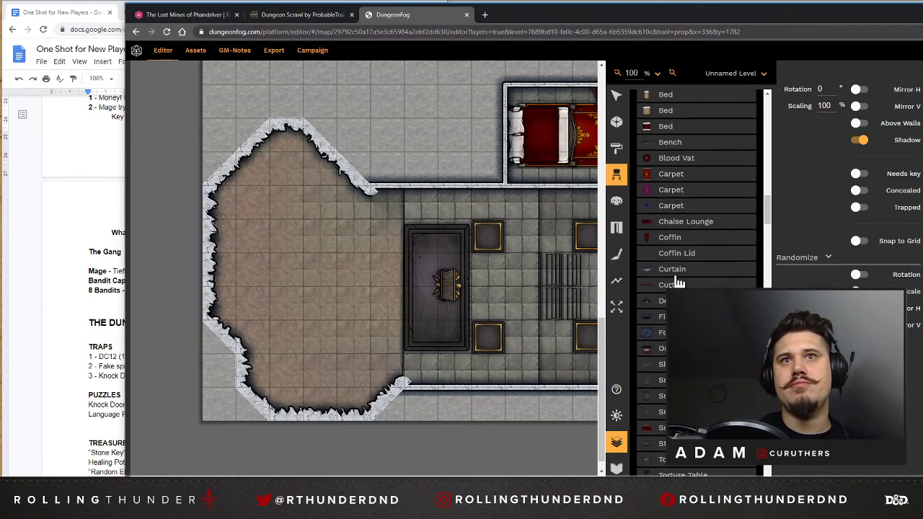
scroll(677, 283, down, 3)
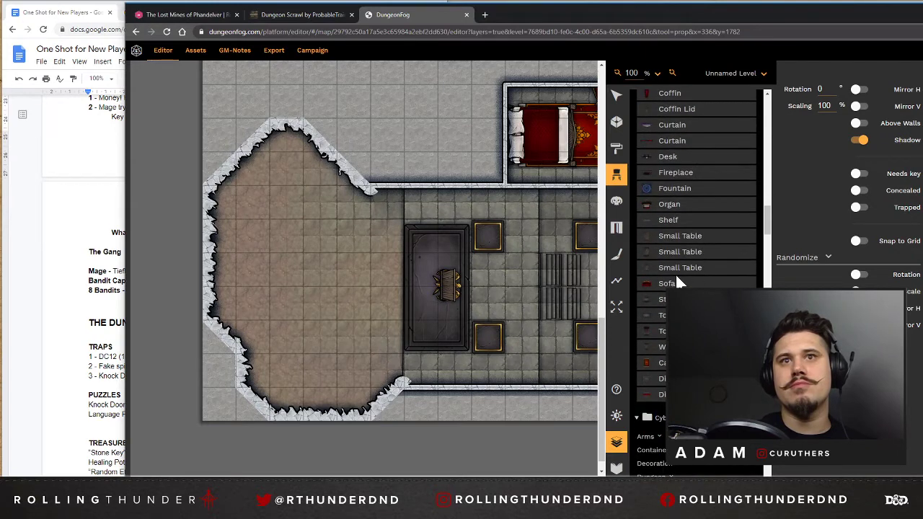
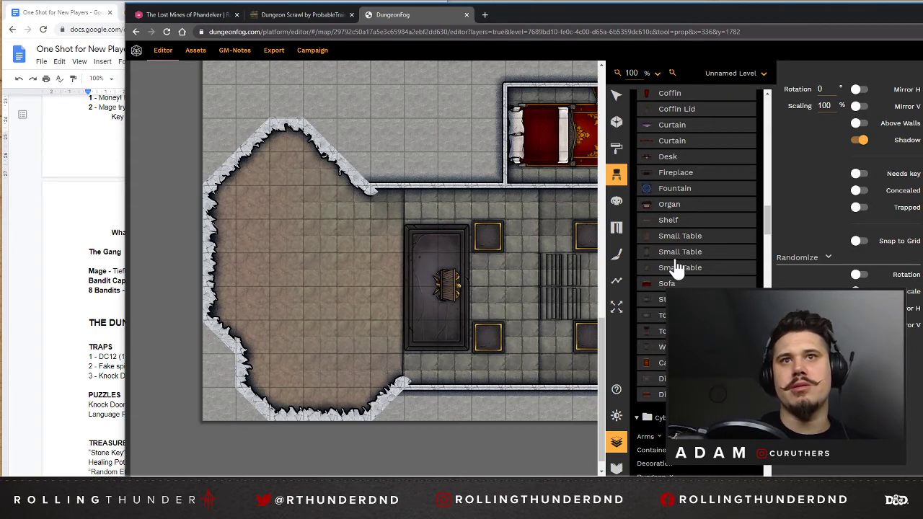
scroll(669, 246, down, 5)
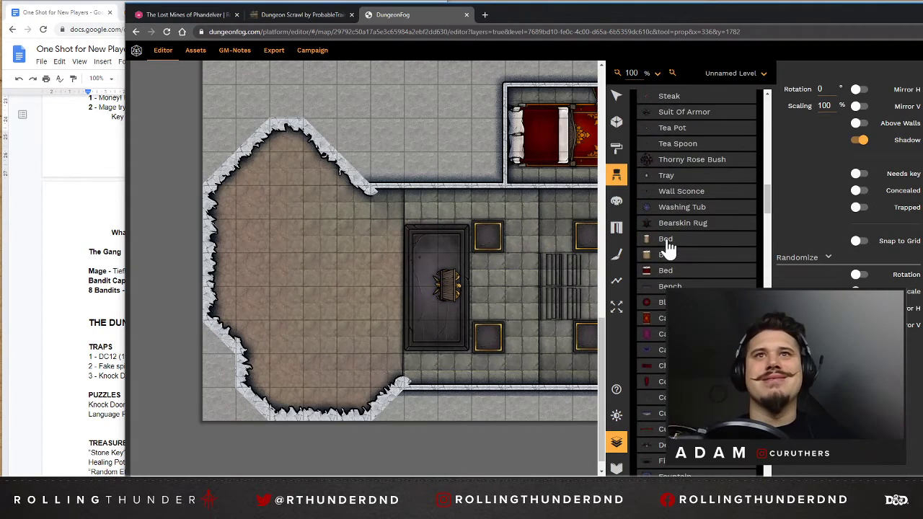
scroll(670, 252, down, 3)
scroll(670, 252, up, 3)
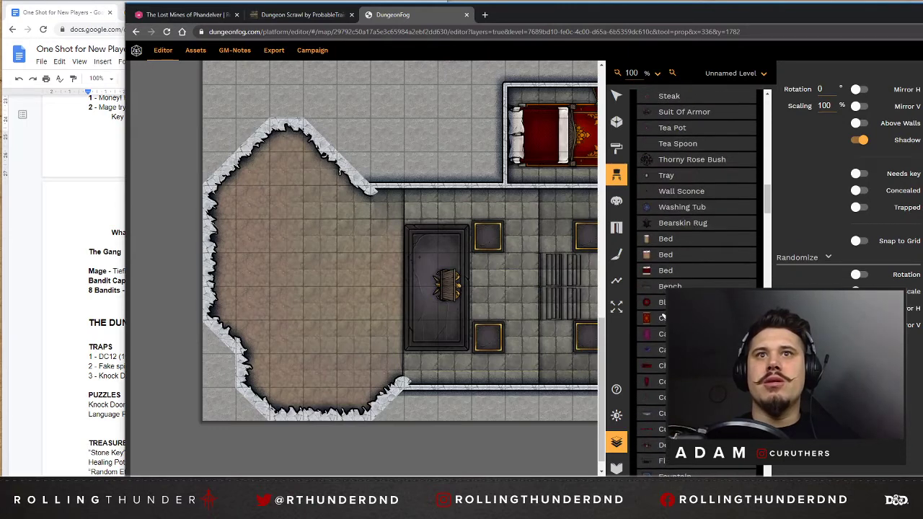
scroll(661, 317, down, 1)
click(667, 270)
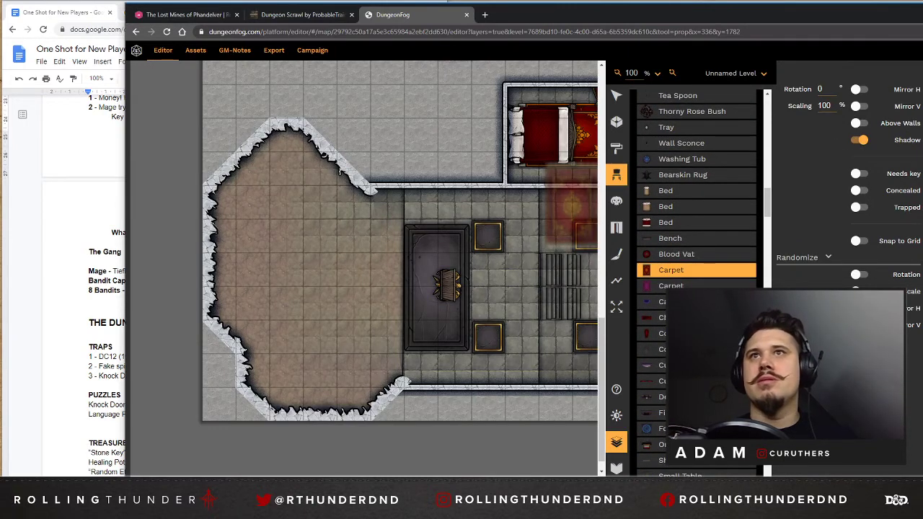
text(2)
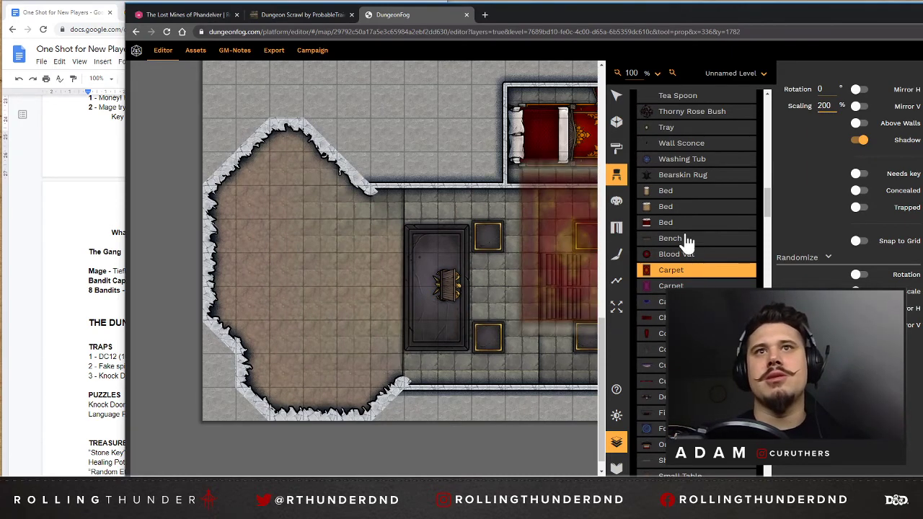
Place three closed barrels from the Dark Lord props near the cave area's upper wall, beside the hall entrance.
scroll(684, 214, up, 1)
scroll(684, 214, down, 15)
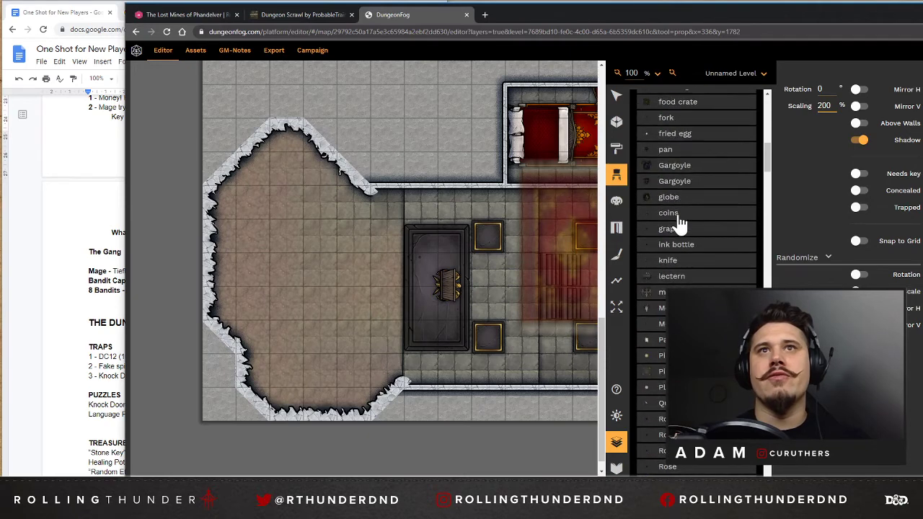
scroll(677, 227, up, 4)
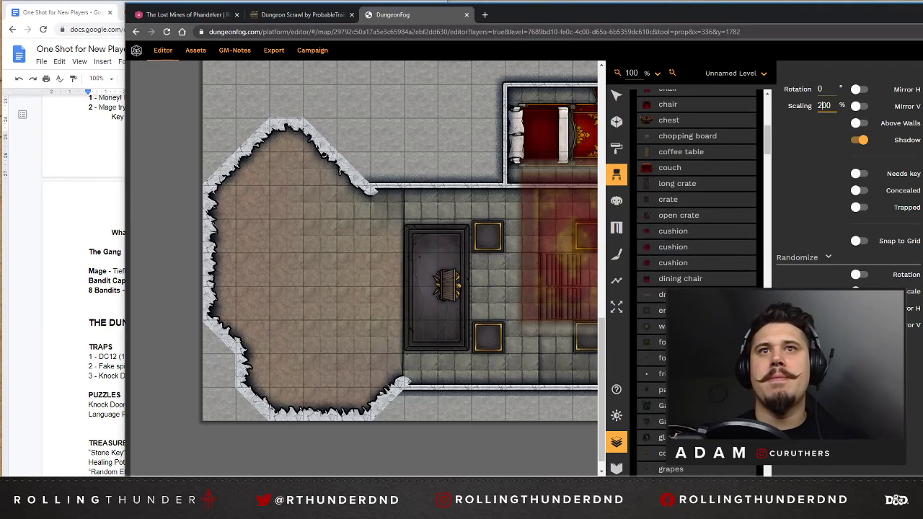
scroll(680, 237, up, 10)
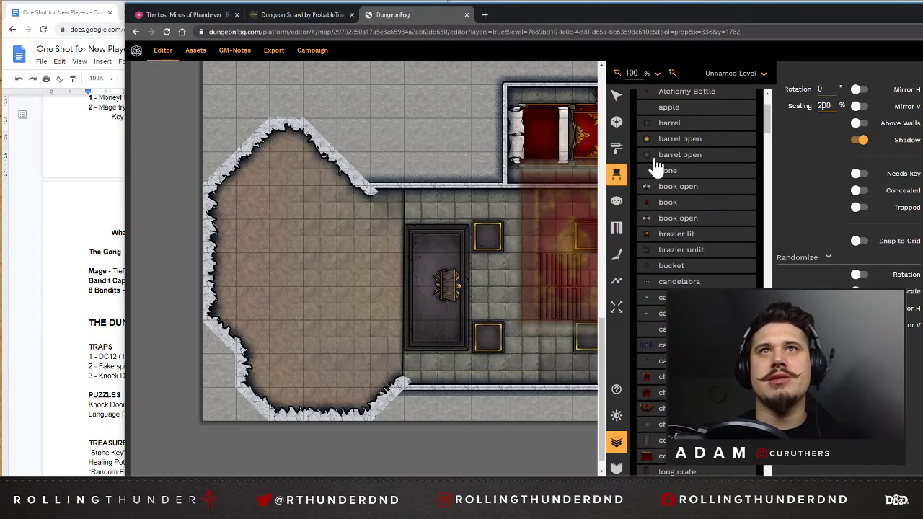
click(661, 173)
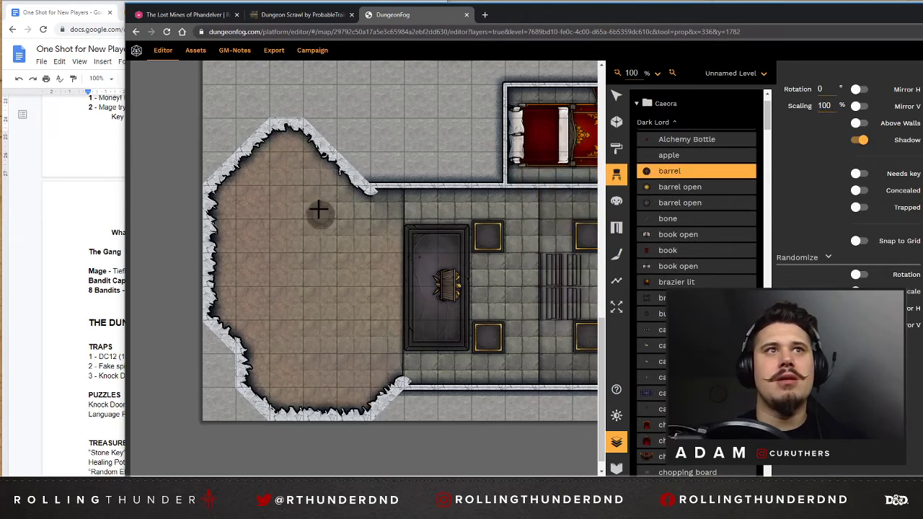
click(313, 171)
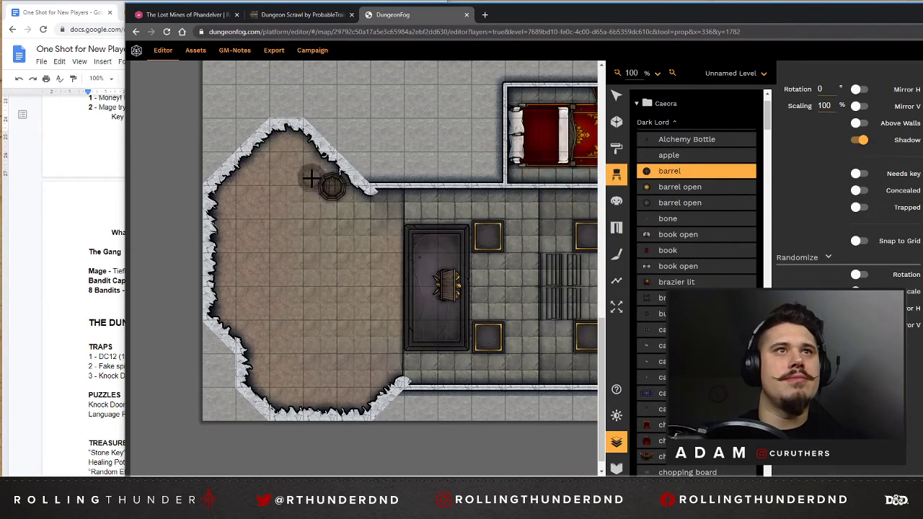
click(307, 202)
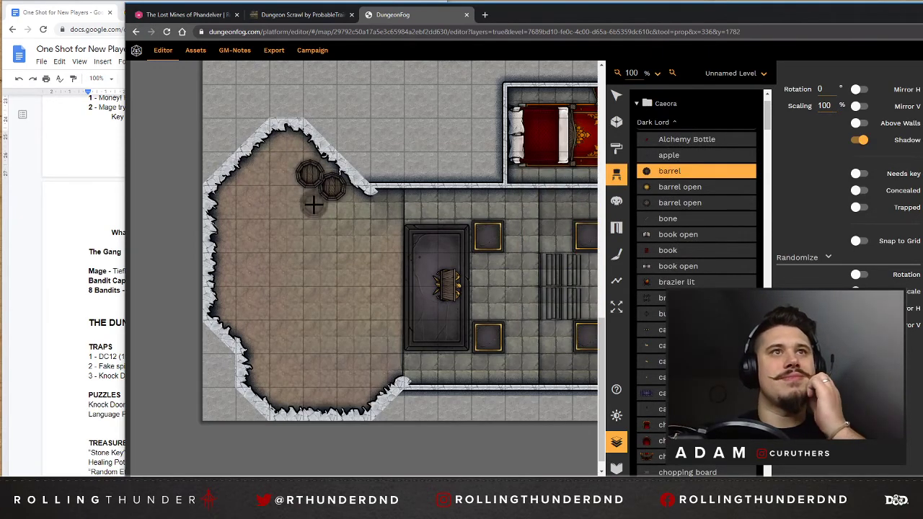
click(310, 202)
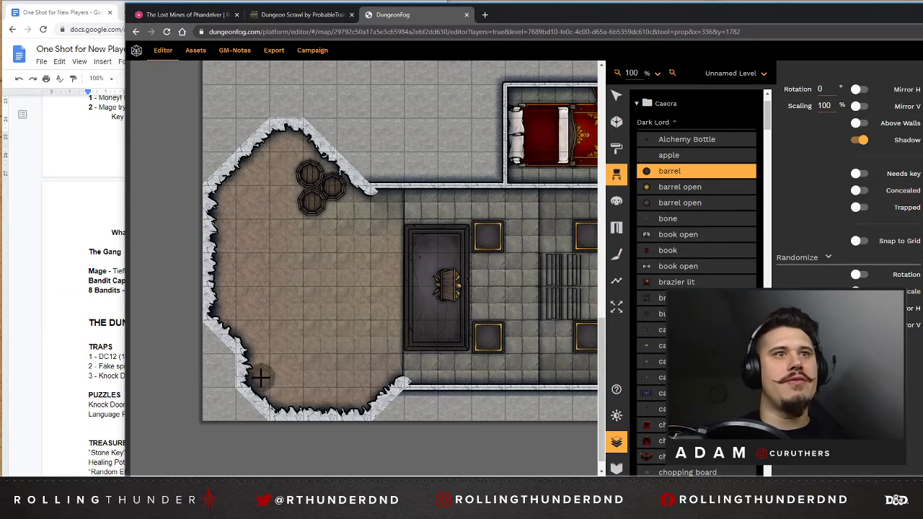
Place a cluster of four barrels in the lower-left corner of the cave area.
click(283, 397)
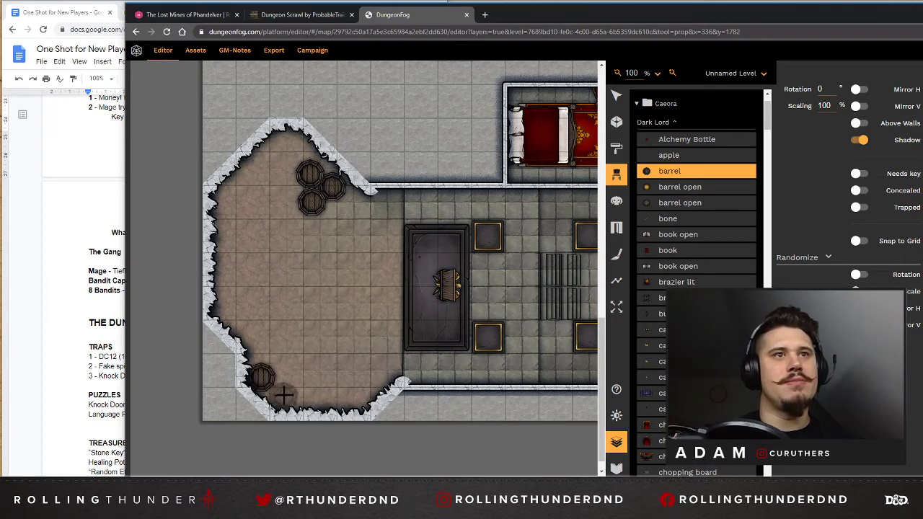
click(285, 392)
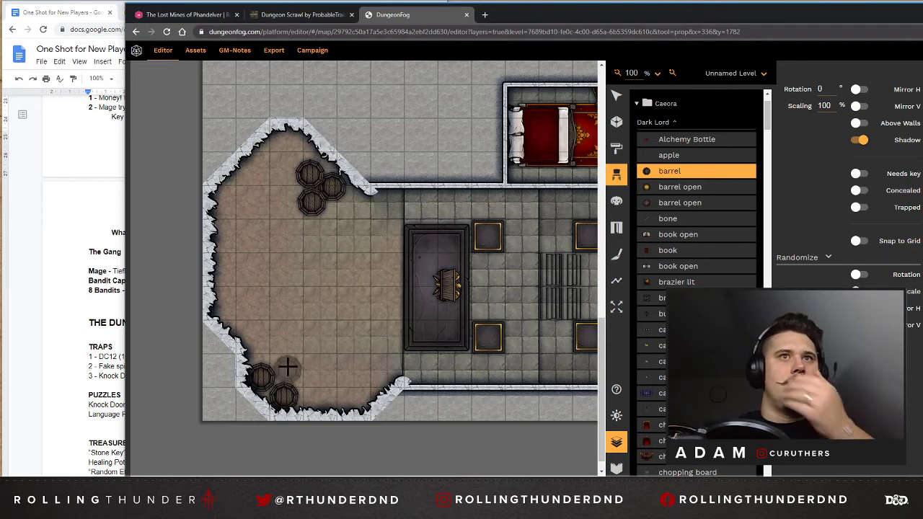
click(287, 369)
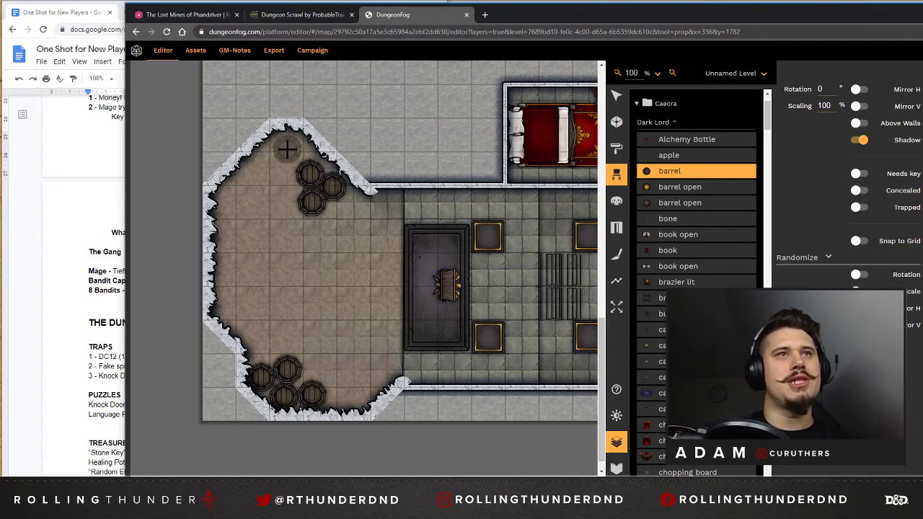
Add two more barrels to each of the upper and lower barrel clusters in the cave area.
scroll(433, 191, up, 5)
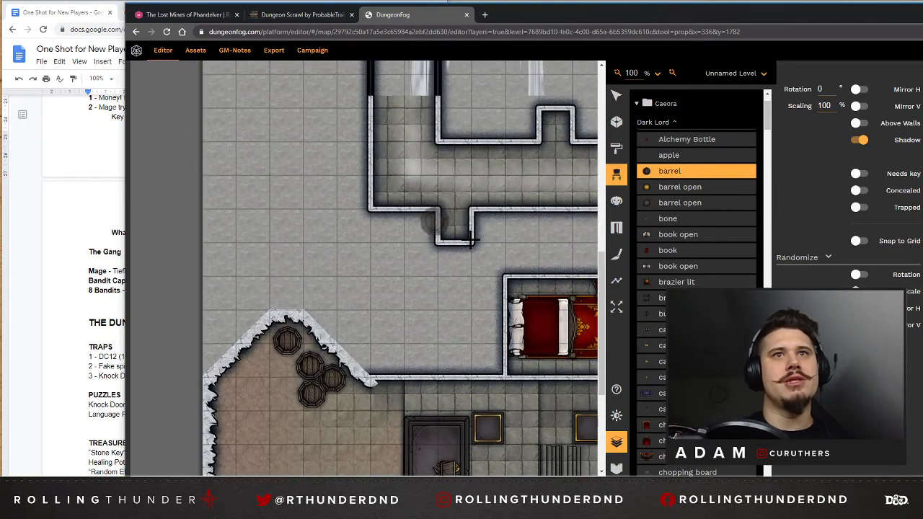
scroll(468, 243, down, 5)
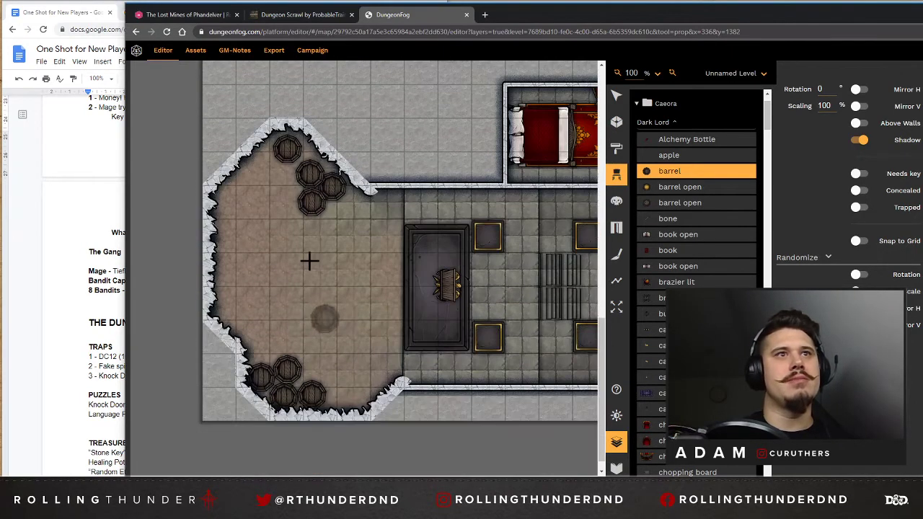
click(281, 182)
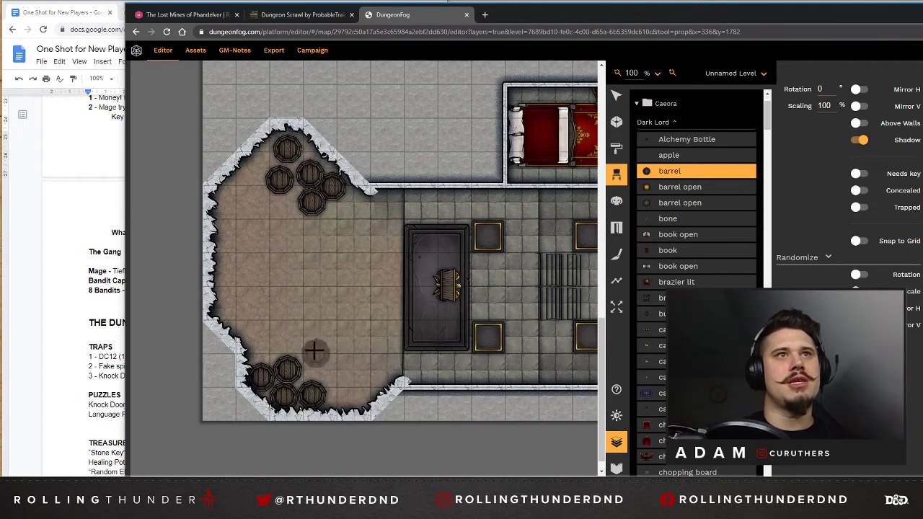
click(265, 348)
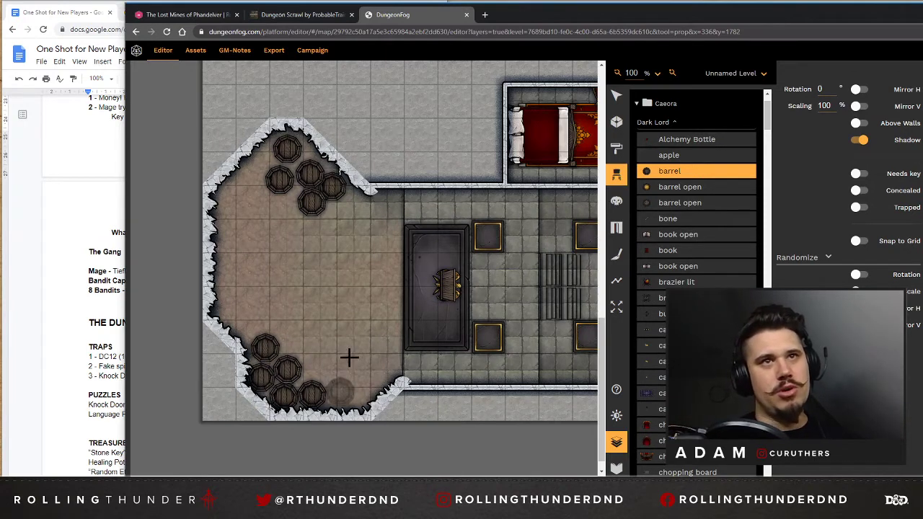
mouse_move(454, 481)
mouse_down()
mouse_move(503, 481)
mouse_move(454, 481)
mouse_up()
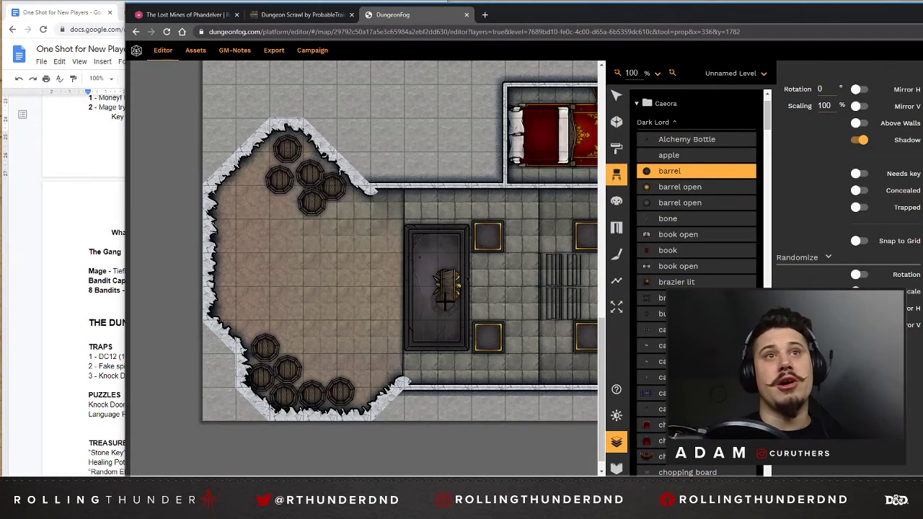
Look over the whole dungeon map, from the cave area through the upper rooms to the empty southeast corner.
scroll(443, 283, up, 5)
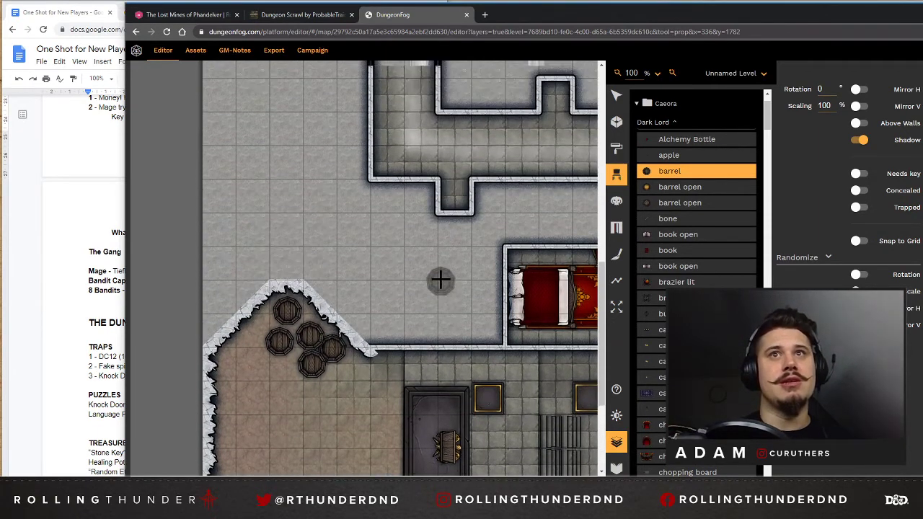
scroll(404, 306, up, 5)
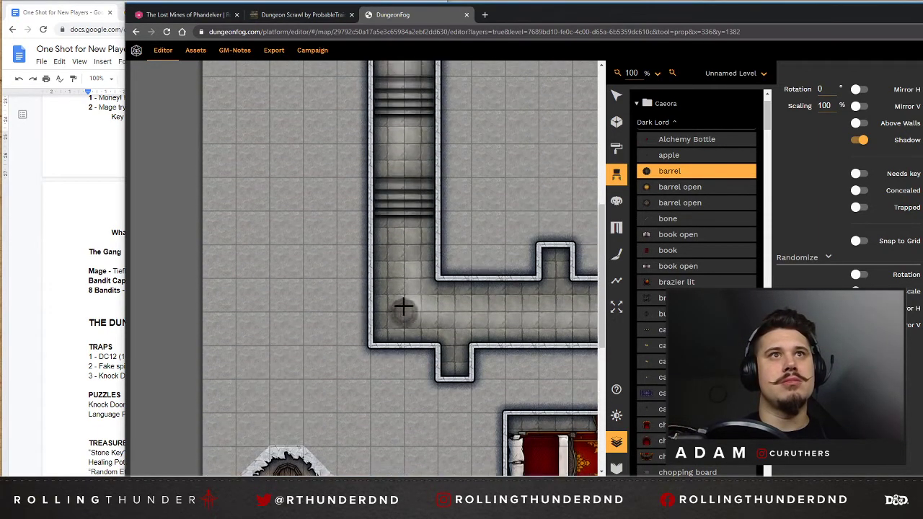
scroll(404, 308, up, 7)
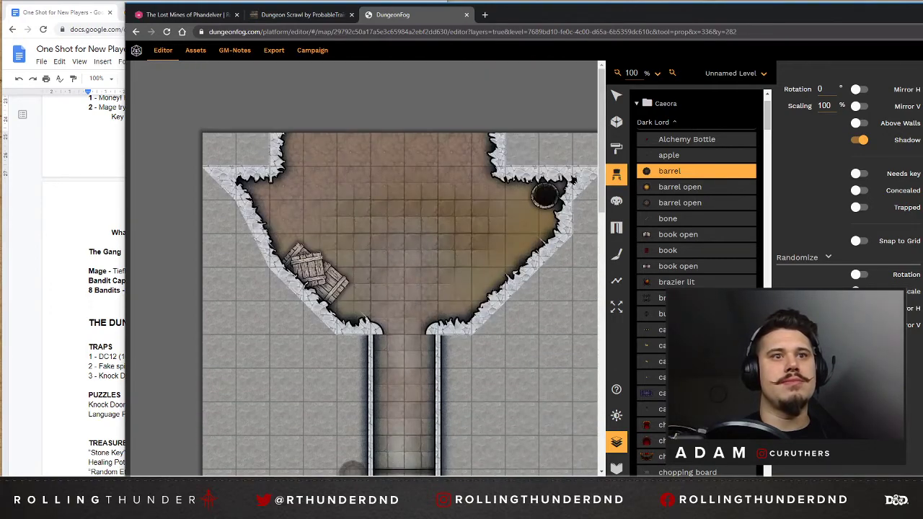
drag(317, 478, 351, 478)
scroll(584, 333, down, 10)
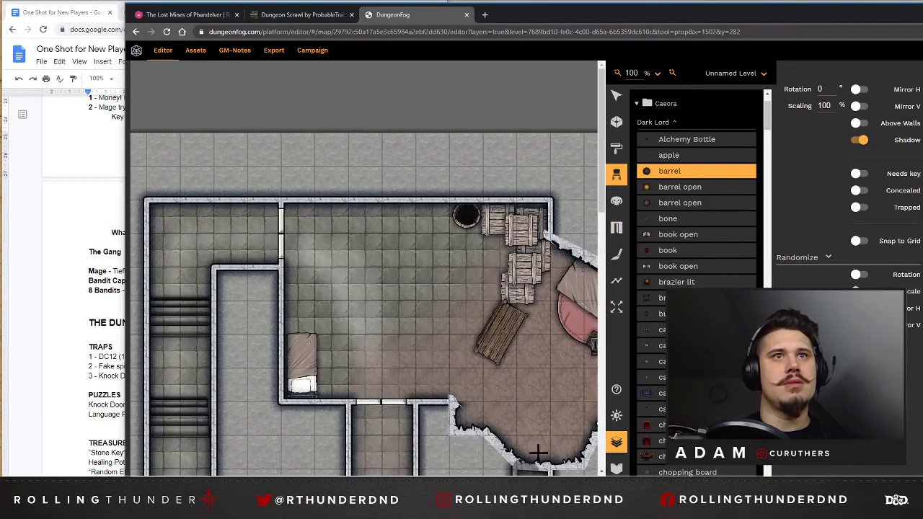
scroll(397, 315, down, 12)
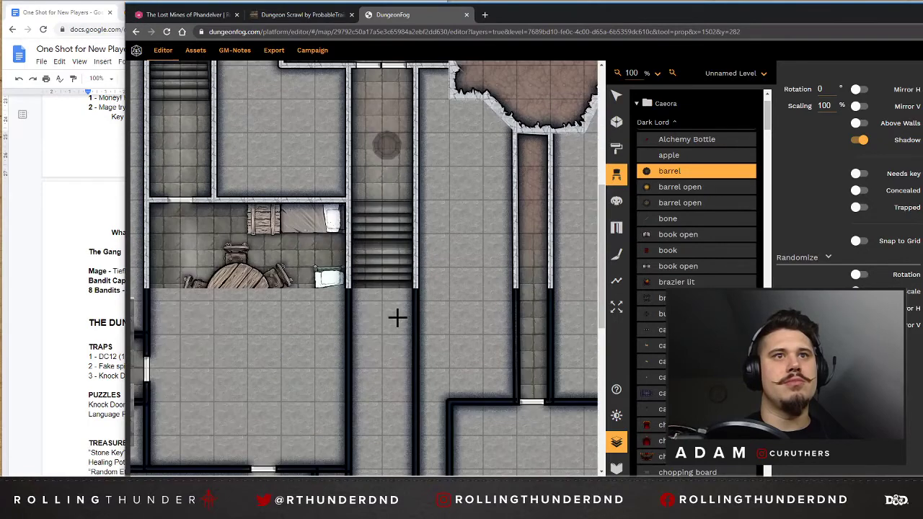
scroll(389, 315, down, 2)
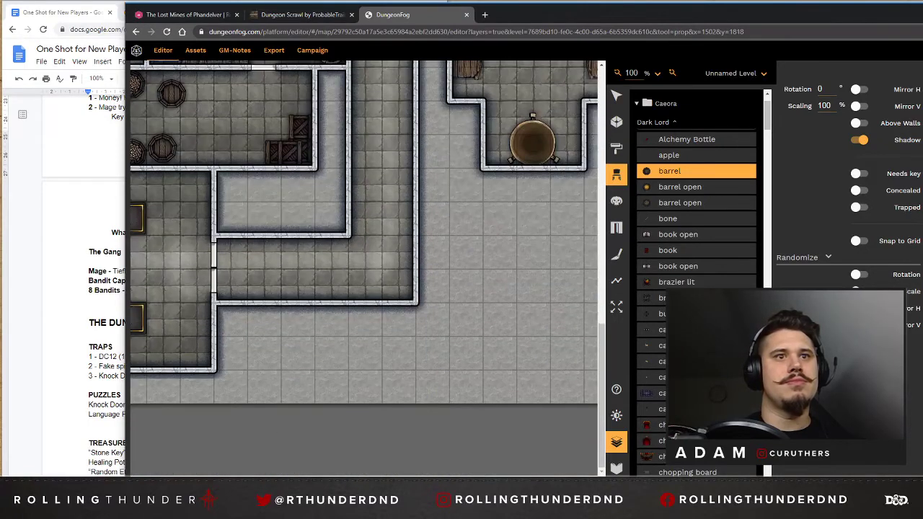
drag(393, 476, 552, 458)
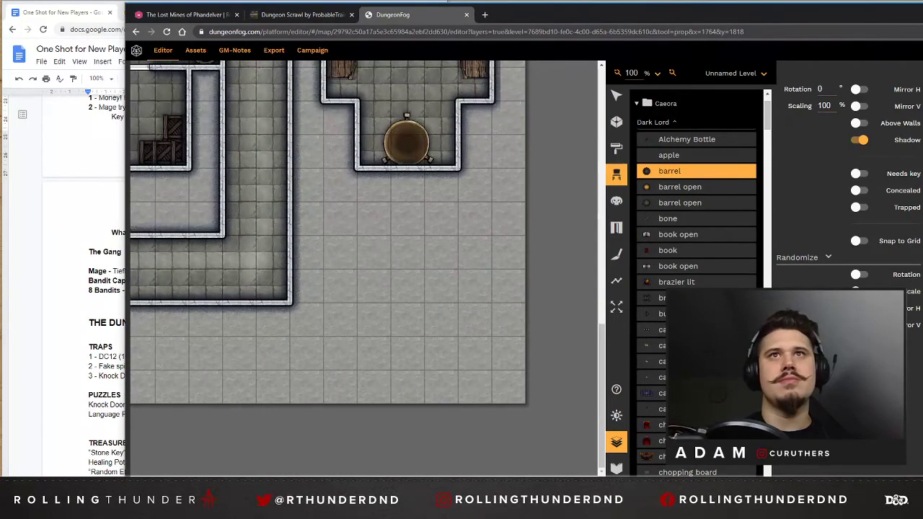
Draw a 4 by 4 square room in the empty southeast corner, below the alcove with the round brown prop.
click(617, 123)
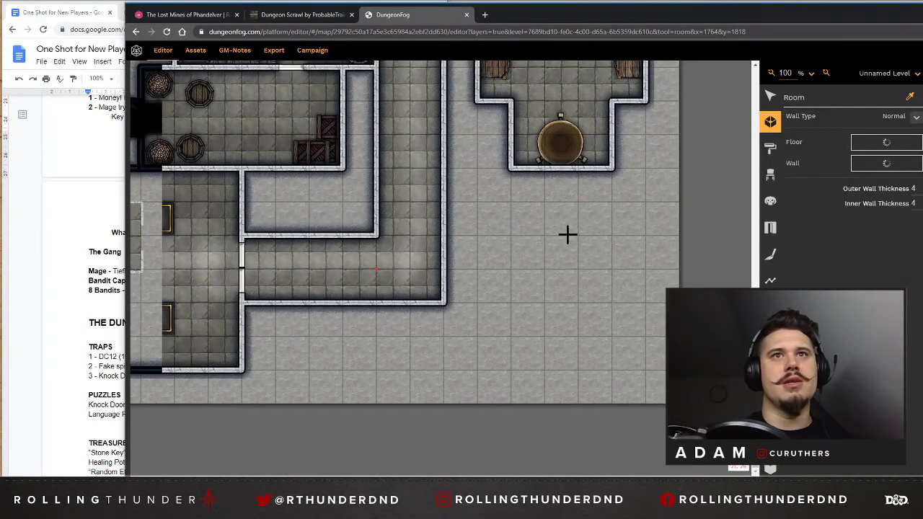
drag(512, 235, 635, 235)
click(645, 235)
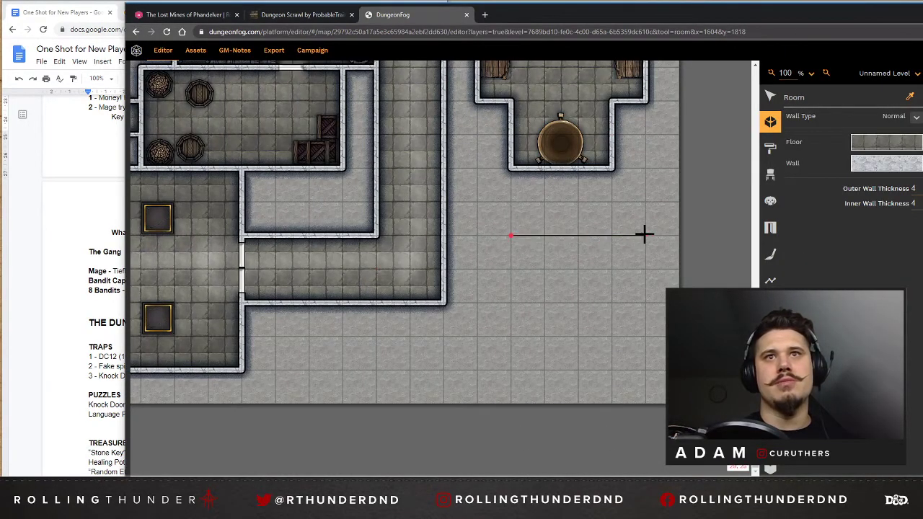
click(645, 370)
click(511, 371)
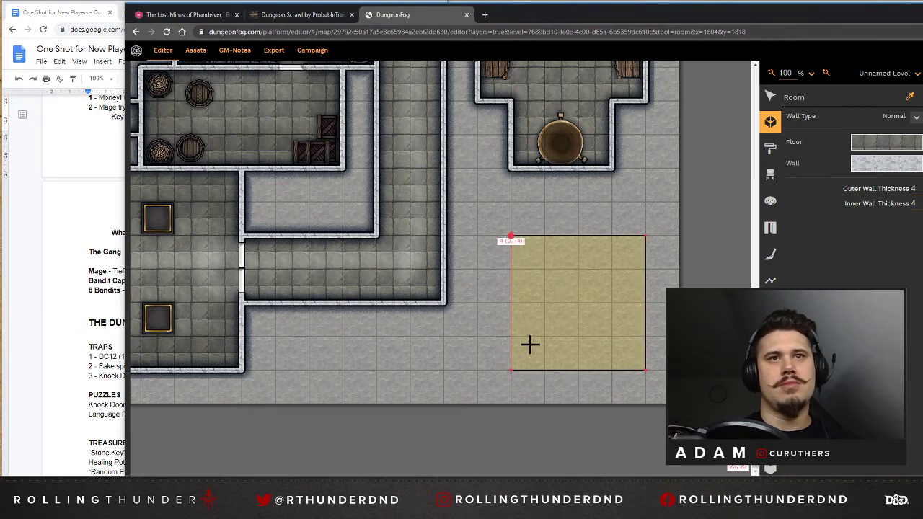
click(511, 235)
Extend the new southeast room one square down to the map's edge by moving its two lower wall points.
click(770, 100)
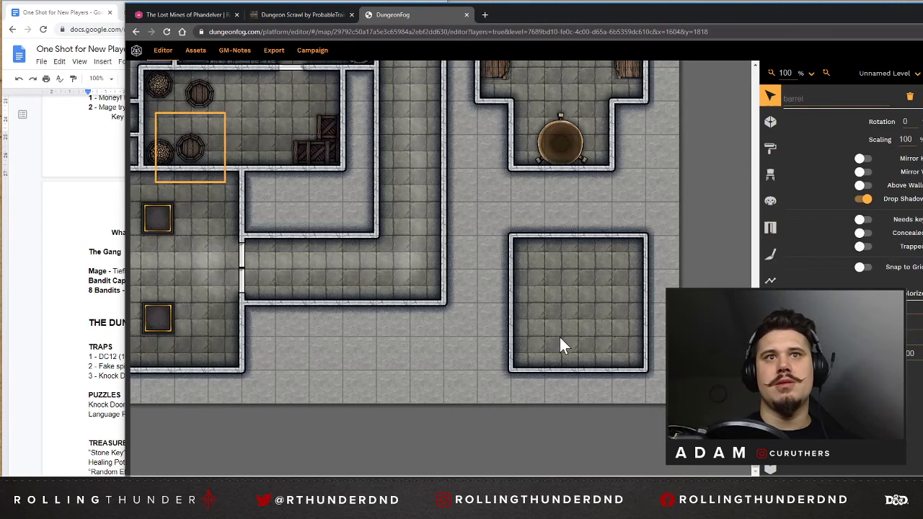
click(512, 375)
click(511, 370)
drag(512, 370, 514, 405)
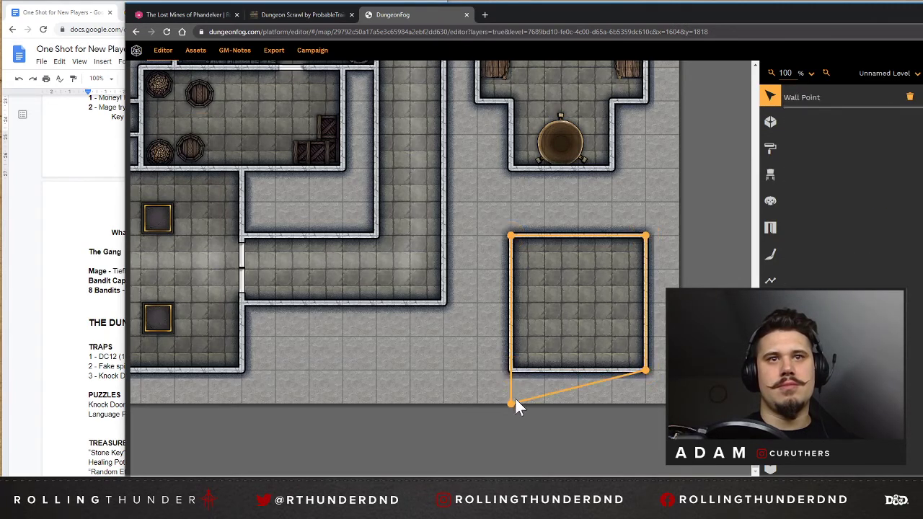
drag(646, 370, 648, 404)
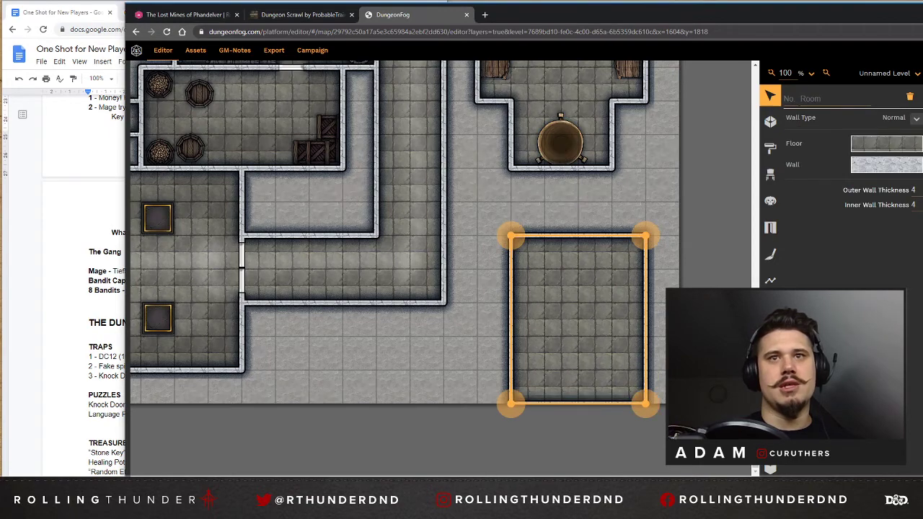
Draw a one-square-wide corridor along the map's bottom edge from the southeast room to beneath the pillared hall.
scroll(441, 267, left, 1)
click(770, 122)
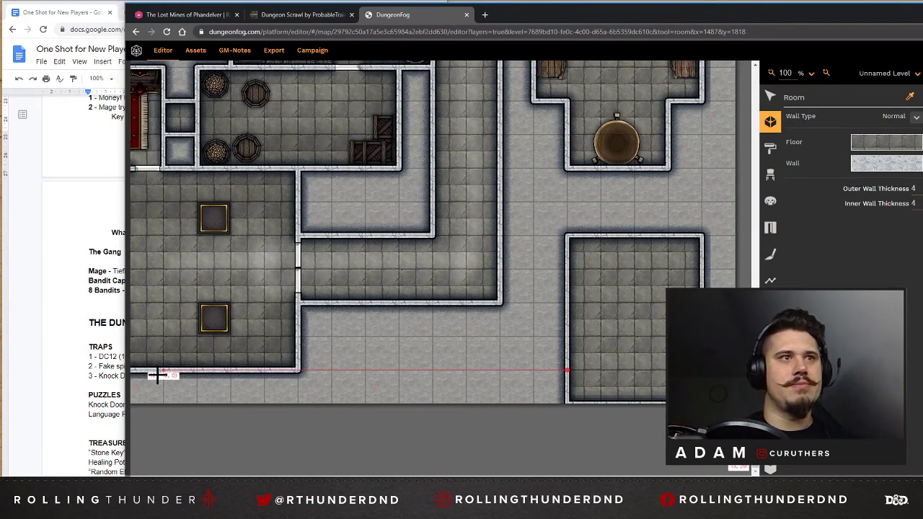
drag(157, 373, 566, 402)
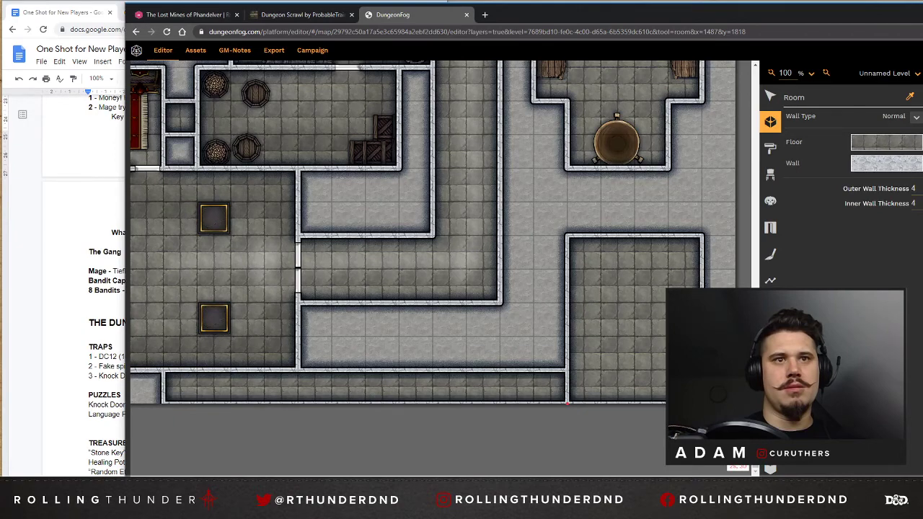
drag(575, 480, 414, 479)
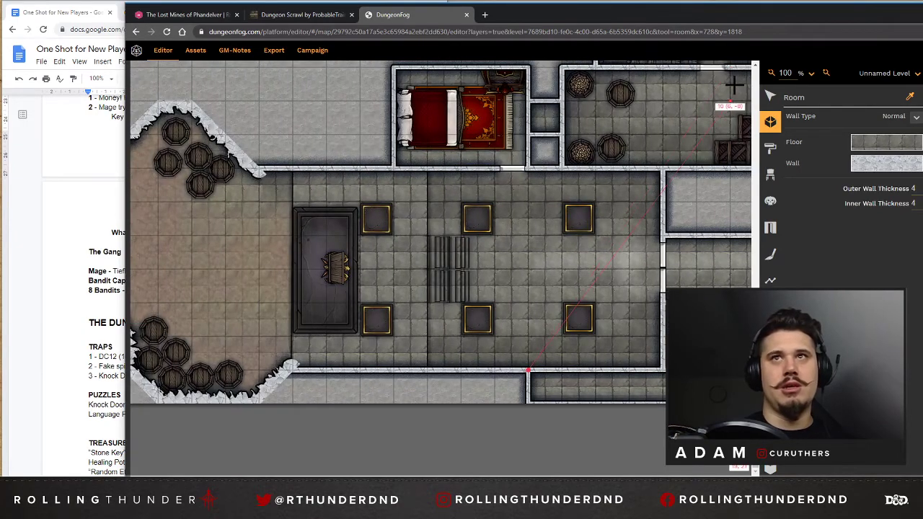
Extend the bottom corridor about six squares west, to beneath the throne platform, by moving its two end wall points.
click(770, 96)
click(534, 391)
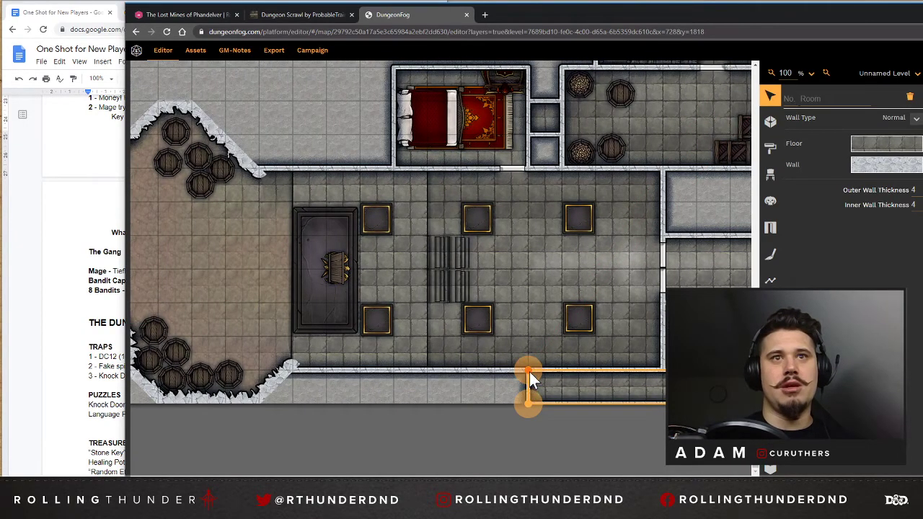
drag(529, 372, 328, 392)
click(529, 405)
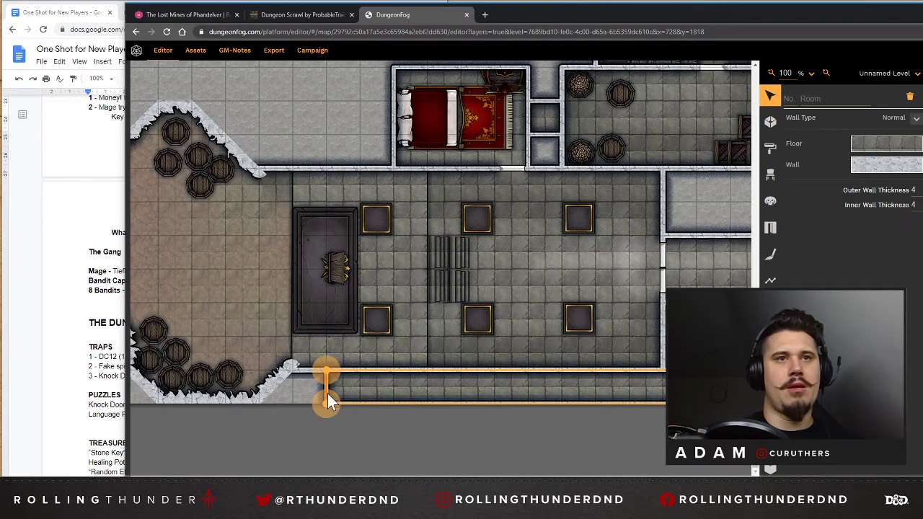
click(323, 270)
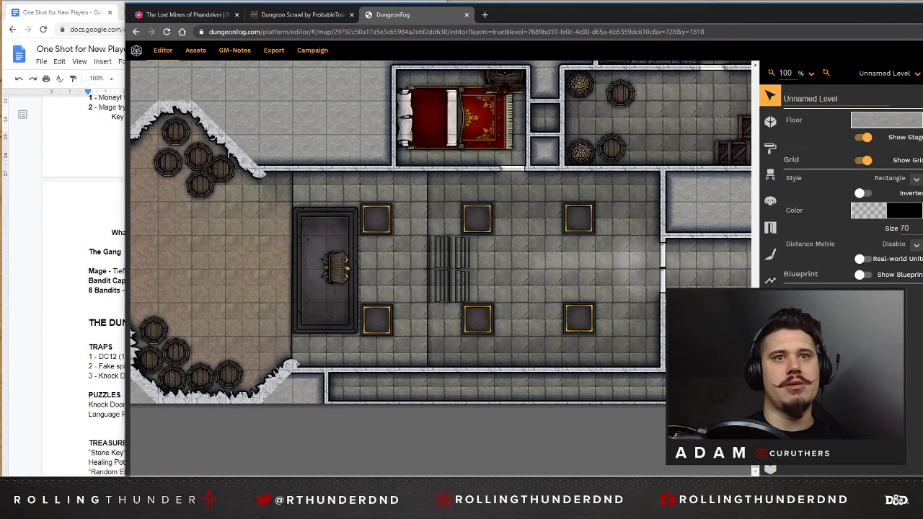
Place a door where the bottom corridor meets the southeast room's west wall.
drag(519, 479, 633, 478)
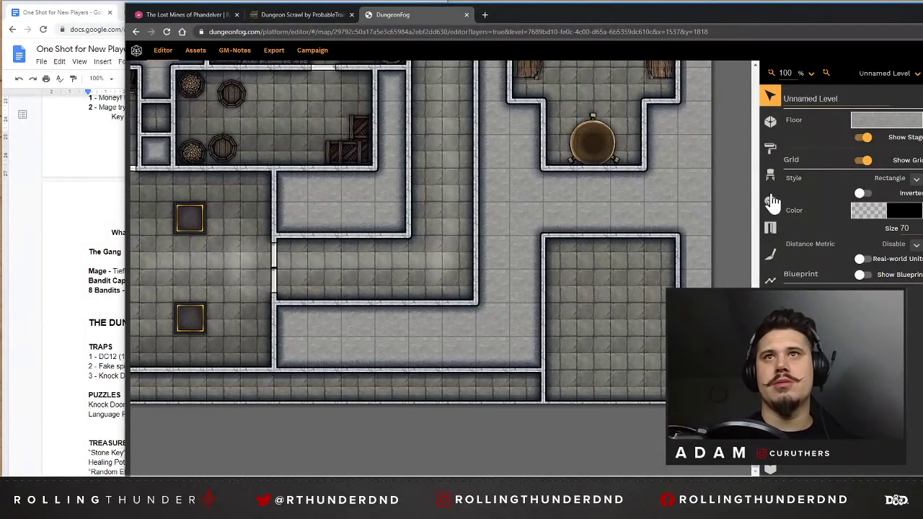
click(771, 229)
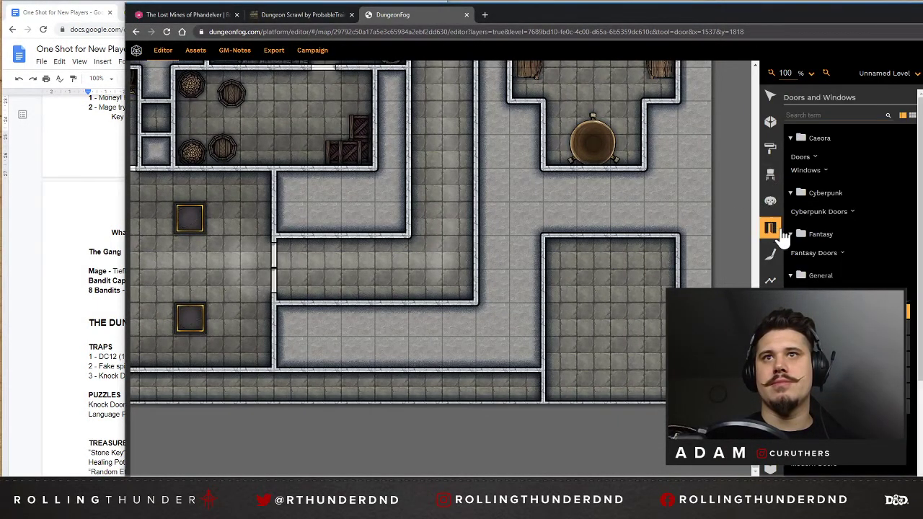
click(544, 386)
click(774, 123)
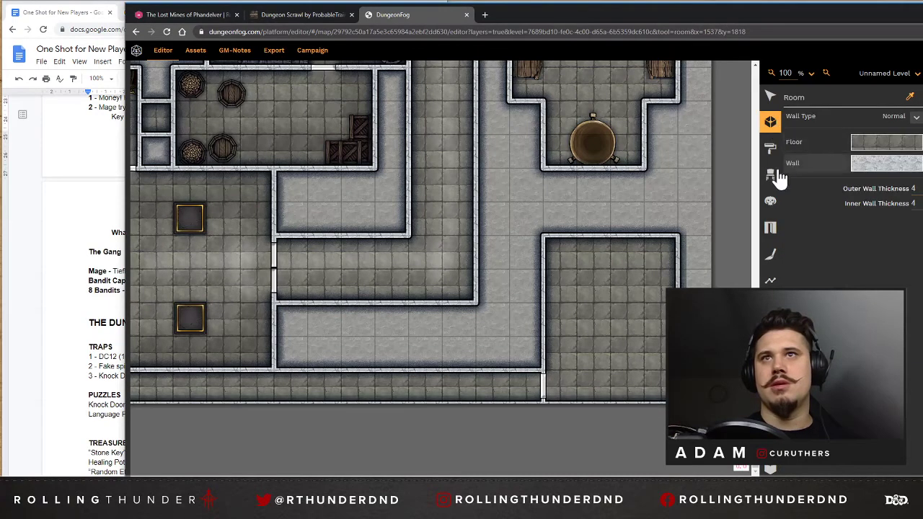
click(769, 232)
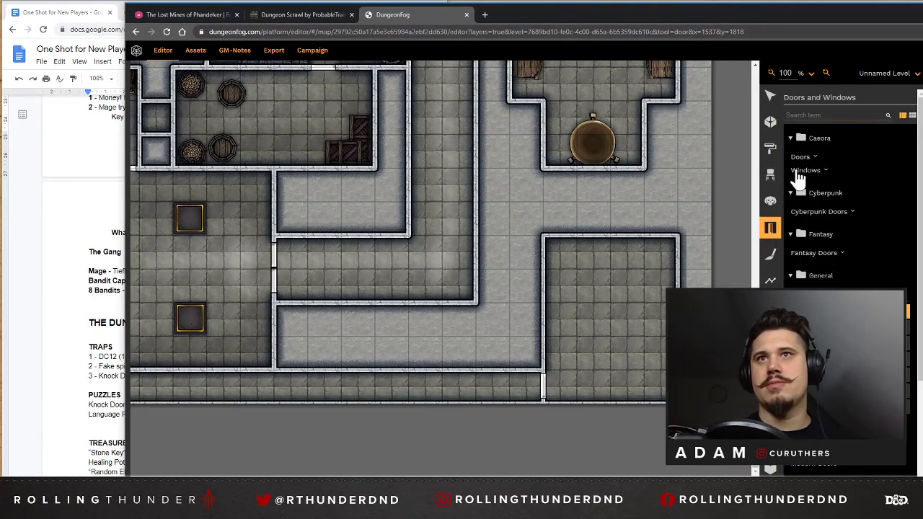
Place two Dark Lord Pillar props in the southeast room, one beside the west wall and one beside the east wall.
click(773, 175)
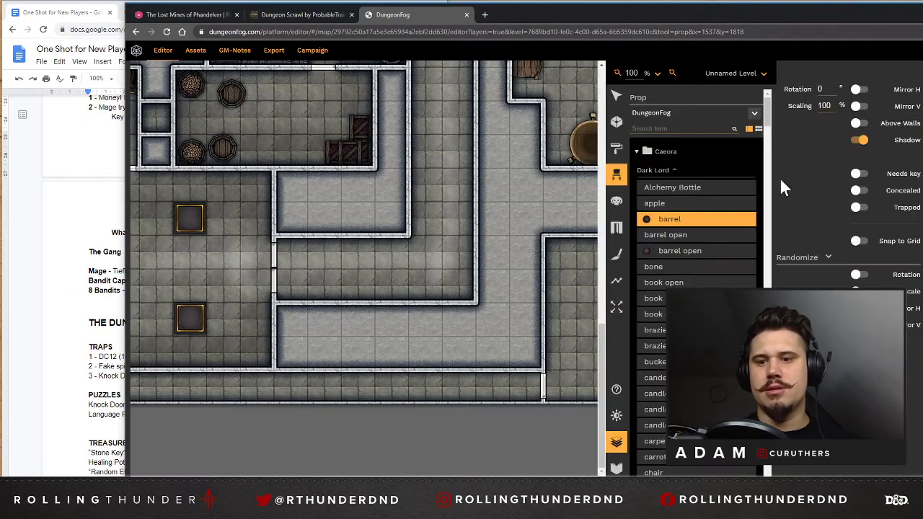
scroll(670, 245, down, 5)
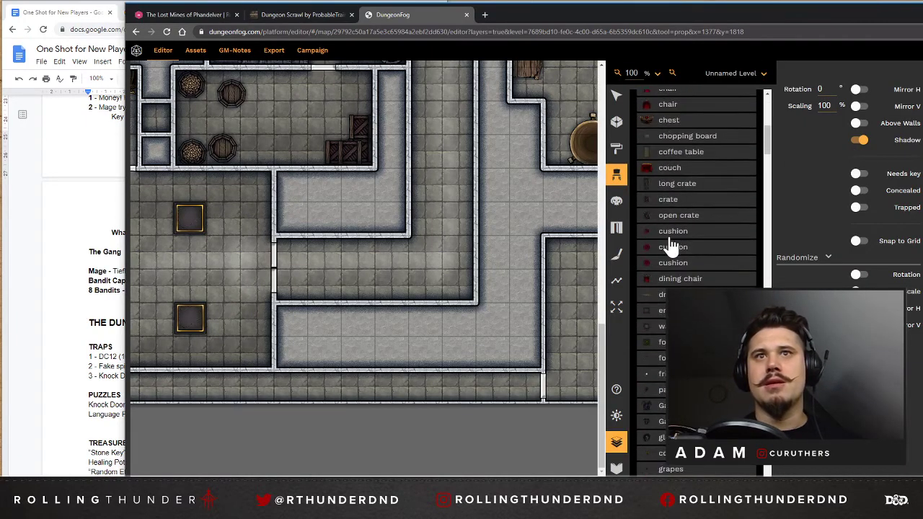
scroll(687, 283, down, 5)
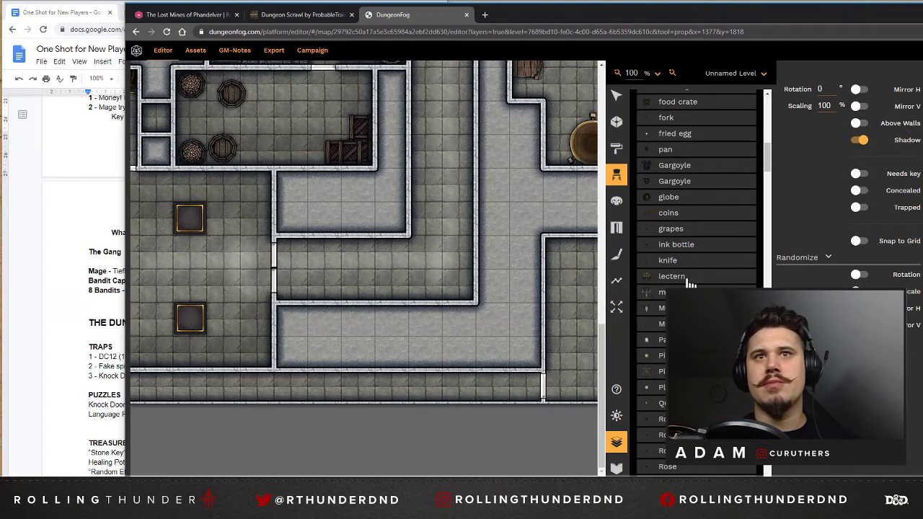
scroll(689, 283, down, 5)
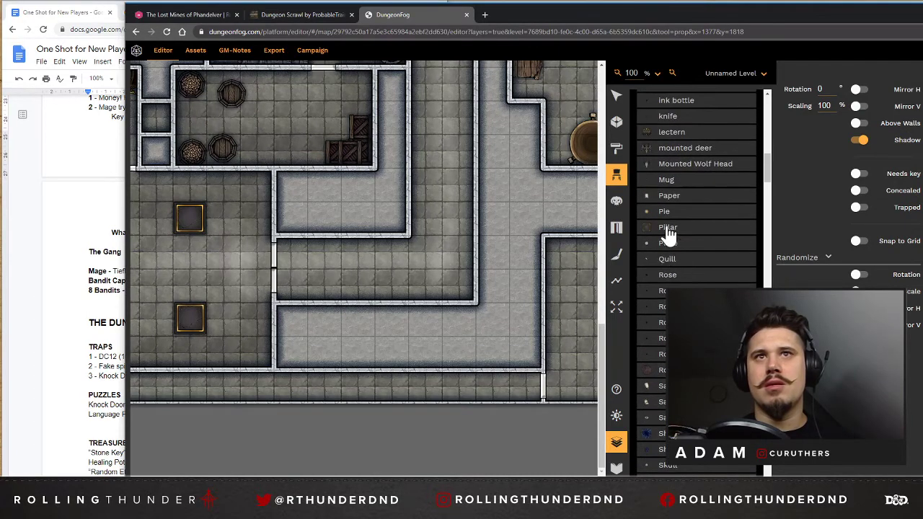
click(667, 229)
drag(460, 481, 510, 481)
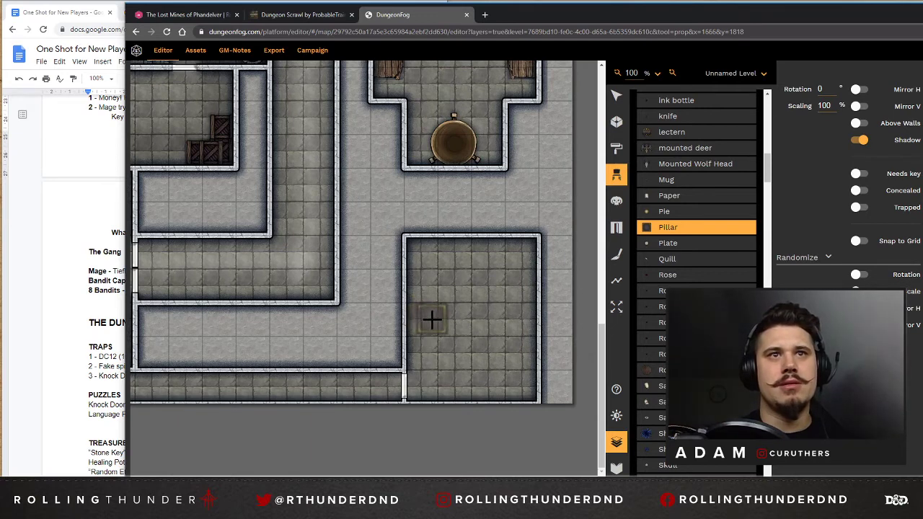
click(423, 319)
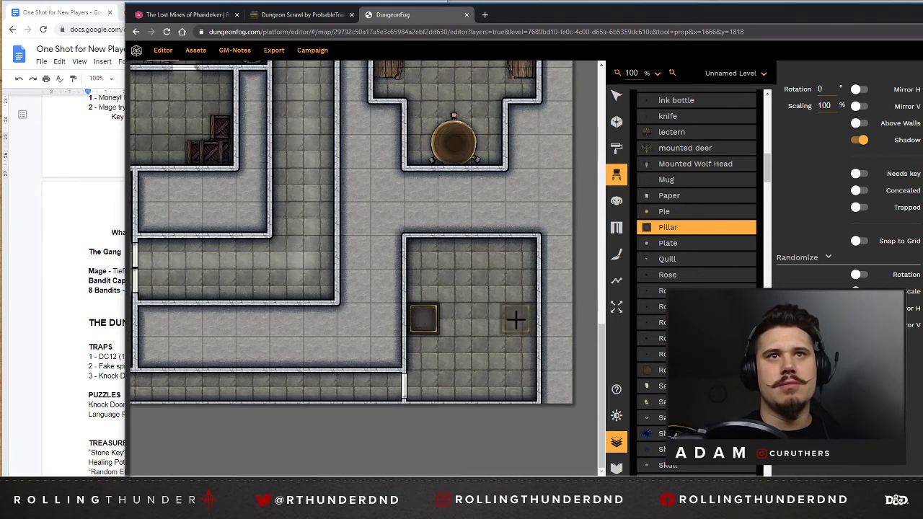
click(521, 320)
Place a Fountain prop in the southeast room and move it up against the north wall.
scroll(692, 325, down, 5)
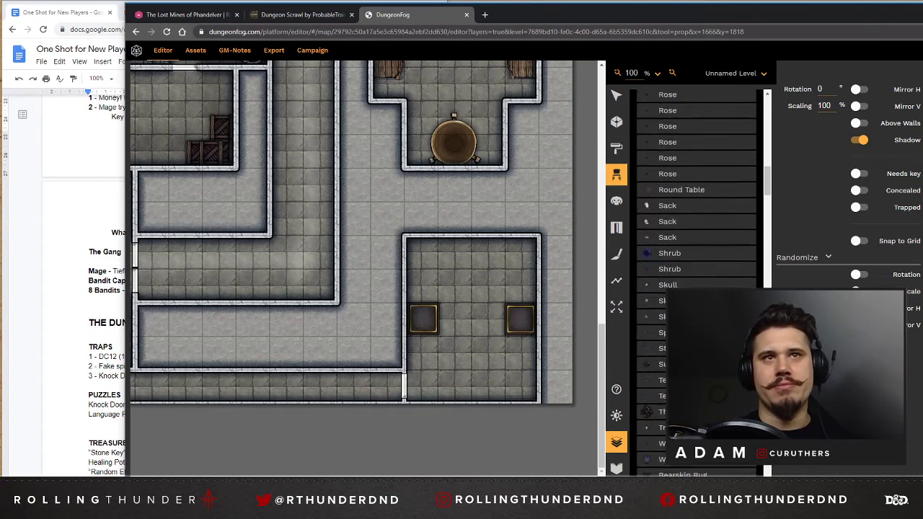
scroll(696, 281, down, 4)
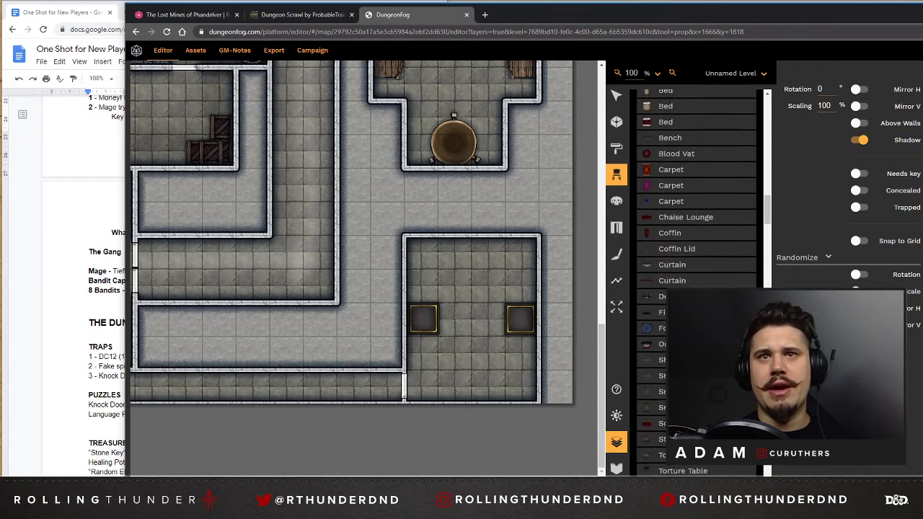
click(677, 285)
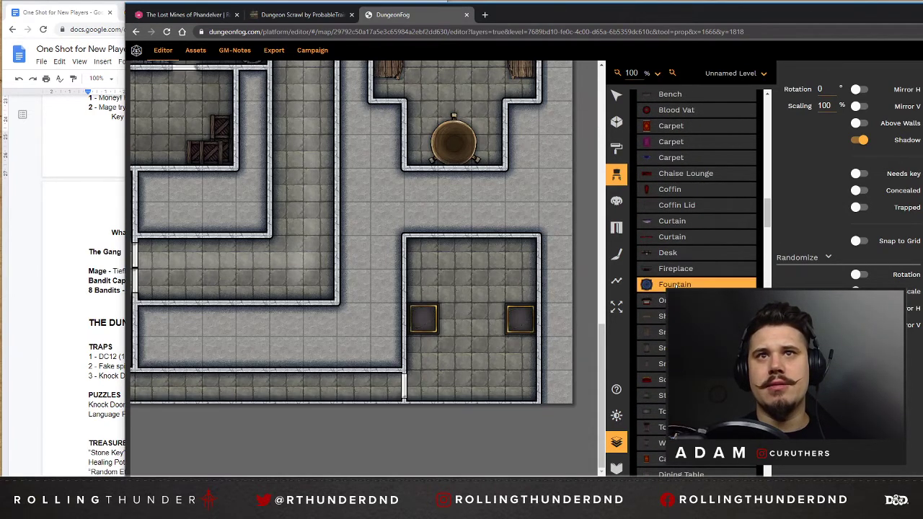
click(472, 287)
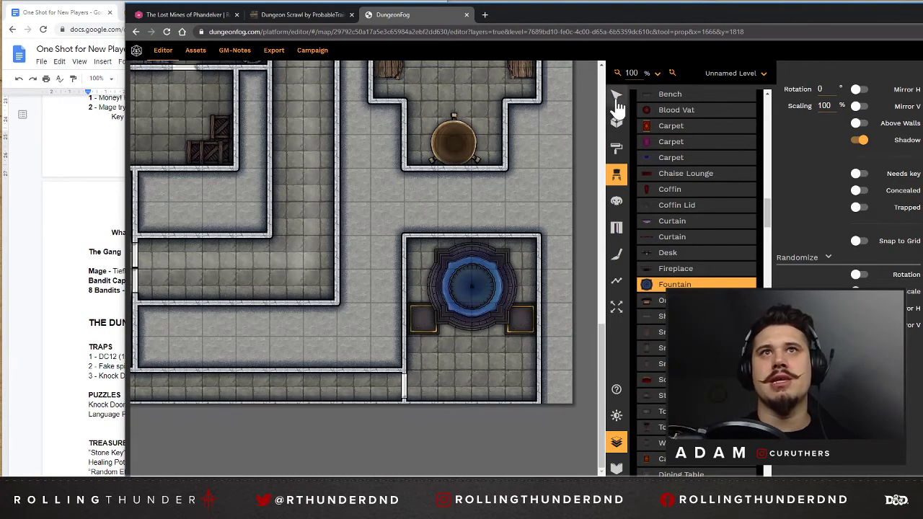
key(Escape)
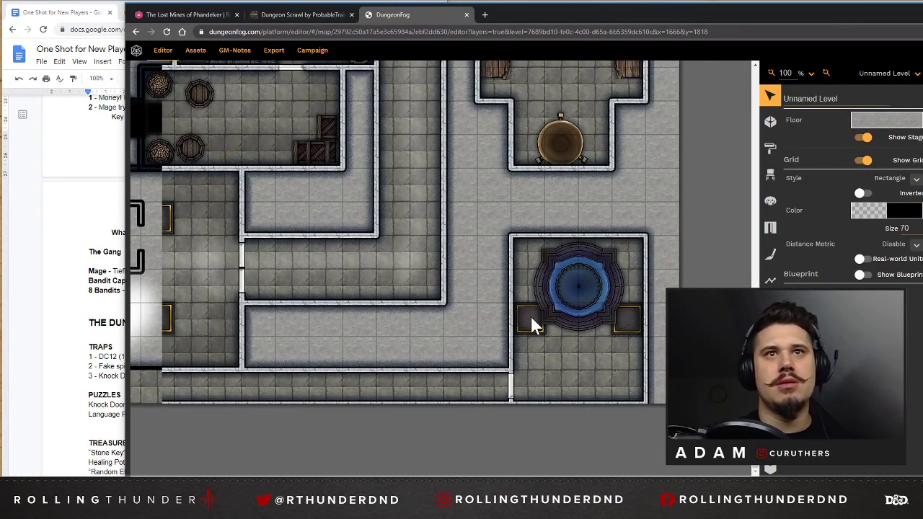
click(530, 320)
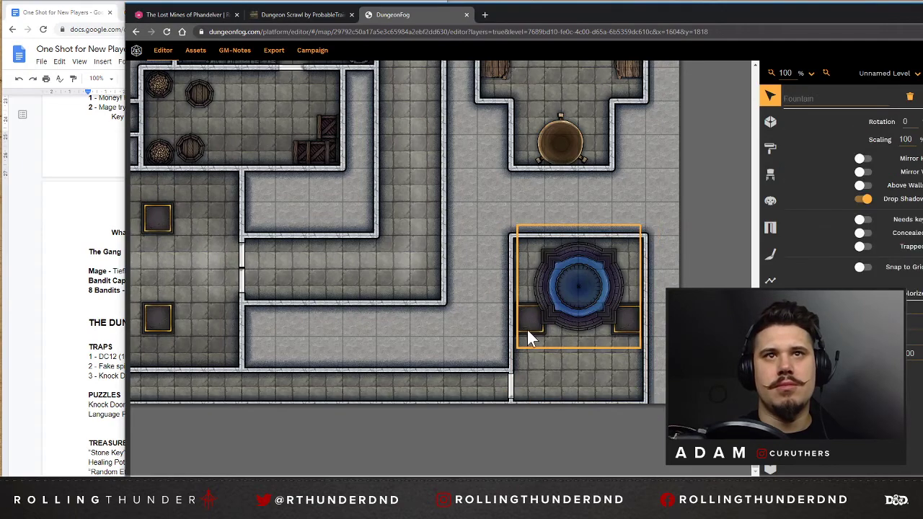
drag(594, 270, 594, 269)
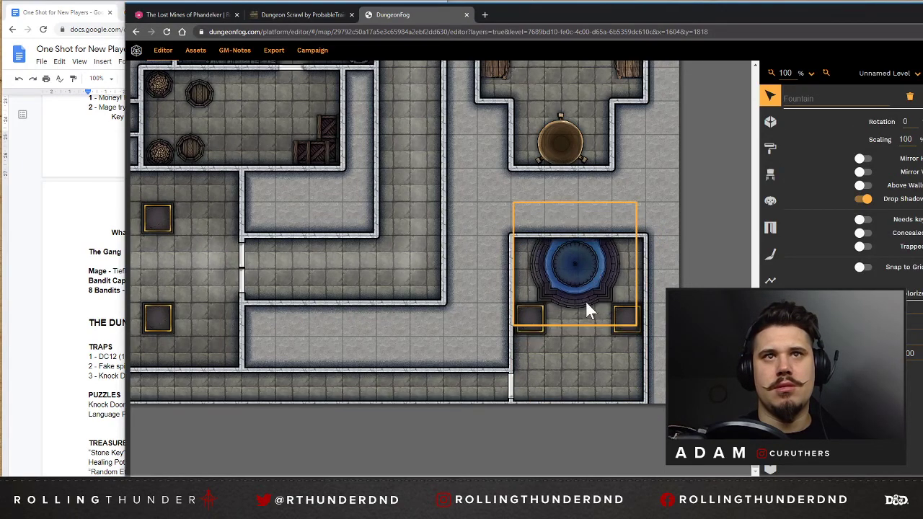
Delete both pillars from the southeast room.
drag(537, 328, 538, 356)
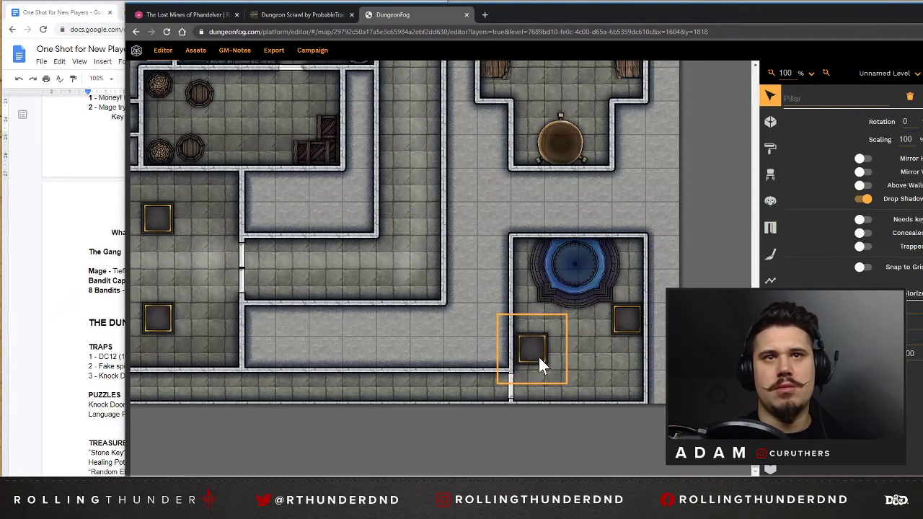
key(Delete)
click(631, 319)
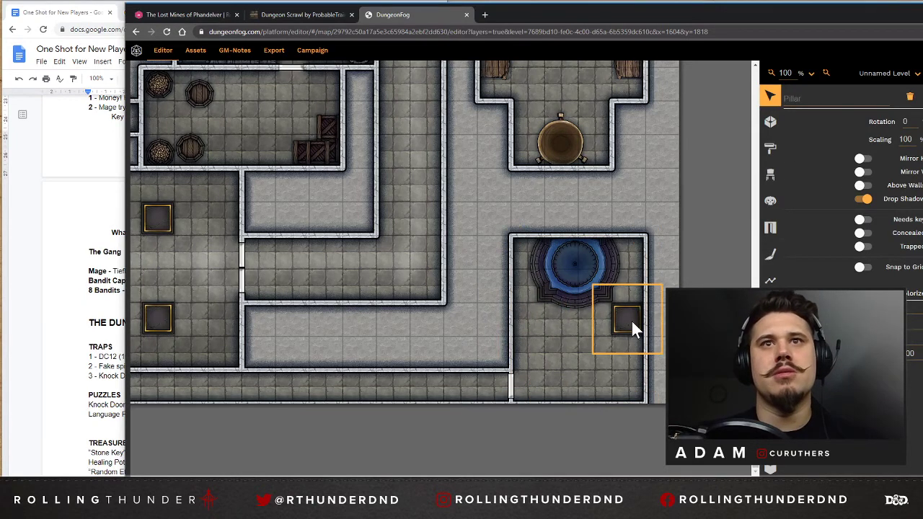
key(Delete)
click(580, 279)
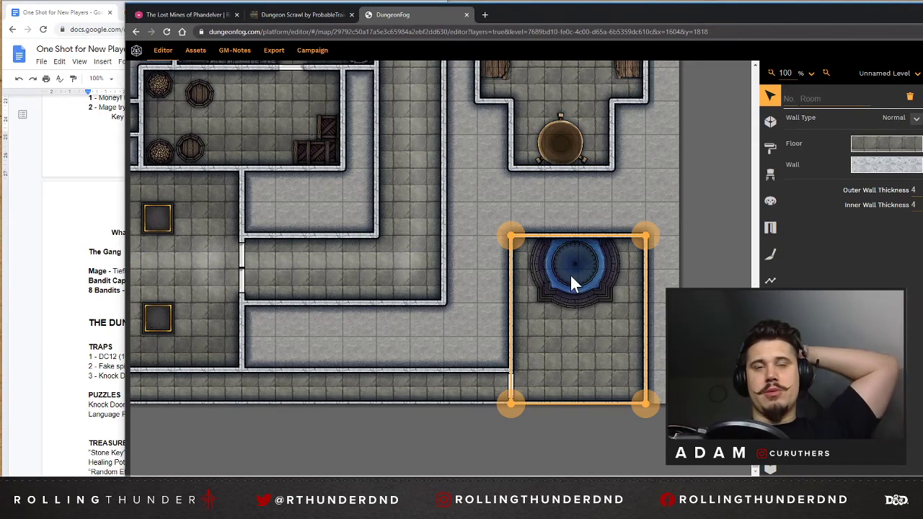
click(682, 204)
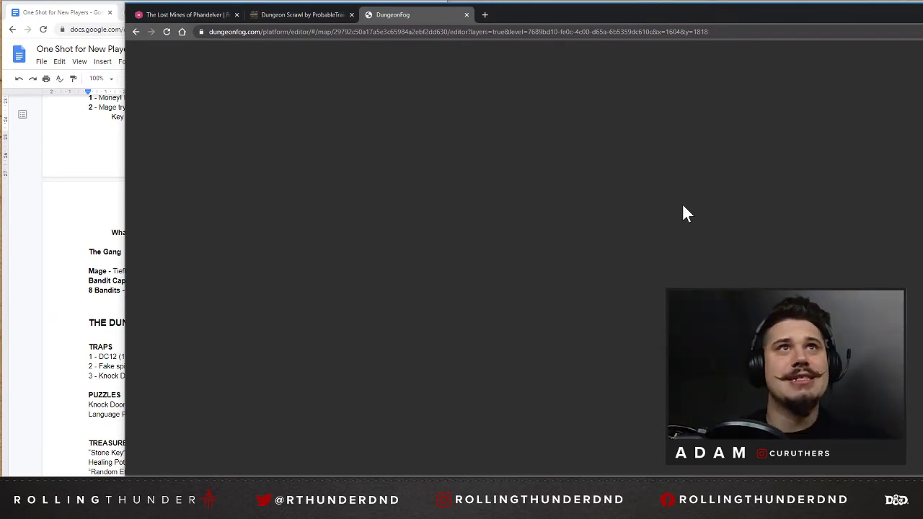
click(41, 190)
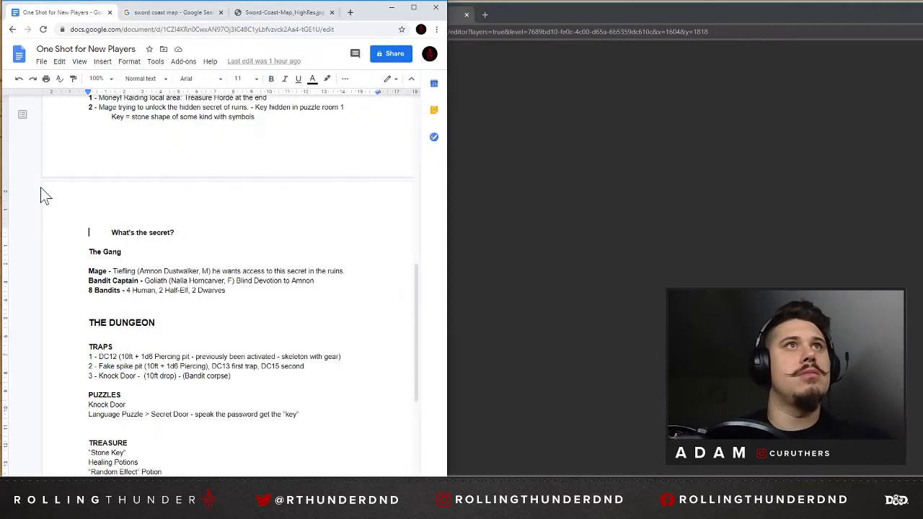
click(543, 16)
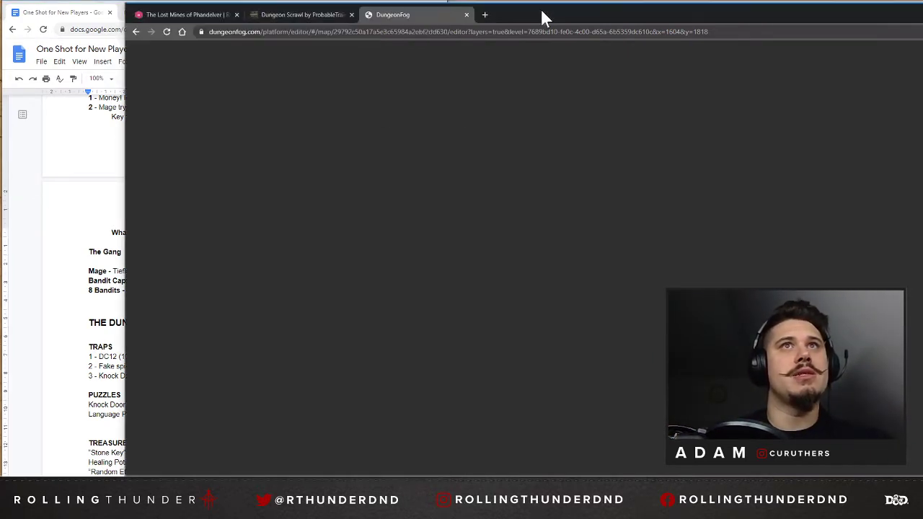
click(290, 15)
click(431, 14)
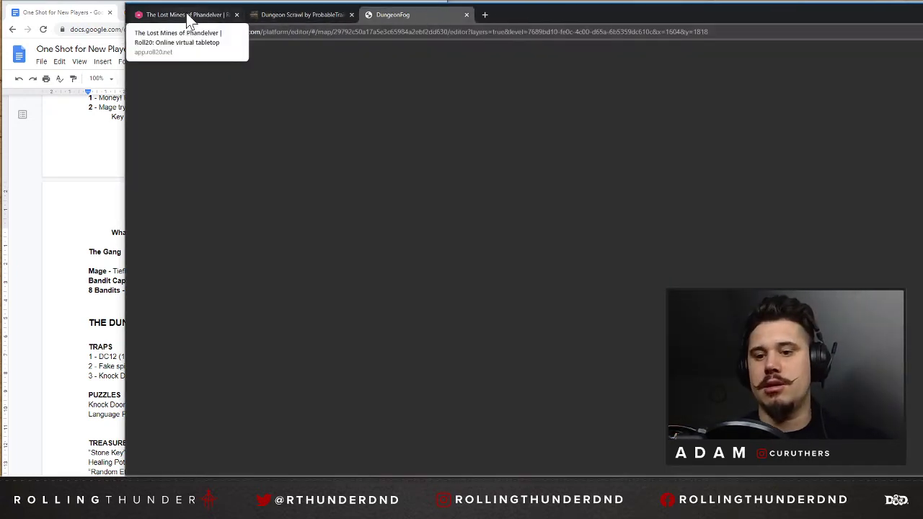
Switch to Roll20 and start a new game named "Dungeons & Families".
click(185, 13)
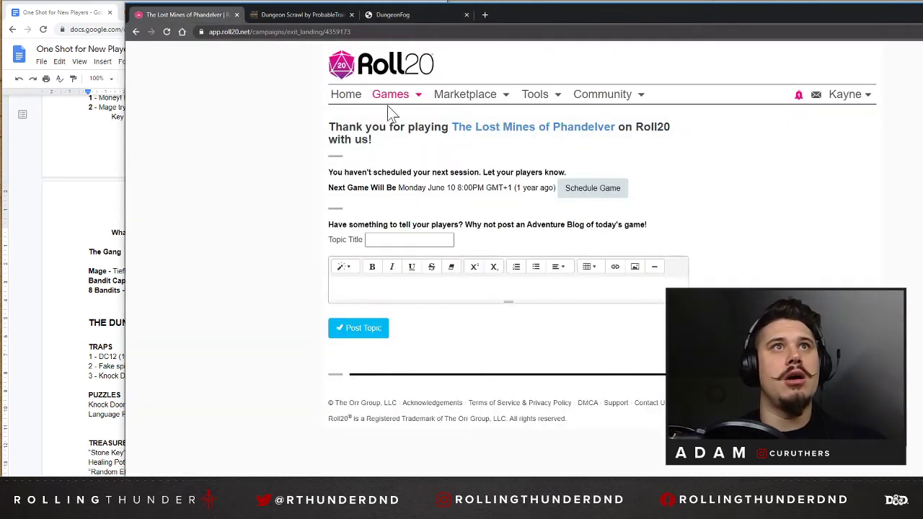
click(402, 103)
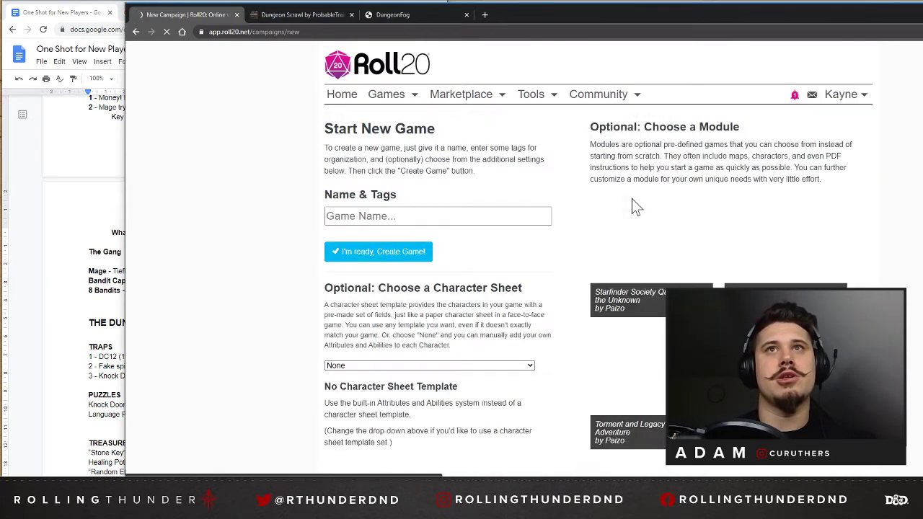
click(438, 216)
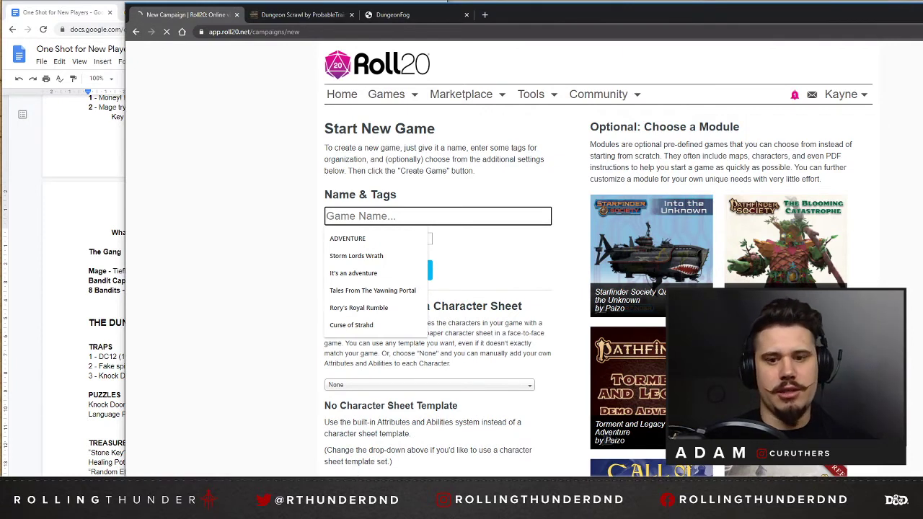
text(Dungeons & Families)
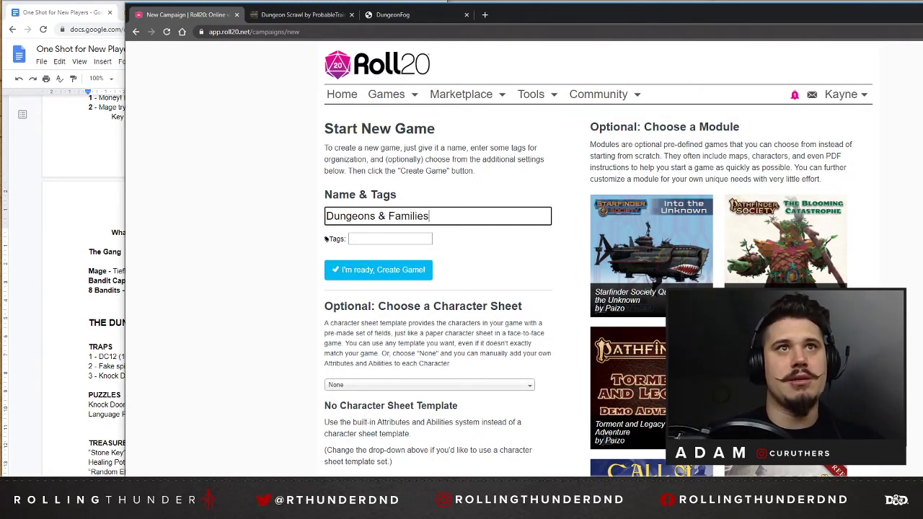
Choose "D&D 5E by Roll20" as the new game's character sheet and look over its preview.
scroll(416, 324, down, 1)
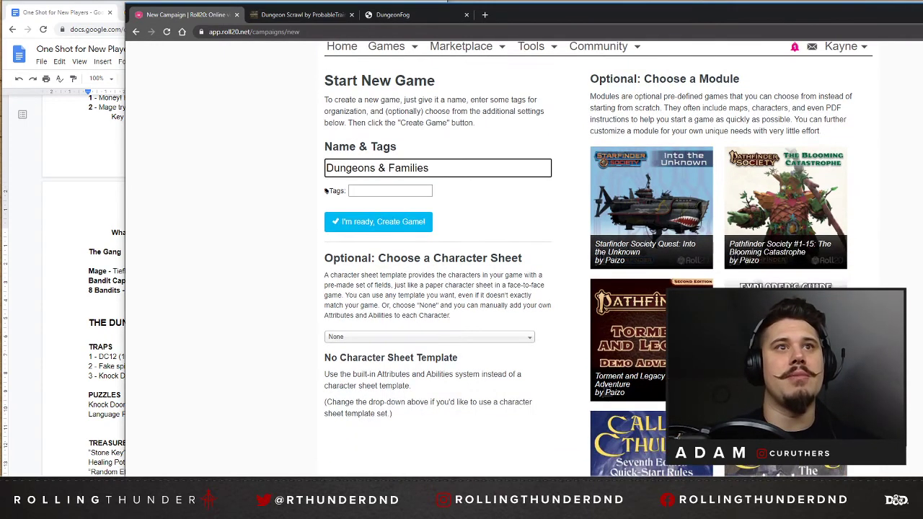
click(362, 339)
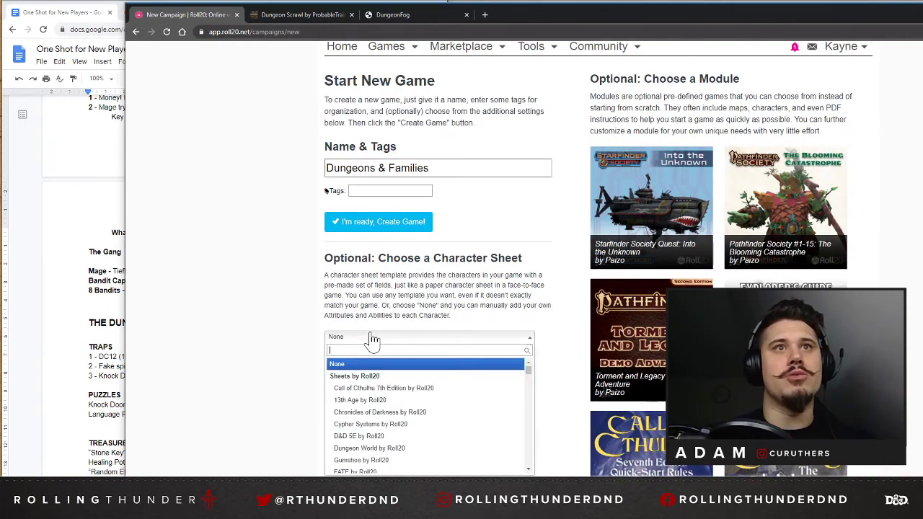
click(380, 439)
scroll(257, 315, down, 5)
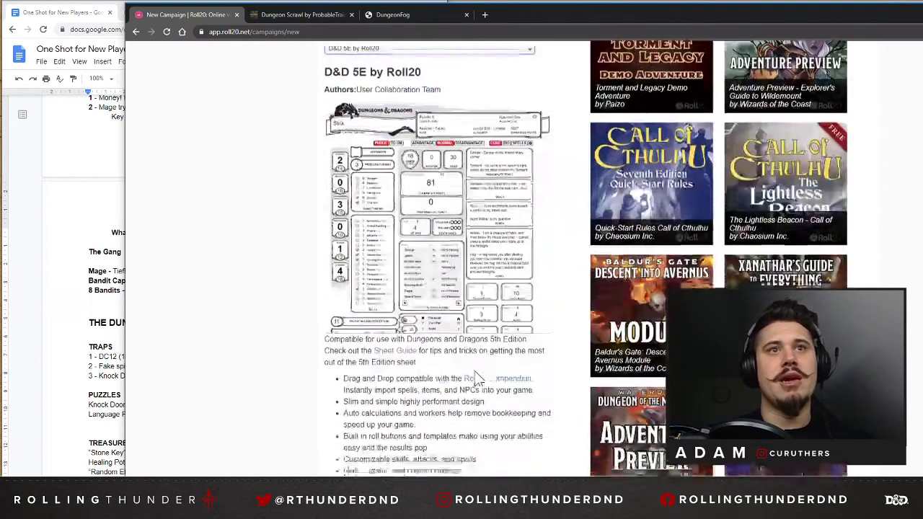
scroll(389, 227, up, 1)
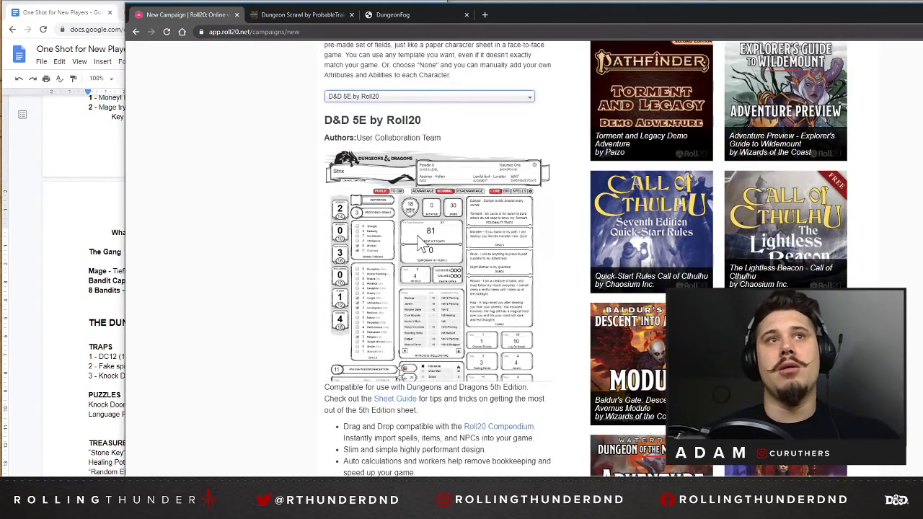
Read through the D&D 5E by Roll20 sheet description and create the "Dungeons & Families" game.
scroll(403, 238, down, 5)
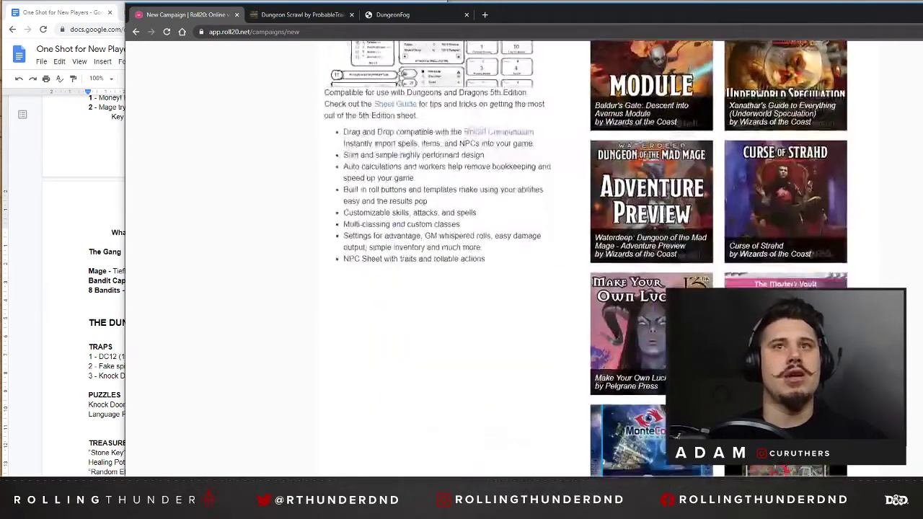
scroll(383, 232, down, 10)
scroll(383, 231, up, 3)
scroll(384, 231, down, 3)
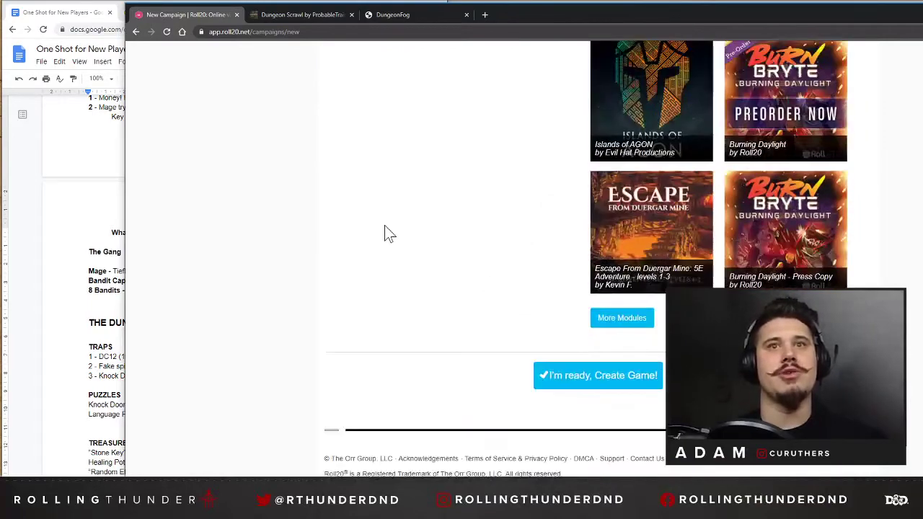
scroll(421, 266, up, 12)
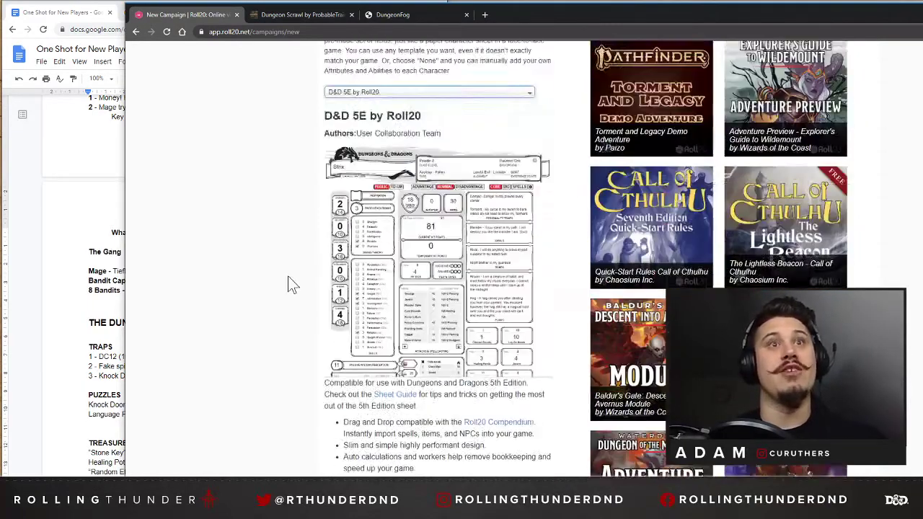
scroll(290, 282, up, 4)
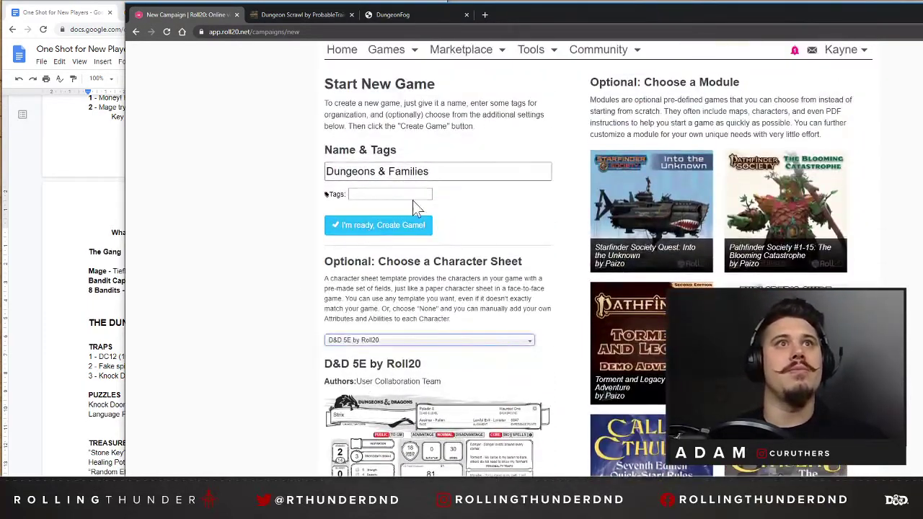
scroll(545, 217, down, 12)
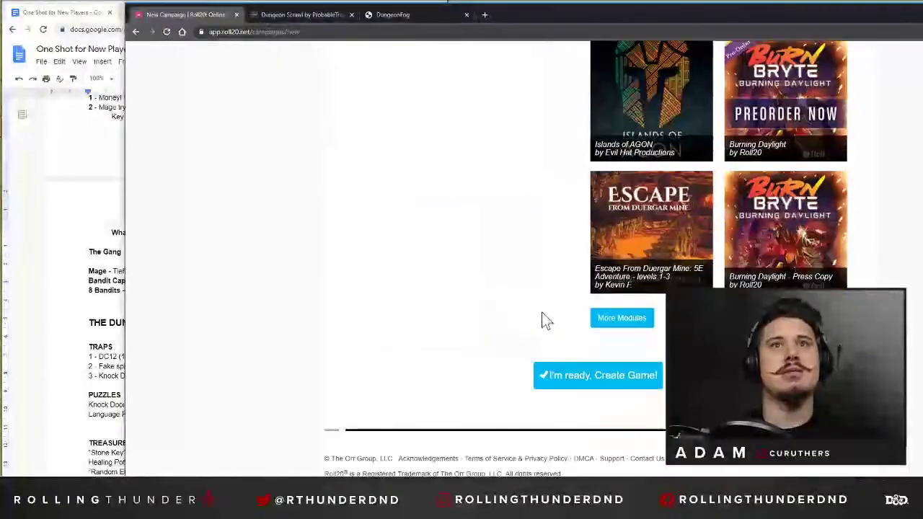
click(580, 382)
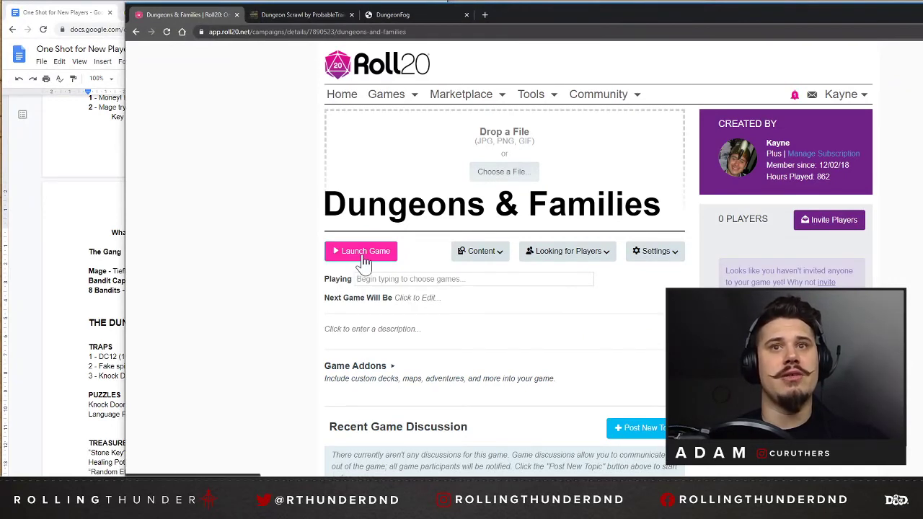
Switch to DungeonFog, reload the map editor and continue past the Premium advertisement.
click(408, 14)
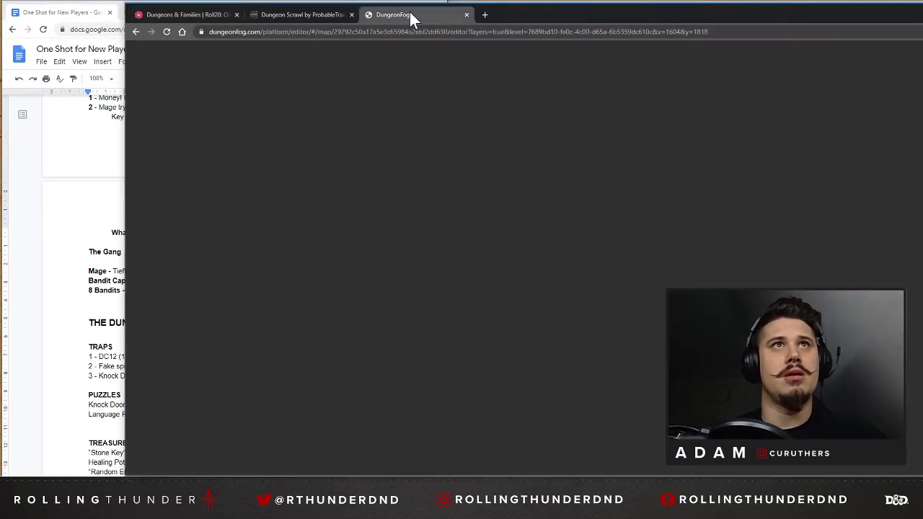
click(168, 31)
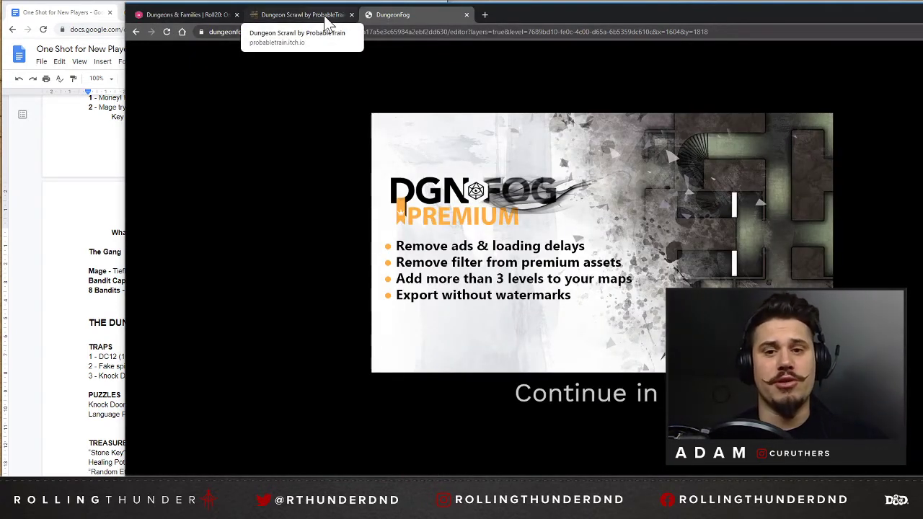
click(614, 395)
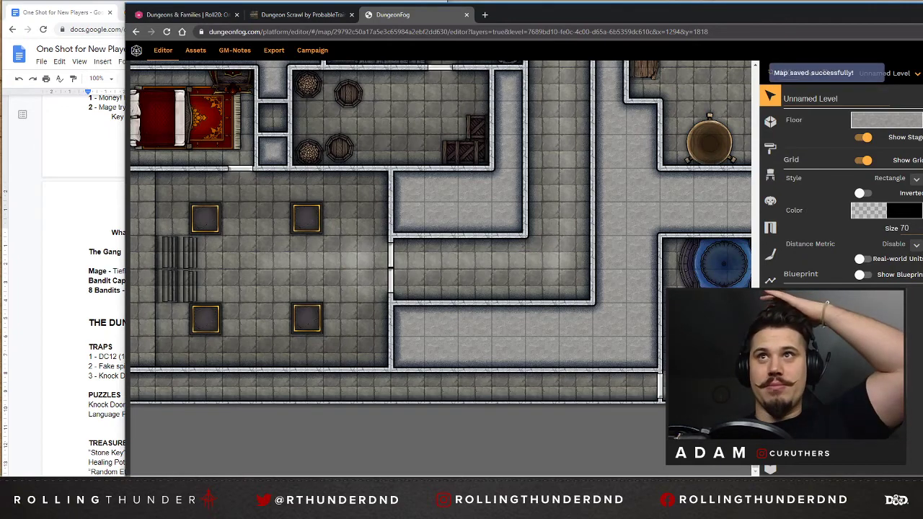
Move the Fountain prop slightly south, away from the north wall of the southeast room, and deselect it.
click(728, 267)
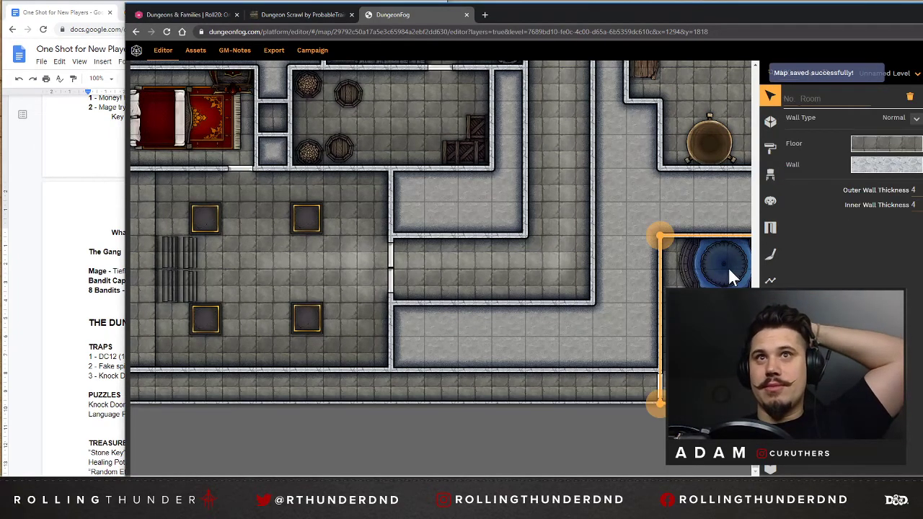
click(723, 267)
drag(722, 268, 725, 297)
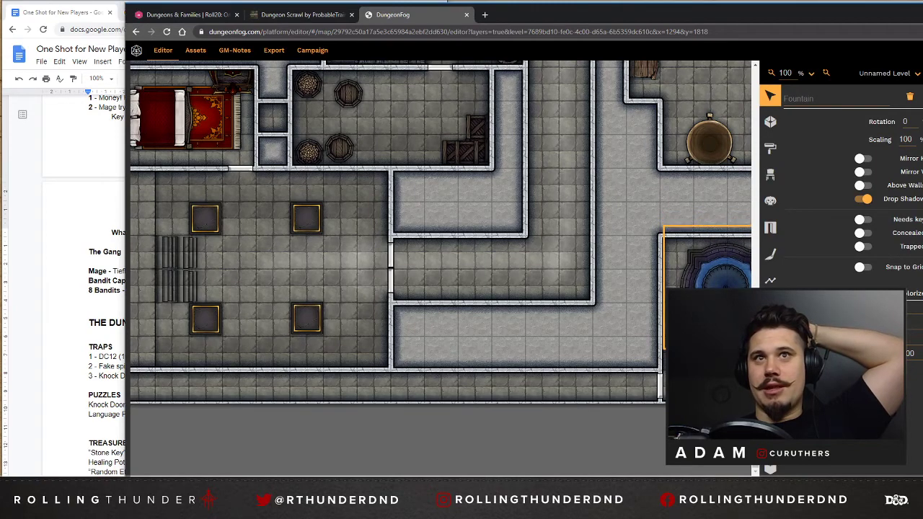
click(633, 225)
Look over the dungeon map from the northern rooms and stairways down to the throne room in the southwest.
scroll(618, 248, up, 3)
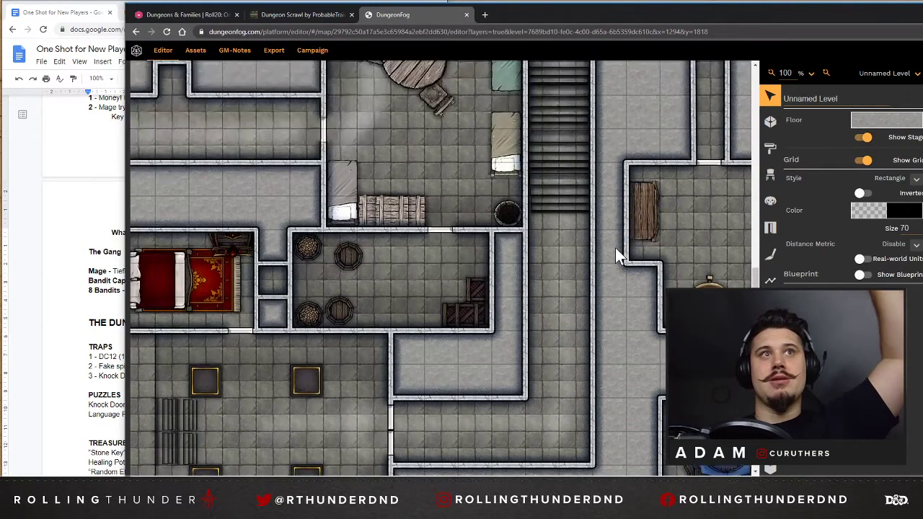
scroll(615, 248, up, 5)
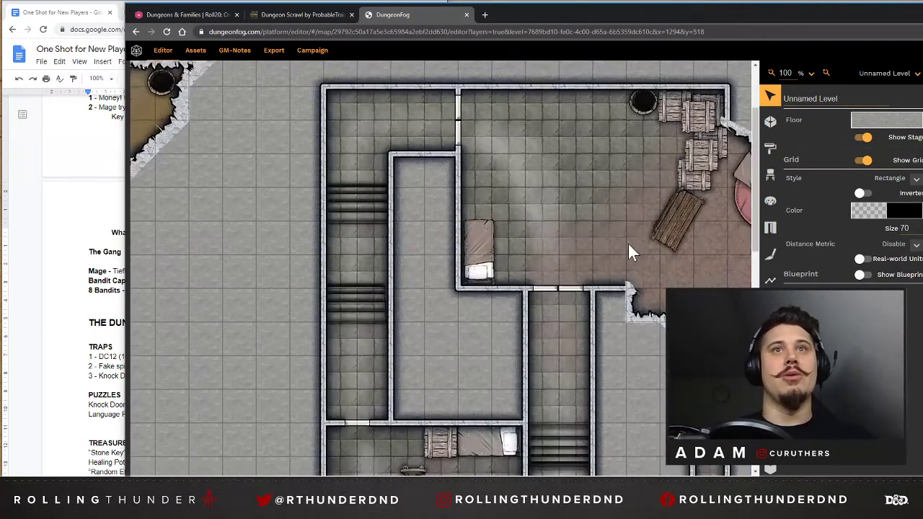
scroll(629, 244, up, 2)
scroll(620, 254, down, 2)
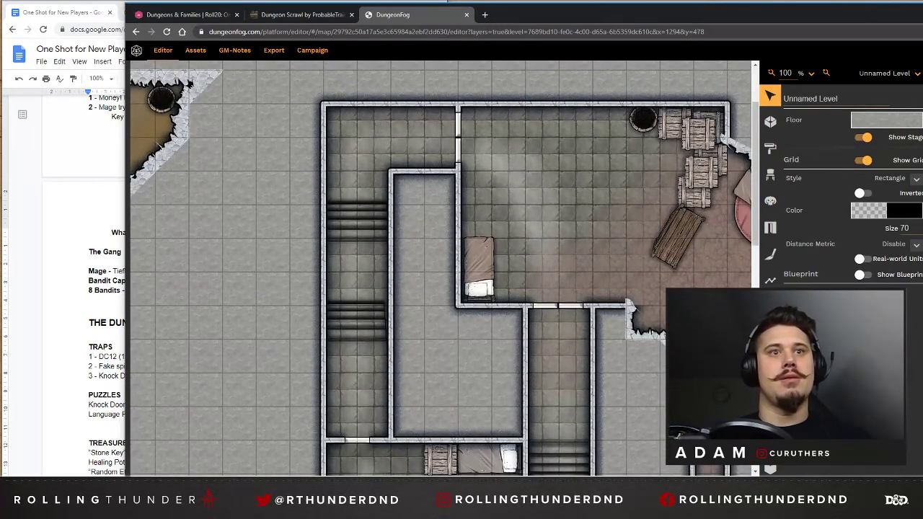
scroll(250, 425, left, 3)
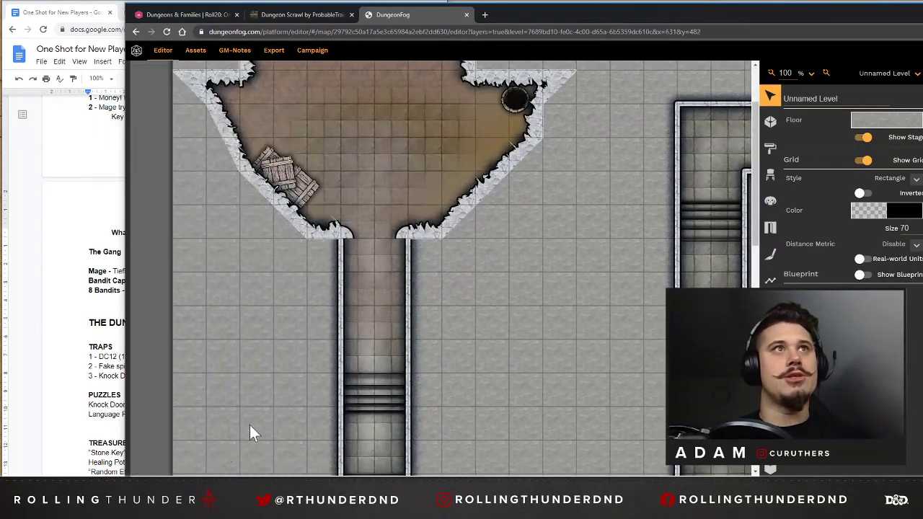
scroll(367, 245, down, 4)
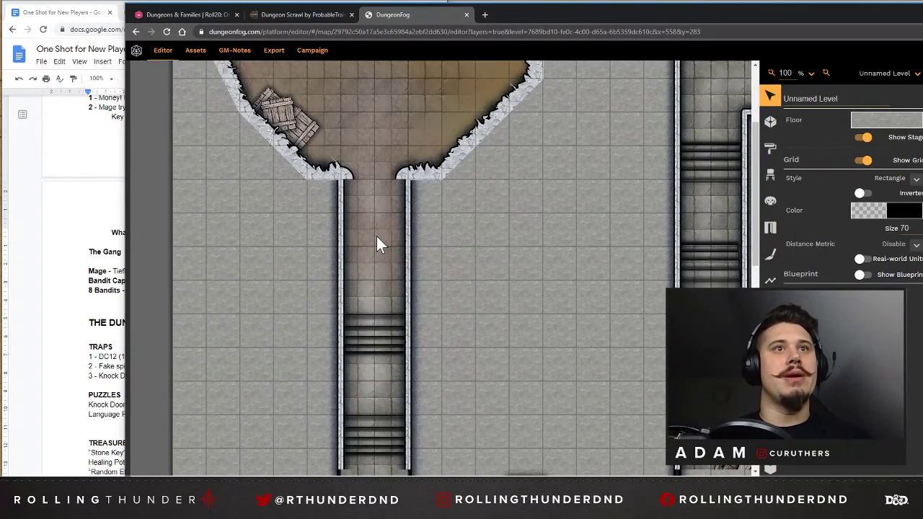
scroll(382, 245, down, 8)
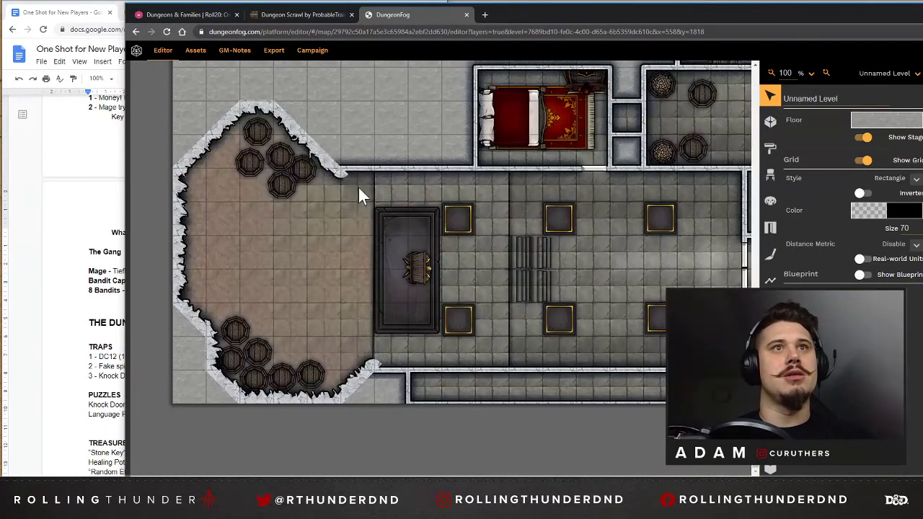
Export the map level as a PNG at 100% scale with a 1 inch grid size and the grid hidden.
click(268, 50)
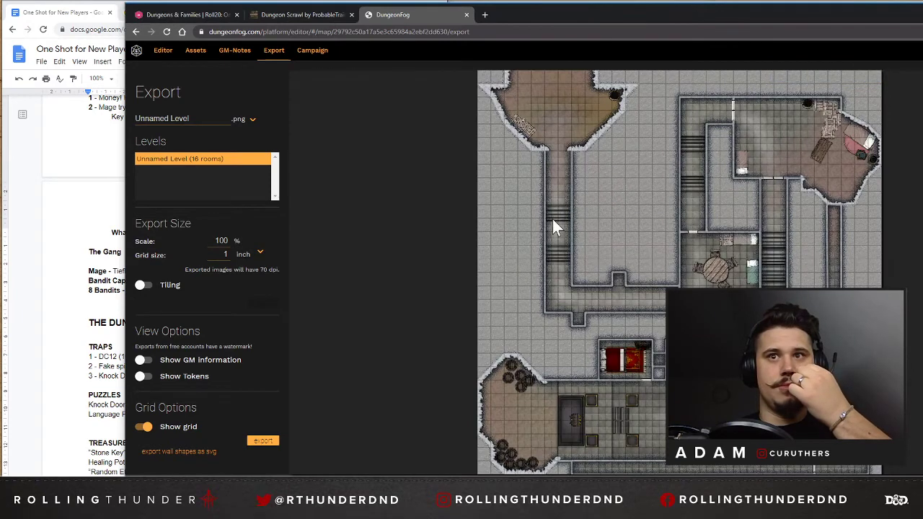
click(145, 427)
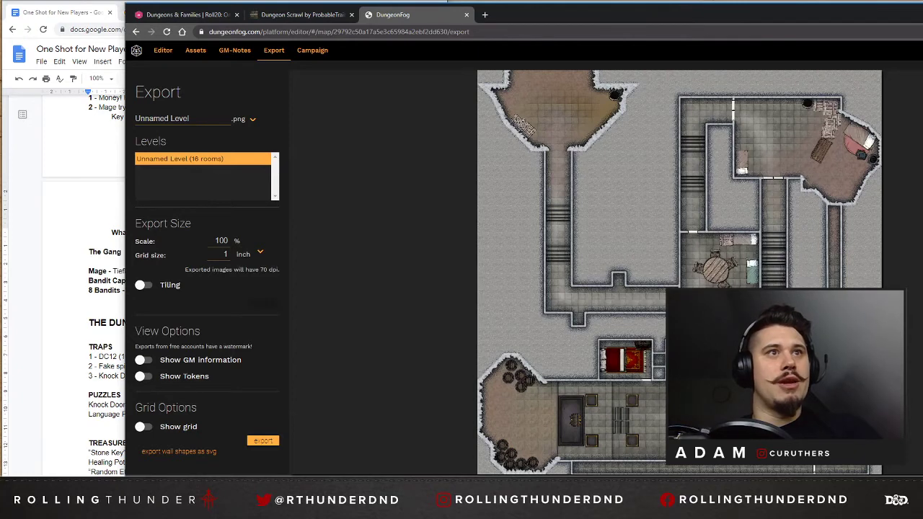
click(259, 252)
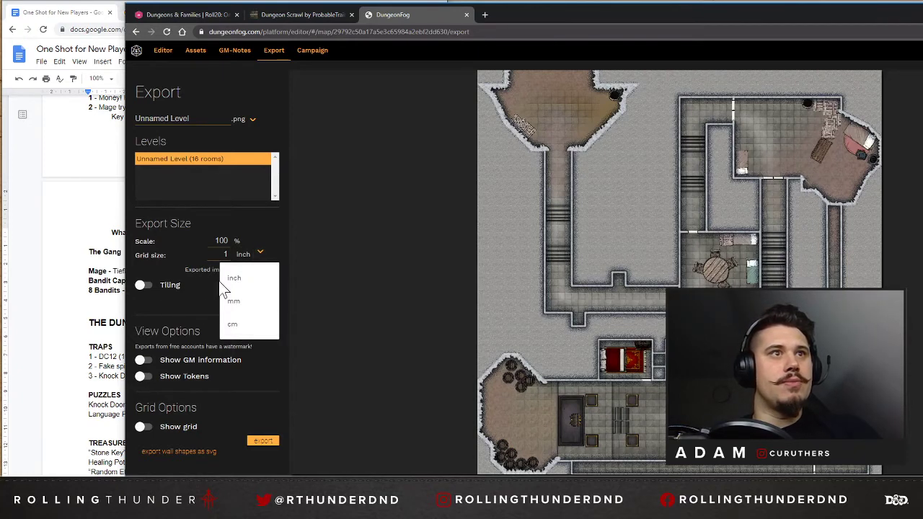
click(235, 280)
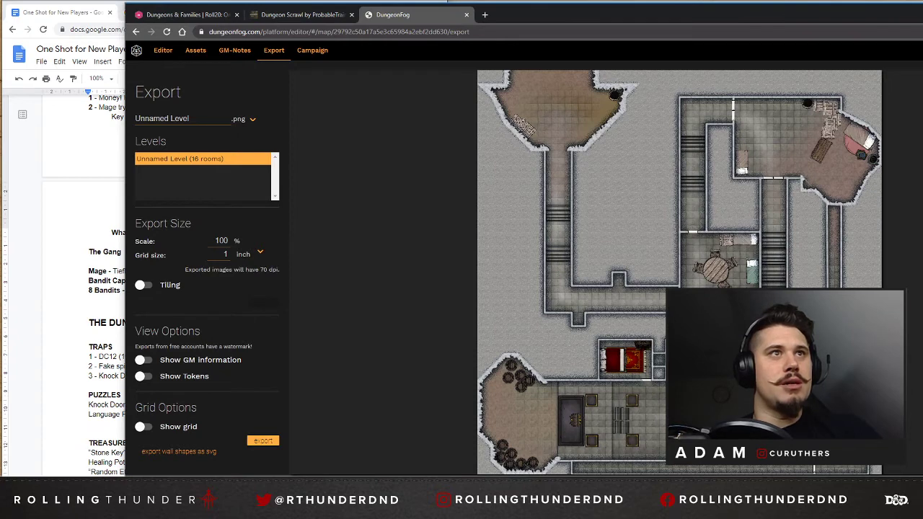
click(262, 442)
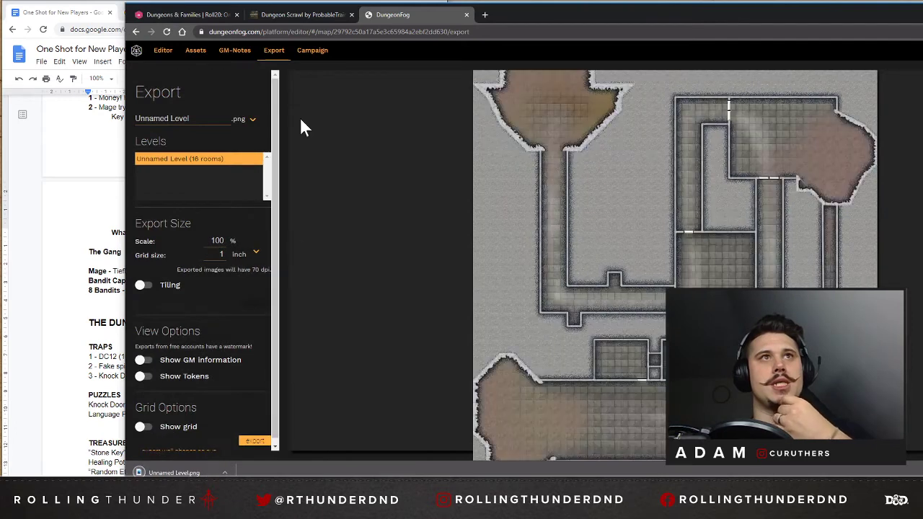
Switch to Roll20, launch the "Dungeons & Families" game and show the exported map file in its Downloads folder alongside.
click(185, 15)
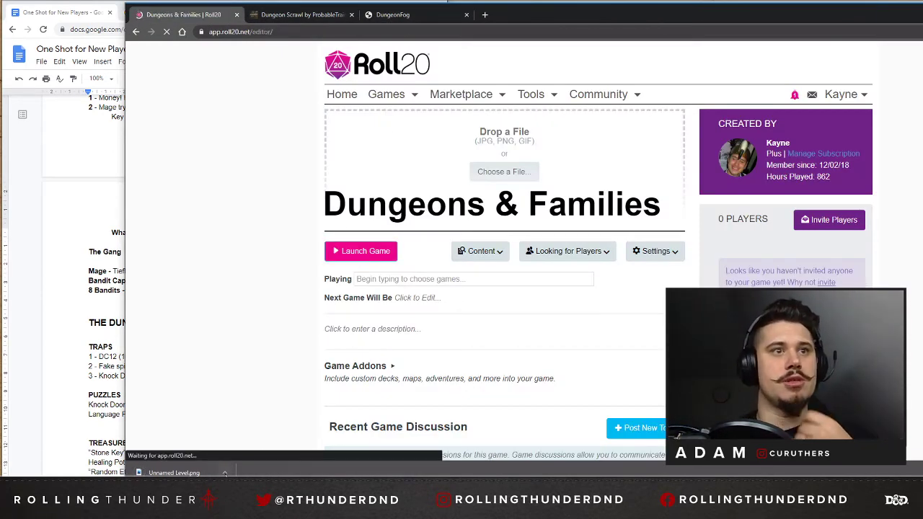
click(225, 473)
click(251, 440)
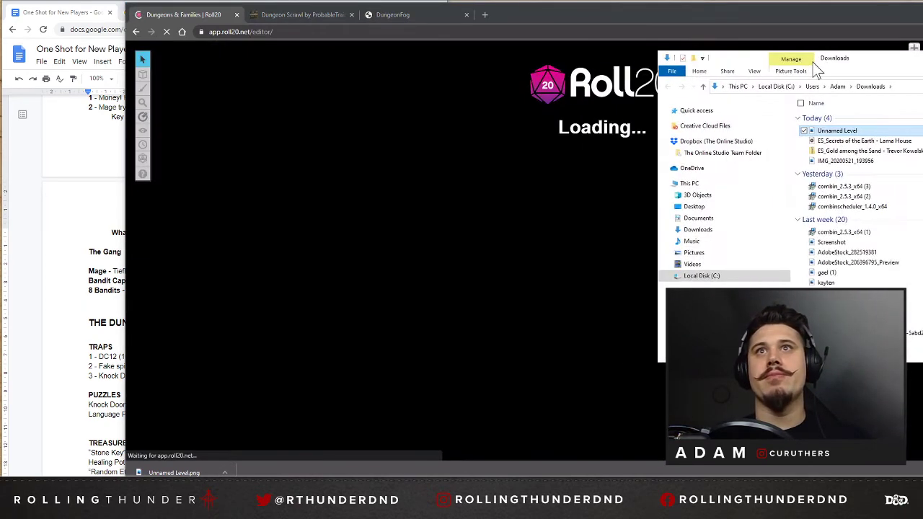
drag(814, 64, 891, 75)
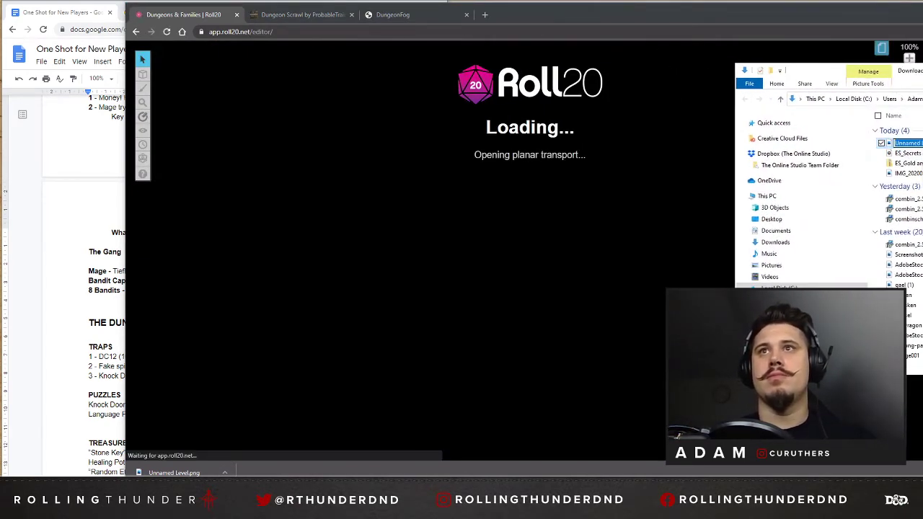
click(655, 18)
drag(653, 12, 614, 26)
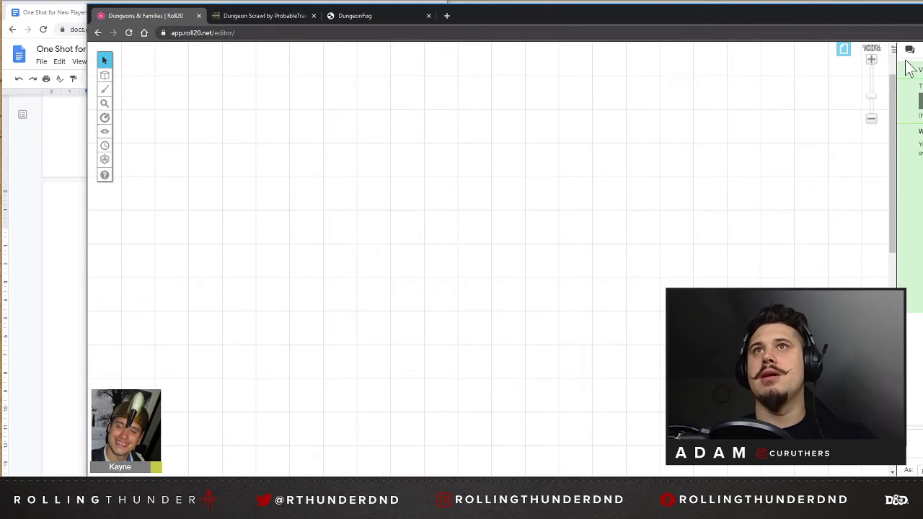
Rename the game's Start page to "HOLDING PAGE".
click(842, 48)
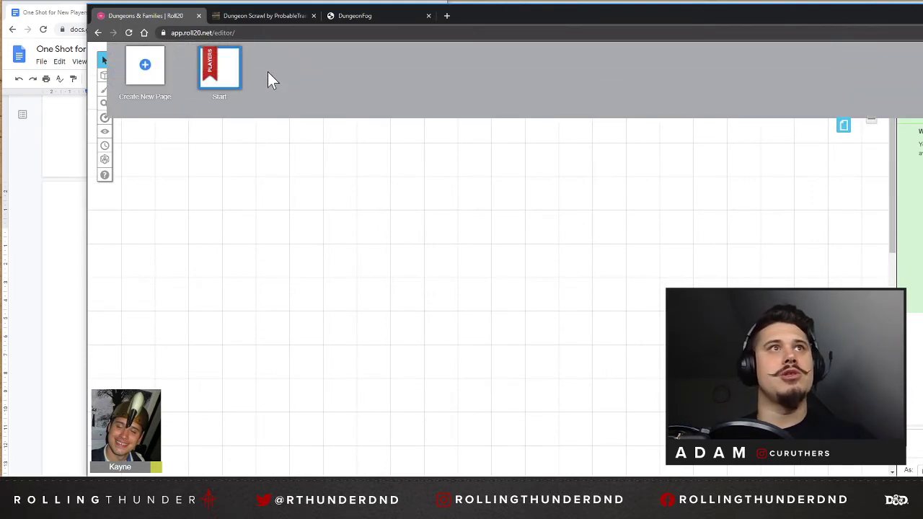
click(220, 96)
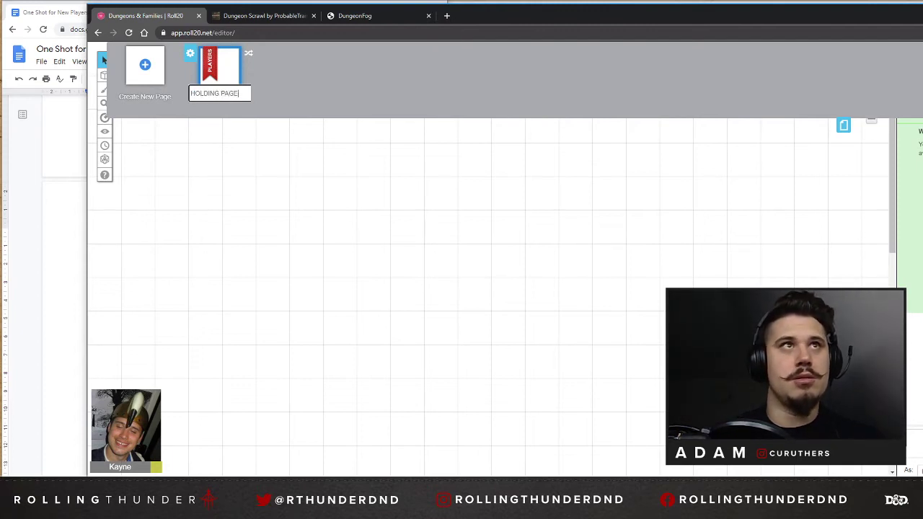
text(HOLDING PAGE)
key(Return)
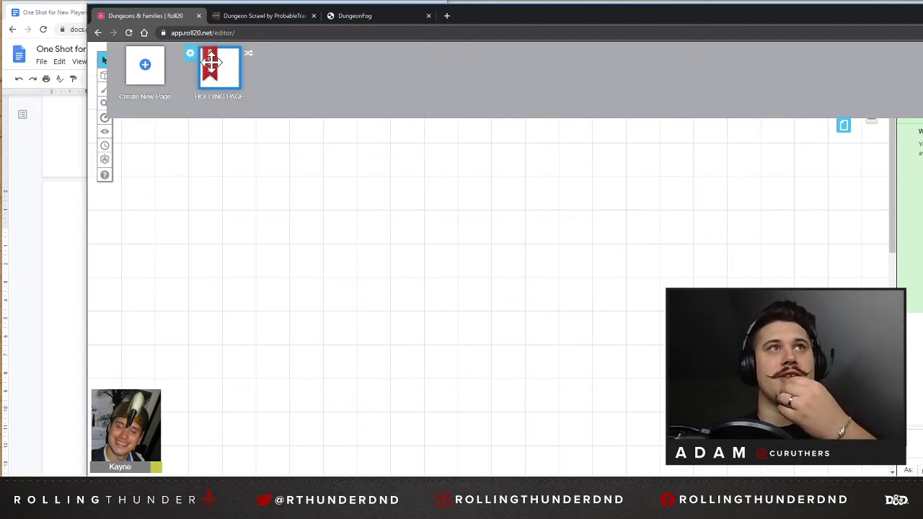
Create a new blank page in the game and bring up the list of pages again.
click(151, 76)
click(299, 72)
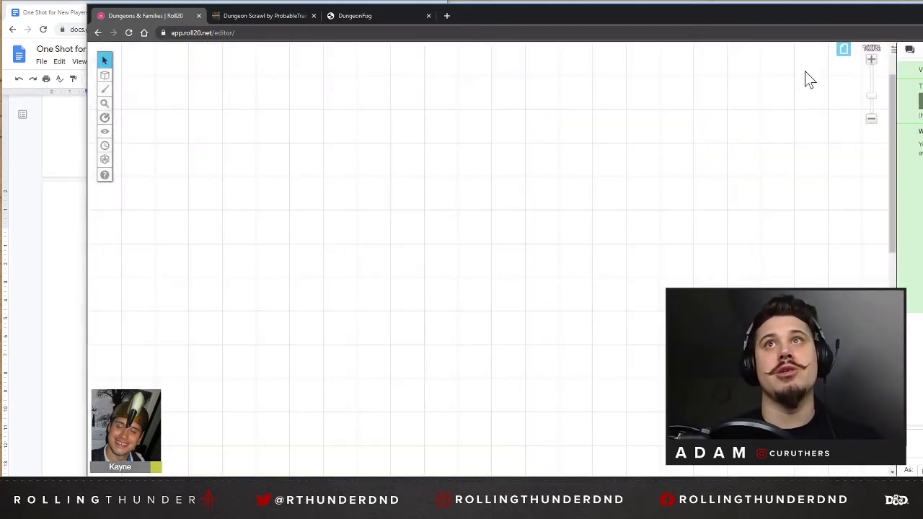
click(842, 52)
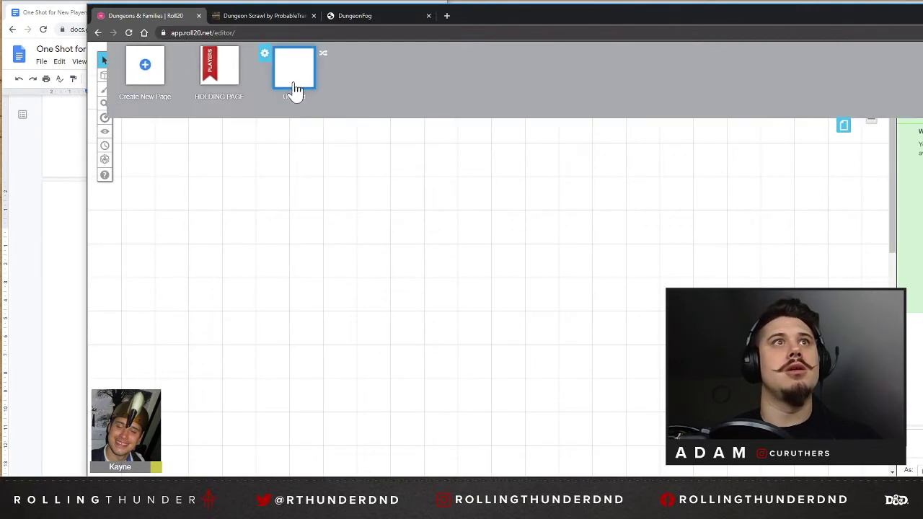
Set the untitled page's width and height to 30 grid cells each.
click(266, 54)
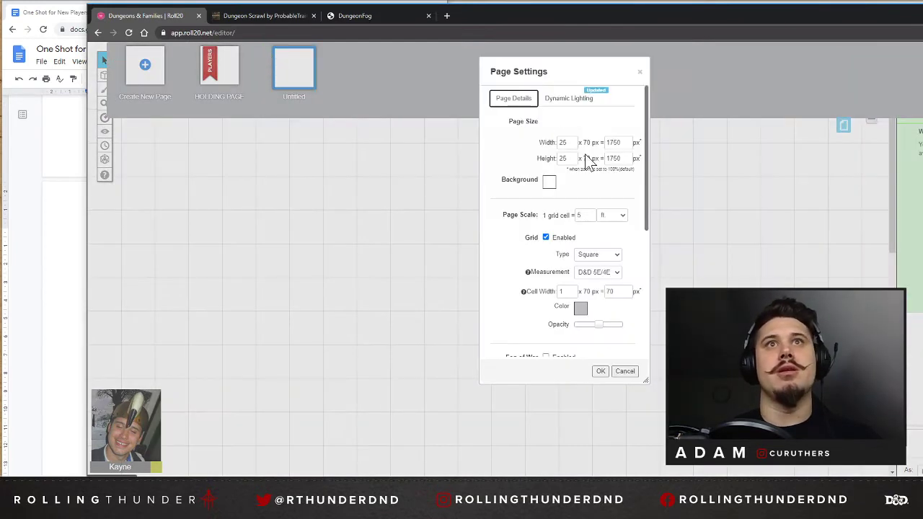
click(573, 145)
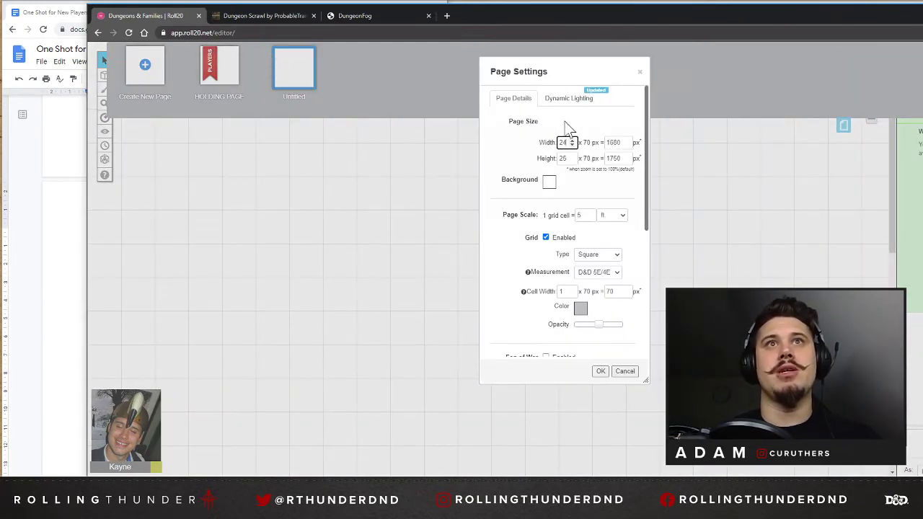
text(30)
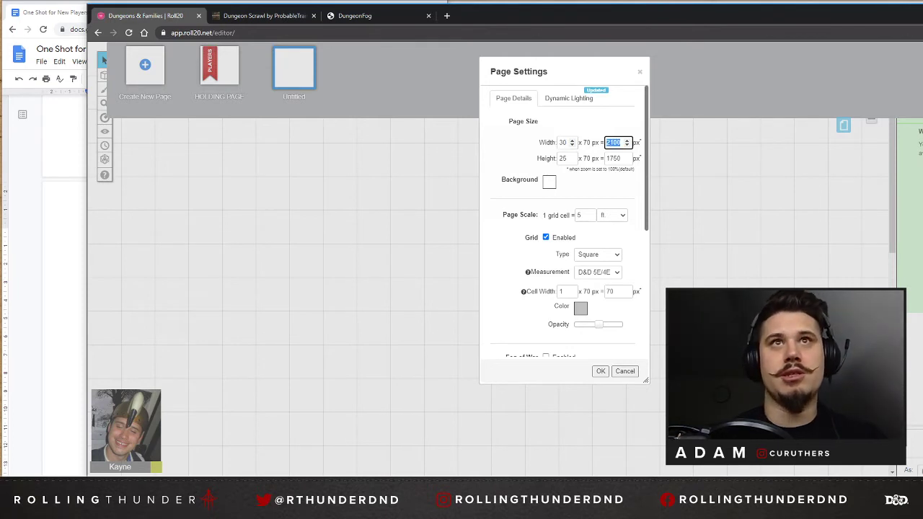
key(Tab)
key(Tab)
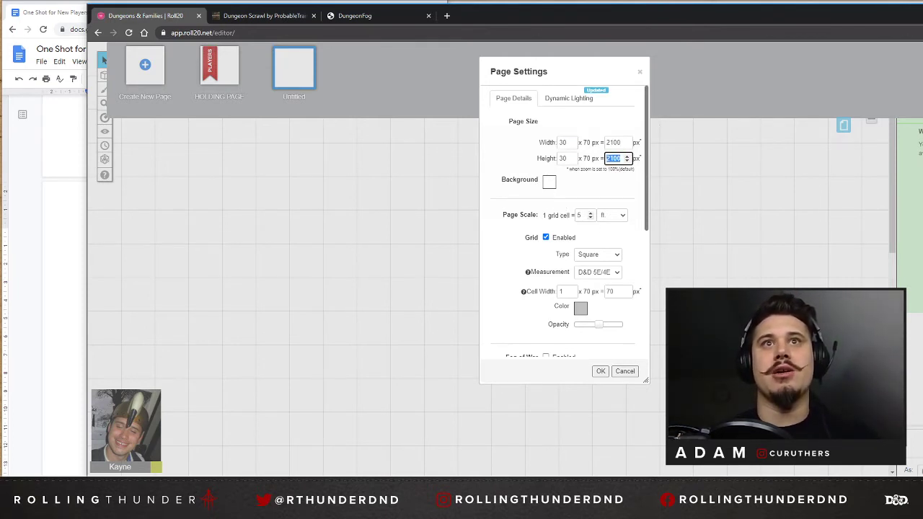
Set the untitled page's grid color to black and lower the grid opacity.
scroll(568, 237, down, 1)
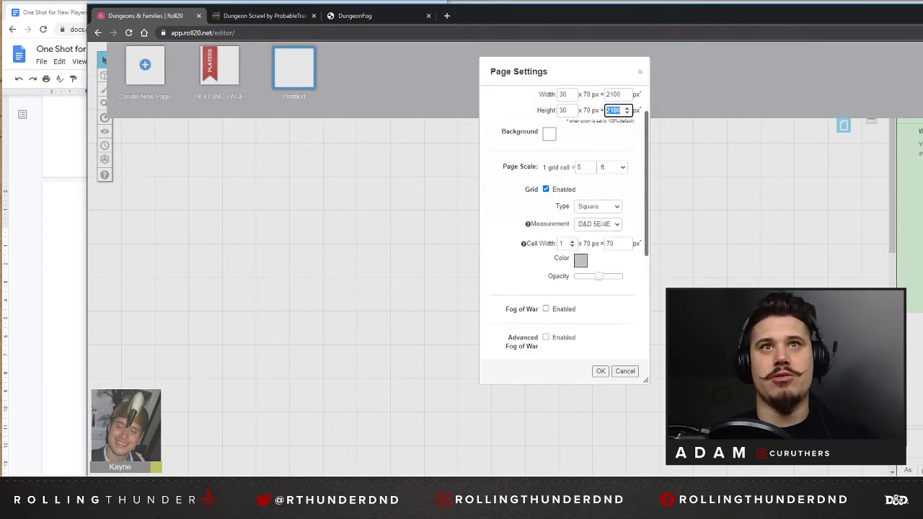
scroll(583, 214, down, 1)
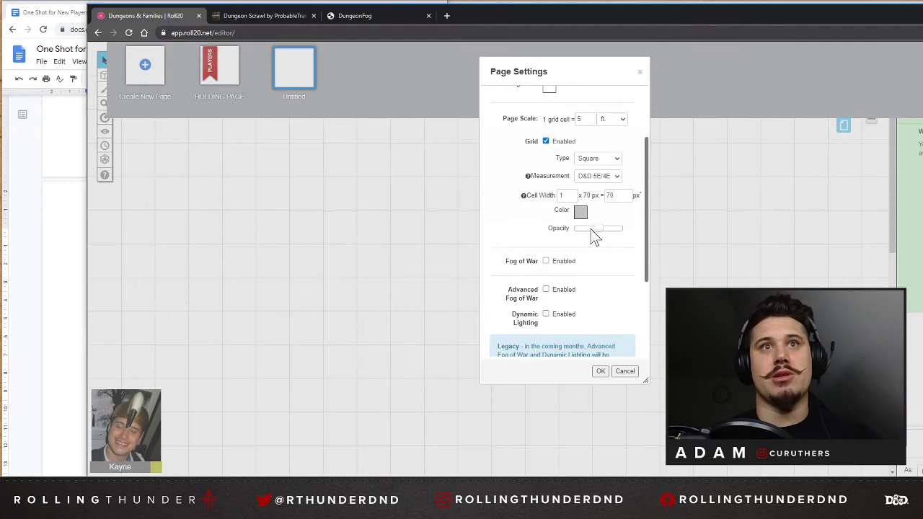
scroll(596, 237, down, 2)
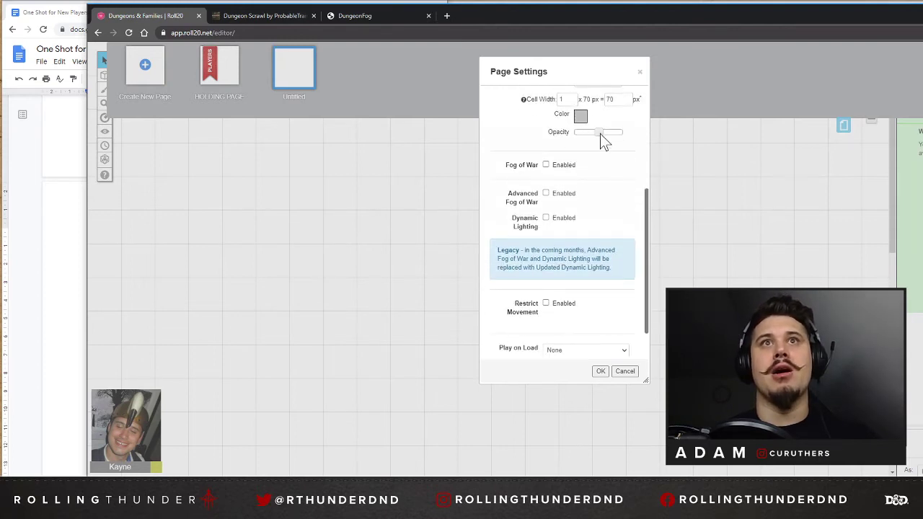
click(580, 116)
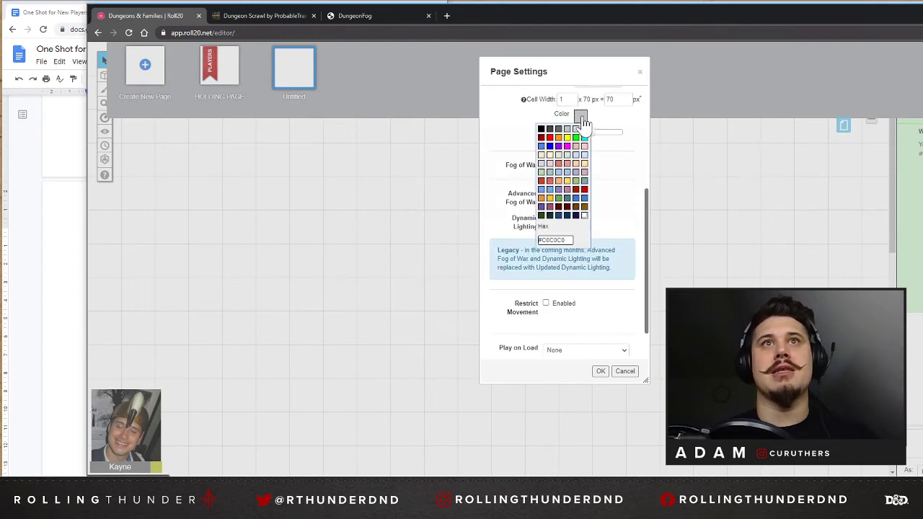
click(540, 127)
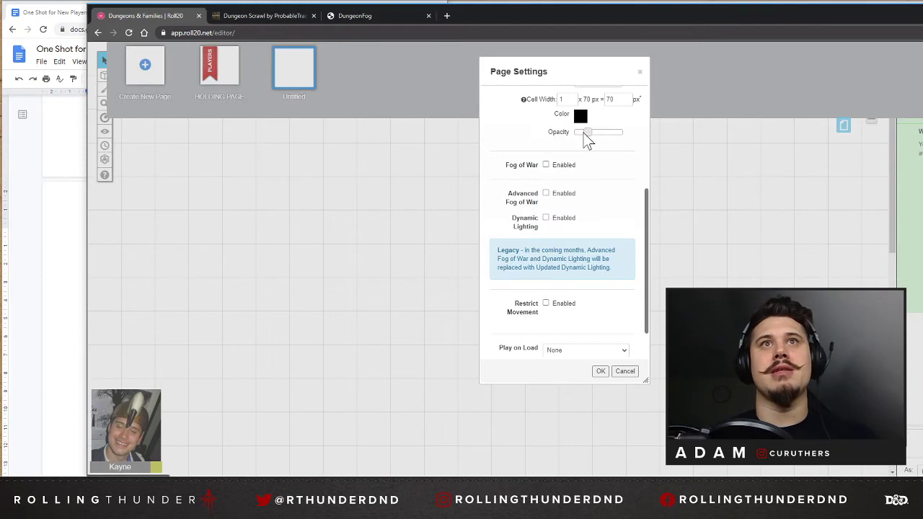
Enable Restrict Movement for the untitled page and check over the rest of its page details.
mouse_move(527, 166)
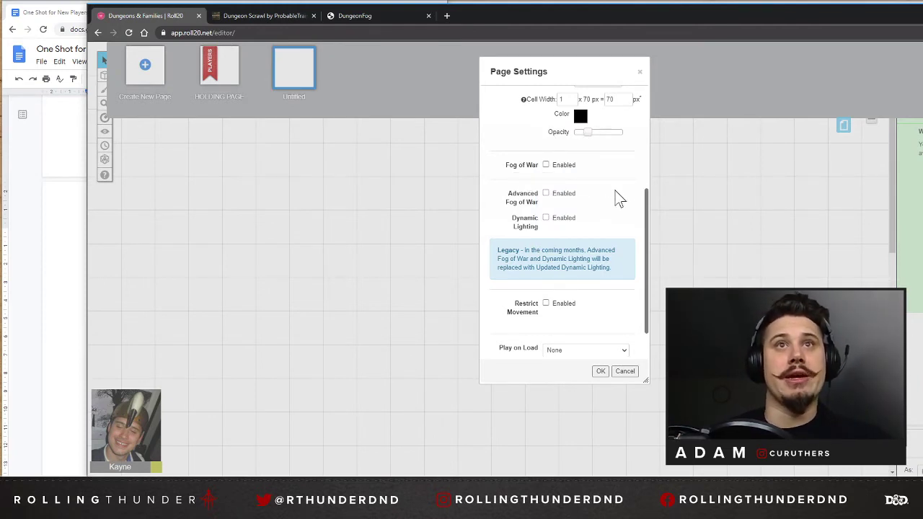
scroll(615, 190, down, 1)
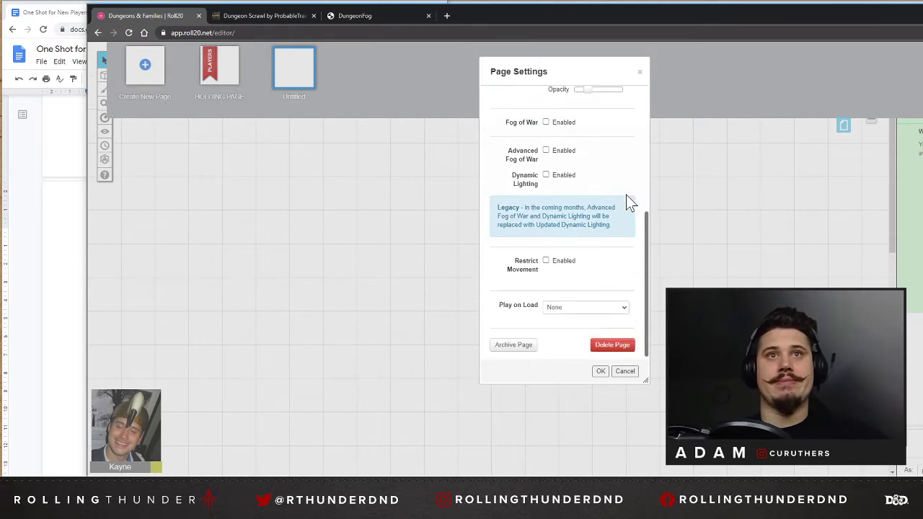
click(546, 263)
scroll(611, 268, up, 5)
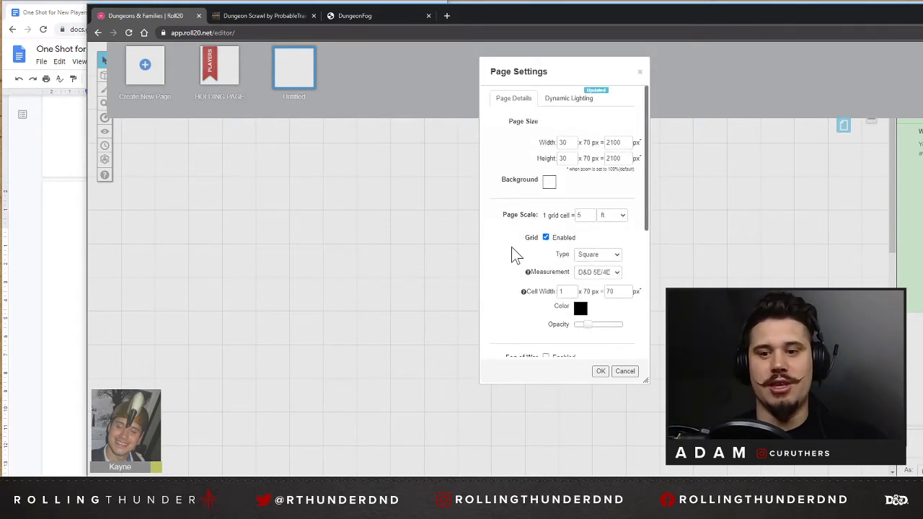
scroll(516, 254, down, 4)
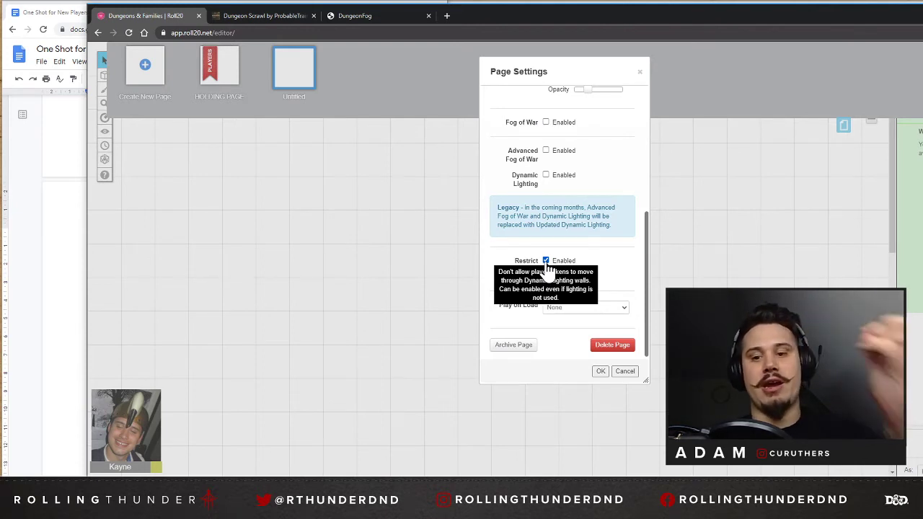
Examine the music options offered for Play on Load in the untitled page's settings.
click(607, 307)
click(596, 274)
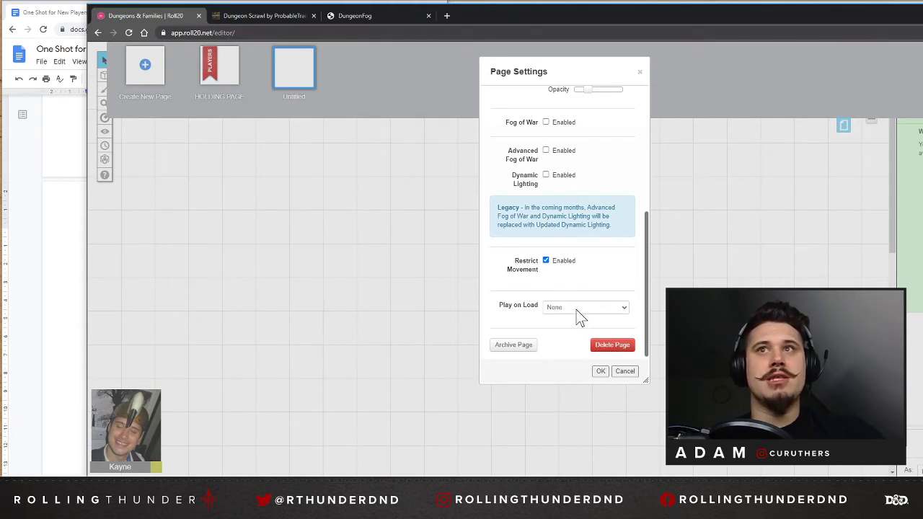
click(571, 307)
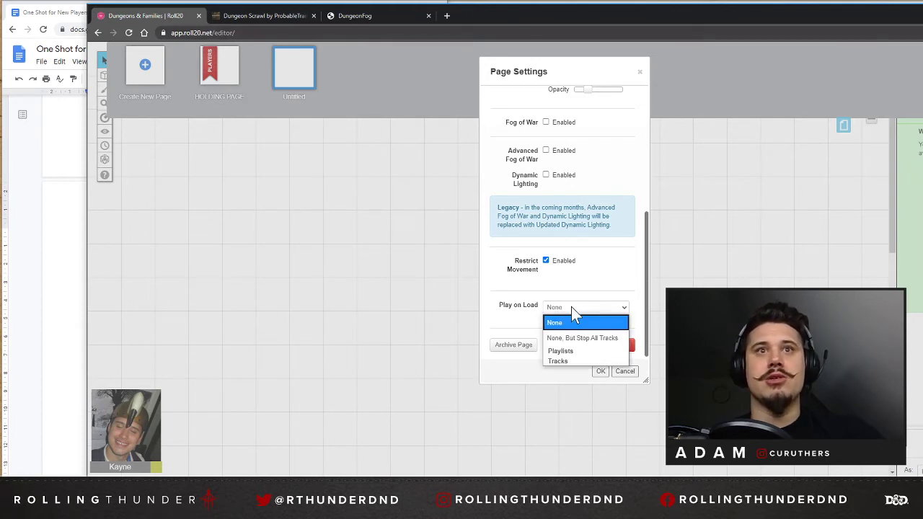
click(590, 270)
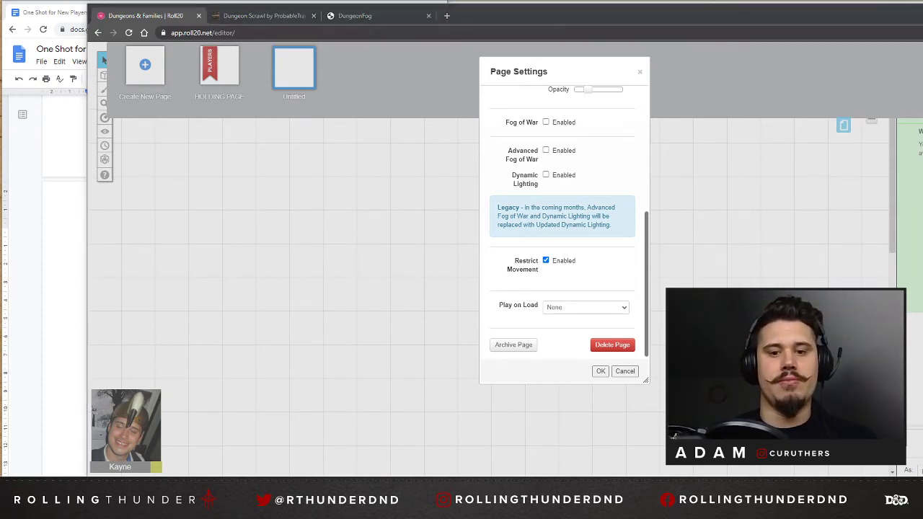
Open Epidemic Sound in a new browser tab and look over the Relaxed Fantasy playlist and the featured music.
key(alt+Tab)
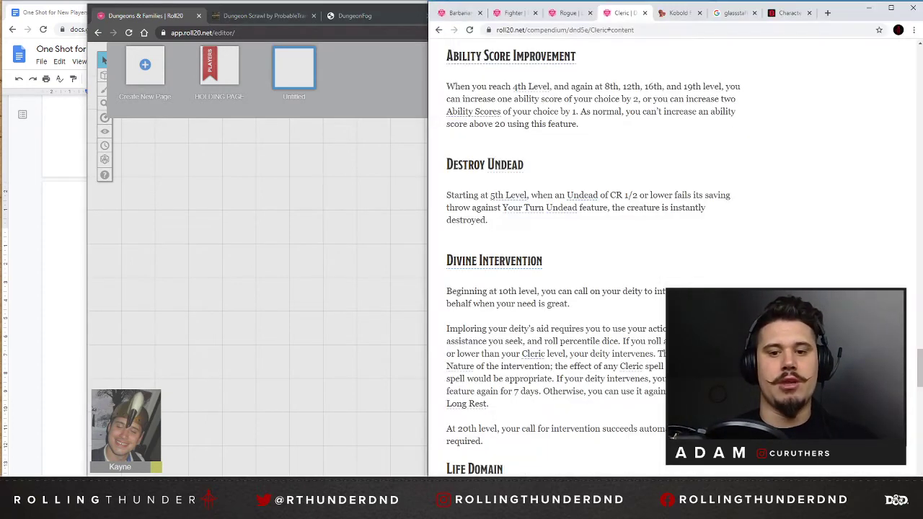
click(828, 12)
text(epi)
key(Return)
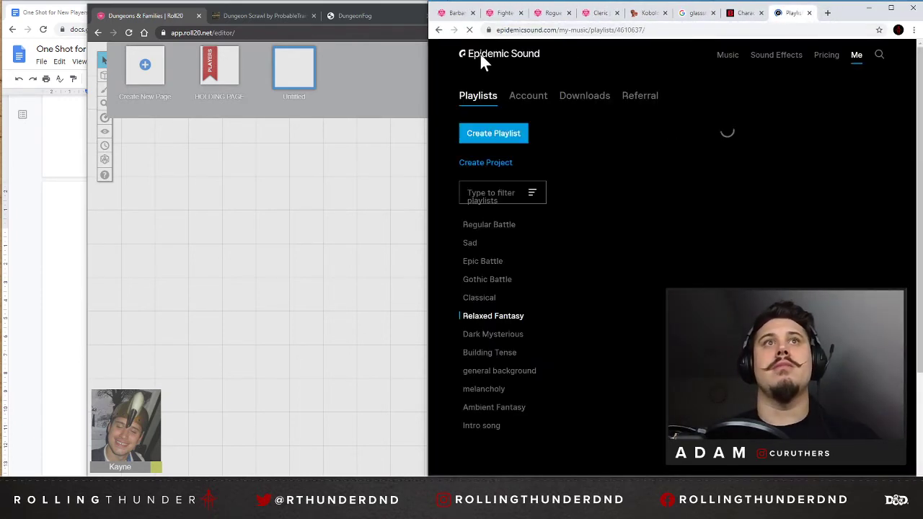
scroll(608, 215, down, 3)
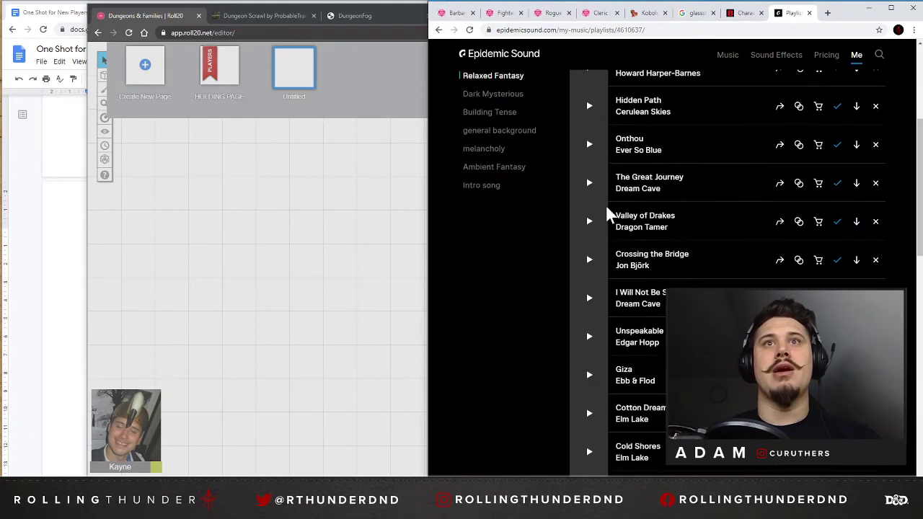
scroll(607, 214, up, 3)
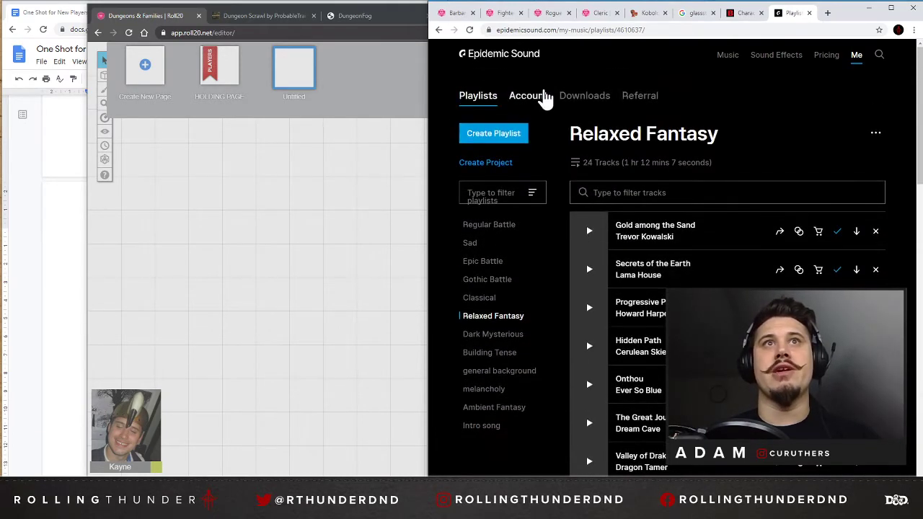
click(504, 55)
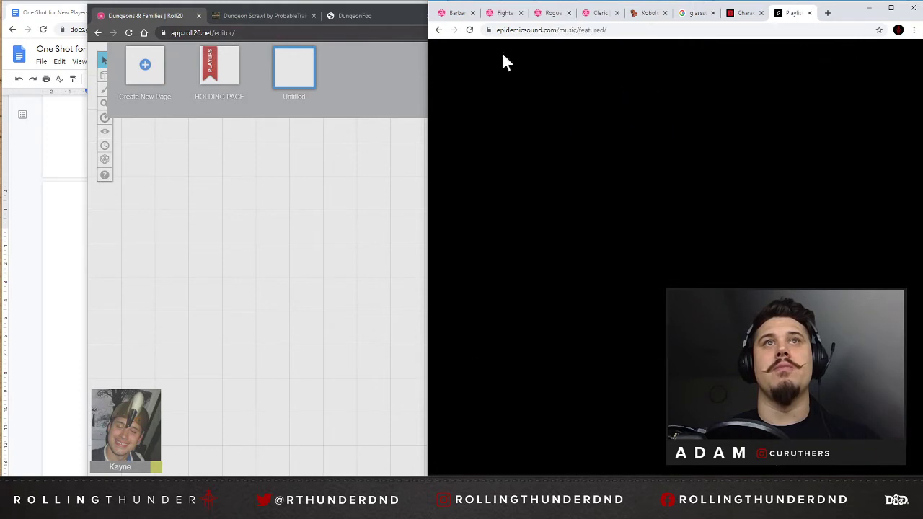
scroll(457, 219, down, 6)
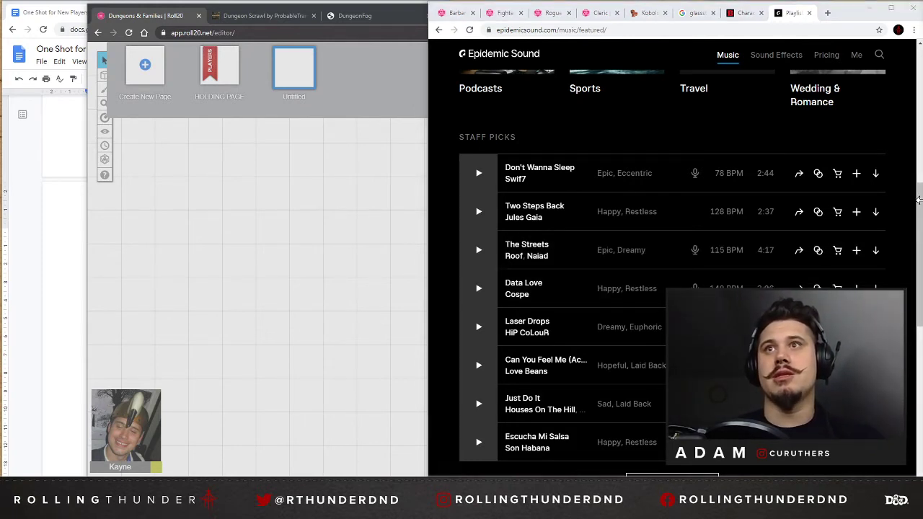
Switch to Spotify, look through the "Epidemic - Relaxed Fantasy" playlist and play its track "Gold among the Sand".
drag(918, 199, 448, 197)
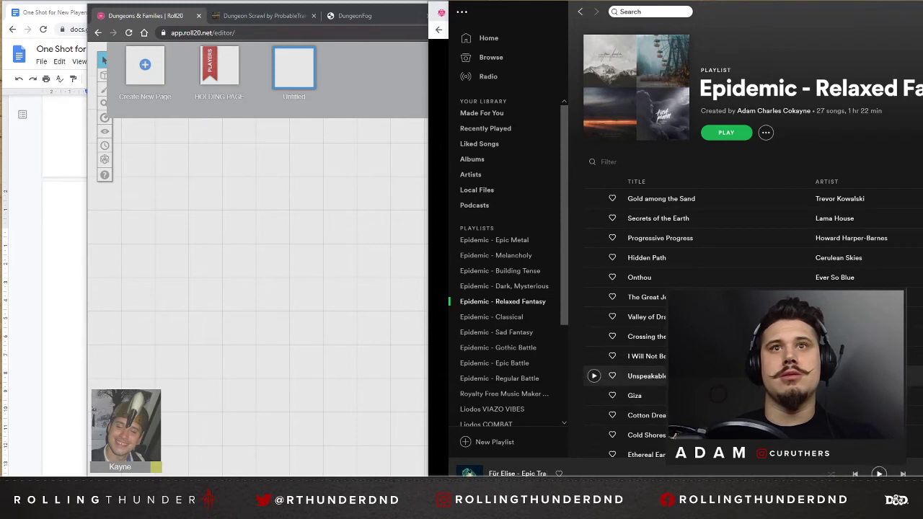
scroll(720, 334, down, 5)
scroll(721, 335, down, 1)
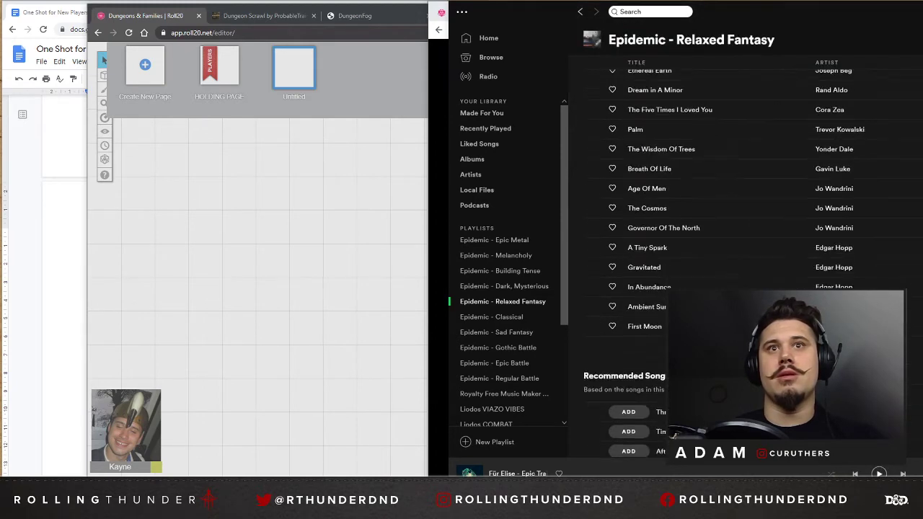
scroll(721, 288, up, 1)
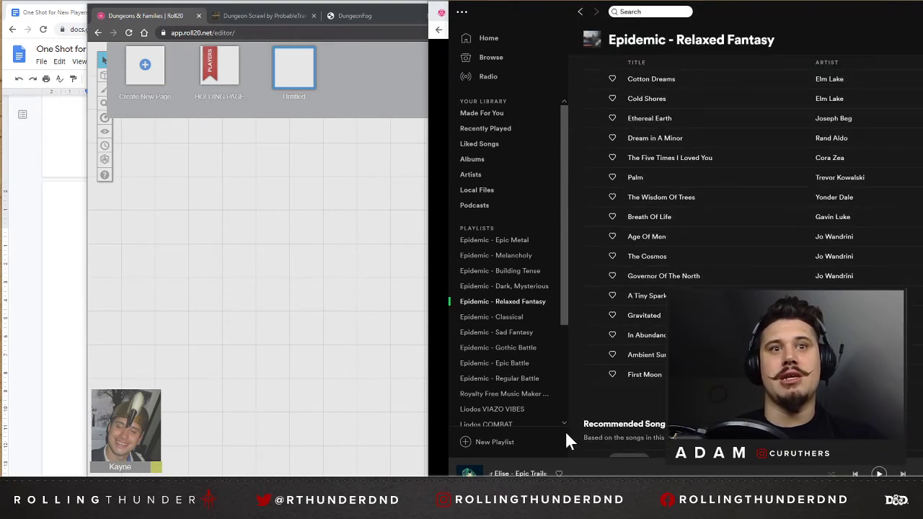
scroll(598, 339, up, 4)
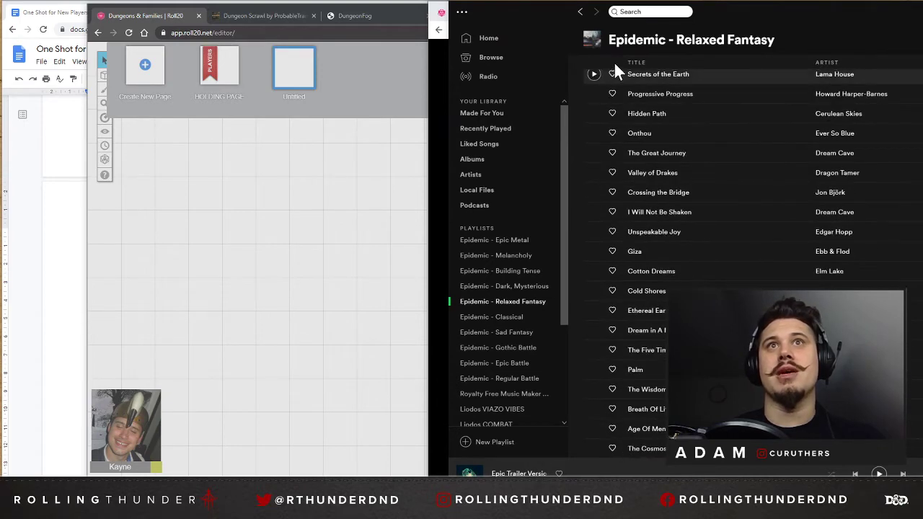
scroll(612, 113, up, 3)
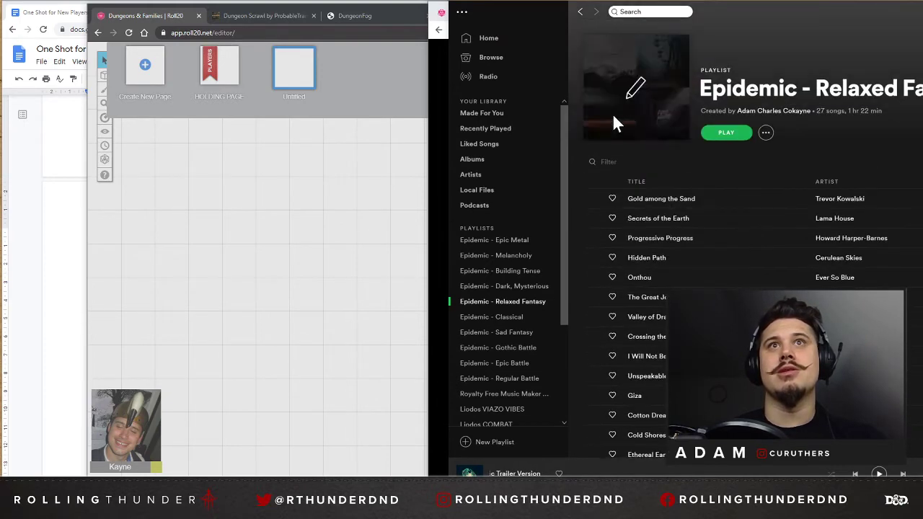
click(726, 132)
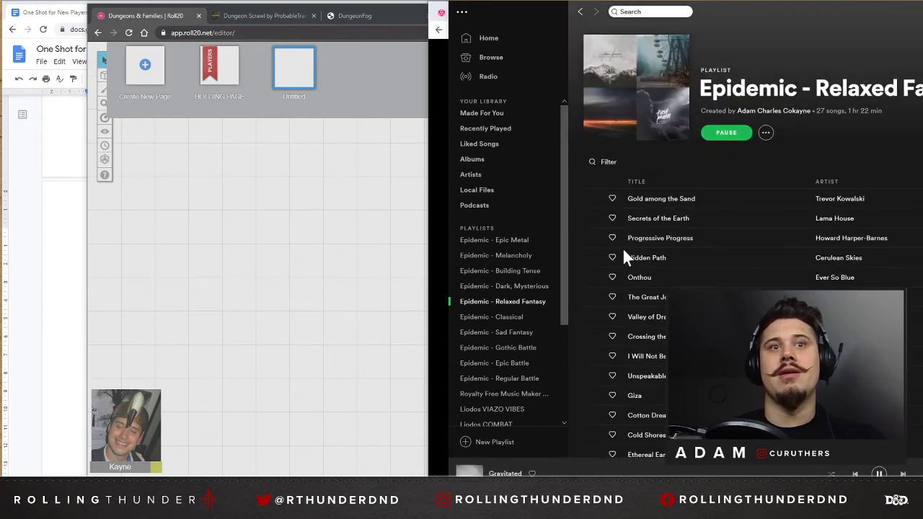
click(594, 198)
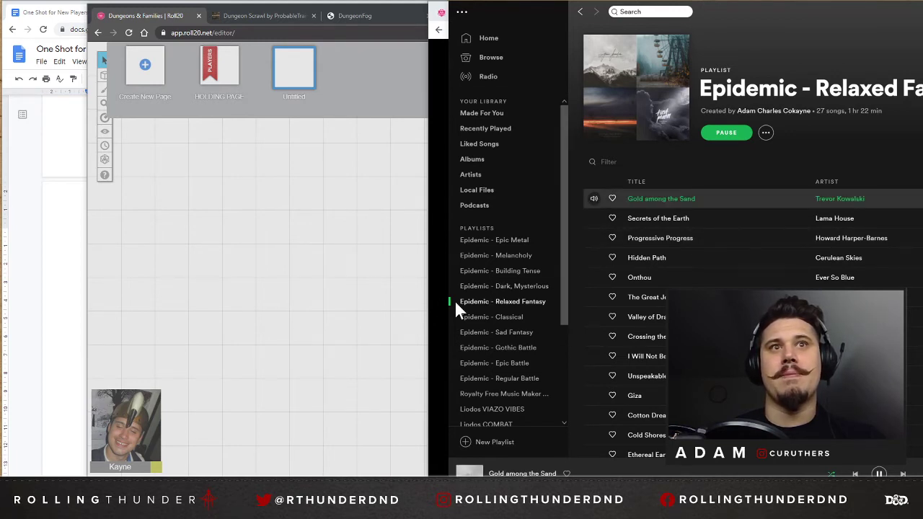
Look over the remaining saved playlists and the rest of the tracks in "Epidemic - Relaxed Fantasy".
scroll(537, 281, down, 3)
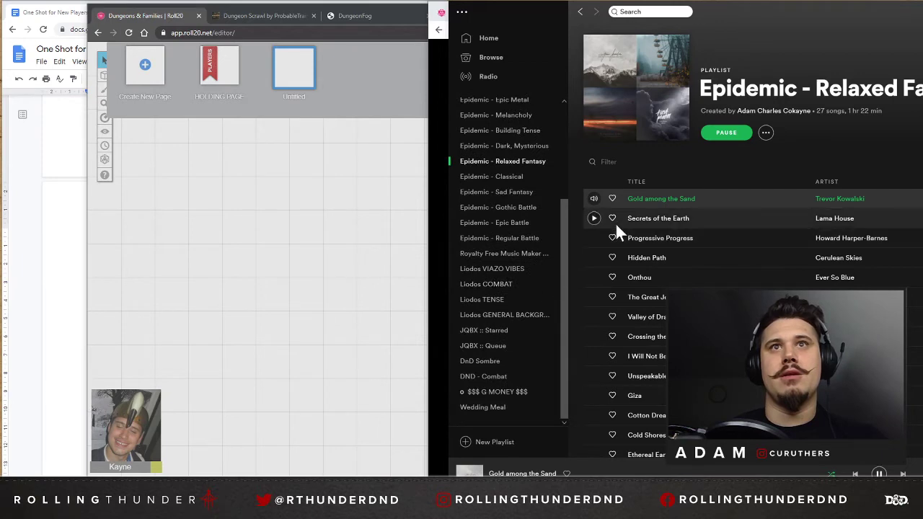
scroll(620, 375, down, 3)
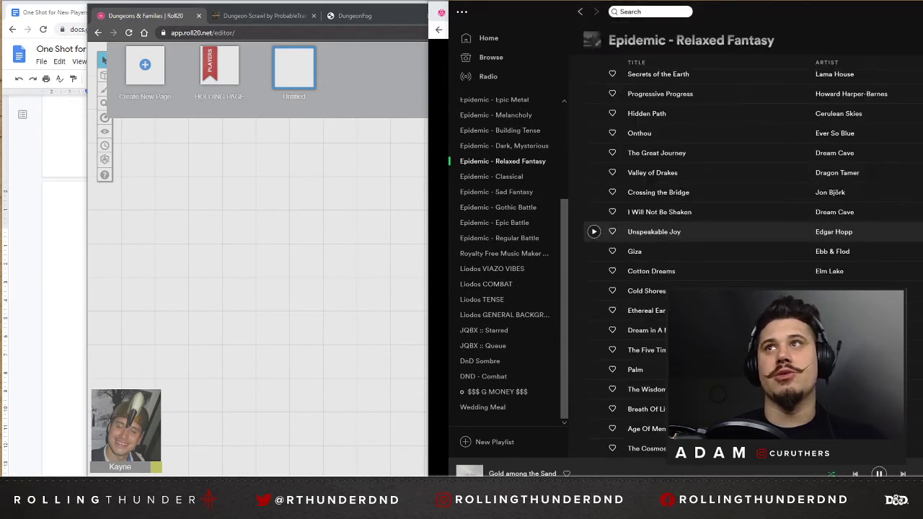
scroll(627, 324, down, 3)
scroll(604, 359, down, 3)
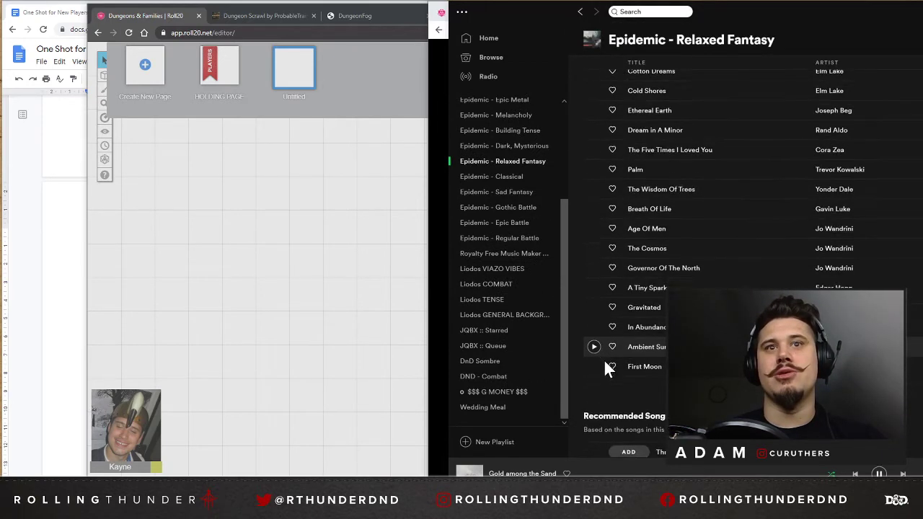
scroll(595, 287, up, 3)
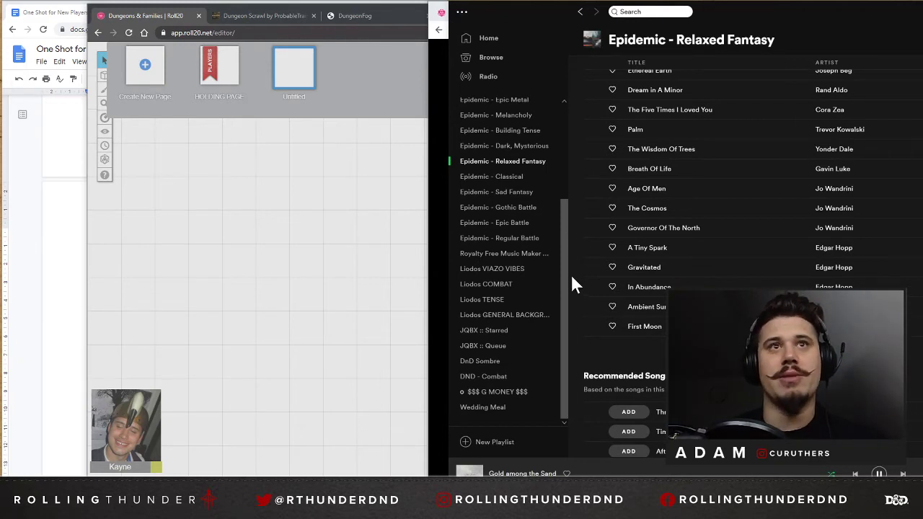
Open the "Epidemic - Dark, Mysterious" playlist and play its track "Crying Winds".
scroll(668, 214, up, 3)
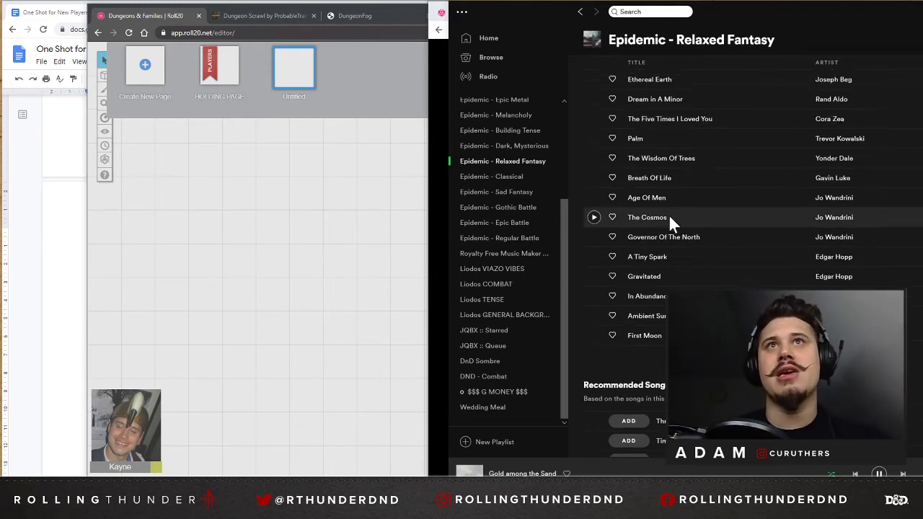
scroll(524, 176, up, 1)
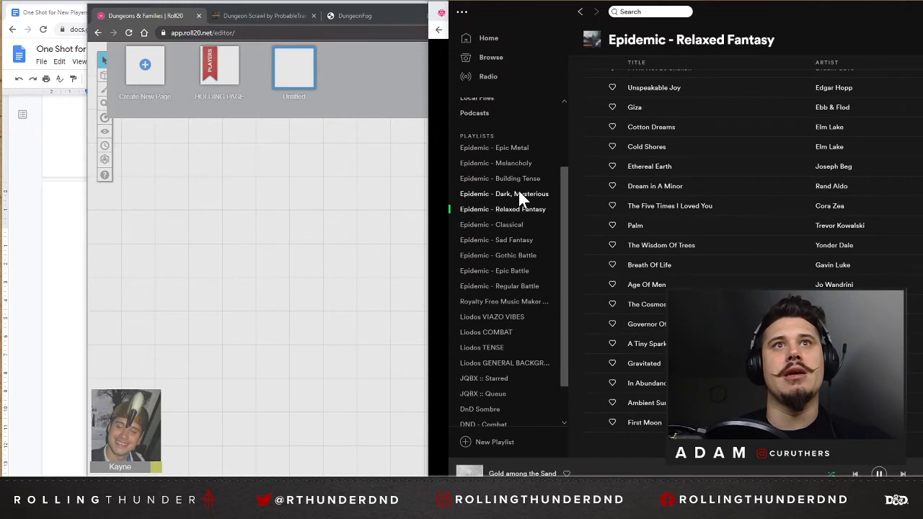
click(519, 191)
click(593, 198)
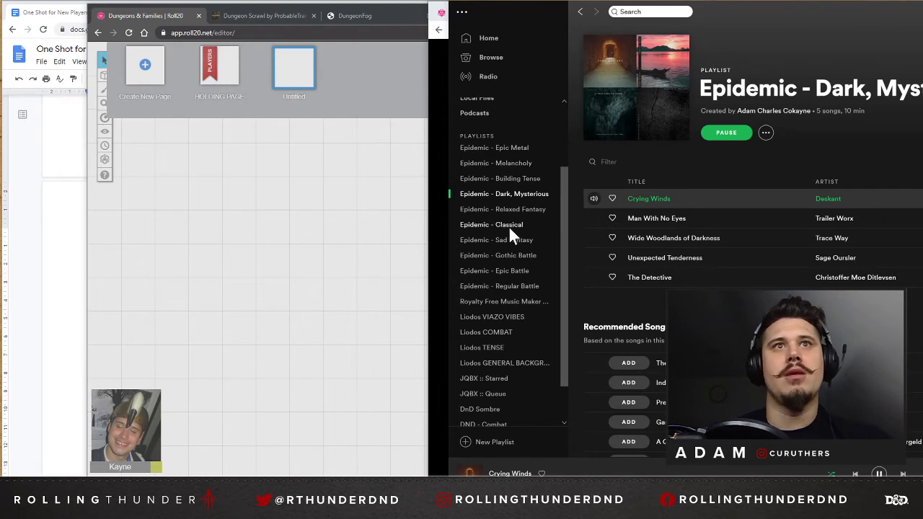
Preview "Under the Balcony - Instrumental" from "Liodos VIAZO VIBES" and "Searching for Saka" from "Epidemic - Sad Fantasy".
click(505, 316)
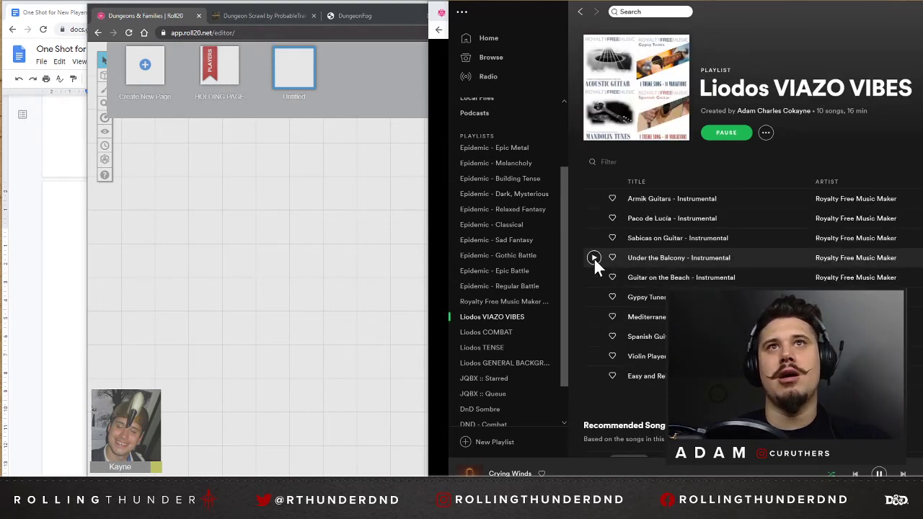
click(593, 257)
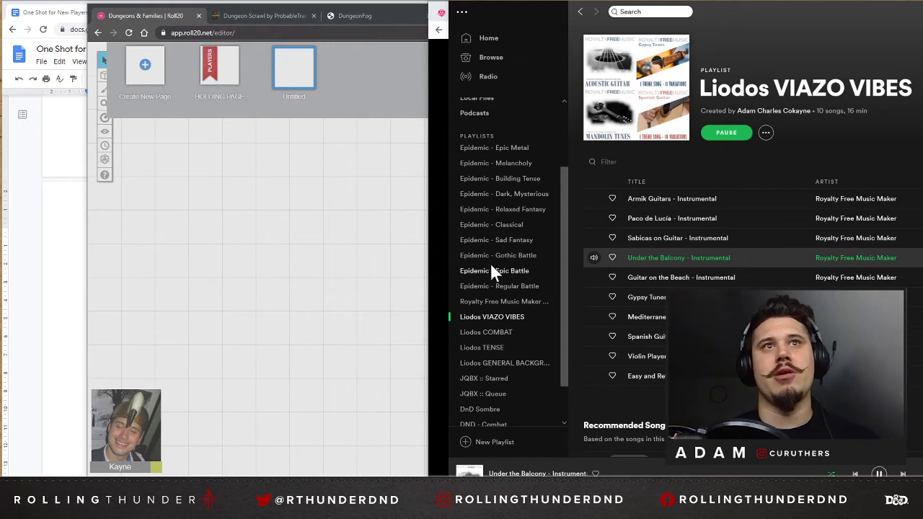
click(467, 240)
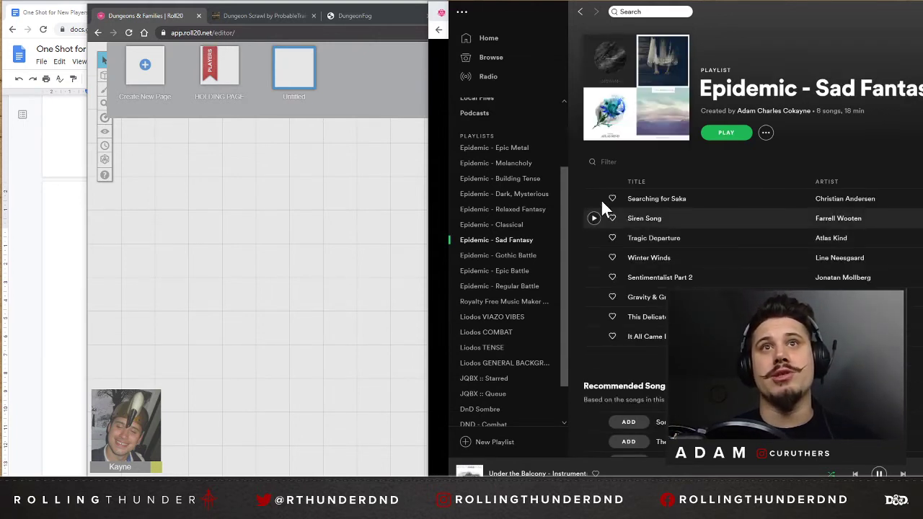
click(593, 198)
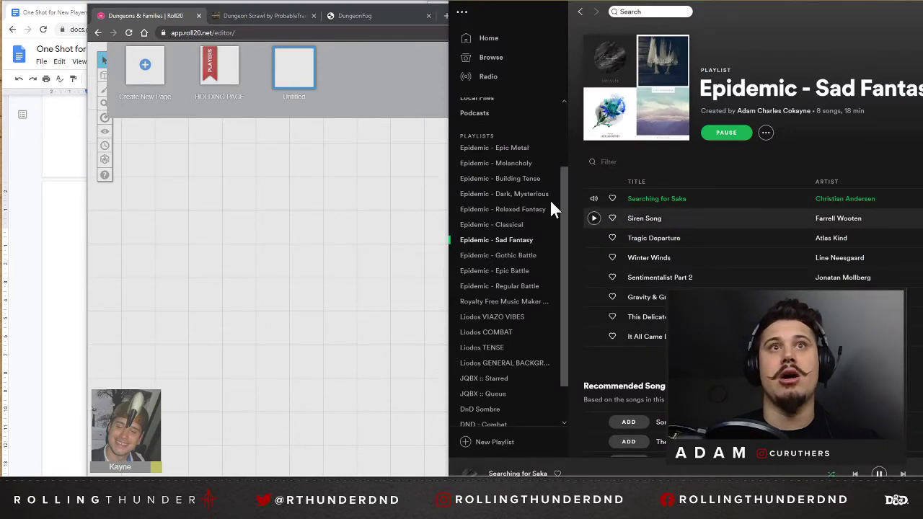
Return to the "Epidemic - Relaxed Fantasy" playlist and play "Gold among the Sand" again.
click(509, 210)
scroll(627, 237, down, 5)
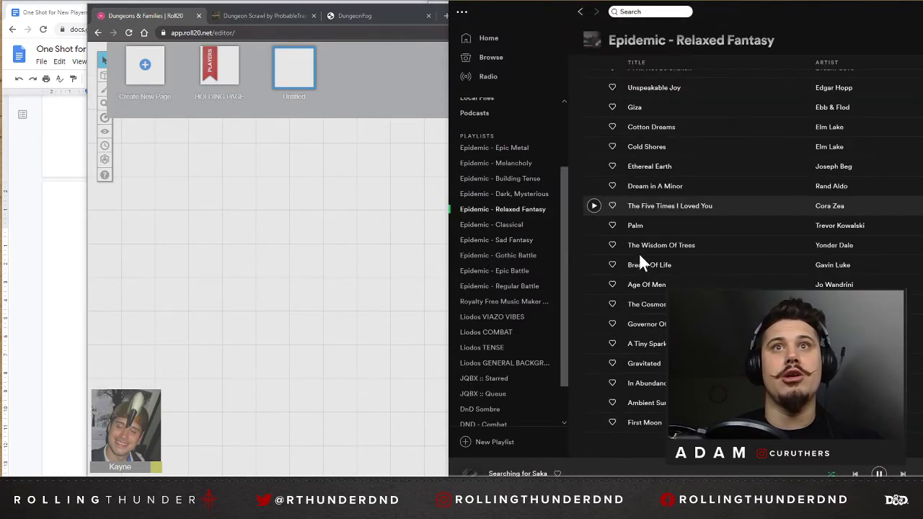
scroll(631, 140, up, 5)
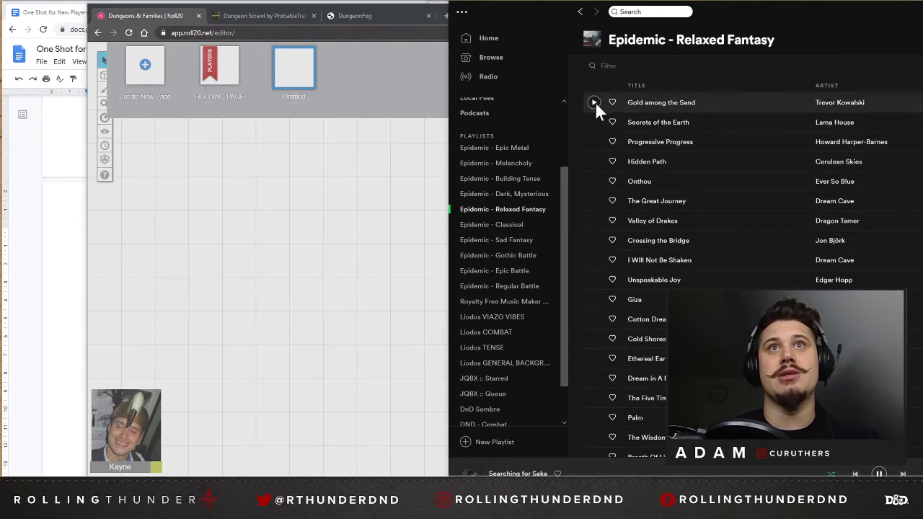
click(593, 102)
Switch back to the Roll20 game in the browser and save the untitled page's settings.
click(356, 193)
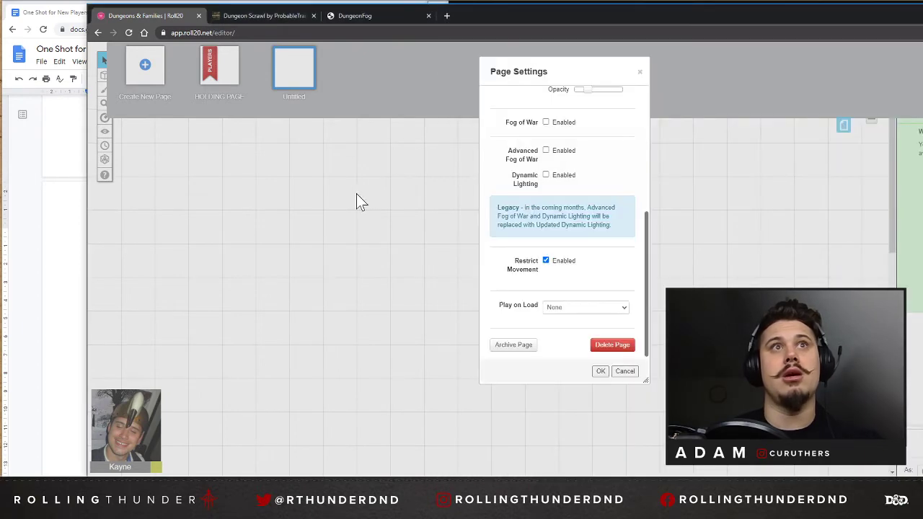
click(348, 16)
click(158, 18)
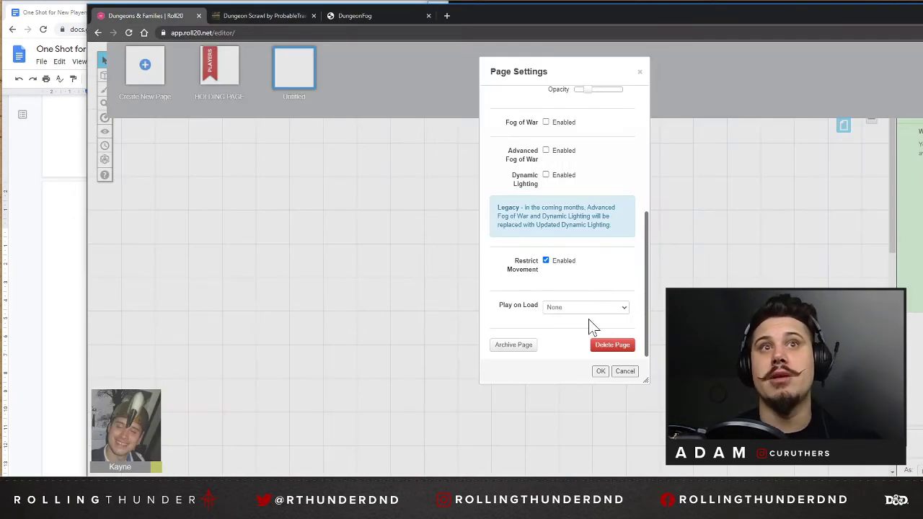
click(599, 372)
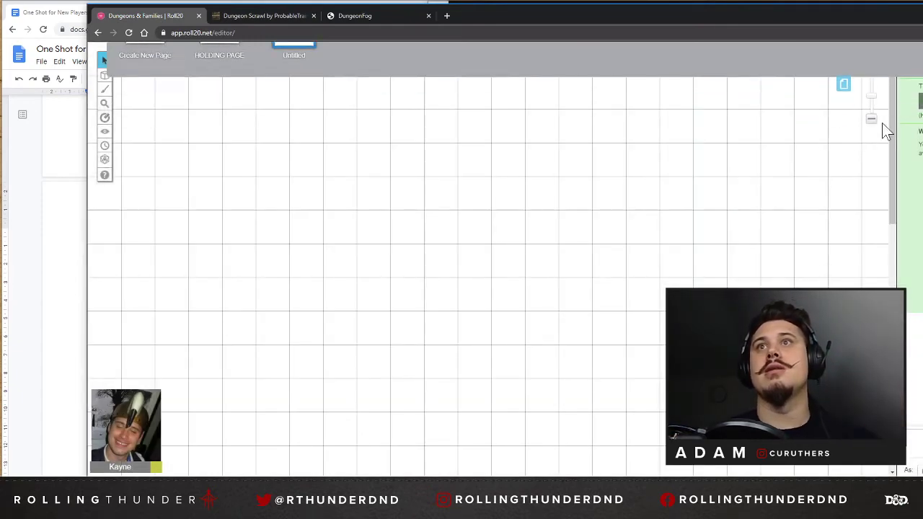
Upload the "Unnamed Level" PNG from the Downloads folder to the game's art library.
click(871, 120)
click(872, 120)
scroll(415, 220, down, 3)
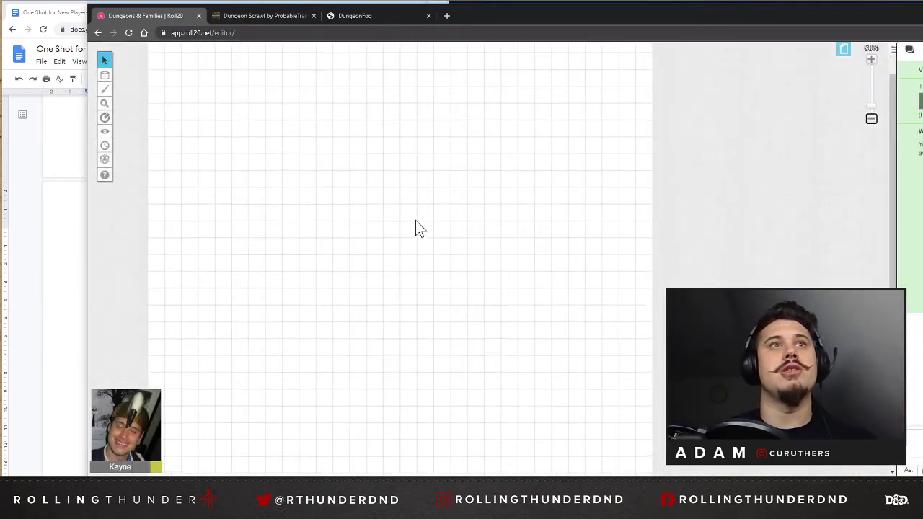
scroll(416, 218, up, 2)
click(922, 49)
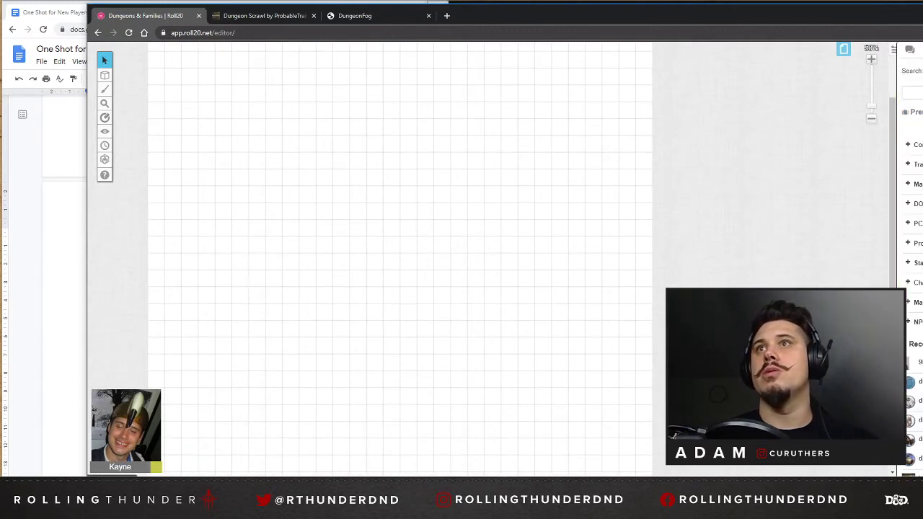
click(573, 255)
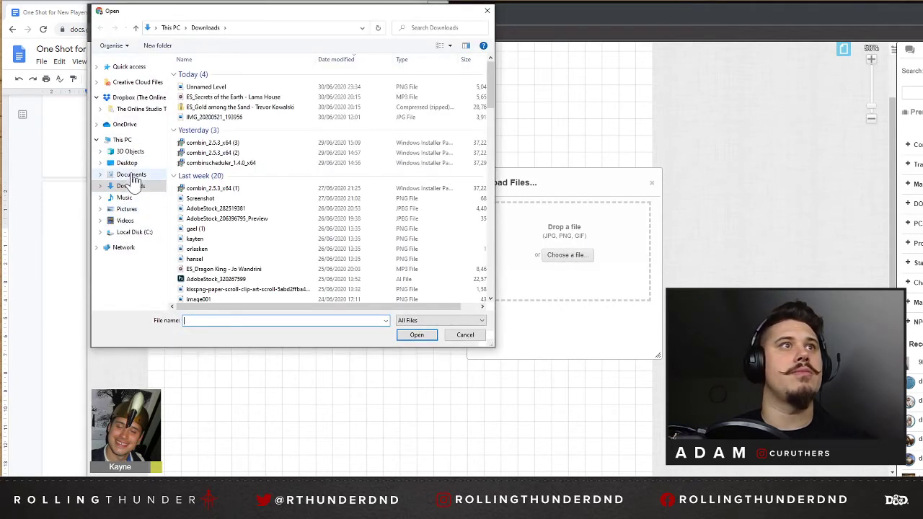
click(234, 88)
click(414, 336)
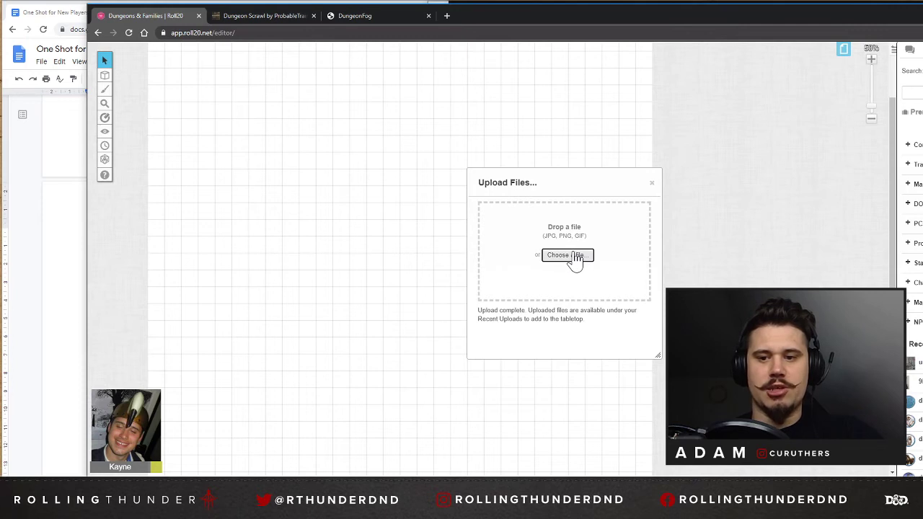
click(652, 184)
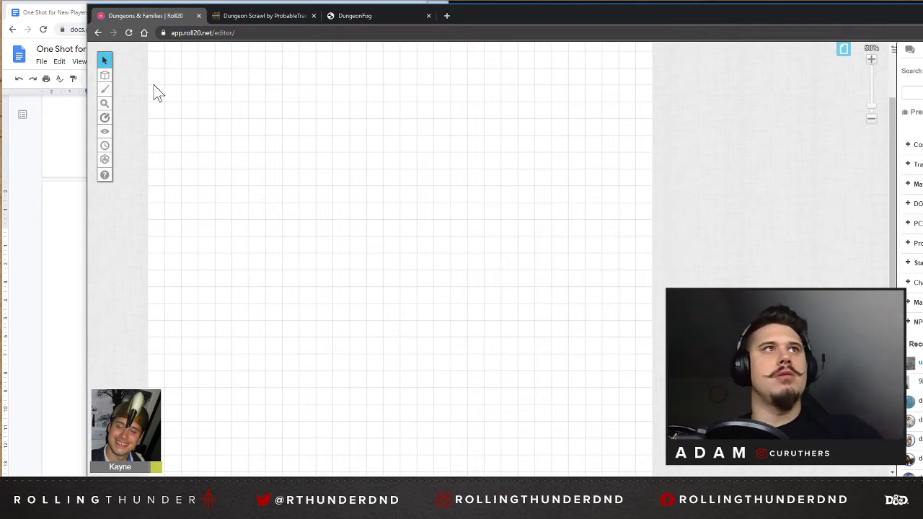
On the Map & Background layer, place the uploaded dungeon map and align it with the page's upper-left corner.
mouse_move(105, 75)
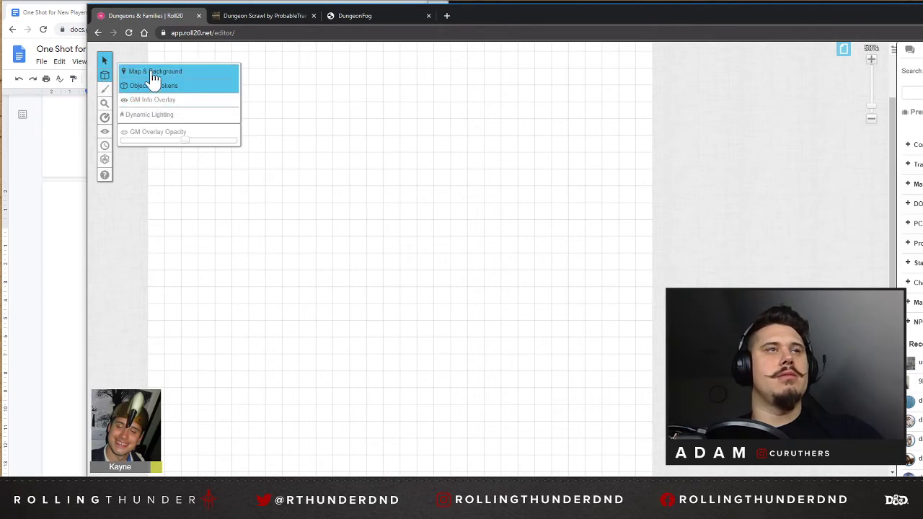
click(154, 73)
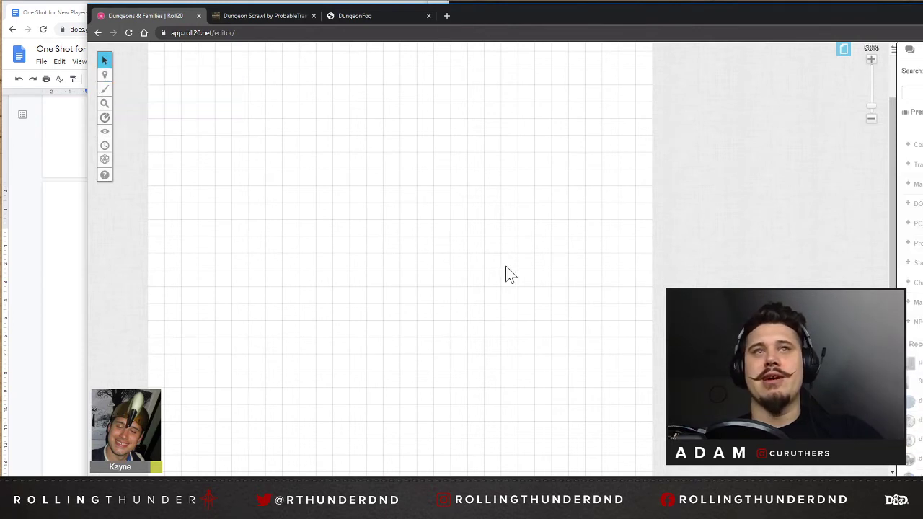
drag(506, 266, 316, 156)
scroll(323, 155, up, 3)
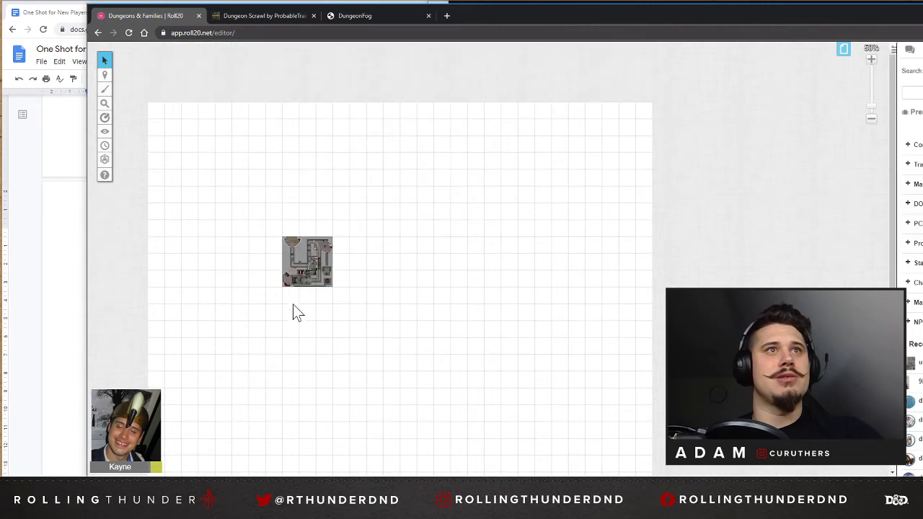
drag(299, 261, 178, 140)
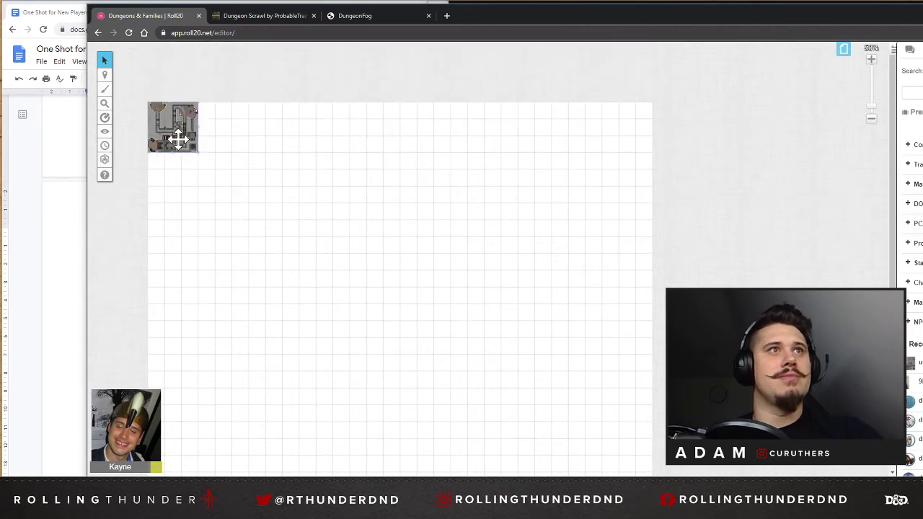
double_click(179, 139)
click(458, 98)
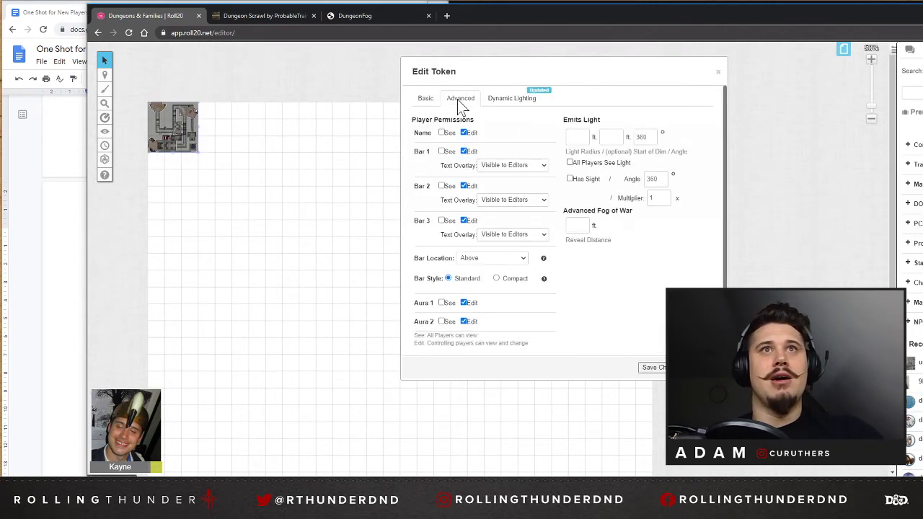
click(426, 99)
key(Escape)
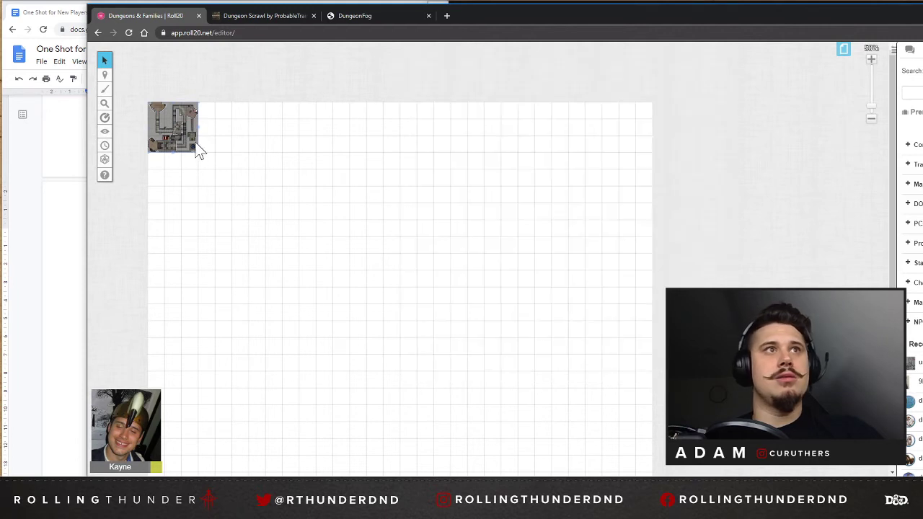
Set the dungeon map's dimensions to 30 units wide by 30 units high.
right_click(199, 150)
mouse_move(226, 131)
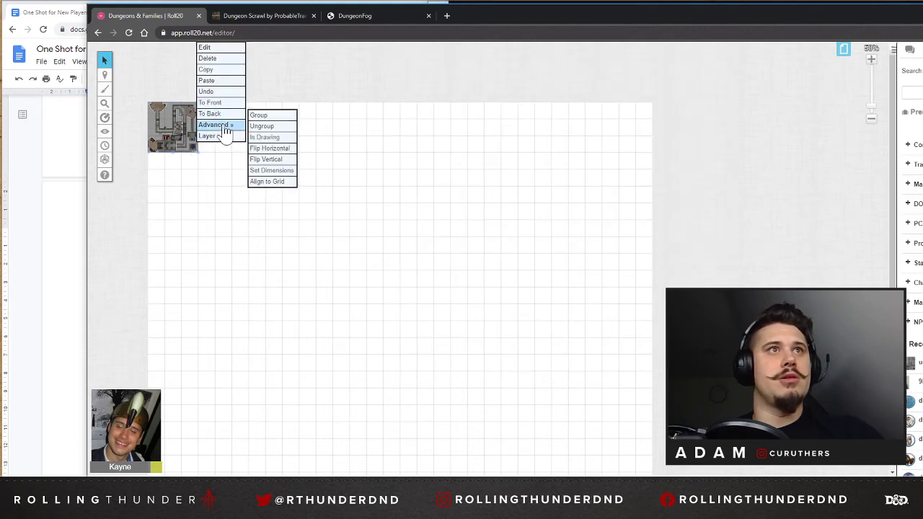
click(272, 171)
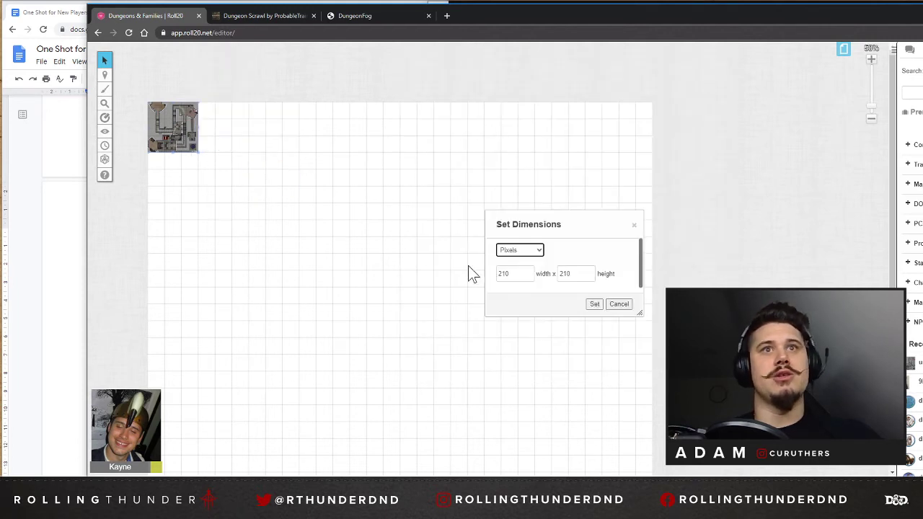
click(531, 254)
click(513, 275)
key(Tab)
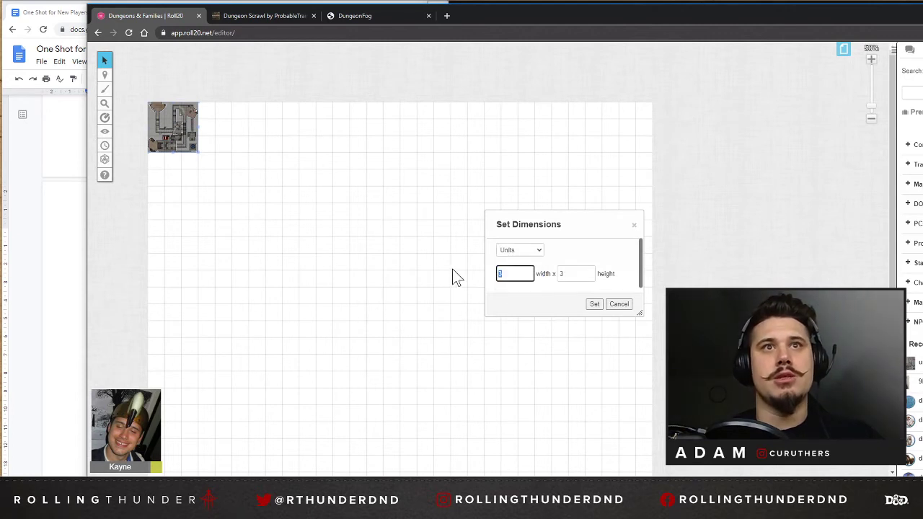
text(30)
key(Tab)
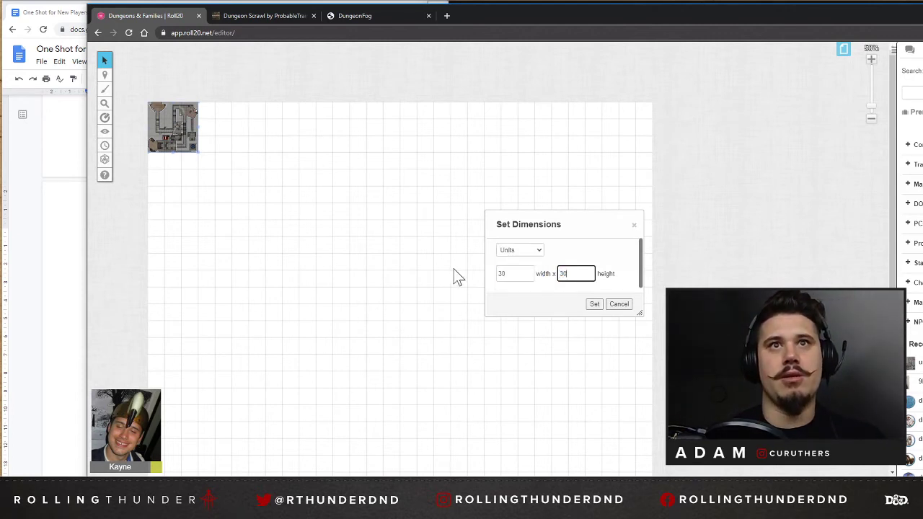
click(596, 305)
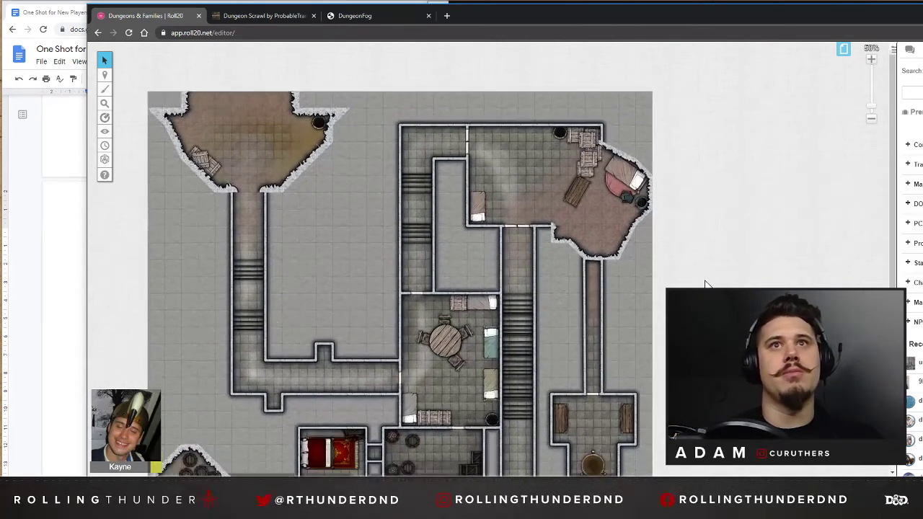
Check the resized dungeon map across the page and switch to the Dynamic Lighting layer.
scroll(480, 423, down, 5)
scroll(401, 259, up, 7)
scroll(400, 259, down, 5)
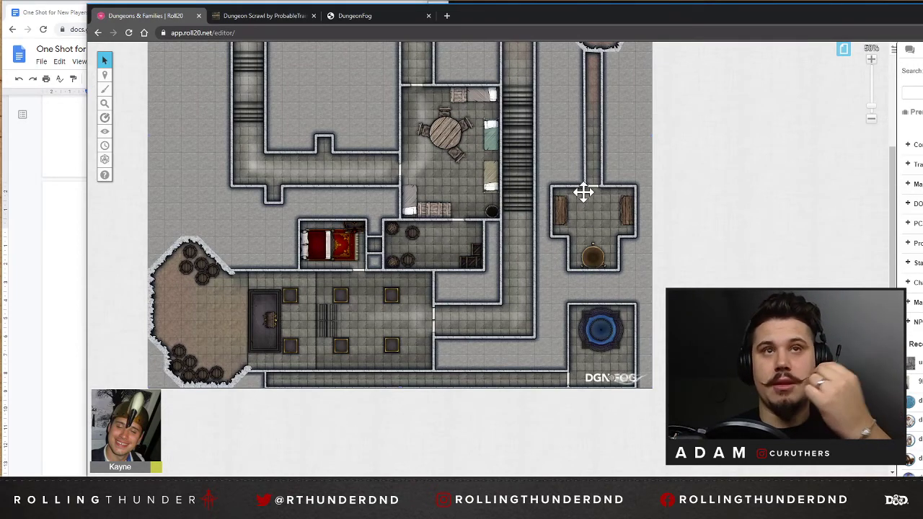
scroll(581, 192, up, 5)
mouse_move(105, 77)
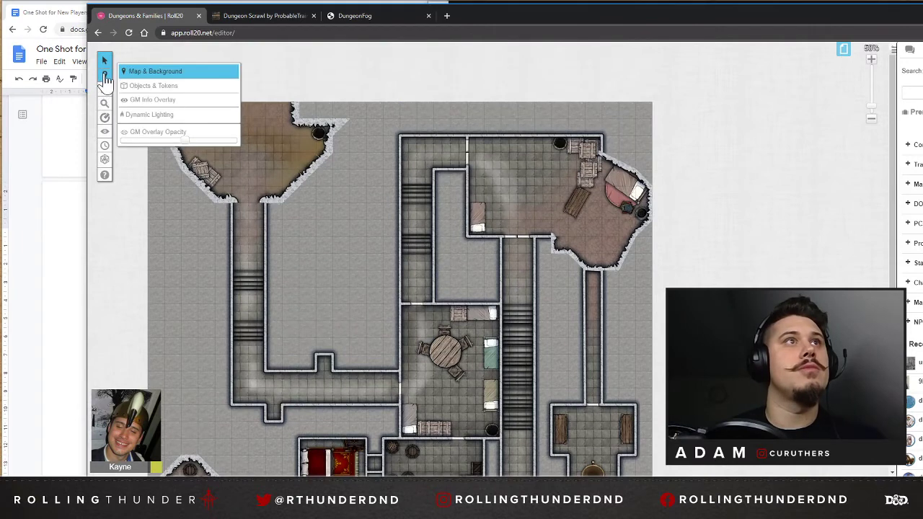
click(158, 116)
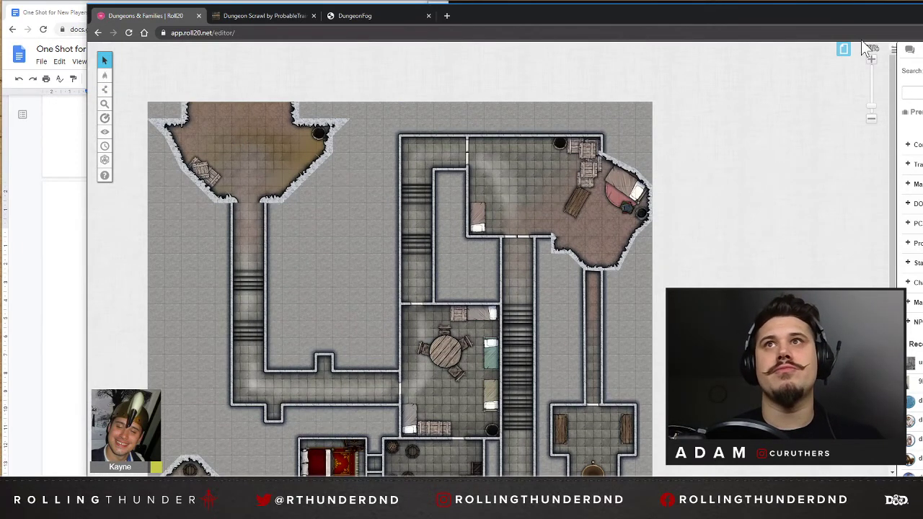
Activate the drawing tool near the map's upper-left cave room and set its line colour to bright green.
click(873, 102)
drag(873, 103, 873, 95)
drag(749, 127, 615, 99)
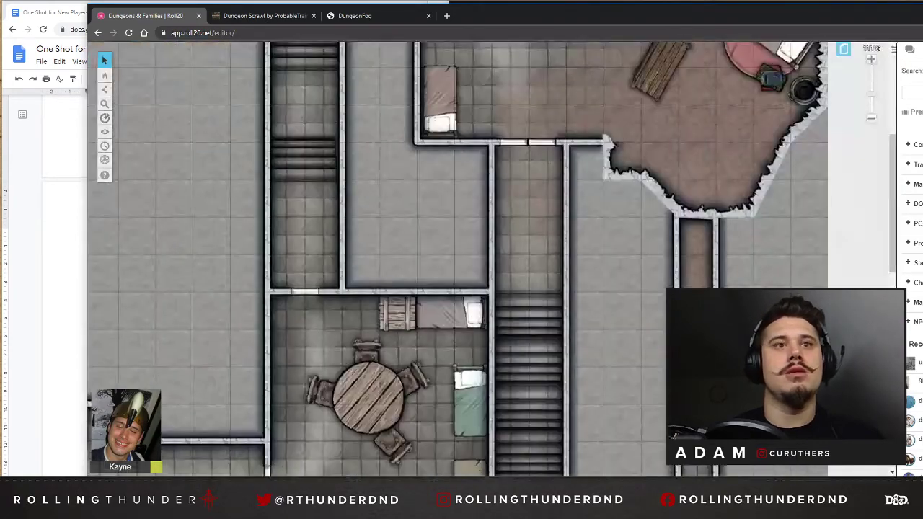
drag(333, 478, 208, 472)
scroll(179, 75, up, 3)
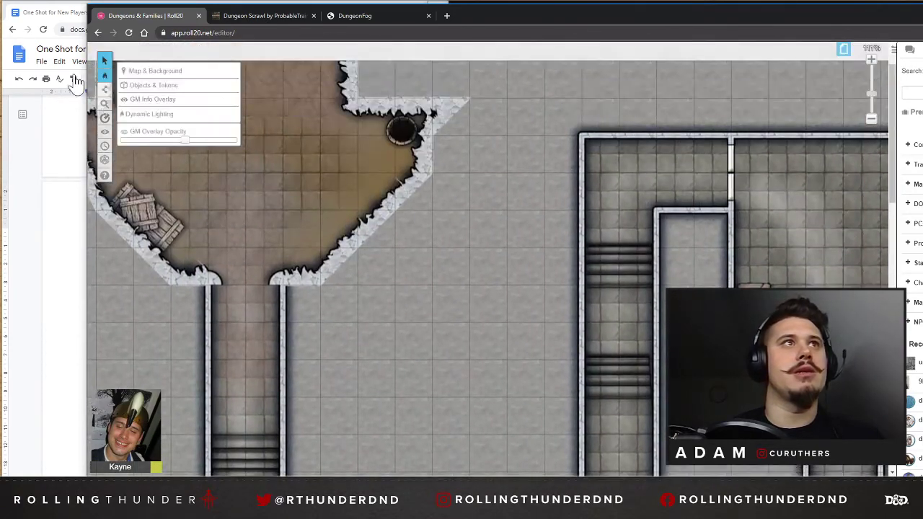
click(107, 89)
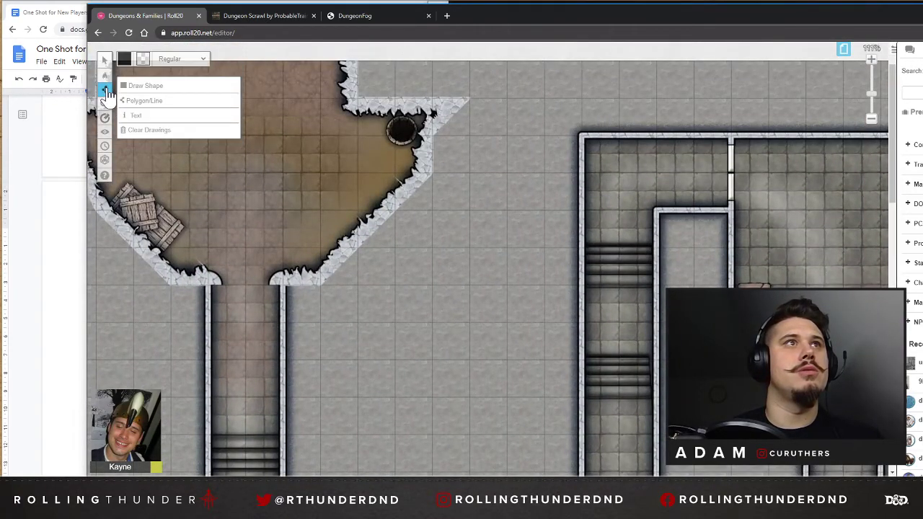
click(124, 64)
click(144, 86)
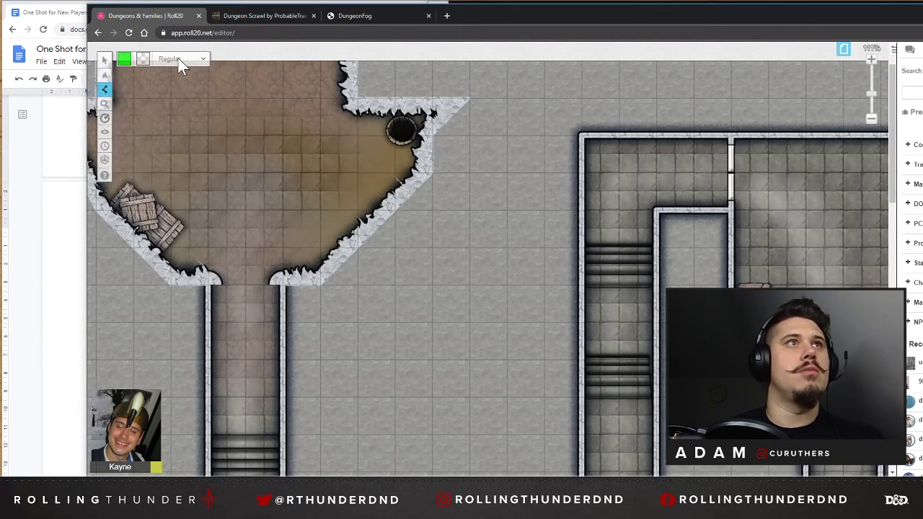
Trace a green lighting wall along the cave room's west side, from the page's upper edge around to the corridor mouth.
drag(252, 476, 209, 473)
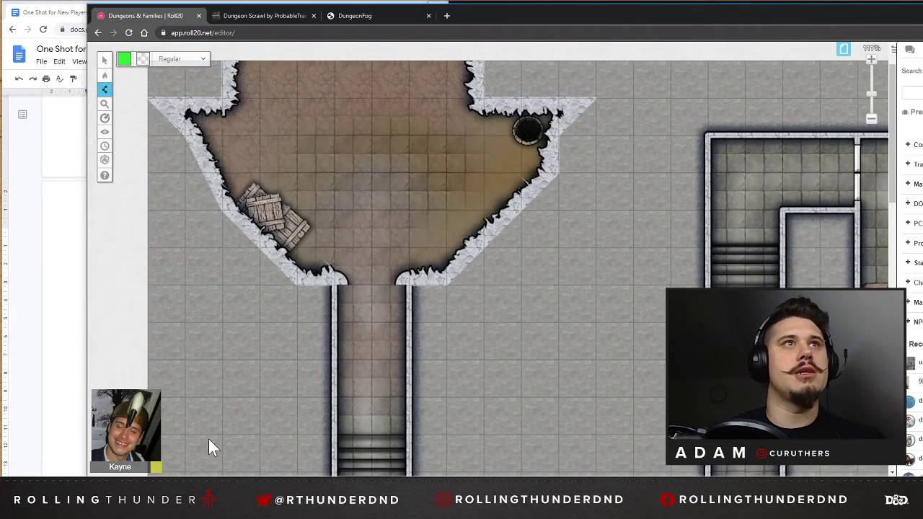
click(228, 64)
click(227, 103)
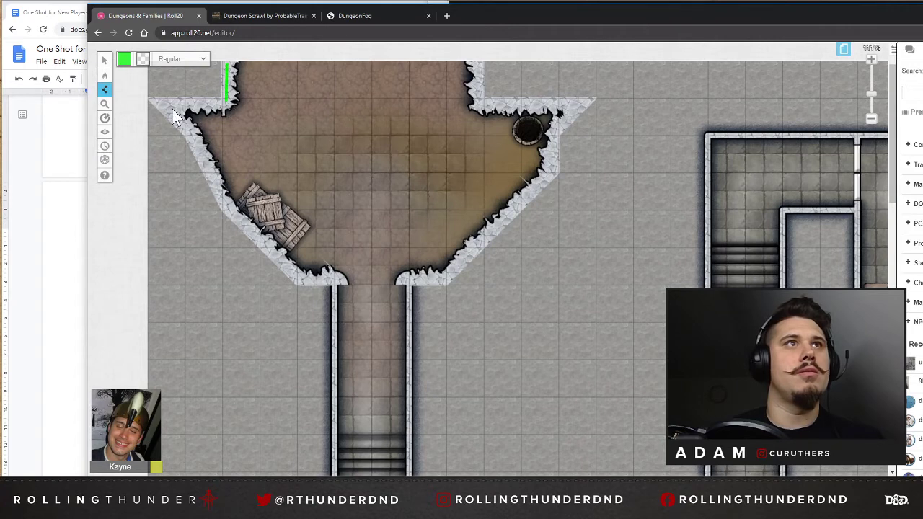
click(168, 105)
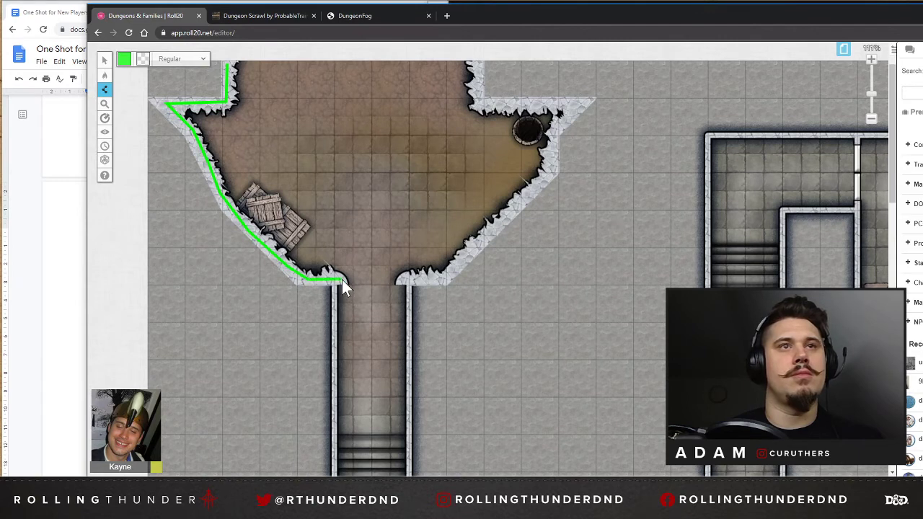
Trace the cave room's east wall from the corridor mouth up to the page edge, and close the room along its upper side.
click(443, 280)
click(550, 173)
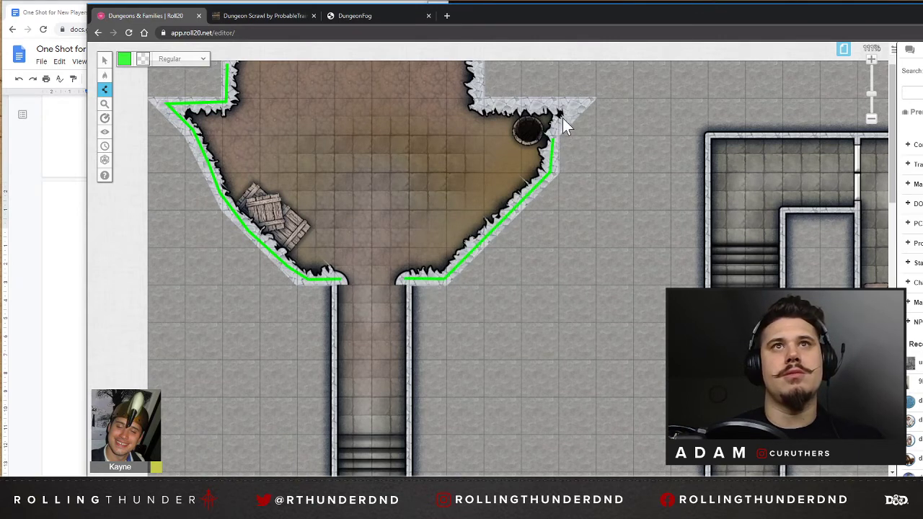
click(579, 103)
click(481, 103)
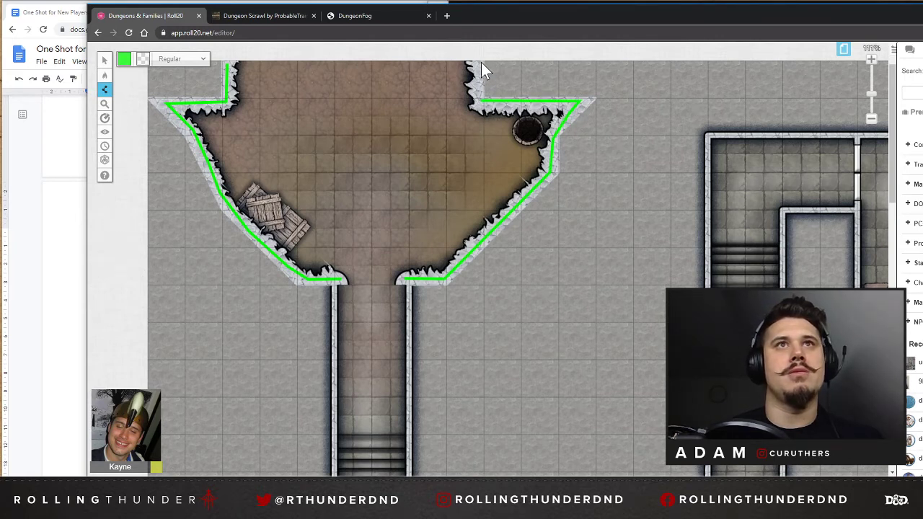
click(480, 64)
click(229, 64)
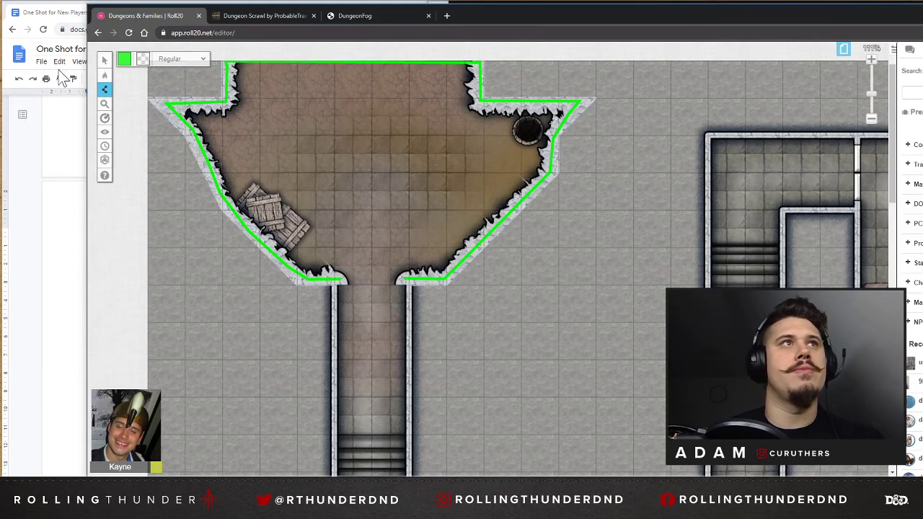
mouse_move(104, 75)
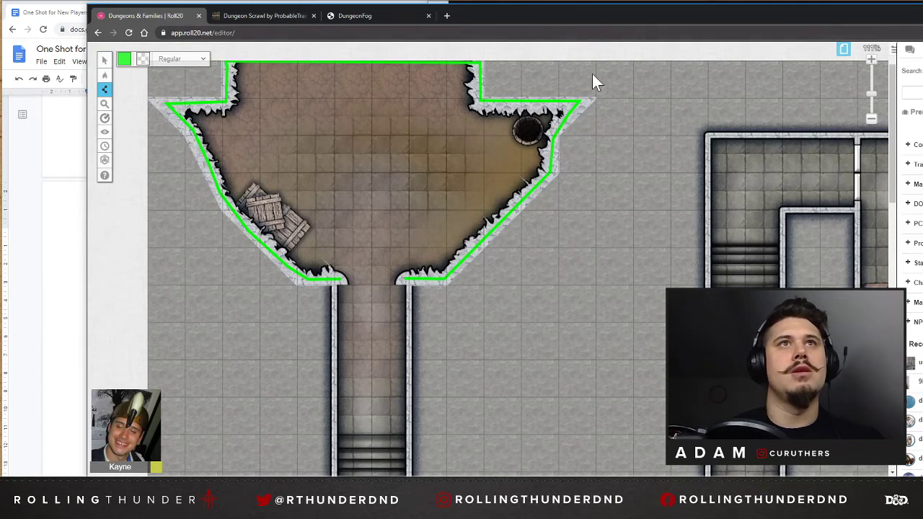
In the untitled dungeon page's settings, turn on Dynamic Lighting and Explorer Mode.
click(843, 49)
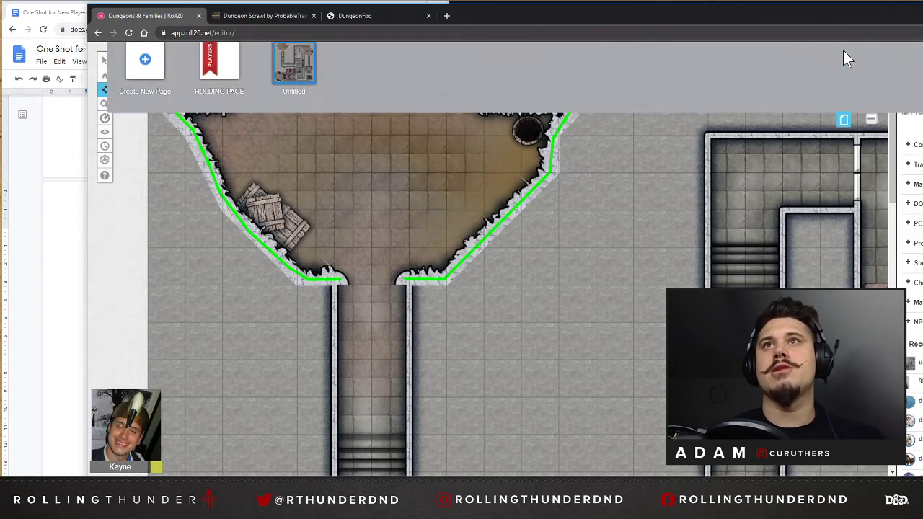
click(266, 62)
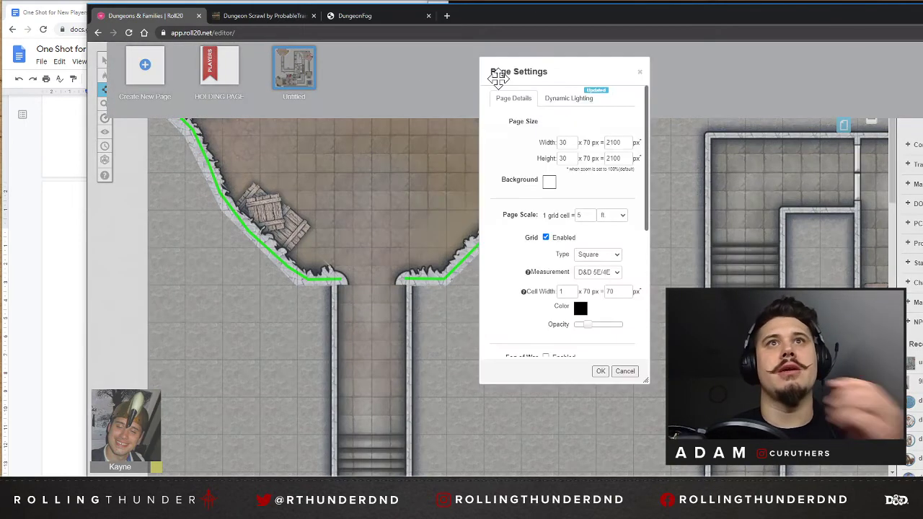
click(569, 105)
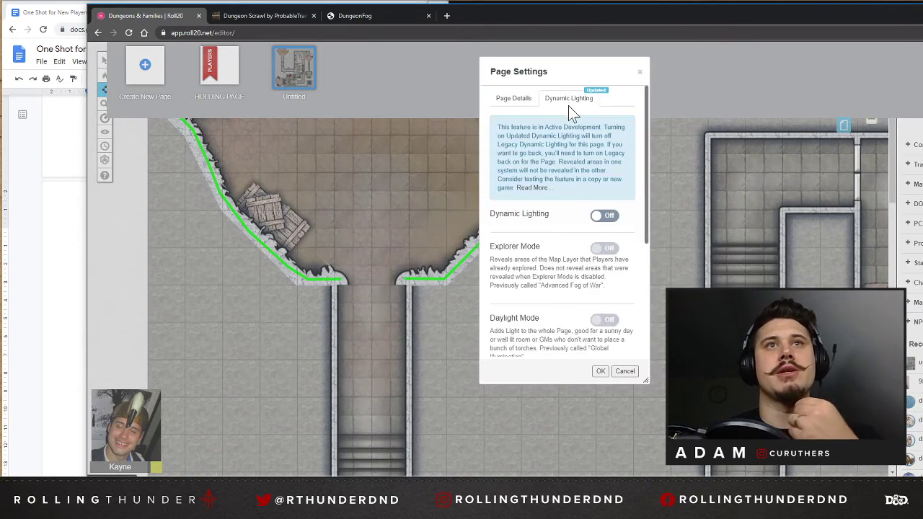
click(604, 218)
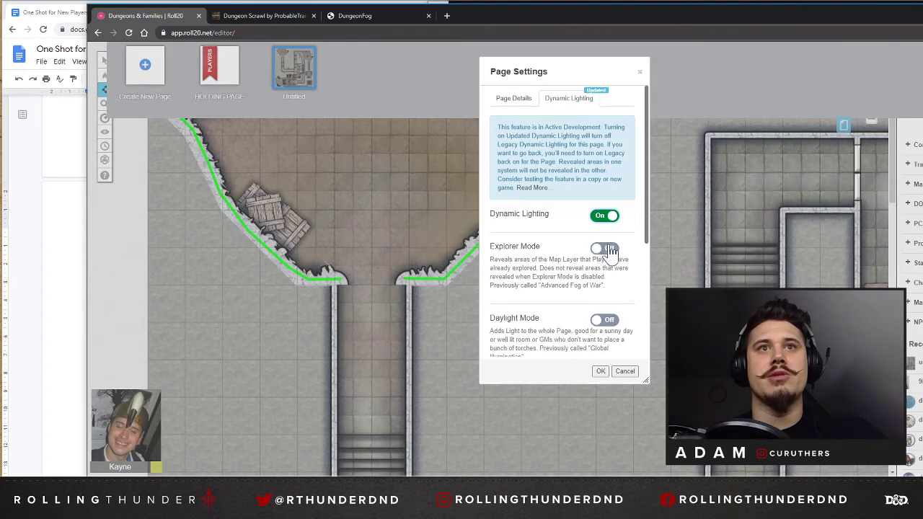
click(607, 249)
scroll(617, 281, down, 2)
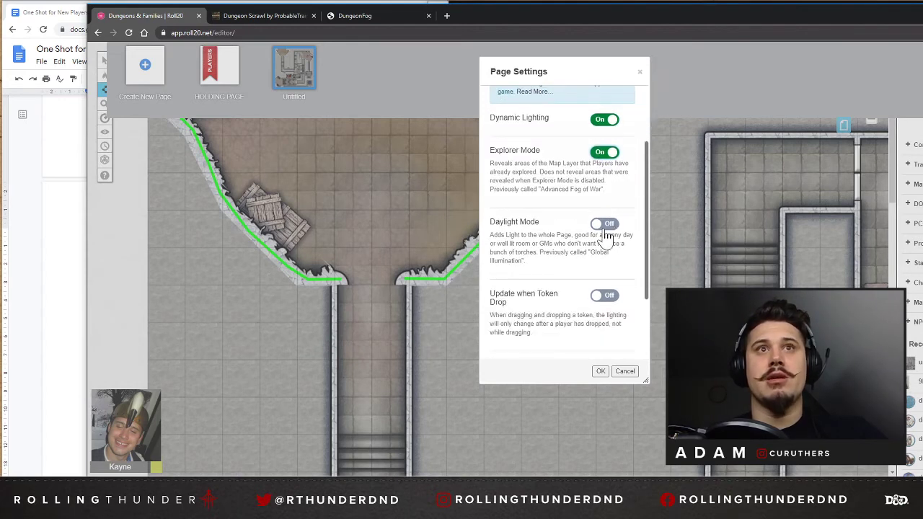
Turn on Update when Token Drop, save the page settings and return to the dungeon map.
click(604, 296)
scroll(607, 322, down, 2)
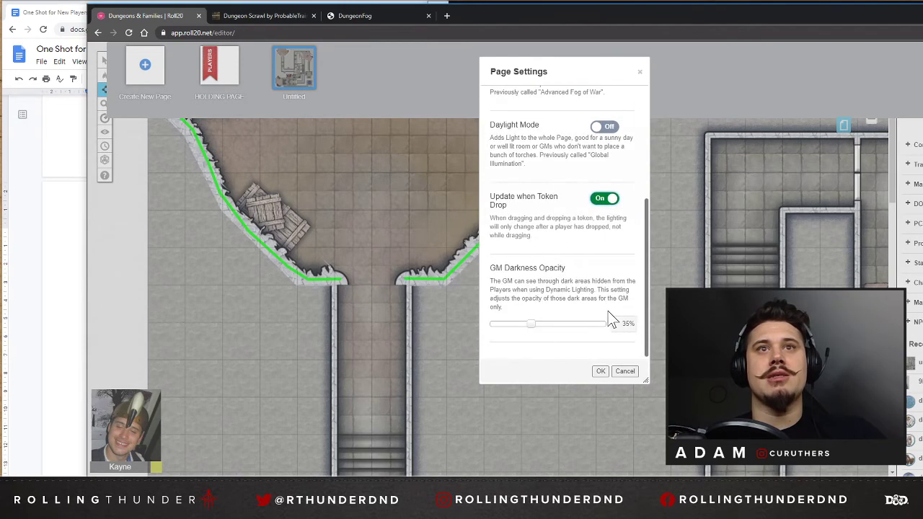
scroll(611, 310, up, 1)
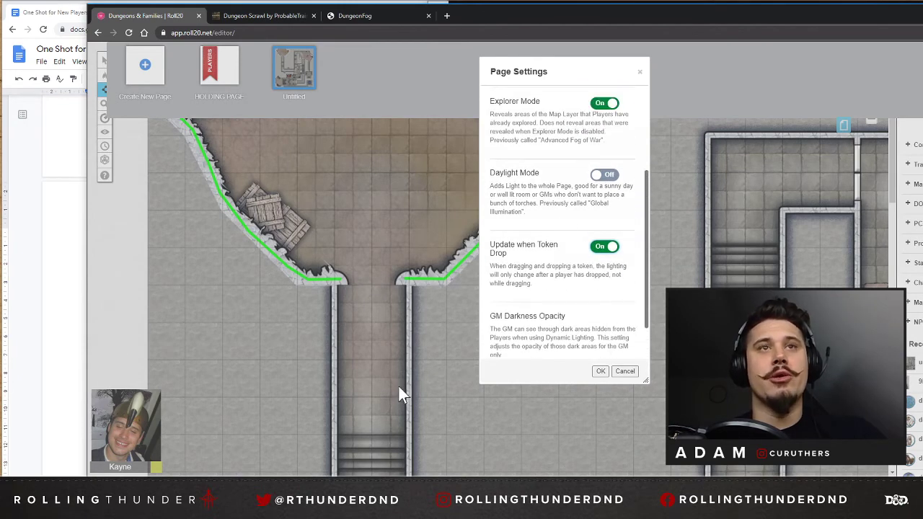
scroll(501, 242, down, 1)
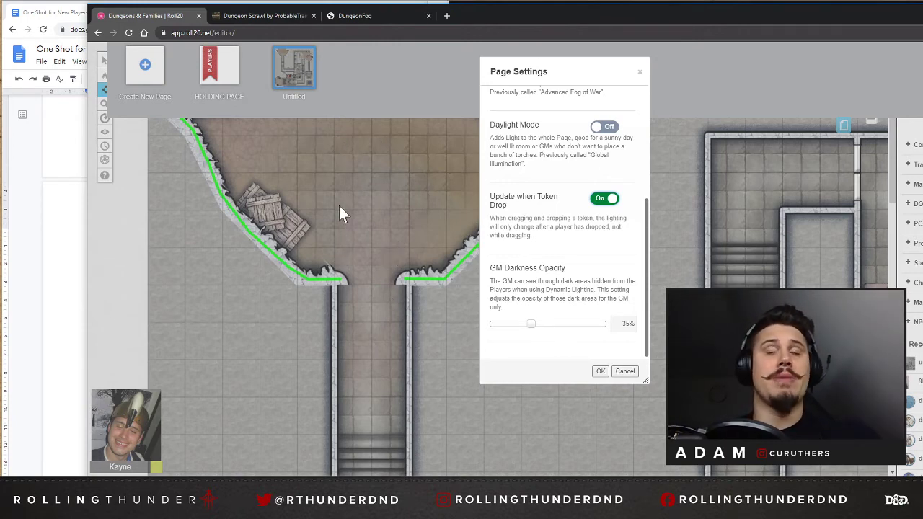
click(599, 372)
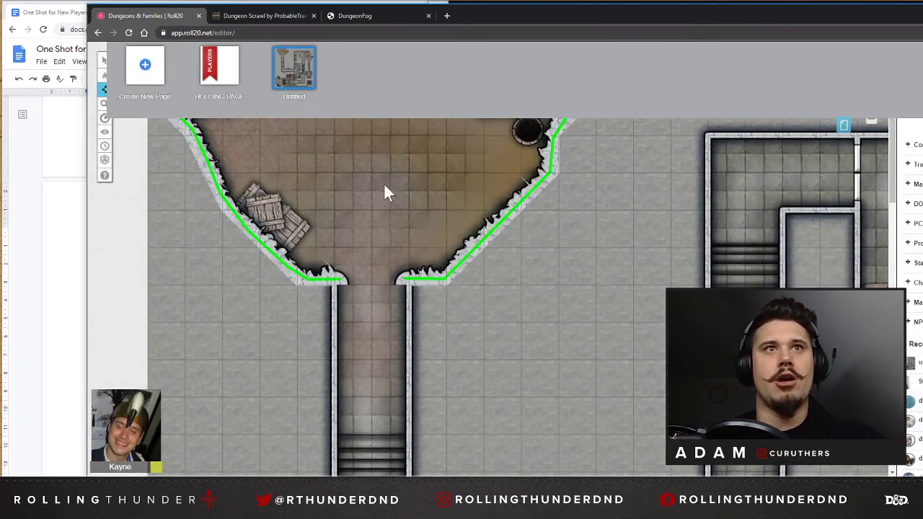
scroll(346, 216, down, 3)
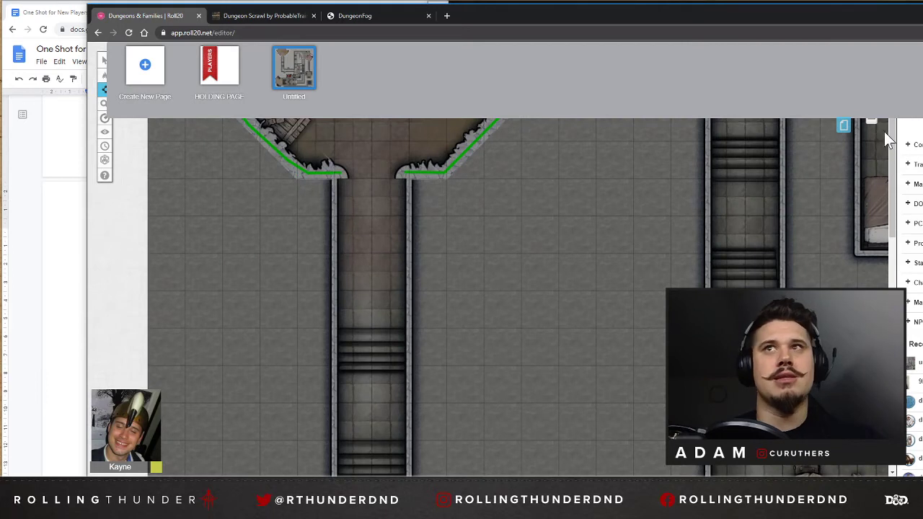
click(842, 129)
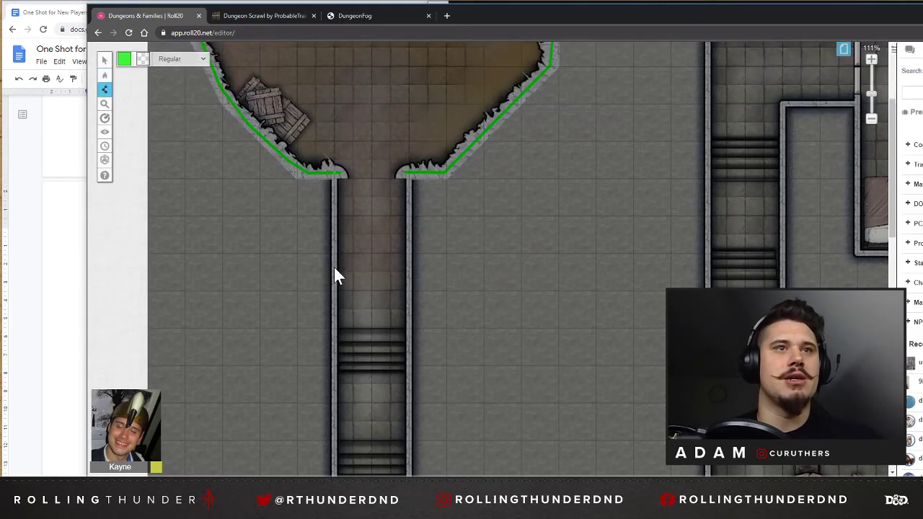
Trace the corridor's outer wall from the cave mouth down, around the lower alcove and east to the round-table room's opening.
scroll(334, 267, down, 4)
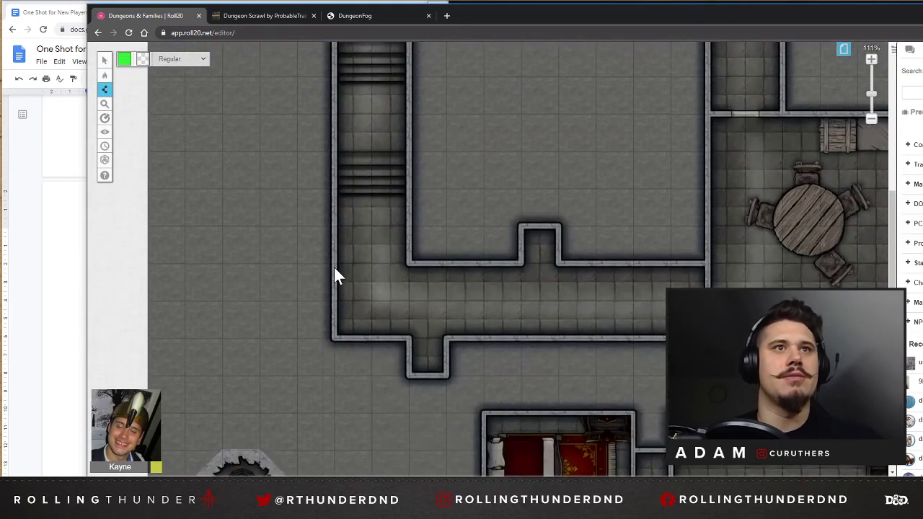
click(334, 337)
click(408, 337)
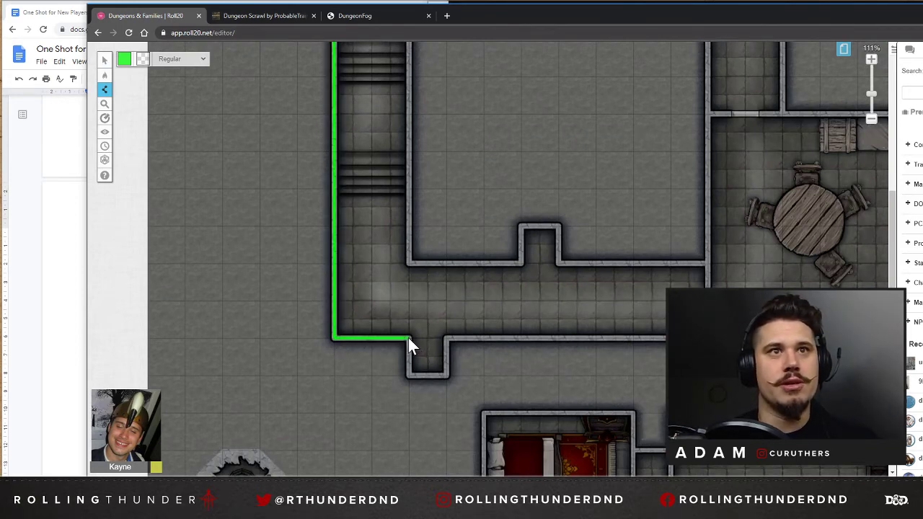
click(447, 374)
click(448, 337)
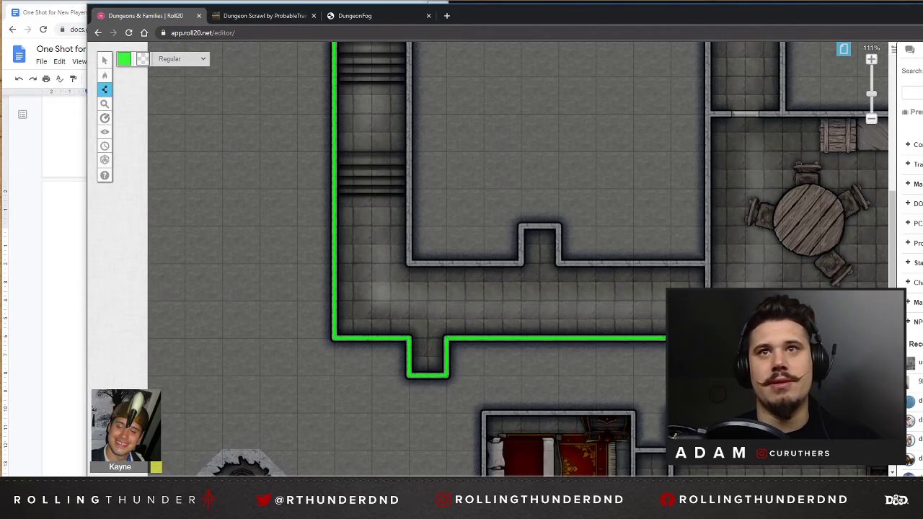
right_click(707, 286)
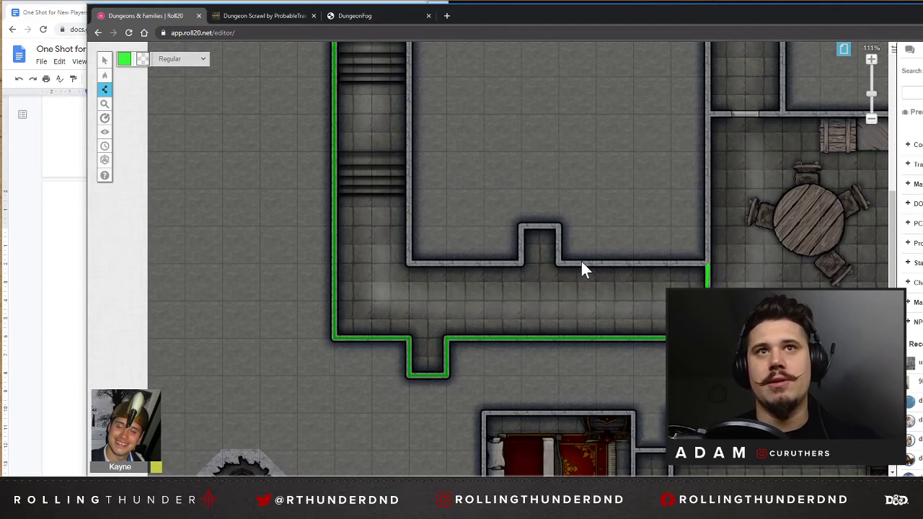
Trace the corridor's inner wall west around the upper alcove and up to the cave room's mouth.
click(558, 263)
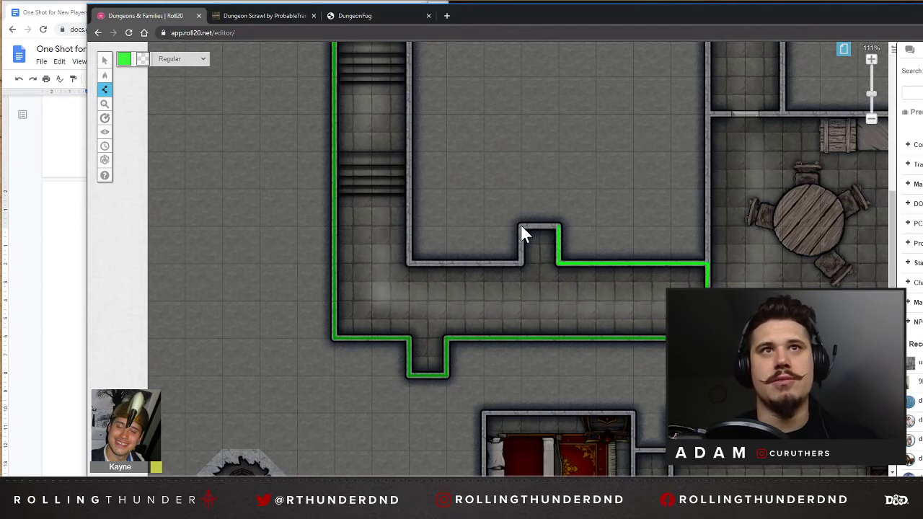
click(408, 263)
scroll(409, 249, up, 5)
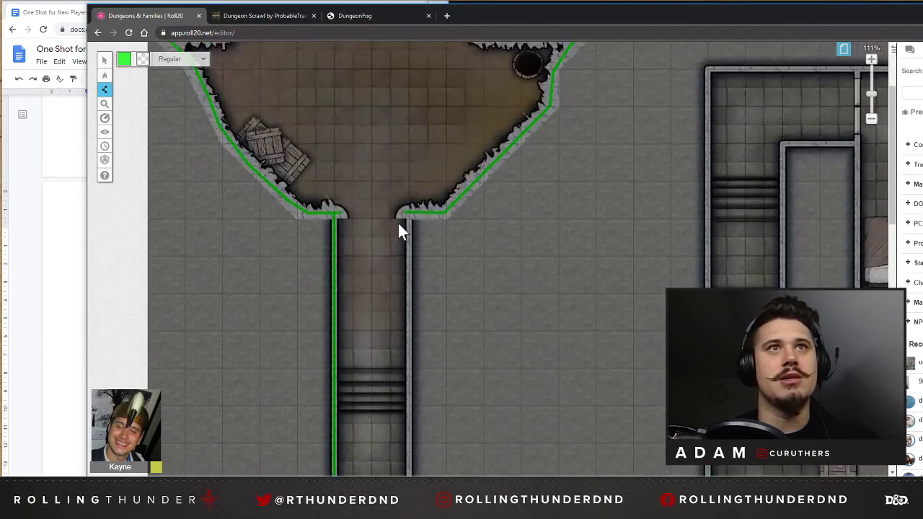
click(409, 217)
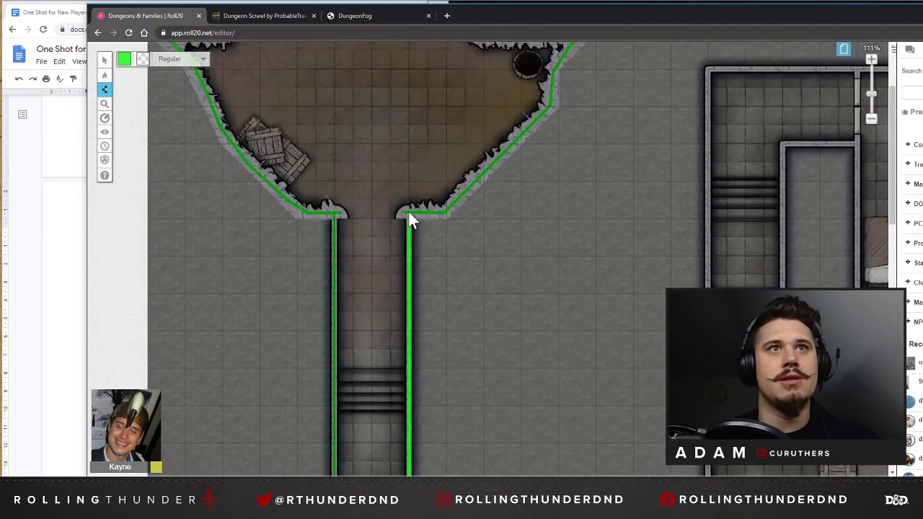
scroll(418, 223, down, 5)
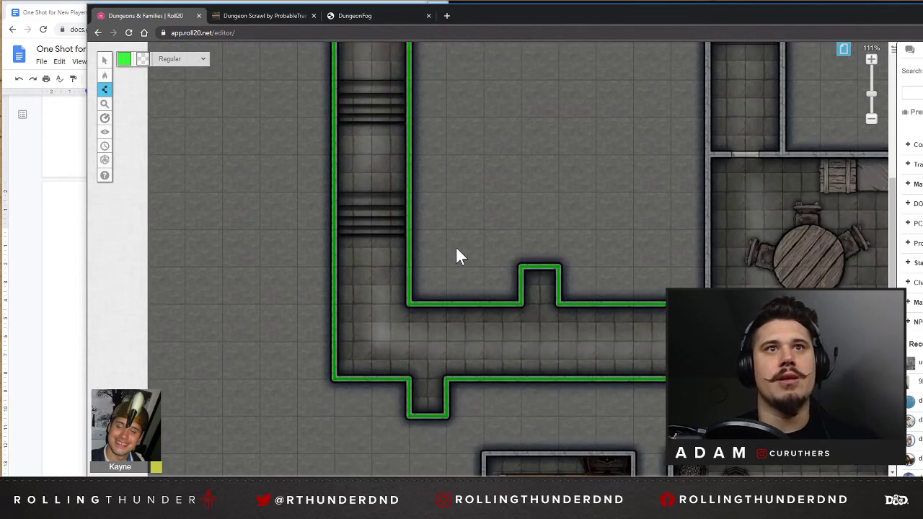
Set the line colour to magenta and draw a short segment across the opening between the corridor and the round-table room.
scroll(461, 260, down, 1)
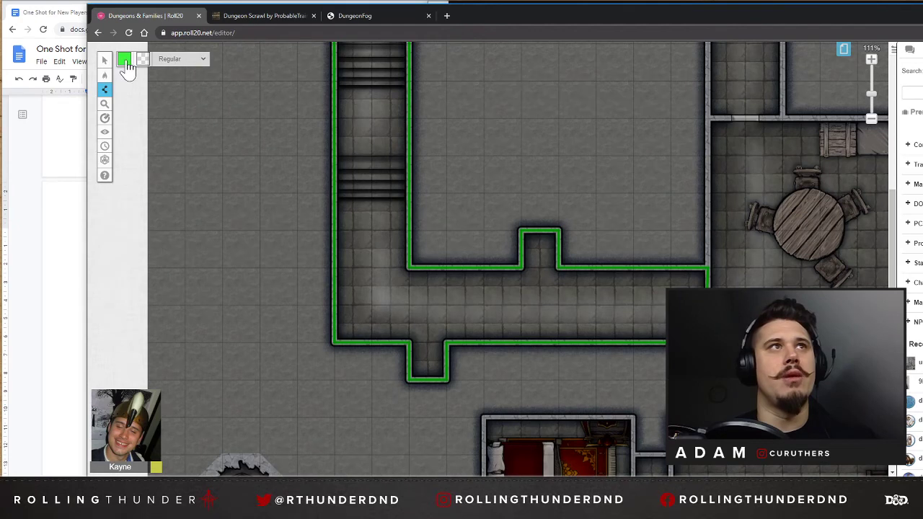
click(124, 60)
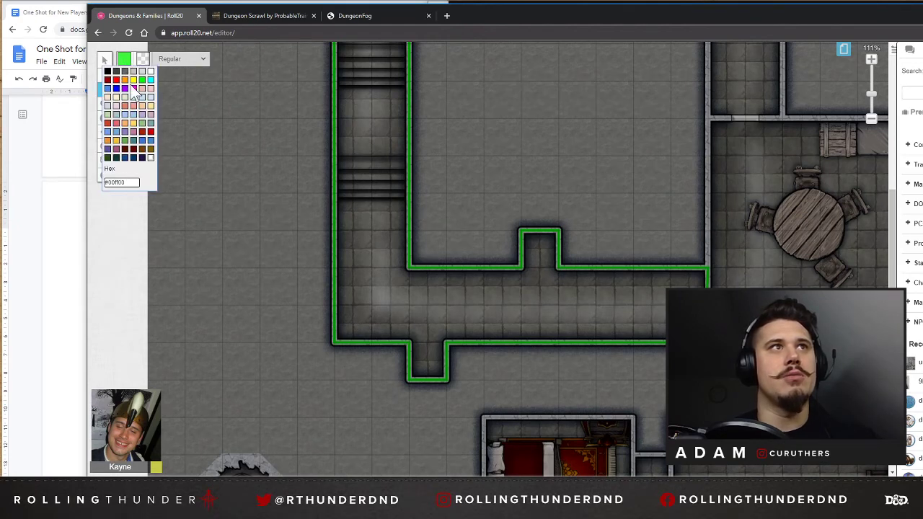
click(125, 88)
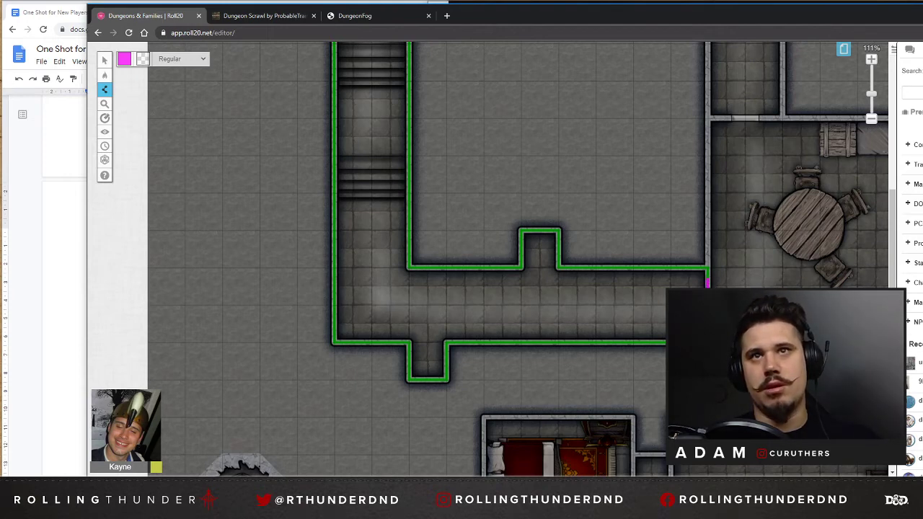
Try moving the magenta segment aside from the opening with the Select tool, and undo the move.
mouse_move(105, 75)
click(212, 132)
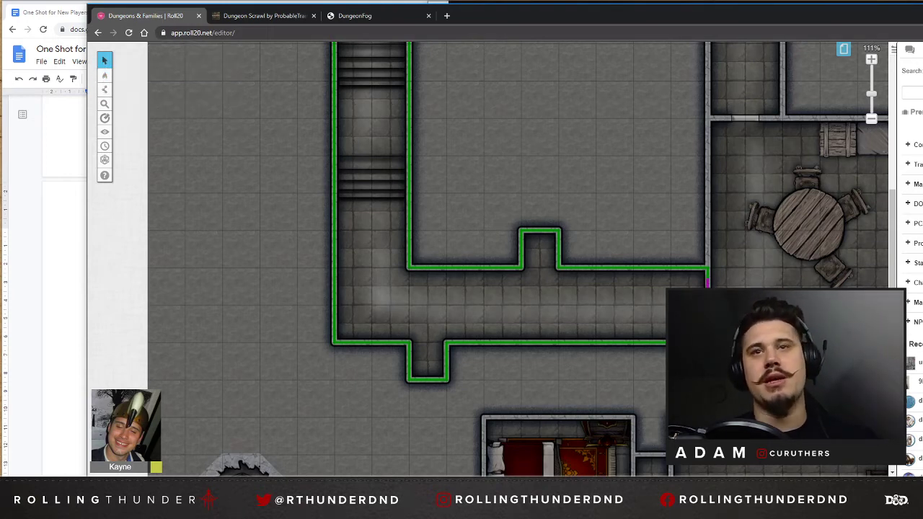
click(707, 299)
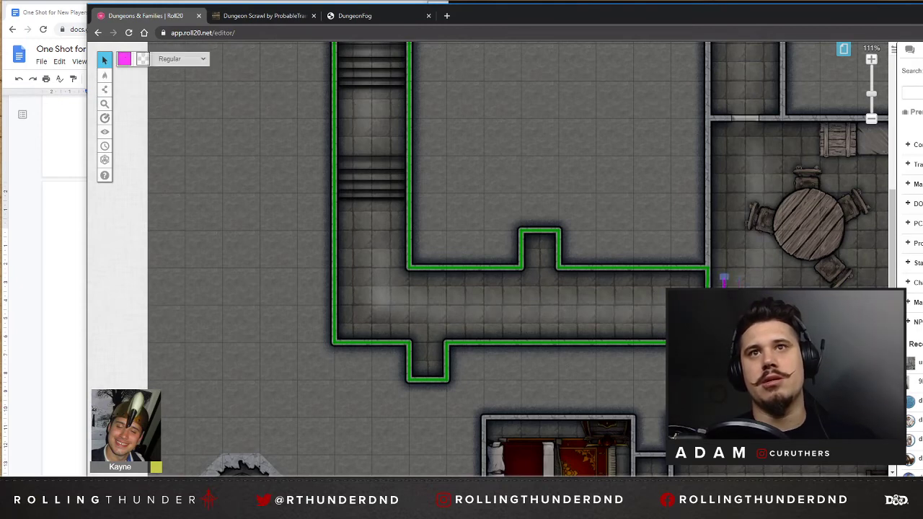
key(ctrl+z)
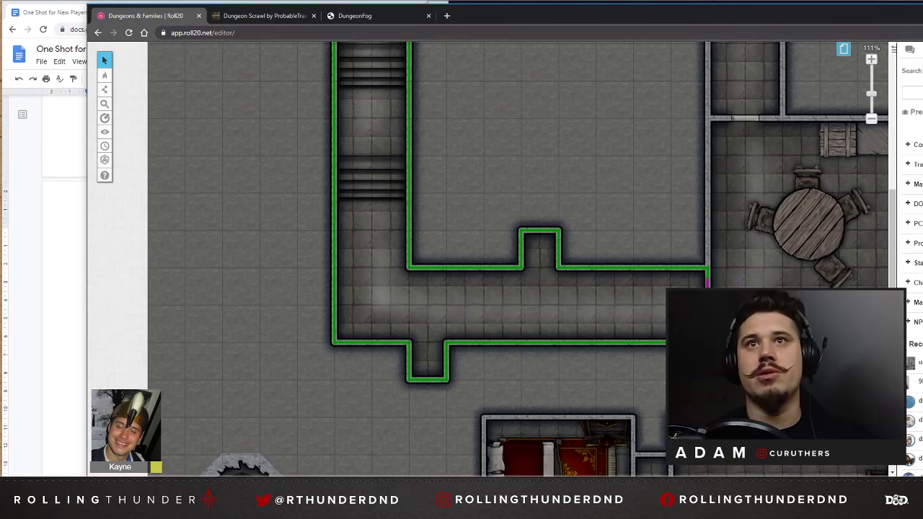
click(707, 302)
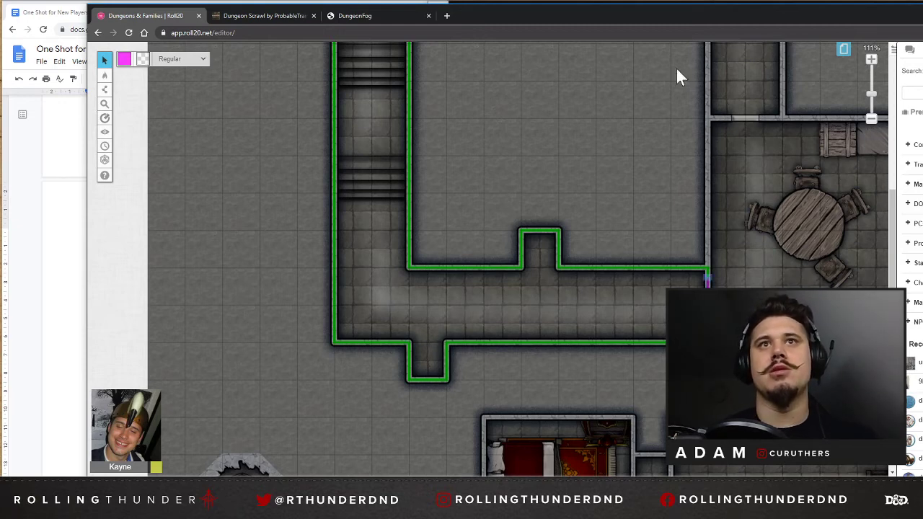
click(772, 278)
scroll(669, 247, up, 5)
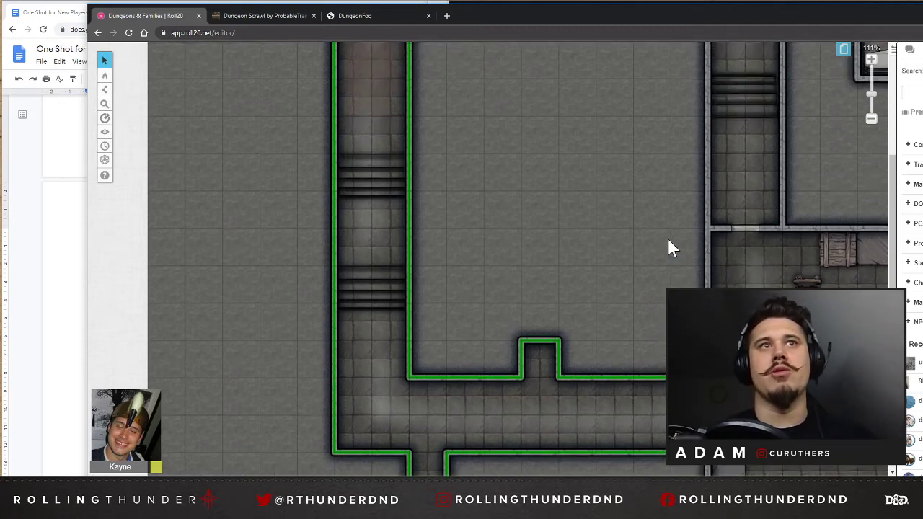
mouse_move(105, 79)
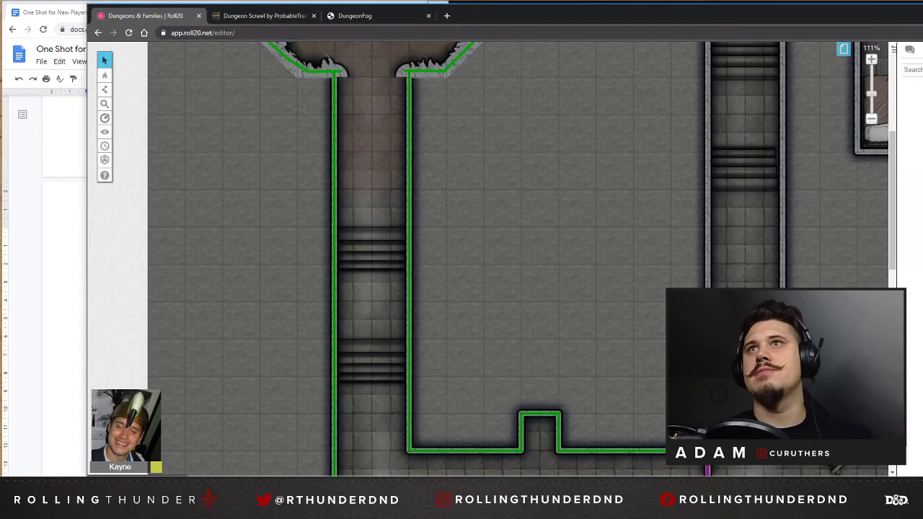
Place a torch from the art library's props against the southeast wall of the cave room.
scroll(596, 208, up, 4)
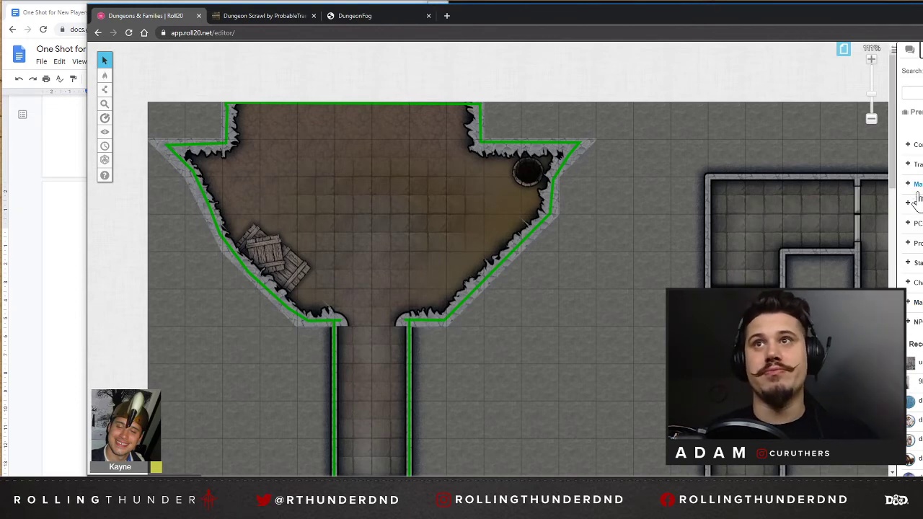
click(912, 245)
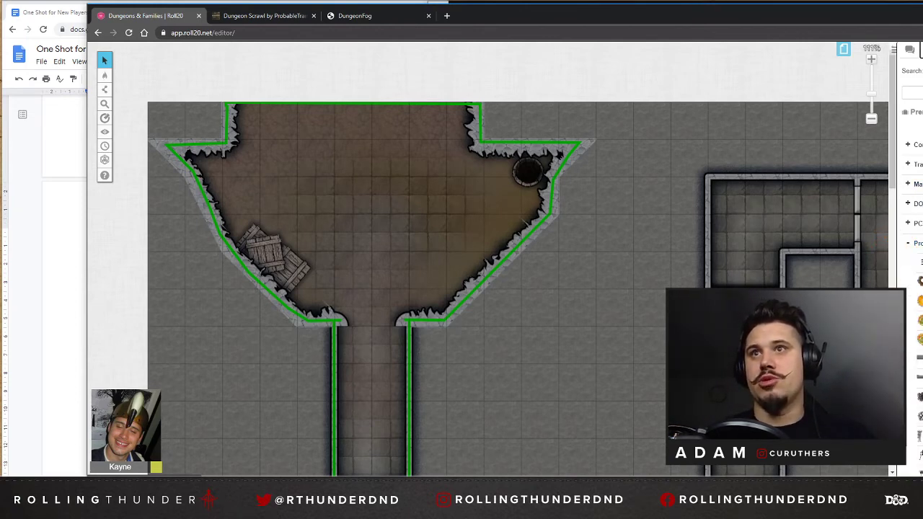
click(921, 263)
click(702, 93)
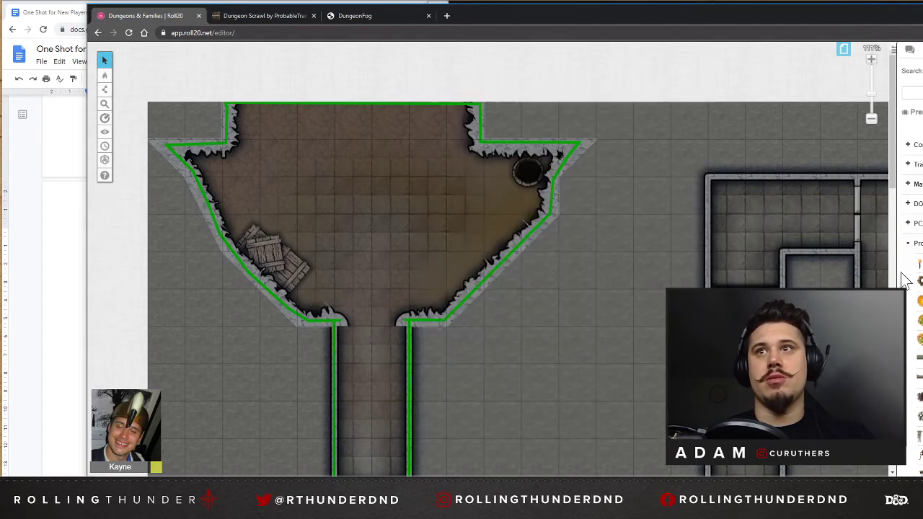
drag(917, 260, 470, 270)
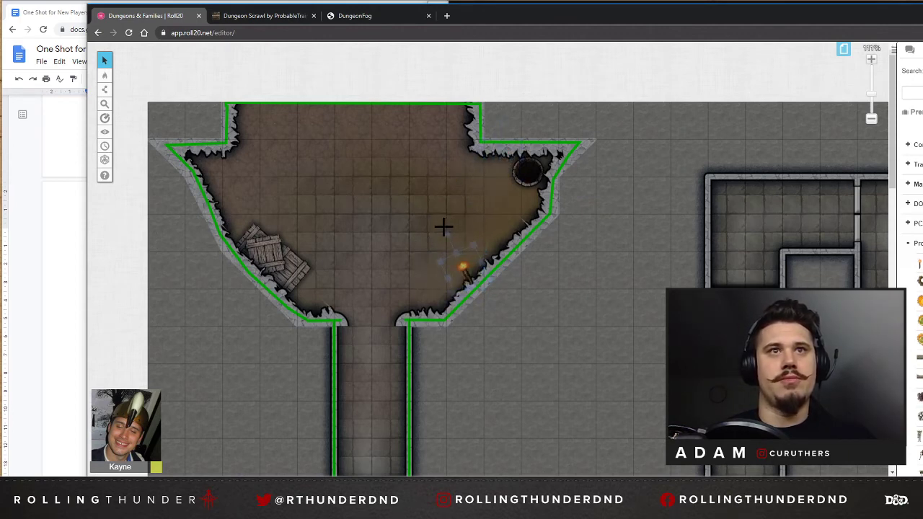
Open the torch token's settings and review its dynamic lighting and advanced emitted-light options.
double_click(469, 275)
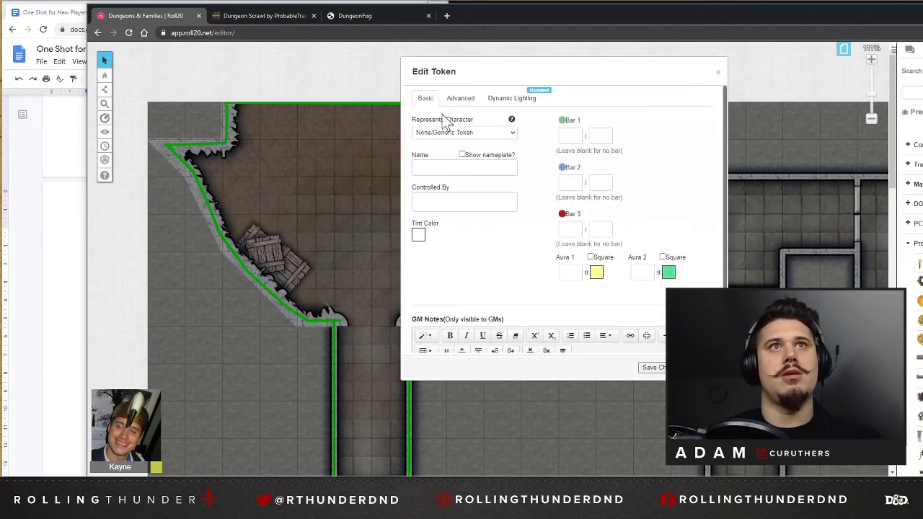
click(460, 99)
click(508, 99)
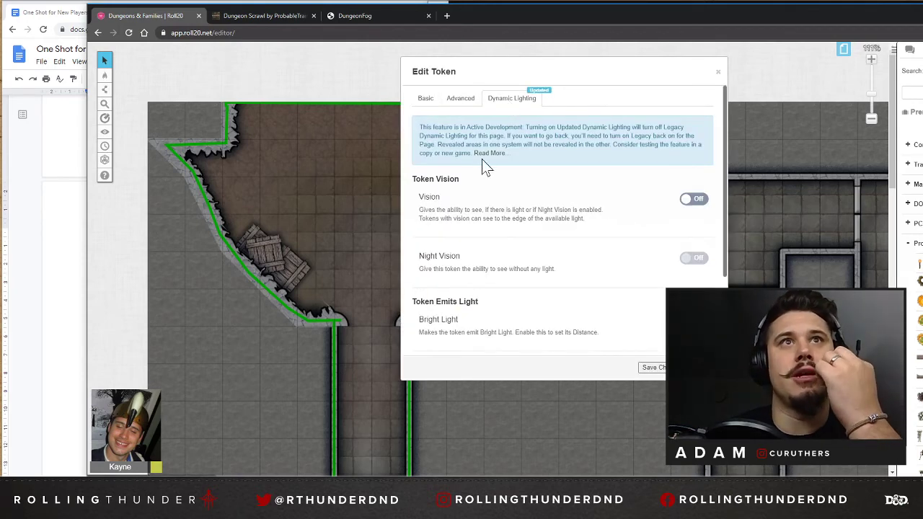
click(460, 98)
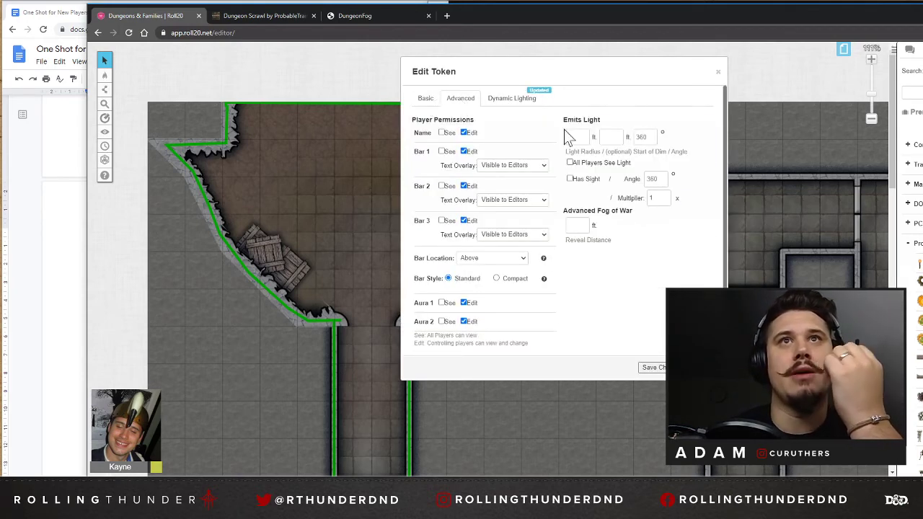
Search the web for "torch 5e" in a new browser tab and open the Roll20 Compendium entry on the torch.
click(446, 16)
text(torch)
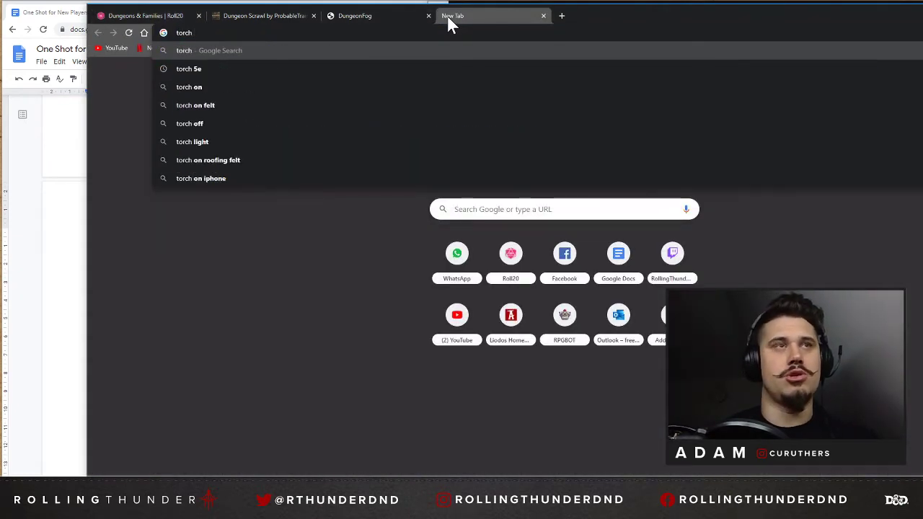
text( 5e)
key(Return)
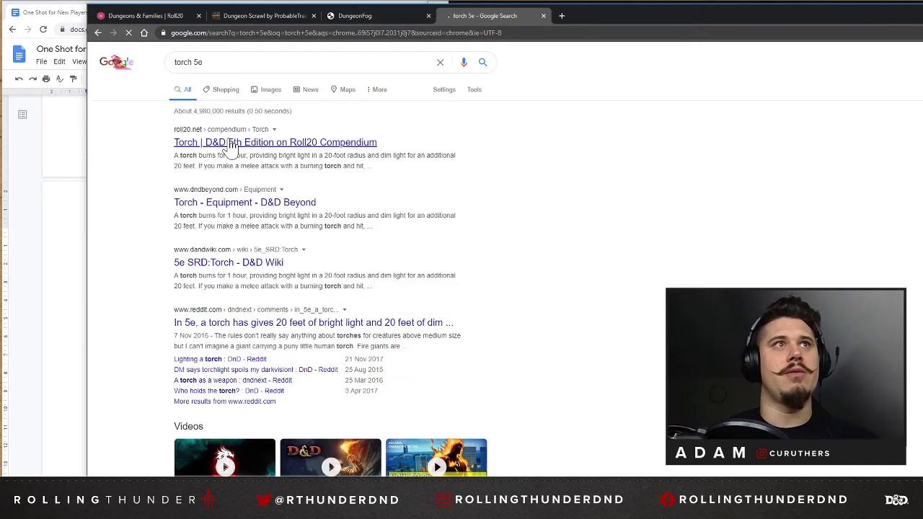
click(244, 145)
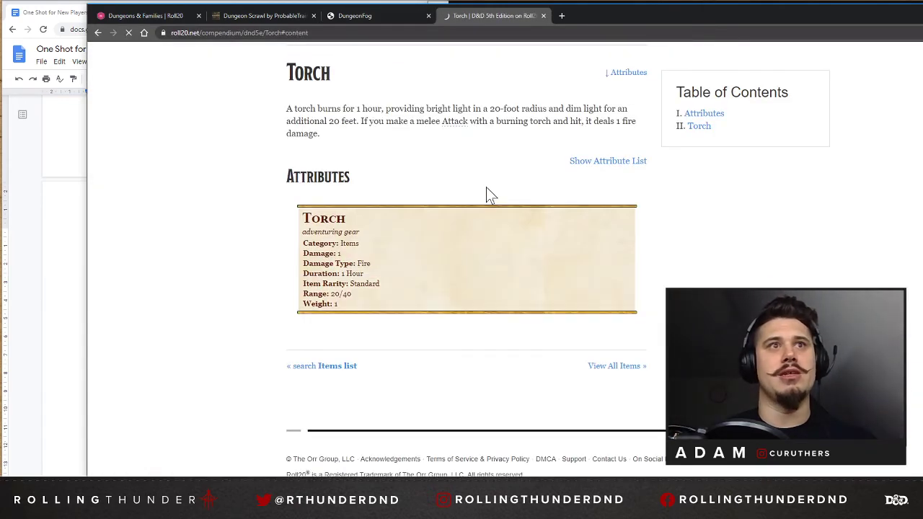
Return to the Roll20 map and give the torch a 20 ft light radius, dim start at 20 ft, and light that all players see.
click(387, 17)
click(287, 17)
click(186, 17)
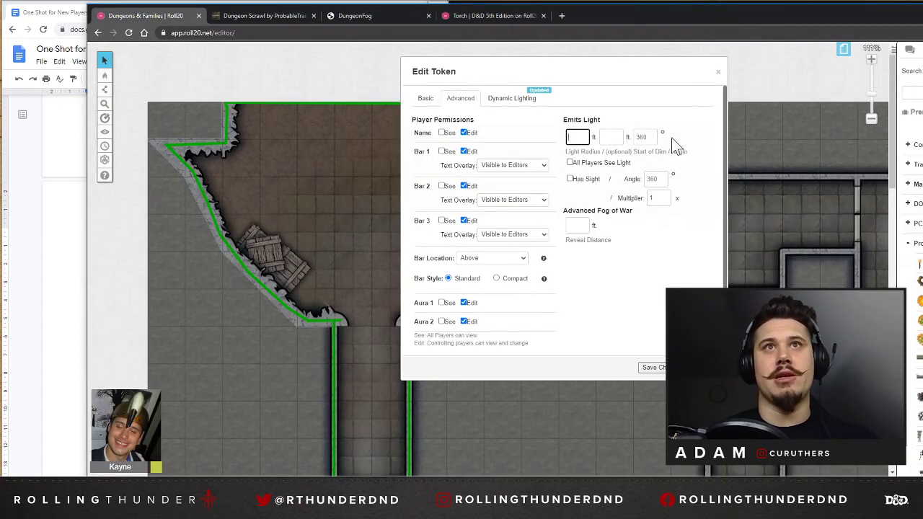
key(Tab)
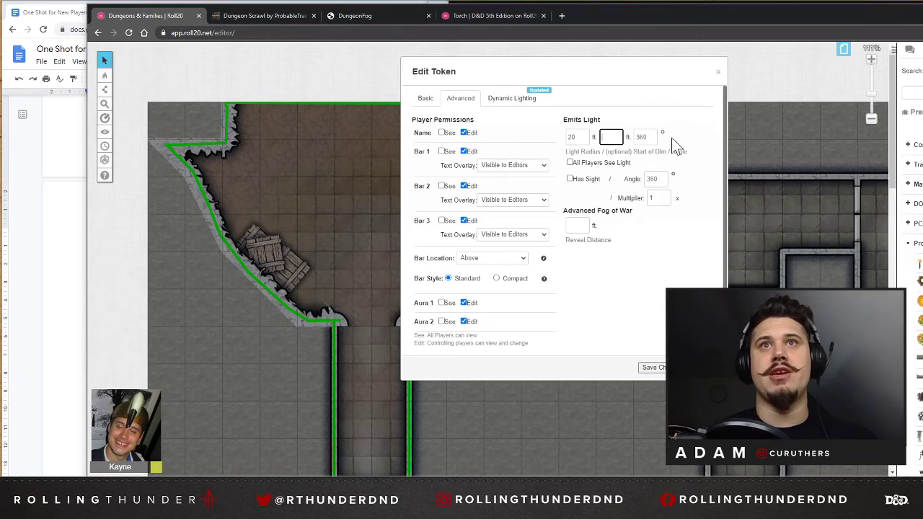
key(Tab)
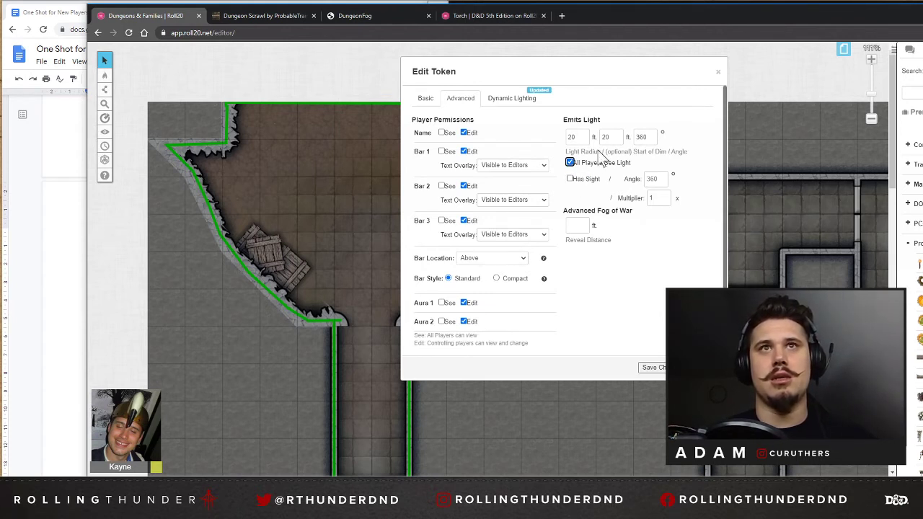
Turn on Low Light in the torch token's dynamic lighting settings.
click(427, 99)
click(499, 99)
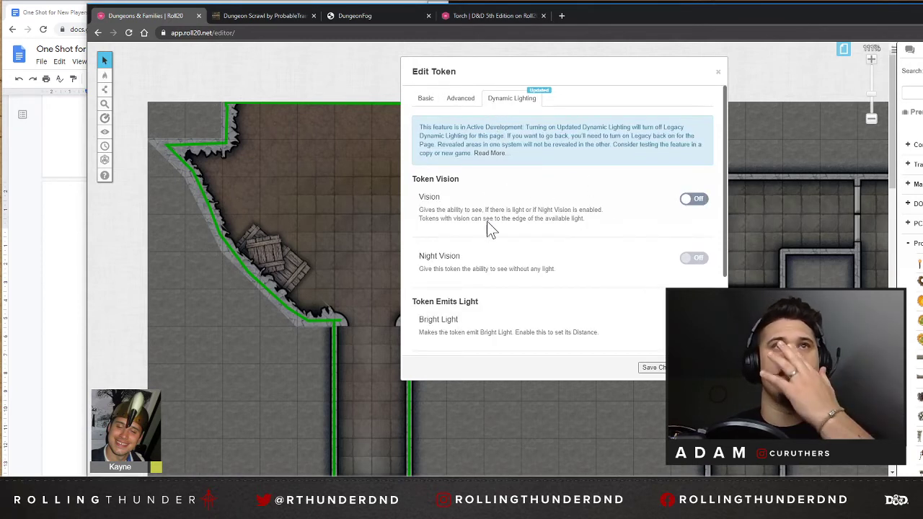
scroll(658, 218, down, 1)
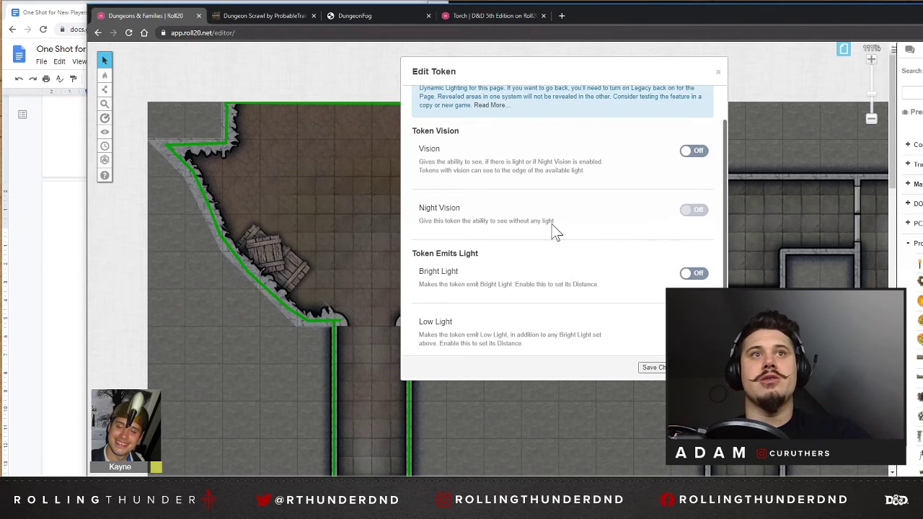
scroll(467, 238, down, 1)
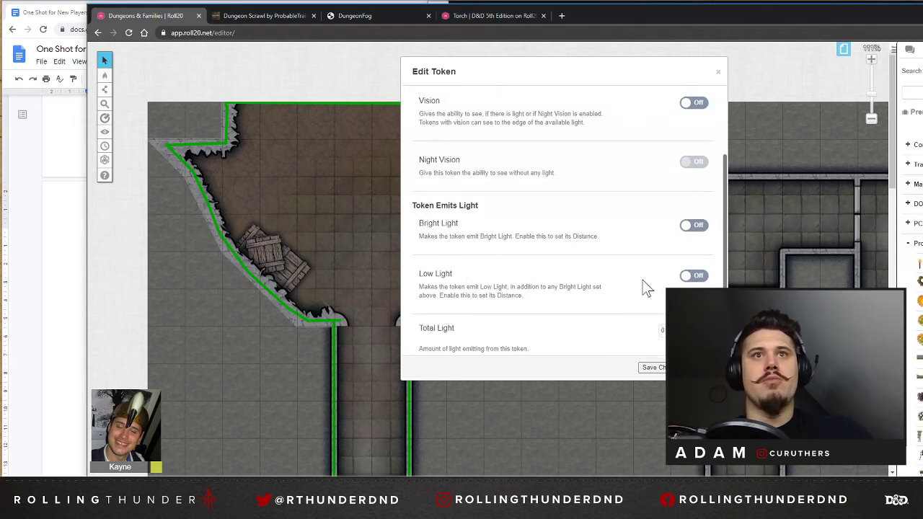
click(695, 278)
scroll(590, 238, down, 1)
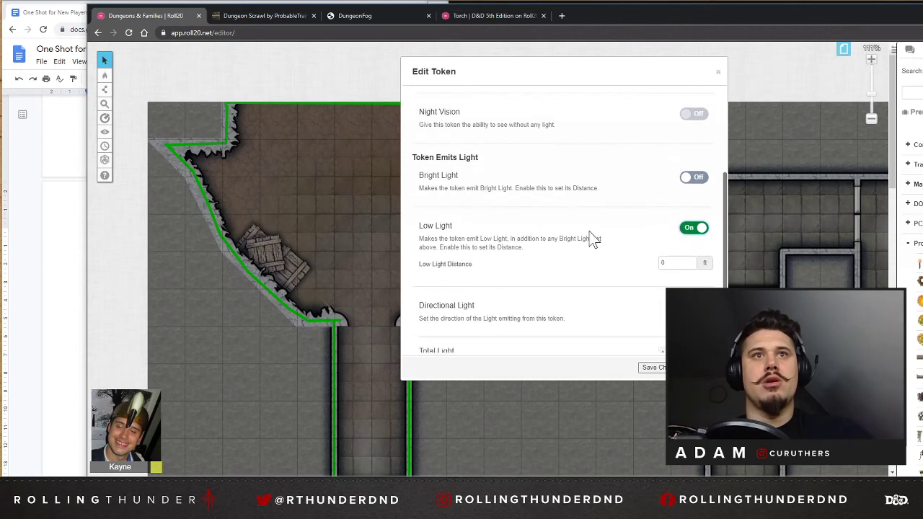
Clear the light radius and start-of-dim values in the torch's advanced settings.
scroll(563, 243, up, 3)
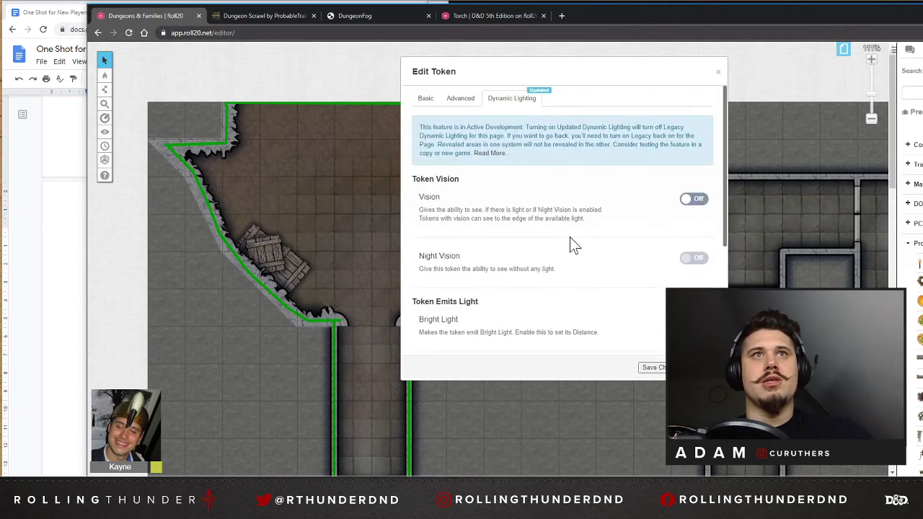
click(462, 99)
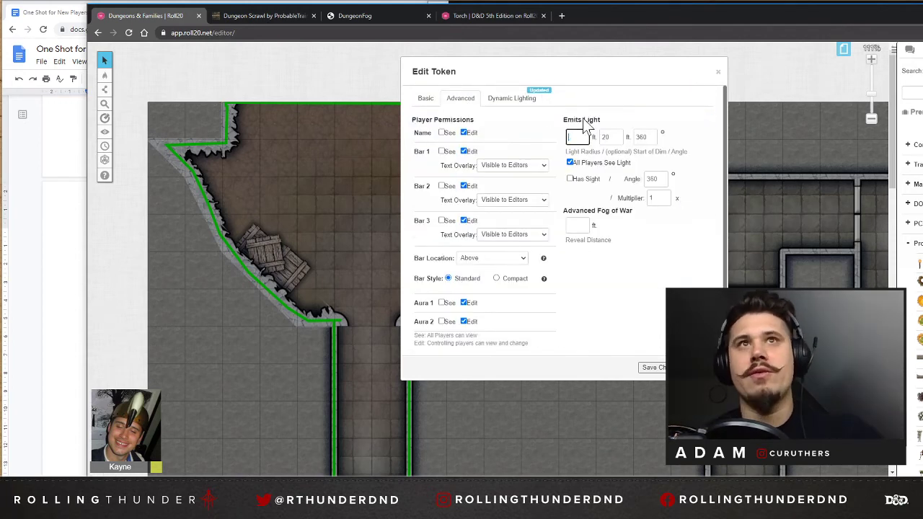
key(BackSpace)
key(Tab)
key(BackSpace)
key(Tab)
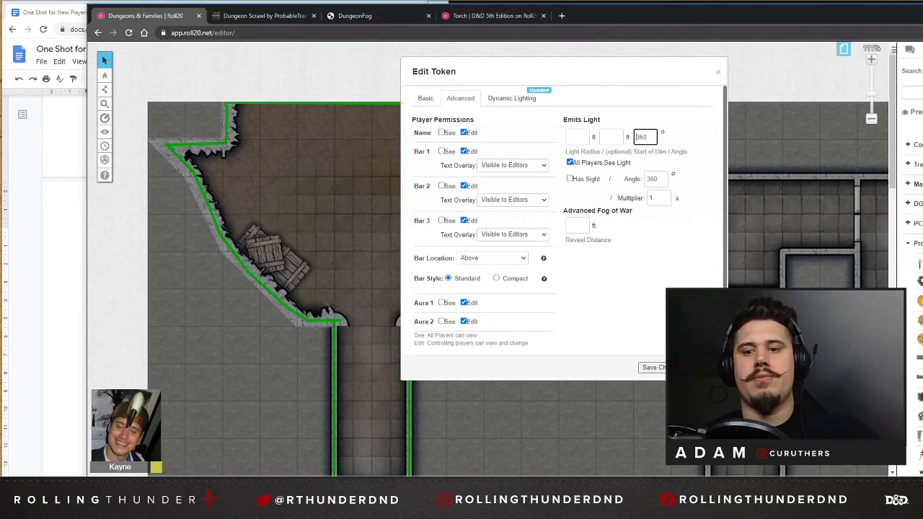
Set the torch's Low Light Distance to 20 ft and save the token changes.
click(511, 103)
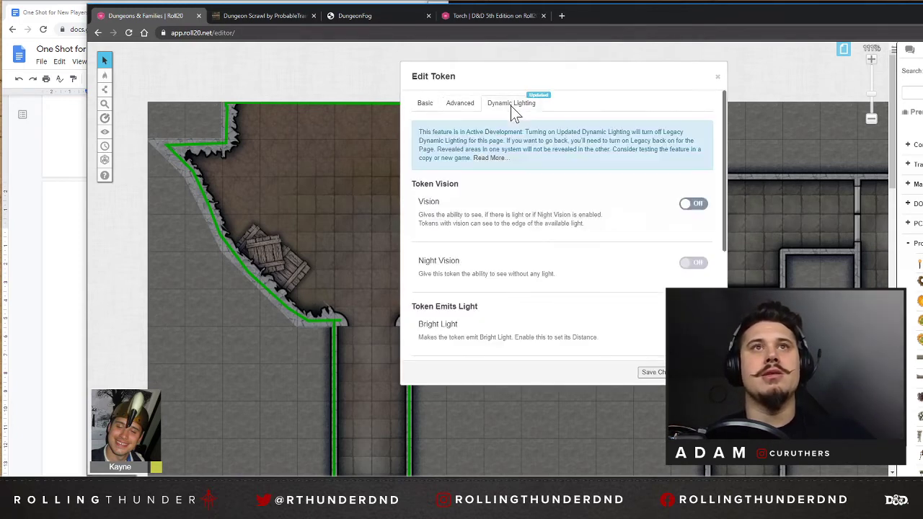
scroll(577, 292, down, 2)
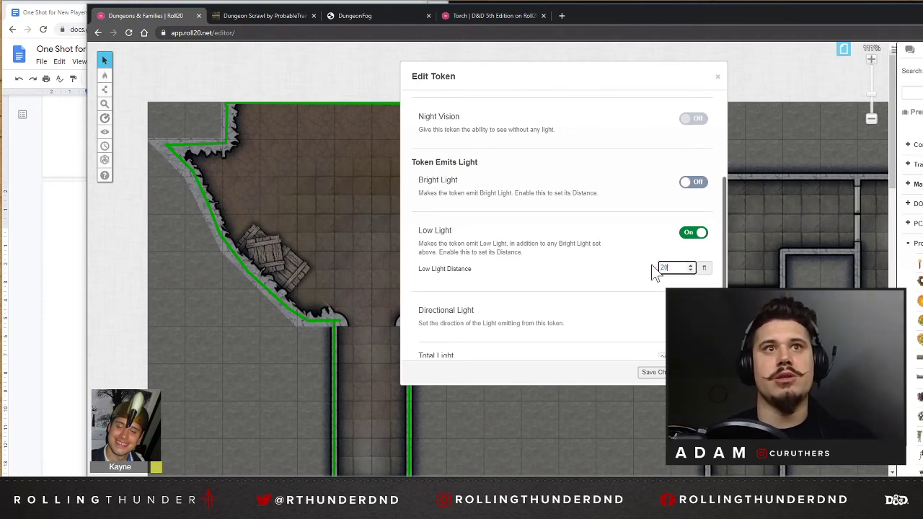
scroll(654, 272, down, 1)
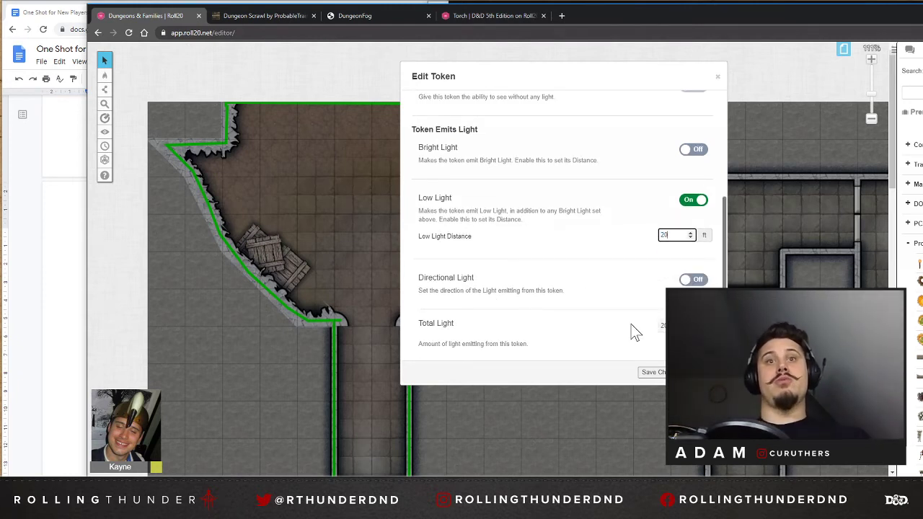
click(659, 373)
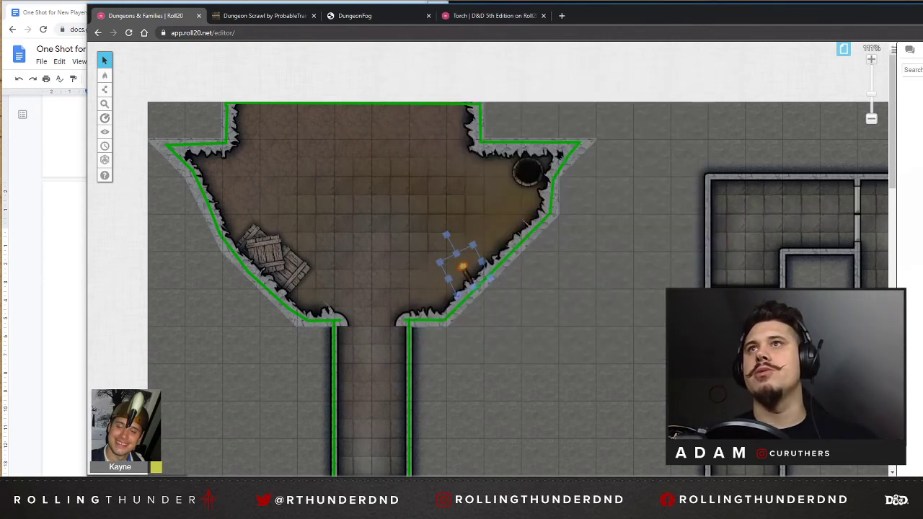
Place a player character token from the art library's PC folder in the upper middle of the cave room.
click(919, 49)
click(922, 49)
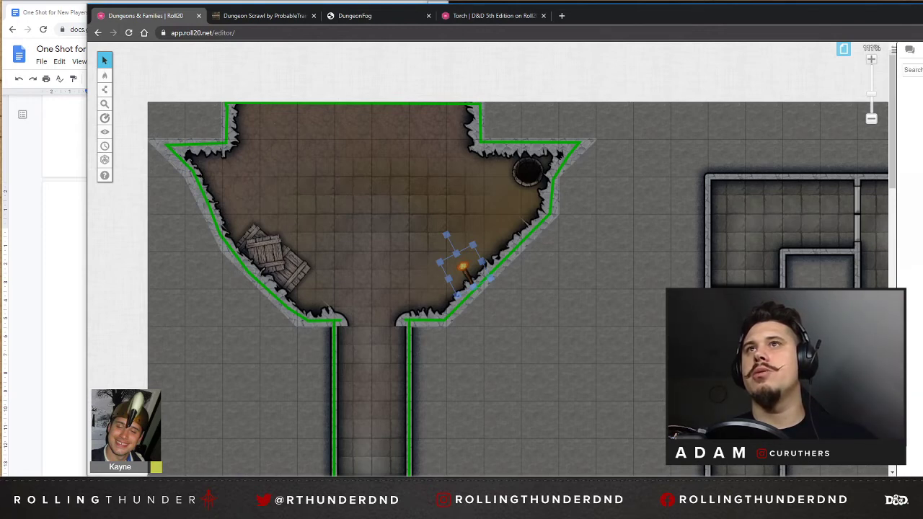
click(921, 49)
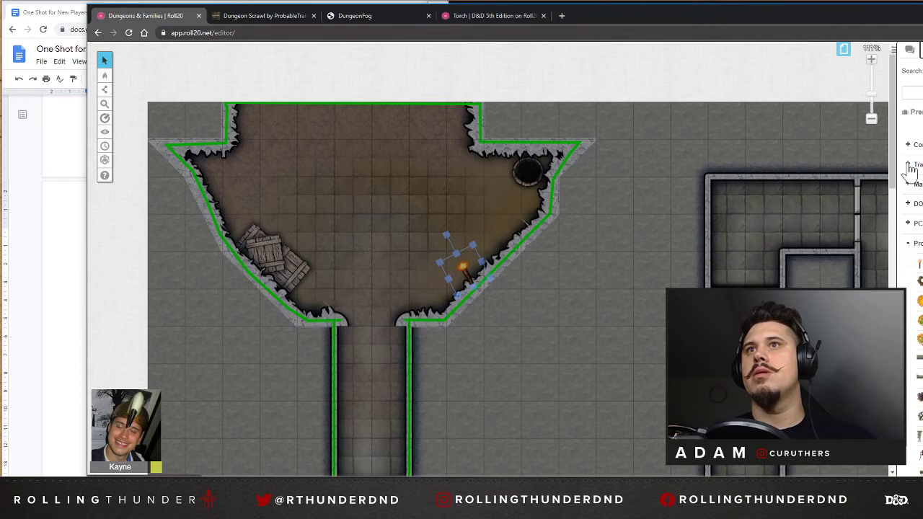
click(912, 225)
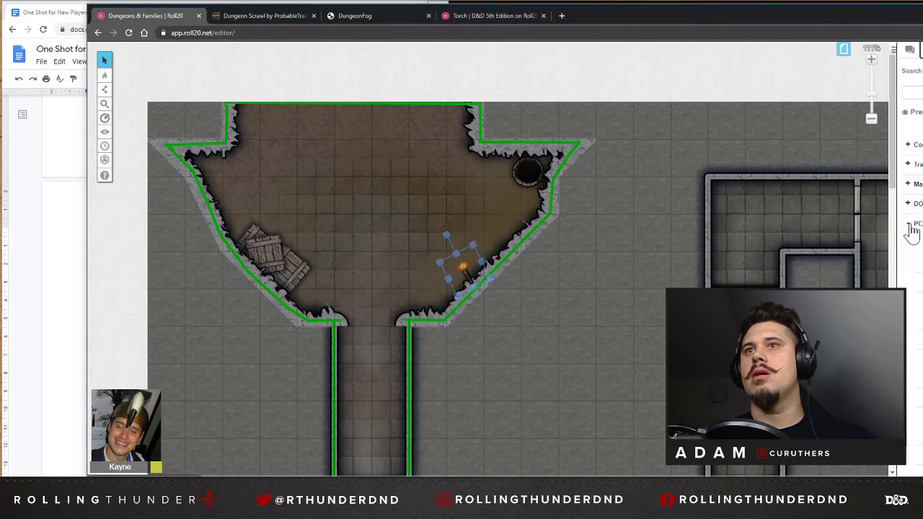
scroll(917, 248, down, 3)
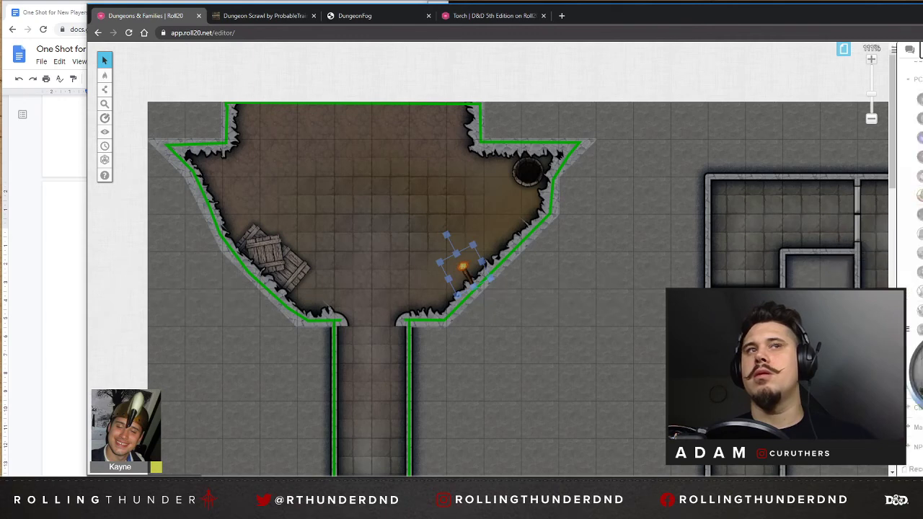
drag(914, 339, 405, 152)
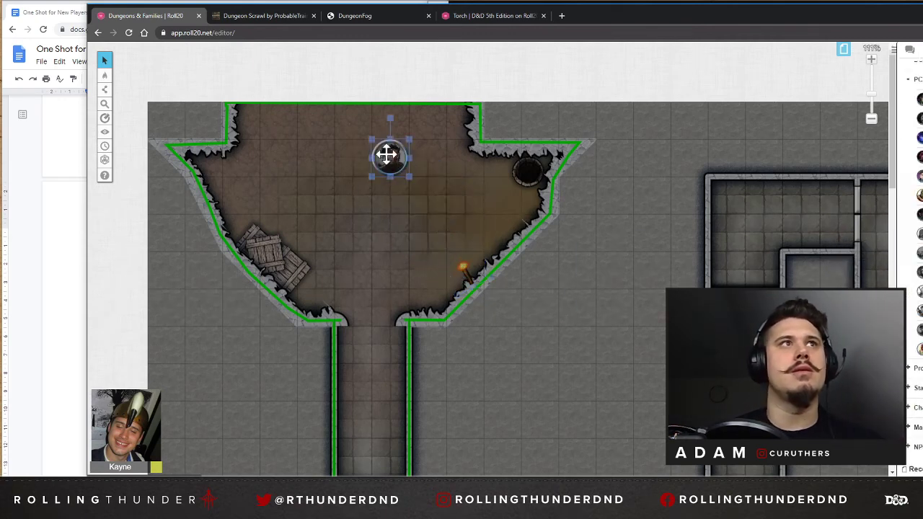
Move the torch from the dynamic lighting layer to the Token Layer.
mouse_move(104, 74)
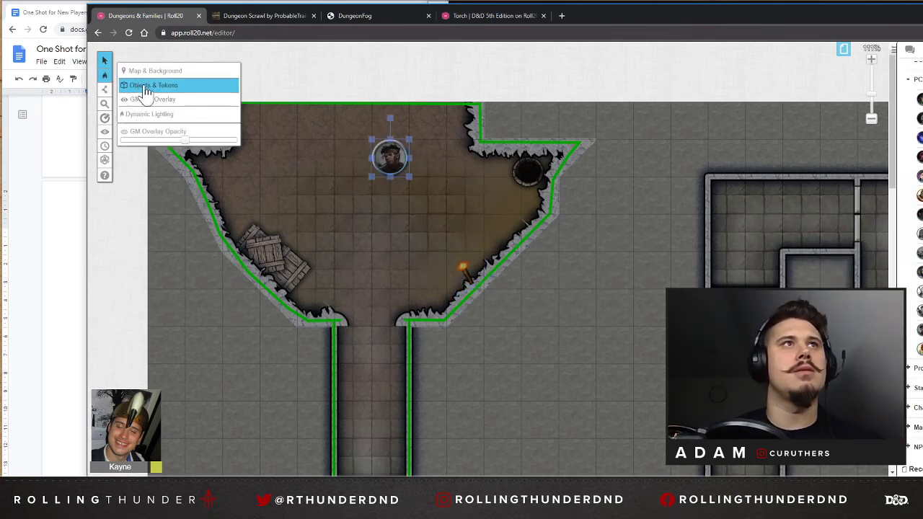
click(461, 267)
right_click(460, 267)
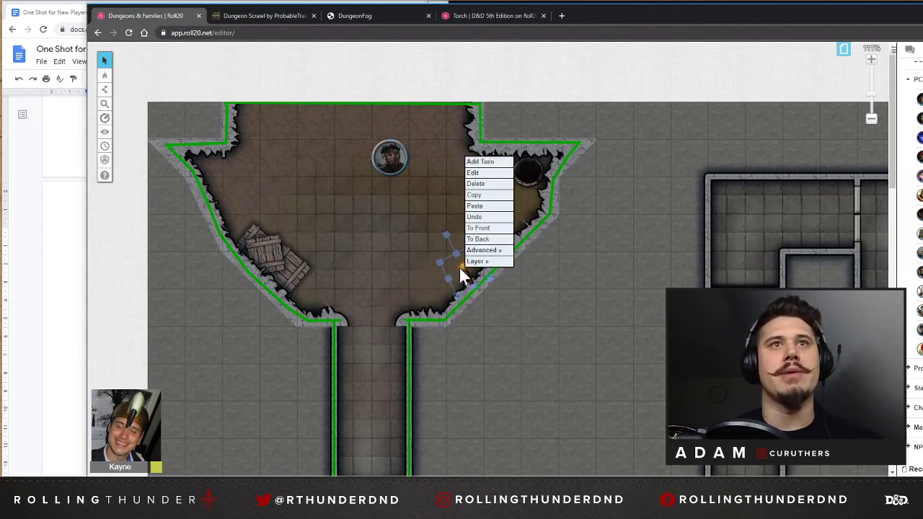
mouse_move(474, 262)
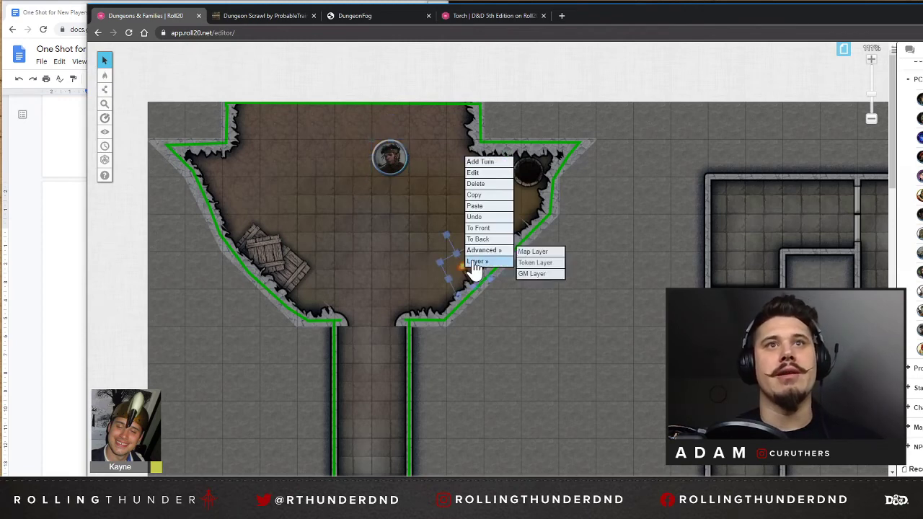
click(537, 262)
Move the character token to the Token Layer, and switch to the Objects & Tokens layer to select it there.
click(398, 159)
right_click(400, 162)
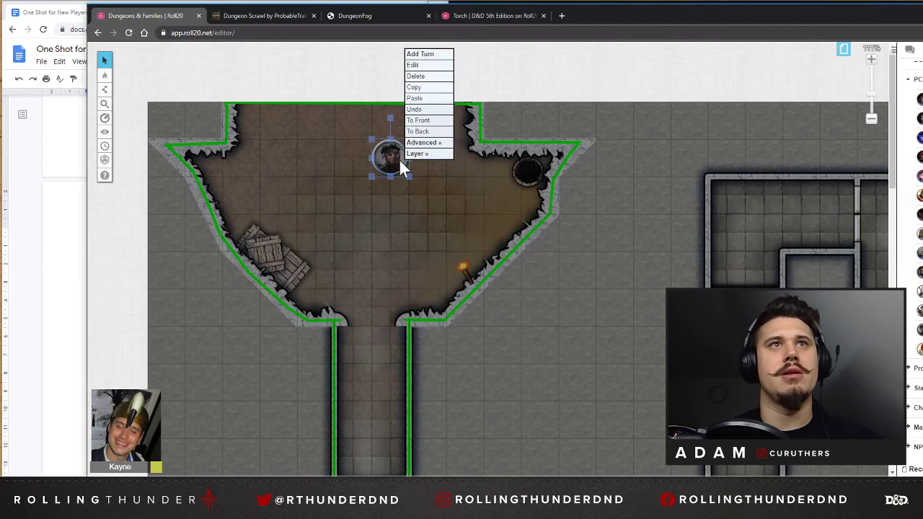
click(464, 157)
mouse_move(104, 74)
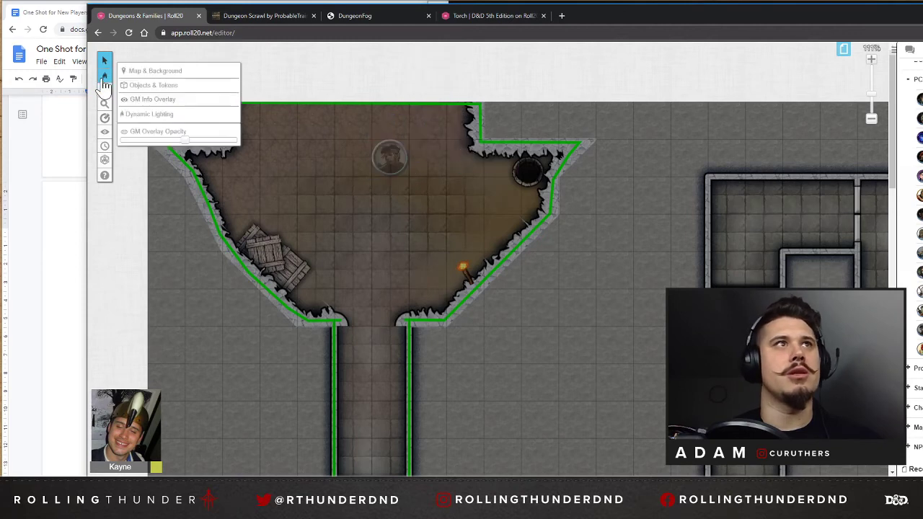
click(156, 86)
click(379, 159)
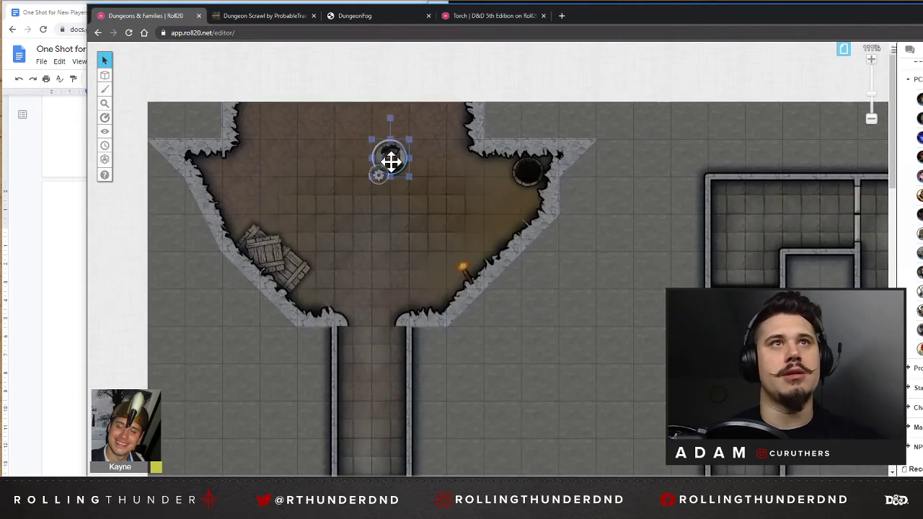
Turn on Vision in the character token's dynamic lighting settings and save the token changes.
double_click(387, 159)
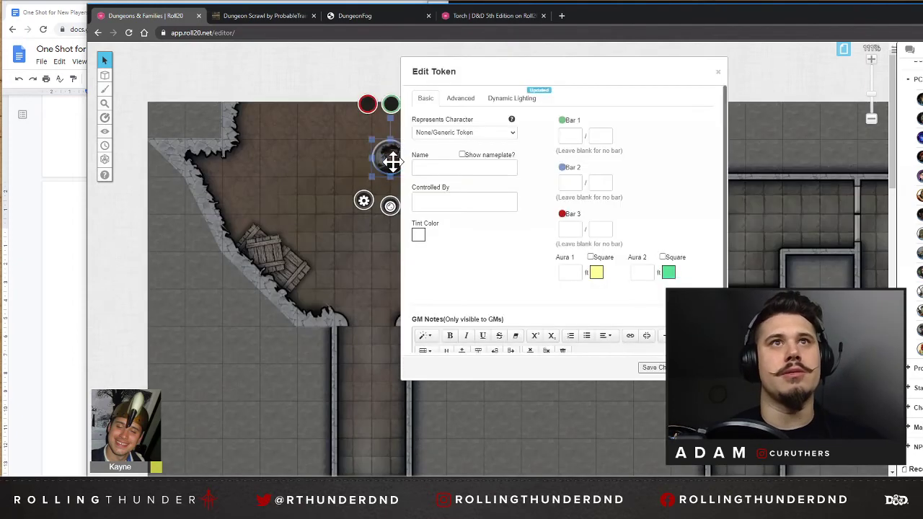
click(470, 102)
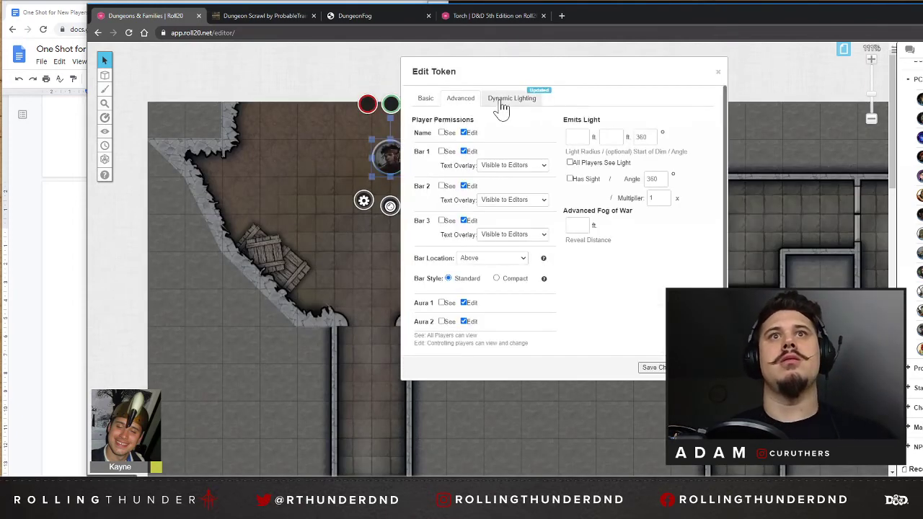
click(570, 179)
click(504, 99)
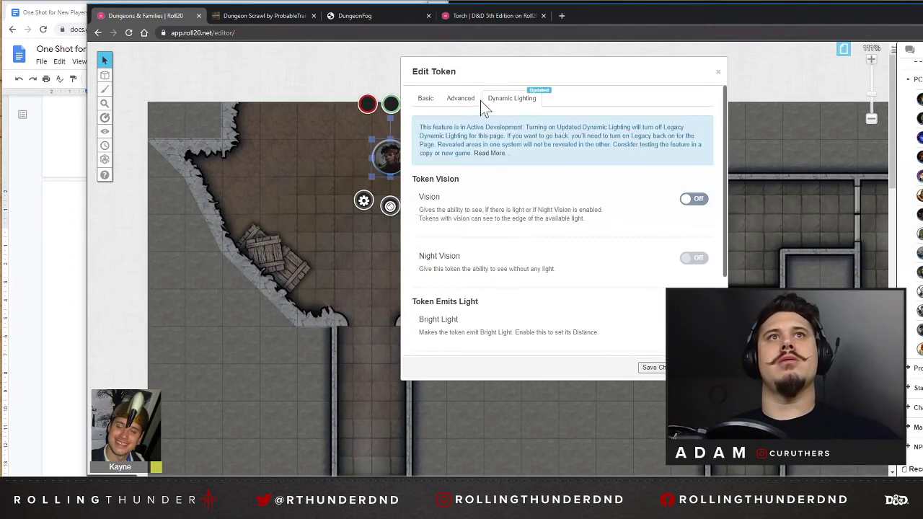
click(460, 99)
click(513, 100)
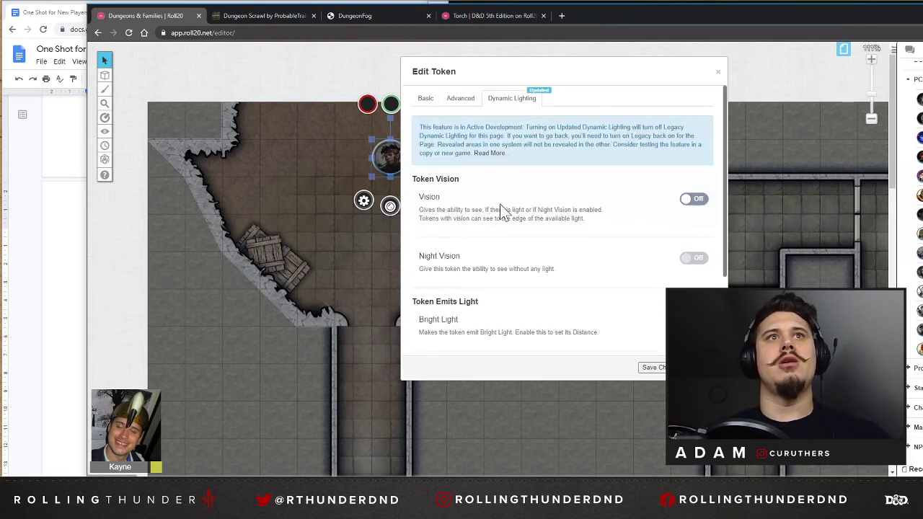
click(696, 202)
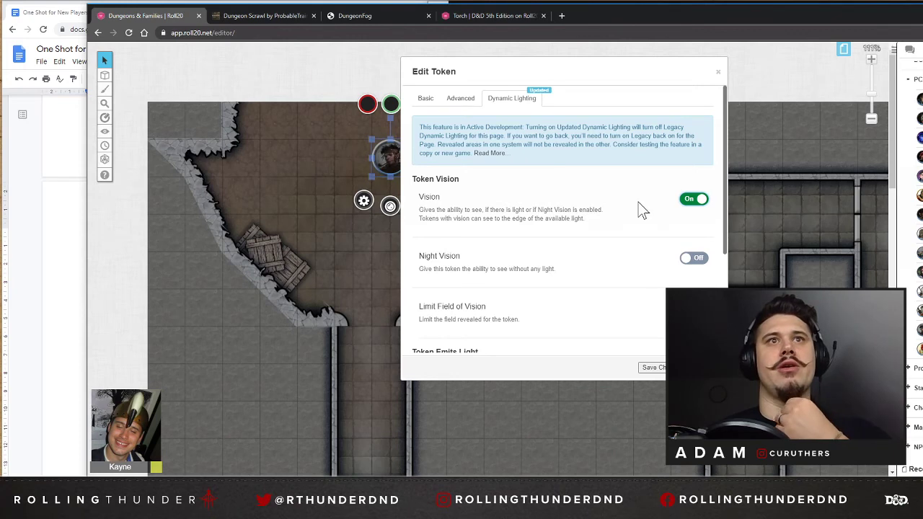
scroll(584, 238, down, 3)
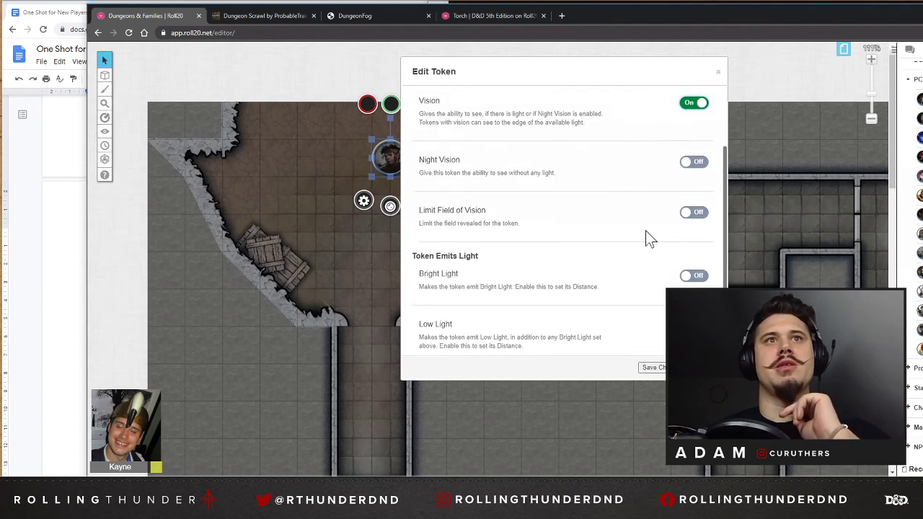
scroll(644, 238, down, 2)
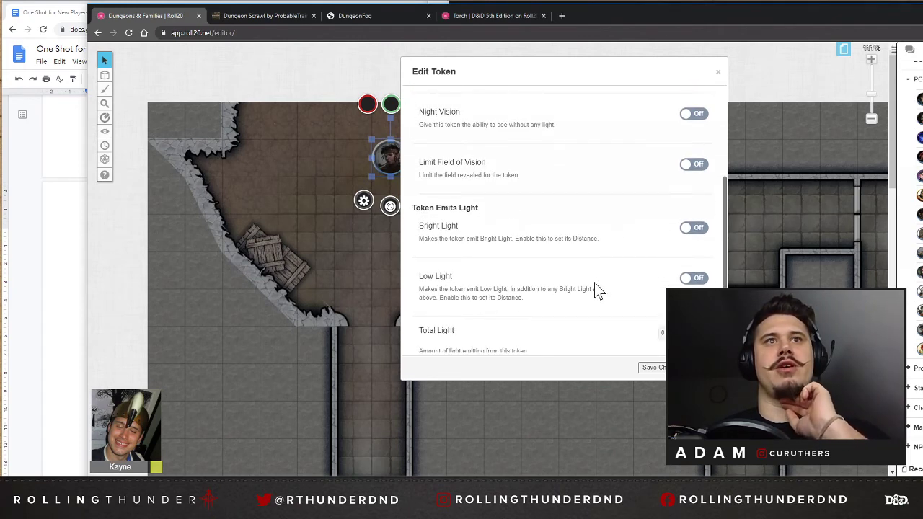
click(651, 368)
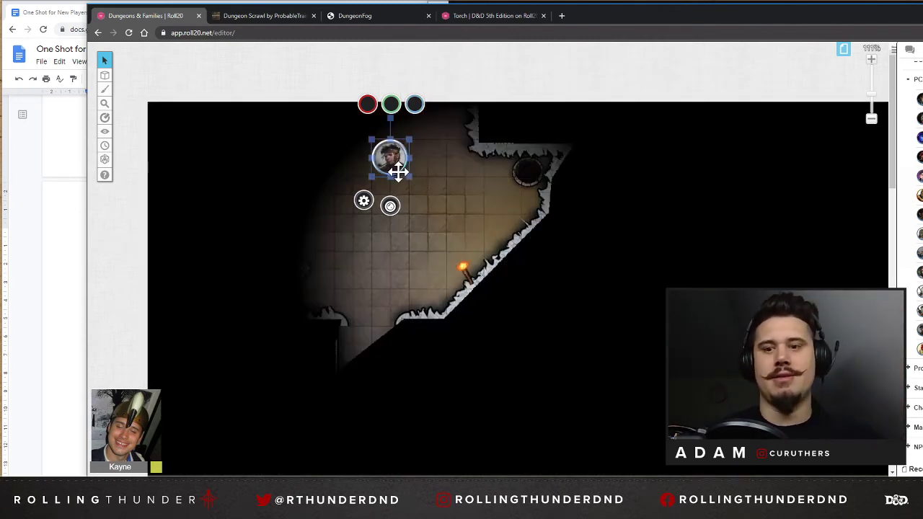
Move the character token down to the middle of the cave room and give it Night Vision with a 30 ft distance, saving the changes.
drag(393, 163, 385, 229)
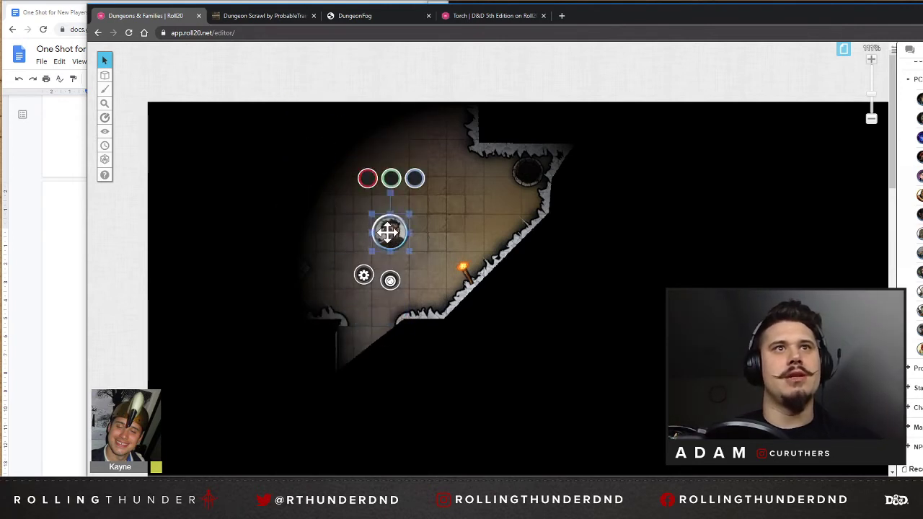
double_click(385, 228)
click(695, 258)
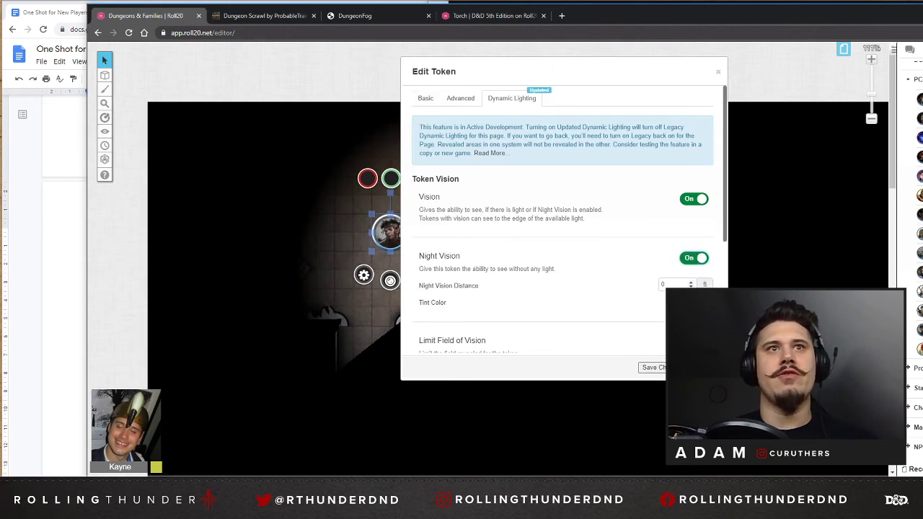
double_click(662, 285)
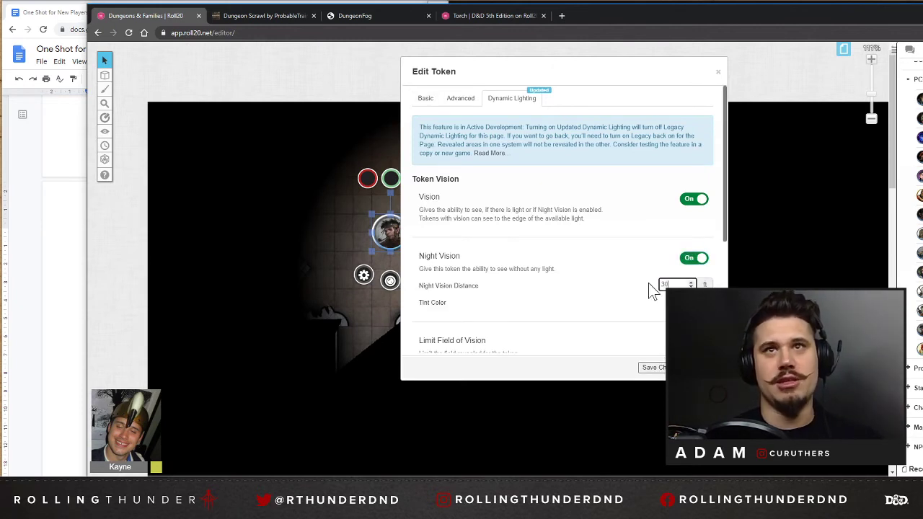
click(697, 303)
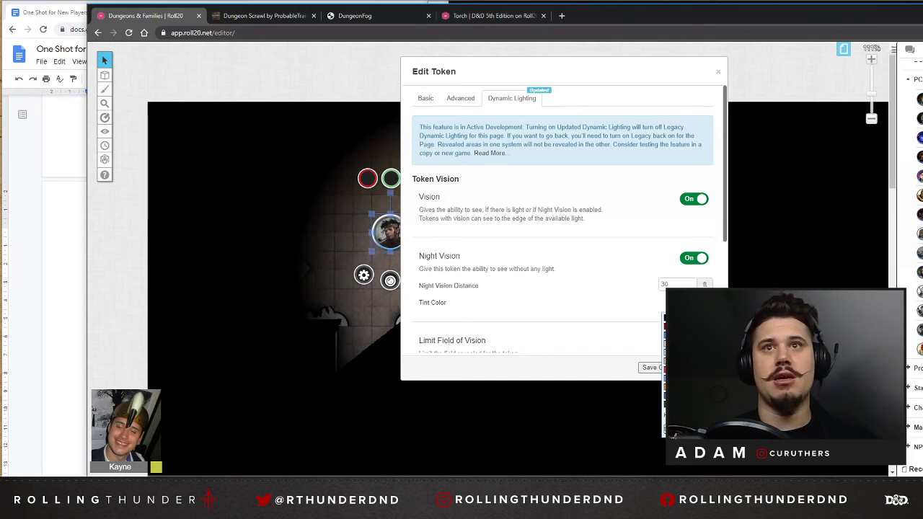
click(651, 368)
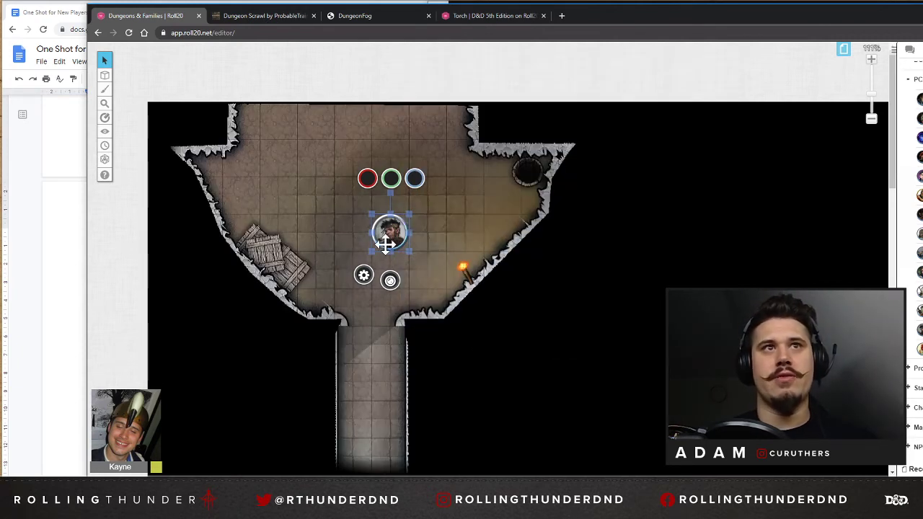
Move the character token out of the cave room into the corridor below, just above the first stairs, to test its night vision.
scroll(392, 238, down, 2)
drag(391, 164, 385, 318)
scroll(387, 313, down, 3)
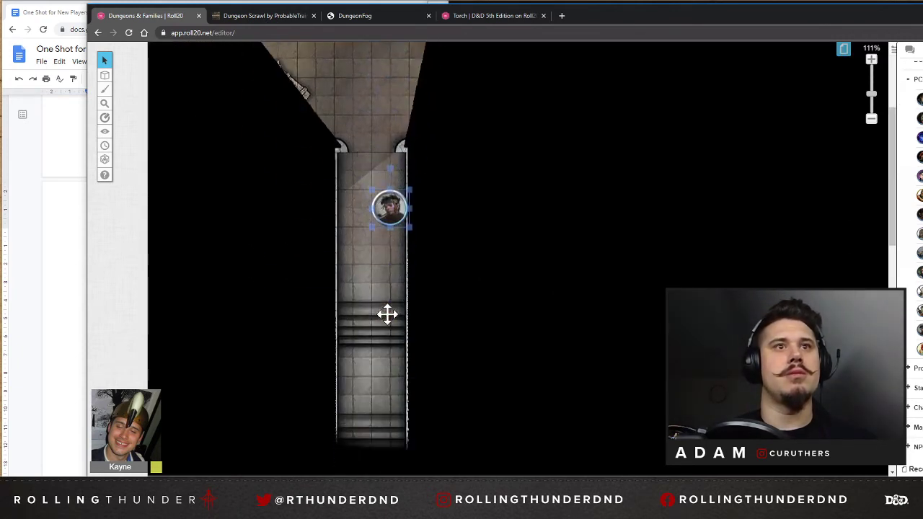
drag(387, 208, 388, 242)
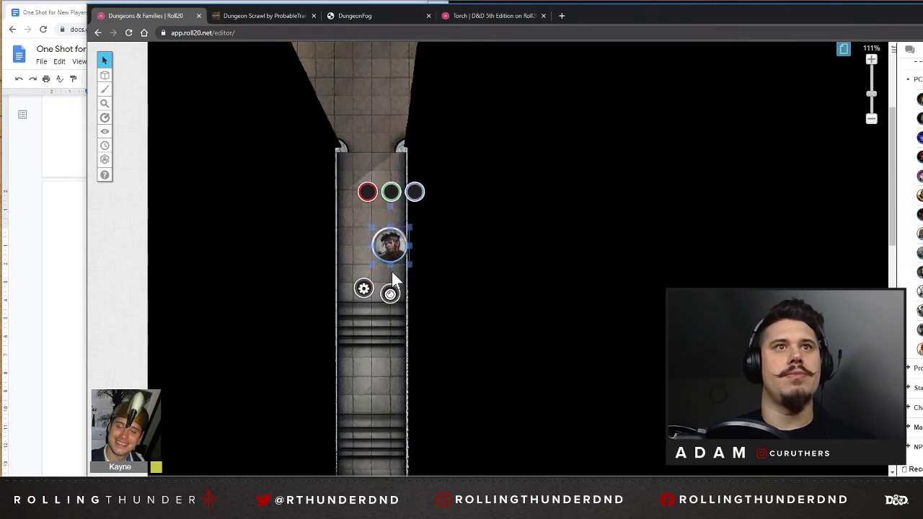
Set the character token's Night Vision tint color to red and save the token changes.
double_click(391, 247)
click(692, 303)
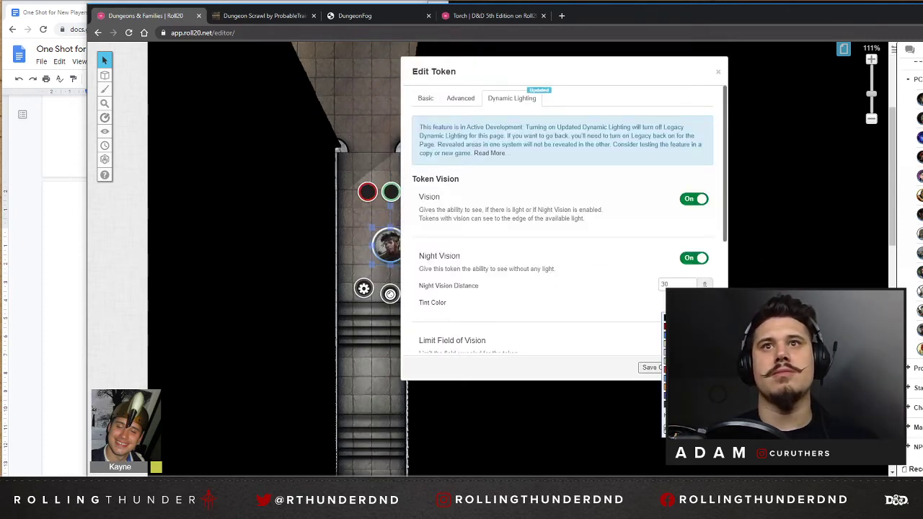
click(692, 302)
click(653, 369)
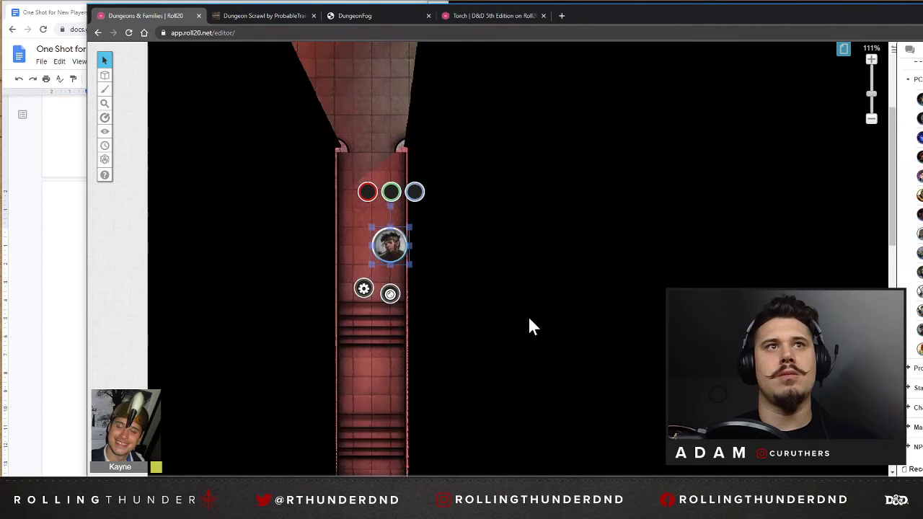
Move the character token farther down the corridor, past the first stairs, to test the red-tinted night vision.
scroll(400, 231, down, 2)
drag(379, 251, 380, 252)
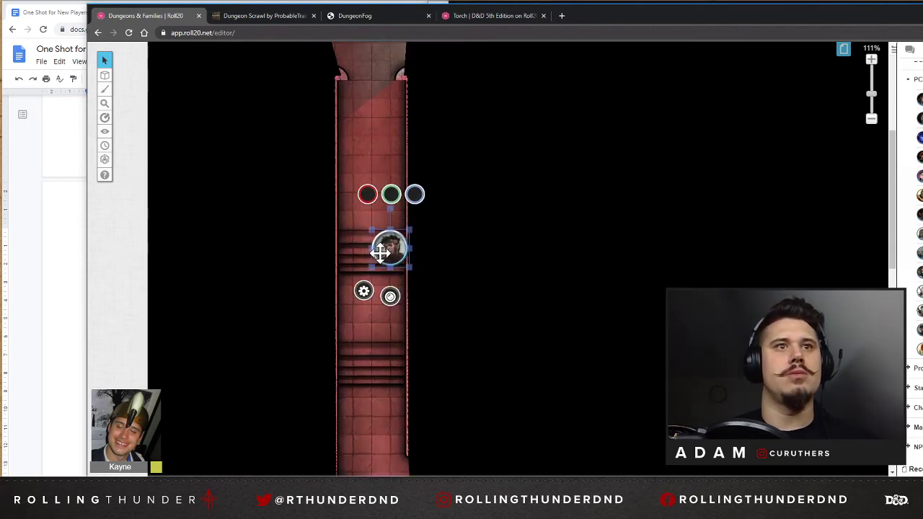
scroll(382, 256, down, 3)
drag(388, 152, 380, 175)
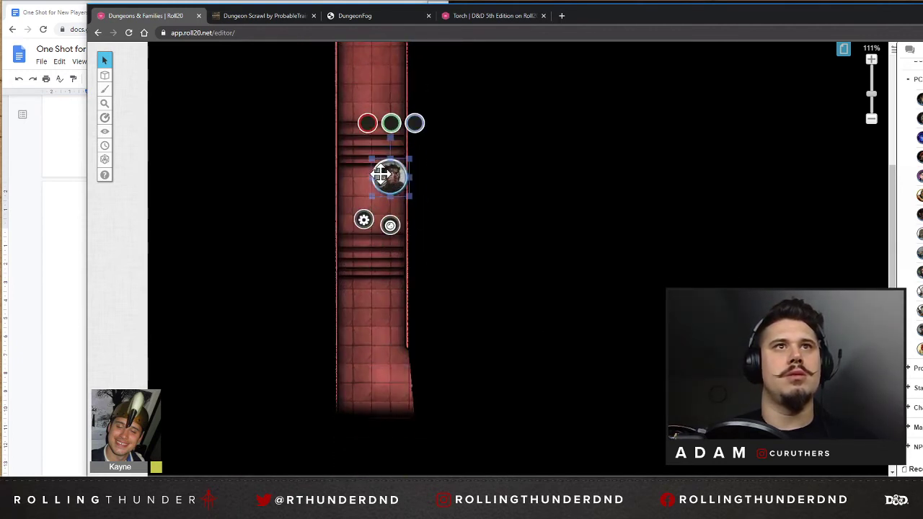
Open the character token's dynamic lighting settings, review the vision and light options, and select the Night Vision Distance for editing.
double_click(381, 175)
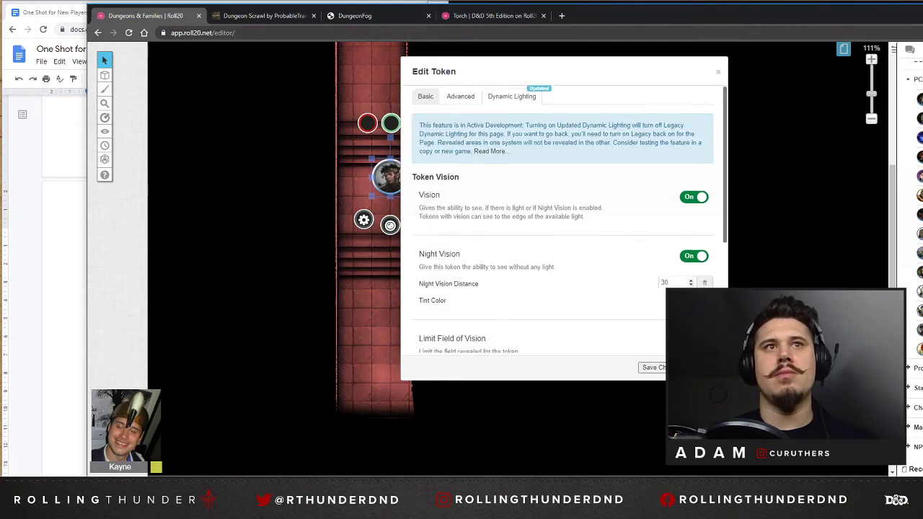
scroll(562, 216, down, 3)
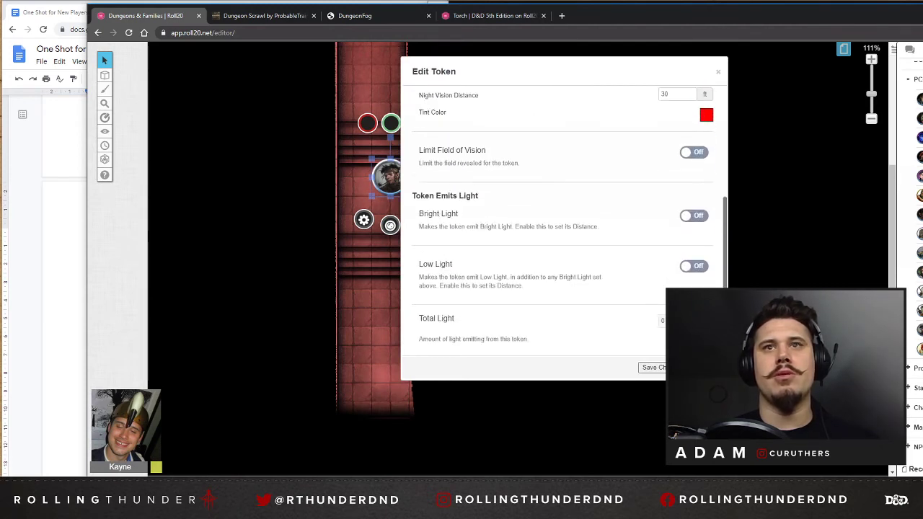
scroll(676, 247, up, 2)
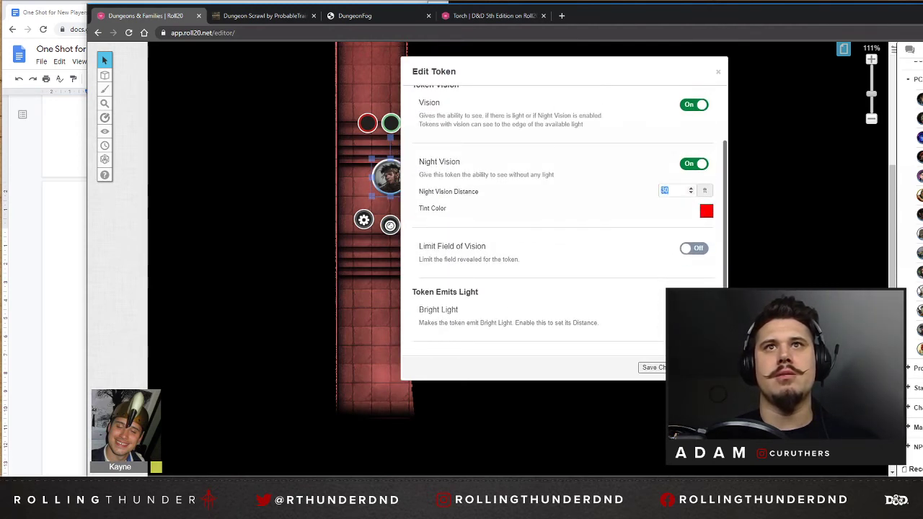
scroll(534, 209, up, 2)
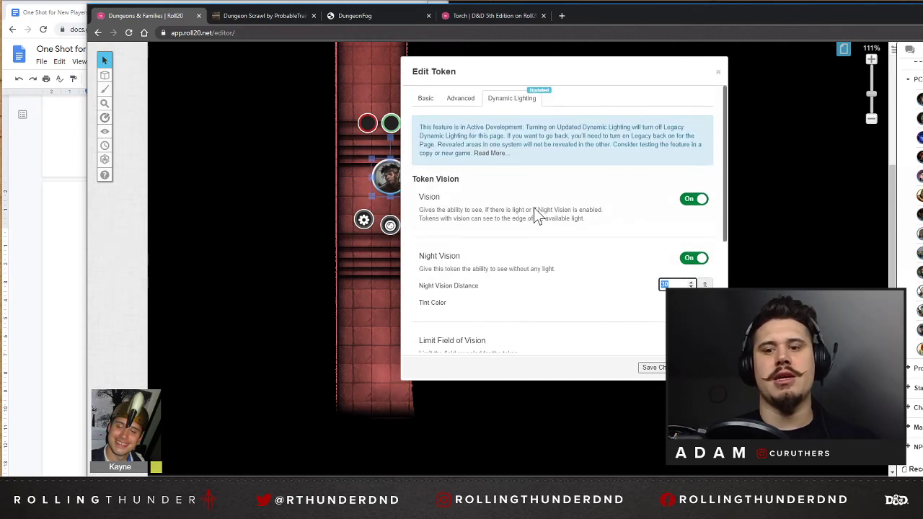
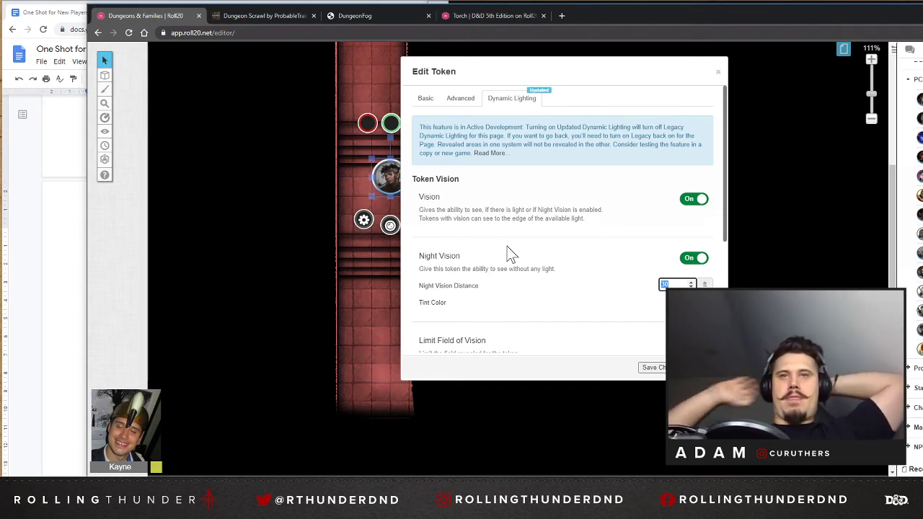
Save the token's dynamic lighting settings and move the character token back up the corridor into the cave room.
click(675, 368)
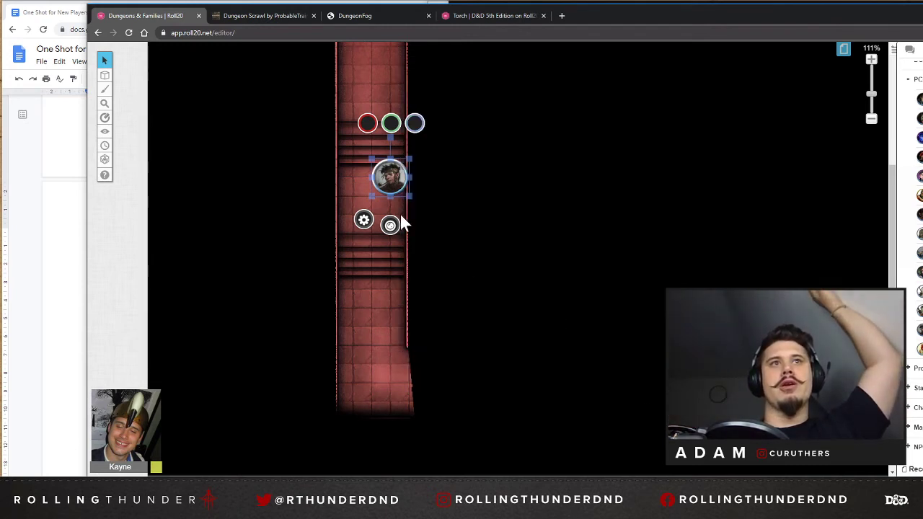
scroll(402, 286, up, 6)
scroll(395, 289, down, 2)
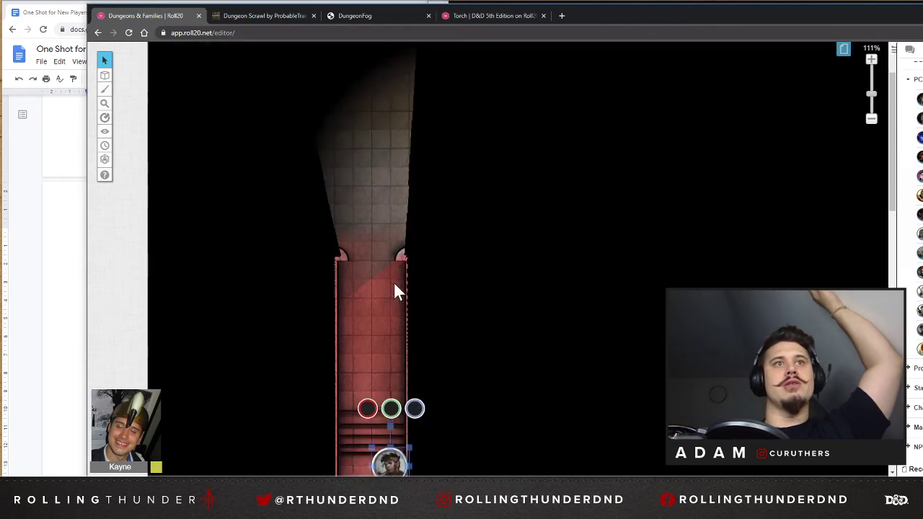
drag(398, 143, 396, 162)
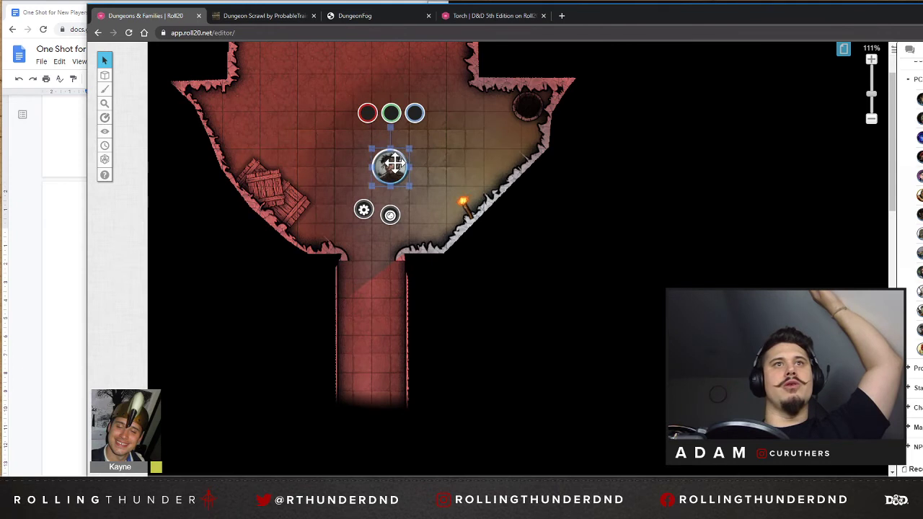
scroll(393, 164, up, 1)
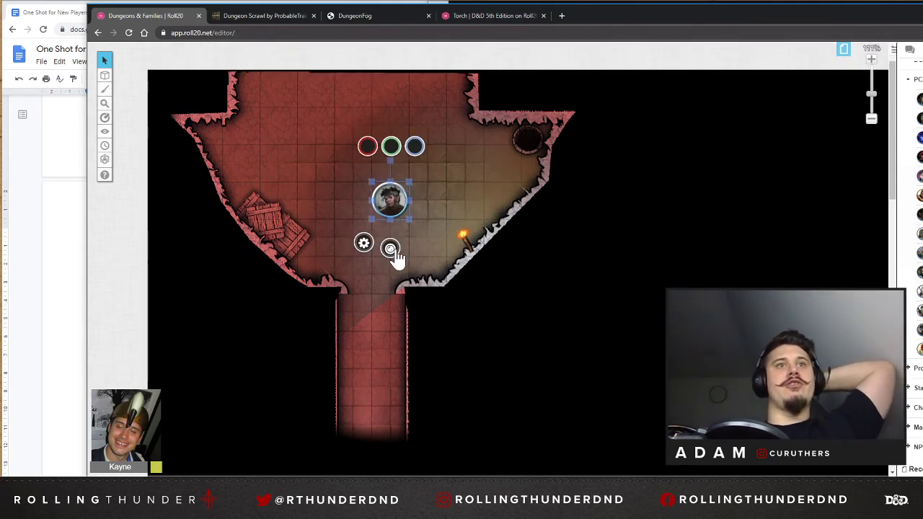
Set the character token's Night Vision tint color to black and save the token changes.
click(390, 249)
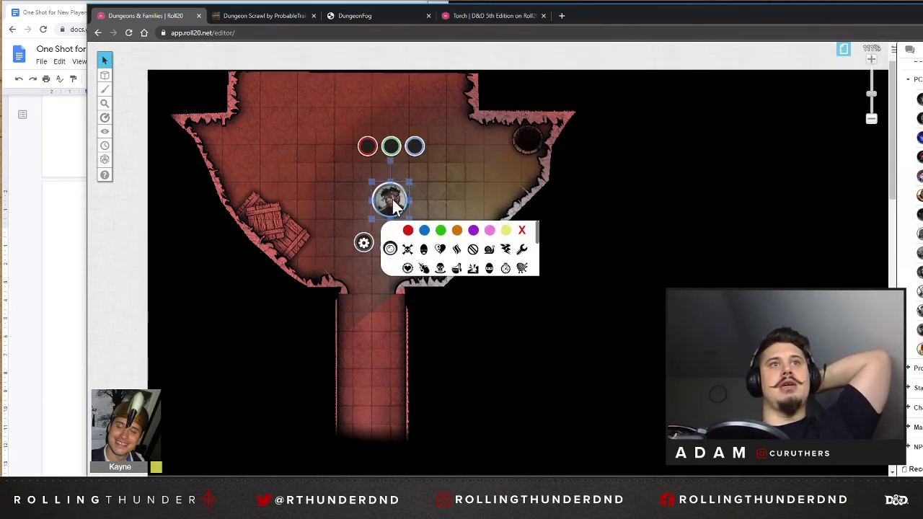
double_click(390, 201)
scroll(688, 285, down, 2)
click(706, 263)
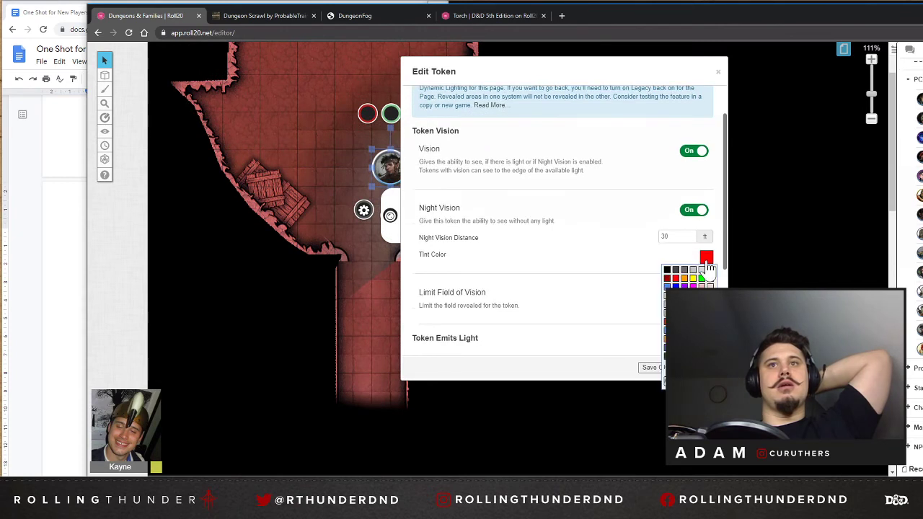
click(665, 269)
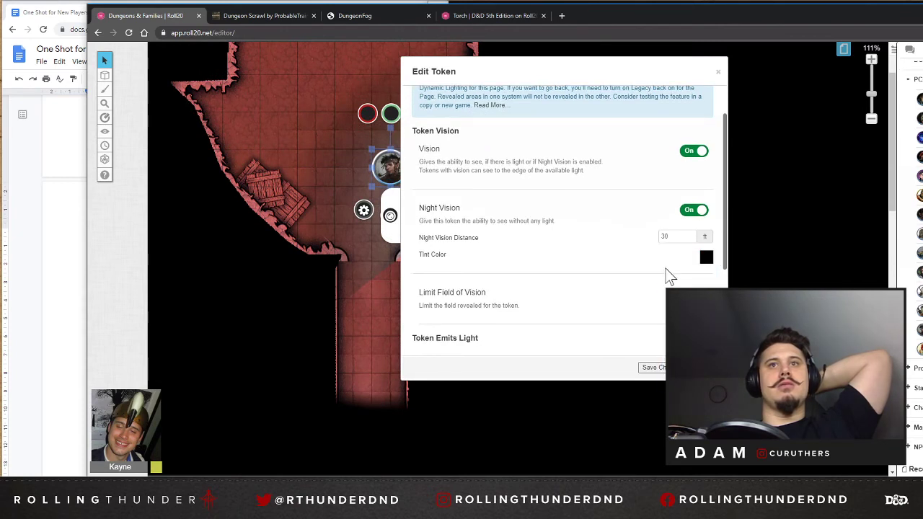
click(651, 369)
mouse_move(389, 159)
mouse_down()
mouse_move(396, 157)
mouse_move(366, 157)
mouse_move(402, 158)
mouse_up()
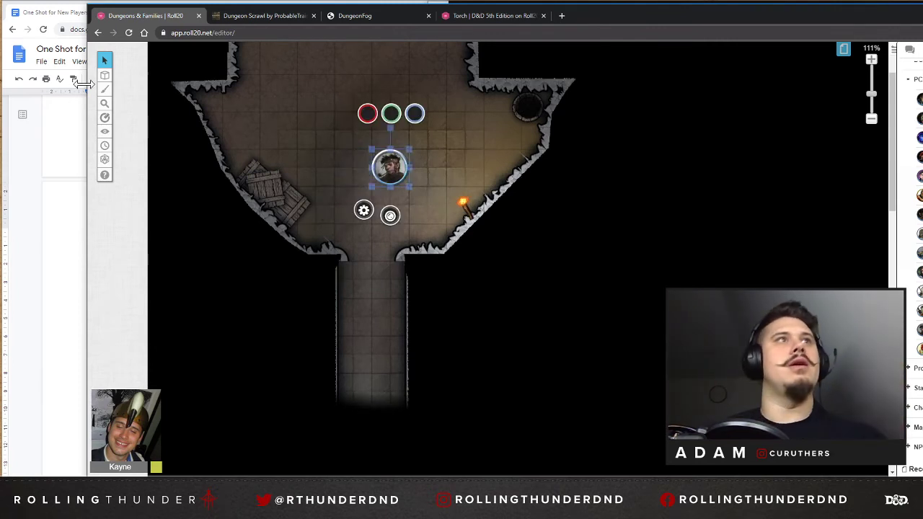
On the map layer, copy the cave room's torch, paste it on the opposite wall above the crates, and rotate it to face into the room.
mouse_move(106, 78)
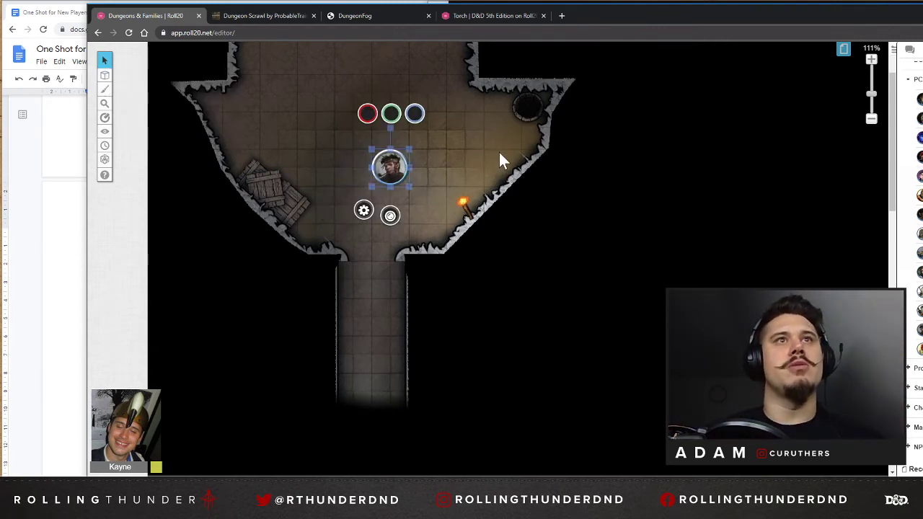
click(465, 146)
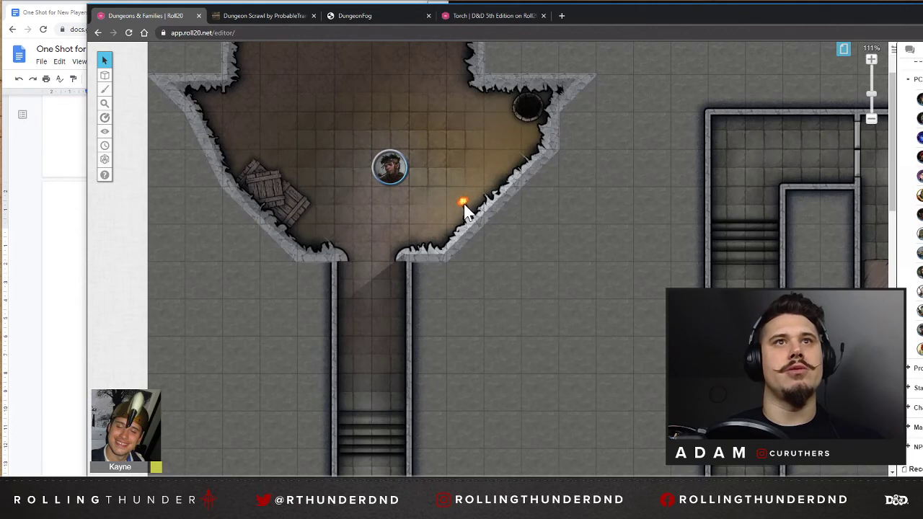
click(132, 74)
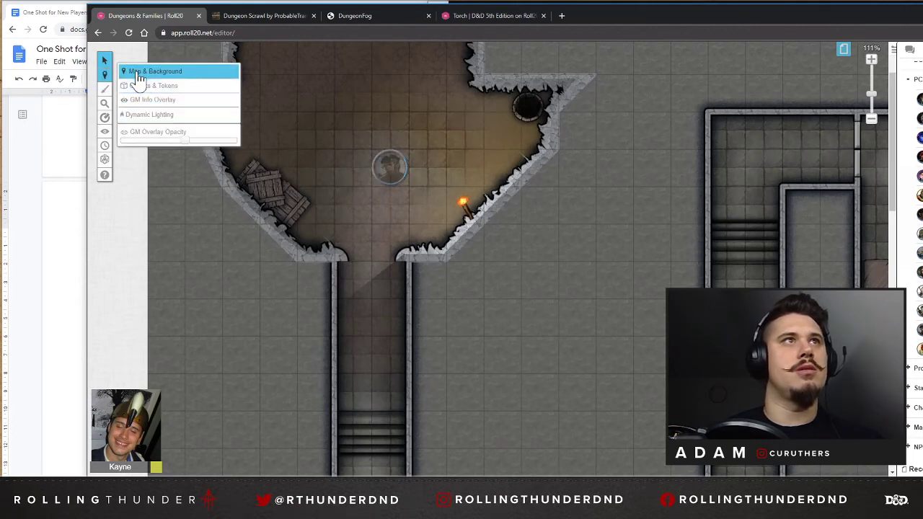
right_click(467, 205)
right_click(220, 109)
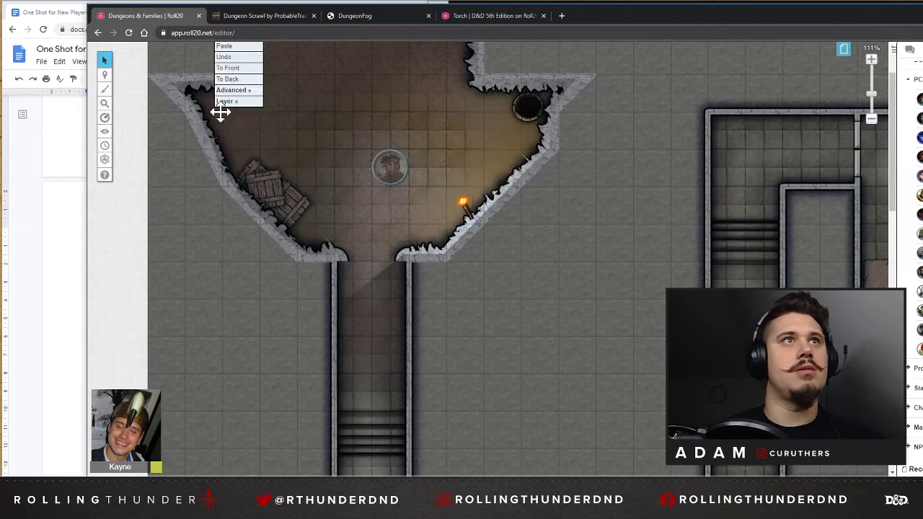
click(225, 47)
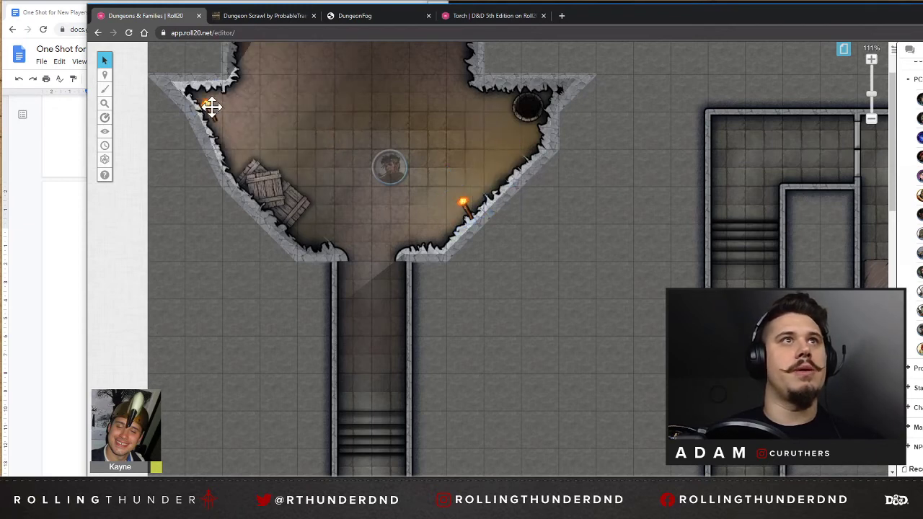
drag(191, 73, 240, 92)
drag(195, 116, 223, 139)
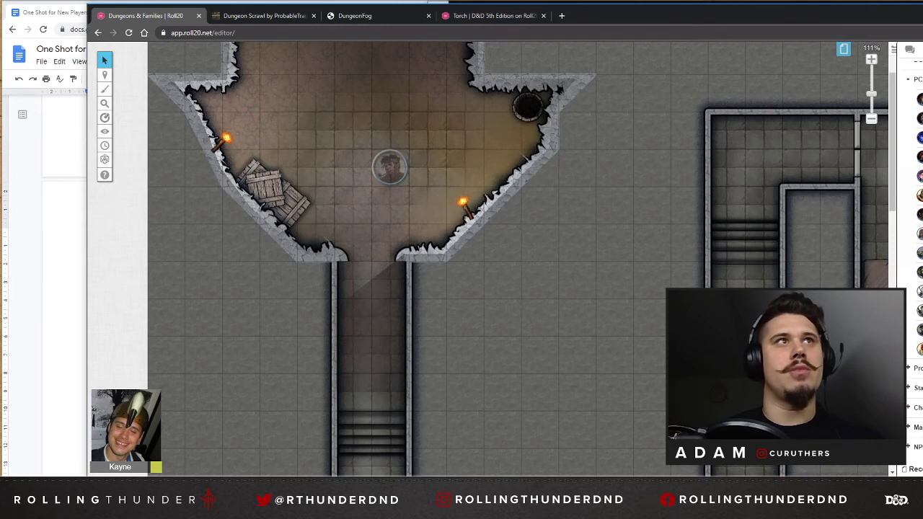
Return to the token layer and move the character token slightly within the cave room to check the light from both torches.
mouse_move(105, 74)
click(148, 85)
click(389, 168)
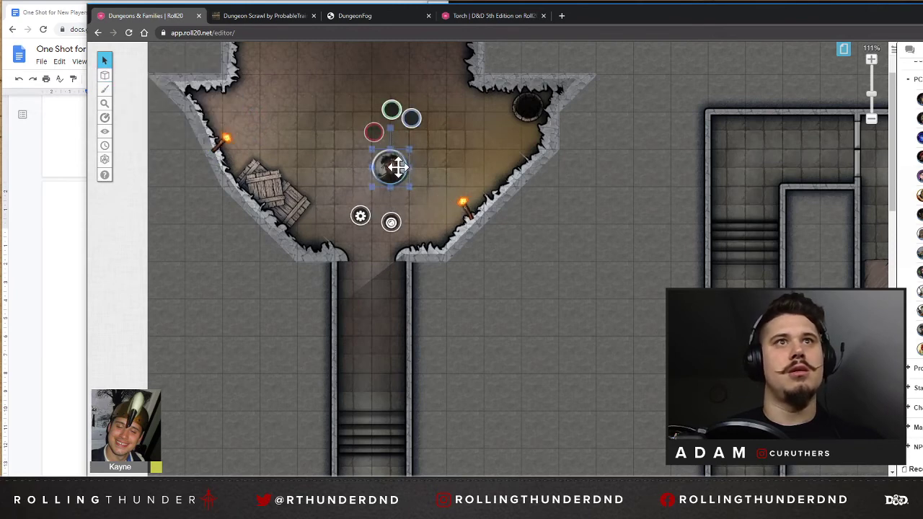
drag(398, 167, 375, 145)
scroll(375, 145, up, 1)
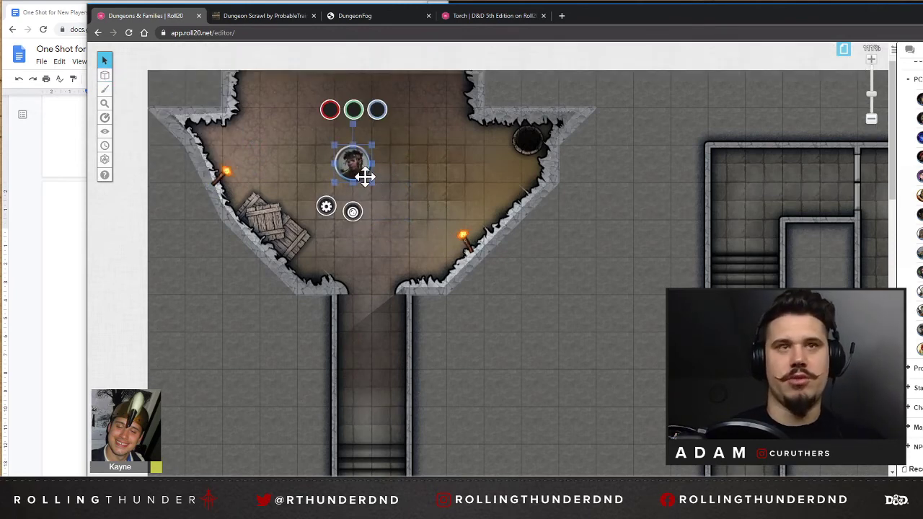
scroll(359, 154, down, 2)
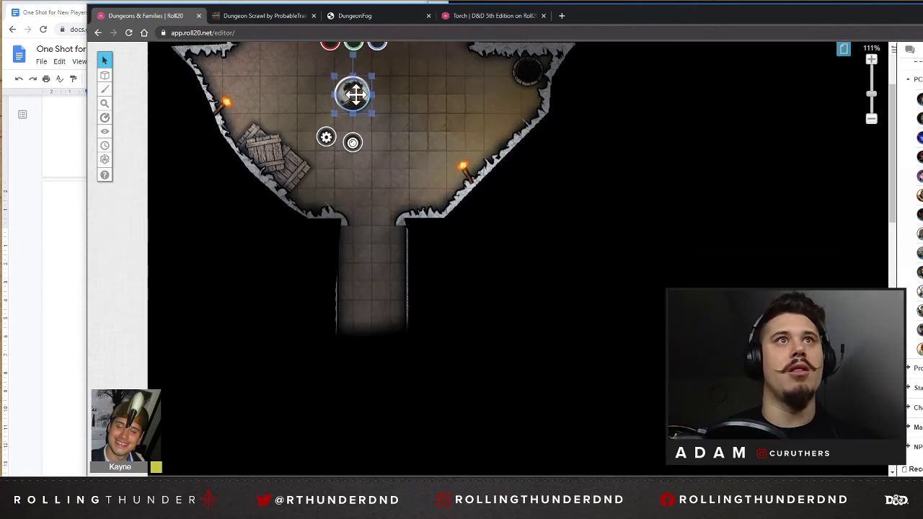
Test the character token's vision by moving it down the corridor and back up into the cave room.
drag(357, 94, 377, 229)
scroll(377, 229, down, 1)
scroll(376, 229, down, 1)
drag(384, 152, 388, 218)
drag(393, 213, 384, 85)
scroll(384, 281, down, 1)
scroll(385, 273, up, 1)
scroll(385, 89, up, 1)
scroll(385, 91, up, 2)
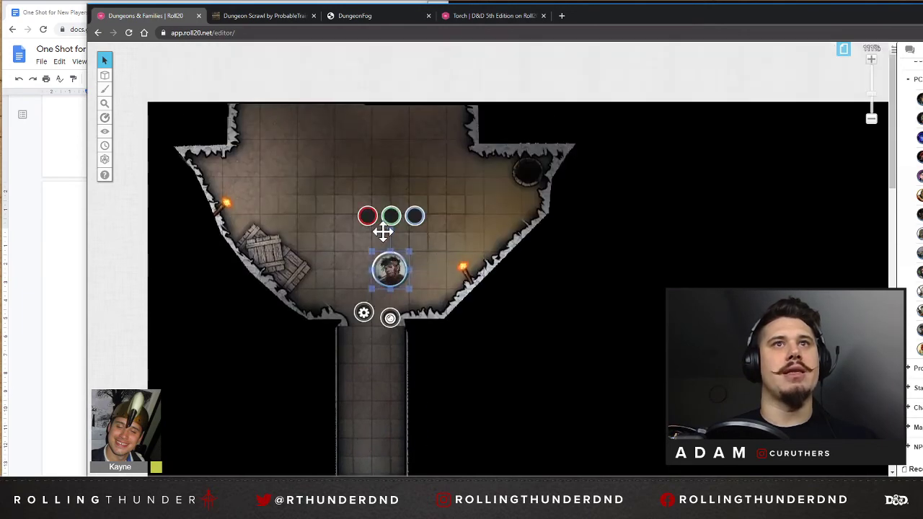
drag(383, 253, 364, 209)
Paste a torch into the lower alcove of the horizontal corridor, rotate it upright, and center it in the alcove.
scroll(360, 249, down, 6)
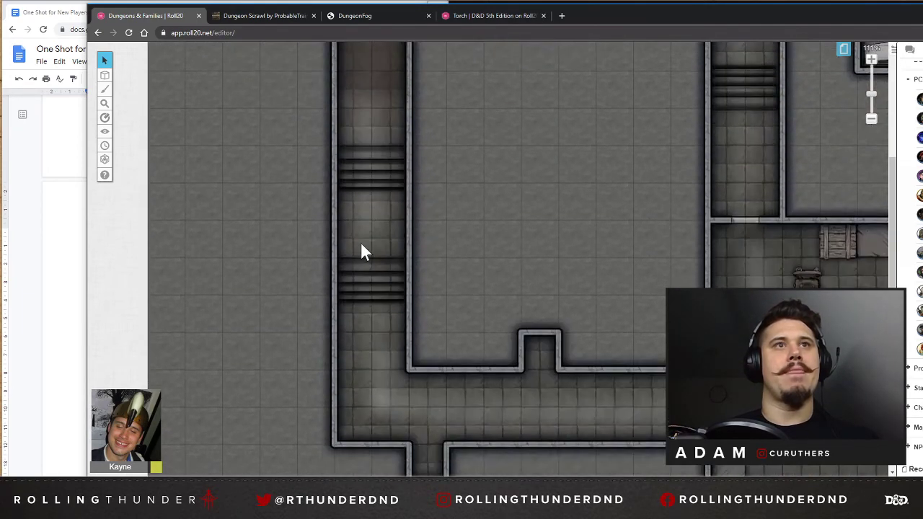
scroll(364, 250, up, 1)
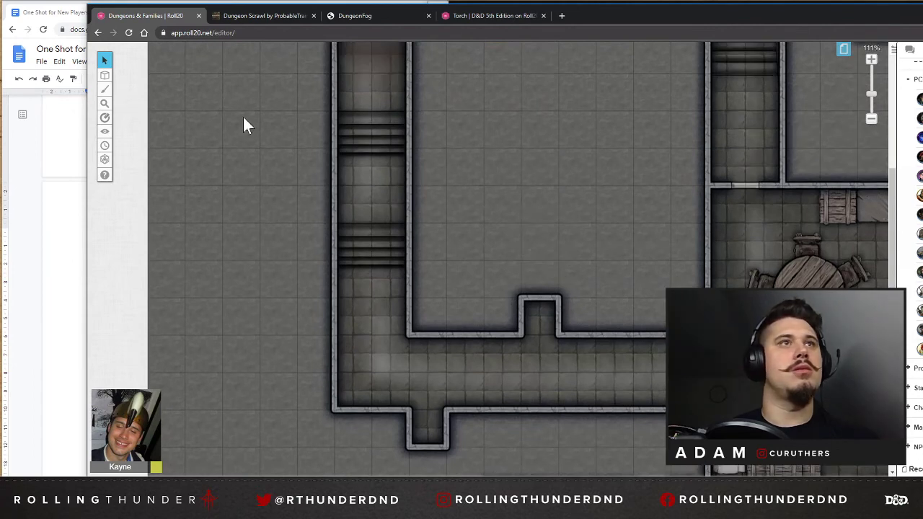
scroll(373, 165, up, 3)
scroll(377, 216, down, 4)
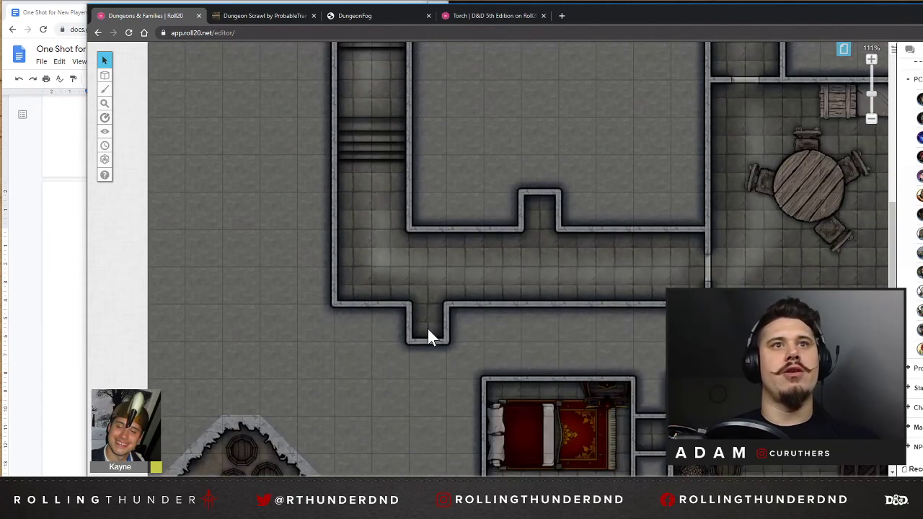
right_click(427, 332)
click(449, 307)
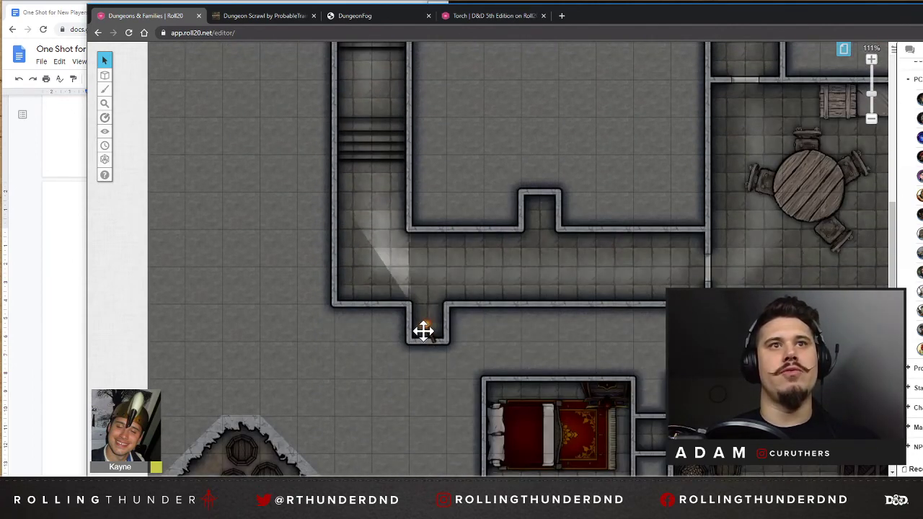
click(425, 321)
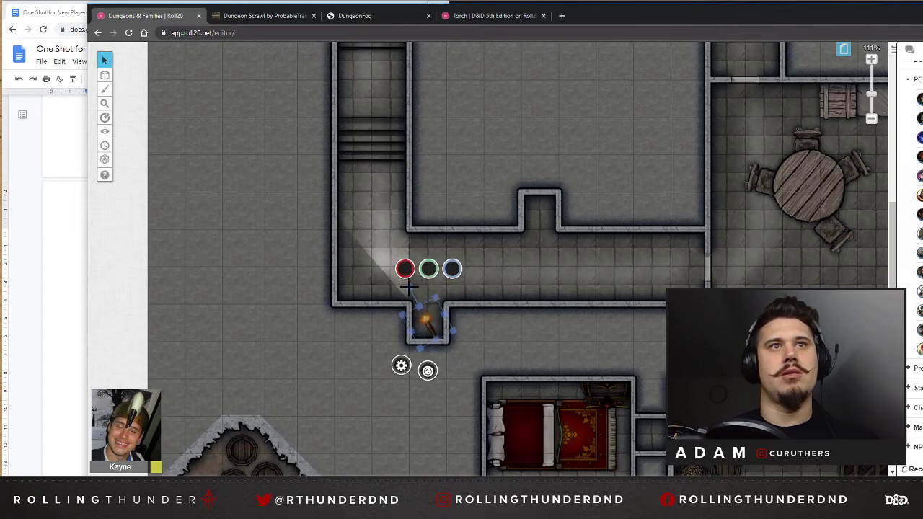
drag(409, 287, 428, 282)
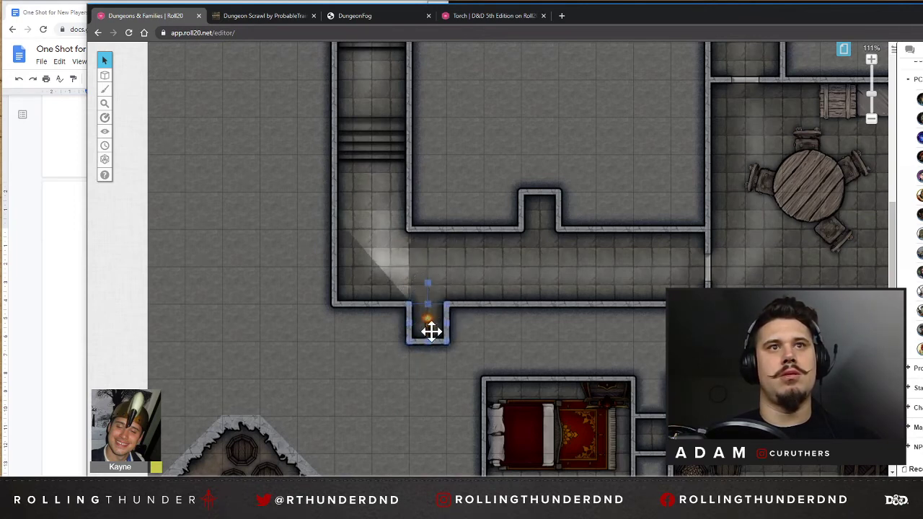
mouse_move(430, 326)
mouse_down()
mouse_move(429, 297)
mouse_move(454, 283)
mouse_move(428, 319)
mouse_up()
Paste another torch into the upper alcove of the horizontal corridor and rotate it so its flame faces the corridor.
click(541, 215)
right_click(540, 214)
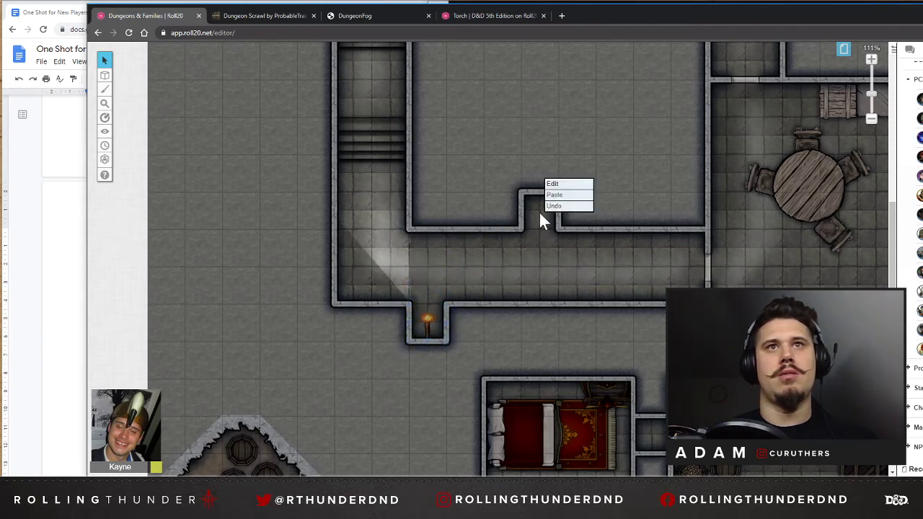
click(551, 198)
click(543, 210)
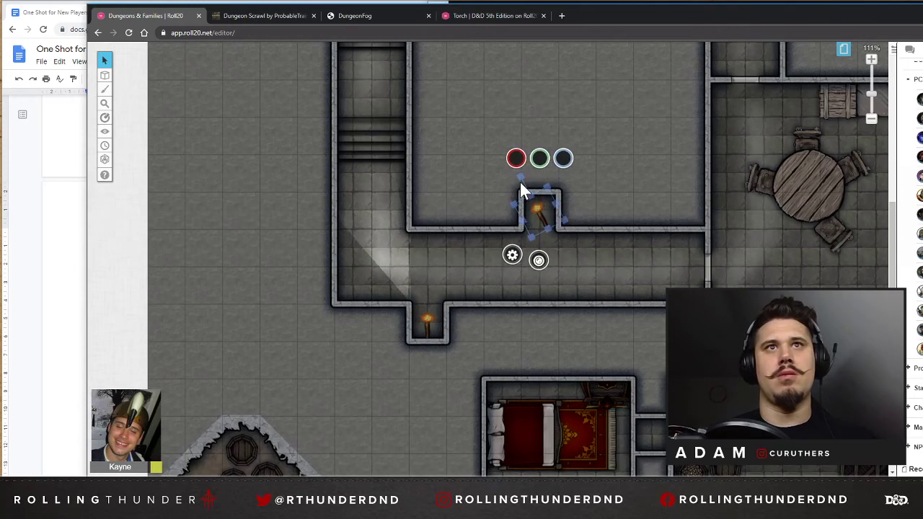
click(566, 264)
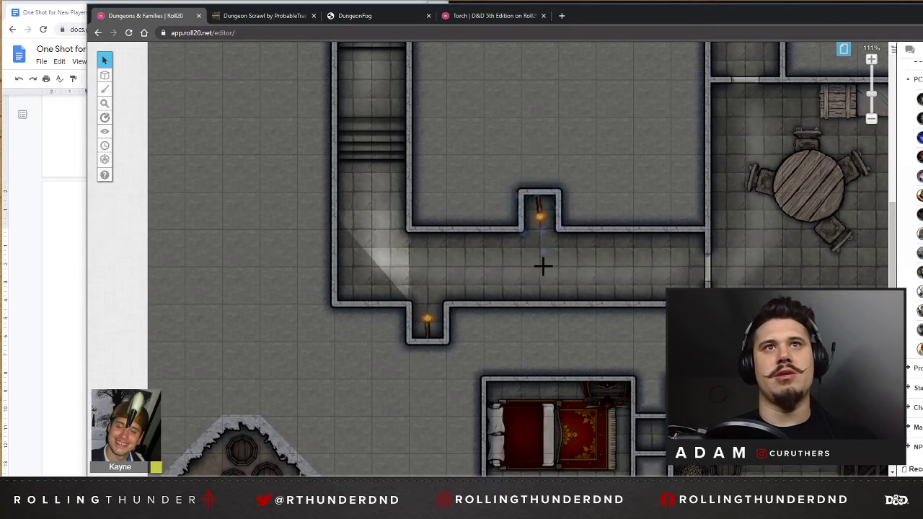
drag(542, 267, 542, 265)
scroll(437, 206, up, 5)
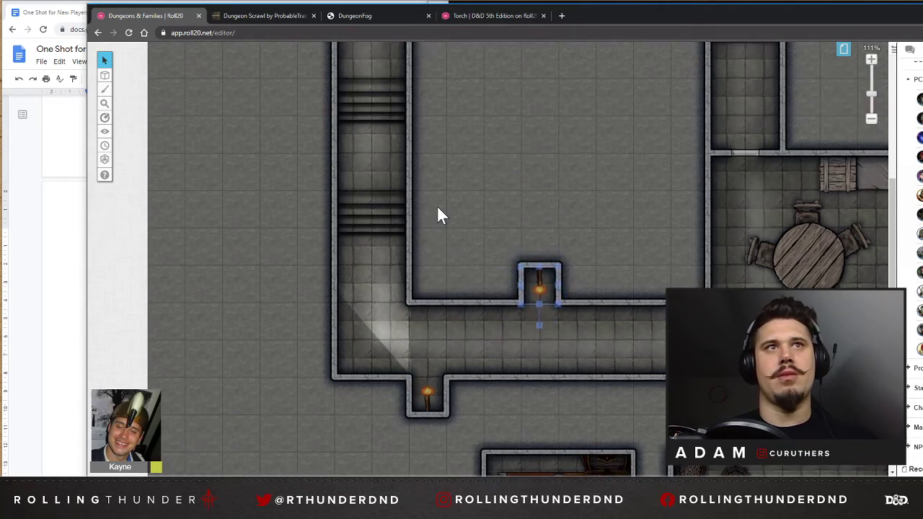
Move the character token down the corridor to just below the second stairs, near the torchlit corner.
drag(392, 388, 391, 388)
scroll(382, 385, down, 2)
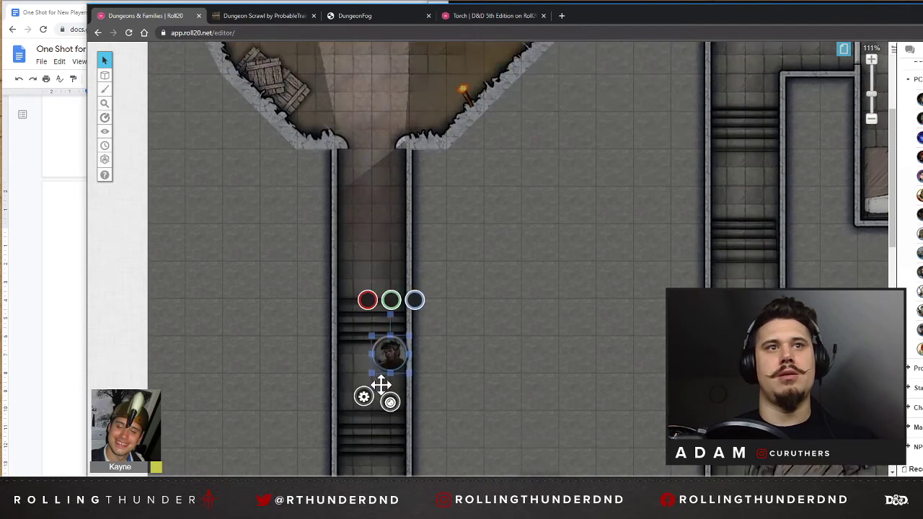
drag(388, 259, 353, 391)
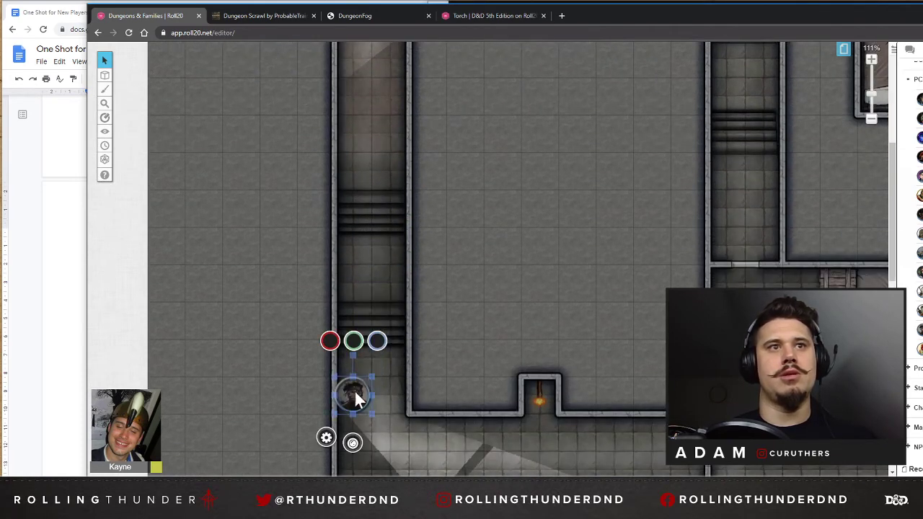
Turn off the character token's Night Vision, save the changes, and move the token into the horizontal corridor opposite the upper alcove.
double_click(354, 393)
click(695, 260)
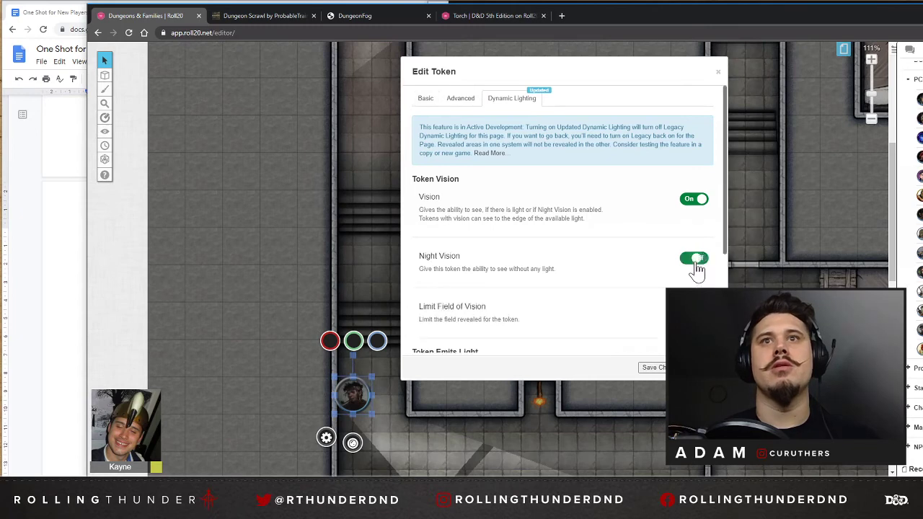
click(660, 370)
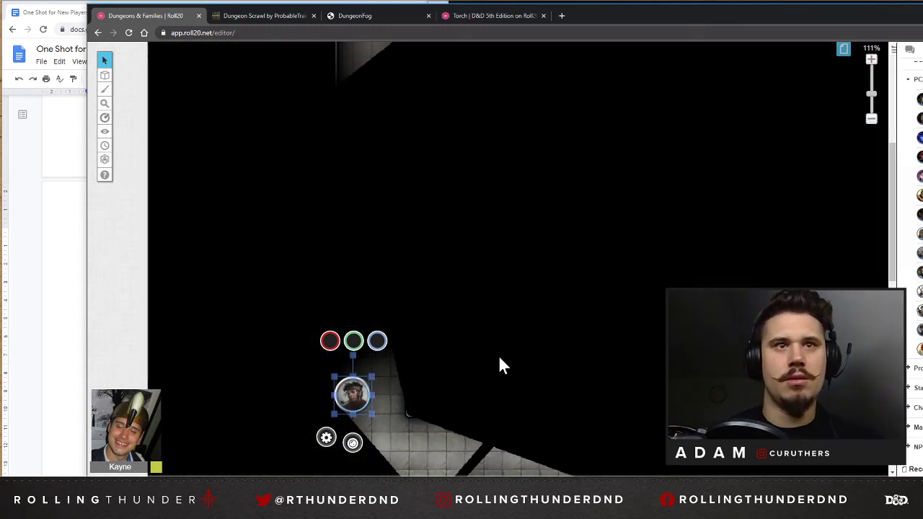
scroll(499, 357, down, 2)
drag(351, 285, 550, 352)
Move the upper alcove's torch out to the alcove's corner at the corridor wall so its light reaches along the corridor.
click(541, 287)
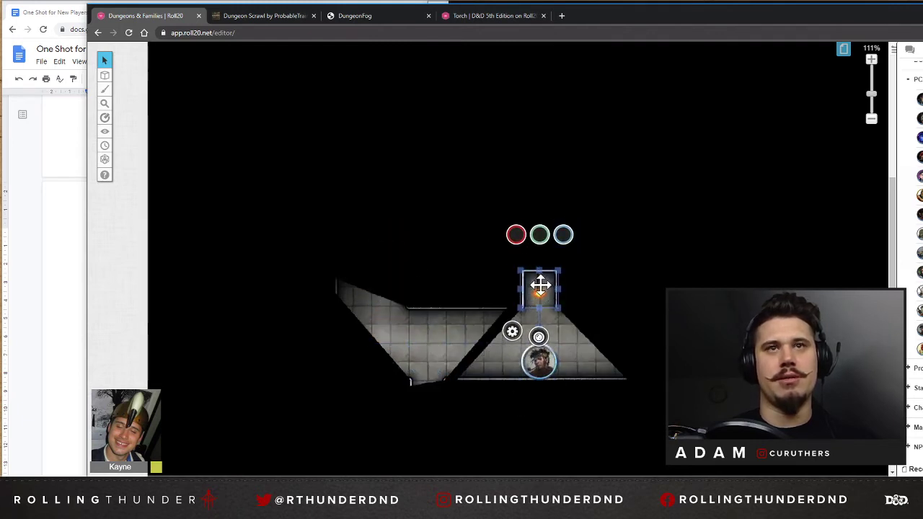
drag(540, 285, 525, 303)
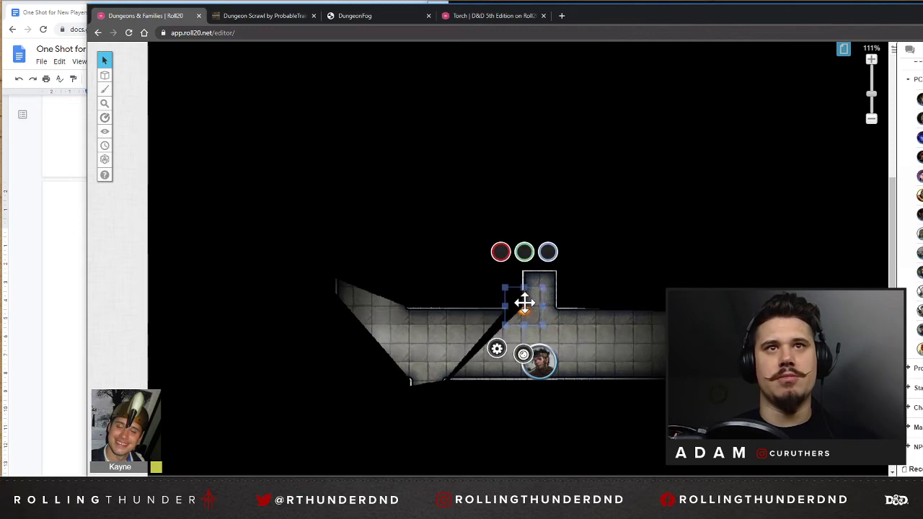
click(566, 338)
click(526, 313)
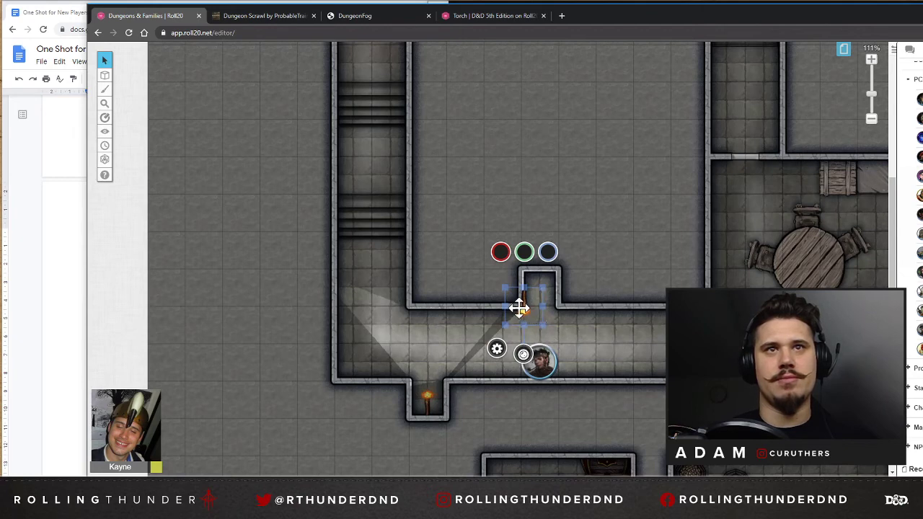
Nudge the upper alcove's torch further into the corridor and move the lower alcove's torch out to its right-hand corner at the corridor wall.
drag(519, 308, 523, 314)
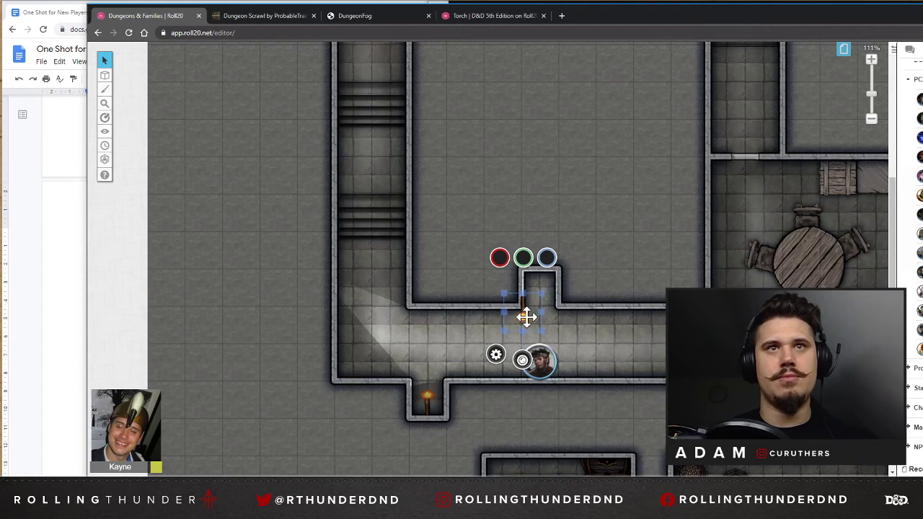
right_click(561, 311)
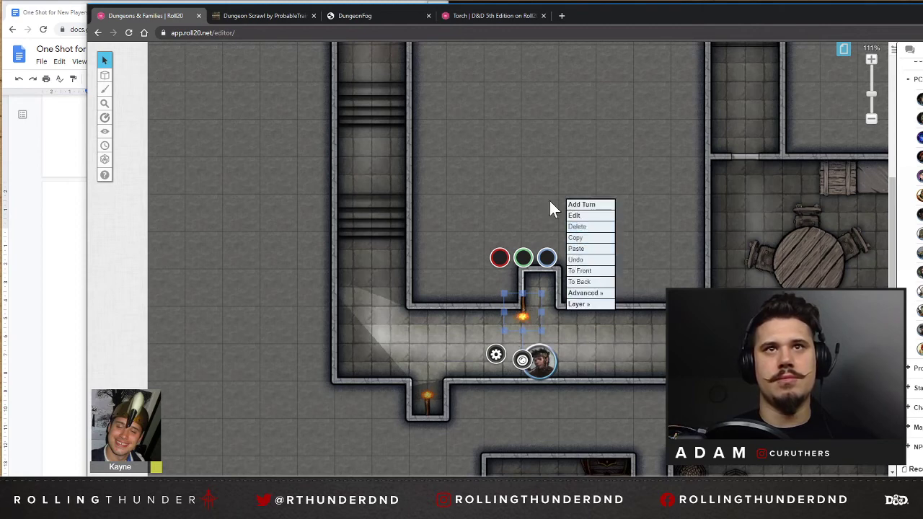
click(556, 311)
drag(430, 402, 446, 378)
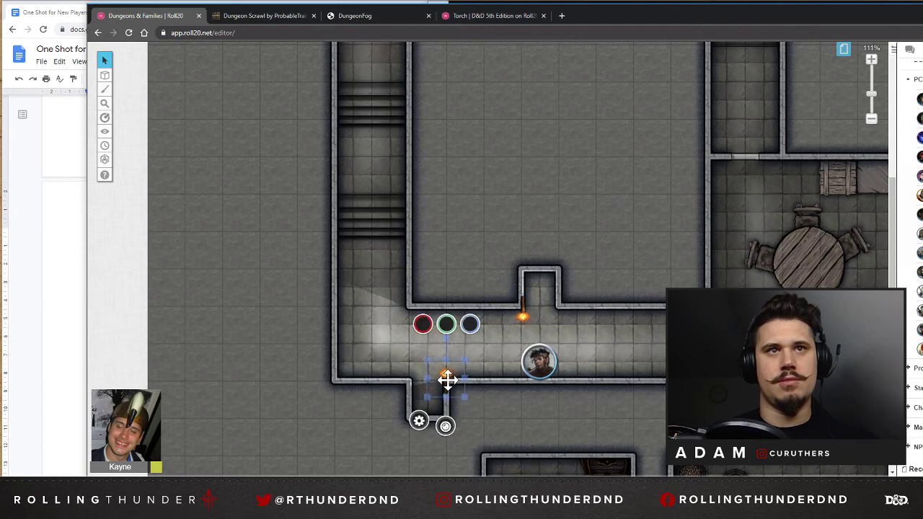
click(426, 253)
Paste a torch into the room with the round table and place it on the lower wall beside the barrel.
scroll(439, 307, up, 5)
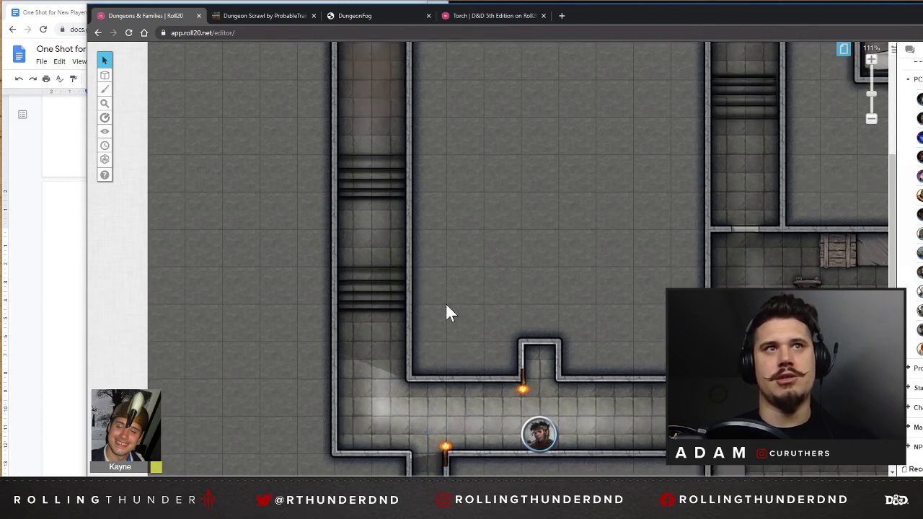
scroll(431, 317, down, 3)
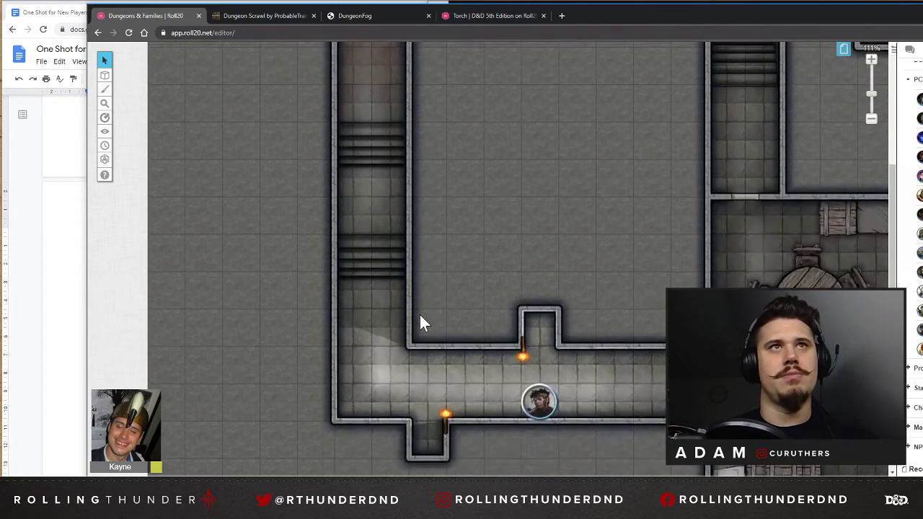
scroll(396, 274, up, 2)
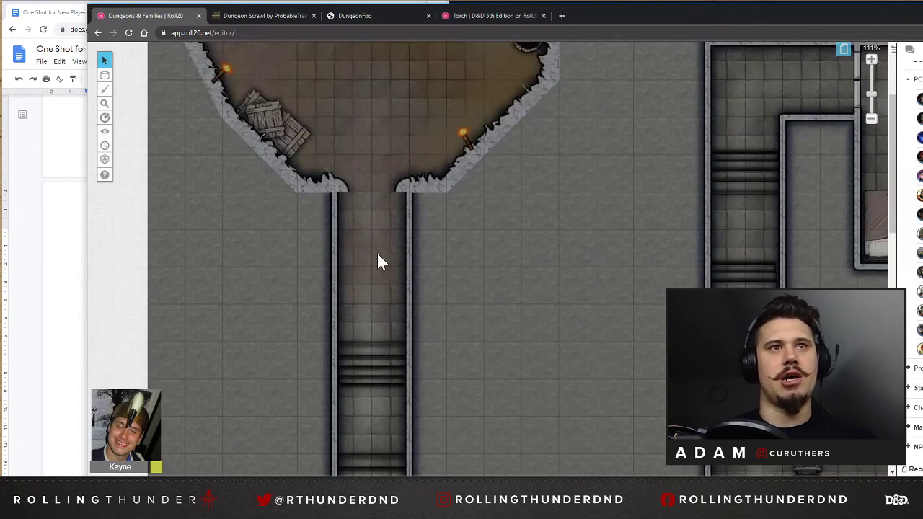
scroll(389, 288, down, 4)
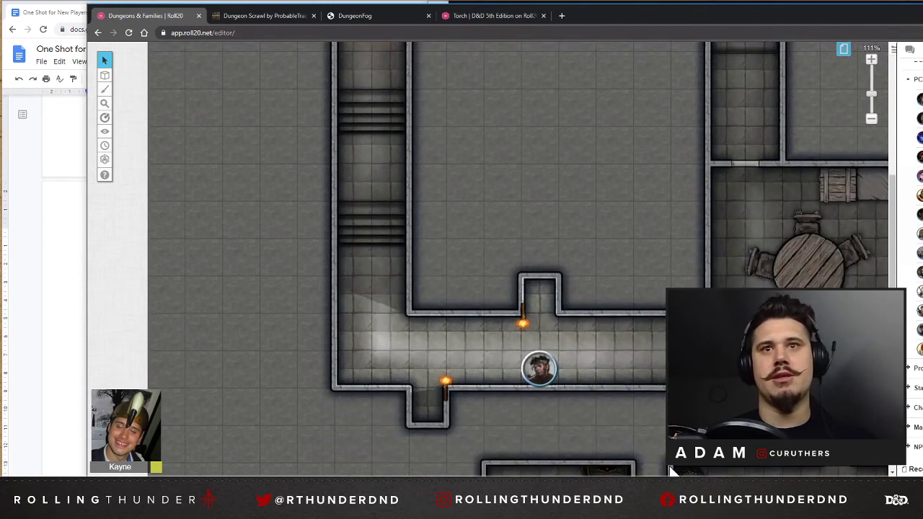
drag(501, 480, 588, 481)
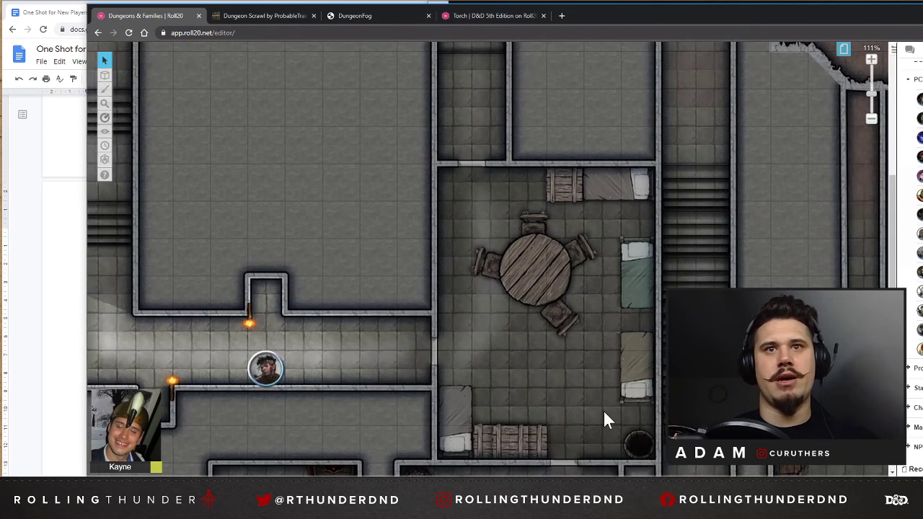
scroll(592, 367, down, 1)
right_click(594, 372)
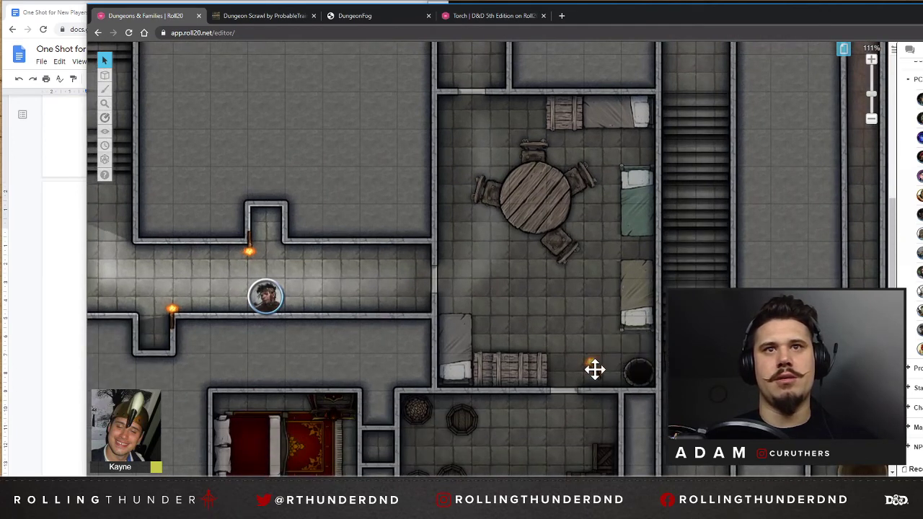
drag(596, 370, 620, 385)
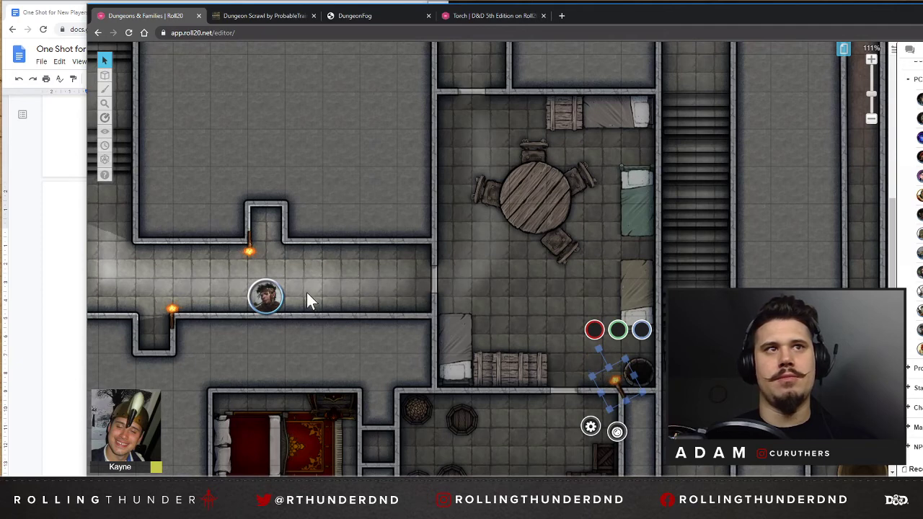
Move the character token one square along the corridor, then paste a torch on the room's left wall above the corridor door, flame facing inward.
drag(265, 296, 317, 291)
drag(624, 391, 456, 249)
click(505, 279)
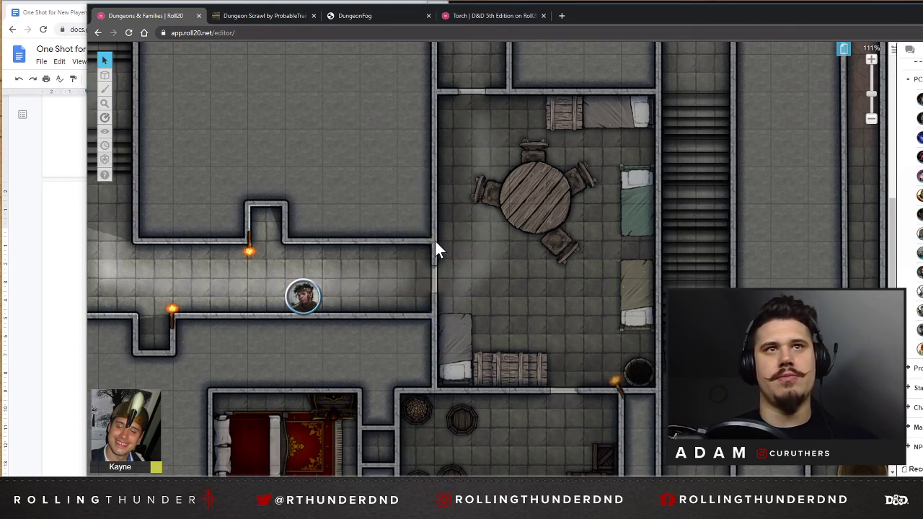
right_click(453, 240)
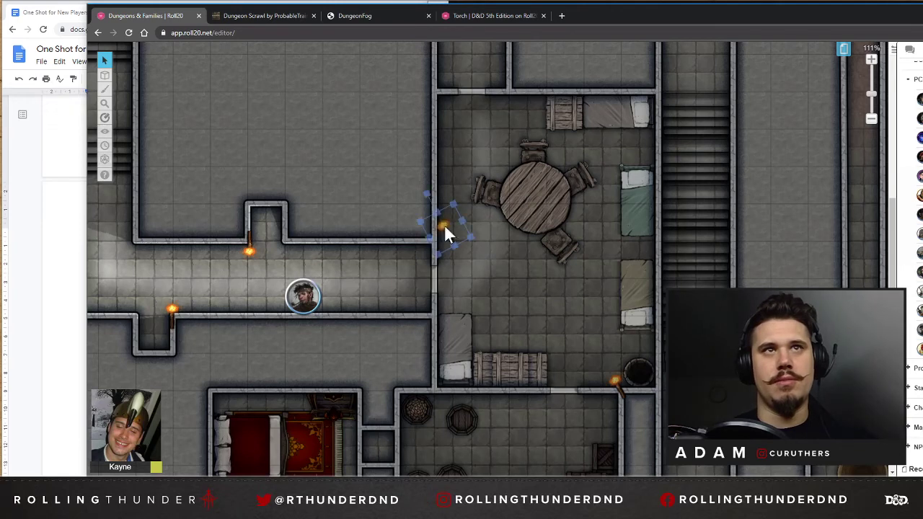
click(444, 232)
click(495, 241)
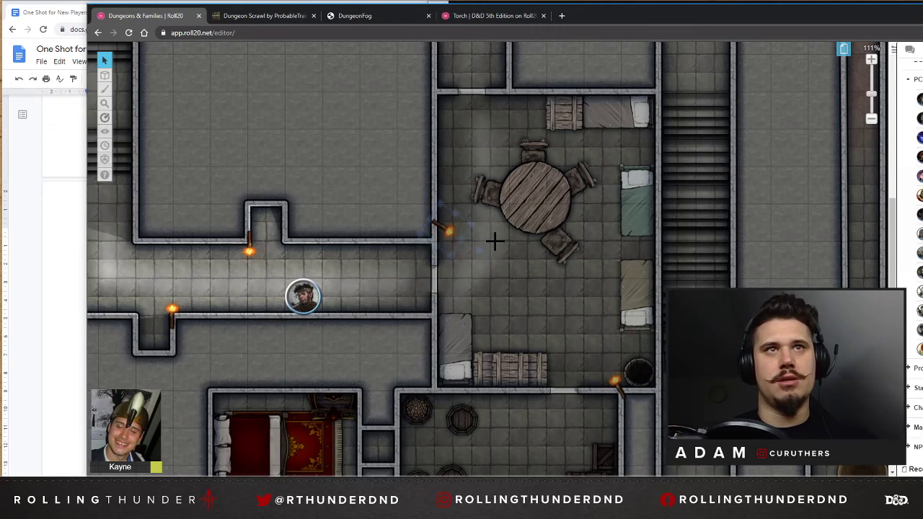
drag(447, 229, 442, 240)
click(443, 240)
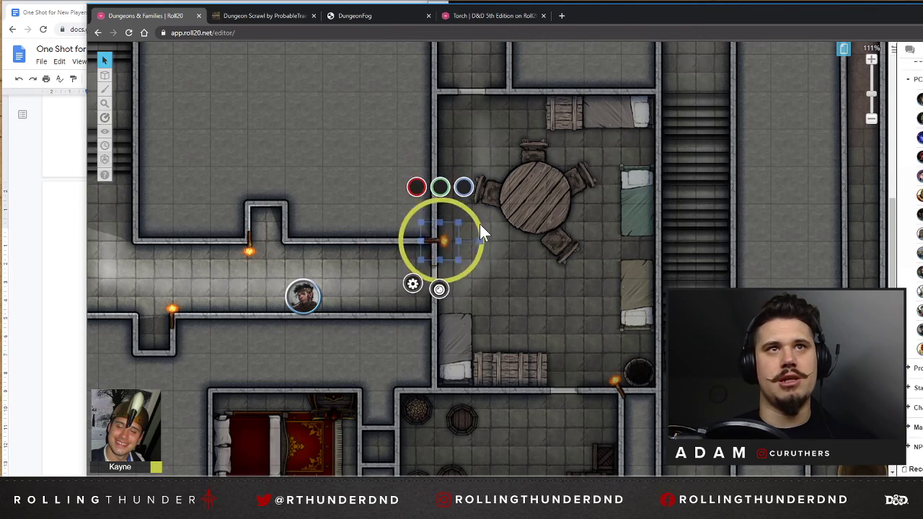
Paste another torch into the room, rotate its flame downward, and place it on the upper wall between the door and the chest.
right_click(475, 149)
click(491, 131)
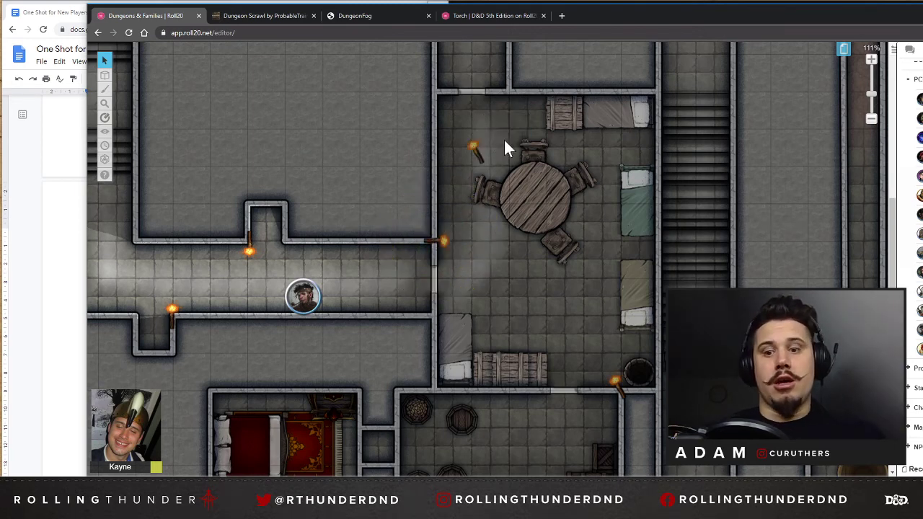
drag(477, 153, 481, 149)
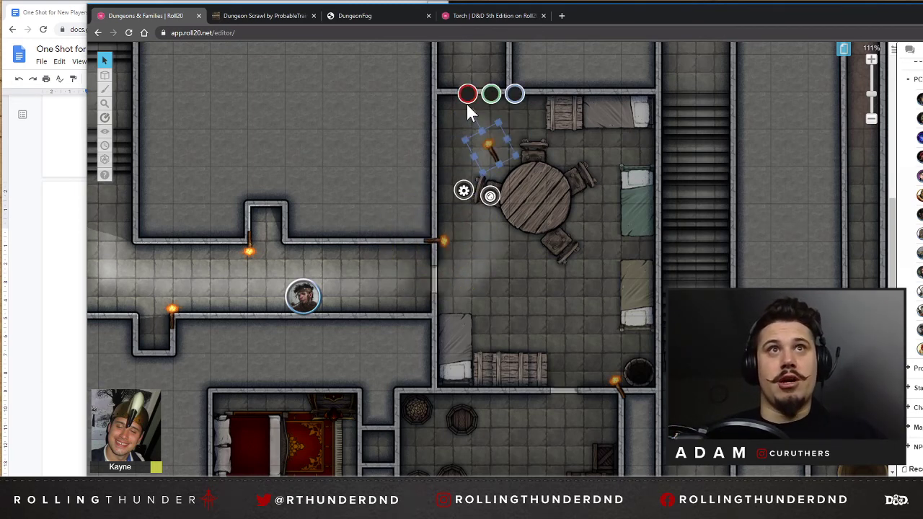
drag(470, 110, 496, 226)
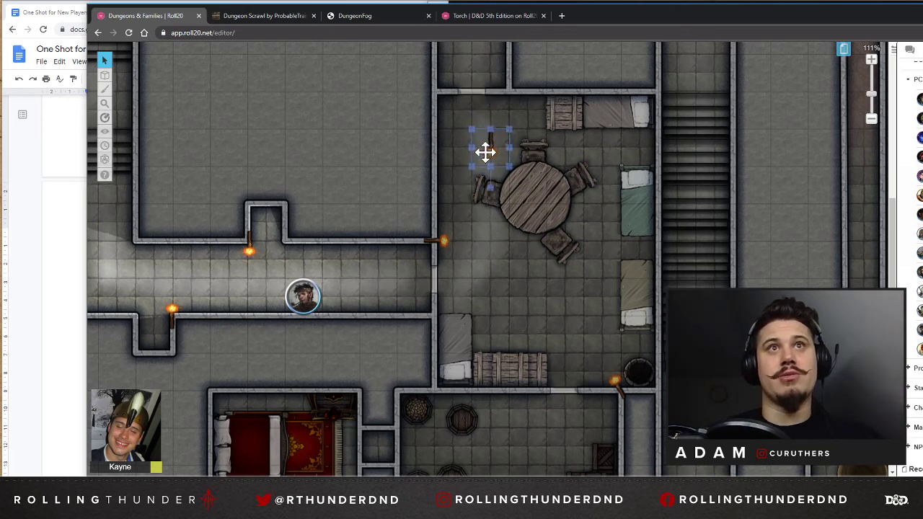
key(ctrl+c)
key(ctrl+v)
drag(492, 154, 511, 104)
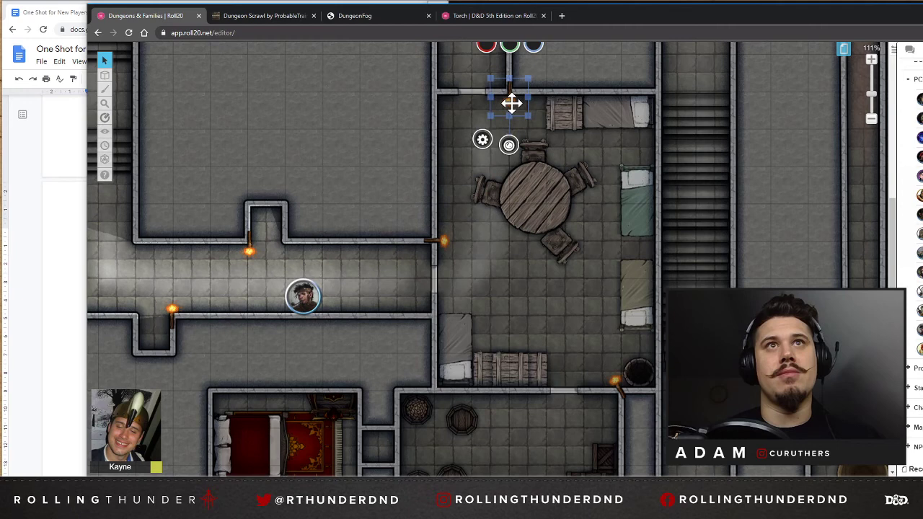
click(373, 124)
Move the character token near the corridor's door end and preview its line of sight there.
click(304, 298)
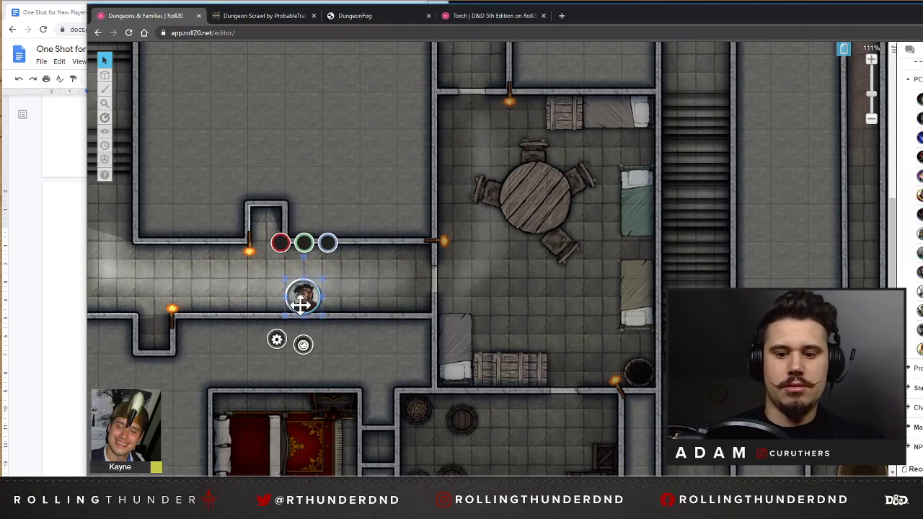
key(ctrl+l)
drag(321, 296, 387, 276)
key(ctrl+z)
click(415, 261)
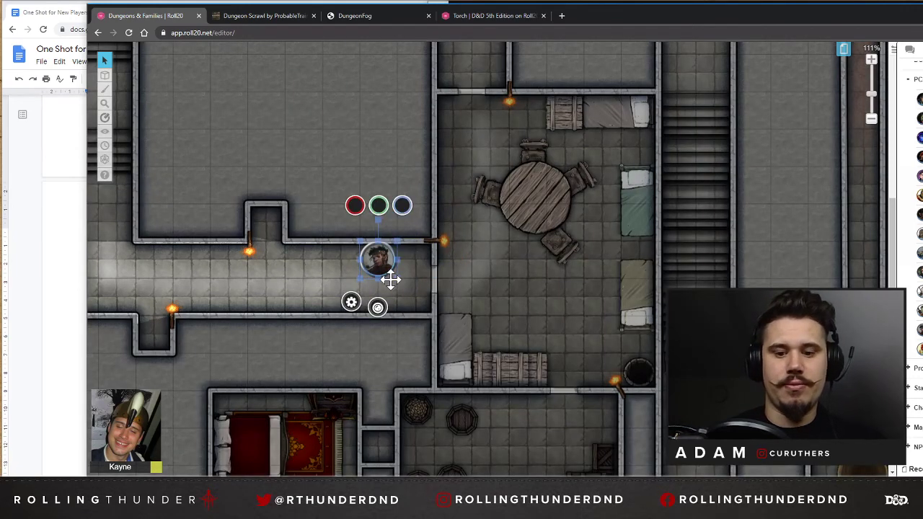
key(ctrl+l)
Place the lower alcove's torch in the lower corner at the corridor's door end and angle its flame into the corridor.
click(250, 253)
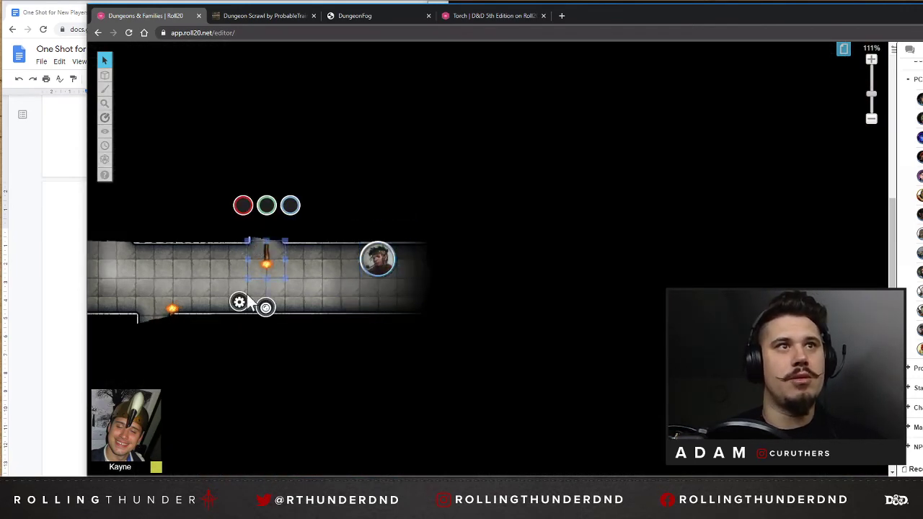
click(282, 277)
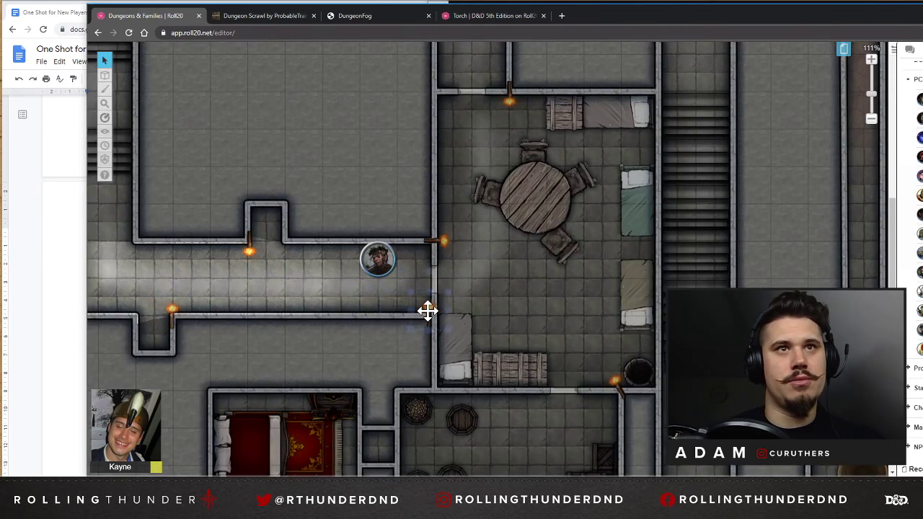
drag(427, 310, 424, 310)
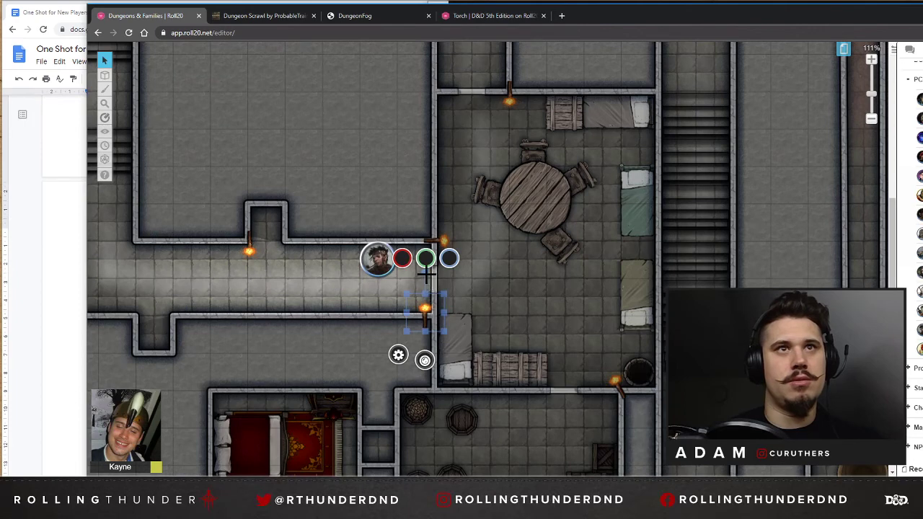
drag(427, 274, 418, 313)
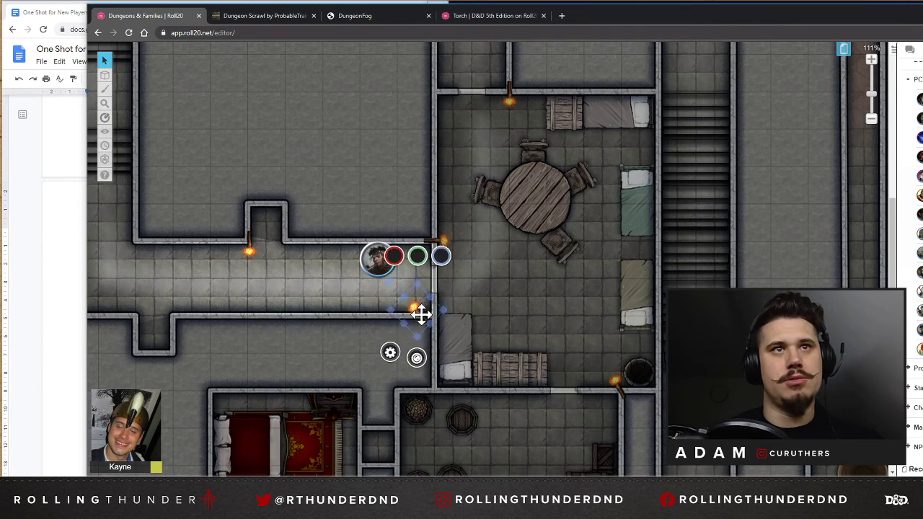
Preview the character token's line of sight at the corridor's door end, including from the corner beside the relocated torch.
click(377, 265)
key(ctrl+l)
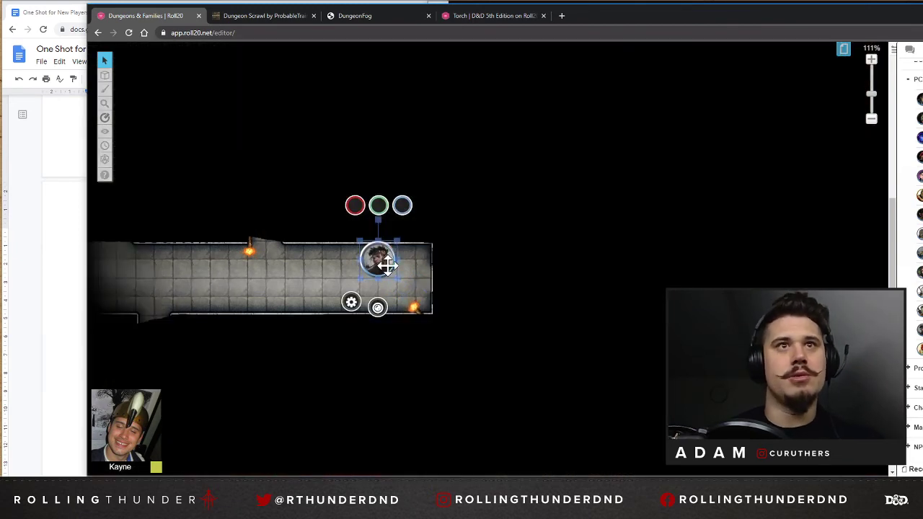
drag(394, 266, 431, 270)
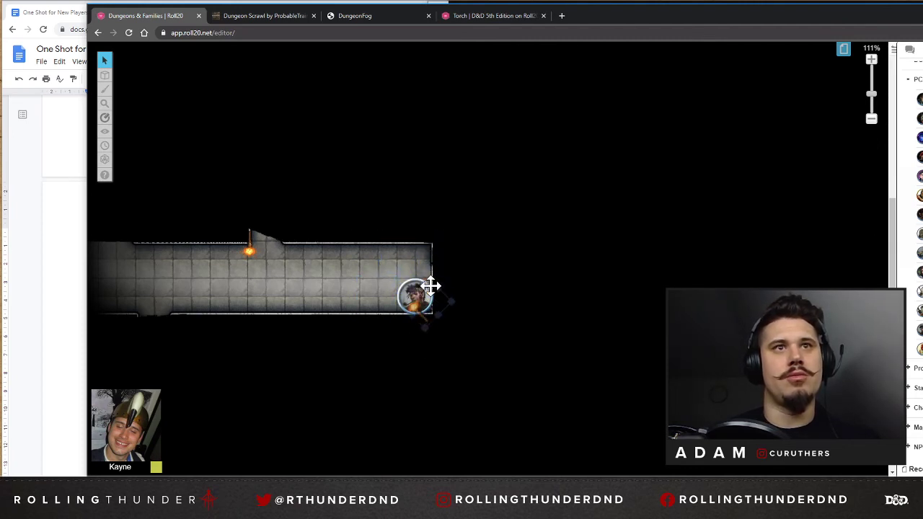
key(ctrl+l)
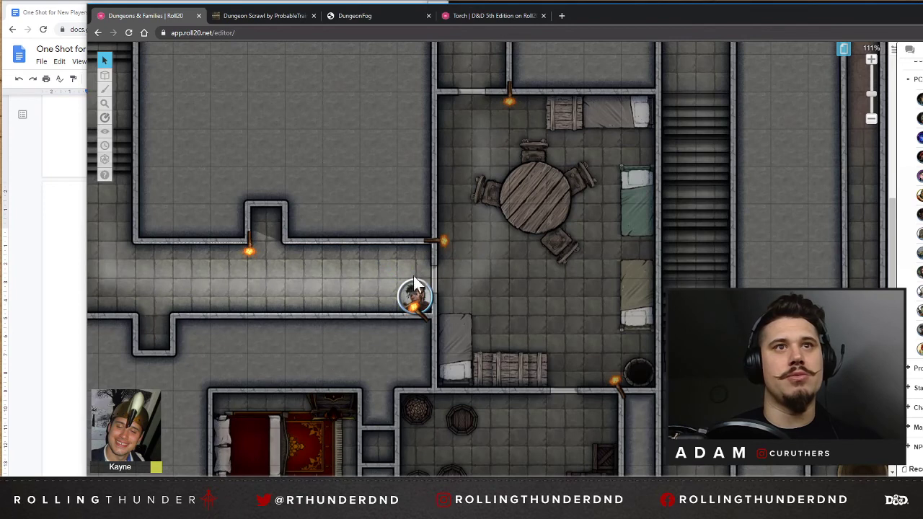
Move the character token through the door into the room with the round table and check its torchlit line of sight.
drag(412, 289, 492, 283)
key(ctrl+l)
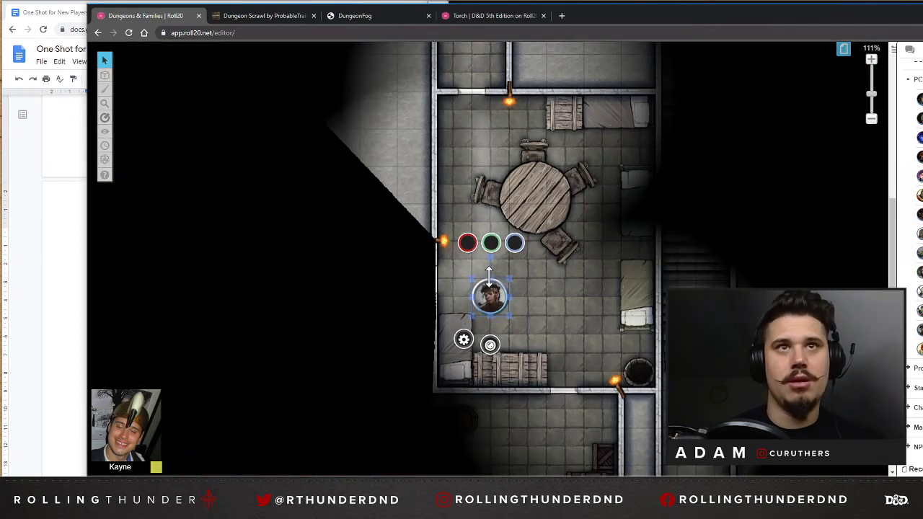
scroll(491, 278, up, 2)
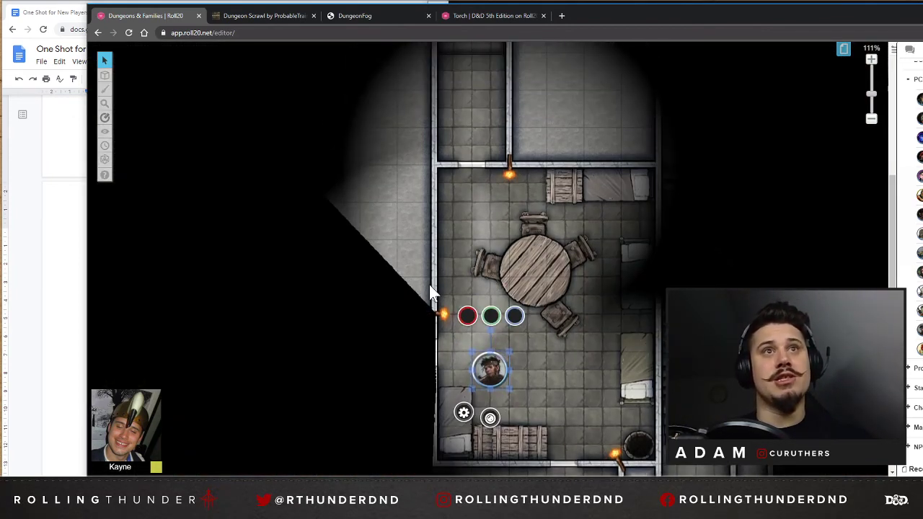
scroll(429, 284, up, 3)
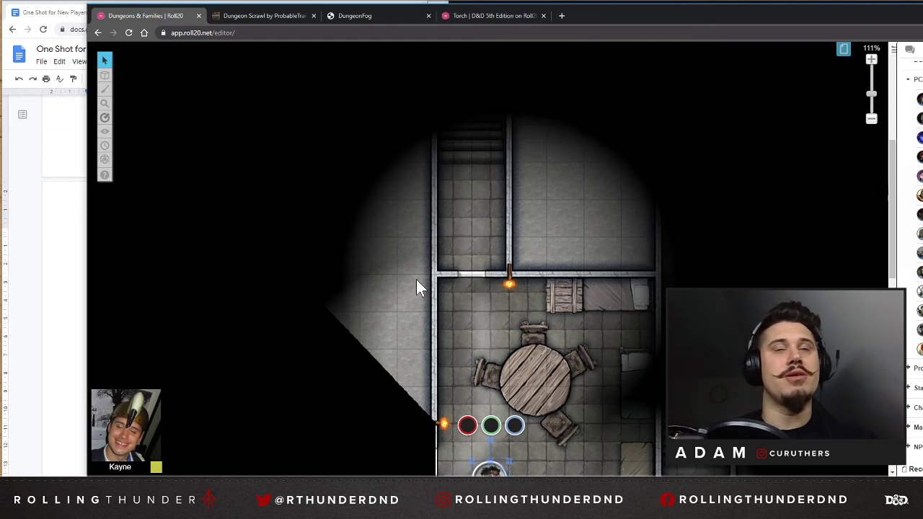
scroll(418, 285, down, 2)
key(ctrl+l)
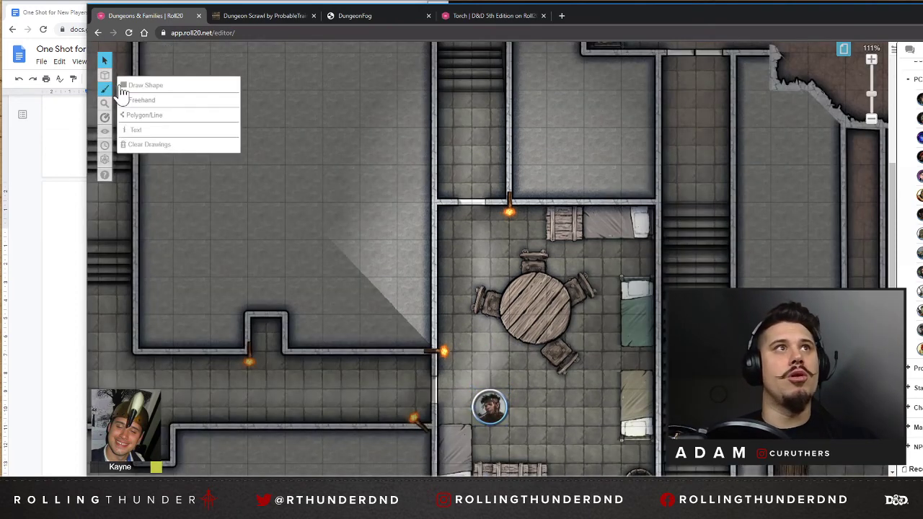
Switch to the dynamic lighting layer and examine which rooms, stairways and corridors across the dungeon still lack wall lines.
click(130, 116)
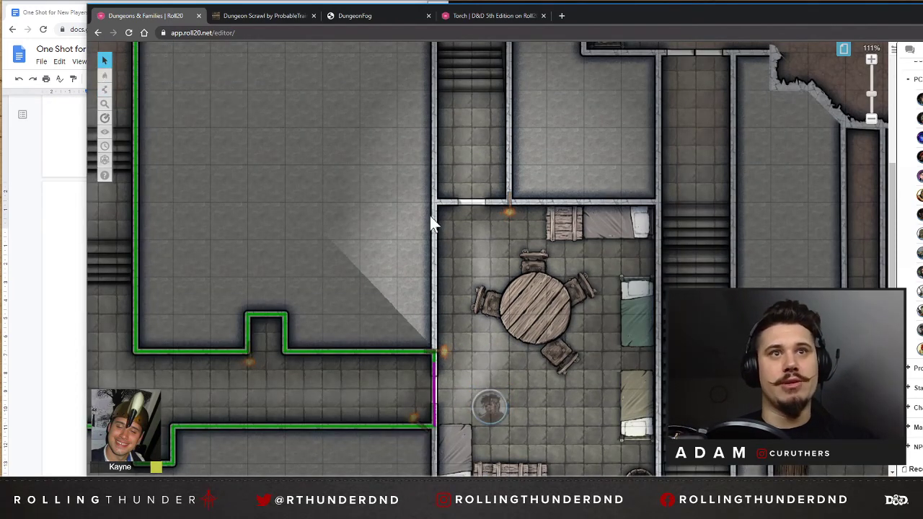
scroll(222, 321, down, 4)
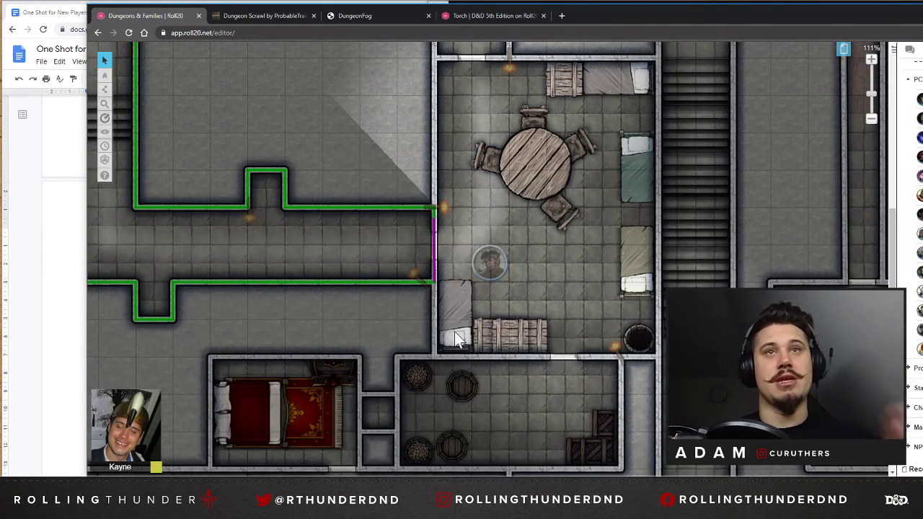
scroll(447, 340, left, 7)
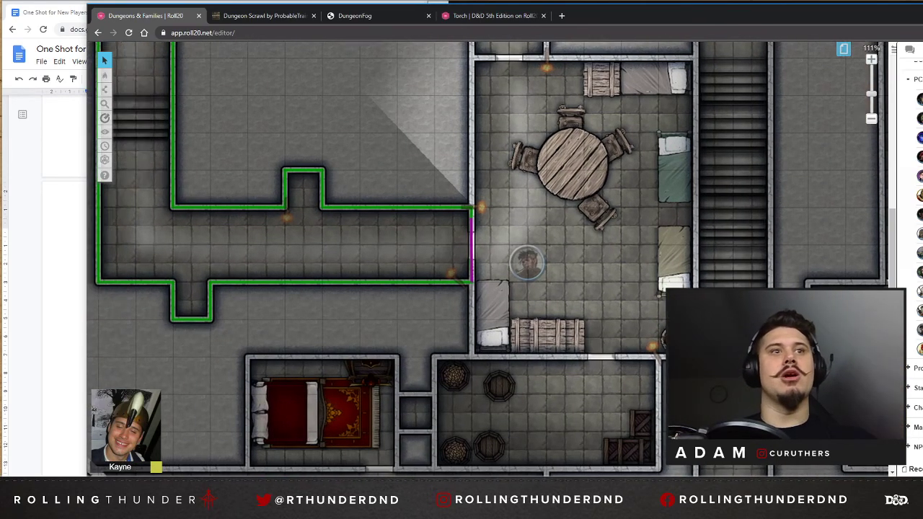
scroll(460, 341, down, 3)
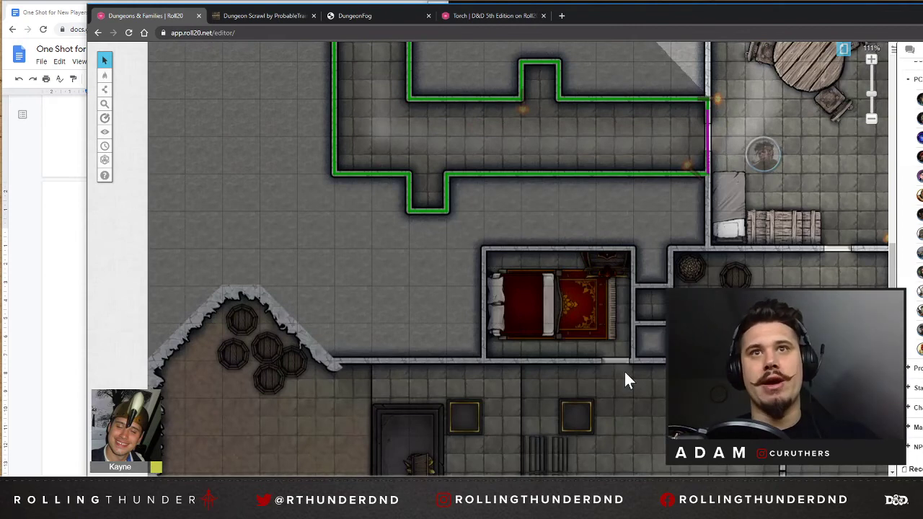
scroll(631, 372, down, 3)
scroll(650, 228, up, 4)
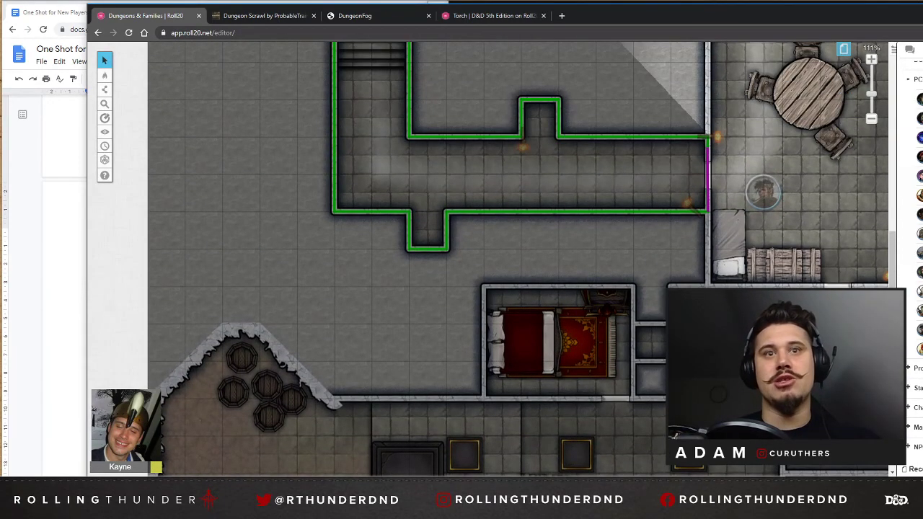
scroll(528, 191, right, 4)
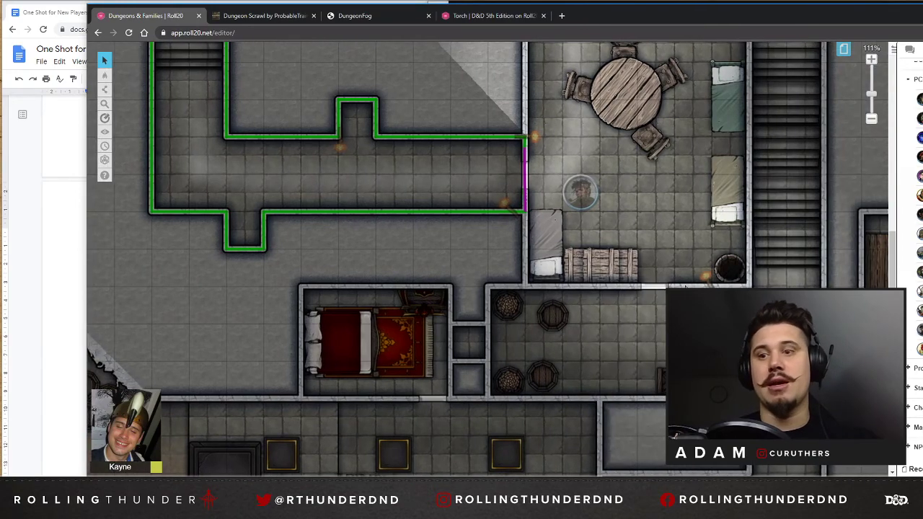
scroll(645, 343, up, 5)
scroll(645, 354, down, 5)
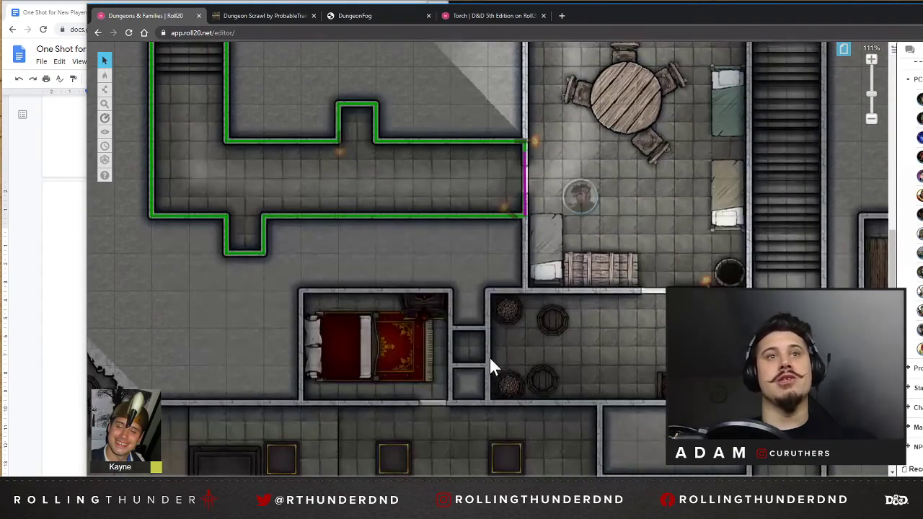
scroll(680, 212, right, 5)
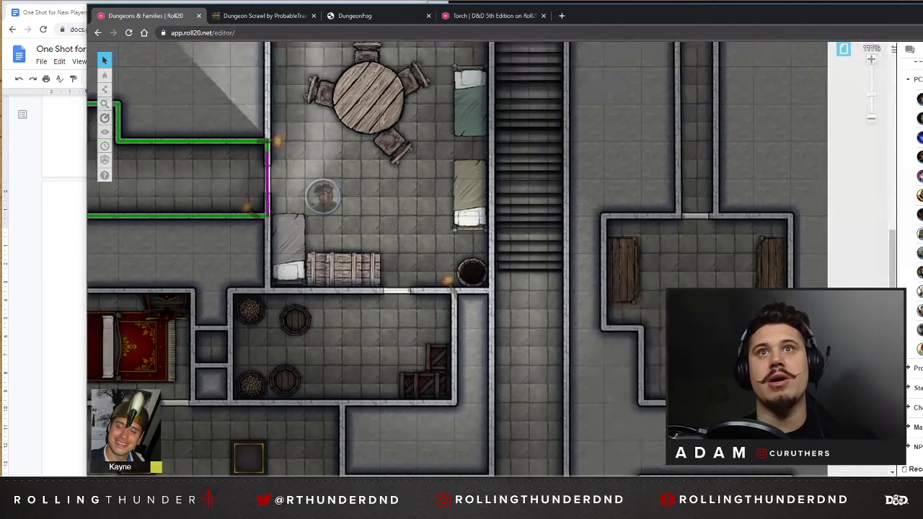
scroll(680, 213, up, 7)
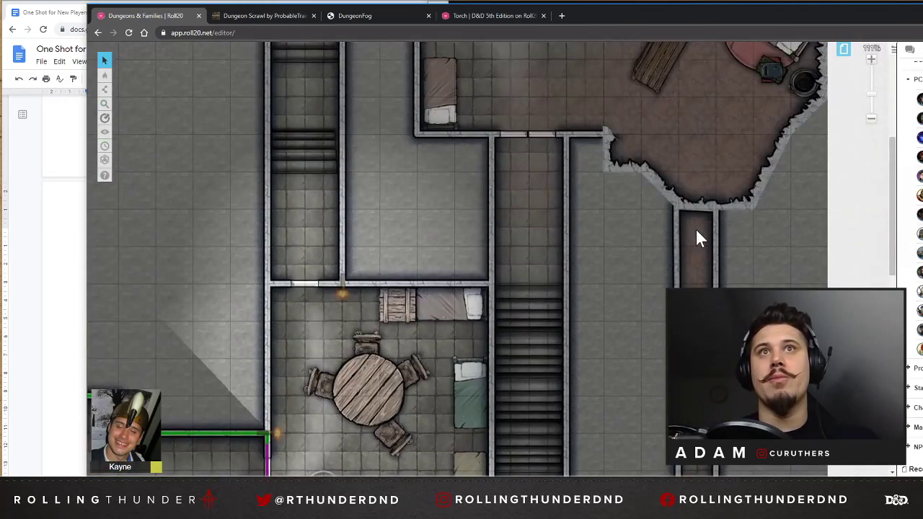
scroll(696, 230, up, 6)
scroll(498, 307, down, 4)
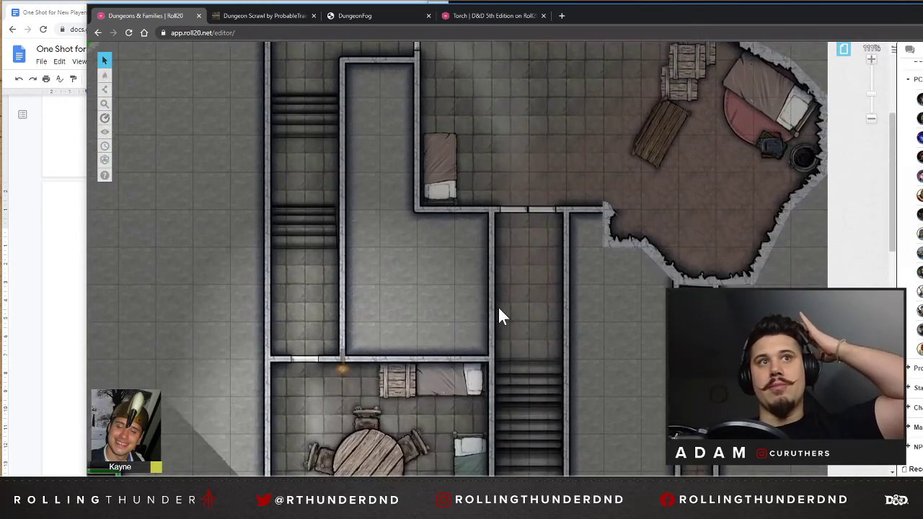
scroll(502, 317, down, 12)
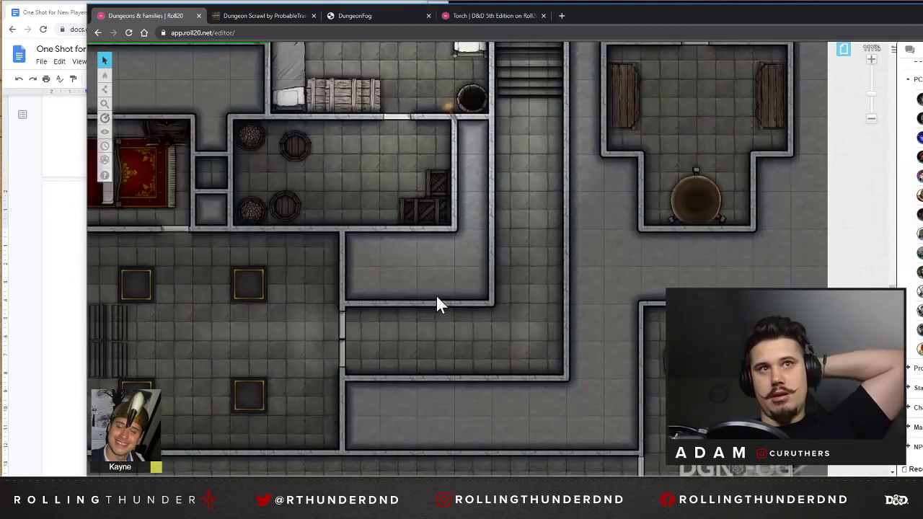
scroll(436, 302, down, 4)
scroll(437, 309, up, 1)
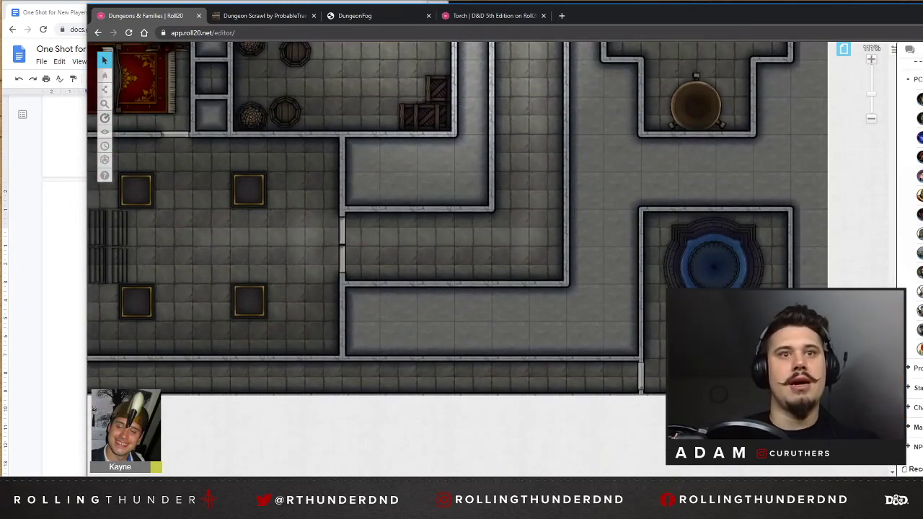
drag(606, 480, 321, 481)
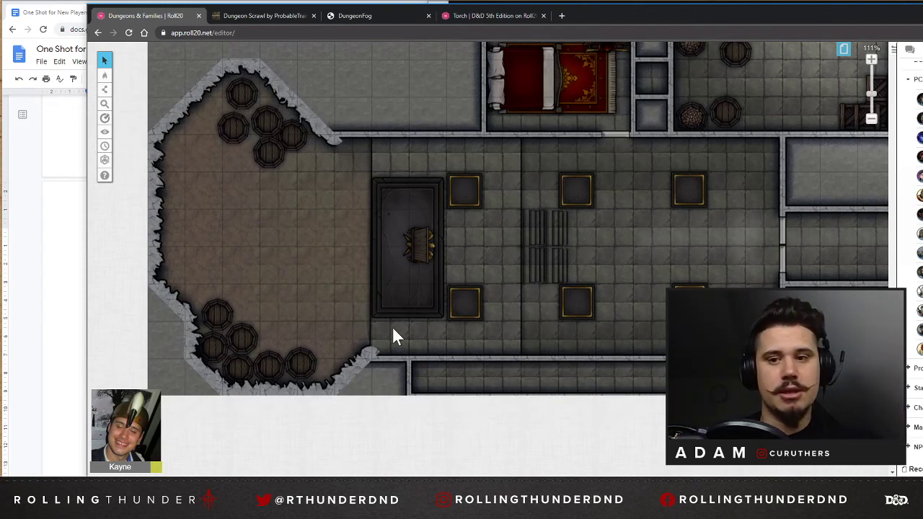
scroll(665, 288, right, 6)
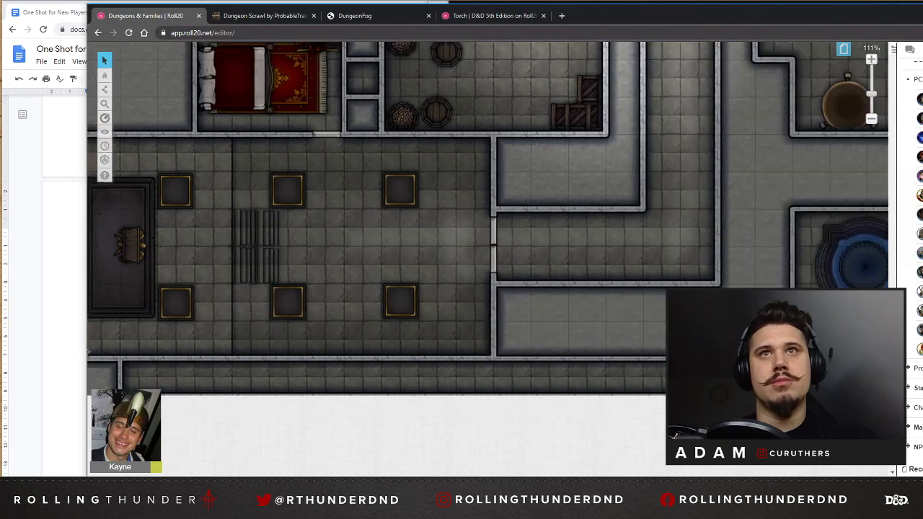
scroll(663, 281, up, 4)
scroll(905, 84, up, 1)
scroll(906, 83, up, 1)
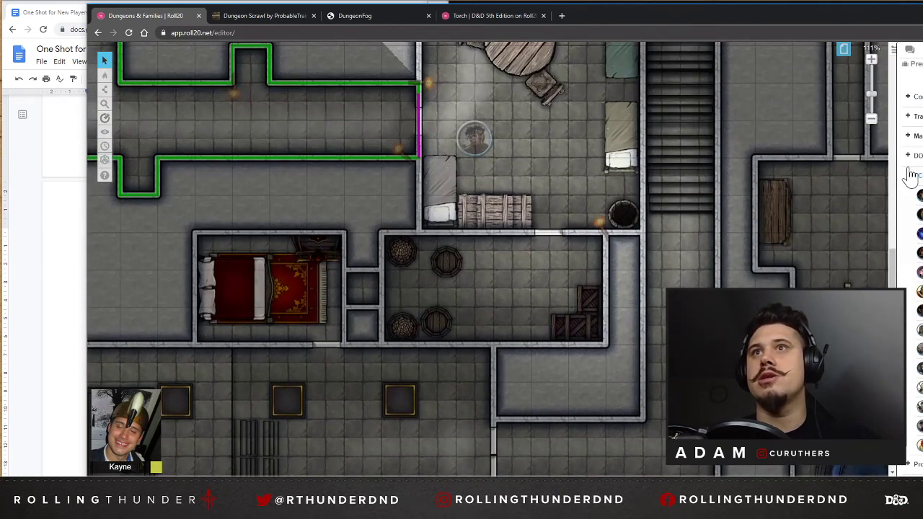
Collapse the PC tokens folder in the art library and check the NPC tokens folder.
click(908, 175)
scroll(906, 216, up, 1)
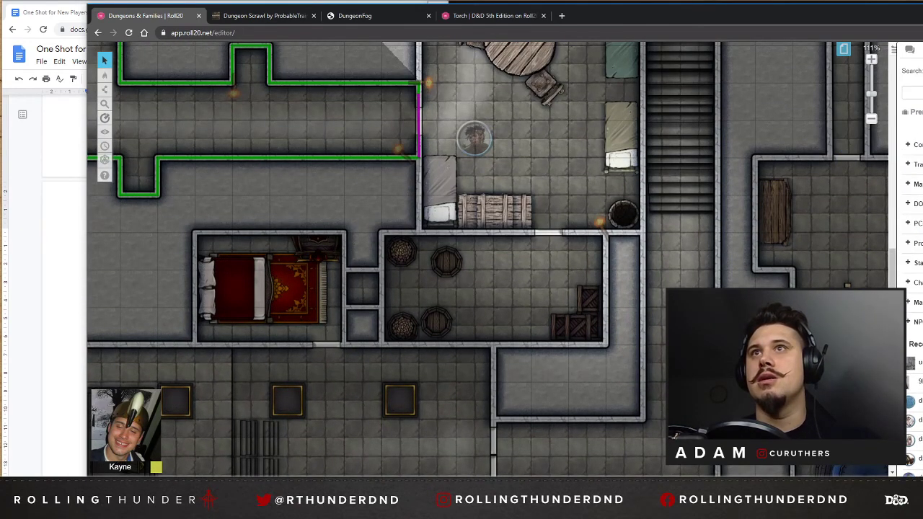
click(913, 325)
click(913, 326)
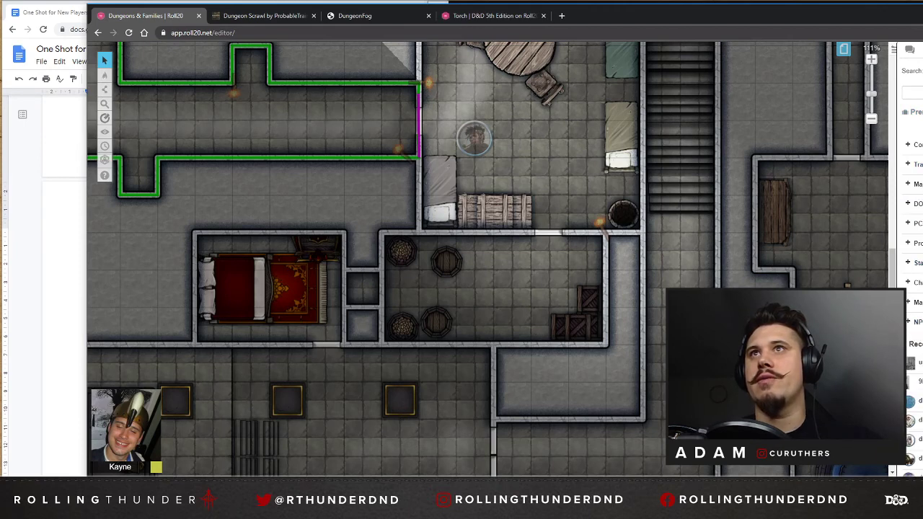
Search the art library for "bandit", view bandit.png in the NPC Tokens folder, and close that folder.
click(921, 50)
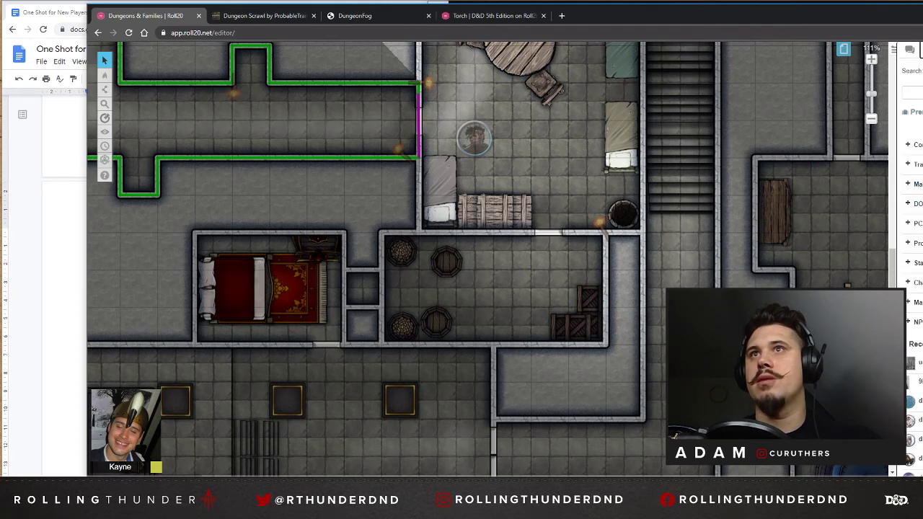
text(band)
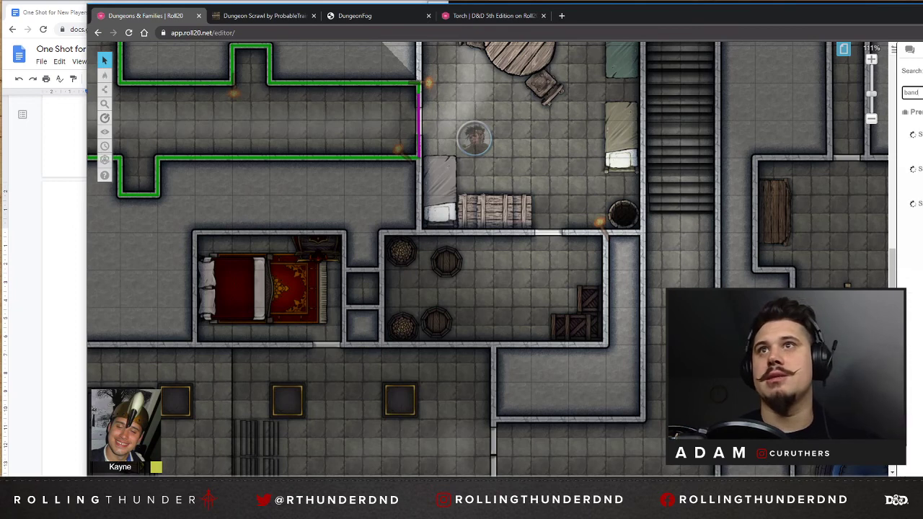
text(it)
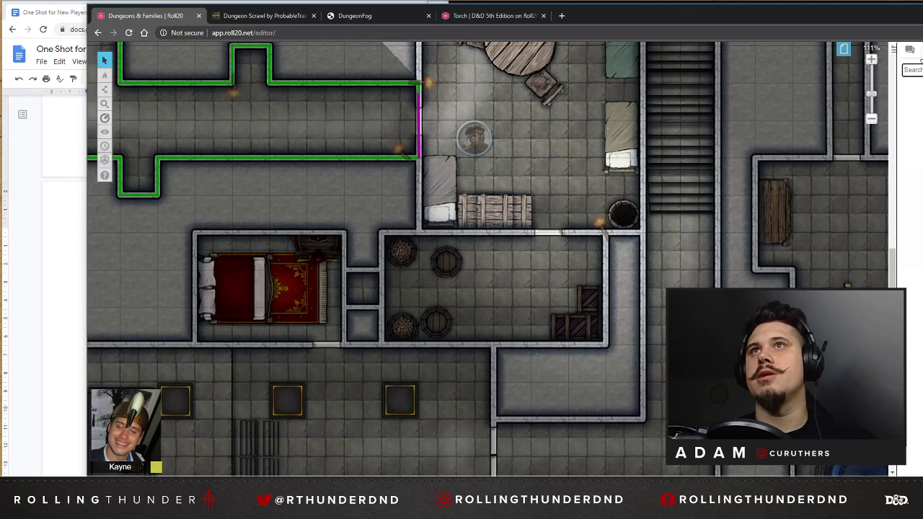
click(922, 49)
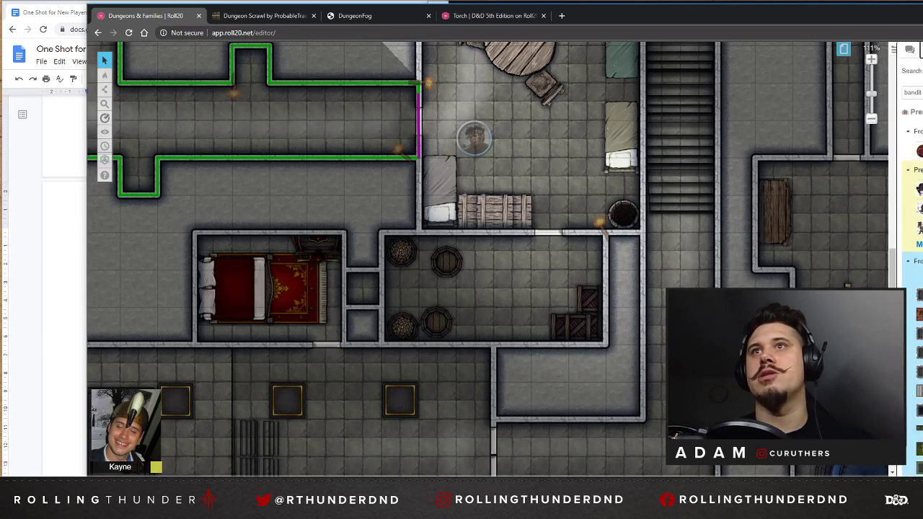
click(921, 152)
scroll(735, 178, up, 1)
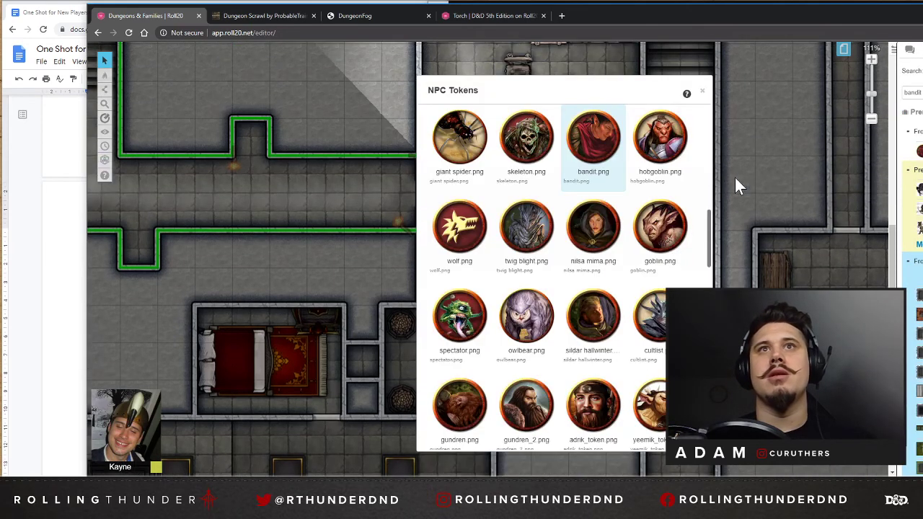
click(703, 92)
drag(681, 482, 739, 482)
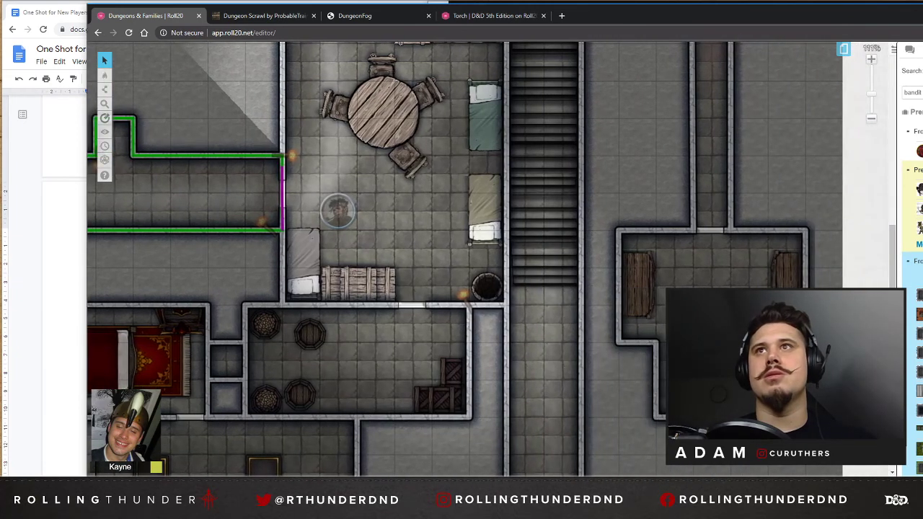
Create a new character in the journal and name it "Bandit".
click(922, 49)
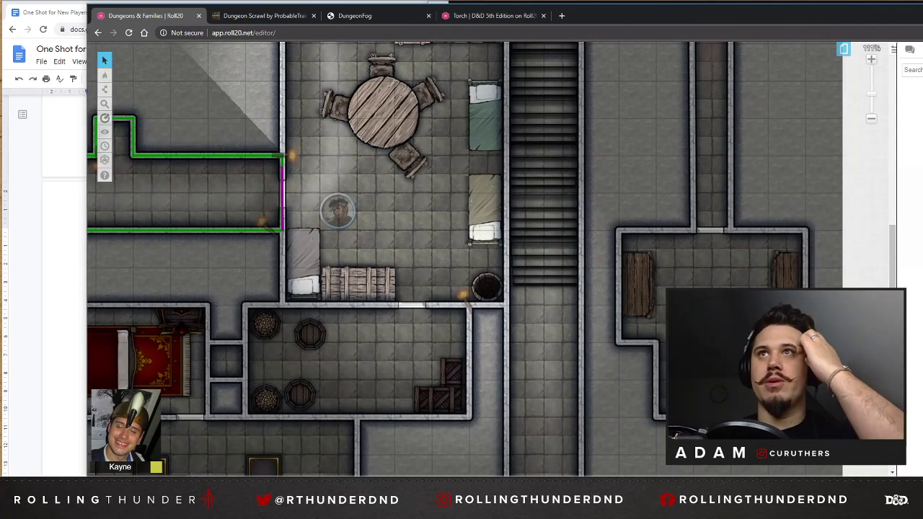
scroll(674, 148, up, 3)
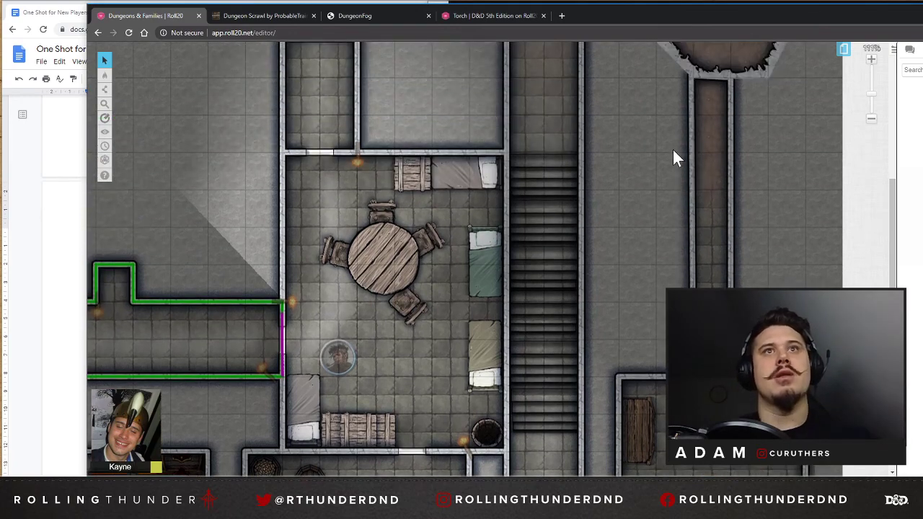
click(922, 49)
click(922, 49)
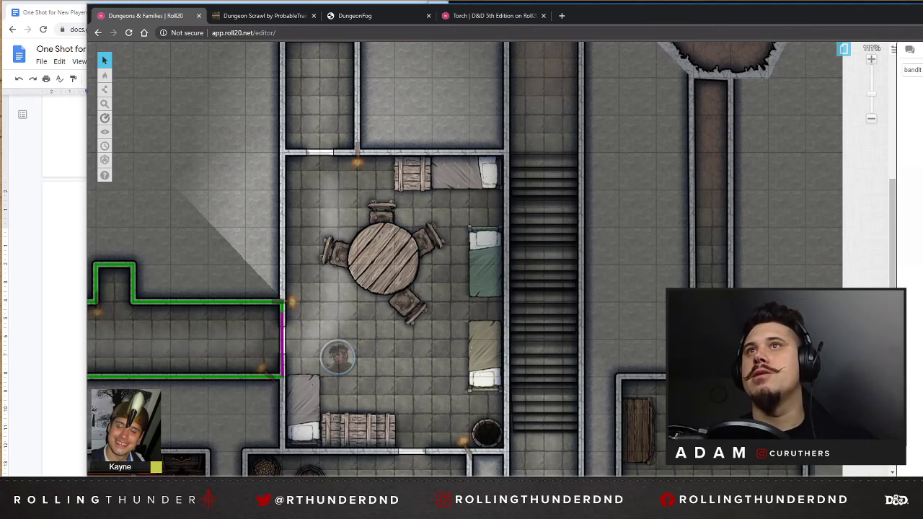
click(922, 94)
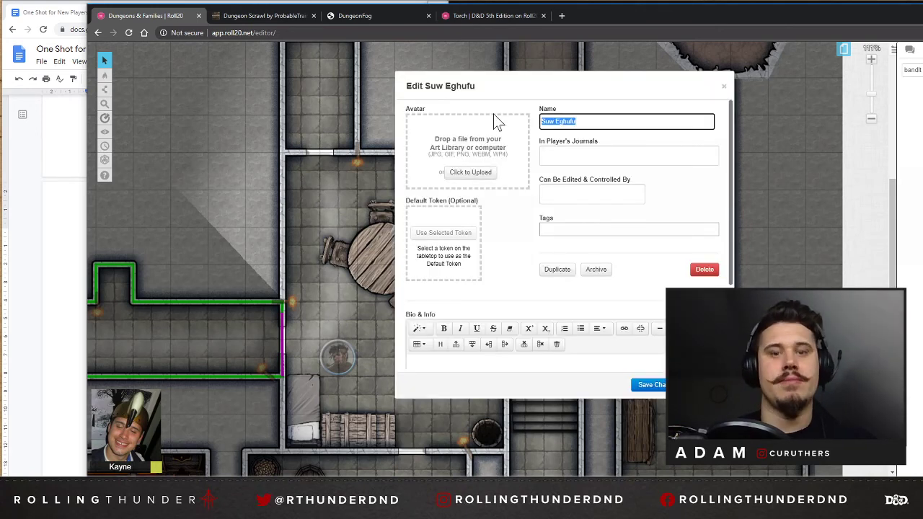
text(Bandit)
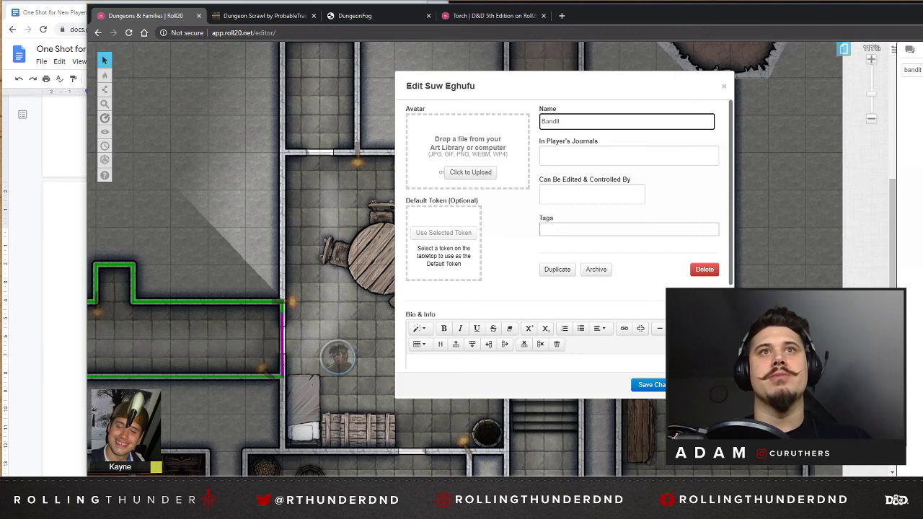
click(553, 195)
click(509, 209)
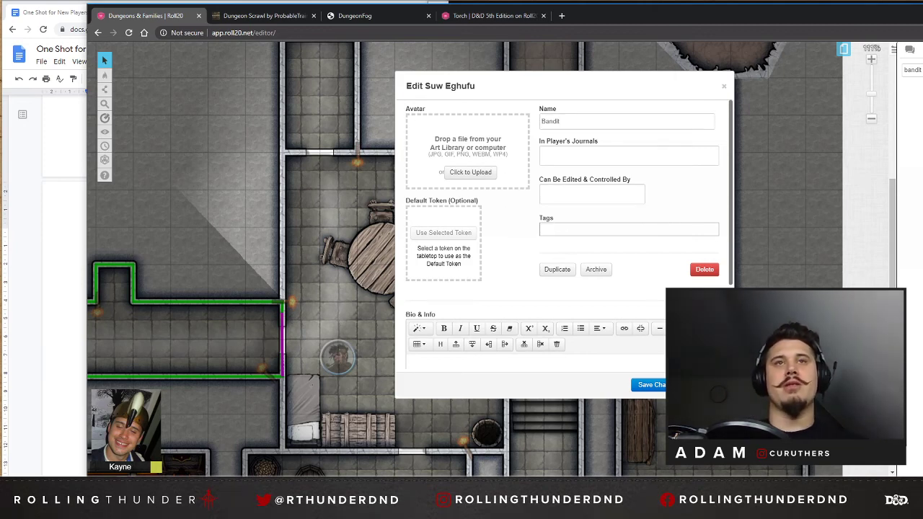
Rename the new character "PC 1" and review the player options for journal visibility and for editing and control.
double_click(551, 122)
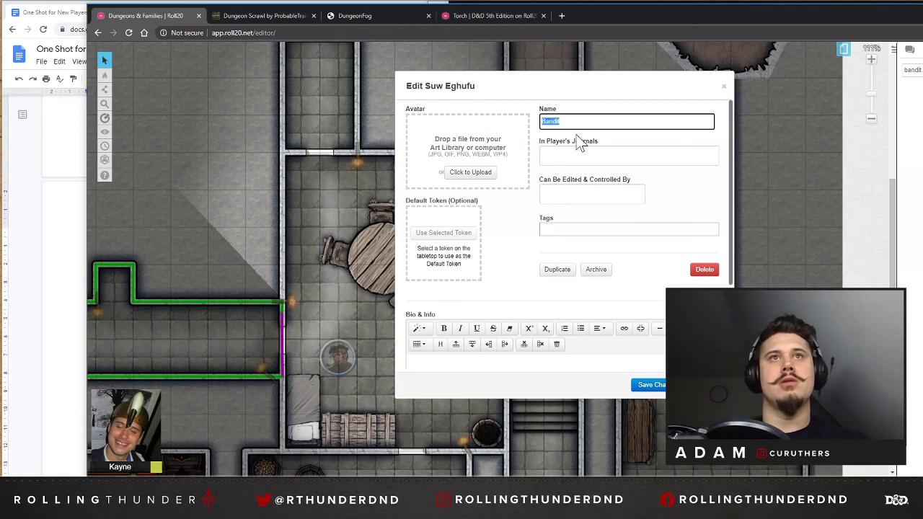
text(PC 1)
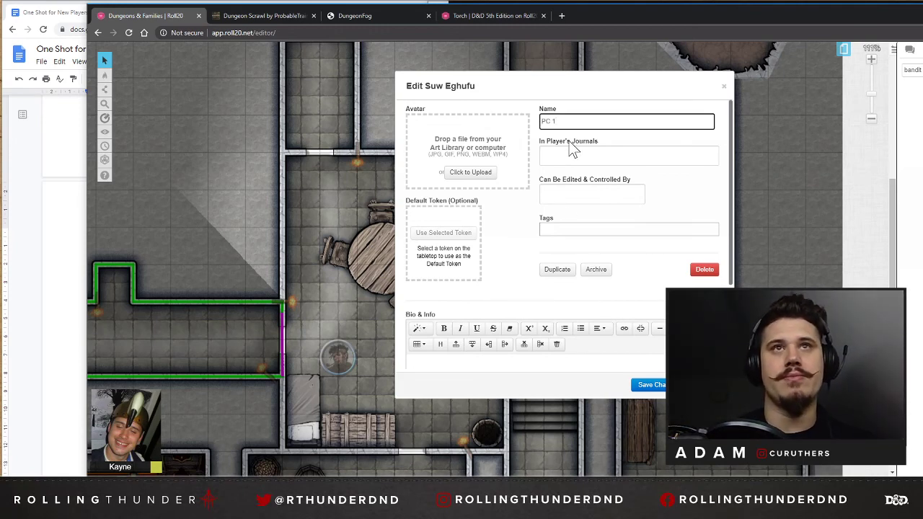
click(576, 156)
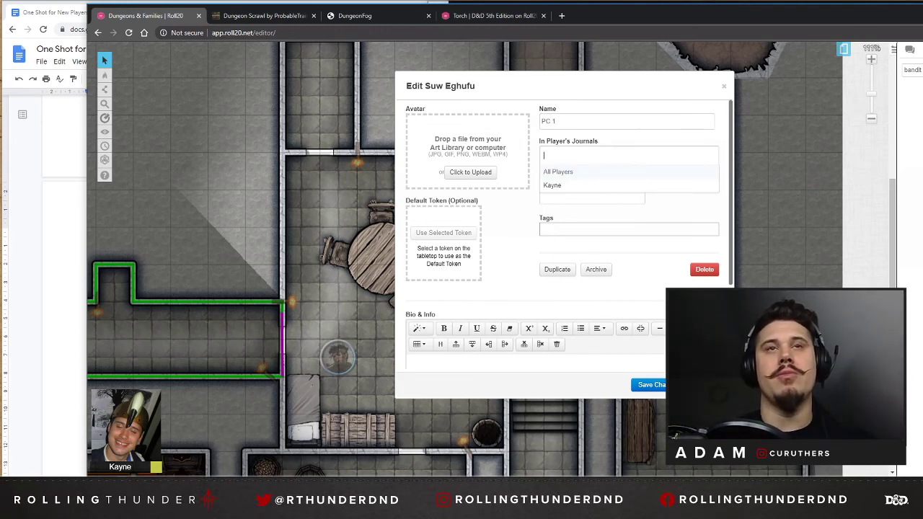
click(512, 243)
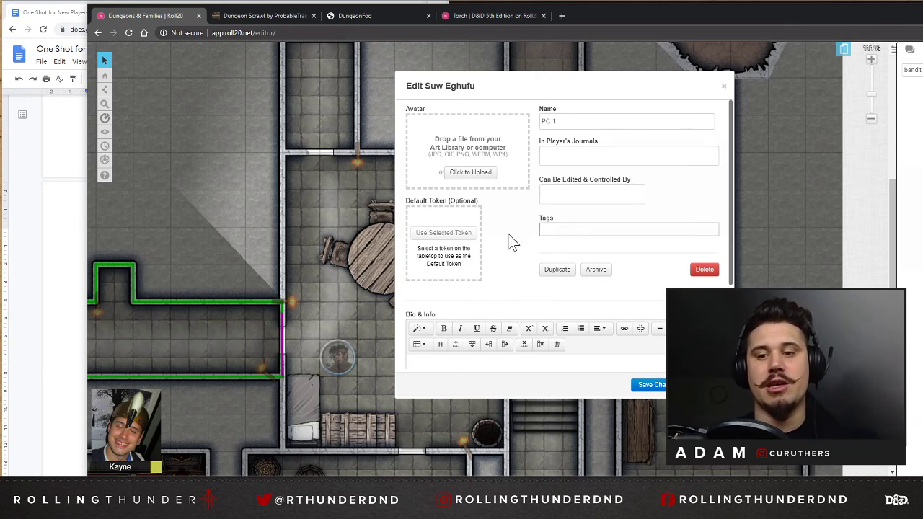
click(574, 196)
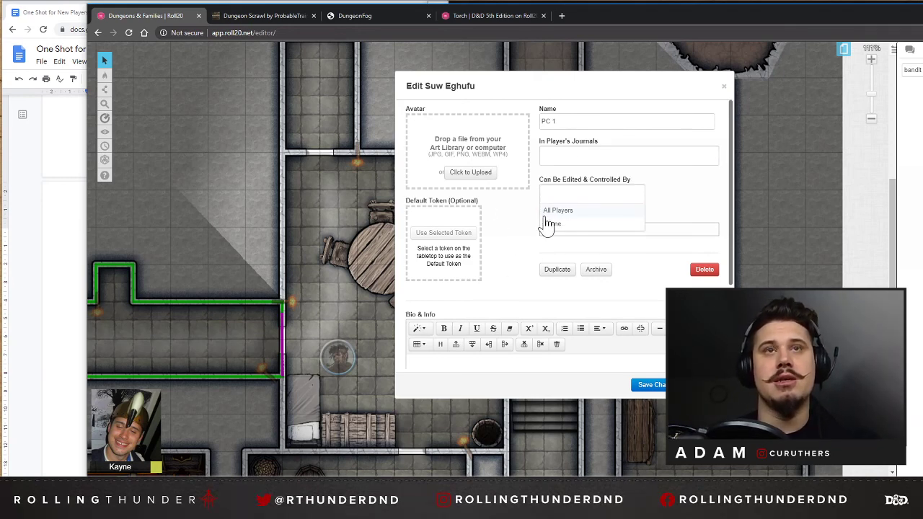
click(493, 219)
click(545, 156)
click(546, 209)
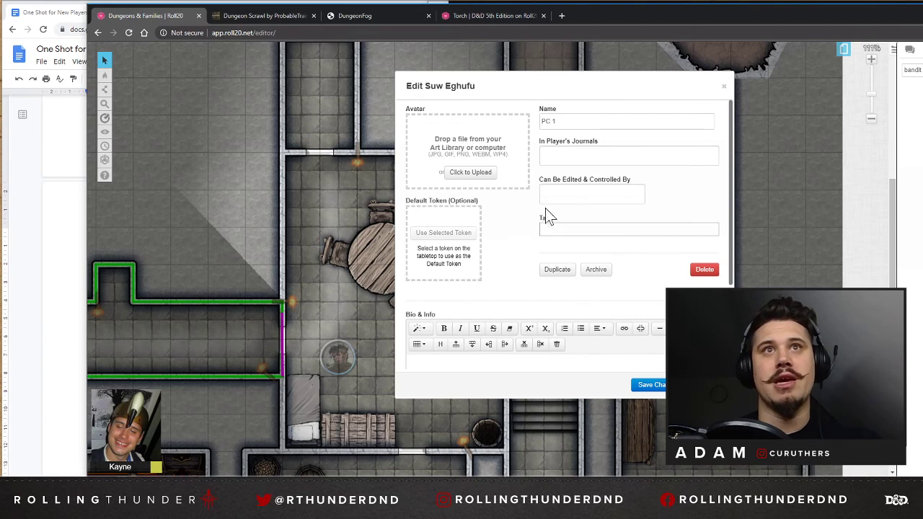
Rename the PC 1 character to "Bandit" and save the changes.
click(512, 243)
scroll(629, 356, down, 3)
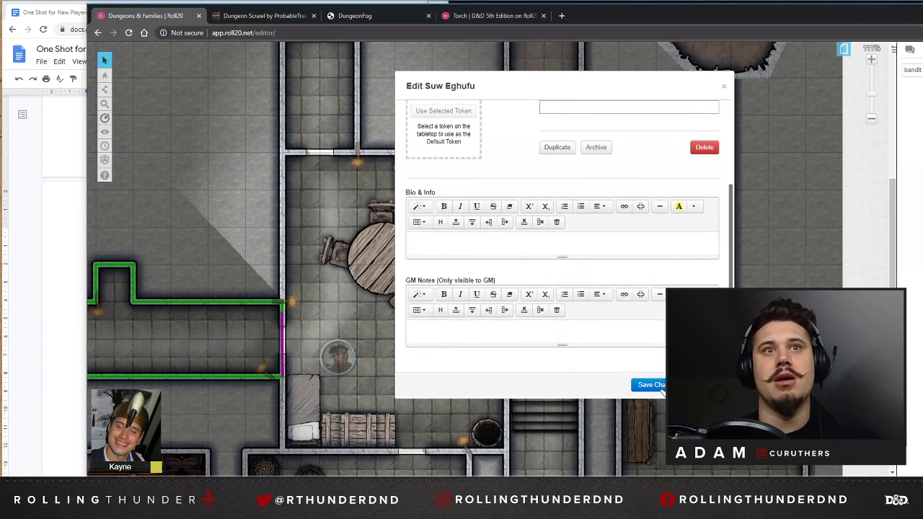
scroll(622, 282, up, 3)
drag(525, 119, 455, 118)
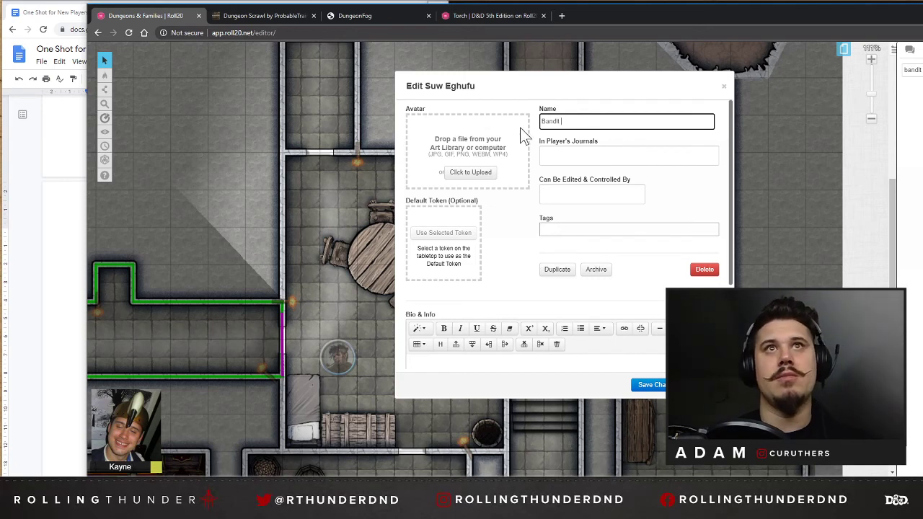
text(Bandit)
click(653, 384)
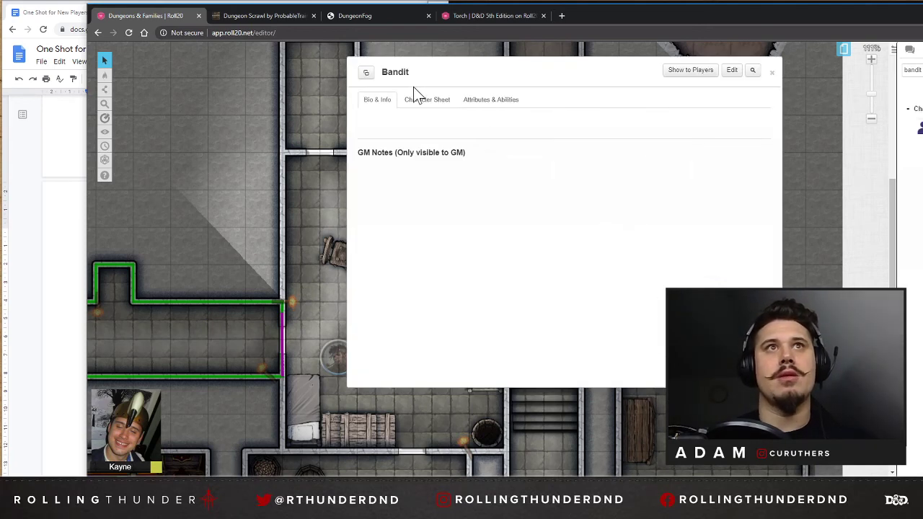
Open the Bandit's character sheet and set it up as an NPC.
click(425, 99)
click(559, 268)
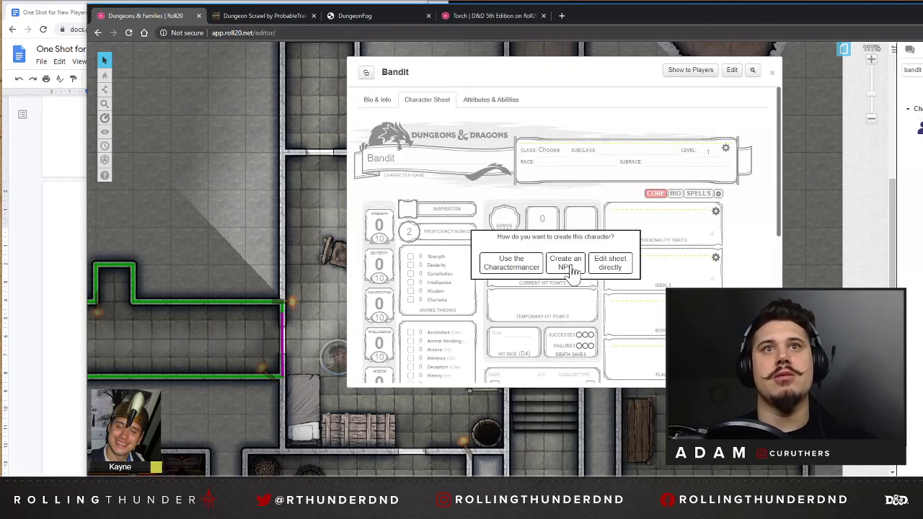
click(425, 136)
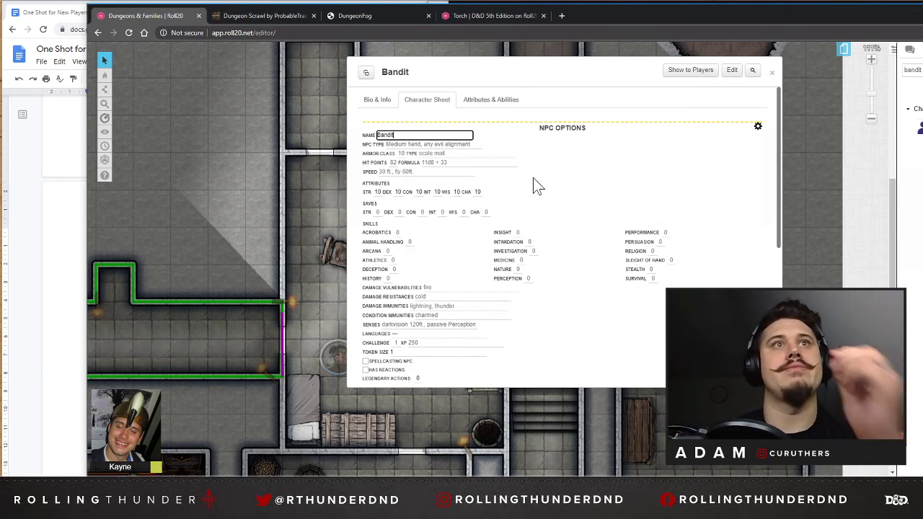
click(481, 145)
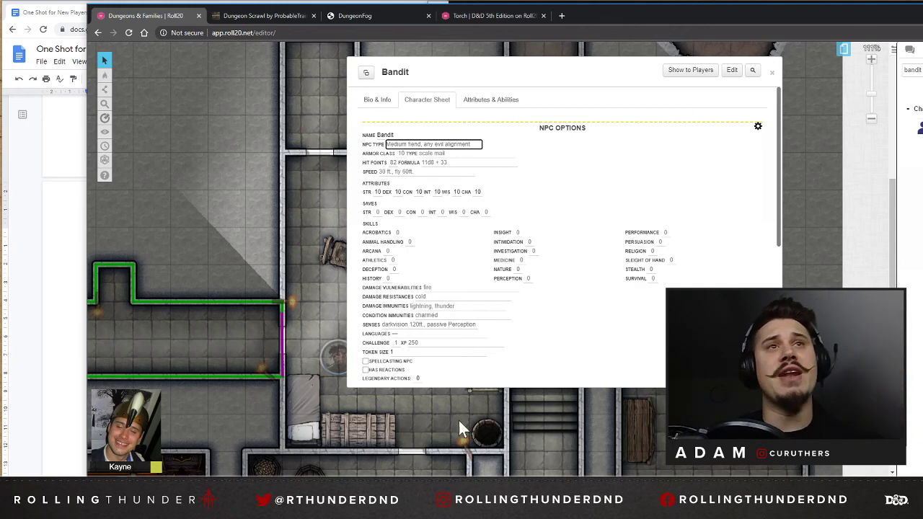
Review the Bandit's NPC options and preview its stat block before returning to the options.
scroll(588, 334, down, 5)
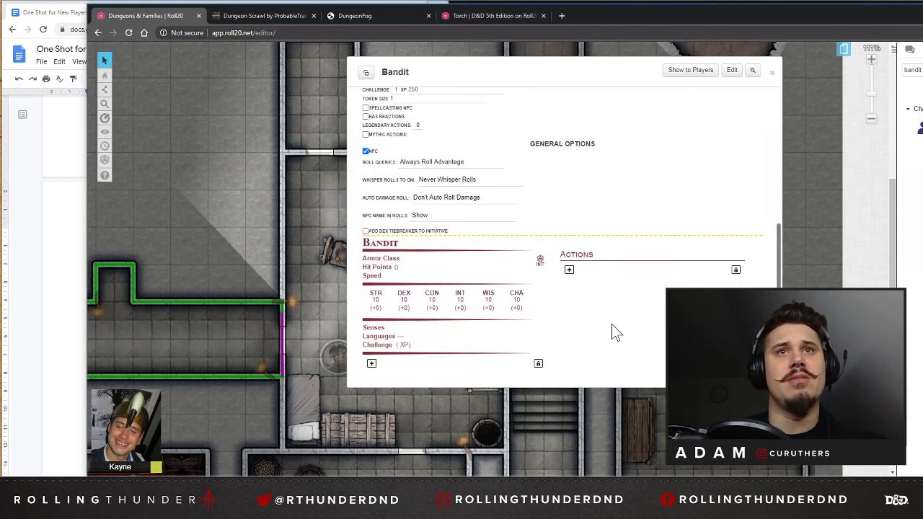
scroll(611, 331, up, 5)
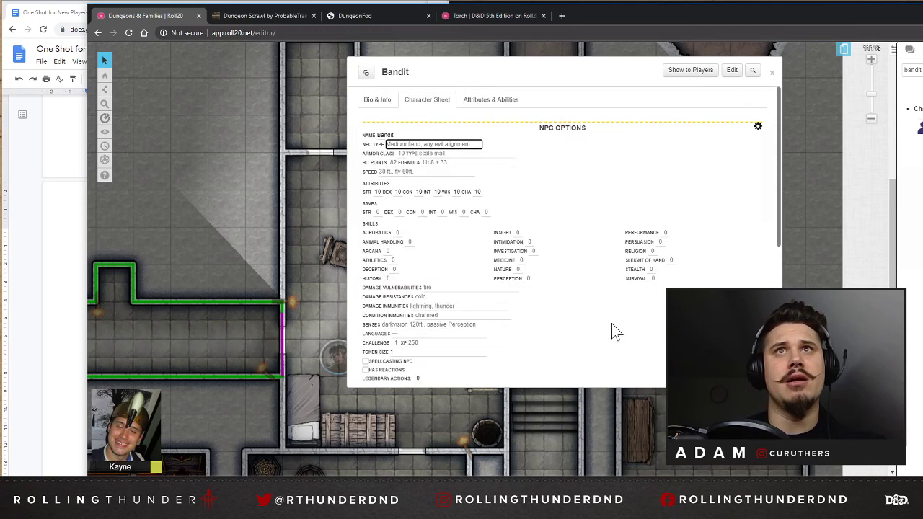
click(758, 127)
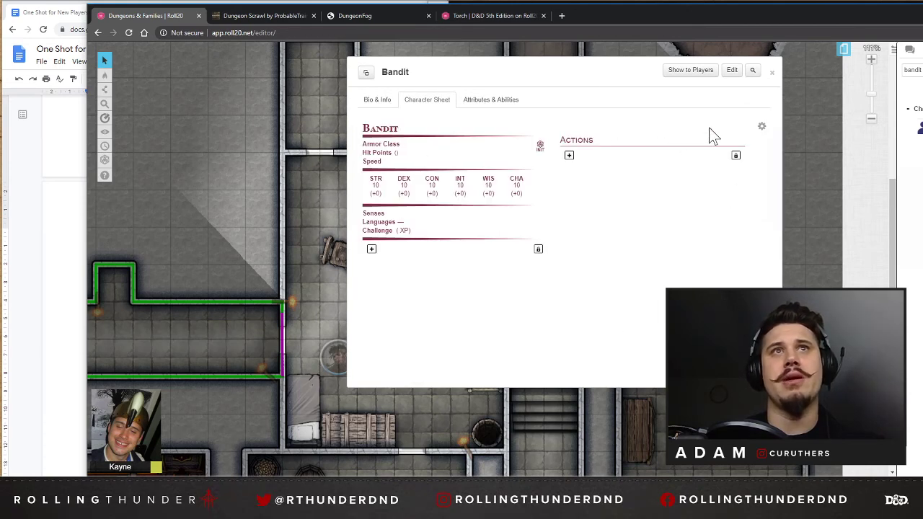
click(761, 126)
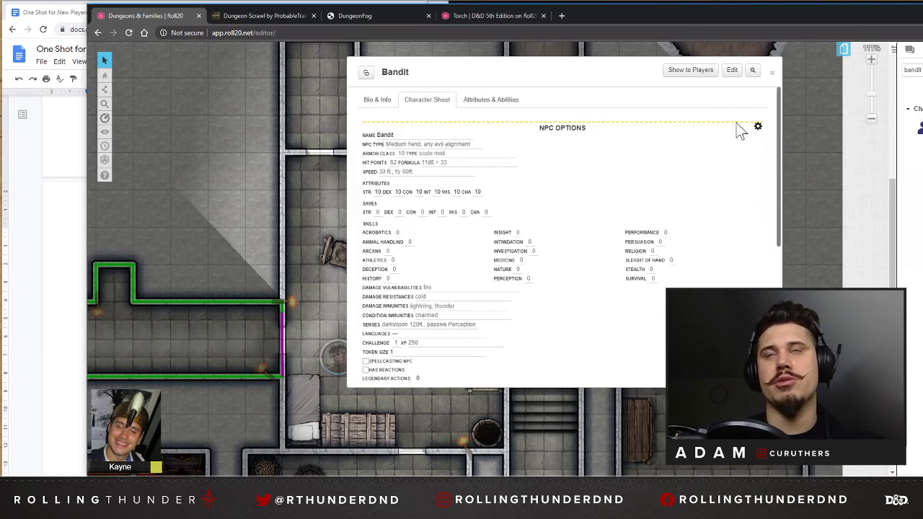
Try Query Advantage for the Bandit's roll queries, and restore Always Roll Advantage.
scroll(688, 138, down, 3)
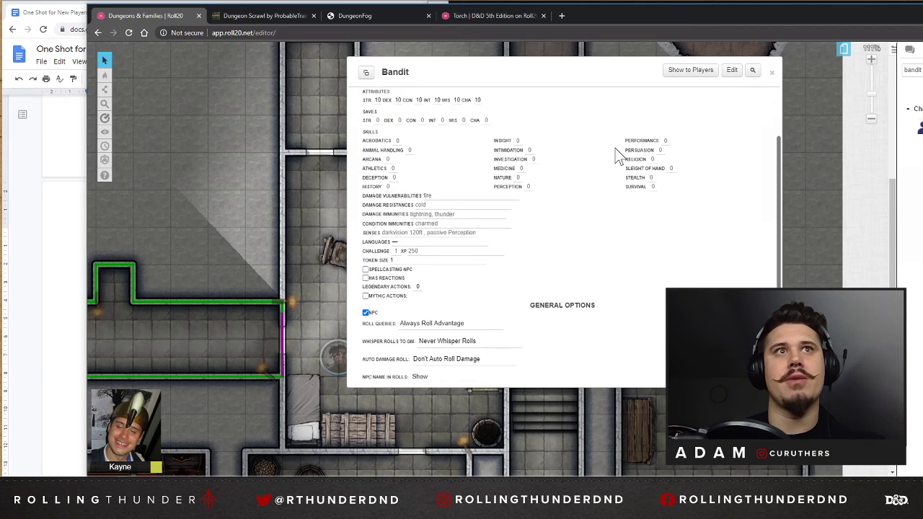
scroll(710, 204, up, 3)
scroll(428, 185, down, 2)
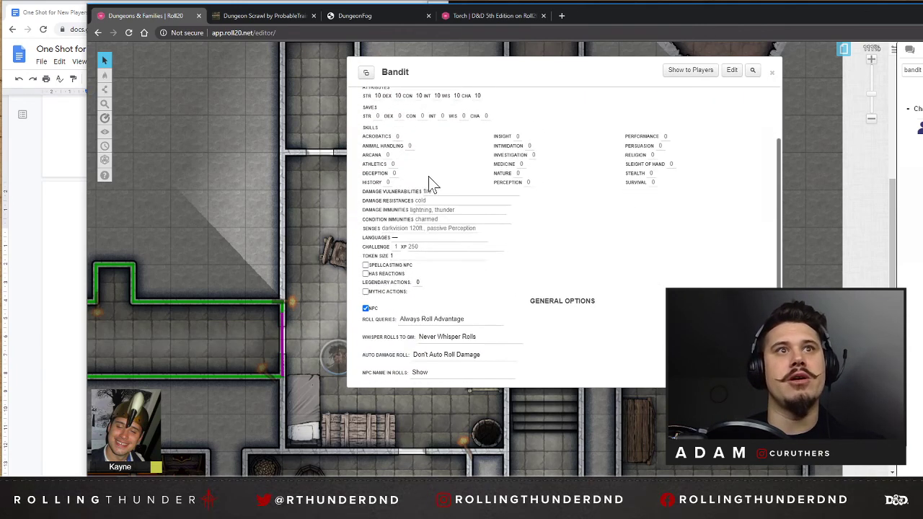
scroll(462, 278, down, 1)
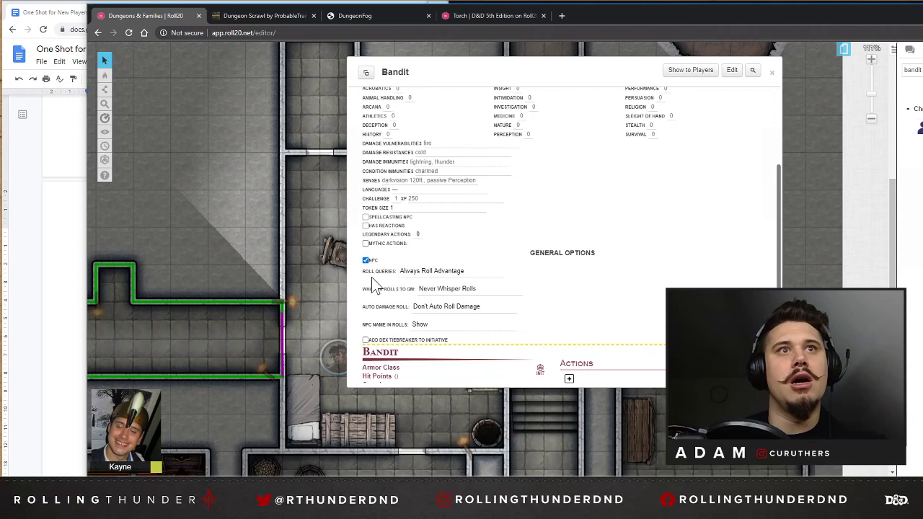
click(440, 273)
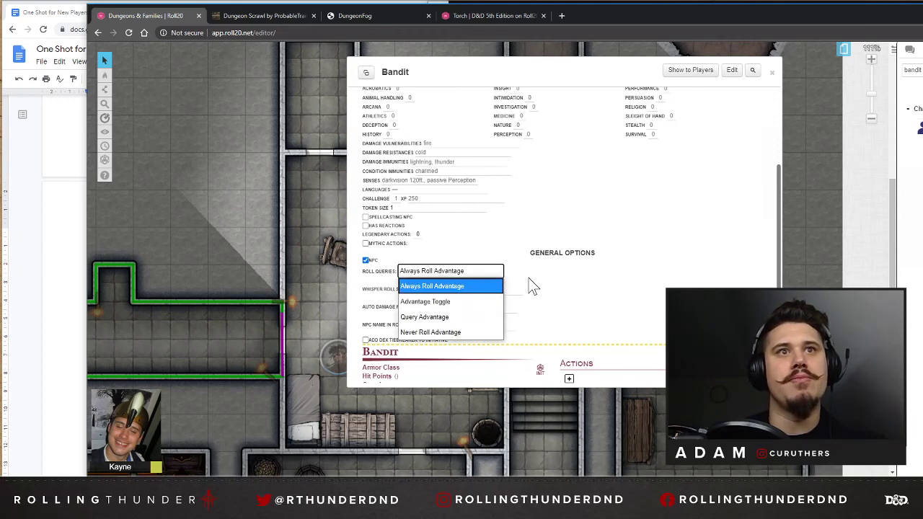
click(441, 318)
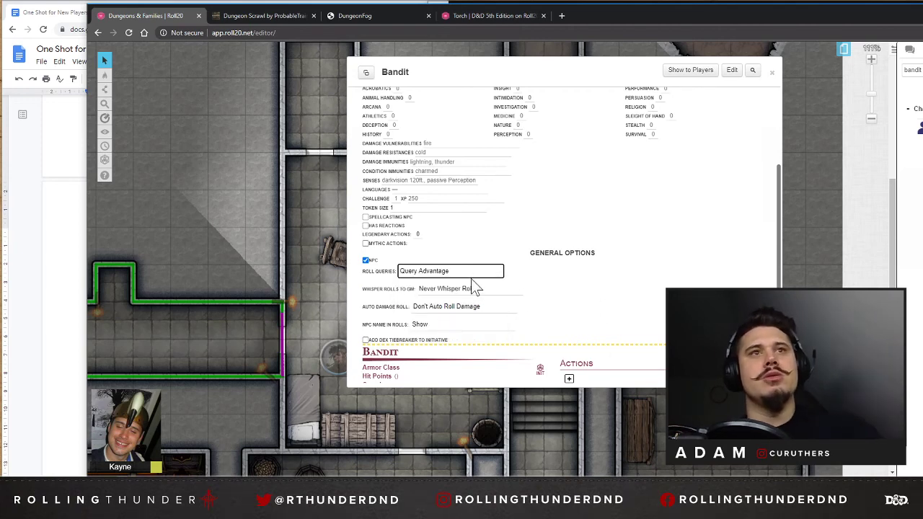
click(464, 273)
click(448, 288)
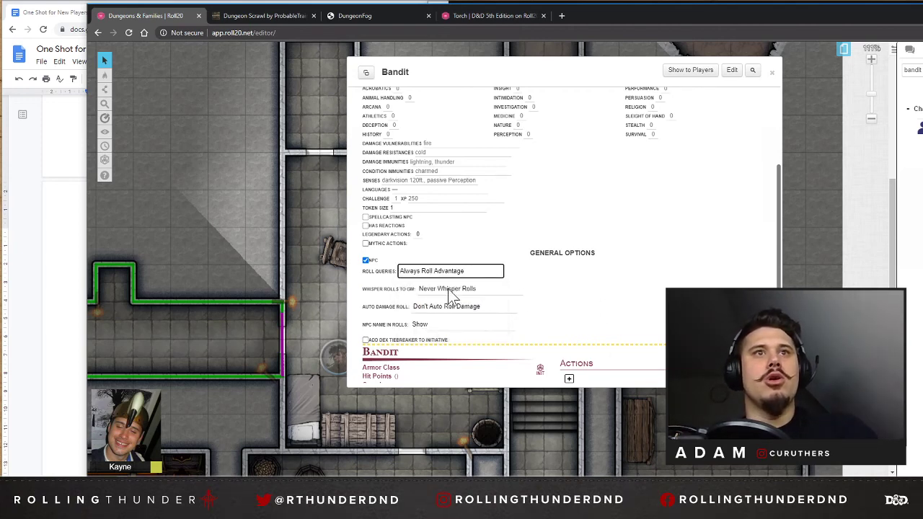
Set the Bandit's whisper rolls to Always Whisper Rolls and its auto damage roll to Auto Roll Damage & Crit.
click(465, 291)
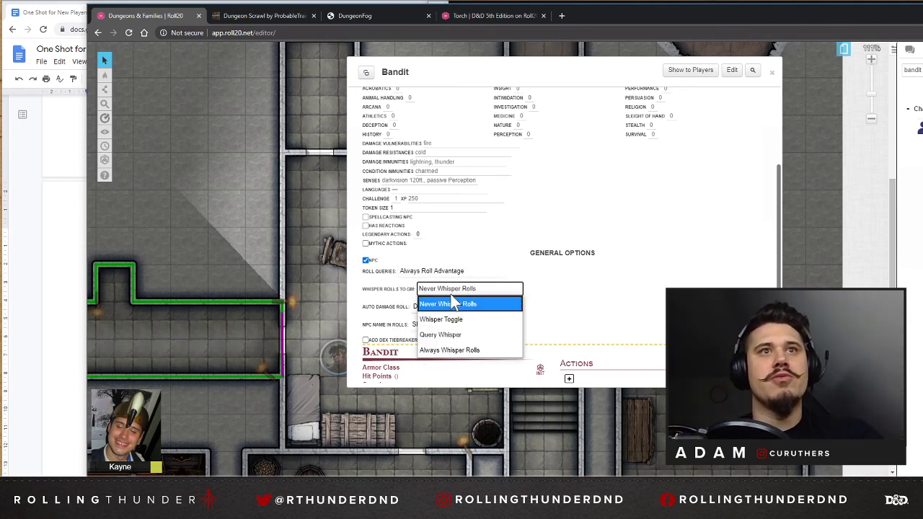
click(452, 349)
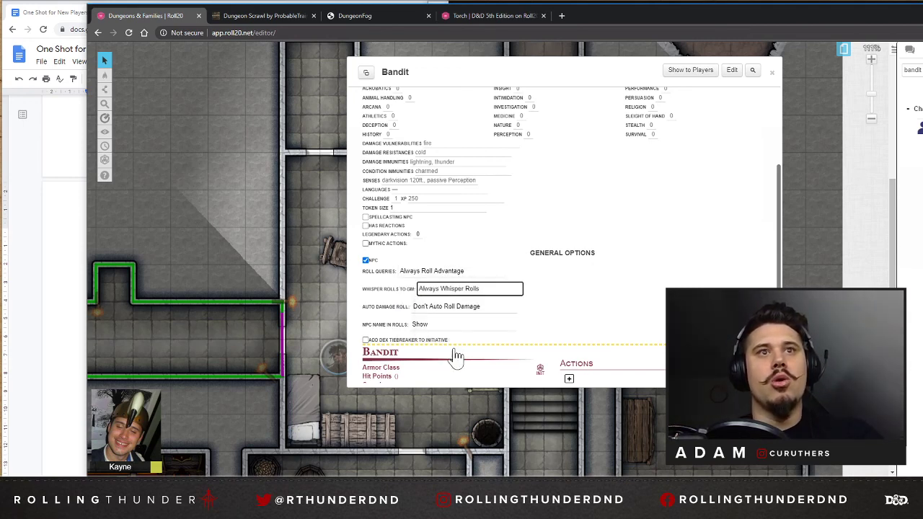
click(462, 309)
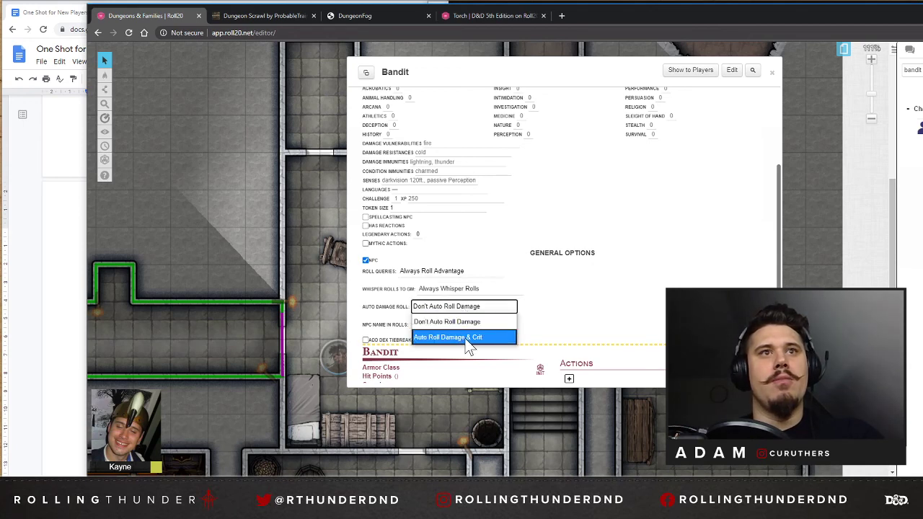
click(466, 340)
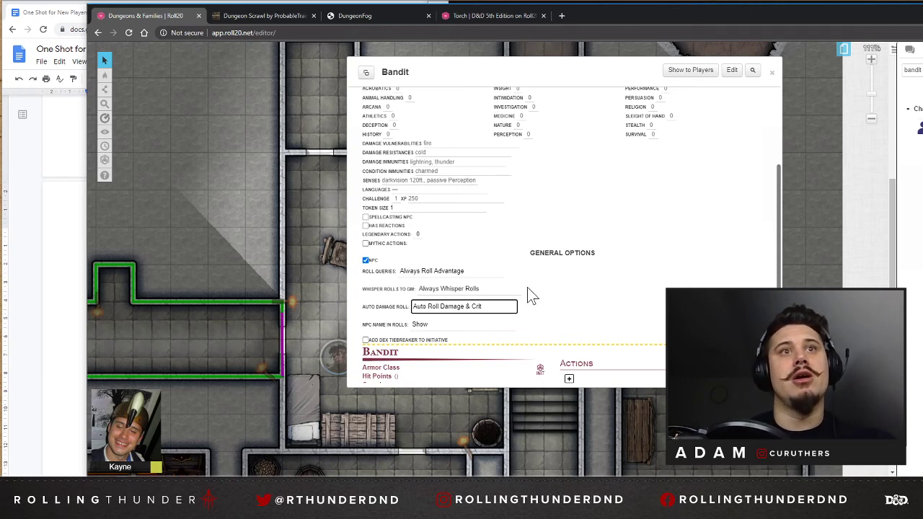
Try hiding the NPC name in the Bandit's rolls, and set it back to Show.
click(423, 326)
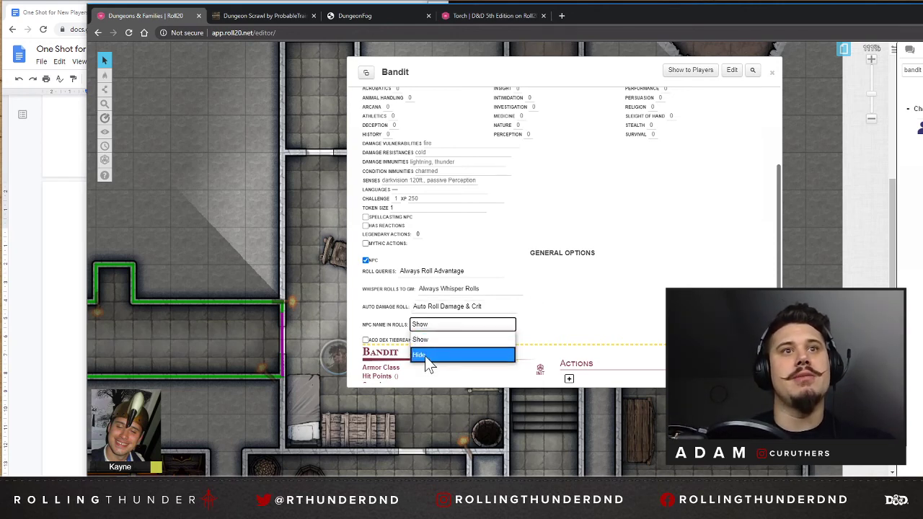
click(424, 355)
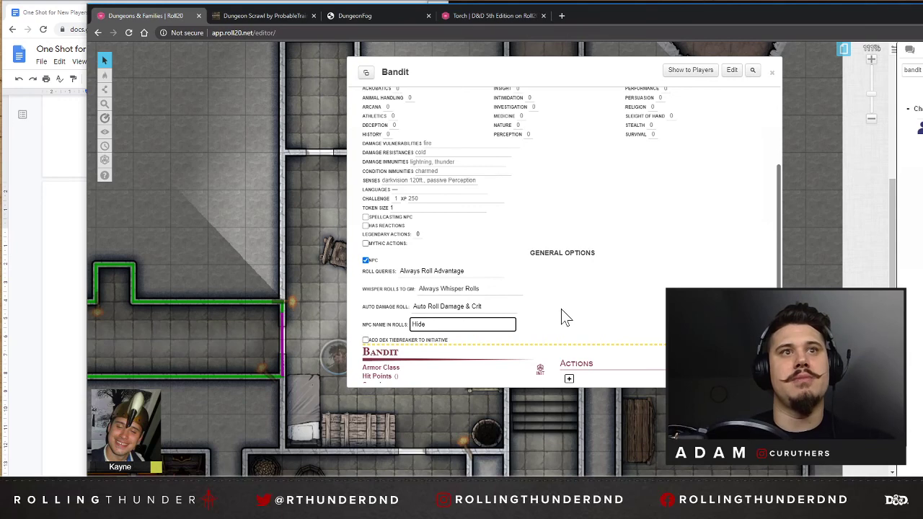
click(431, 327)
click(431, 344)
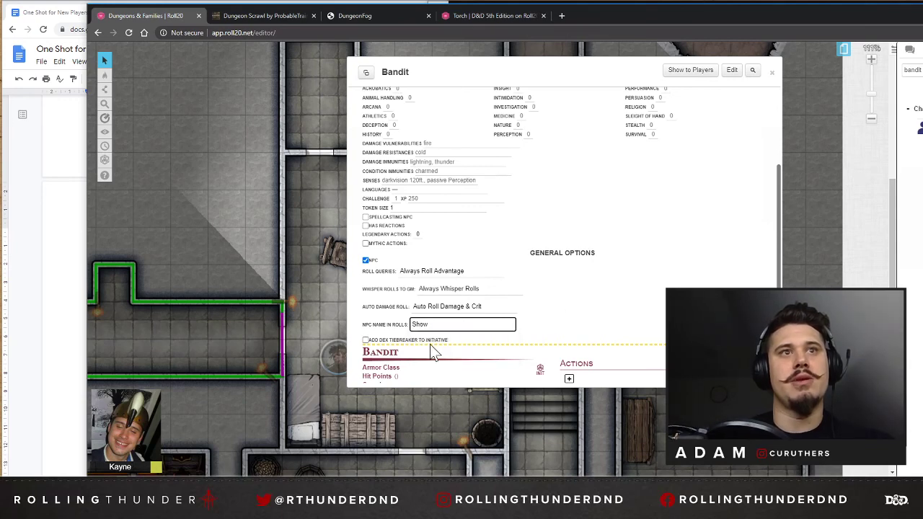
click(578, 311)
Check over the Bandit's NPC options, leave the settings view and close the character sheet.
scroll(591, 314, up, 3)
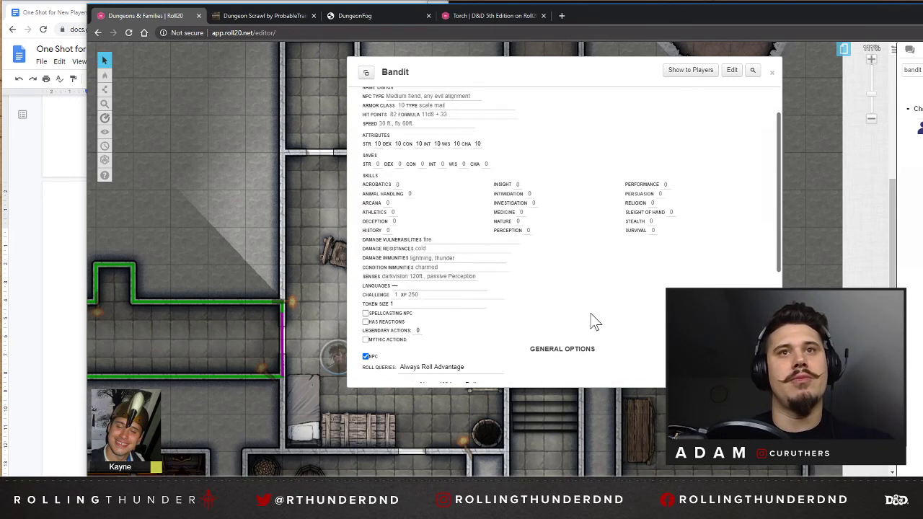
scroll(591, 314, down, 3)
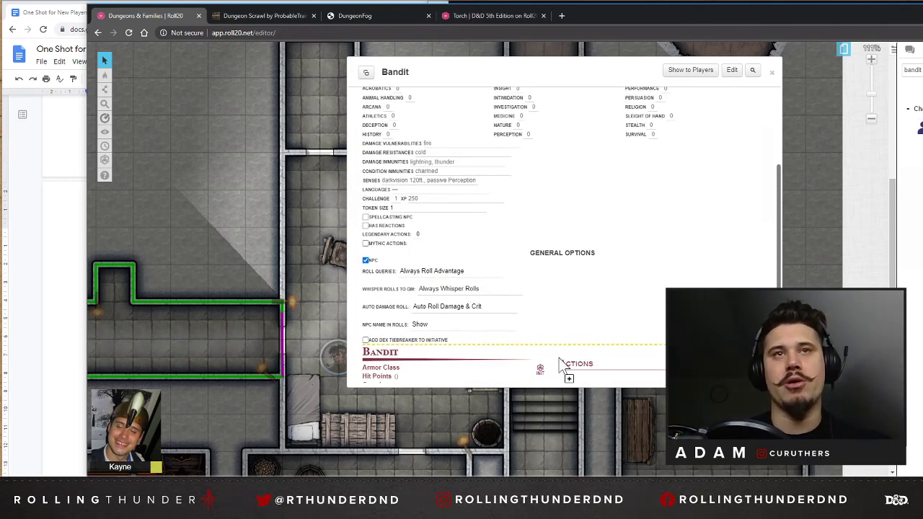
scroll(687, 286, up, 3)
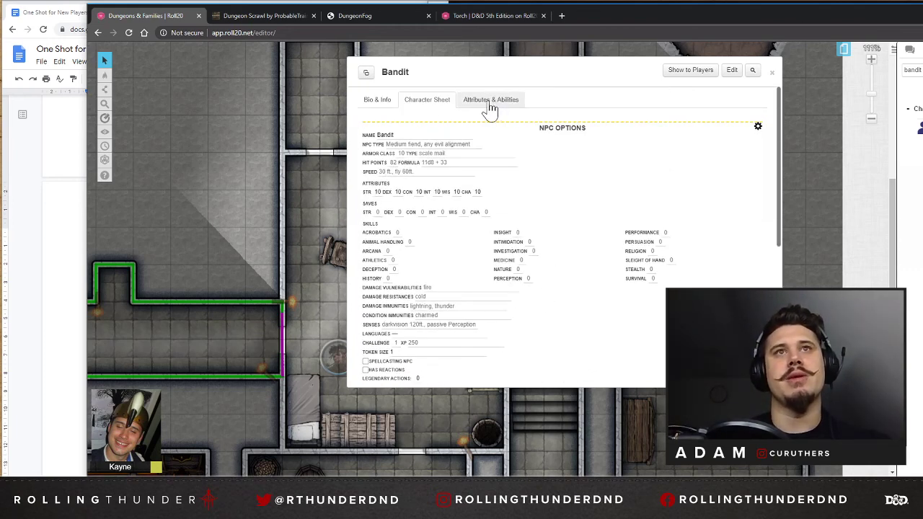
click(758, 128)
click(771, 73)
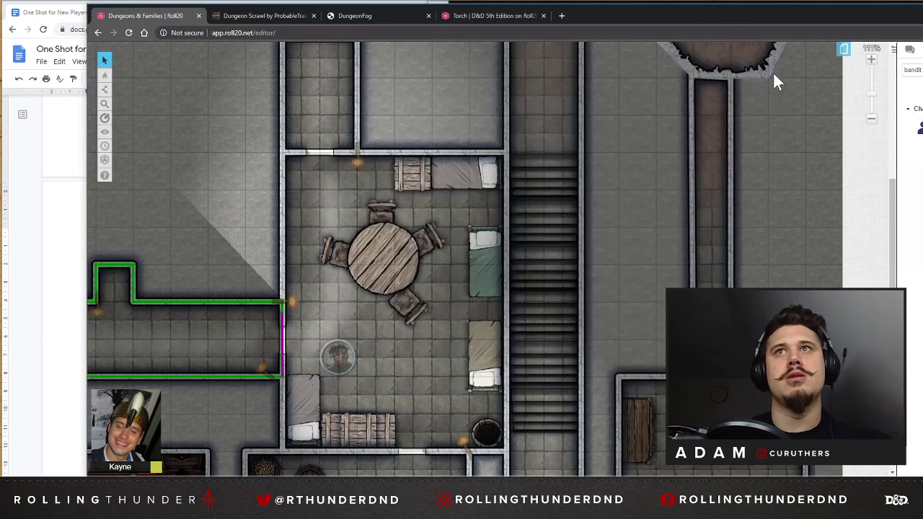
Look over the dungeon map's rooms and corridors, and check the gang and dungeon notes in the Google Docs one-shot document.
scroll(490, 130, up, 1)
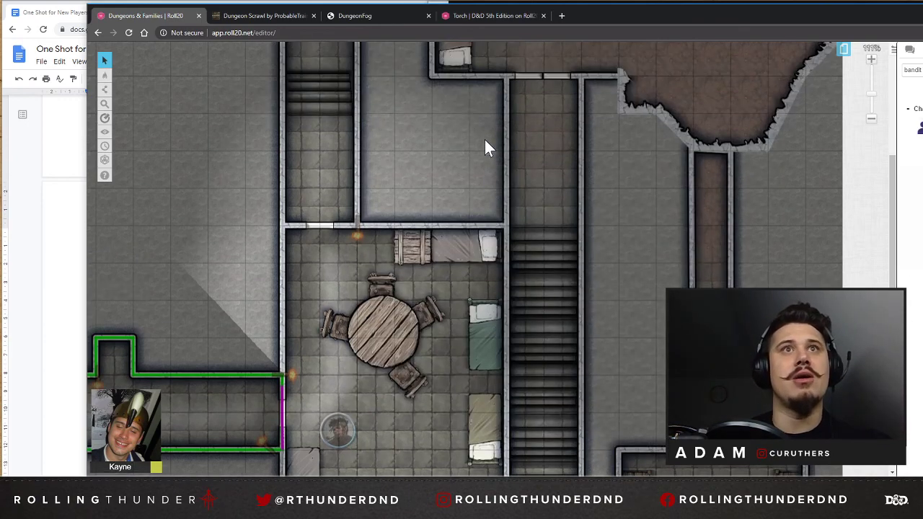
scroll(560, 205, down, 5)
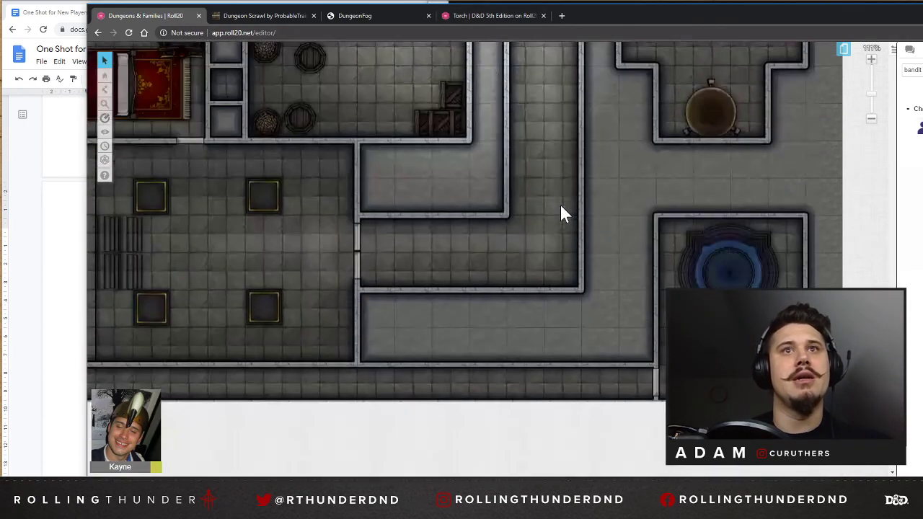
drag(542, 481, 280, 481)
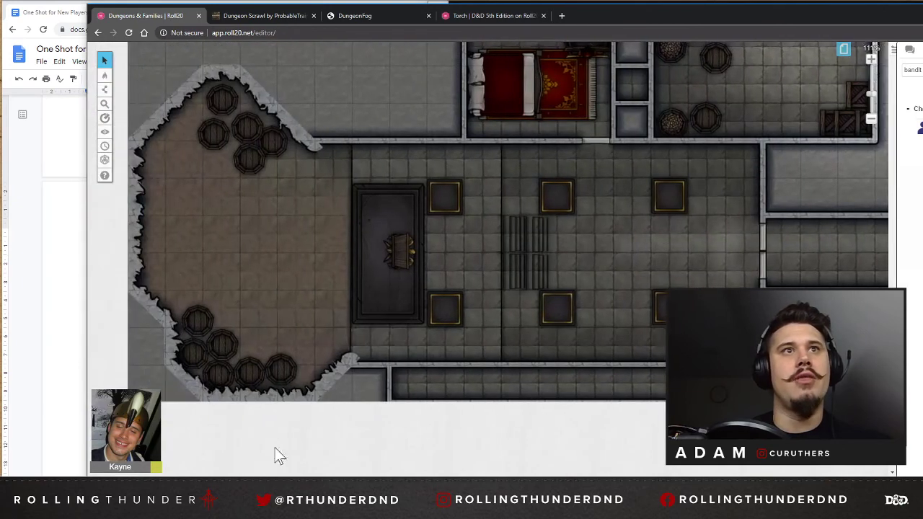
scroll(361, 243, up, 5)
scroll(362, 246, up, 2)
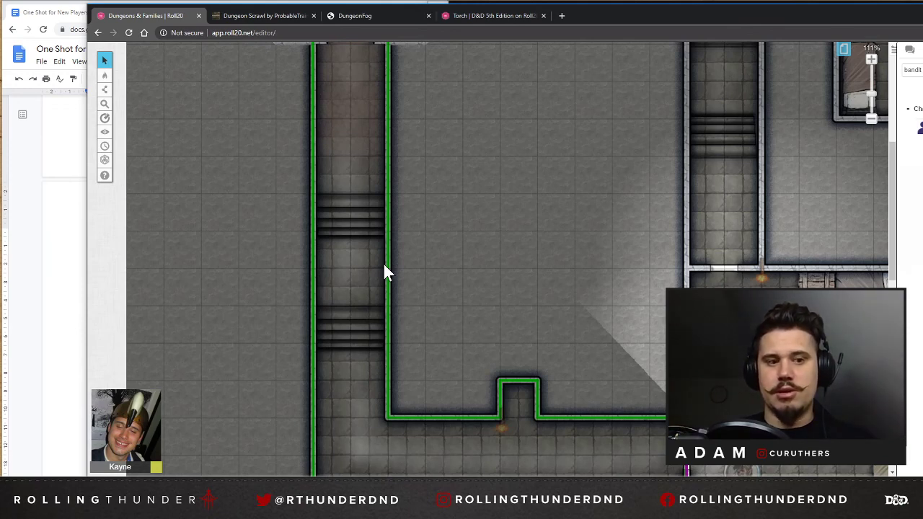
click(31, 189)
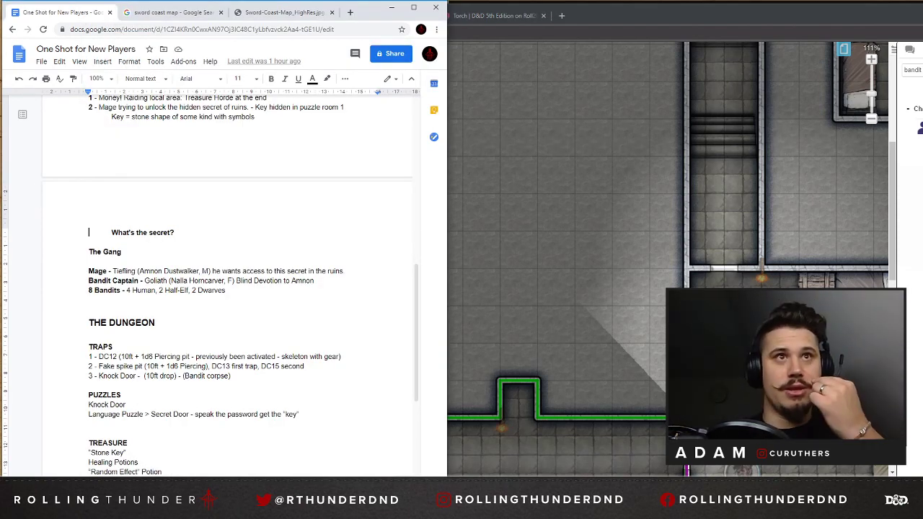
click(539, 239)
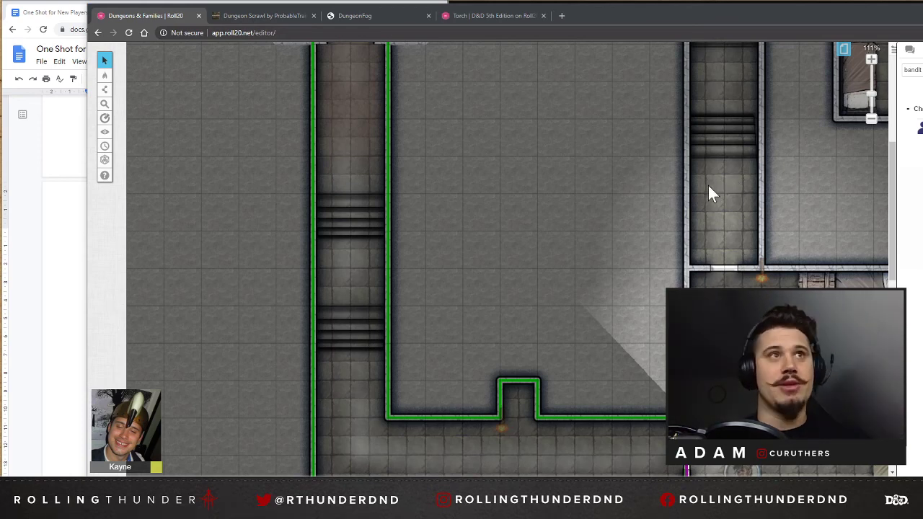
click(5, 206)
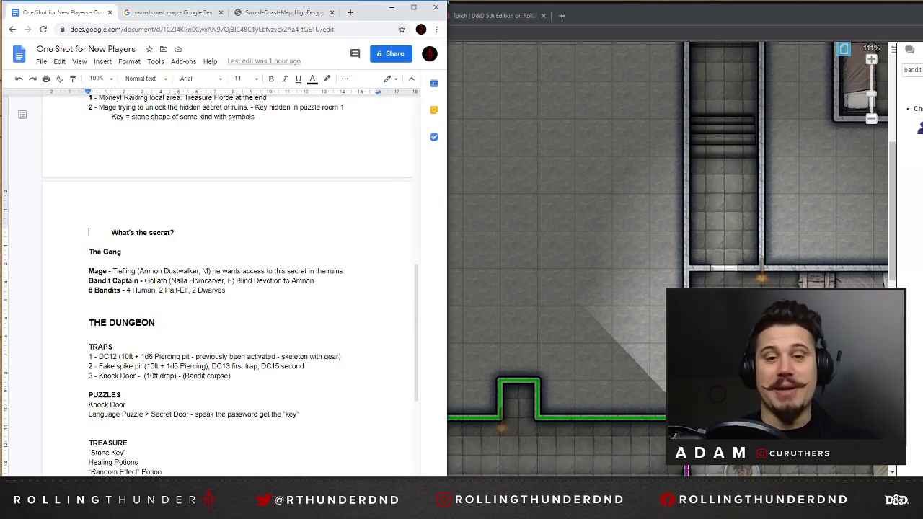